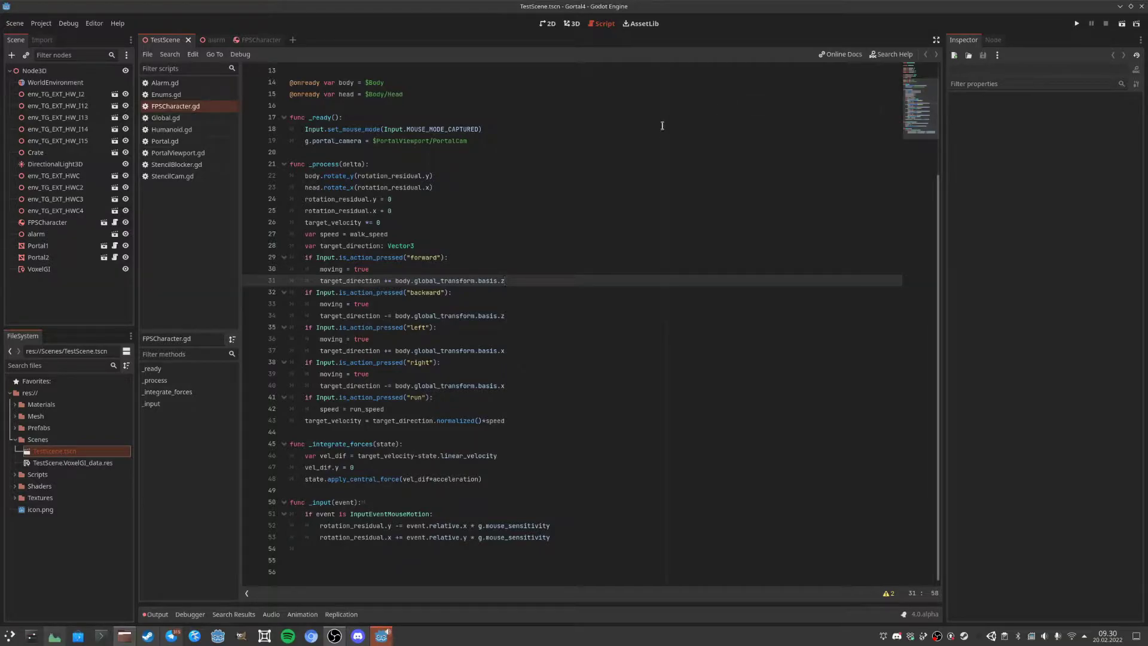
# Run the project and walk the character through the corridor and up to the round portal.
pyautogui.click(1121, 26)
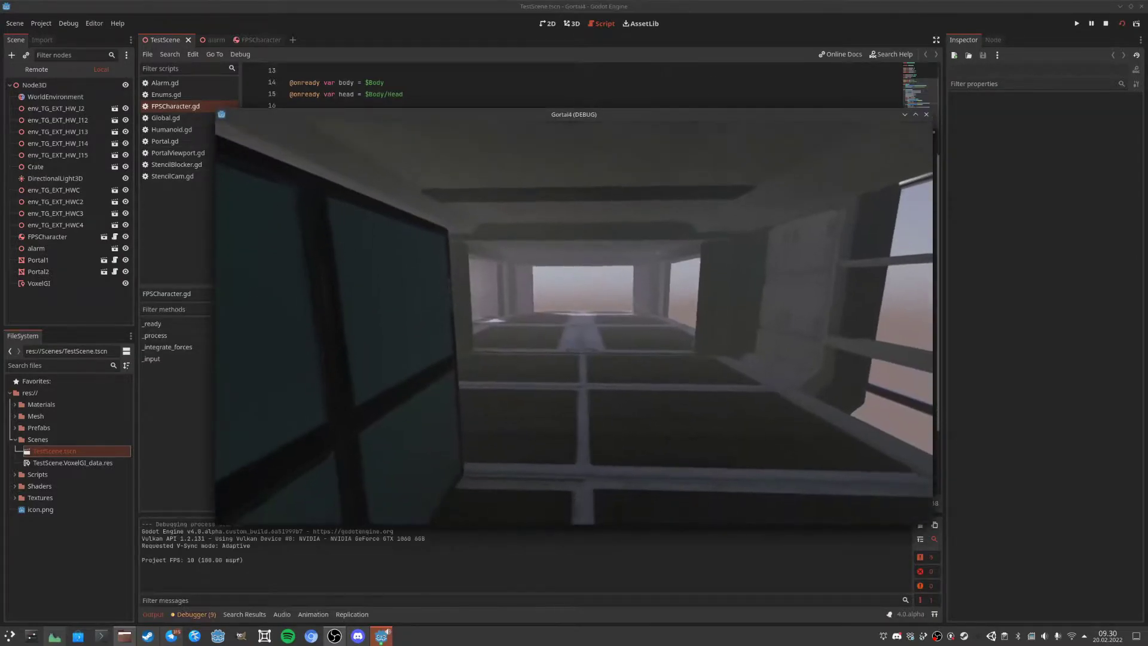
pyautogui.press('w')
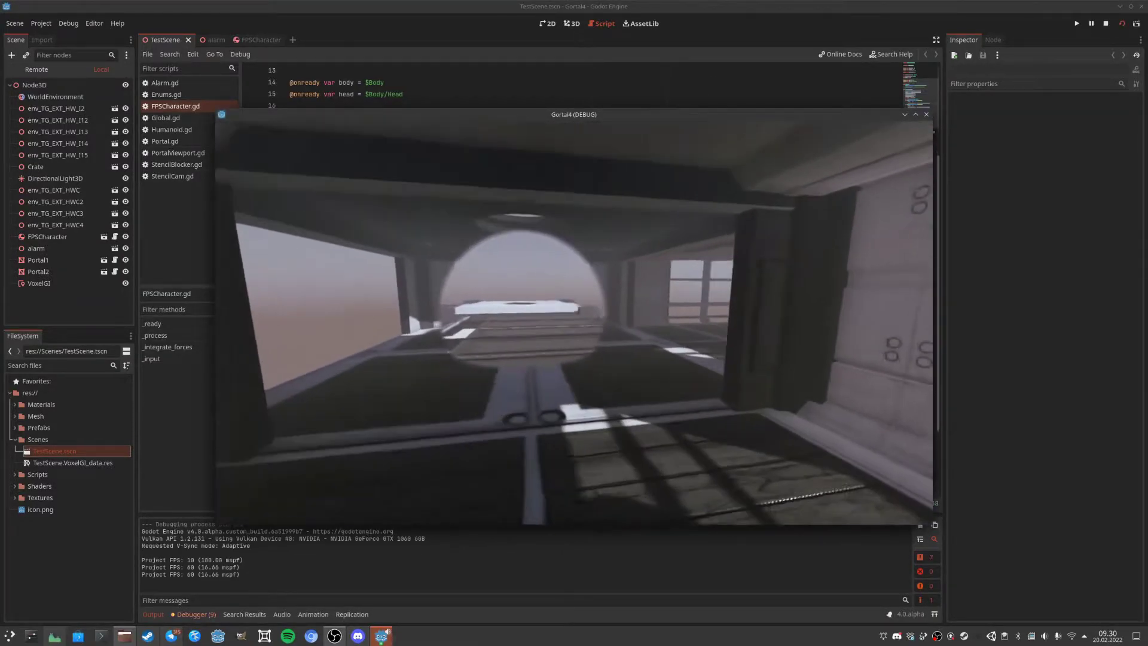
pyautogui.press('a')
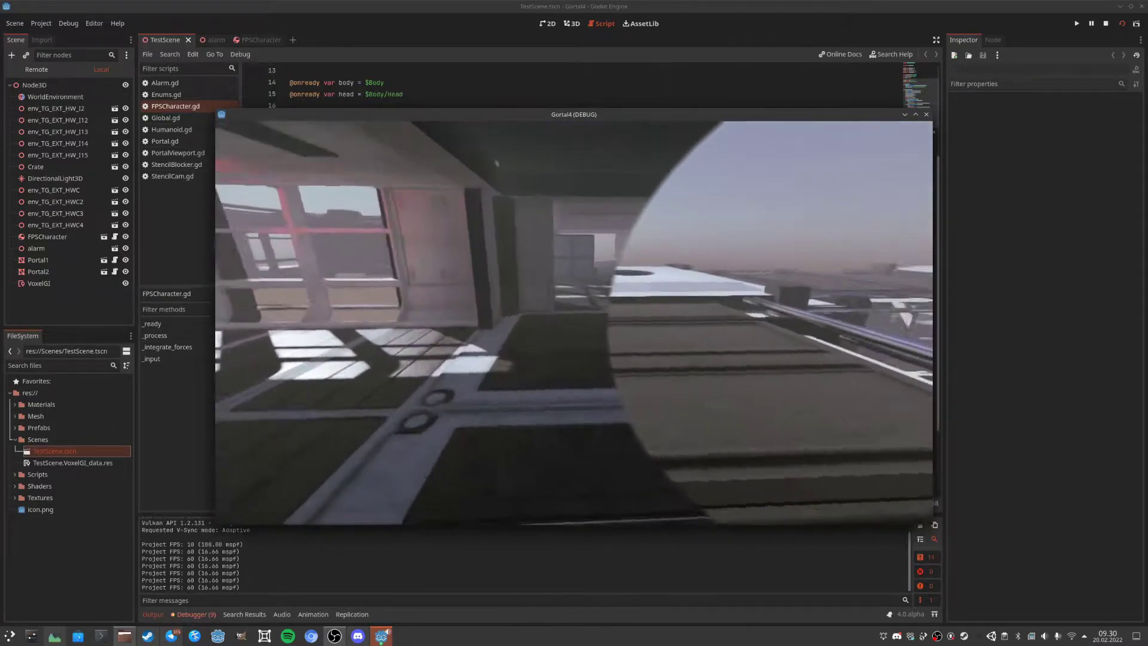
pyautogui.press('s')
pyautogui.press('w')
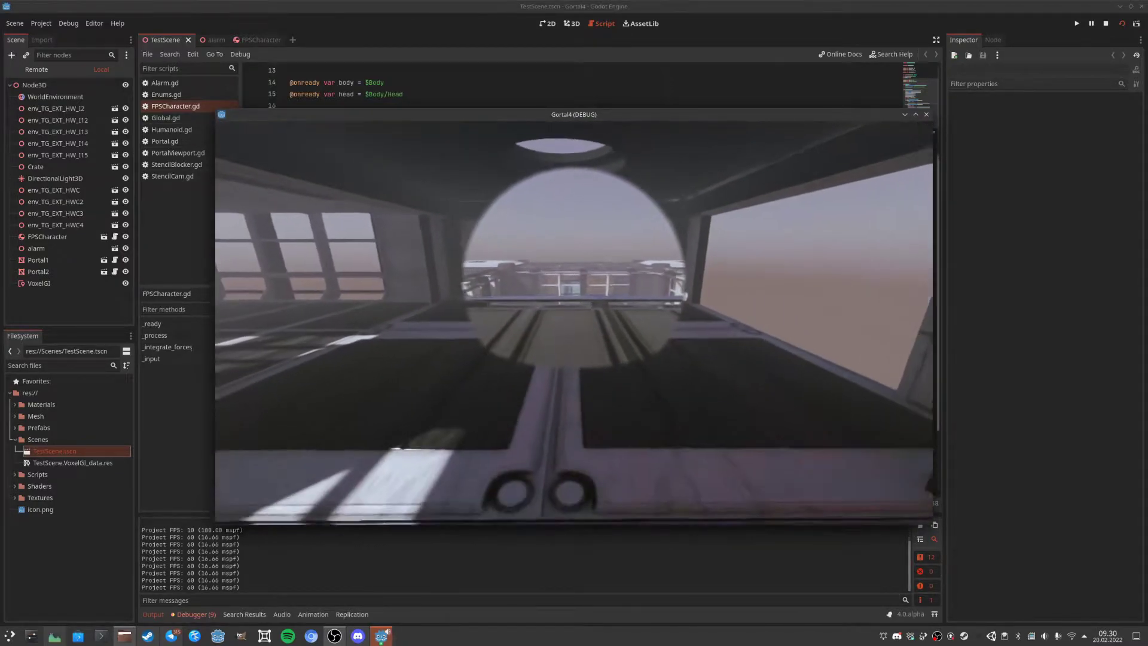
pyautogui.press('w')
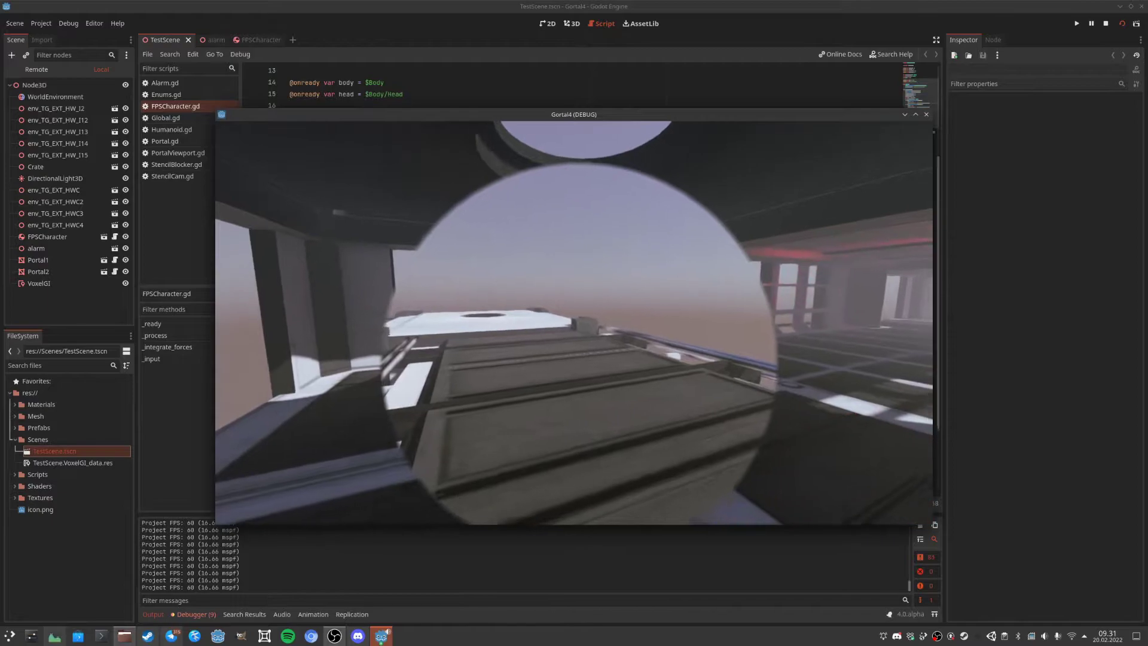
# Test the portal by walking the character through it between the corridor and the roof, and close the running game.
pyautogui.press('a')
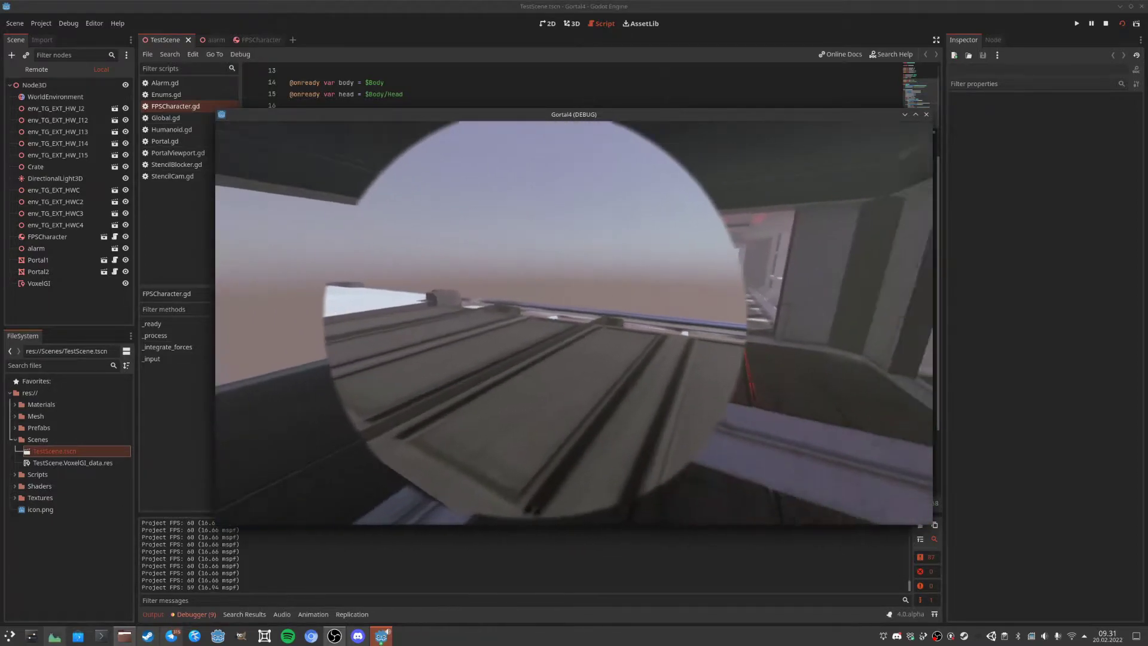
pyautogui.press('a')
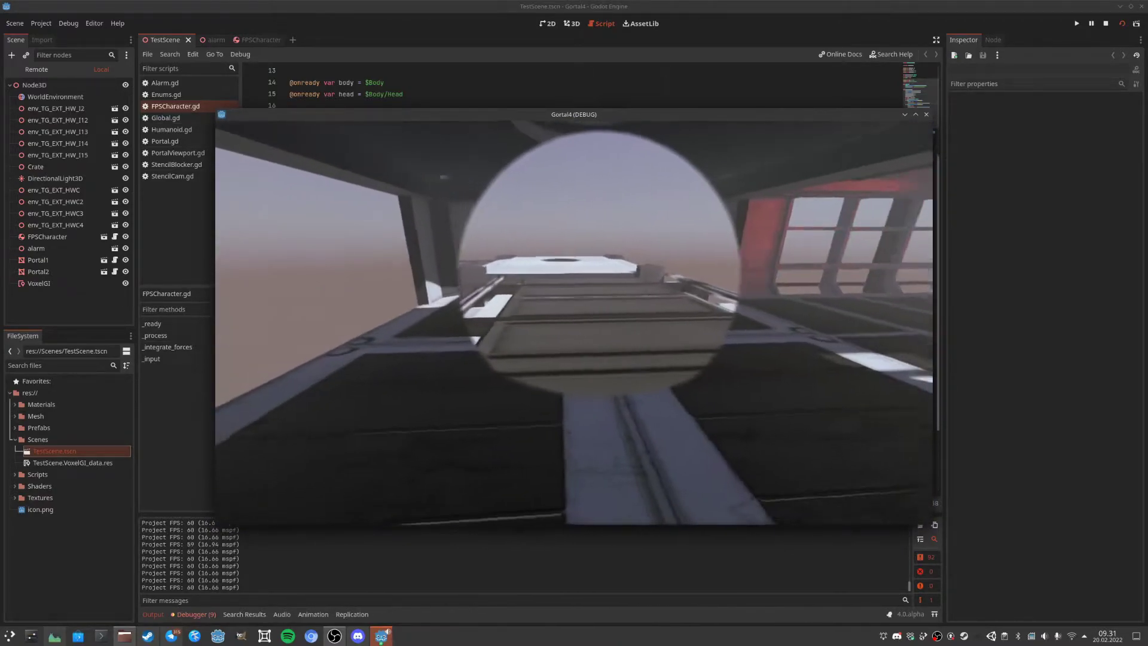
pyautogui.press('w')
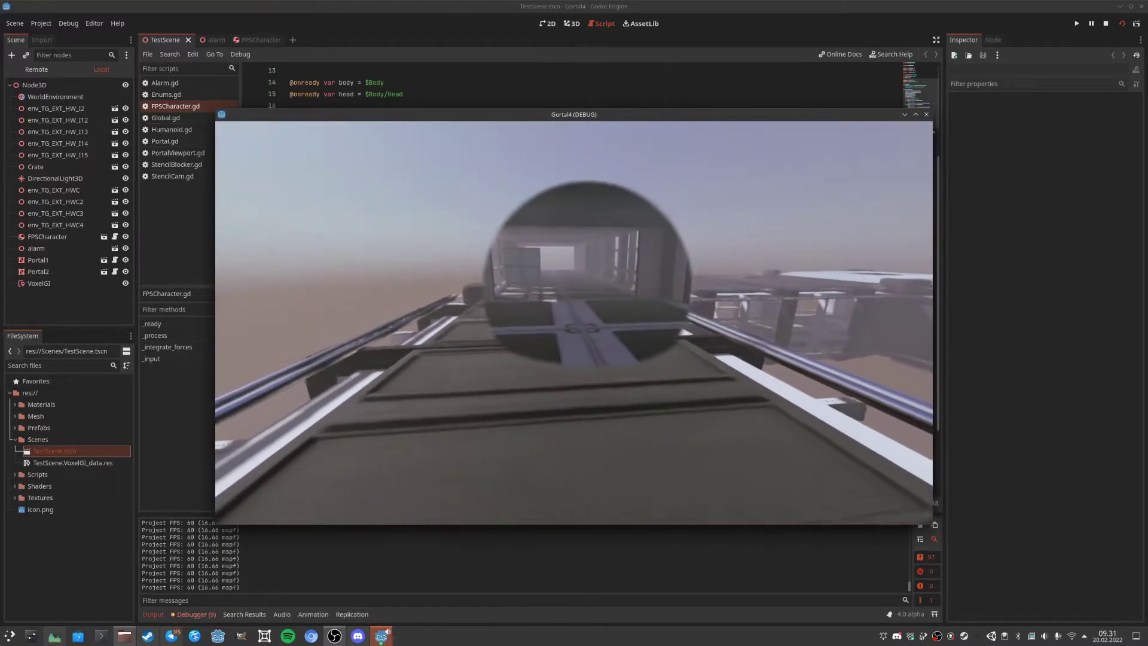
pyautogui.press('w')
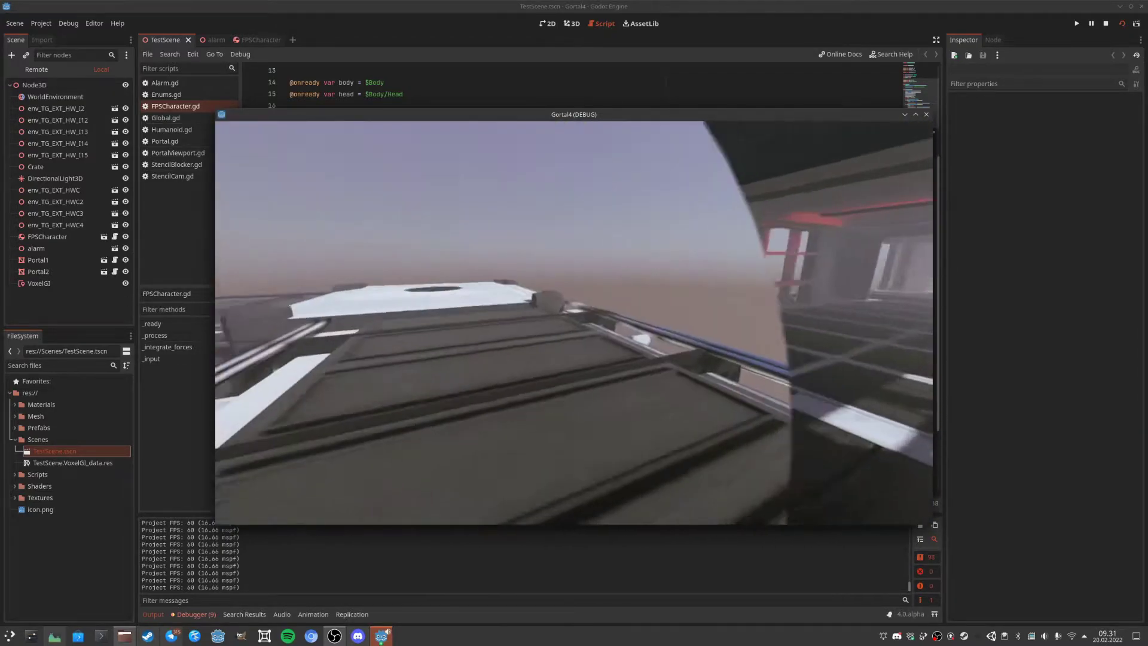
pyautogui.press('w')
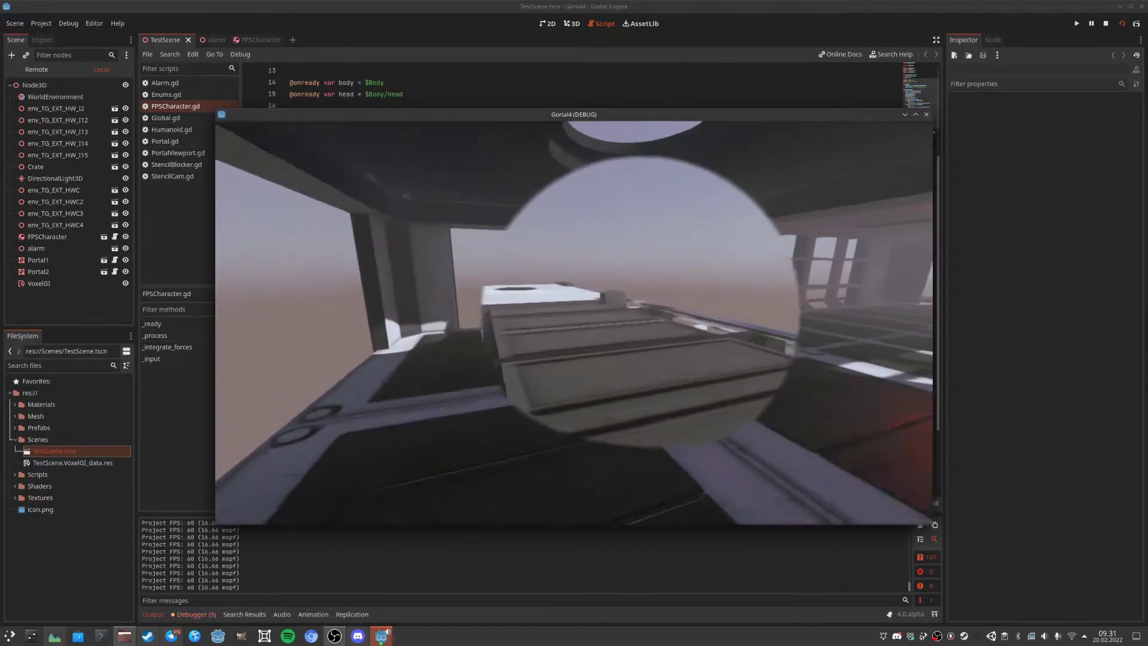
pyautogui.press('s')
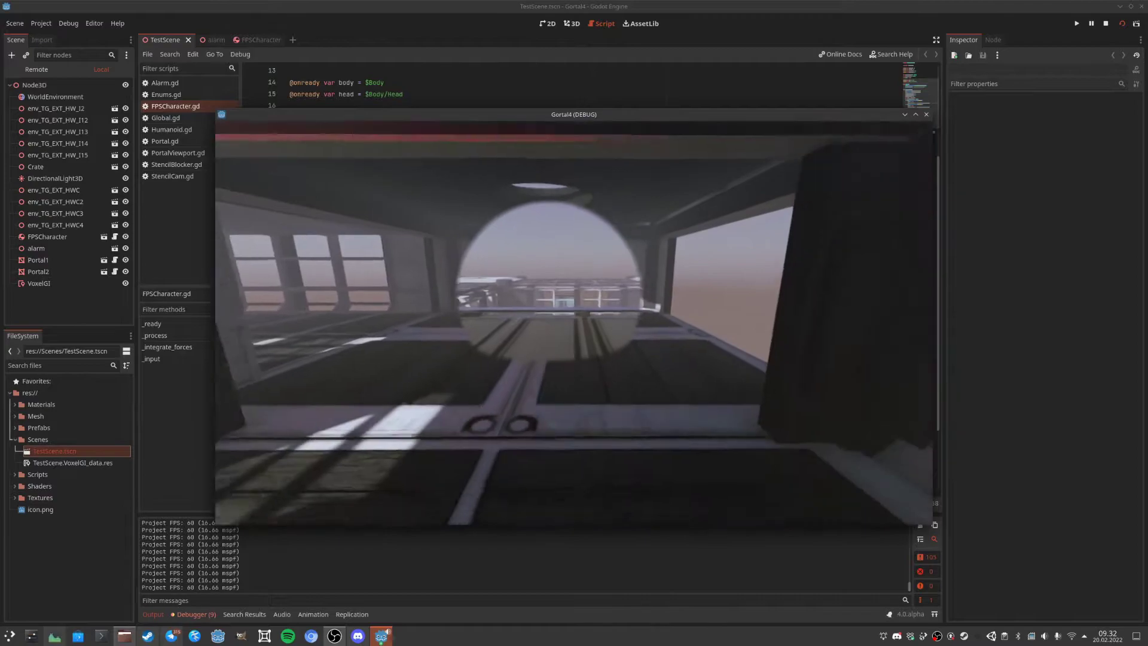
pyautogui.press('w')
pyautogui.press('w')
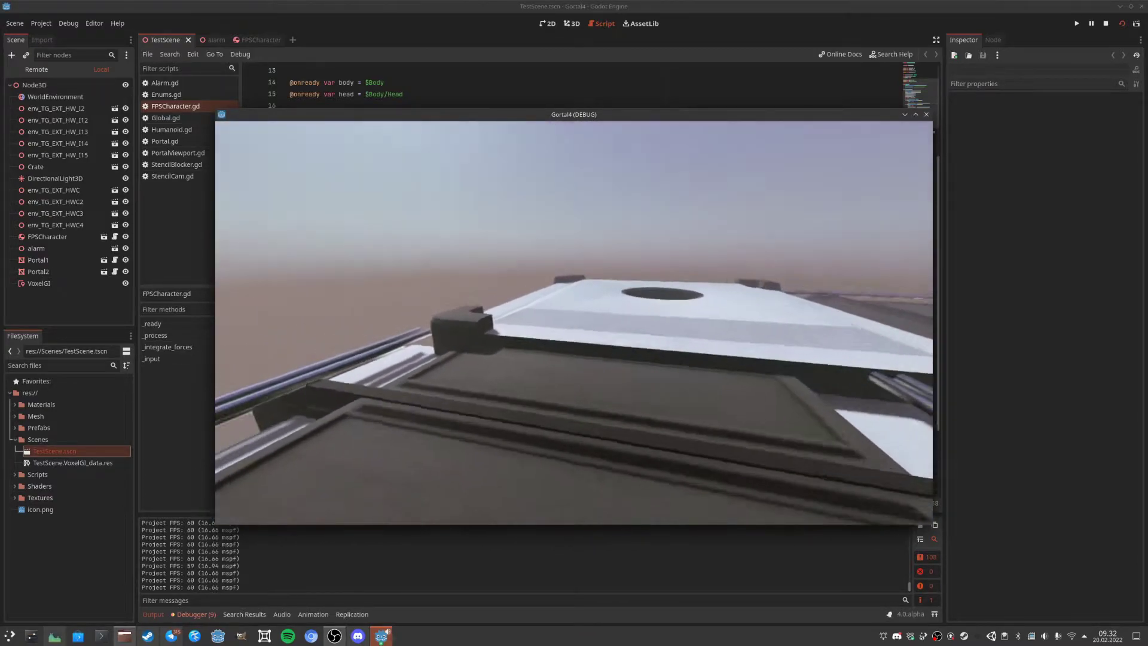
pyautogui.press('s')
pyautogui.press('Escape')
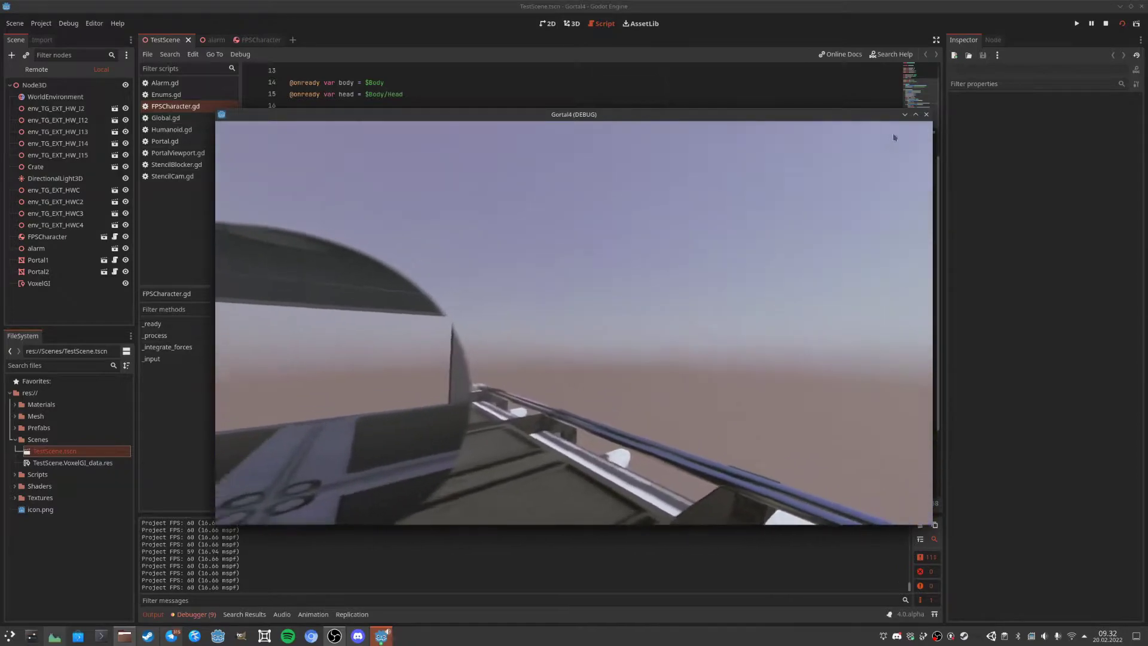
pyautogui.click(926, 115)
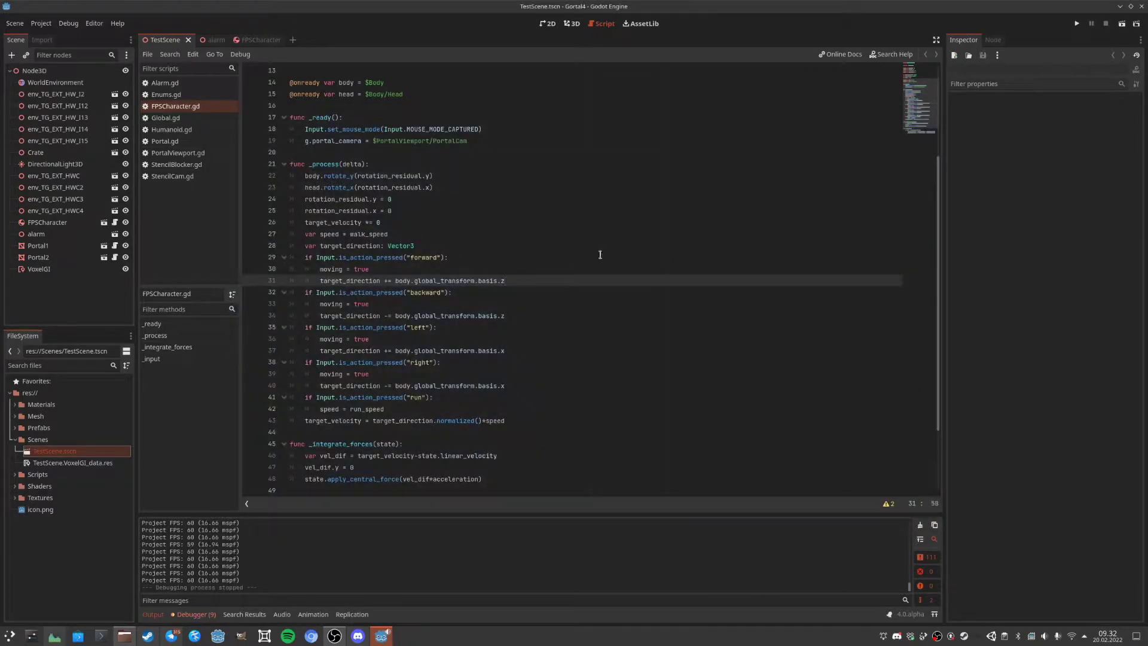
# Create a new scene with a 3D Scene root node.
pyautogui.click(292, 39)
pyautogui.click(262, 164)
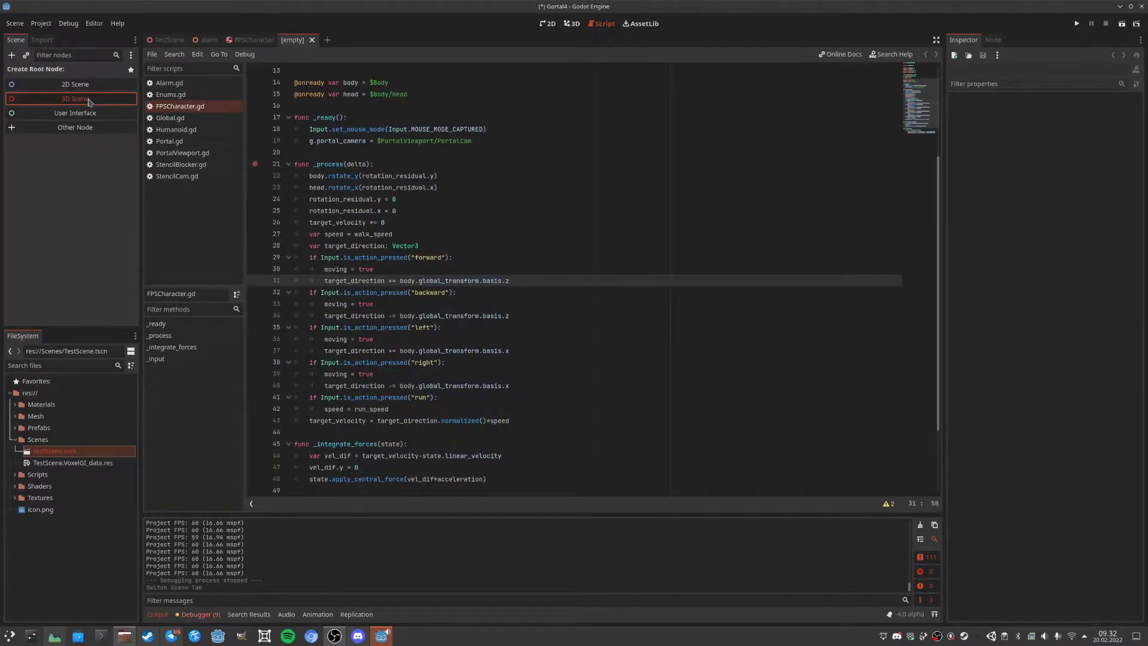
pyautogui.click(76, 98)
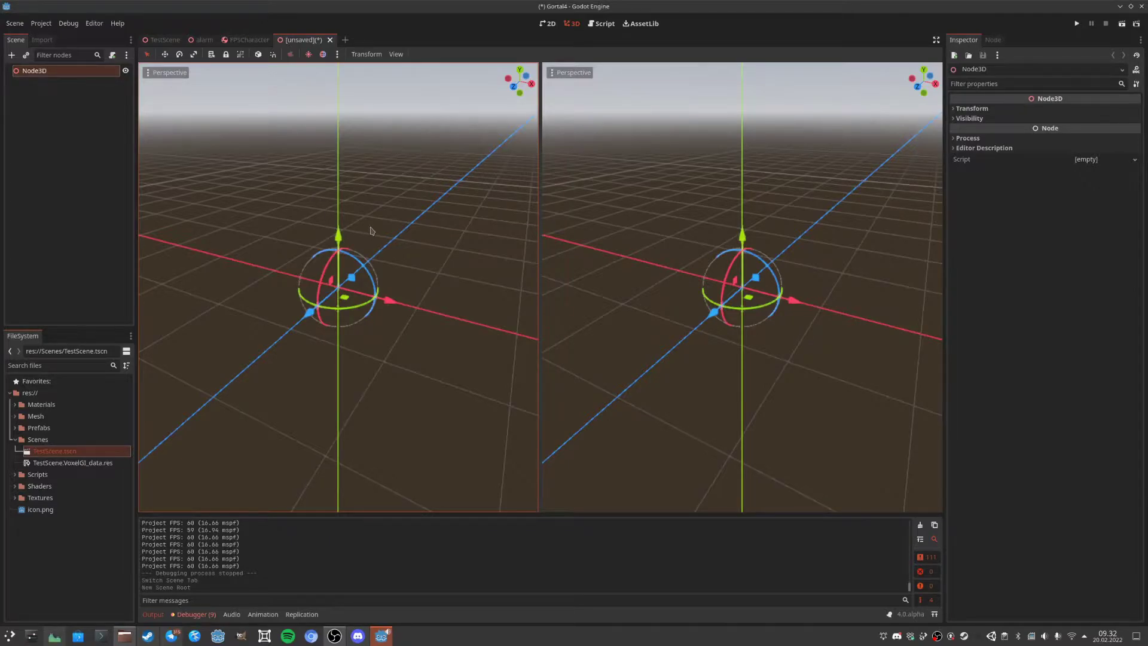
pyautogui.rightClick(92, 72)
pyautogui.click(123, 82)
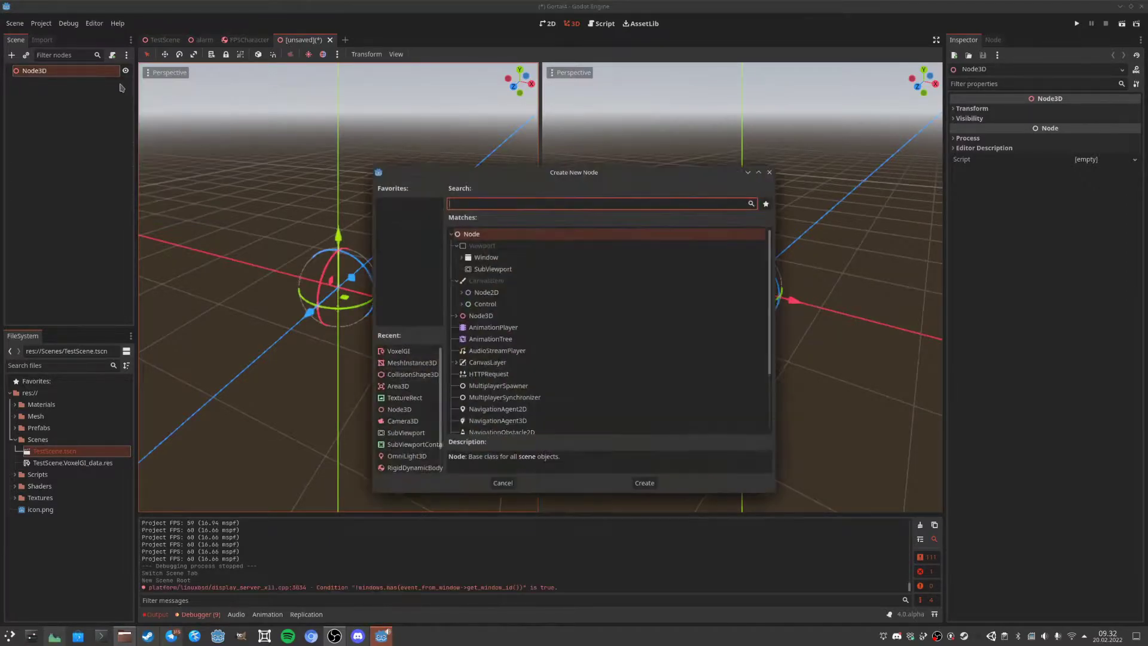
pyautogui.click(503, 482)
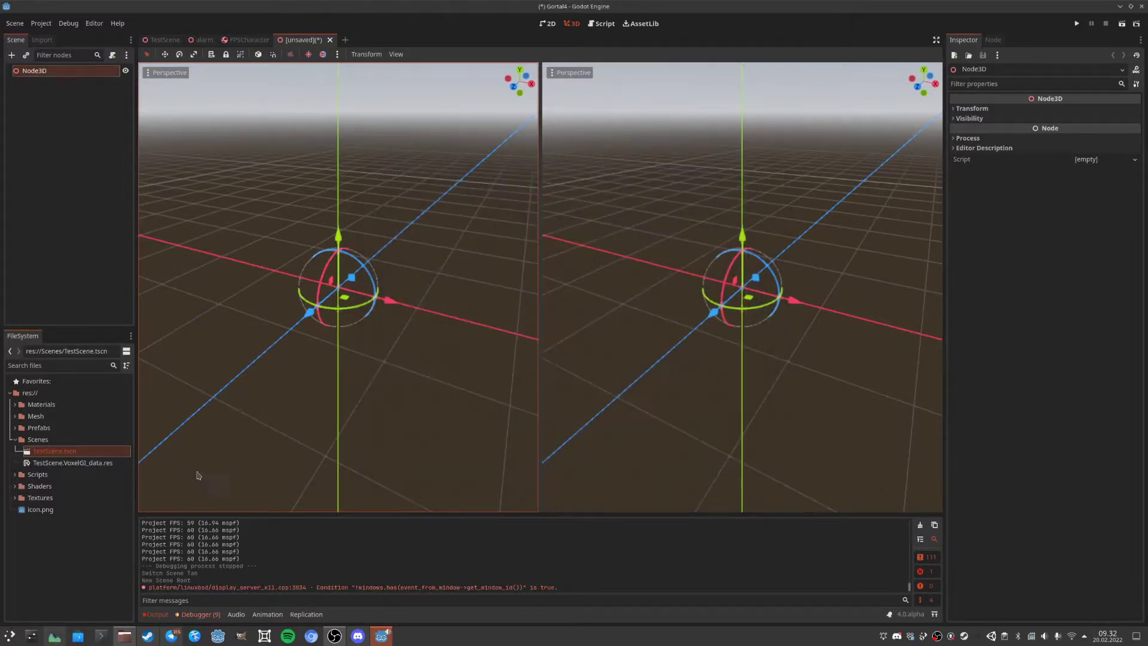
# Place instances of env_tg_ext_hwc_fdown.tscn and env_tg_ext_hw_i_8.tscn from the Prefabs folder in the new scene.
pyautogui.click(16, 428)
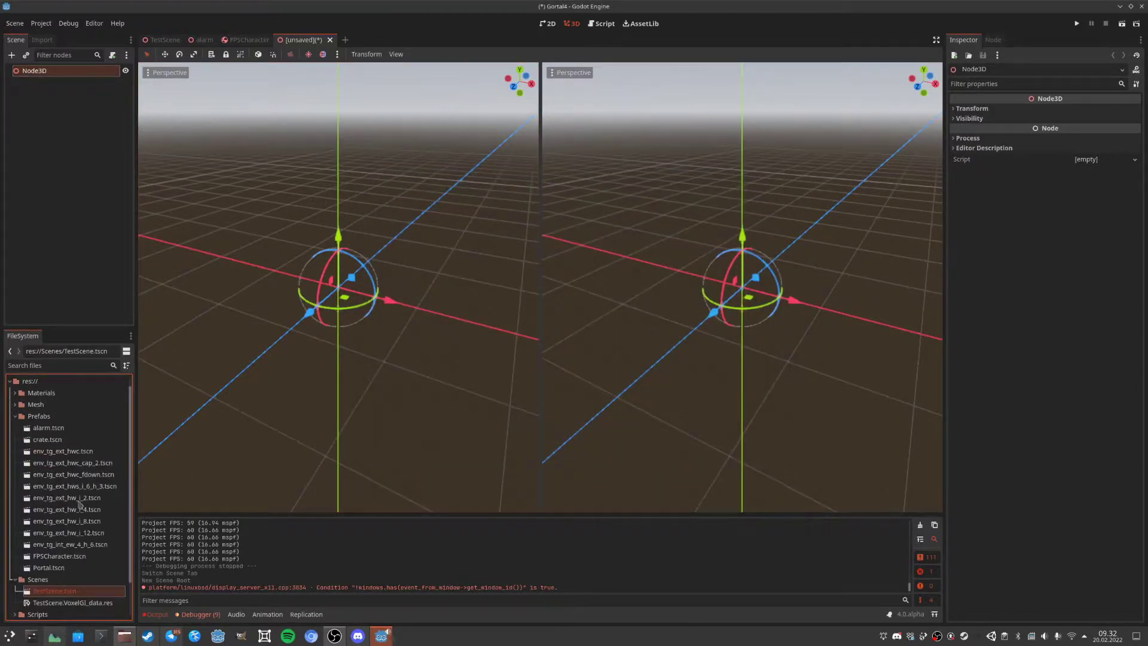
pyautogui.moveTo(74, 475); pyautogui.dragTo(264, 390)
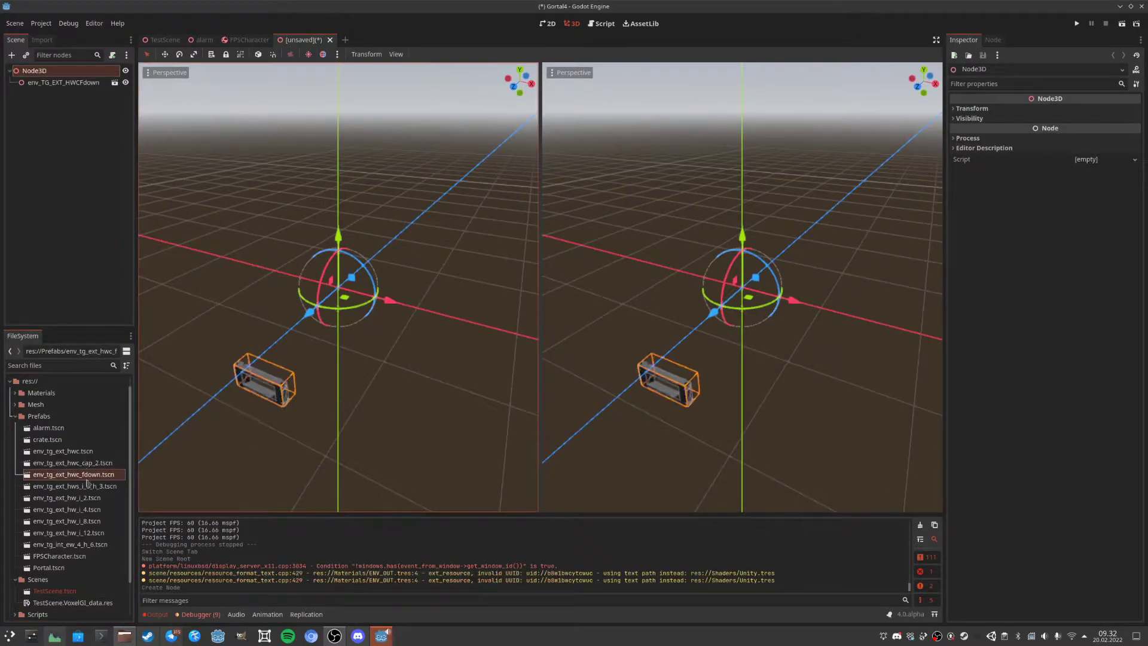
pyautogui.moveTo(81, 520); pyautogui.dragTo(325, 367)
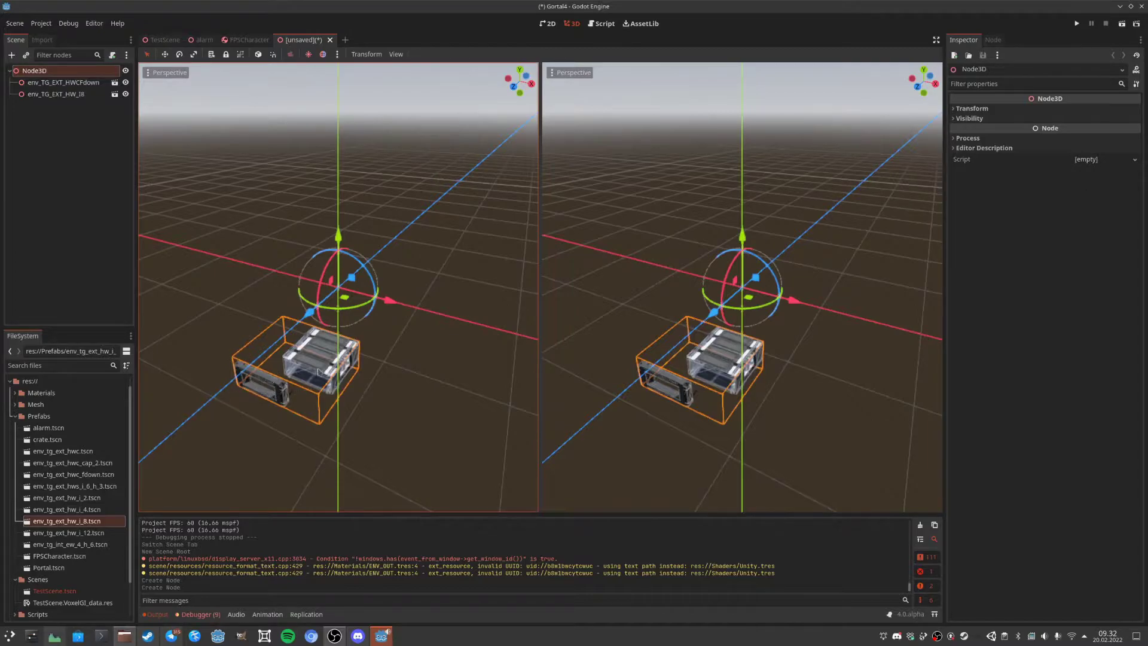
# Set the position of the env_tg_ext_hw_i_8 corridor section to 0, 0, 0.
pyautogui.click(82, 84)
pyautogui.click(81, 94)
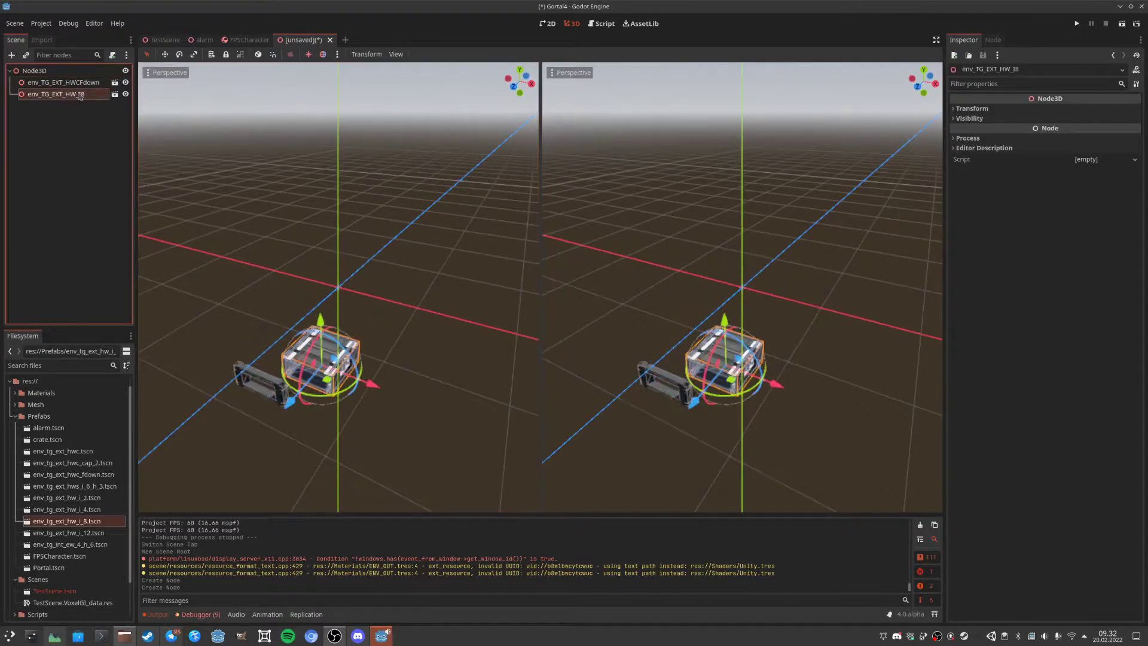
pyautogui.click(998, 109)
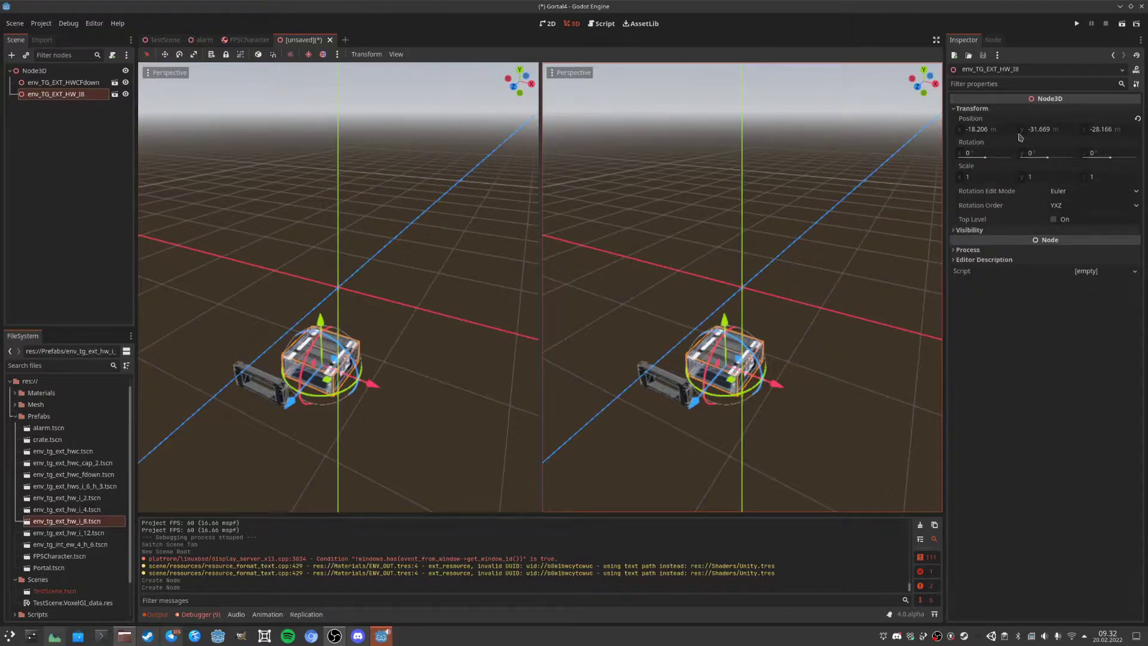
pyautogui.click(999, 128)
pyautogui.write('0')
pyautogui.press('Tab')
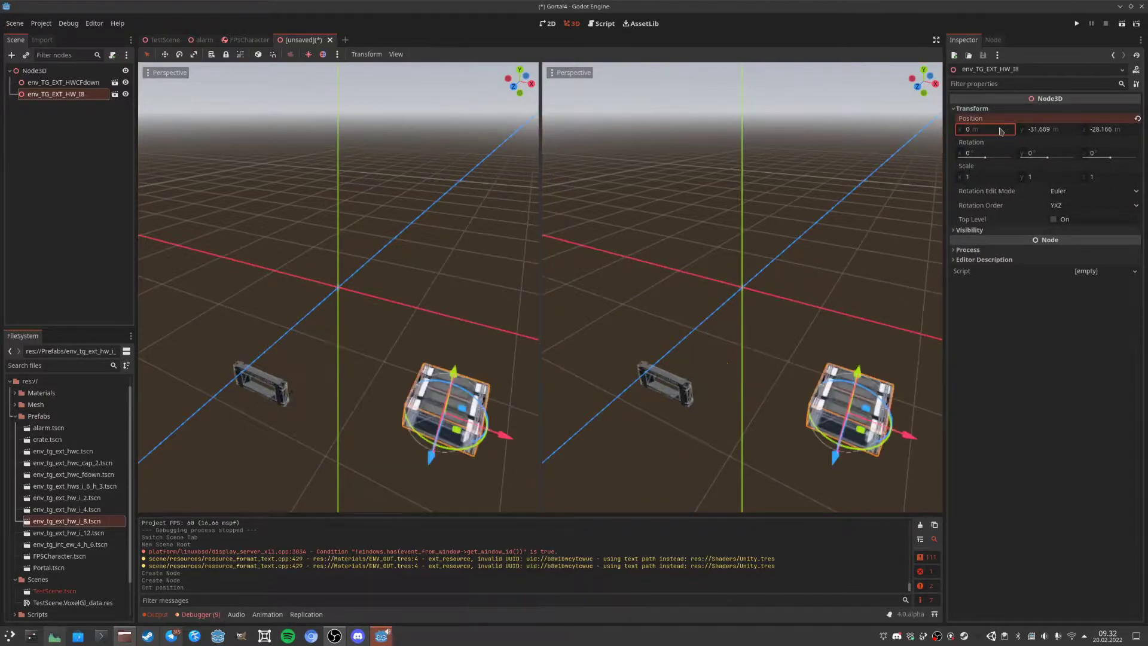
pyautogui.write('0')
pyautogui.press('Return')
pyautogui.press('Tab')
pyautogui.write('0')
pyautogui.press('Return')
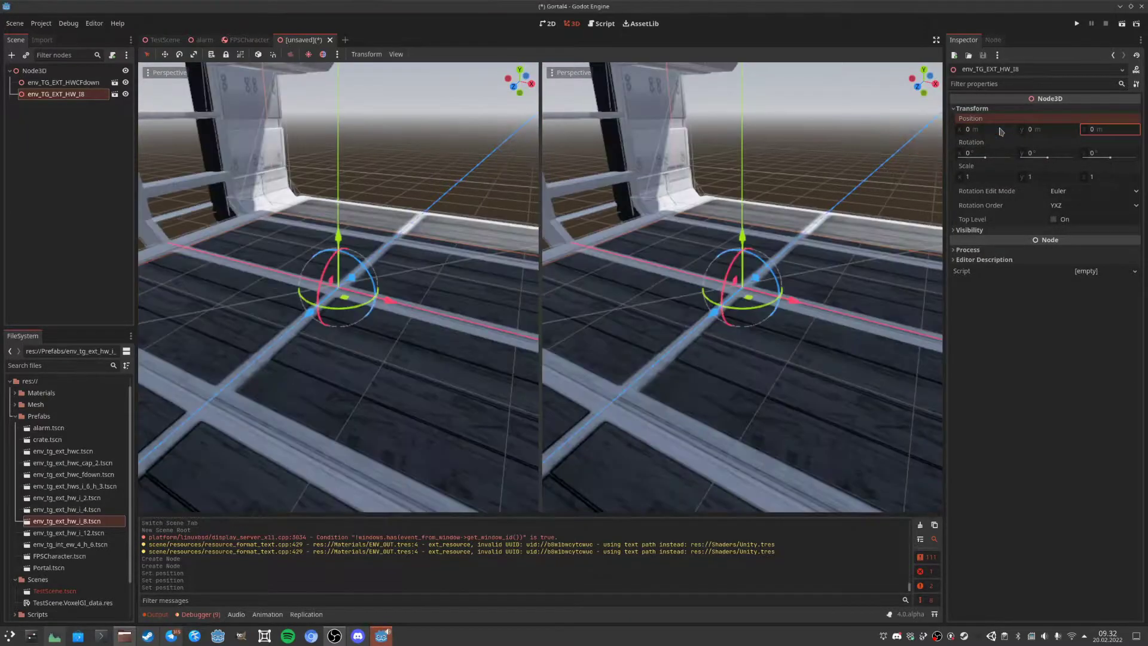
# Set the position of the env_TG_EXT_HWCFdown frame to 0, 0, 0.
pyautogui.scroll(3, 469, 265)
pyautogui.scroll(-4, 469, 265)
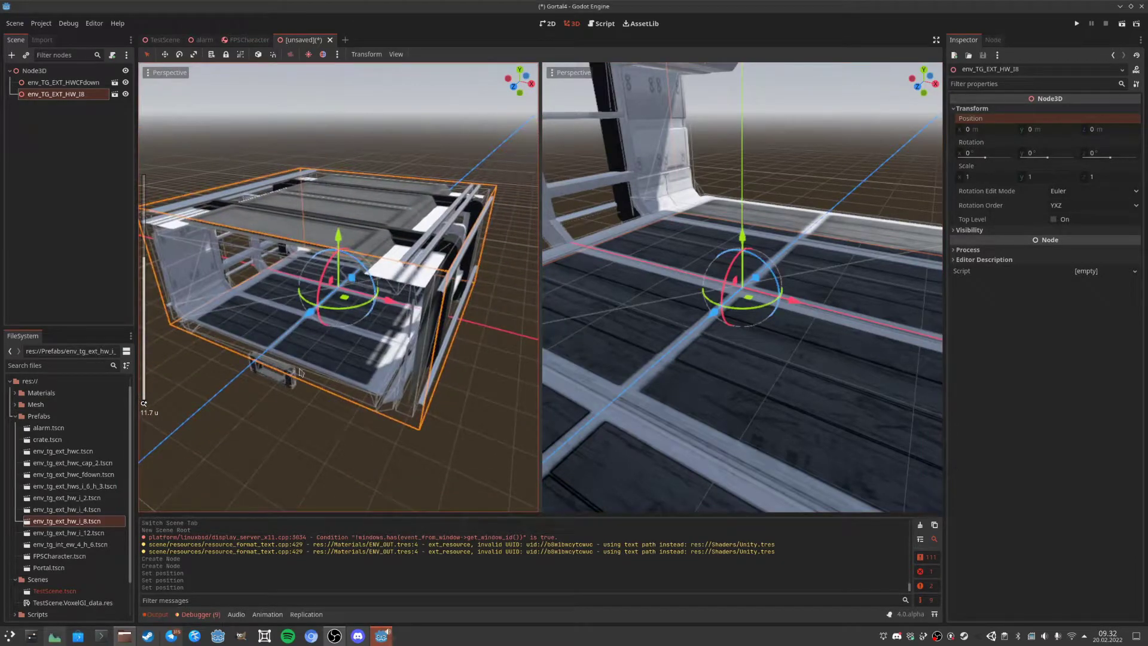
pyautogui.click(284, 383)
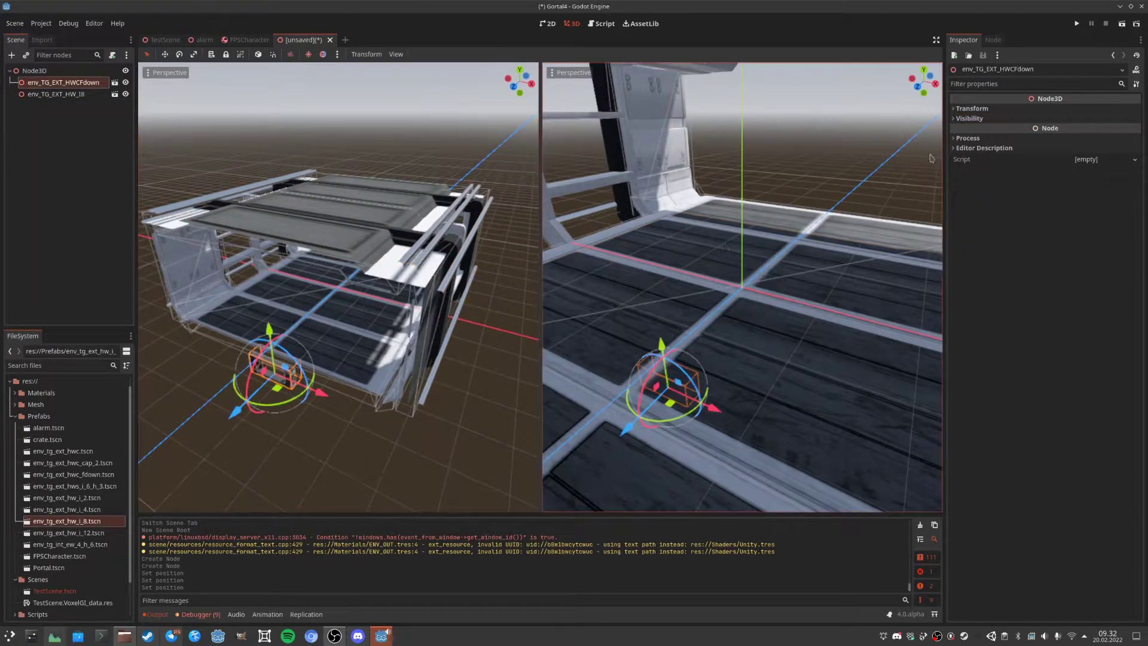
pyautogui.click(972, 108)
pyautogui.click(982, 129)
pyautogui.write('0')
pyautogui.press('Tab')
pyautogui.write('0')
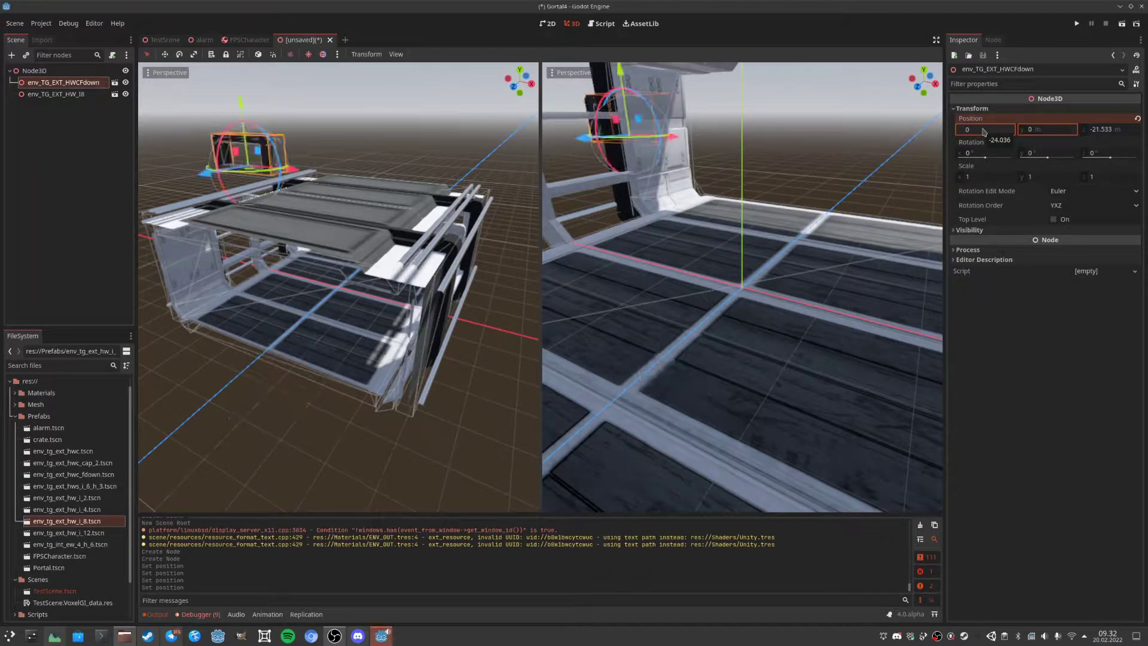
pyautogui.press('Tab')
pyautogui.write('0')
pyautogui.press('Return')
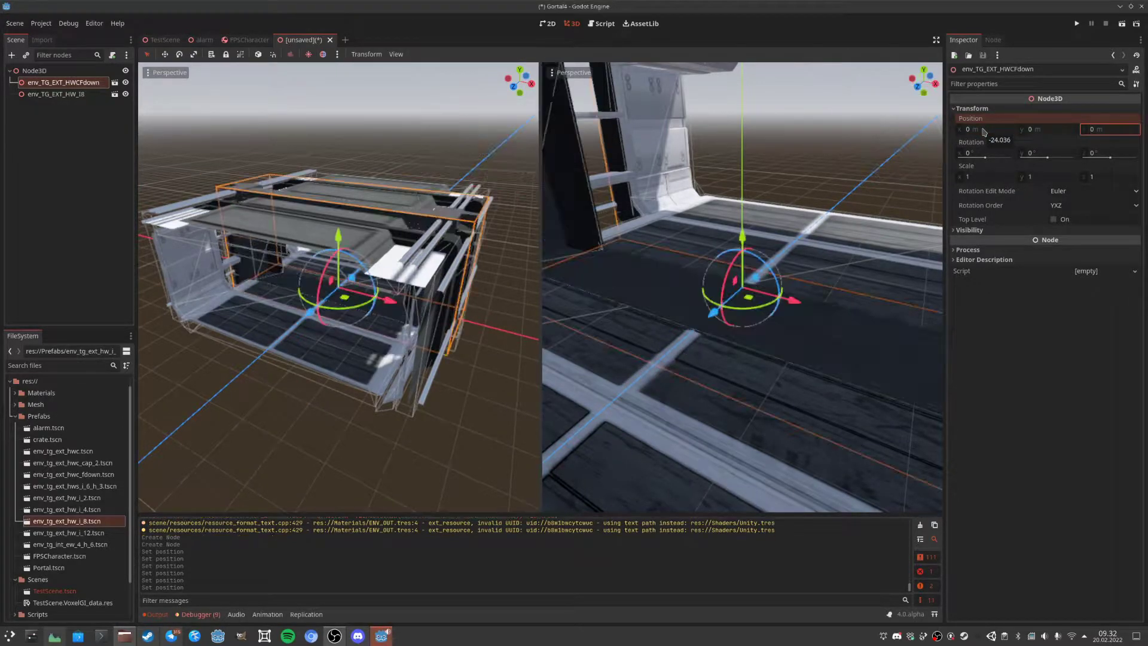
# Move the env_TG_EXT_HWCFdown frame along Z to one end of the corridor section and duplicate it to the opposite end.
pyautogui.scroll(-8, 515, 257)
pyautogui.scroll(3, 515, 256)
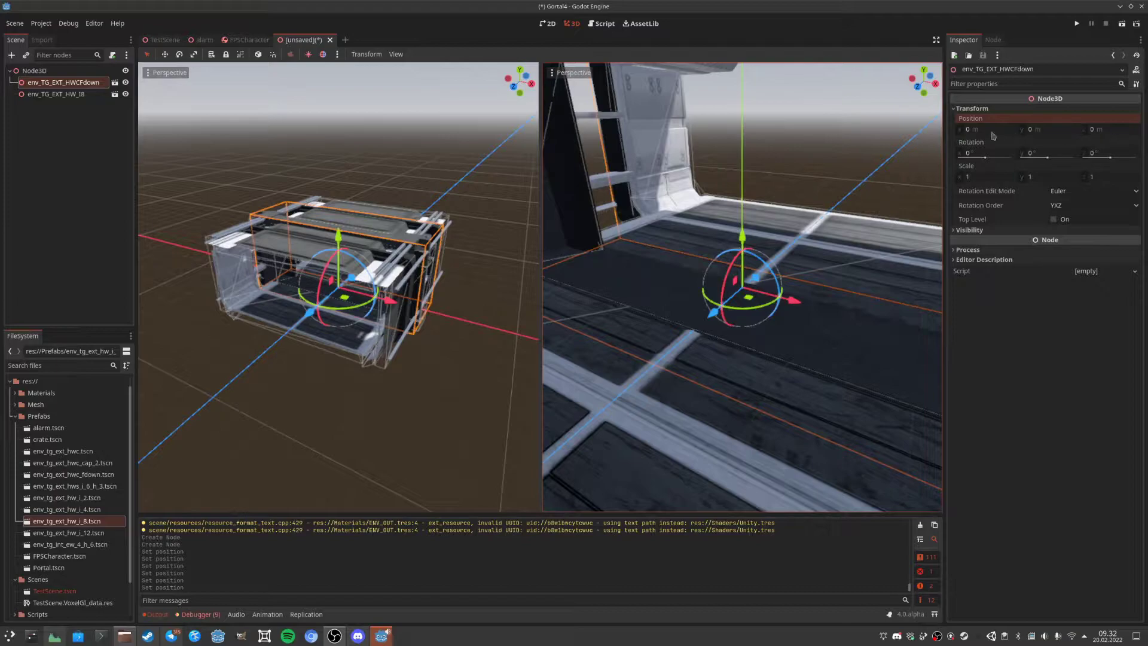
pyautogui.moveTo(310, 312); pyautogui.dragTo(398, 302)
pyautogui.hotkey('ctrl', 'd')
pyautogui.moveTo(398, 302); pyautogui.dragTo(394, 331, button='middle')
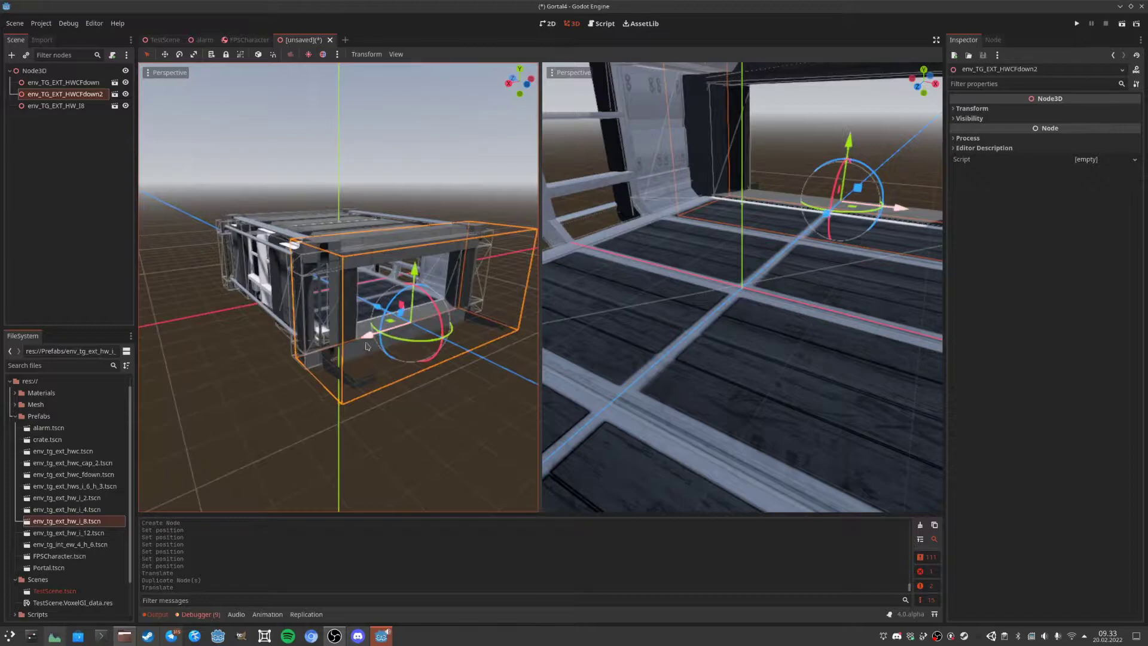
# Rotate the duplicated frame about the vertical axis to face the opposite way and shift it flush against the corridor section's end.
pyautogui.moveTo(415, 343); pyautogui.dragTo(392, 144)
pyautogui.moveTo(393, 144); pyautogui.dragTo(383, 299, button='middle')
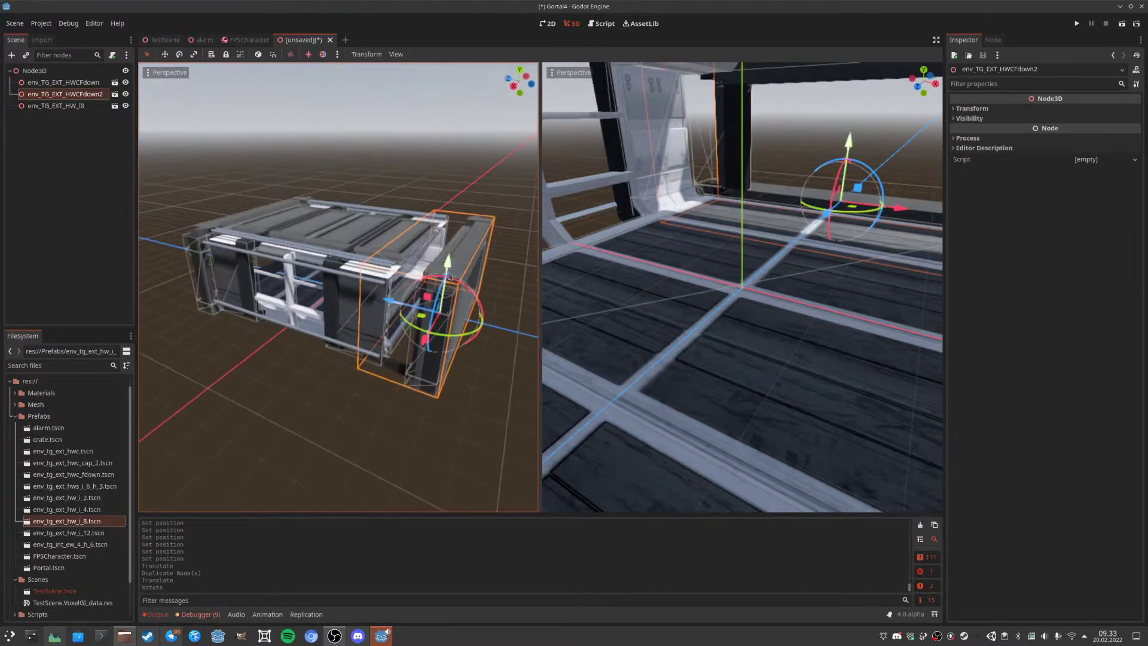
pyautogui.moveTo(385, 302); pyautogui.dragTo(363, 292)
pyautogui.click(466, 198)
pyautogui.moveTo(346, 233); pyautogui.dragTo(443, 232, button='middle')
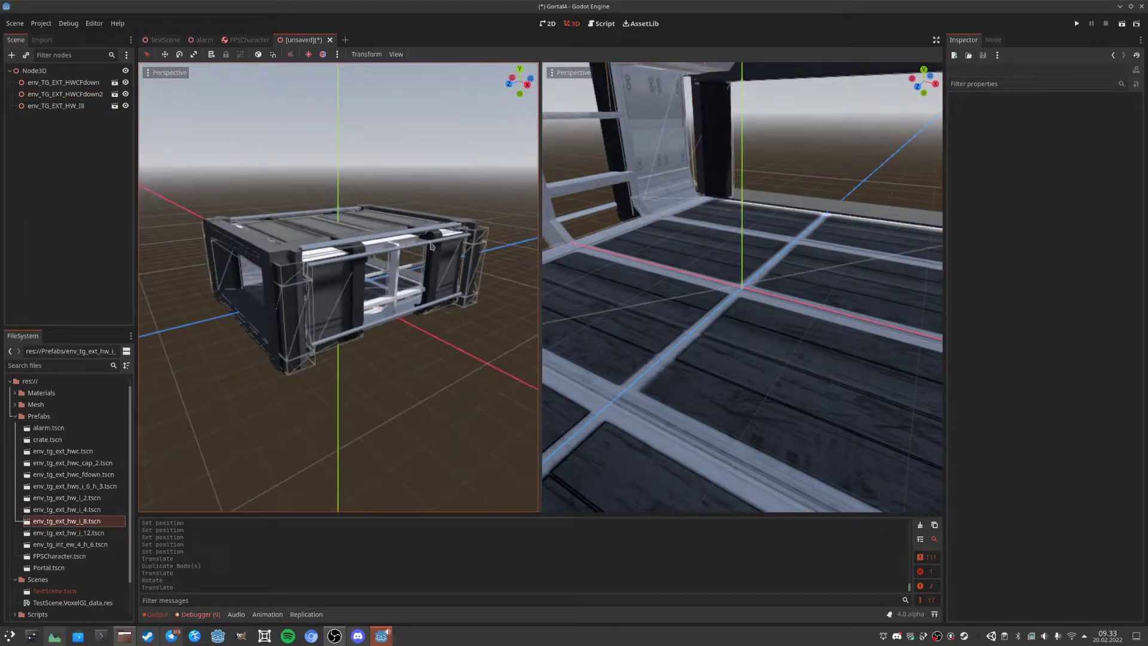
pyautogui.moveTo(330, 237); pyautogui.dragTo(353, 231, button='middle')
# Set the X position of the env_TG_EXT_HW_I8 corridor section to 0.
pyautogui.click(68, 106)
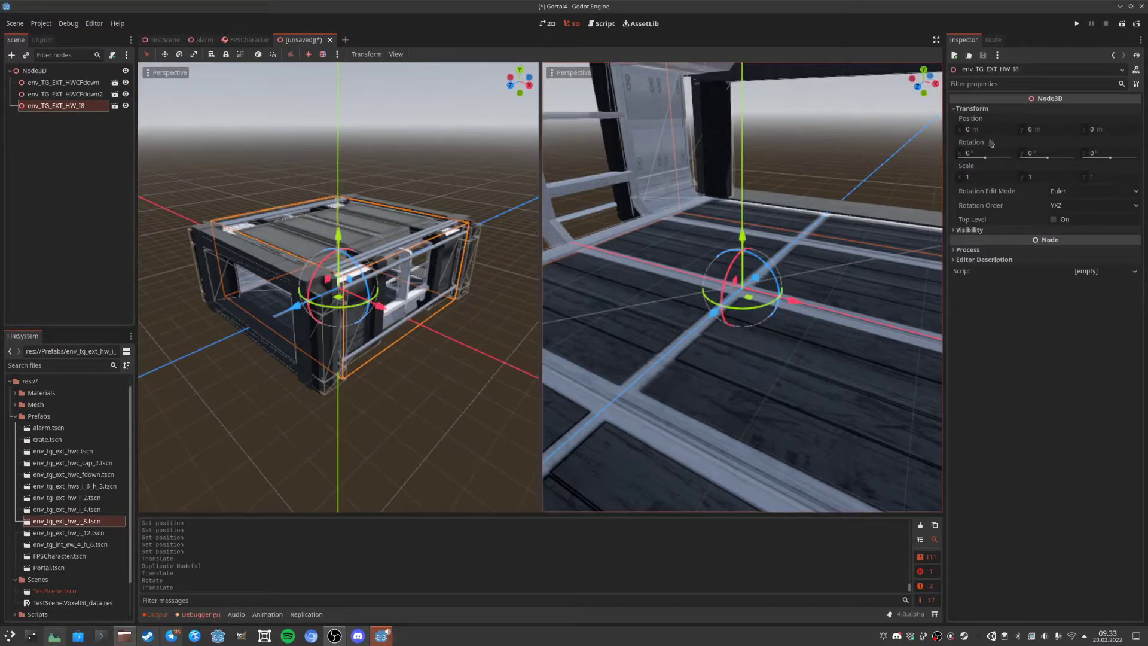
pyautogui.moveTo(981, 131); pyautogui.dragTo(998, 145)
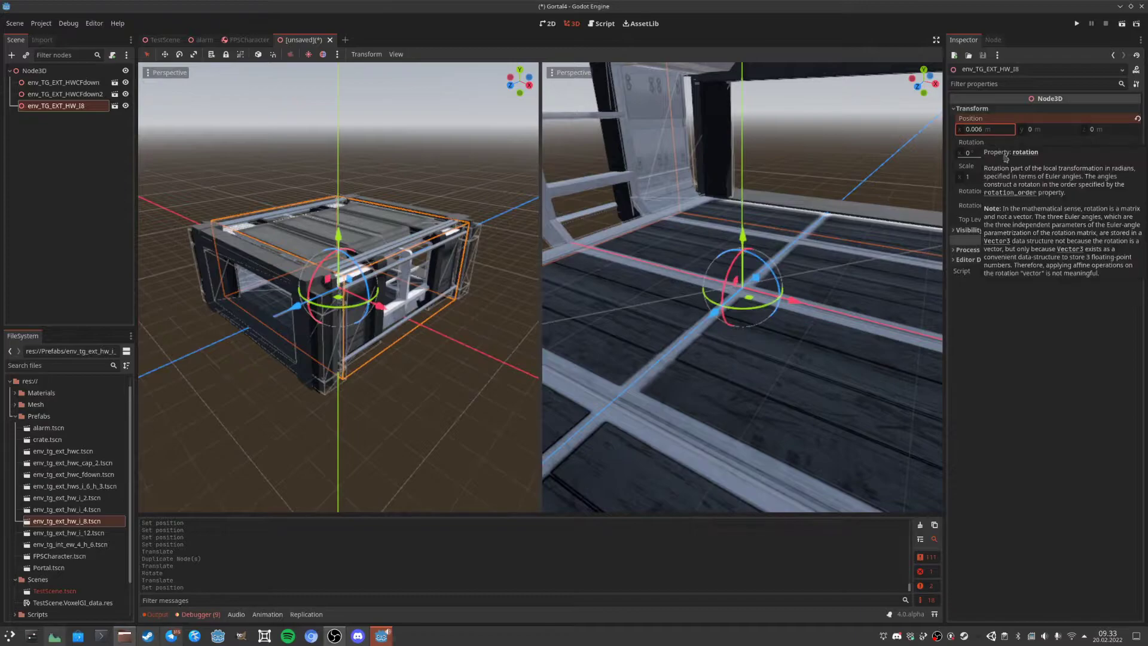
pyautogui.click(995, 129)
pyautogui.write('0')
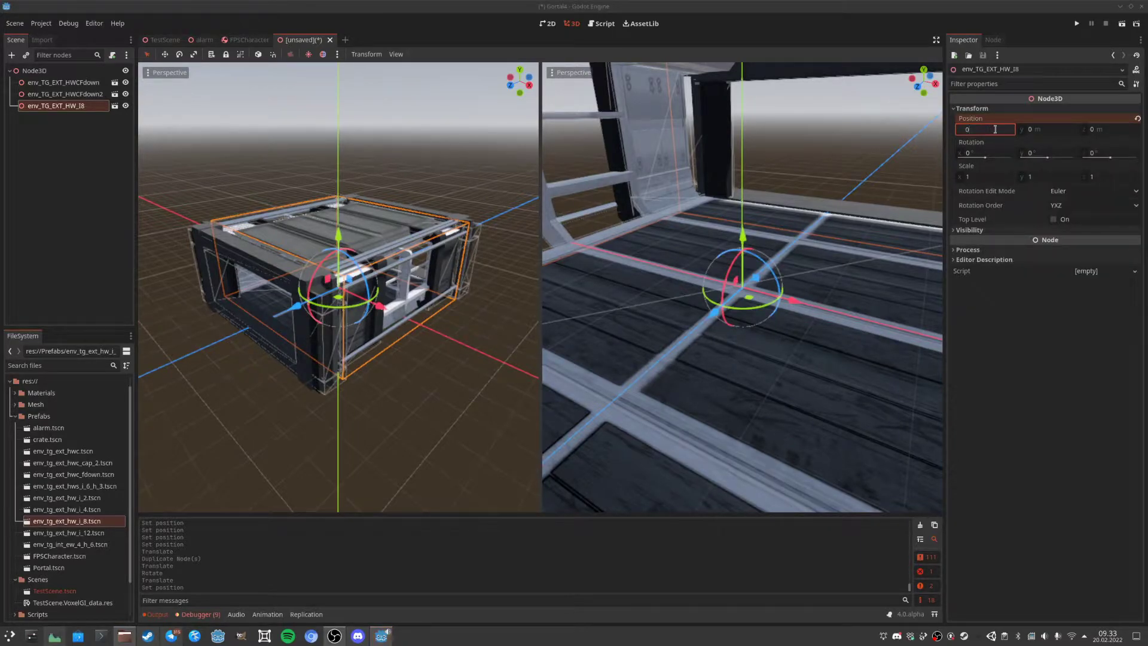
pyautogui.press('Tab')
pyautogui.press('Return')
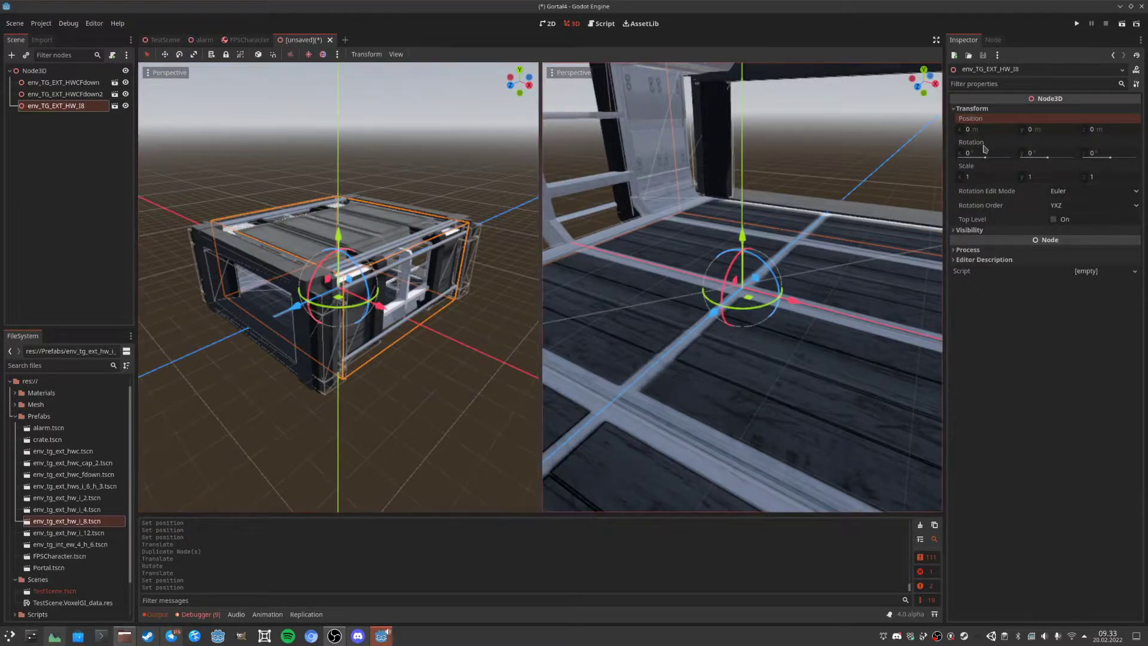
# Examine the assembled corridor piece from several angles to check how the end frames meet the section.
pyautogui.scroll(5, 428, 238)
pyautogui.moveTo(428, 238); pyautogui.dragTo(305, 252, button='middle')
pyautogui.scroll(-5, 338, 240)
pyautogui.scroll(4, 311, 253)
pyautogui.moveTo(389, 257); pyautogui.dragTo(328, 289, button='middle')
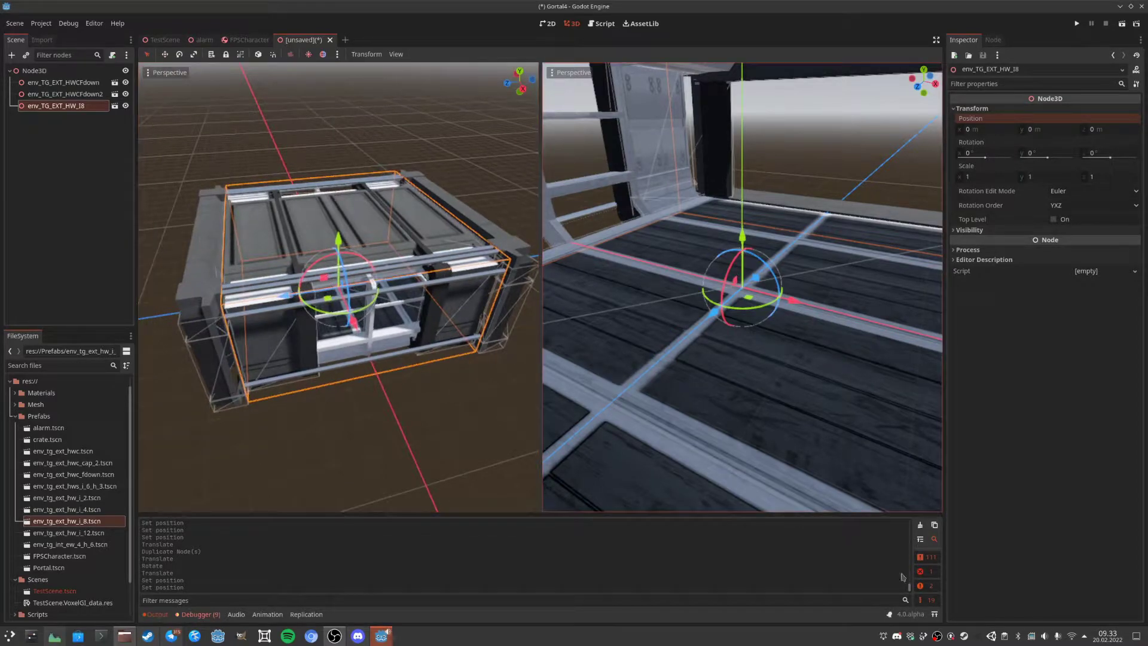
pyautogui.scroll(-3, 450, 316)
pyautogui.scroll(5, 450, 316)
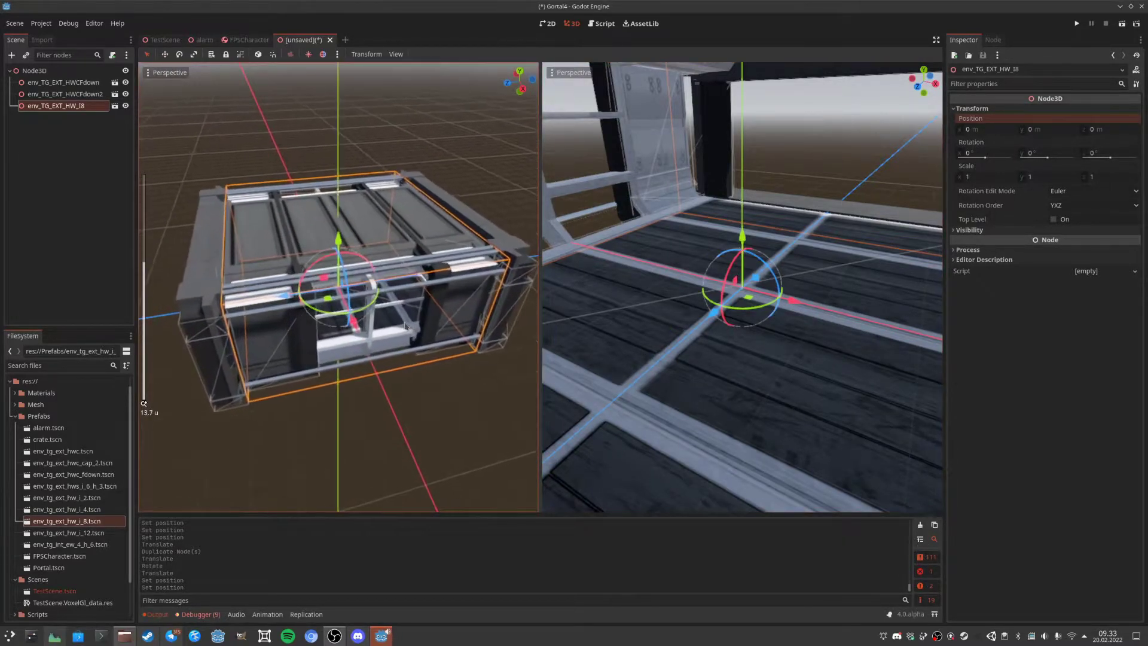
pyautogui.moveTo(449, 315); pyautogui.dragTo(419, 317, button='middle')
pyautogui.scroll(-3, 419, 317)
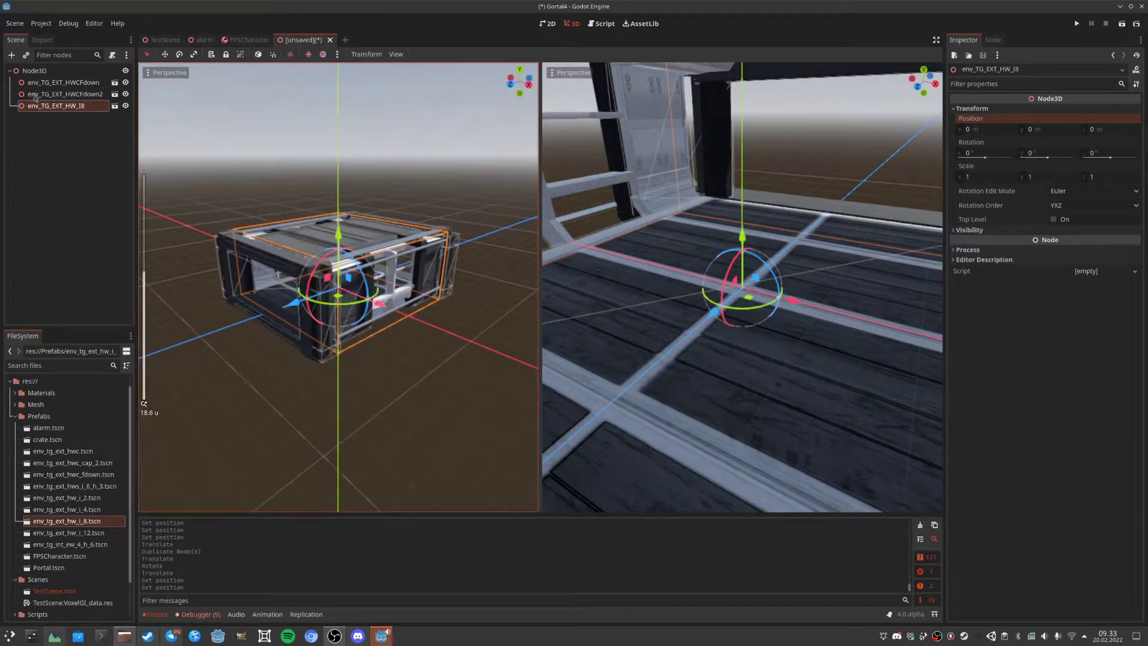
# Add a MeshInstance3D with a new BoxMesh under the root Node3D and move it down below the corridor piece.
pyautogui.click(36, 72)
pyautogui.rightClick(36, 72)
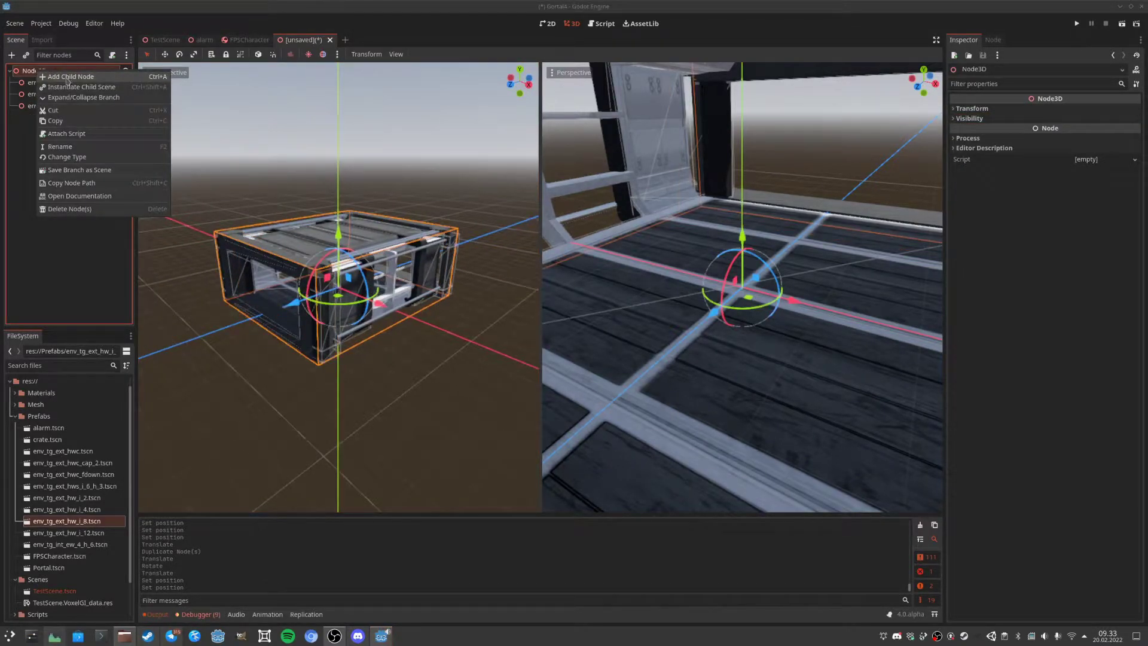
pyautogui.click(67, 77)
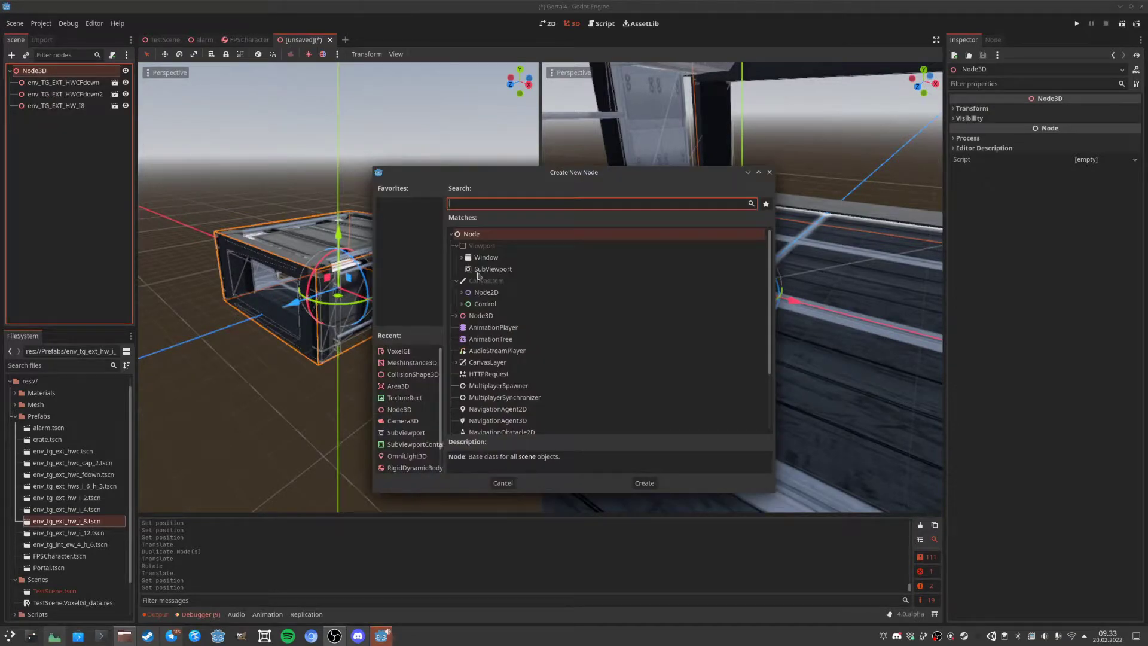
pyautogui.write('mesh')
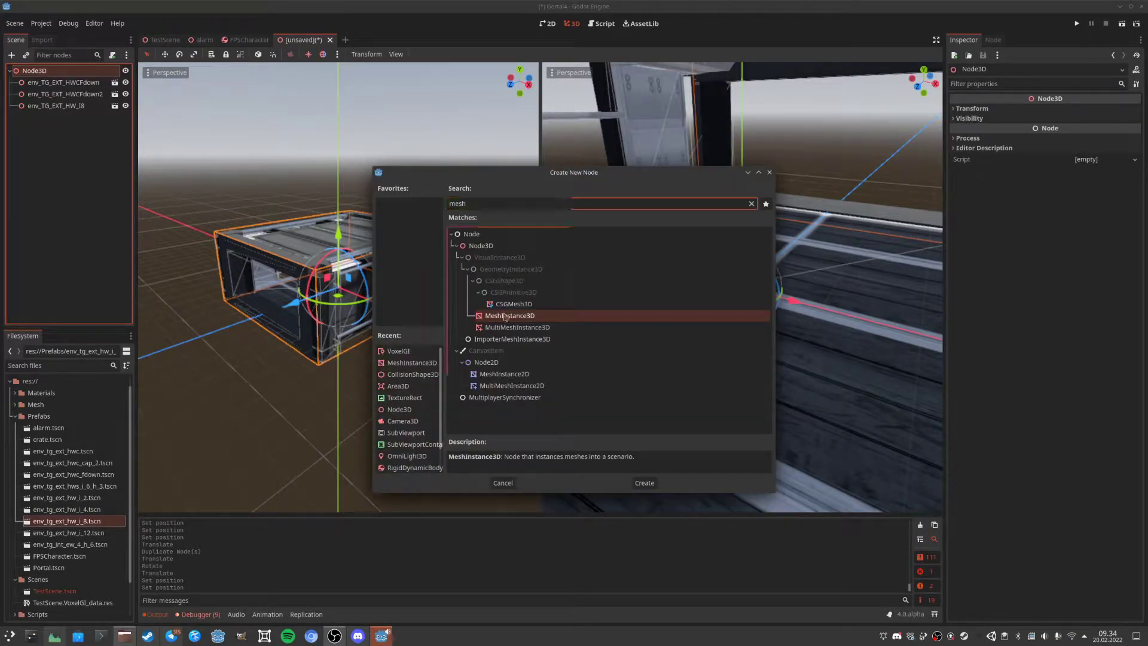
pyautogui.doubleClick(505, 316)
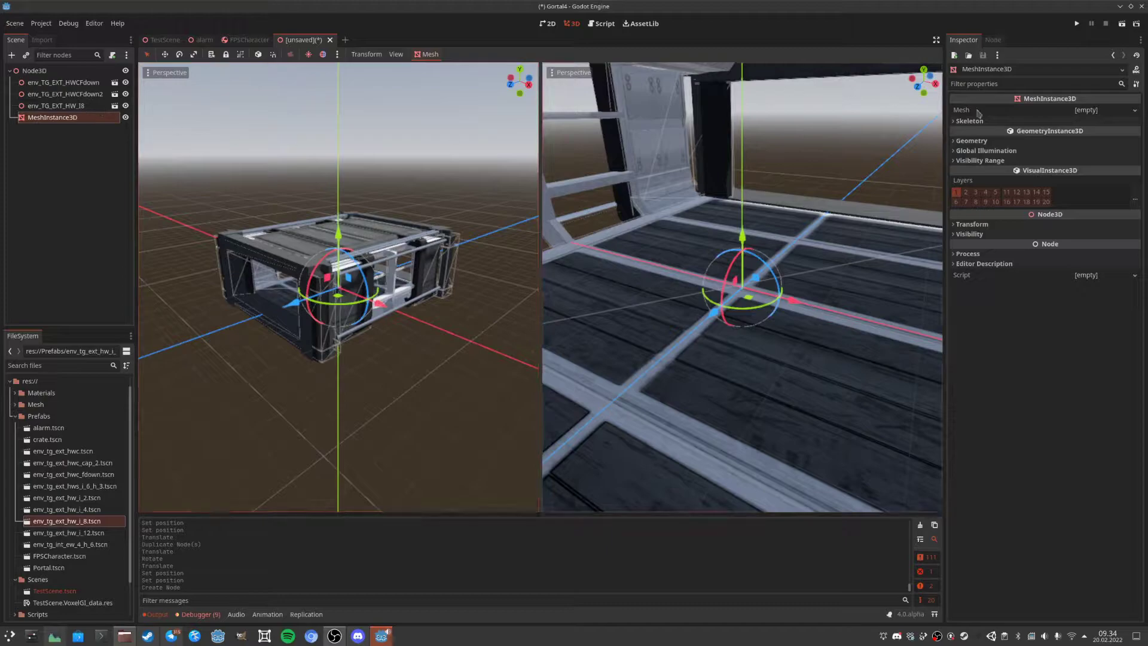
pyautogui.click(1134, 110)
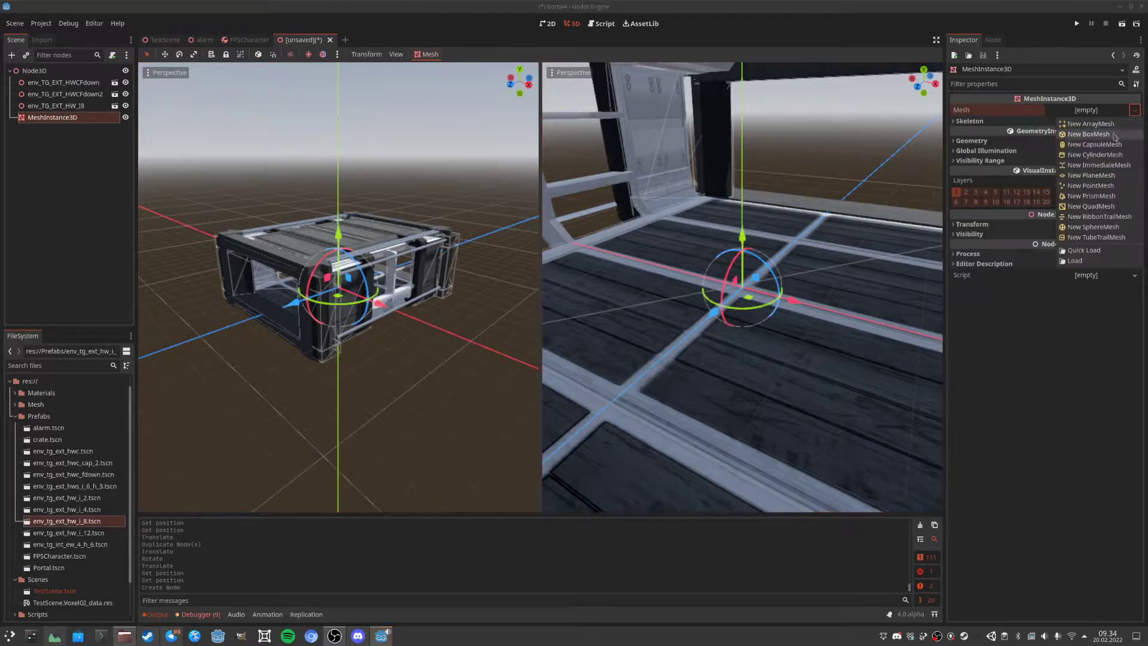
pyautogui.click(1112, 137)
pyautogui.moveTo(745, 260); pyautogui.dragTo(749, 363)
pyautogui.scroll(-8, 474, 323)
pyautogui.moveTo(474, 323); pyautogui.dragTo(432, 341, button='middle')
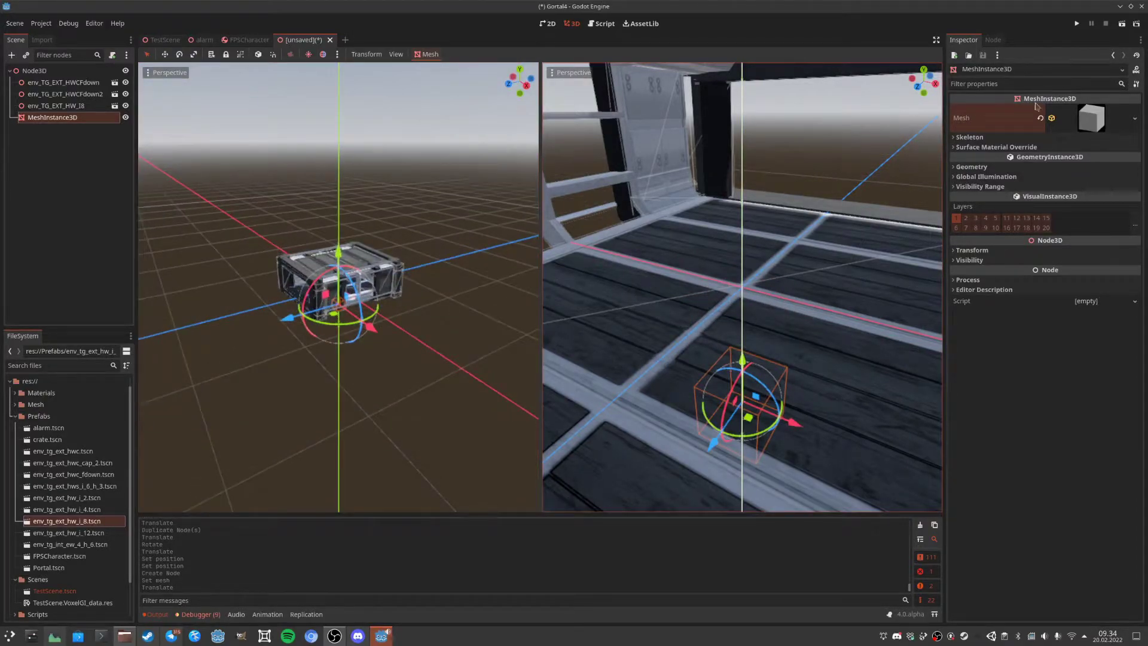
# Set the box mesh's X and Z size to 100 to form a large ground plate.
pyautogui.click(1091, 124)
pyautogui.click(971, 217)
pyautogui.write('10')
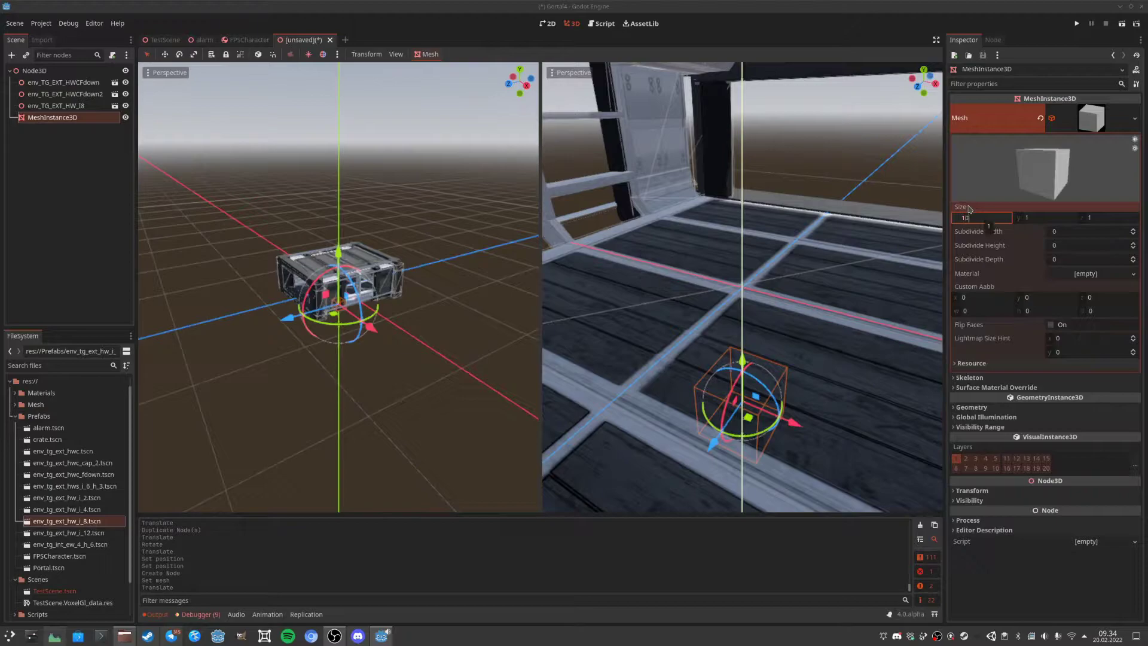
pyautogui.write('0')
pyautogui.press('Return')
pyautogui.press('Tab')
pyautogui.press('Tab')
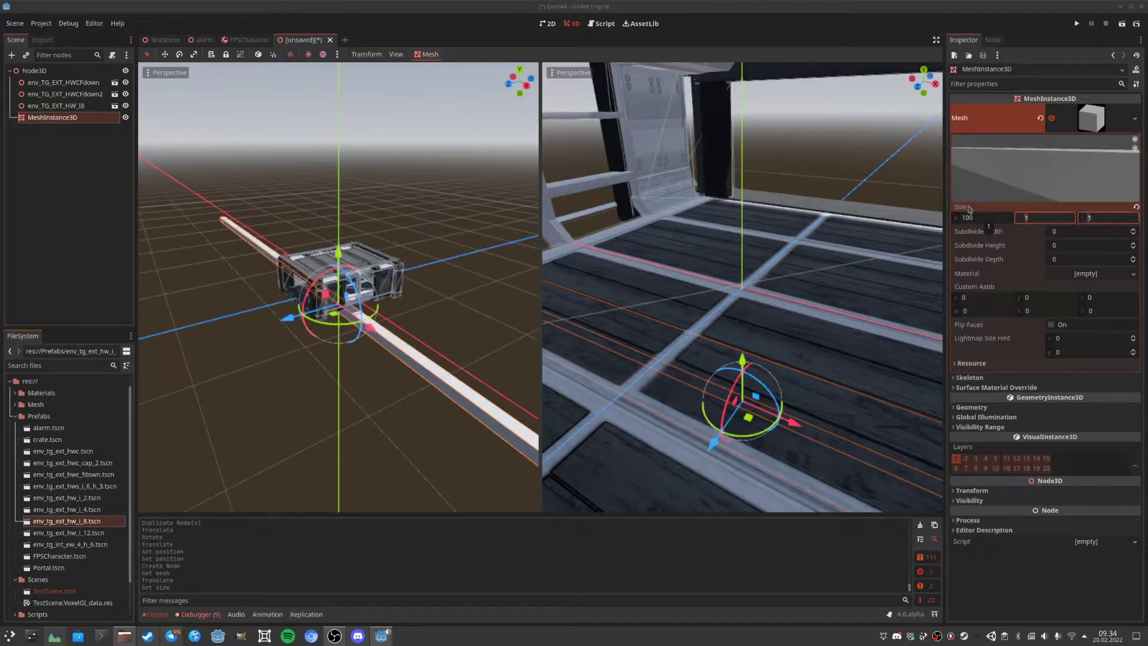
pyautogui.press('Return')
# Add an FPSCharacter node as a child of the root Node3D.
pyautogui.scroll(5, 378, 331)
pyautogui.moveTo(409, 306); pyautogui.dragTo(456, 292, button='middle')
pyautogui.scroll(3, 436, 348)
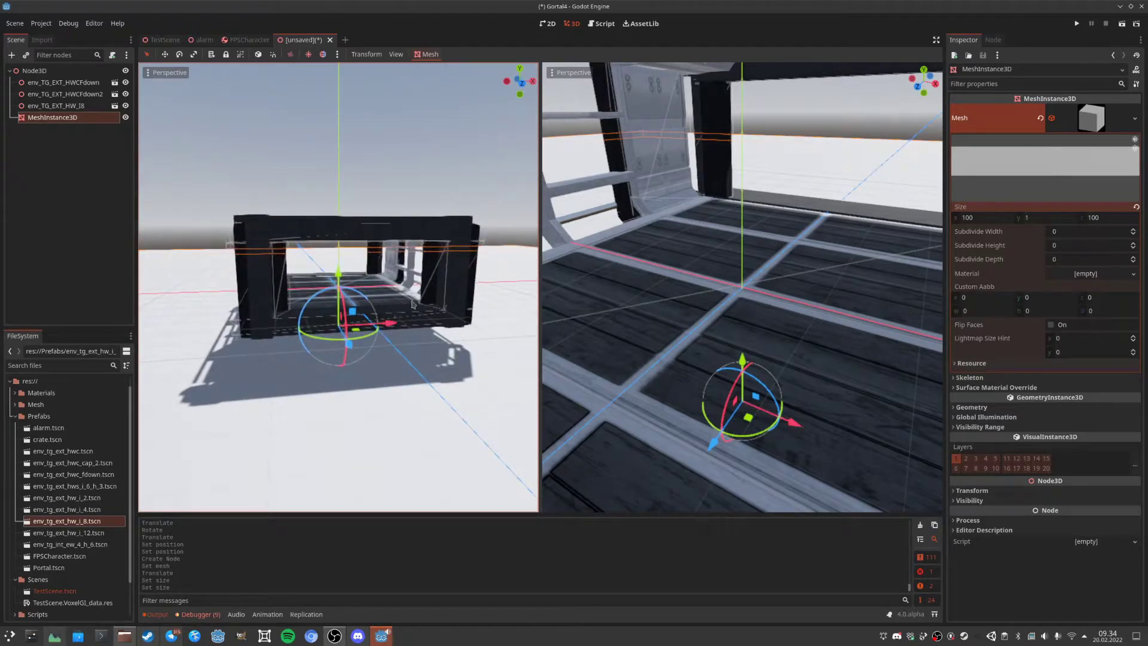
pyautogui.moveTo(414, 316); pyautogui.dragTo(364, 349, button='middle')
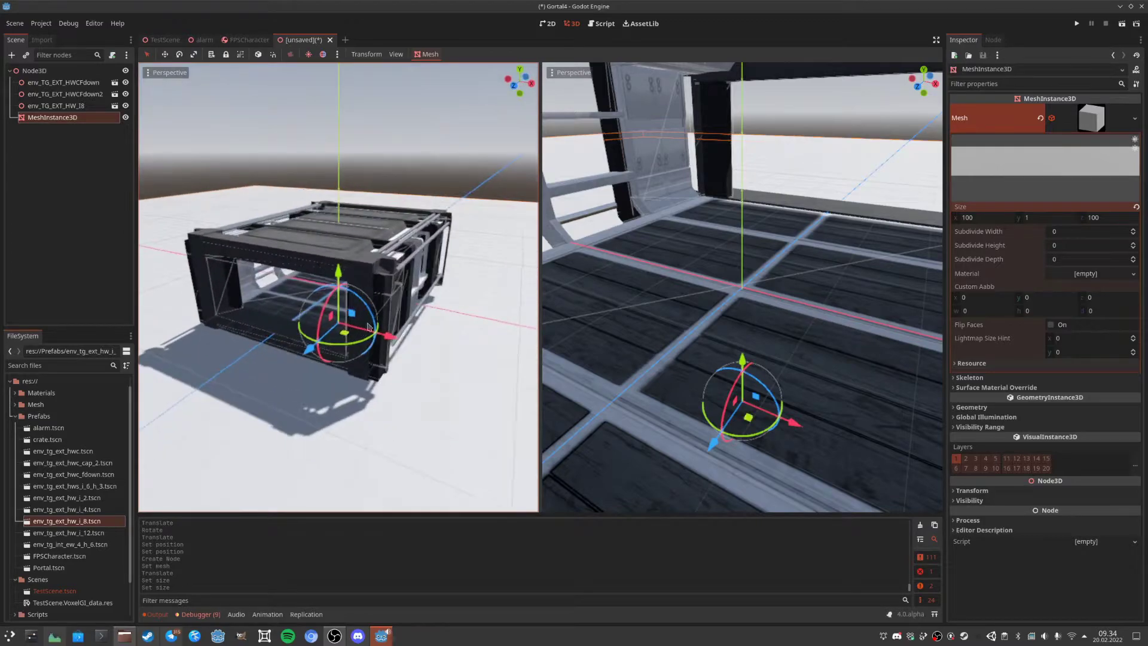
pyautogui.scroll(-3, 353, 350)
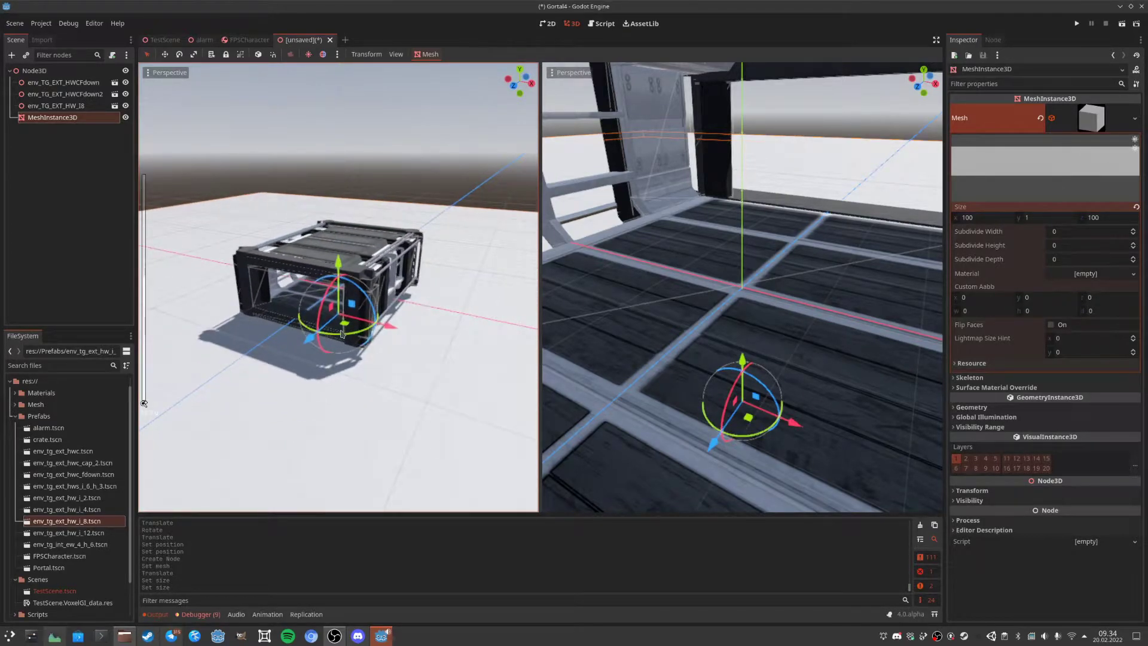
pyautogui.scroll(4, 343, 334)
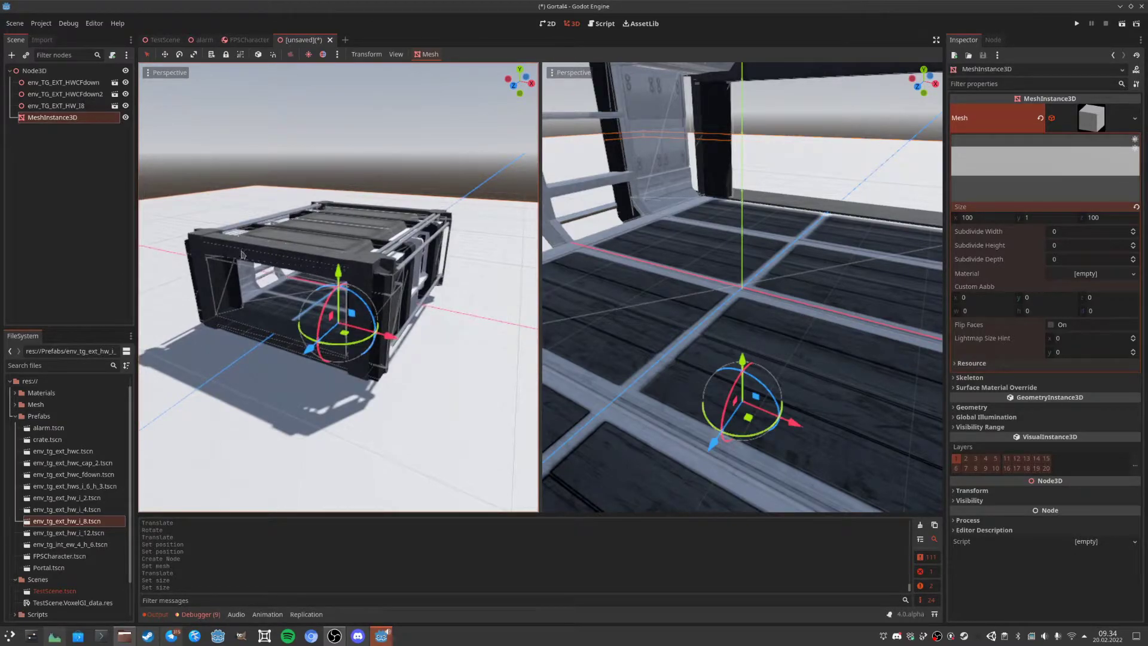
pyautogui.rightClick(44, 71)
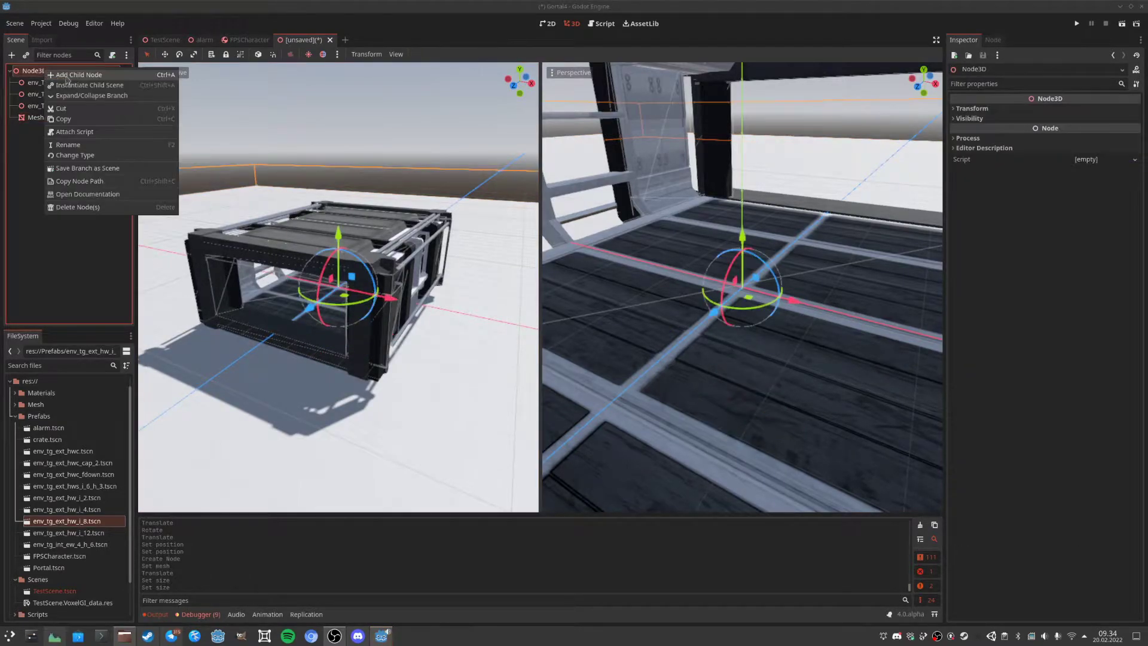
pyautogui.click(71, 74)
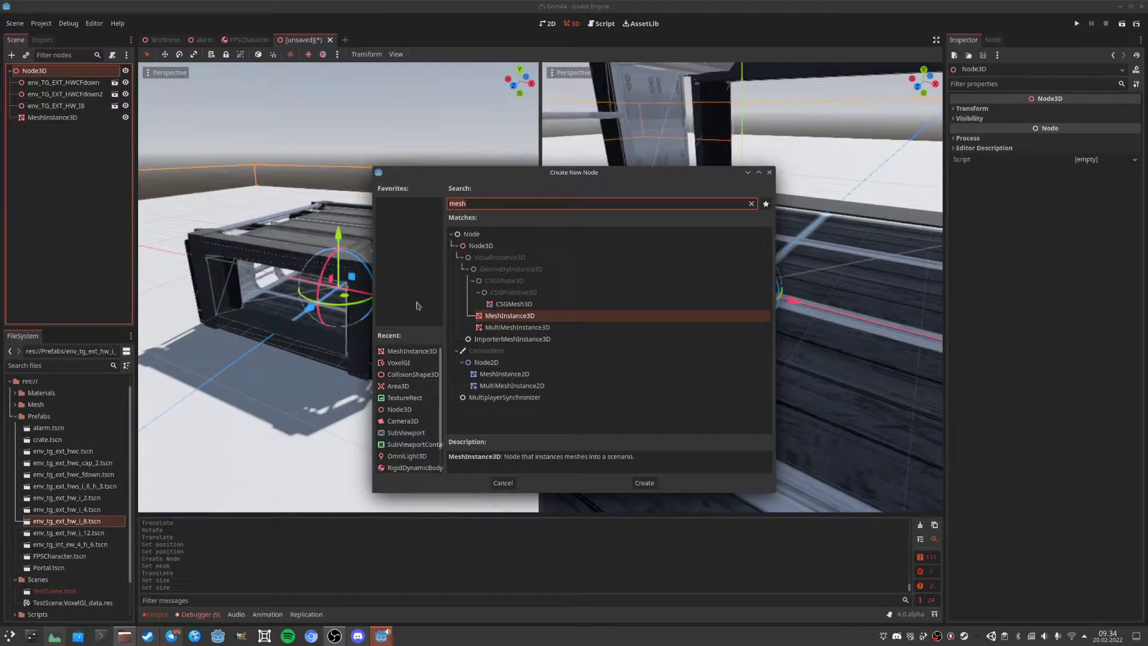
pyautogui.write('fps')
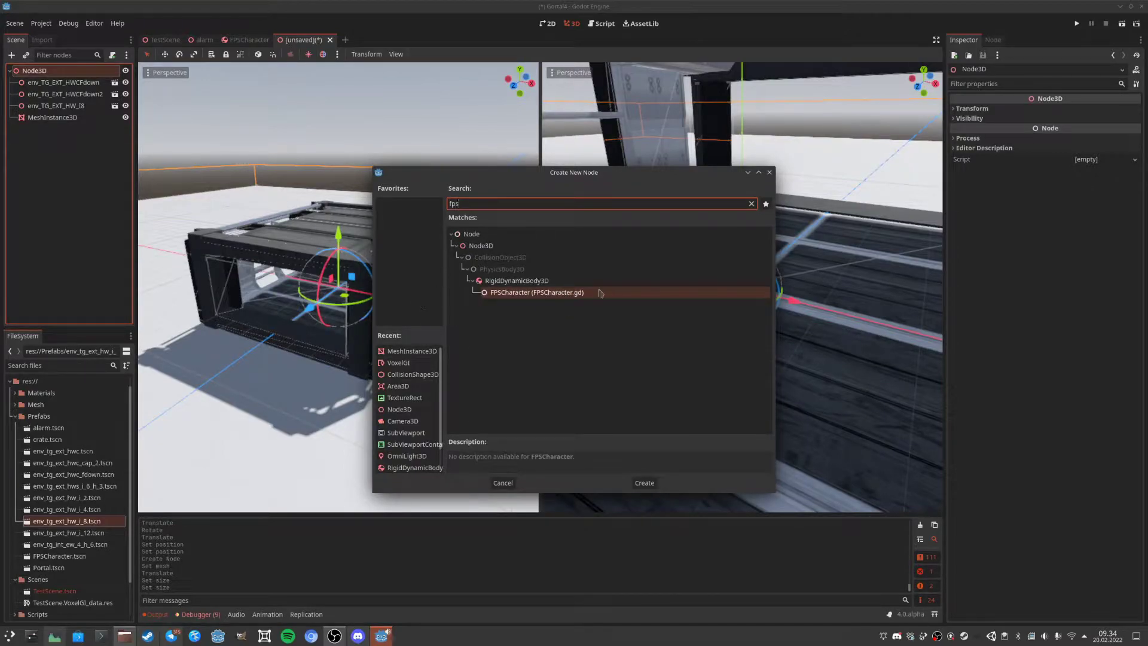
pyautogui.doubleClick(608, 292)
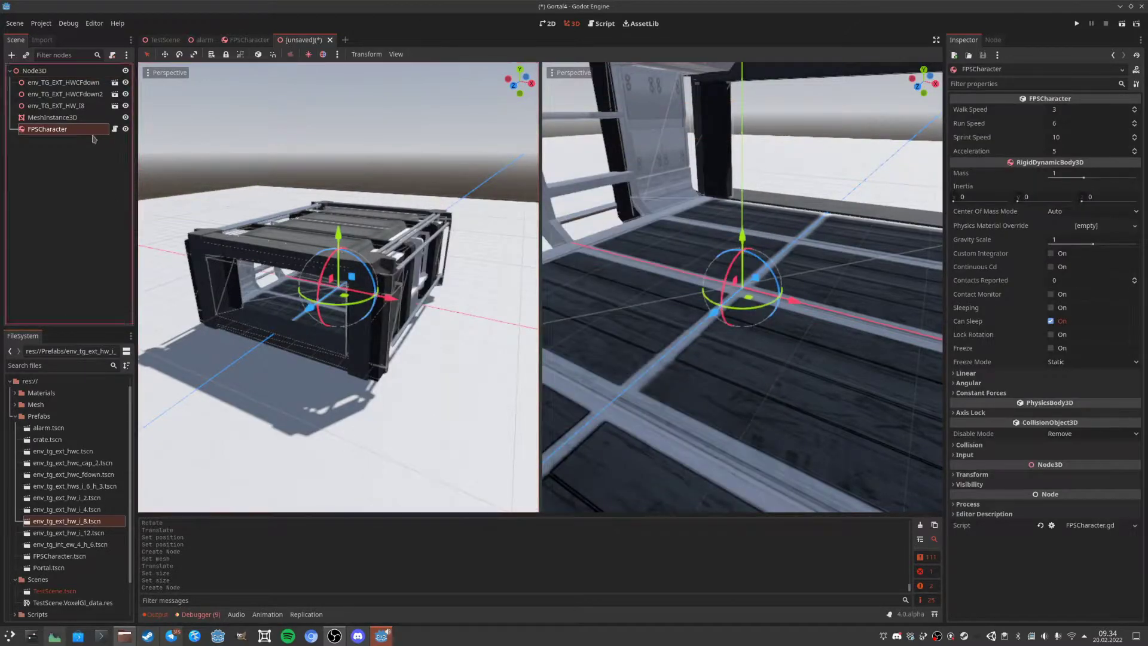
# Add a CollisionShape3D under the FPSCharacter and give it a new CapsuleShape3D.
pyautogui.rightClick(77, 133)
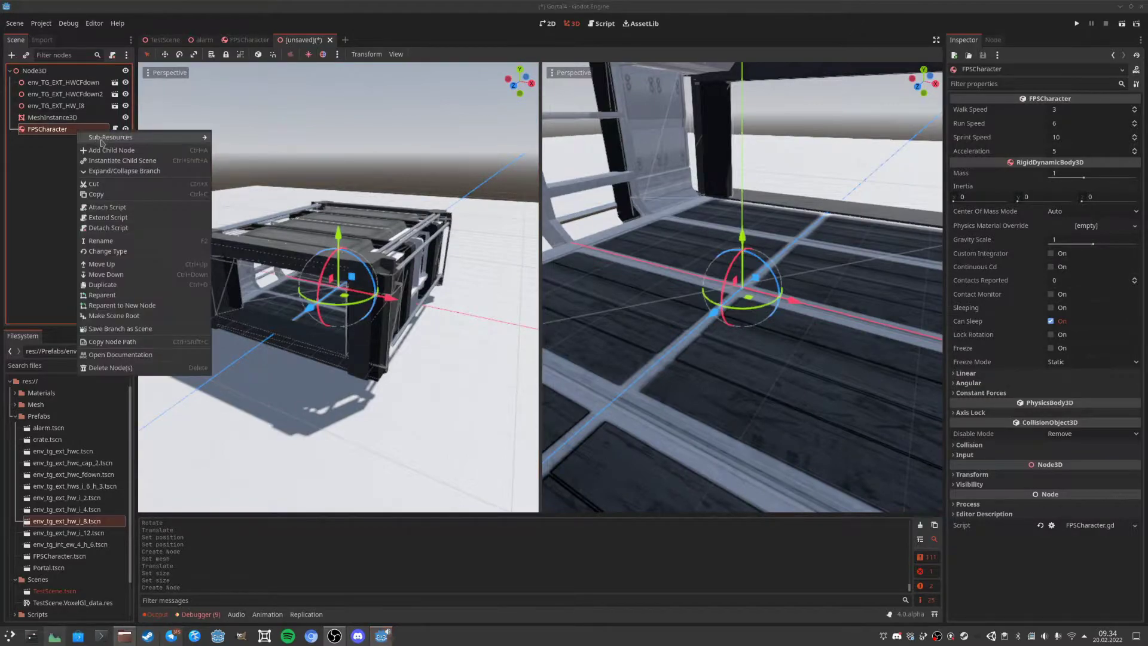
pyautogui.click(103, 139)
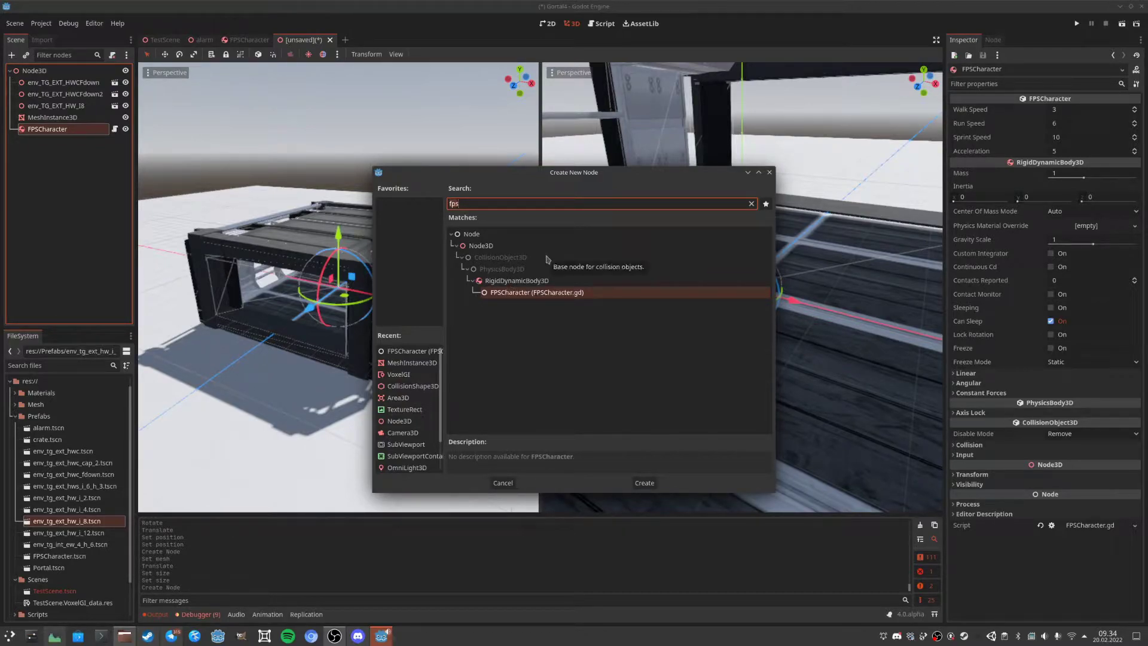
pyautogui.press('BackSpace')
pyautogui.press('BackSpace')
pyautogui.press('BackSpace')
pyautogui.write('colli')
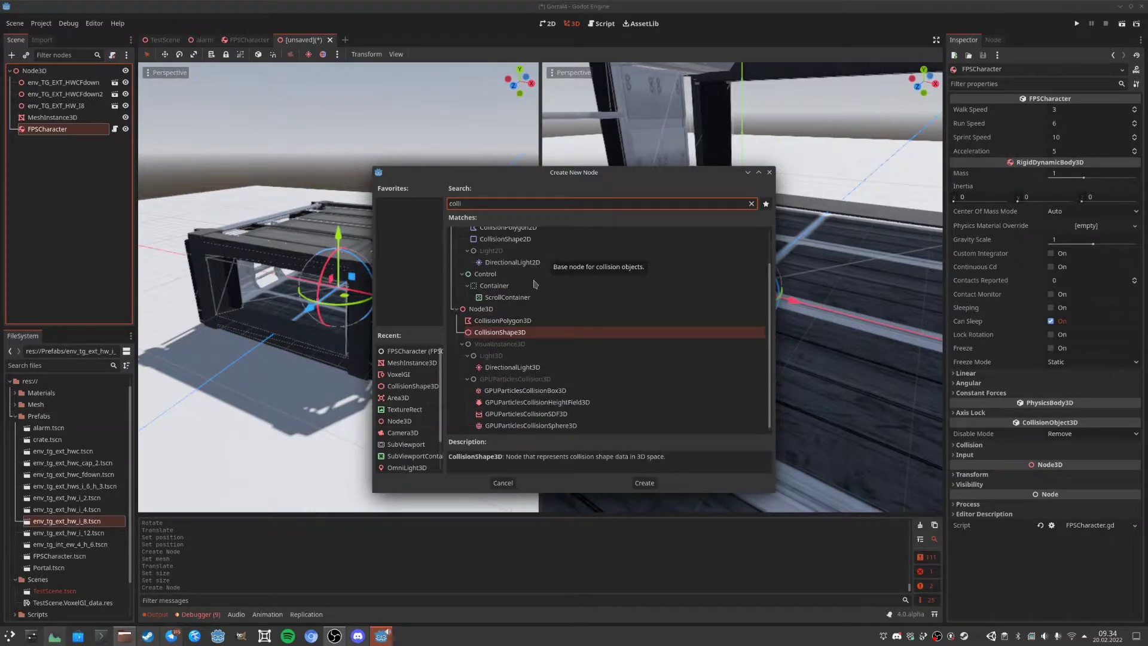
pyautogui.doubleClick(513, 333)
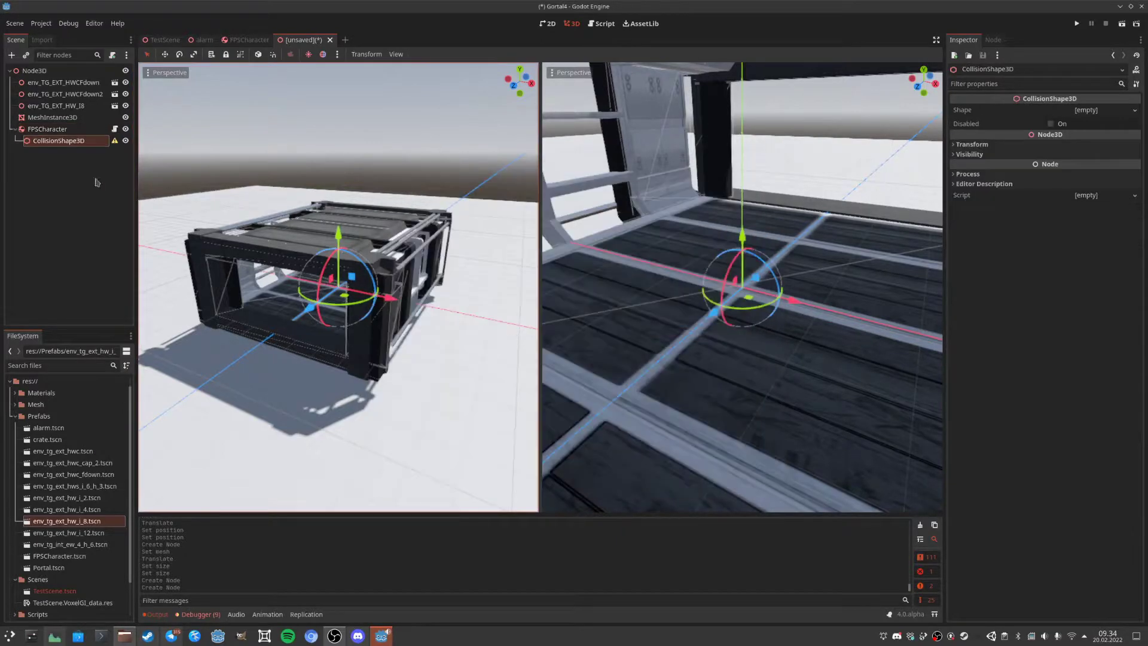
pyautogui.click(1134, 110)
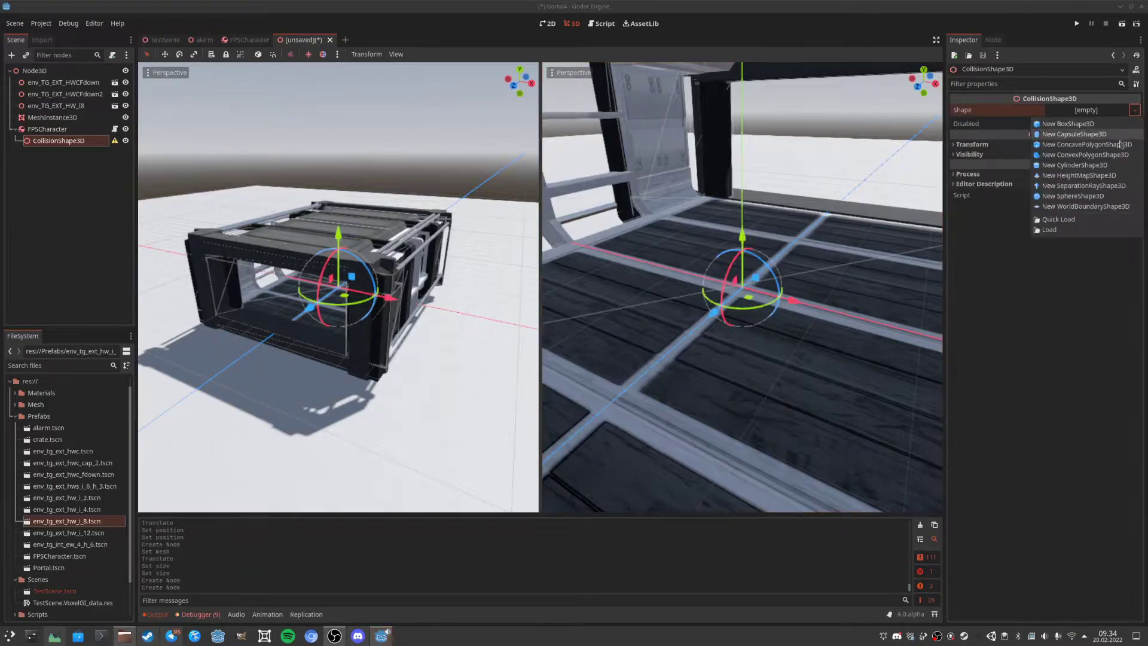
pyautogui.click(1117, 135)
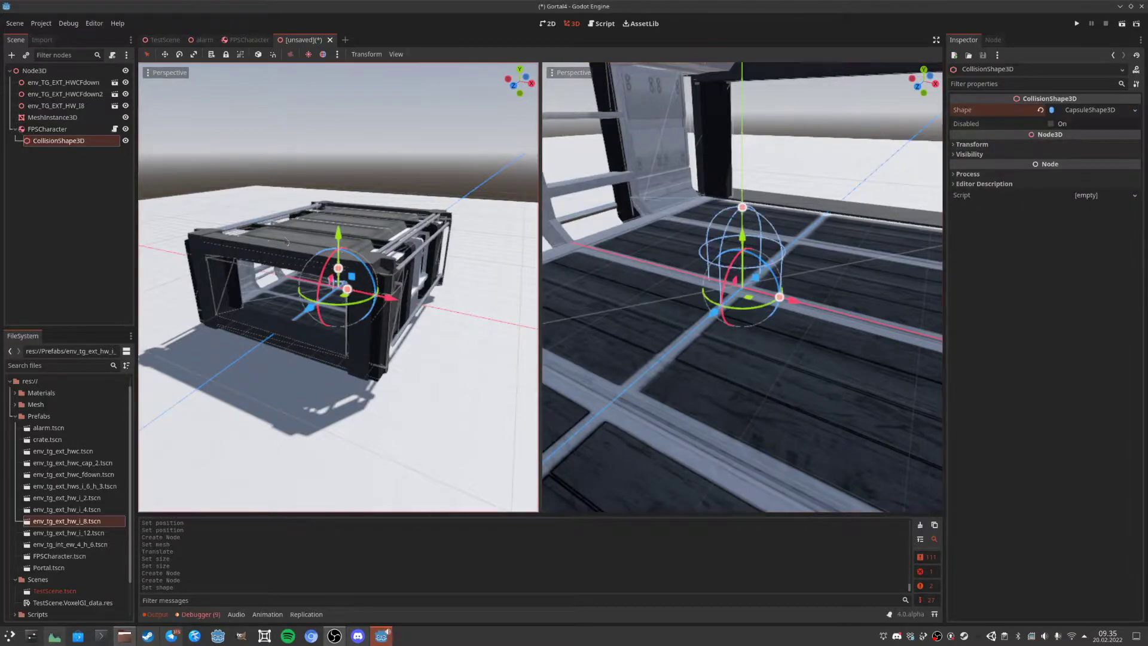
# Raise the FPSCharacter along Y so that its capsule stands on the corridor floor.
pyautogui.click(65, 130)
pyautogui.moveTo(342, 239); pyautogui.dragTo(362, 215)
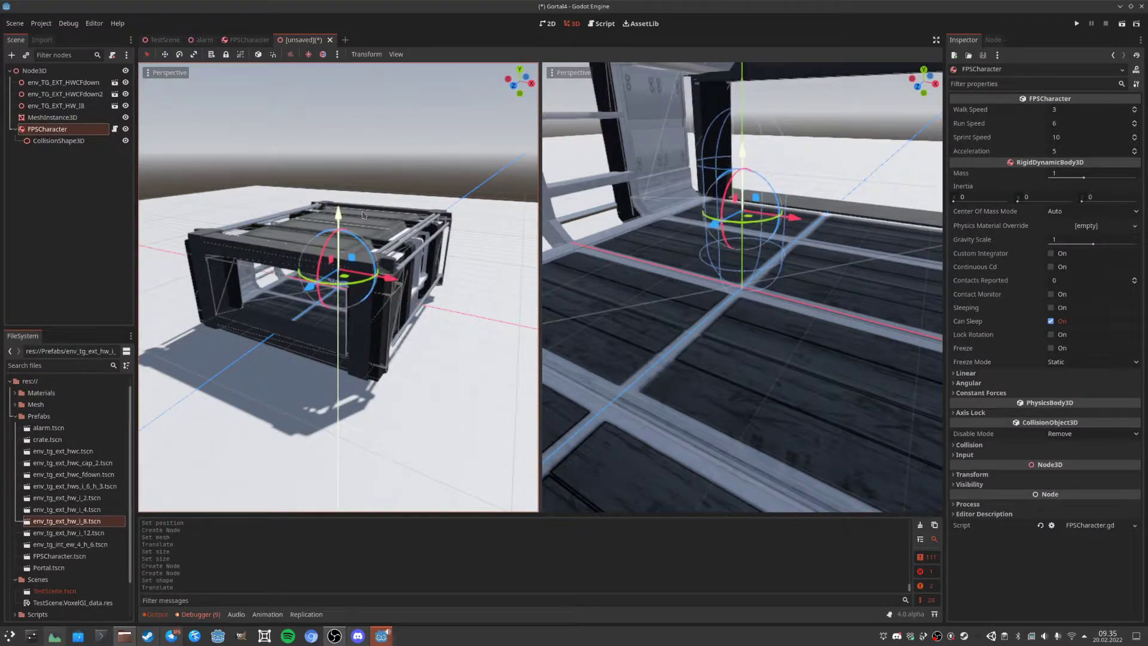
pyautogui.click(54, 141)
# Lock the FPSCharacter's angular X, Y and Z axes.
pyautogui.click(46, 129)
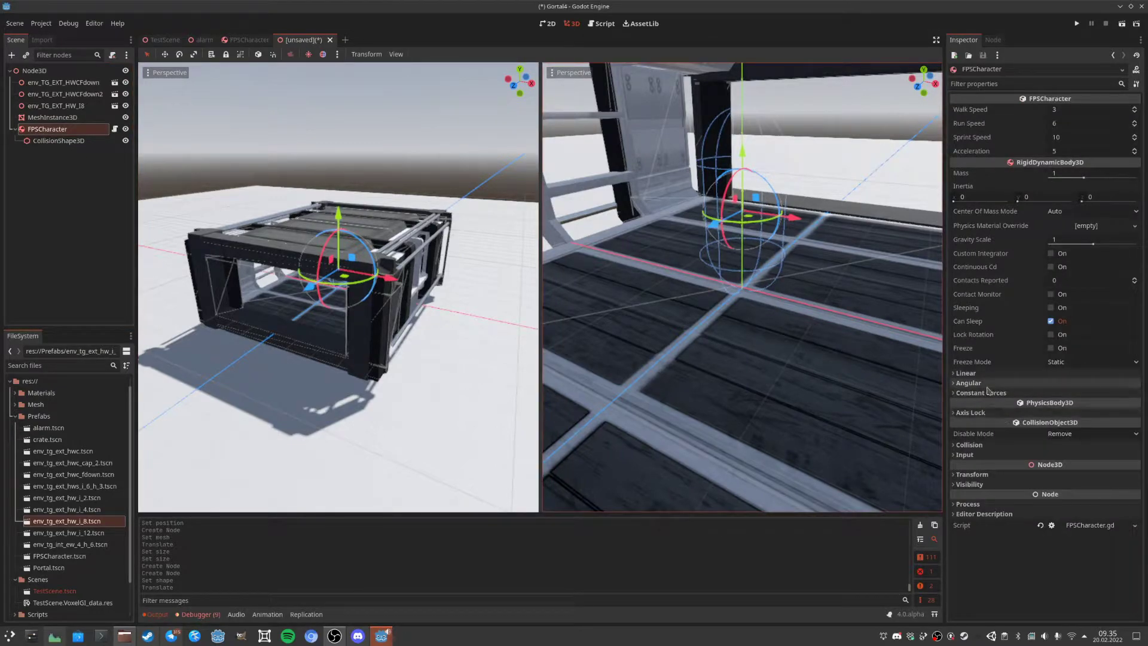
pyautogui.click(985, 412)
pyautogui.click(1064, 464)
pyautogui.click(1063, 478)
pyautogui.click(1063, 490)
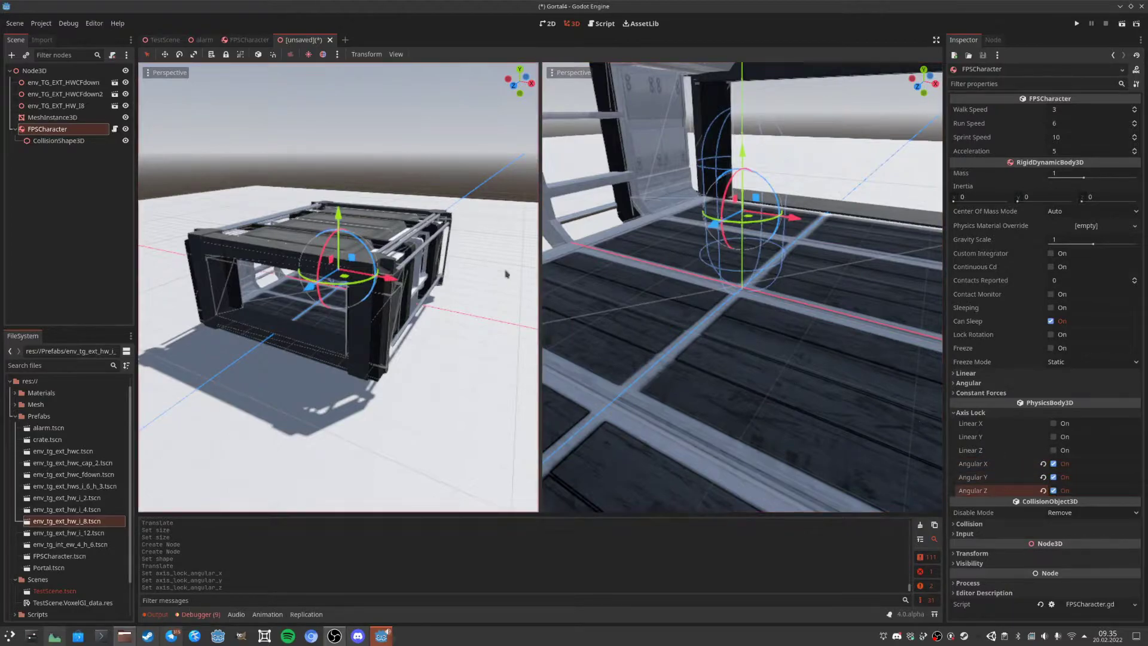
# Rename the FPSCharacter's CollisionShape3D node to Body.
pyautogui.click(55, 142)
pyautogui.click(58, 144)
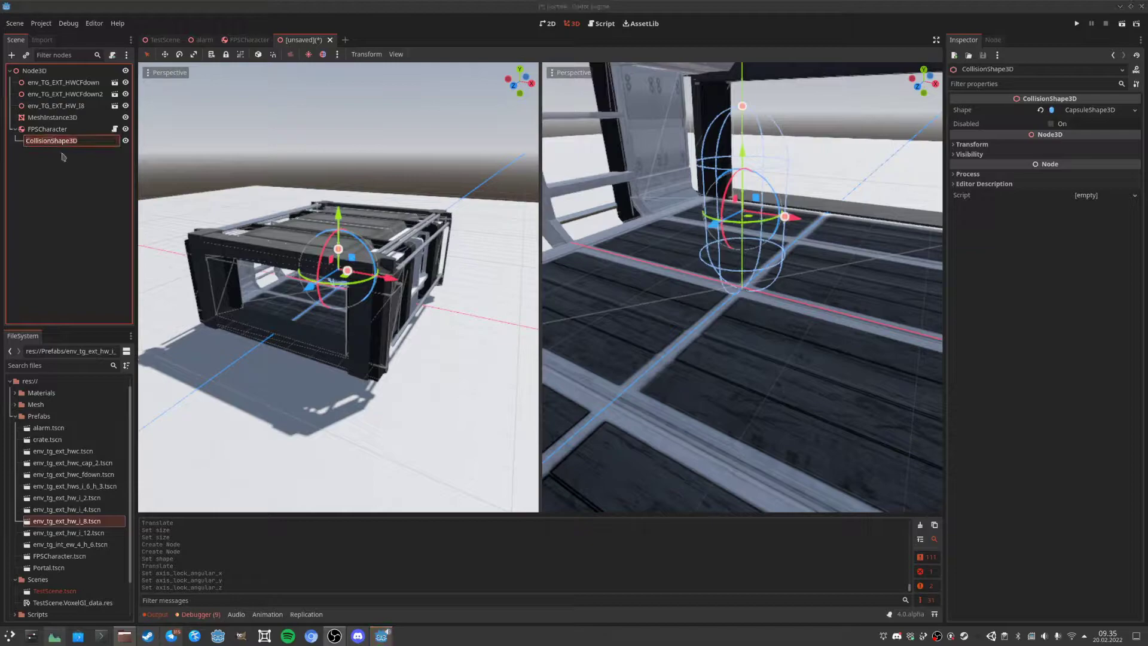
pyautogui.write('Bac')
pyautogui.write('y')
pyautogui.press('Return')
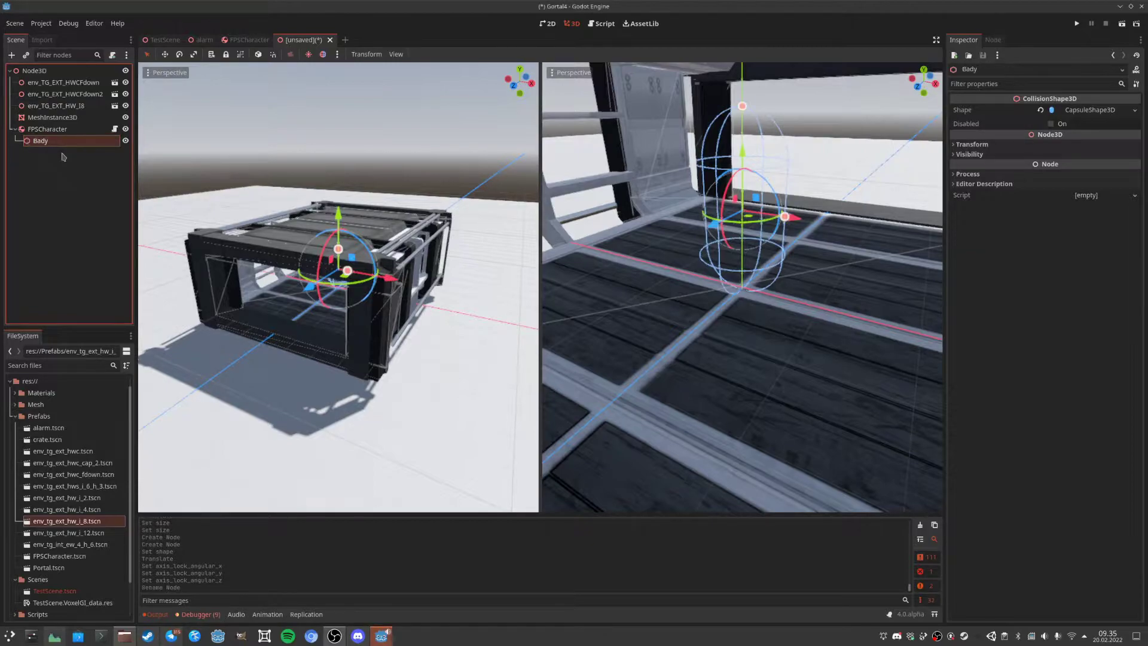
pyautogui.click(43, 143)
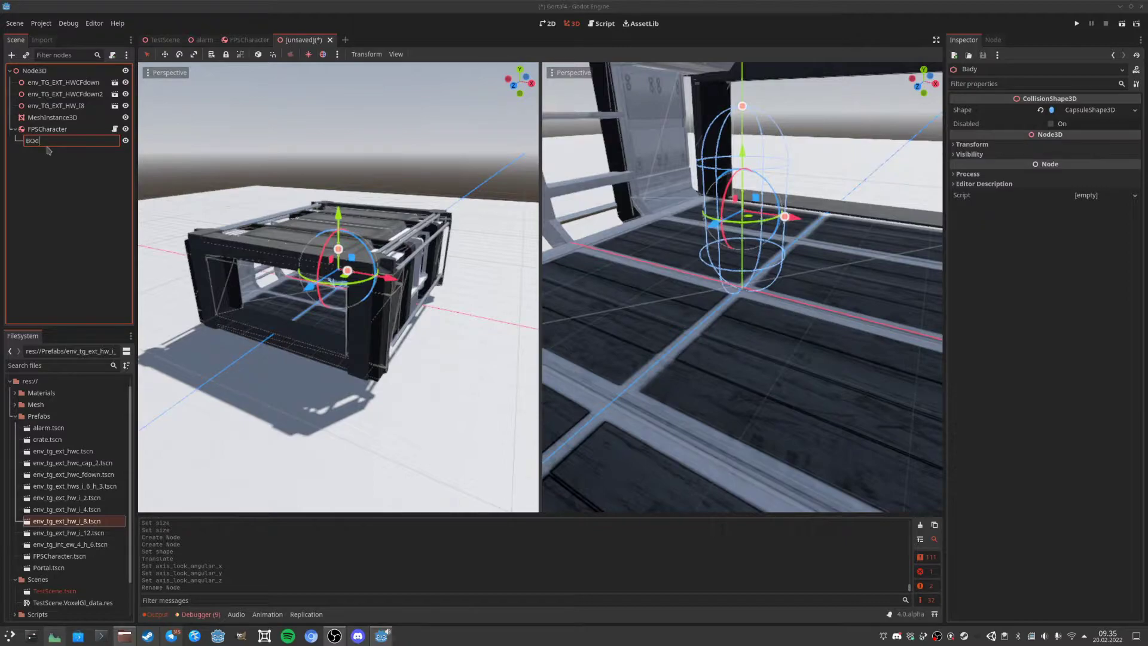
pyautogui.press('Return')
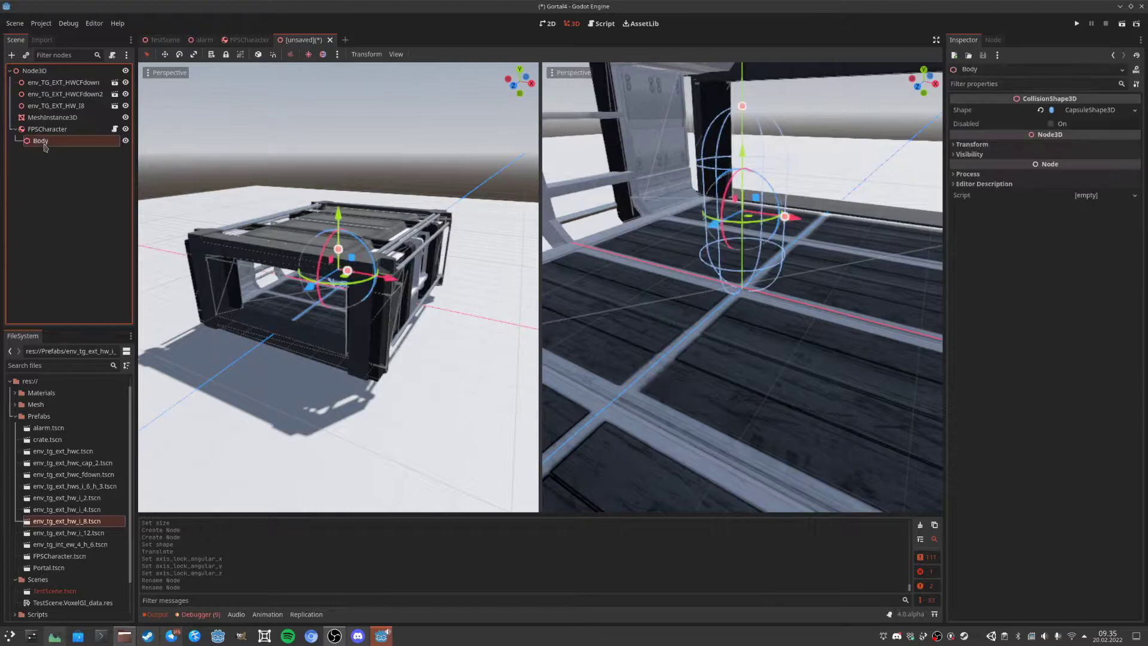
# Add a Camera3D node as a child of Body and rename it Head.
pyautogui.rightClick(50, 147)
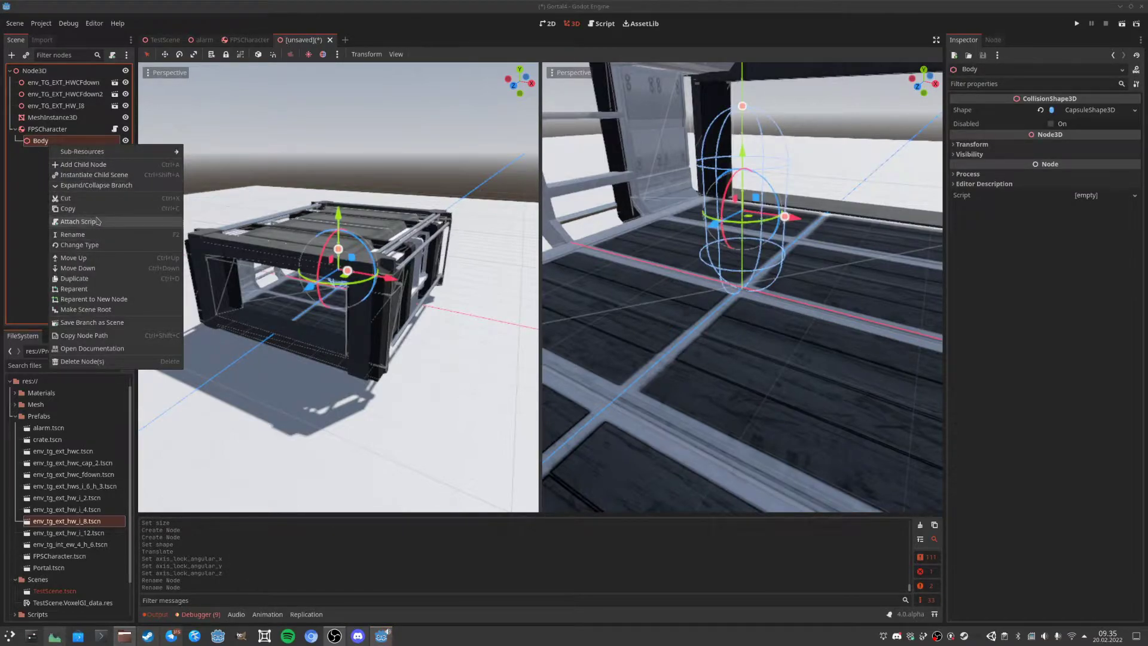
pyautogui.click(92, 165)
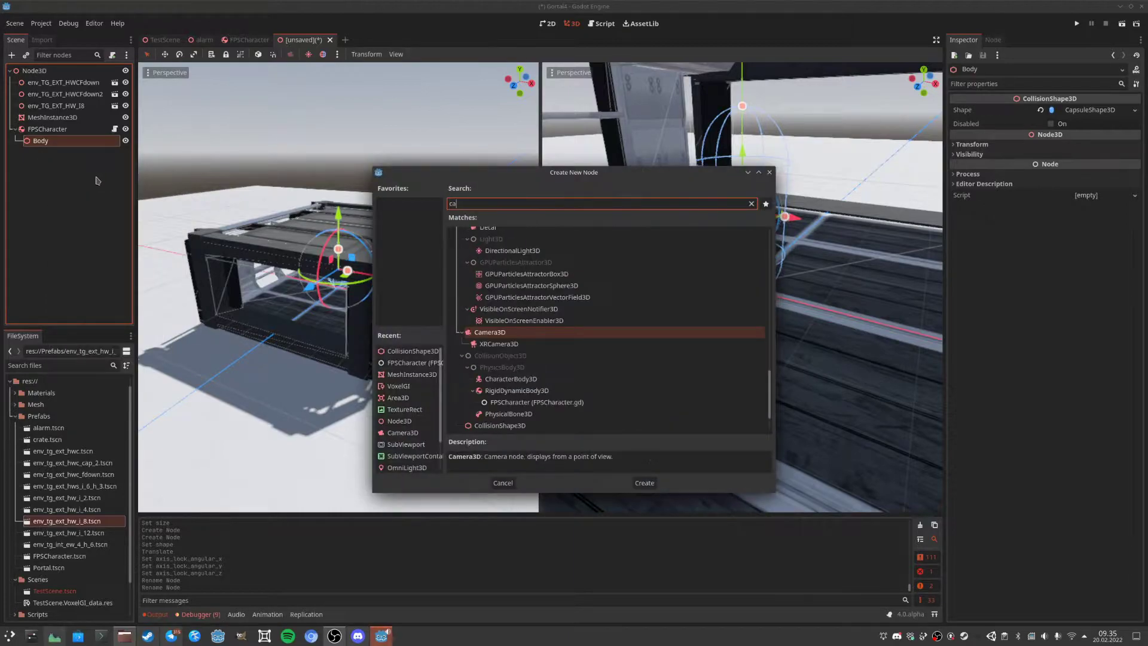
pyautogui.write('cam')
pyautogui.press('Return')
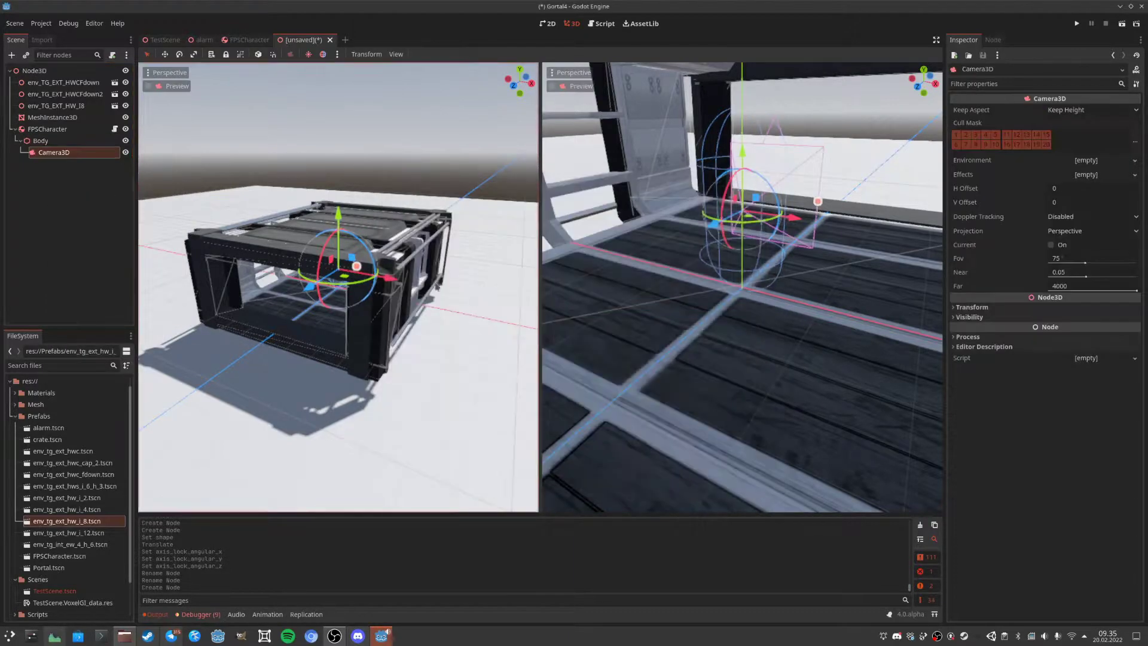
pyautogui.doubleClick(86, 158)
pyautogui.write('Head')
pyautogui.press('Return')
# Raise the Head camera along Y to the upper part of the capsule and rotate it about Y to face the opposite way.
pyautogui.moveTo(747, 150); pyautogui.dragTo(753, 154)
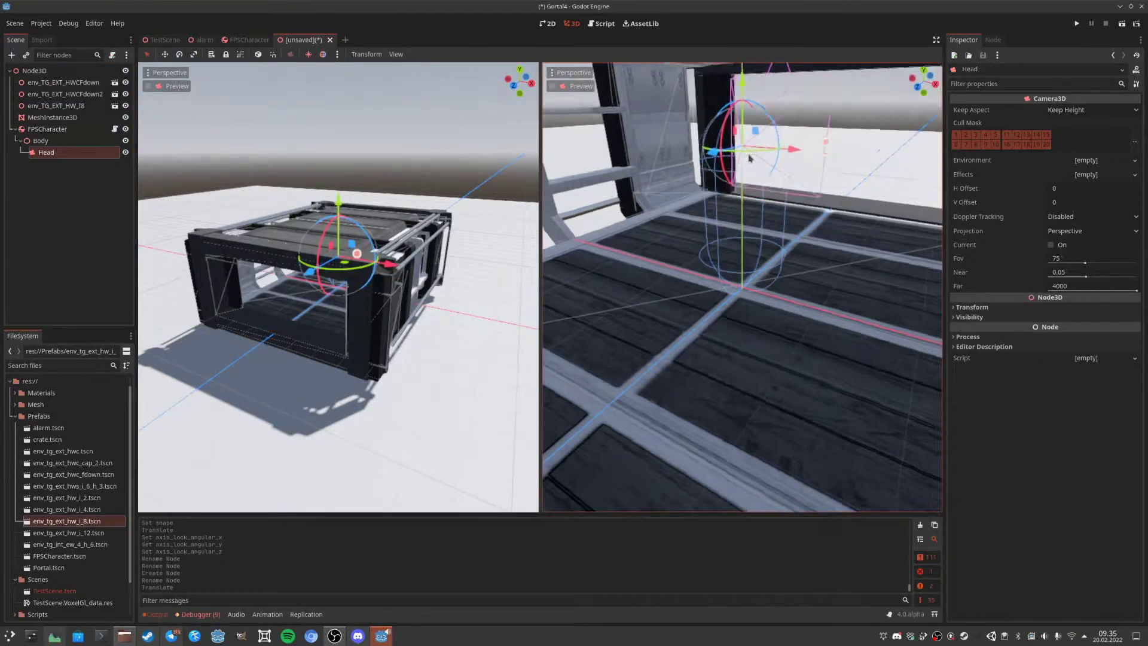
pyautogui.moveTo(752, 154); pyautogui.dragTo(699, 174, button='middle')
pyautogui.moveTo(726, 182); pyautogui.dragTo(776, 181)
pyautogui.moveTo(776, 181); pyautogui.dragTo(559, 198, button='middle')
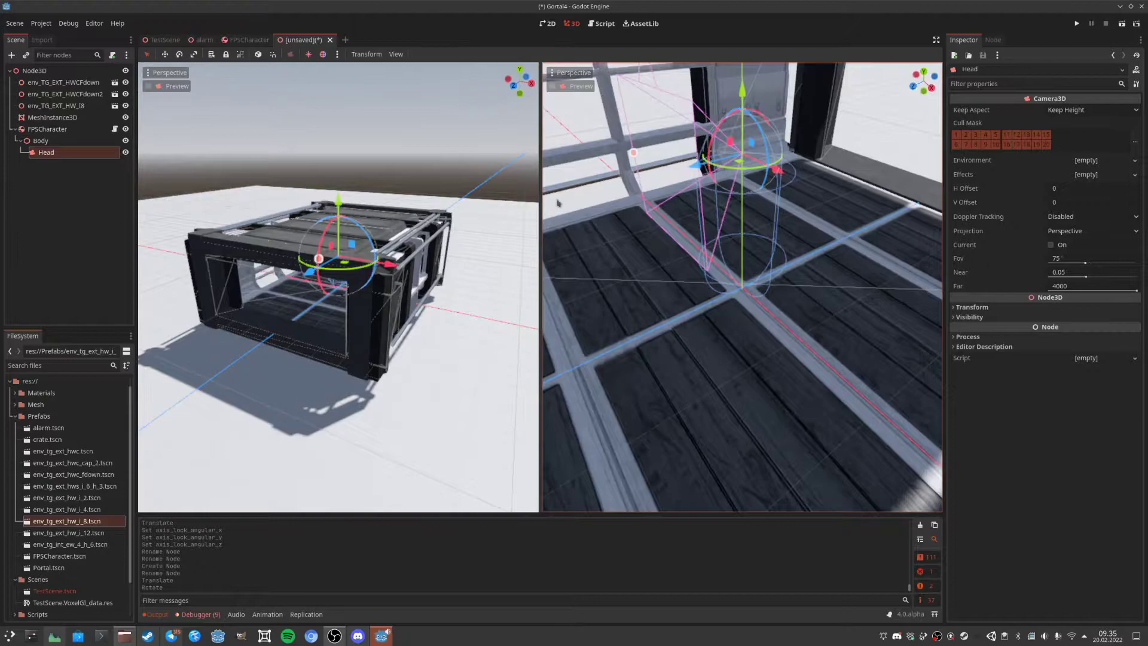
pyautogui.moveTo(711, 193); pyautogui.dragTo(731, 187, button='middle')
pyautogui.scroll(-8, 730, 188)
pyautogui.scroll(10, 730, 187)
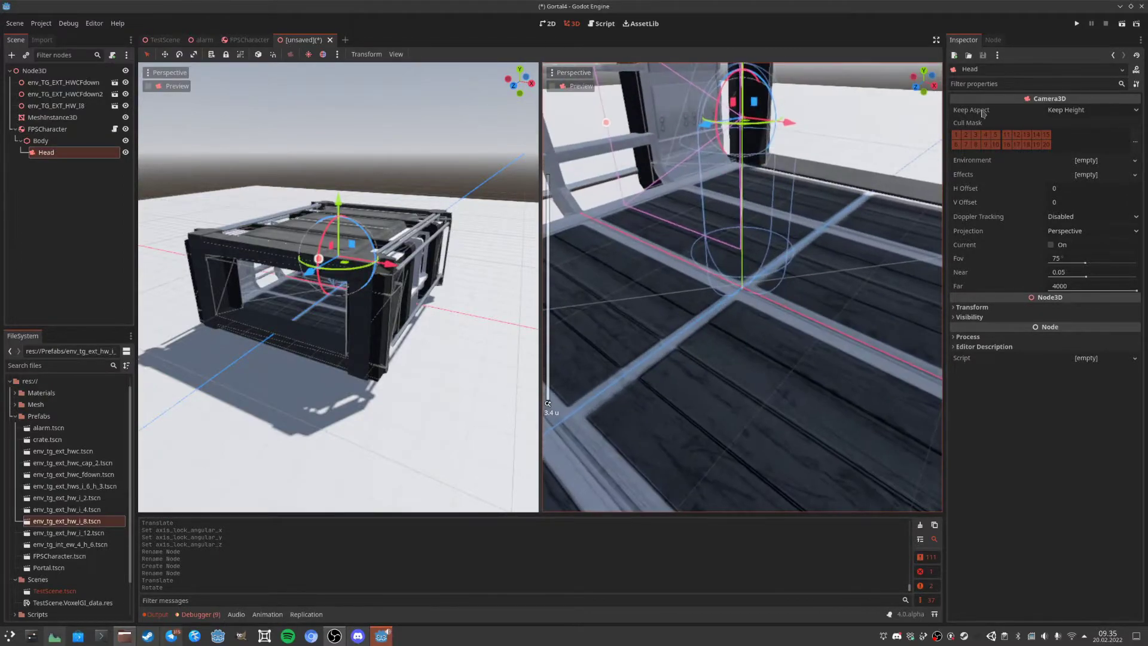
# Run the current scene, saving it as PortalExample.tscn in the Scenes folder.
pyautogui.click(1121, 24)
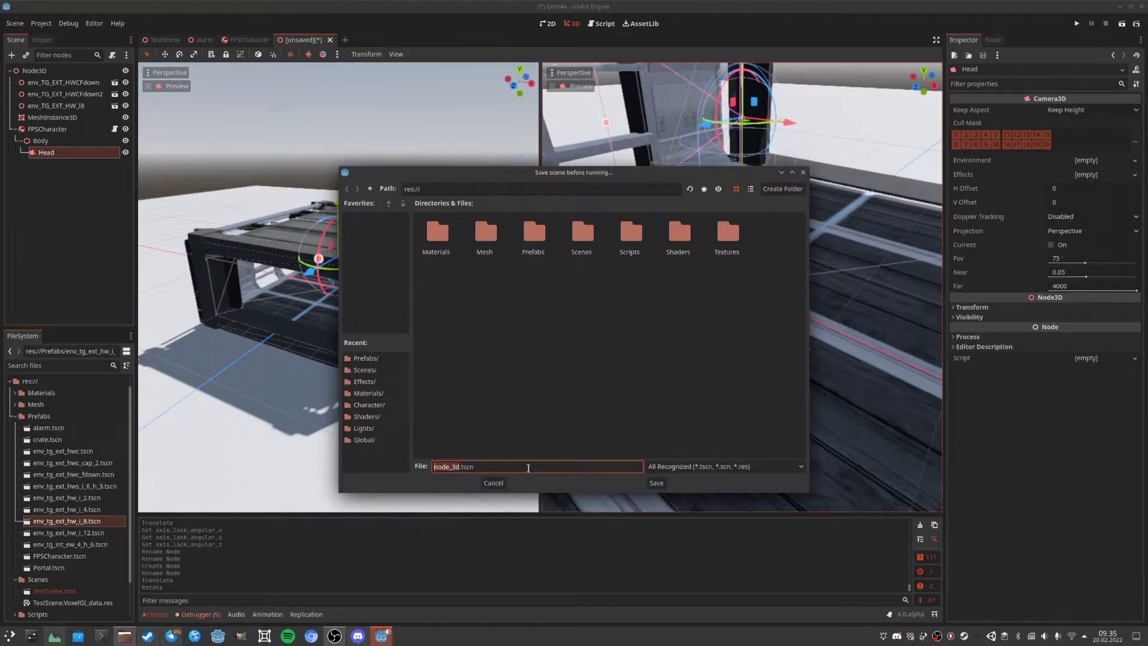
pyautogui.doubleClick(583, 236)
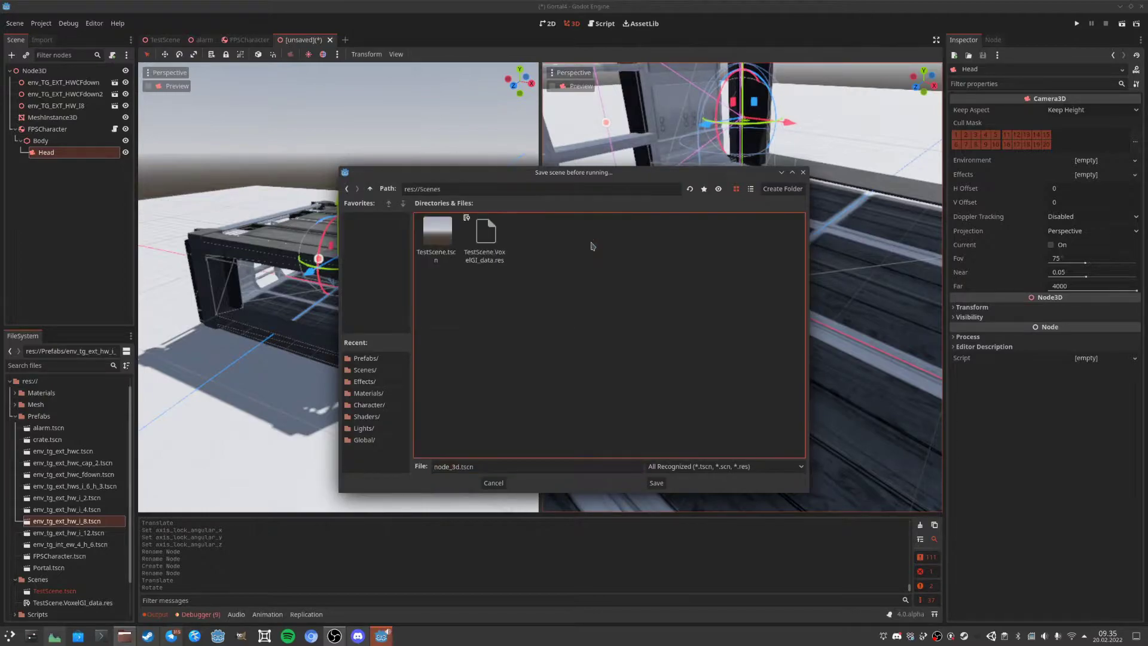
pyautogui.click(462, 467)
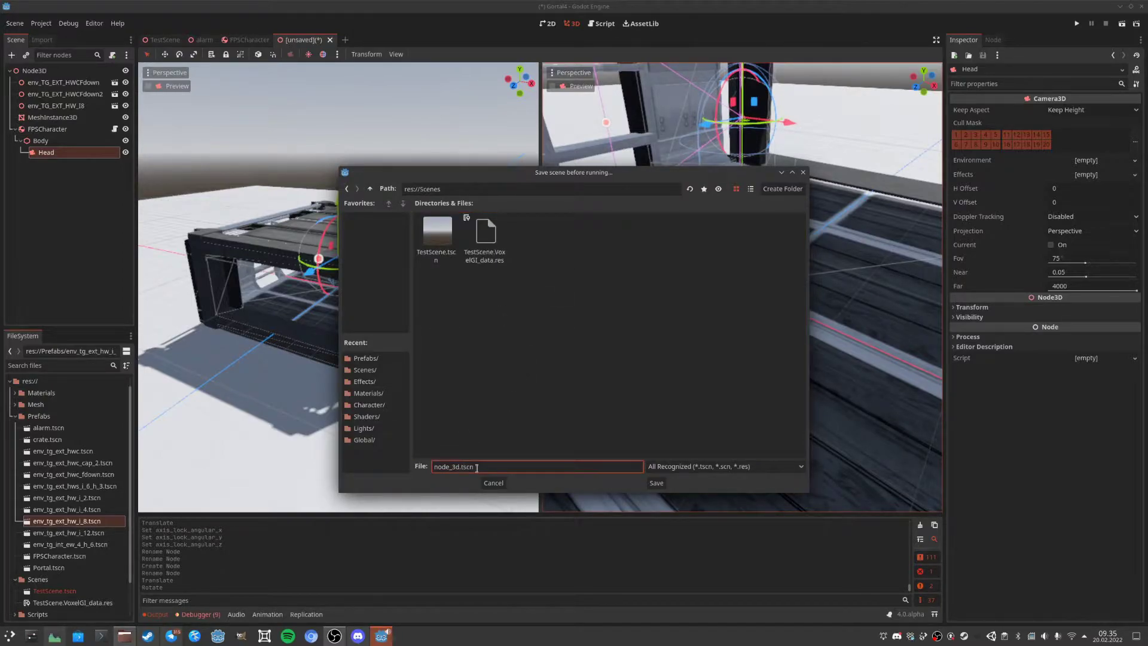
pyautogui.hotkey('shift', 'Home')
pyautogui.write('O')
pyautogui.click(651, 483)
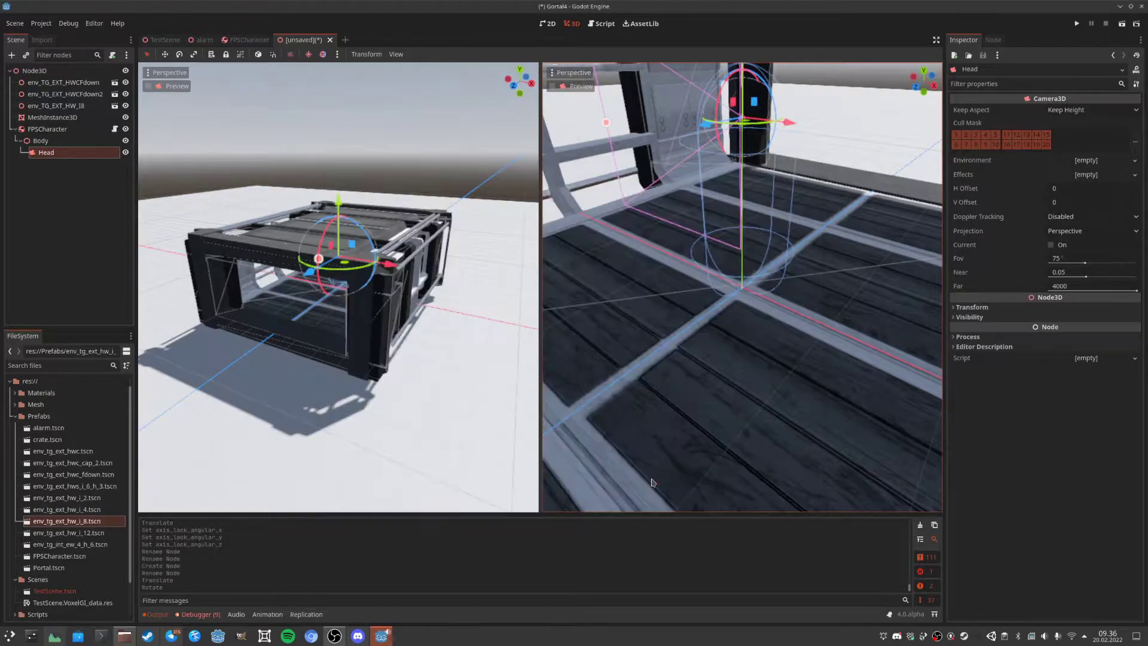
pyautogui.click(343, 639)
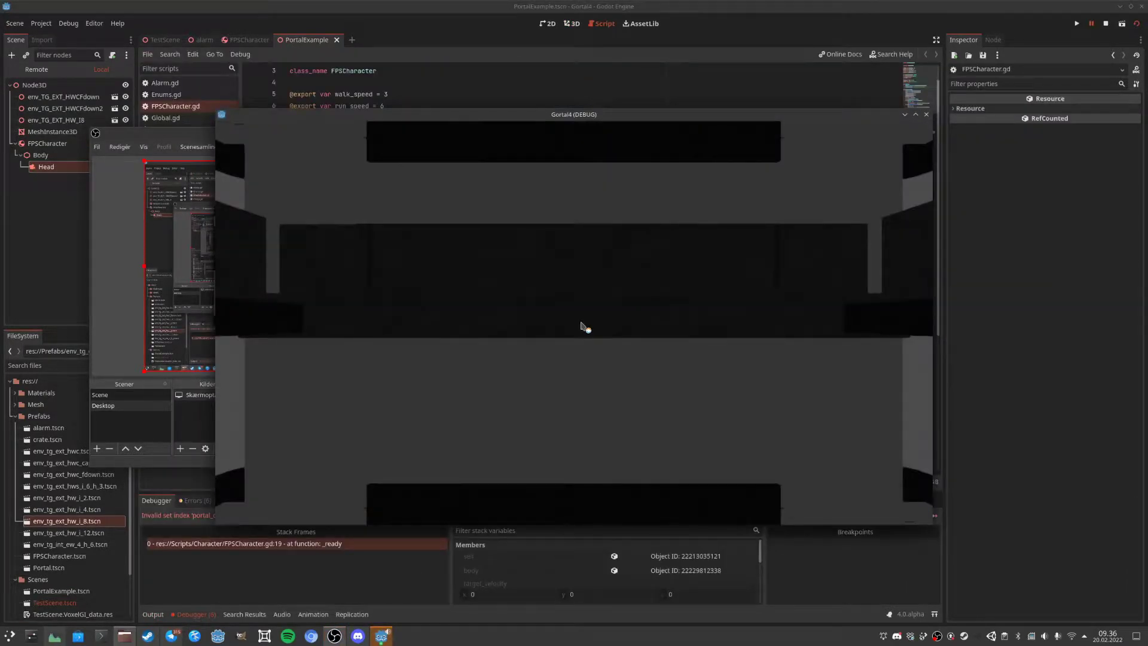
pyautogui.click(335, 637)
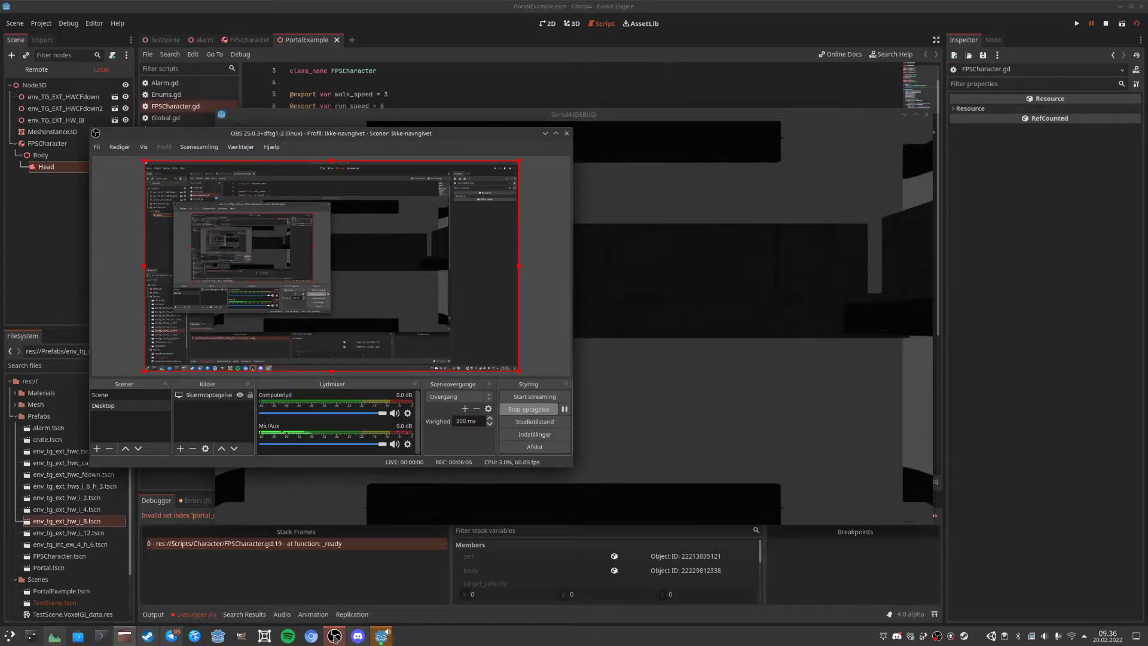
pyautogui.click(334, 637)
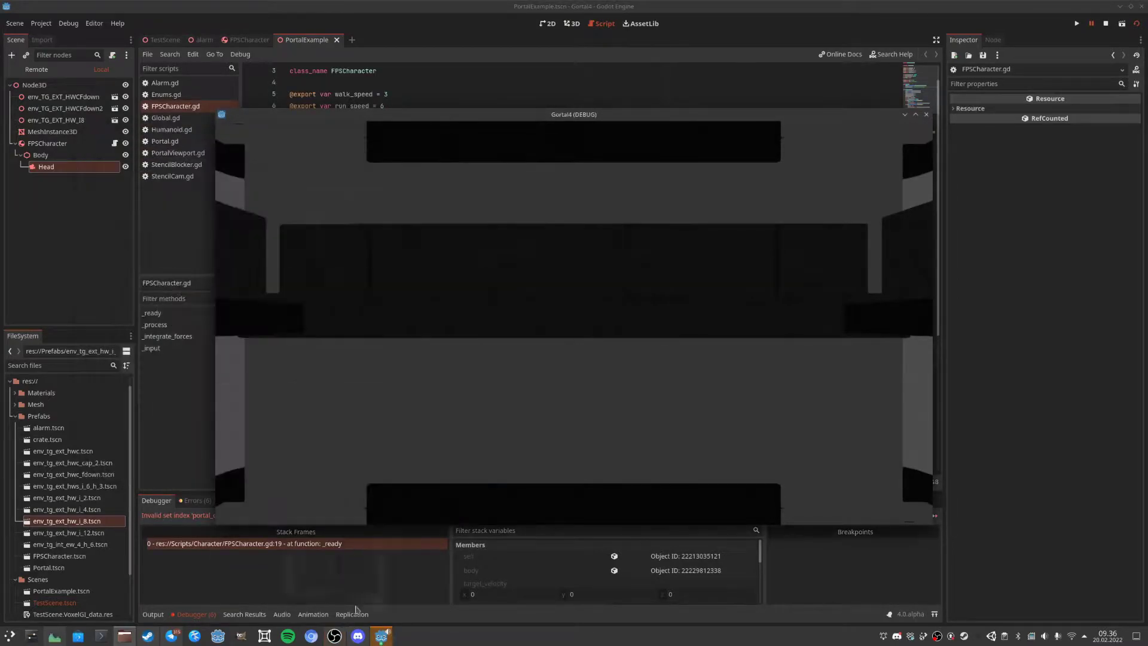
# Comment out the portal_camera assignment in FPSCharacter.gd's _ready function, rerun the scene to test it, and close the game.
pyautogui.moveTo(590, 115); pyautogui.dragTo(511, 88)
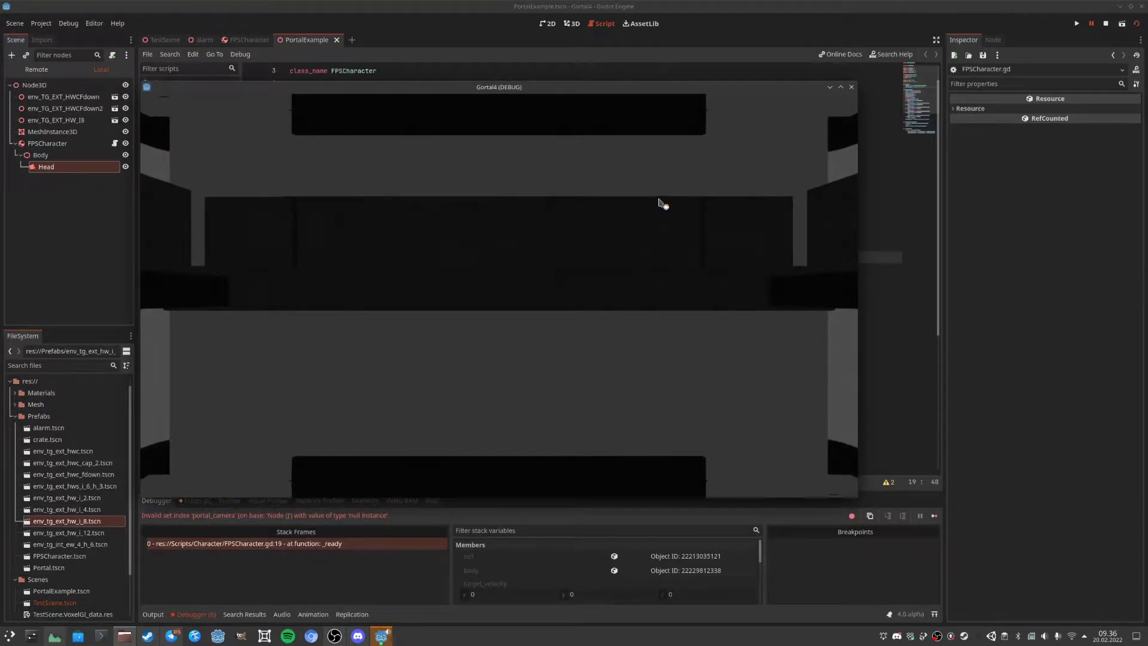
pyautogui.click(918, 411)
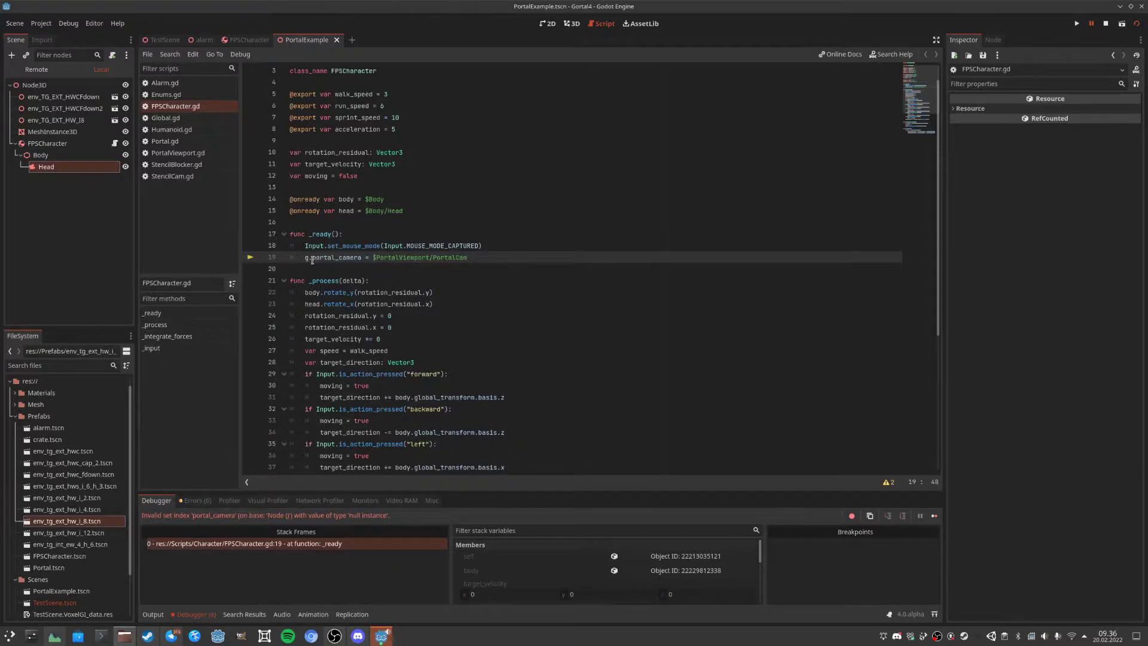
pyautogui.write('#')
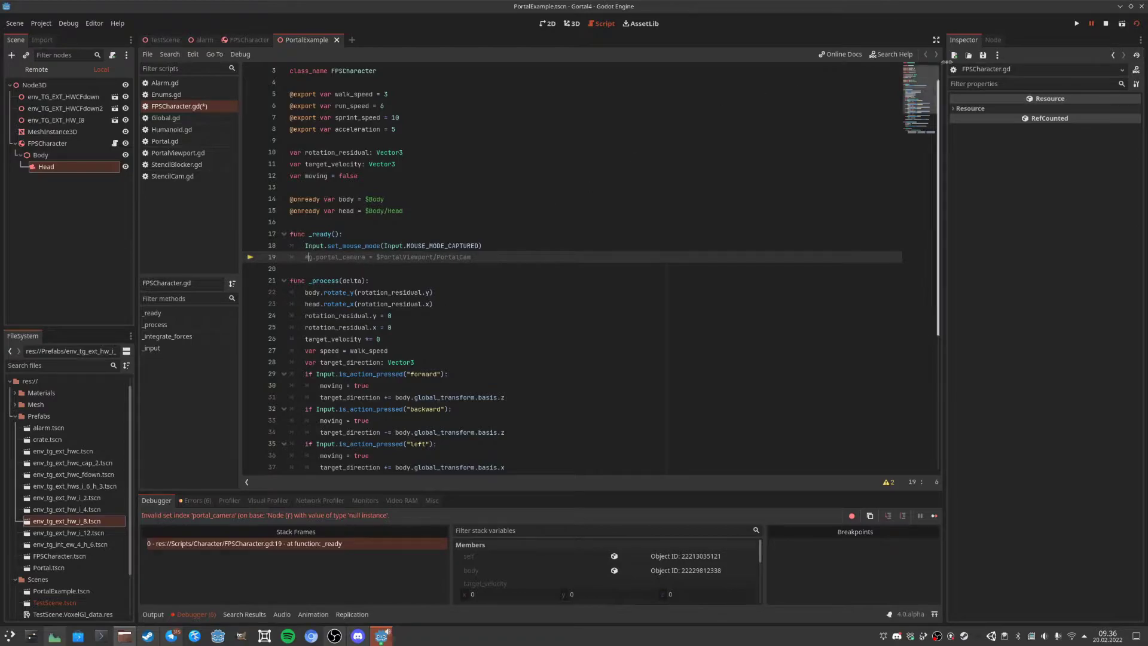
pyautogui.click(1122, 24)
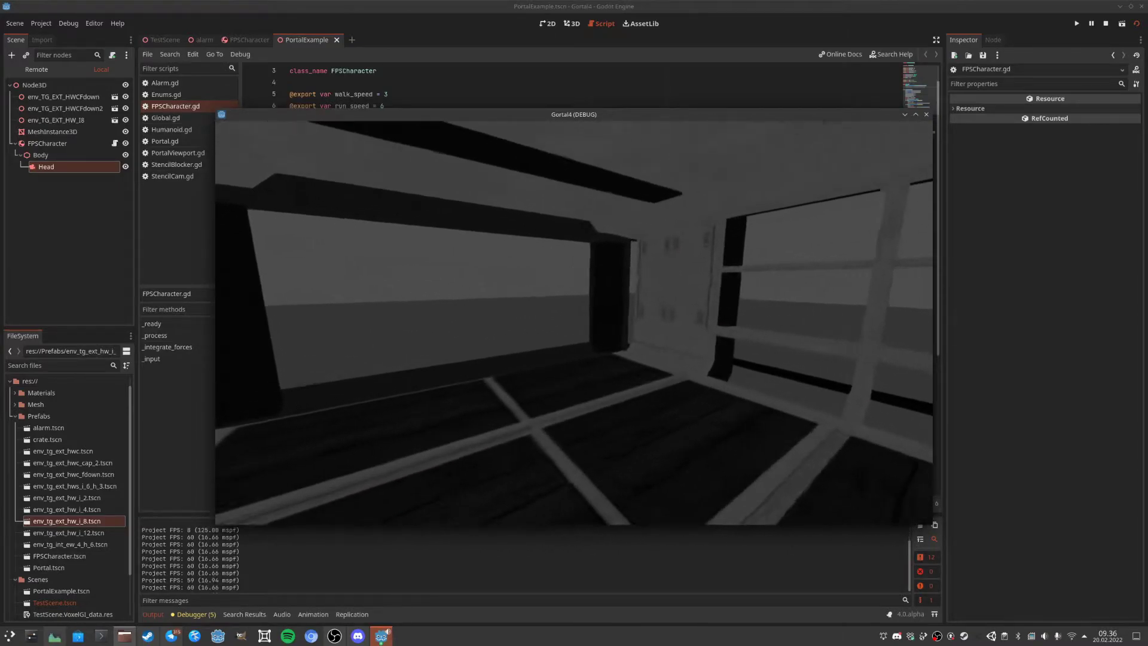
pyautogui.click(926, 115)
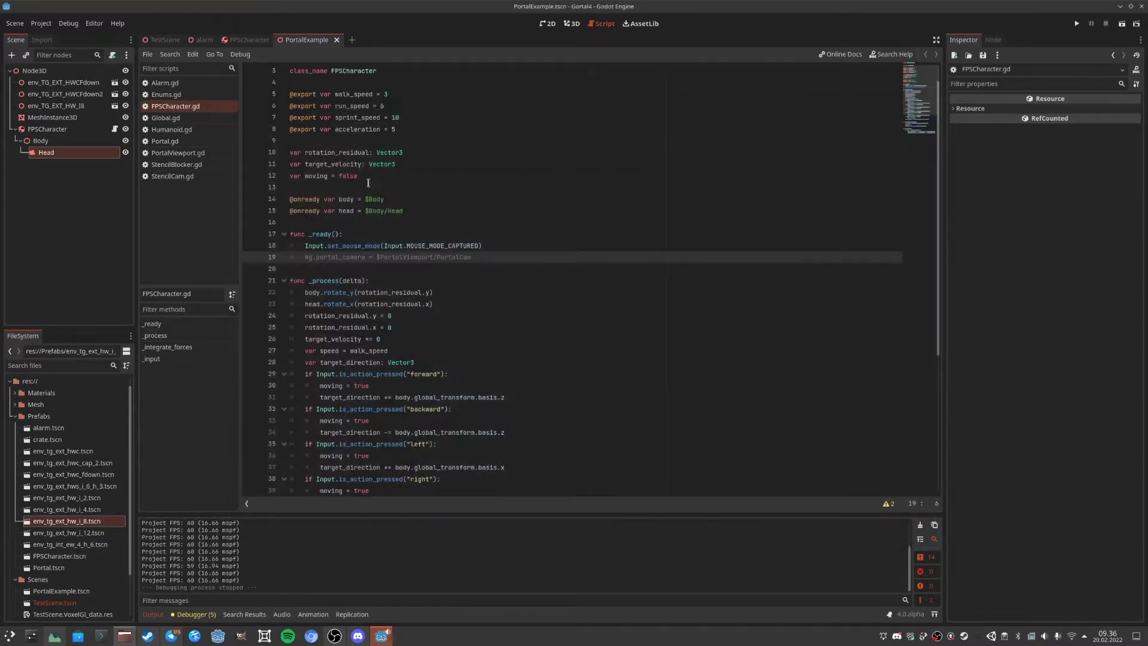
# Set the FPSCharacter's Acceleration to 10.
pyautogui.click(62, 130)
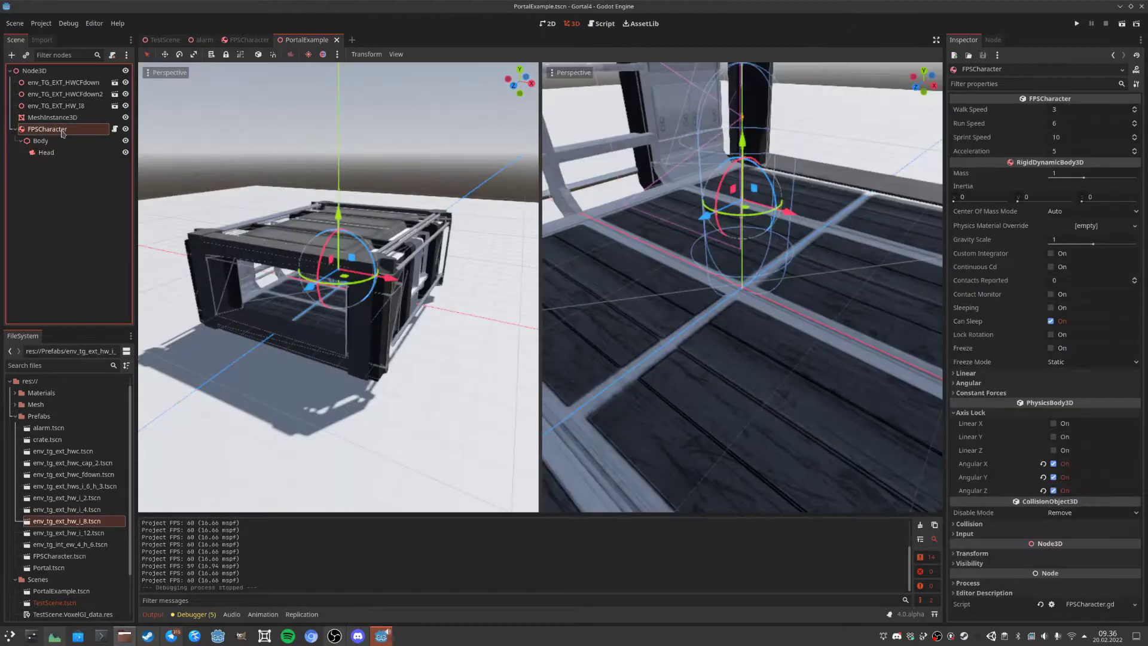
pyautogui.click(1061, 151)
pyautogui.write('10')
pyautogui.press('Return')
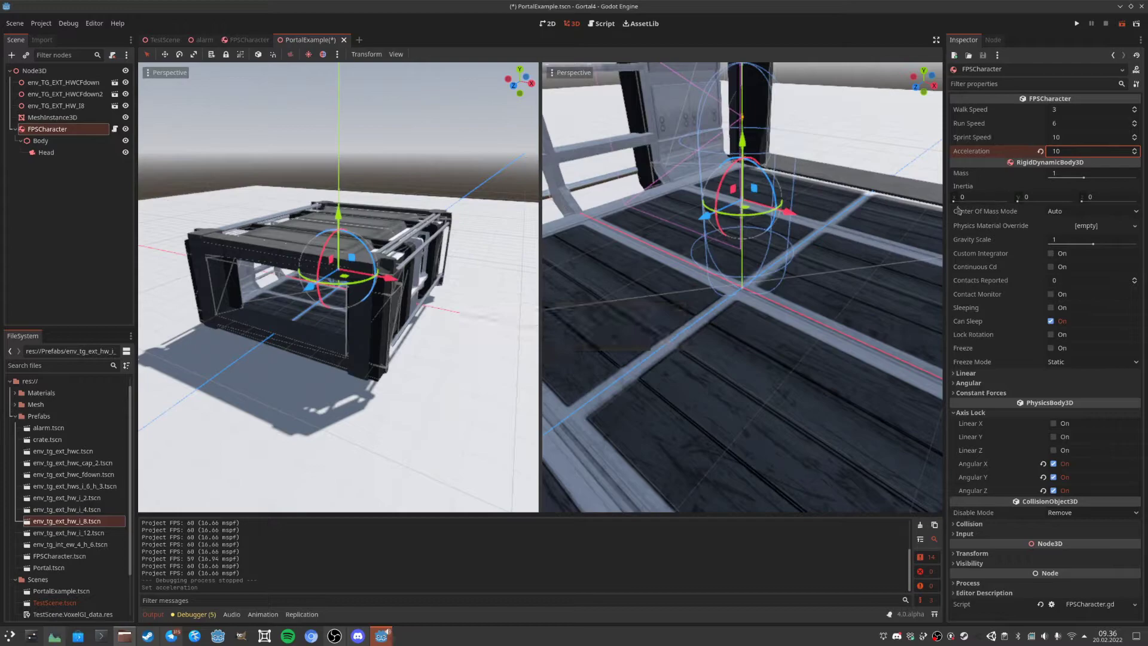
# Run the scene, walk the character around inside the corridor to test its movement, and quit the game.
pyautogui.press('F6')
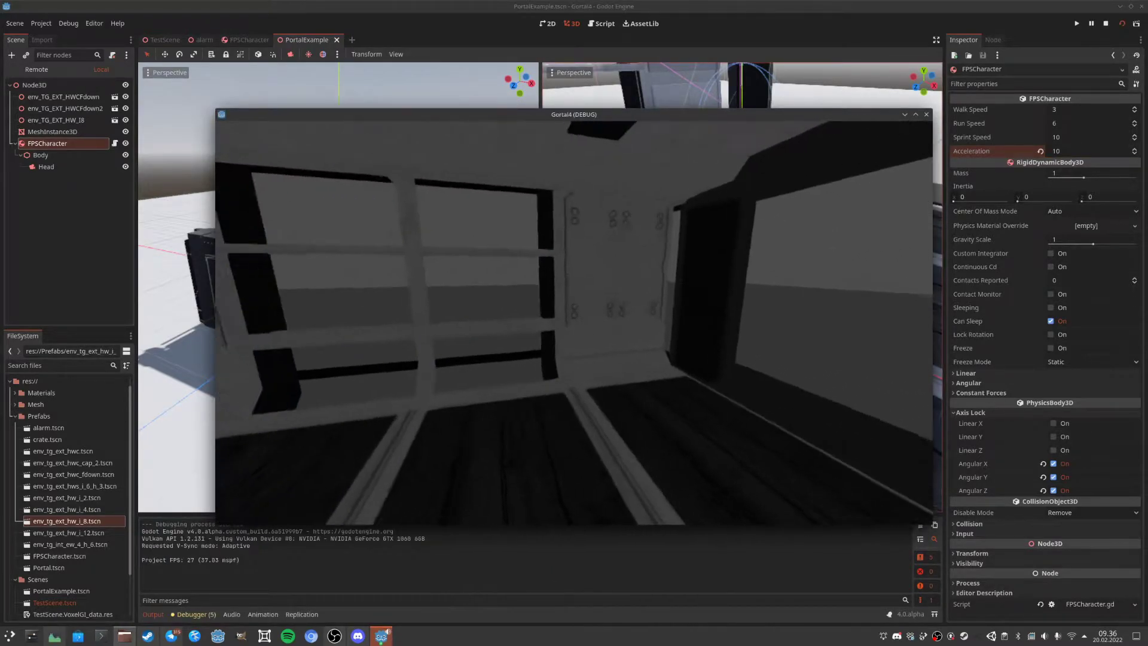
pyautogui.press('w')
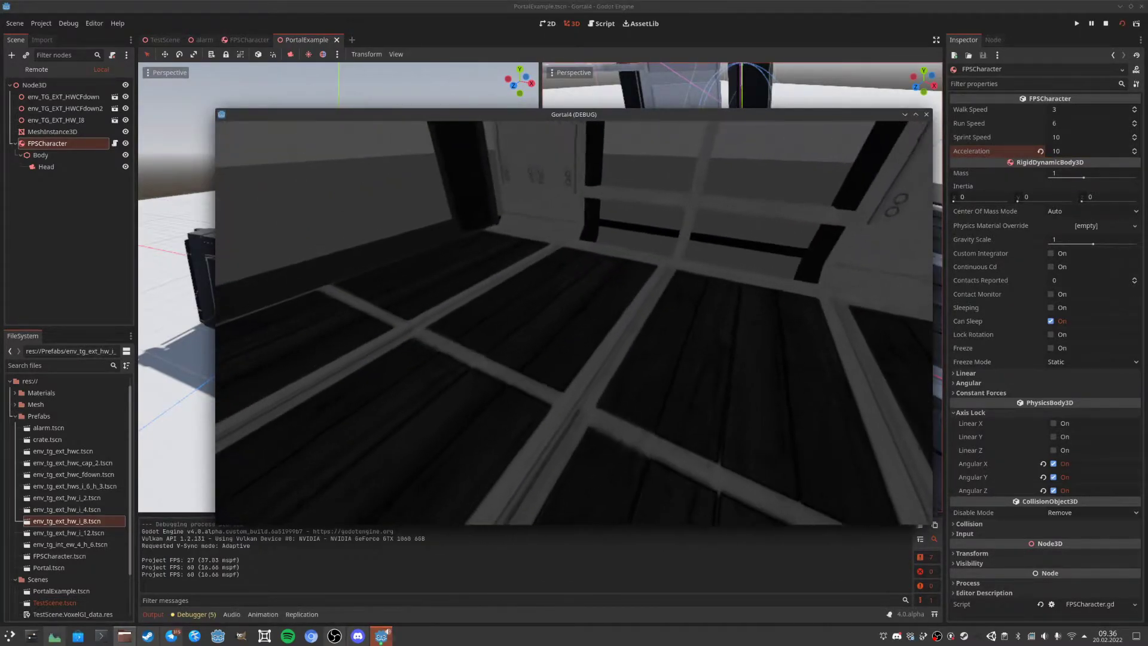
pyautogui.press('w')
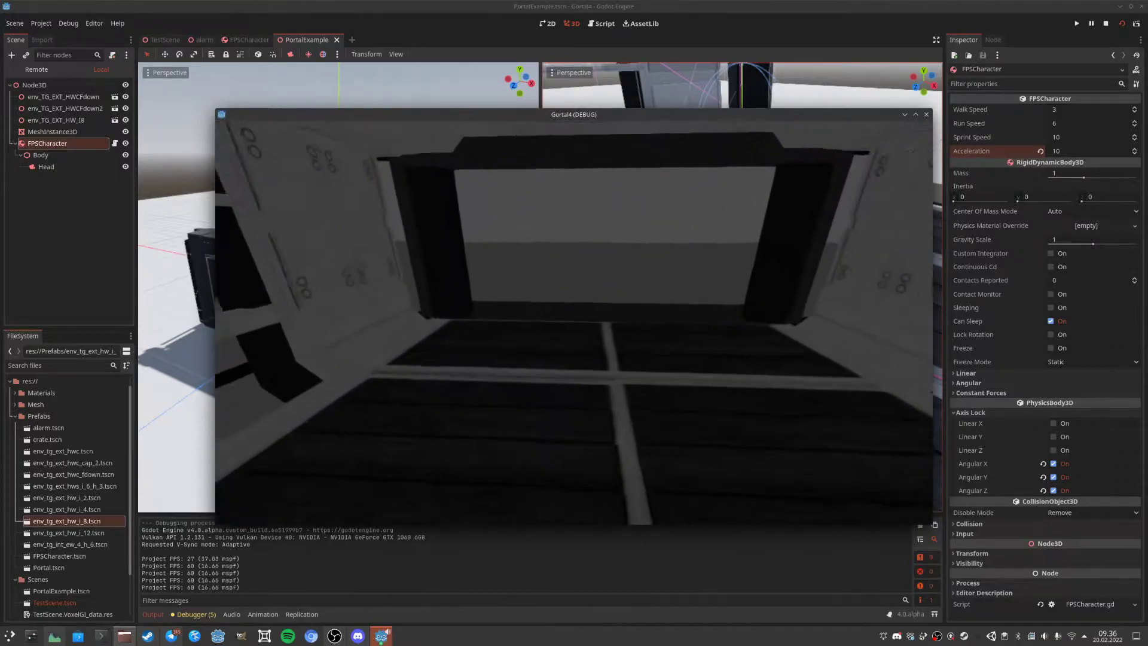
pyautogui.press('w')
pyautogui.press('Escape')
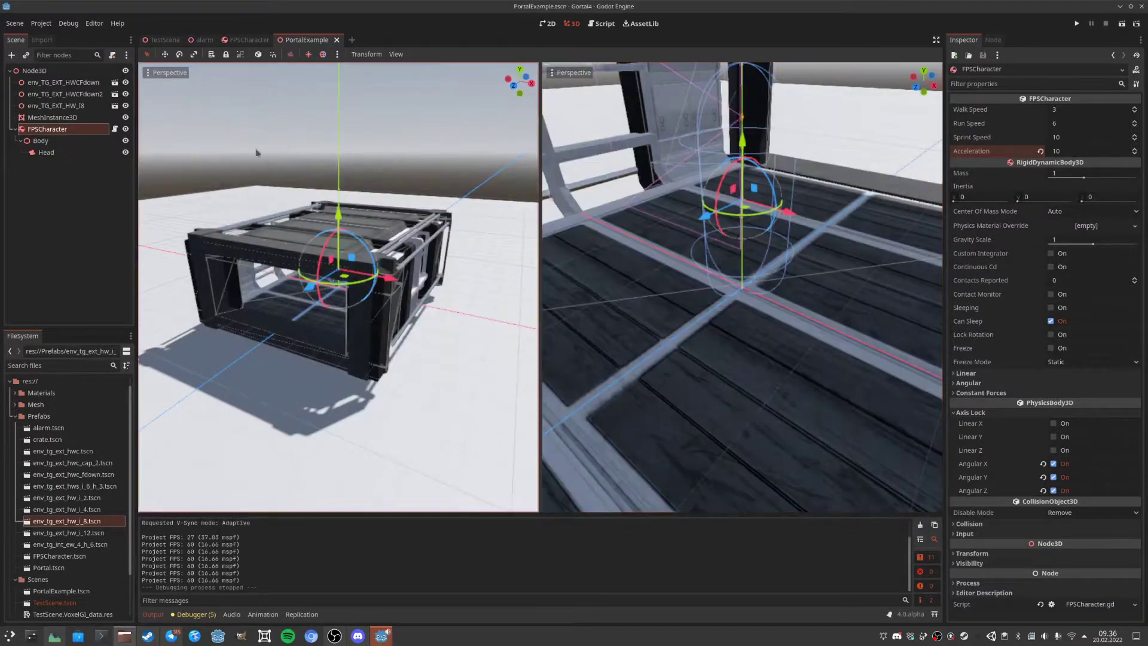
# Give the FPSCharacter a new PhysicsMaterial override with Friction 0, Bounce 0 and Absorbent enabled.
pyautogui.click(109, 134)
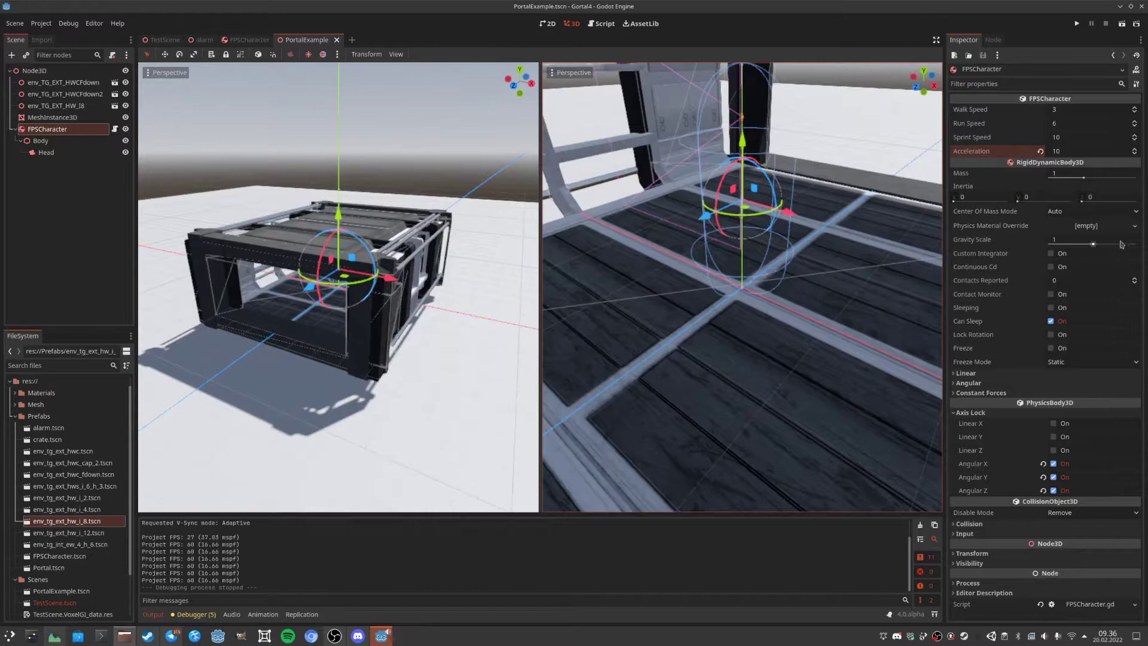
pyautogui.click(1134, 226)
pyautogui.click(1102, 239)
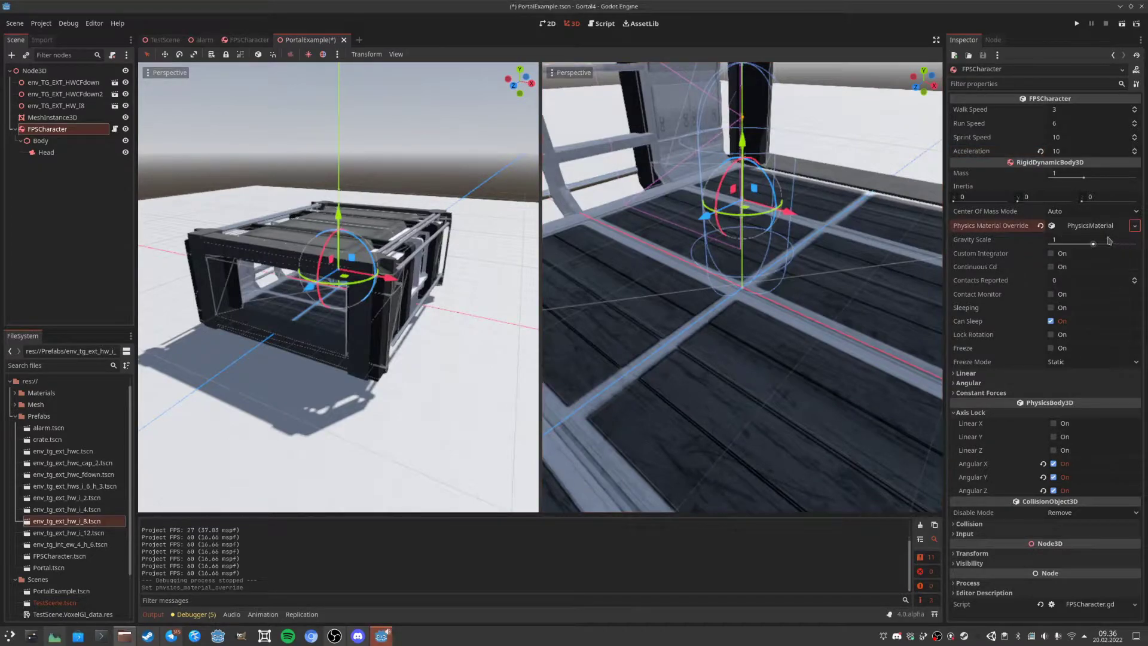
pyautogui.click(1104, 226)
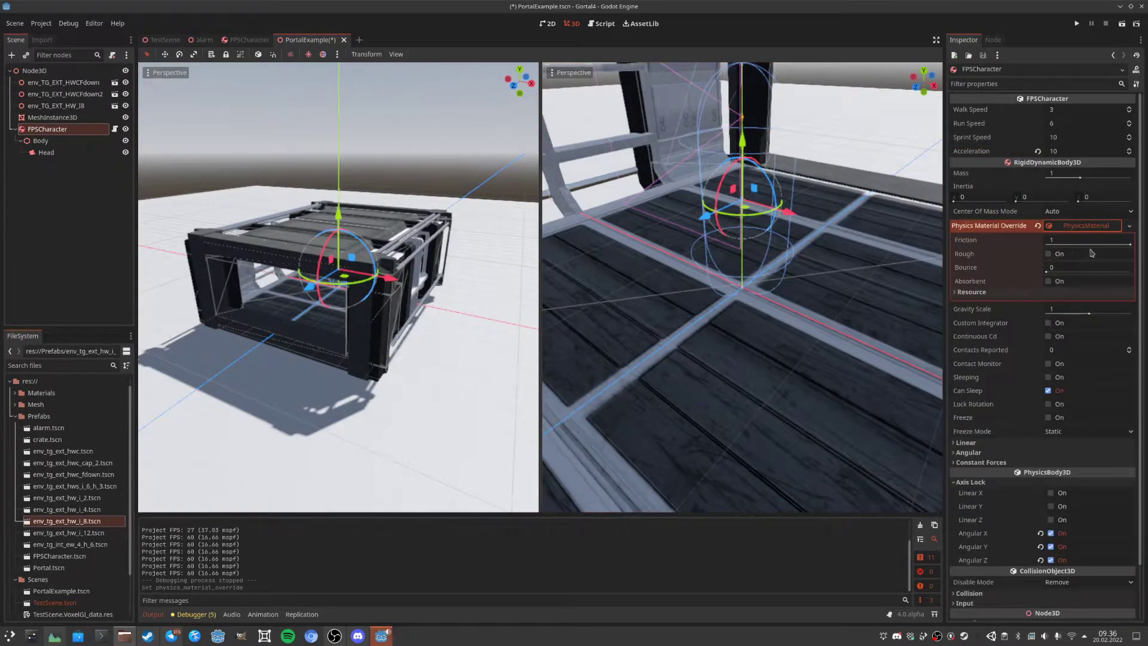
pyautogui.moveTo(1129, 244); pyautogui.dragTo(1044, 270)
pyautogui.click(1047, 281)
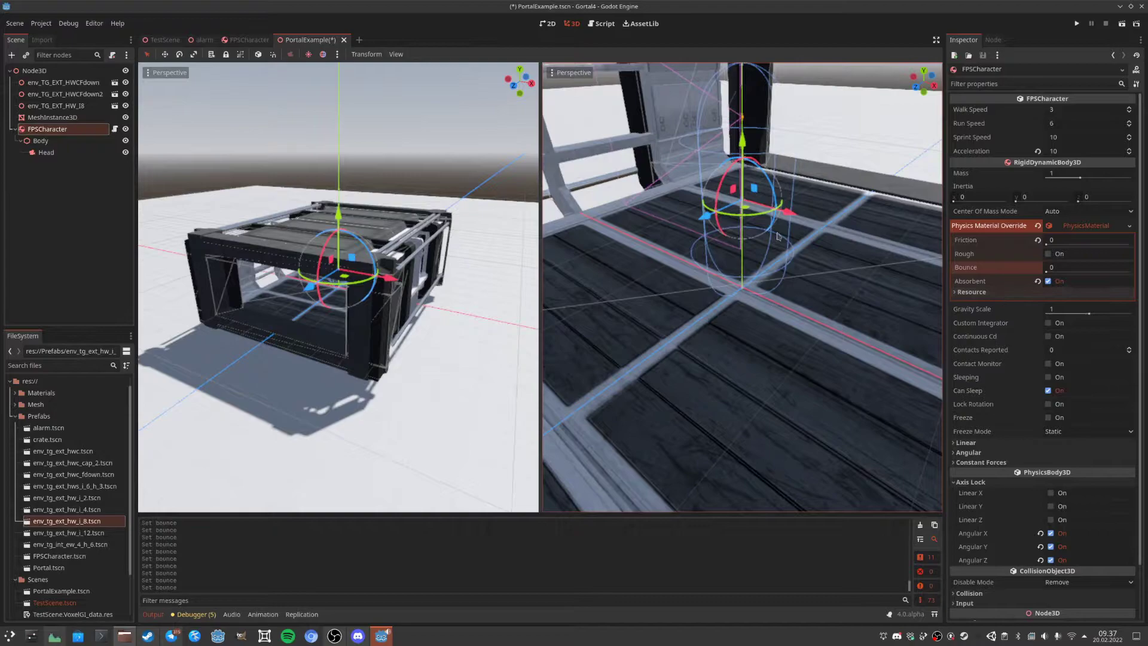
# Run the scene to test the character with its physics material, close the game, and inspect the corridor from outside.
pyautogui.press('F6')
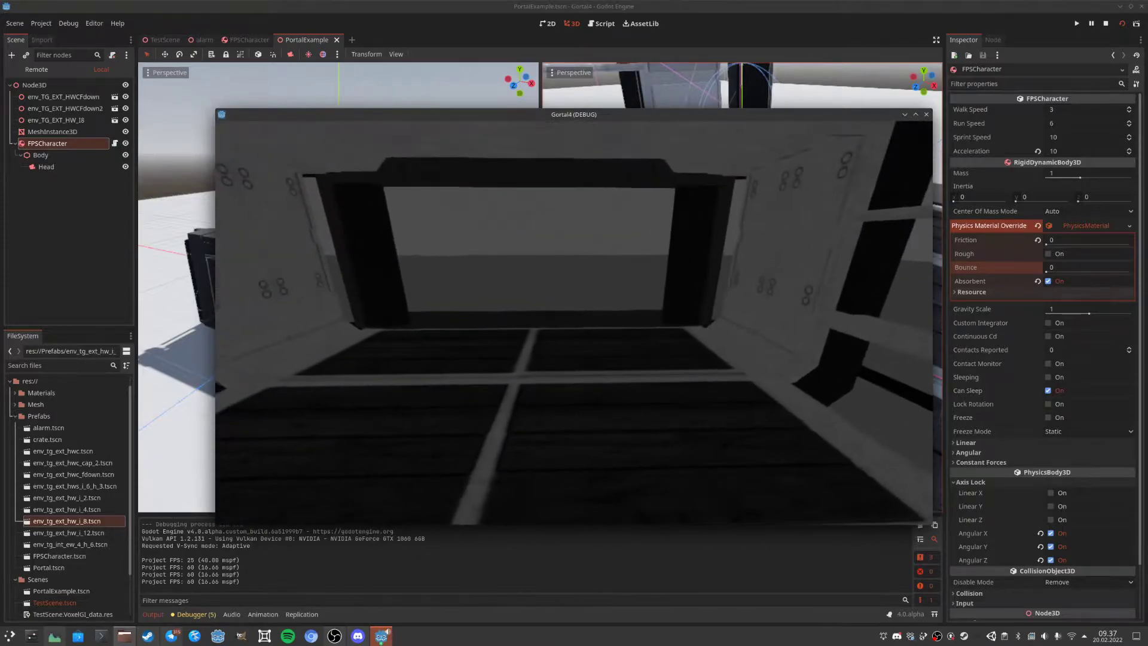
pyautogui.click(925, 114)
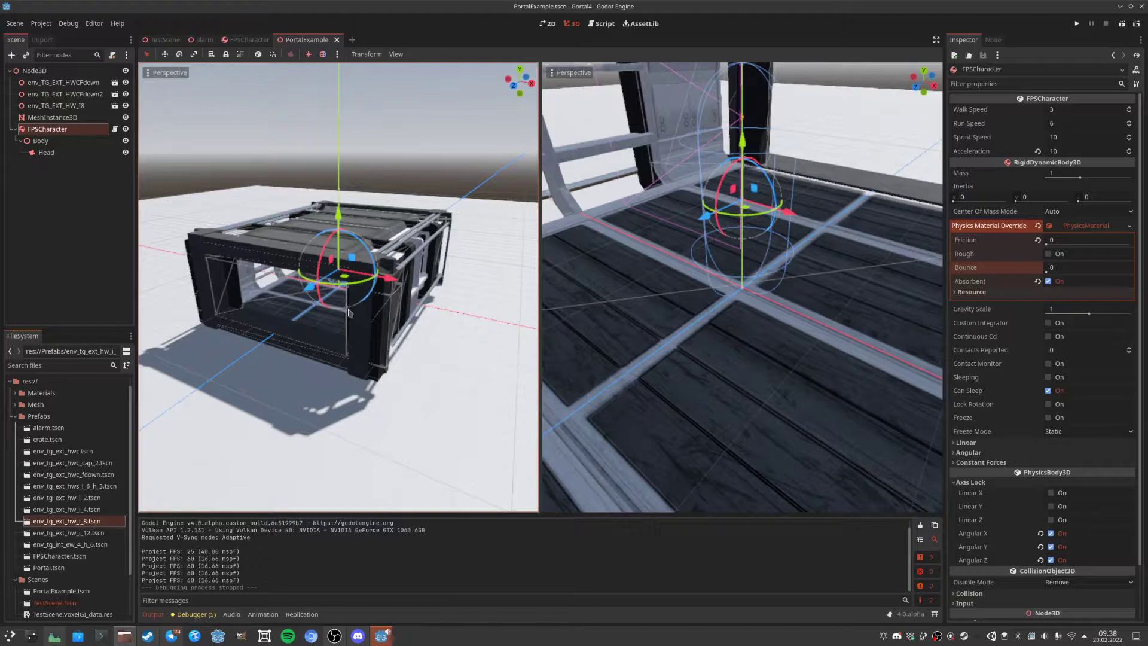
pyautogui.scroll(5, 374, 306)
pyautogui.moveTo(375, 307); pyautogui.dragTo(293, 310, button='middle')
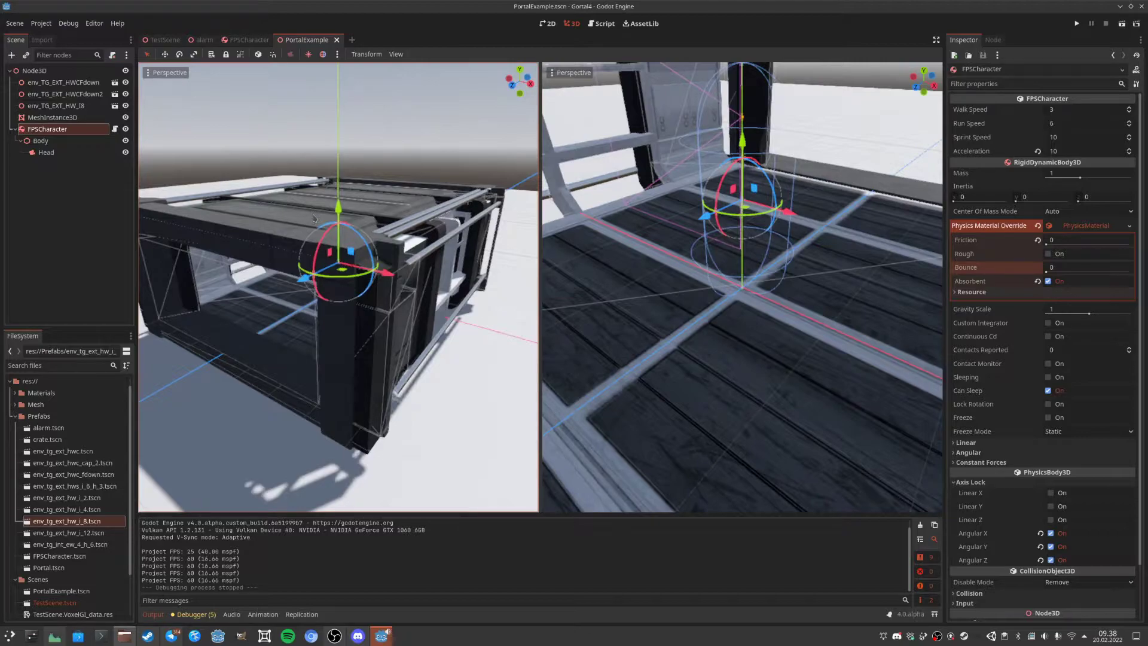
# Add a SubViewport node as a child of FPSCharacter.
pyautogui.rightClick(59, 130)
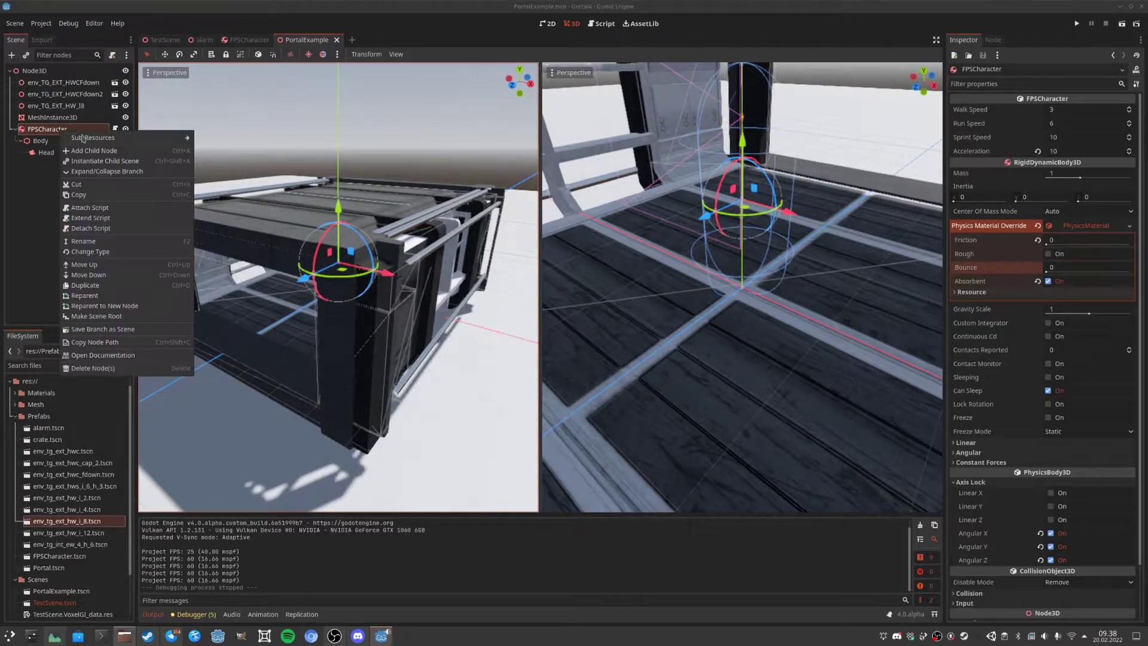
pyautogui.click(90, 138)
pyautogui.press('BackSpace')
pyautogui.press('BackSpace')
pyautogui.press('BackSpace')
pyautogui.write('view')
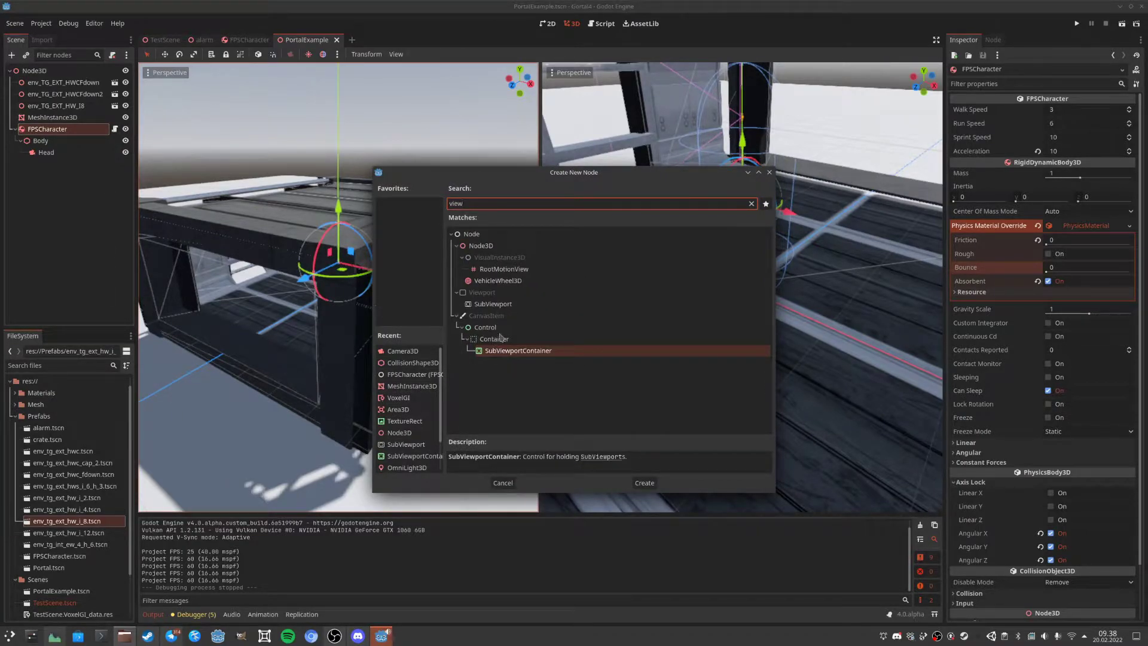
pyautogui.click(495, 304)
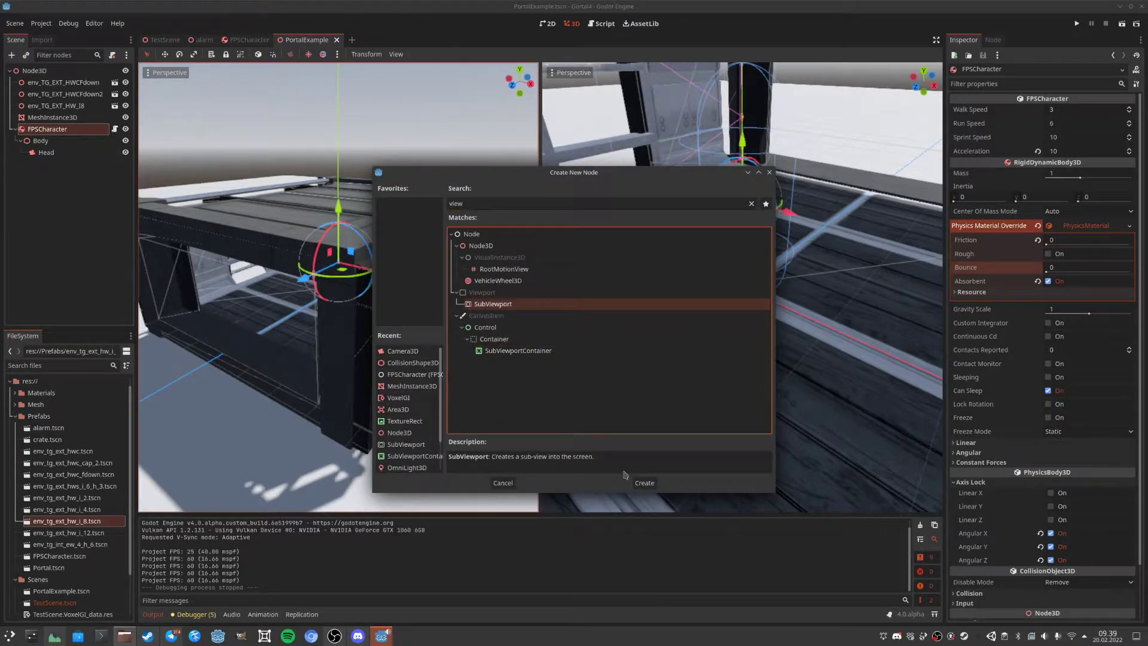
pyautogui.click(644, 482)
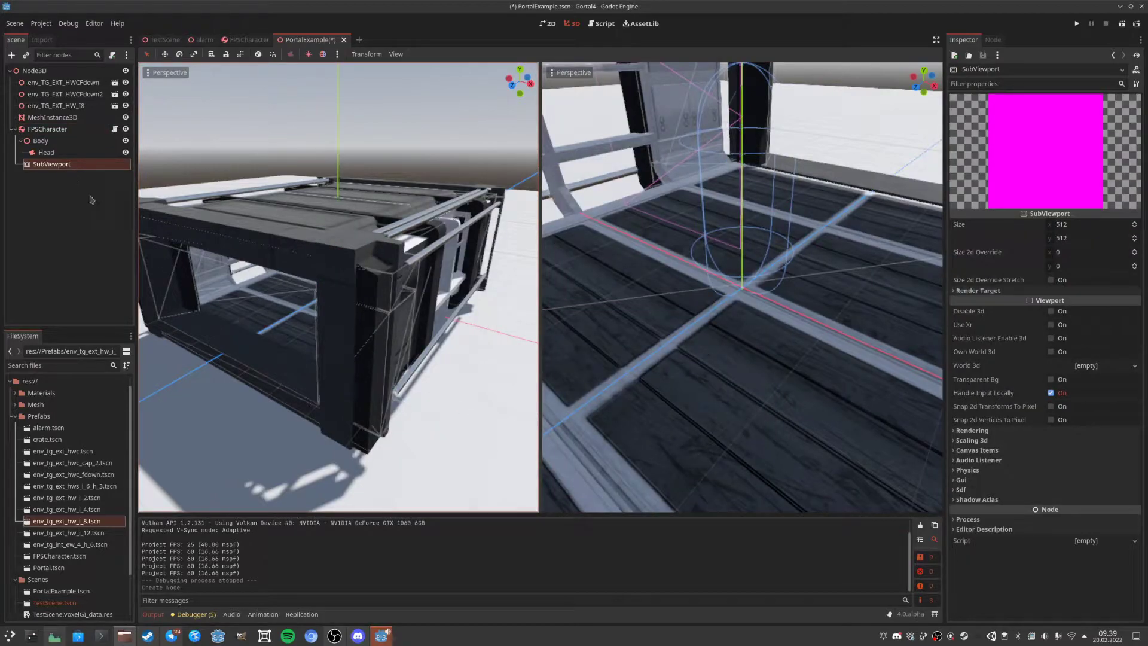
# Rename the new SubViewport node to StencilViewport.
pyautogui.rightClick(73, 165)
pyautogui.click(51, 166)
pyautogui.click(52, 166)
pyautogui.press('Home')
pyautogui.press('Delete')
pyautogui.press('Delete')
pyautogui.press('Delete')
pyautogui.write('Stencil')
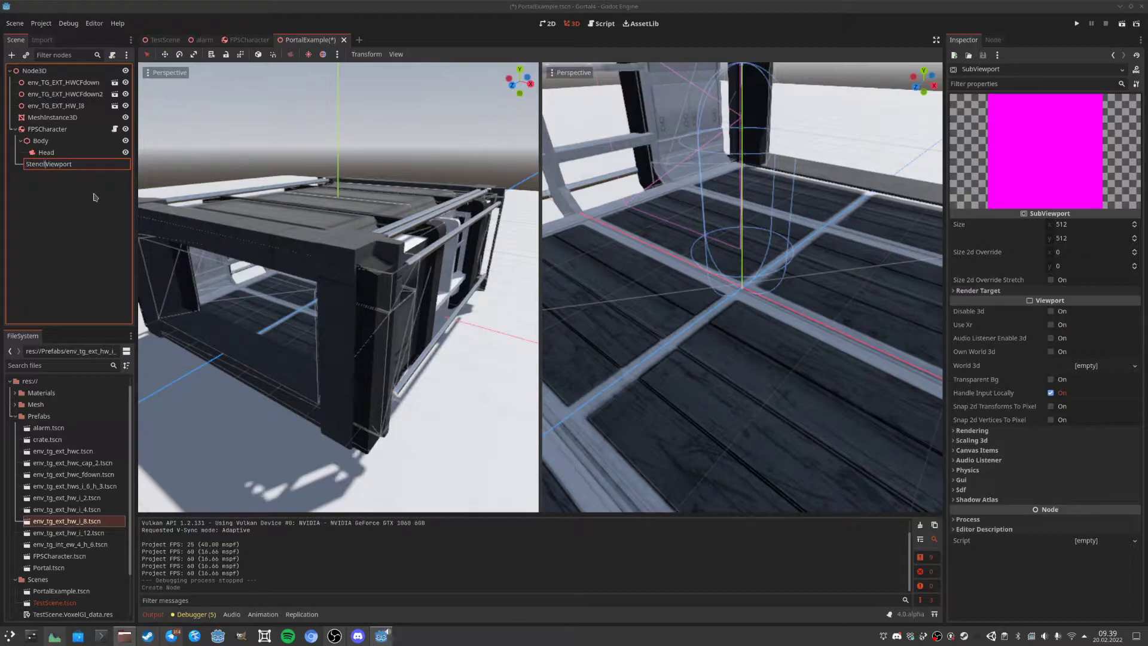
pyautogui.press('Return')
# Duplicate the StencilViewport node and rename the copy to PortalViewport.
pyautogui.hotkey('ctrl', 'd')
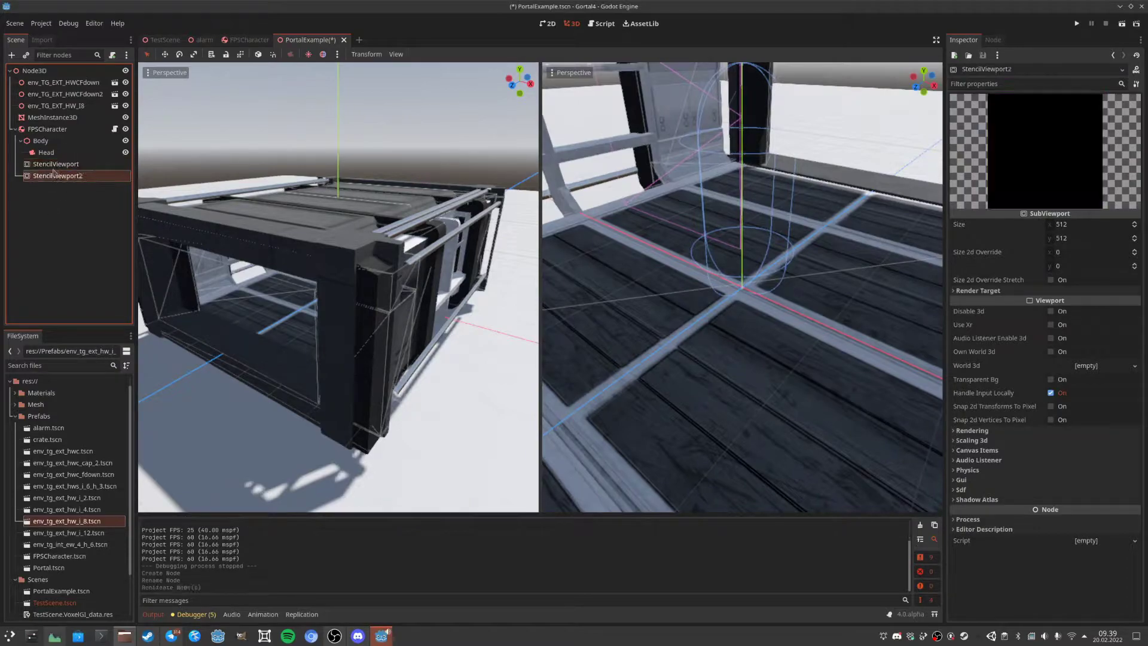
pyautogui.click(57, 175)
pyautogui.press('Delete')
pyautogui.press('Delete')
pyautogui.press('Delete')
pyautogui.press('Delete')
pyautogui.press('Delete')
pyautogui.press('Delete')
pyautogui.press('Delete')
pyautogui.write('Portal')
pyautogui.press('BackSpace')
pyautogui.press('Return')
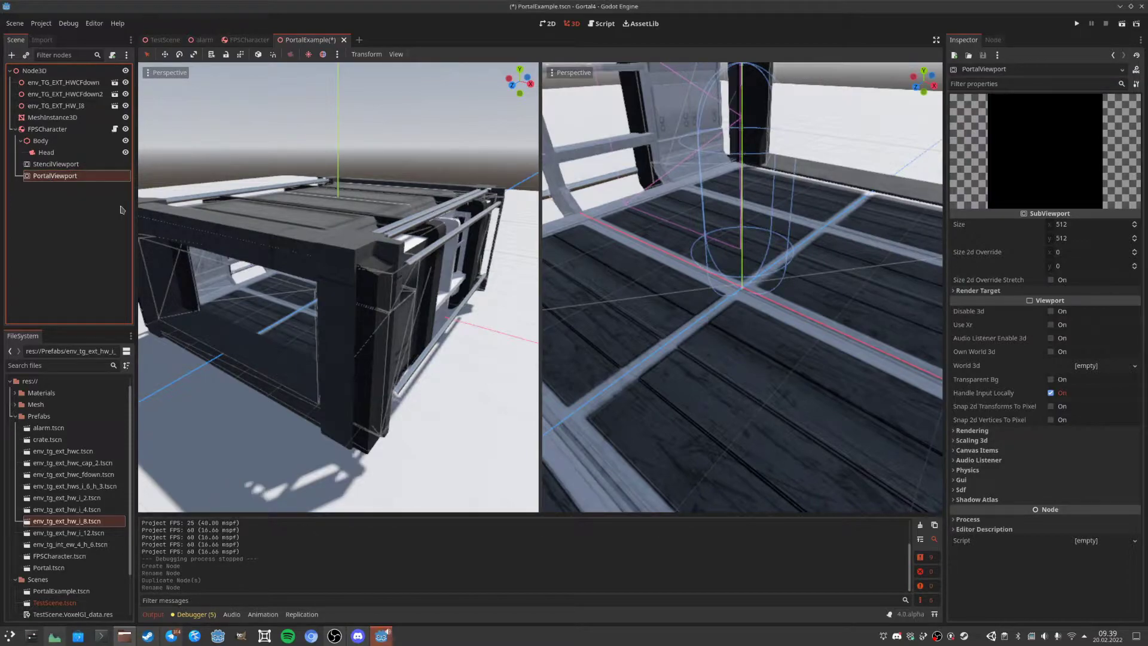
# Add a Camera3D node as a child of StencilViewport.
pyautogui.click(85, 165)
pyautogui.rightClick(86, 167)
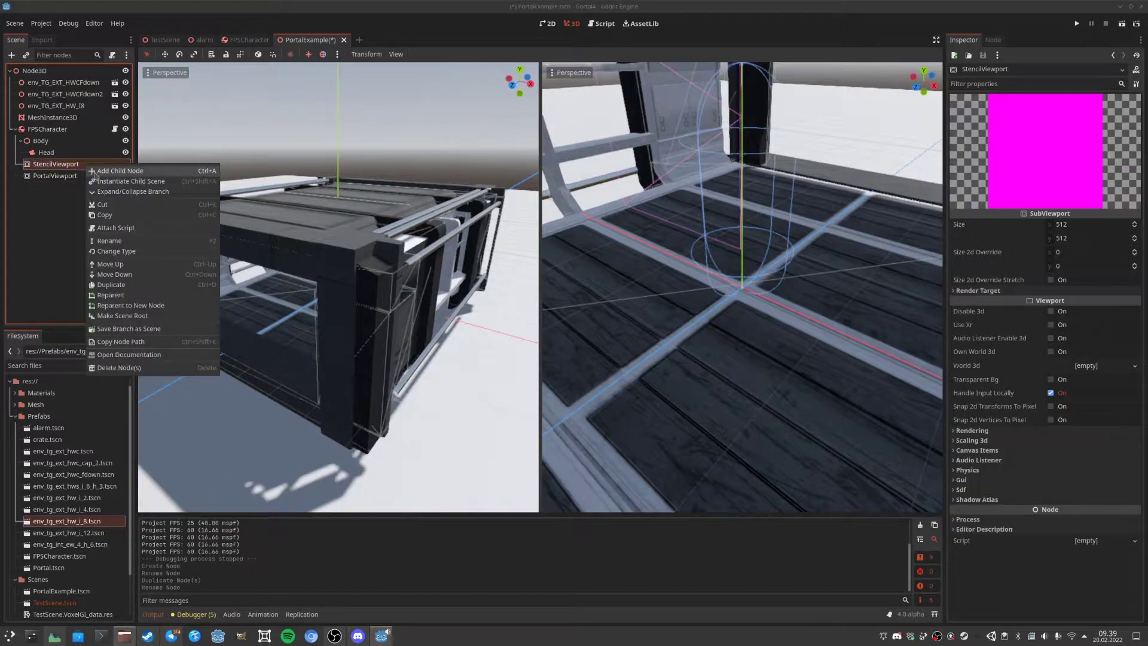
pyautogui.click(113, 171)
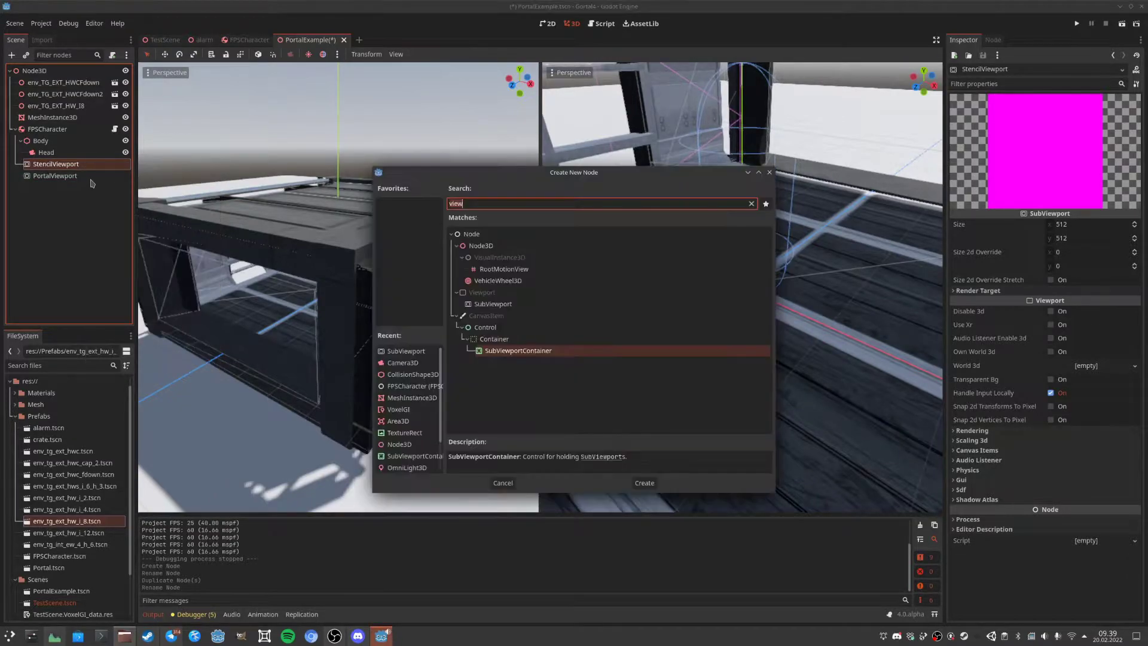
pyautogui.write('cam')
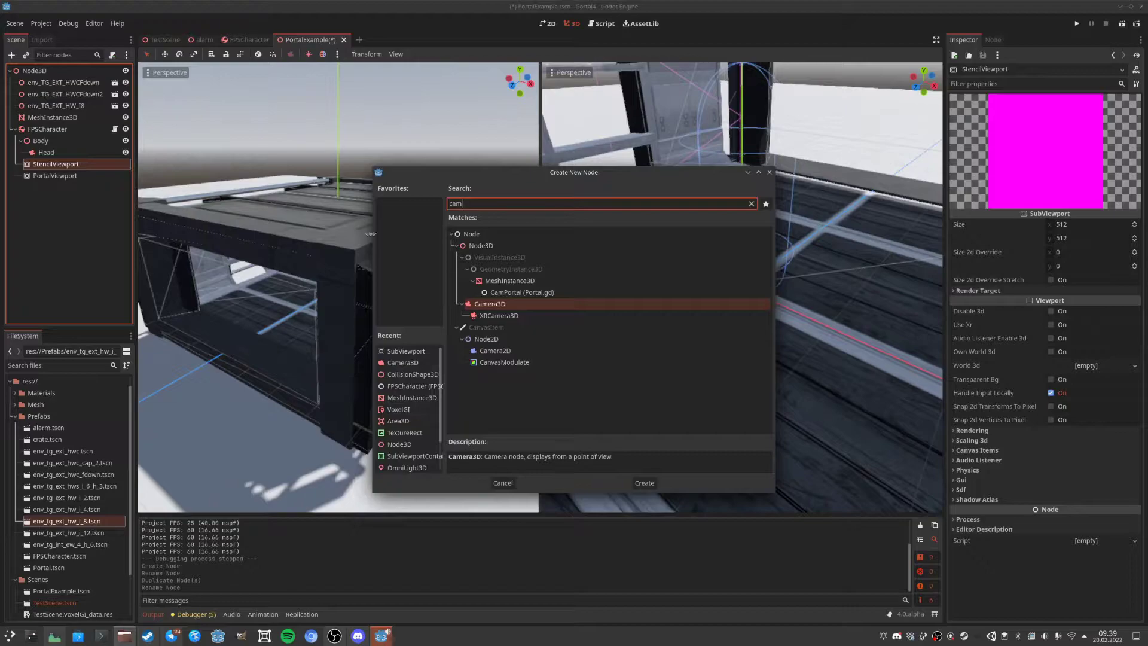
pyautogui.doubleClick(501, 303)
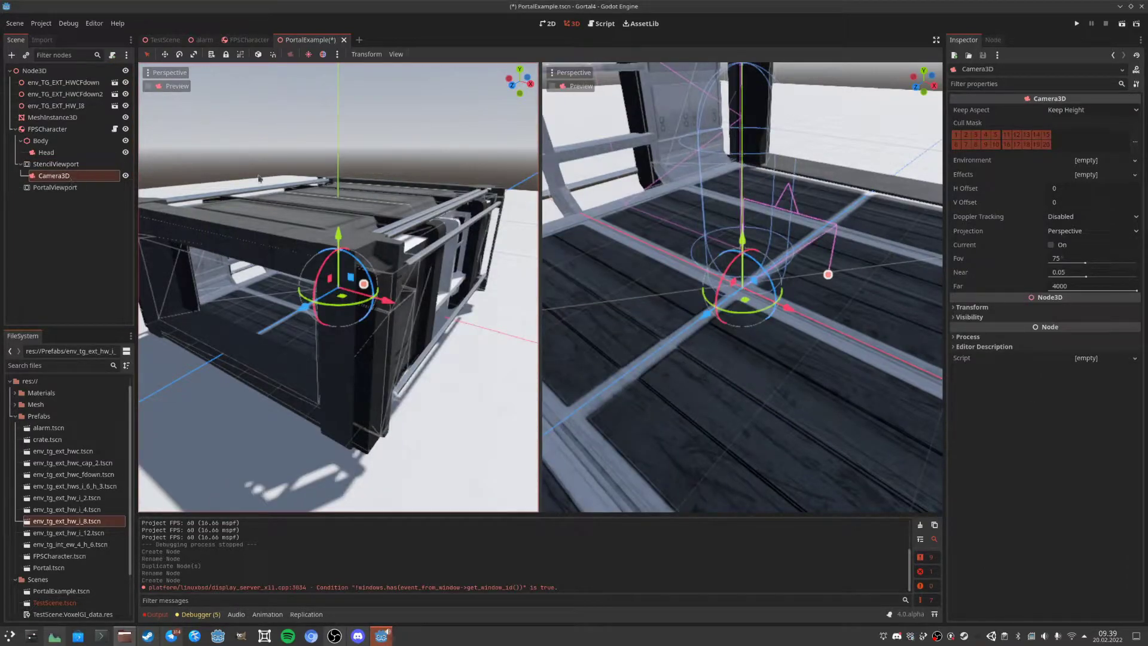
# Disable every Cull Mask layer except layer 5 on the camera under StencilViewport.
pyautogui.click(1047, 146)
pyautogui.click(1037, 145)
pyautogui.click(1027, 146)
pyautogui.click(1046, 136)
pyautogui.click(1036, 136)
pyautogui.click(1026, 135)
pyautogui.click(1016, 135)
pyautogui.click(1006, 135)
pyautogui.click(1016, 145)
pyautogui.click(1006, 144)
pyautogui.click(995, 145)
pyautogui.click(986, 145)
pyautogui.click(976, 146)
pyautogui.click(965, 146)
pyautogui.click(956, 145)
pyautogui.click(956, 136)
pyautogui.click(966, 136)
pyautogui.click(976, 135)
pyautogui.click(985, 136)
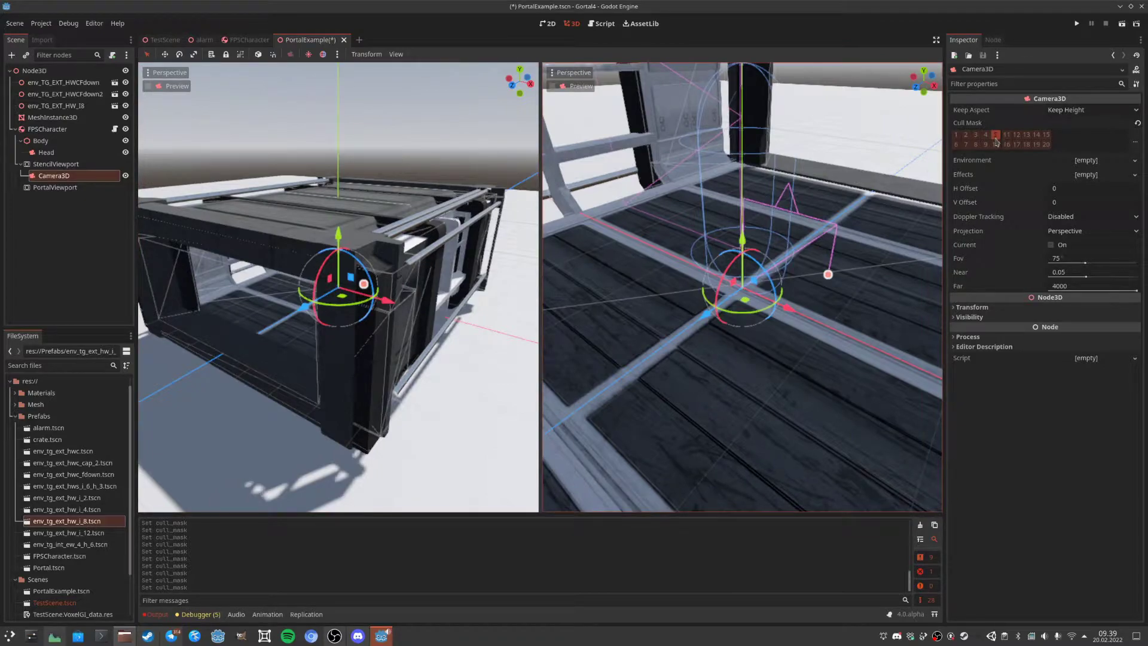
pyautogui.scroll(-12, 695, 241)
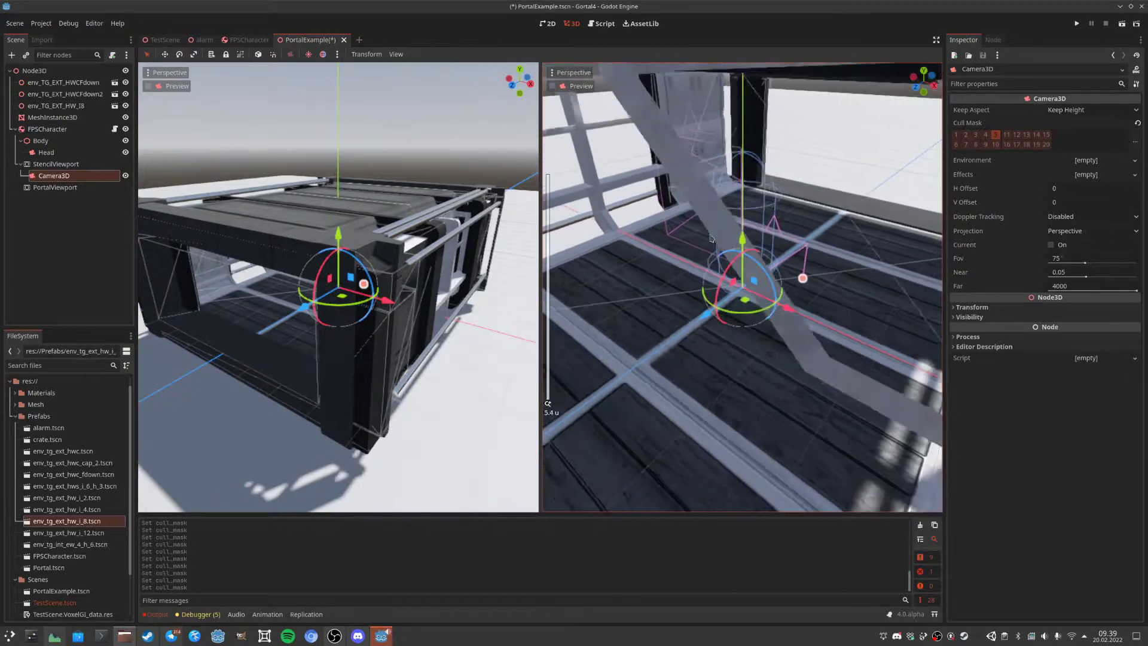
pyautogui.scroll(7, 694, 241)
pyautogui.moveTo(695, 241); pyautogui.dragTo(742, 211, button='middle')
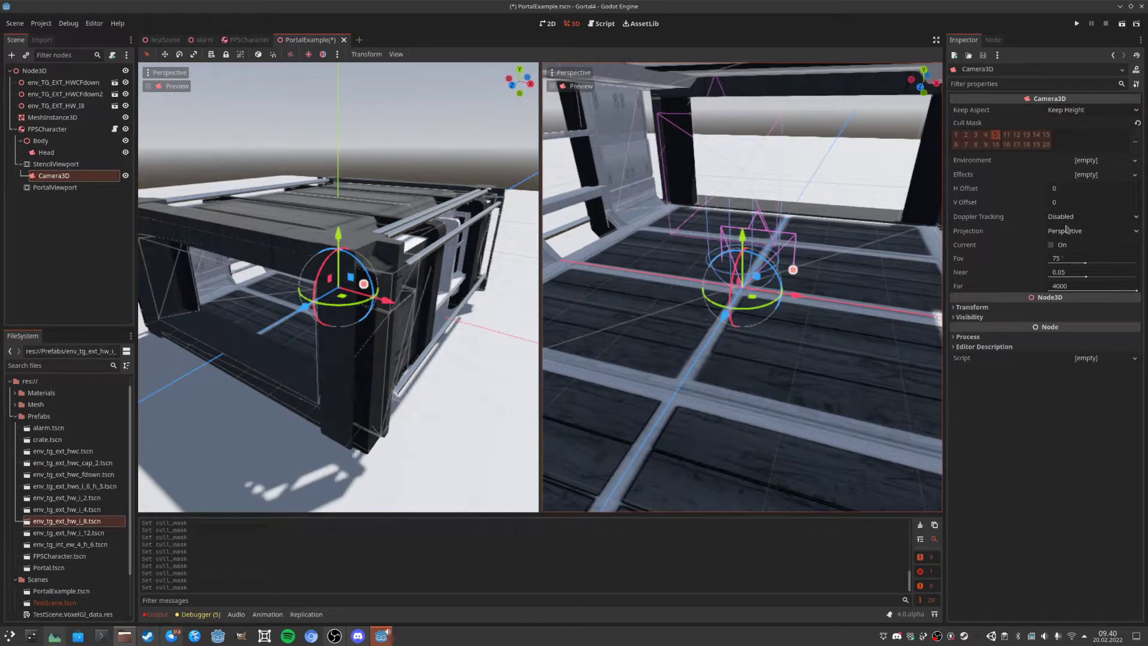
# Set the render target Update Mode to Always on both StencilViewport and PortalViewport.
pyautogui.click(68, 163)
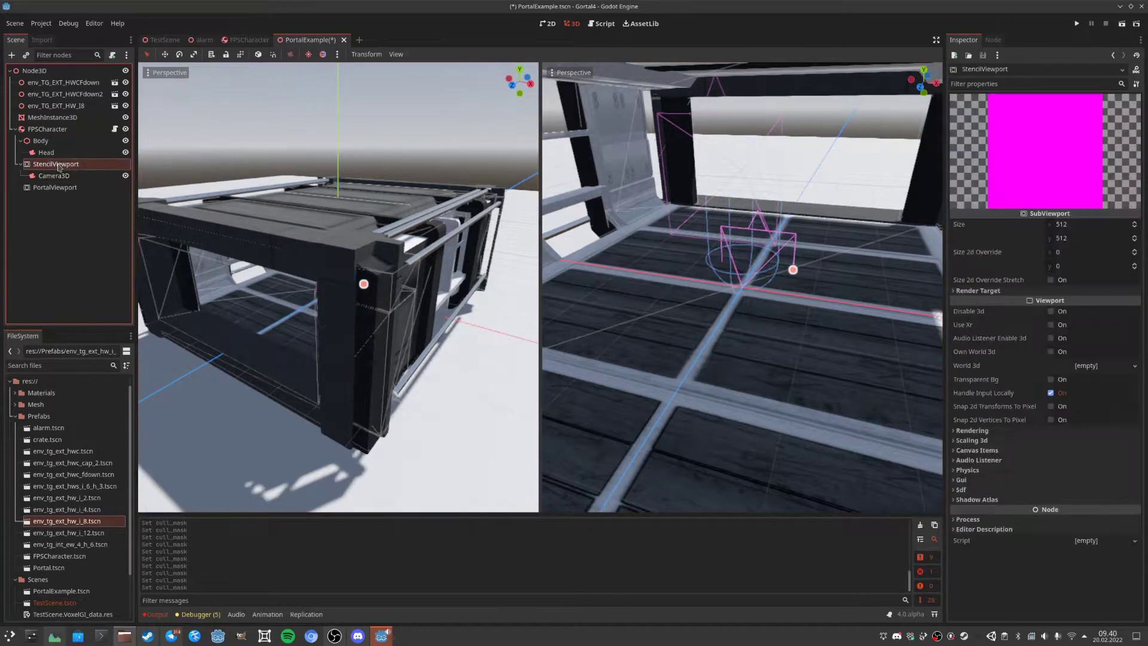
pyautogui.click(978, 291)
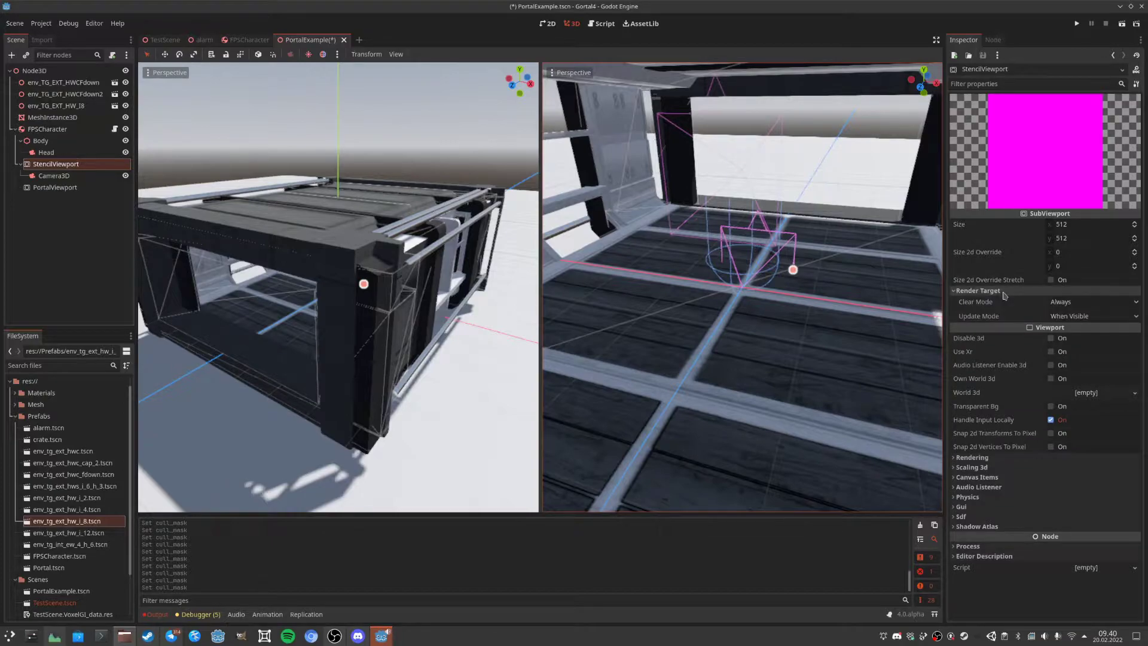
pyautogui.click(1061, 317)
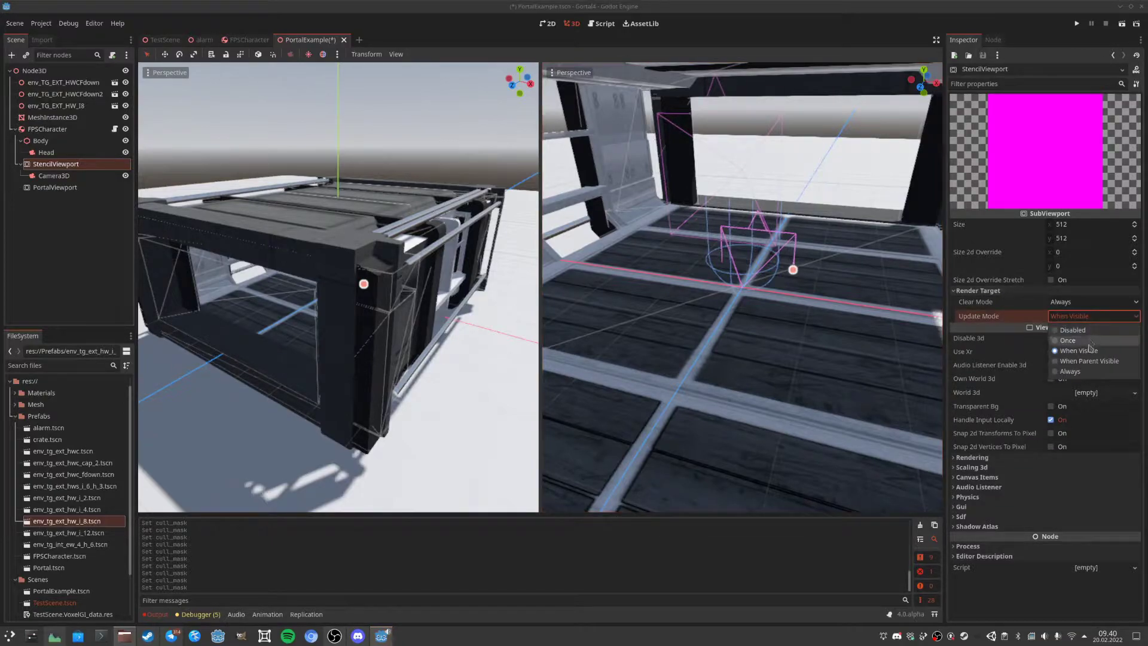
pyautogui.click(1087, 376)
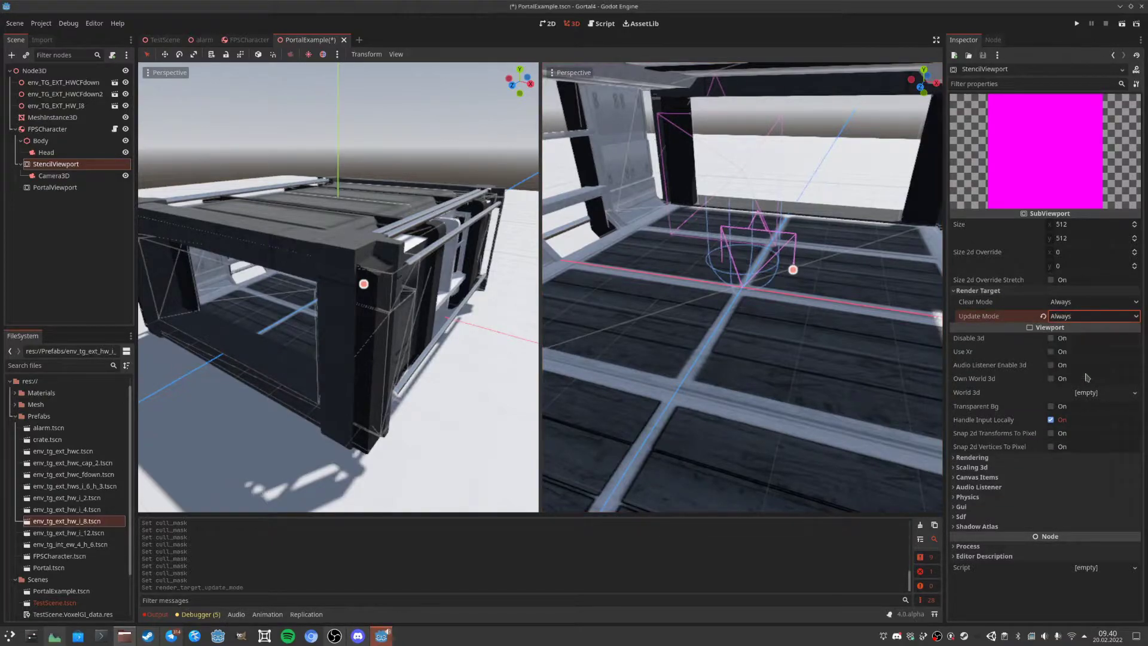
pyautogui.click(49, 186)
pyautogui.click(978, 291)
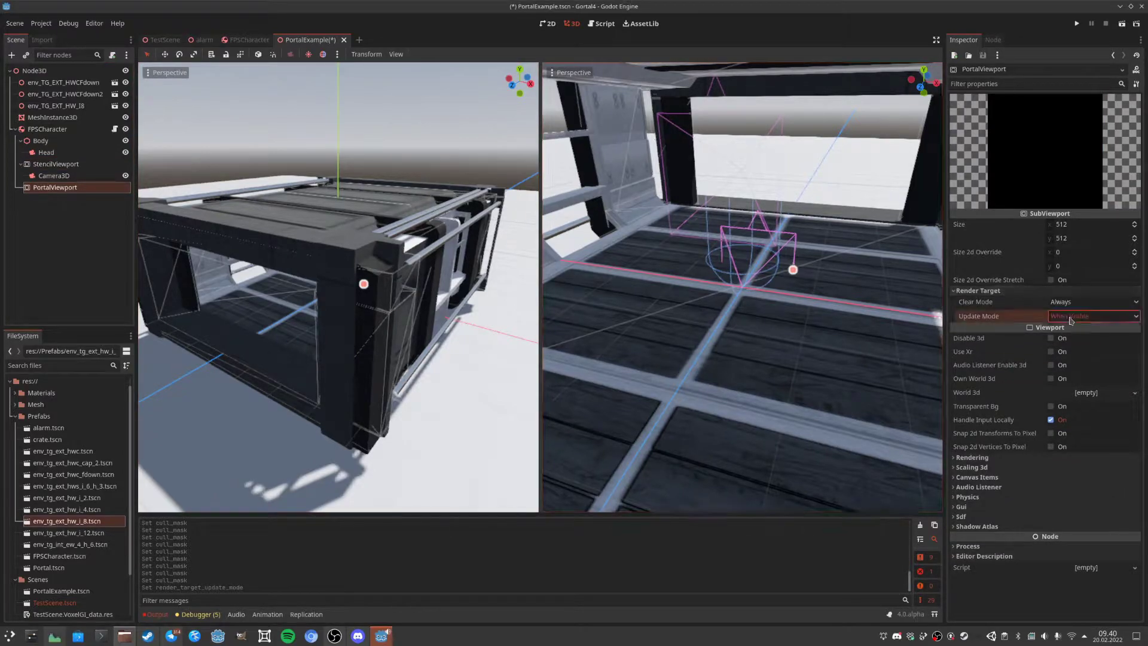
pyautogui.click(1071, 317)
pyautogui.click(1087, 374)
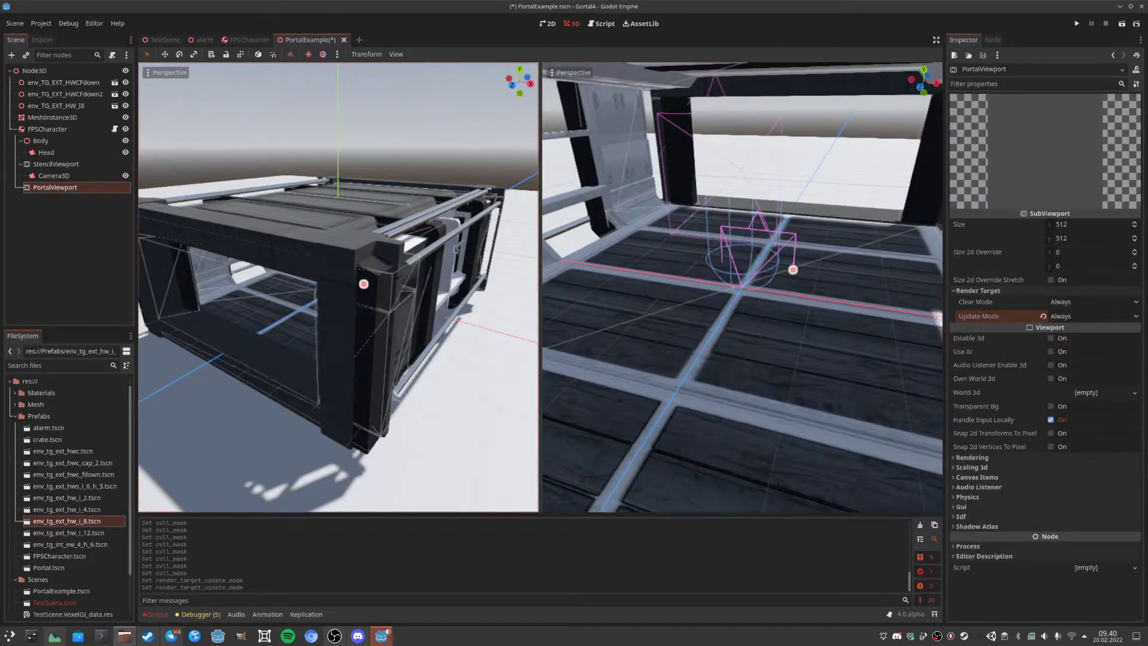
# Set the StencilViewport's Size to 1600 by 900.
pyautogui.click(65, 164)
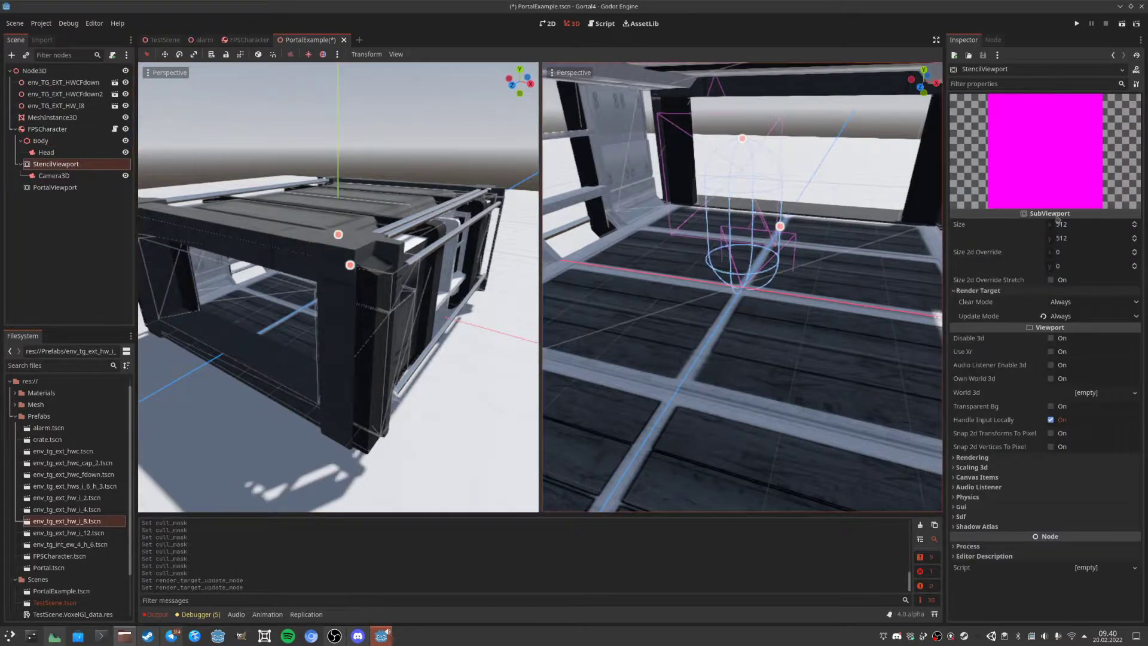
pyautogui.click(1062, 224)
pyautogui.write('1600')
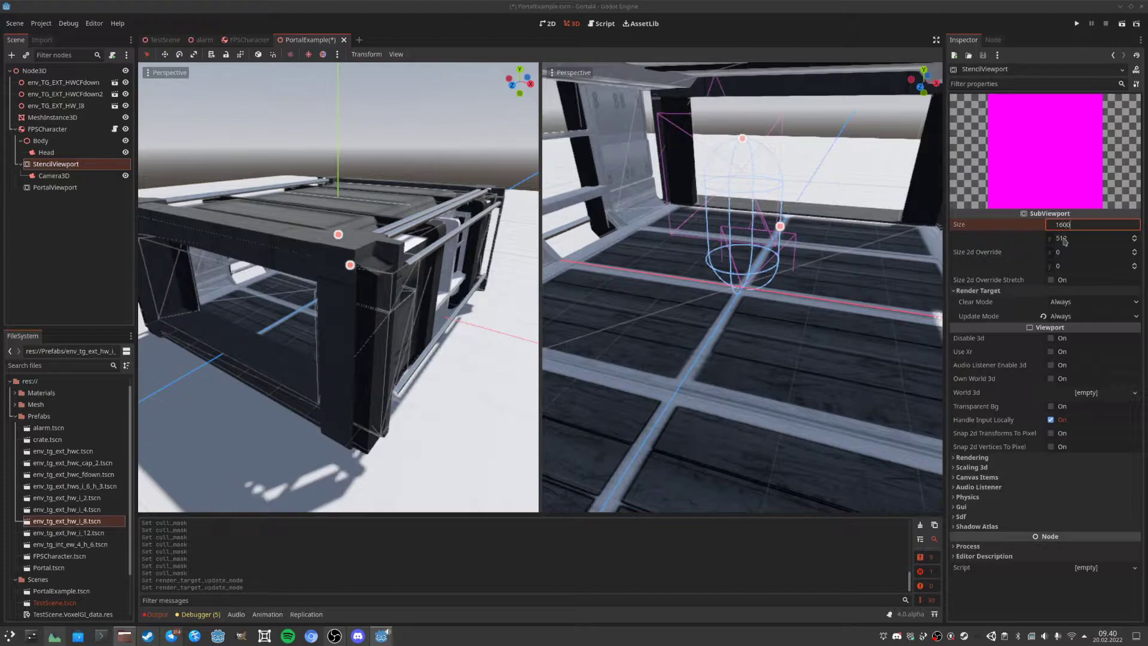
pyautogui.click(1065, 238)
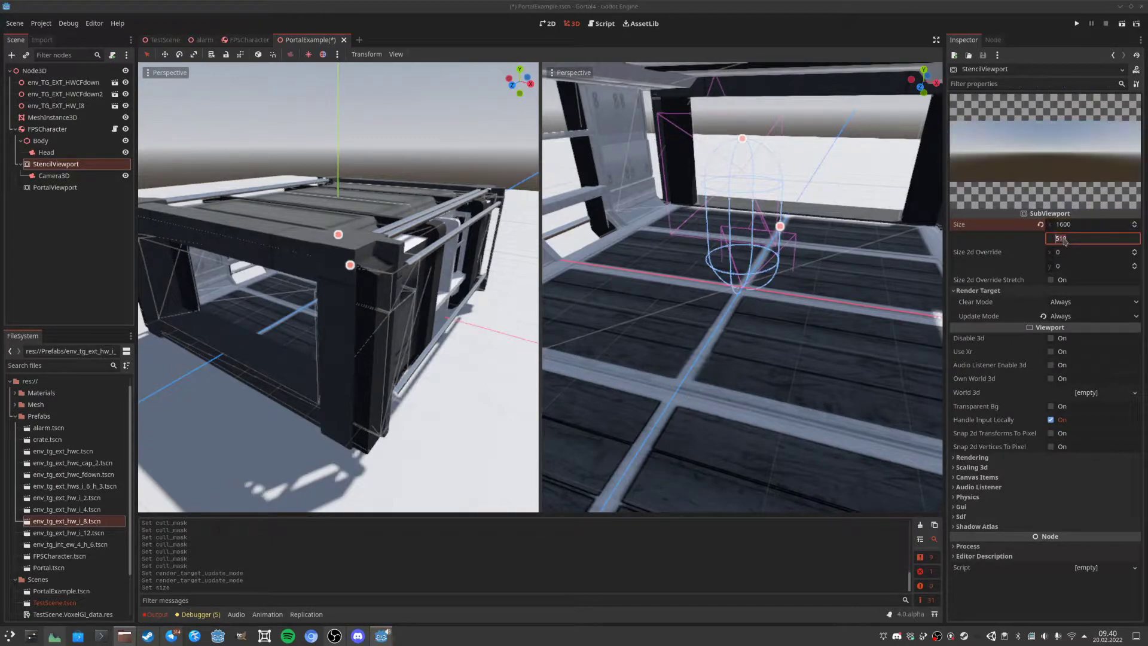
pyautogui.press('Return')
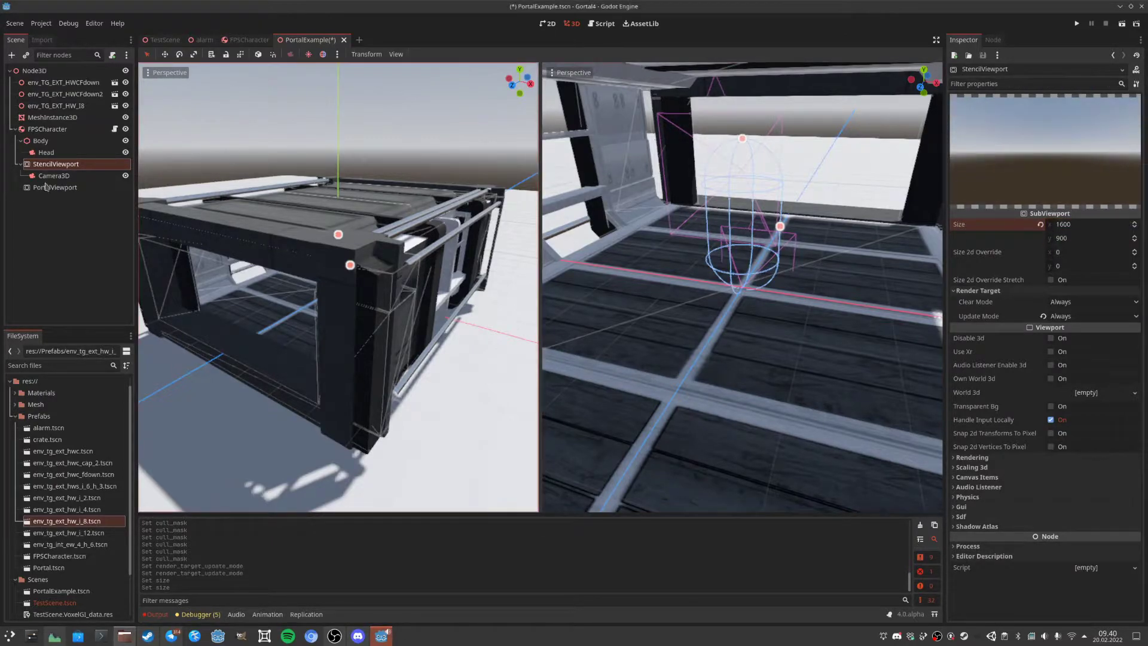
# Set the PortalViewport's Size to 1600 by 900.
pyautogui.click(54, 187)
pyautogui.click(1098, 228)
pyautogui.write('1')
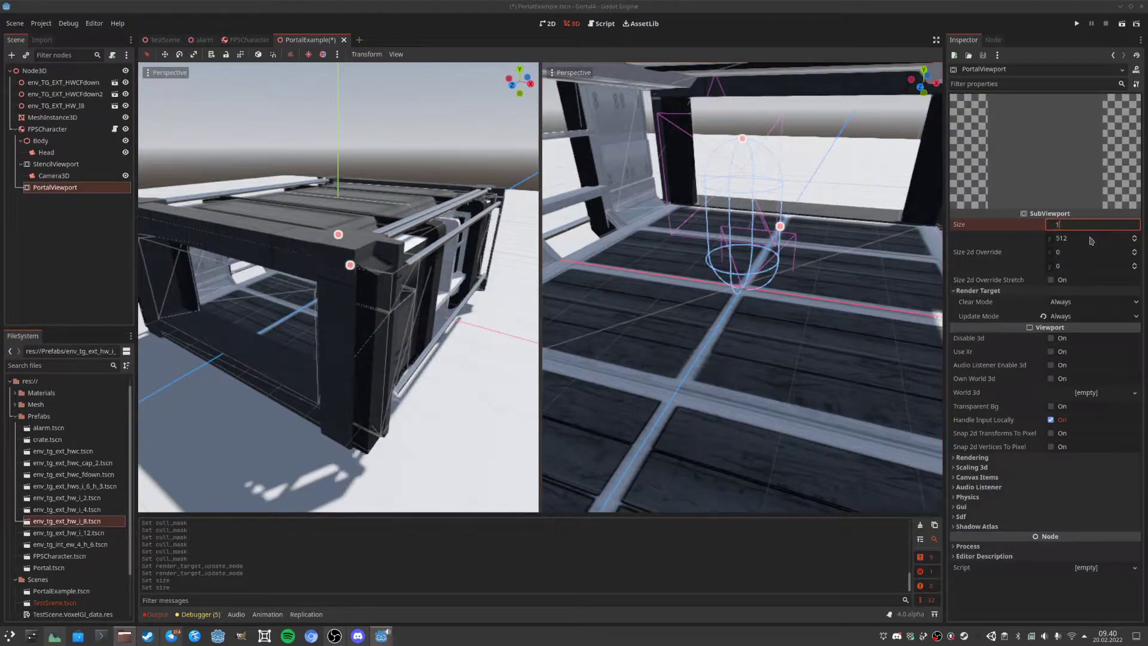
pyautogui.write('600')
pyautogui.click(1091, 240)
pyautogui.write('9')
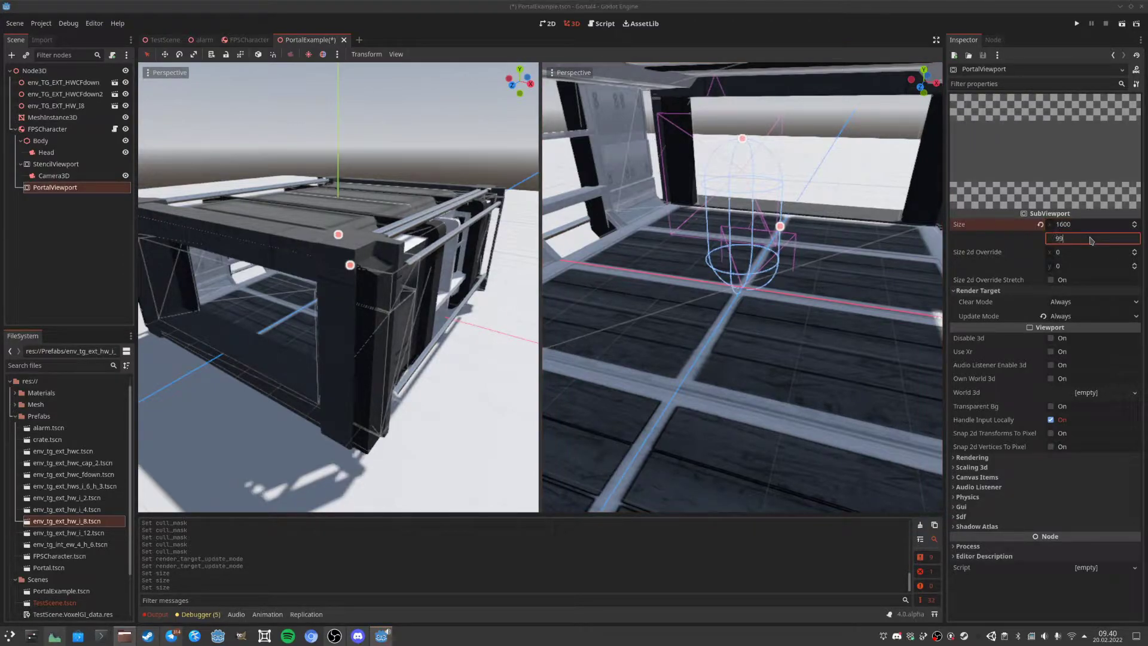
pyautogui.write('00')
pyautogui.press('Return')
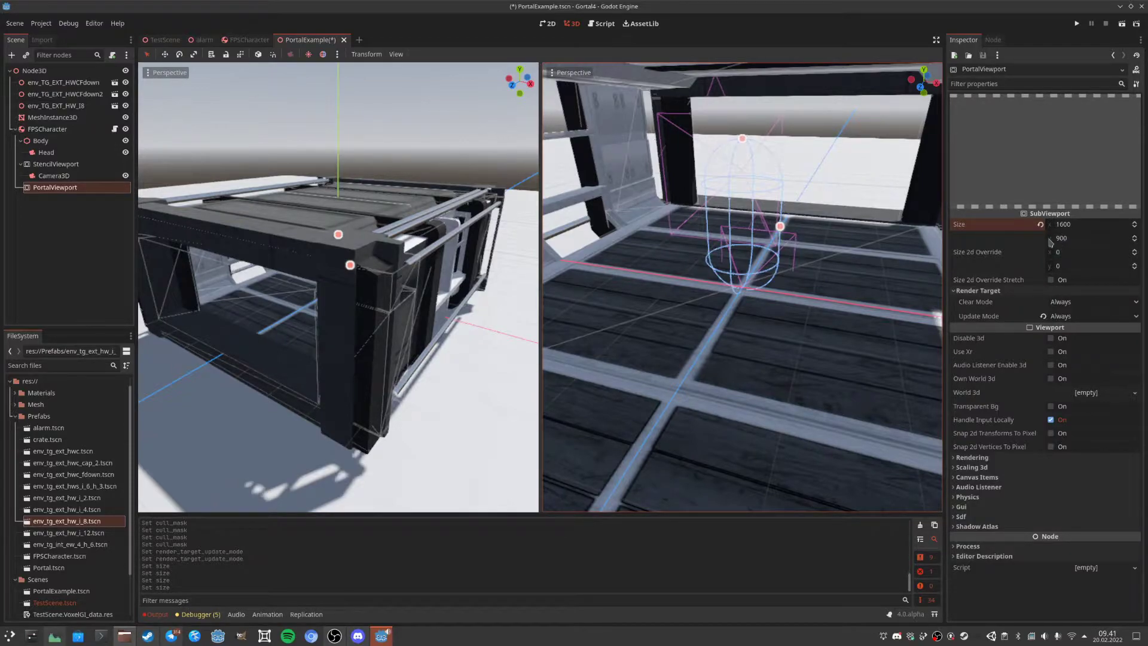
# Add a Camera3D node as a child of PortalViewport.
pyautogui.click(58, 131)
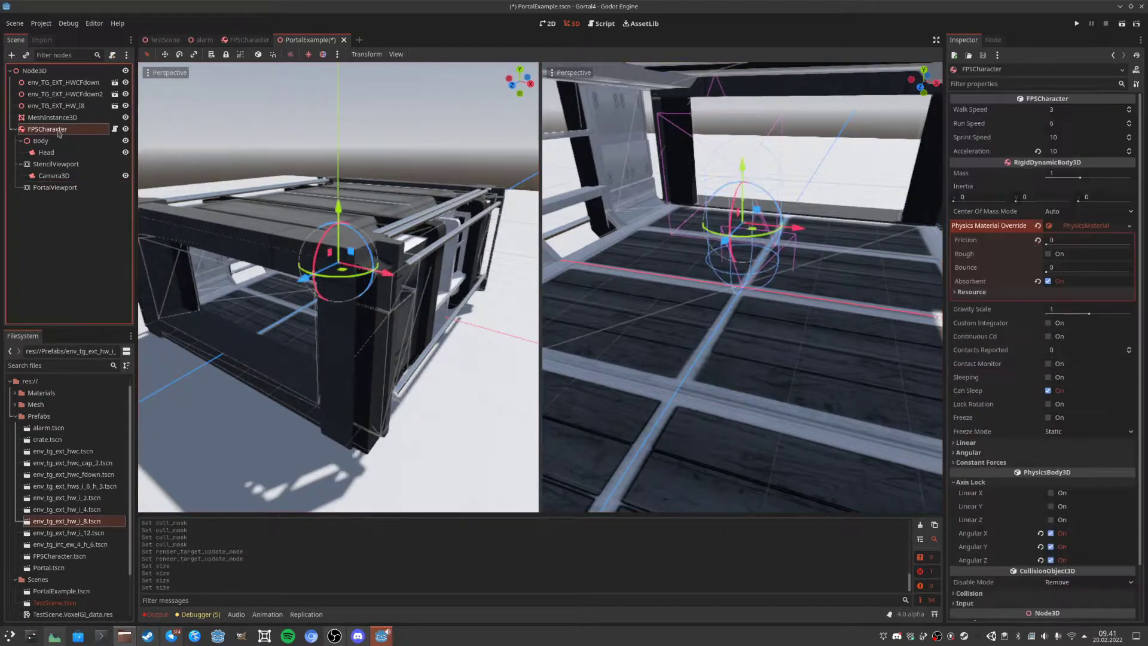
pyautogui.rightClick(53, 187)
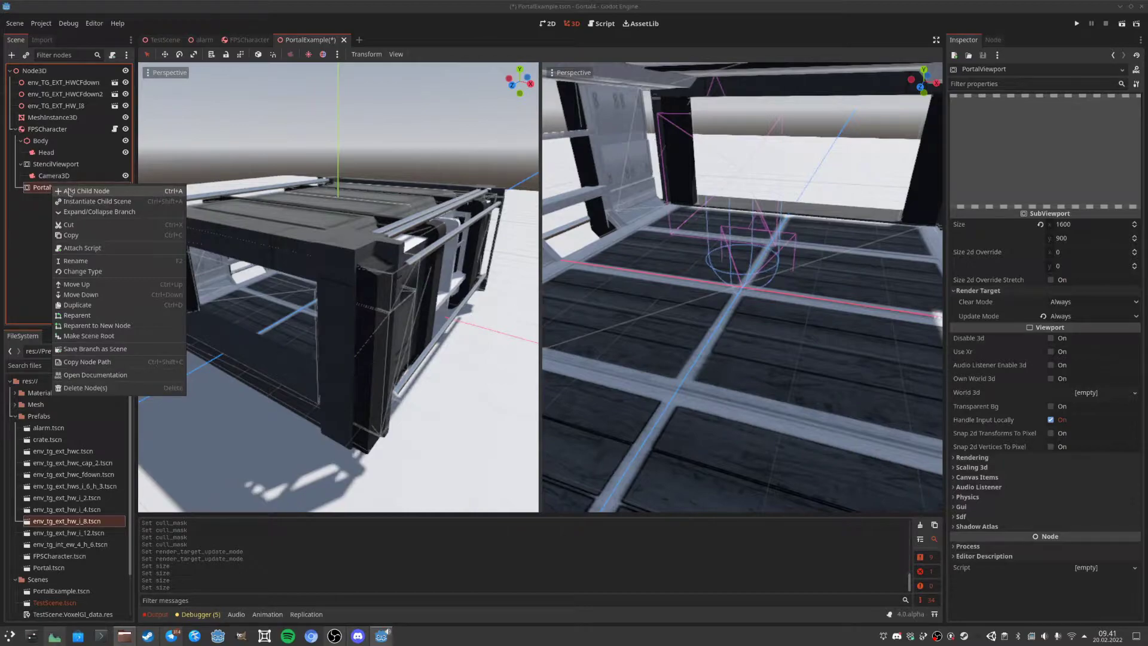
pyautogui.click(68, 192)
pyautogui.write('cam')
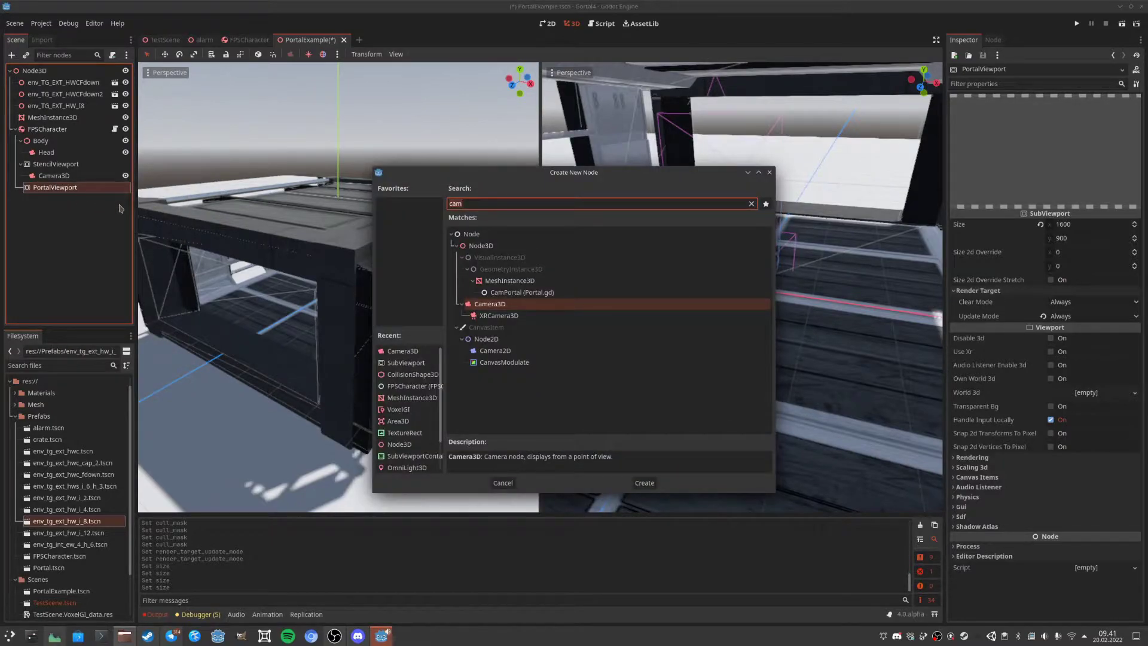
pyautogui.doubleClick(489, 305)
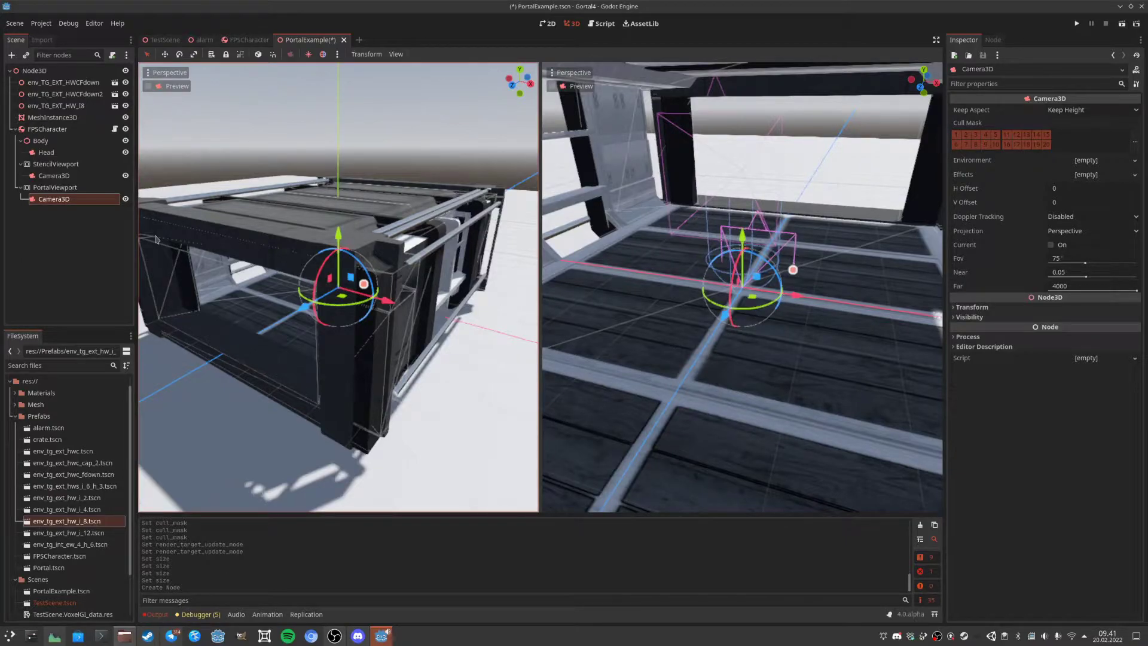
# Rename the camera under StencilViewport to StencilCamera and the one under PortalViewport to PortalCamera, then reselect FPSCharacter.
pyautogui.doubleClick(69, 176)
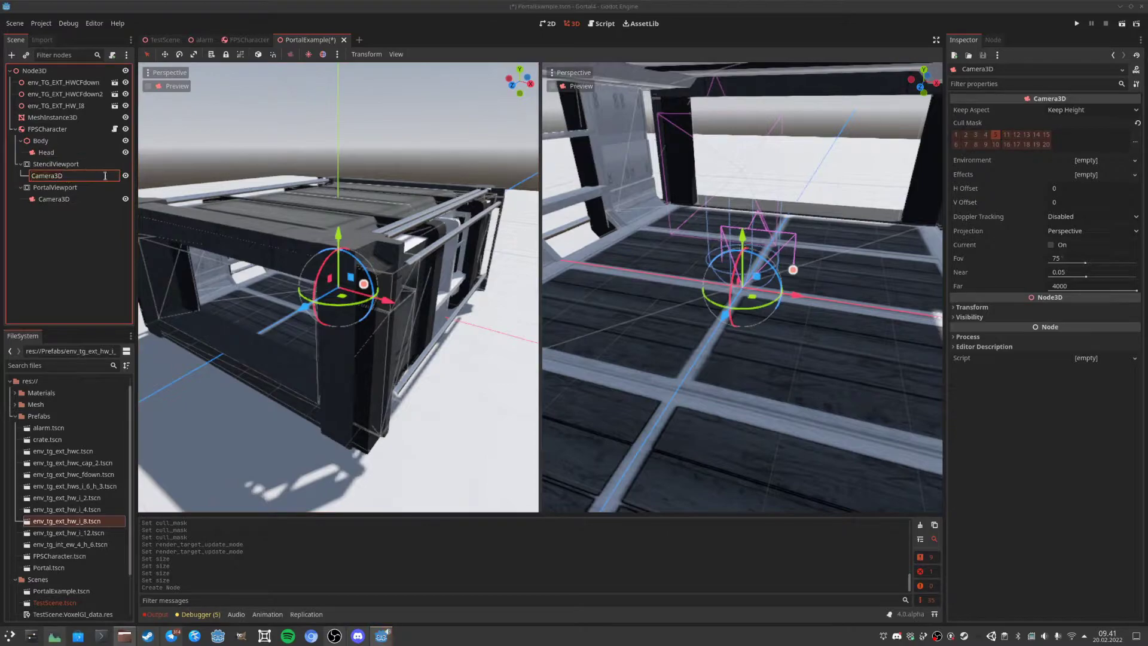
pyautogui.write('Stencil')
pyautogui.press('Return')
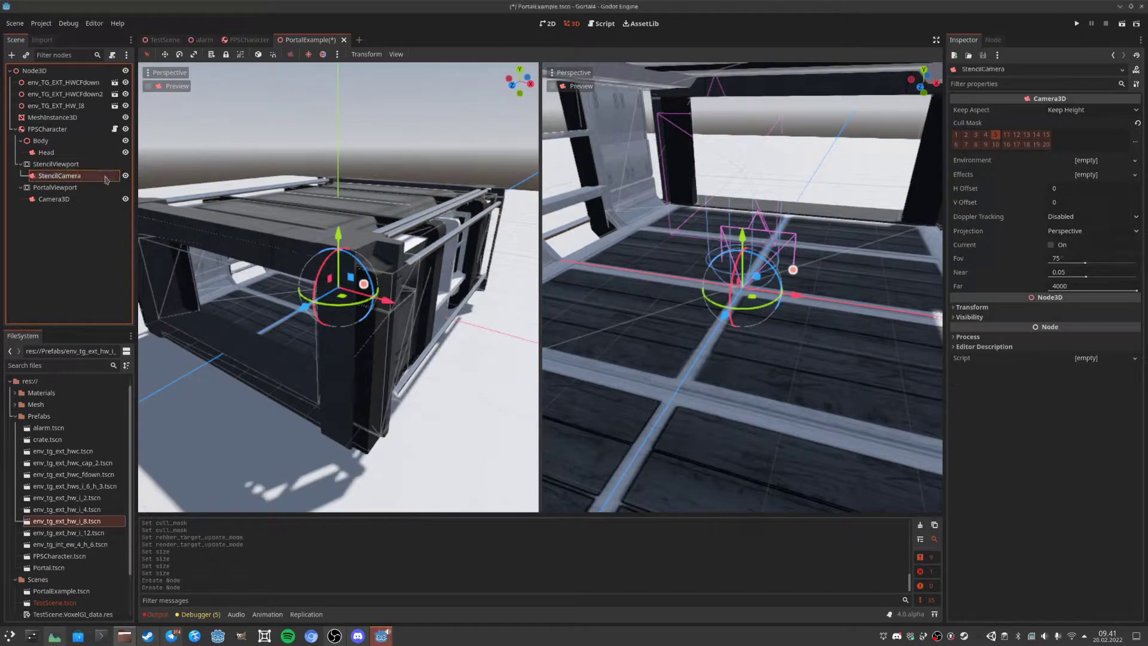
pyautogui.doubleClick(59, 199)
pyautogui.press('Home')
pyautogui.write('Portal')
pyautogui.press('Return')
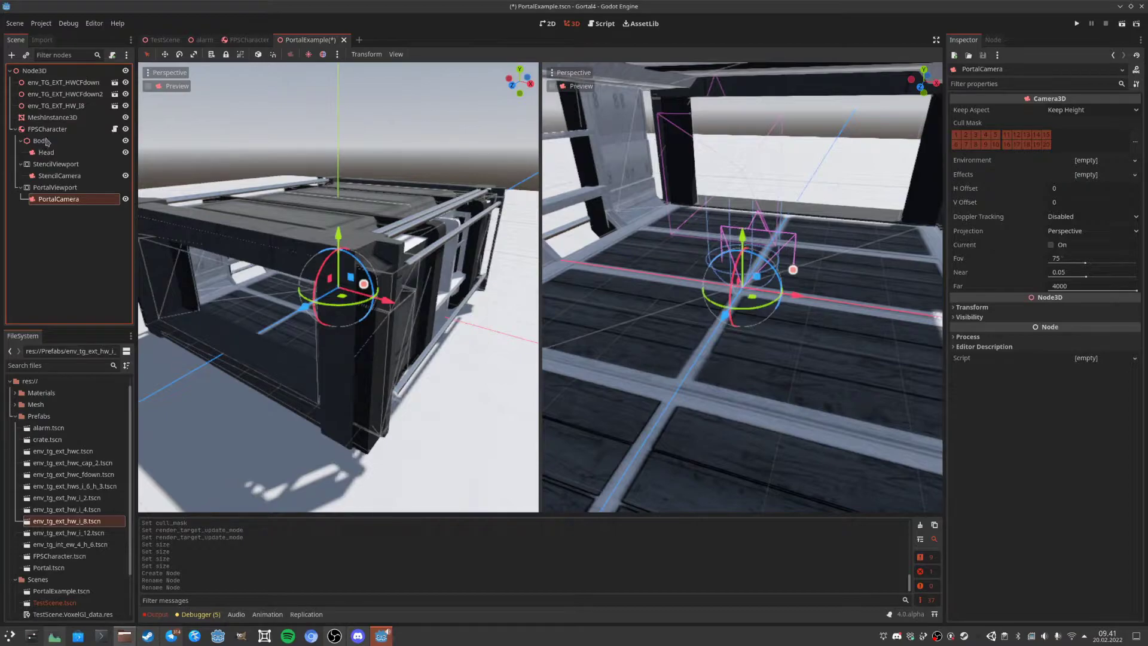
pyautogui.click(60, 130)
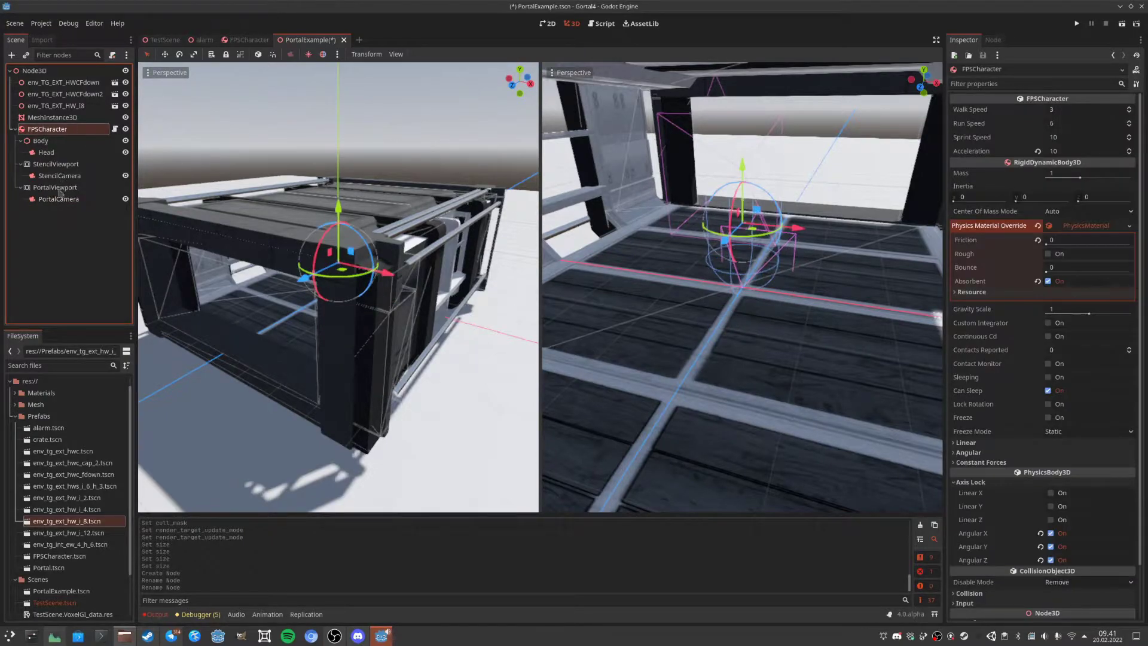
# Add a TextureRect node as a child of FPSCharacter and select it.
pyautogui.rightClick(55, 140)
pyautogui.click(70, 138)
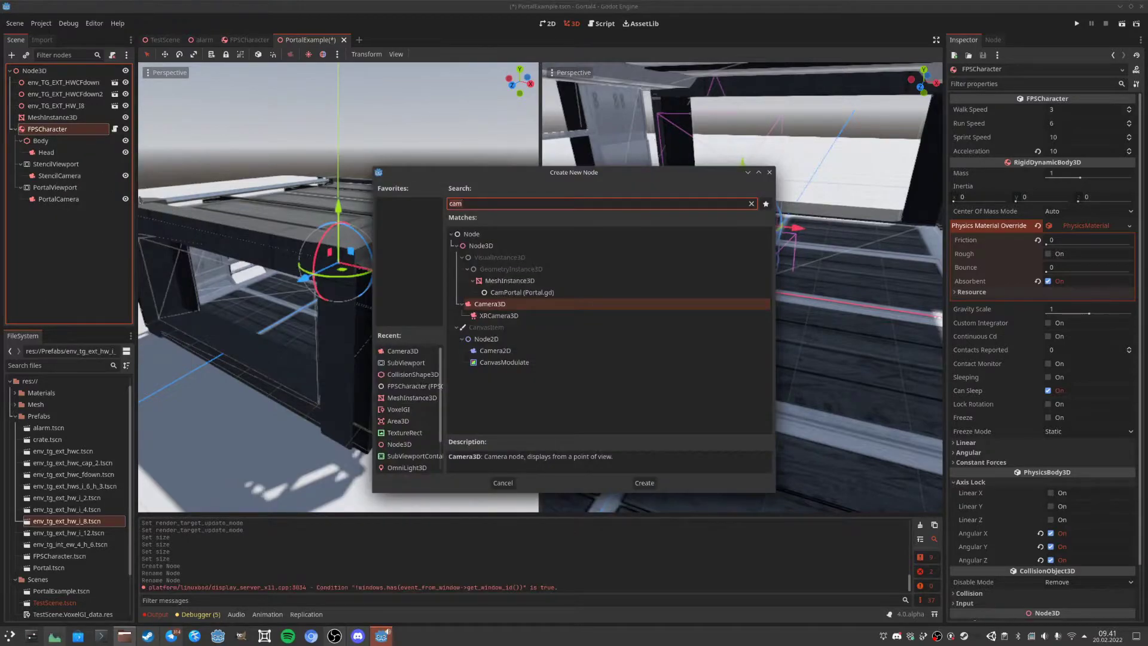
pyautogui.write('tex')
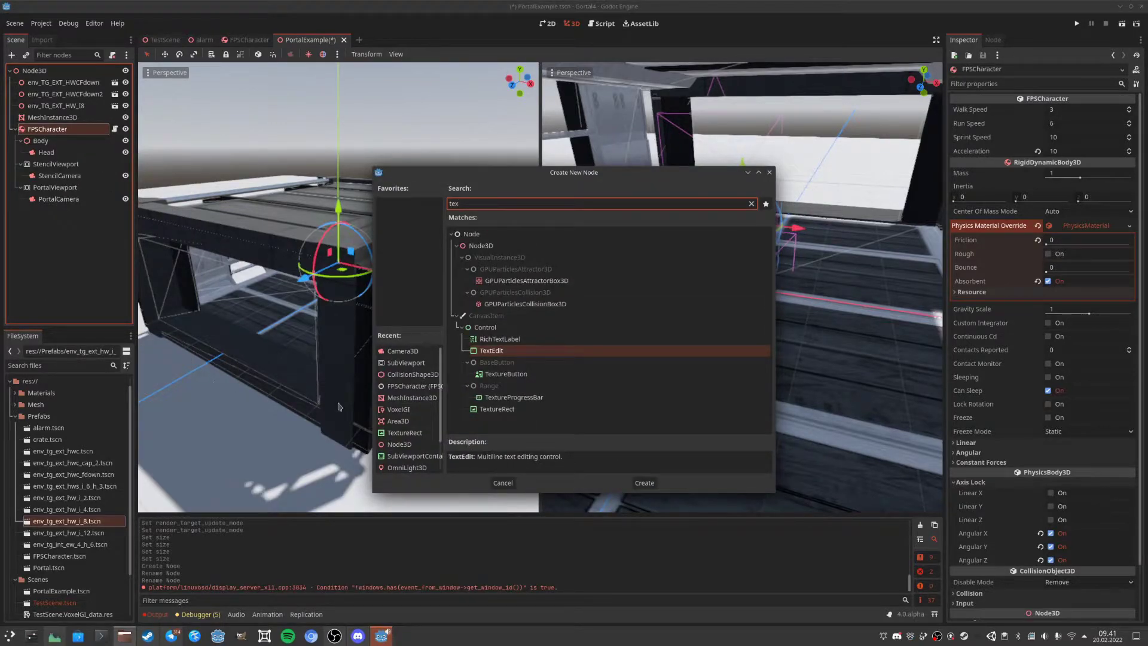
pyautogui.doubleClick(493, 409)
pyautogui.click(67, 211)
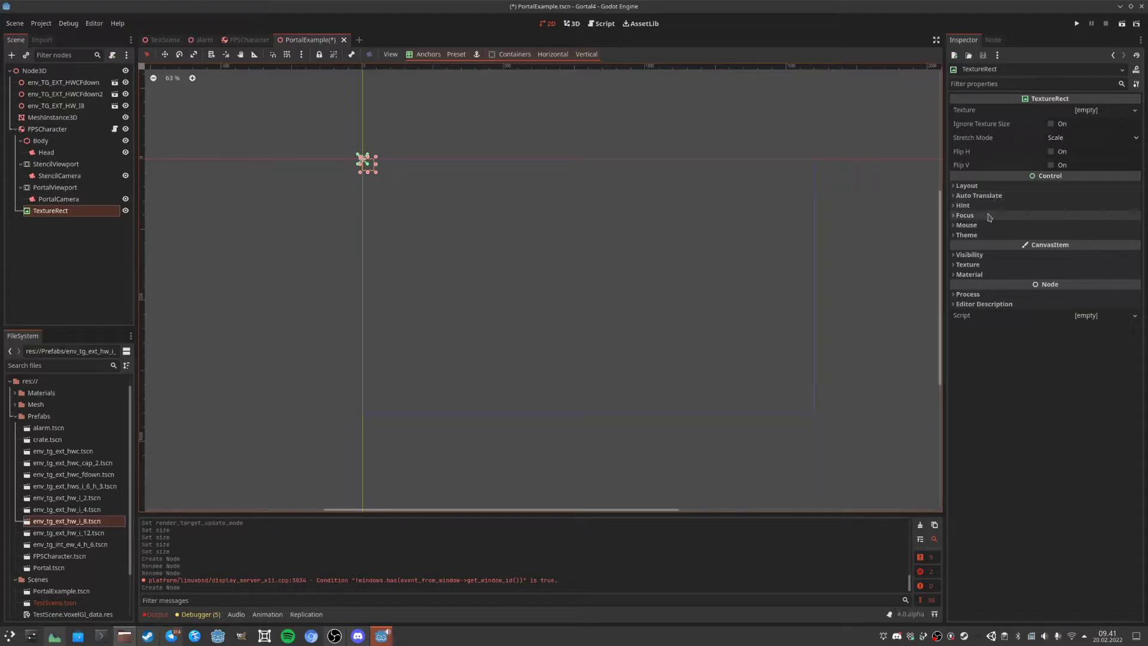
# Set the TextureRect's layout Anchors Preset to Full Rect.
pyautogui.click(985, 187)
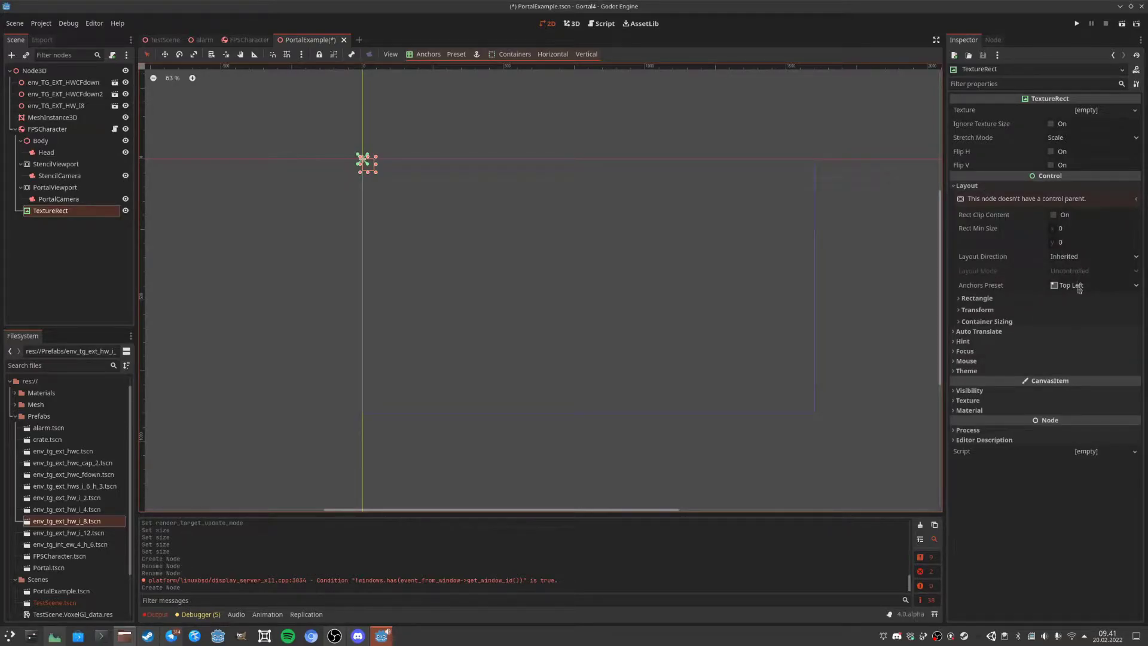
pyautogui.click(991, 324)
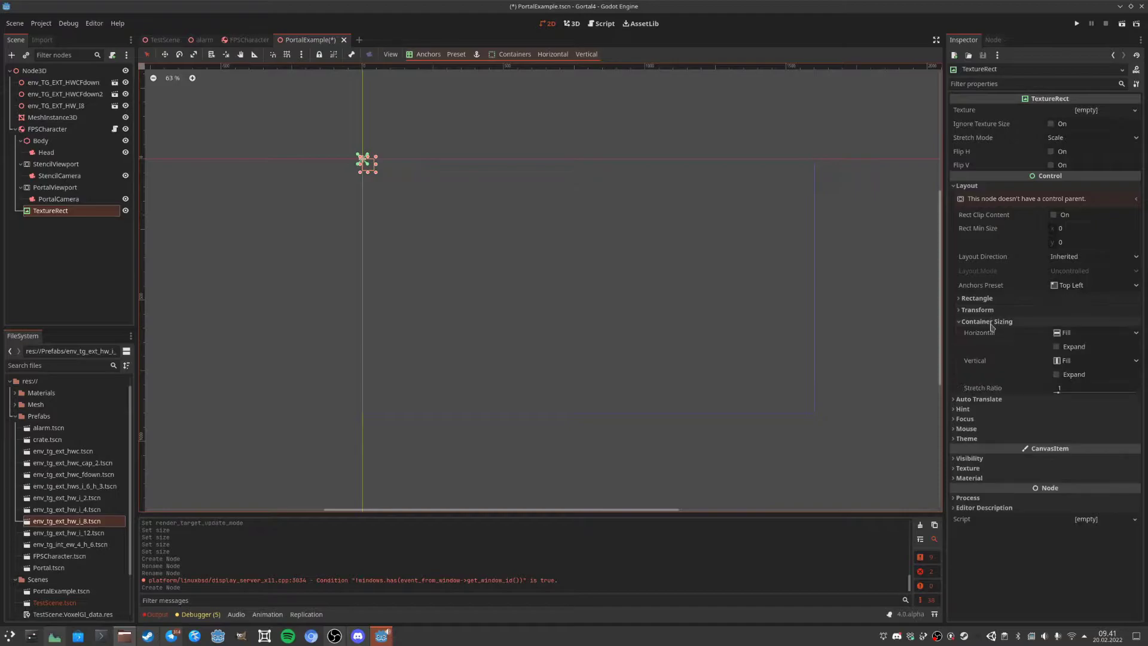
pyautogui.click(1081, 287)
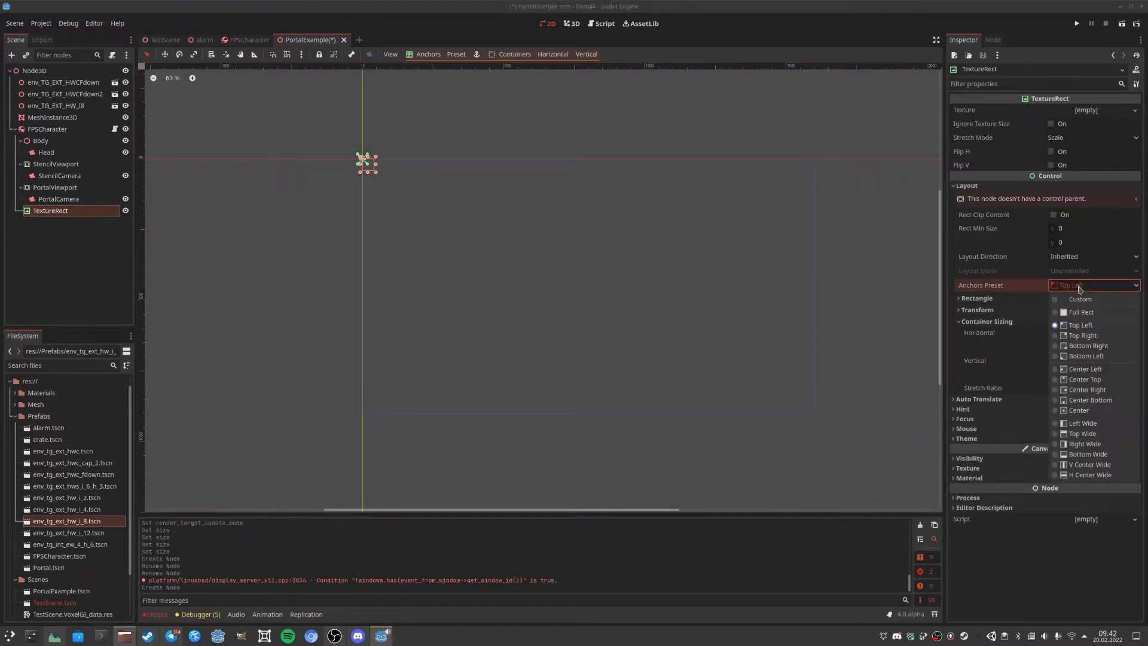
pyautogui.click(1086, 311)
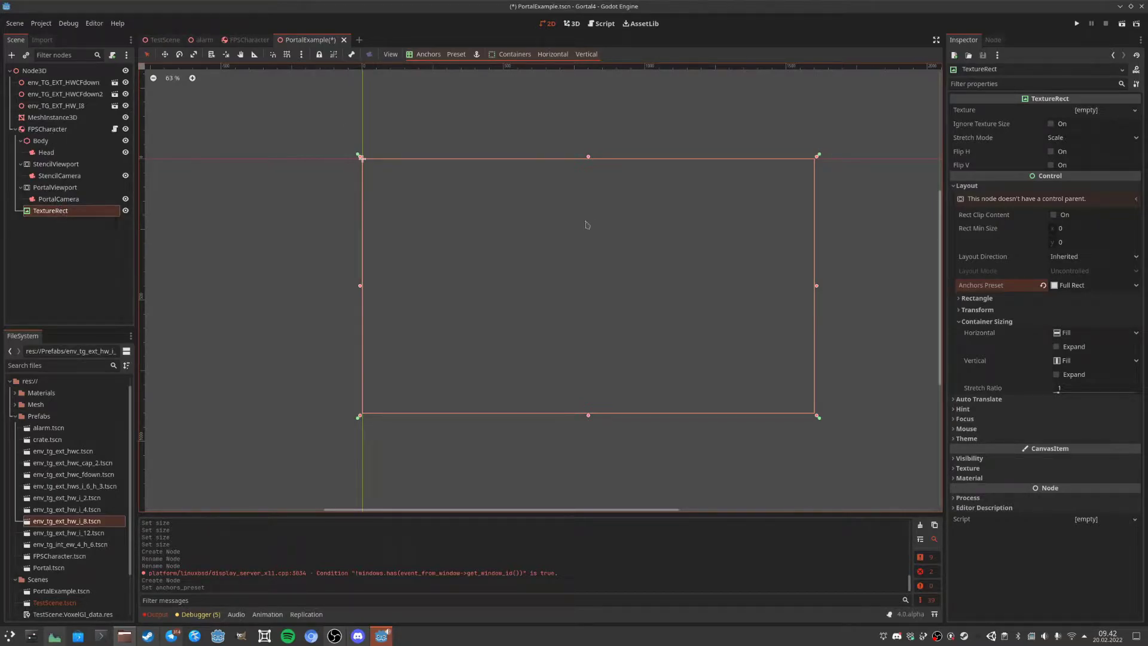
# Assign a new ViewportTexture sourced from PortalViewport to the TextureRect's Texture.
pyautogui.click(89, 153)
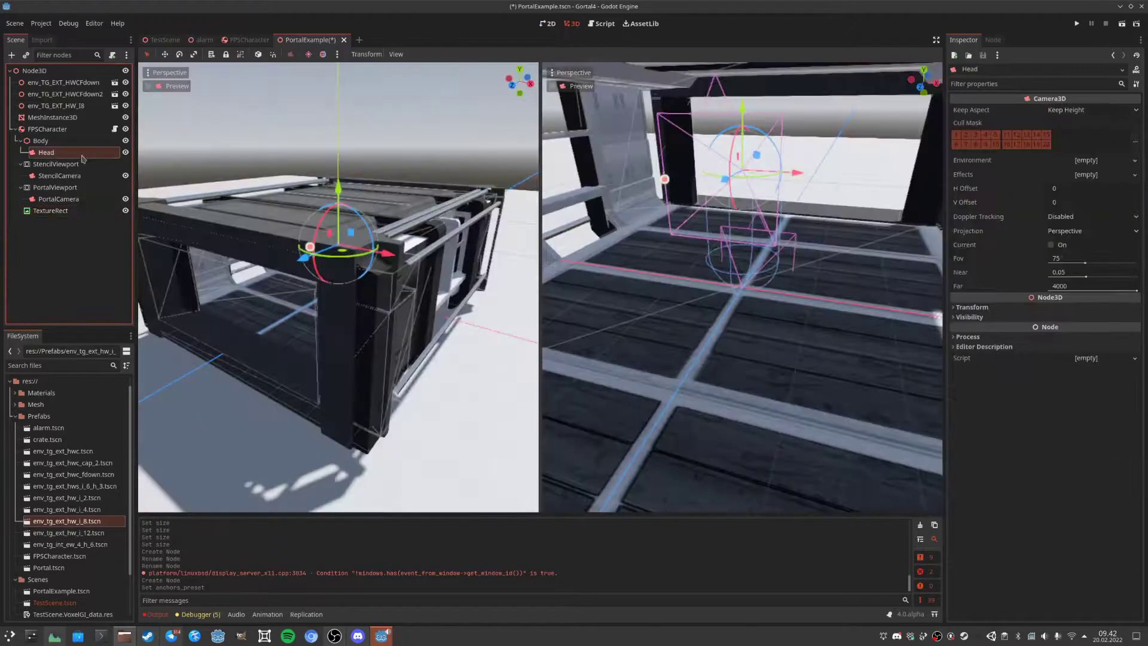
pyautogui.click(71, 163)
pyautogui.click(67, 175)
pyautogui.click(66, 191)
pyautogui.click(59, 210)
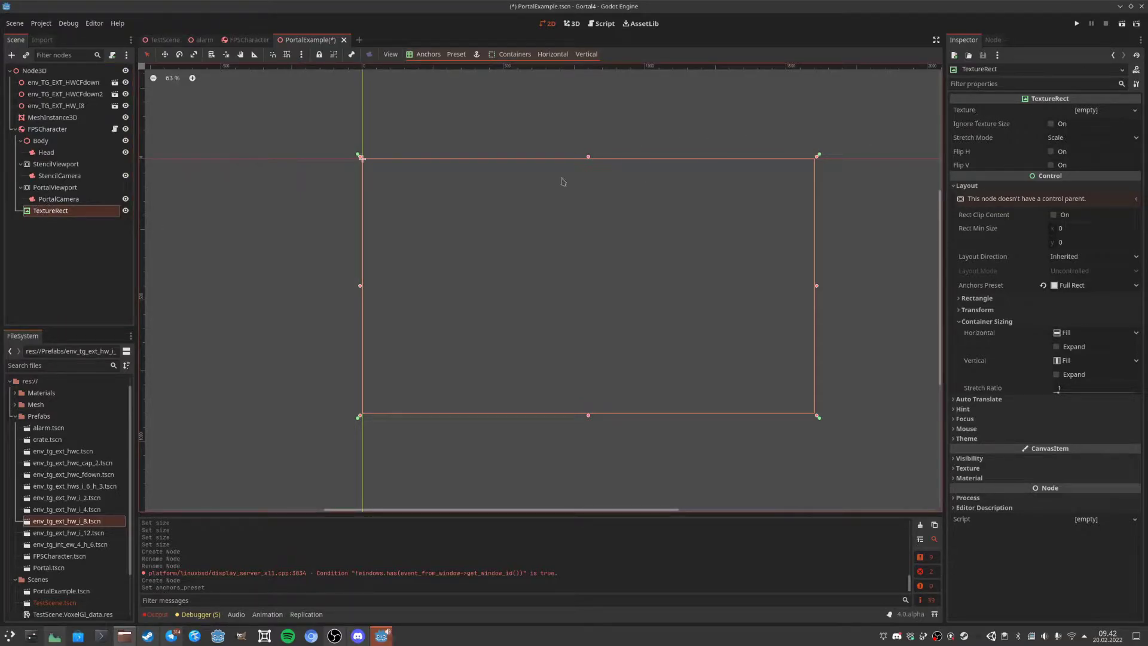
pyautogui.click(1133, 110)
pyautogui.click(1094, 257)
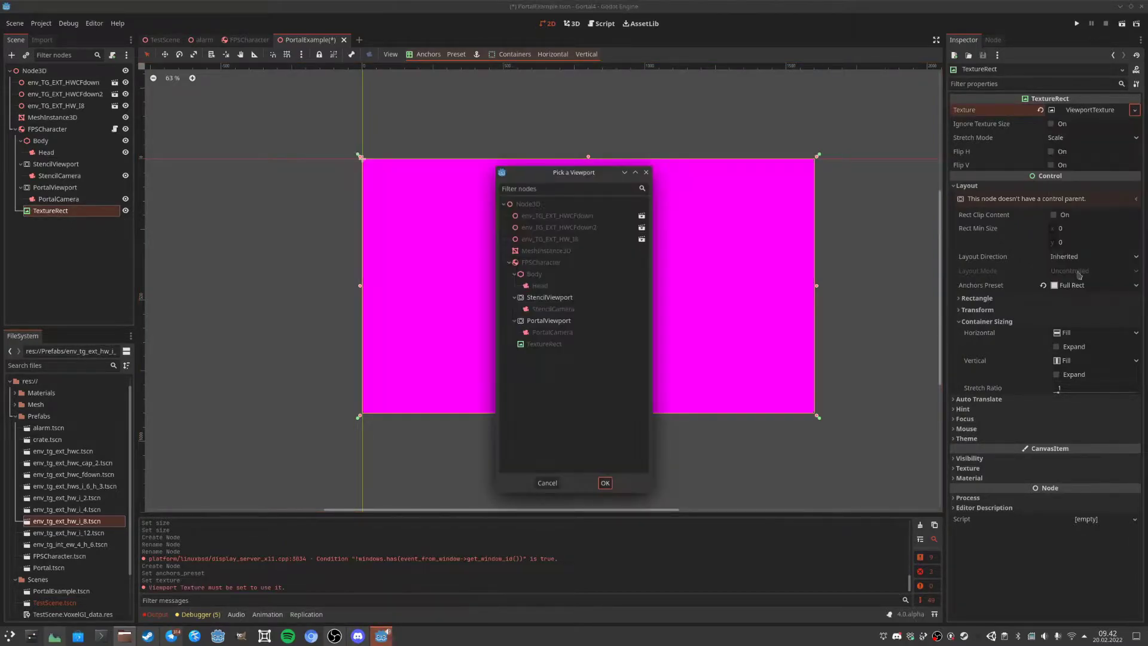
pyautogui.click(553, 323)
pyautogui.click(605, 483)
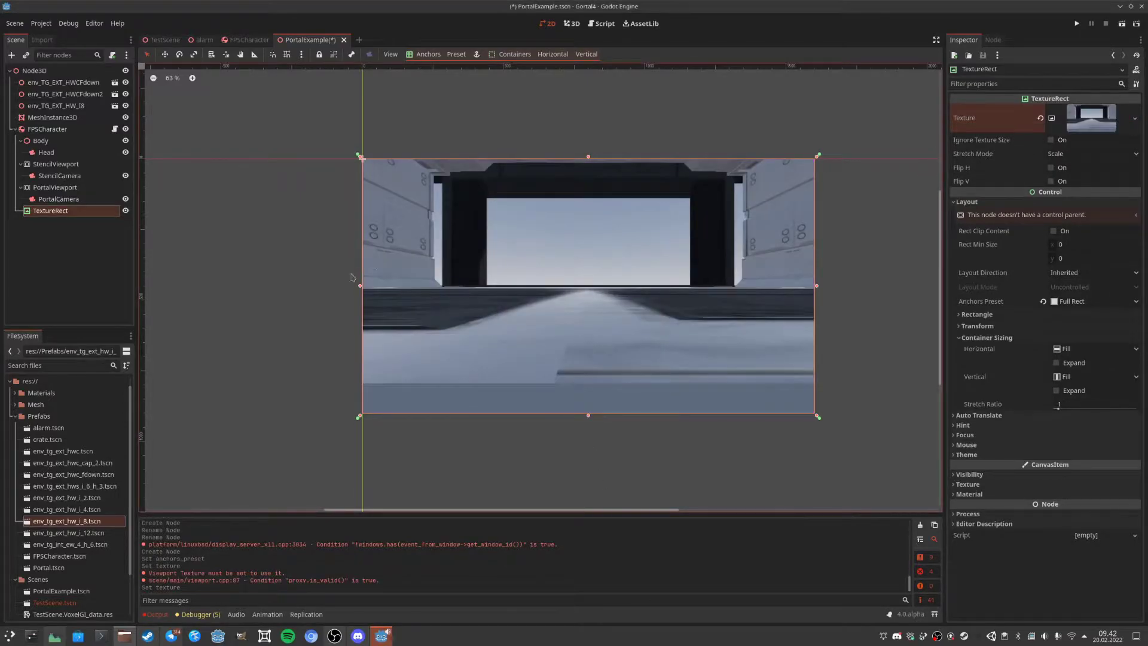
# Run the current scene to check how the TextureRect displays the portal view, and close the game window.
pyautogui.click(67, 189)
pyautogui.click(64, 213)
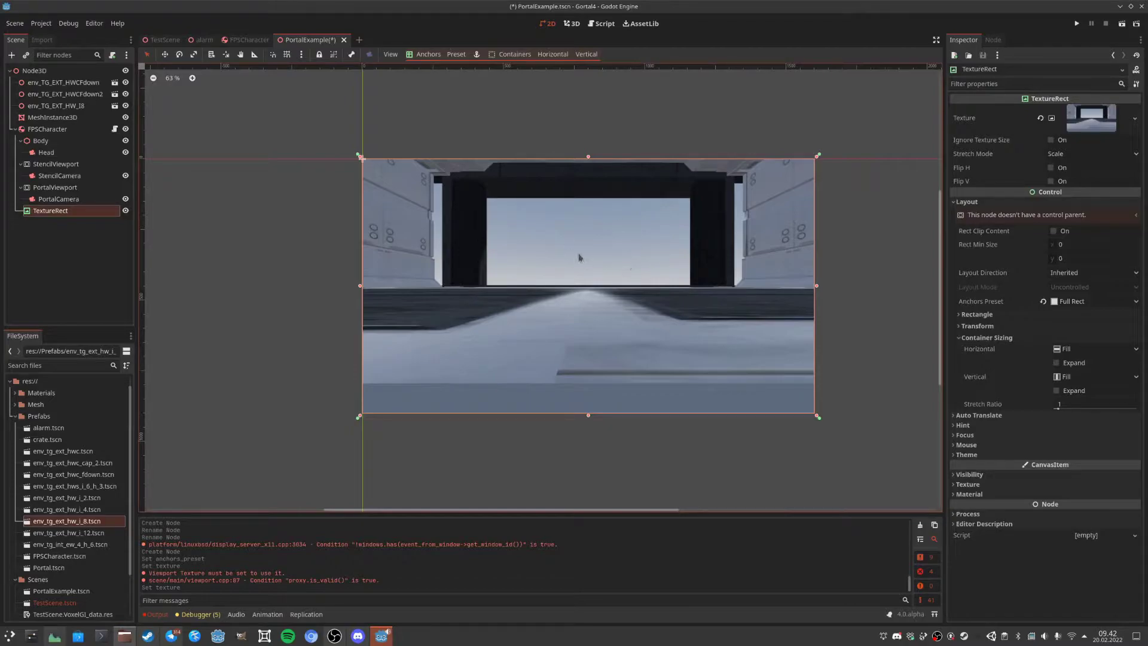
pyautogui.click(1122, 24)
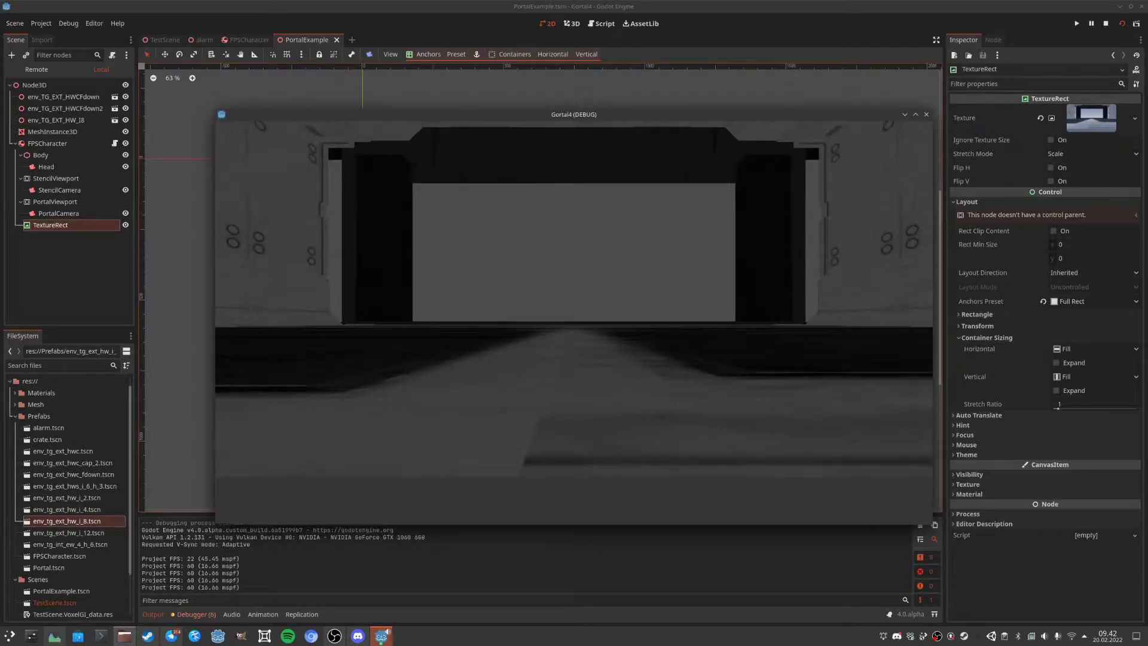
pyautogui.click(926, 114)
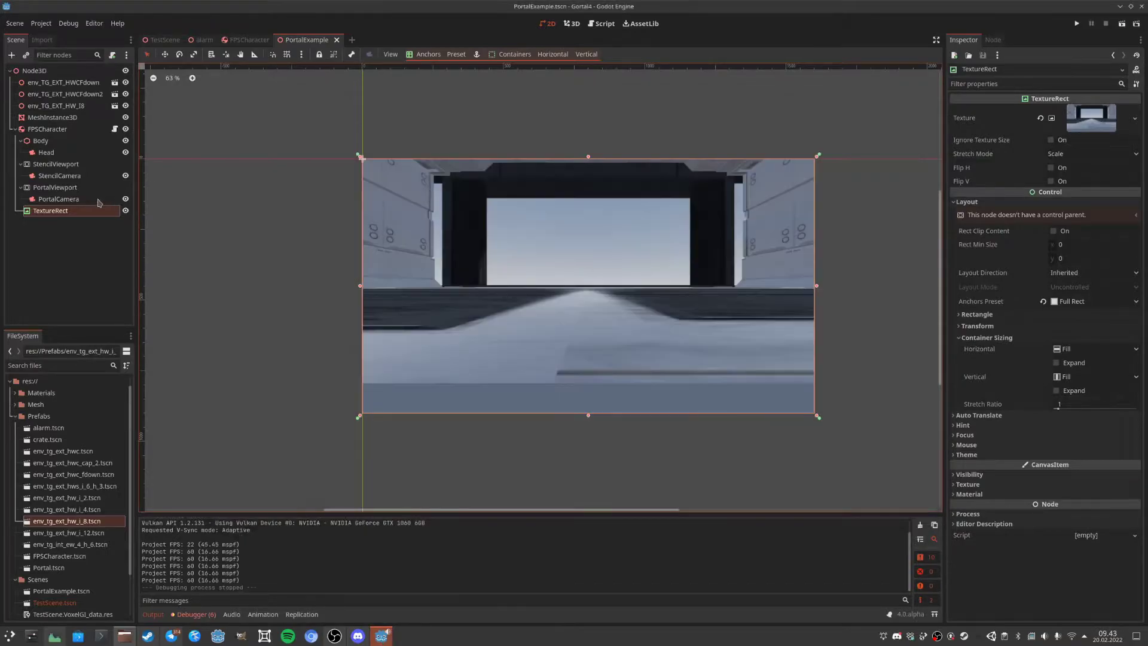
# Give the TextureRect a new ShaderMaterial as its CanvasItem material.
pyautogui.click(88, 202)
pyautogui.click(60, 212)
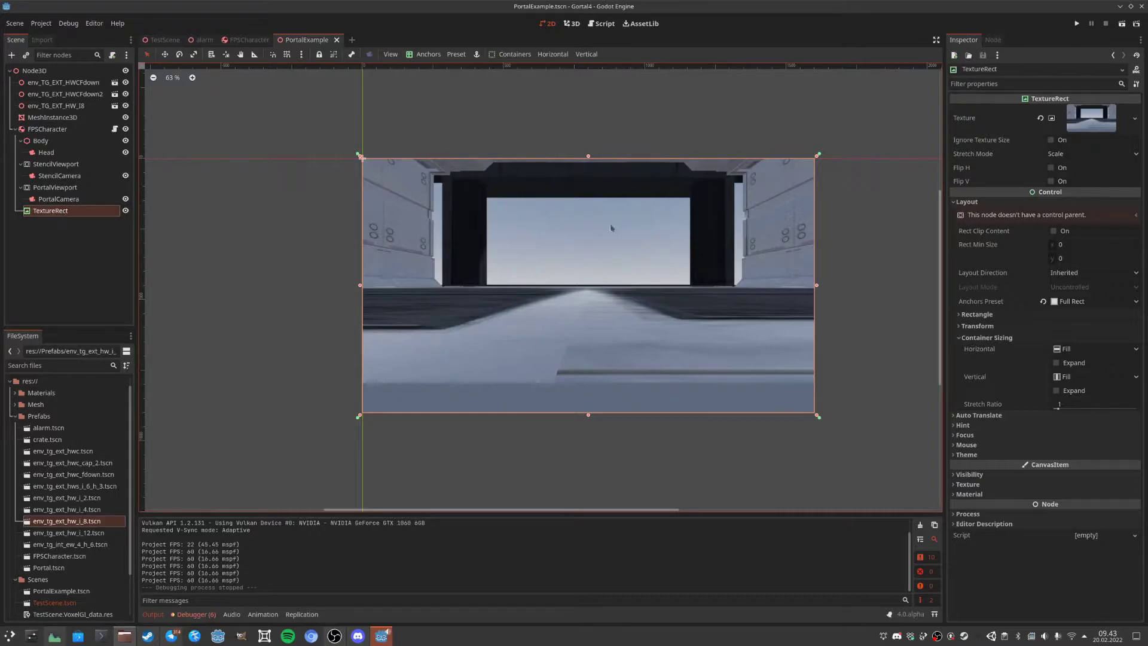
pyautogui.click(68, 209)
pyautogui.click(981, 495)
pyautogui.click(1134, 506)
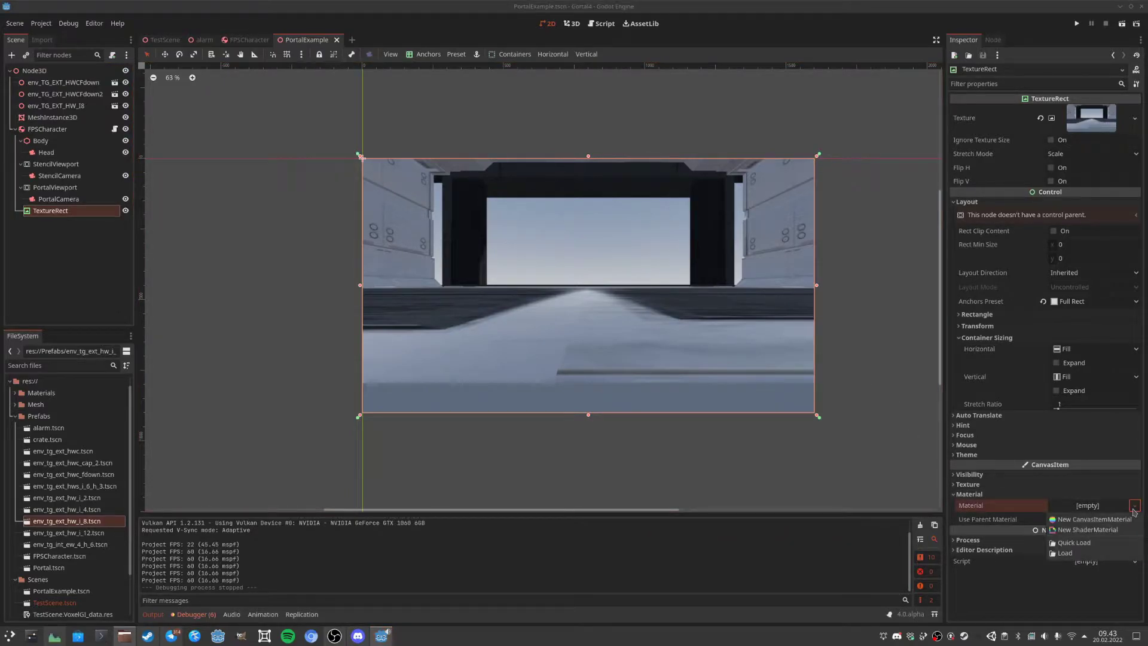
pyautogui.click(1088, 529)
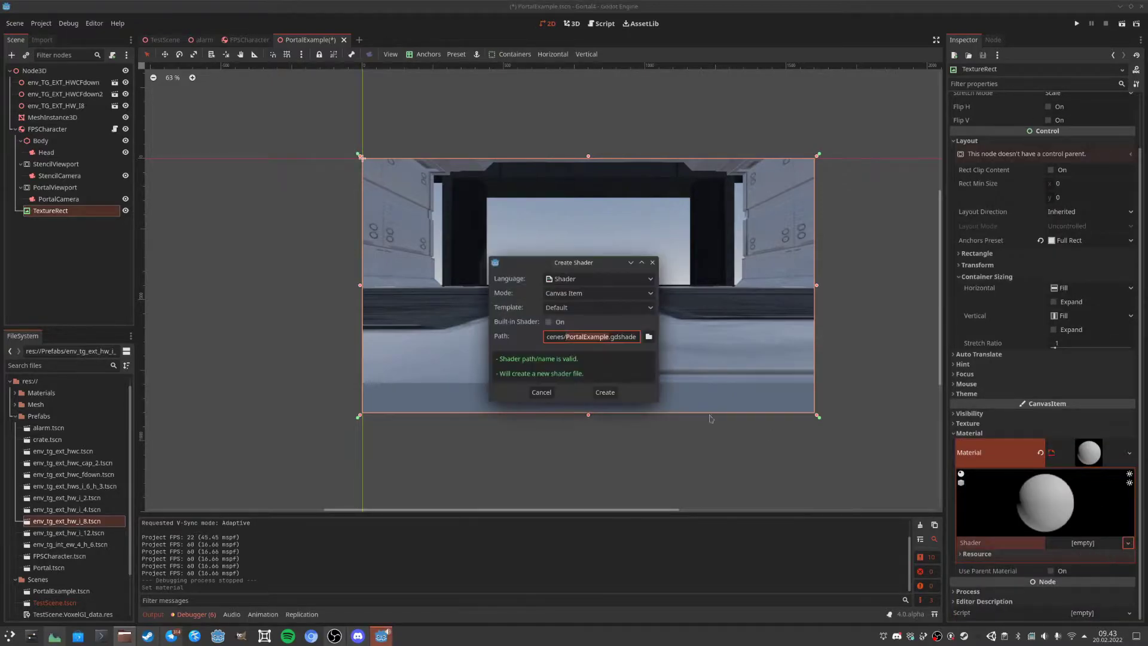
# Create a canvas item shader for the material, saved as PortalStencilExample.gdshader in the res://Shaders folder.
pyautogui.click(649, 337)
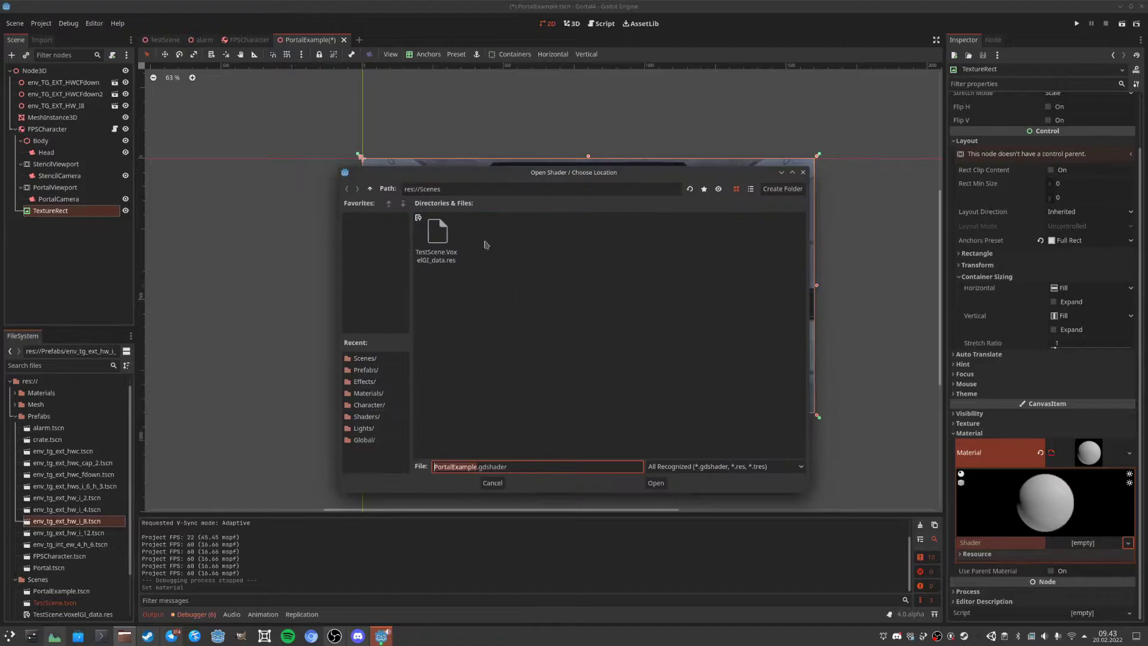
pyautogui.click(371, 190)
pyautogui.click(683, 240)
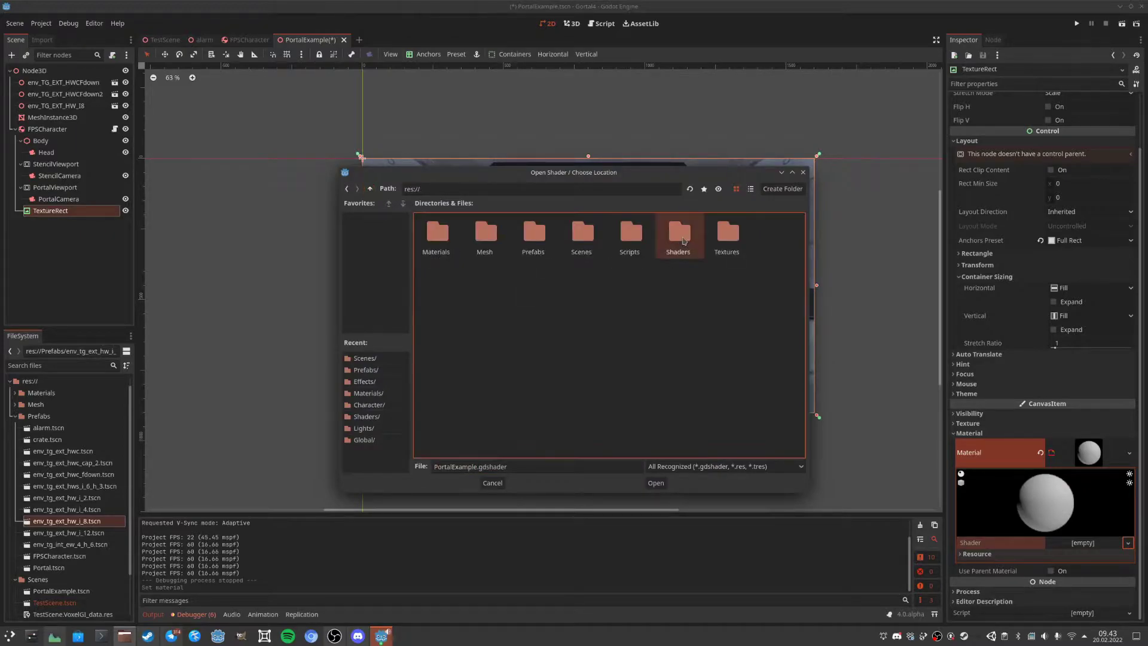
pyautogui.doubleClick(683, 240)
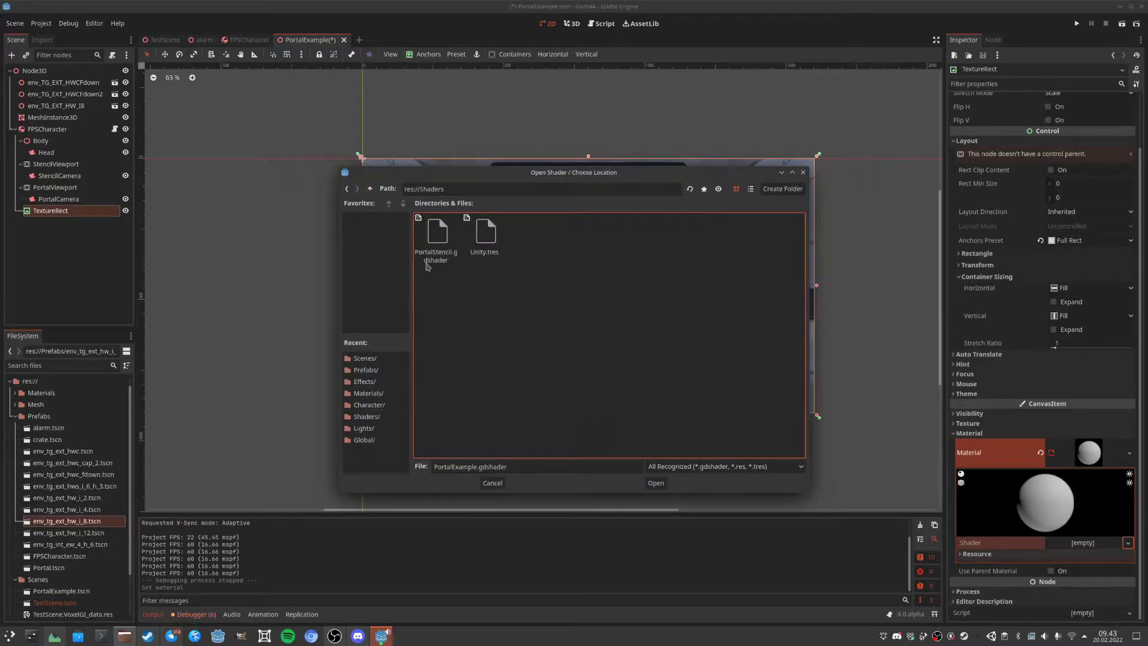
pyautogui.click(454, 466)
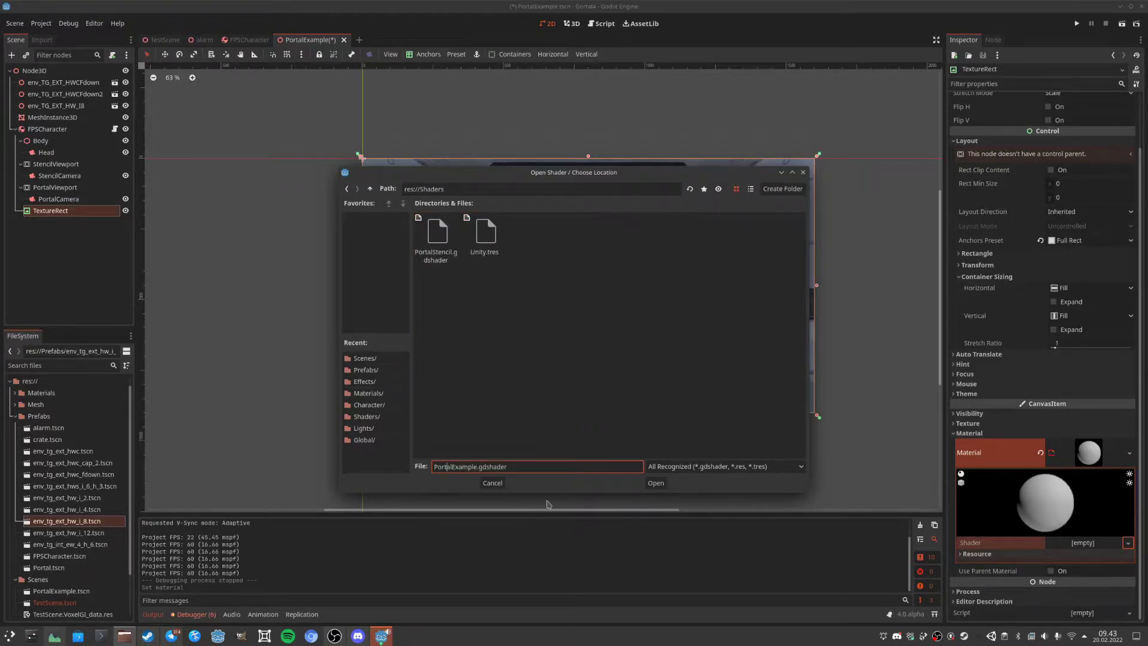
pyautogui.write('Stencil')
pyautogui.press('Return')
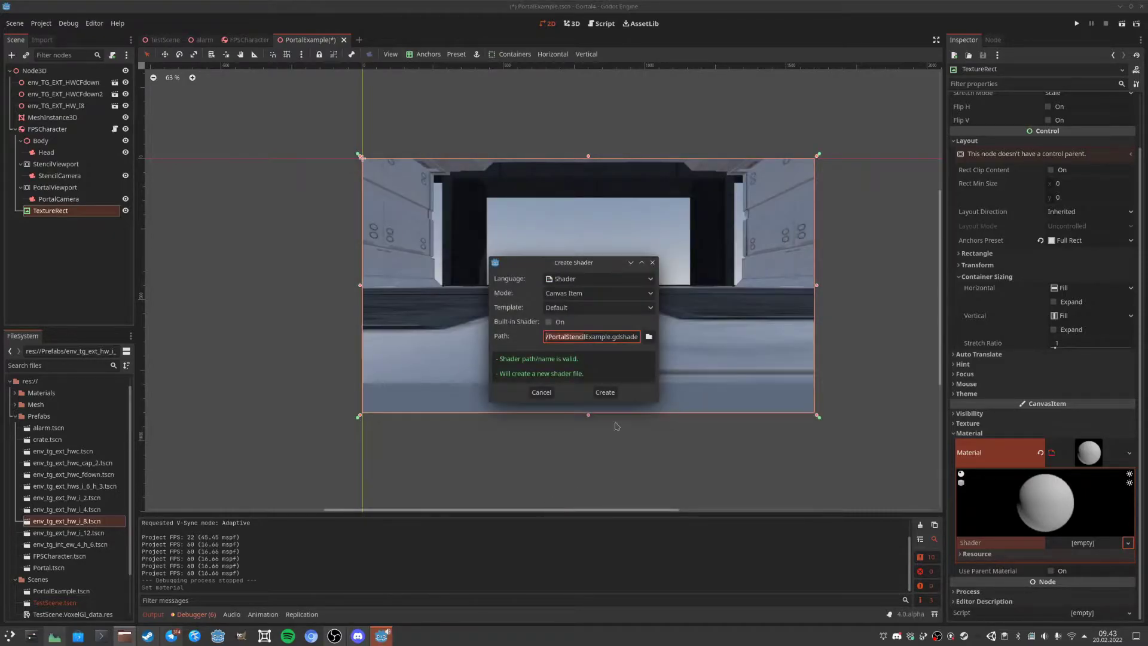
pyautogui.click(609, 392)
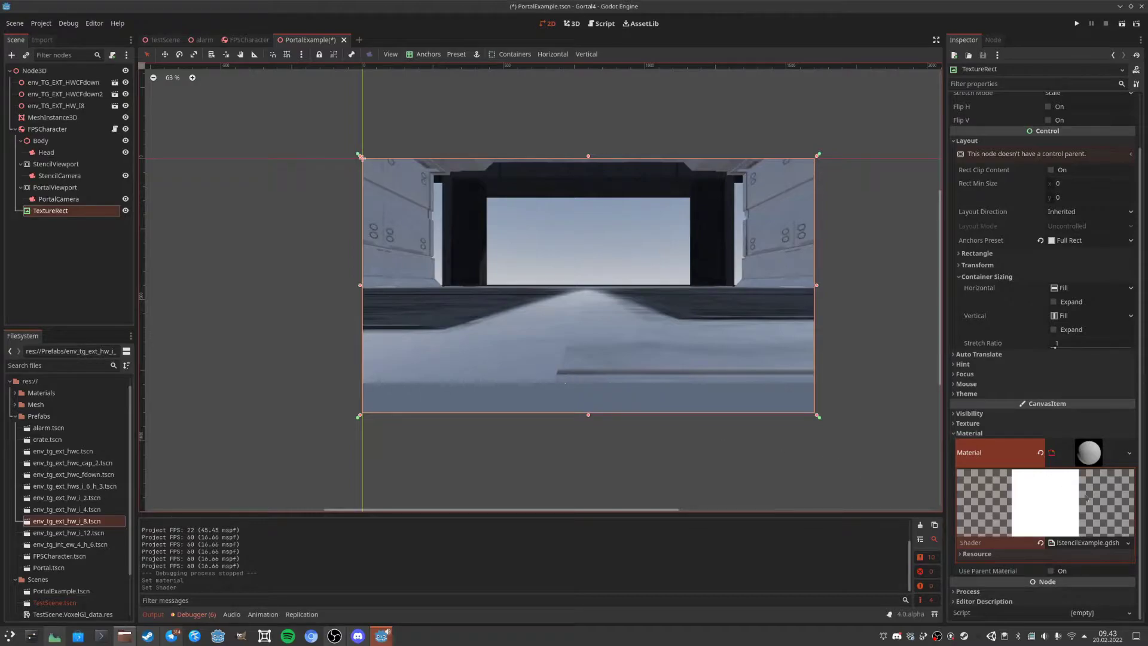
# Open the new shader's code for editing and remove the placeholder comment from its fragment function.
pyautogui.click(1085, 549)
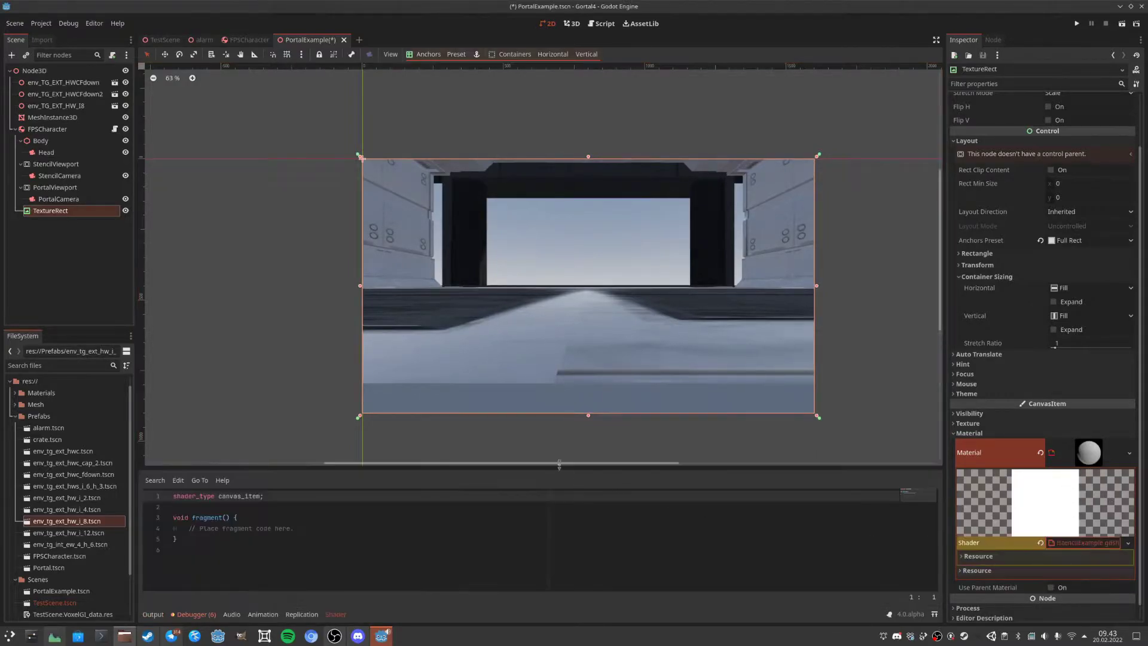
pyautogui.click(323, 441)
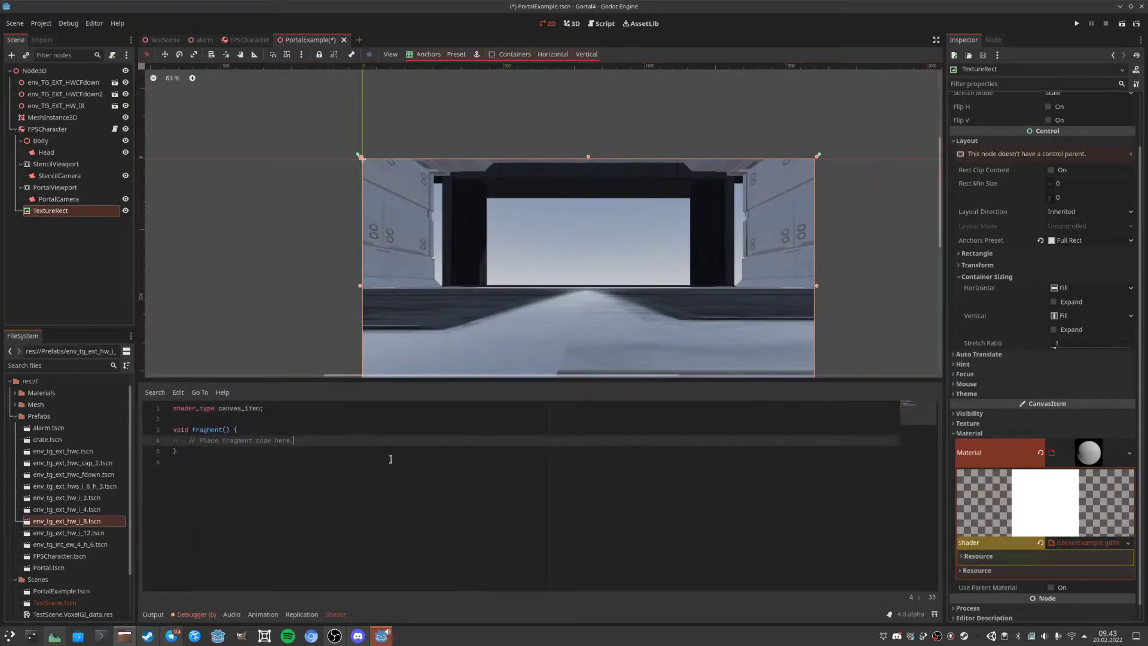
pyautogui.hotkey('shift', 'Home')
pyautogui.press('BackSpace')
pyautogui.moveTo(627, 263); pyautogui.dragTo(601, 207, button='middle')
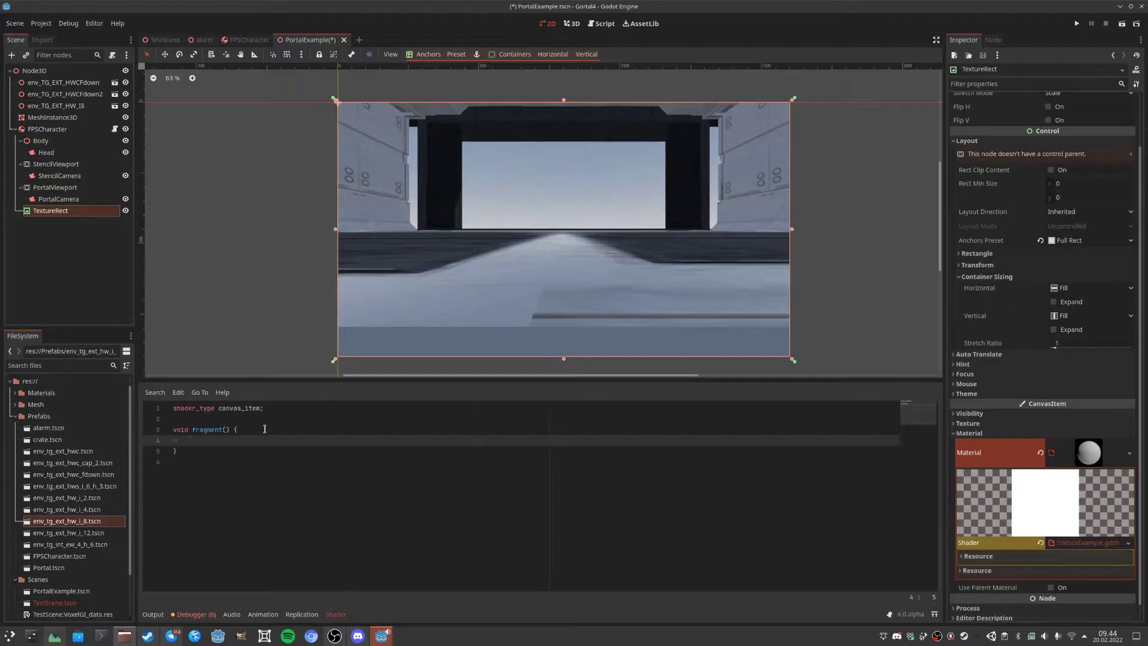
# Declare centred coordinates in the fragment function with "vec2 uv = UV - 0.5;".
pyautogui.press('BackSpace')
pyautogui.write('vec2 uv = u')
pyautogui.press('Return')
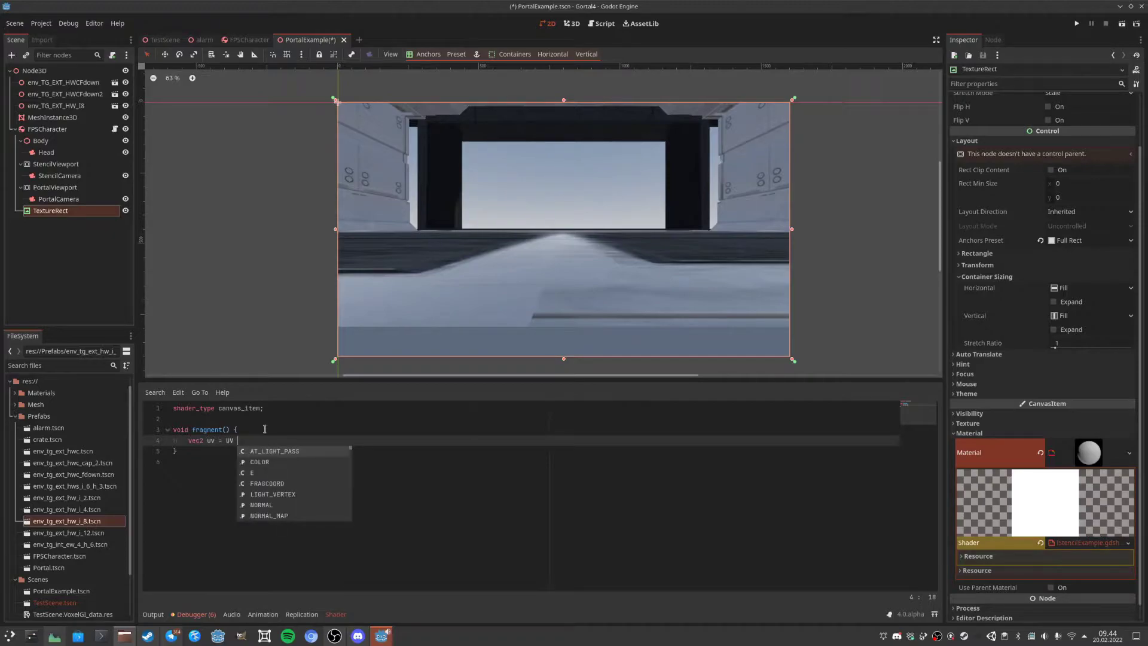
pyautogui.write('-0.5')
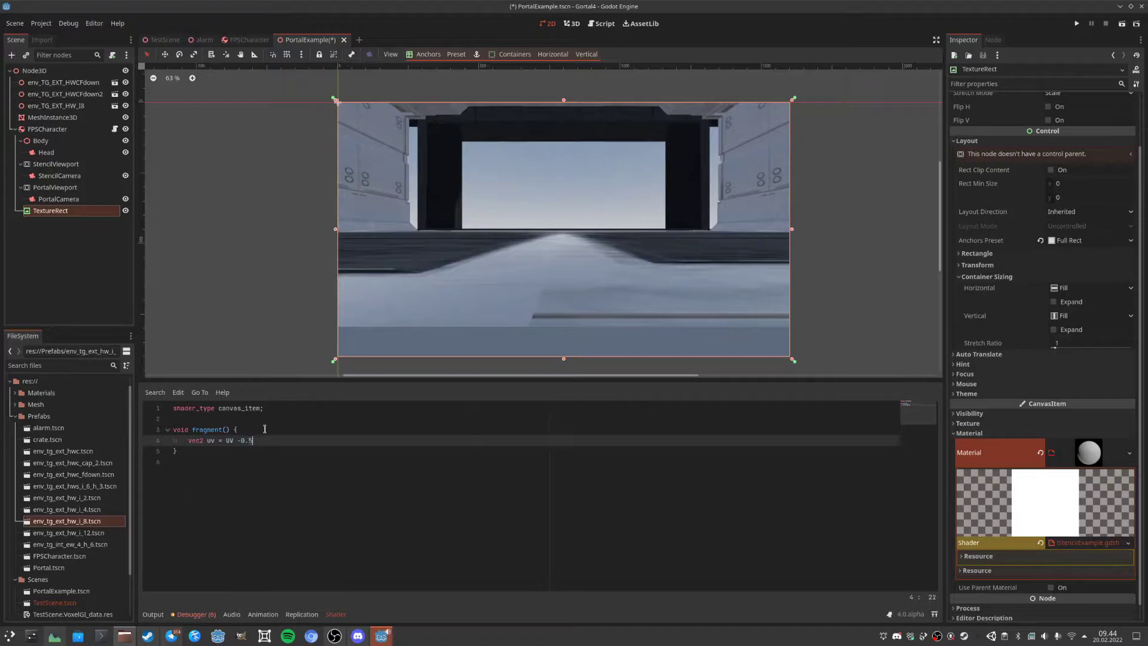
pyautogui.press('End')
pyautogui.write(';')
pyautogui.press('Return')
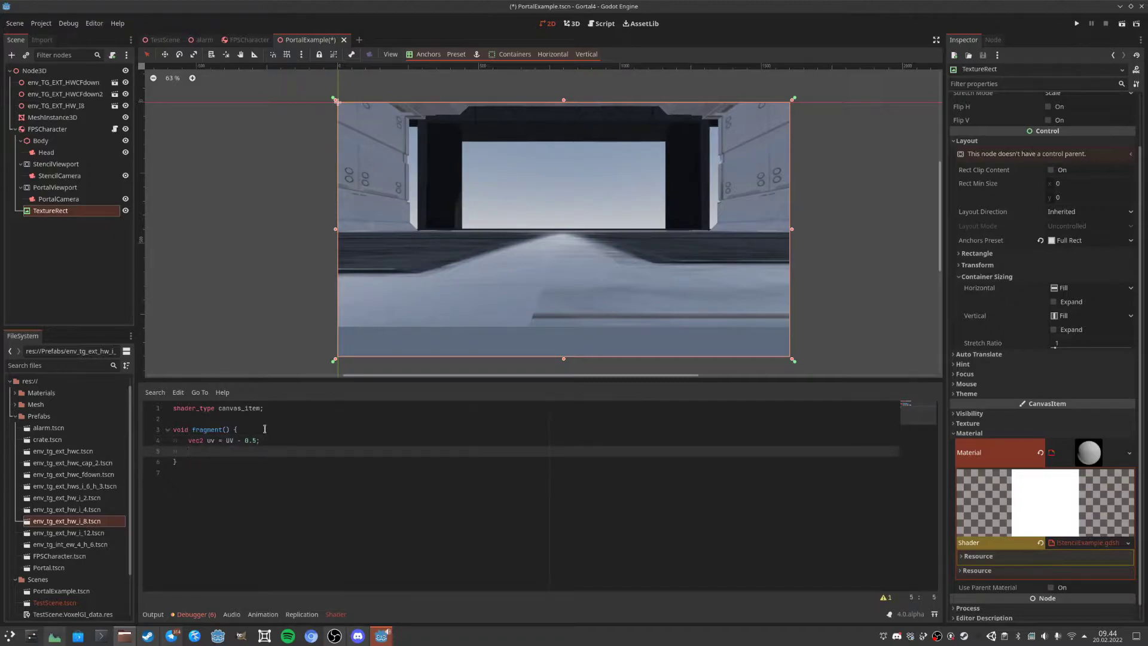
# Declare a dist variable in the fragment function with "vec2 dist = sqrt(uv.x*uv.x+uv.y*uv.y);".
pyautogui.write('vec')
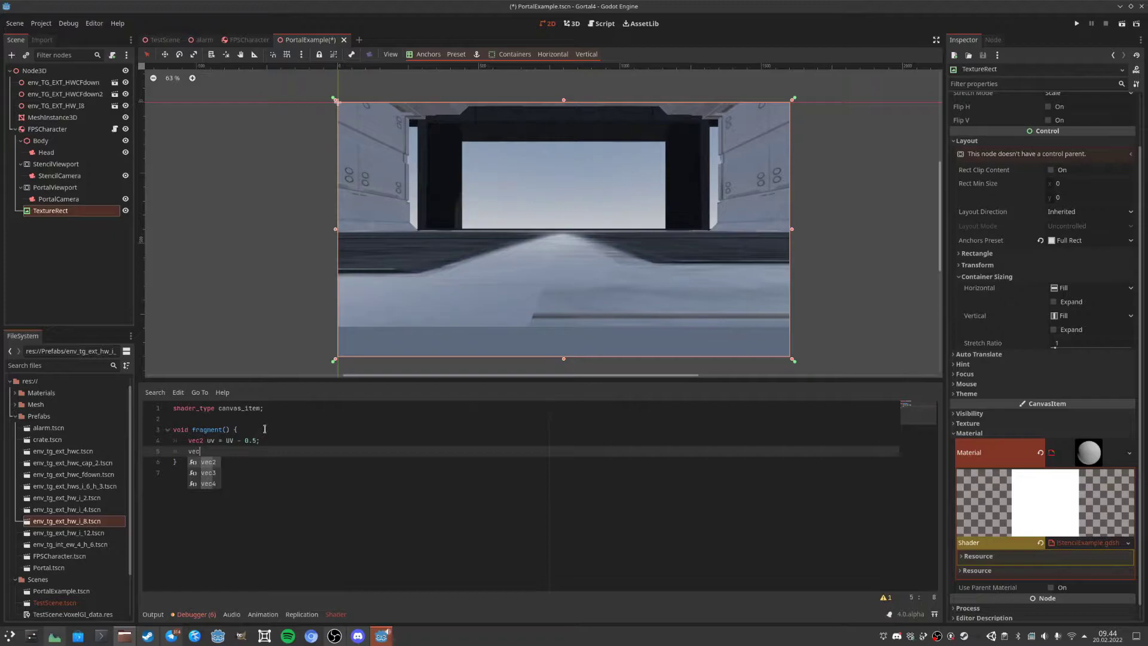
pyautogui.write('2 dist')
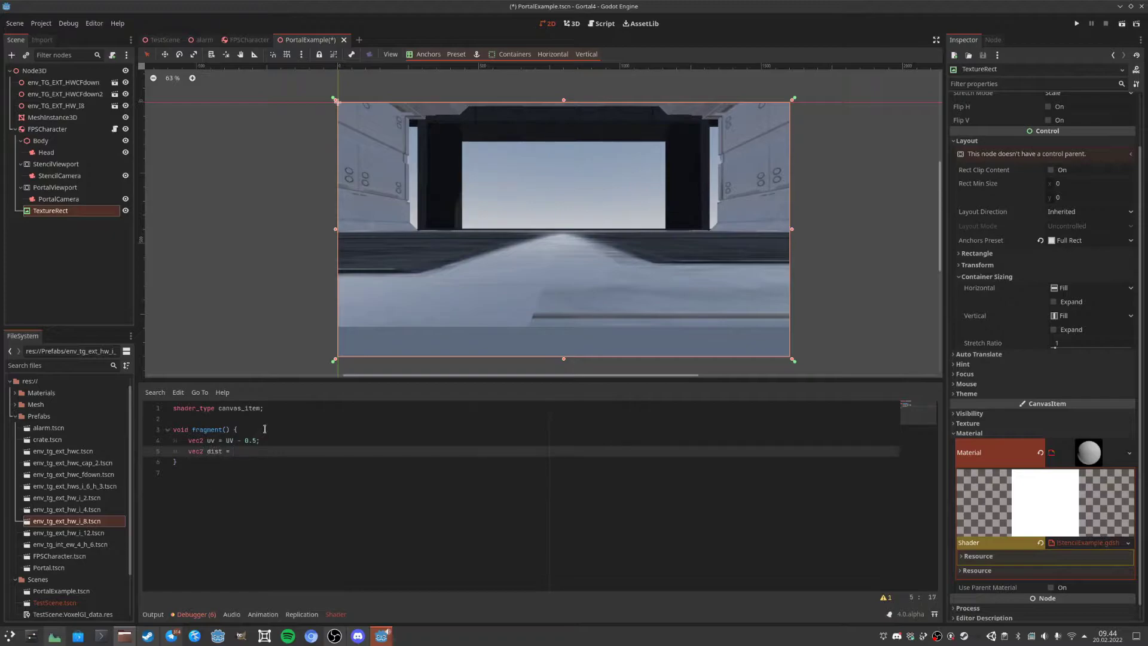
pyautogui.write(' = sqrt(')
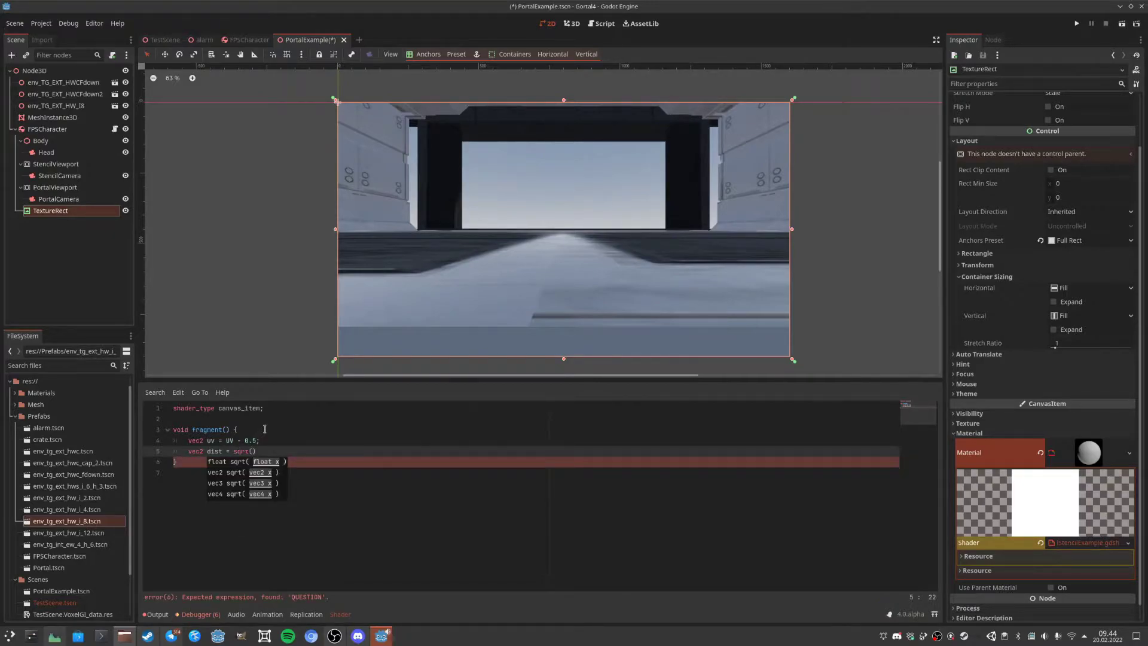
pyautogui.write('uv')
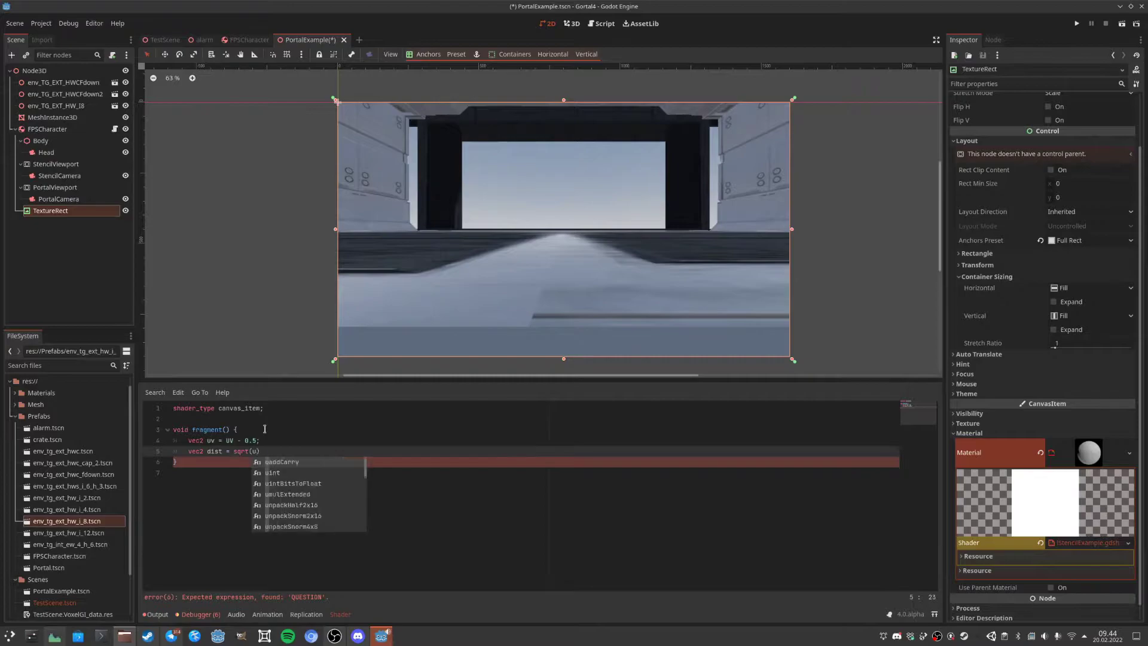
pyautogui.write('.x')
pyautogui.hotkey('shift', 'Left')
pyautogui.hotkey('shift', 'Left')
pyautogui.hotkey('shift', 'Left')
pyautogui.hotkey('shift', 'Left')
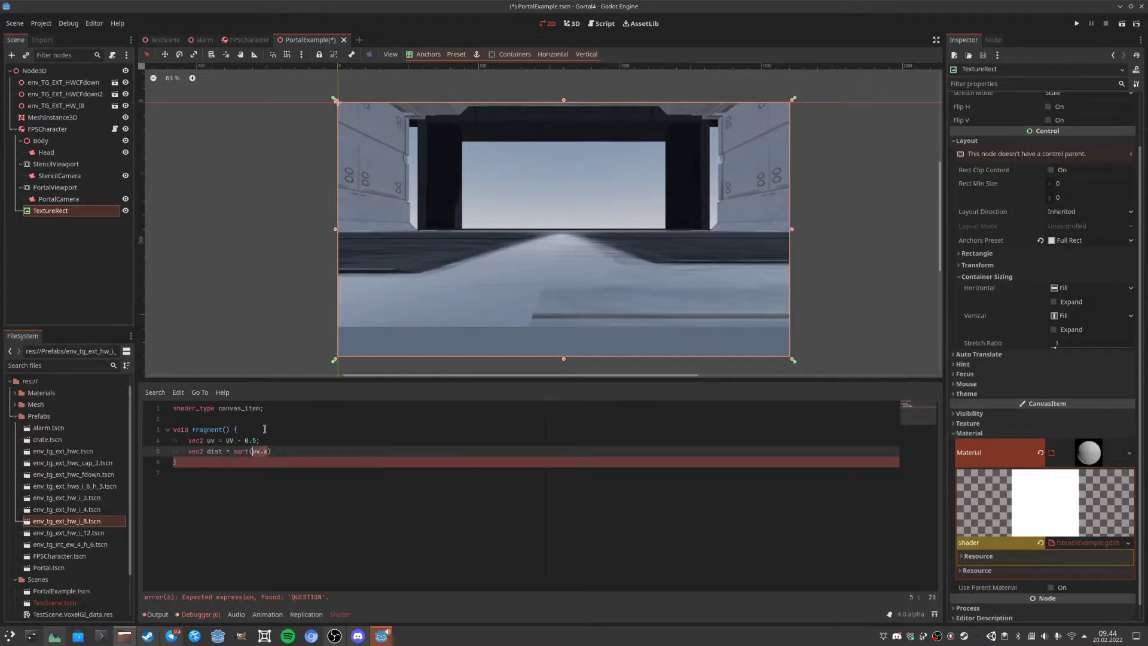
pyautogui.press('Right')
pyautogui.write('*uv.x;')
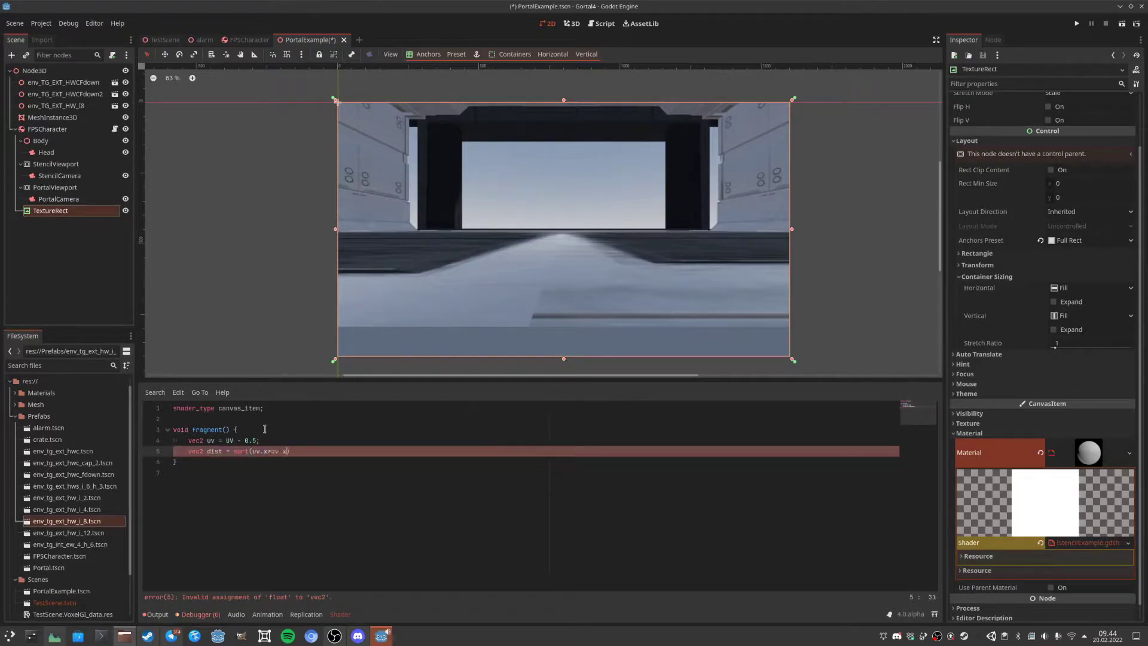
pyautogui.write('uv.y*uv.y);')
pyautogui.press('Return')
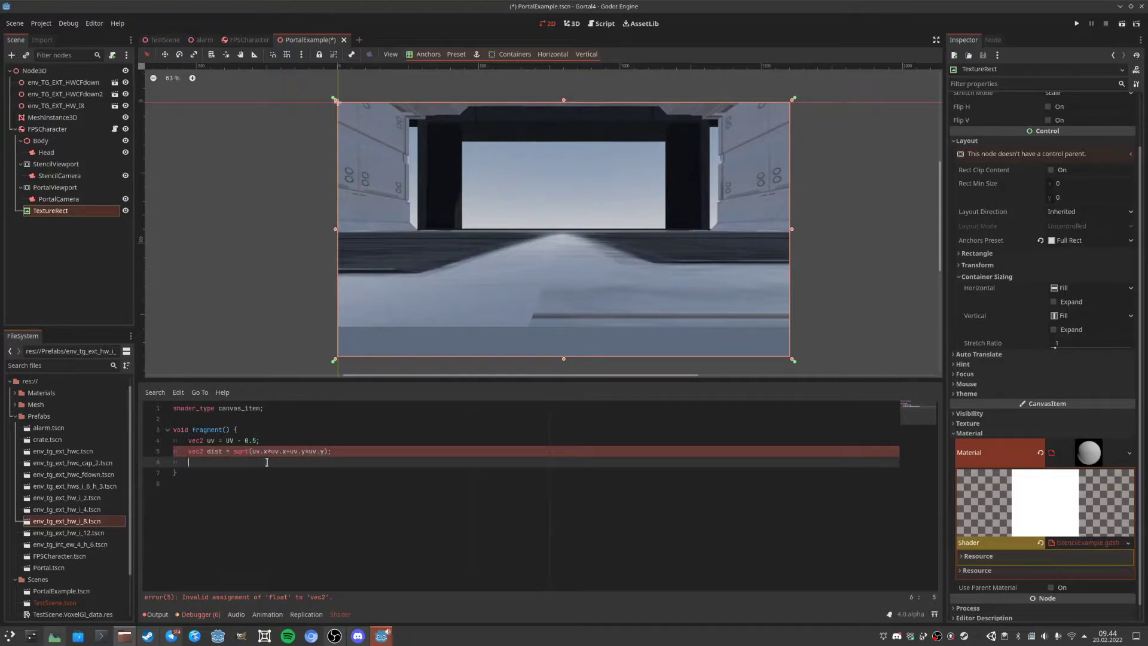
# Change the dist variable's type to float and assign it to the alpha channel with "COLOR.a = dist;".
pyautogui.doubleClick(195, 450)
pyautogui.write('float')
pyautogui.press('Down')
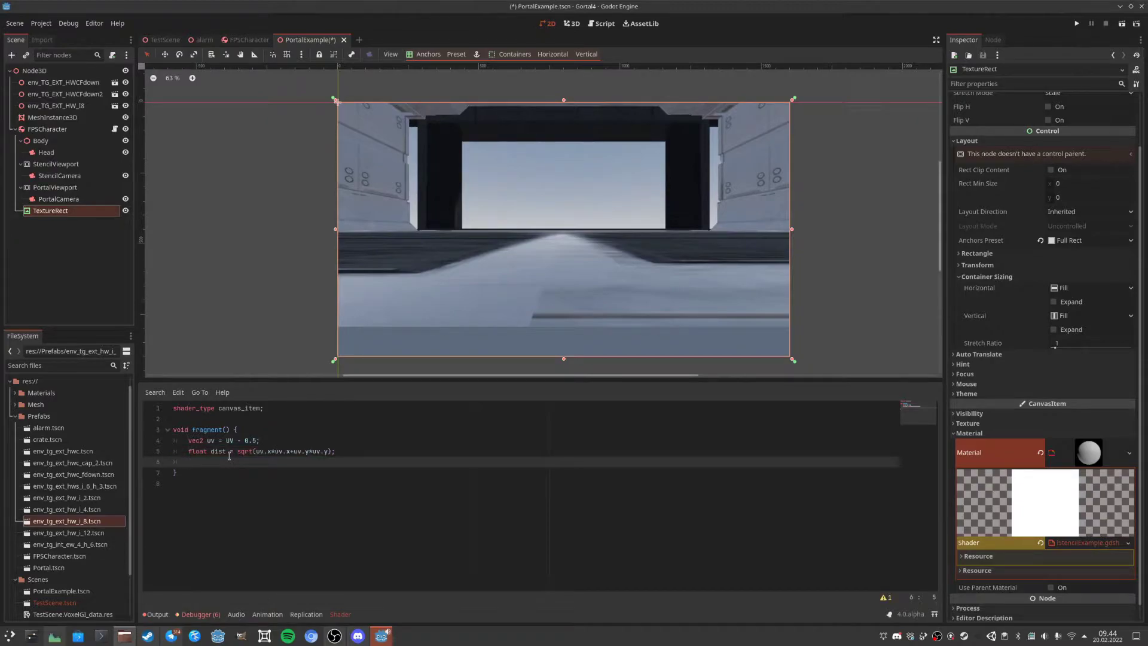
pyautogui.write('COLOR.a = dist;')
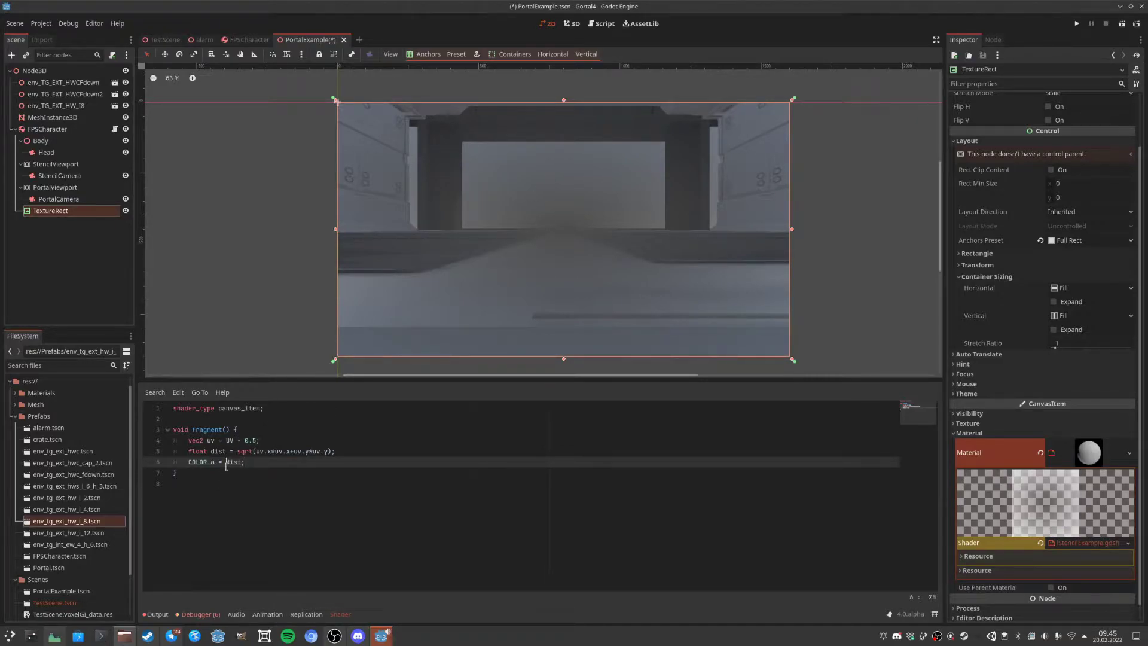
# Wrap the alpha value in a smoothstep so the line reads "COLOR.a = smoothstep(0.4, 0.5, dist);".
pyautogui.write('smoothstep(')
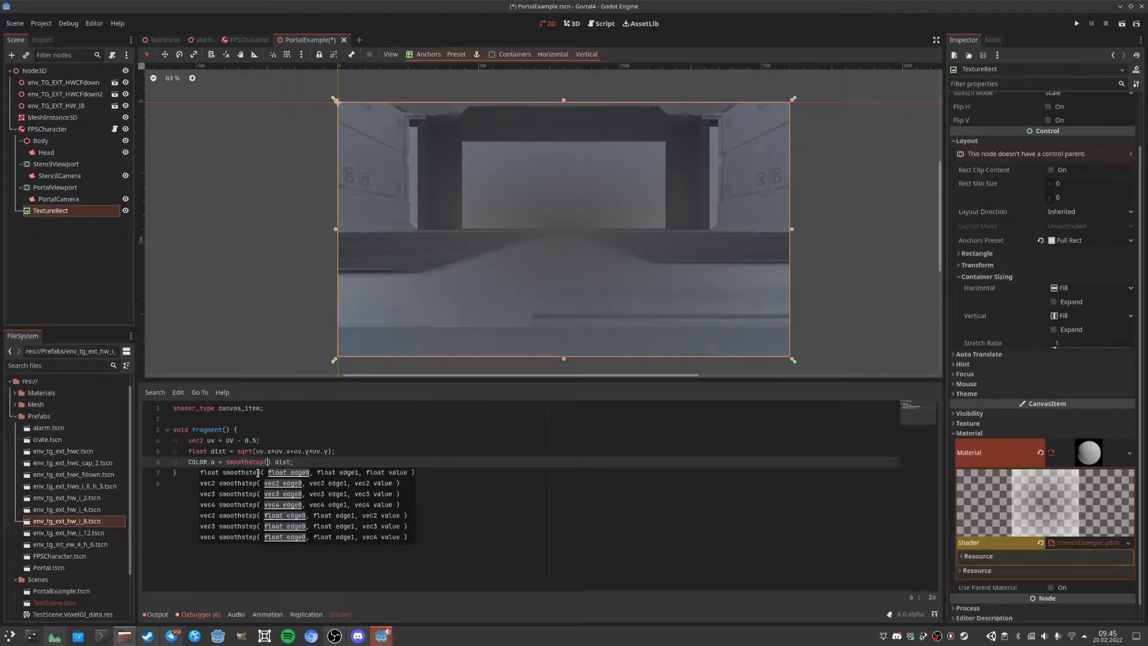
pyautogui.write('0.')
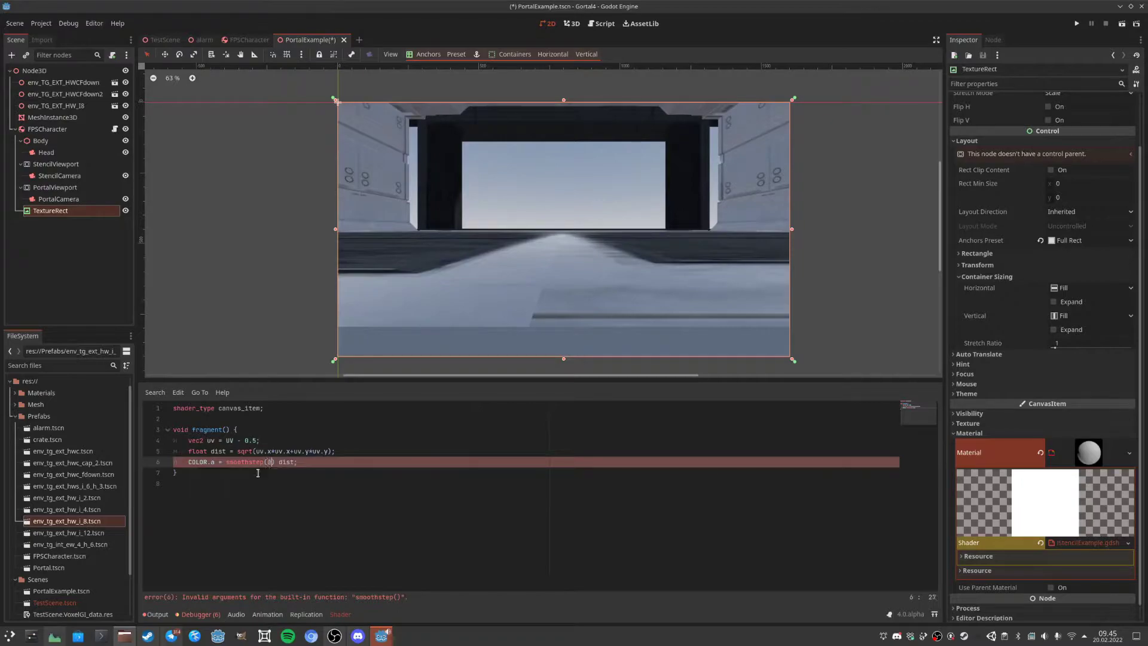
pyautogui.write('4, 0.5,')
pyautogui.hotkey('ctrl', 'shift', 'Right')
pyautogui.hotkey('ctrl', 'x')
pyautogui.write('dist)')
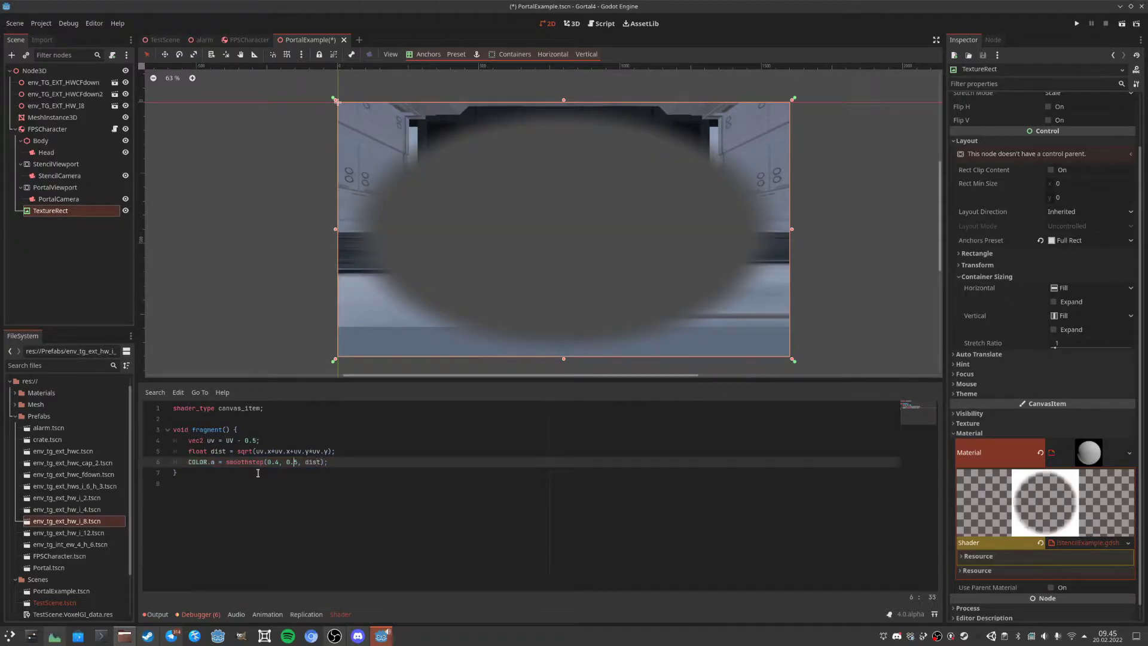
# Insert "uv.x *= 2.0;" after the uv declaration to scale the horizontal coordinate.
pyautogui.press('Up')
pyautogui.press('Up')
pyautogui.press('Return')
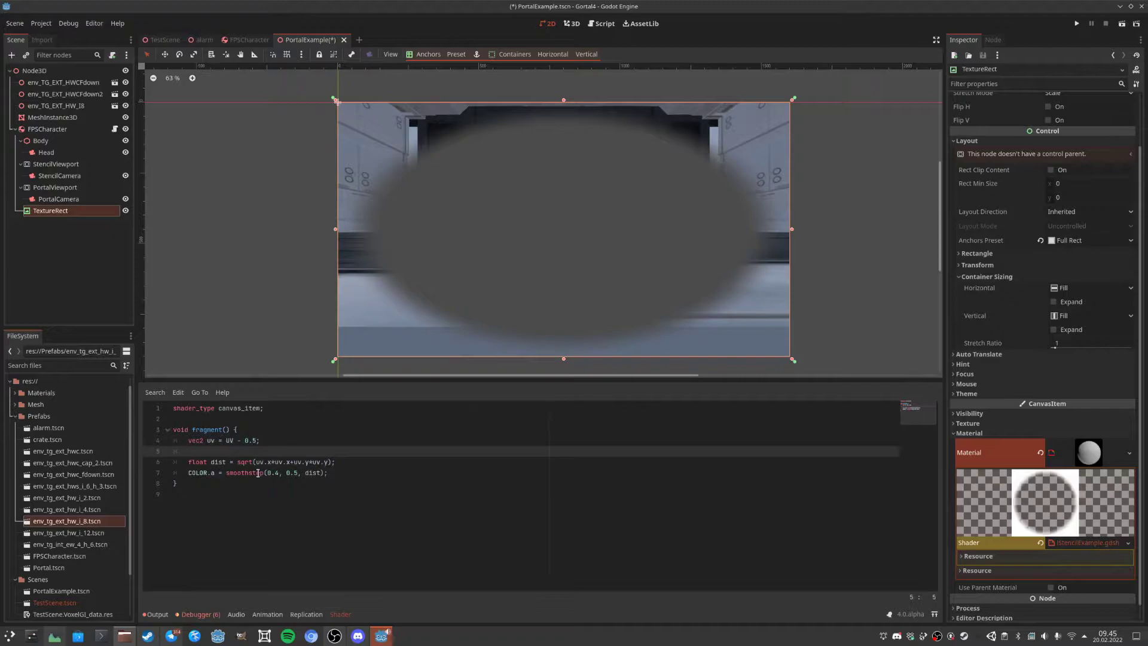
pyautogui.write('uv')
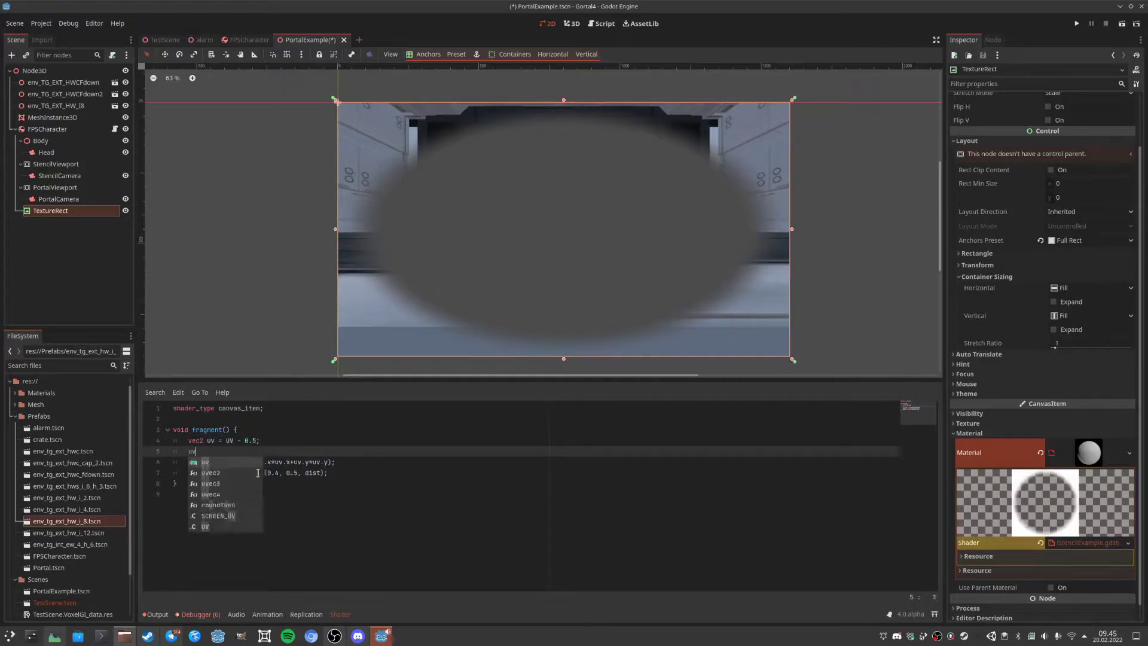
pyautogui.write('.')
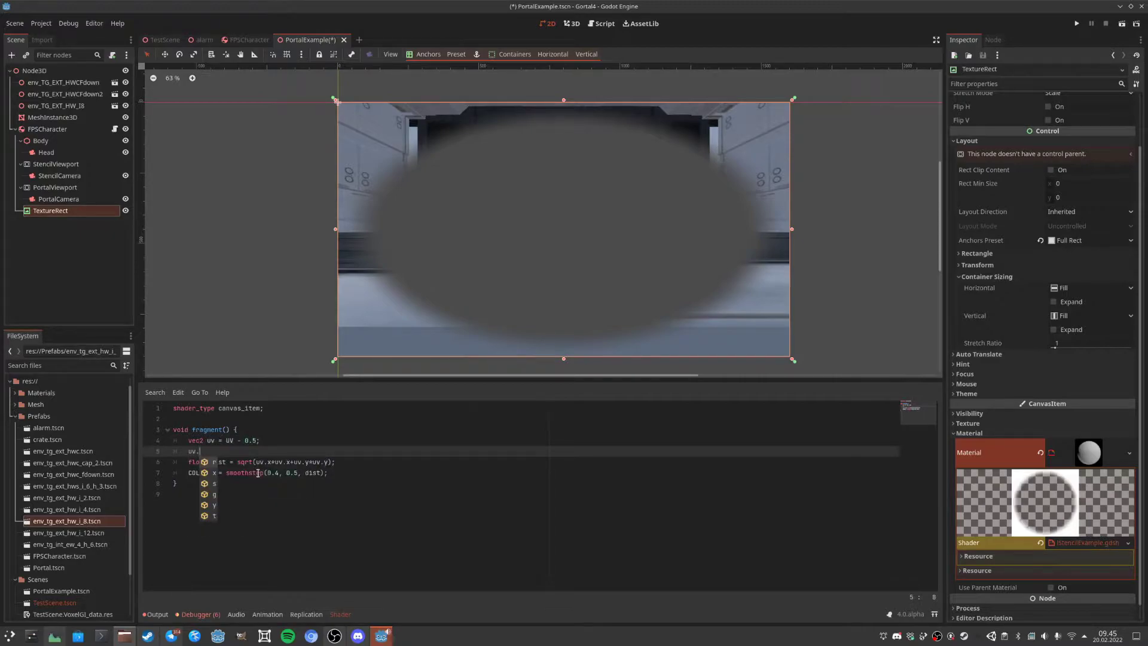
pyautogui.write('x *')
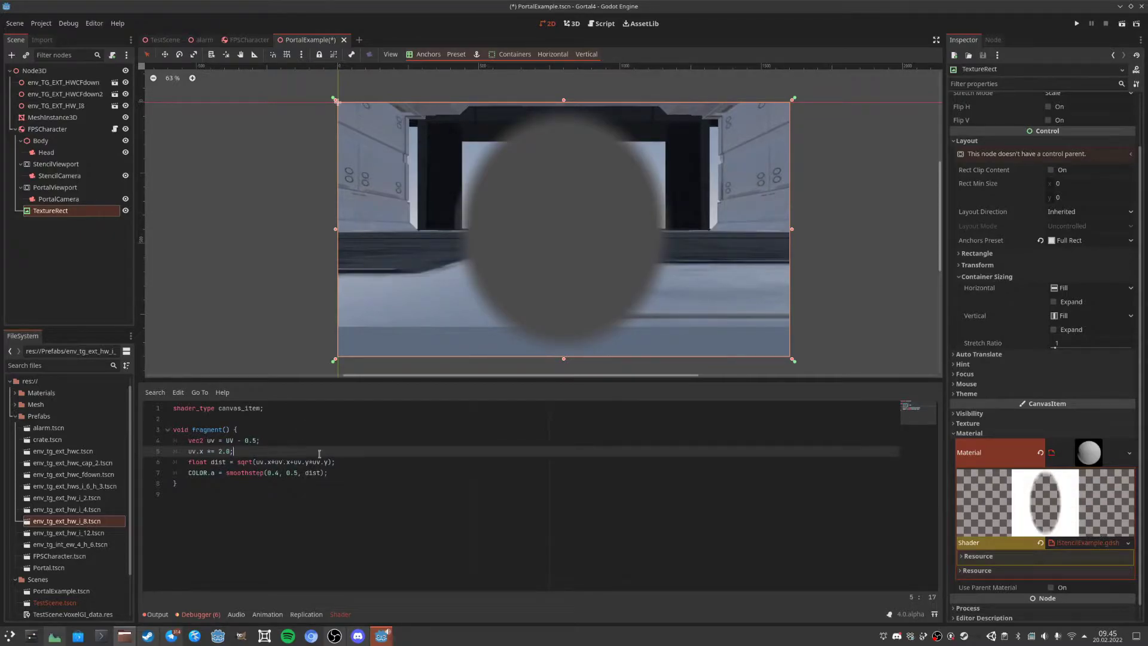
# Invert the alpha mask by changing the smoothstep call to "smoothstep(0.5, 0.4, dist)".
pyautogui.click(278, 473)
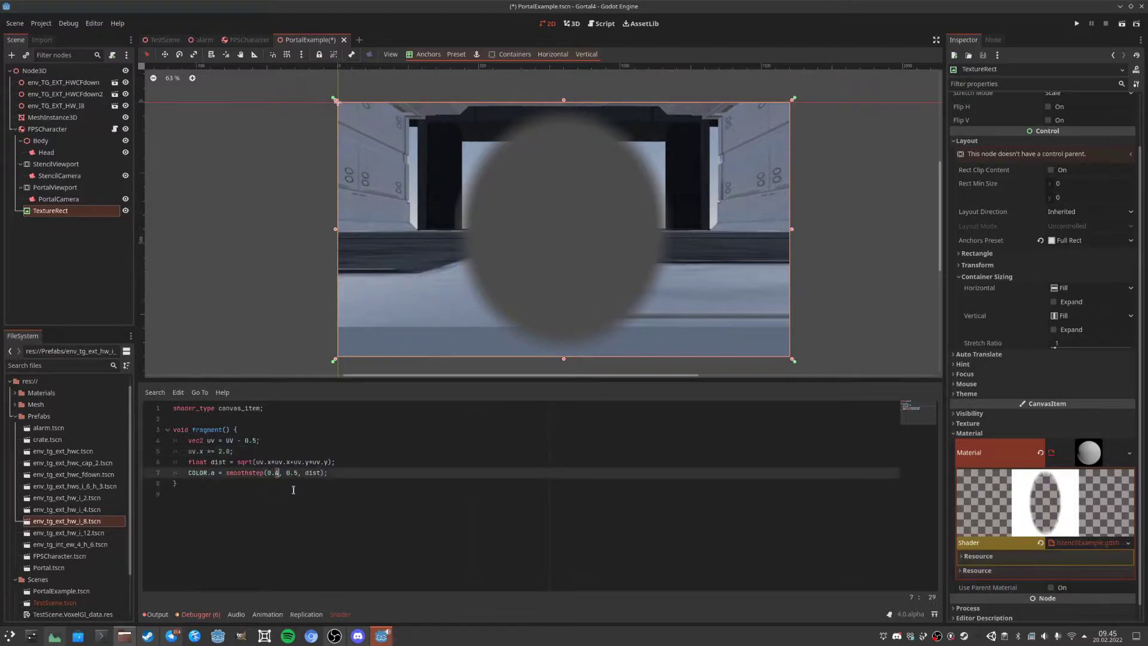
pyautogui.press('BackSpace')
pyautogui.write('5')
# Run the current scene to check the circular mask in game and close the game window.
pyautogui.click(1122, 24)
pyautogui.press('F6')
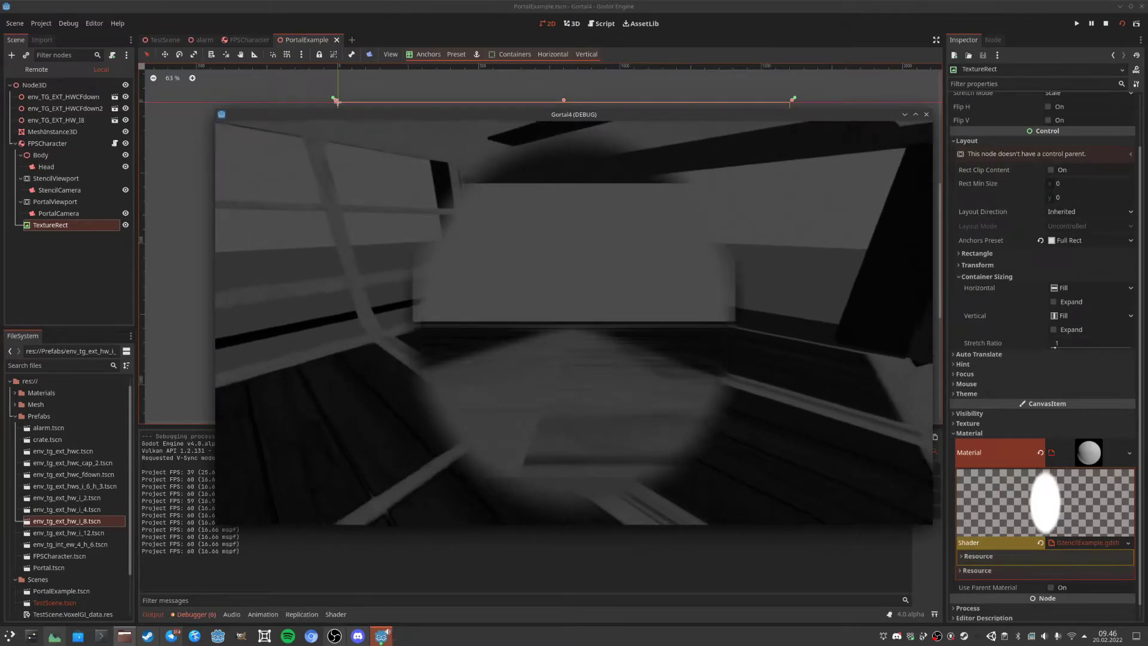
pyautogui.press('Escape')
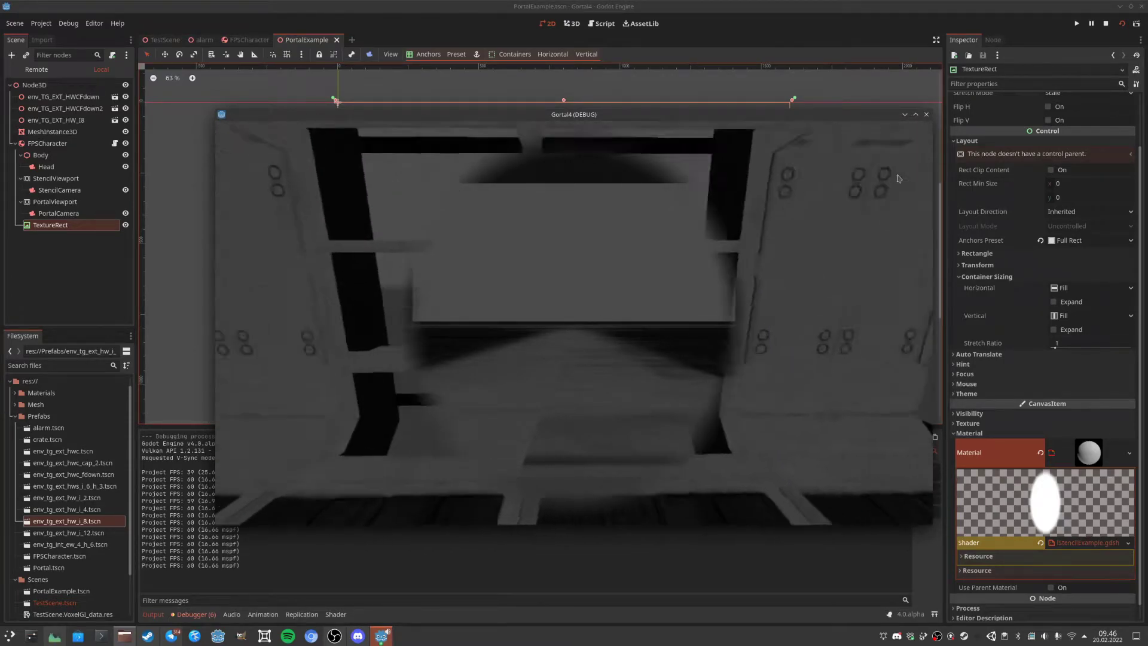
pyautogui.click(926, 114)
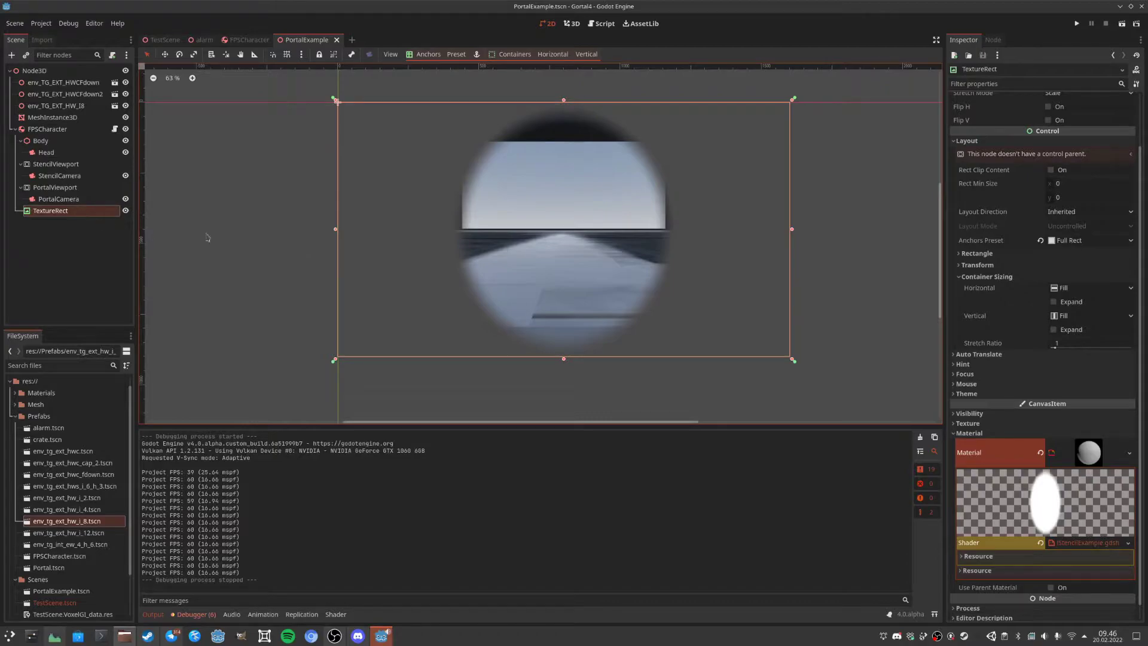
# Add a DirectionalLight3D under the root Node3D and raise it above the container model.
pyautogui.scroll(-1, 493, 272)
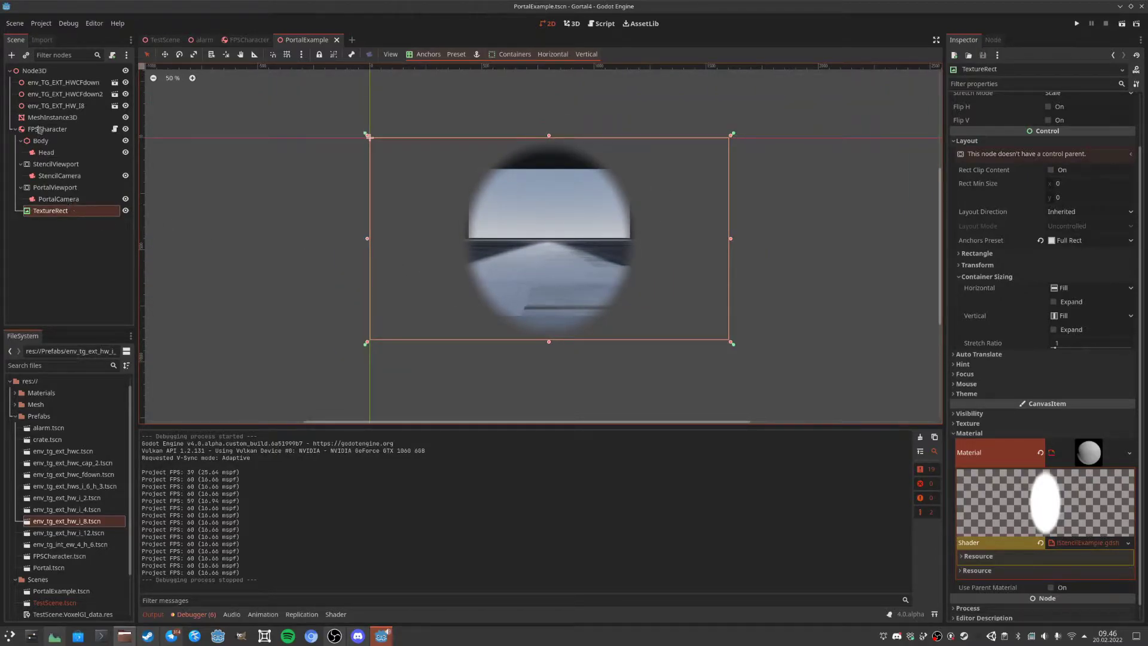
pyautogui.rightClick(45, 74)
pyautogui.click(60, 81)
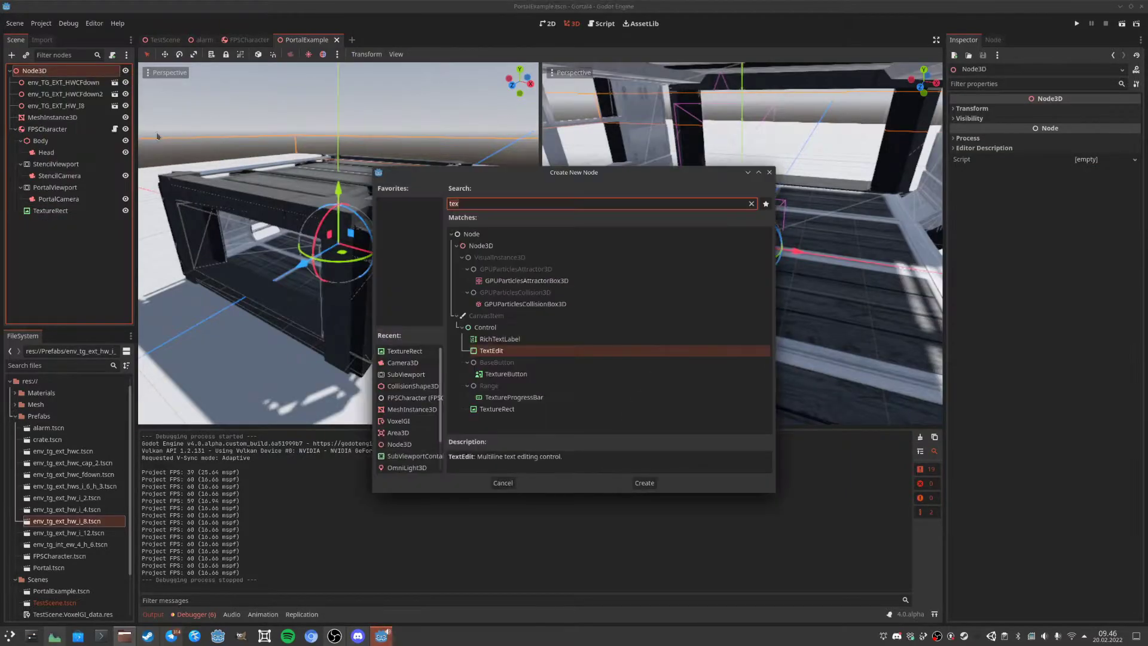
pyautogui.write('light')
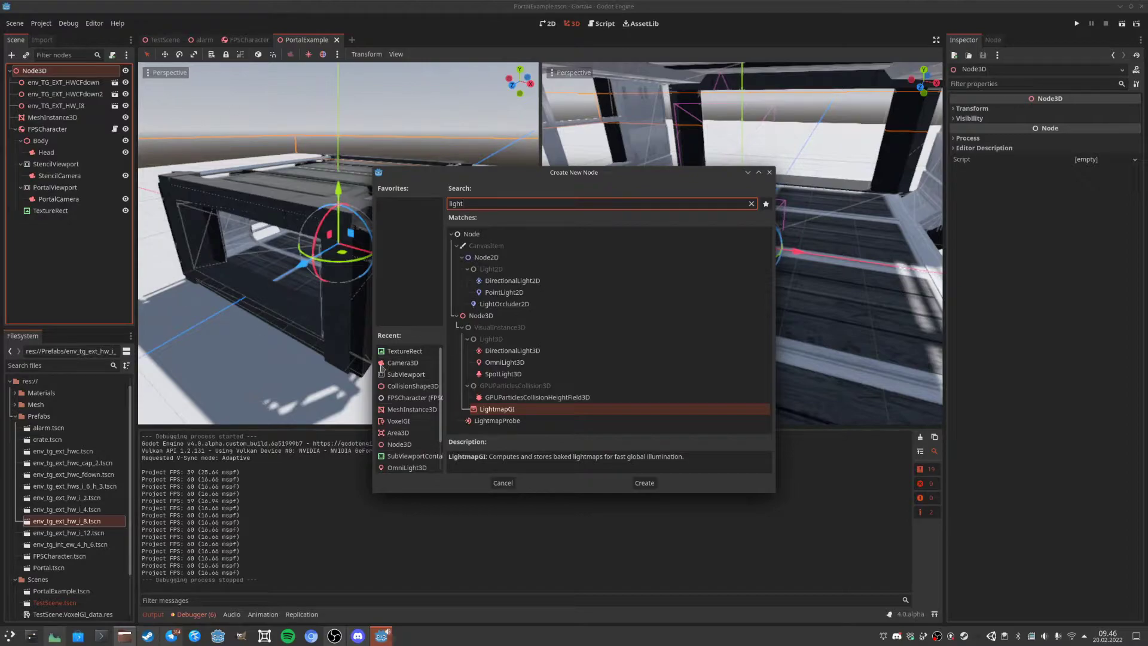
pyautogui.press('Escape')
pyautogui.scroll(-7, 478, 317)
pyautogui.moveTo(339, 188); pyautogui.dragTo(368, 88)
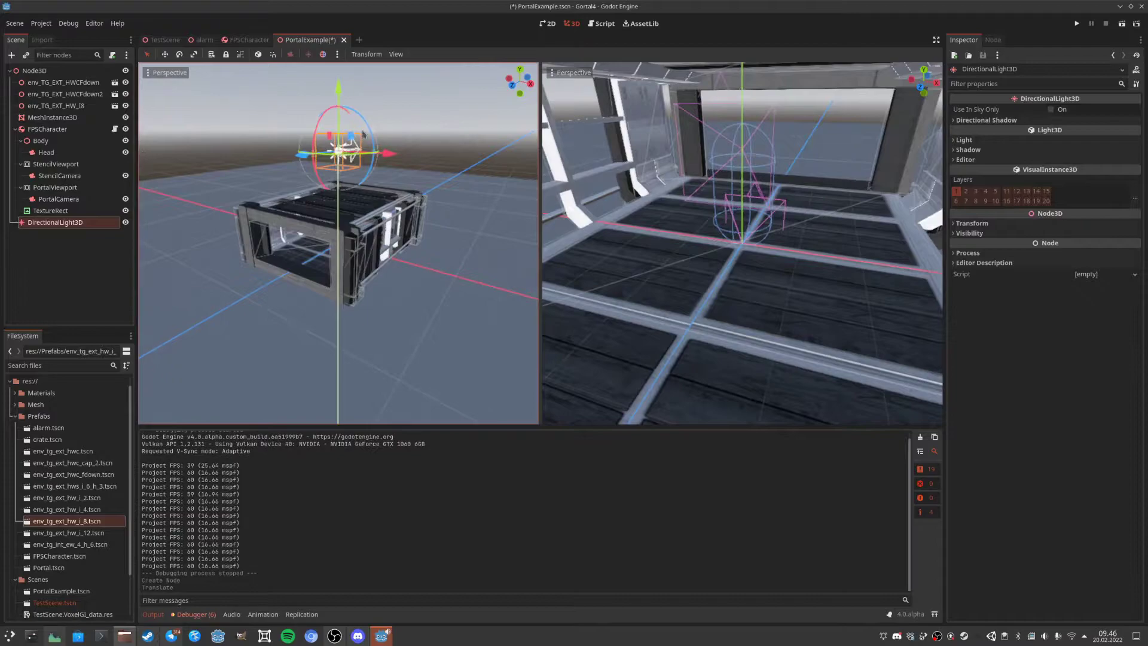
# Adjust the directional light's rotation over the container and enable its shadow.
pyautogui.moveTo(366, 135); pyautogui.dragTo(346, 156)
pyautogui.hotkey('ctrl', 'z')
pyautogui.click(968, 150)
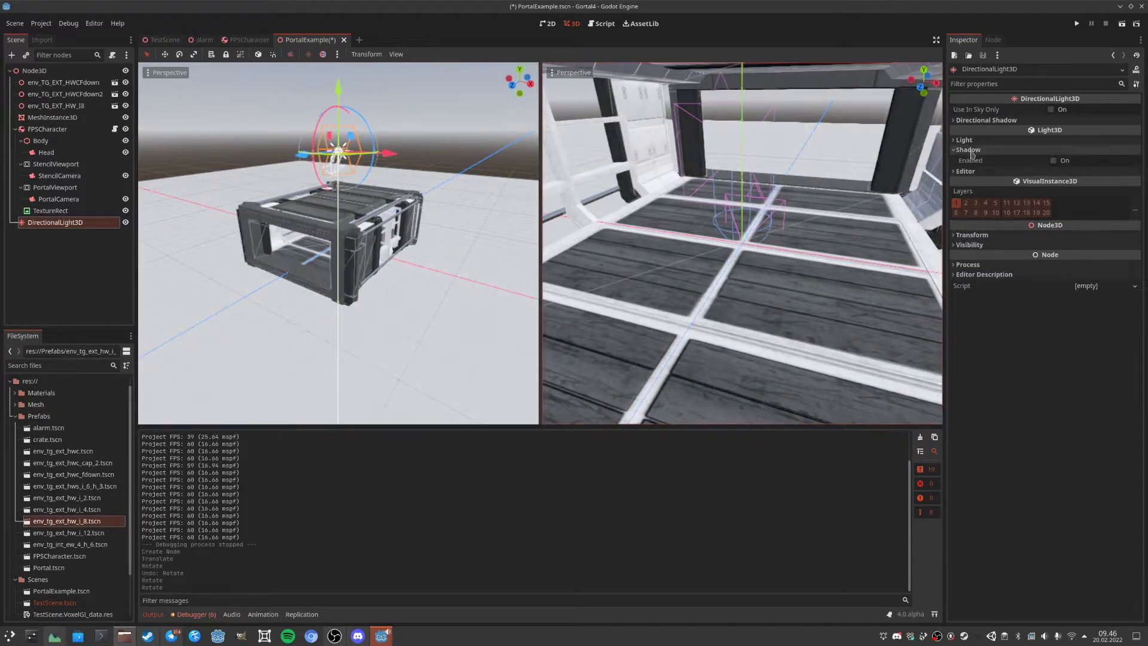
pyautogui.click(1054, 160)
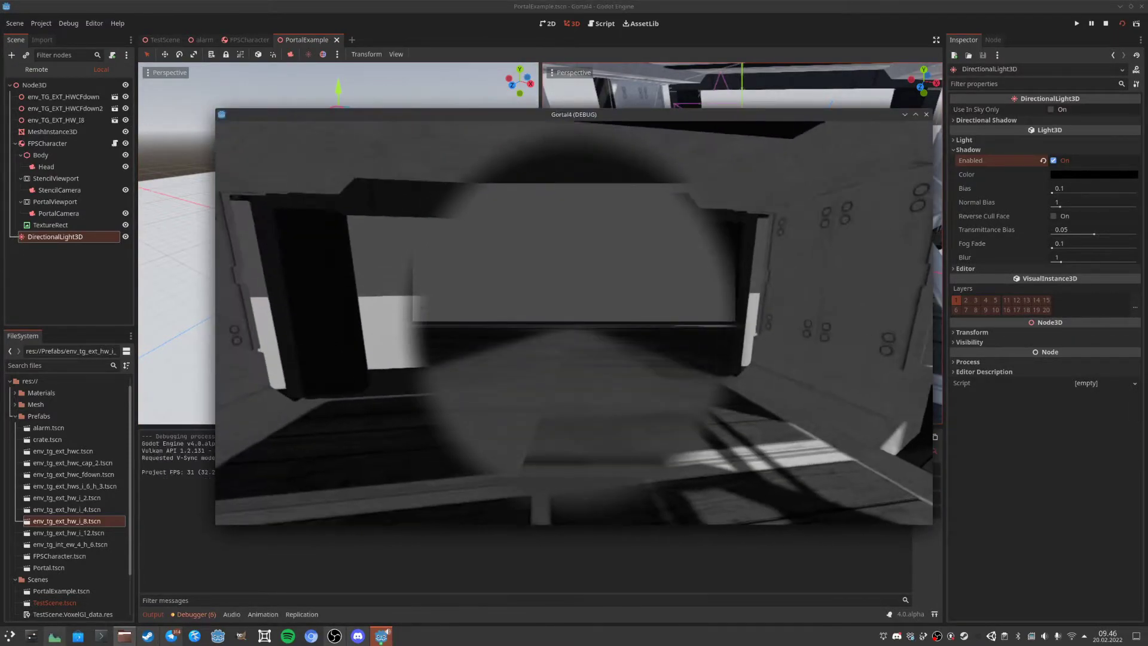
# Walk through the running scene to check the lighting and the portal mask, and close the game window.
pyautogui.press('w')
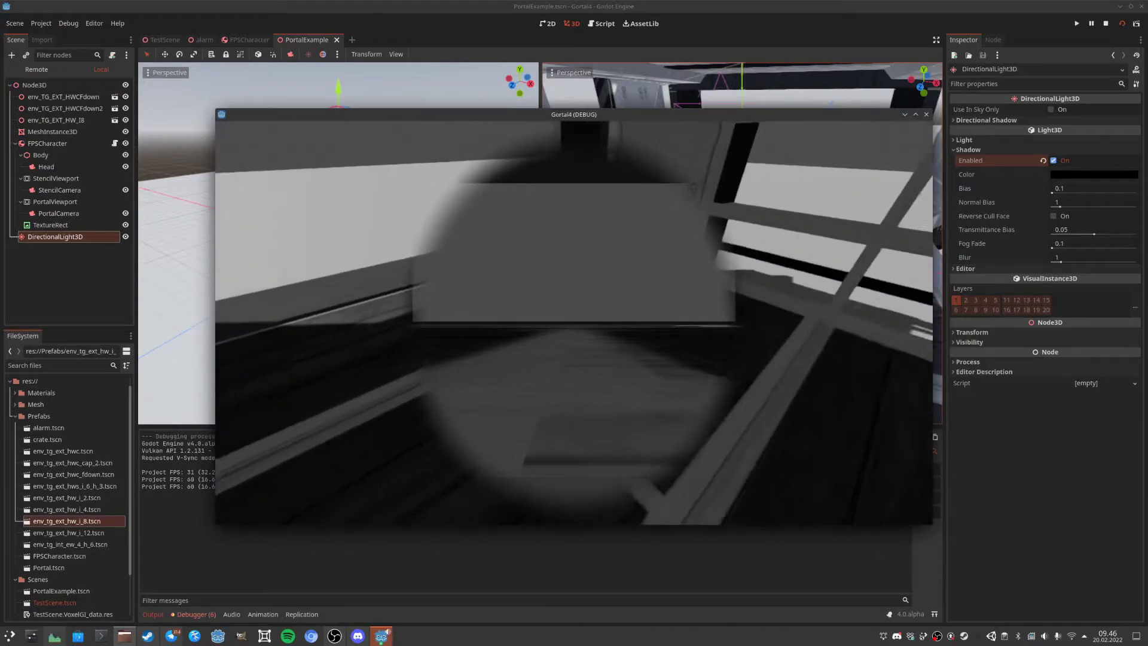
pyautogui.press('w')
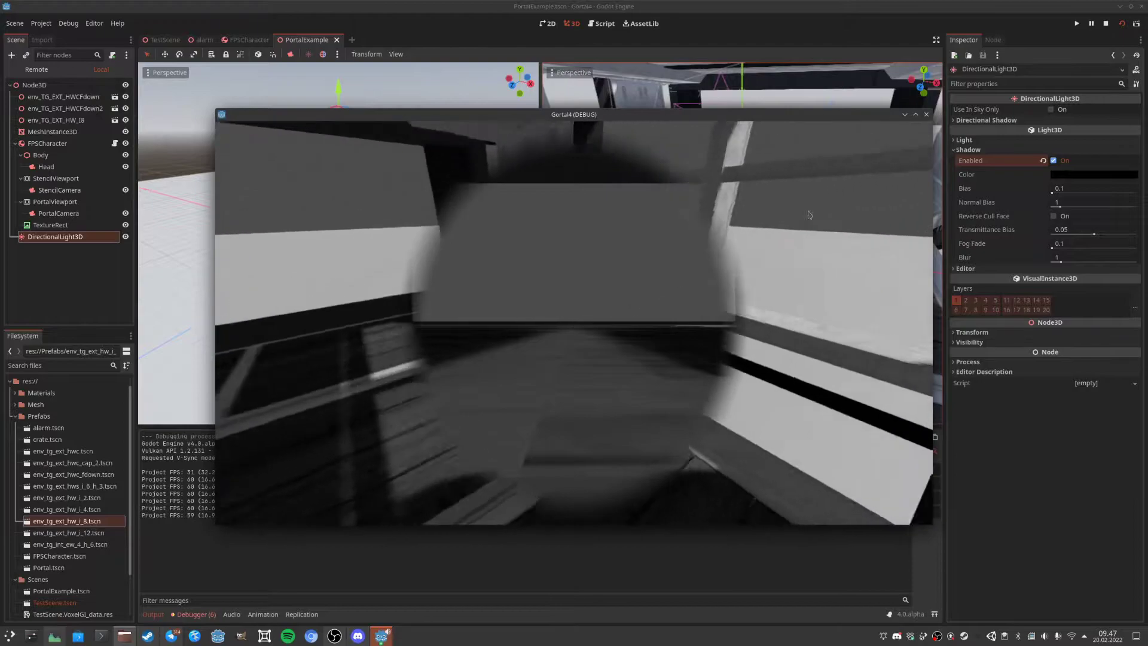
pyautogui.click(926, 115)
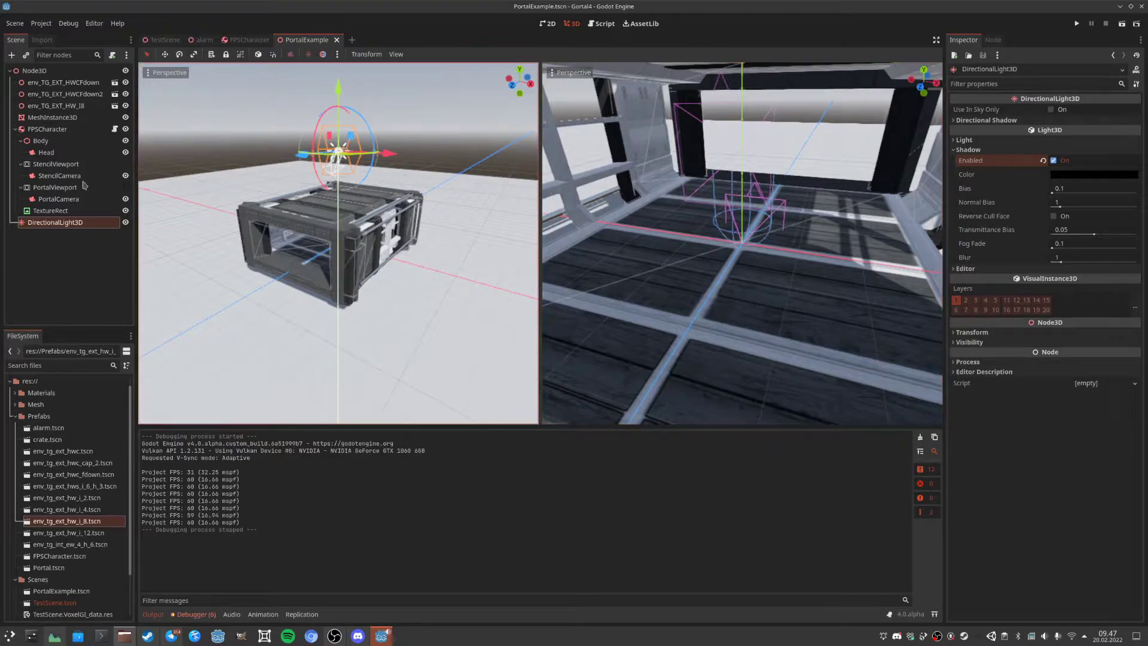
# Add "uniform sampler2D stencil_tex;" below the shader type line in the TextureRect's shader.
pyautogui.click(59, 211)
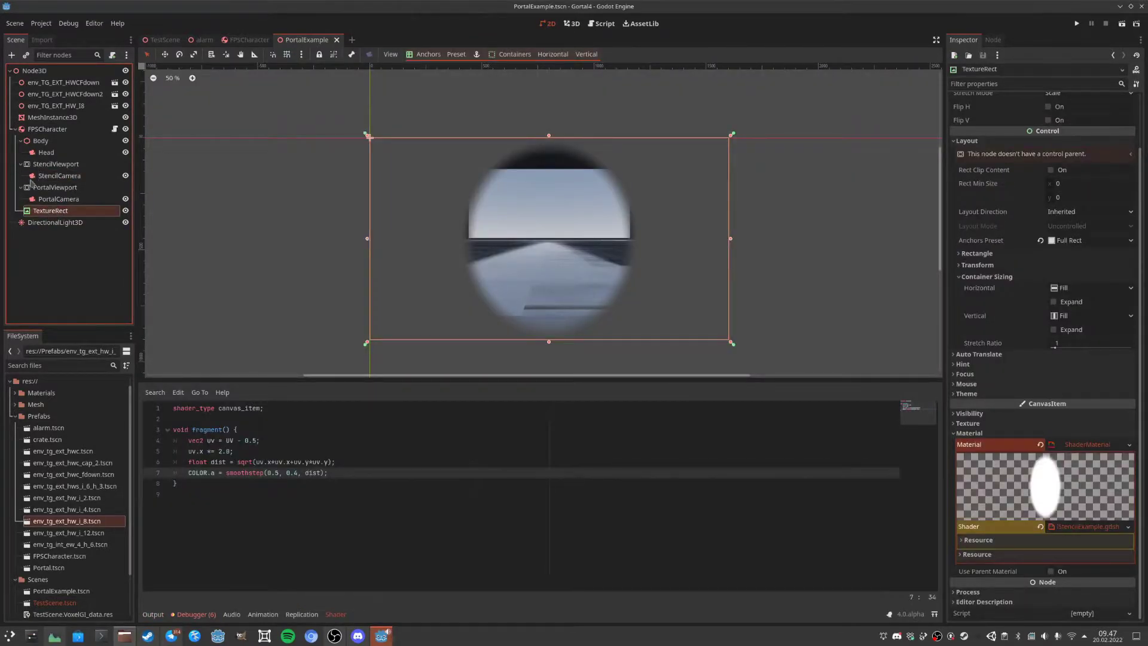
pyautogui.click(201, 410)
pyautogui.press('End')
pyautogui.press('Return')
pyautogui.press('Return')
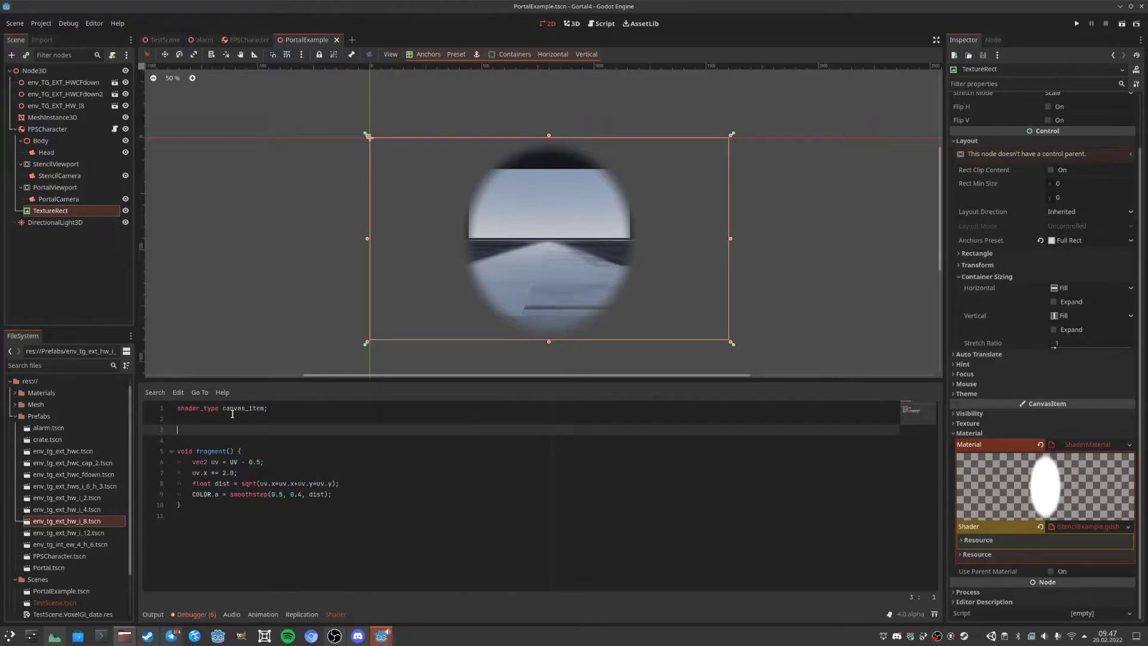
pyautogui.write('uniform sampler2D stencil_tex;')
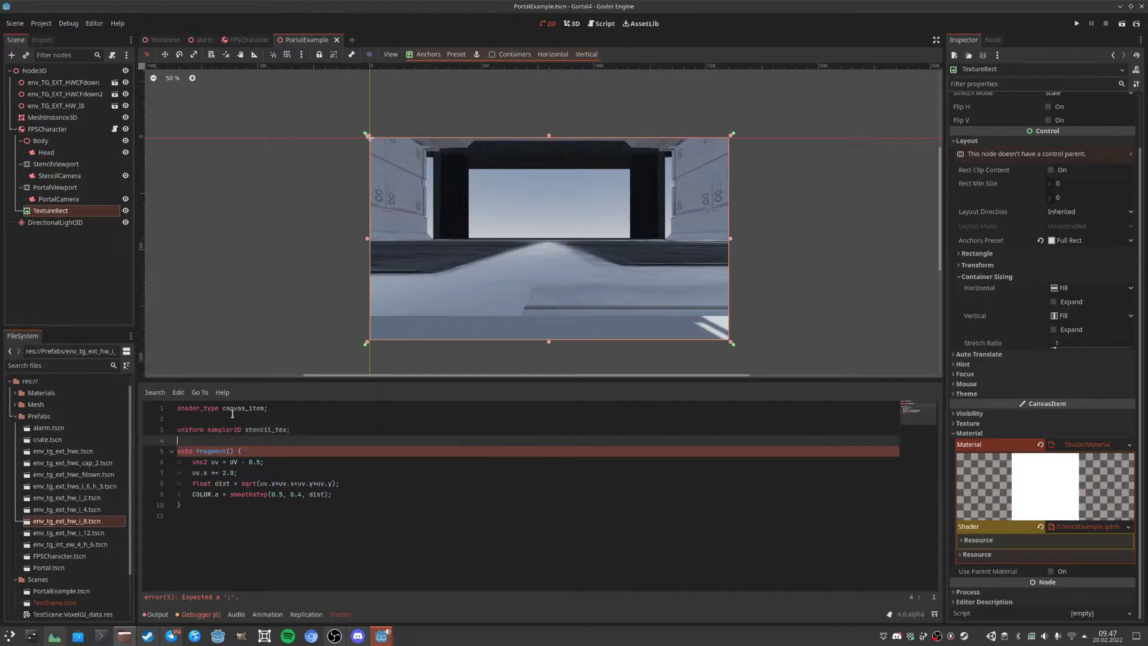
# Turn on Local To Scene for the TextureRect's shader material.
pyautogui.click(48, 214)
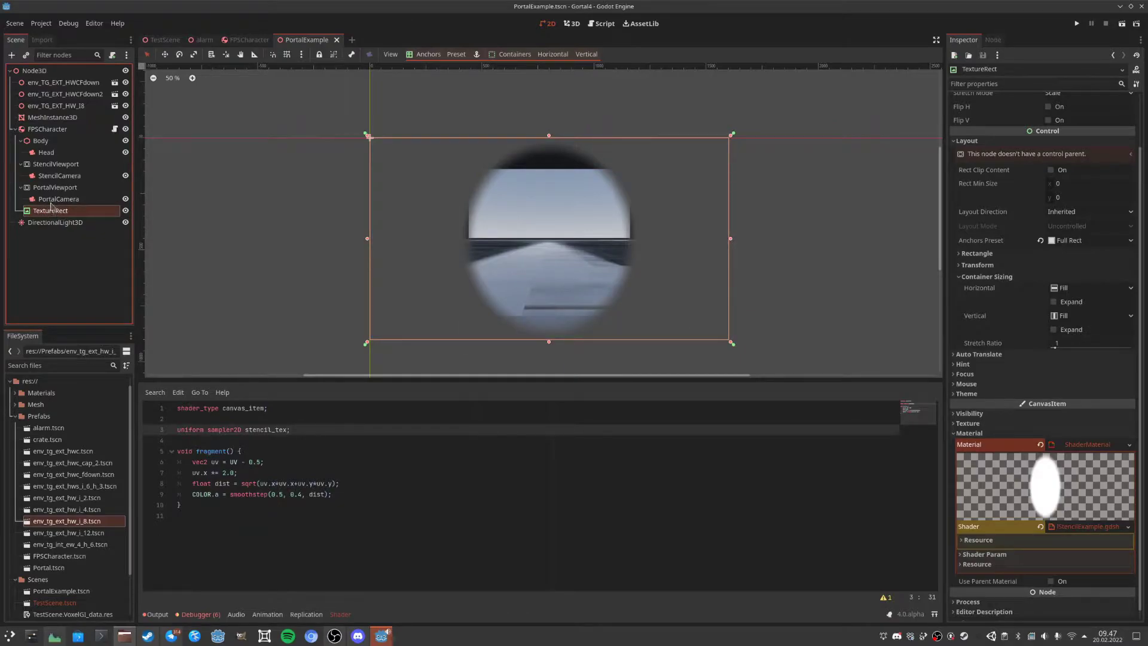
pyautogui.scroll(-1, 1006, 424)
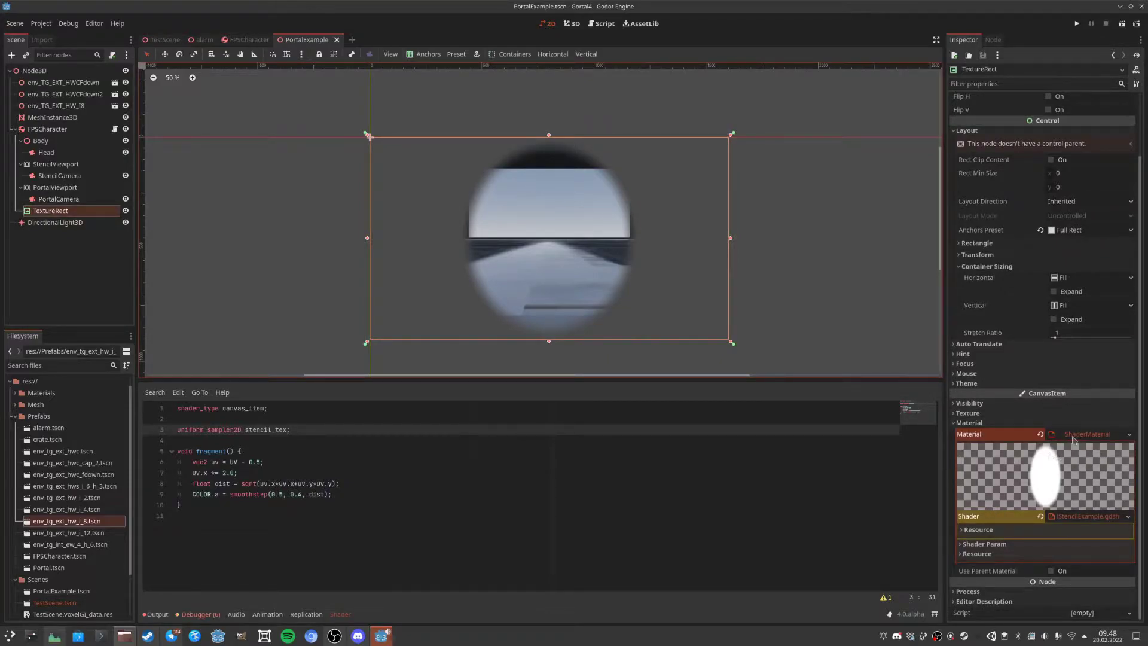
pyautogui.click(1003, 545)
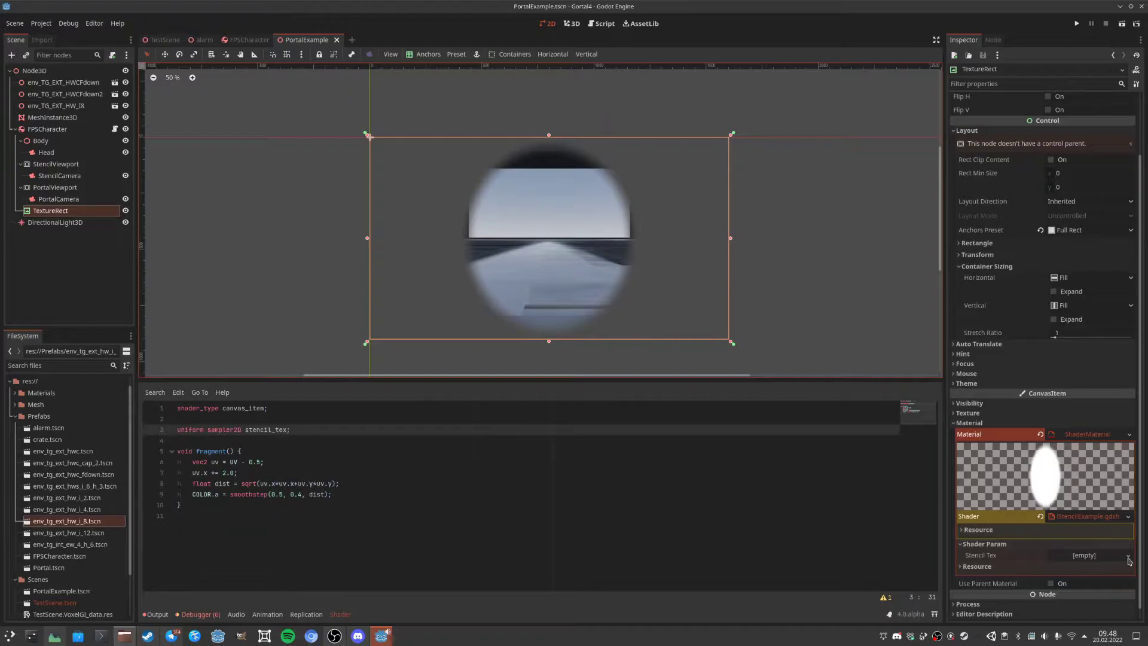
pyautogui.scroll(-1, 1106, 557)
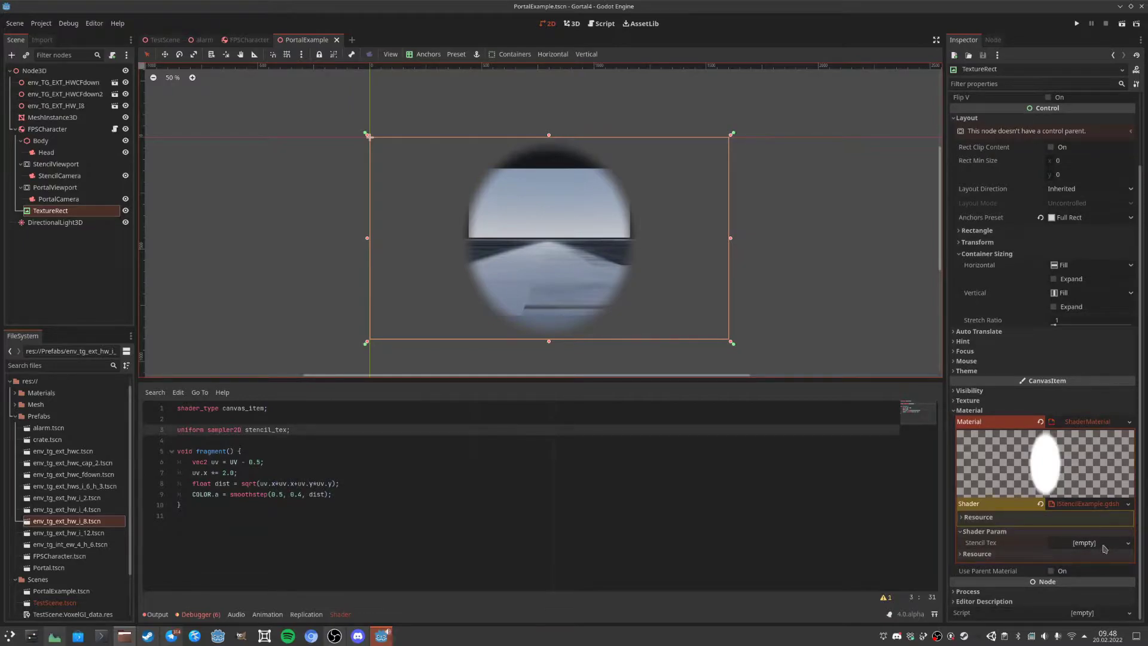
pyautogui.click(994, 556)
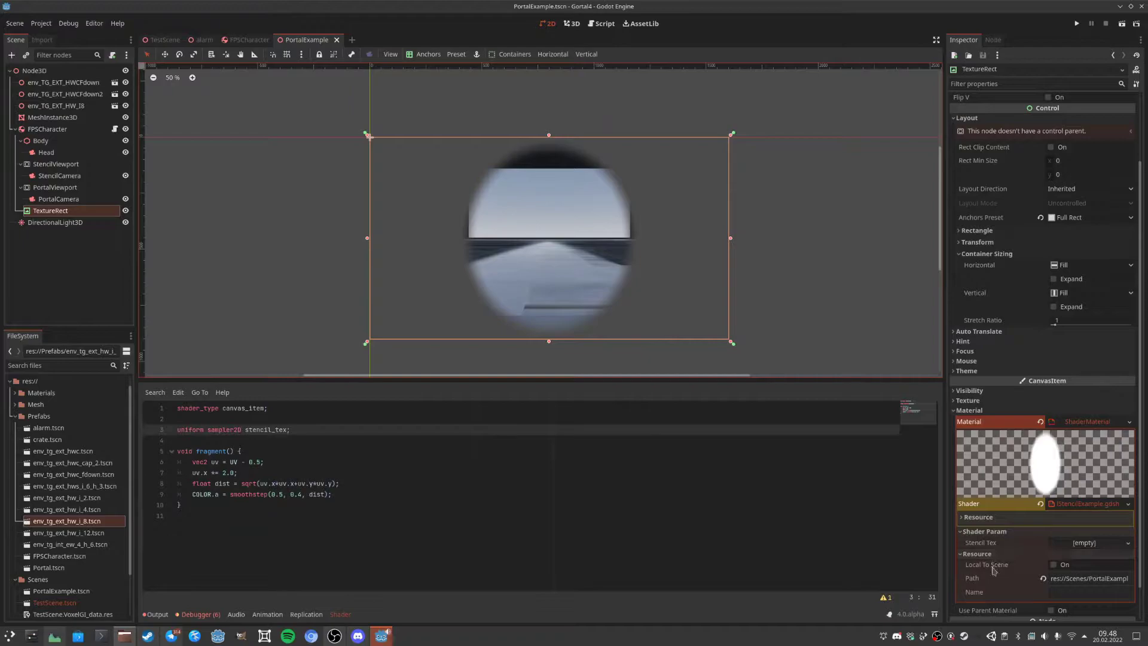
pyautogui.click(1056, 566)
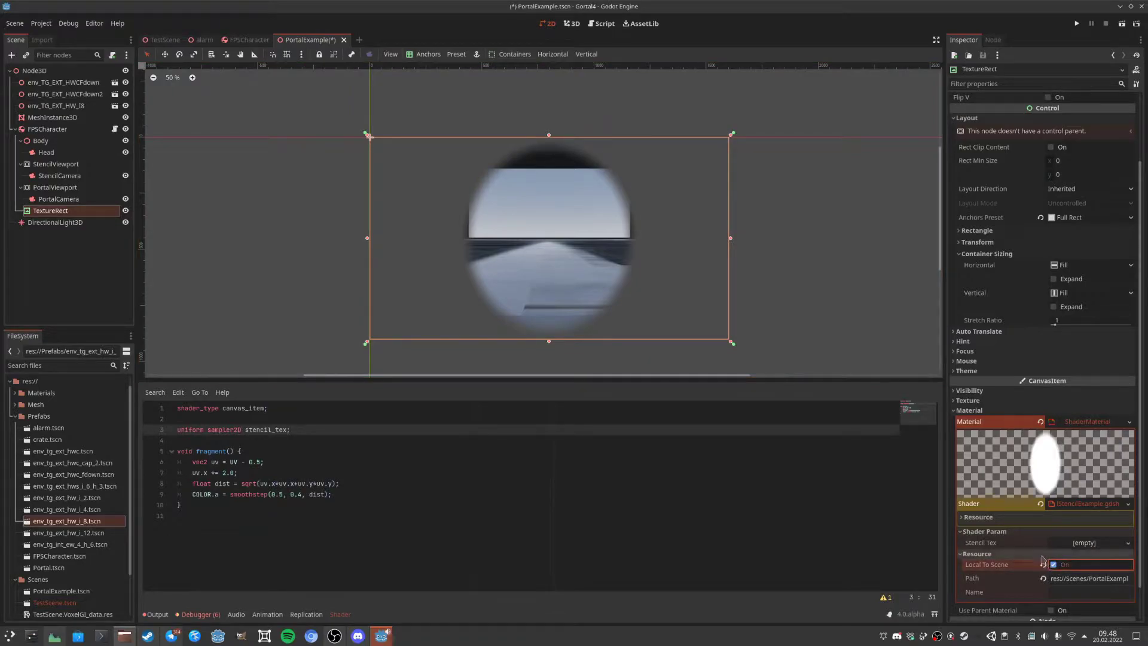
pyautogui.click(1085, 554)
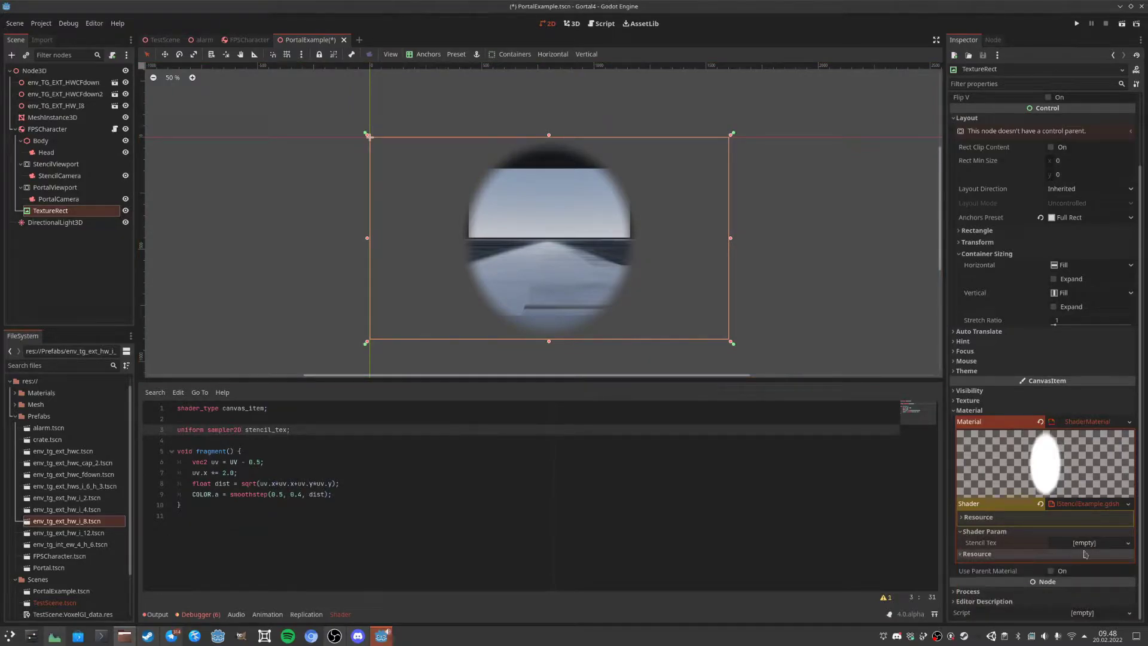
# Assign a new ViewportTexture sourced from StencilViewport to the material's Stencil Tex shader parameter.
pyautogui.click(1128, 545)
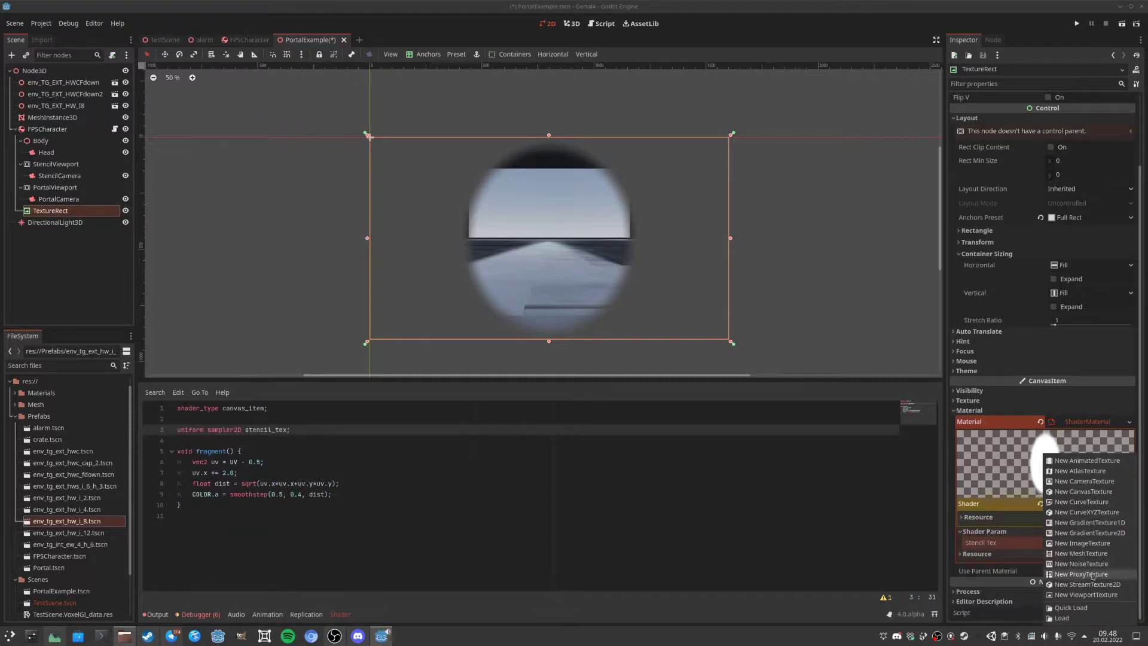
pyautogui.click(1090, 595)
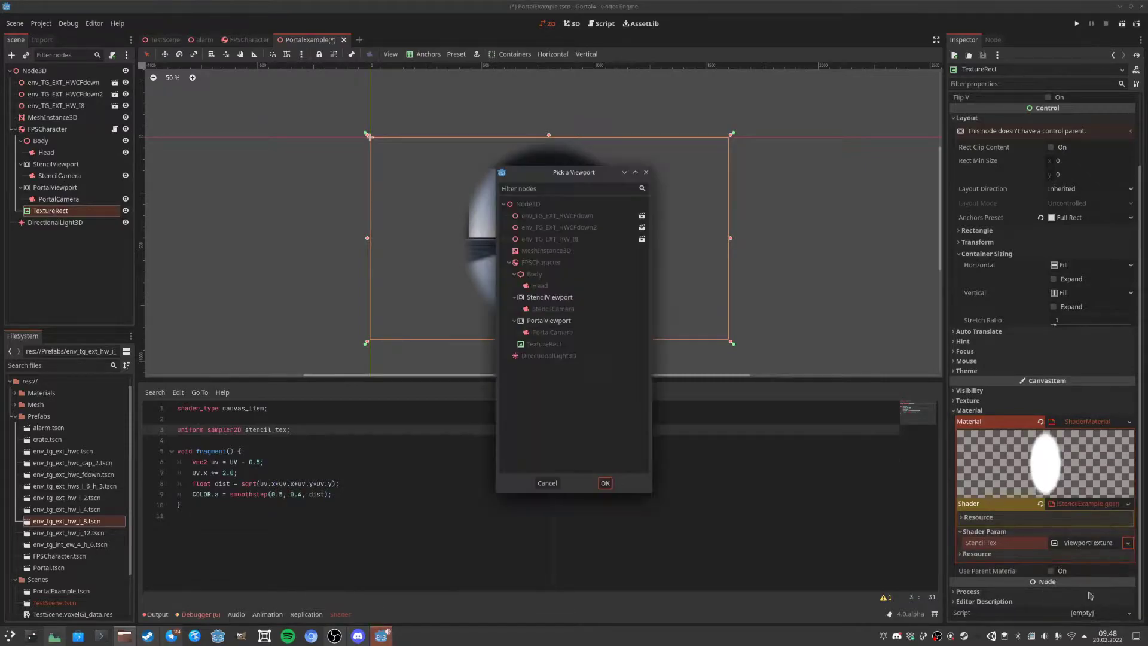
pyautogui.click(556, 298)
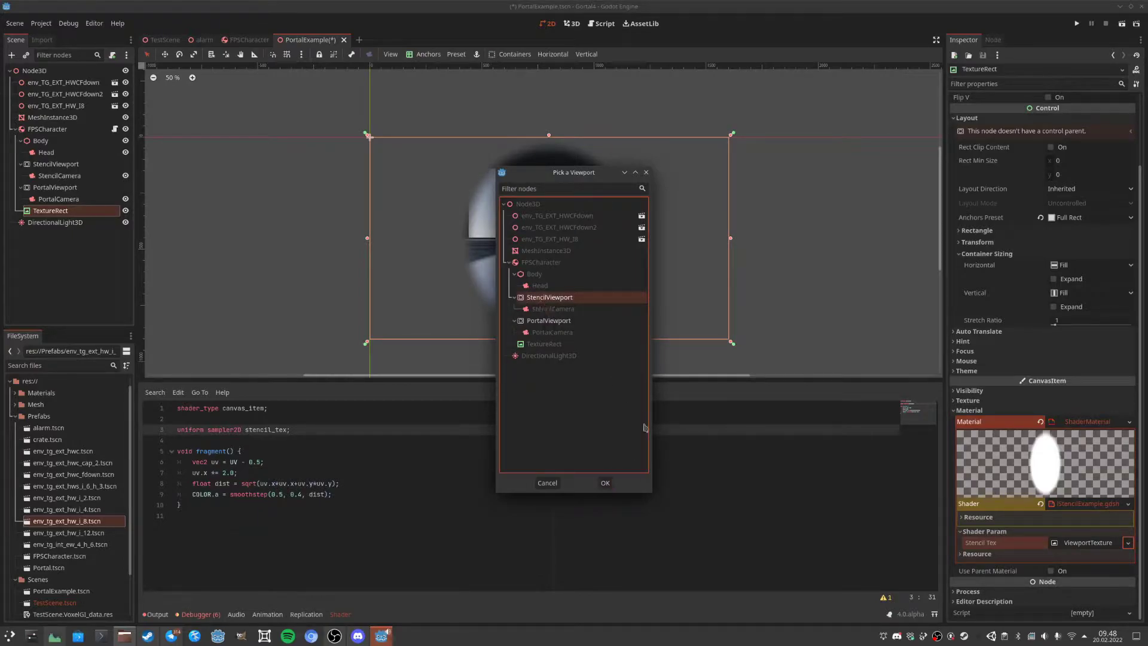
pyautogui.click(605, 483)
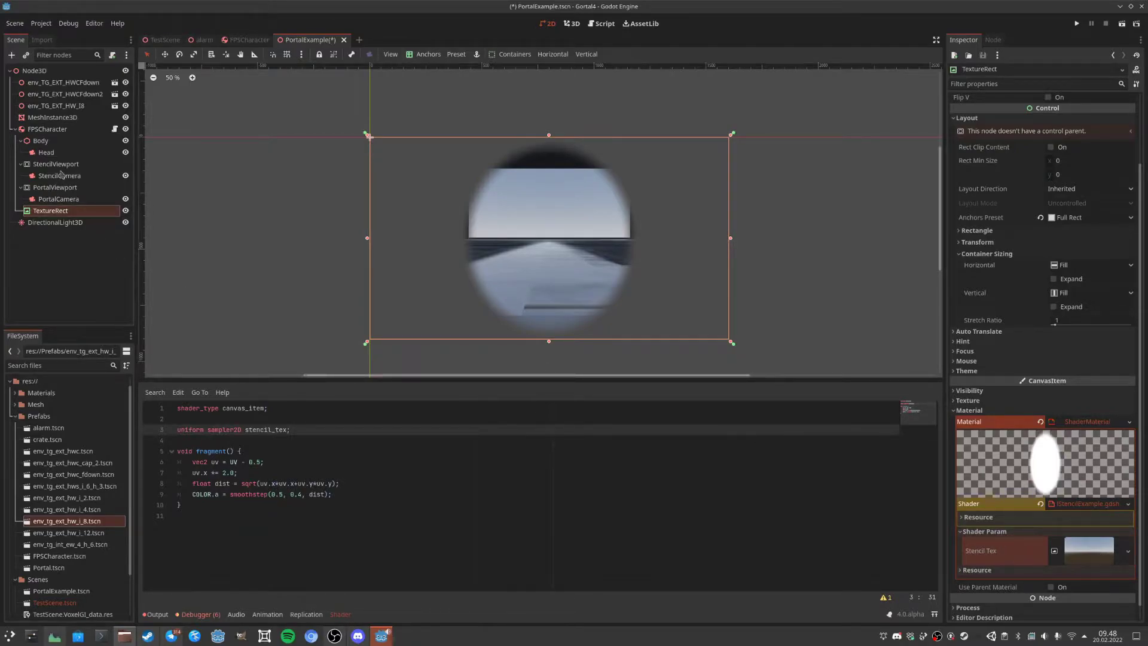
# Create a new Environment resource on the StencilCamera under StencilViewport.
pyautogui.click(59, 164)
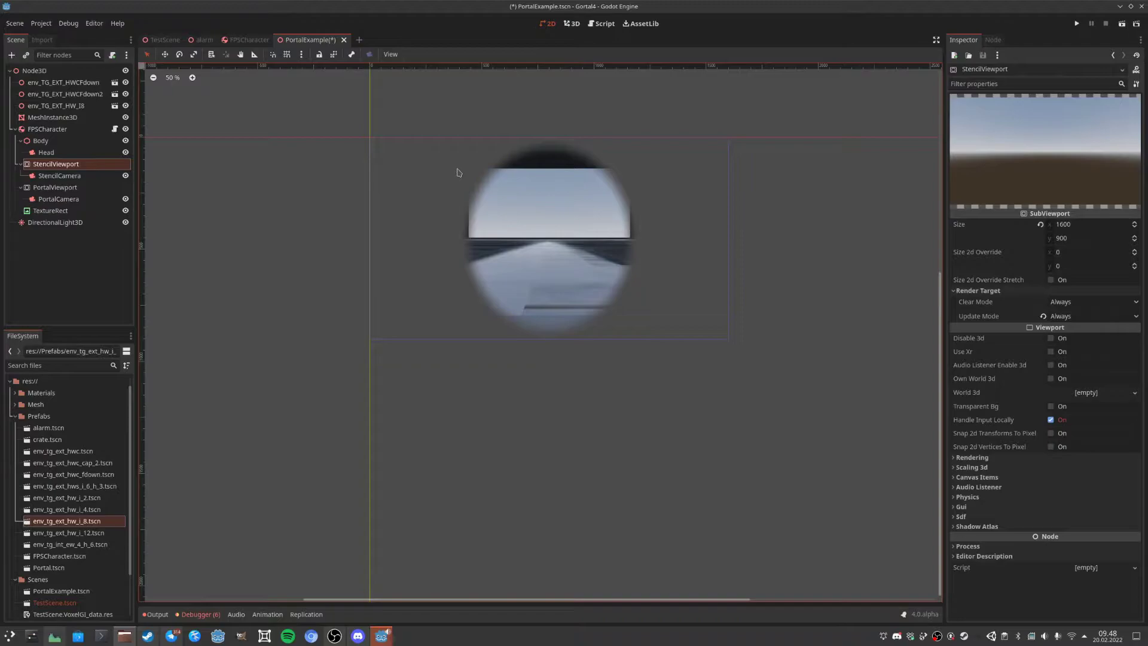
pyautogui.click(62, 175)
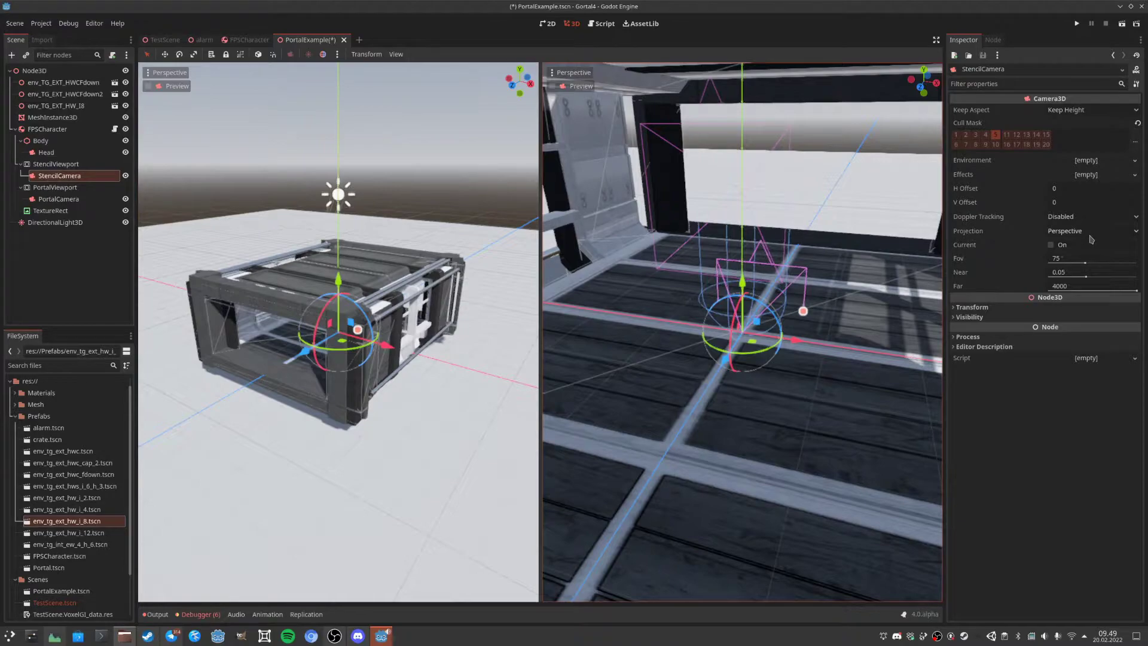
pyautogui.click(1134, 160)
pyautogui.click(1118, 172)
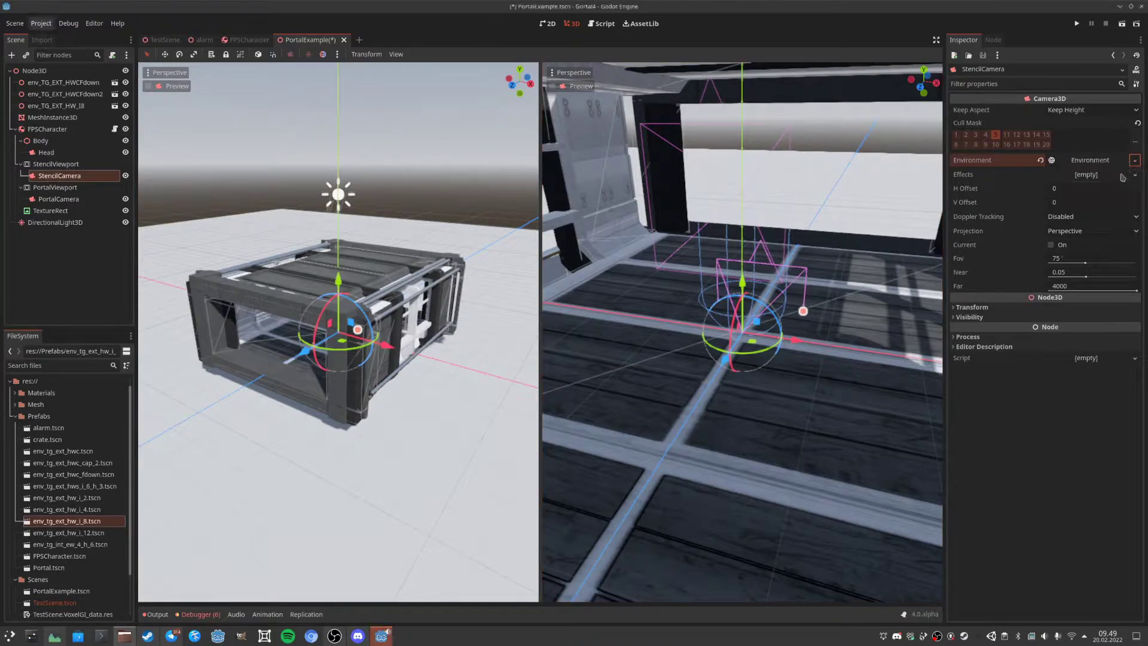
# Set the StencilCamera environment's background mode to Custom Color and check the StencilViewport preview.
pyautogui.click(1090, 160)
pyautogui.click(1091, 173)
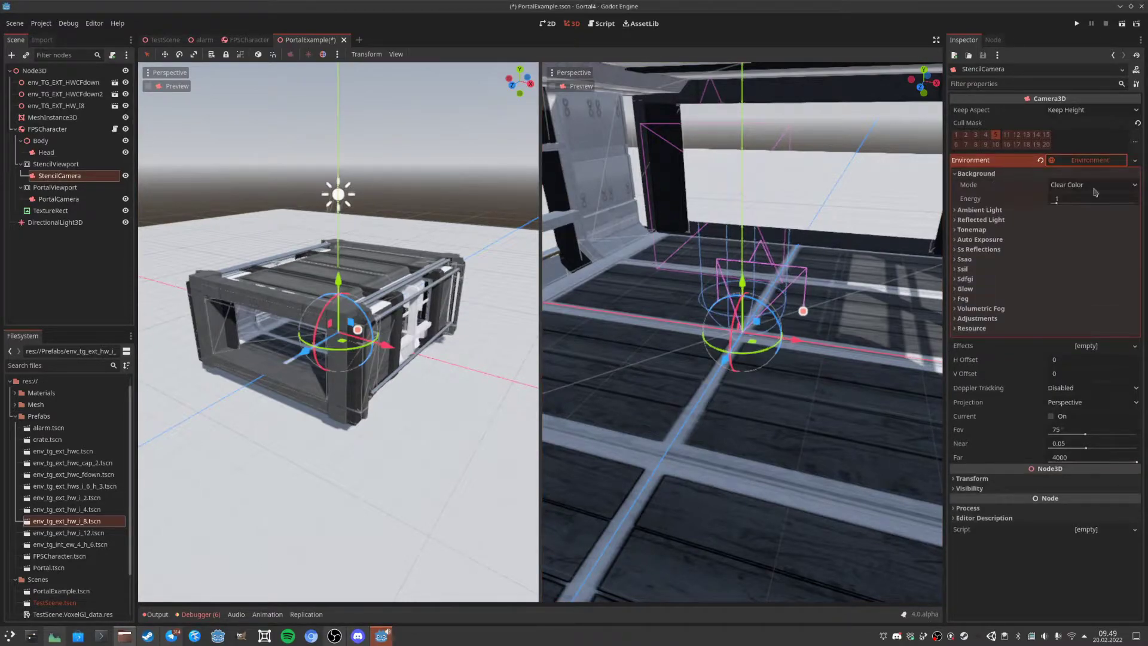
pyautogui.click(1132, 187)
pyautogui.click(1071, 210)
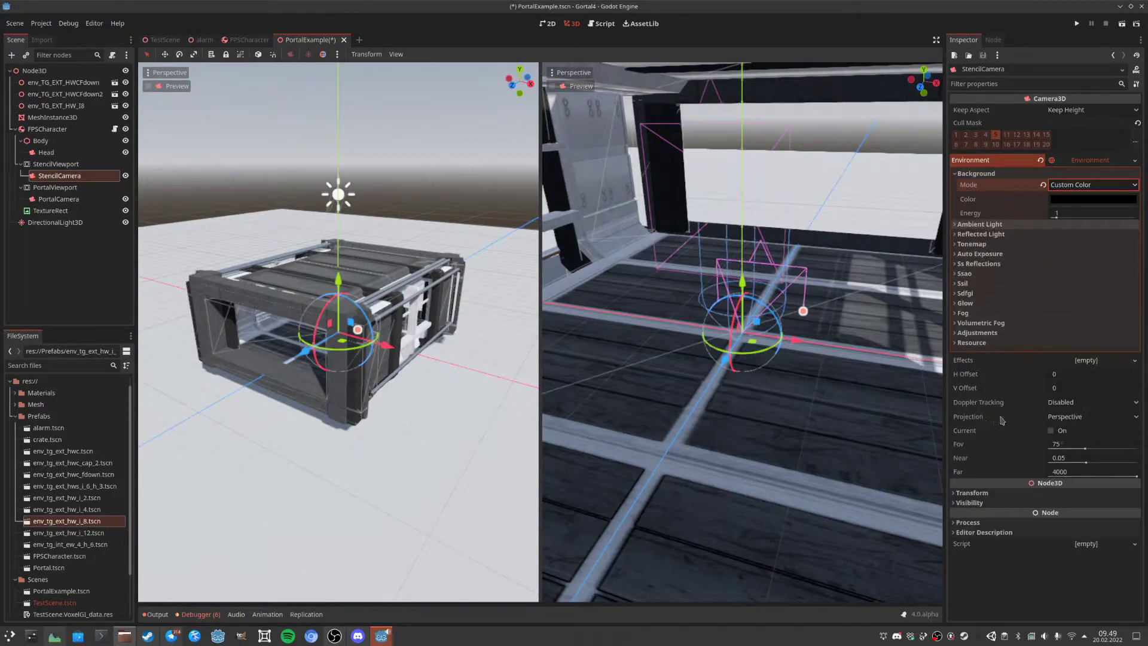
pyautogui.click(994, 235)
pyautogui.click(995, 236)
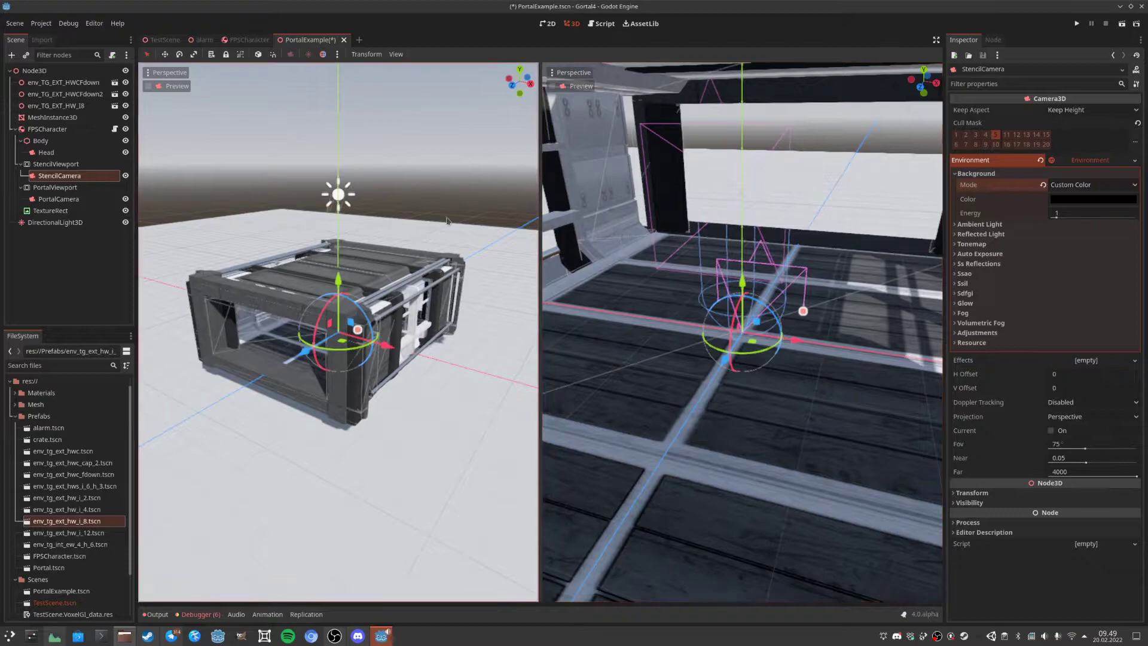
pyautogui.click(53, 166)
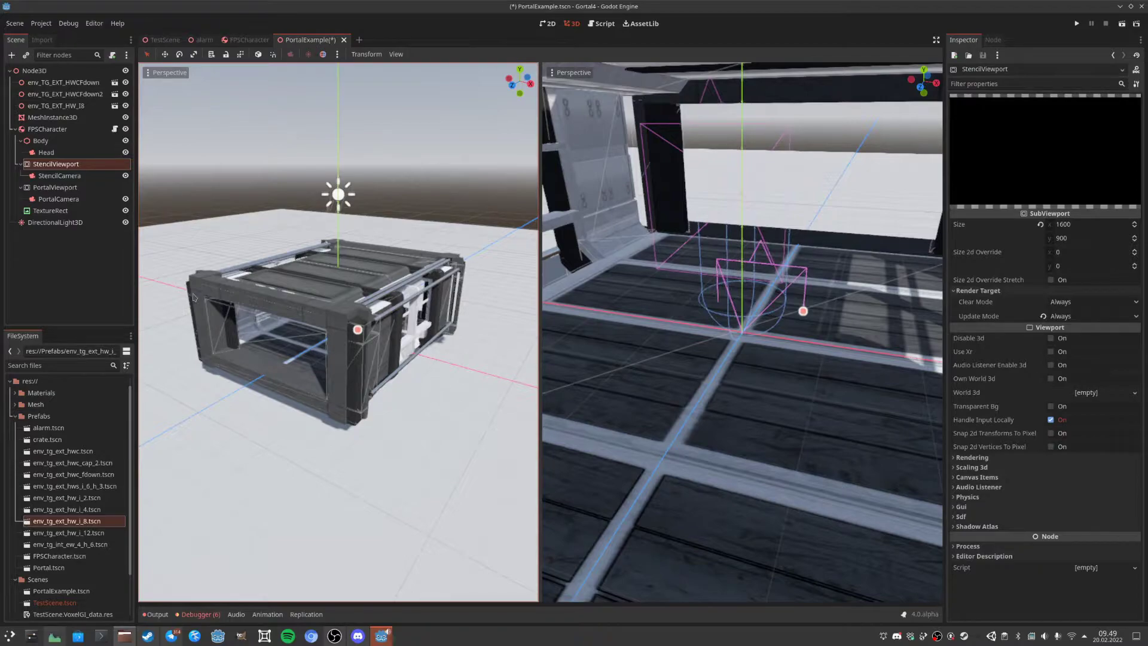
# Limit the DirectionalLight3D's light cull mask to layer 1 by switching off layers 2 to 20.
pyautogui.click(57, 222)
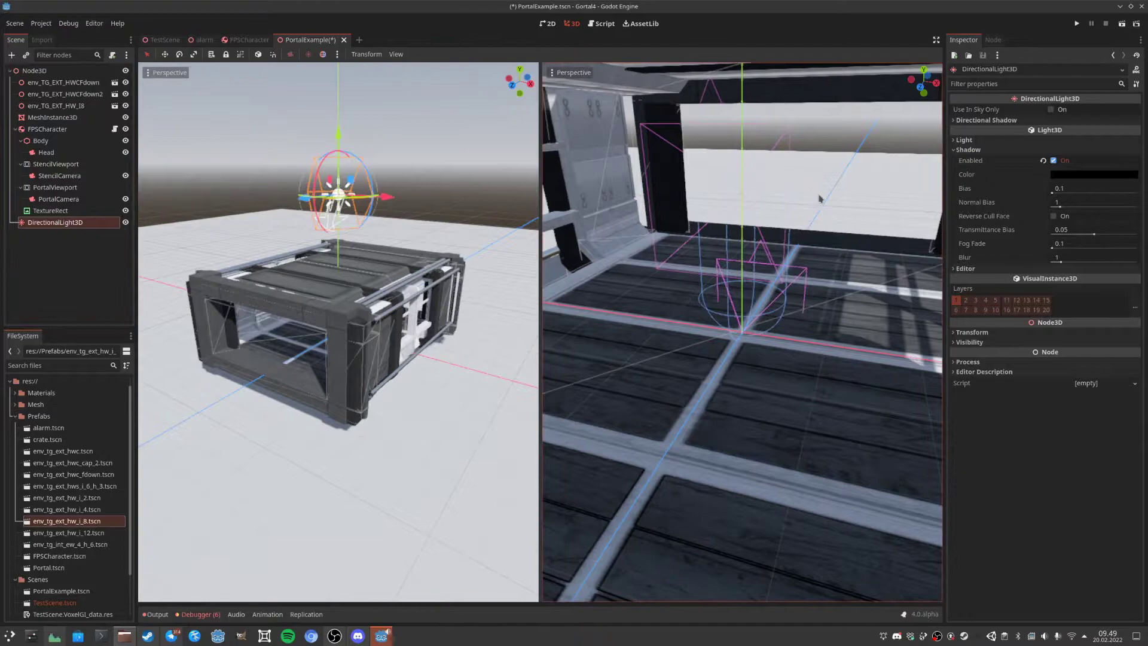
pyautogui.click(979, 122)
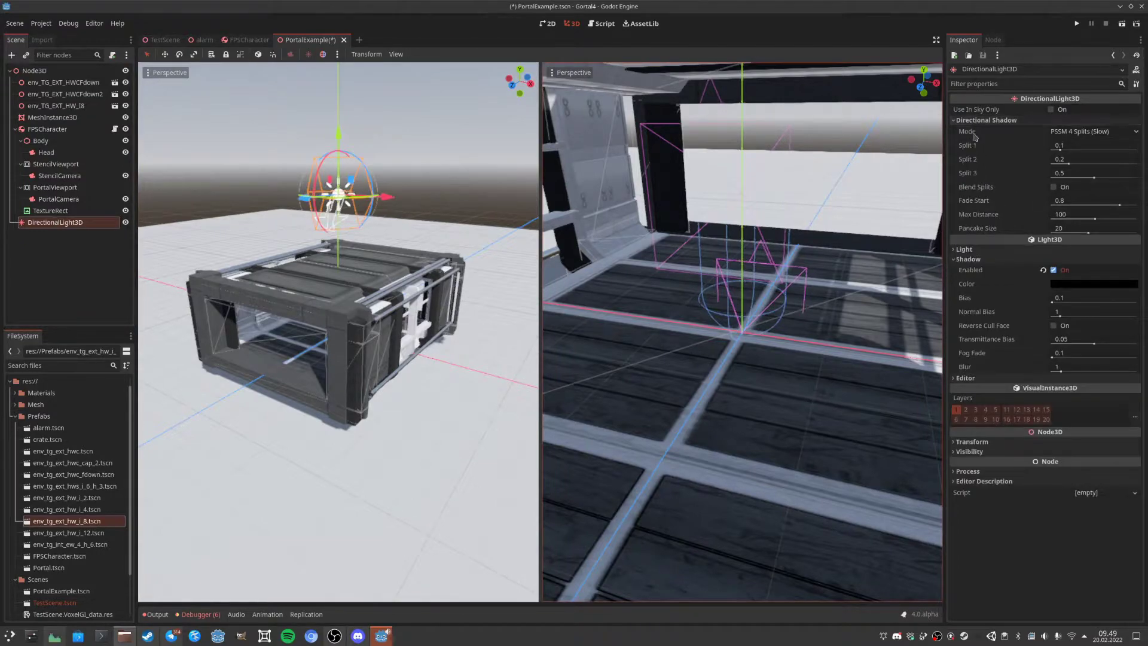
pyautogui.click(980, 121)
pyautogui.click(980, 140)
pyautogui.click(1050, 256)
pyautogui.click(1042, 256)
pyautogui.click(1050, 247)
pyautogui.click(1042, 246)
pyautogui.click(1033, 246)
pyautogui.click(1032, 255)
pyautogui.click(1023, 254)
pyautogui.click(1022, 247)
pyautogui.click(1012, 246)
pyautogui.click(1012, 256)
pyautogui.click(1000, 256)
pyautogui.click(1000, 246)
pyautogui.click(991, 255)
pyautogui.click(962, 255)
pyautogui.click(971, 256)
pyautogui.click(982, 255)
pyautogui.click(991, 246)
pyautogui.click(981, 245)
pyautogui.click(971, 245)
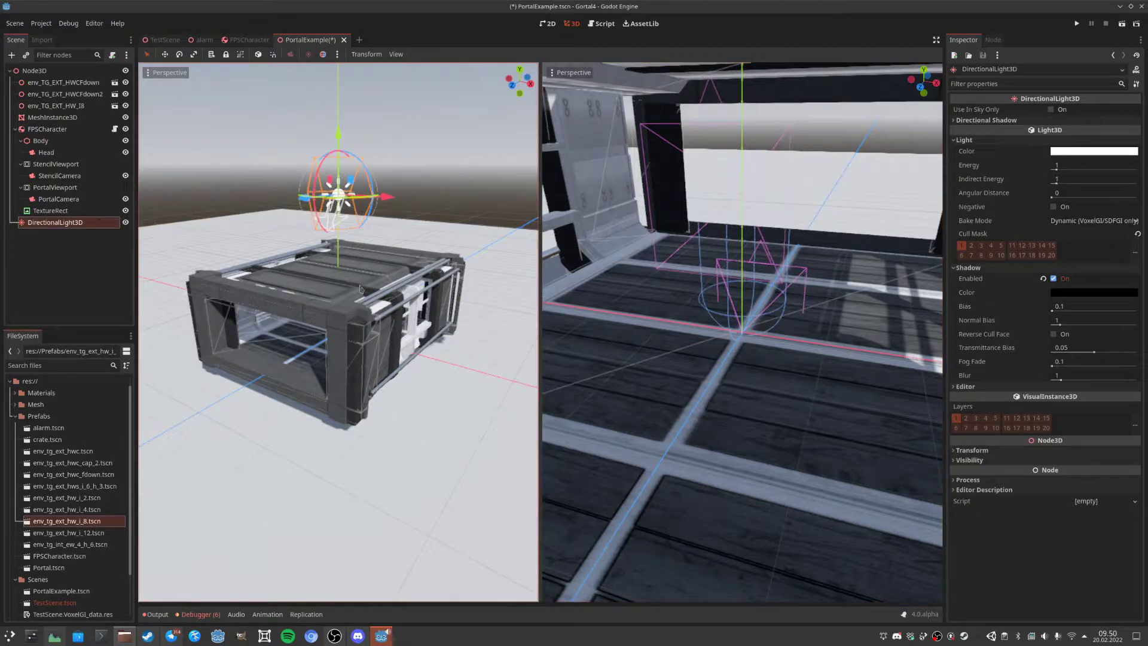
# Raise the StencilCamera above the container floor and collapse the FPSCharacter branch.
pyautogui.click(57, 176)
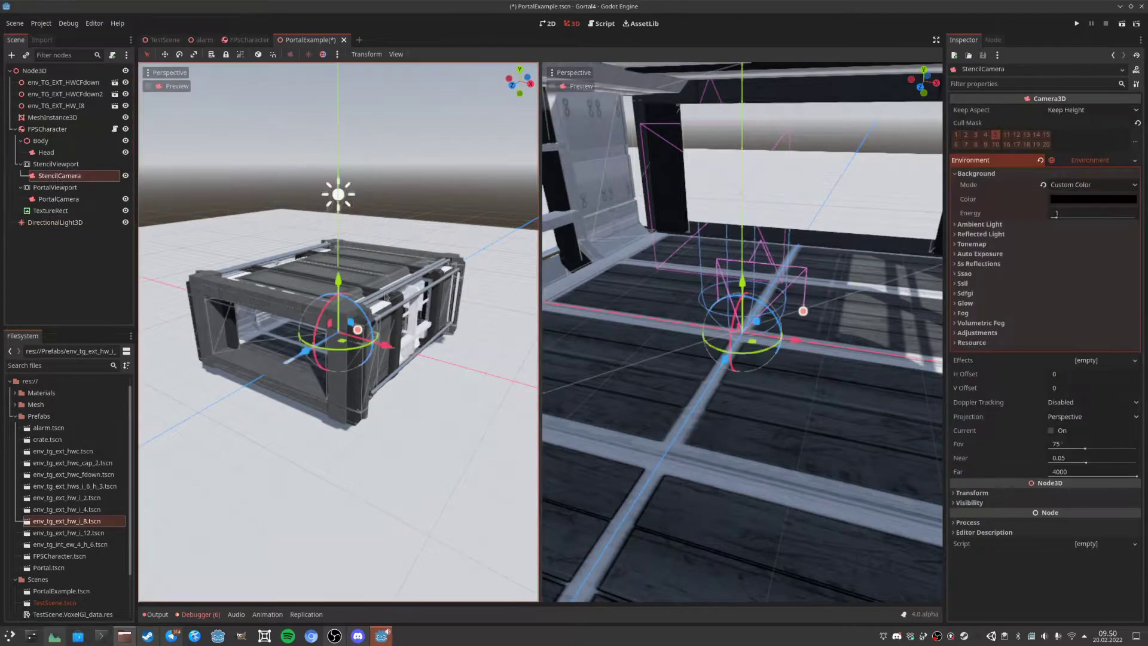
pyautogui.moveTo(338, 281); pyautogui.dragTo(351, 252)
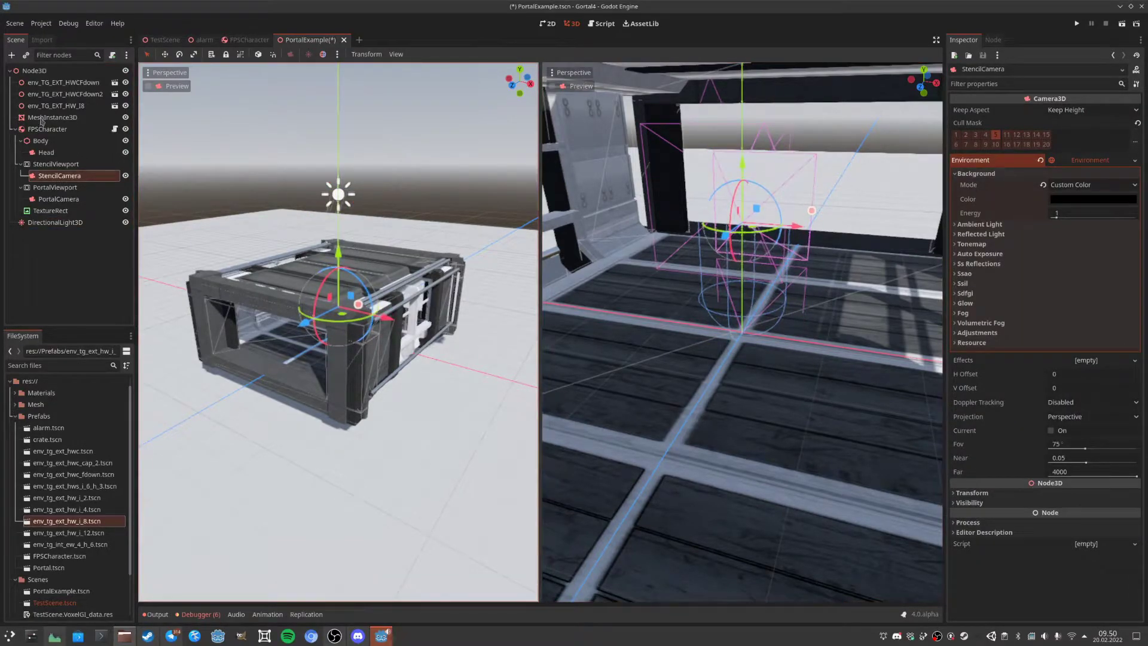
pyautogui.click(16, 129)
# Add a MeshInstance3D under the root Node3D and rename it Portal.
pyautogui.click(34, 70)
pyautogui.rightClick(34, 70)
pyautogui.click(66, 79)
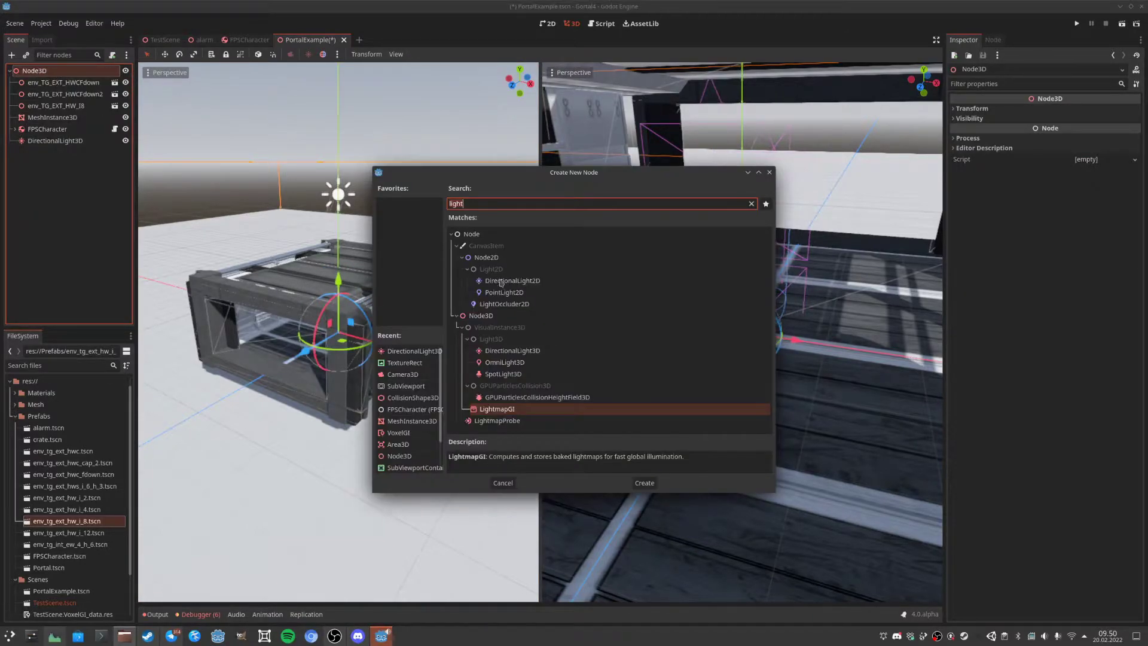
pyautogui.write('mes')
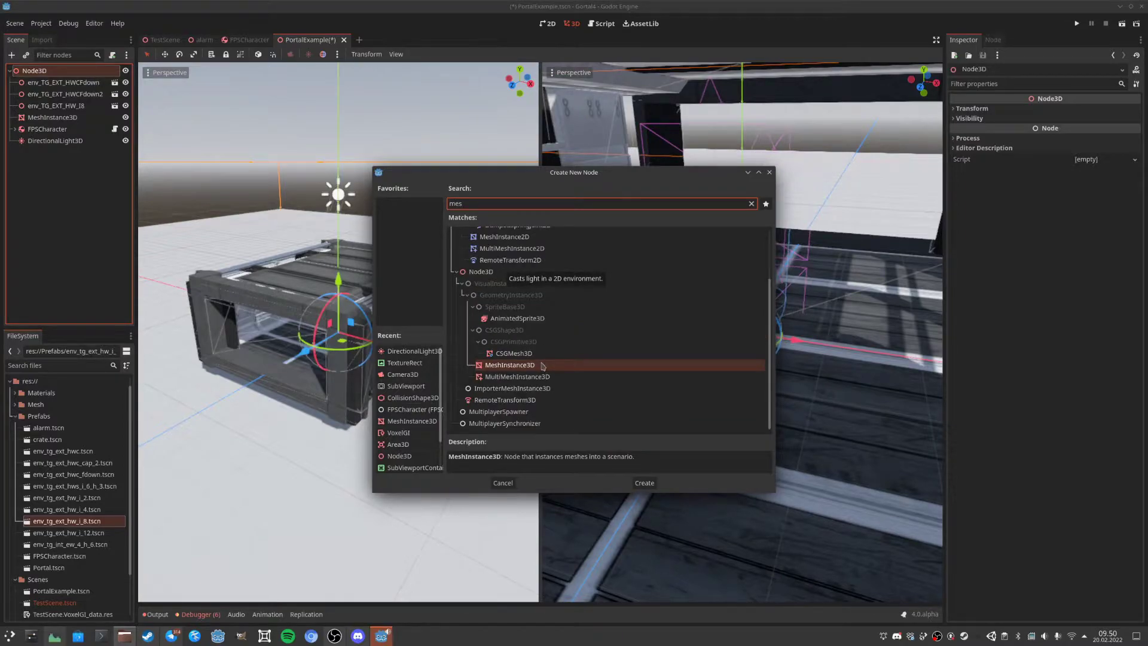
pyautogui.doubleClick(543, 365)
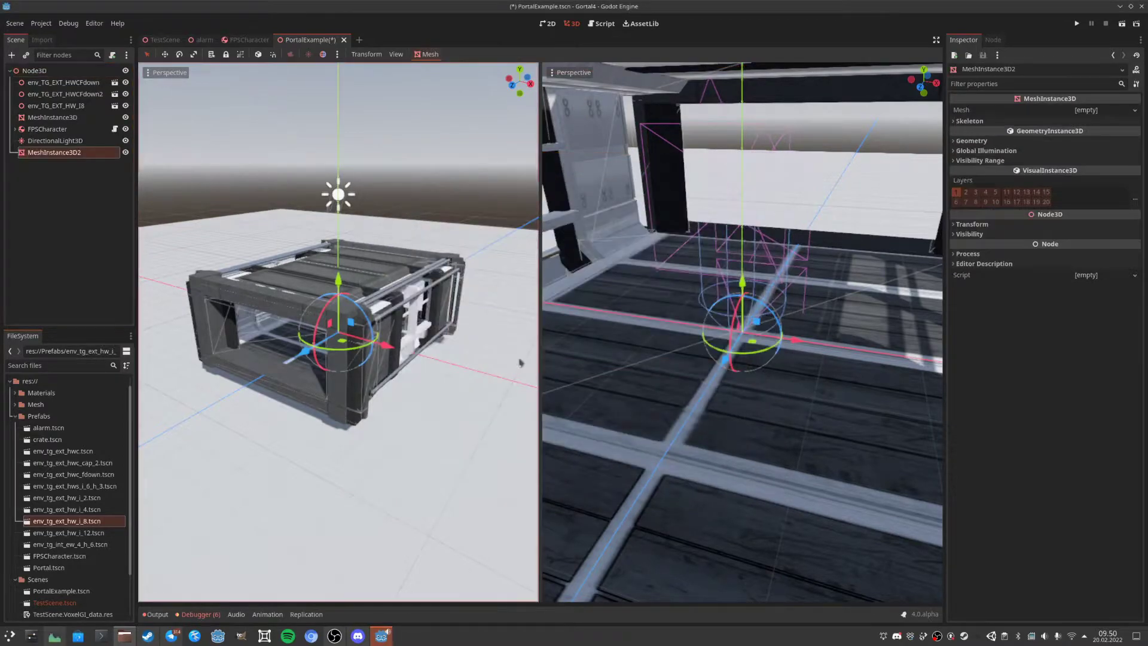
pyautogui.doubleClick(83, 152)
pyautogui.write('Portal')
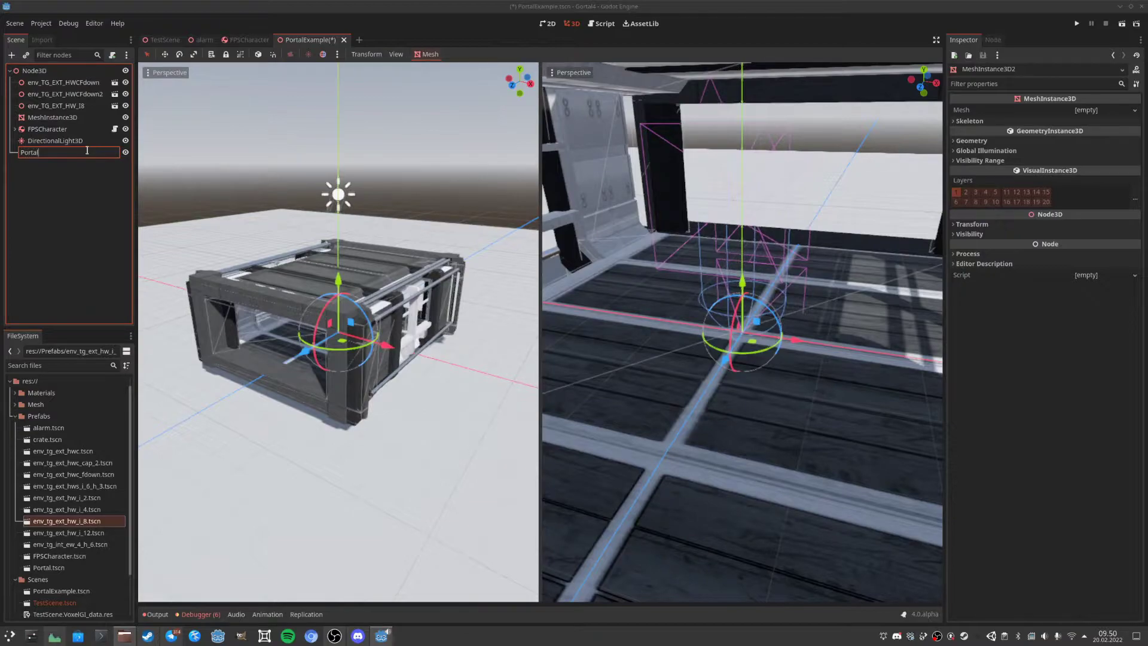
pyautogui.press('Return')
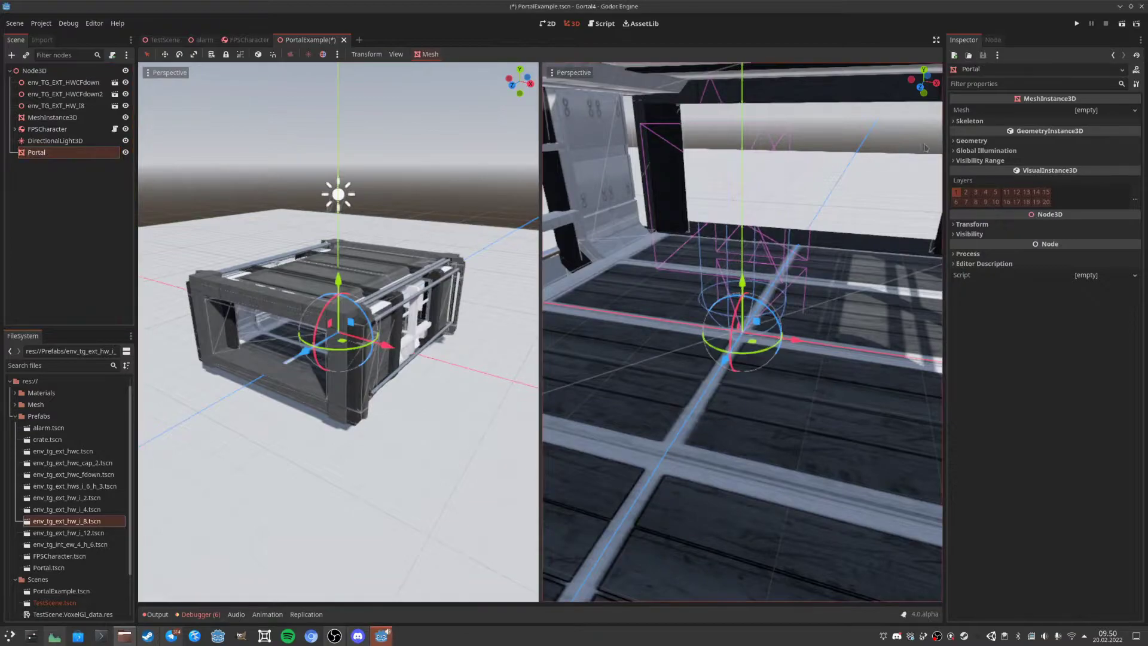
# Assign a new SphereMesh to the Portal node.
pyautogui.click(1134, 110)
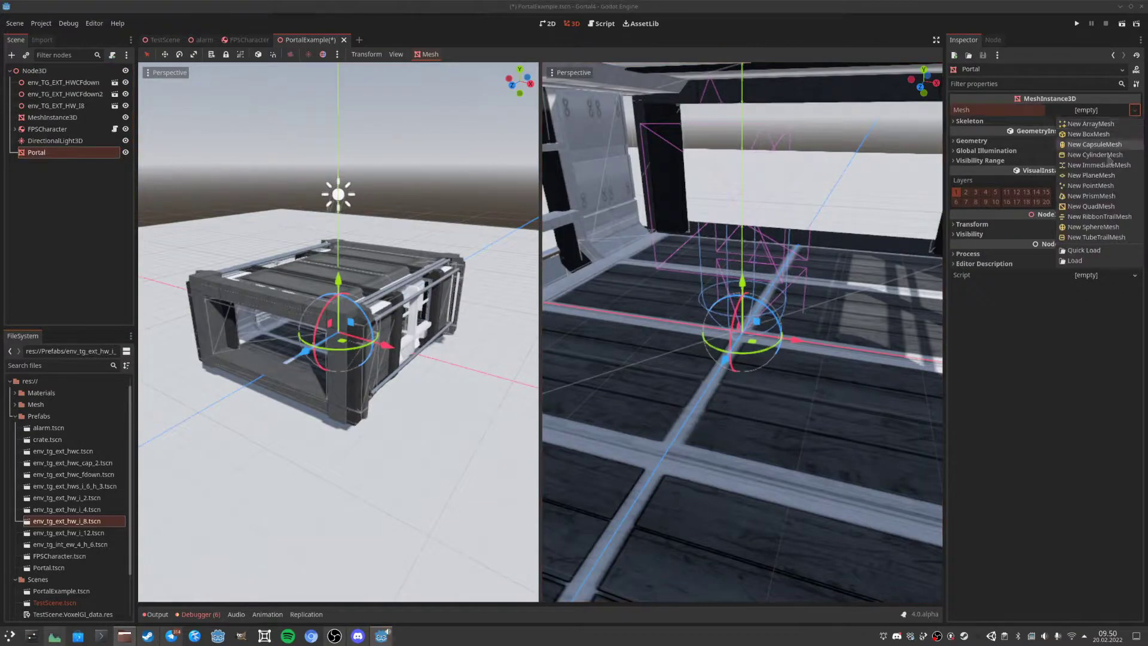
pyautogui.click(1065, 234)
pyautogui.scroll(-8, 547, 471)
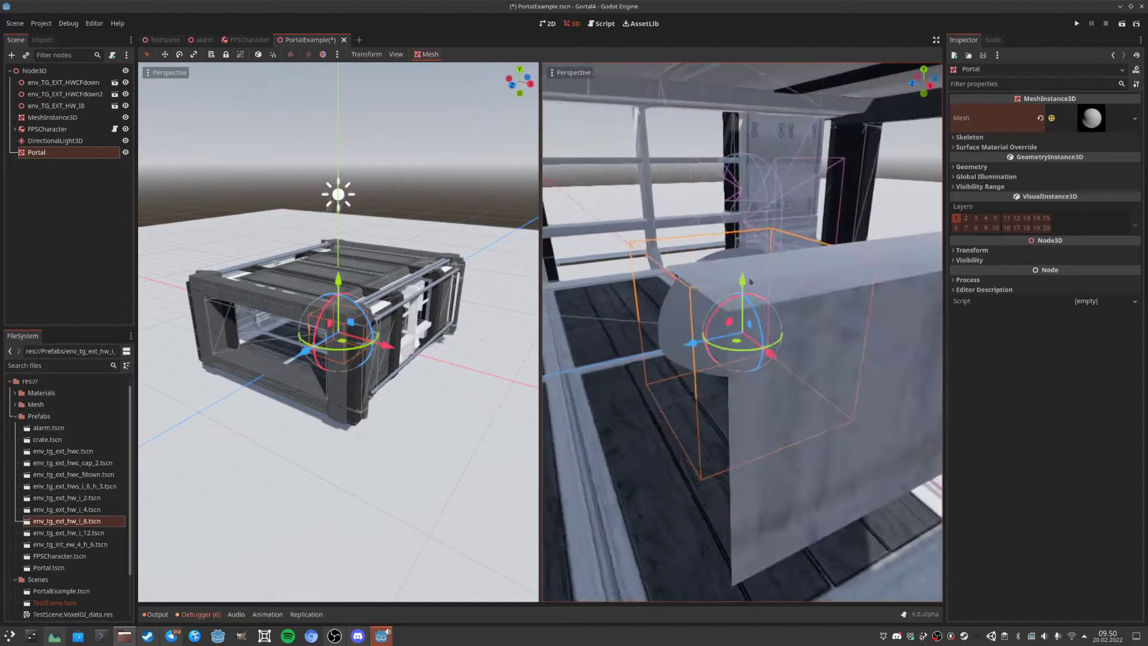
# Raise the Portal sphere off the container floor and place it in front of the container's open end.
pyautogui.moveTo(739, 285); pyautogui.dragTo(721, 266, button='middle')
pyautogui.moveTo(742, 283); pyautogui.dragTo(743, 194)
pyautogui.moveTo(782, 255); pyautogui.dragTo(922, 273)
pyautogui.moveTo(783, 257); pyautogui.dragTo(549, 269, button='middle')
pyautogui.scroll(7, 517, 275)
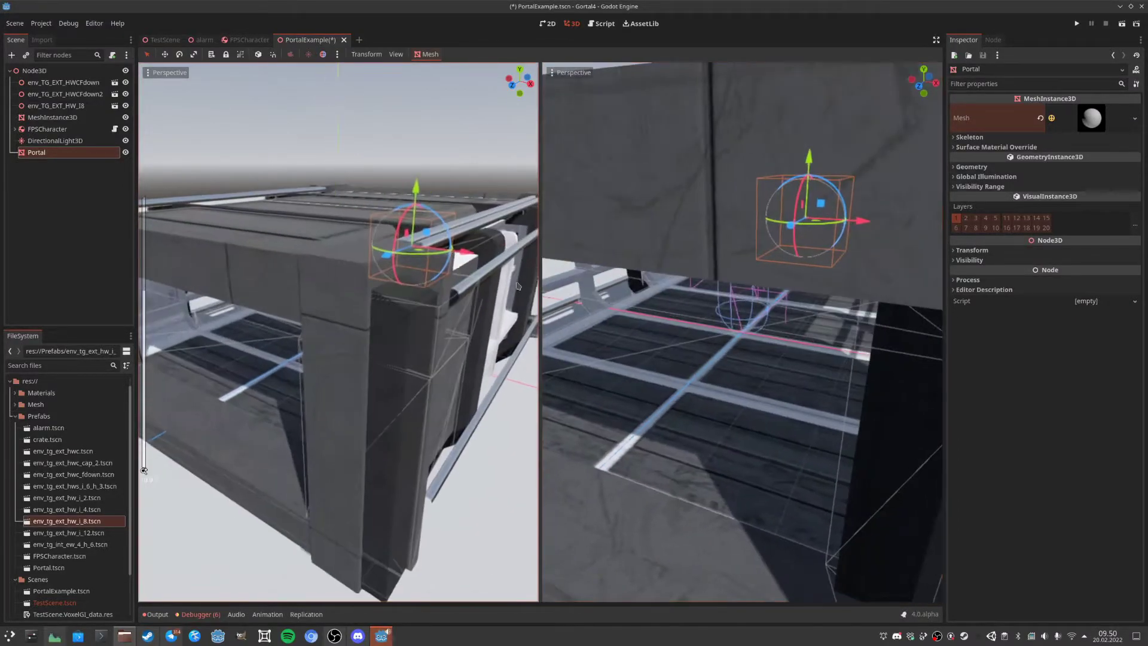
pyautogui.scroll(9, 789, 301)
pyautogui.moveTo(789, 301); pyautogui.dragTo(933, 382, button='middle')
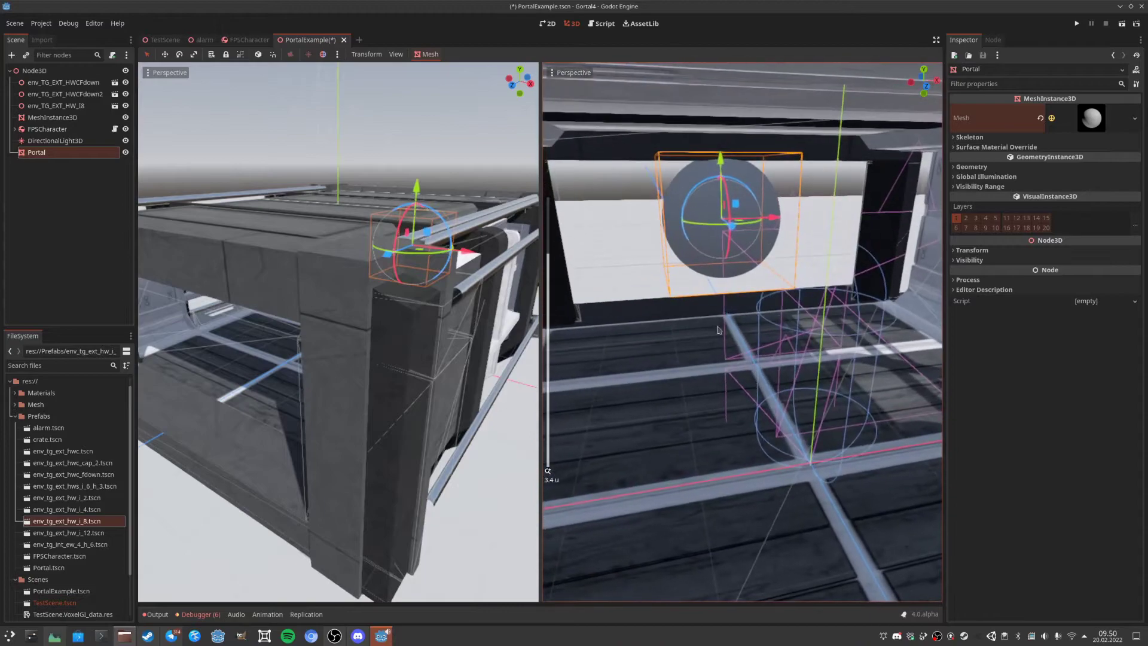
pyautogui.moveTo(738, 294); pyautogui.dragTo(760, 287, button='middle')
pyautogui.scroll(2, 689, 193)
pyautogui.moveTo(686, 170); pyautogui.dragTo(687, 193)
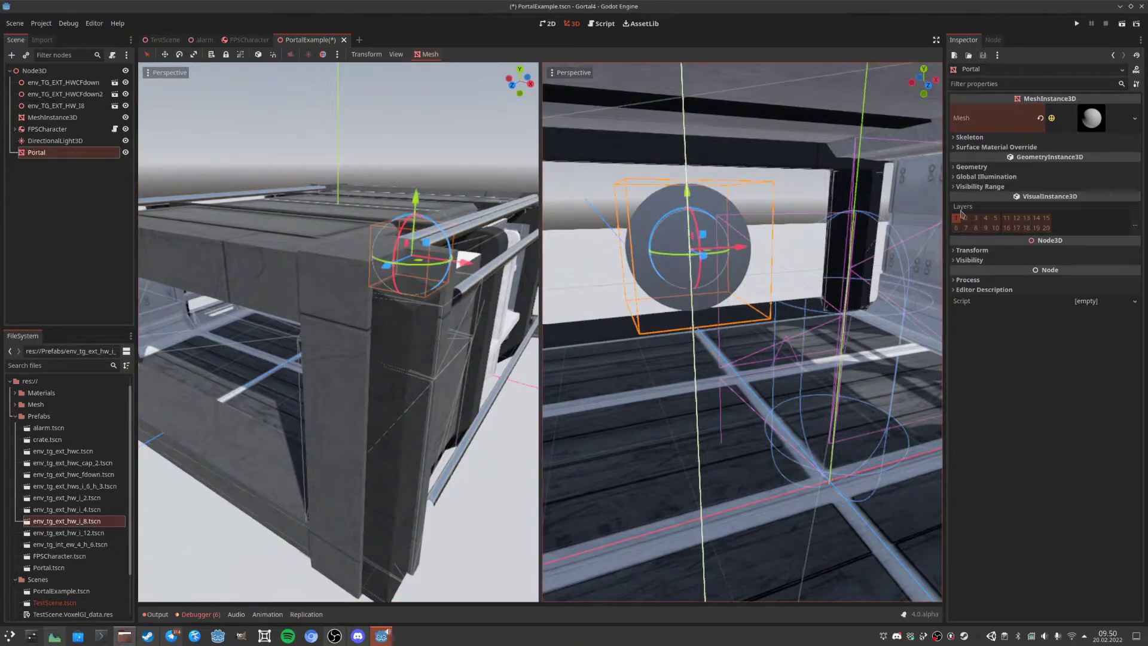
# Put the Portal sphere on visual layer 5 only and check it in the PortalViewport preview.
pyautogui.click(996, 218)
pyautogui.click(956, 217)
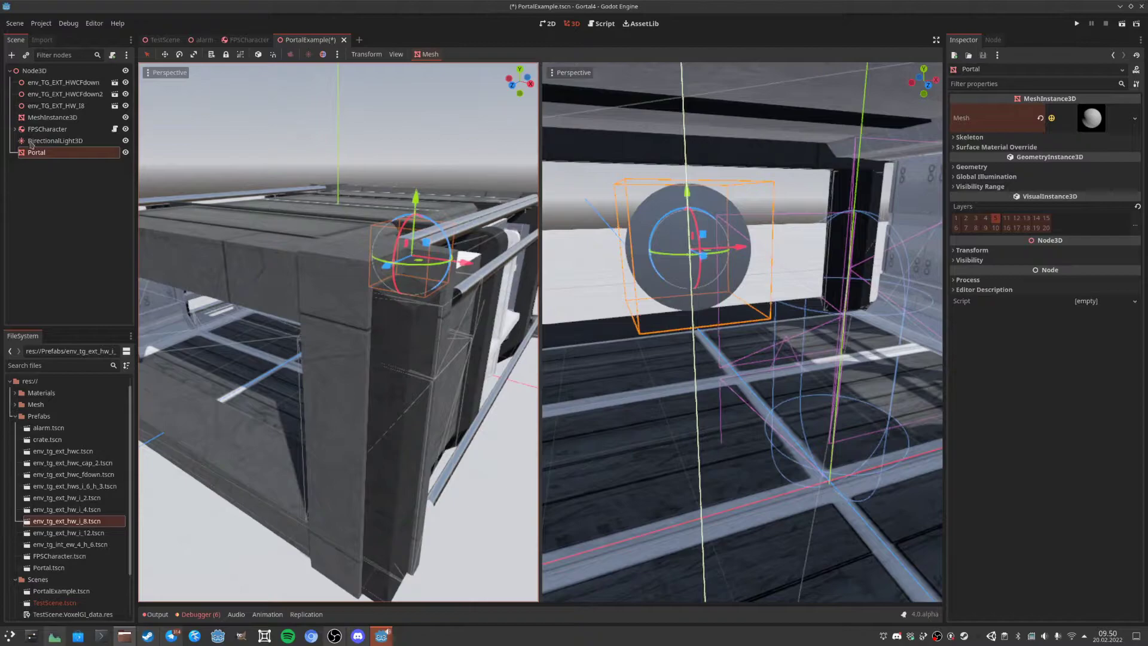
pyautogui.click(15, 129)
pyautogui.click(50, 187)
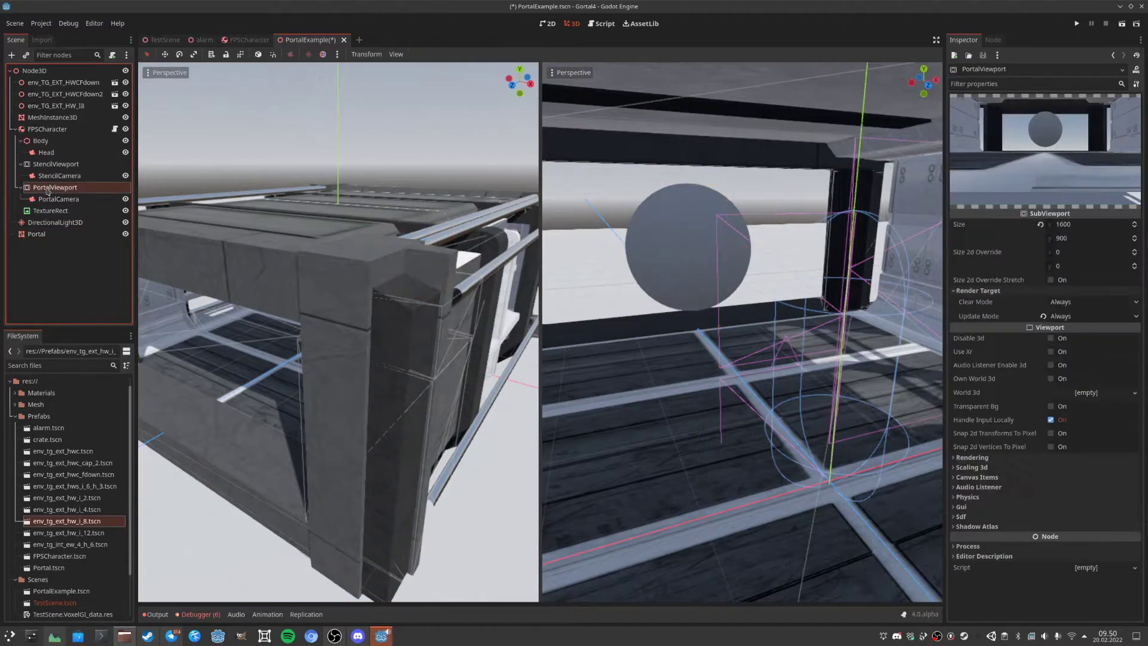
# Give the Portal sphere a new StandardMaterial3D as its surface material override.
pyautogui.click(48, 165)
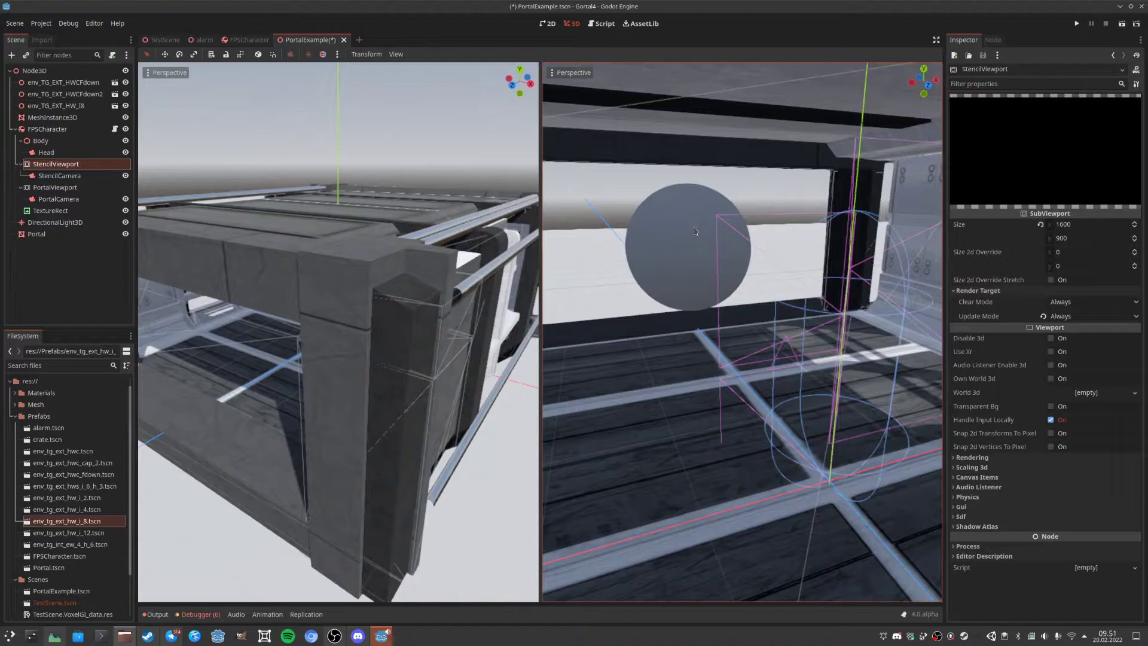
pyautogui.click(687, 239)
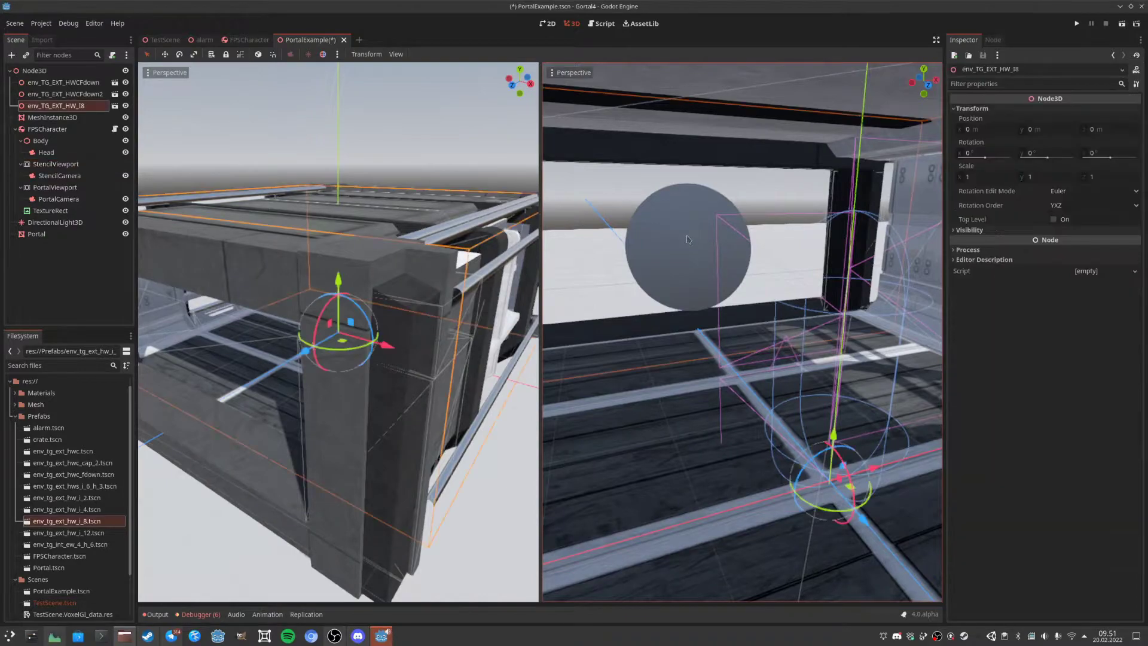
pyautogui.click(44, 235)
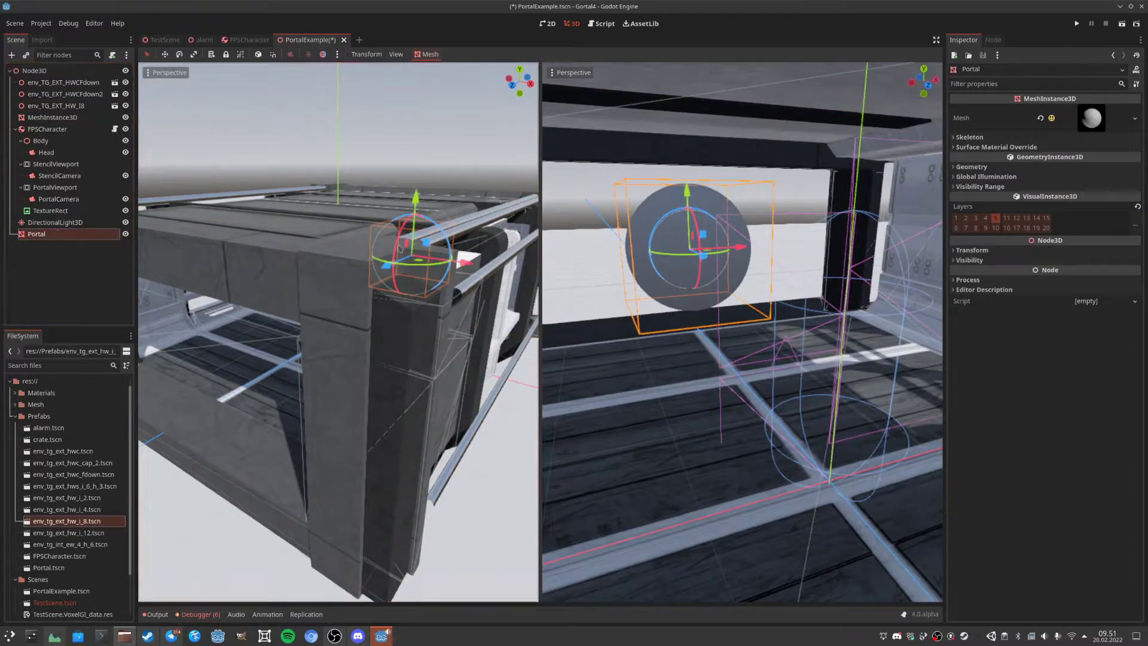
pyautogui.click(996, 147)
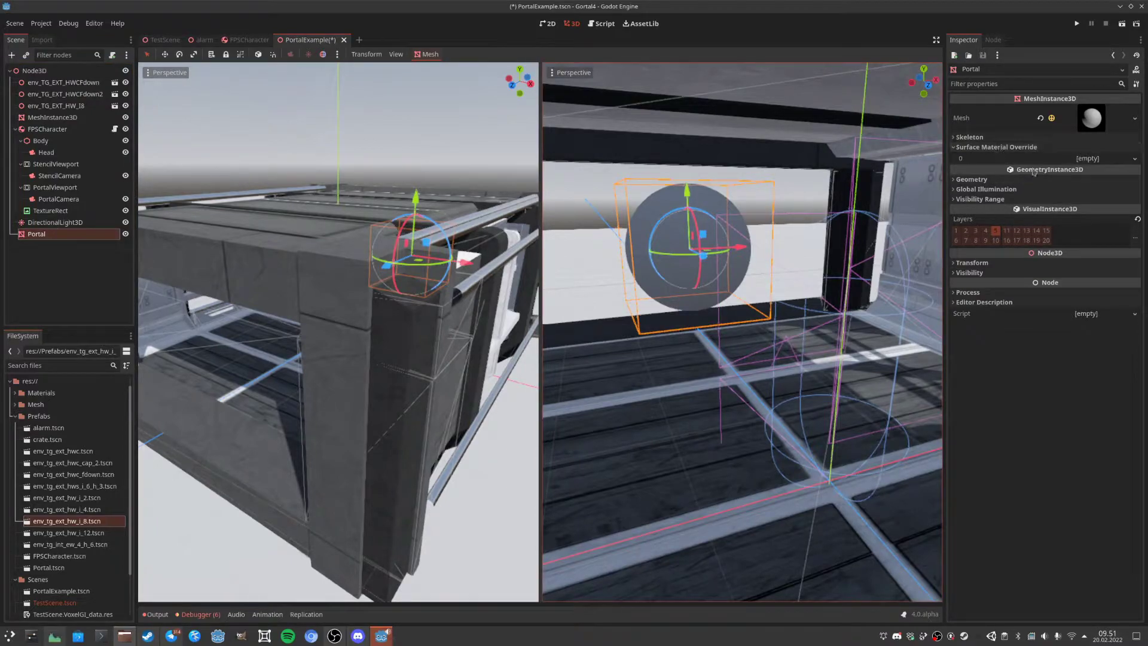
pyautogui.click(1135, 159)
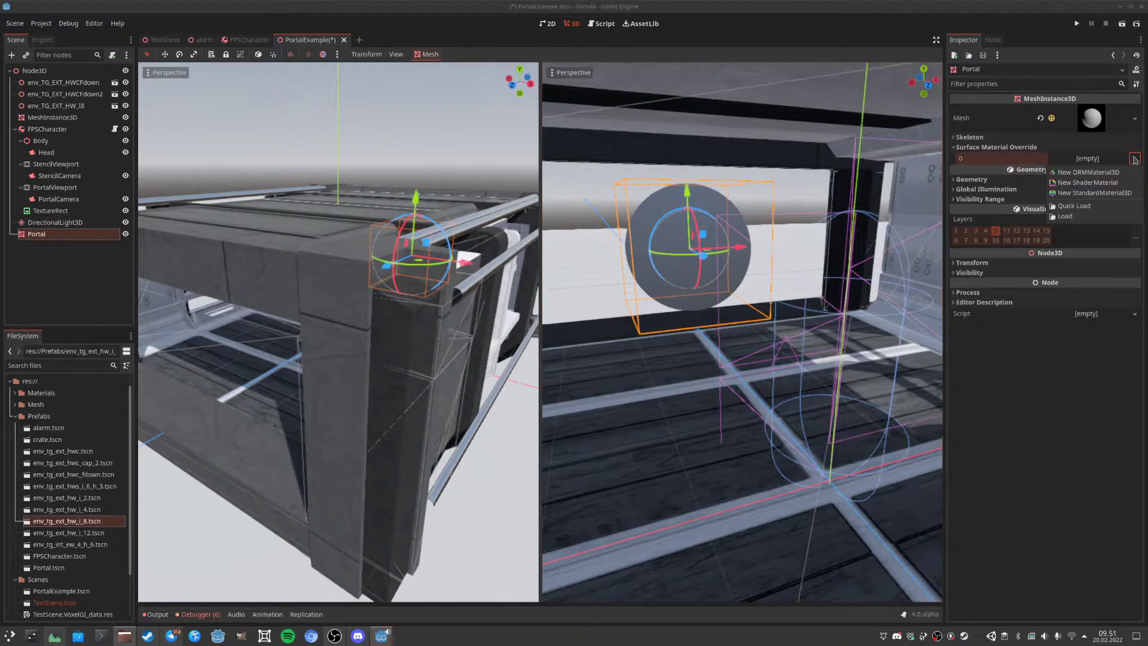
pyautogui.click(1094, 193)
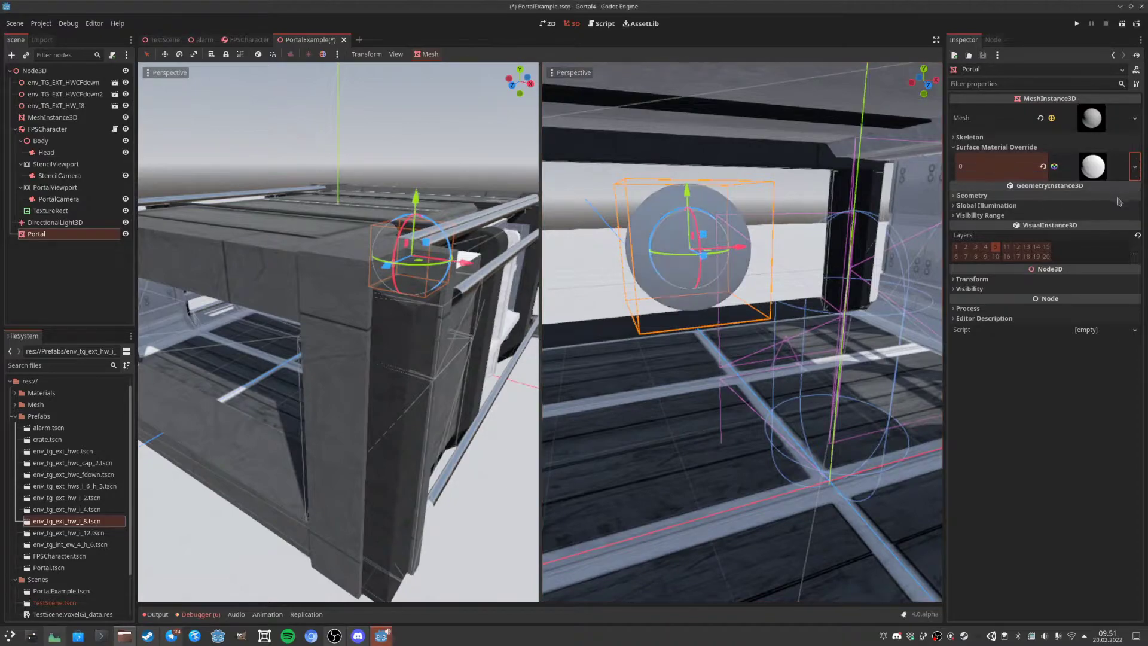
# Set the Portal material's shading mode to Unshaded and check the sphere in the StencilViewport preview.
pyautogui.click(1089, 168)
pyautogui.click(975, 291)
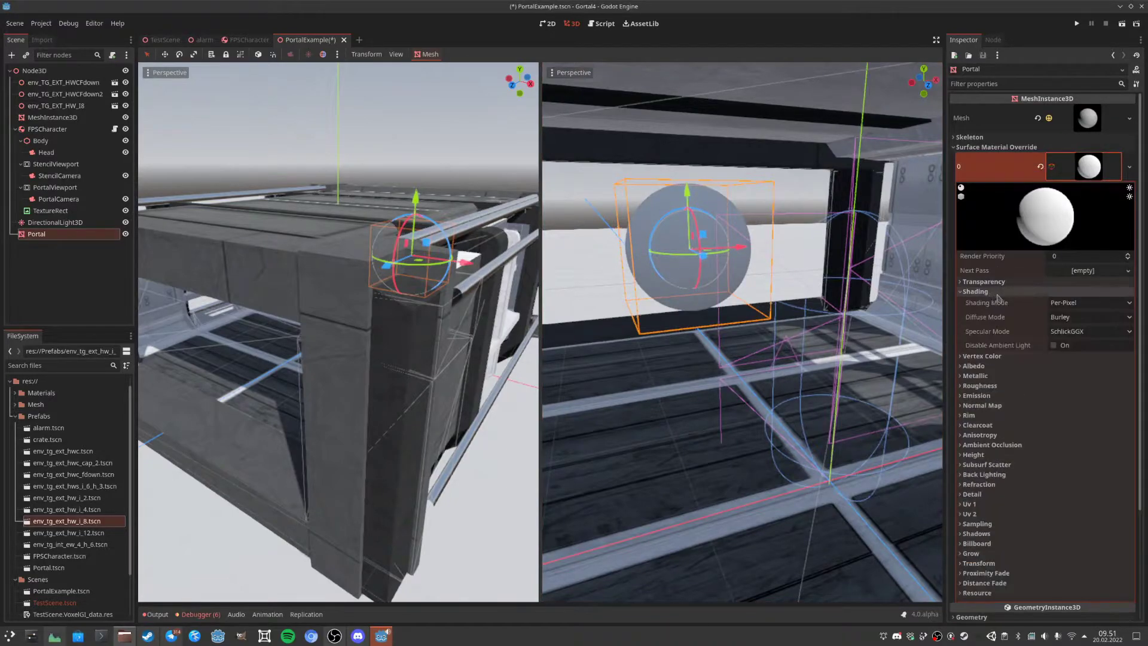
pyautogui.click(1078, 303)
pyautogui.click(1070, 312)
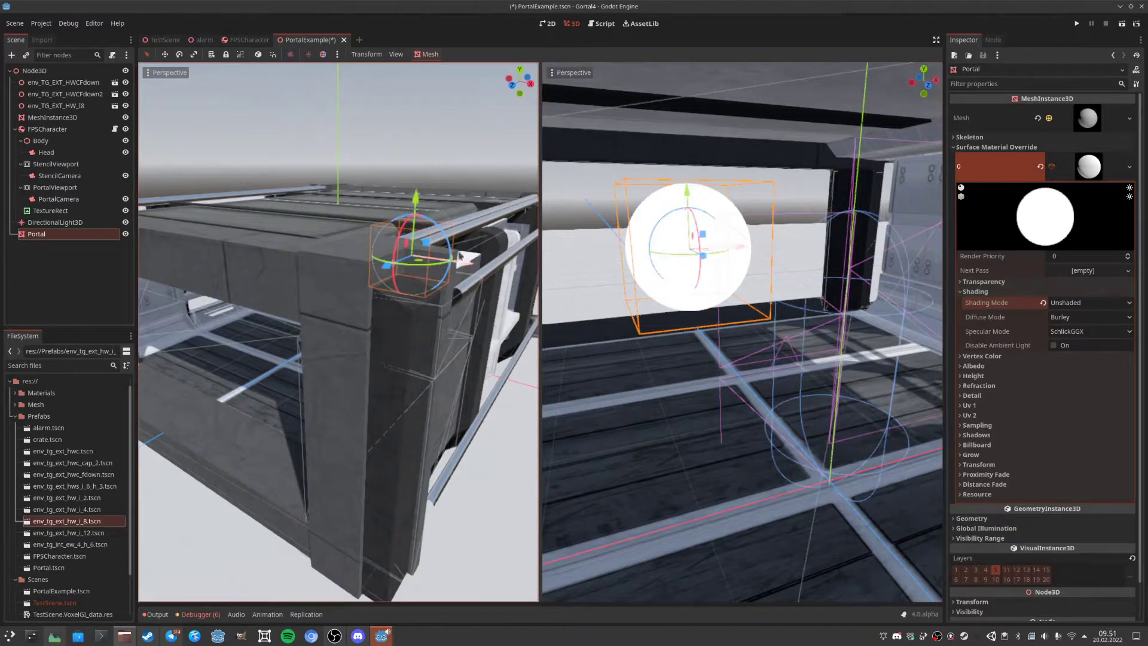
pyautogui.click(54, 169)
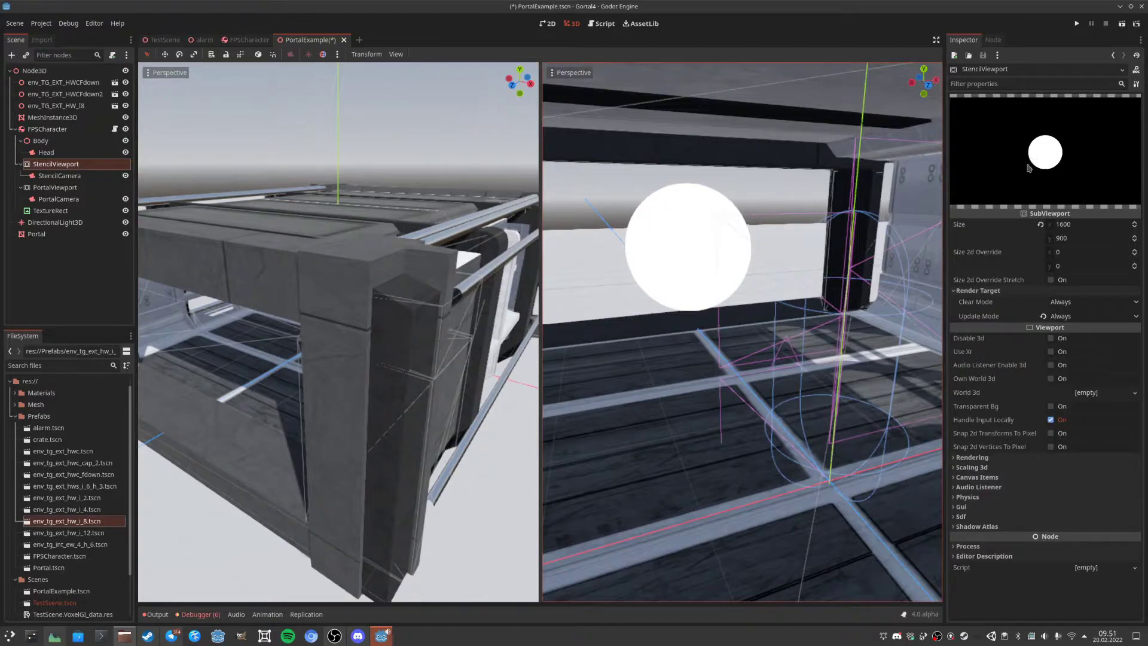
pyautogui.scroll(3, 758, 311)
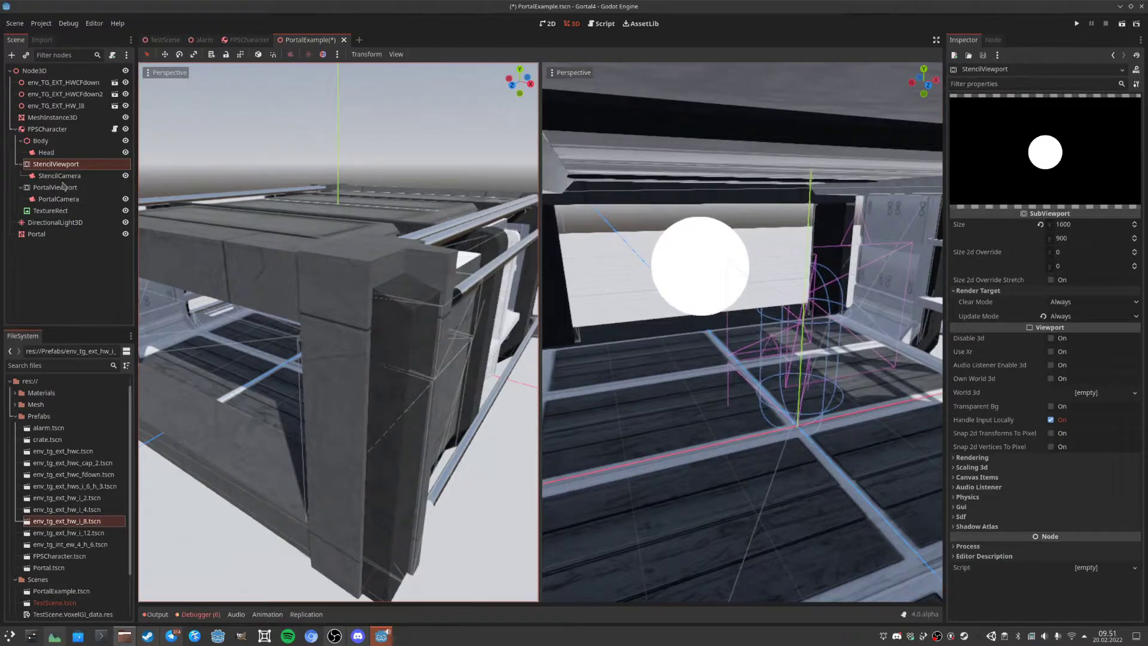
# Preview the scene through StencilCamera in one 3D view while viewing the whole container in the other.
pyautogui.click(60, 176)
pyautogui.click(551, 86)
pyautogui.scroll(-12, 323, 305)
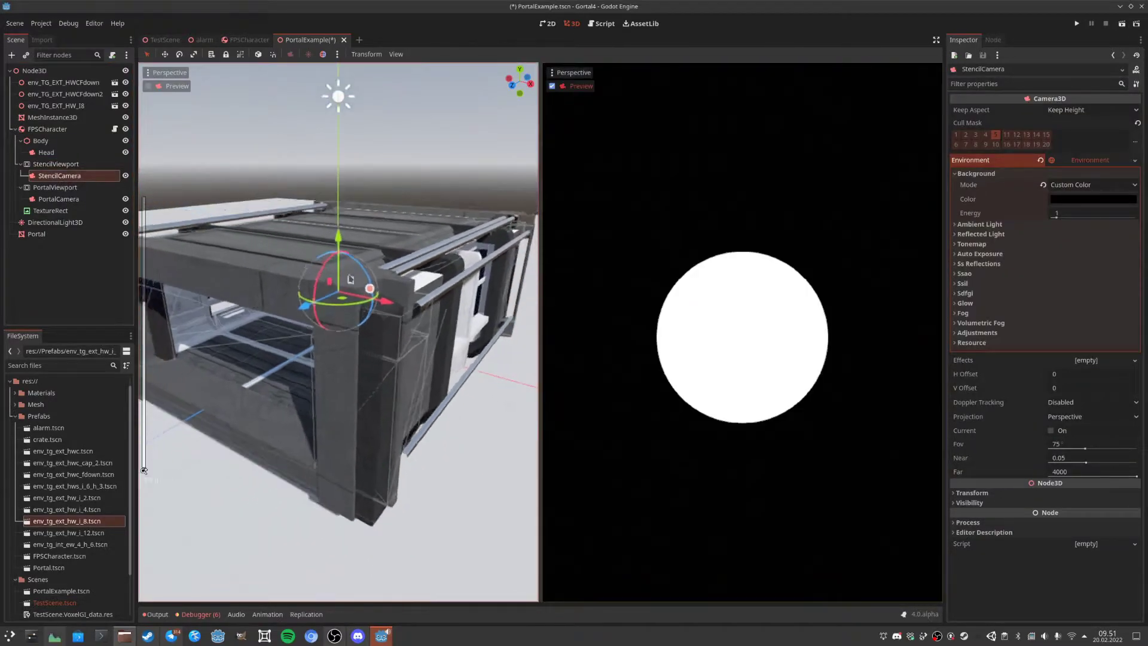
pyautogui.moveTo(305, 328)
pyautogui.mouseDown(button='middle')
pyautogui.moveTo(386, 293)
pyautogui.moveTo(348, 332)
pyautogui.moveTo(301, 337)
pyautogui.mouseUp(button='middle')
pyautogui.moveTo(301, 336)
pyautogui.mouseDown()
pyautogui.moveTo(226, 385)
pyautogui.moveTo(288, 321)
pyautogui.mouseUp()
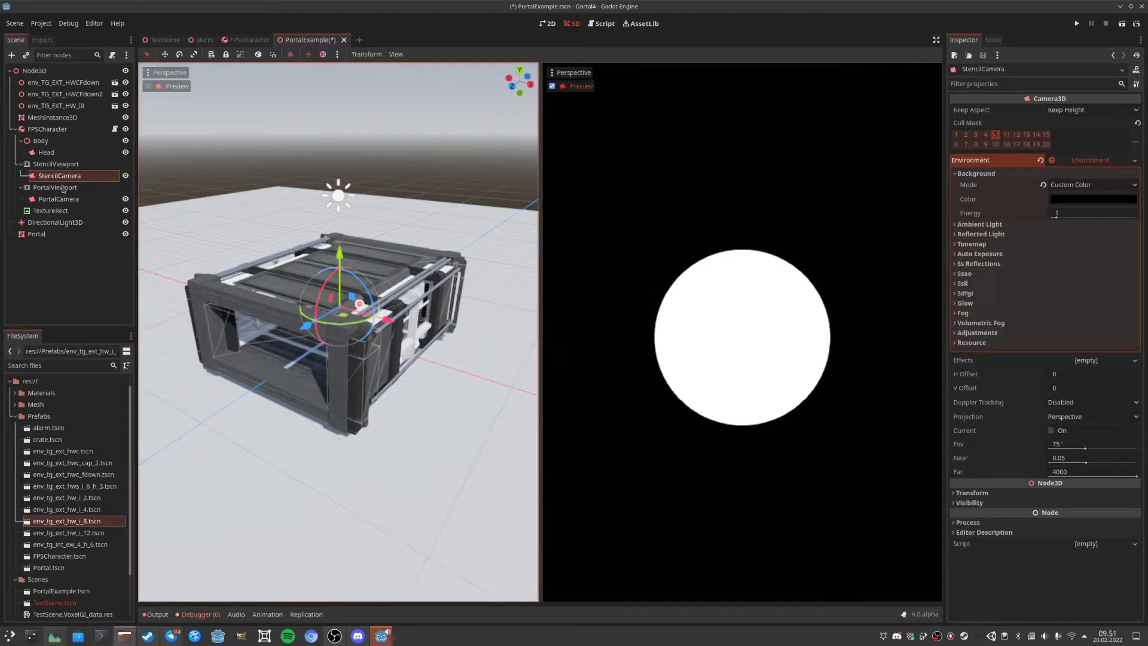
pyautogui.click(46, 153)
pyautogui.click(48, 164)
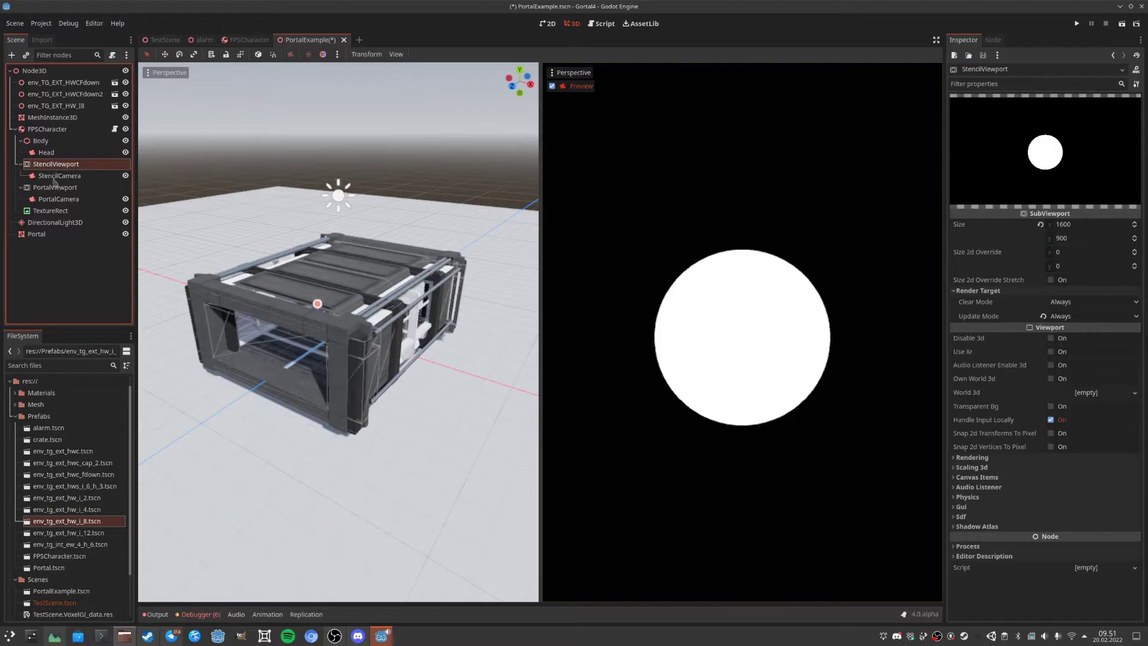
pyautogui.click(55, 177)
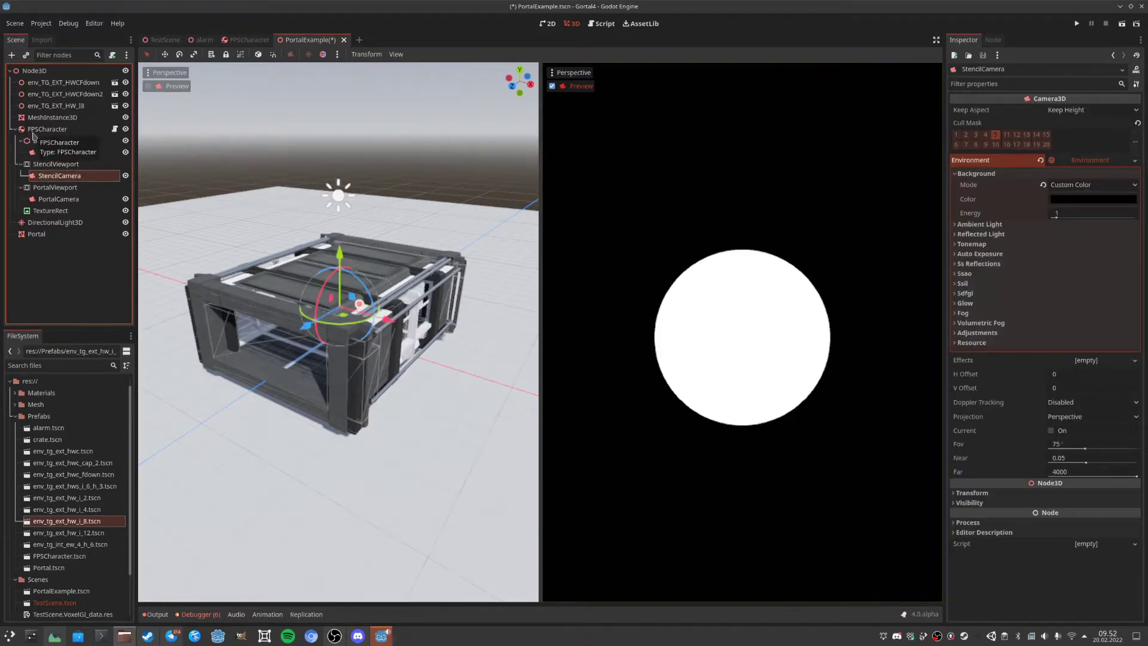
pyautogui.click(36, 130)
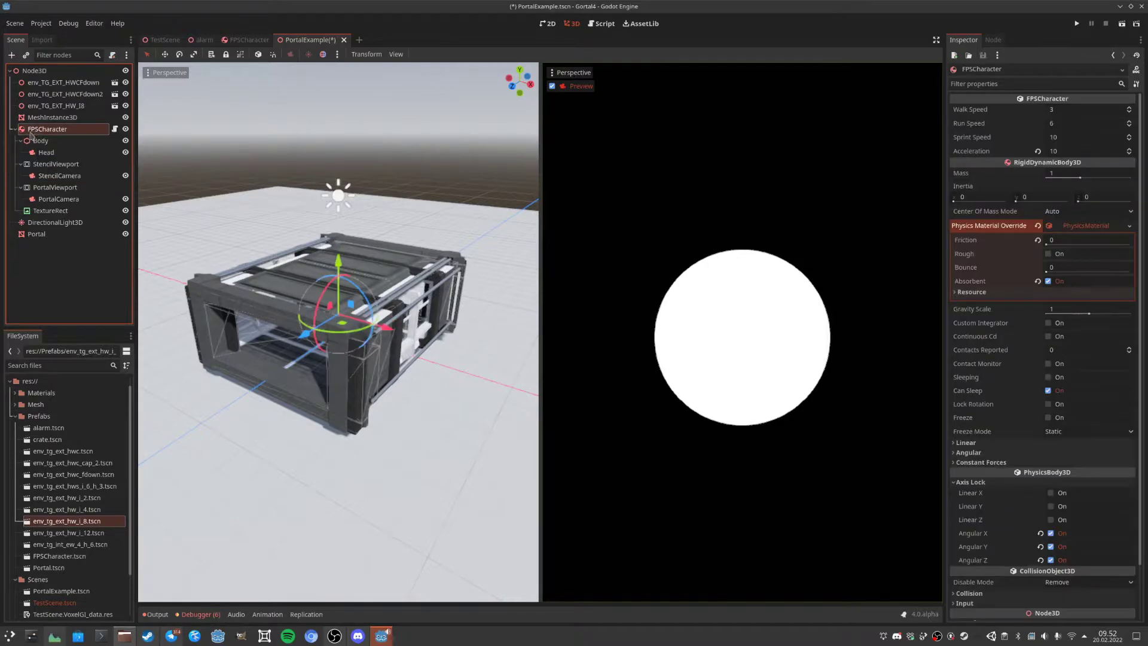
# Attach the existing script res://Scripts/Character/StencilCam.gd to the StencilCamera node.
pyautogui.click(46, 177)
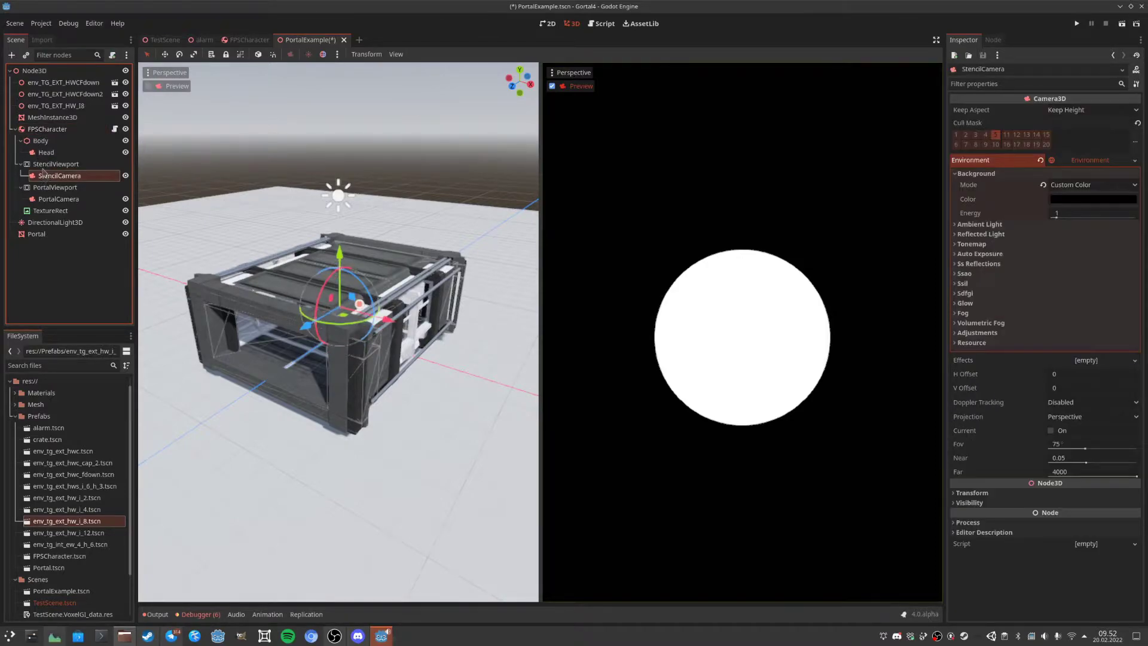
pyautogui.rightClick(75, 177)
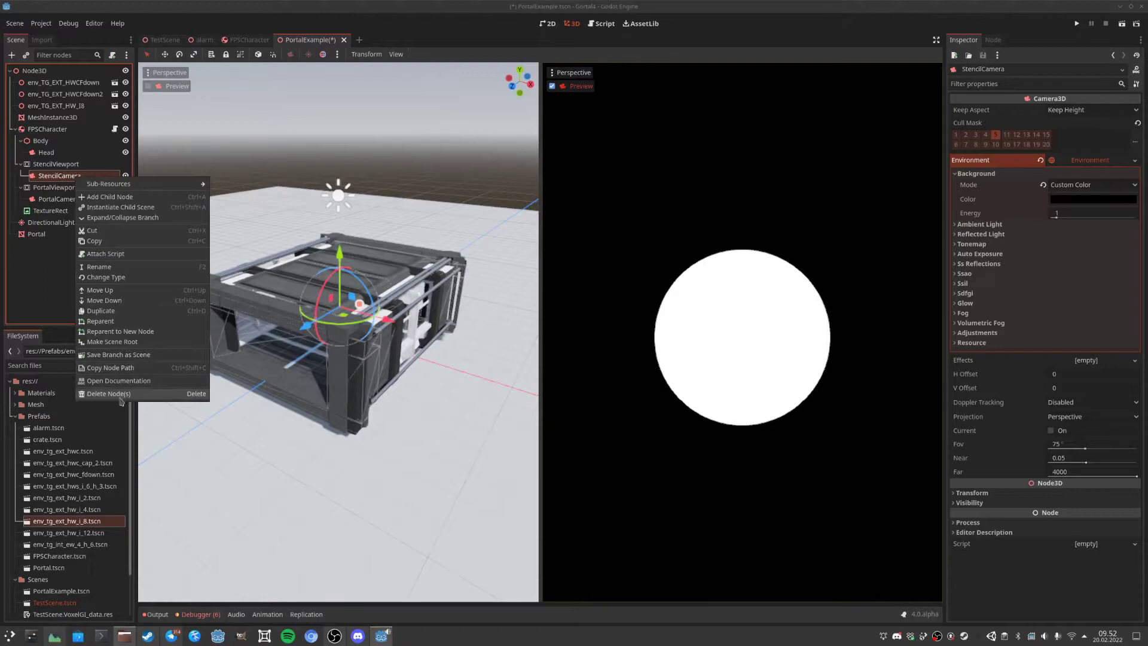
pyautogui.click(122, 254)
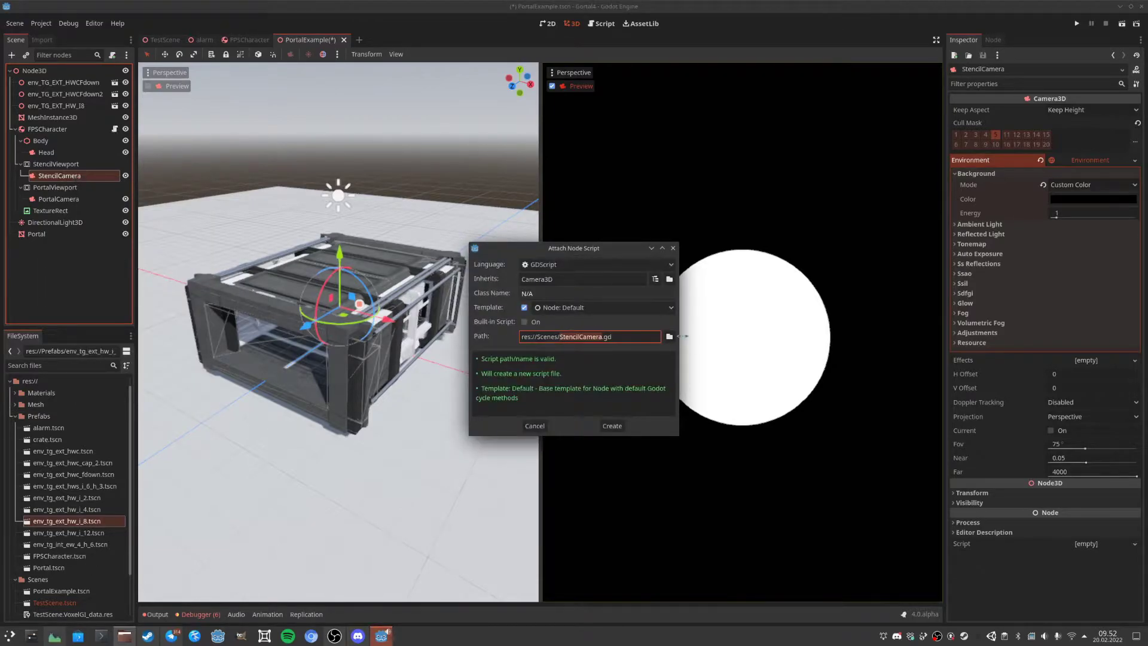
pyautogui.click(669, 337)
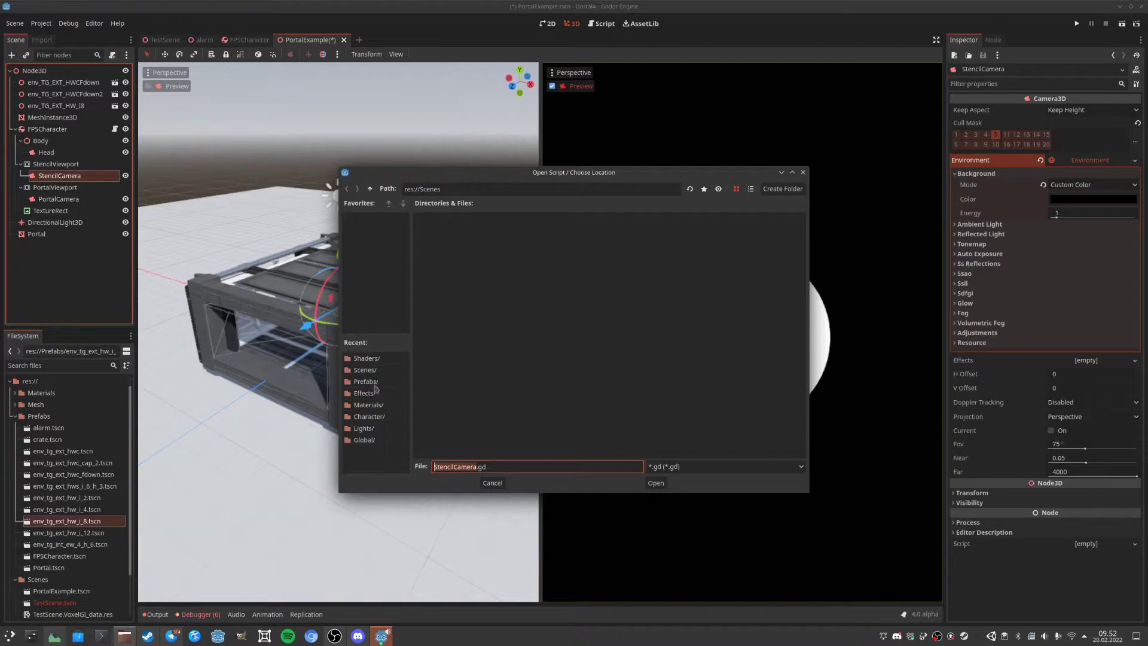
pyautogui.click(371, 188)
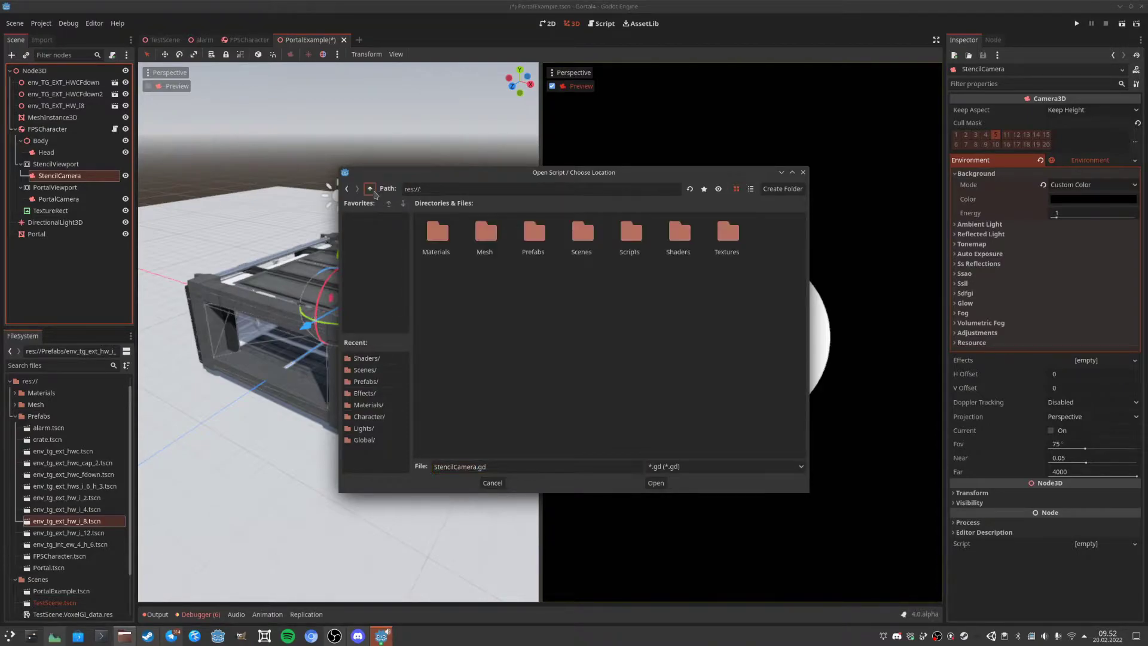
pyautogui.doubleClick(631, 238)
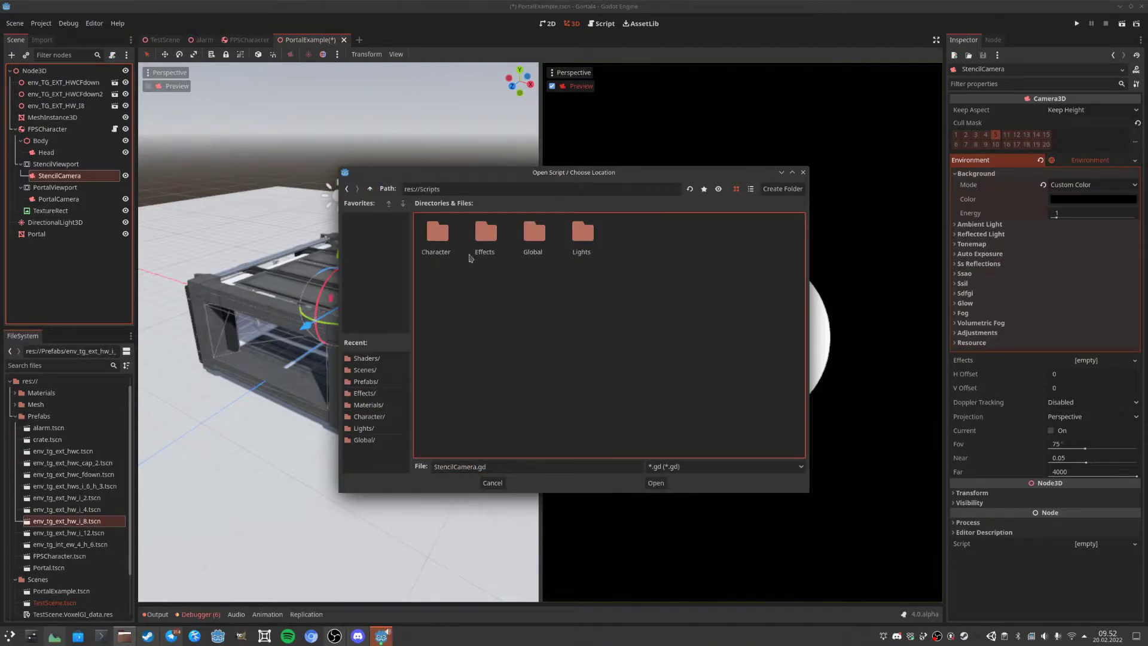
pyautogui.doubleClick(435, 237)
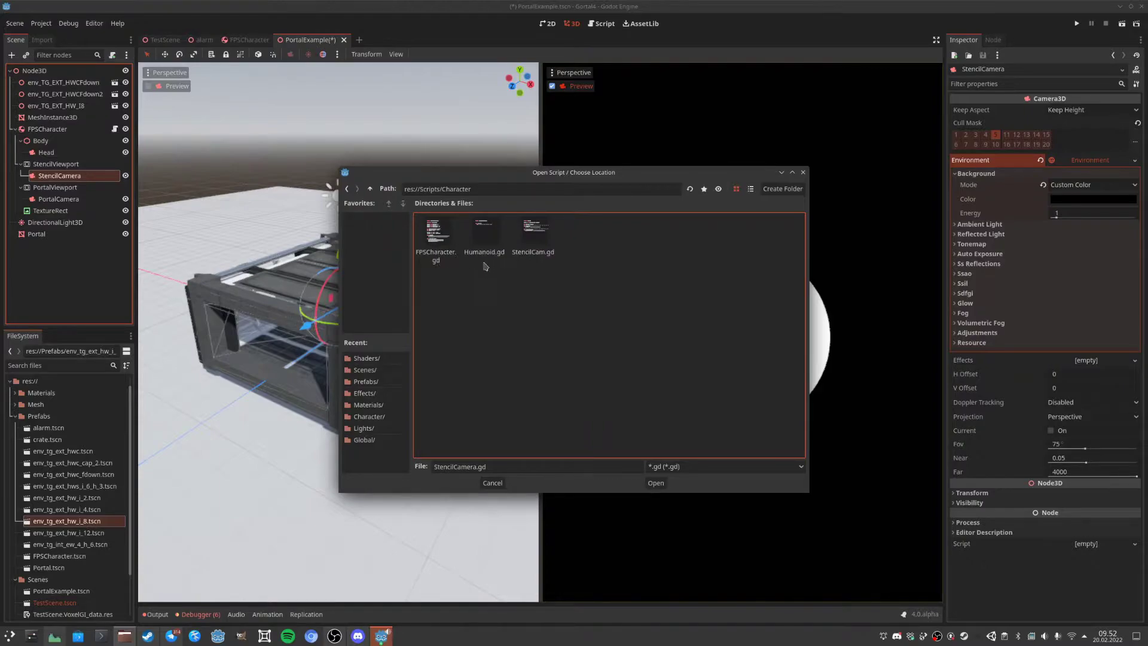
pyautogui.click(541, 246)
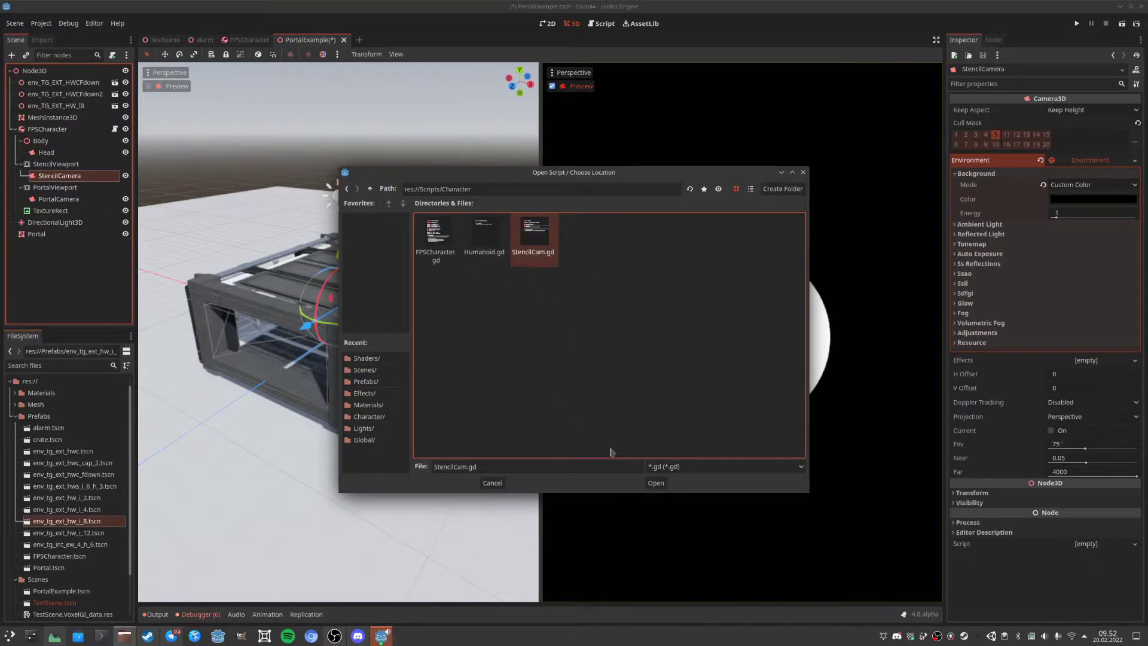
pyautogui.click(656, 483)
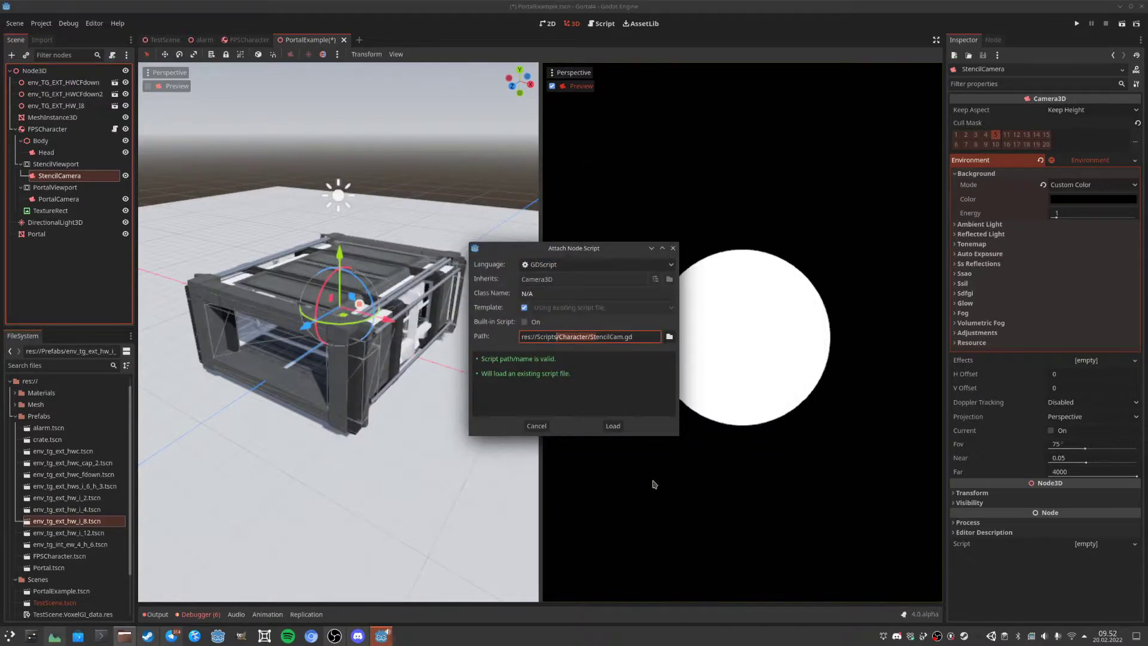
pyautogui.click(611, 423)
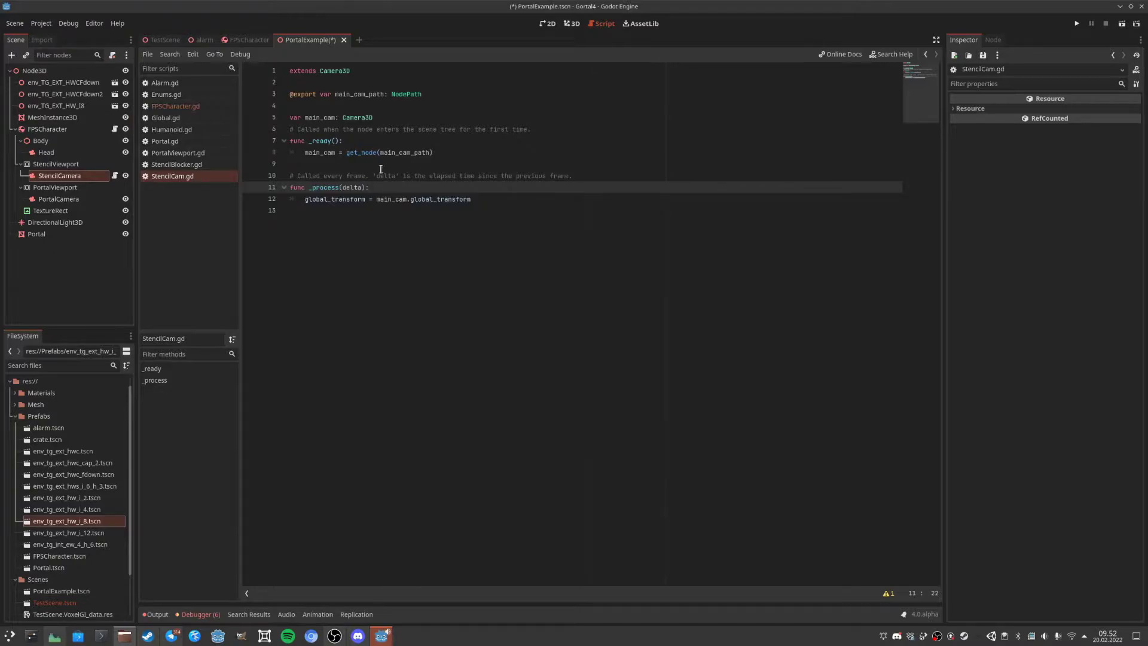
# Read through StencilCam.gd, examining the exported main_cam_path, the main_cam lookup in _ready and the transform copying in _process.
pyautogui.click(293, 71)
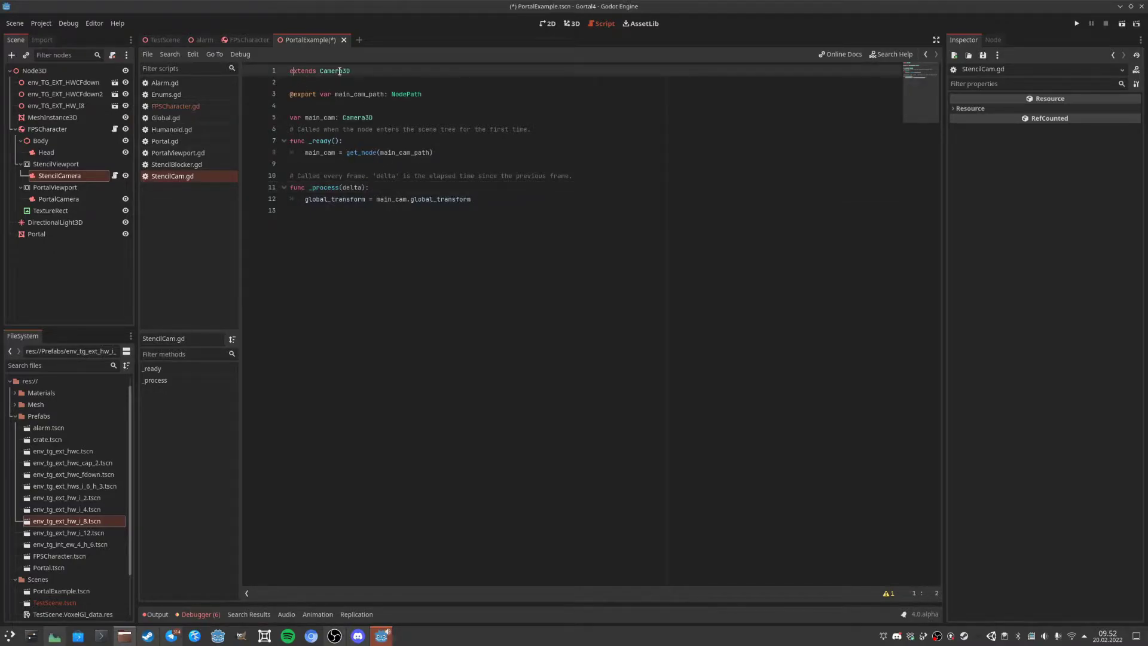
pyautogui.click(331, 95)
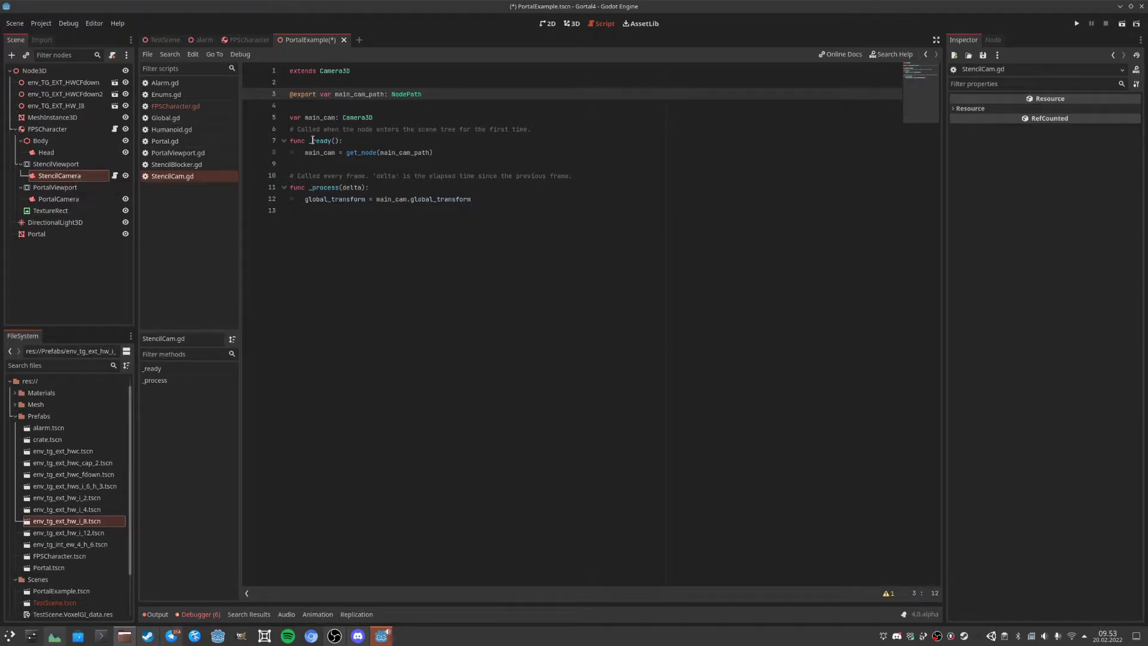
pyautogui.click(370, 153)
pyautogui.moveTo(289, 94); pyautogui.dragTo(423, 94)
pyautogui.click(410, 96)
pyautogui.click(334, 128)
pyautogui.moveTo(294, 118); pyautogui.dragTo(373, 118)
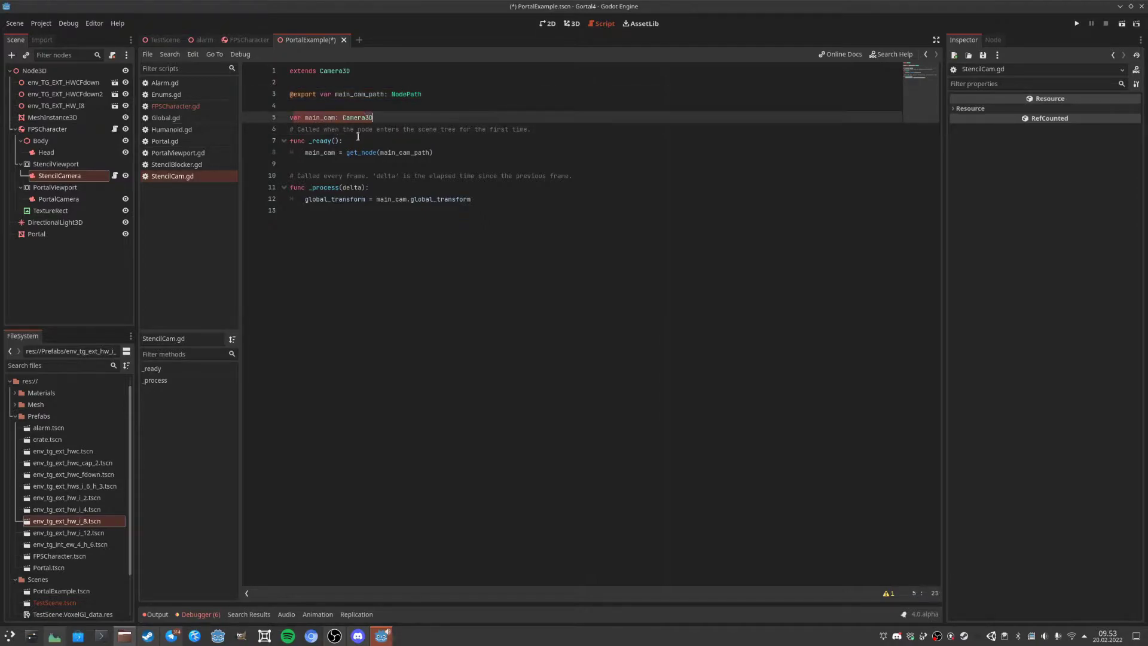
pyautogui.click(342, 141)
pyautogui.click(362, 153)
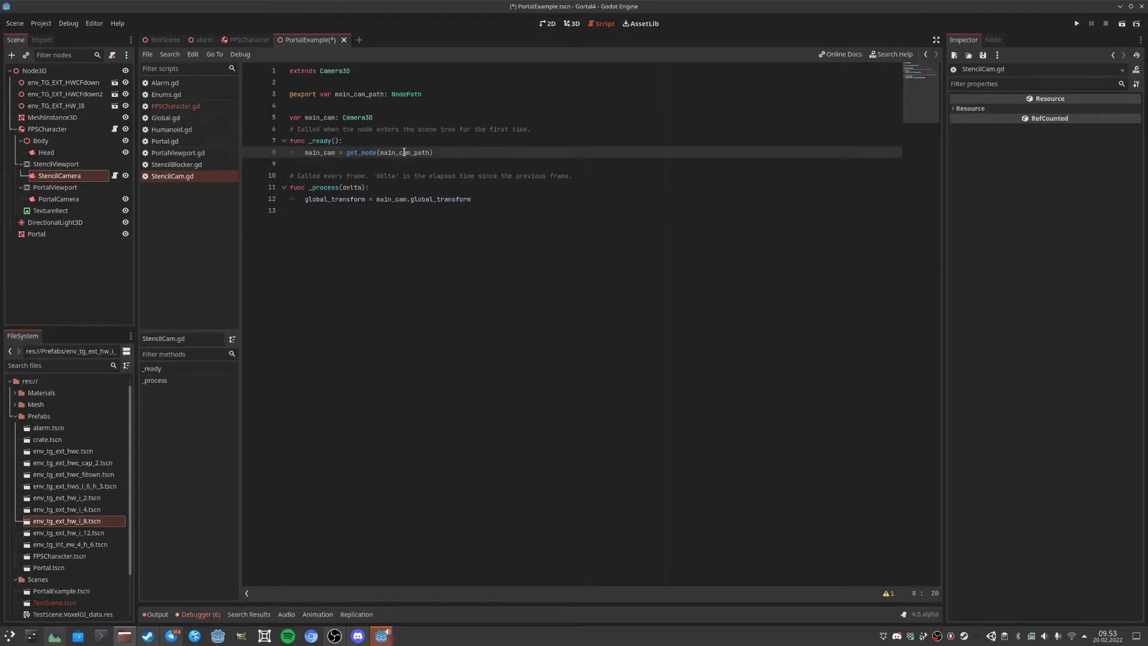
pyautogui.moveTo(370, 153); pyautogui.dragTo(428, 154)
pyautogui.click(327, 153)
pyautogui.click(331, 198)
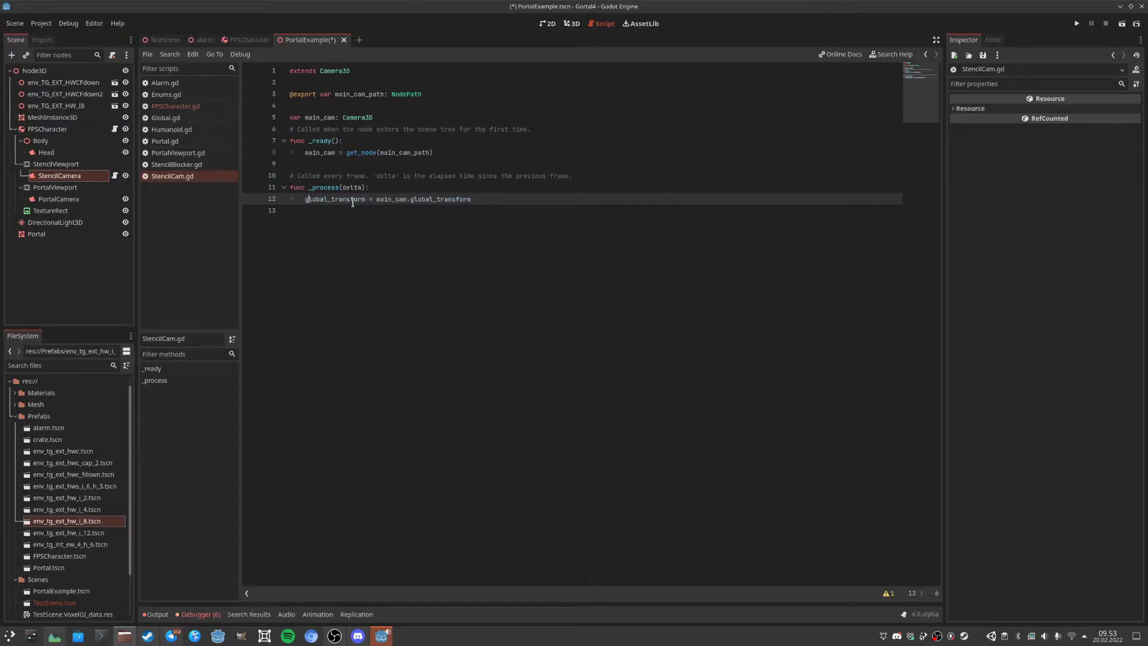
# Inspect StencilCamera's exported Main Cam Path property and its node picker against the script, without assigning a node.
pyautogui.click(78, 178)
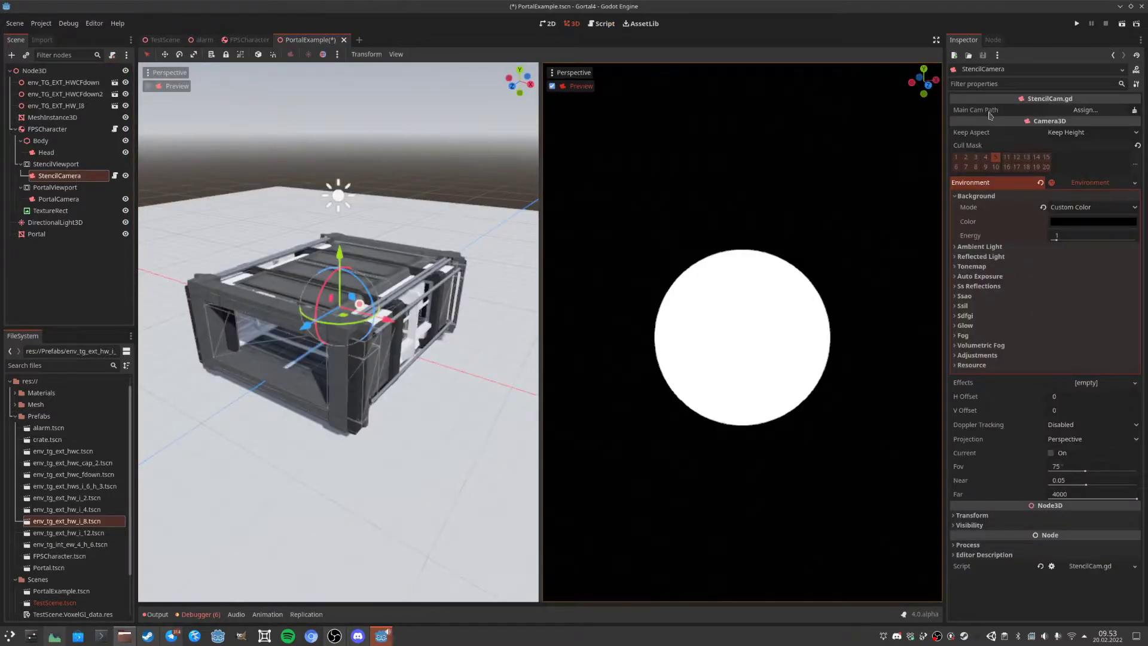
pyautogui.click(1085, 110)
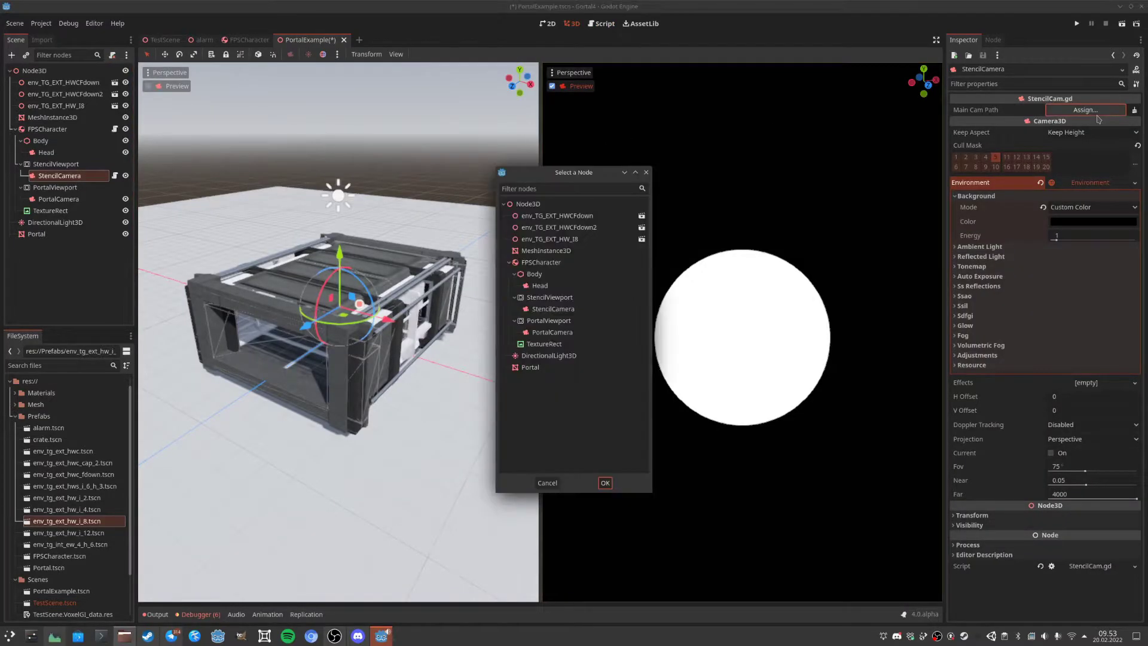
pyautogui.click(646, 174)
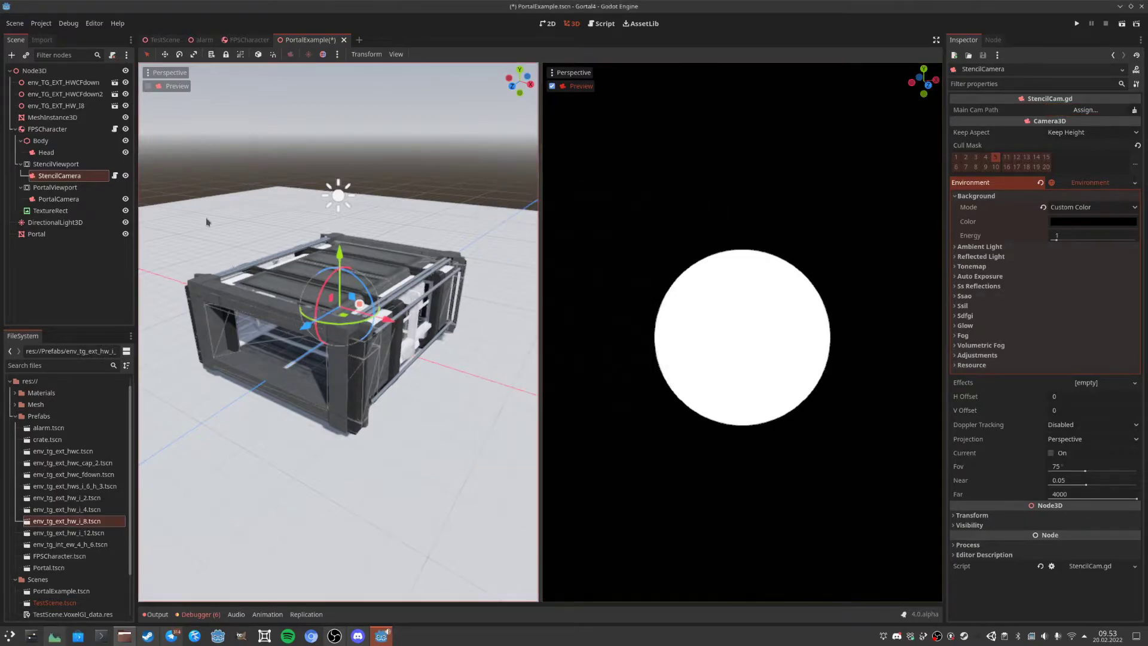
pyautogui.click(115, 176)
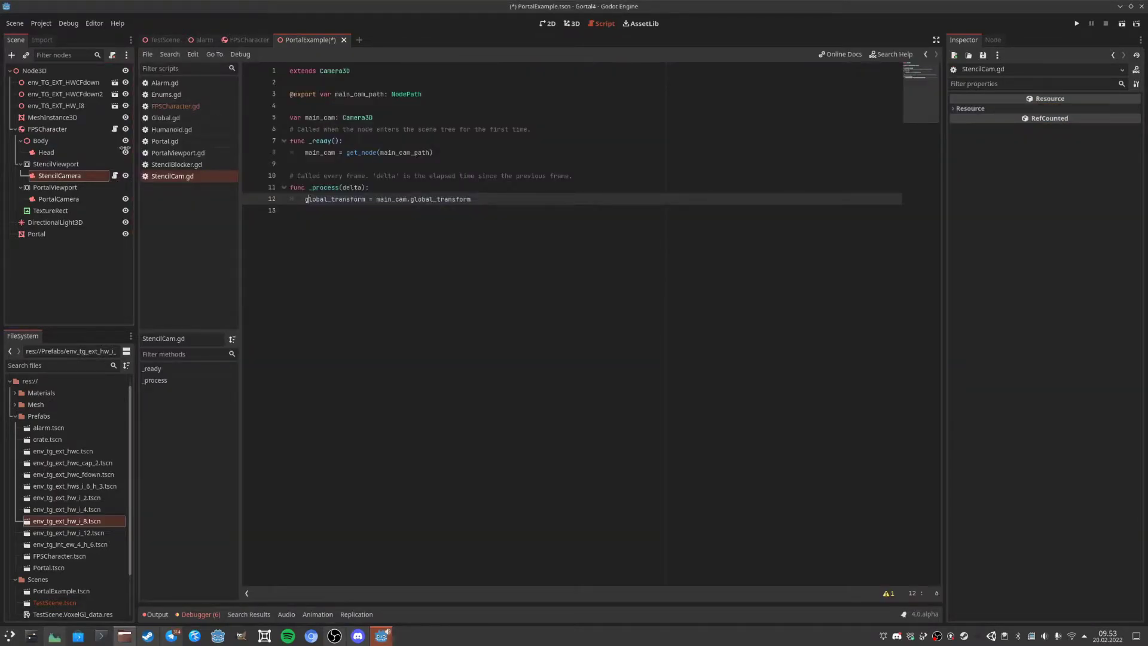
pyautogui.click(40, 177)
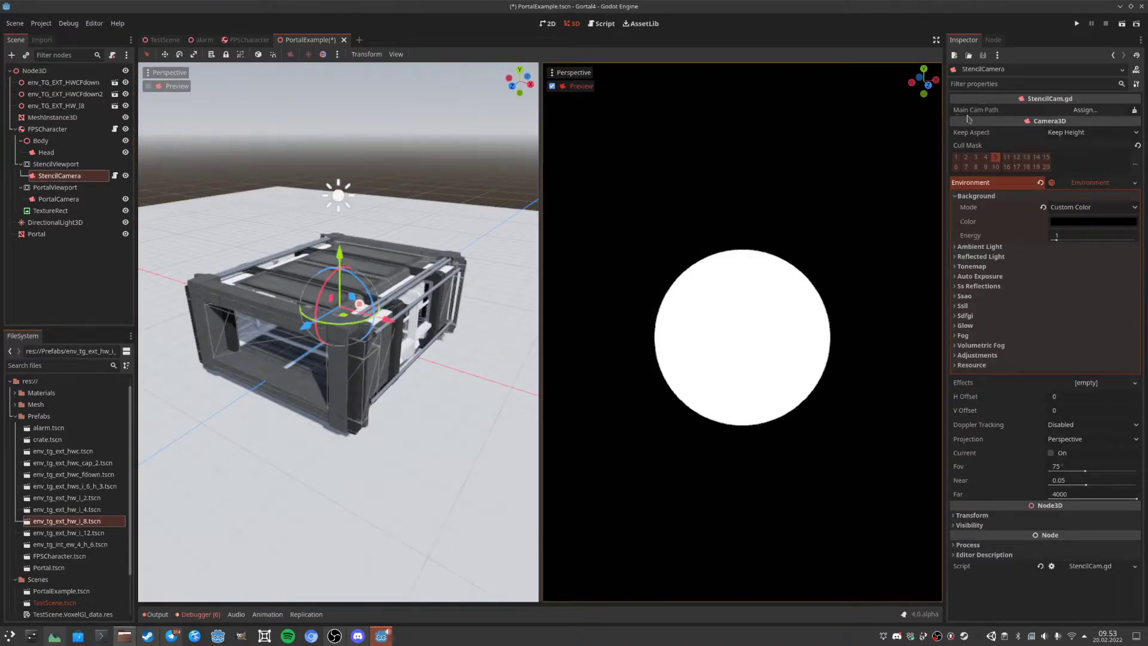
# Assign the Head camera as StencilCamera's Main Cam Path.
pyautogui.click(71, 166)
pyautogui.click(72, 174)
pyautogui.click(1080, 113)
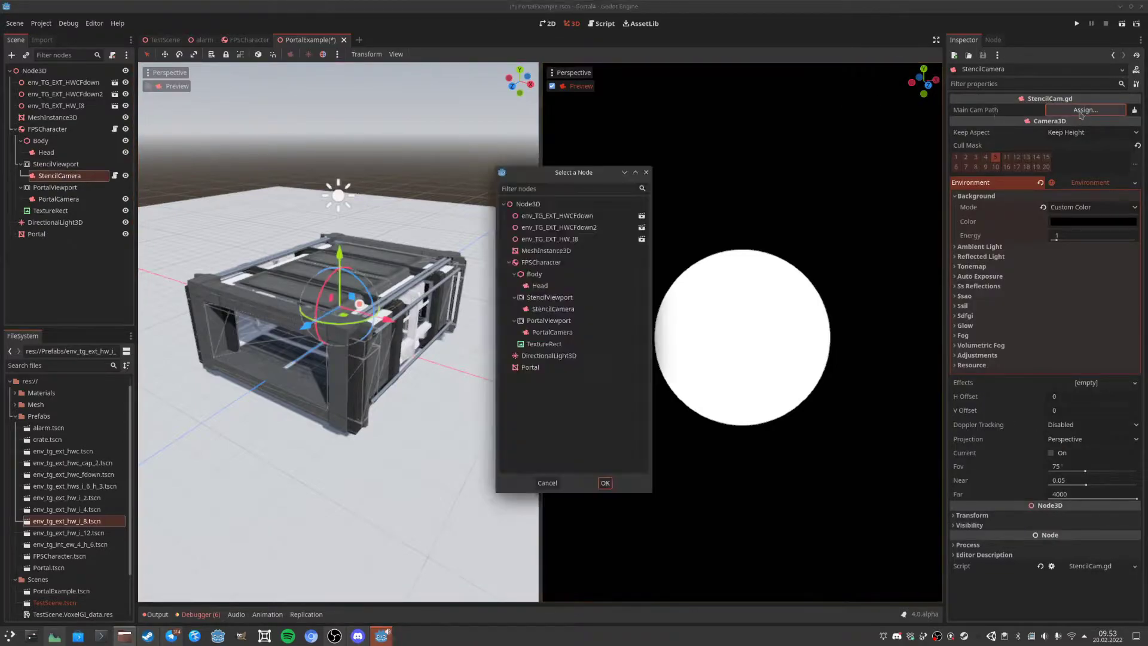
pyautogui.click(545, 285)
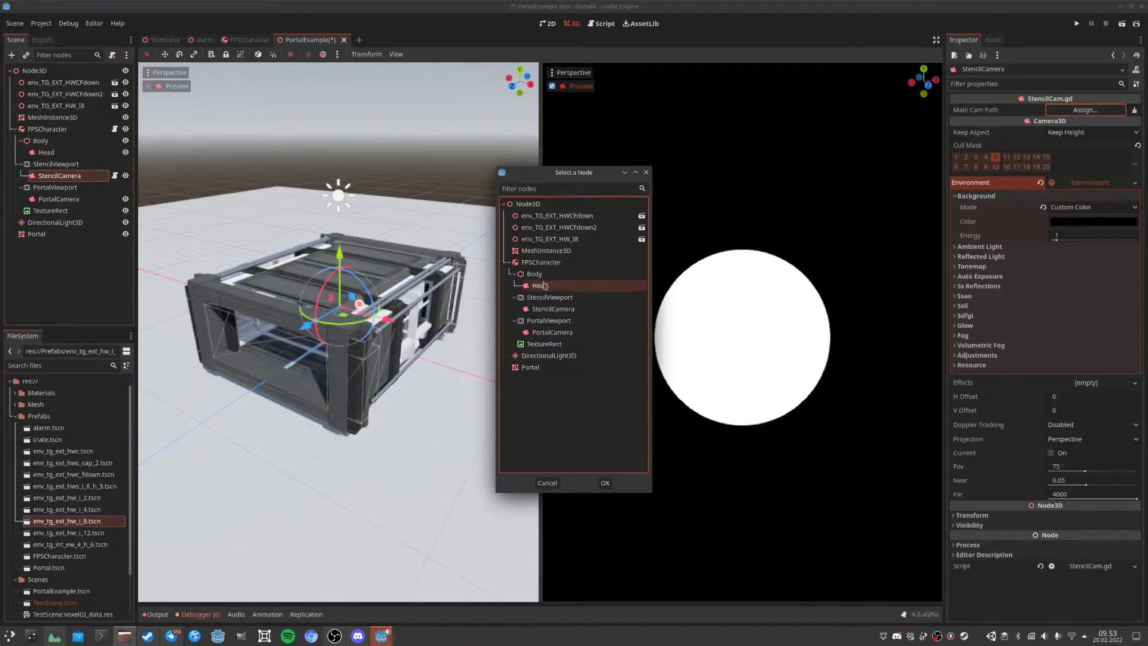
pyautogui.click(606, 484)
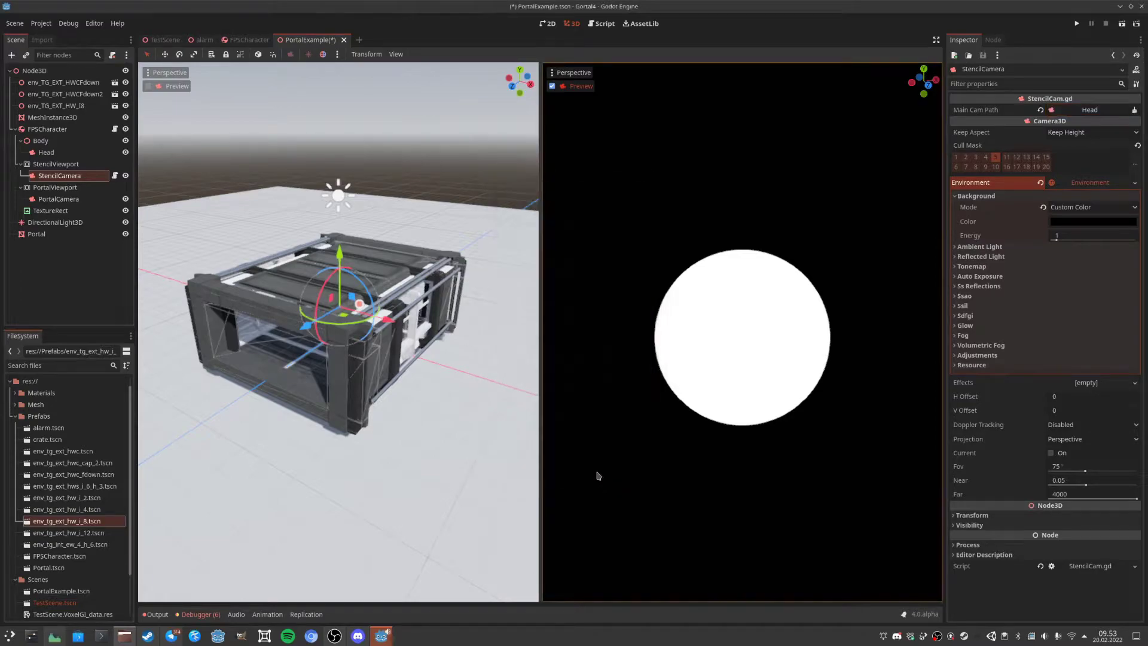
# Inspect StencilViewport's preview and test-run the PortalExample scene, closing the game window when done.
pyautogui.click(59, 167)
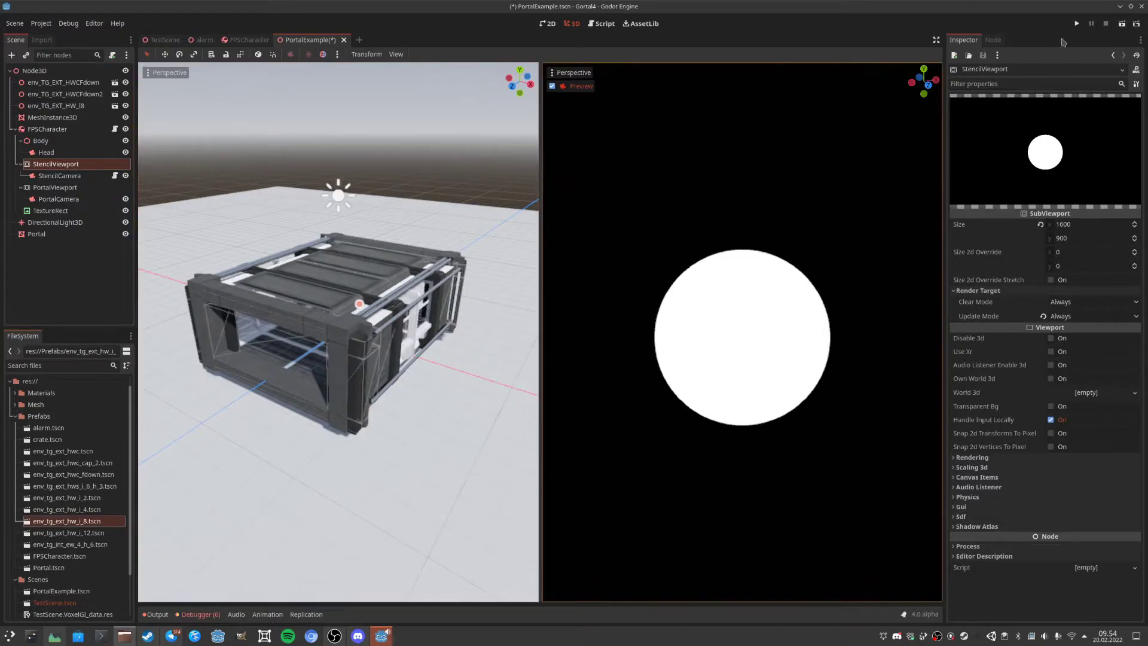
pyautogui.press('F6')
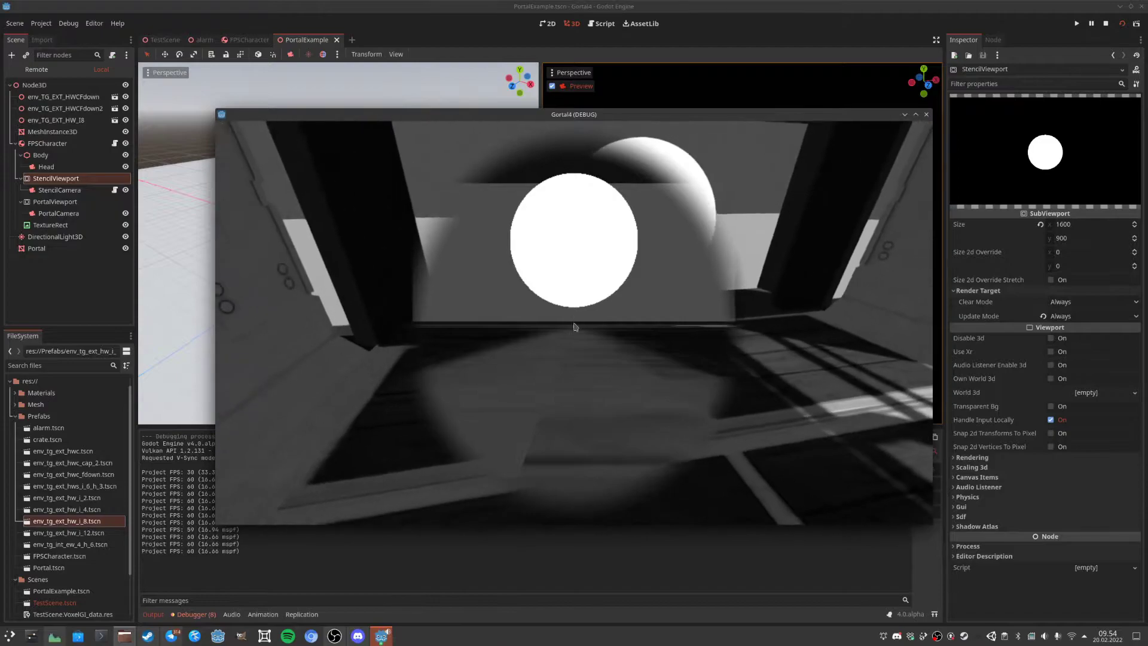
pyautogui.click(926, 114)
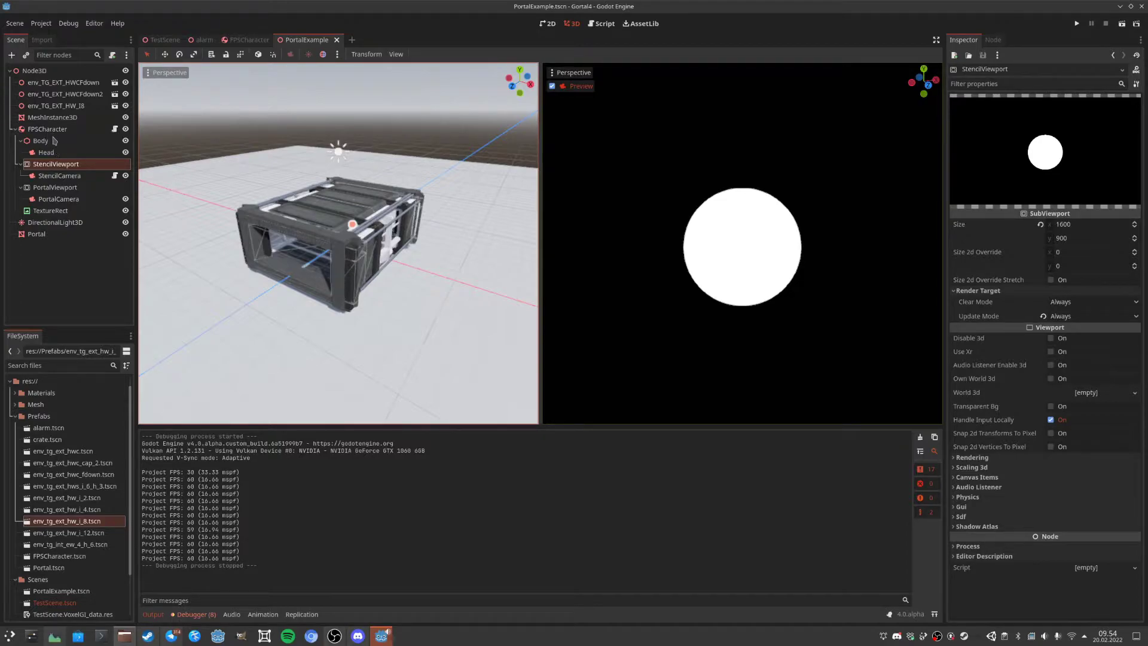
# Exclude layer 5 from the Head camera's cull mask.
pyautogui.click(47, 152)
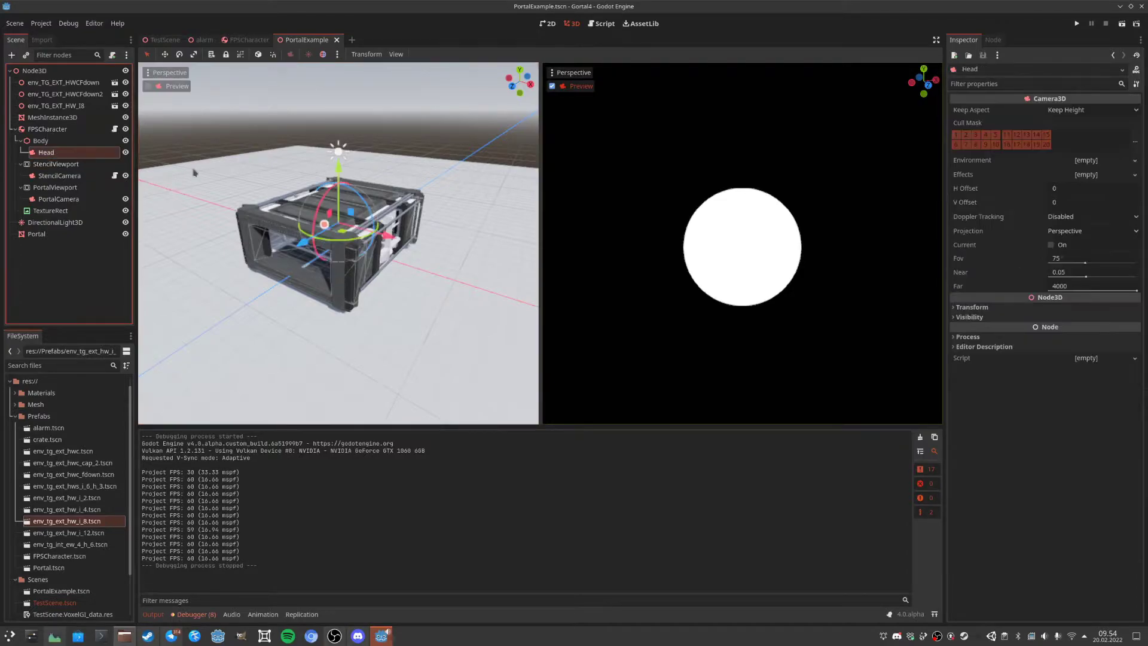
pyautogui.click(995, 137)
pyautogui.click(994, 145)
pyautogui.click(993, 147)
pyautogui.click(996, 145)
pyautogui.click(995, 146)
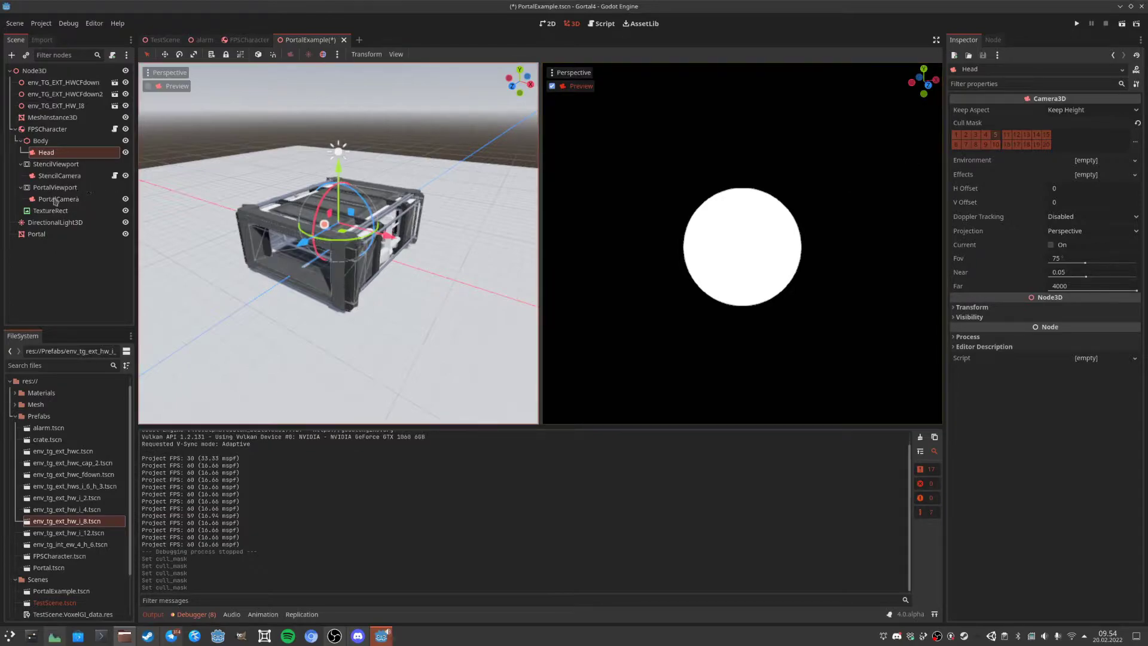
# Check the cull masks of StencilCamera and PortalCamera, and test-run the scene with the portal layer hidden from Head.
pyautogui.click(59, 176)
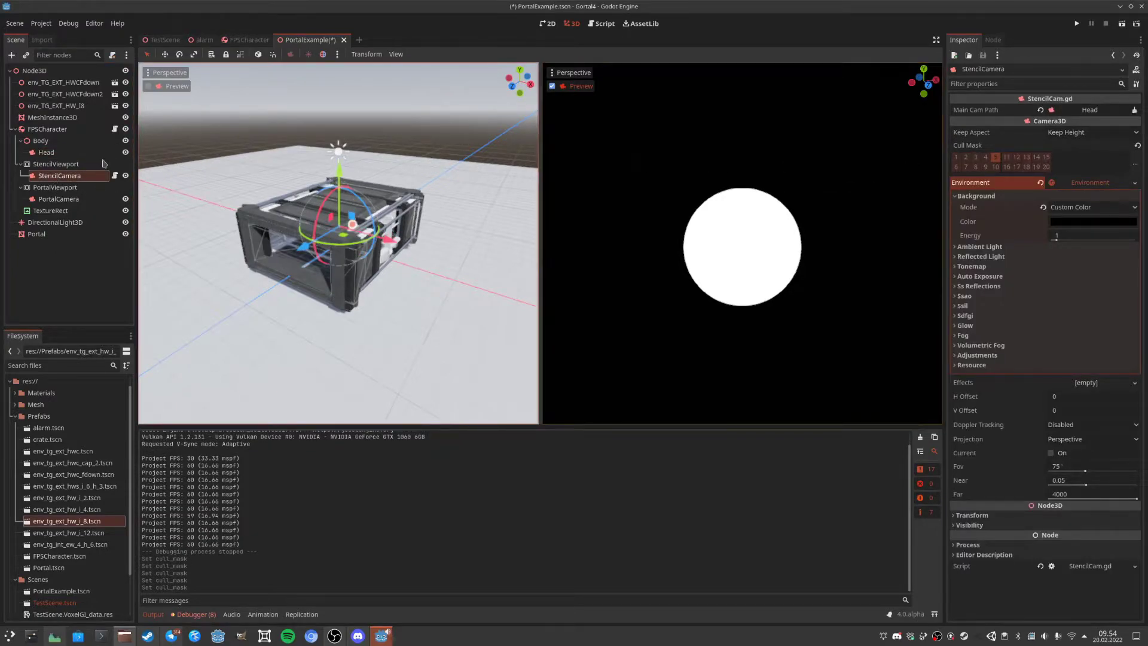
pyautogui.click(79, 200)
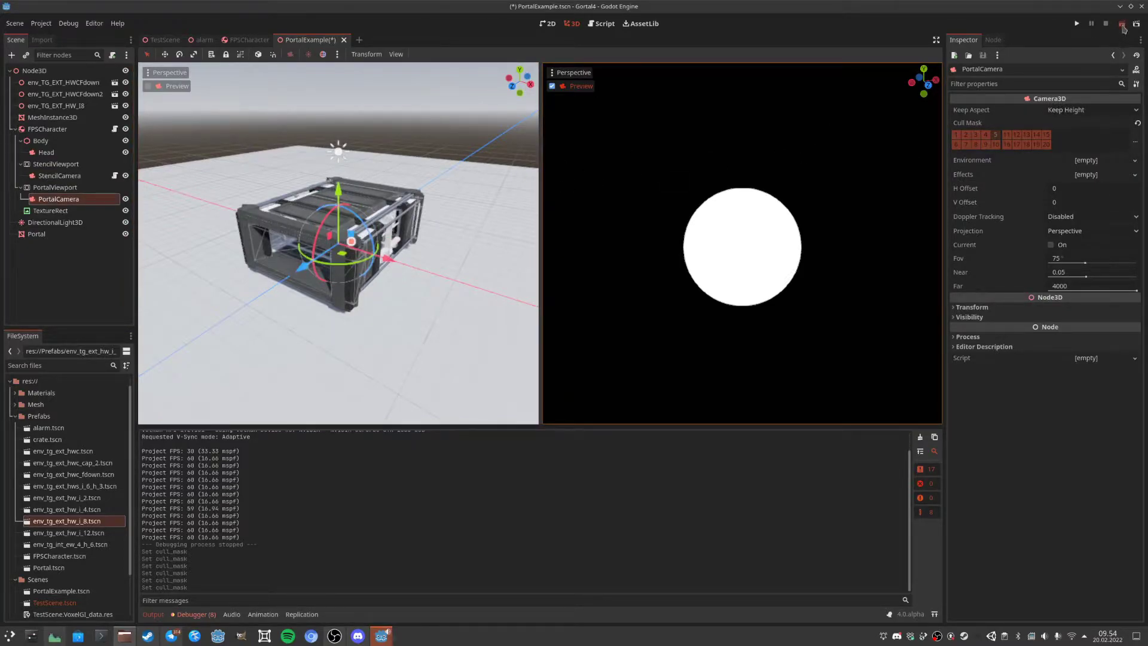
pyautogui.press('F5')
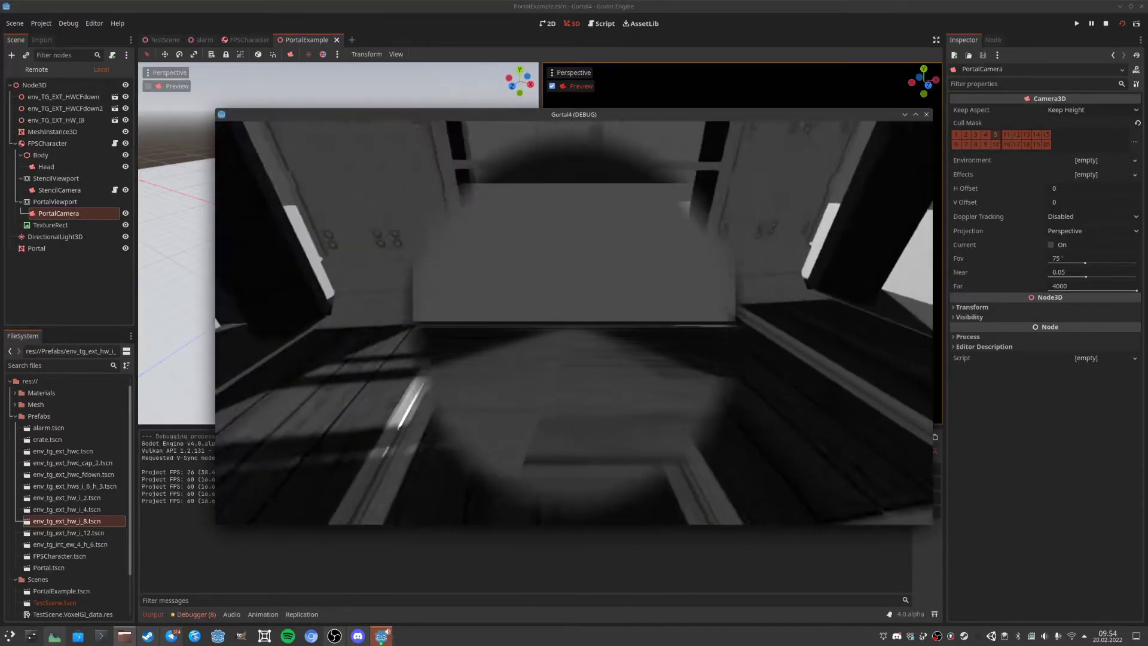
pyautogui.click(926, 114)
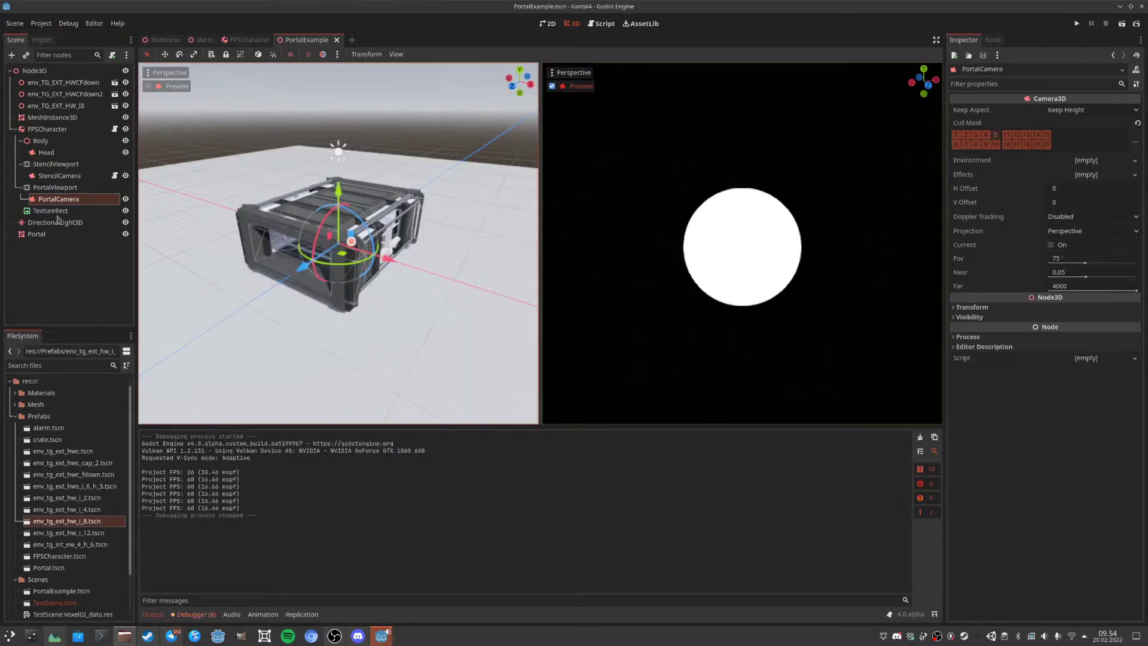
# Open the shader of TextureRect's ShaderMaterial in the shader editor.
pyautogui.click(59, 177)
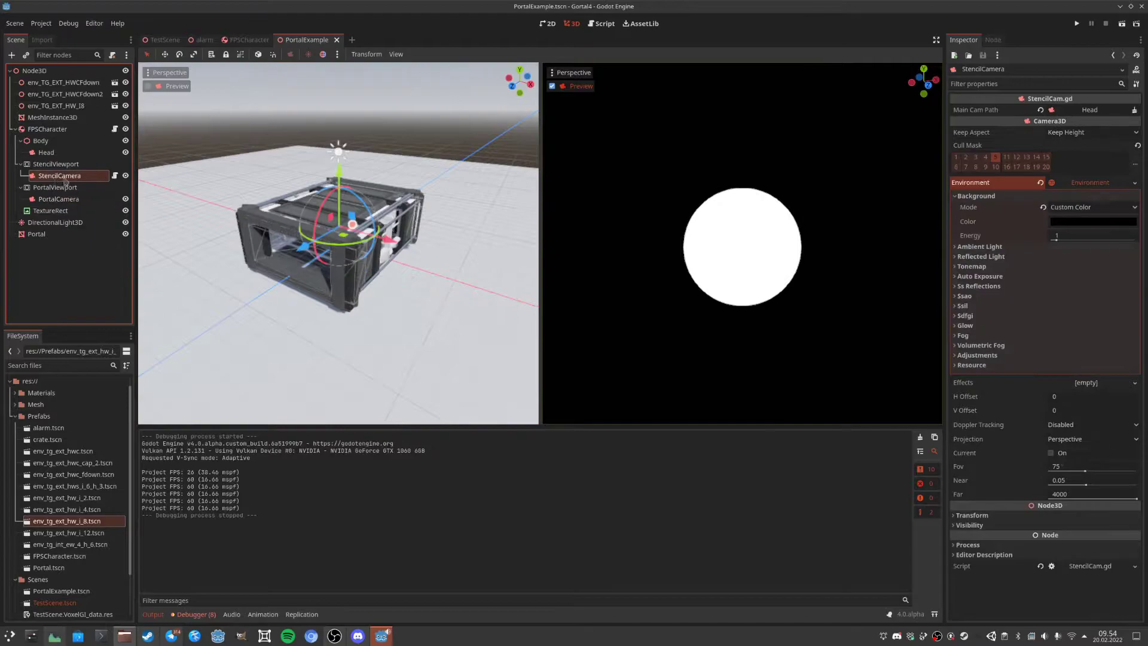
pyautogui.click(55, 210)
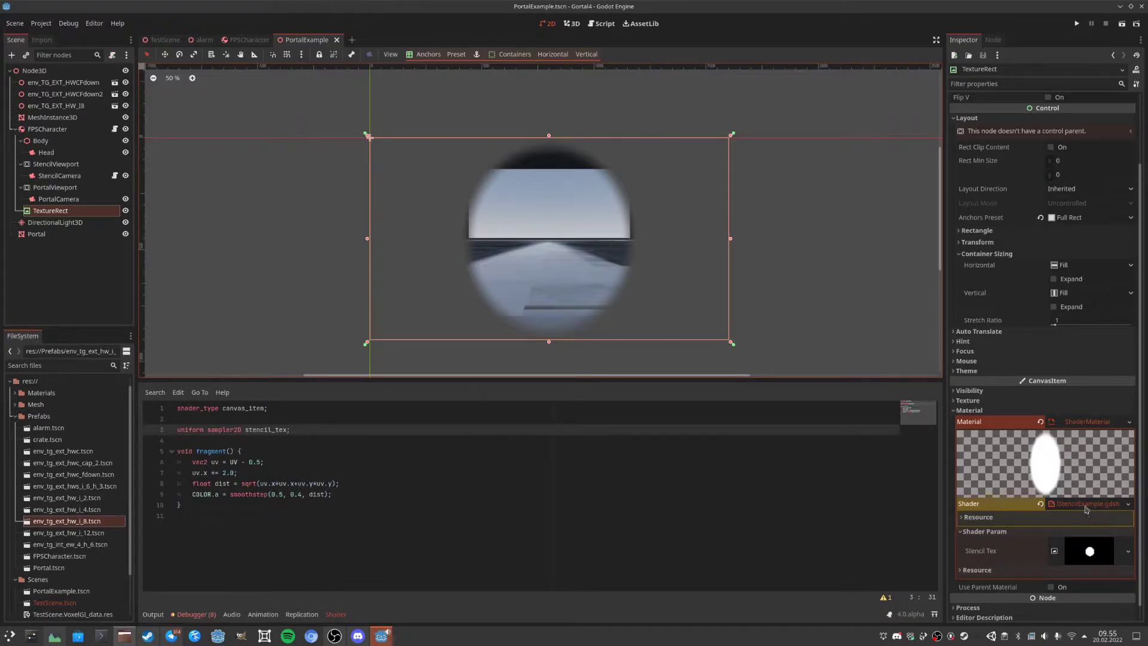
pyautogui.click(1105, 505)
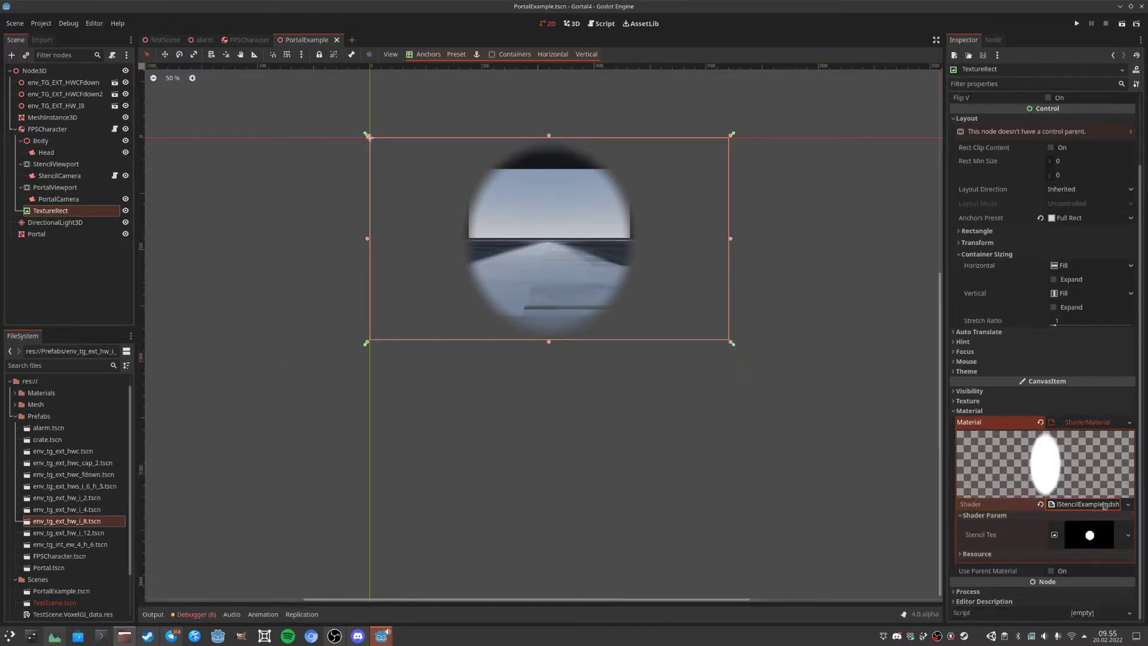
pyautogui.click(1071, 506)
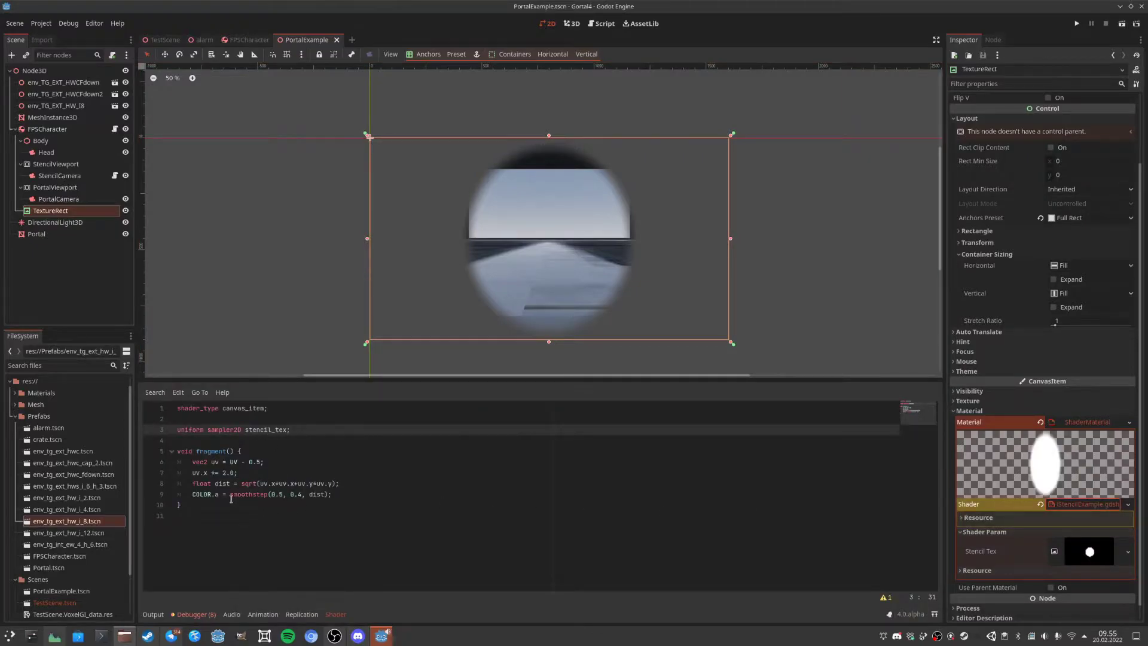
# Comment out the four lines in fragment() that compute the circular mask, from vec2 uv through the COLOR.a smoothstep.
pyautogui.click(188, 482)
pyautogui.press('Up')
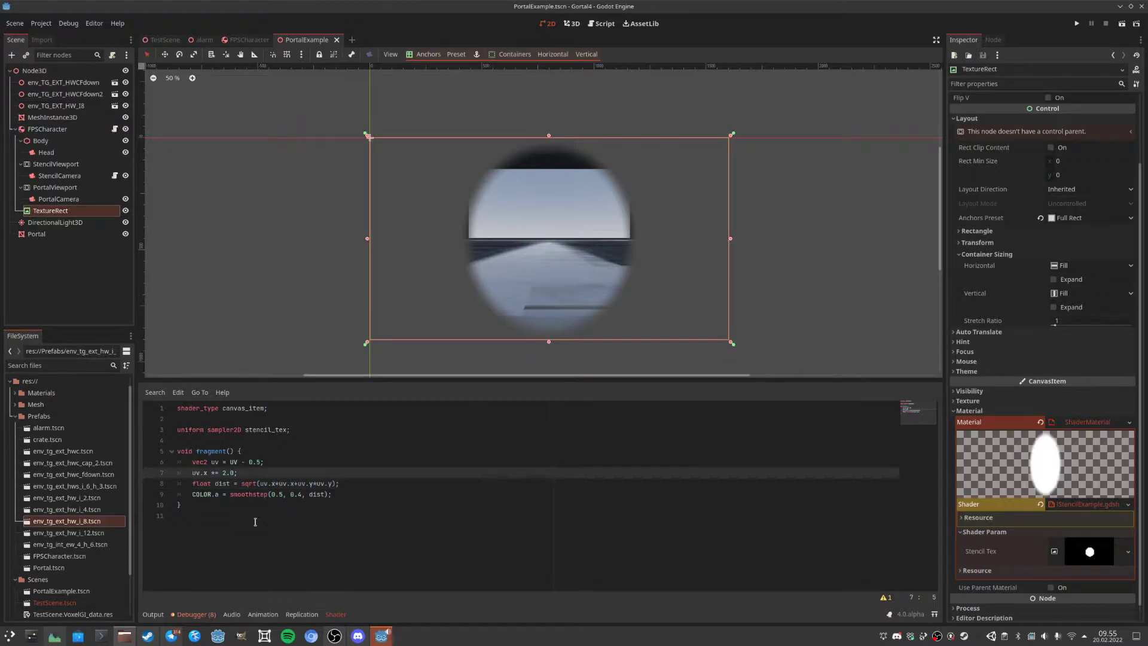
pyautogui.press('Up')
pyautogui.hotkey('shift', 'Down')
pyautogui.hotkey('shift', 'Down')
pyautogui.hotkey('shift', 'Down')
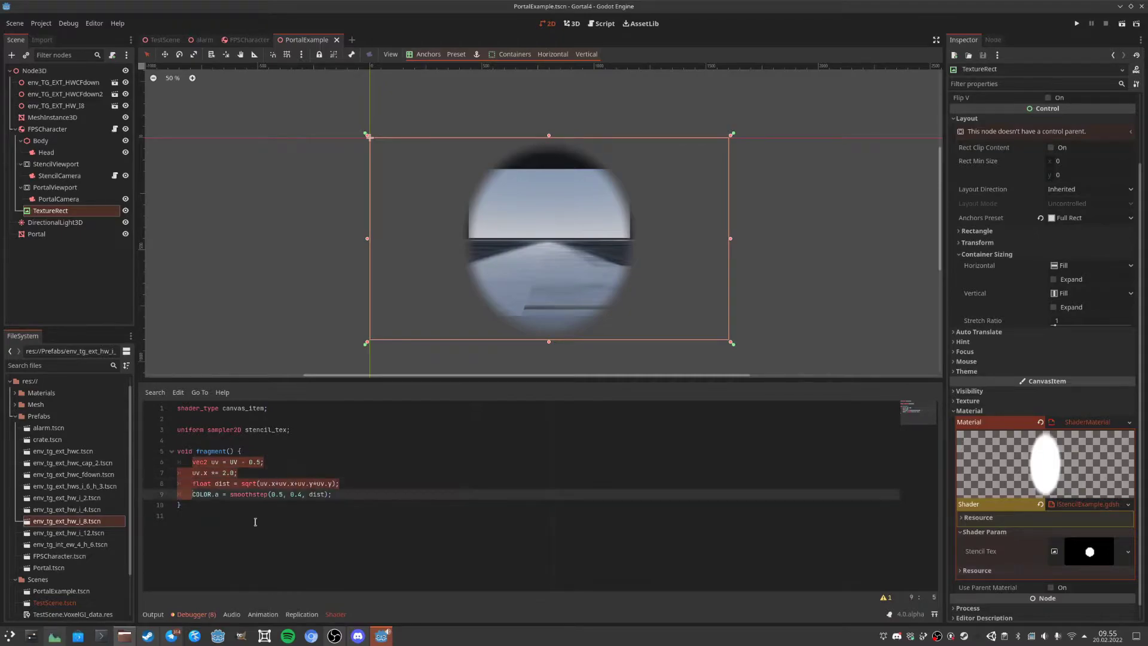
pyautogui.hotkey('ctrl', 'k')
# Add a line to fragment() that sets COLOR.a to a single channel of texture(stencil_tex, UV).
pyautogui.press('End')
pyautogui.press('Return')
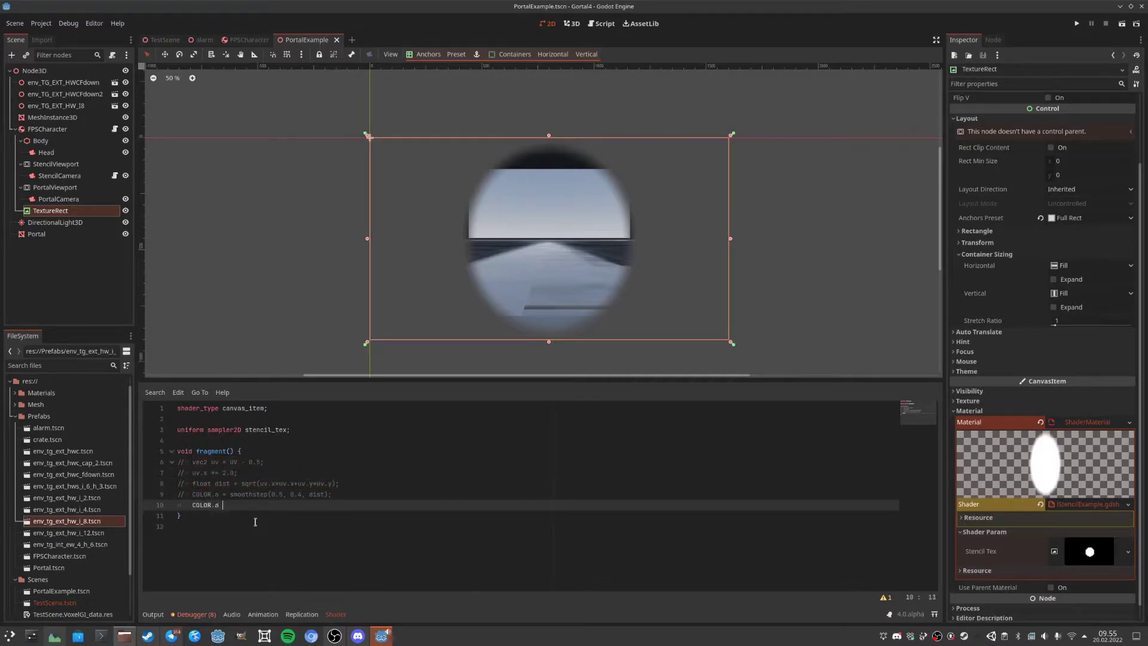
pyautogui.write('COLOR.a = texture')
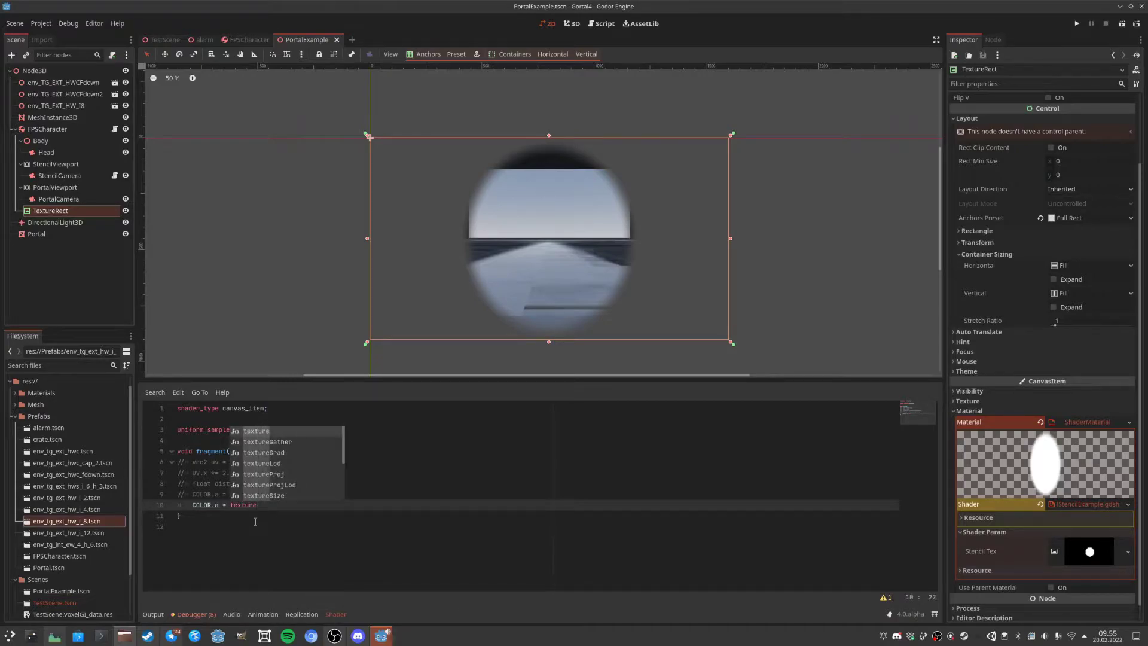
pyautogui.write('(st')
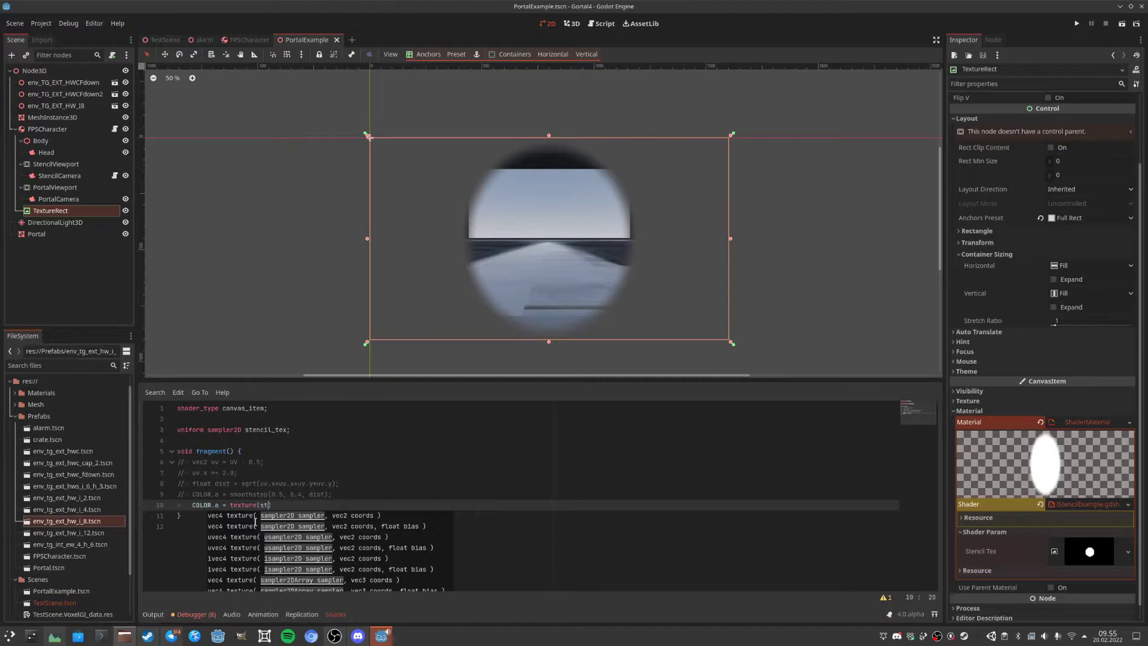
pyautogui.write('e')
pyautogui.press('Return')
pyautogui.write(', UV')
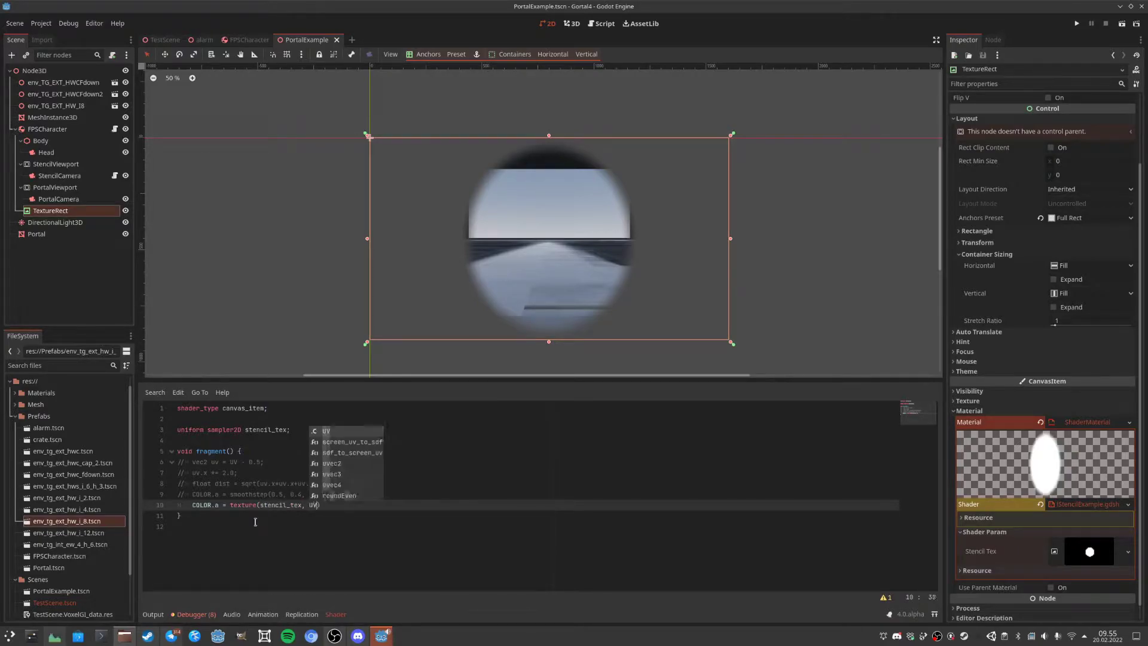
pyautogui.write(')')
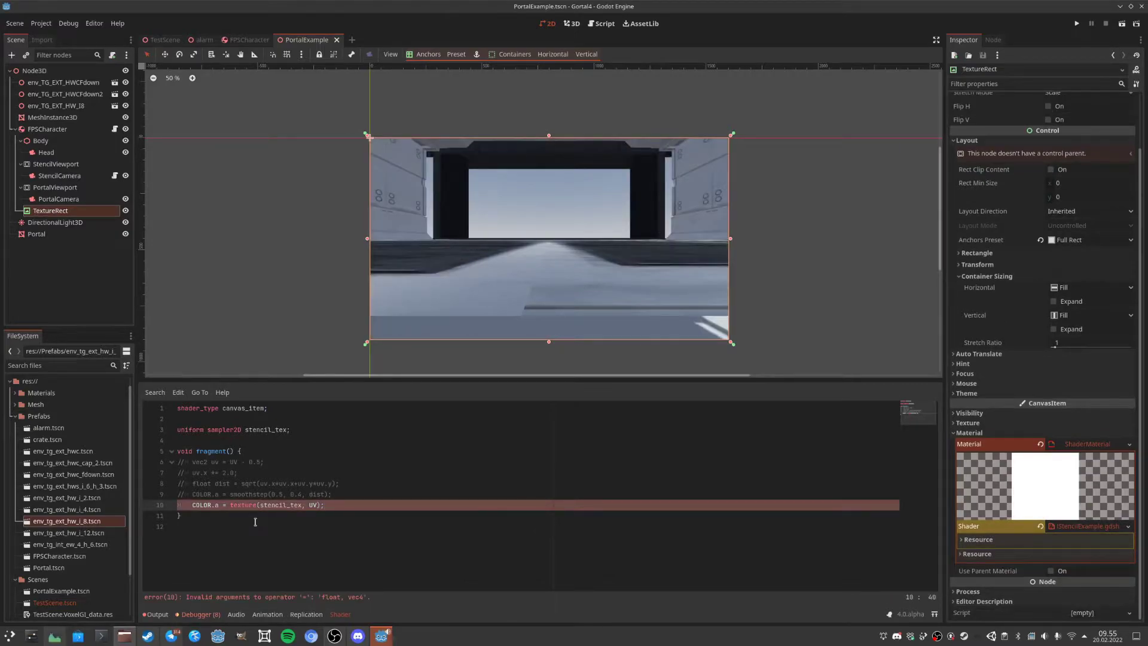
pyautogui.write('.')
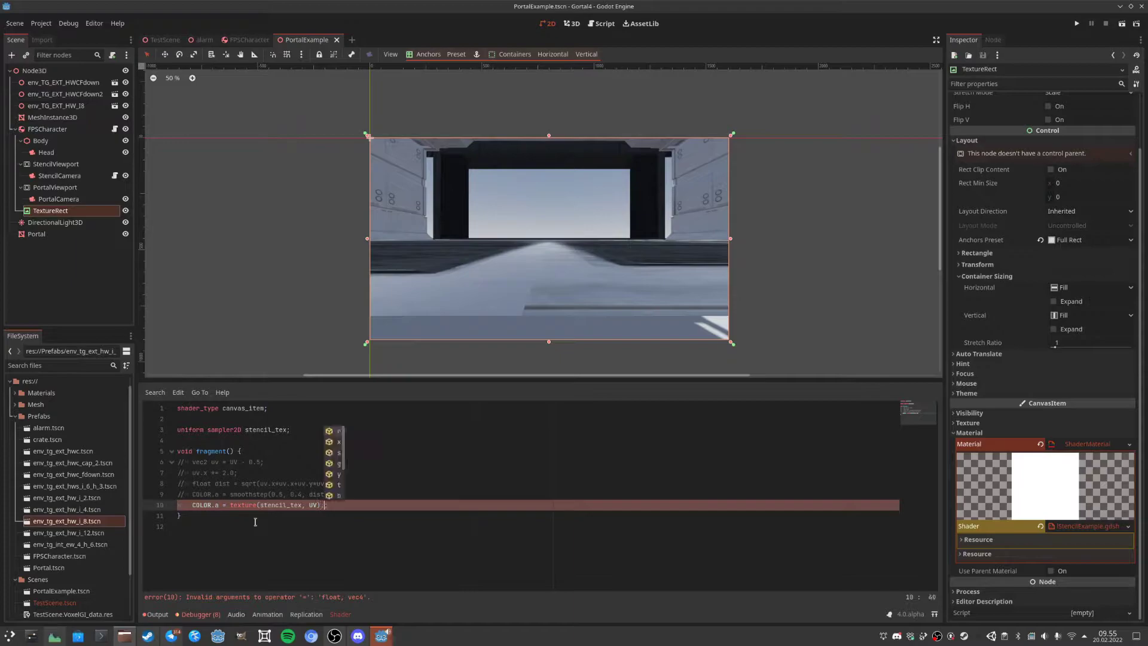
pyautogui.write('a')
pyautogui.press('Down')
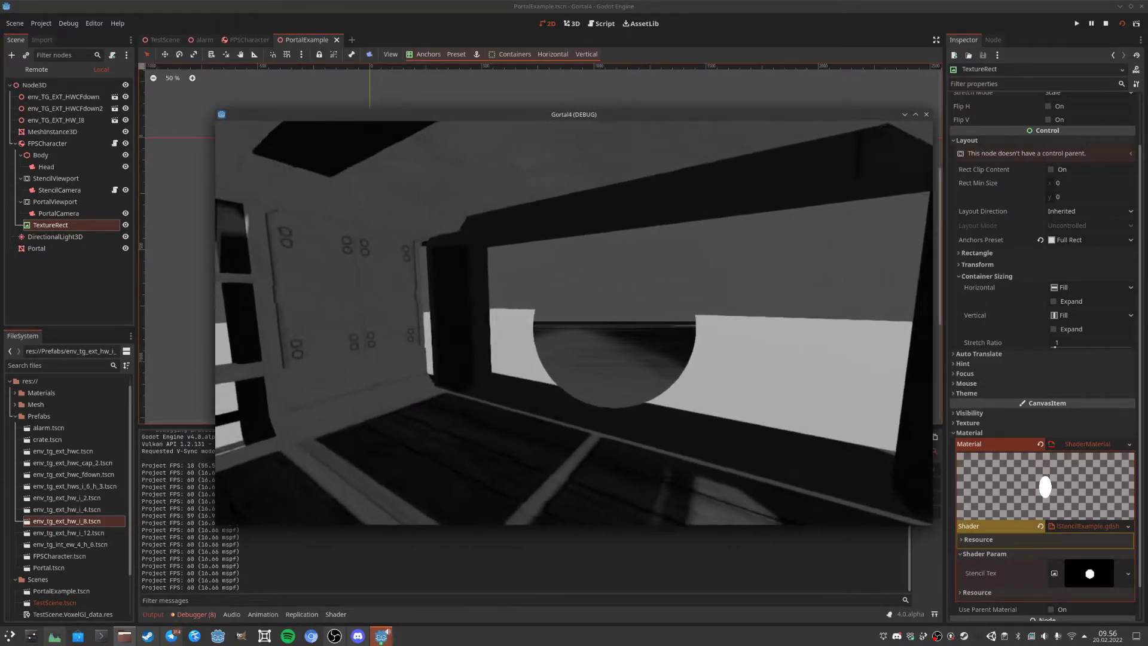
# Walk around the portal in the running game to examine the stencil masking from different angles, and close the game window.
pyautogui.press('w')
pyautogui.press('s')
pyautogui.press('a')
pyautogui.press('w')
pyautogui.press('d')
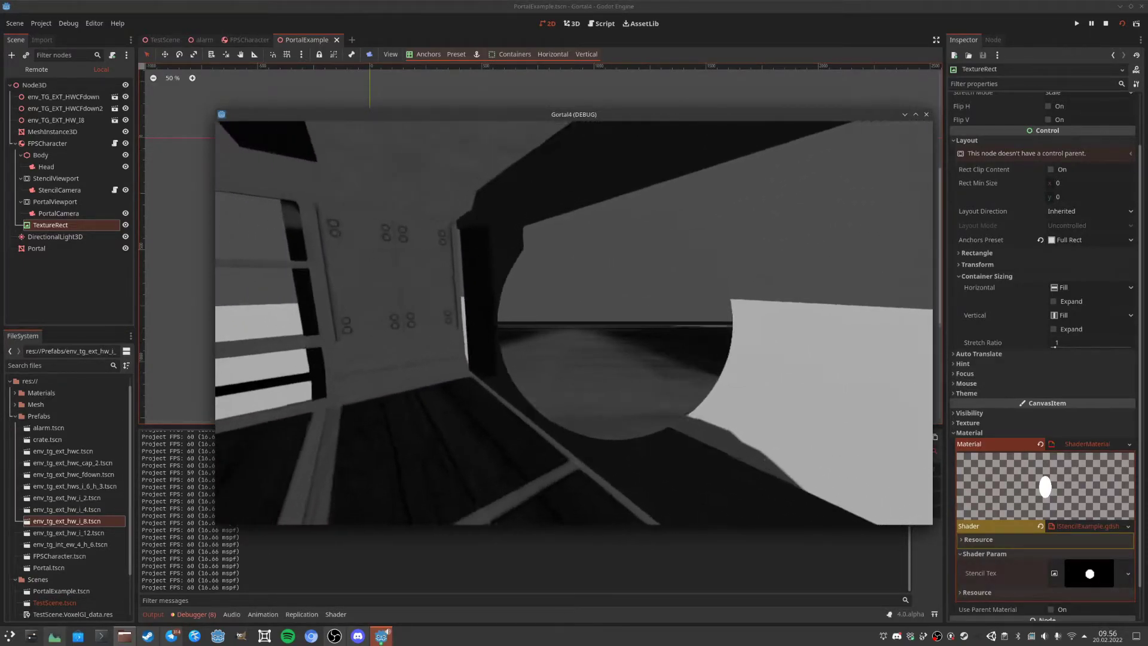
pyautogui.press('s')
pyautogui.press('Escape')
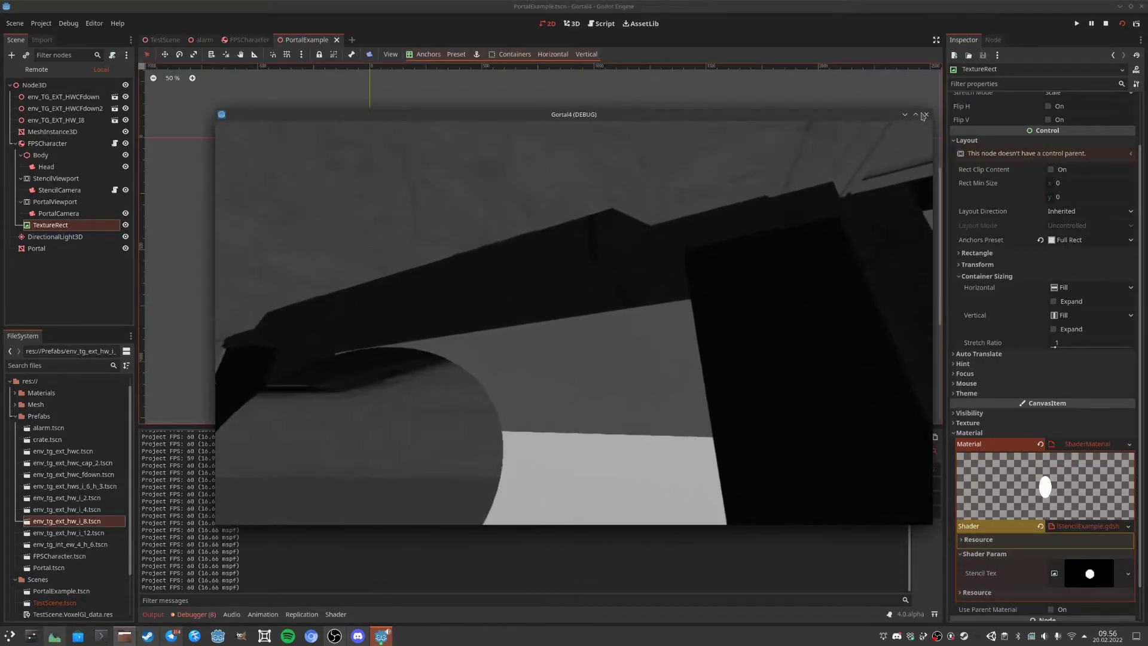
pyautogui.click(924, 116)
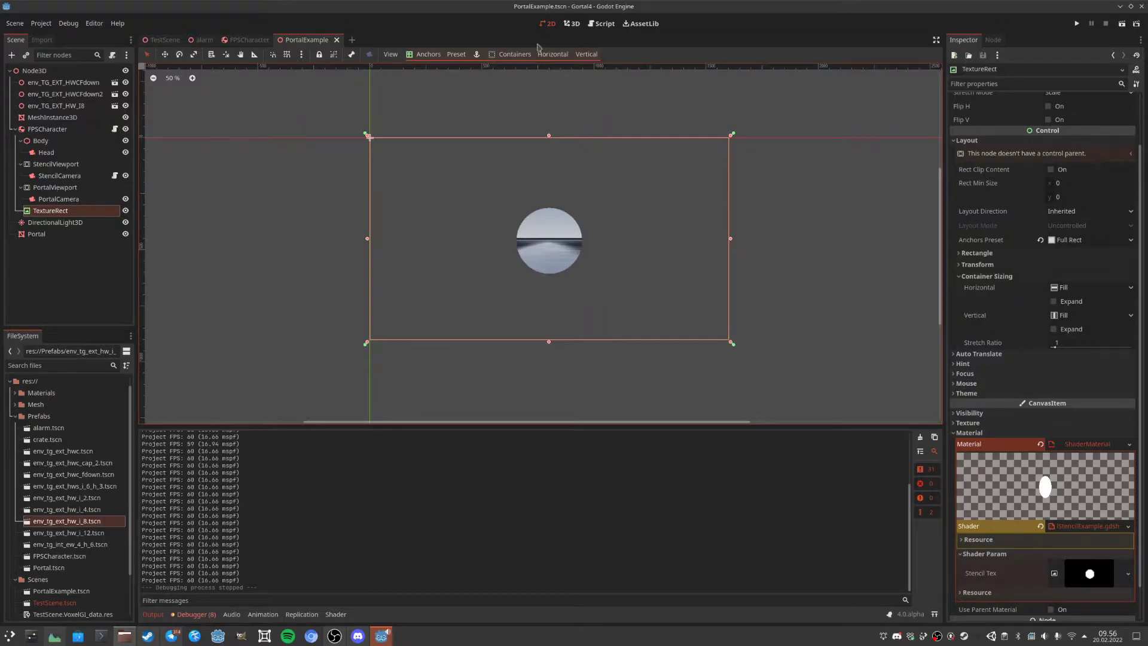
# Duplicate the Portal mesh in the 3D scene.
pyautogui.click(570, 24)
pyautogui.scroll(-3, 405, 209)
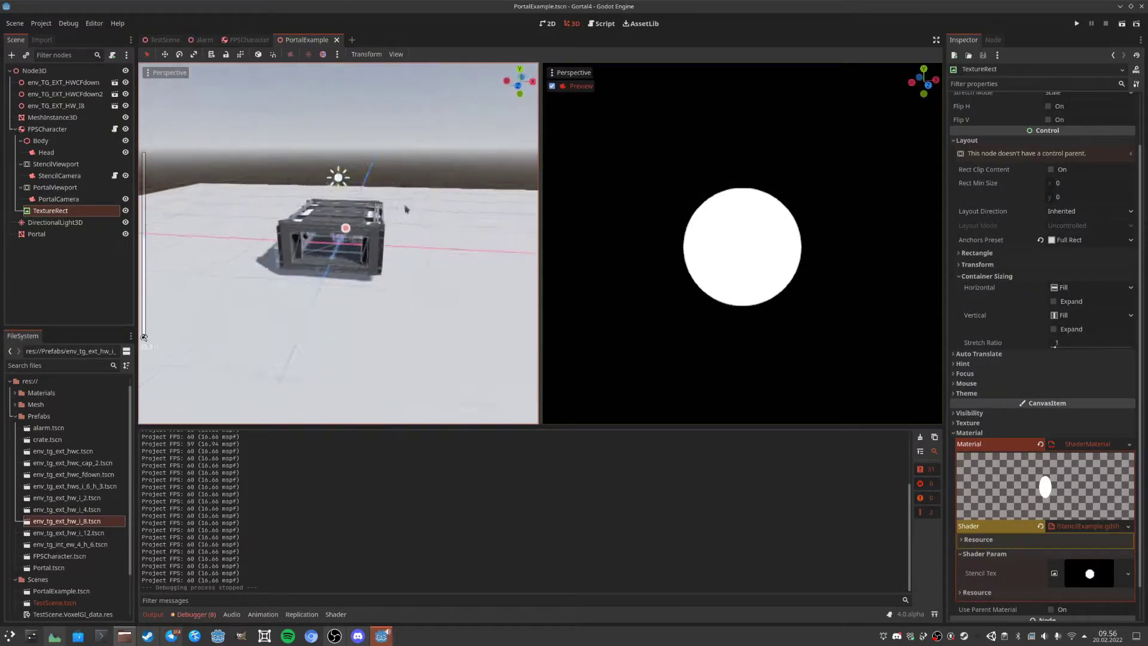
pyautogui.scroll(6, 406, 210)
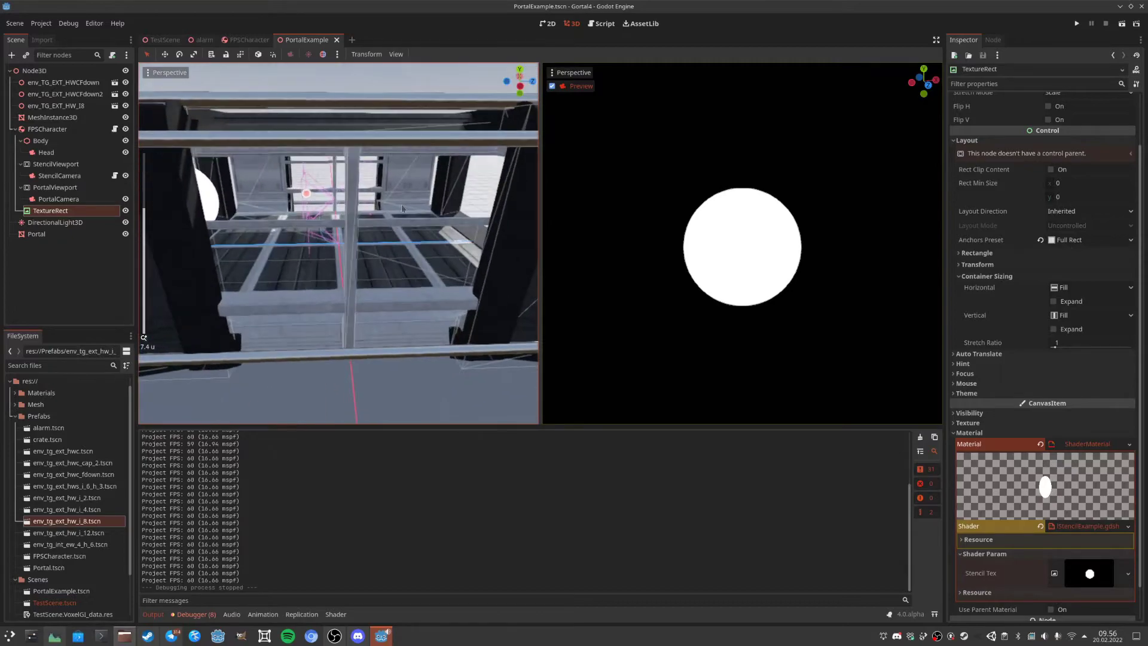
pyautogui.scroll(-6, 401, 209)
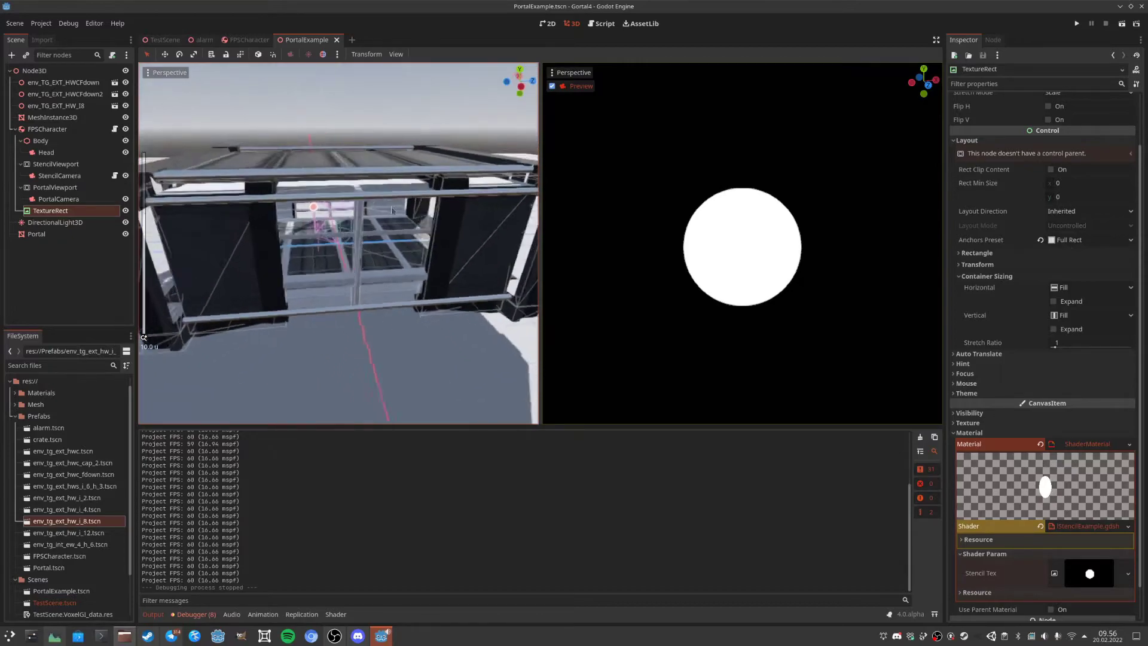
pyautogui.moveTo(401, 209); pyautogui.dragTo(510, 212, button='middle')
pyautogui.keyDown('shift'); pyautogui.moveTo(237, 226); pyautogui.dragTo(321, 224, button='middle'); pyautogui.keyUp('shift')
pyautogui.scroll(4, 321, 224)
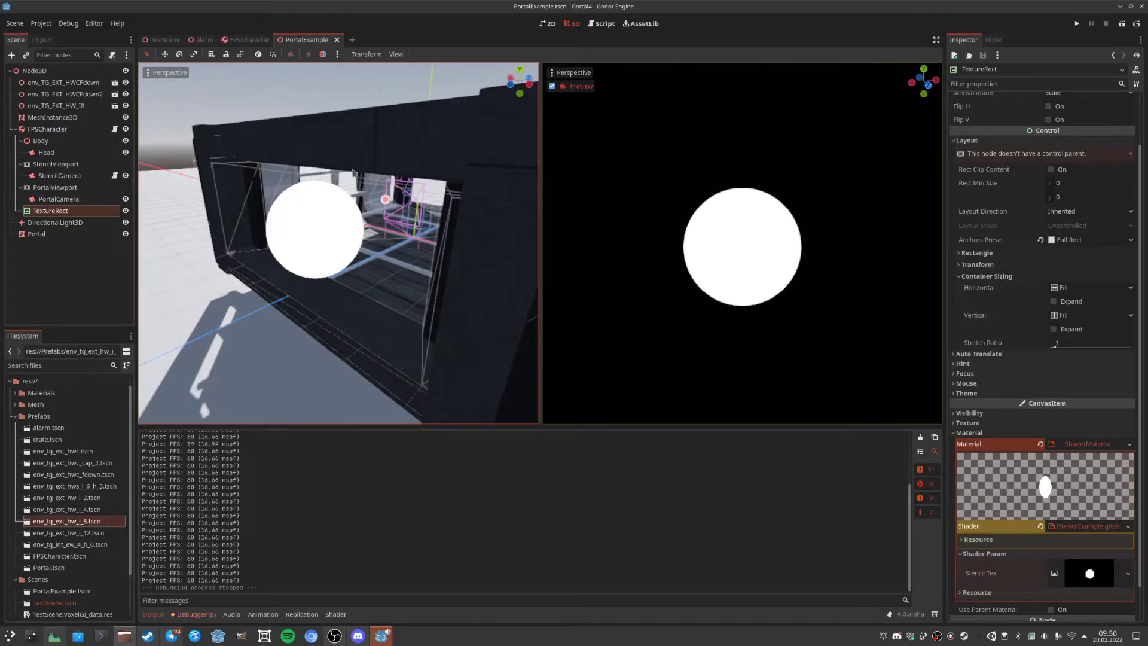
pyautogui.scroll(-3, 338, 233)
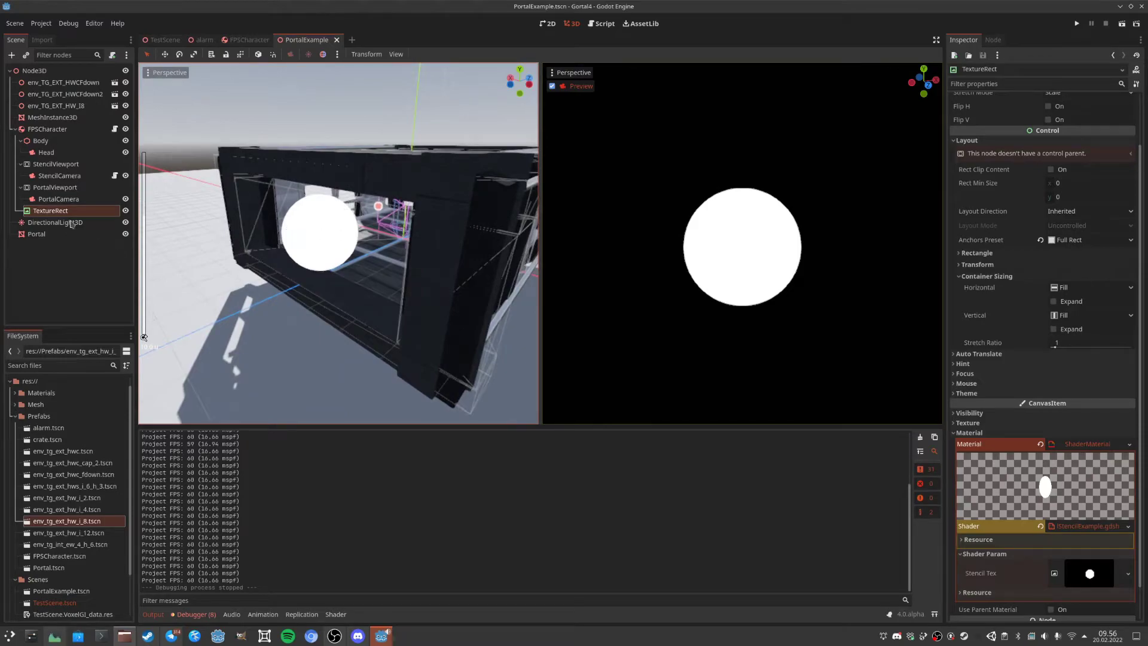
pyautogui.click(52, 235)
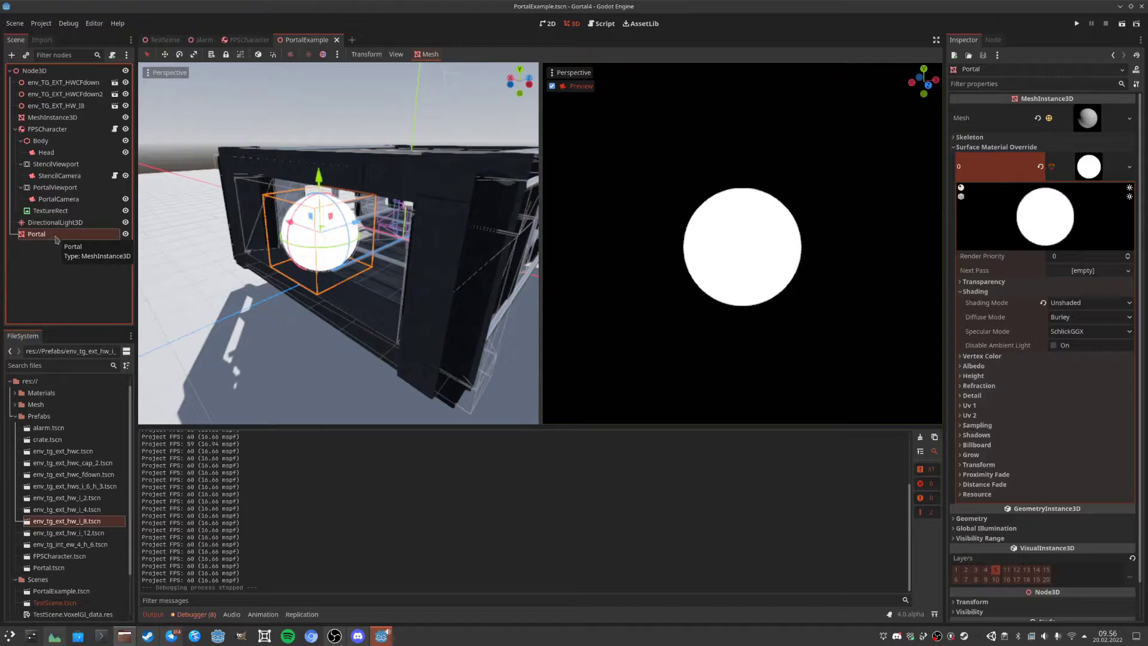
pyautogui.hotkey('ctrl', 'd')
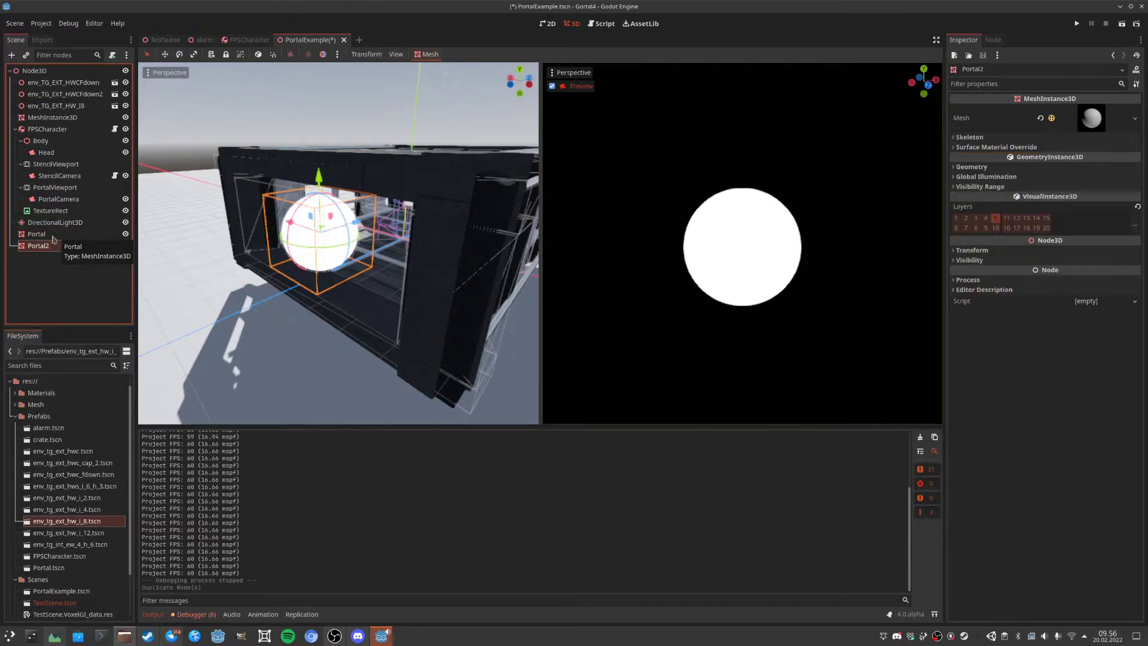
# Rename the original Portal mesh node as Portal1.
pyautogui.click(52, 235)
pyautogui.click(53, 235)
pyautogui.press('Return')
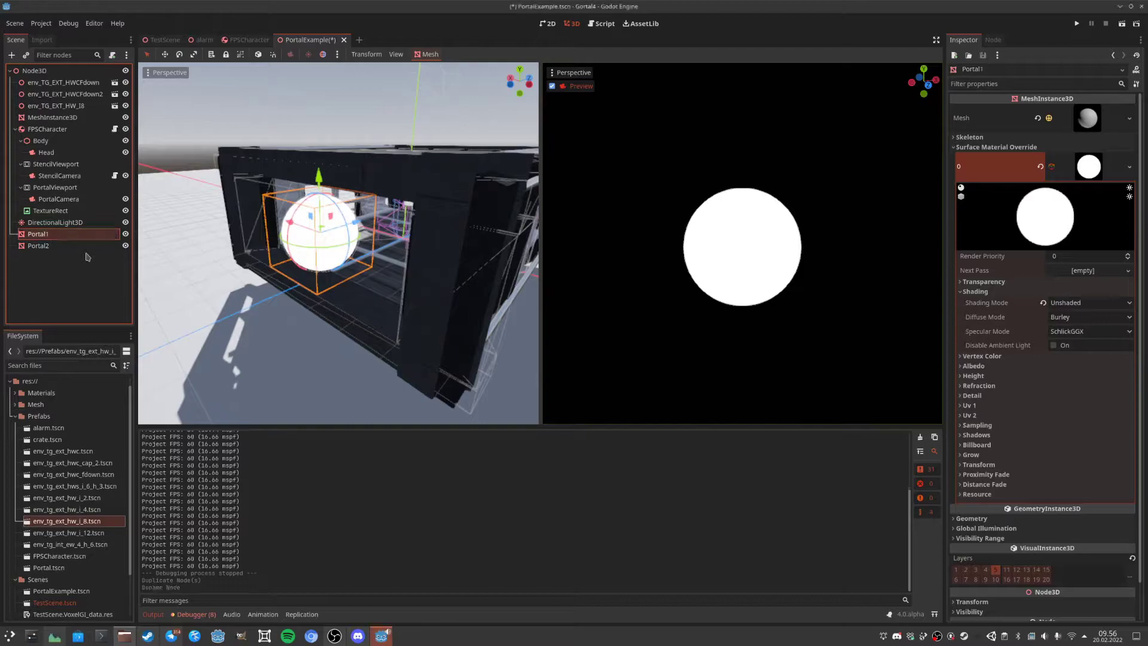
pyautogui.click(66, 245)
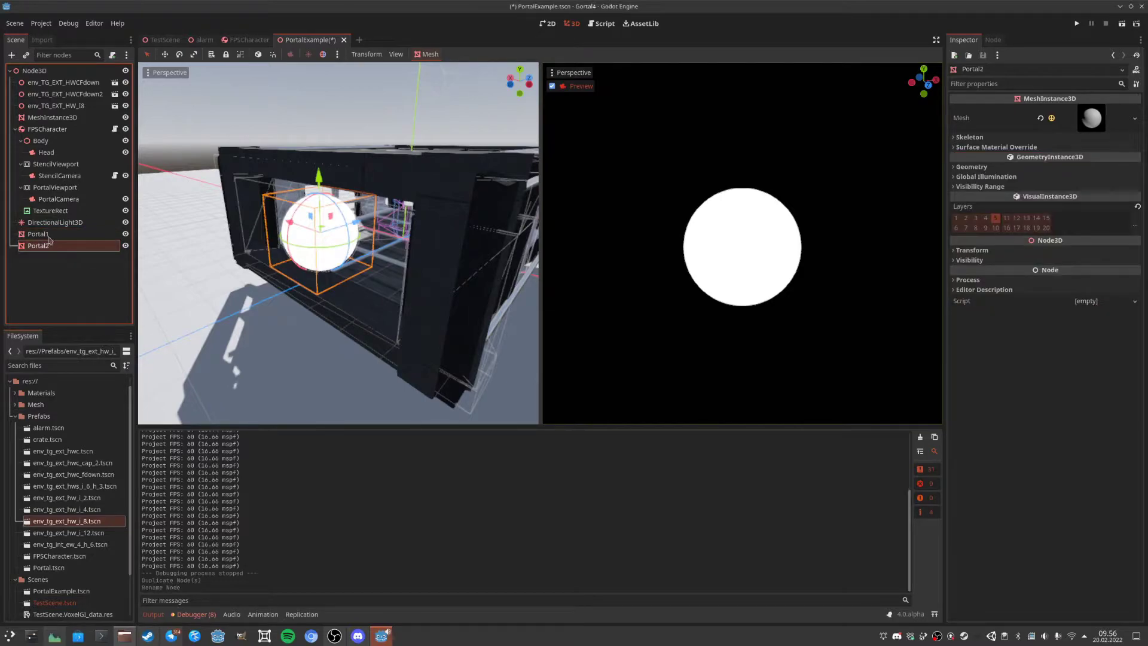
# Add a Node3D child under Portal1 and rename it as Helper.
pyautogui.rightClick(50, 236)
pyautogui.hotkey('ctrl', 'a')
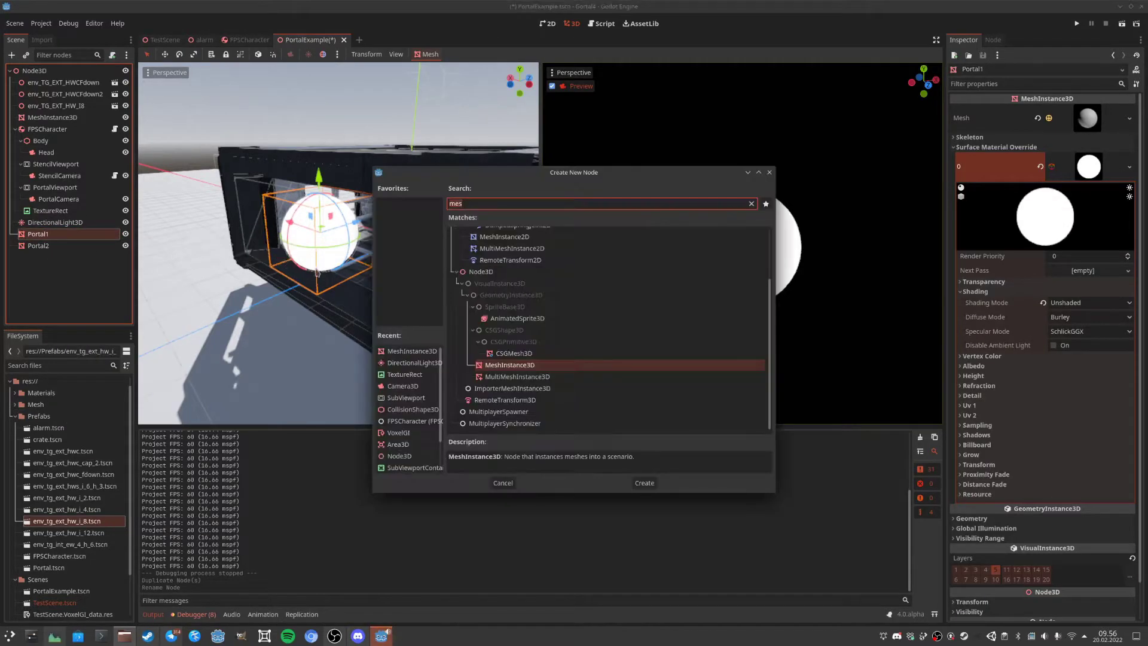
pyautogui.write('nod')
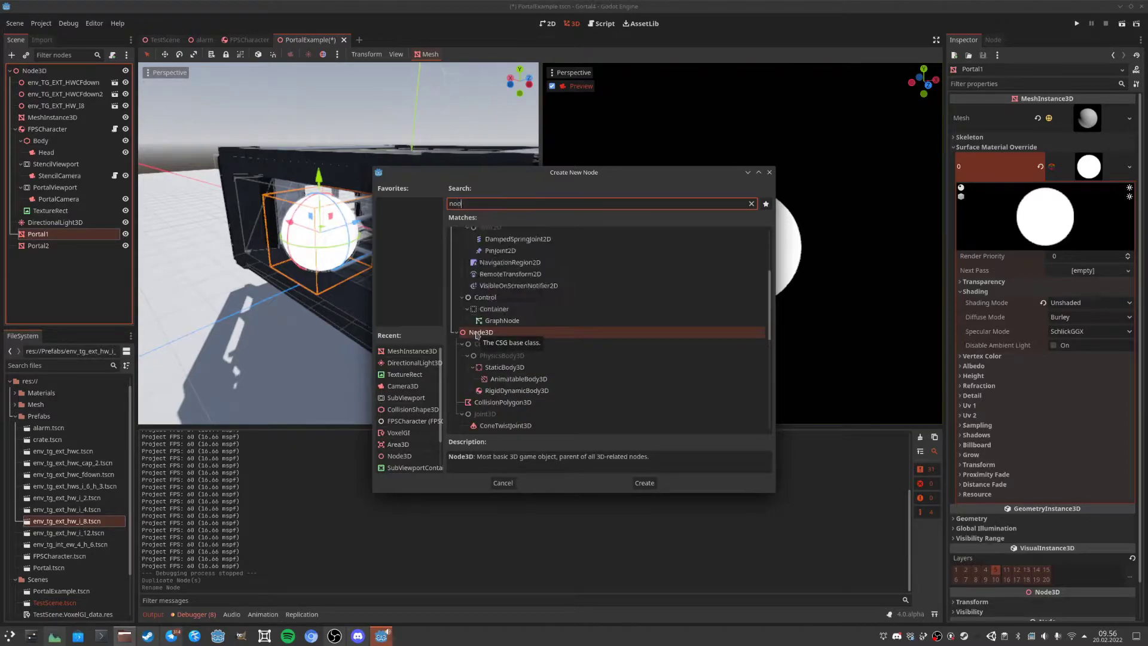
pyautogui.doubleClick(511, 333)
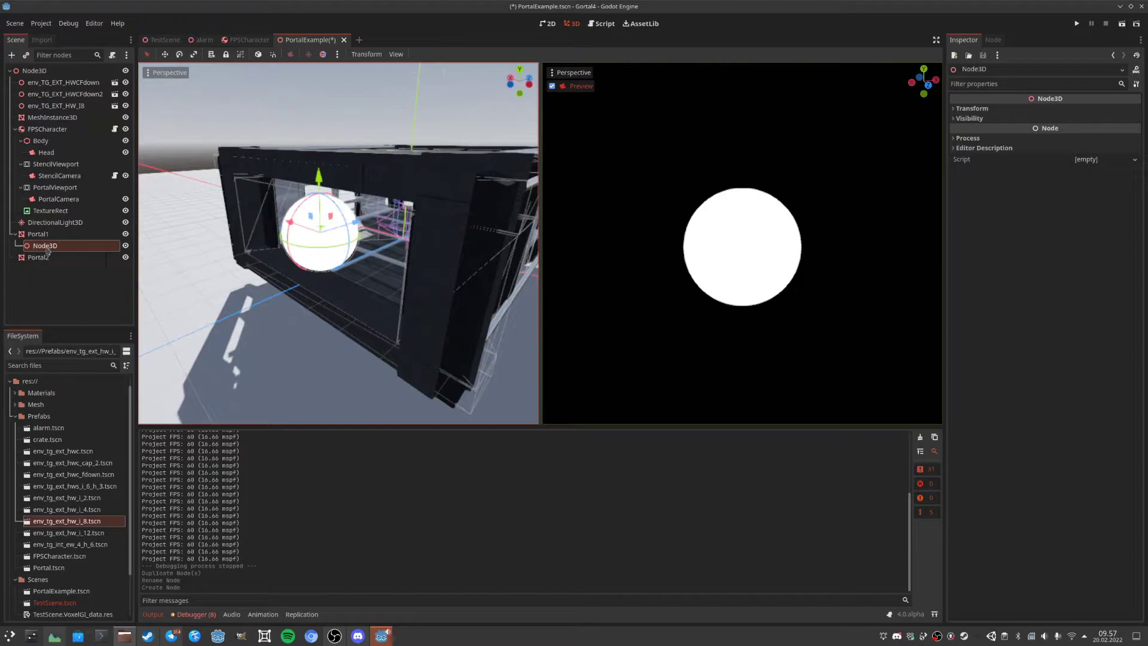
pyautogui.doubleClick(30, 249)
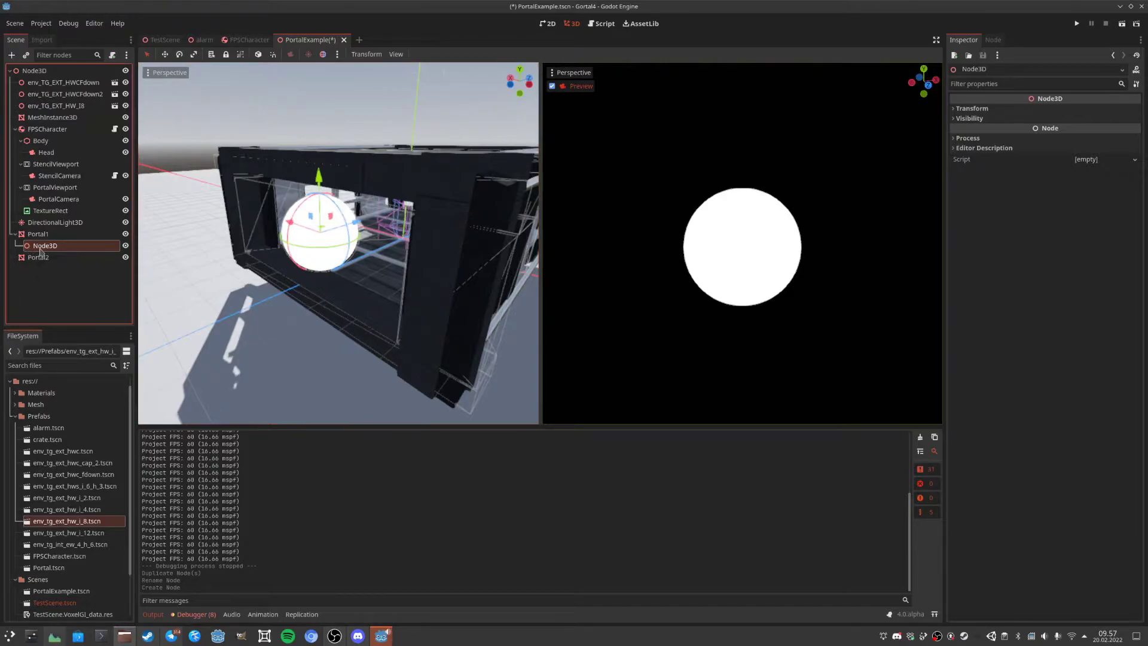
pyautogui.write('Helde')
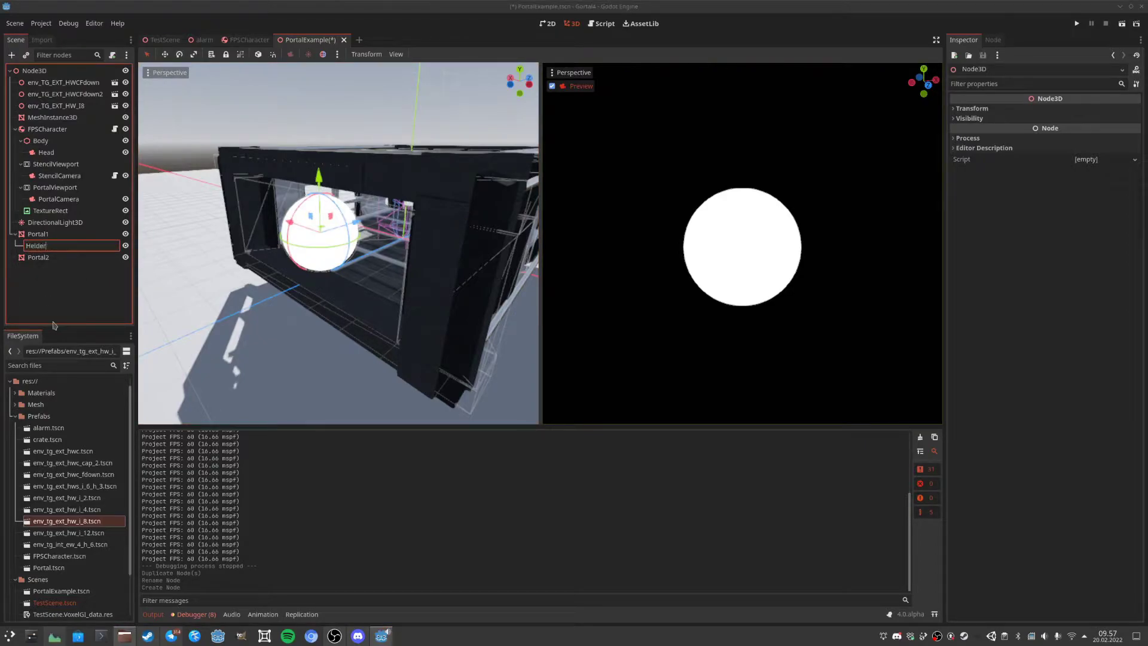
pyautogui.write('r')
pyautogui.press('Return')
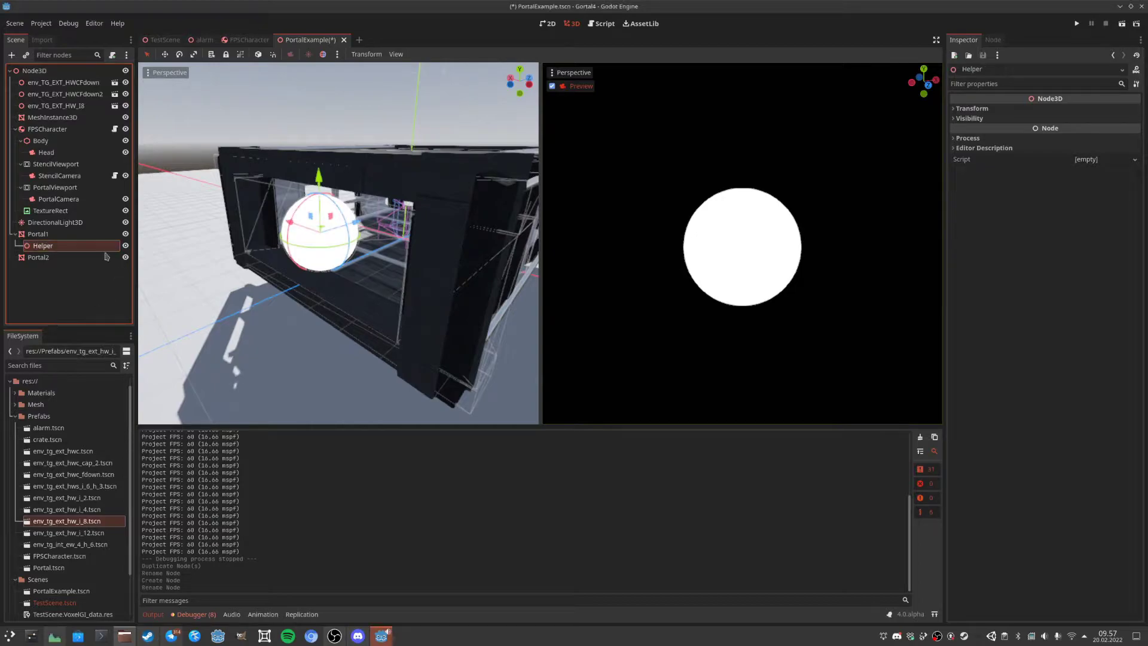
# Duplicate the Helper node, reparent the copy under Portal2, and rename it as Helper.
pyautogui.moveTo(305, 264); pyautogui.dragTo(380, 209, button='middle')
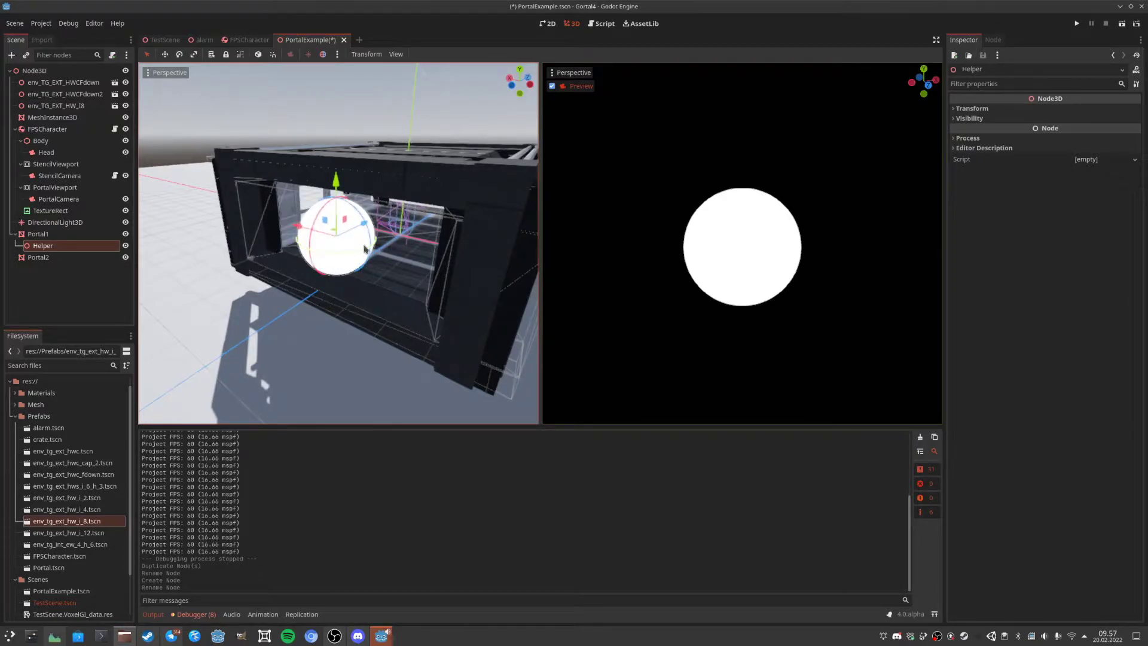
pyautogui.moveTo(389, 240)
pyautogui.mouseDown(button='middle')
pyautogui.moveTo(368, 234)
pyautogui.moveTo(393, 238)
pyautogui.mouseUp(button='middle')
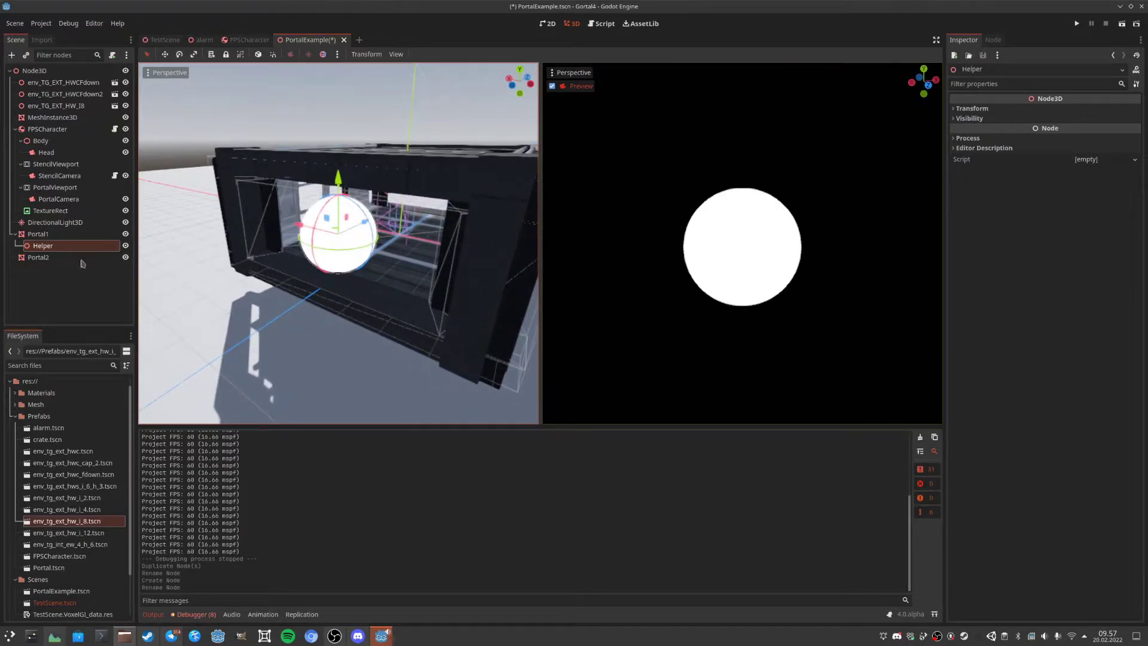
pyautogui.hotkey('ctrl', 'd')
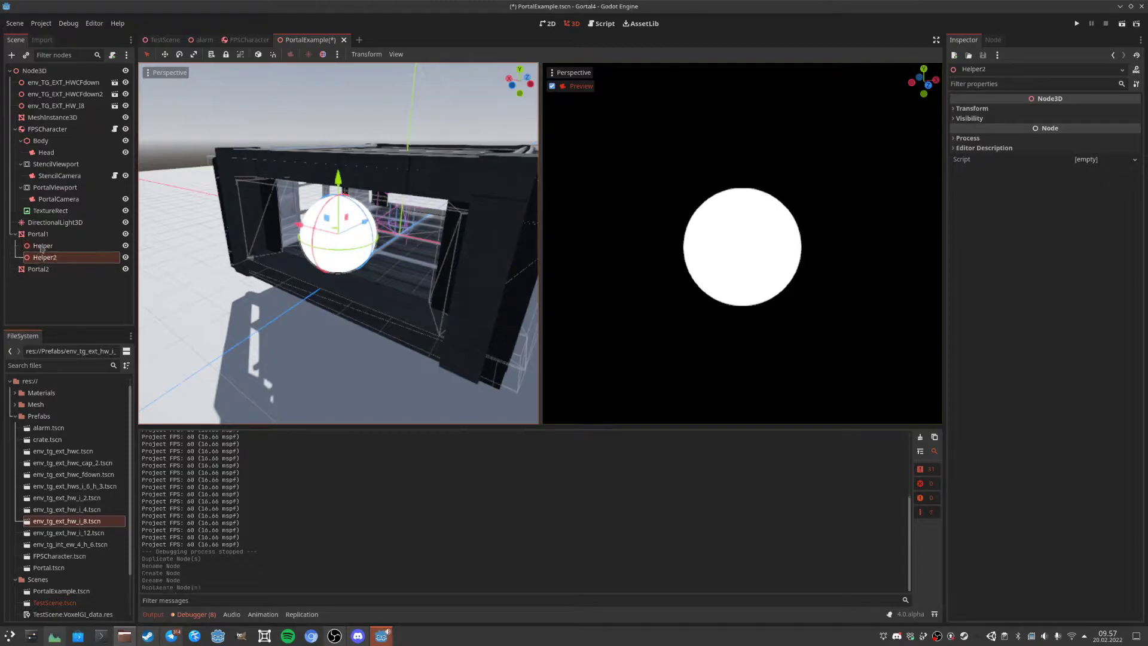
pyautogui.moveTo(43, 257); pyautogui.dragTo(43, 270)
pyautogui.click(61, 271)
pyautogui.press('F2')
pyautogui.press('End')
pyautogui.press('BackSpace')
pyautogui.press('Return')
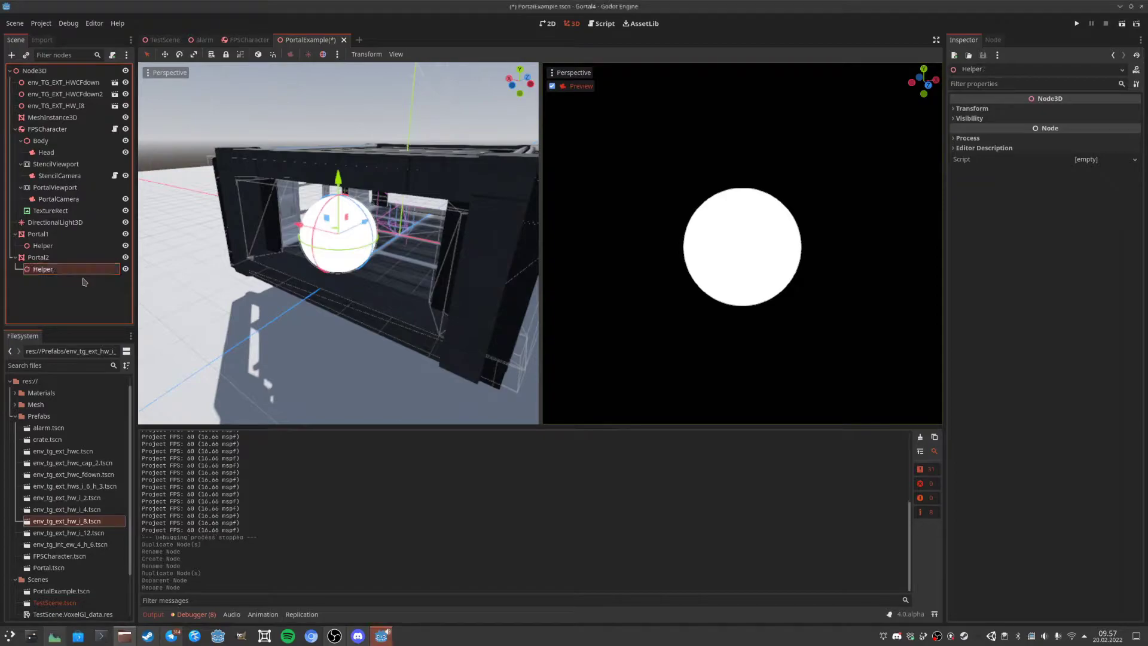
# Move Portal2 down and out of the dark frame structure, placing it near the floor outside the opening.
pyautogui.click(49, 257)
pyautogui.press('f')
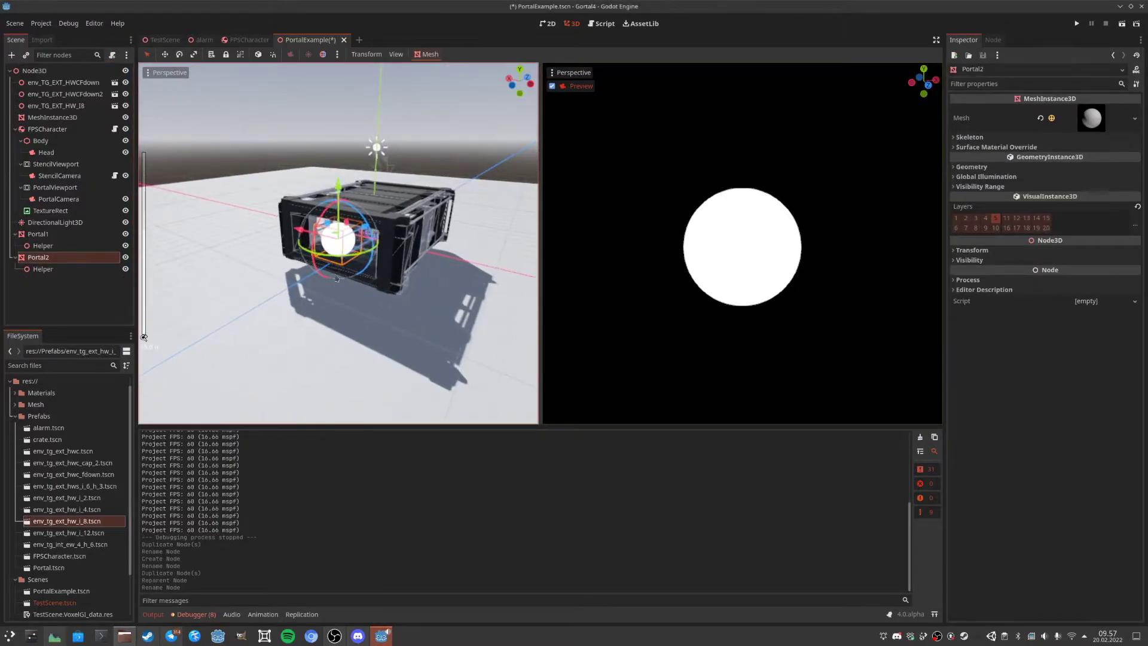
pyautogui.moveTo(348, 174); pyautogui.dragTo(367, 258)
pyautogui.moveTo(365, 280); pyautogui.dragTo(316, 262, button='middle')
pyautogui.moveTo(366, 262); pyautogui.dragTo(273, 269)
pyautogui.moveTo(197, 226)
pyautogui.mouseDown()
pyautogui.moveTo(195, 210)
pyautogui.moveTo(196, 222)
pyautogui.mouseUp()
pyautogui.moveTo(230, 246); pyautogui.dragTo(335, 257, button='middle')
pyautogui.scroll(4, 437, 266)
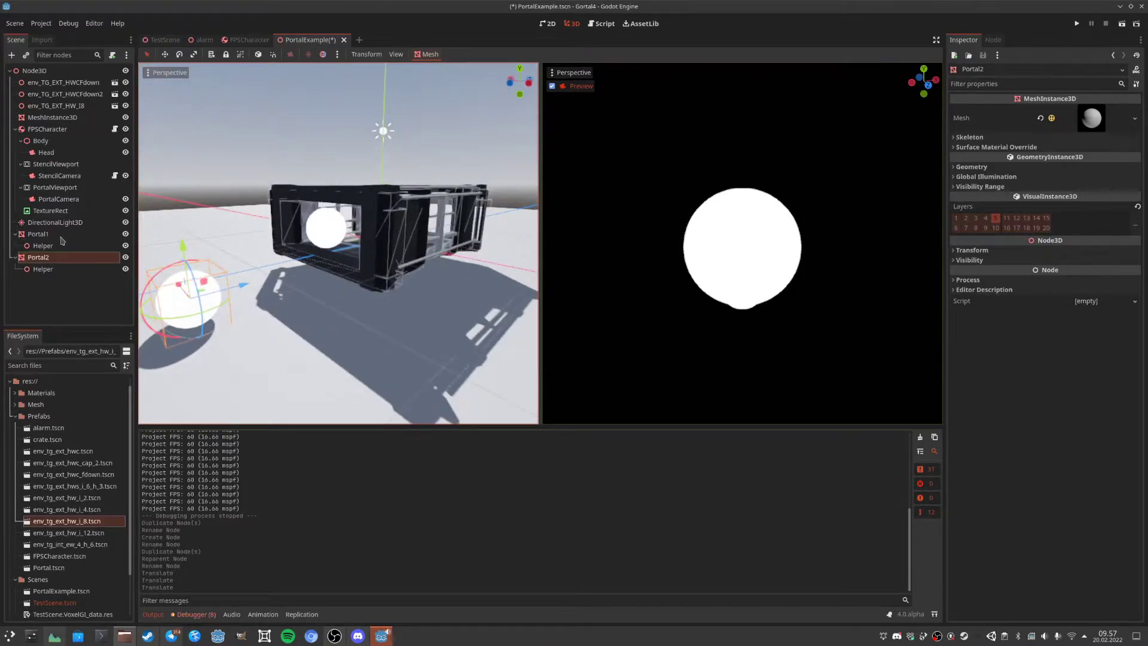
# Move Portal1 along the Z axis, deeper inside the dark frame structure.
pyautogui.click(38, 233)
pyautogui.moveTo(361, 227); pyautogui.dragTo(392, 226)
pyautogui.moveTo(392, 227); pyautogui.dragTo(358, 232, button='middle')
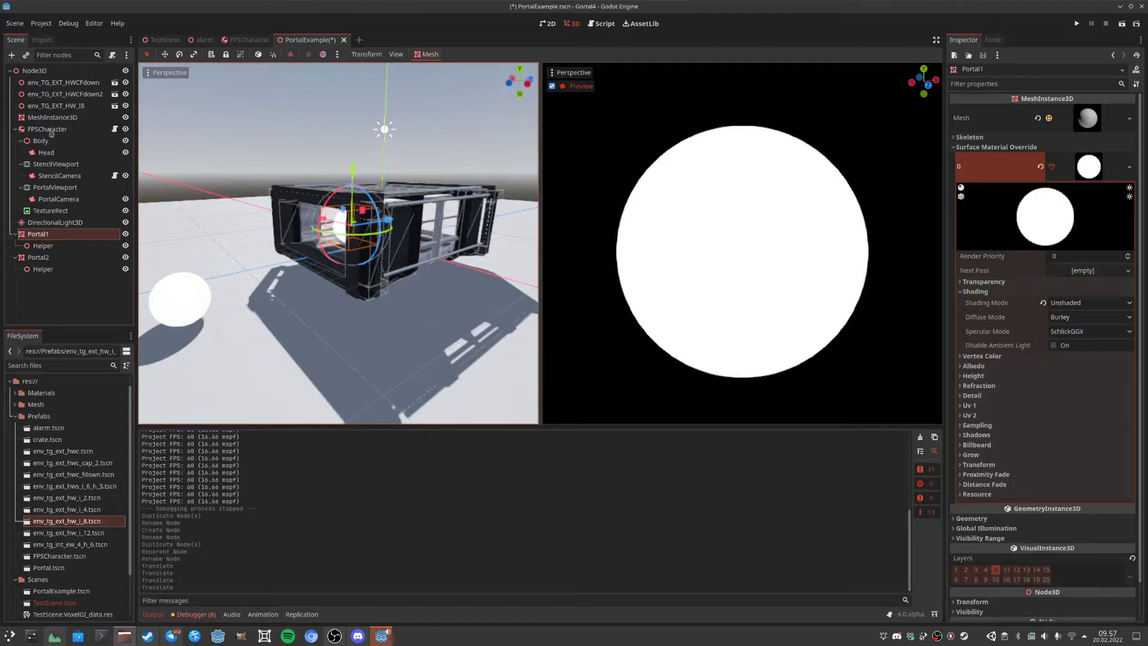
pyautogui.scroll(5, 323, 257)
pyautogui.moveTo(324, 257); pyautogui.dragTo(167, 291, button='middle')
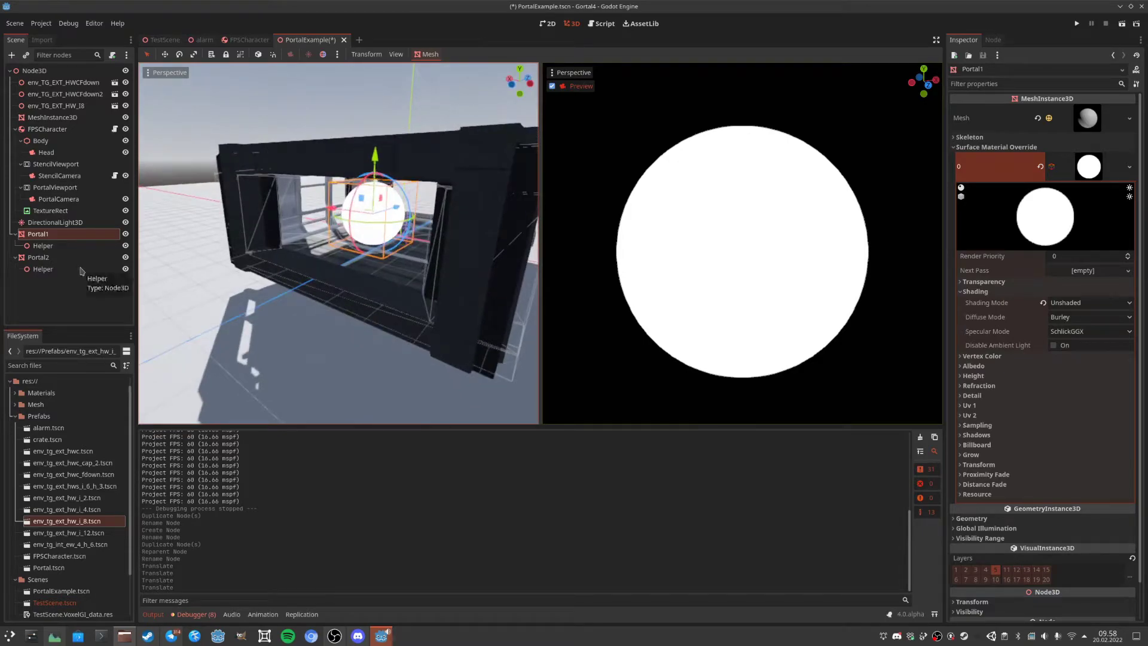
# Attach the existing script res://Scripts/Effects/Portal.gd to the Portal1 node.
pyautogui.rightClick(58, 237)
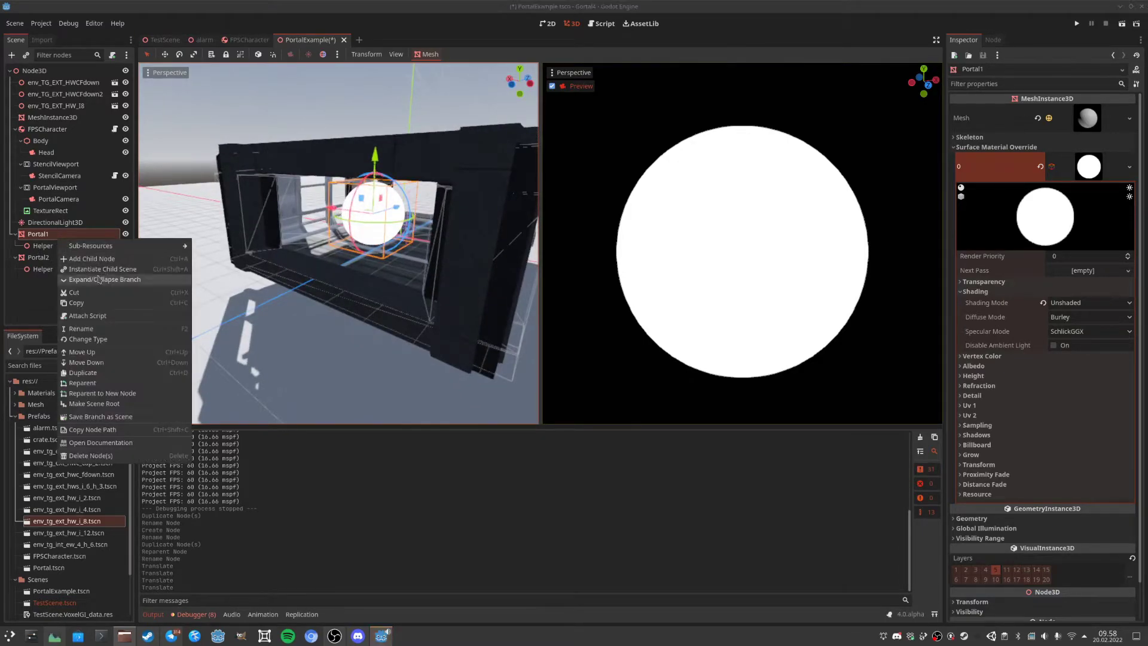
pyautogui.click(40, 247)
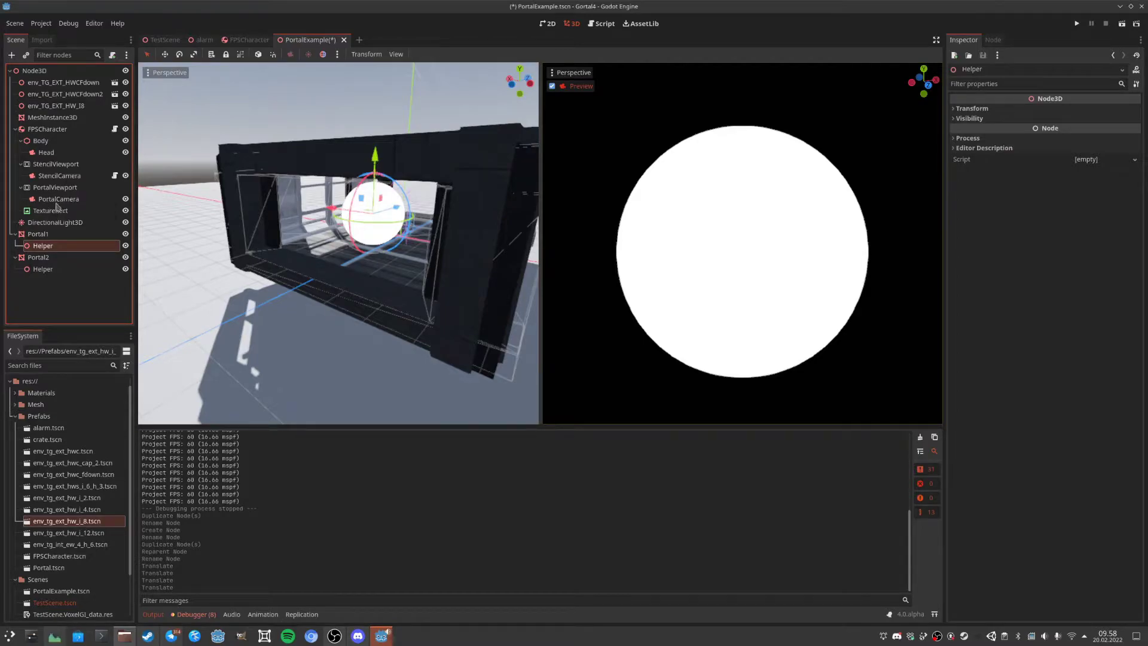
pyautogui.click(47, 237)
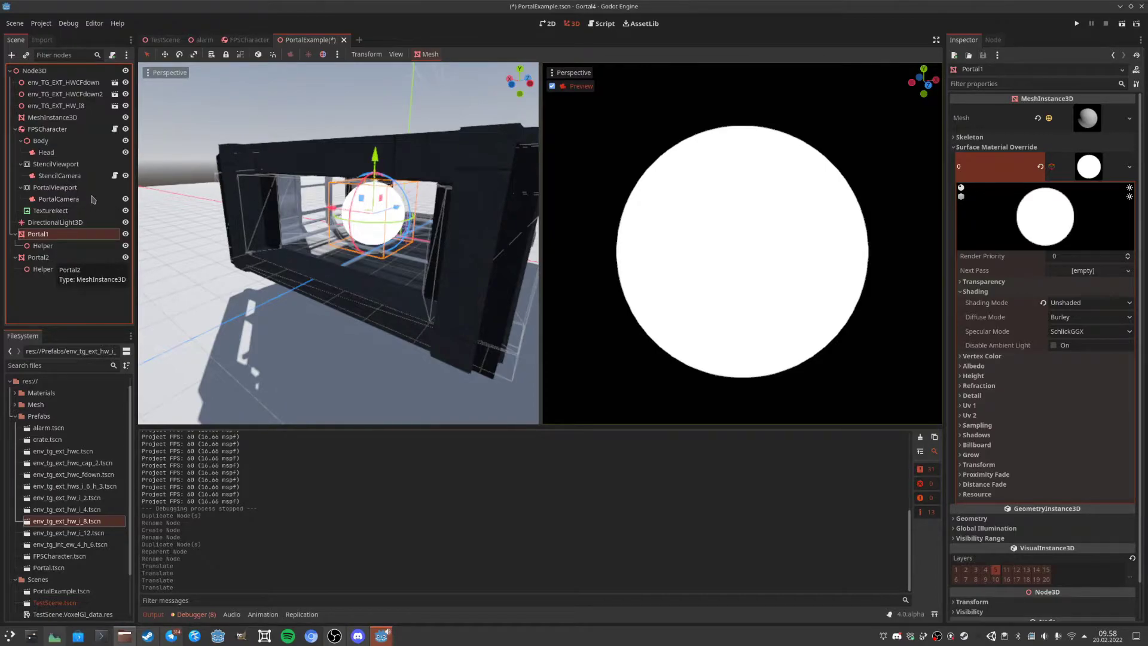
pyautogui.rightClick(66, 234)
pyautogui.click(95, 310)
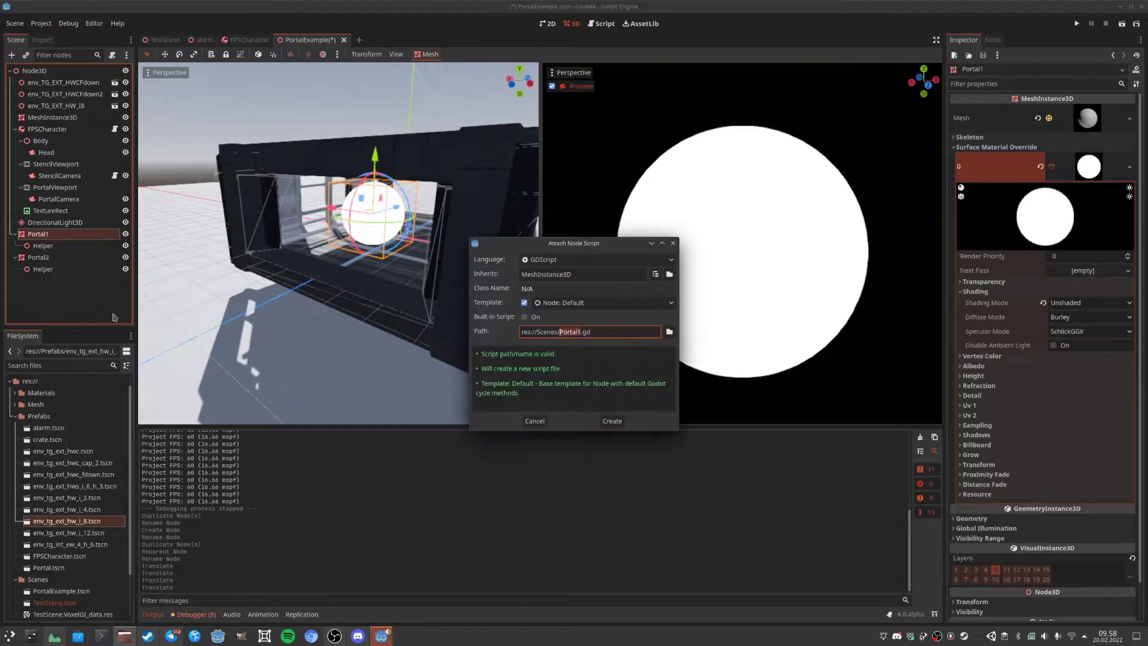
pyautogui.click(669, 332)
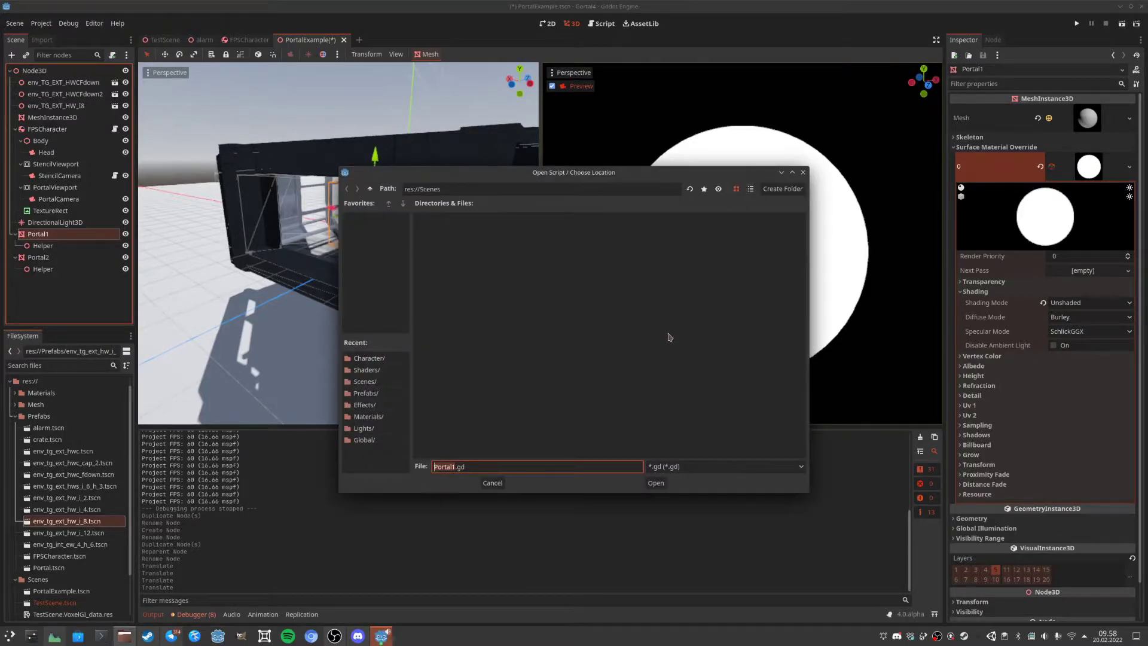
pyautogui.click(669, 337)
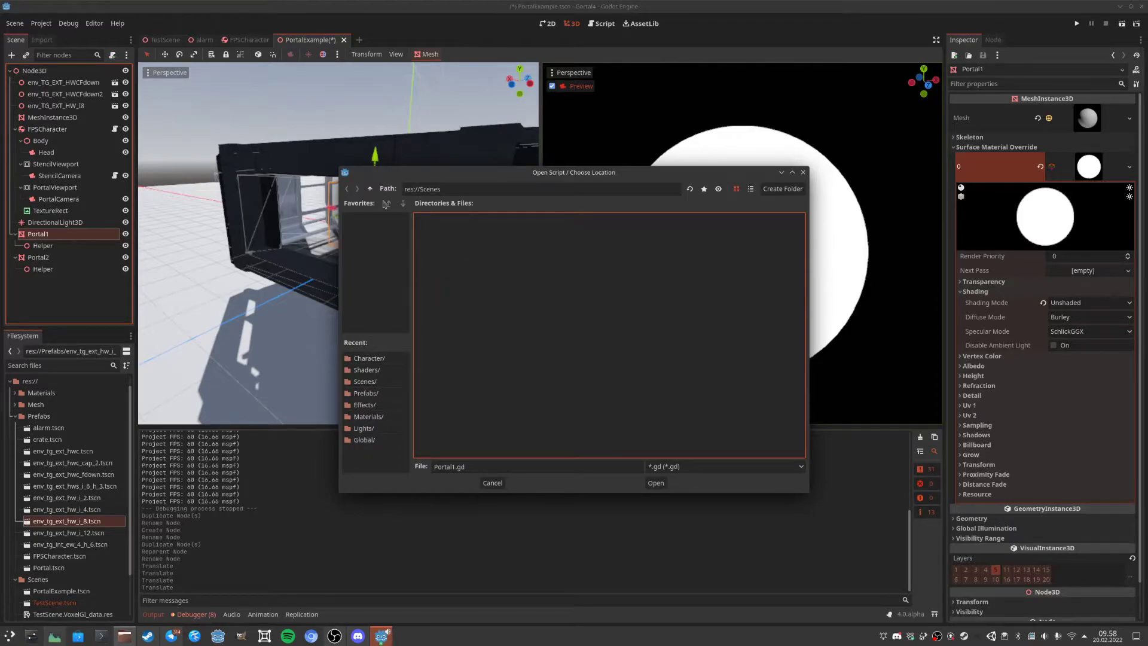
pyautogui.click(370, 189)
pyautogui.doubleClick(625, 236)
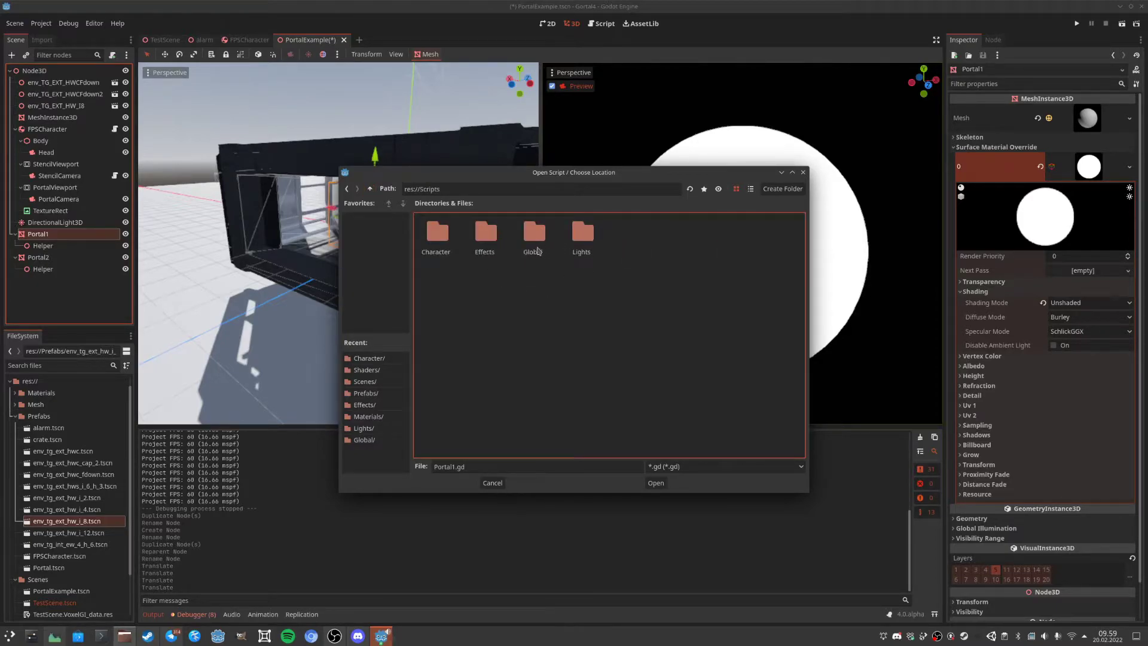
pyautogui.doubleClick(489, 241)
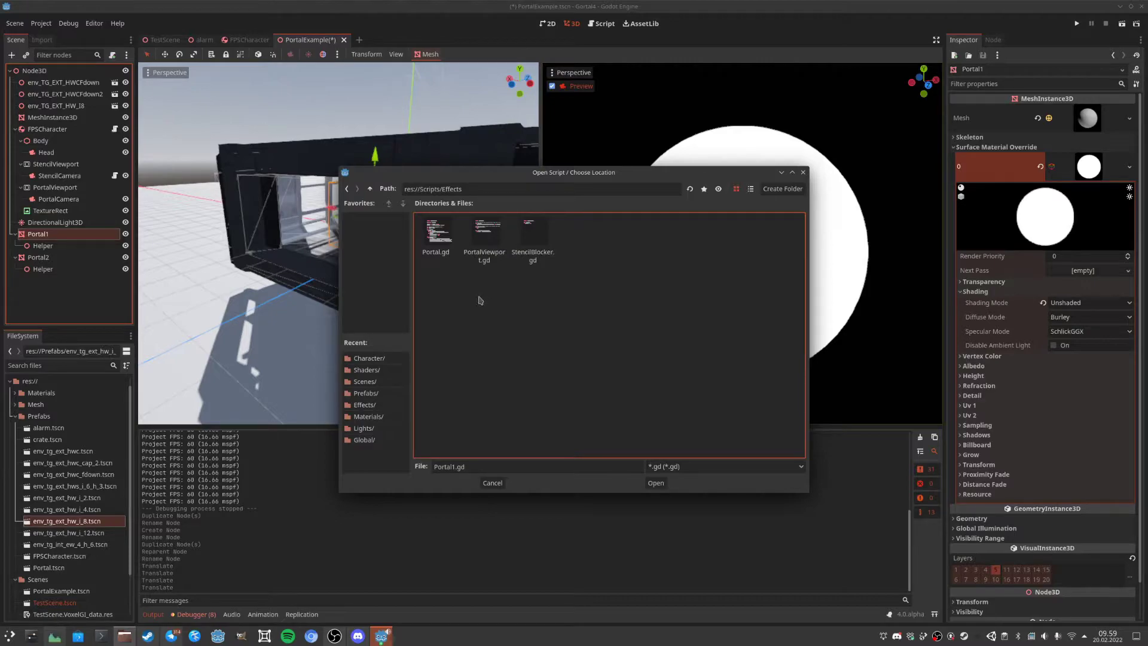
pyautogui.doubleClick(441, 237)
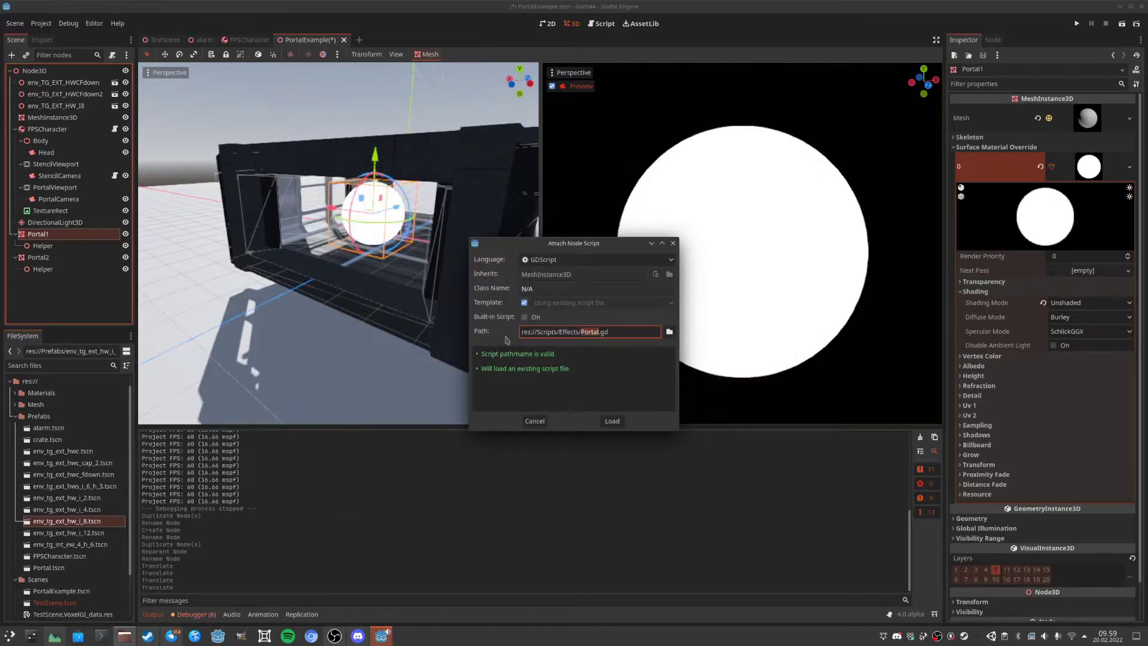
pyautogui.click(611, 421)
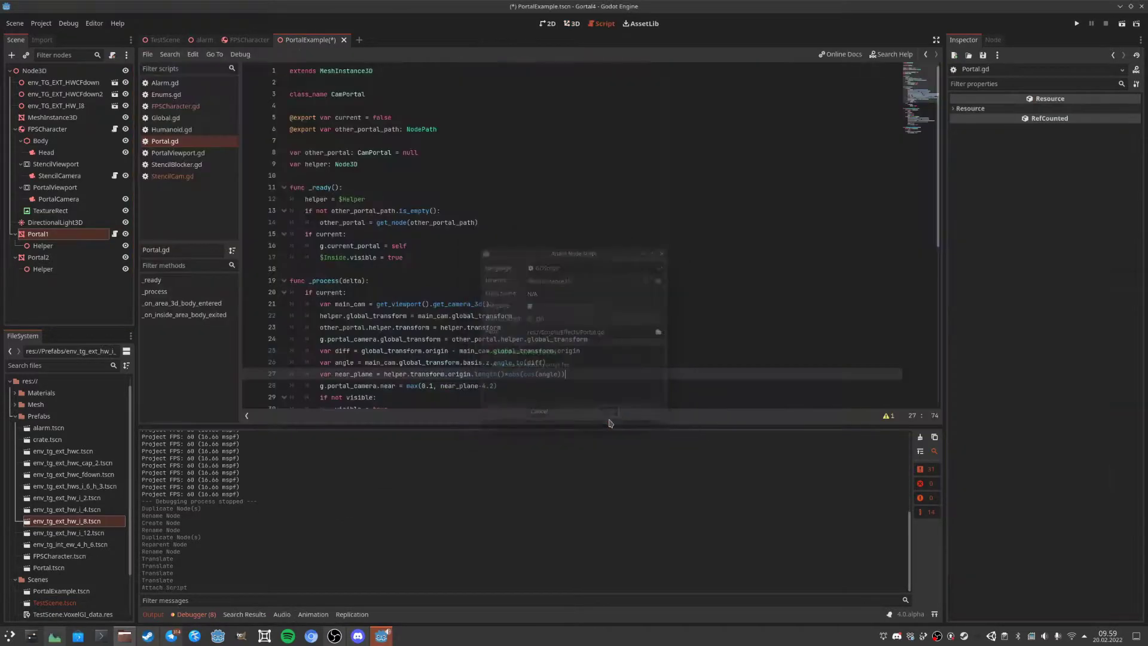
# Examine the CamPortal class name and the exported current and other_portal_path variables in Portal.gd.
pyautogui.scroll(8, 473, 309)
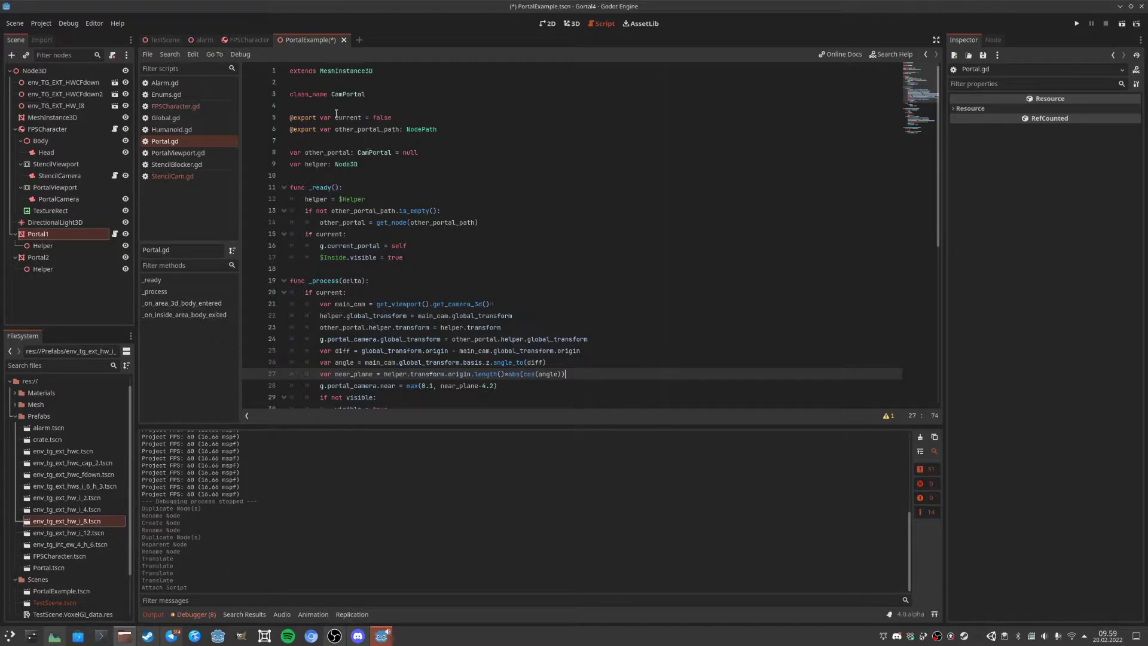
pyautogui.click(296, 117)
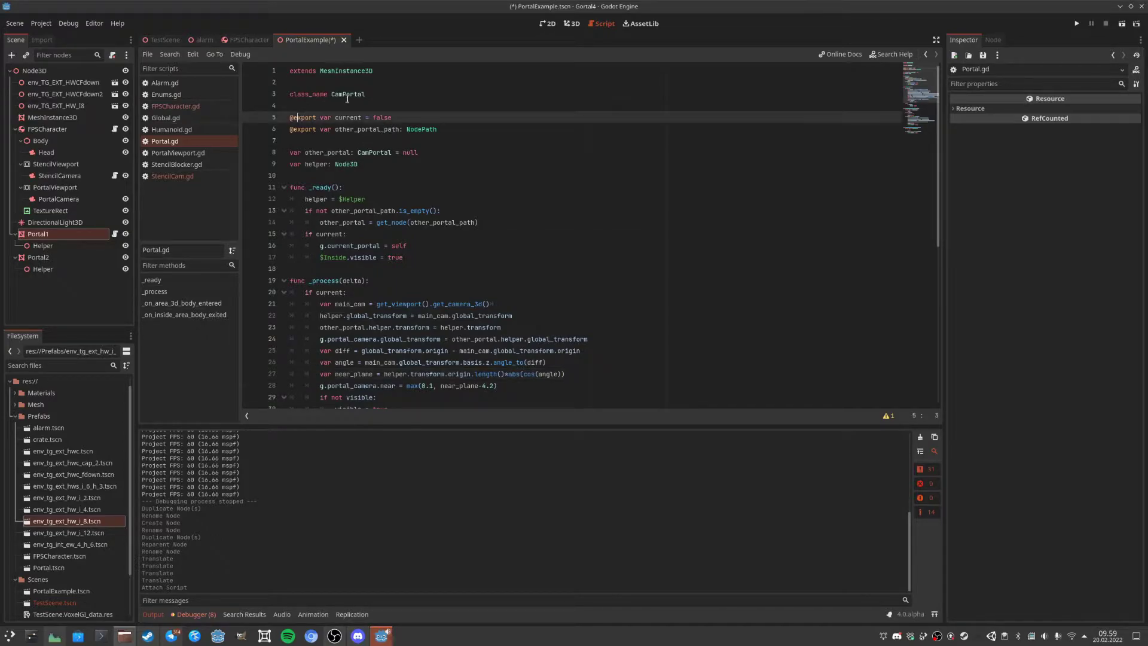
pyautogui.click(346, 94)
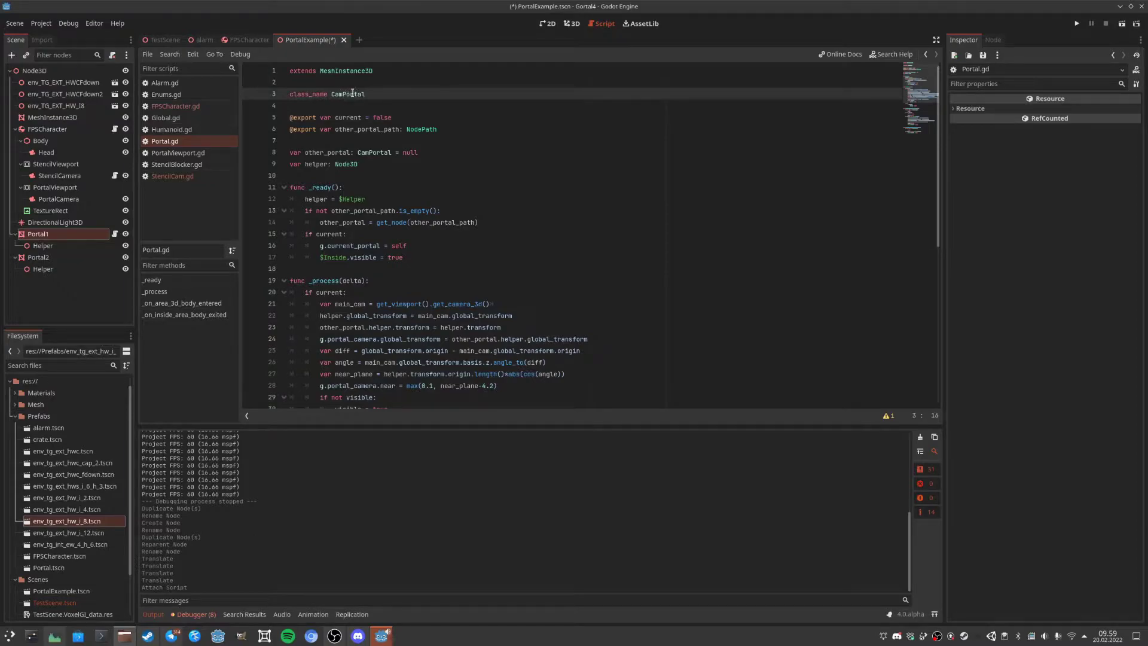
pyautogui.click(336, 117)
pyautogui.scroll(-1, 350, 113)
pyautogui.scroll(1, 350, 113)
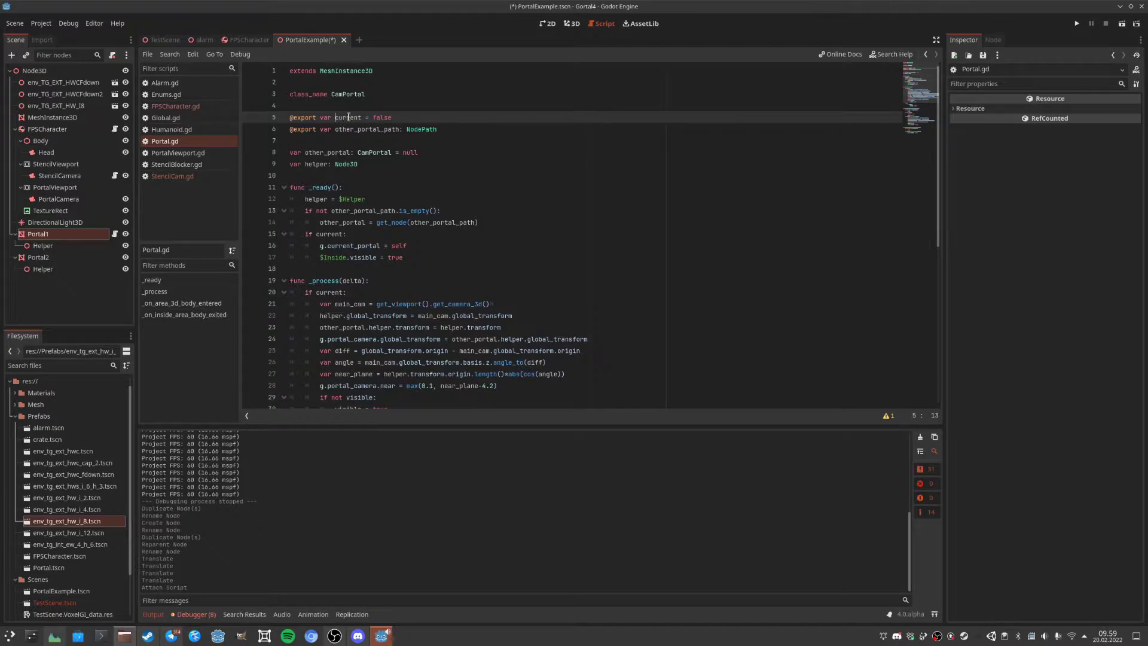
pyautogui.click(305, 129)
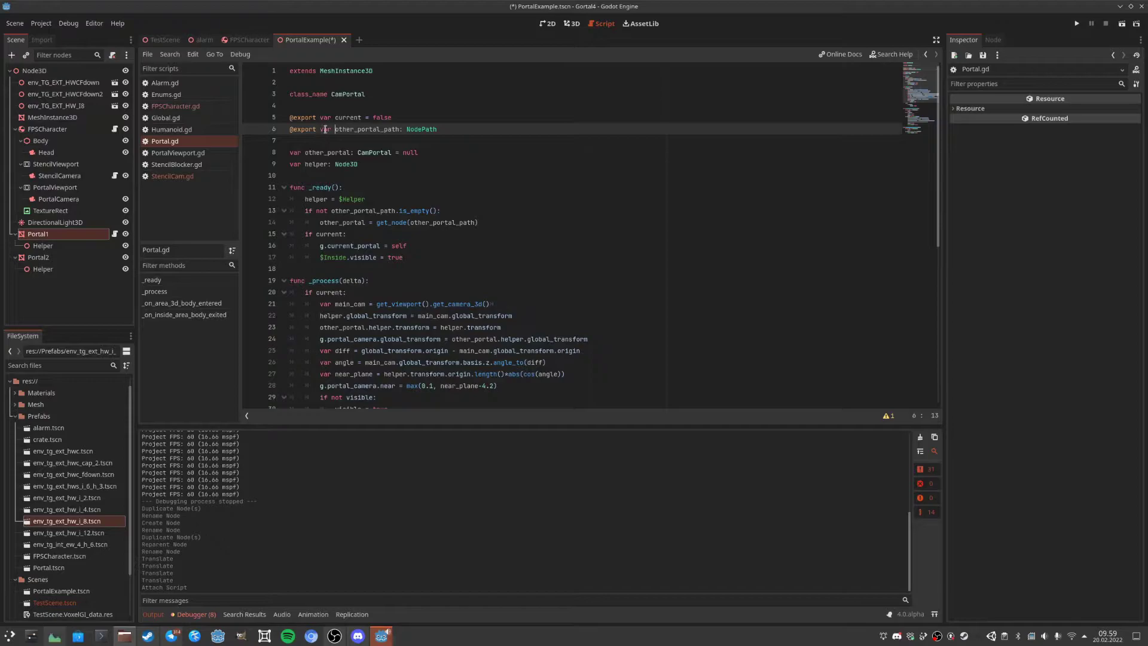
# Examine the other_portal and helper variable declarations and the helper assignment in _ready().
pyautogui.click(341, 163)
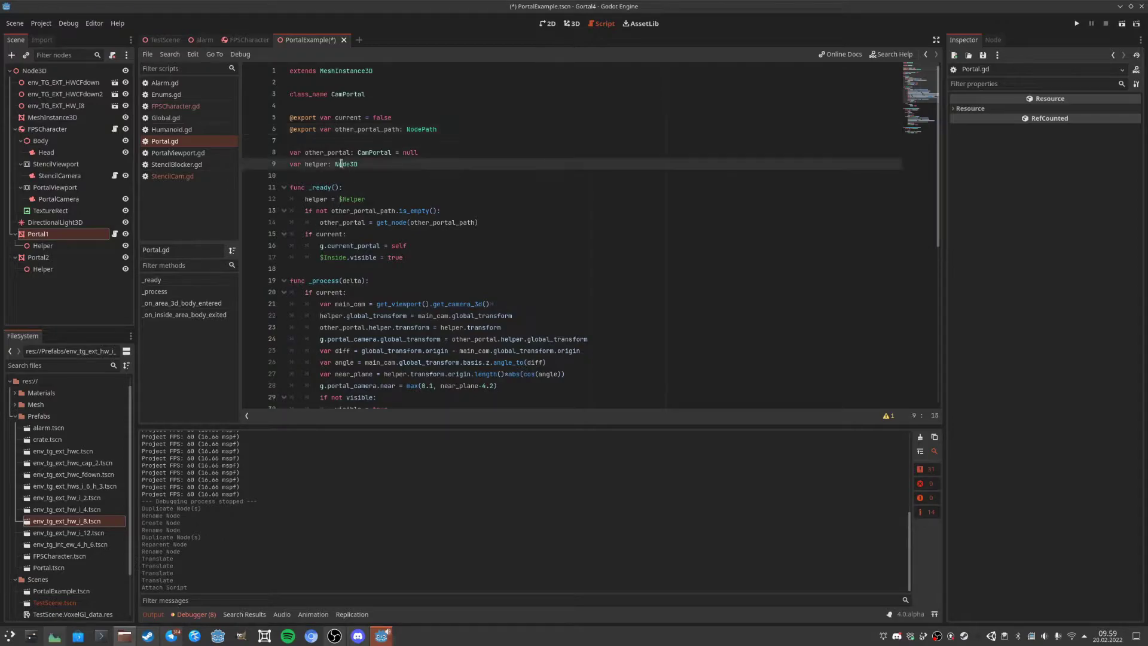
pyautogui.click(337, 153)
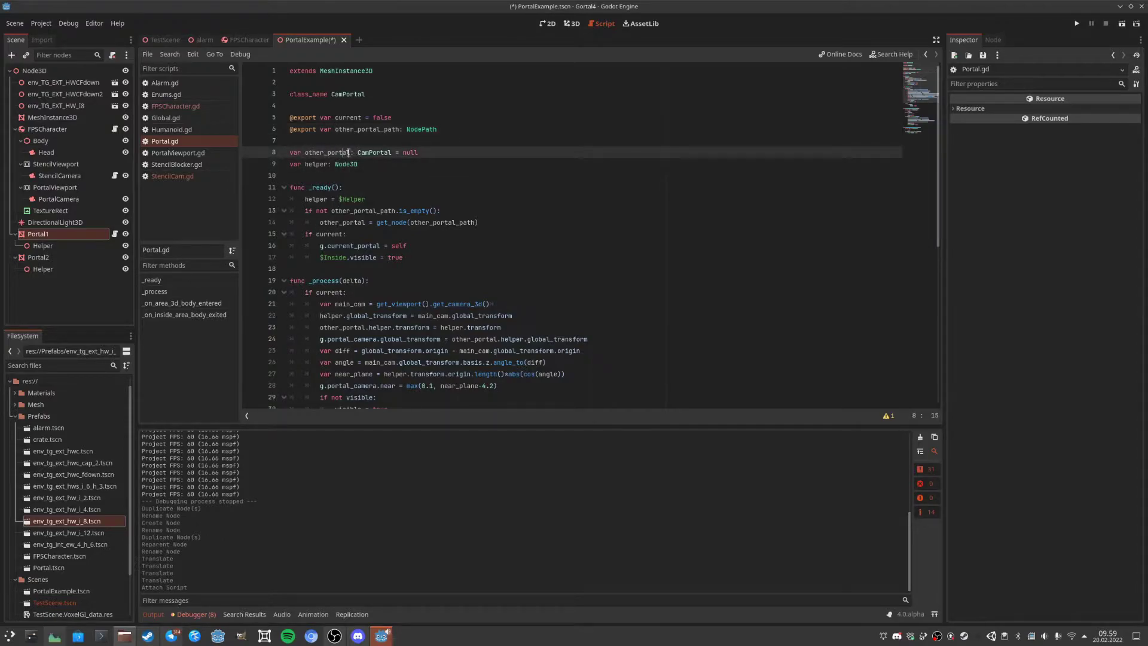
pyautogui.moveTo(295, 153); pyautogui.dragTo(340, 153)
pyautogui.click(339, 153)
pyautogui.click(376, 153)
pyautogui.moveTo(428, 153); pyautogui.dragTo(282, 155)
pyautogui.click(366, 155)
pyautogui.click(372, 164)
pyautogui.scroll(-1, 376, 159)
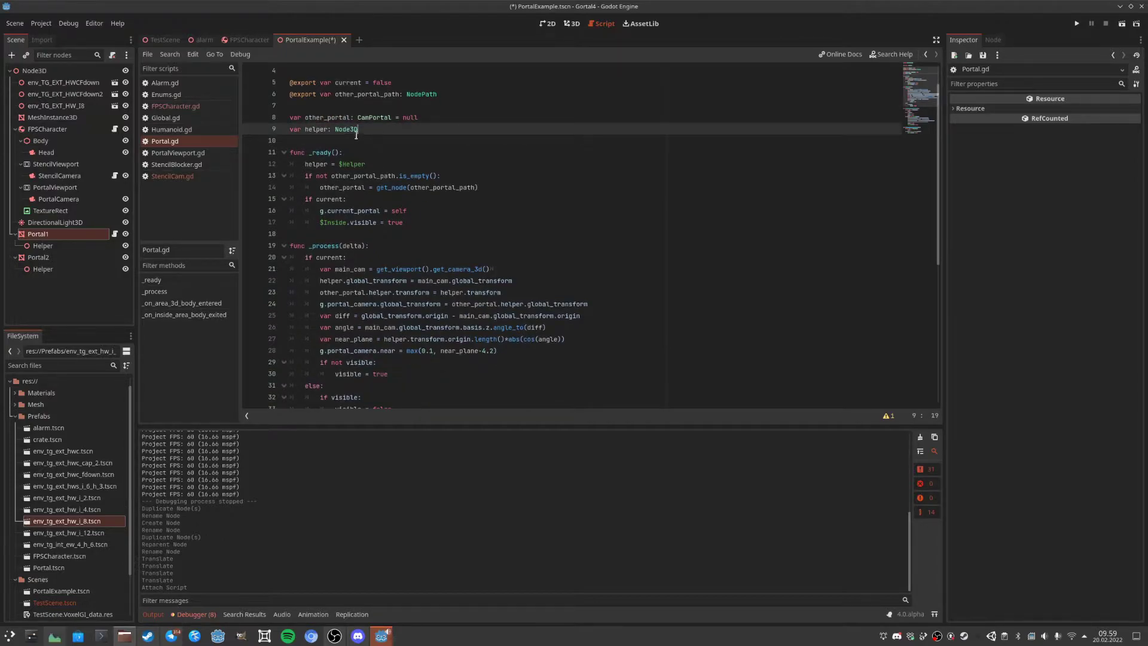
pyautogui.moveTo(358, 130); pyautogui.dragTo(288, 129)
pyautogui.scroll(-1, 325, 191)
pyautogui.scroll(2, 325, 192)
pyautogui.click(327, 187)
pyautogui.moveTo(304, 199); pyautogui.dragTo(373, 199)
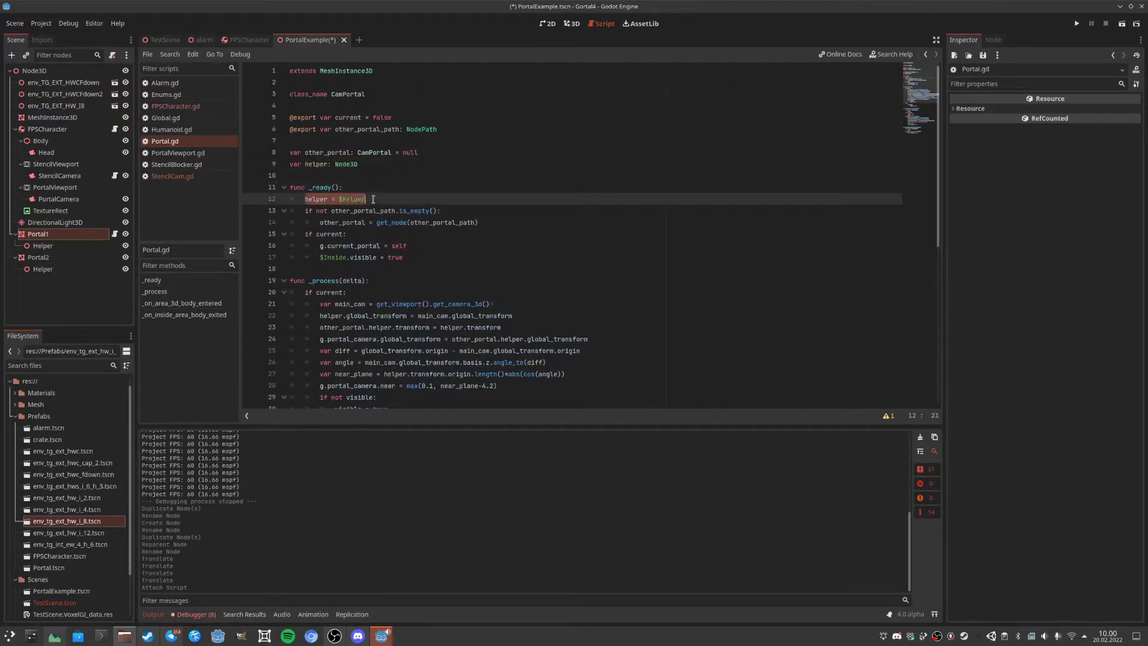
# Examine how _ready() in Portal.gd assigns the $Helper node and resolves other_portal from other_portal_path.
pyautogui.click(350, 199)
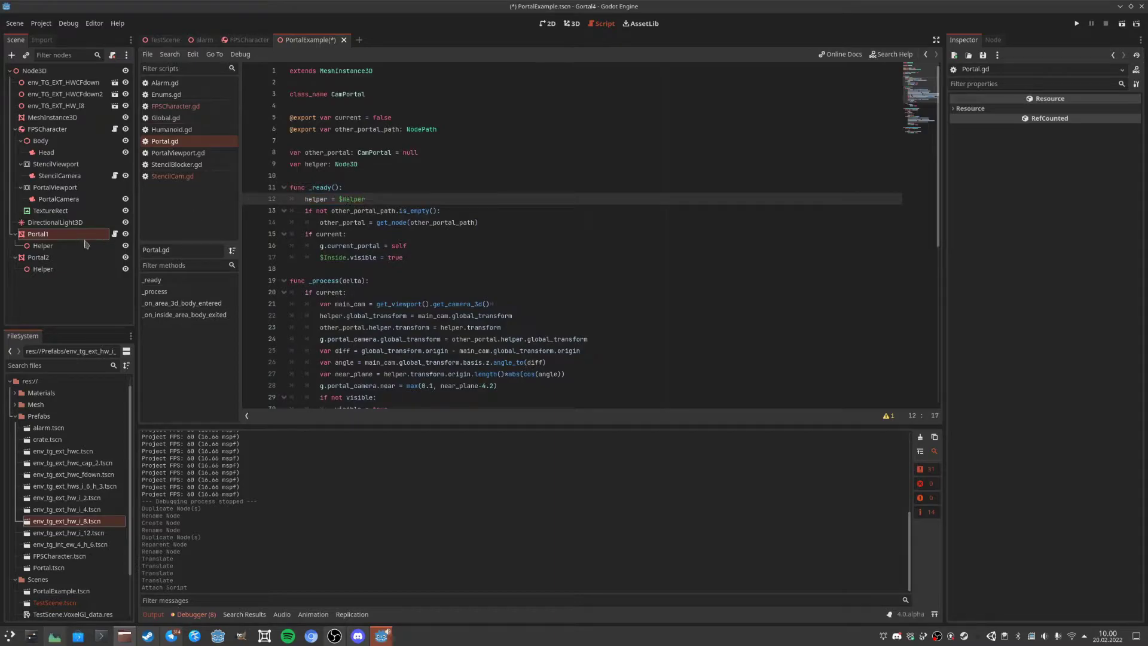
pyautogui.moveTo(340, 197); pyautogui.dragTo(377, 205)
pyautogui.click(376, 203)
pyautogui.click(321, 212)
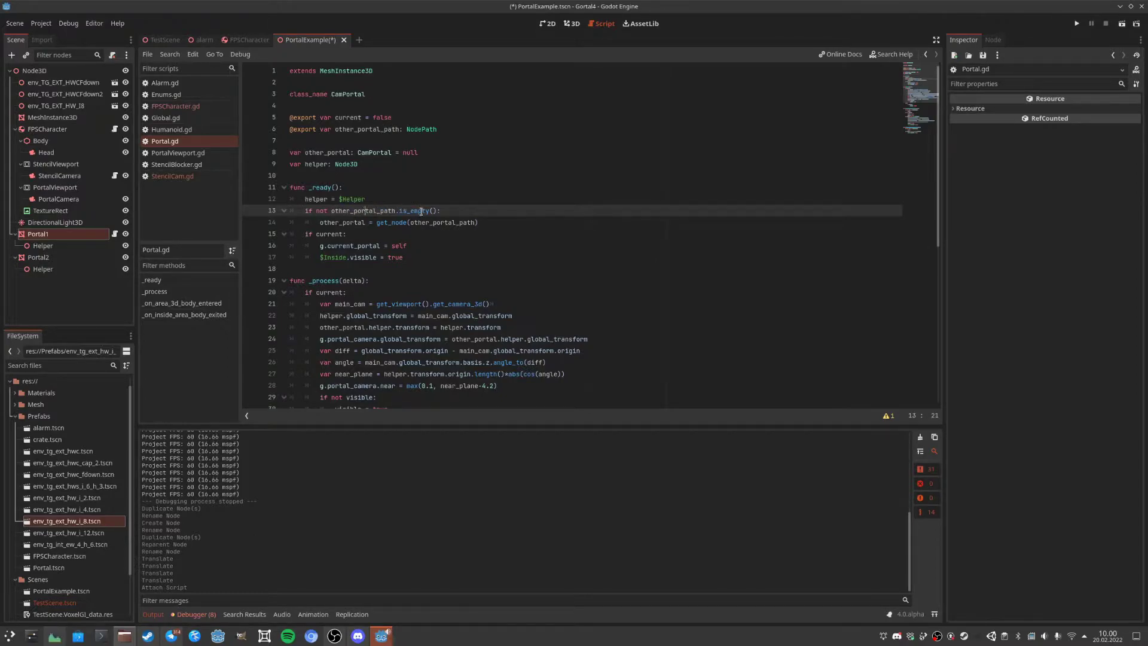
pyautogui.moveTo(321, 223); pyautogui.dragTo(362, 223)
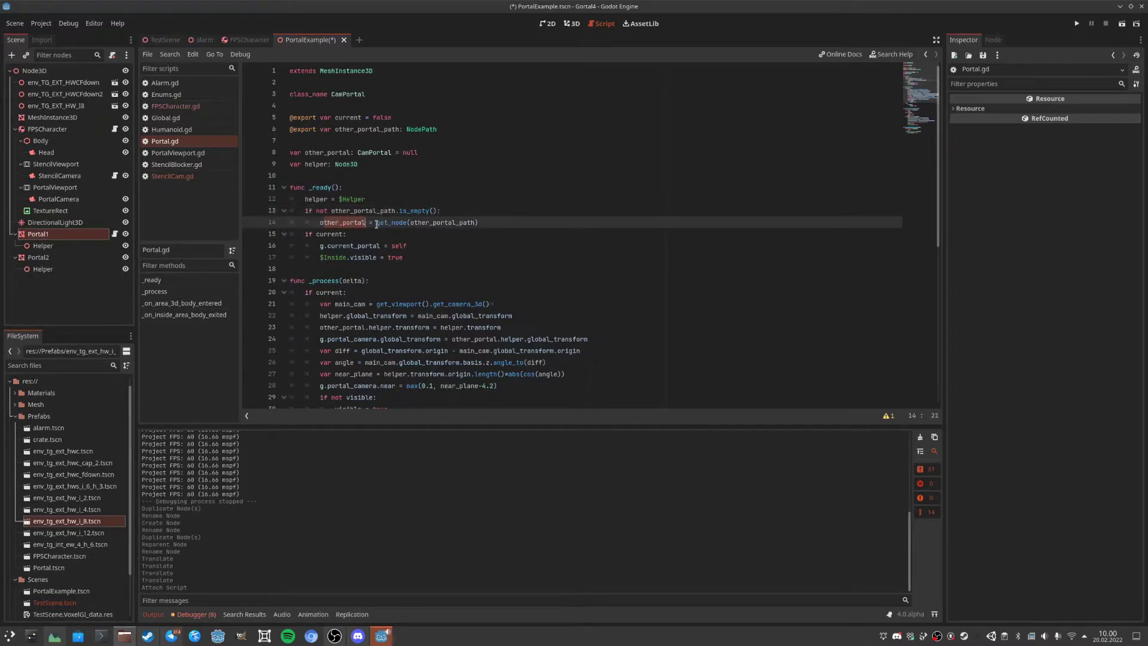
pyautogui.click(376, 223)
# Examine the if current block in _ready(), covering the g.current_portal assignment and the $Inside.visible line.
pyautogui.click(345, 245)
pyautogui.moveTo(300, 238); pyautogui.dragTo(404, 257)
pyautogui.click(346, 256)
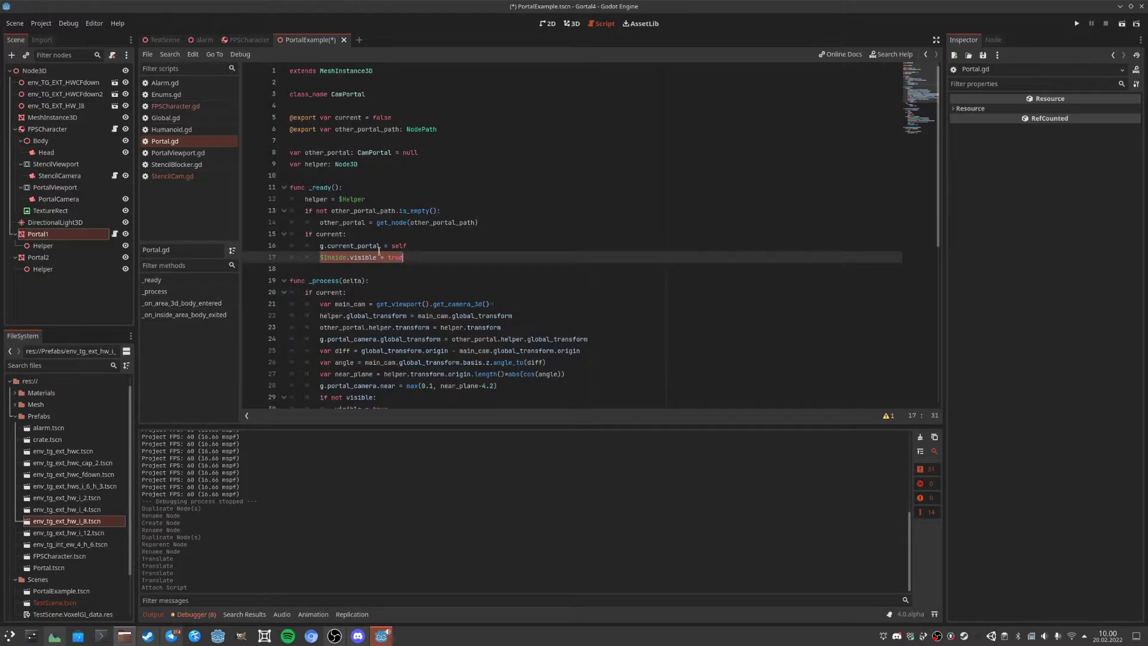
pyautogui.click(321, 258)
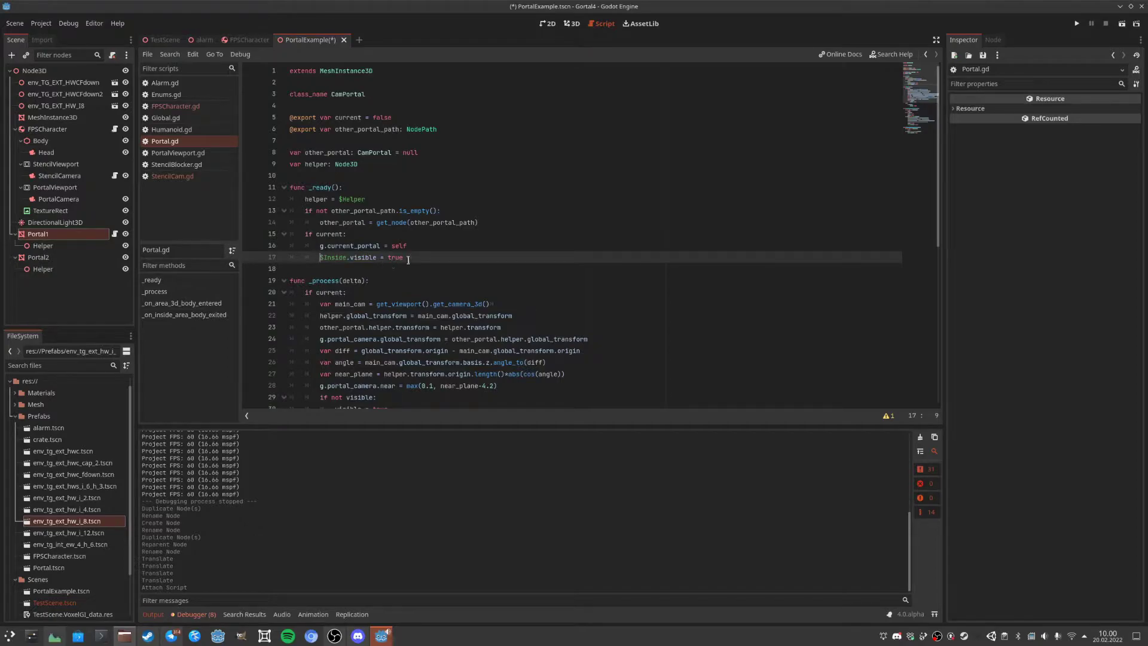
pyautogui.moveTo(321, 246); pyautogui.dragTo(383, 246)
pyautogui.click(321, 246)
pyautogui.scroll(-5, 345, 241)
pyautogui.scroll(5, 346, 241)
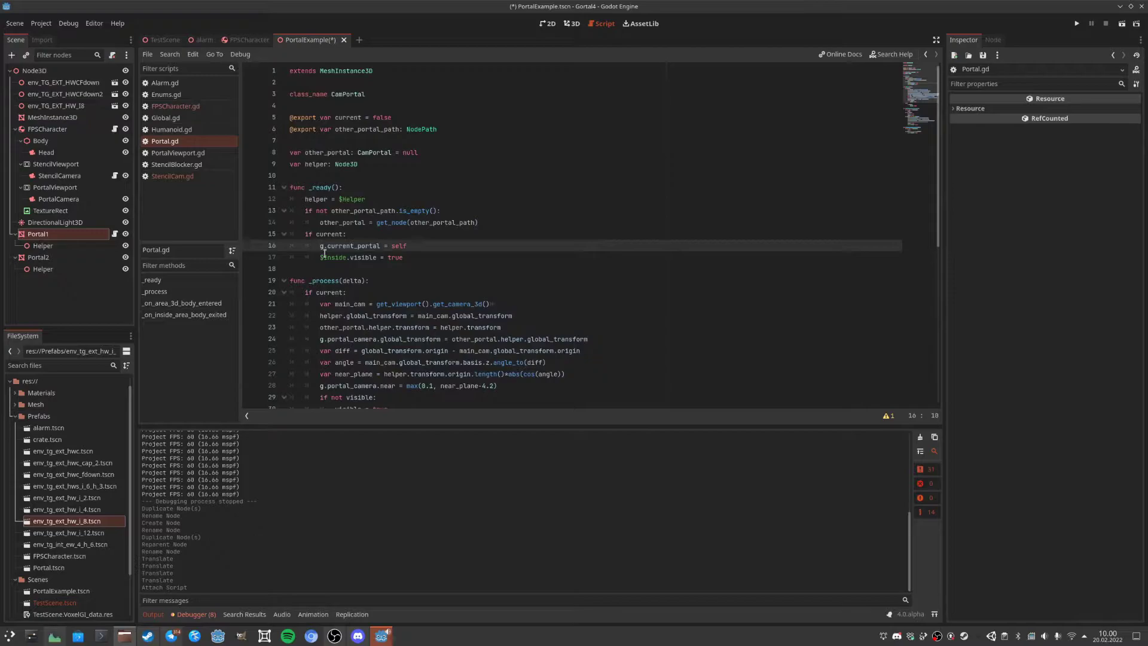
pyautogui.click(322, 257)
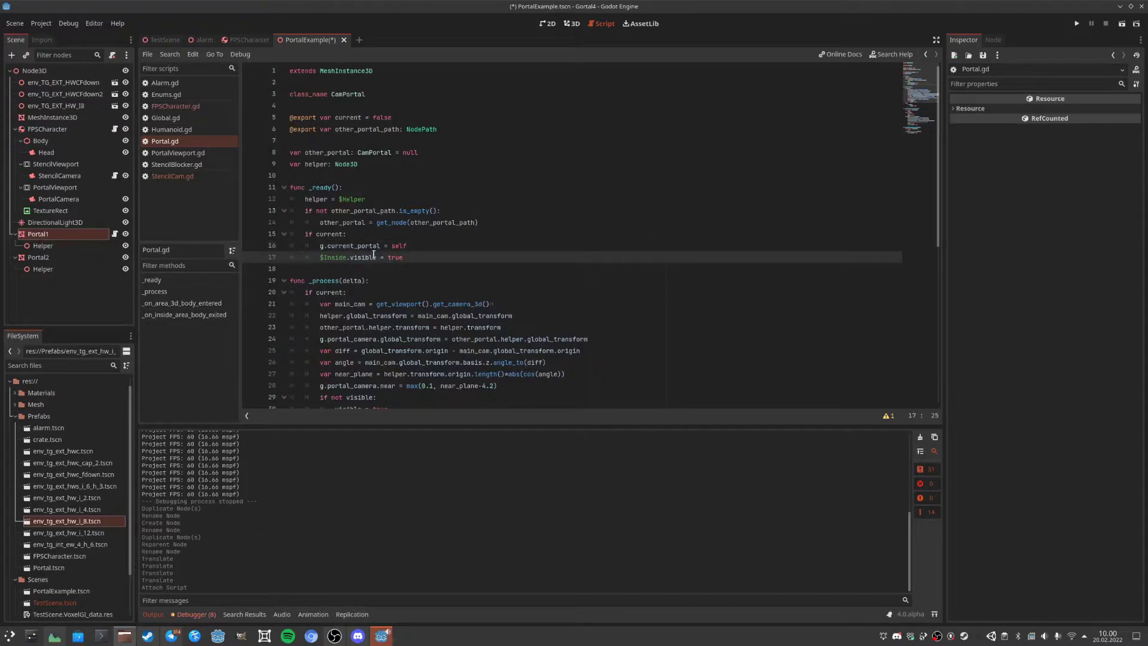
# Return to the 3D workspace and inspect Portal1 and Portal2 from inside the frame structure.
pyautogui.click(572, 23)
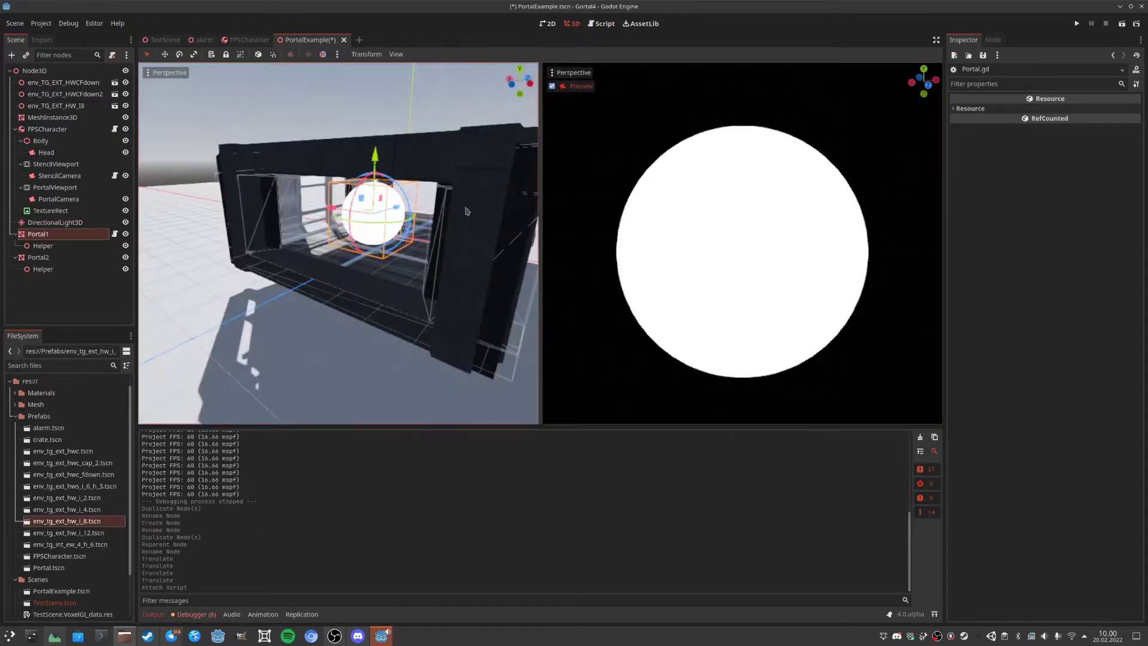
pyautogui.scroll(10, 447, 207)
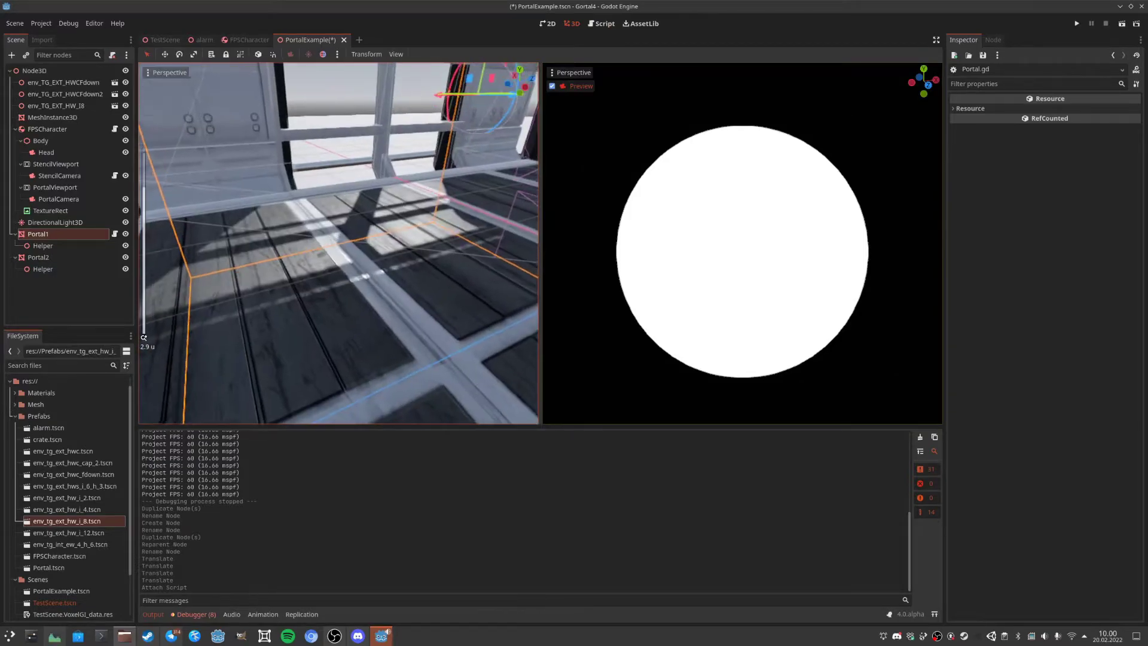
pyautogui.moveTo(447, 207); pyautogui.dragTo(257, 144, button='right')
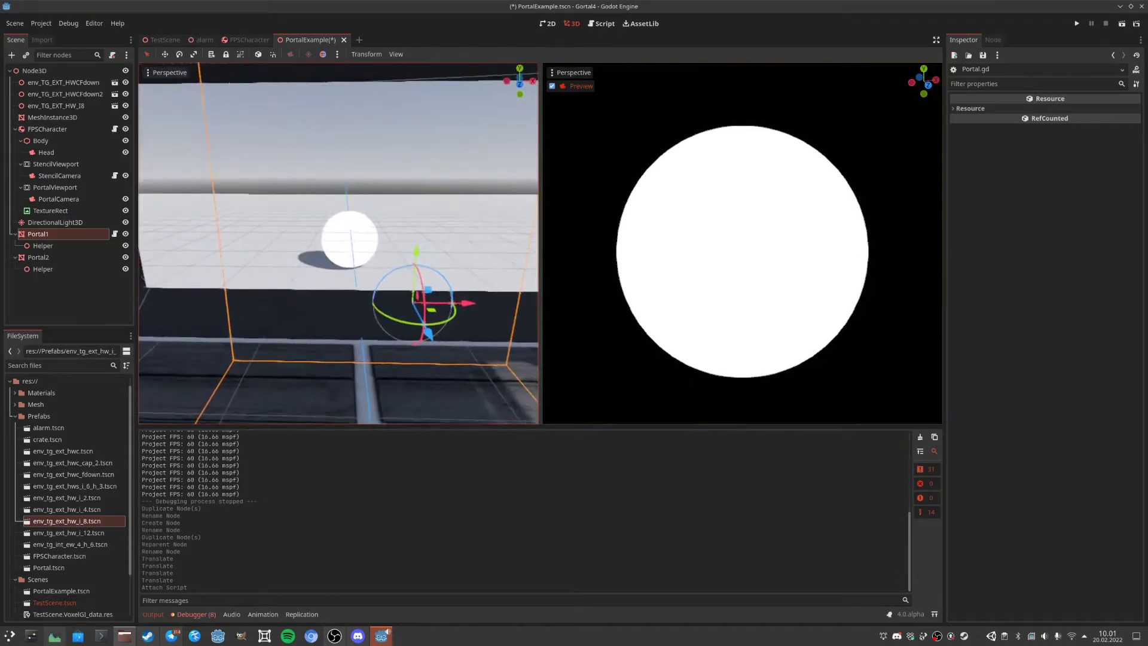
pyautogui.press('w')
pyautogui.moveTo(339, 243); pyautogui.dragTo(152, 228, button='right')
pyautogui.press('s')
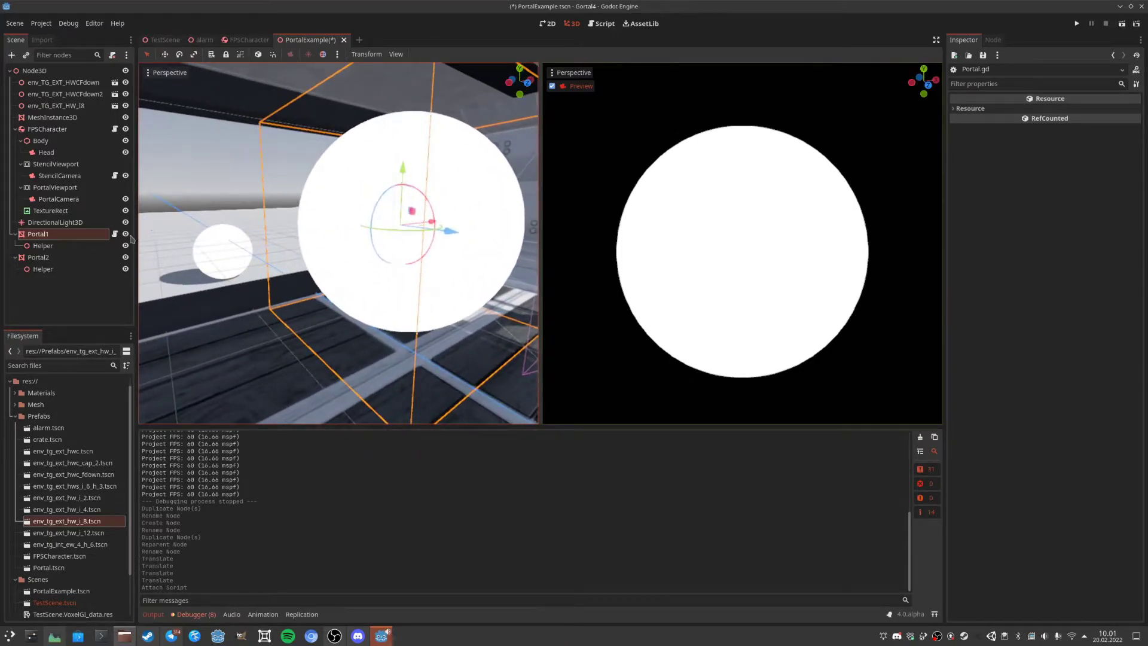
pyautogui.rightClick(48, 234)
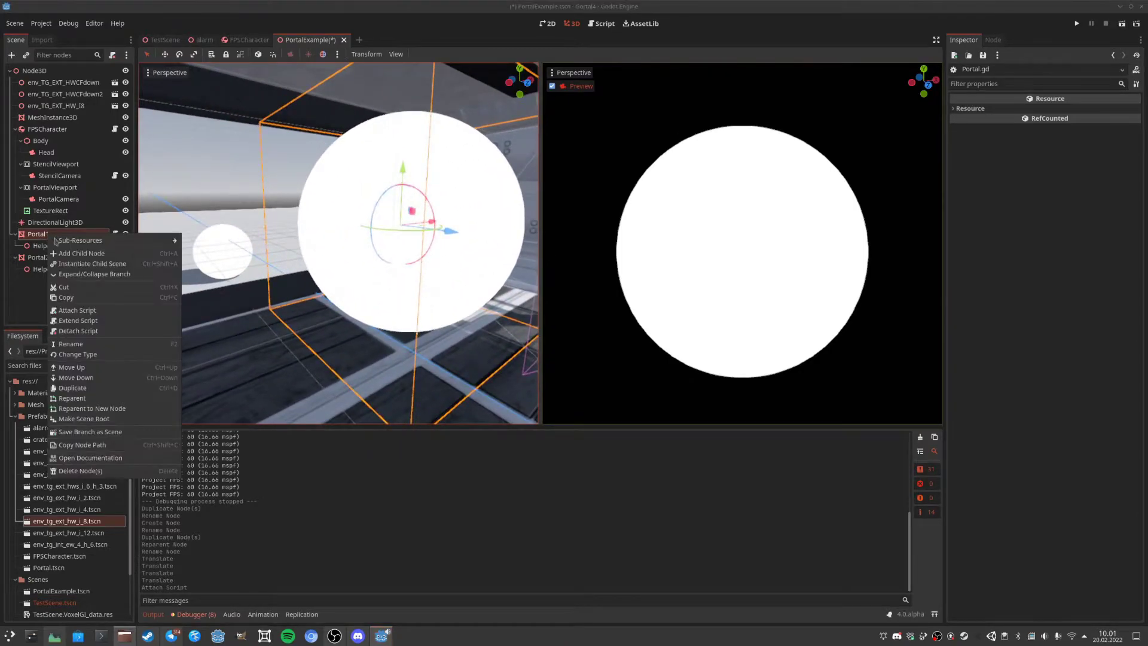
pyautogui.click(38, 258)
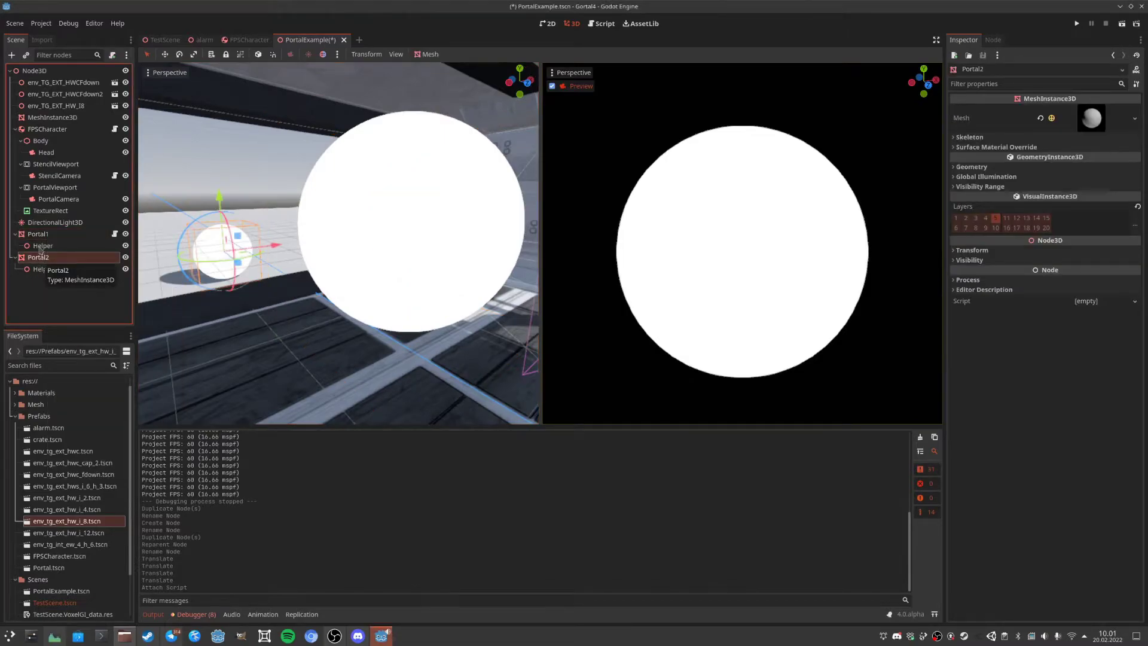
pyautogui.click(46, 237)
pyautogui.hotkey('ctrl', 'v')
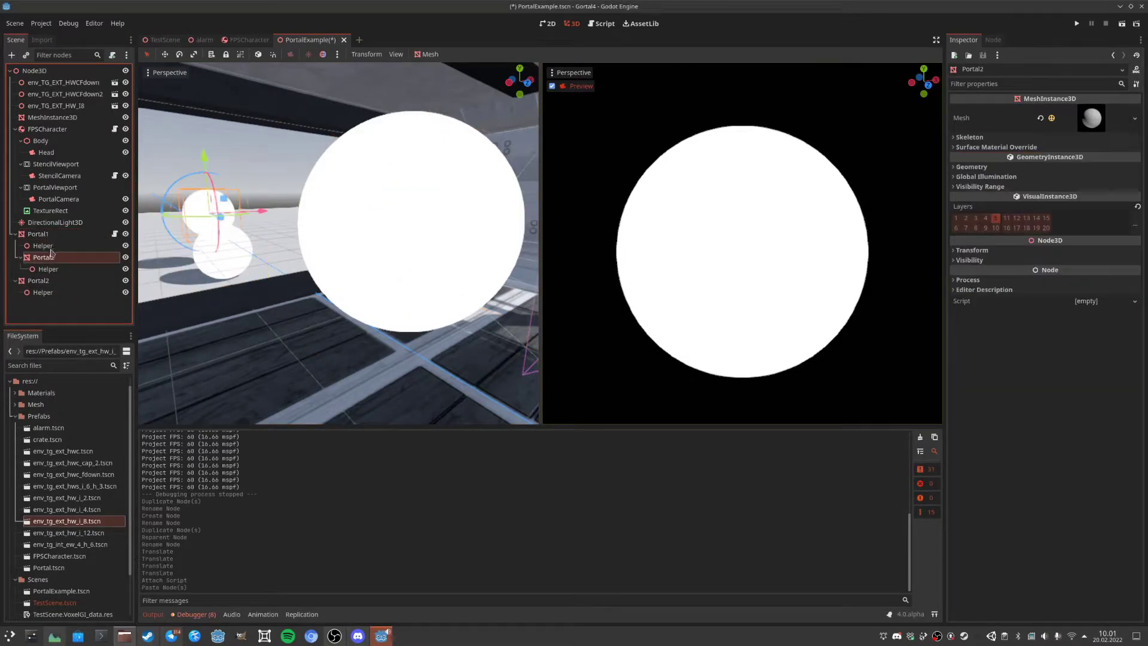
pyautogui.doubleClick(50, 256)
pyautogui.press('Return')
pyautogui.press('Delete')
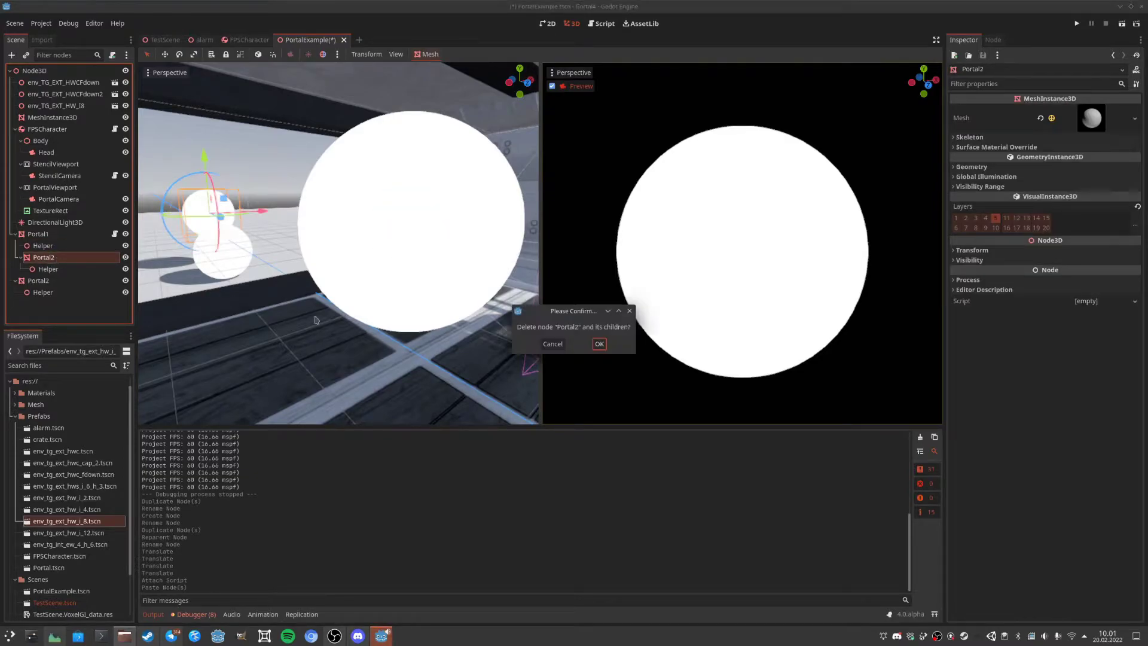
pyautogui.click(592, 349)
# Inspect the properties of Portal1 and its child Helper node.
pyautogui.click(54, 235)
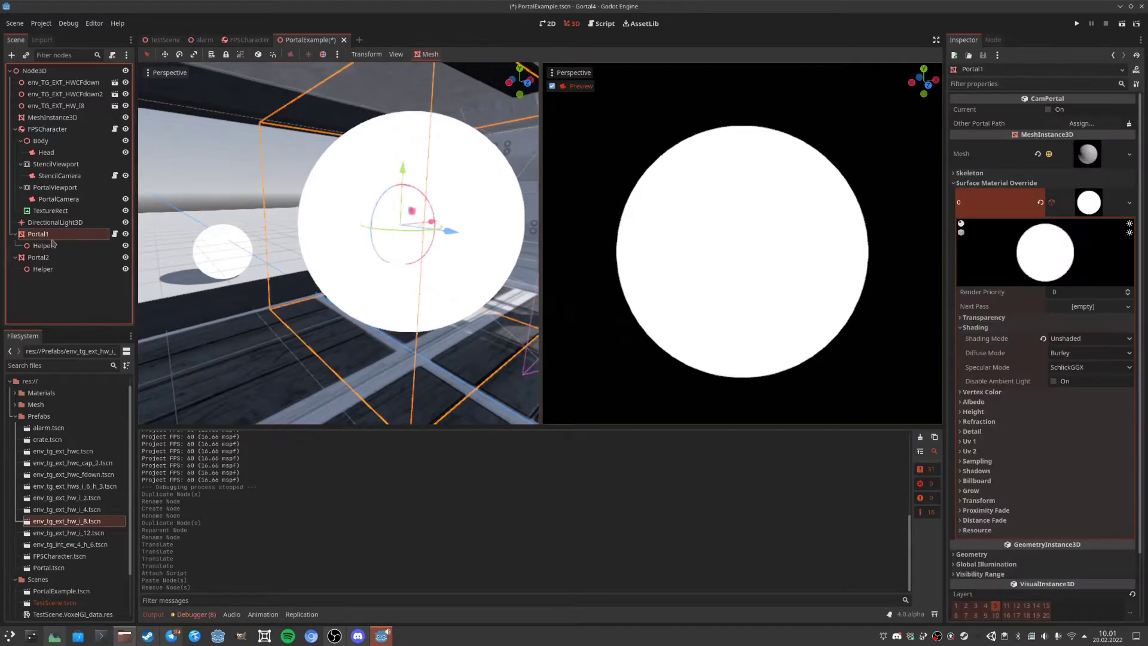
pyautogui.click(45, 247)
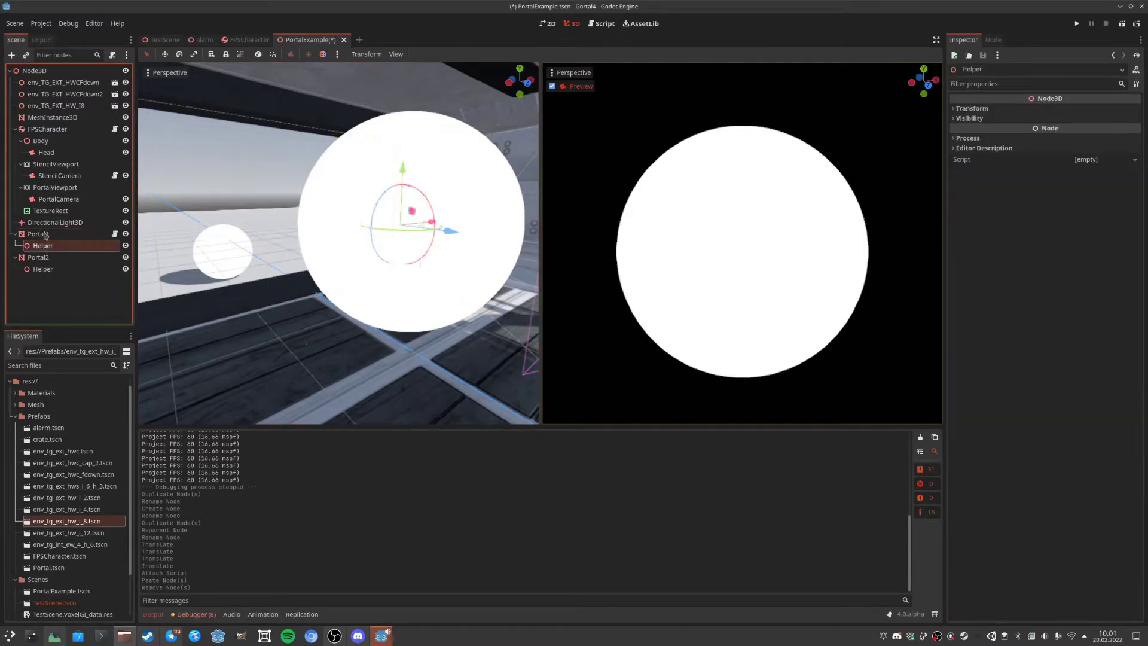
# Paste the copied portal as a child of Portal1 and delete the Helper node nested inside the copy.
pyautogui.click(45, 234)
pyautogui.hotkey('ctrl', 'v')
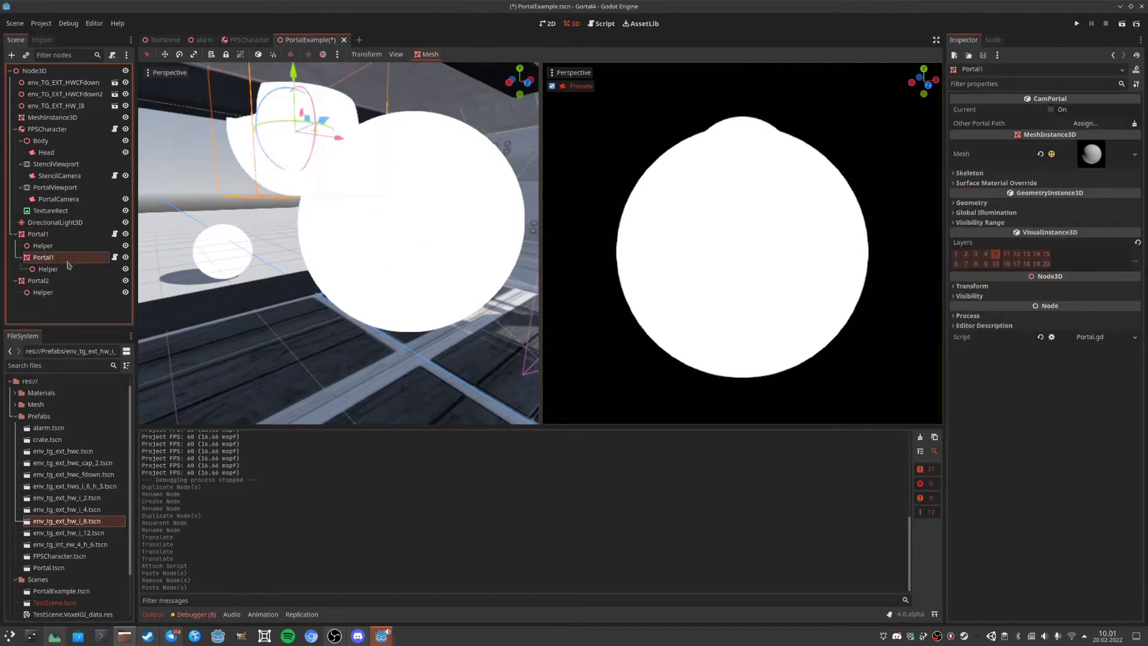
pyautogui.click(43, 270)
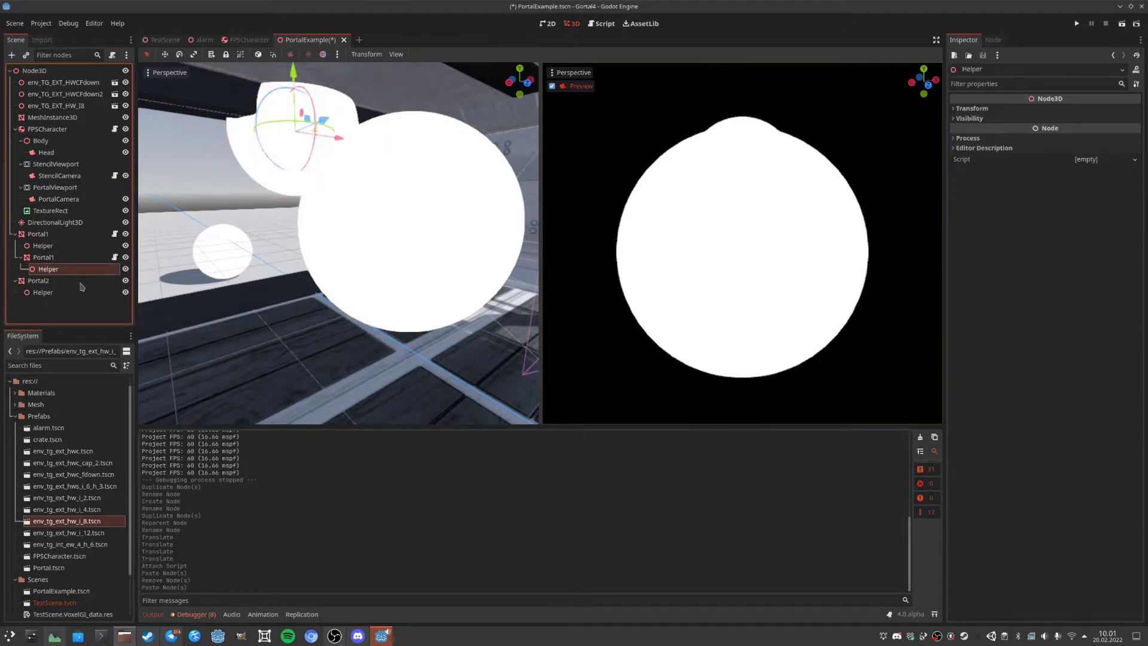
pyautogui.press('Delete')
pyautogui.press('Return')
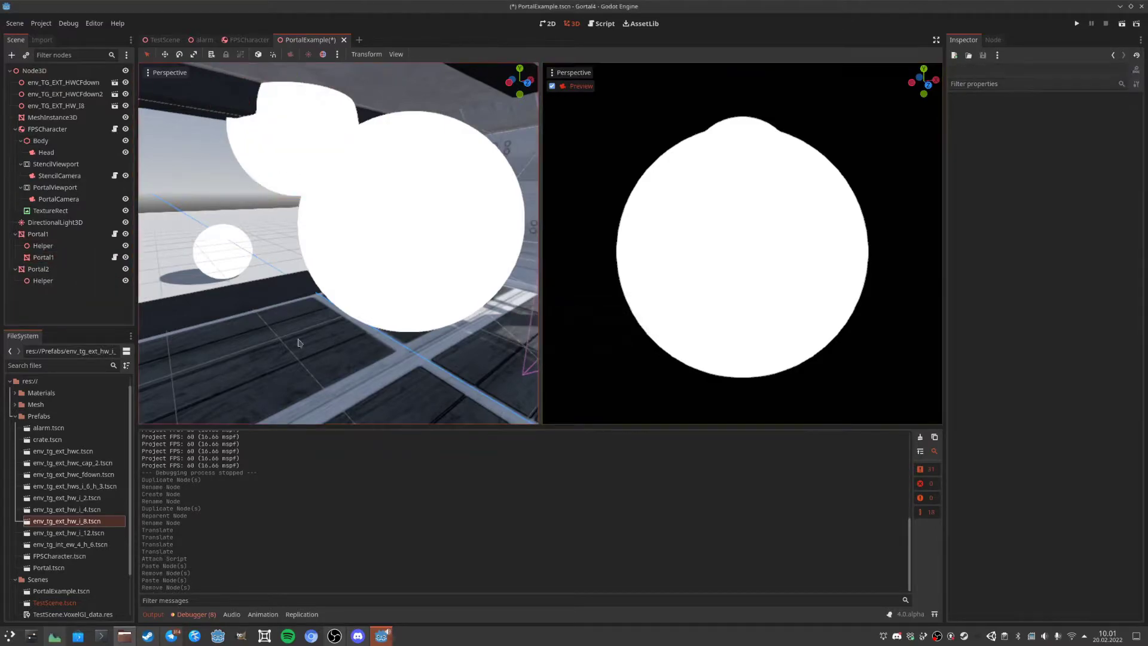
# Set the nested Portal1's Y and Z position to 0 so it sits at its parent's origin.
pyautogui.click(60, 258)
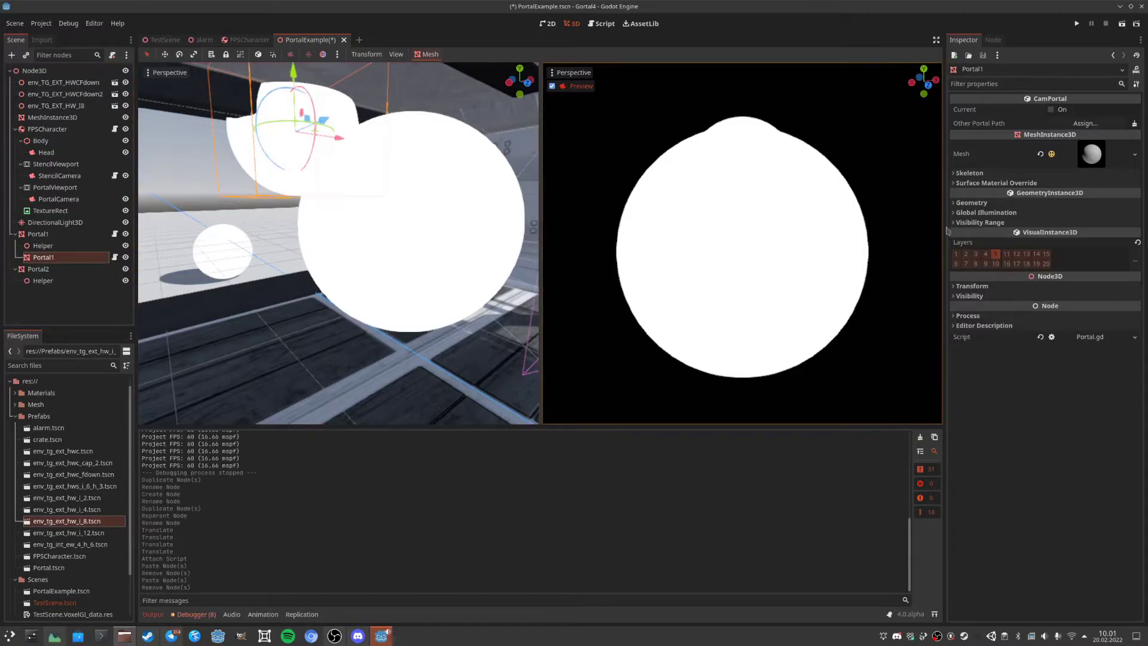
pyautogui.click(971, 286)
pyautogui.click(986, 309)
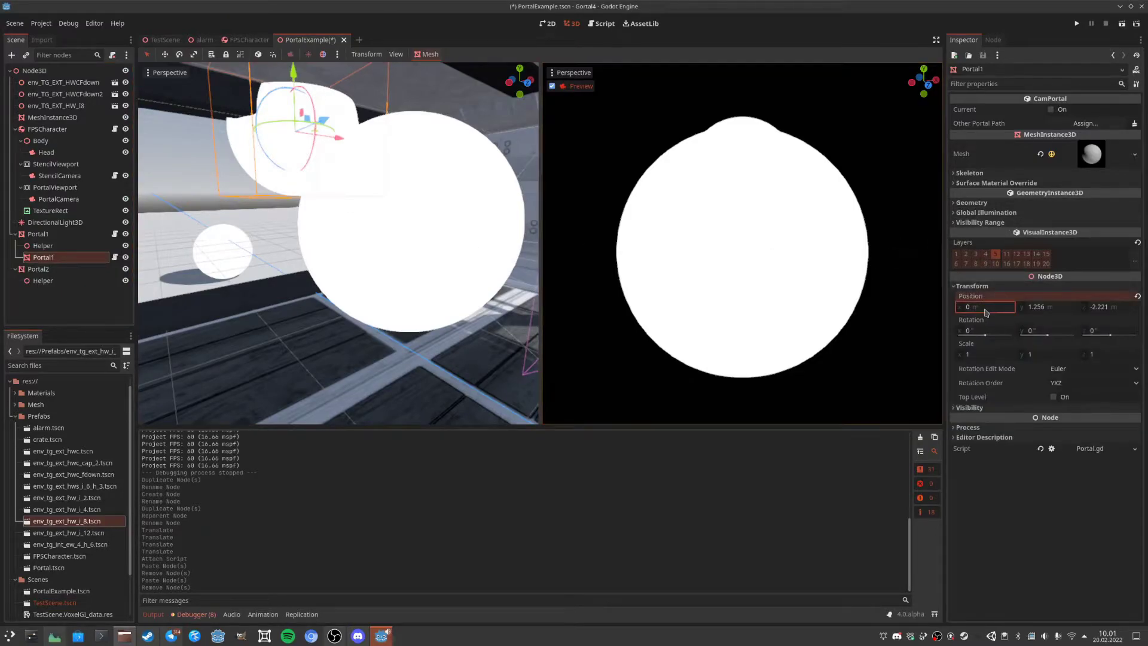
pyautogui.press('Tab')
pyautogui.write('0')
pyautogui.press('Tab')
pyautogui.write('0')
pyautogui.press('Return')
pyautogui.scroll(-1, 393, 198)
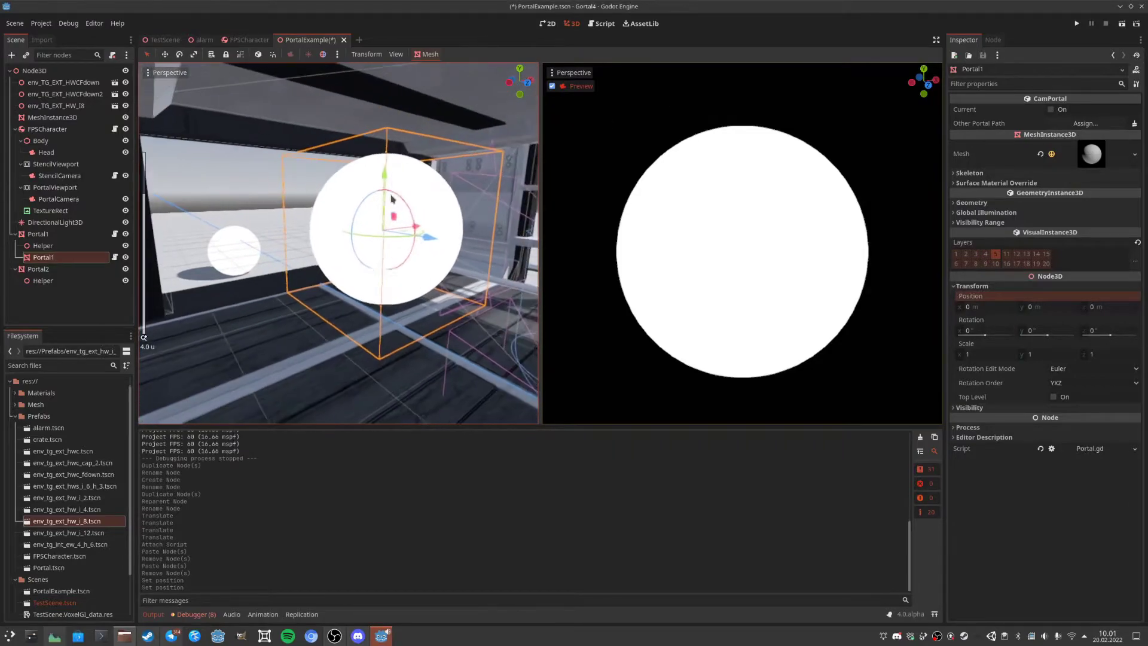
pyautogui.moveTo(393, 199); pyautogui.dragTo(411, 212, button='middle')
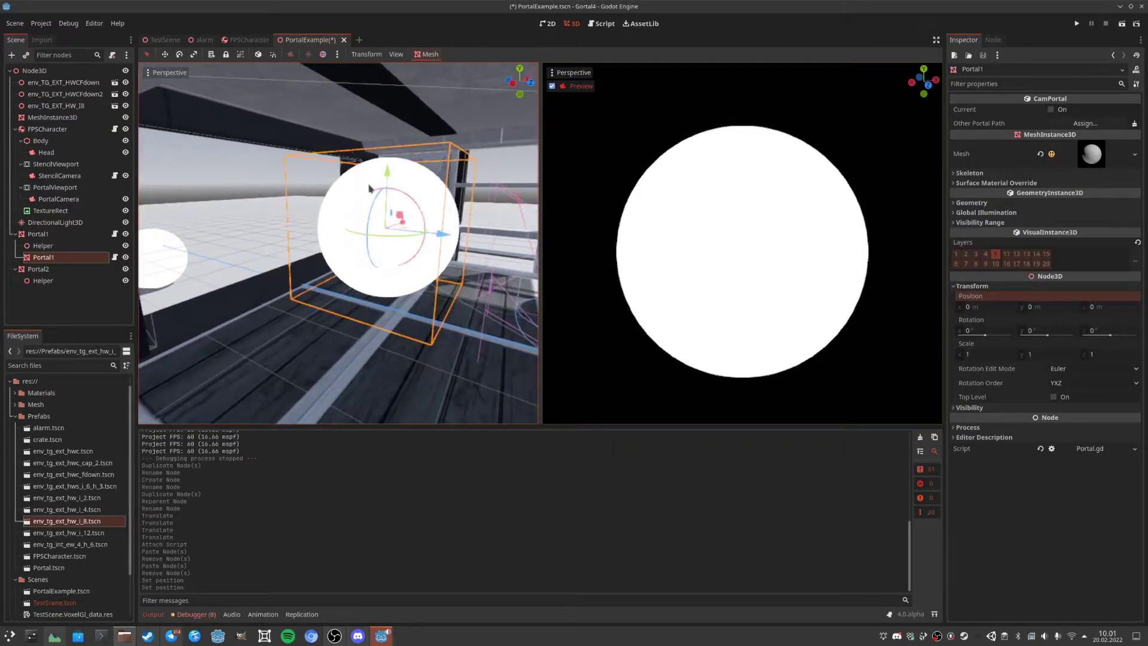
pyautogui.scroll(10, 383, 215)
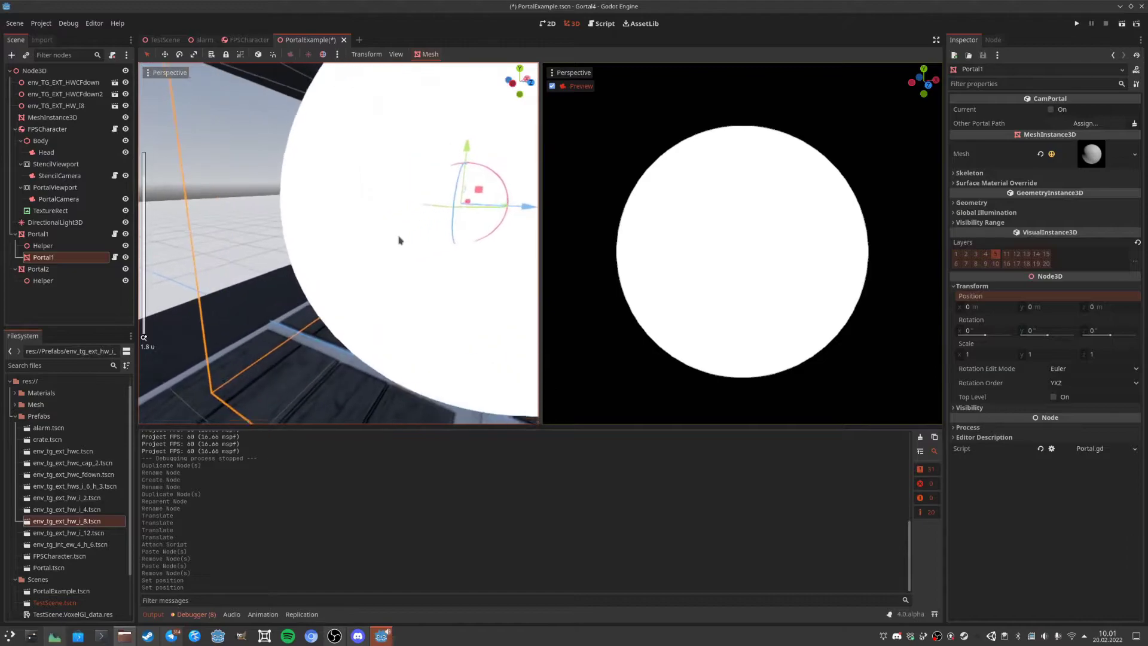
pyautogui.scroll(-10, 397, 238)
pyautogui.moveTo(460, 232); pyautogui.dragTo(523, 246)
pyautogui.hotkey('ctrl', 'z')
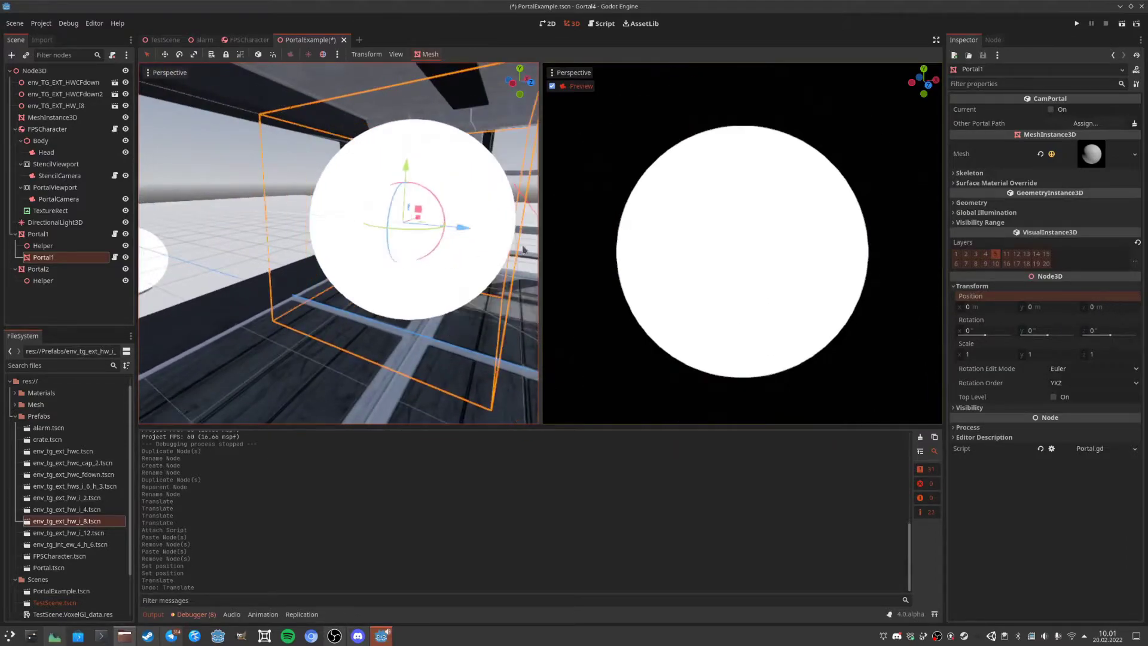
# Make the nested Portal1's sphere mesh unique and enable Flip Faces on it.
pyautogui.click(1102, 163)
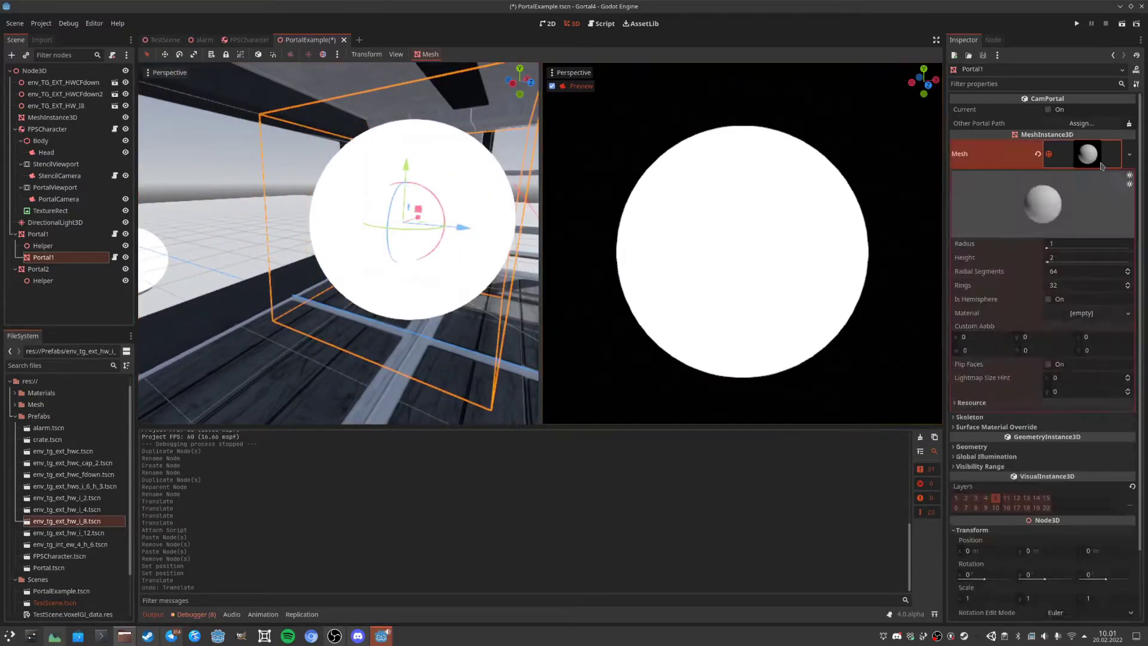
pyautogui.click(1129, 154)
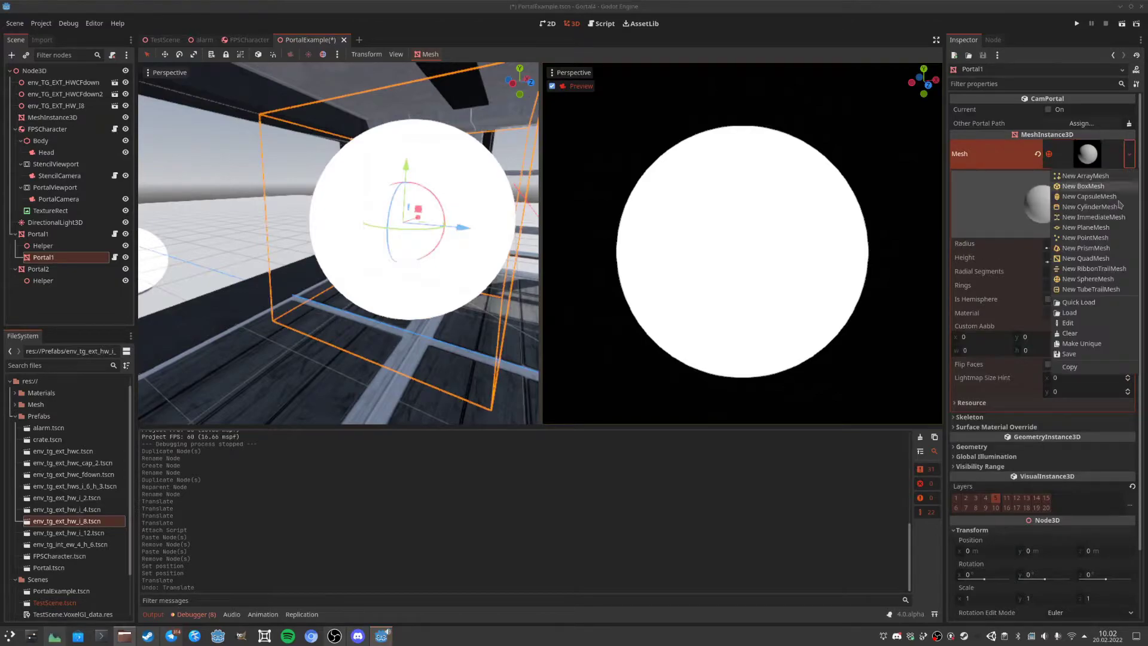
pyautogui.click(1094, 335)
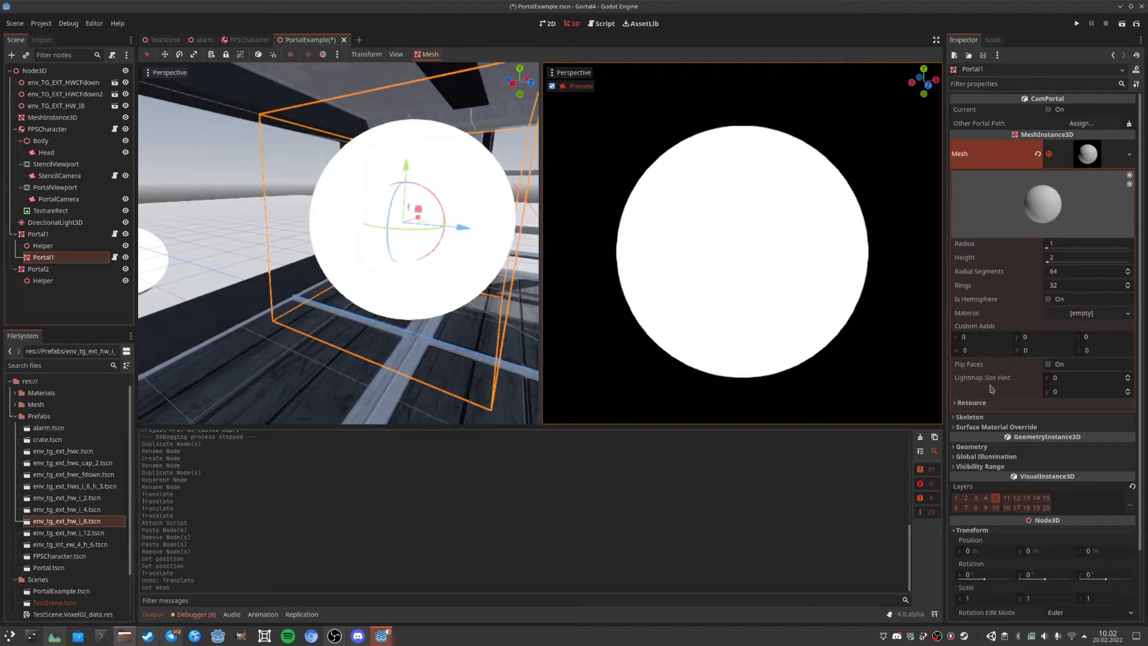
pyautogui.click(1050, 366)
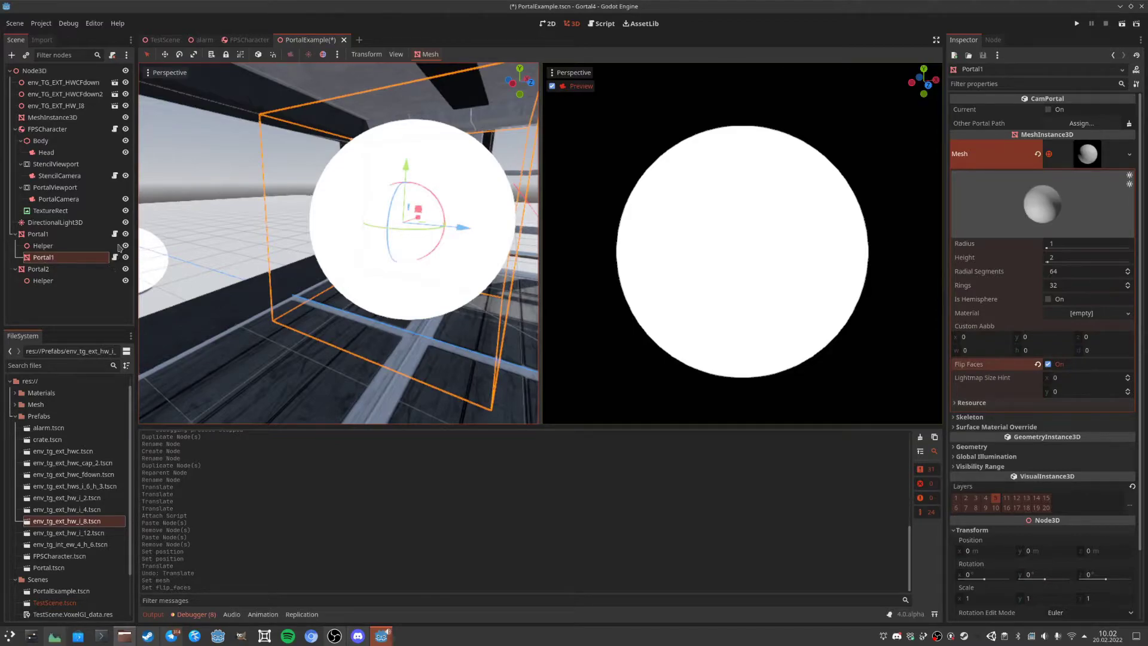
# Inspect the flipped sphere from outside and inside, and look at its surface material override.
pyautogui.press('w')
pyautogui.moveTo(335, 258); pyautogui.dragTo(371, 260, button='right')
pyautogui.press('s')
pyautogui.press('w')
pyautogui.press('s')
pyautogui.press('w')
pyautogui.press('a')
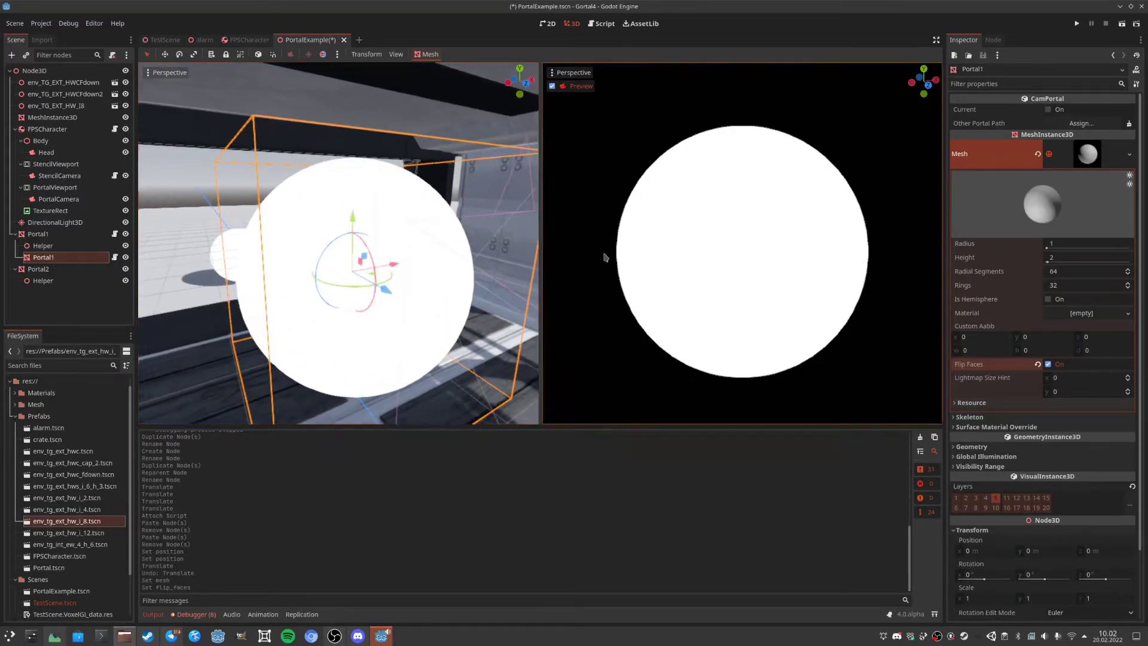
pyautogui.click(1082, 157)
pyautogui.click(1085, 183)
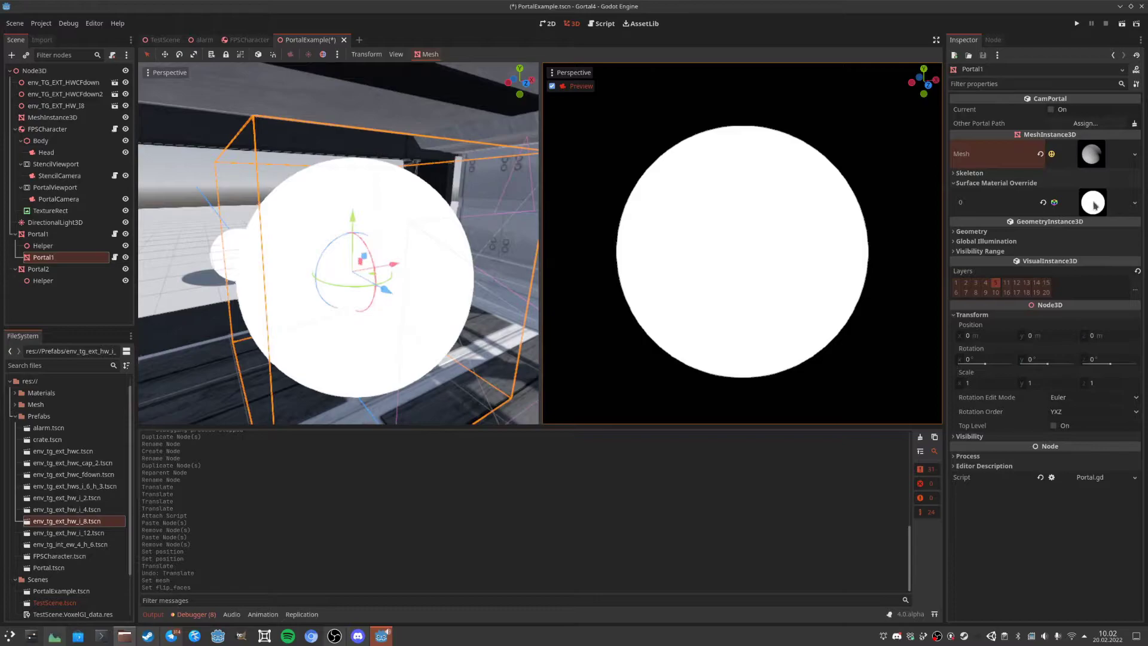
pyautogui.press('w')
pyautogui.moveTo(413, 257); pyautogui.dragTo(366, 238, button='right')
pyautogui.press('w')
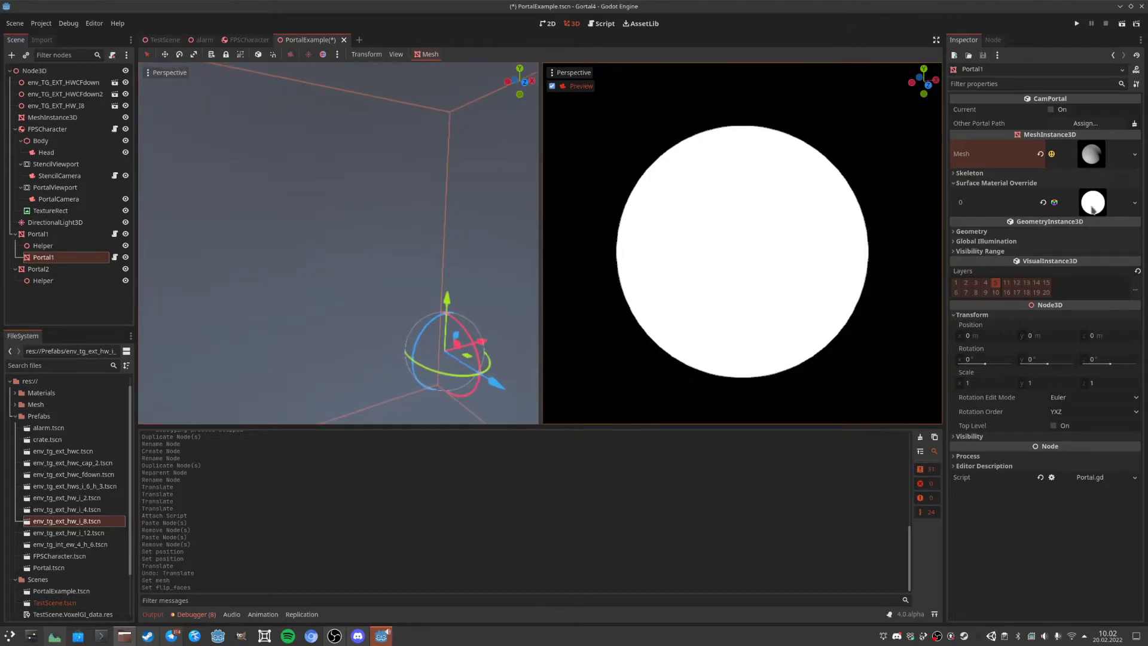
# Clear the nested Portal1's surface material override and assign StencilMat.tres from the Materials folder to slot 0.
pyautogui.click(1043, 203)
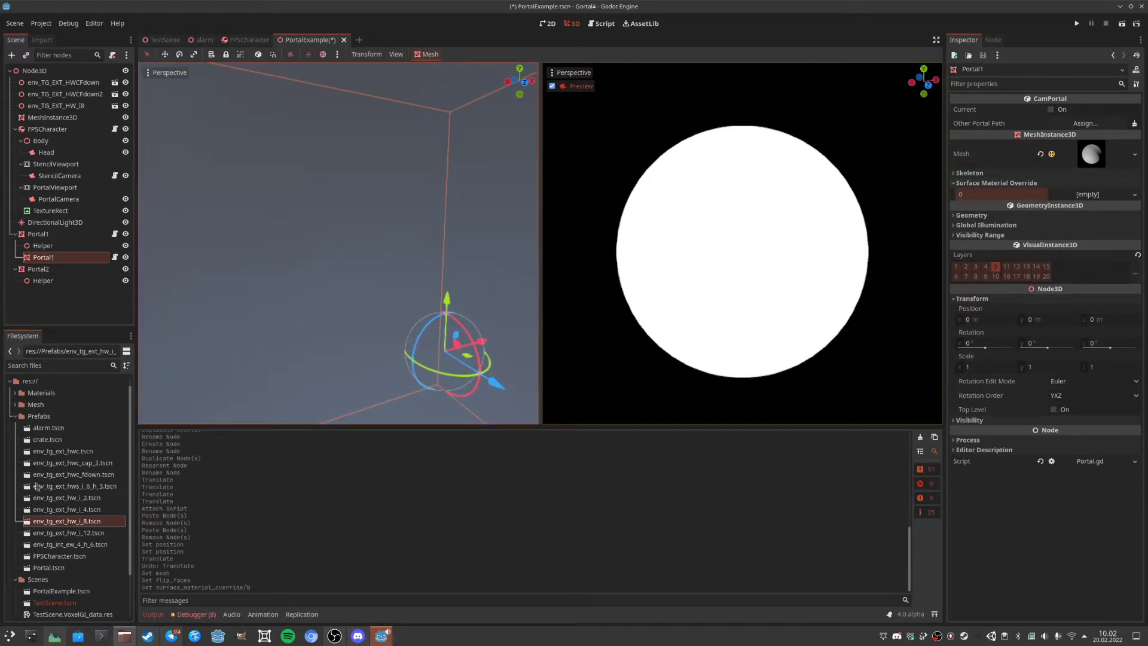
pyautogui.scroll(1, 48, 429)
pyautogui.click(15, 406)
pyautogui.click(21, 408)
pyautogui.moveTo(57, 497); pyautogui.dragTo(1078, 200)
# Compare the view with the nested Portal1 hidden and shown, from within the sphere and outside it.
pyautogui.moveTo(526, 279); pyautogui.dragTo(562, 297, button='right')
pyautogui.press('s')
pyautogui.press('w')
pyautogui.press('s')
pyautogui.press('w')
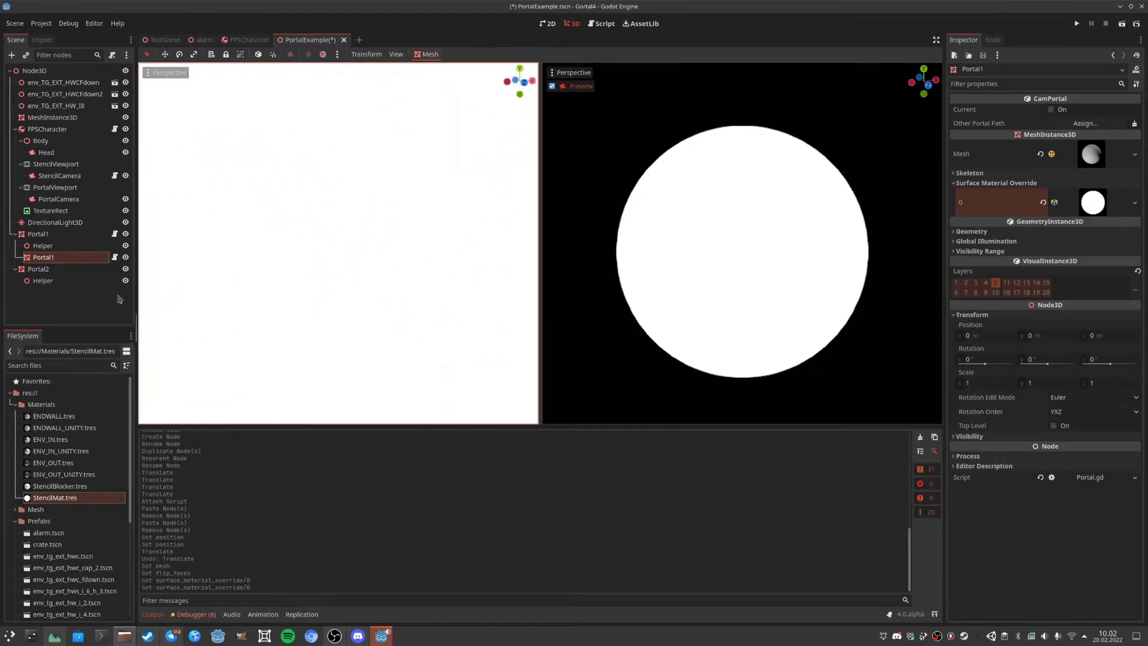
pyautogui.click(125, 257)
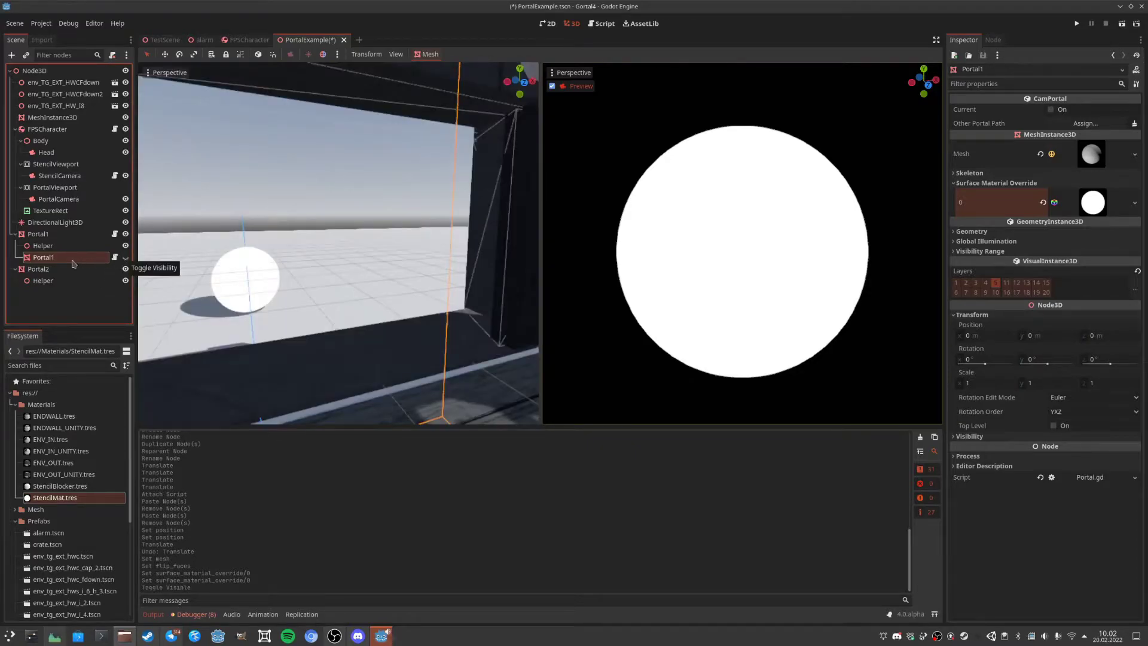
pyautogui.click(126, 257)
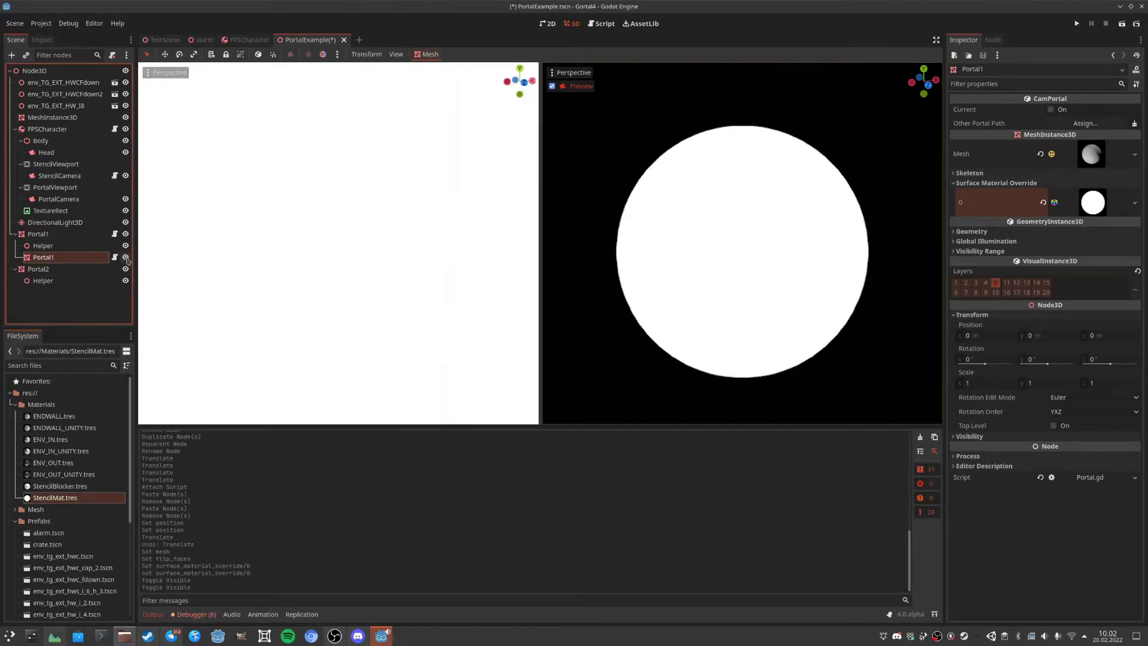
pyautogui.click(125, 257)
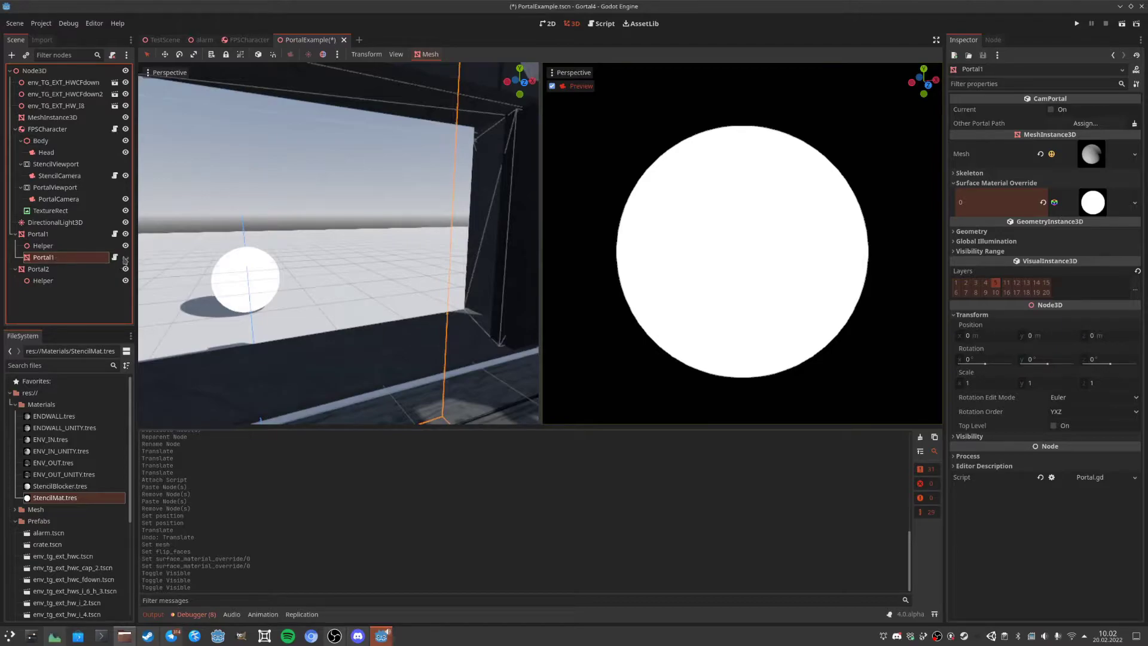
pyautogui.click(126, 257)
pyautogui.press('f')
pyautogui.click(126, 258)
pyautogui.click(126, 258)
# Rename the nested Portal1 node to Inside.
pyautogui.click(60, 259)
pyautogui.click(60, 259)
pyautogui.write('Ind')
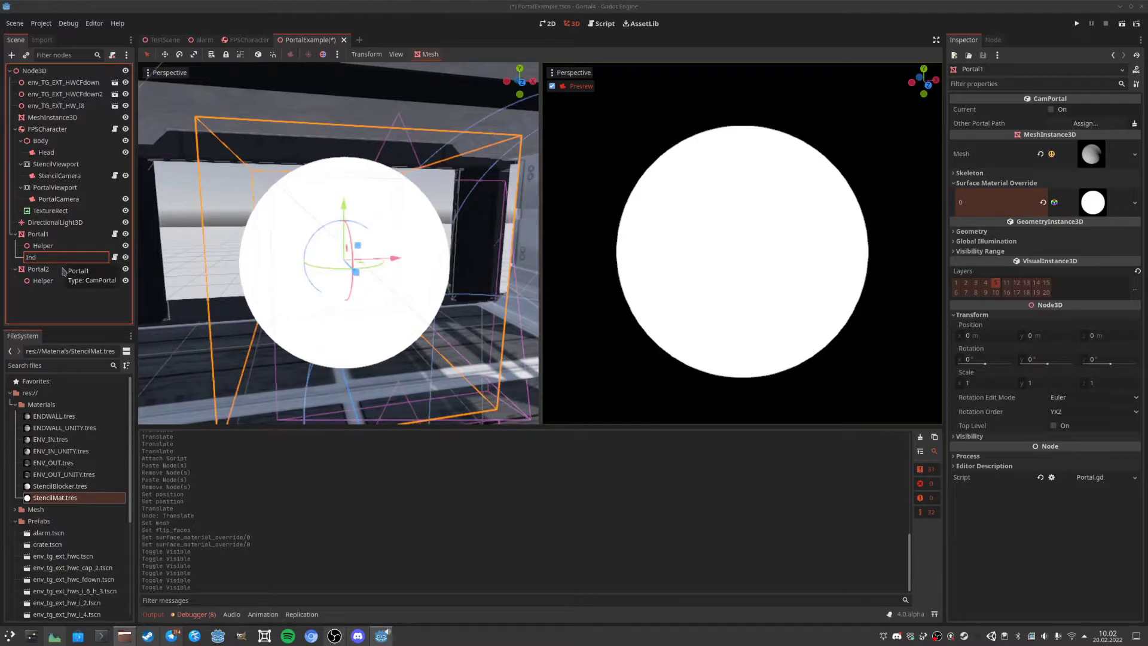
pyautogui.click(63, 269)
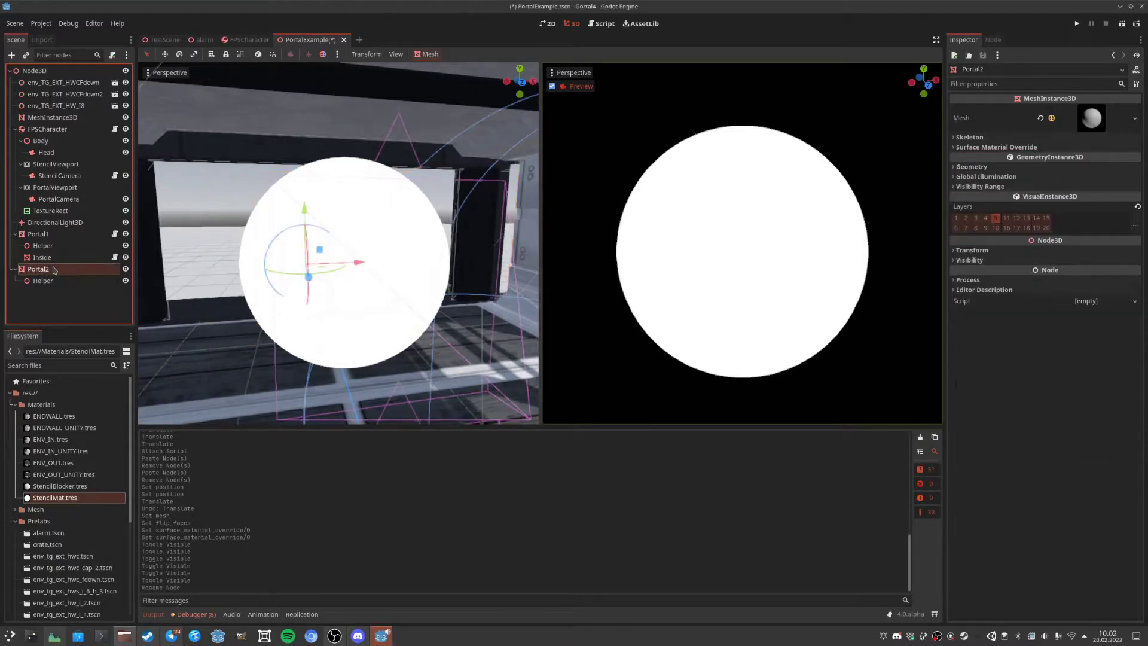
# Check the Portal1 script, detach the script from the Inside node and reselect that node.
pyautogui.click(115, 234)
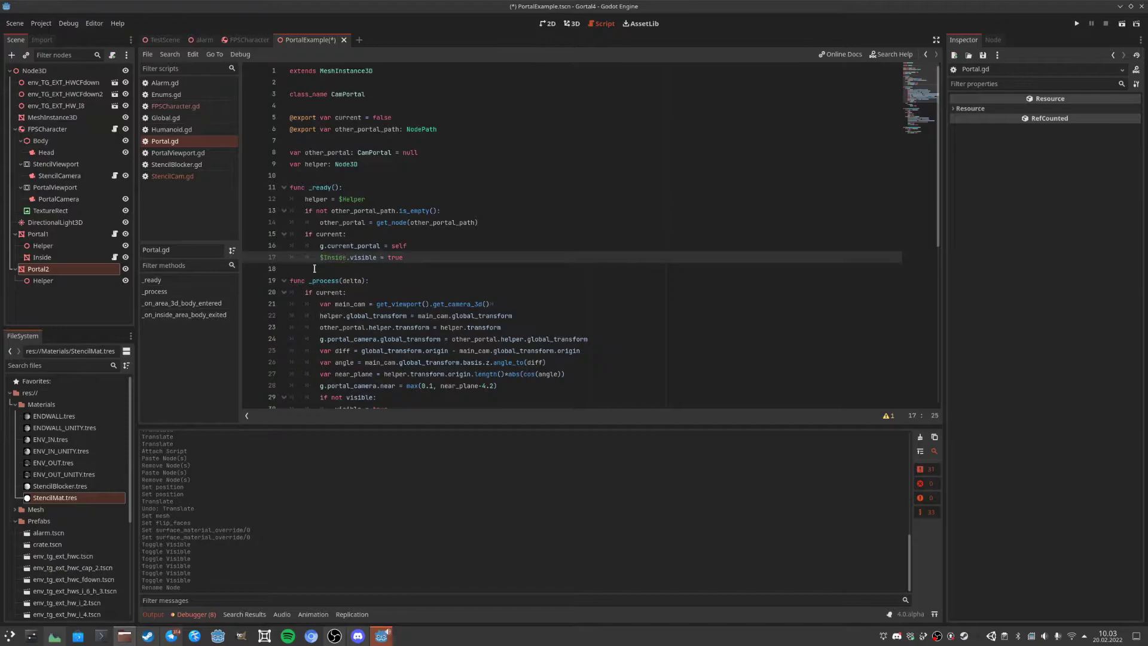
pyautogui.click(95, 258)
pyautogui.rightClick(108, 259)
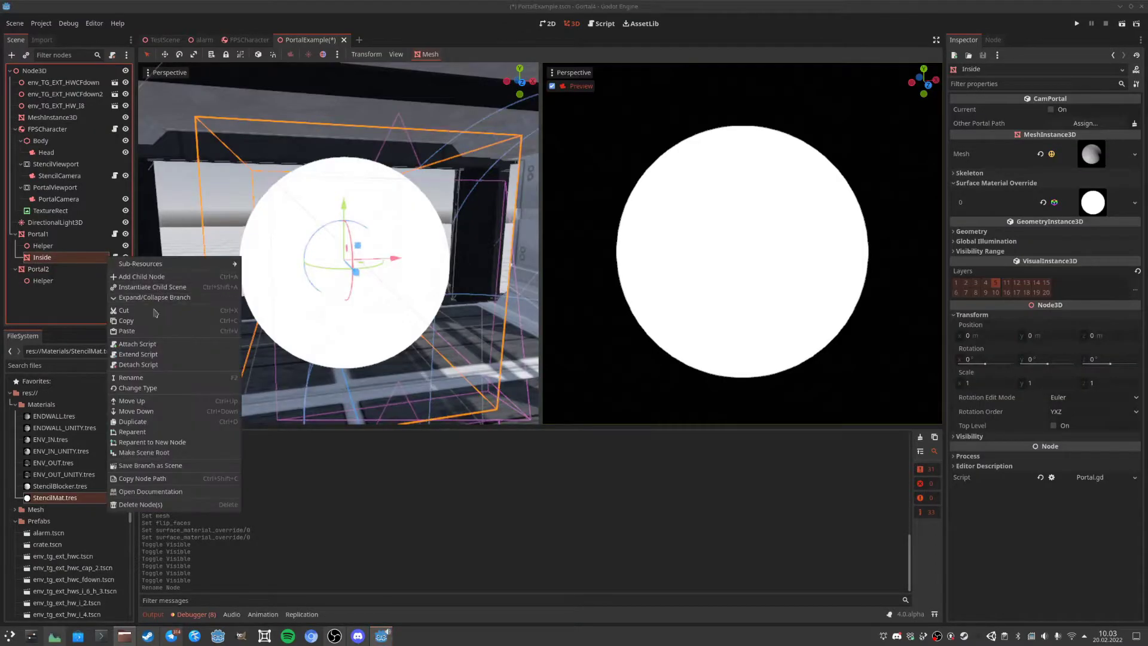
pyautogui.click(146, 366)
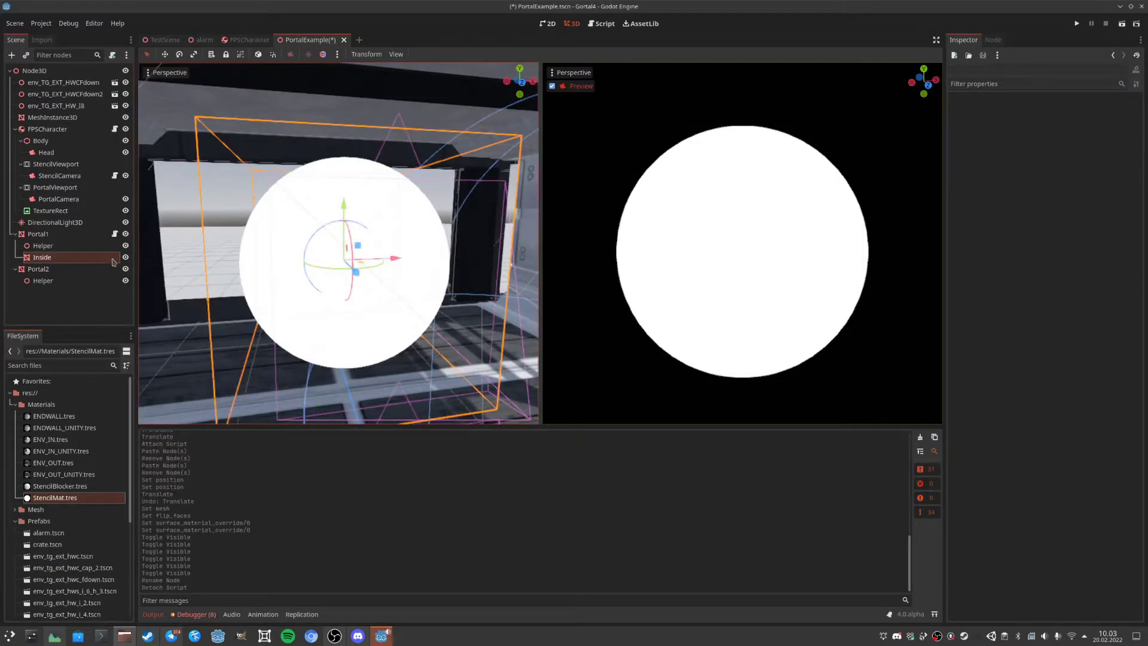
pyautogui.click(43, 260)
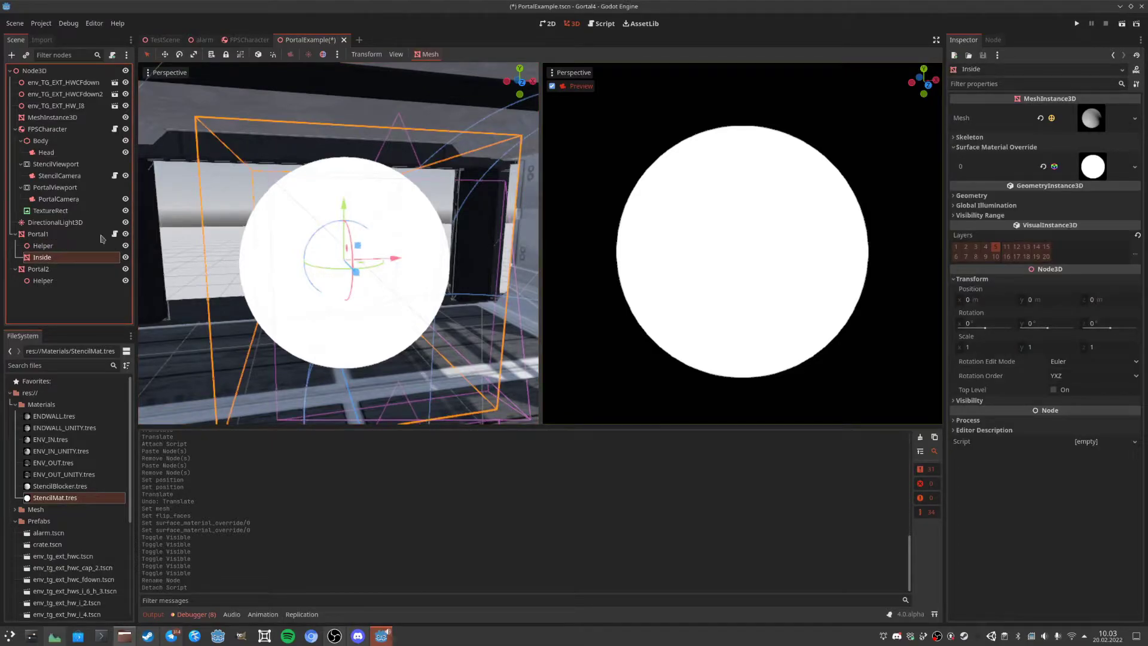
# Examine the Inside sphere in the 3D view and review the _ready and _process functions in Portal.gd.
pyautogui.moveTo(260, 297); pyautogui.dragTo(411, 382, button='right')
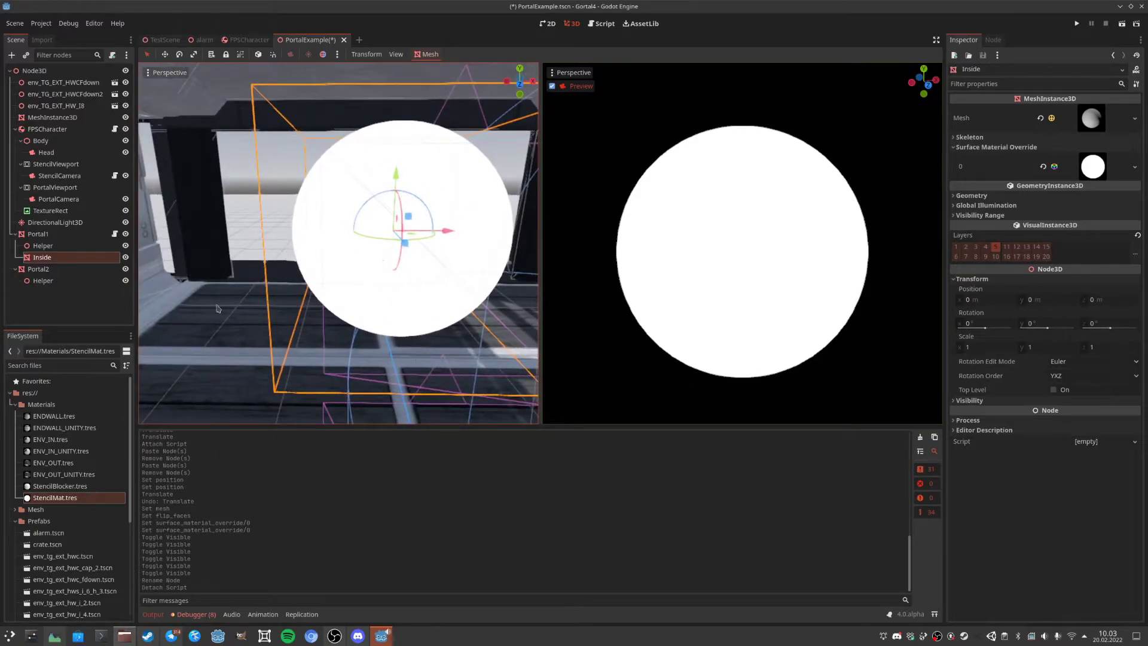
pyautogui.doubleClick(62, 257)
pyautogui.moveTo(338, 244); pyautogui.dragTo(338, 243, button='right')
pyautogui.press('w')
pyautogui.press('s')
pyautogui.press('a')
pyautogui.moveTo(288, 284); pyautogui.dragTo(288, 284, button='right')
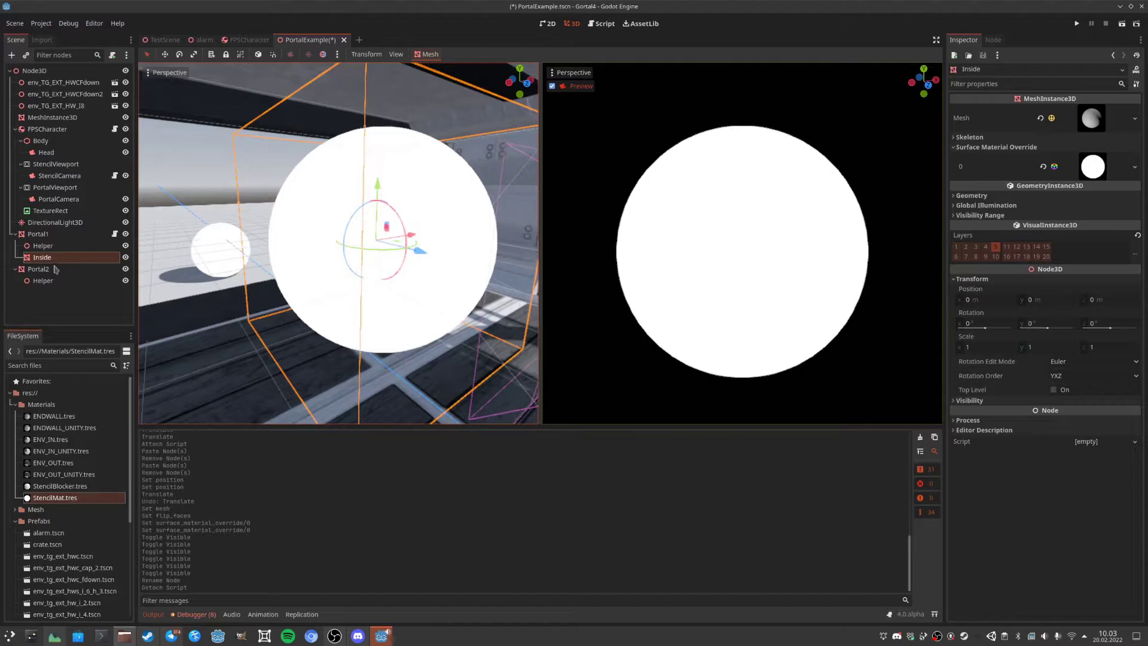
pyautogui.click(114, 234)
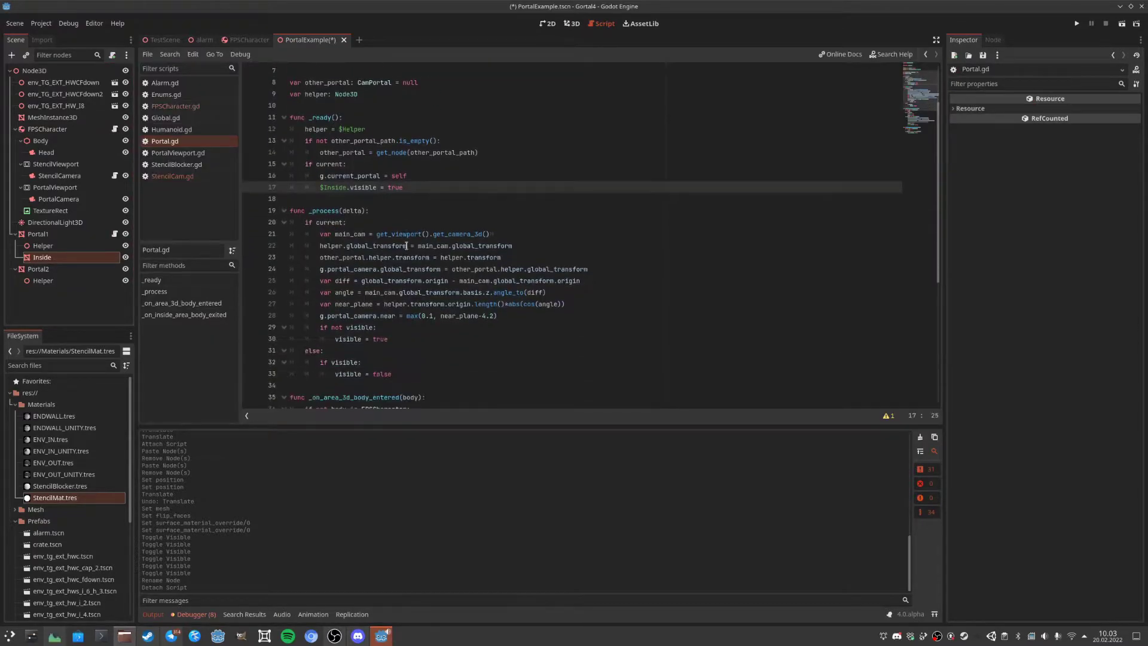
pyautogui.scroll(-2, 406, 245)
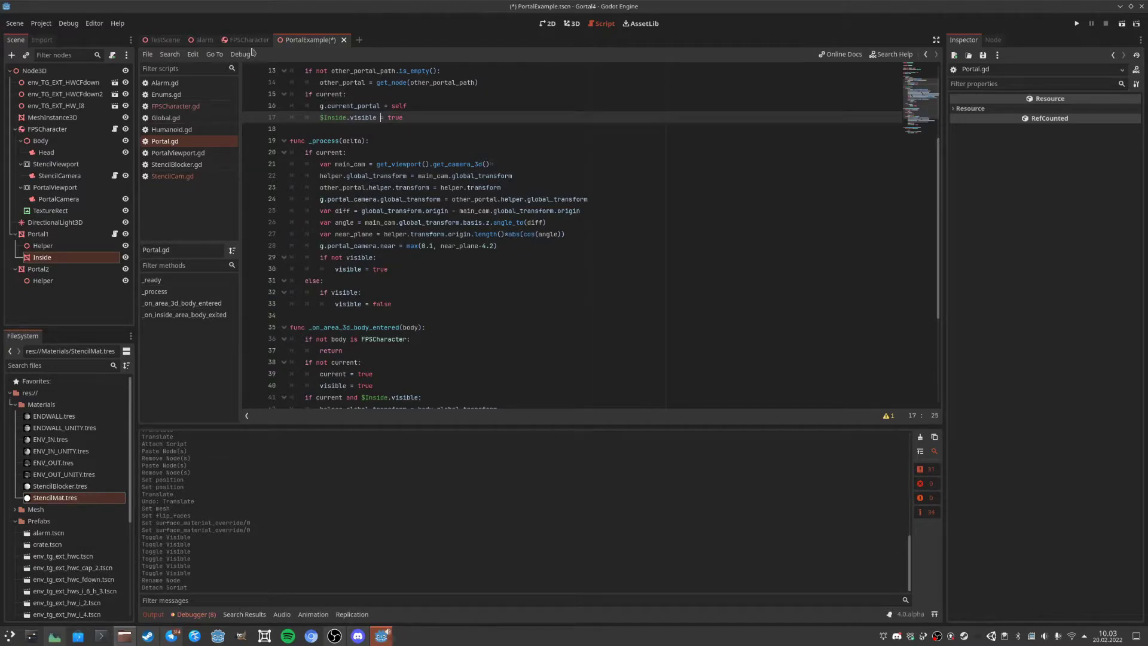
# Examine in the 3D view how the two portal spheres are placed relative to each other and the building.
pyautogui.click(571, 23)
pyautogui.scroll(-10, 491, 187)
pyautogui.moveTo(335, 206); pyautogui.dragTo(431, 233, button='middle')
pyautogui.scroll(-7, 431, 233)
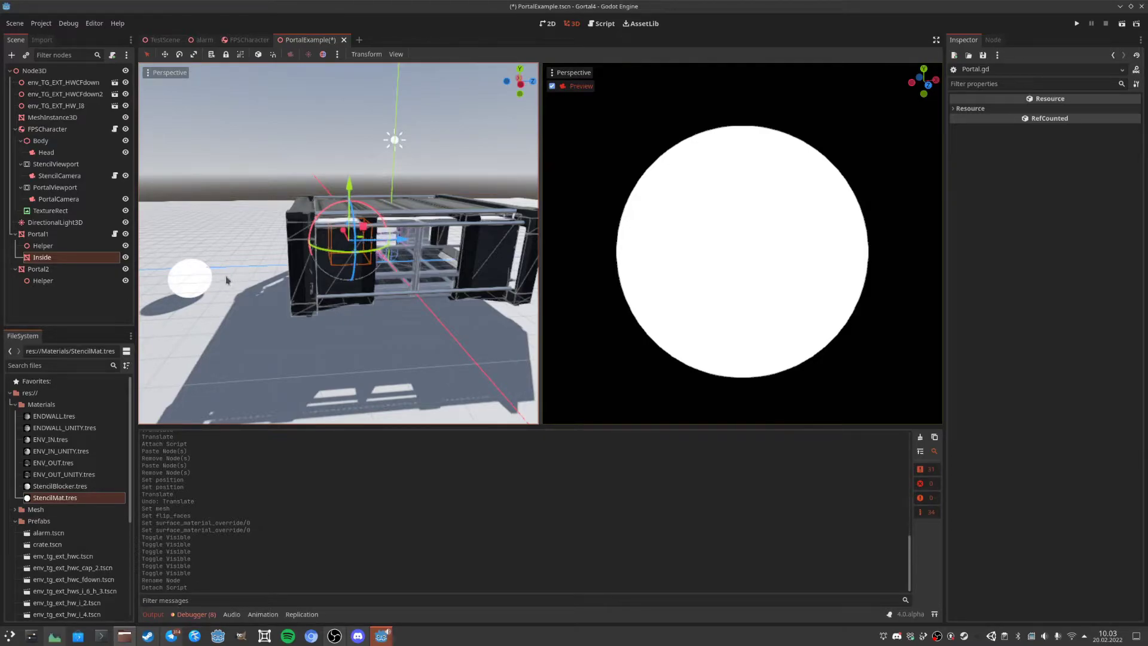
pyautogui.moveTo(383, 240); pyautogui.dragTo(254, 259, button='middle')
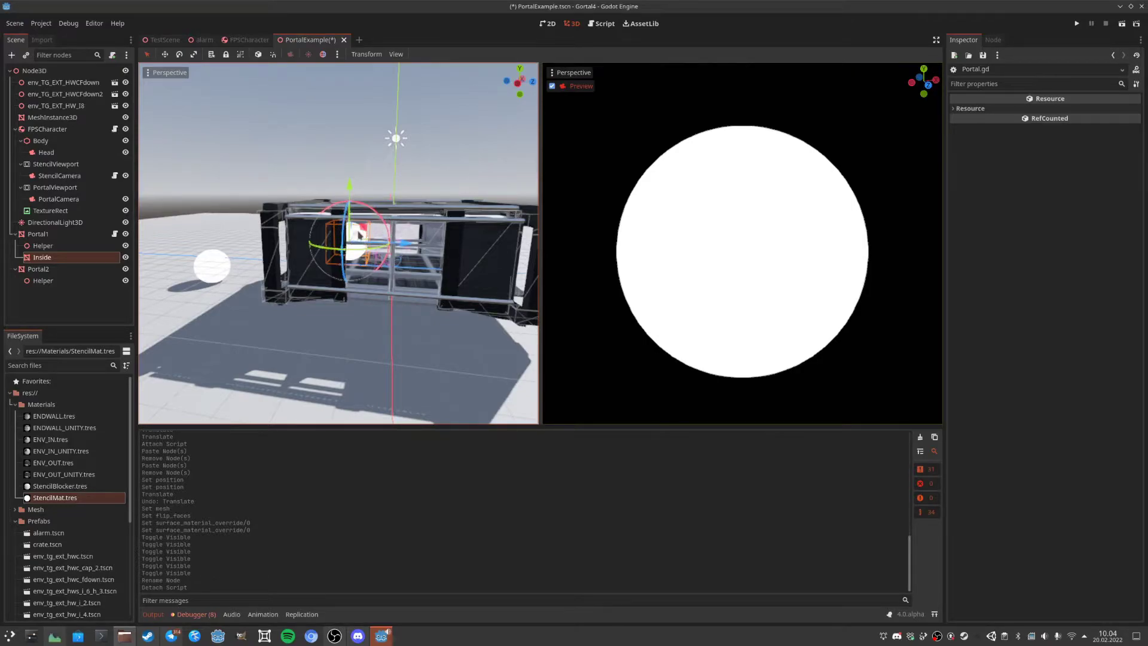
pyautogui.moveTo(357, 260); pyautogui.dragTo(366, 263, button='middle')
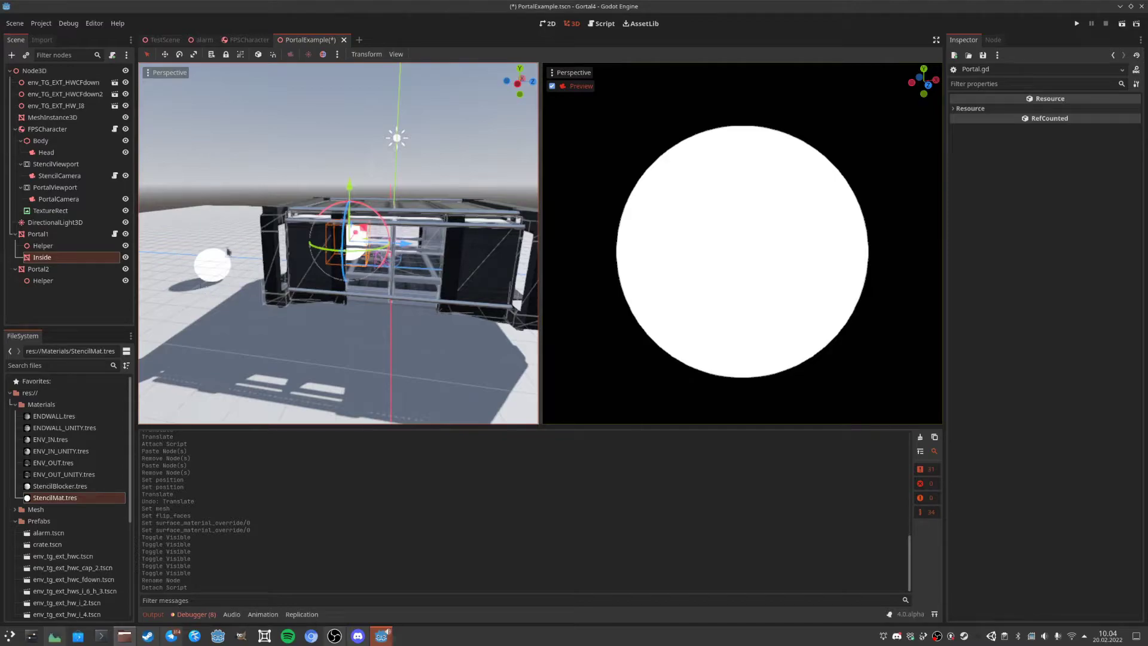
pyautogui.scroll(5, 407, 234)
pyautogui.moveTo(407, 233); pyautogui.dragTo(318, 224, button='middle')
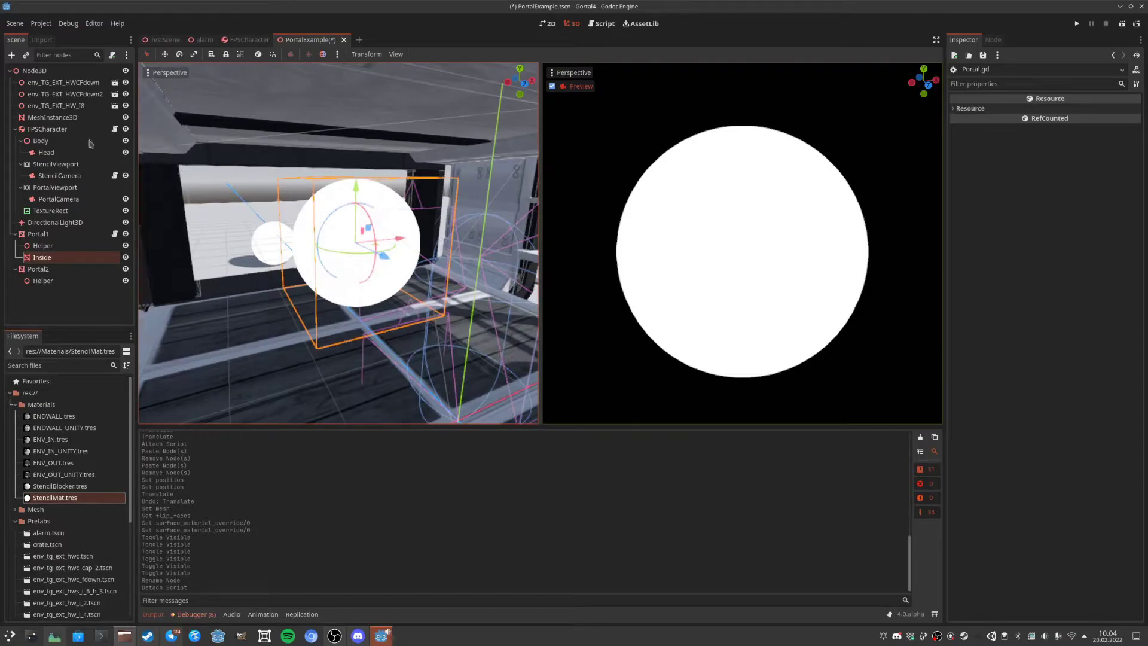
# Review in Portal.gd how _process gets main_cam and passes its transform through Portal1's Helper node to the other portal's helper.
pyautogui.click(114, 234)
pyautogui.click(350, 165)
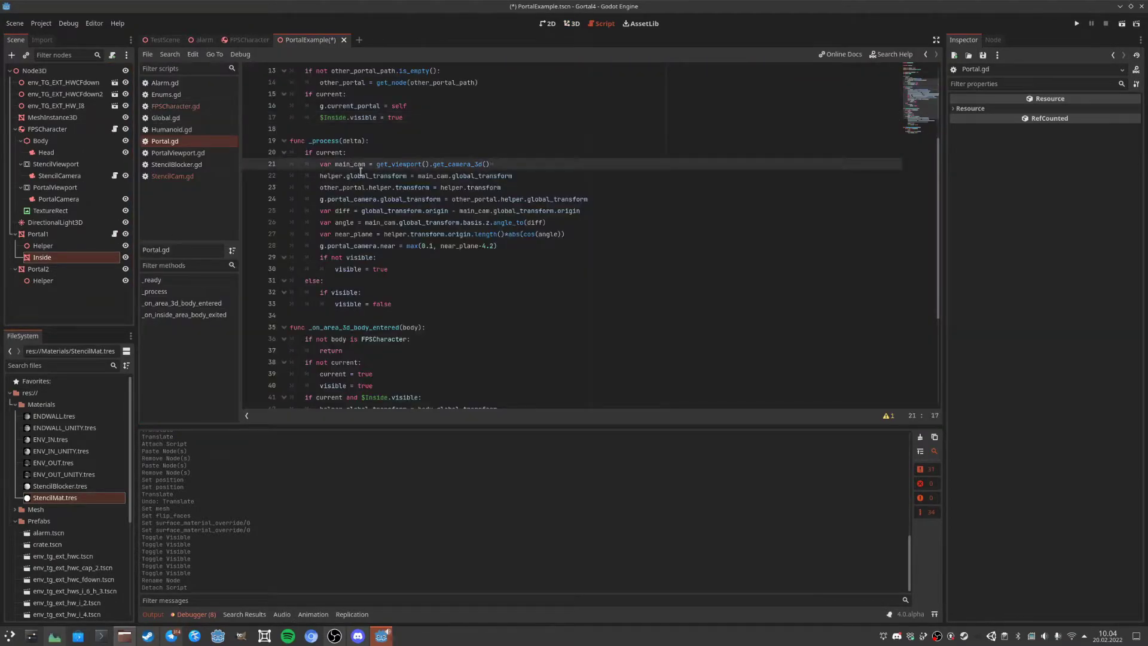
pyautogui.moveTo(321, 166); pyautogui.dragTo(501, 167)
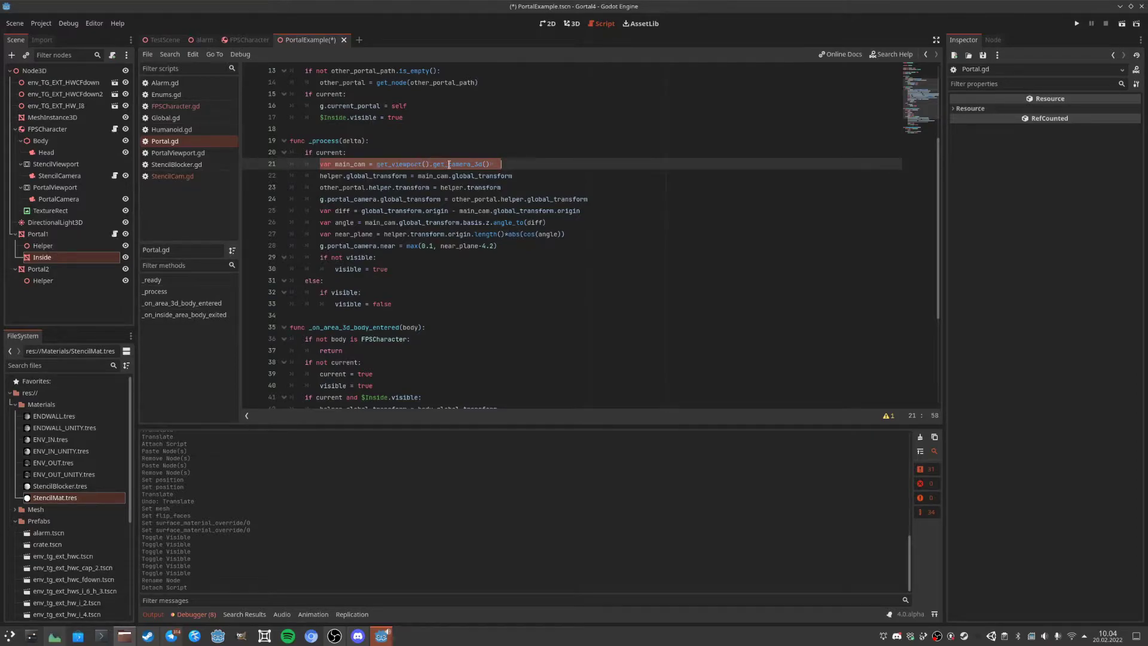
pyautogui.click(337, 162)
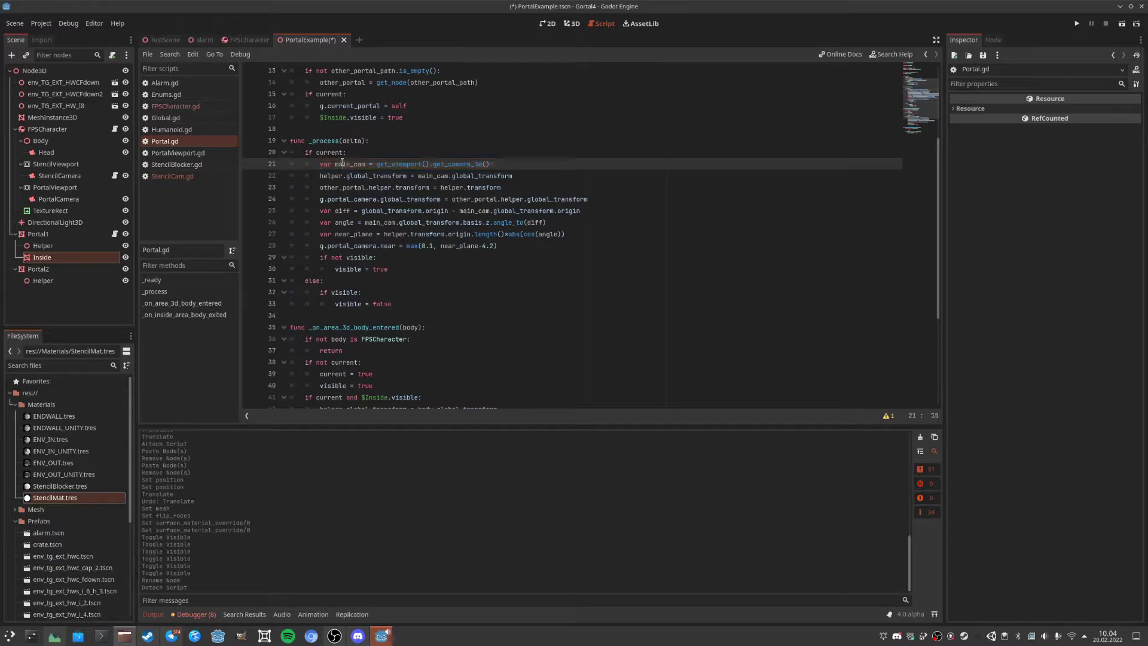
pyautogui.click(342, 178)
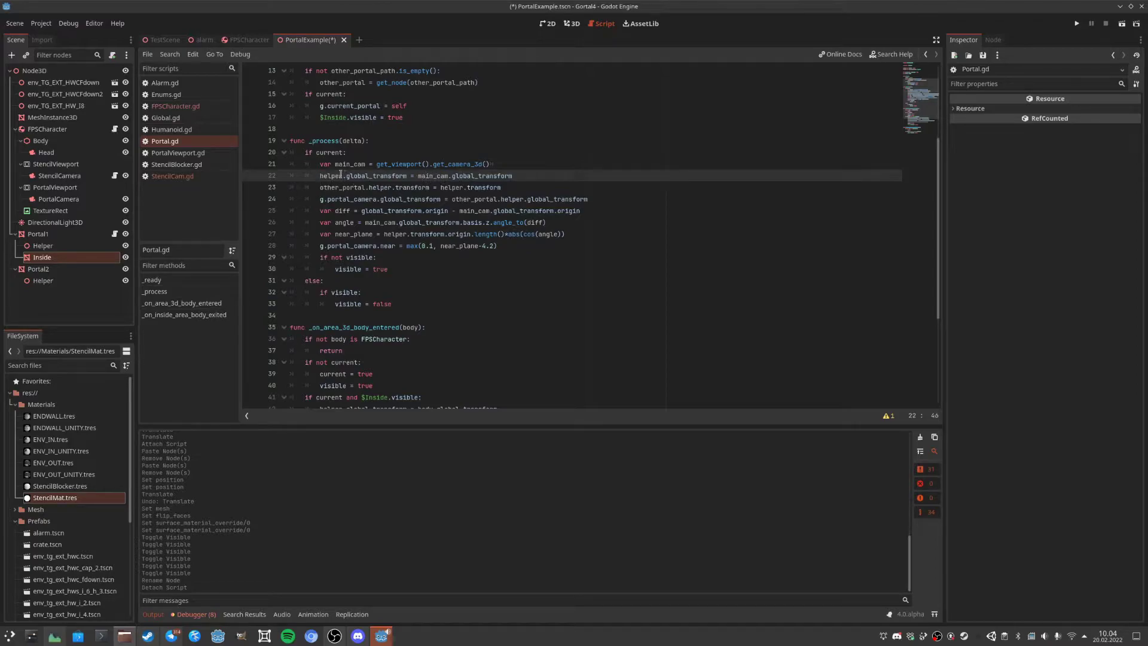
pyautogui.click(42, 247)
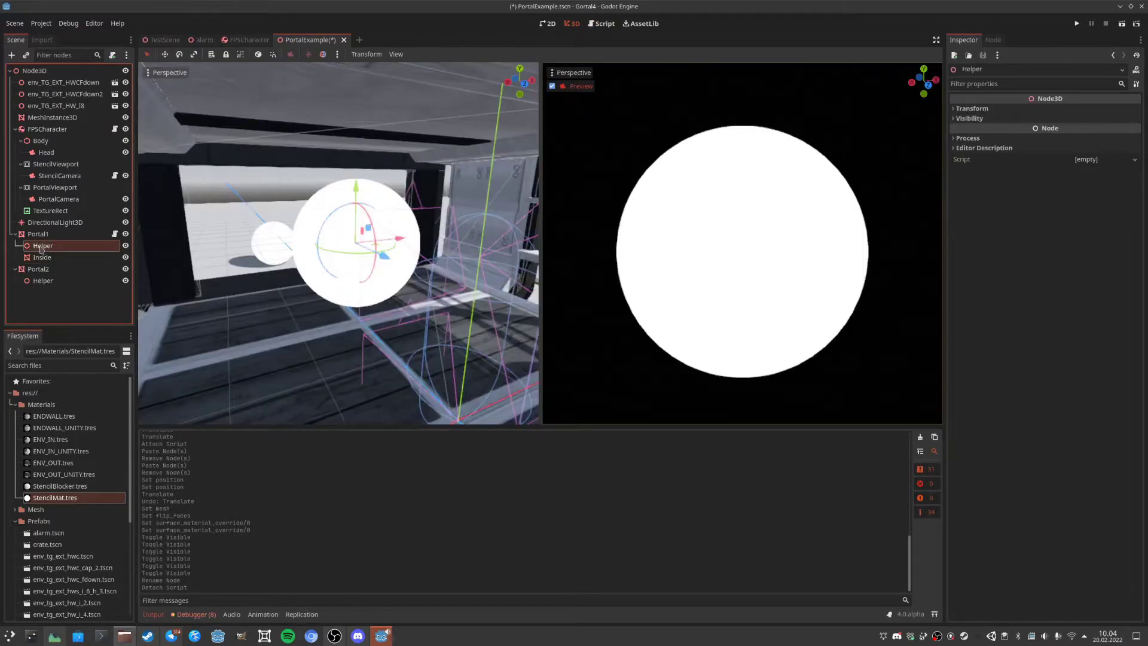
pyautogui.click(115, 235)
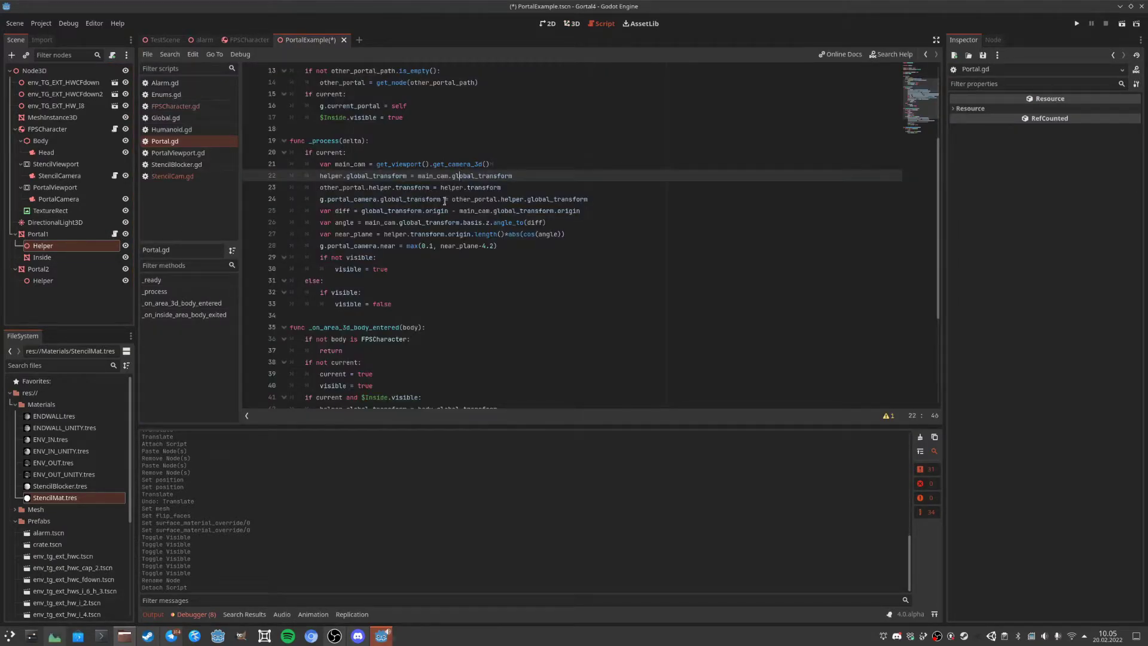
pyautogui.click(383, 189)
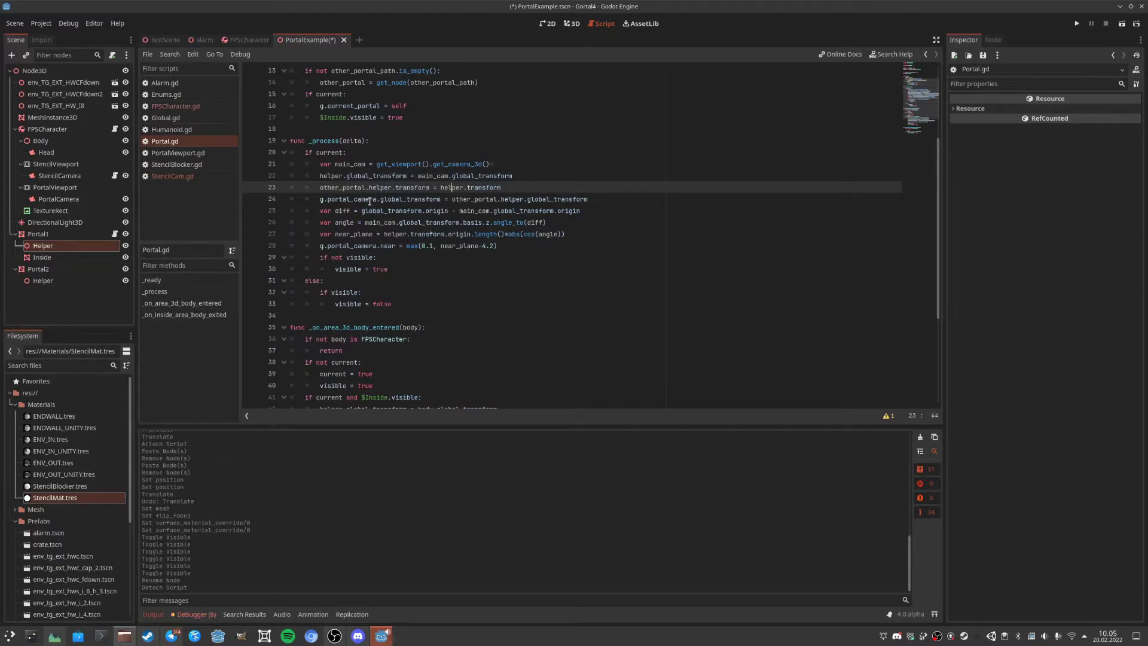
# Examine the _process lines that place the portal camera and calculate diff, angle and near_plane.
pyautogui.click(393, 200)
pyautogui.moveTo(322, 199); pyautogui.dragTo(596, 201)
pyautogui.click(451, 199)
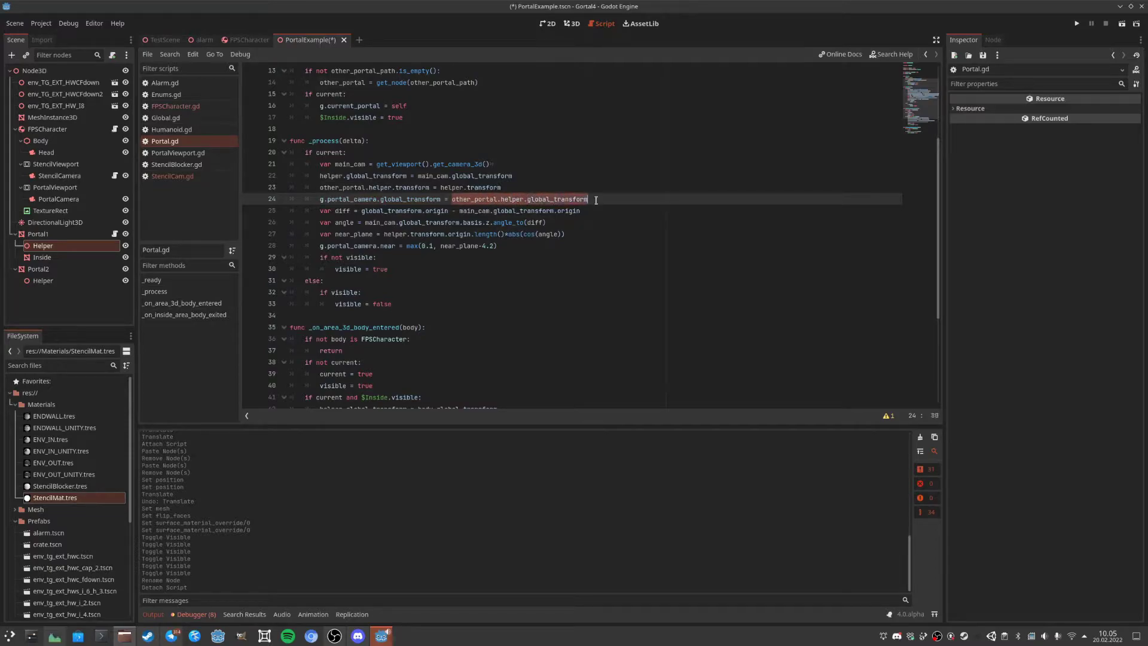
pyautogui.click(595, 202)
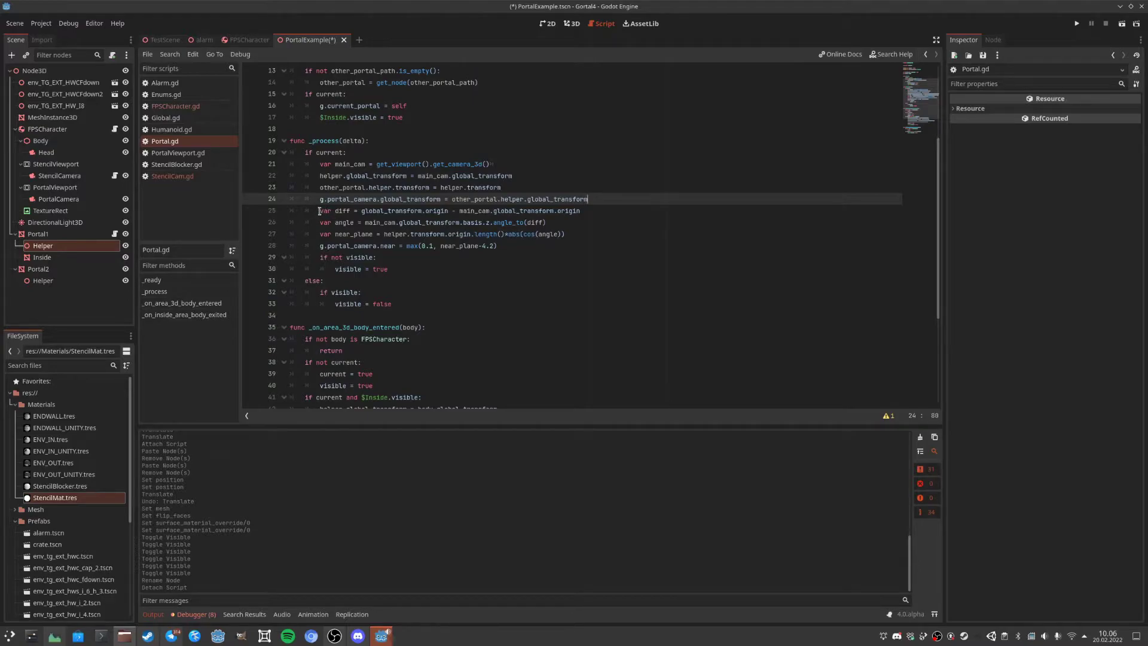
pyautogui.doubleClick(339, 210)
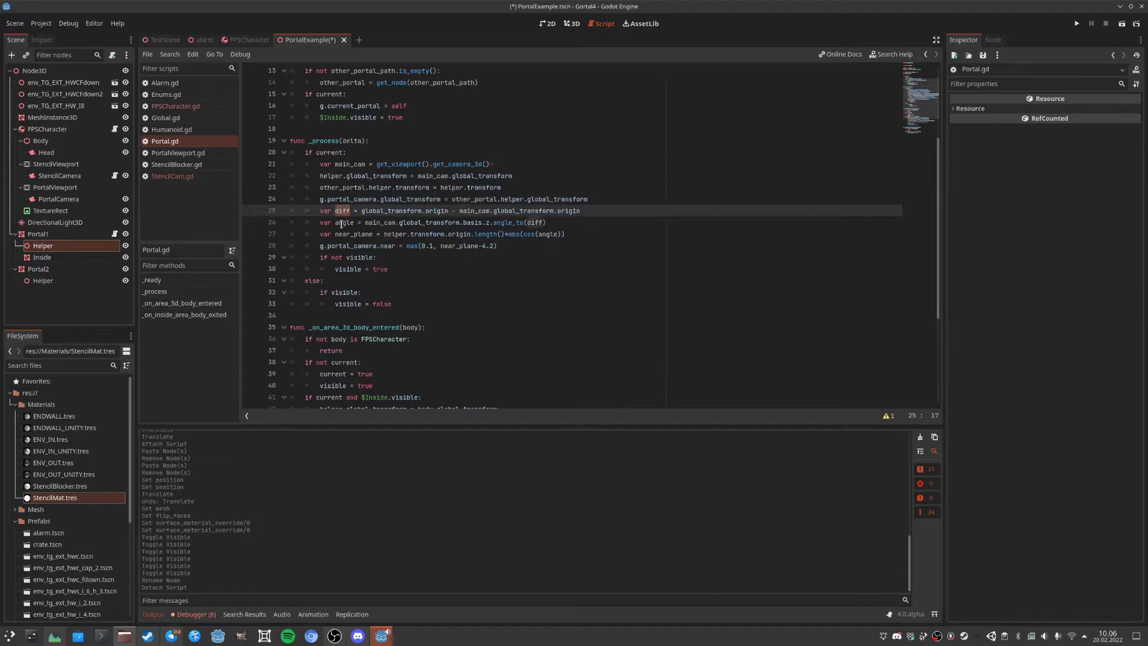
pyautogui.click(341, 224)
pyautogui.doubleClick(343, 235)
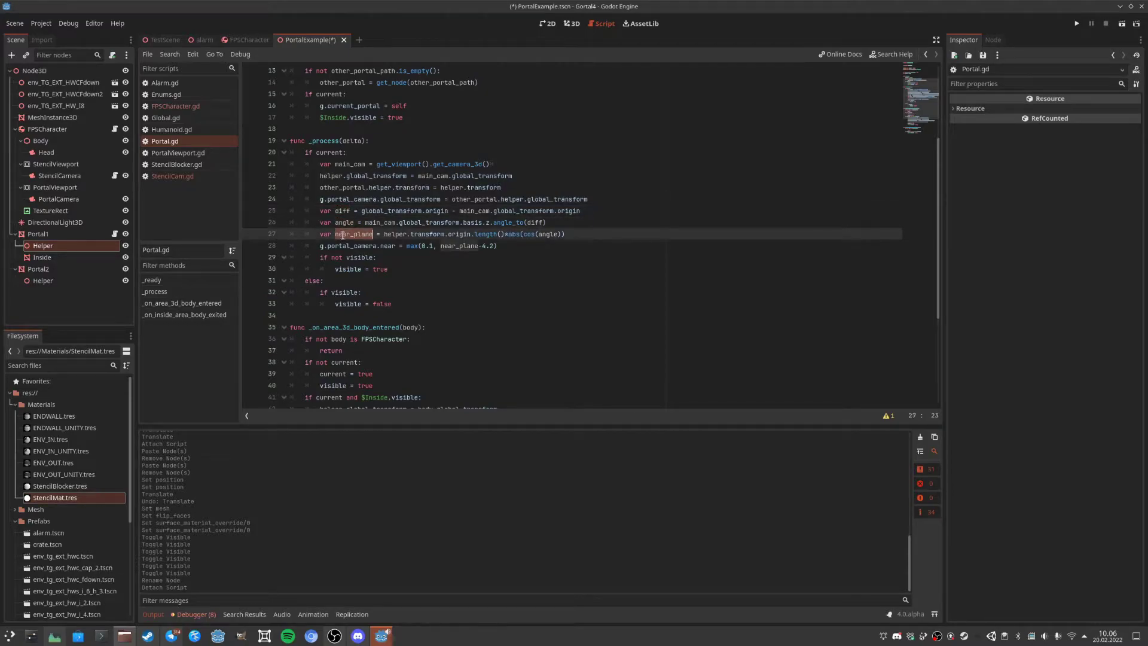
pyautogui.click(346, 210)
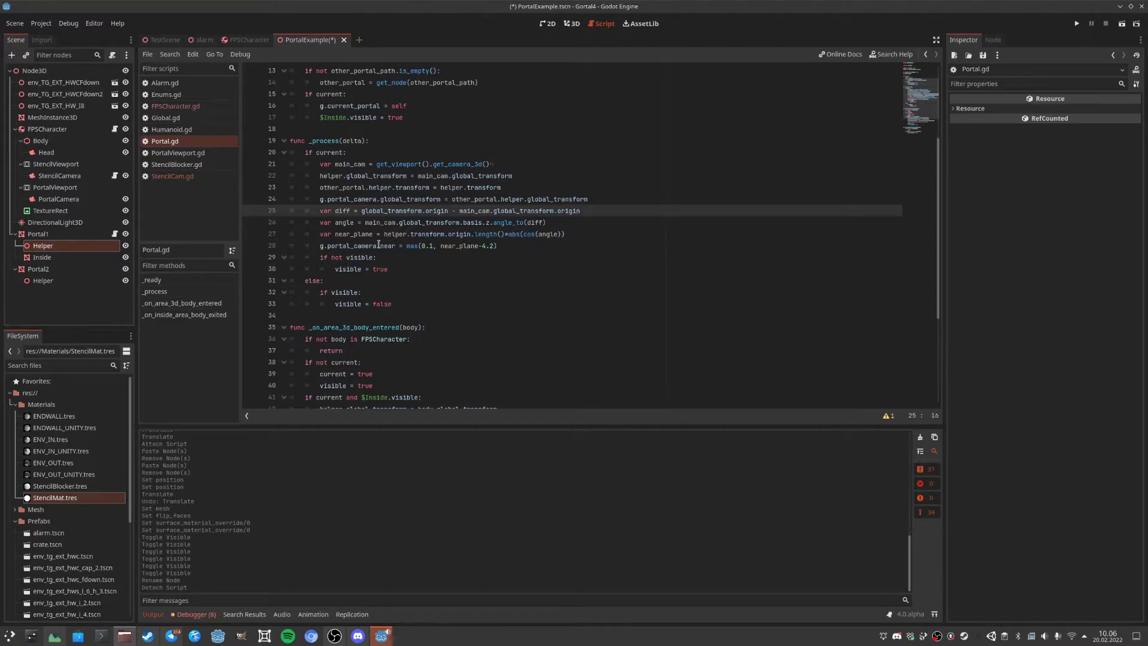
# Examine in the 3D view how the building lies between the outer sphere and the portal sphere inside it.
pyautogui.click(572, 25)
pyautogui.moveTo(362, 229); pyautogui.dragTo(267, 262, button='middle')
pyautogui.scroll(-8, 267, 262)
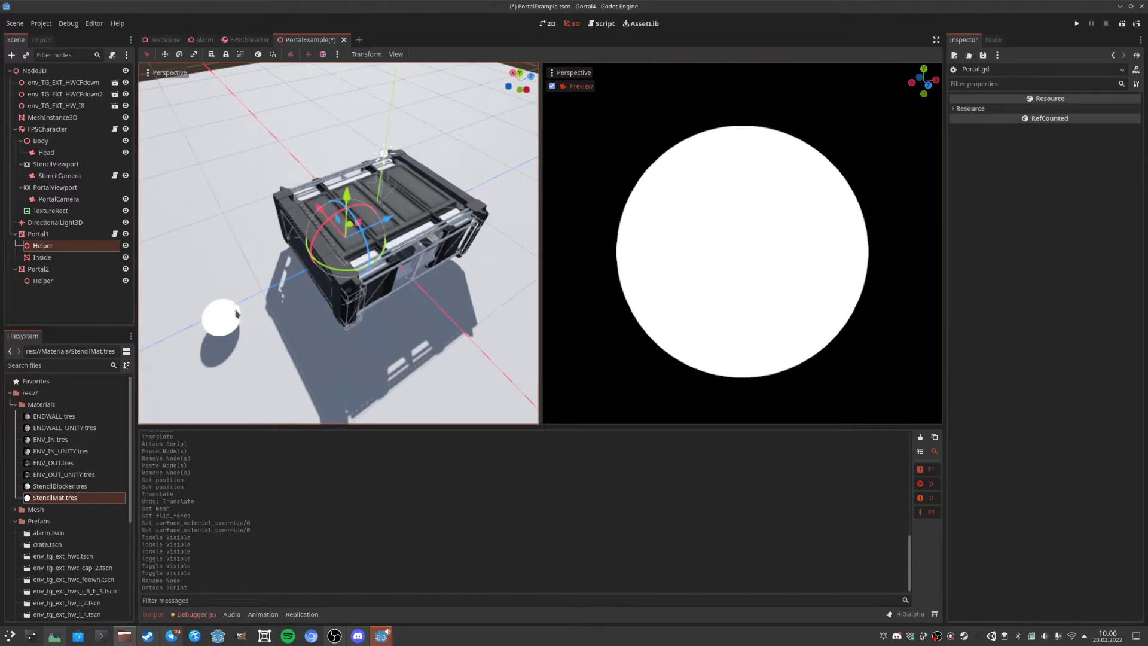
pyautogui.moveTo(214, 318); pyautogui.dragTo(318, 260, button='middle')
pyautogui.moveTo(279, 315); pyautogui.dragTo(320, 354, button='middle')
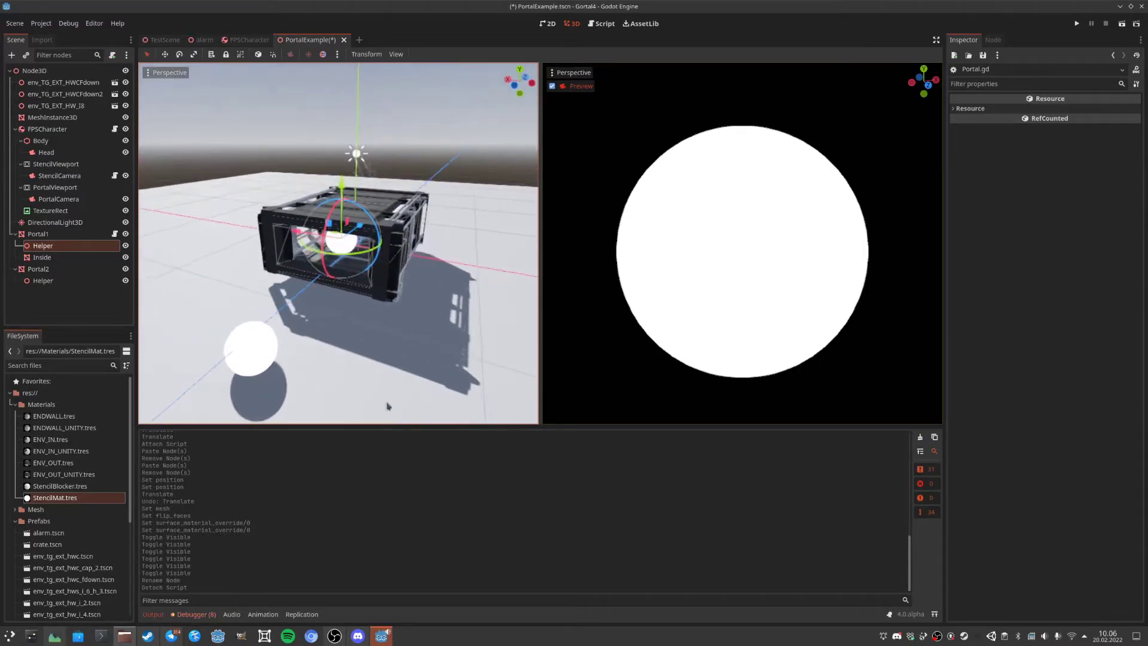
pyautogui.scroll(-7, 399, 389)
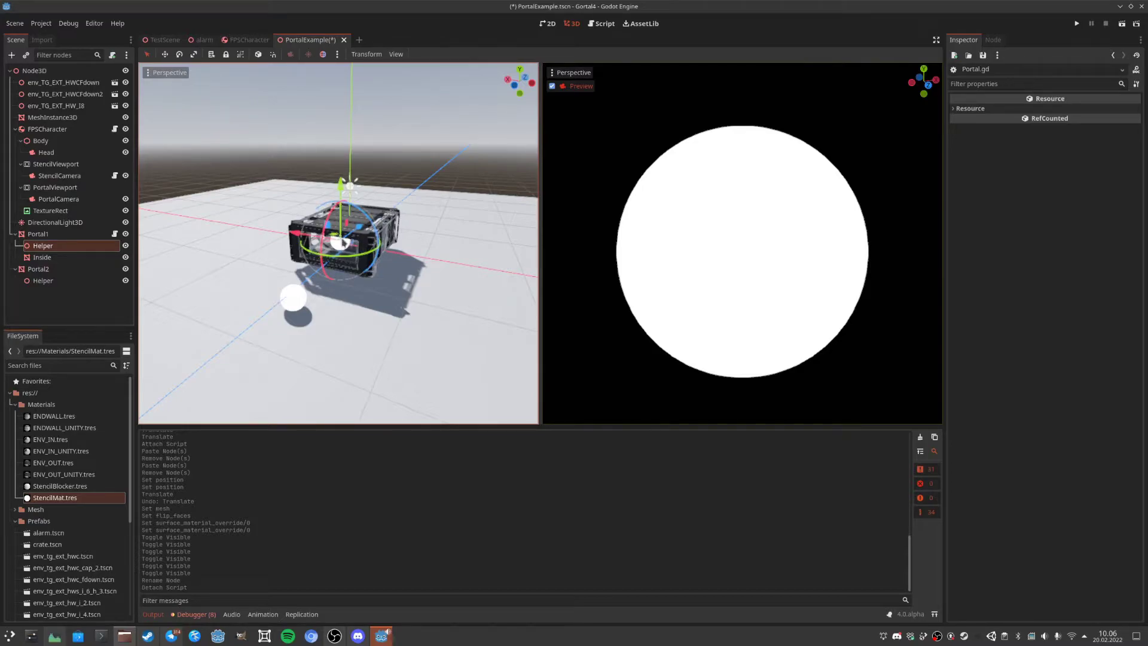
pyautogui.scroll(3, 345, 245)
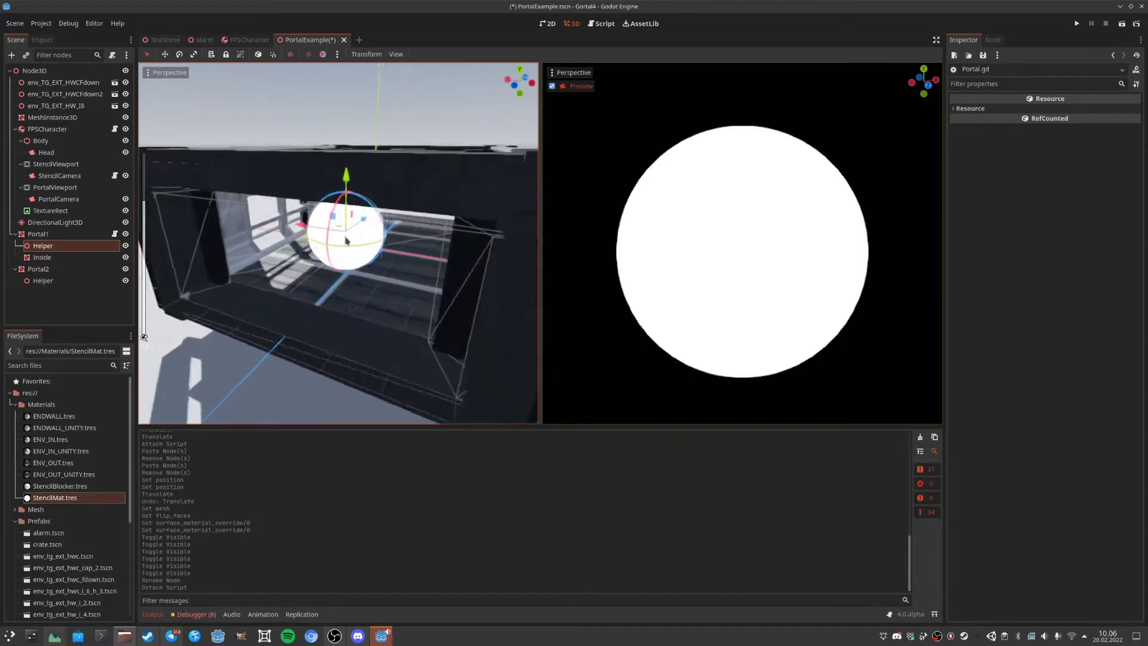
pyautogui.scroll(3, 345, 240)
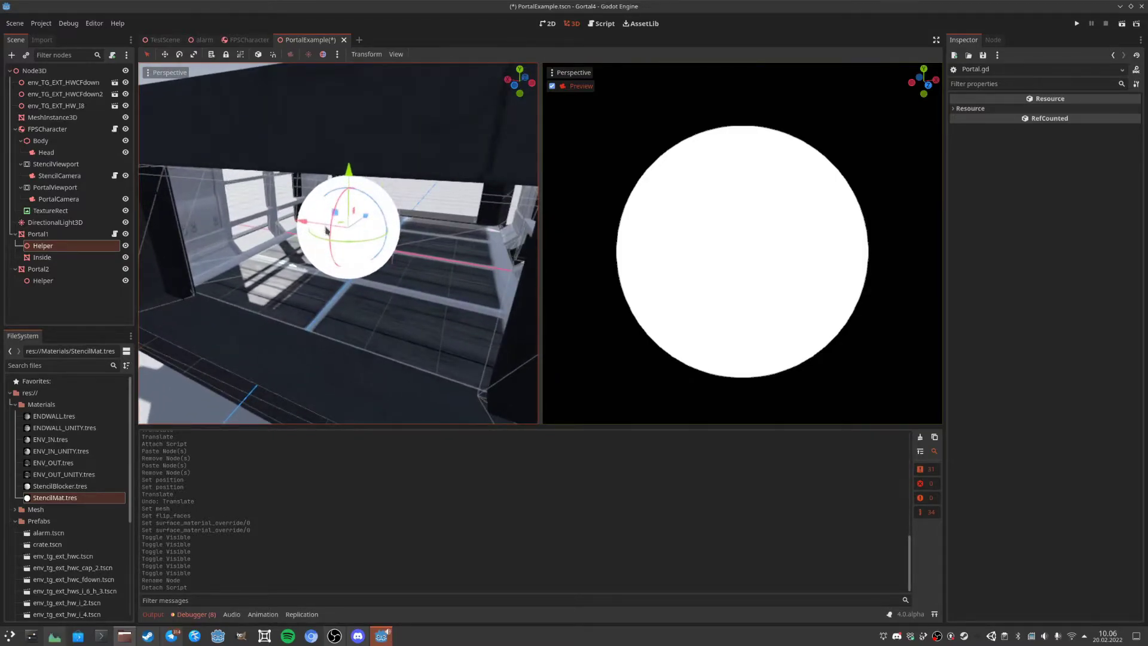
pyautogui.scroll(-5, 326, 230)
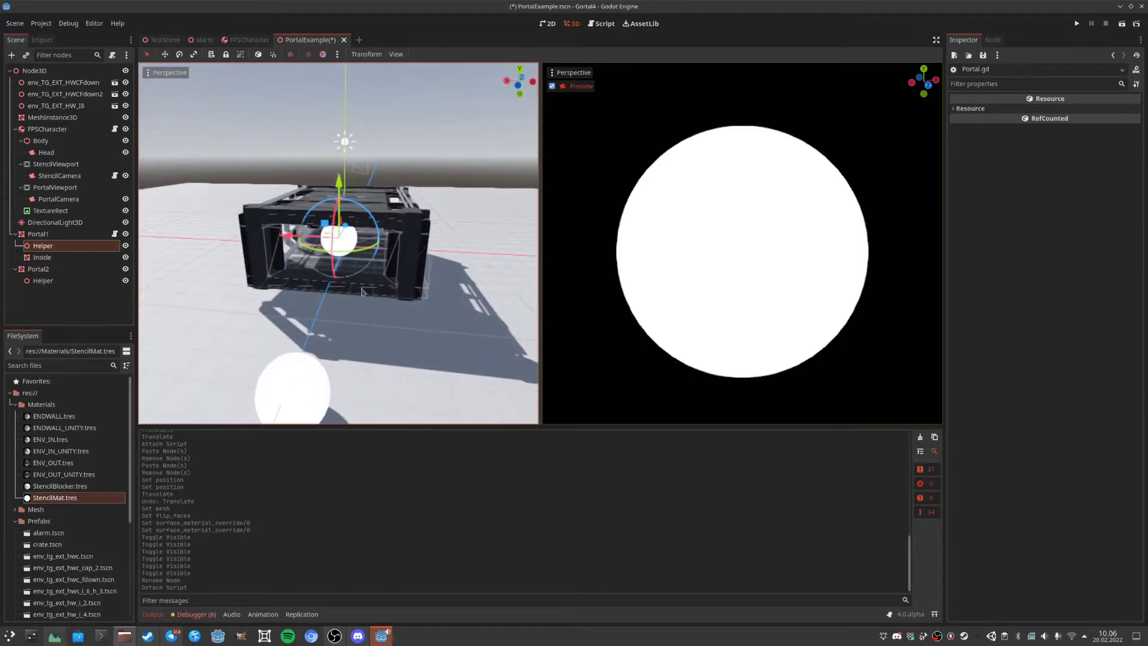
pyautogui.moveTo(361, 294); pyautogui.dragTo(377, 205, button='middle')
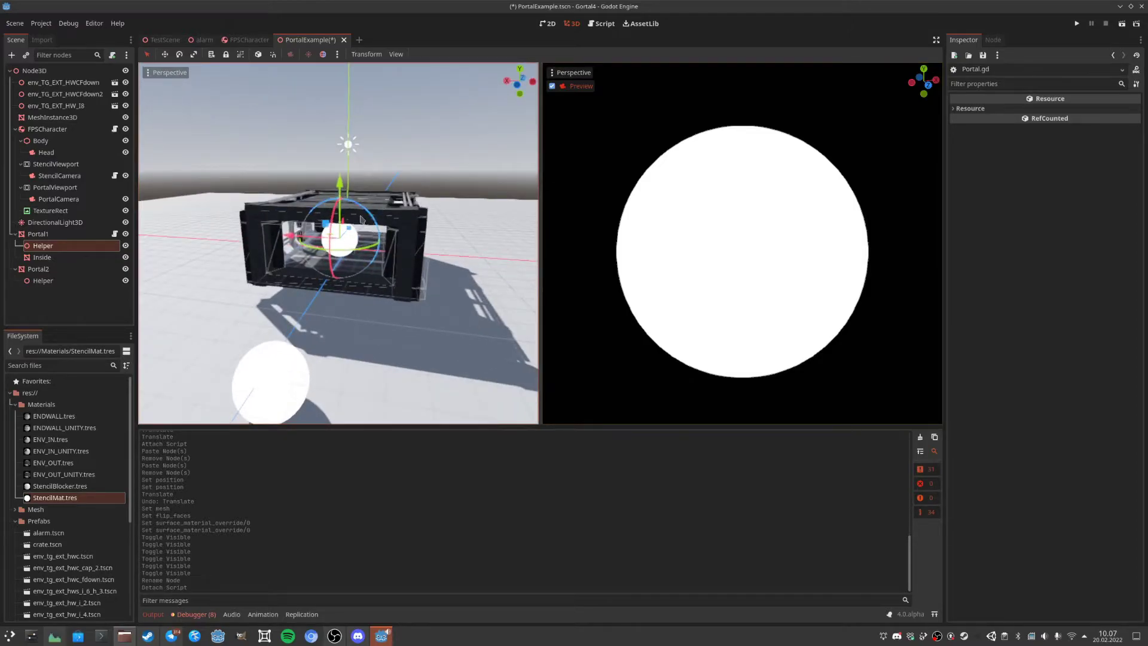
# Rename the near_plane variable to near_distance in its declaration and in the g.portal_camera.near line of Portal.gd.
pyautogui.click(114, 234)
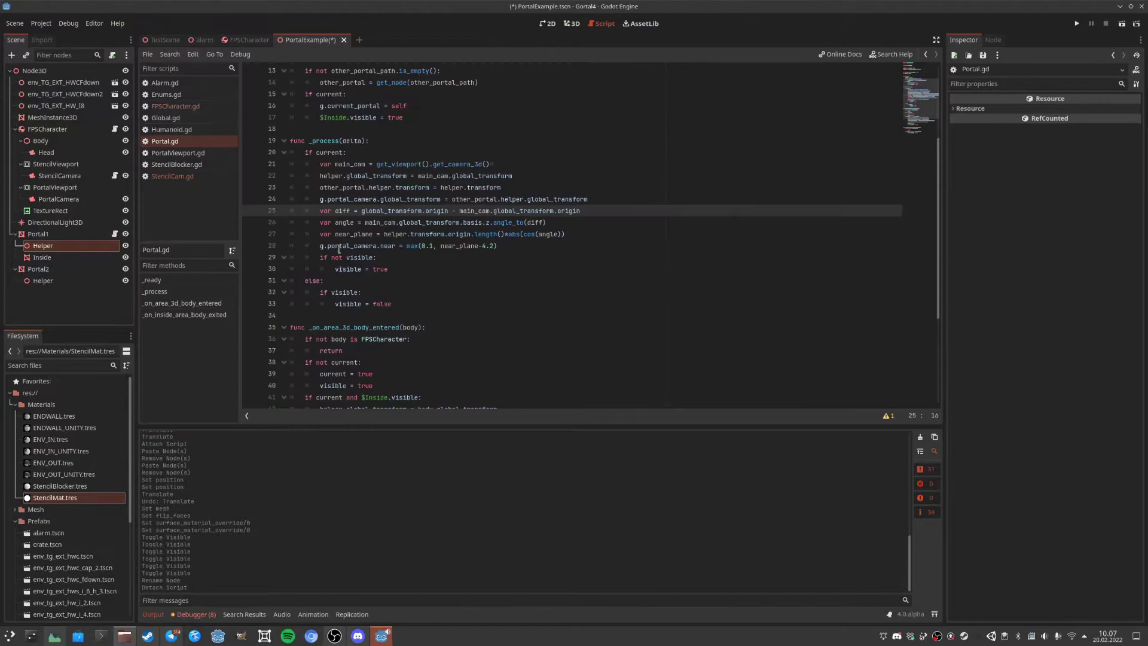
pyautogui.click(336, 234)
pyautogui.click(373, 245)
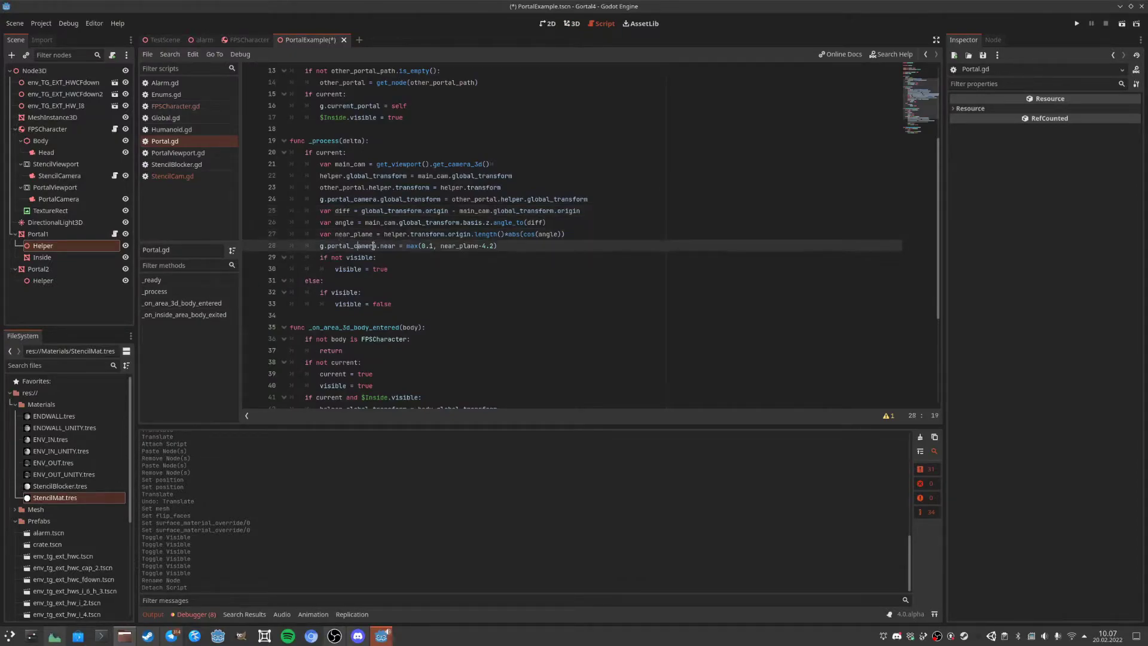
pyautogui.moveTo(318, 246); pyautogui.dragTo(397, 246)
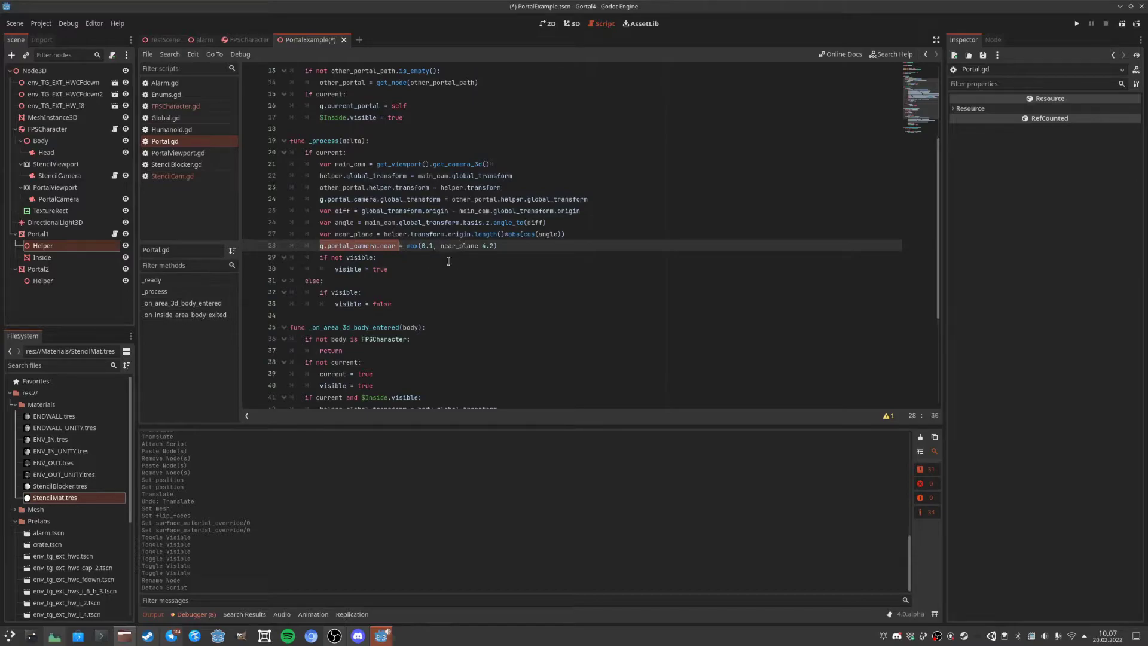
pyautogui.click(366, 235)
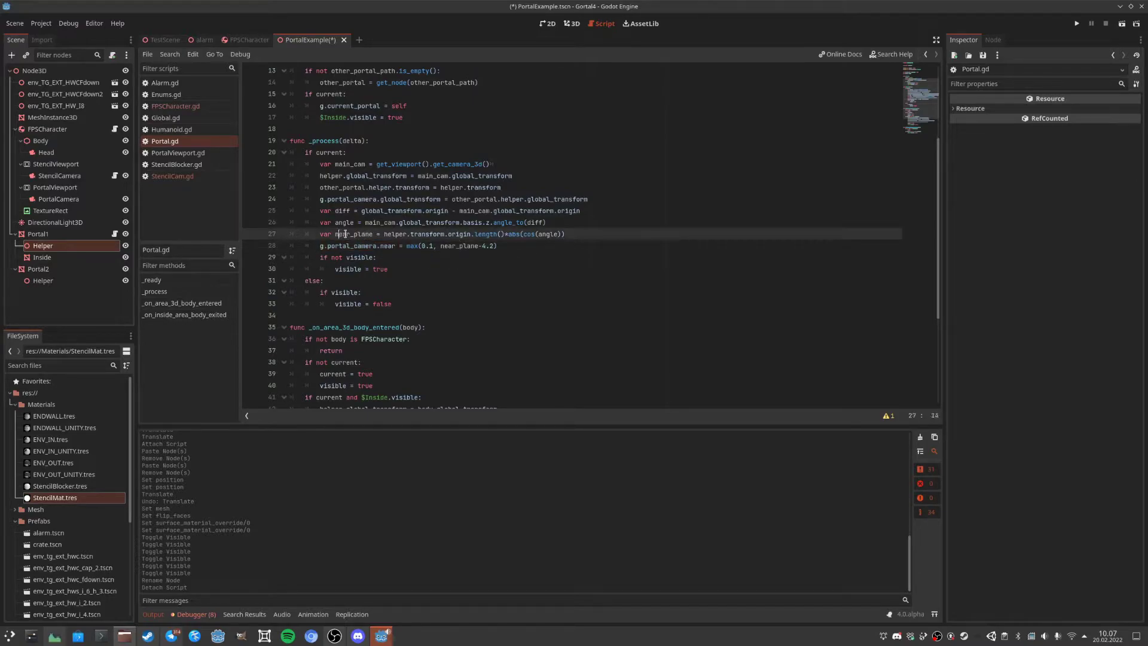
pyautogui.moveTo(354, 234); pyautogui.dragTo(373, 234)
pyautogui.write('distance')
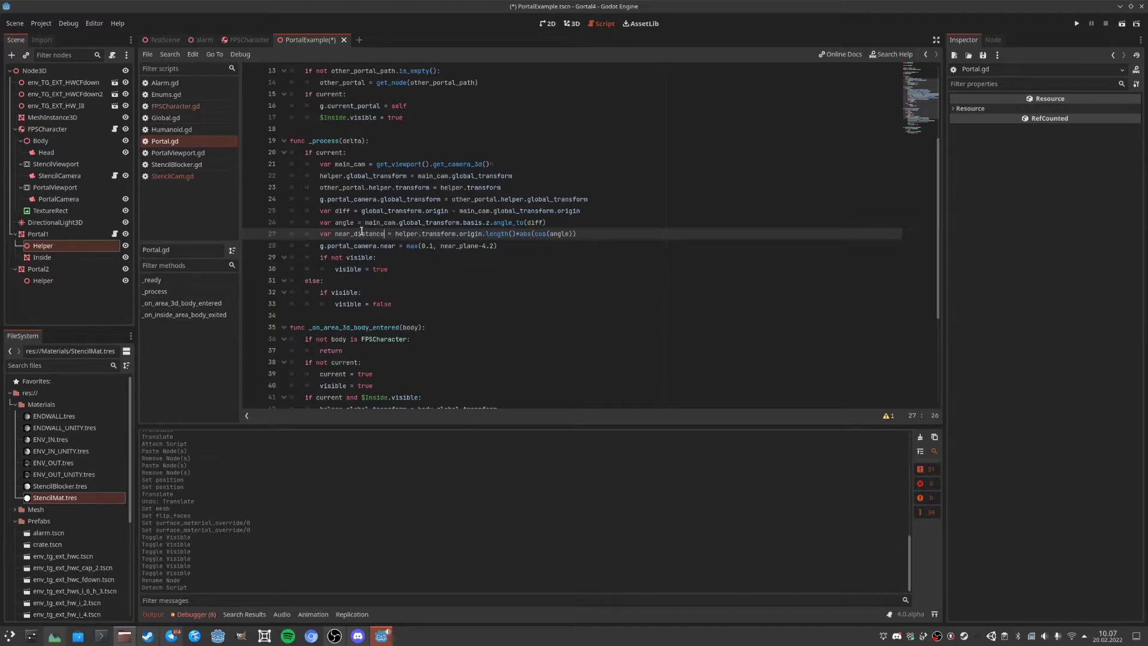
pyautogui.moveTo(480, 246); pyautogui.dragTo(462, 246)
pyautogui.write('distance')
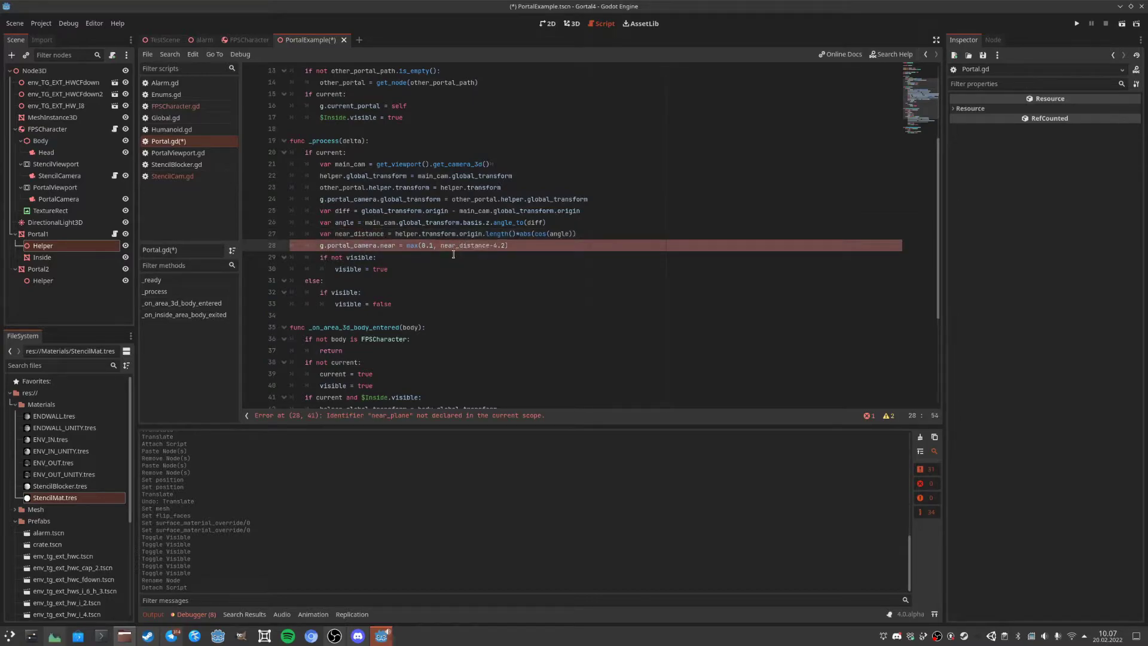
# Review the near_distance expression built from the helper's origin length and the absolute cosine of angle.
pyautogui.click(448, 256)
pyautogui.click(375, 234)
pyautogui.moveTo(395, 235); pyautogui.dragTo(534, 233)
pyautogui.hotkey('ctrl', 'z')
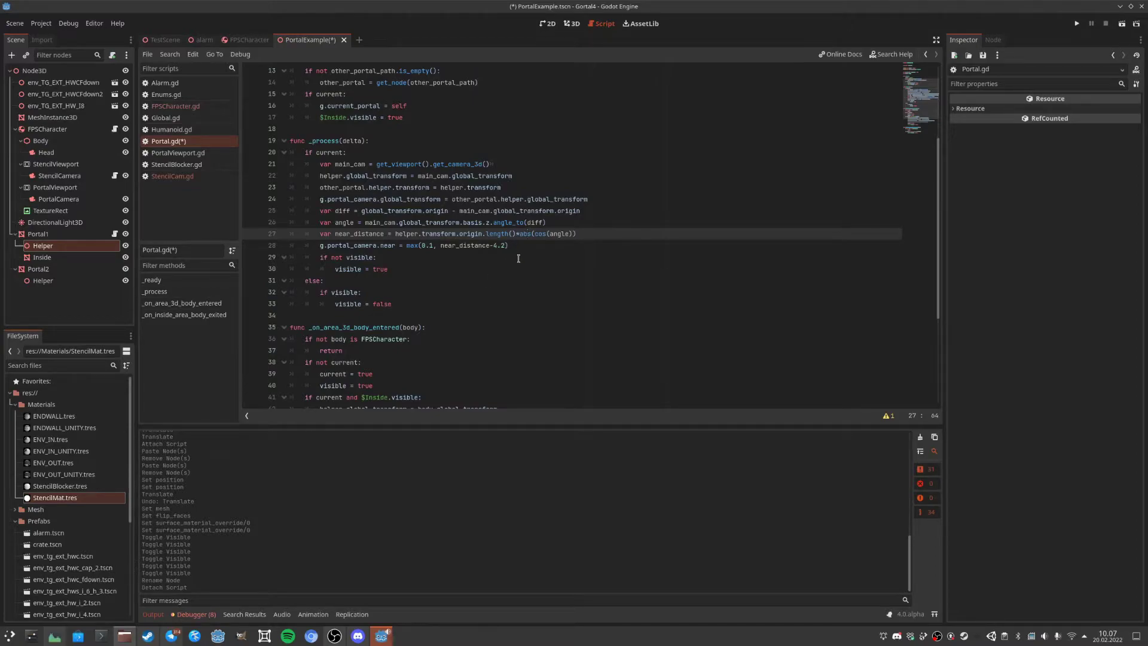
# Comment out the diff, angle and near_distance declarations in the _process function.
pyautogui.click(318, 211)
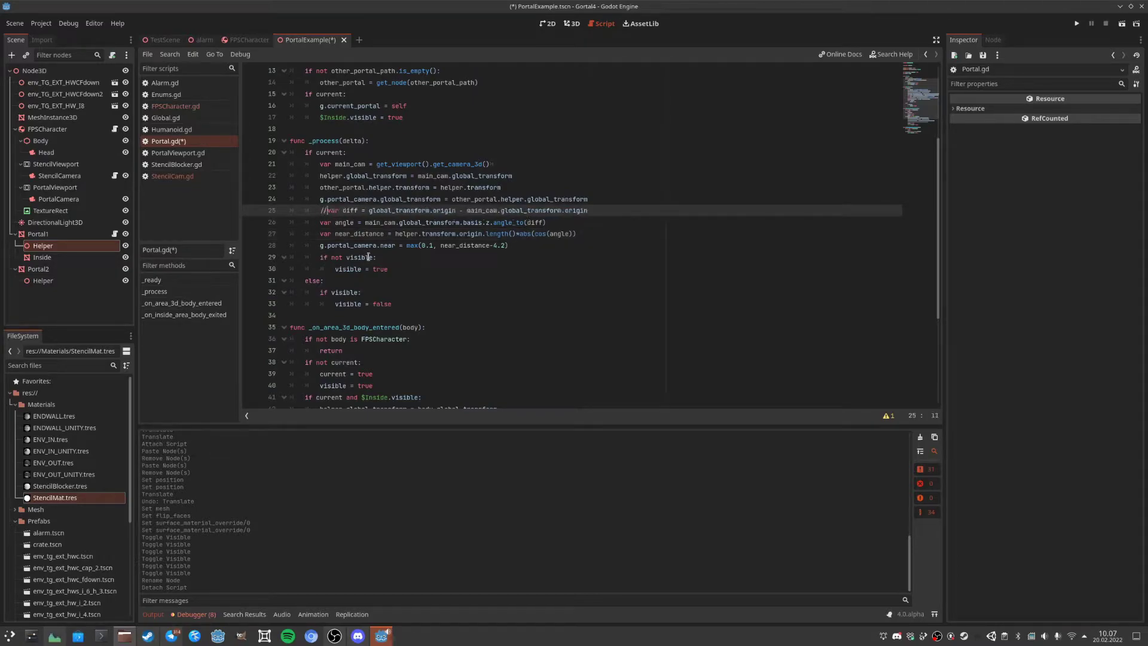
pyautogui.hotkey('ctrl', 'k')
pyautogui.press('Down')
pyautogui.hotkey('ctrl', 'k')
pyautogui.press('Down')
pyautogui.hotkey('ctrl', 'k')
pyautogui.press('Down')
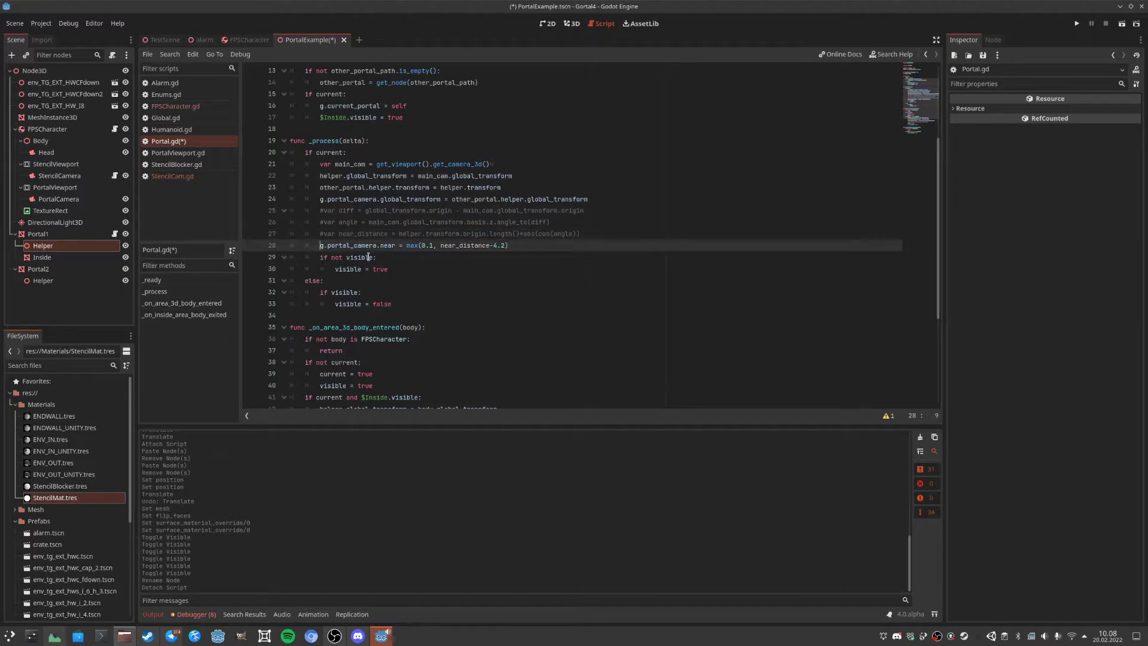
# Try re-enabling the commented diff, angle and near_distance lines and undo that change.
pyautogui.press('Up')
pyautogui.press('Up')
pyautogui.press('Up')
pyautogui.hotkey('ctrl', 'k')
pyautogui.press('Down')
pyautogui.hotkey('ctrl', 'k')
pyautogui.press('Down')
pyautogui.hotkey('ctrl', 'k')
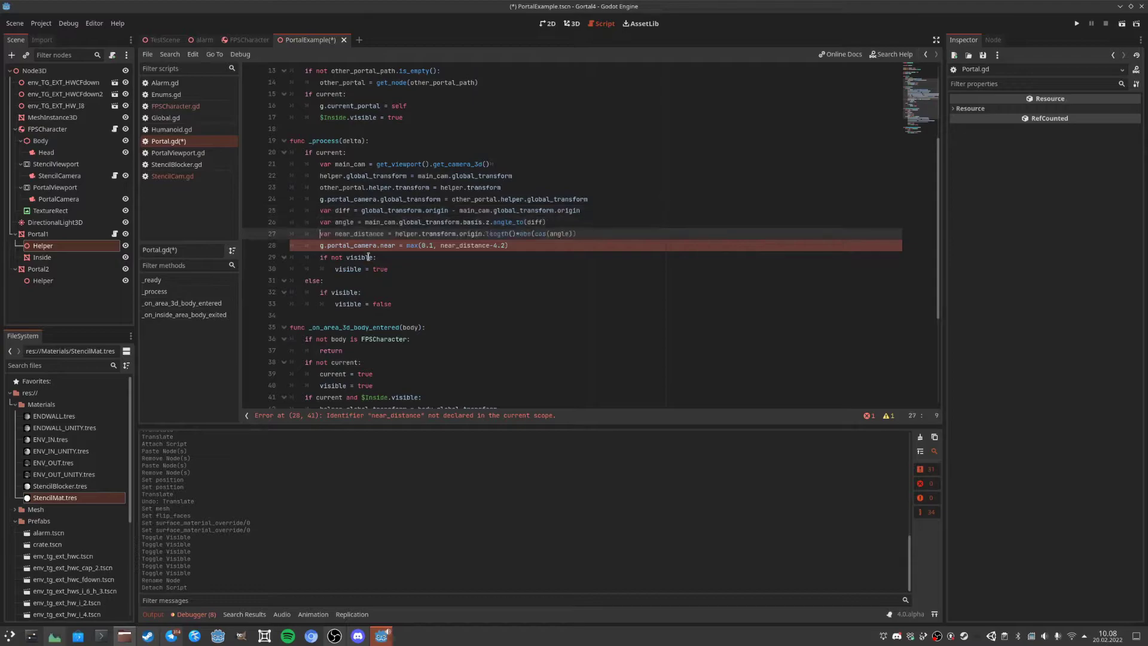
pyautogui.press('End')
pyautogui.press('Left')
pyautogui.press('Left')
pyautogui.press('Left')
pyautogui.press('Left')
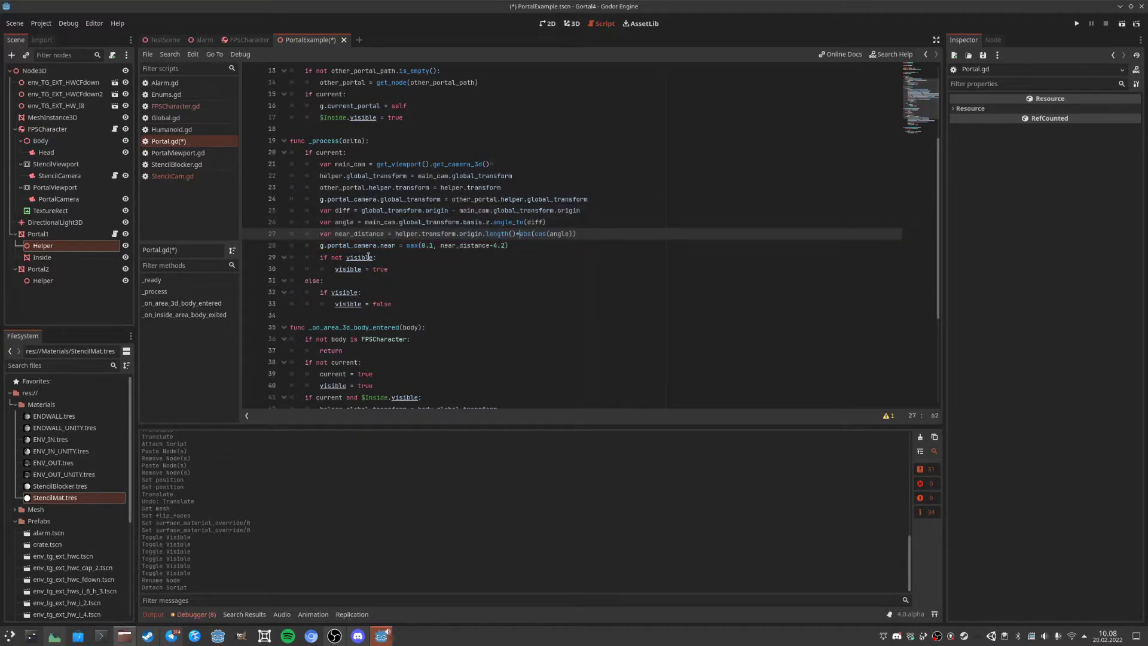
pyautogui.hotkey('ctrl', 'z')
pyautogui.hotkey('ctrl', 'z')
pyautogui.hotkey('ctrl', 'z')
# Comment out the line that sets g.portal_camera.near from near_distance.
pyautogui.press('Down')
pyautogui.press('Down')
pyautogui.press('Down')
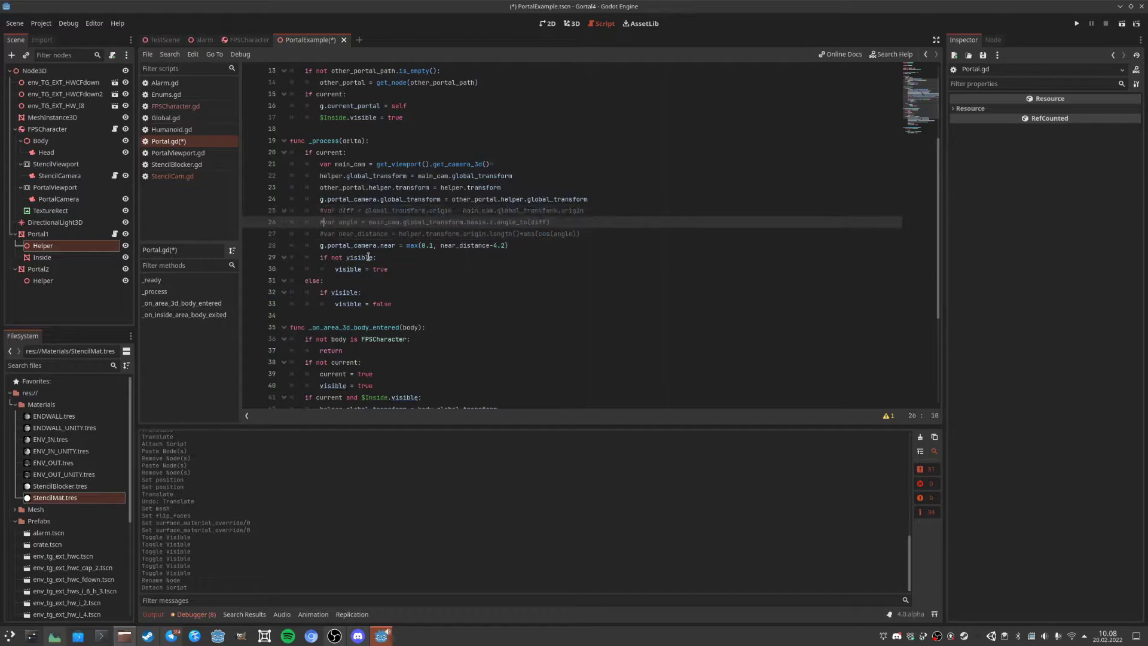
pyautogui.press('Left')
pyautogui.write('#')
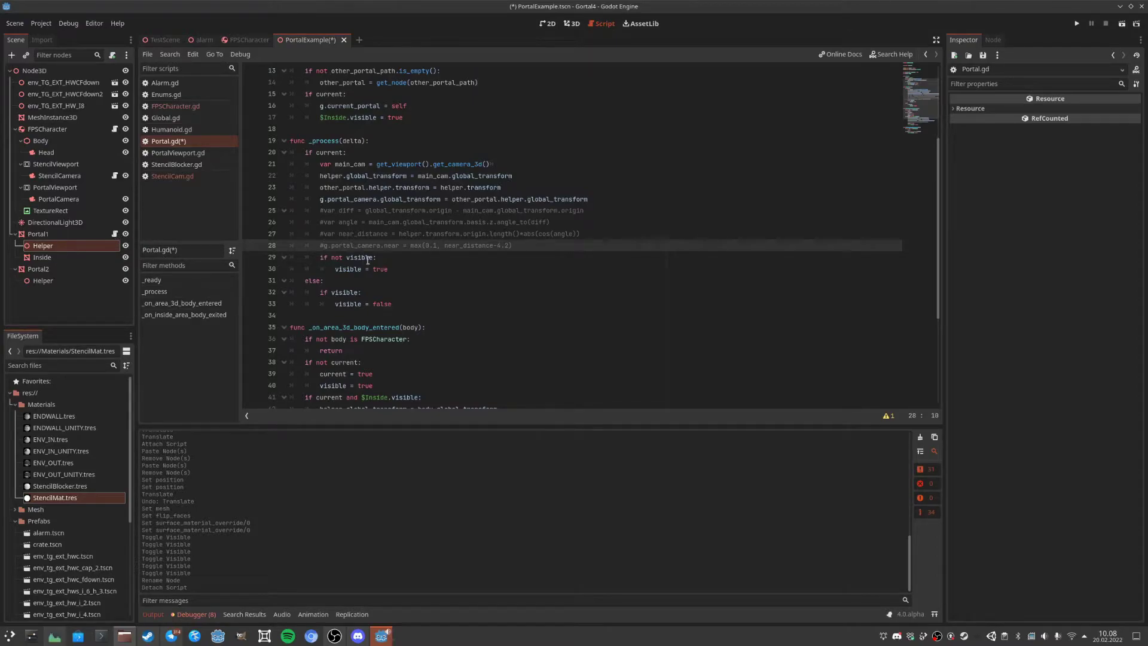
# Review how the _process function switches the portal's visibility depending on current.
pyautogui.scroll(-2, 371, 258)
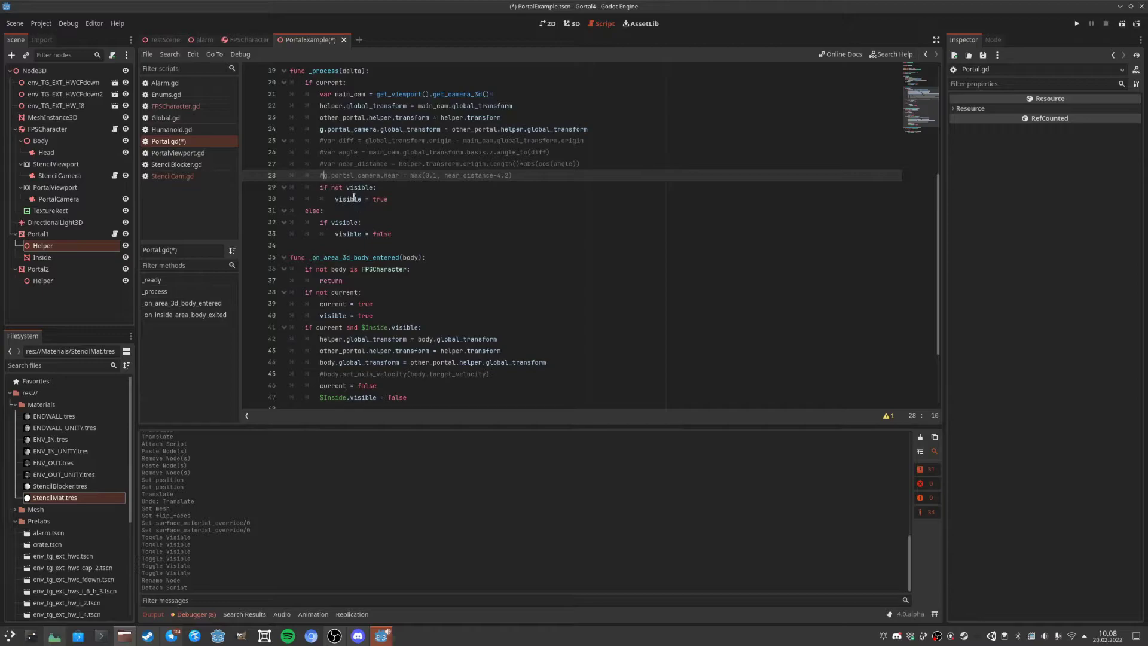
pyautogui.scroll(2, 353, 203)
pyautogui.click(350, 259)
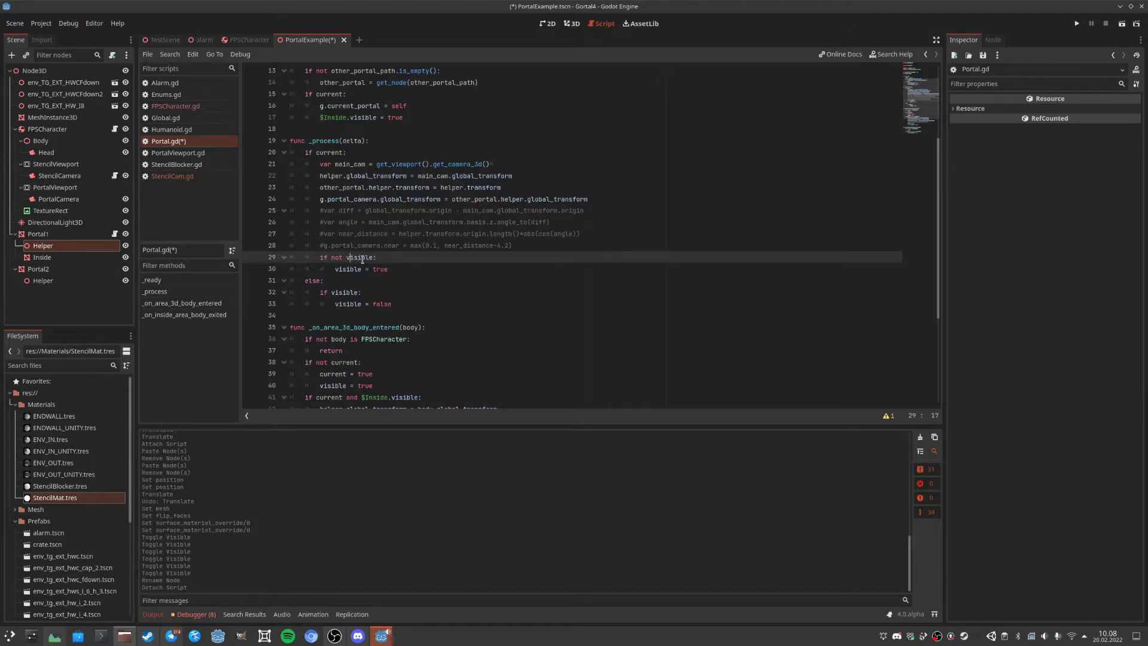
pyautogui.click(325, 153)
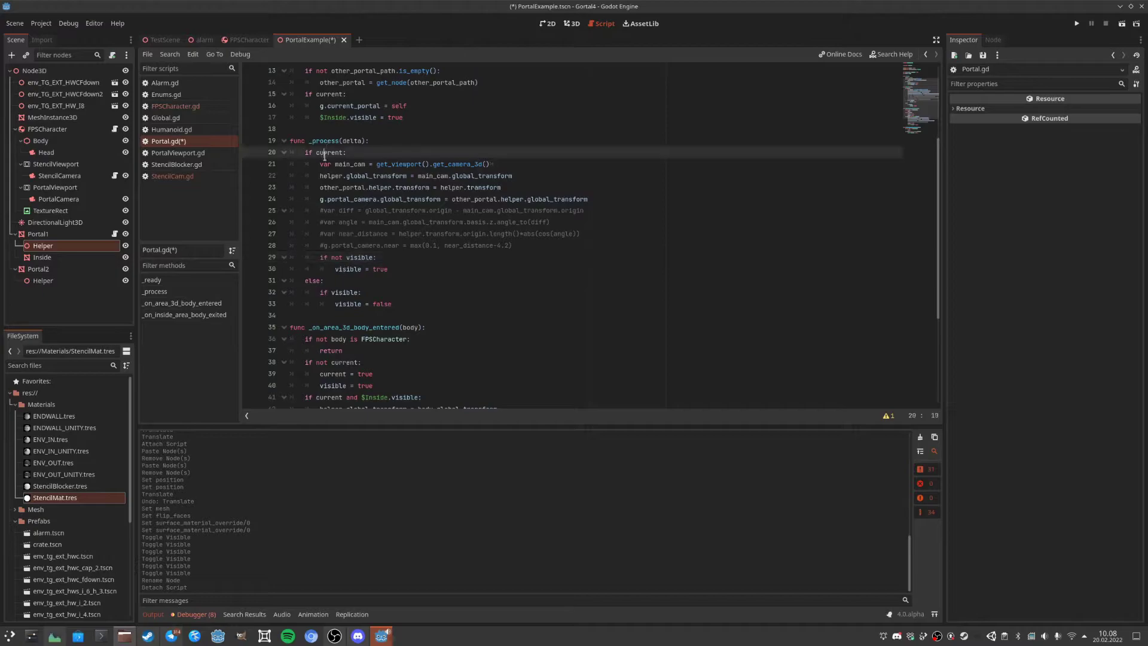
# Review Portal.gd's visibility branch and the _on_area_3d_body_entered and _on_inside_area_body_exited handlers.
pyautogui.click(339, 291)
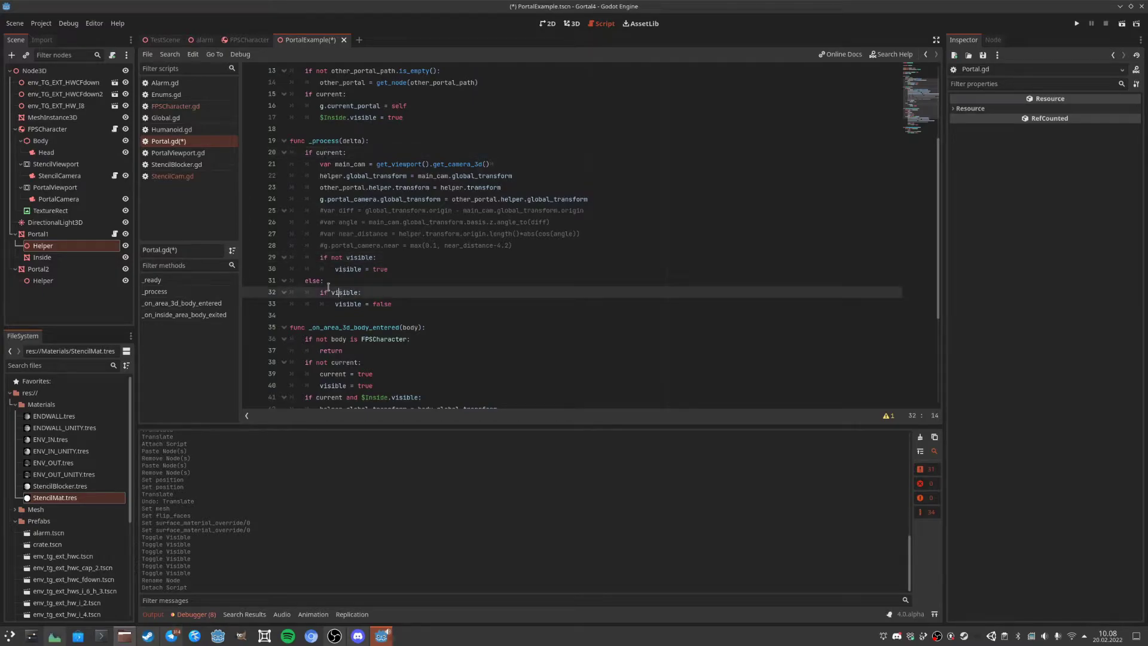
pyautogui.click(359, 304)
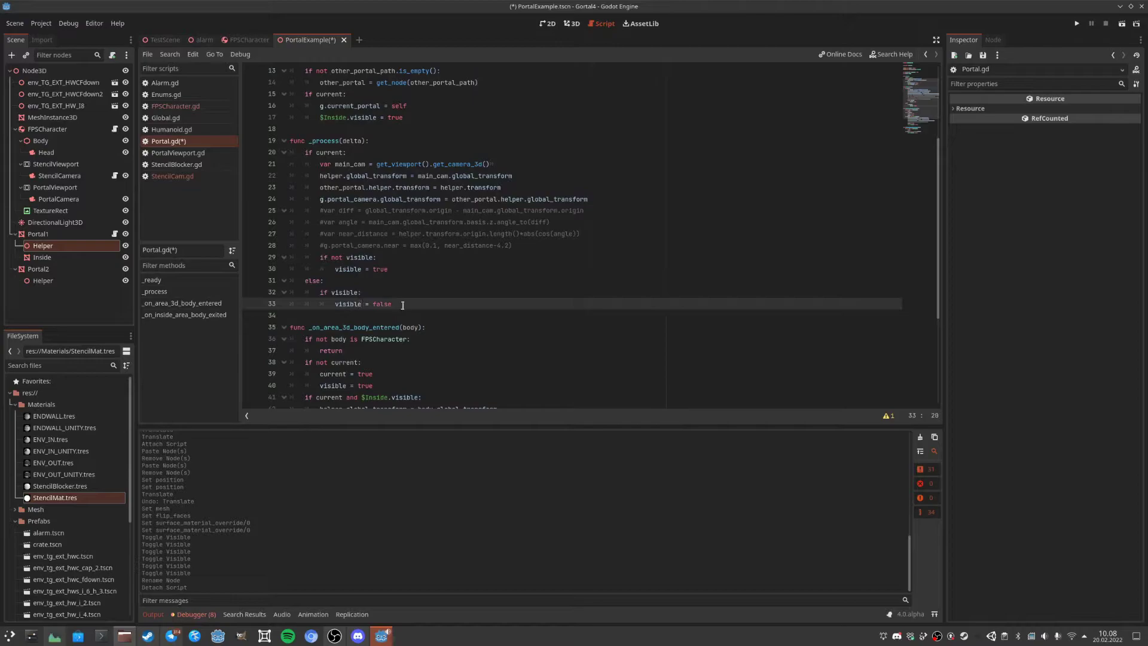
pyautogui.scroll(-5, 388, 274)
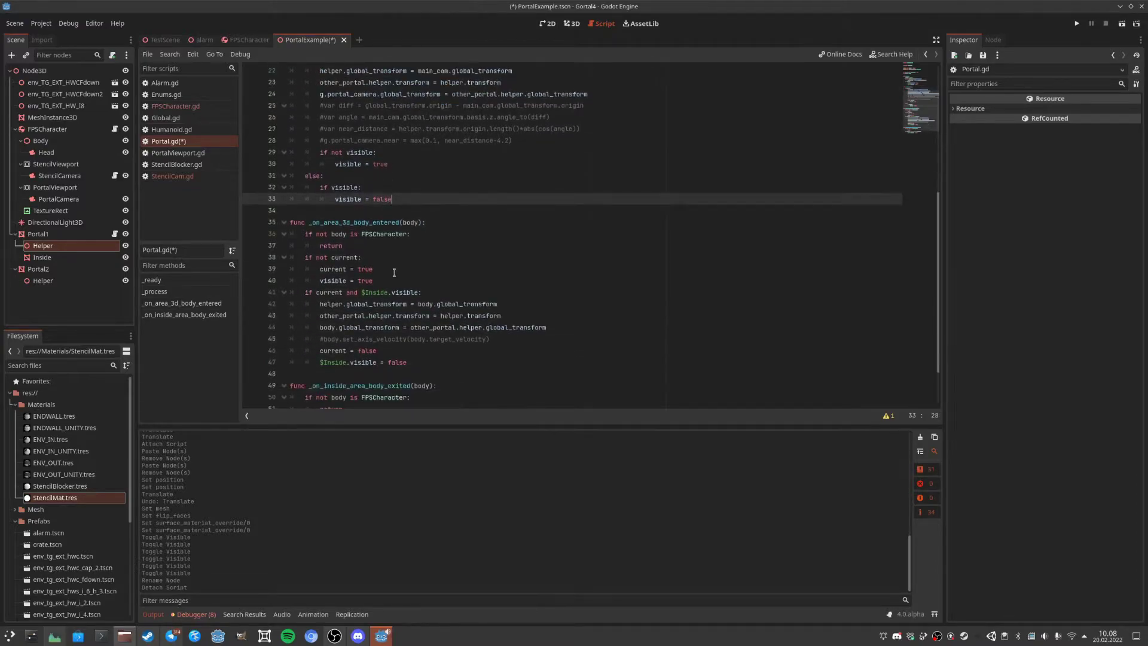
pyautogui.scroll(4, 390, 195)
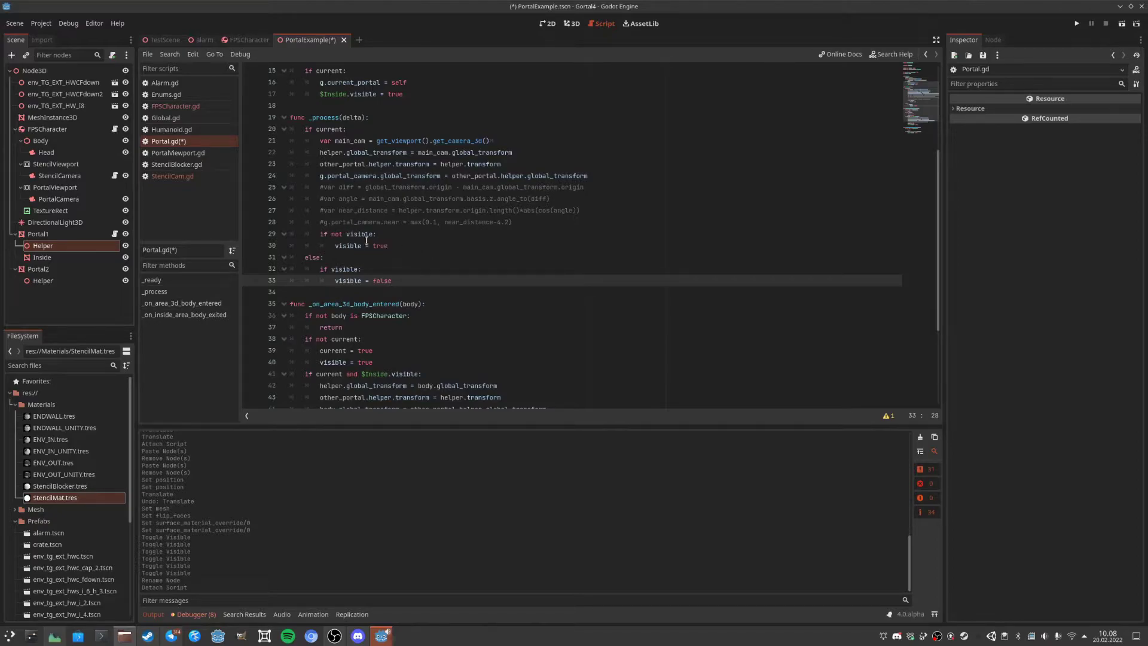
pyautogui.scroll(-3, 413, 247)
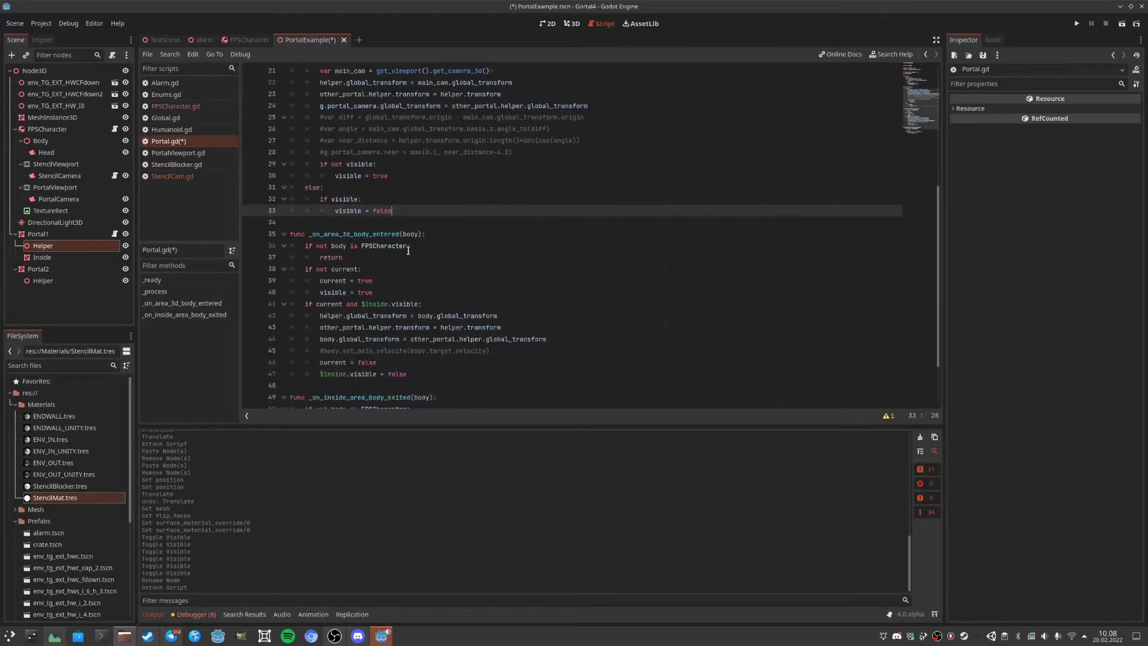
pyautogui.scroll(-1, 412, 247)
pyautogui.scroll(1, 397, 223)
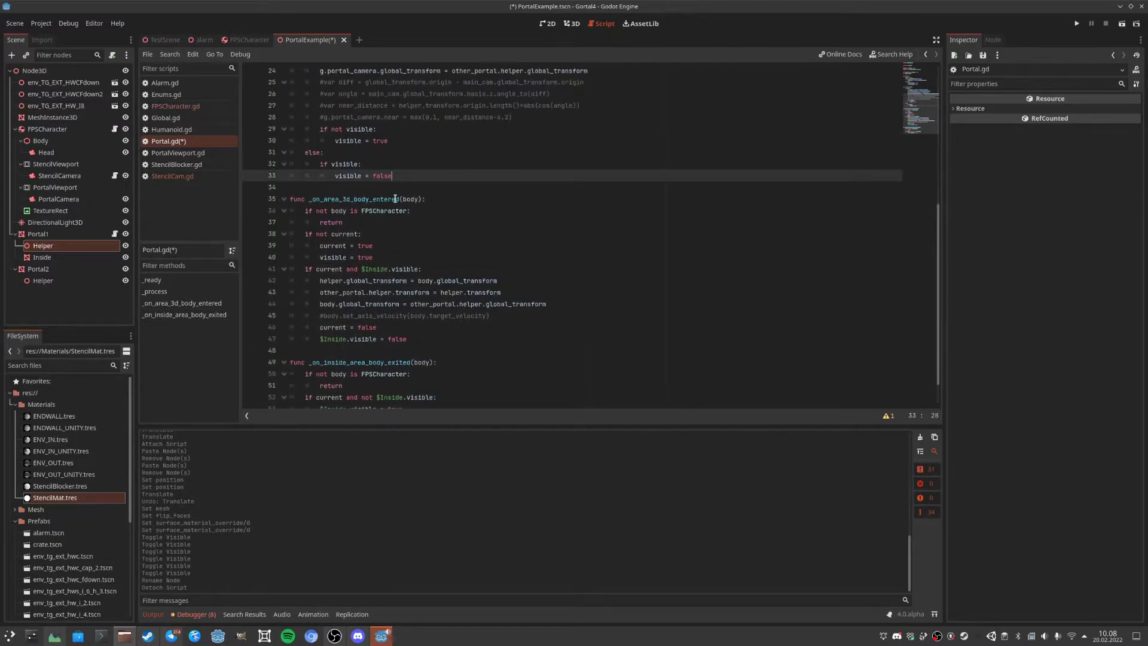
pyautogui.scroll(2, 359, 267)
pyautogui.scroll(-1, 359, 267)
pyautogui.scroll(-1, 360, 266)
pyautogui.click(362, 219)
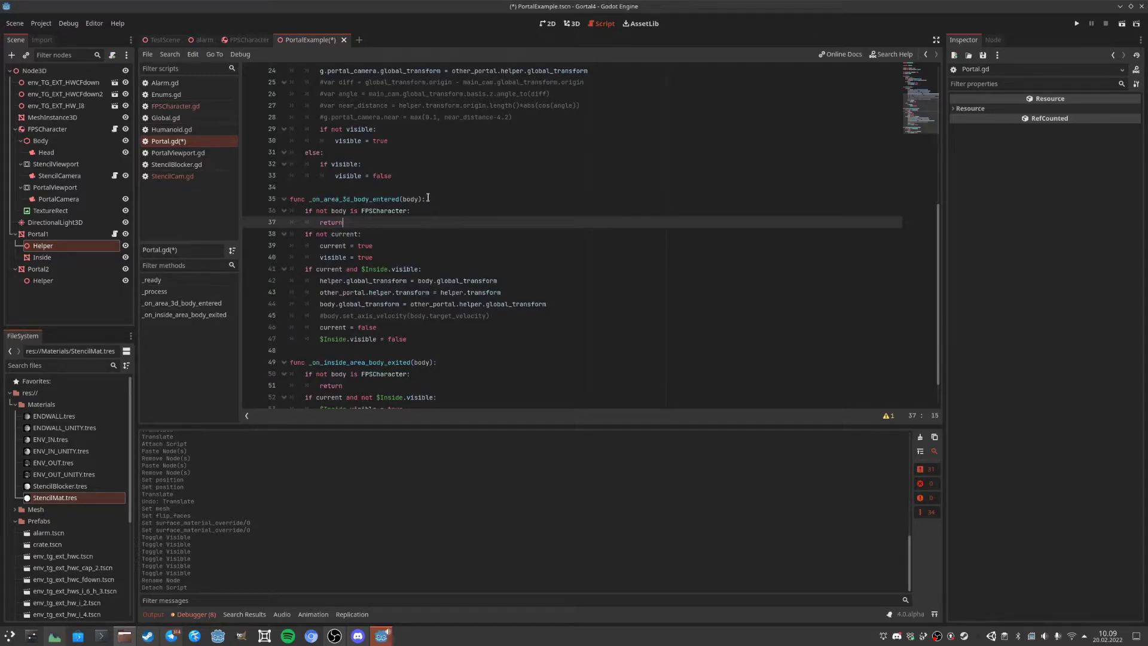
pyautogui.scroll(-2, 359, 323)
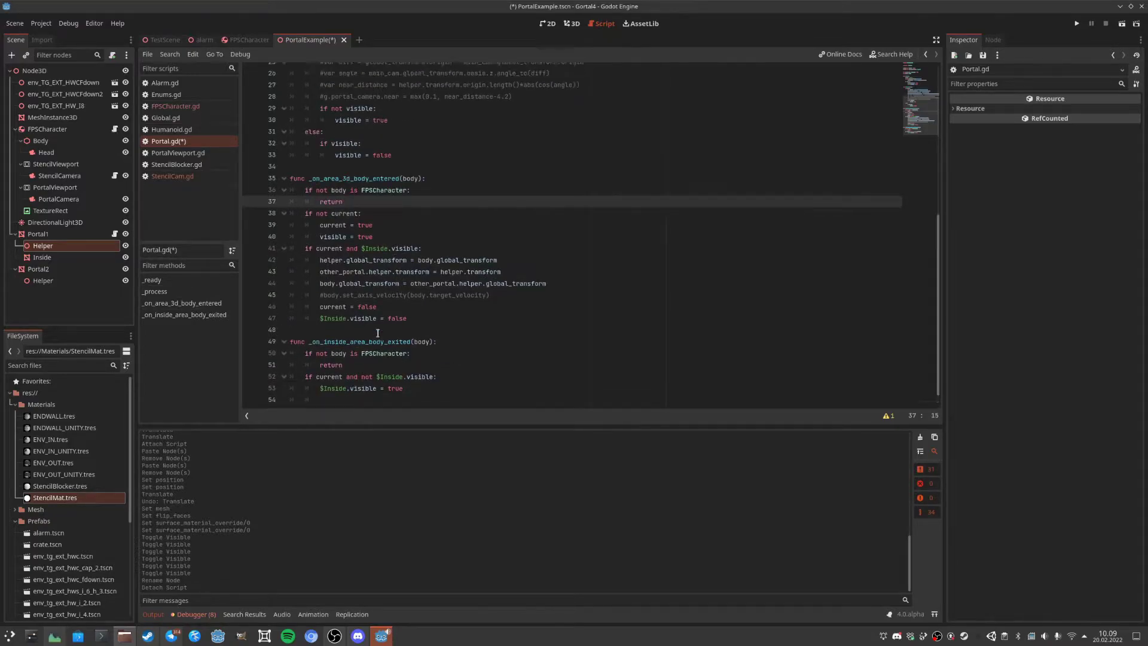
pyautogui.scroll(8, 377, 334)
pyautogui.scroll(-1, 367, 306)
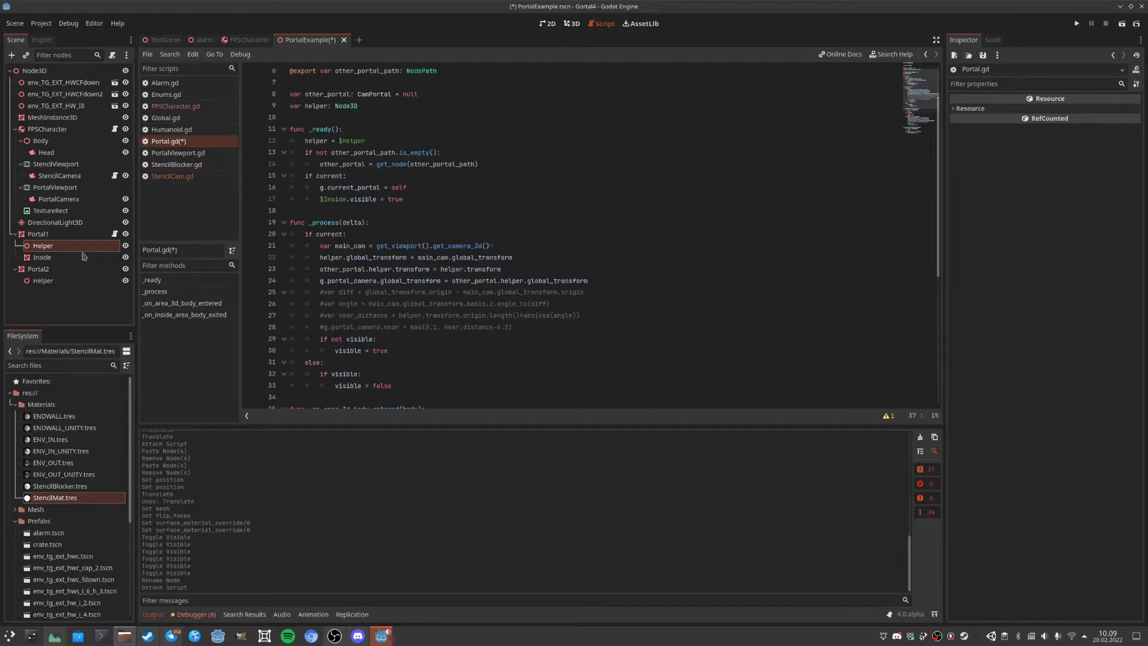
# Delete Portal2 with its Helper and replace it with a duplicate of Portal1, including the Helper and Inside children.
pyautogui.click(42, 235)
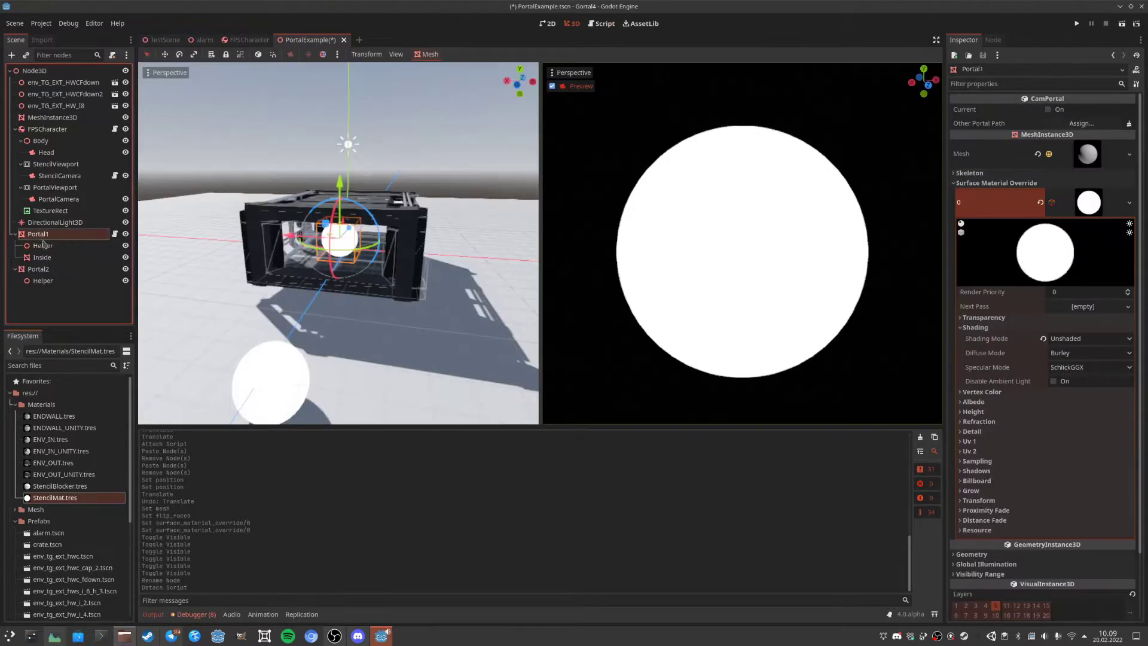
pyautogui.click(44, 270)
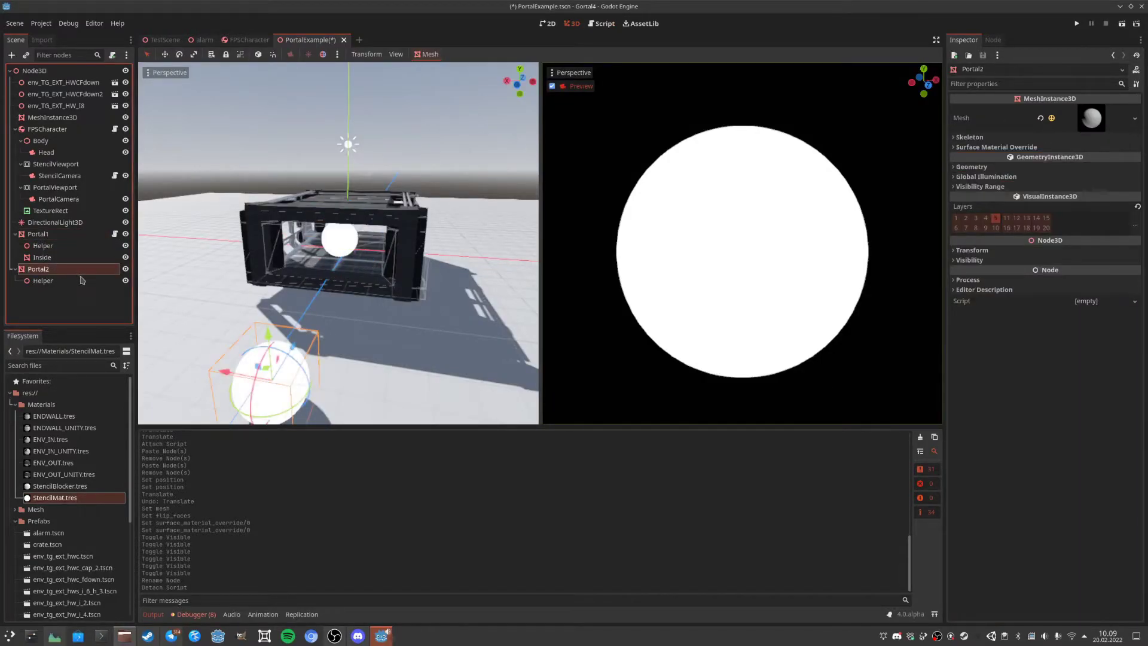
pyautogui.press('Delete')
pyautogui.click(599, 344)
pyautogui.click(53, 235)
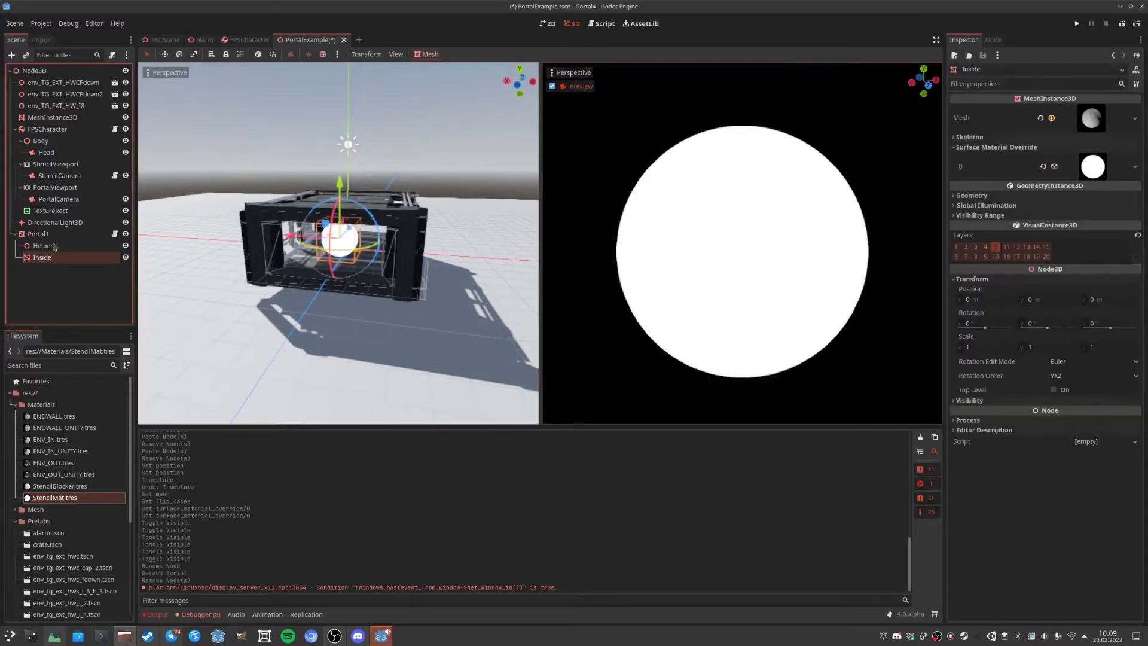
pyautogui.hotkey('ctrl', 'd')
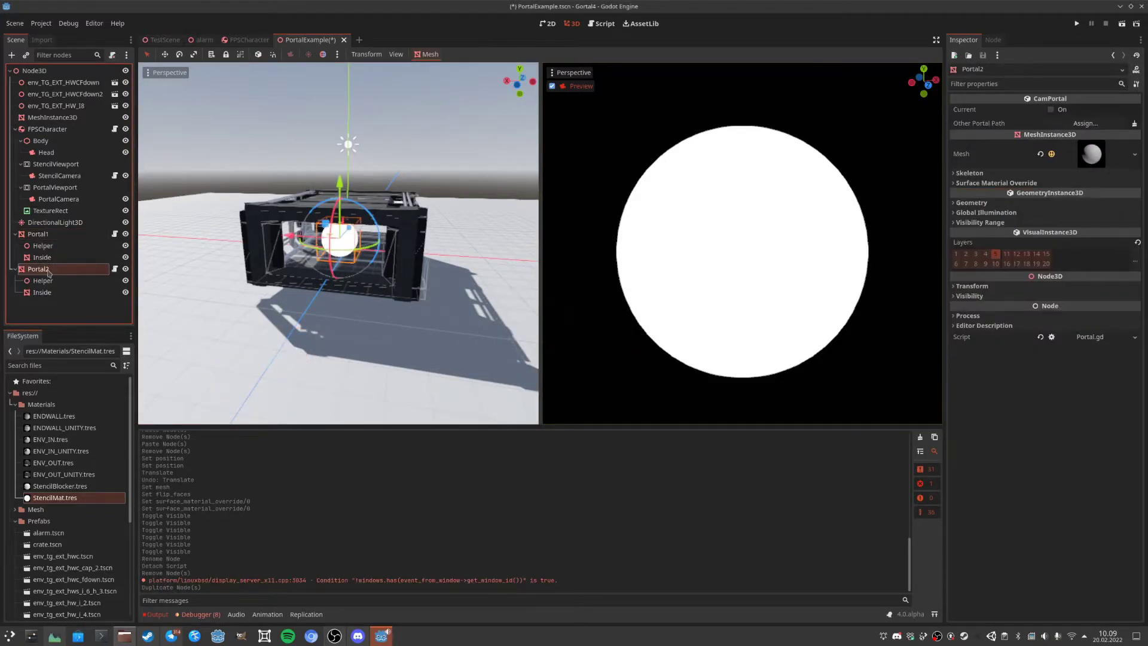
# Move the duplicated Portal2 sphere up and sideways so it sits above the dark frame structure.
pyautogui.moveTo(257, 251)
pyautogui.mouseDown(button='middle')
pyautogui.moveTo(270, 242)
pyautogui.moveTo(265, 253)
pyautogui.mouseUp(button='middle')
pyautogui.moveTo(351, 179); pyautogui.dragTo(354, 114)
pyautogui.moveTo(381, 183); pyautogui.dragTo(415, 186)
pyautogui.moveTo(356, 238); pyautogui.dragTo(413, 247, button='middle')
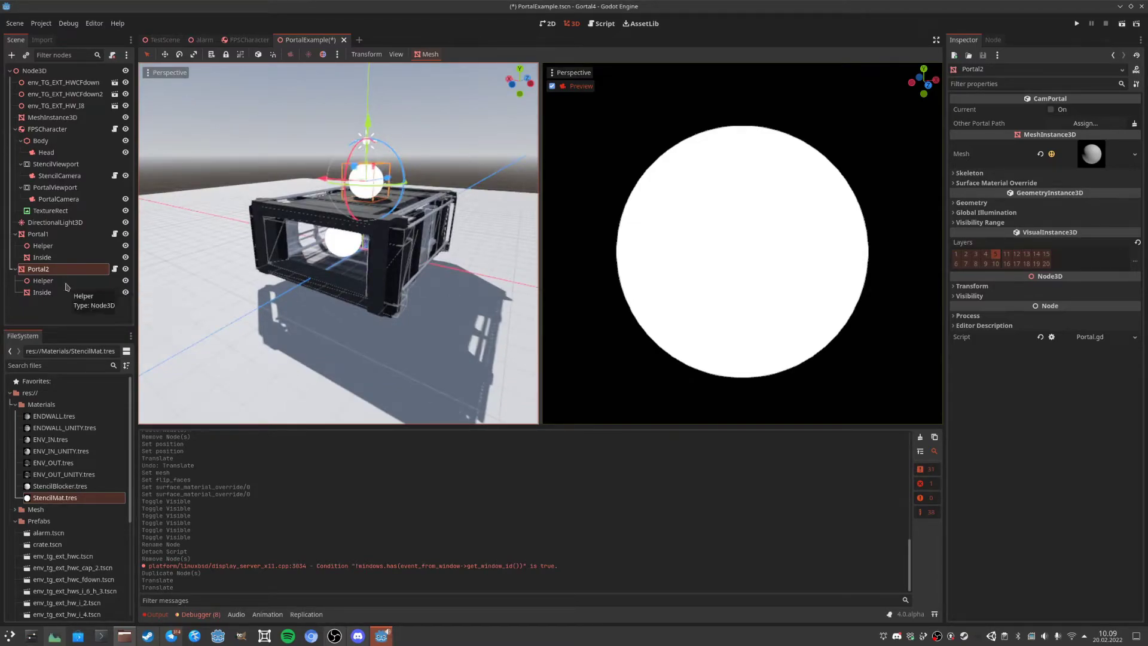
# Make Portal1 the current portal and assign Portal2 as its Other Portal Path.
pyautogui.click(41, 236)
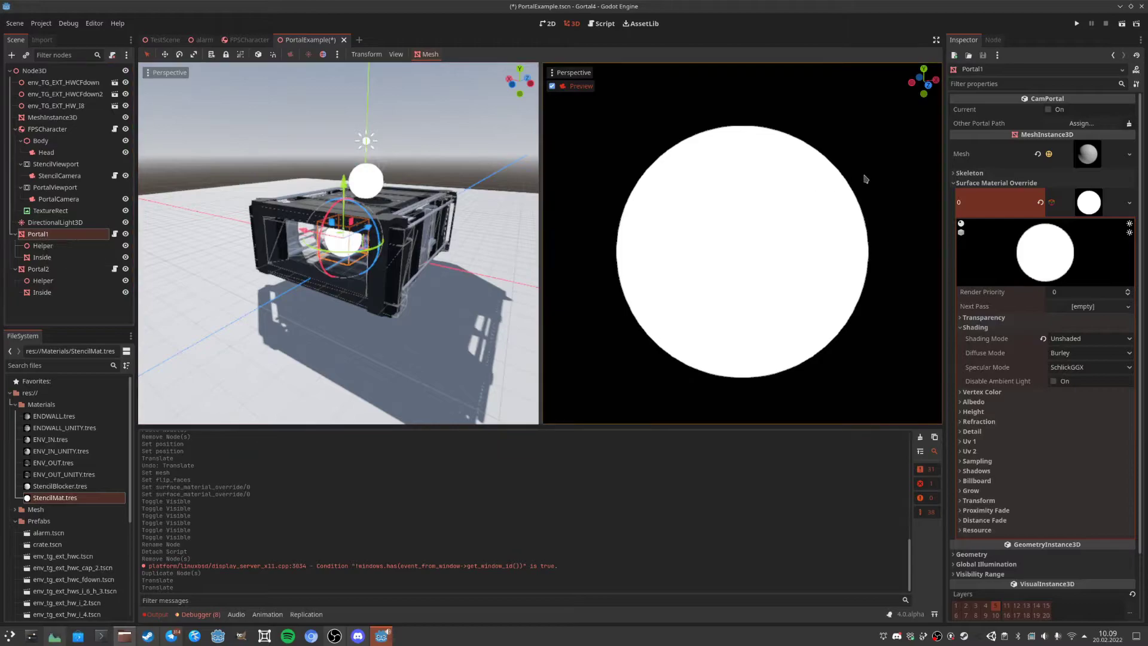
pyautogui.click(1050, 111)
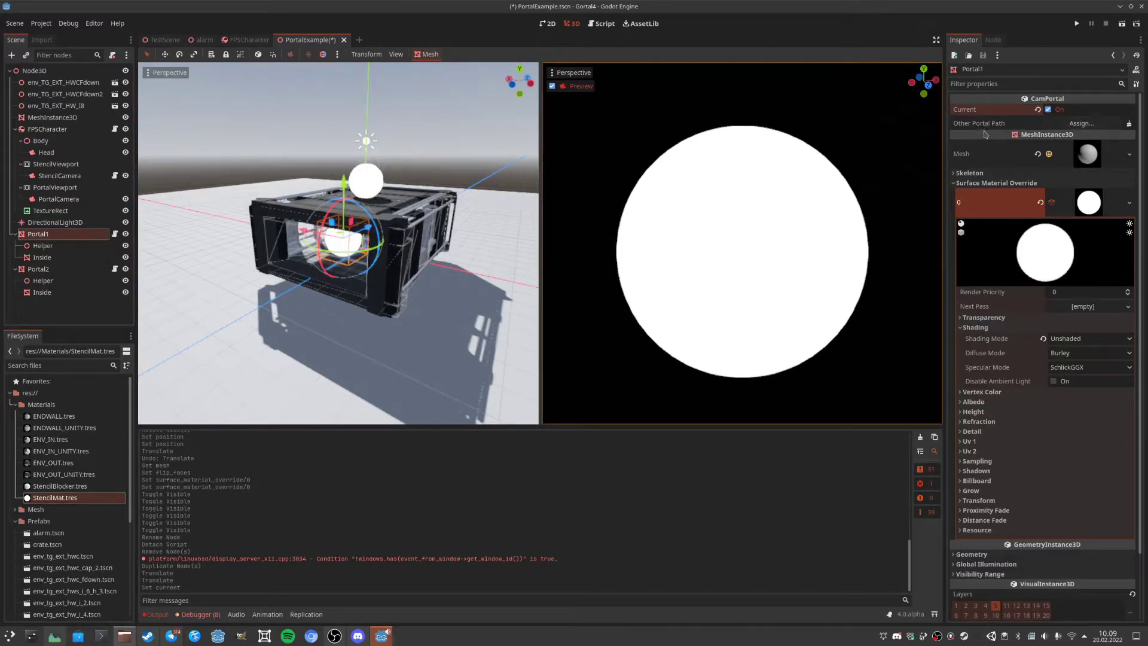
pyautogui.click(1081, 123)
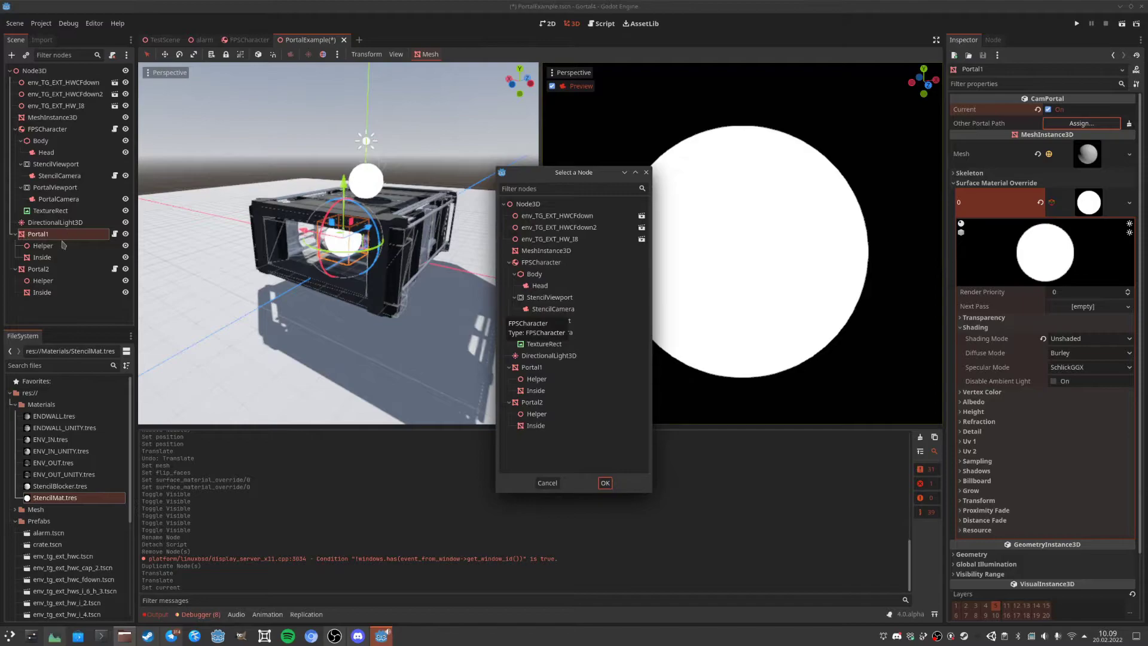
pyautogui.click(538, 402)
pyautogui.click(605, 483)
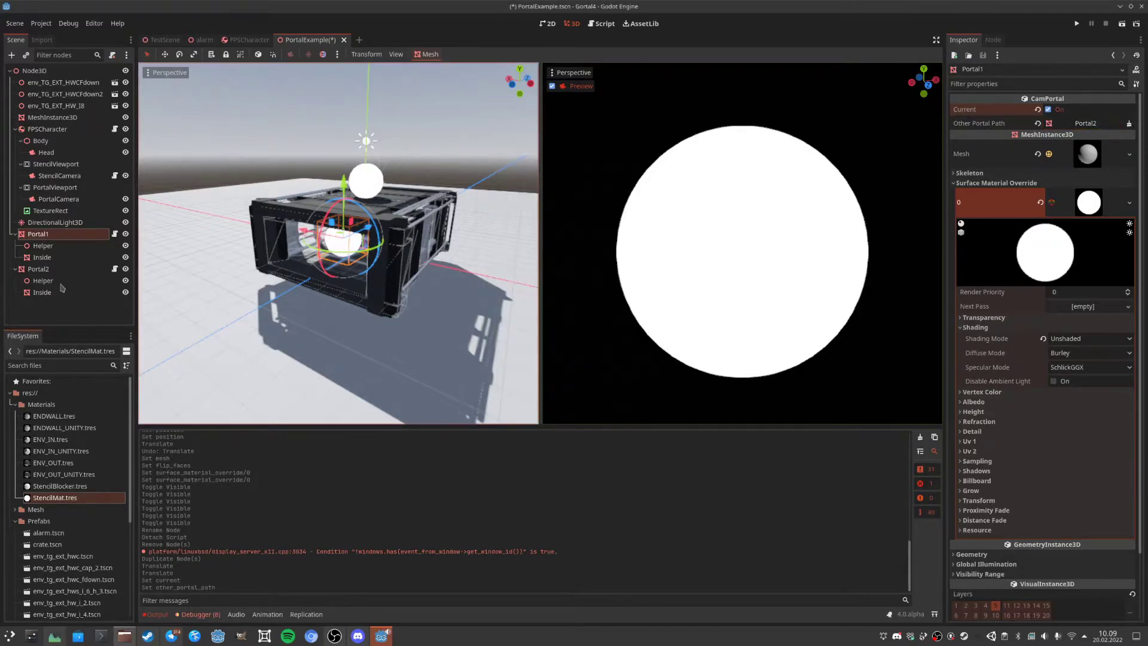
# Assign Portal1 as the Other Portal Path of Portal2.
pyautogui.click(49, 271)
pyautogui.click(1095, 126)
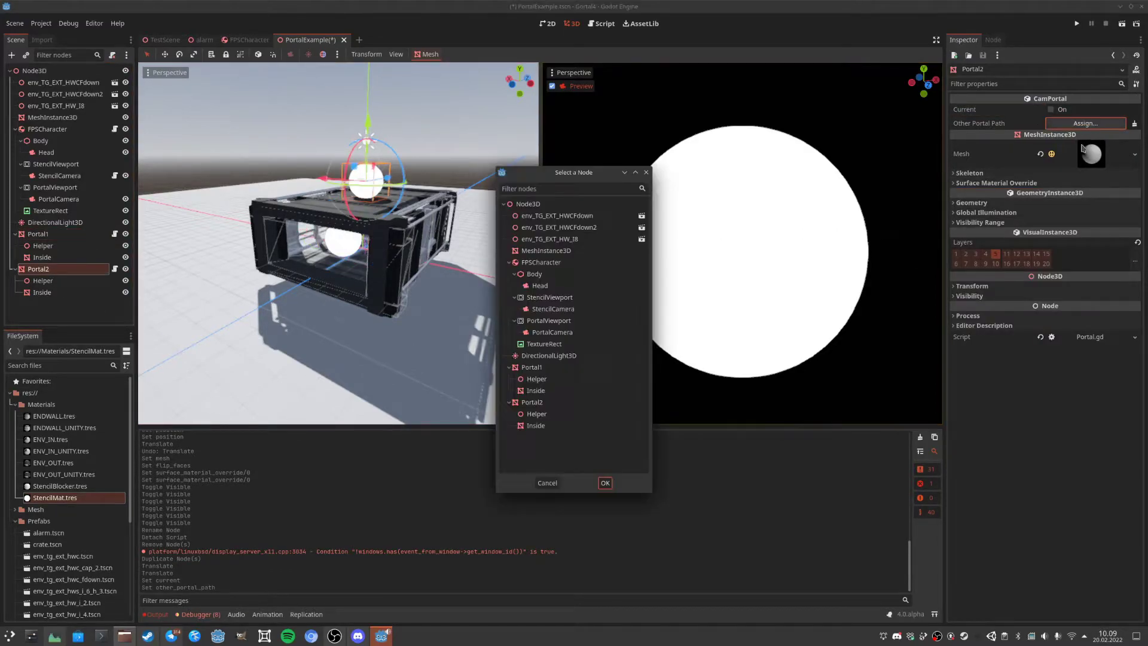
pyautogui.click(547, 371)
pyautogui.click(601, 483)
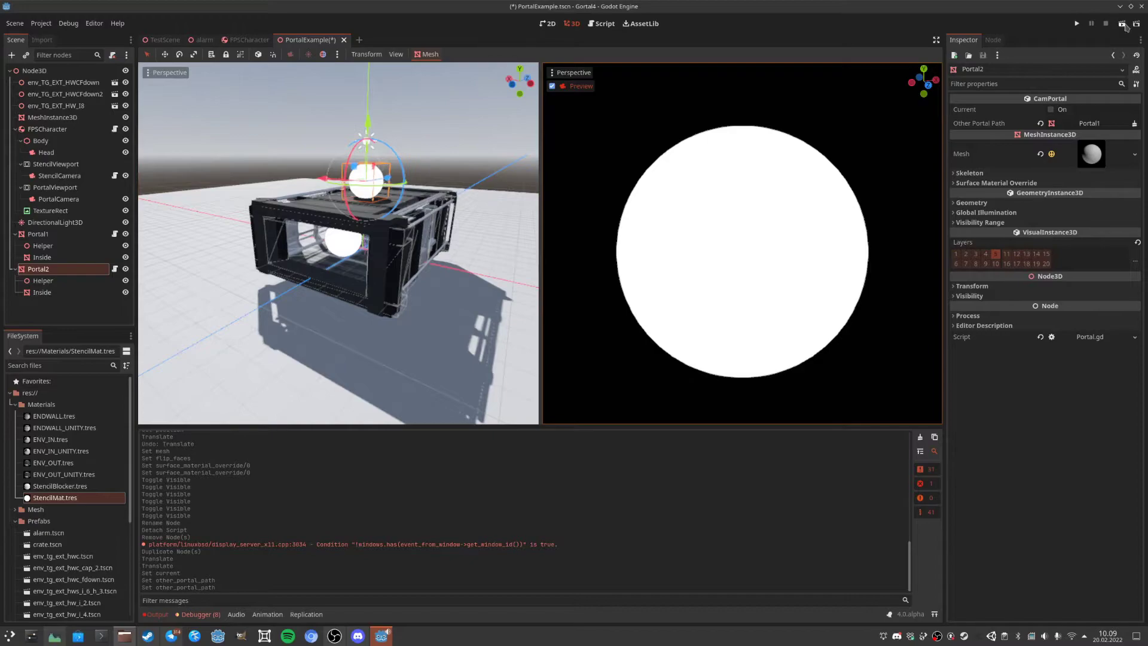
# Save the PortalExample scene, test-run it and stop the run.
pyautogui.hotkey('ctrl', 's')
pyautogui.press('F6')
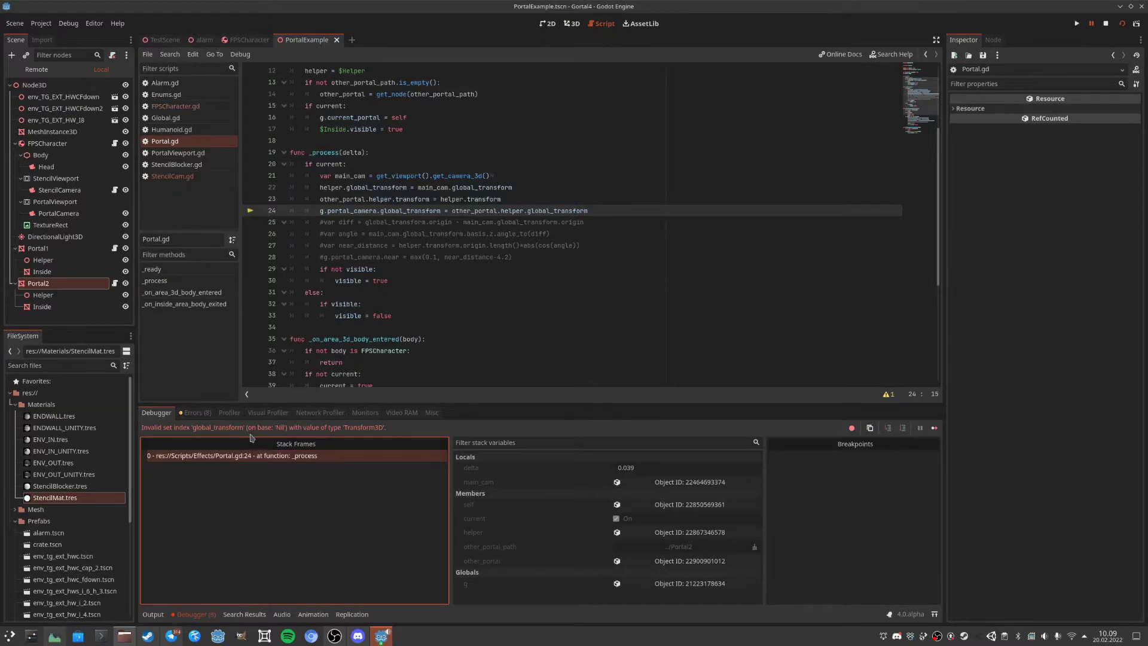
pyautogui.click(1105, 24)
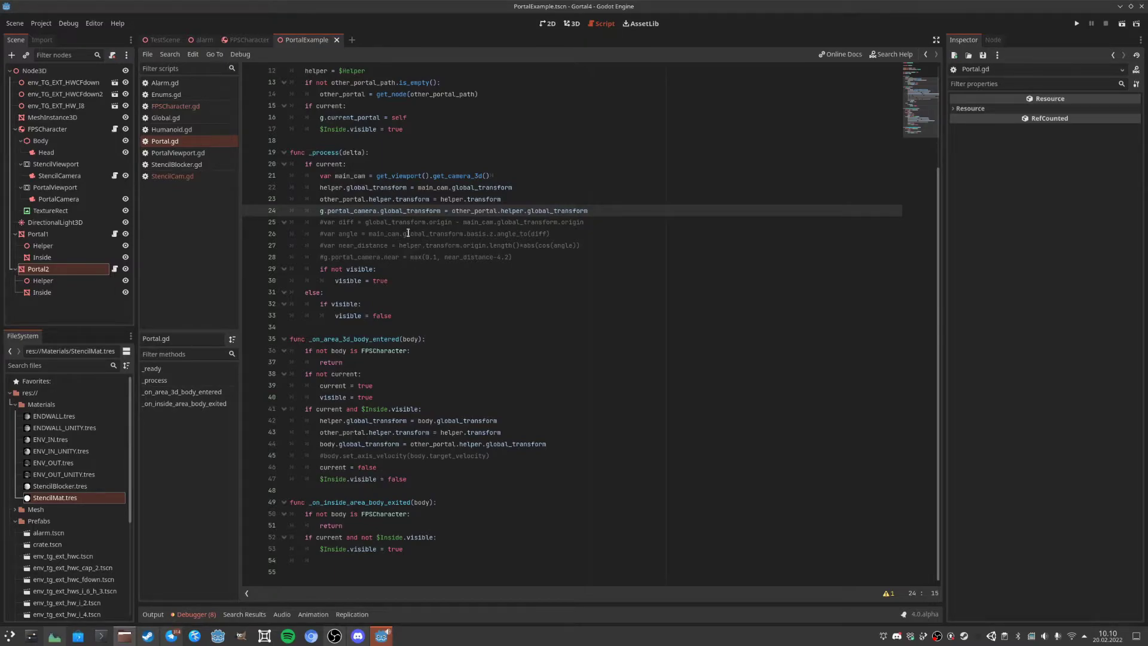
# In FPSCharacter.gd's _ready function, add the line g.portal_camera = $PortalViewport/PortalCamera after the mouse mode call.
pyautogui.scroll(3, 361, 233)
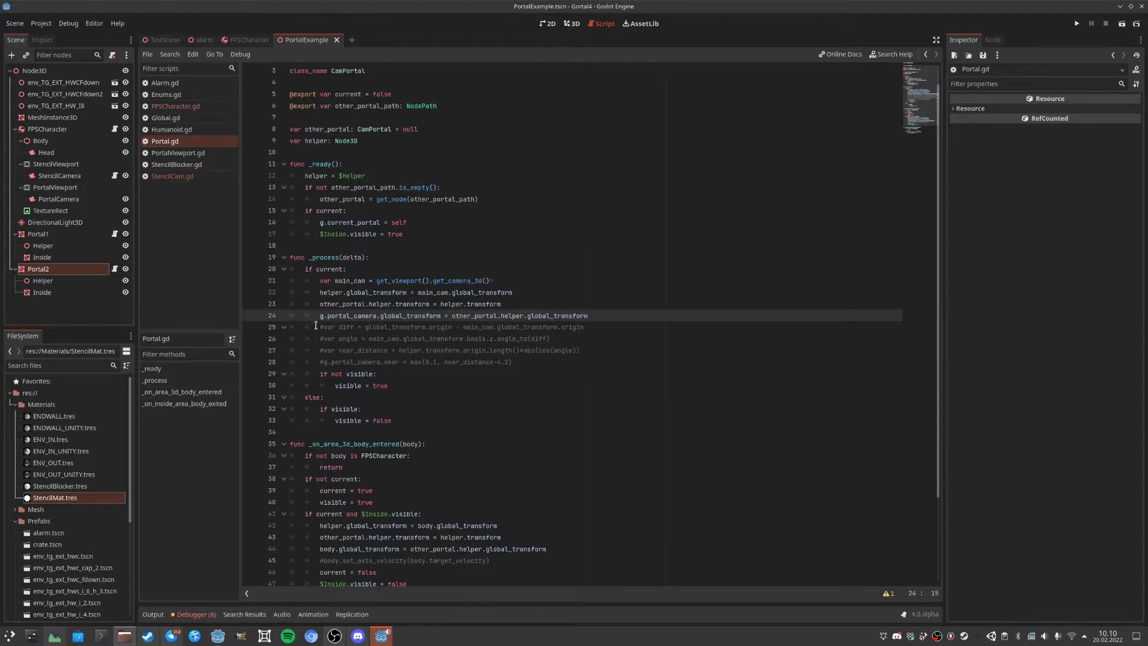
pyautogui.click(323, 316)
pyautogui.click(114, 129)
pyautogui.click(305, 281)
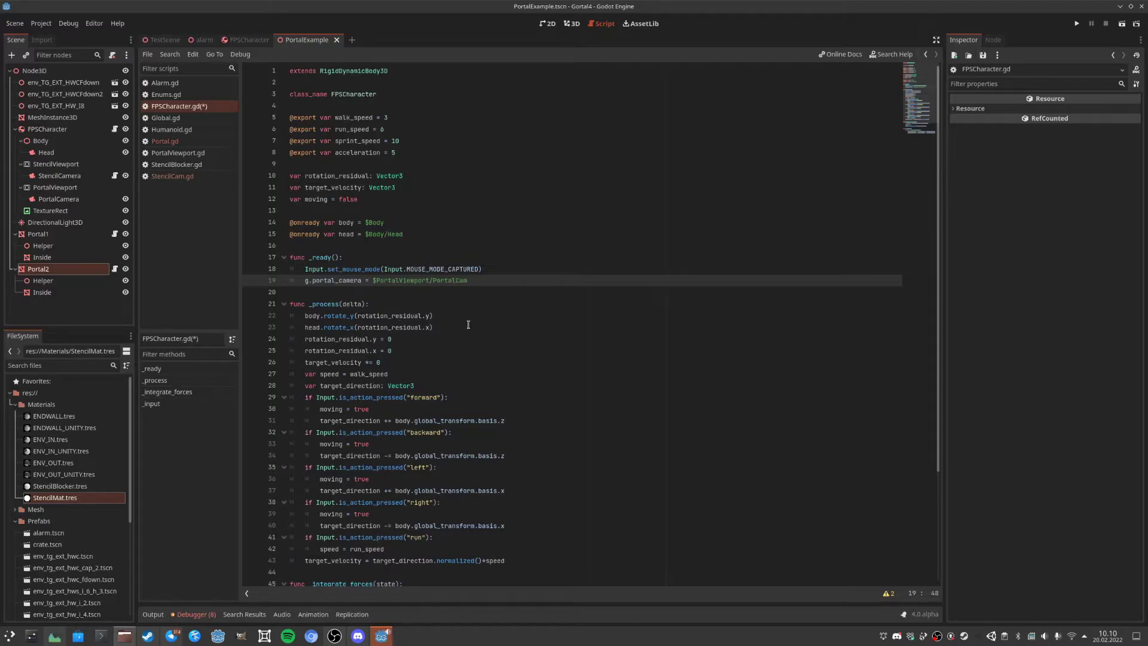
pyautogui.press('BackSpace')
pyautogui.press('Return')
# Compare the g.portal_camera assignment in FPSCharacter.gd with the PortalCamera node under FPSCharacter's PortalViewport.
pyautogui.click(43, 133)
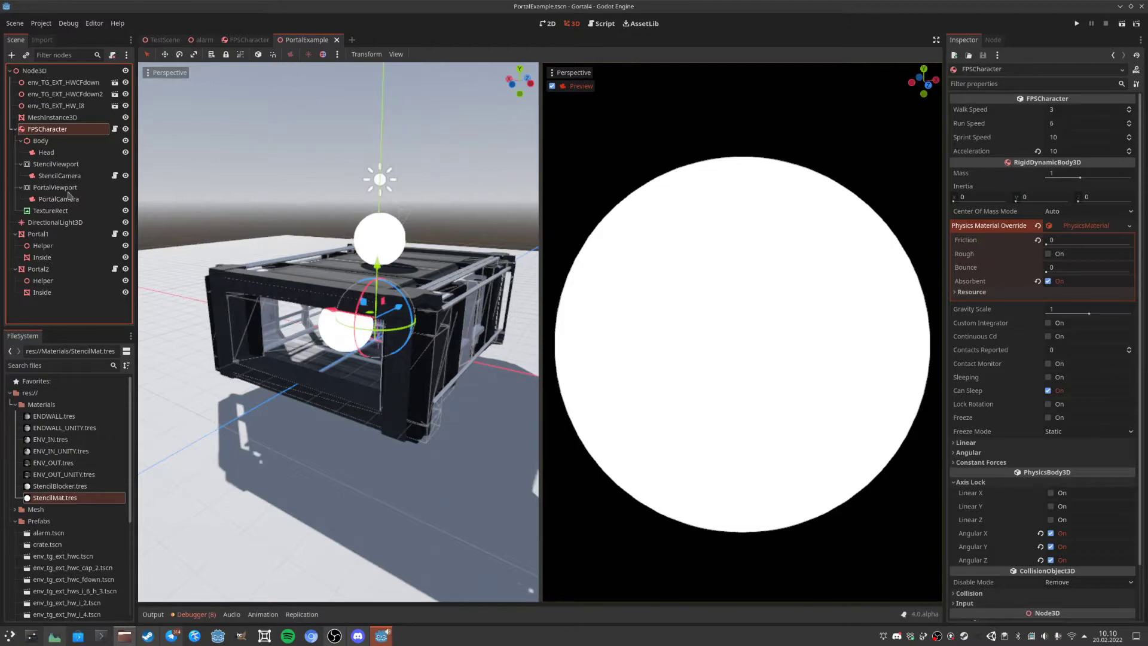
pyautogui.click(114, 129)
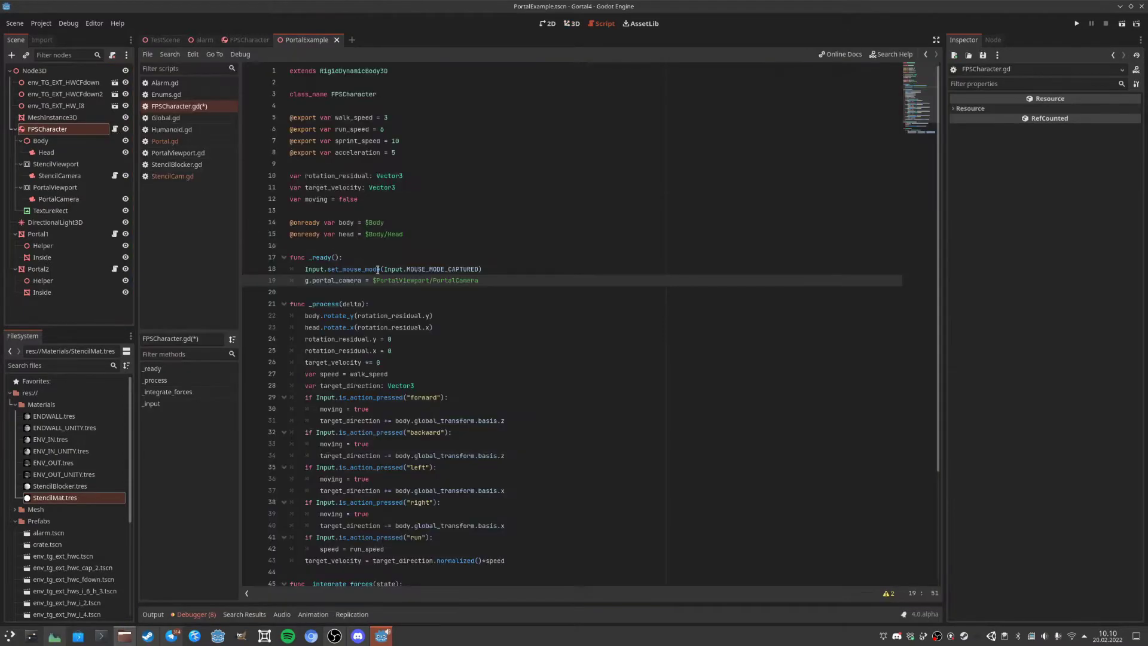
pyautogui.moveTo(373, 280); pyautogui.dragTo(477, 282)
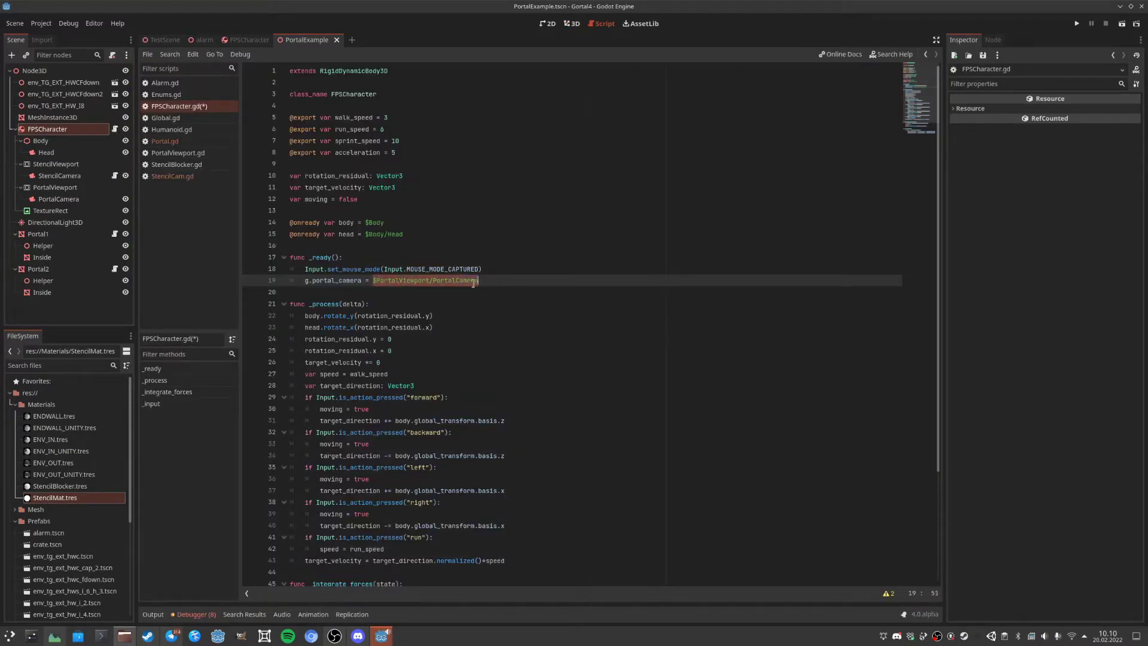
pyautogui.moveTo(305, 280); pyautogui.dragTo(362, 282)
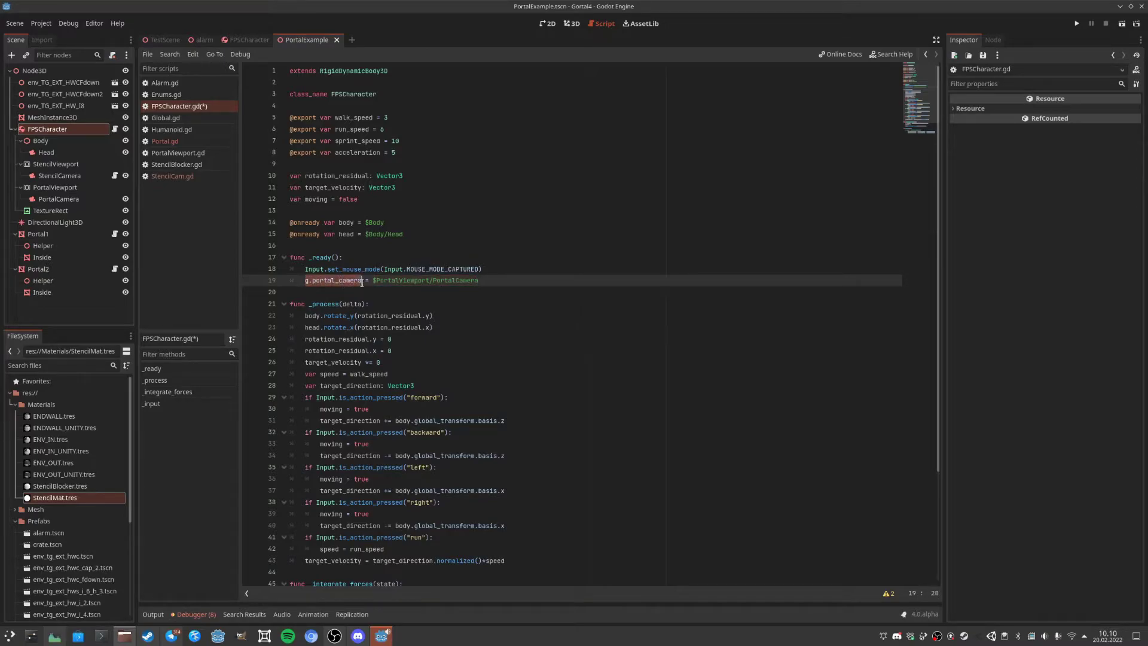
pyautogui.click(355, 284)
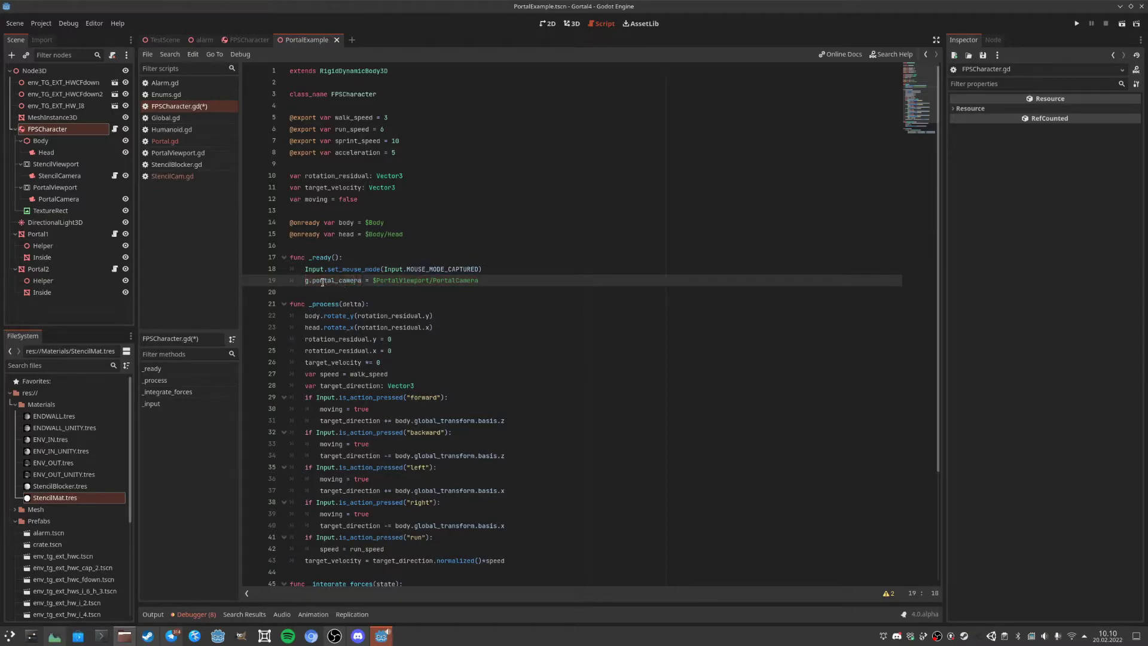
# Check the project's AutoLoad entry for g and review the portal_camera, main_viewport and current_portal declarations in Global.gd.
pyautogui.click(41, 23)
pyautogui.click(59, 34)
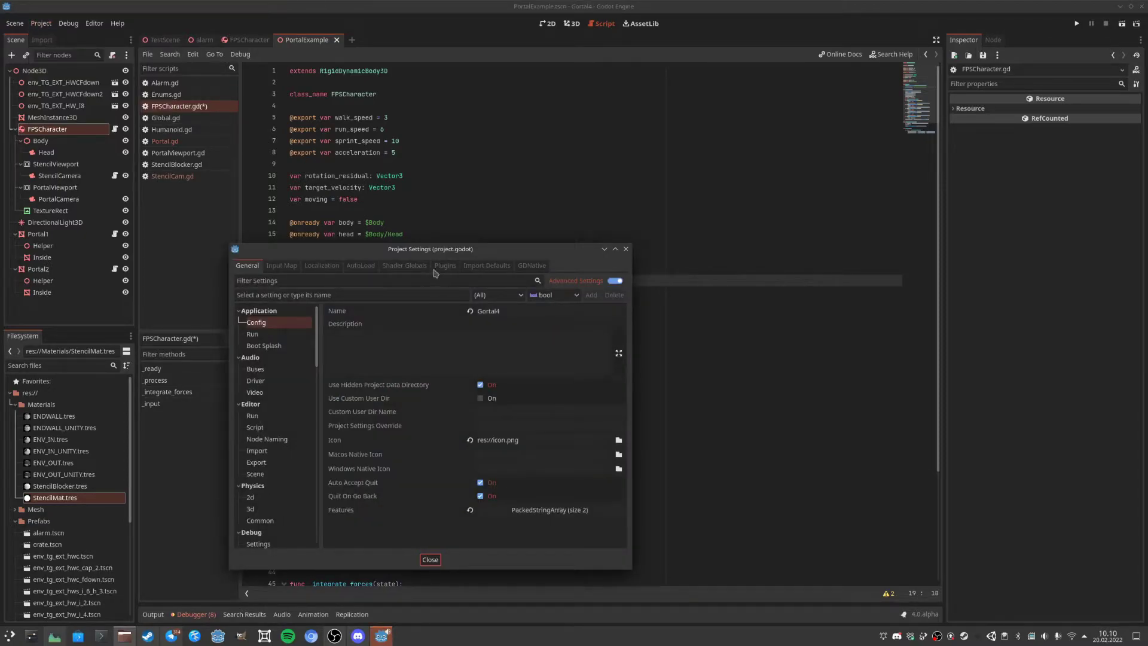
pyautogui.click(365, 268)
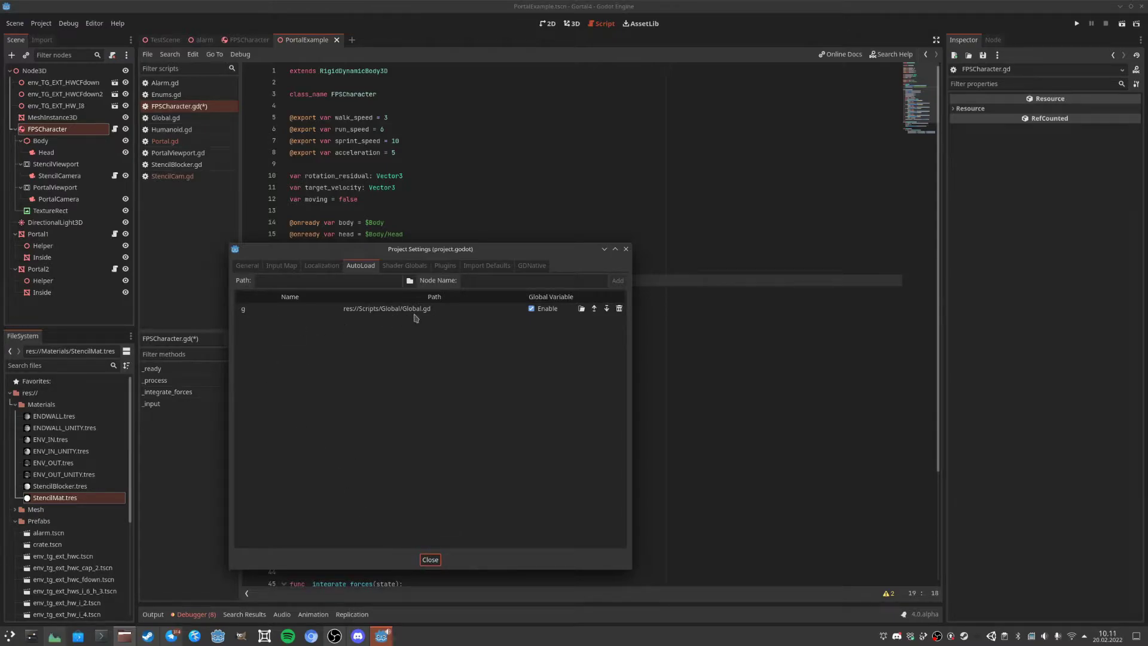
pyautogui.click(431, 560)
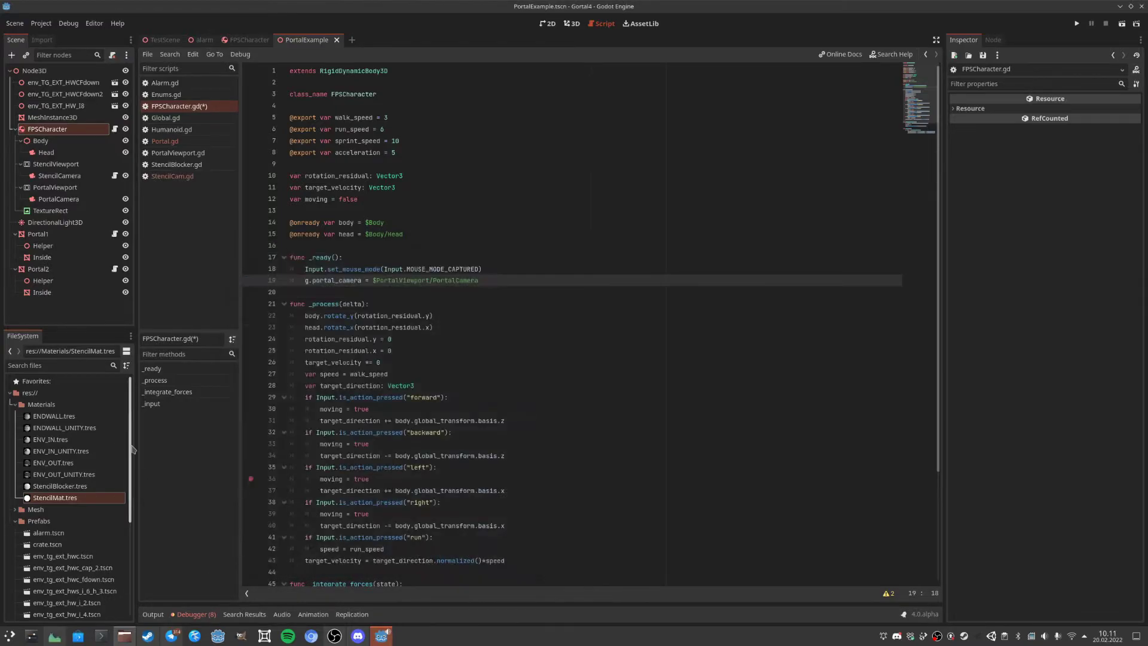
pyautogui.click(184, 118)
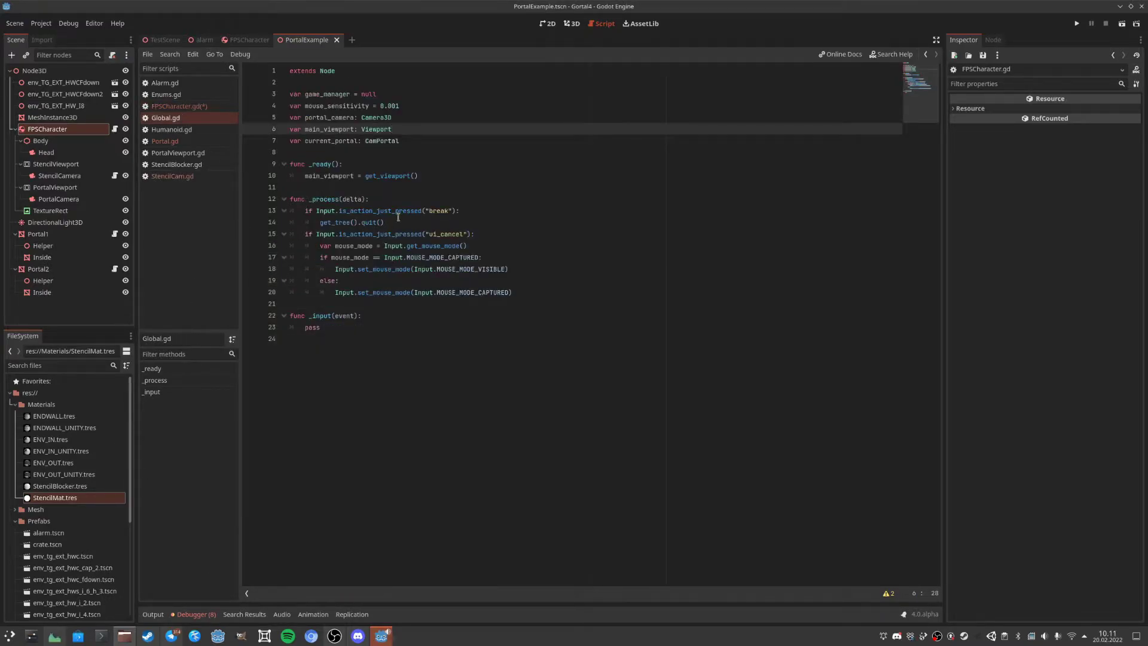
pyautogui.click(407, 210)
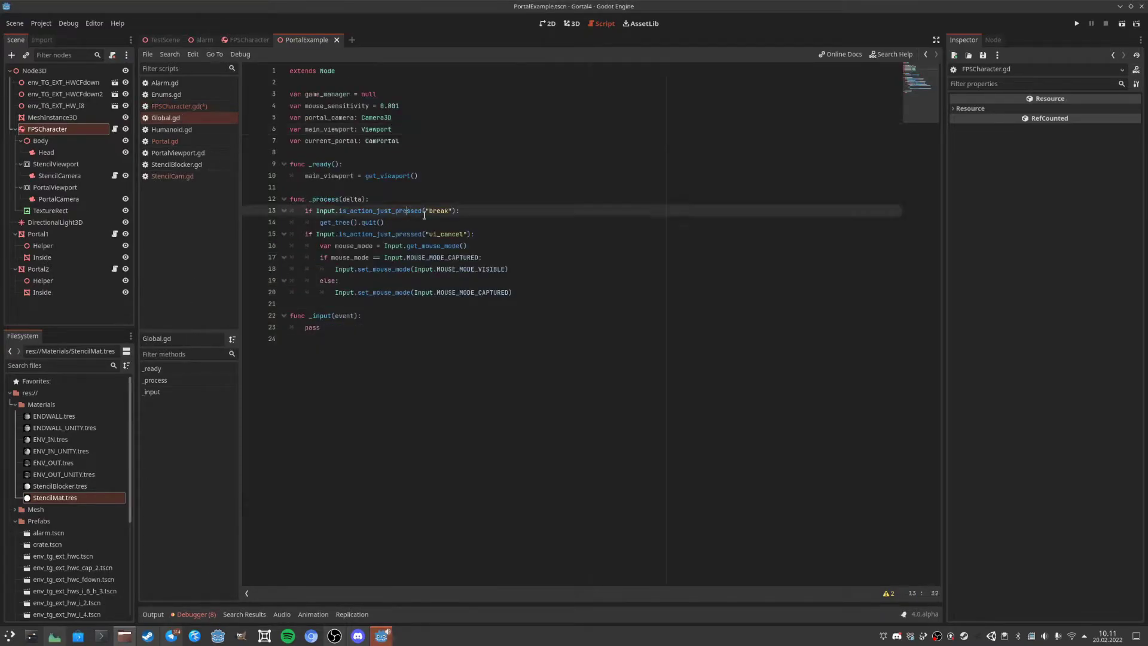
pyautogui.click(334, 141)
pyautogui.moveTo(407, 142); pyautogui.dragTo(290, 142)
pyautogui.moveTo(394, 129); pyautogui.dragTo(285, 133)
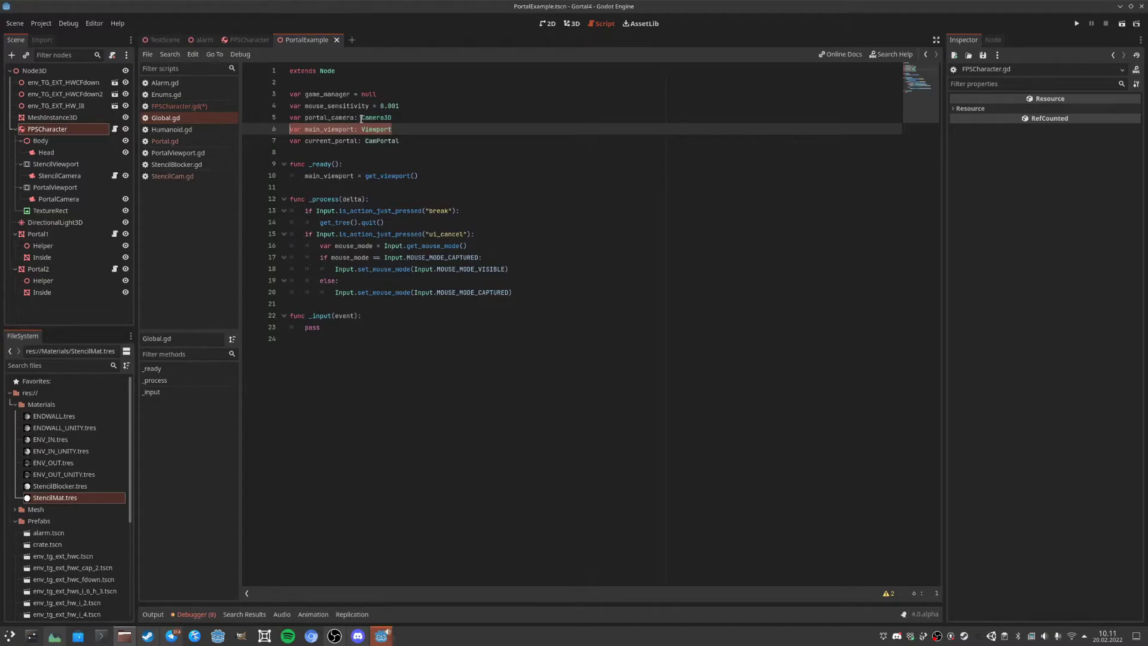
# Review the portal_camera declaration in Global.gd, its assignment in FPSCharacter.gd's _ready function, and its use in Portal1's Portal.gd script.
pyautogui.moveTo(400, 117); pyautogui.dragTo(287, 118)
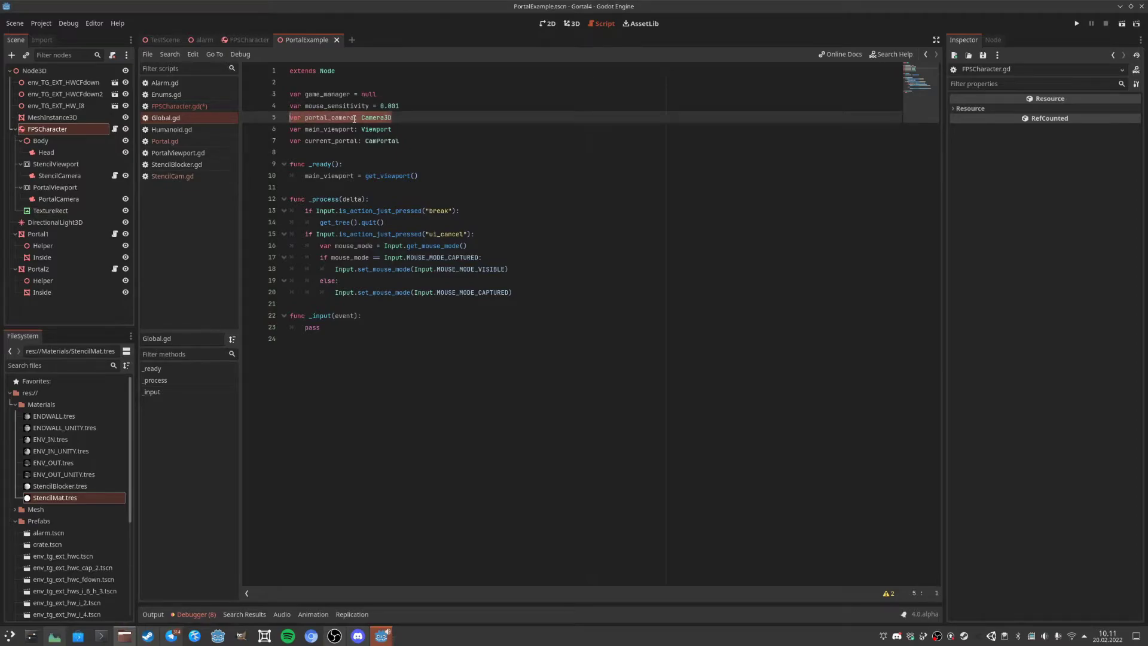
pyautogui.click(425, 118)
pyautogui.click(192, 111)
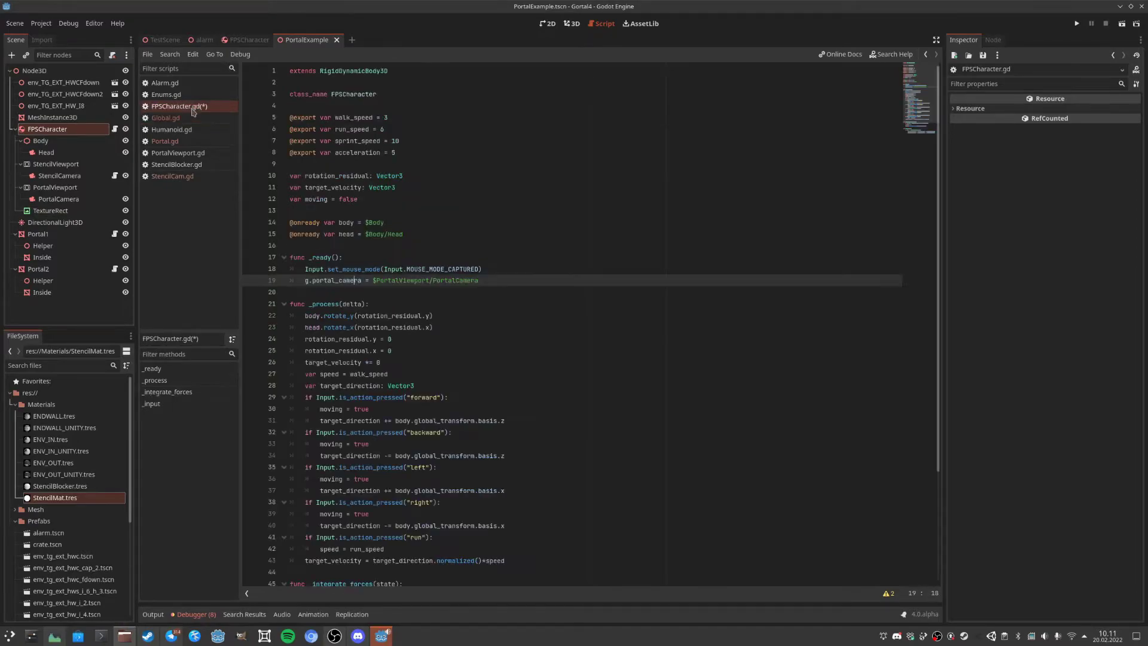
pyautogui.click(339, 246)
pyautogui.click(306, 281)
pyautogui.moveTo(372, 281); pyautogui.dragTo(484, 280)
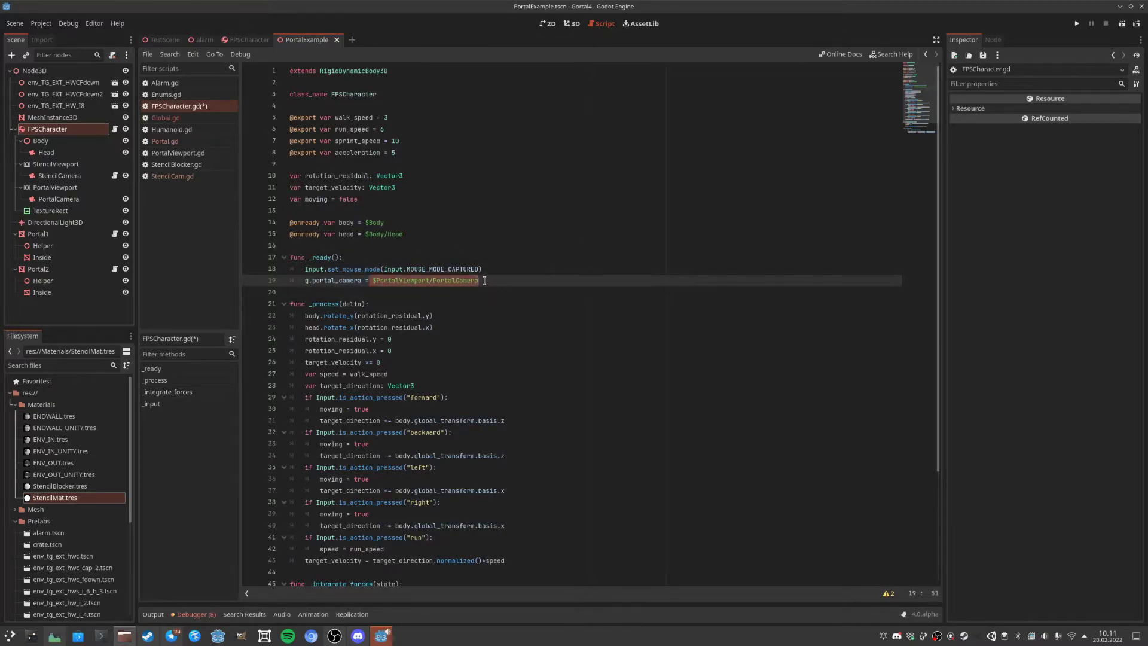
pyautogui.click(326, 282)
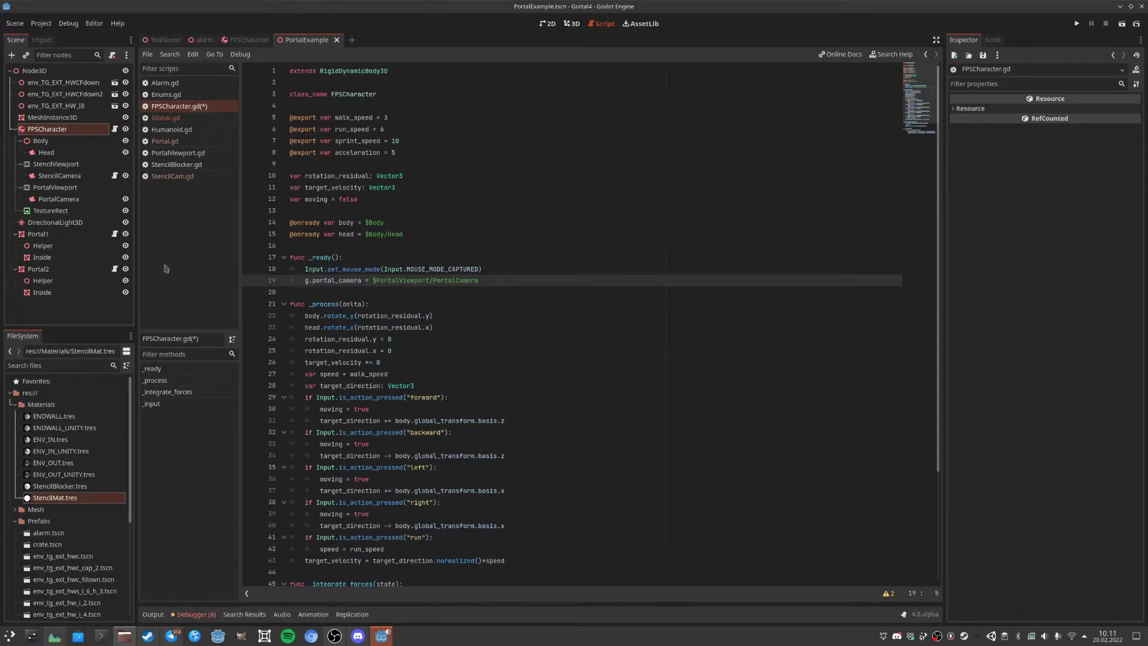
pyautogui.click(114, 234)
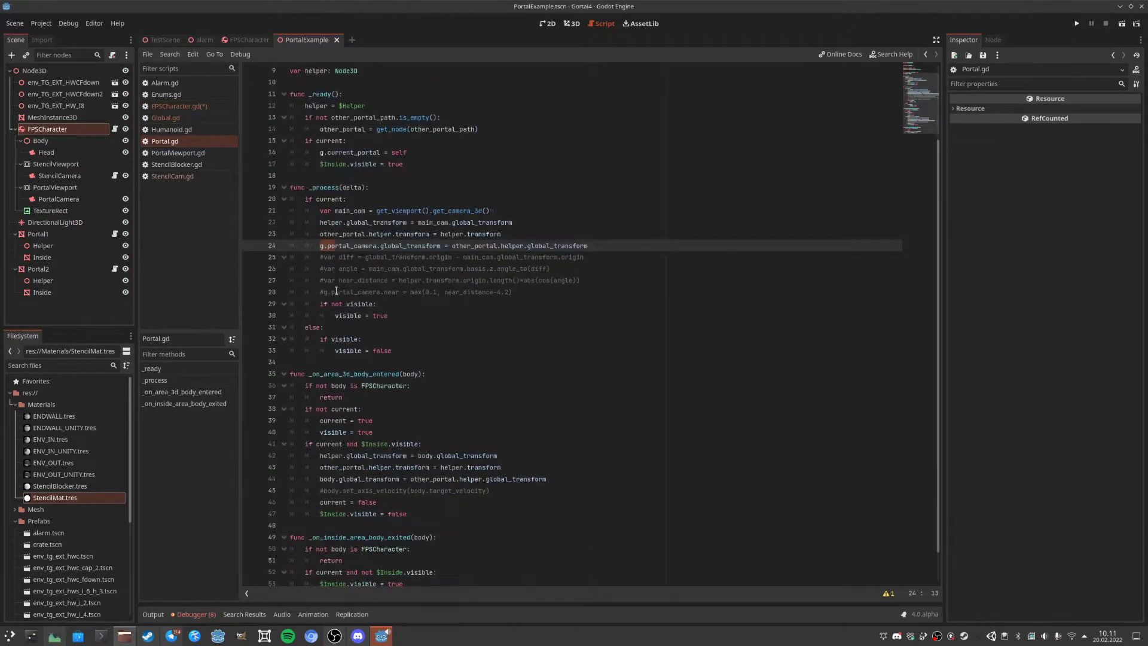
# Run the PortalExample scene and move sideways around the portal to examine its view from several angles.
pyautogui.click(1122, 24)
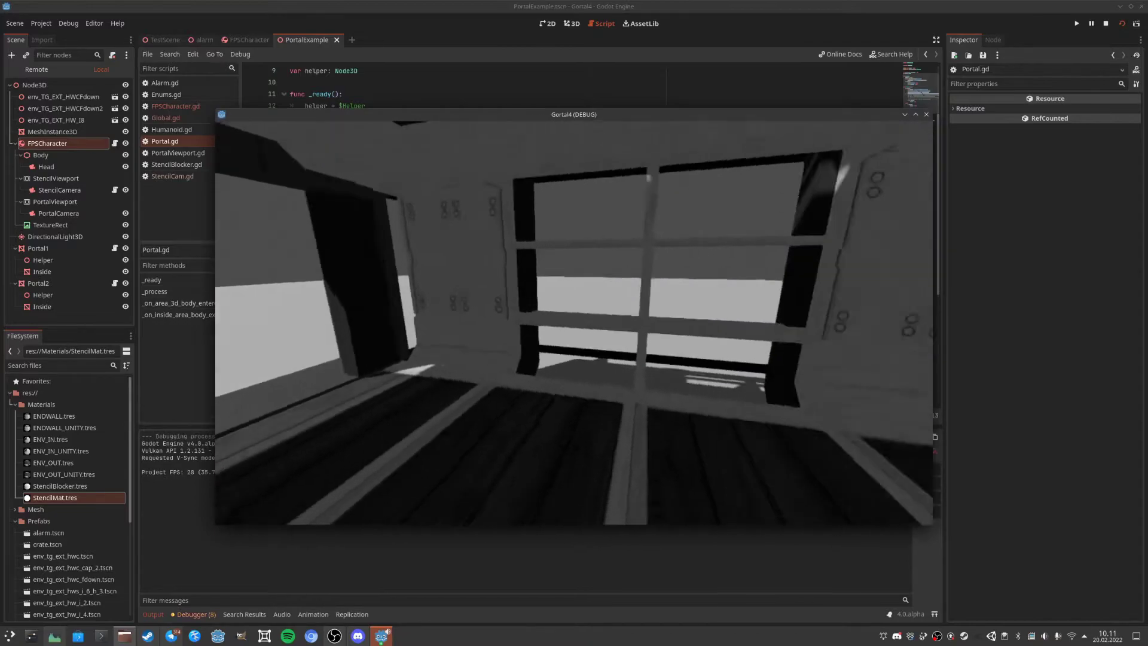
pyautogui.press('a')
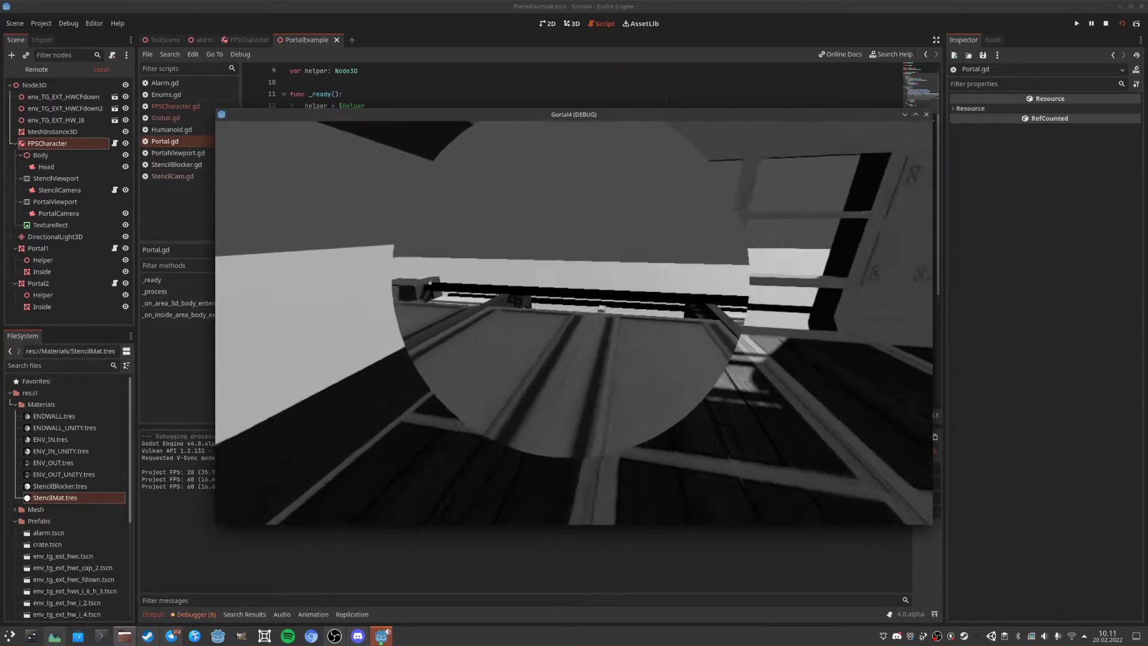
pyautogui.press('a')
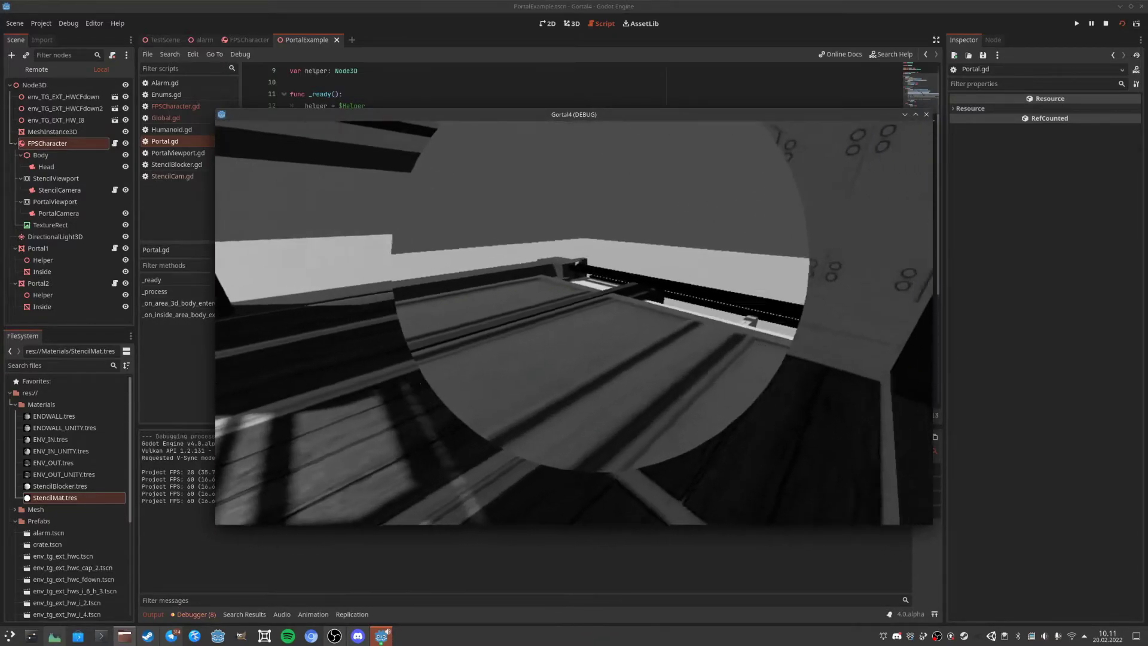
pyautogui.press('a')
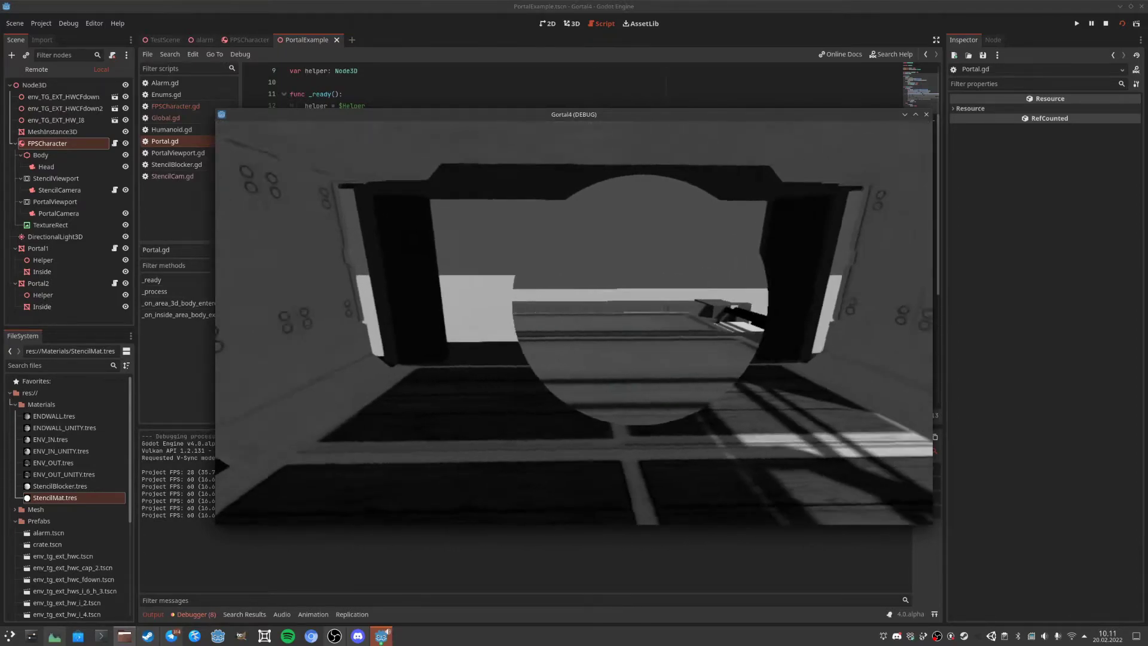
pyautogui.press('a')
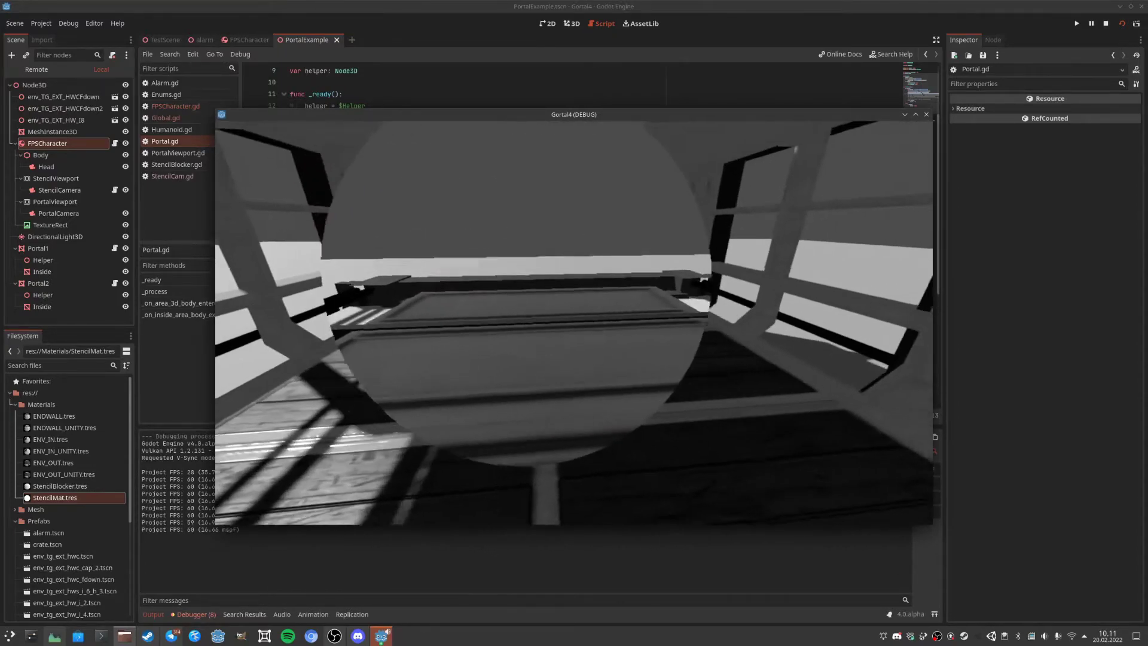
pyautogui.press('a')
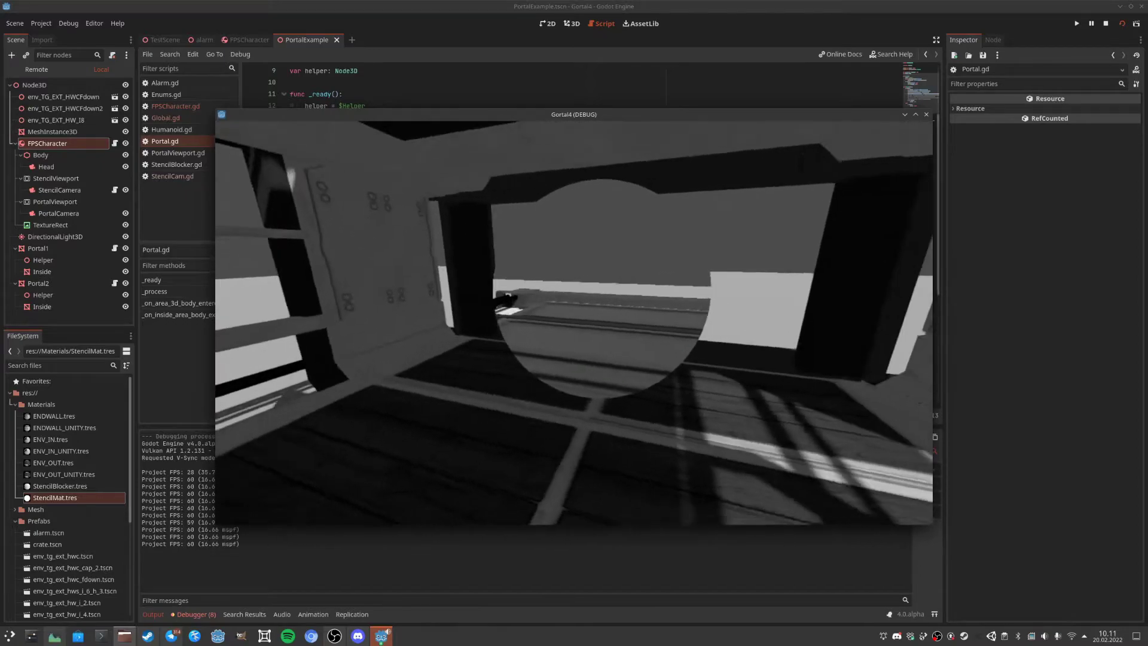
pyautogui.press('d')
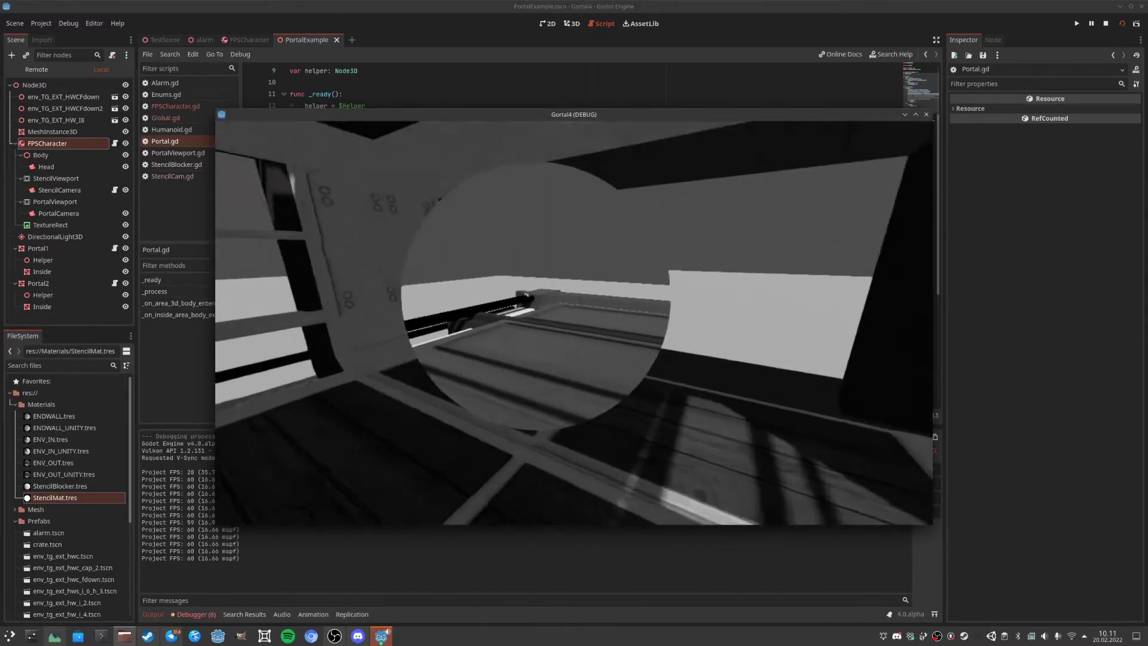
pyautogui.press('d')
# Walk forward through the portal in the running scene and look around the room from the other side.
pyautogui.press('w')
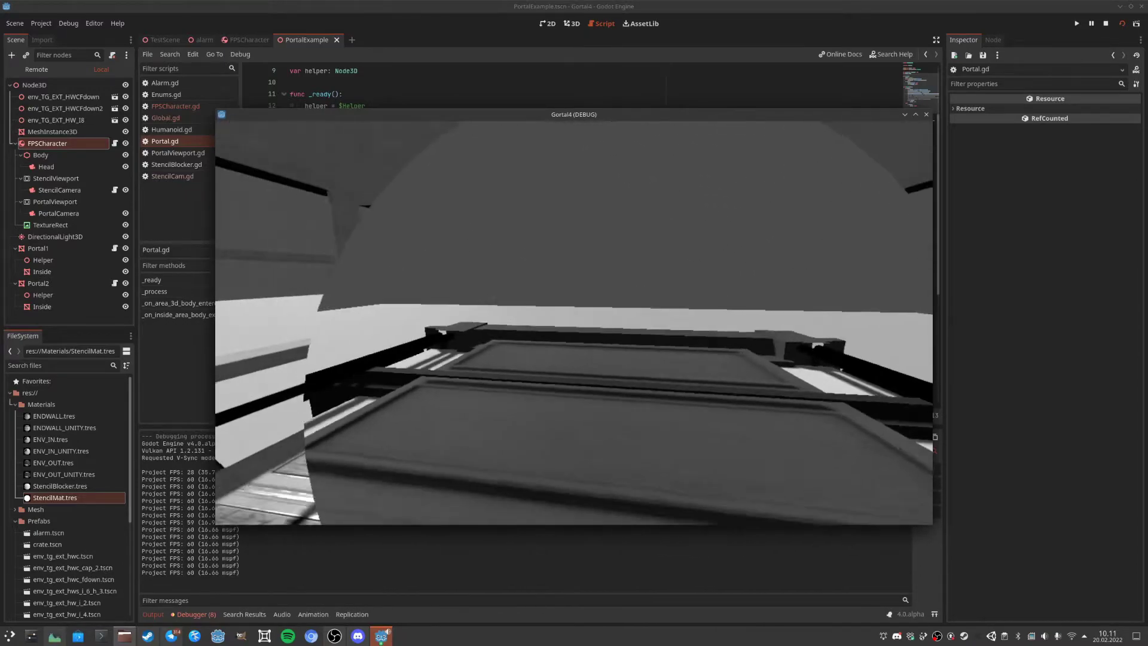
pyautogui.press('w')
pyautogui.press('w')
pyautogui.press('a')
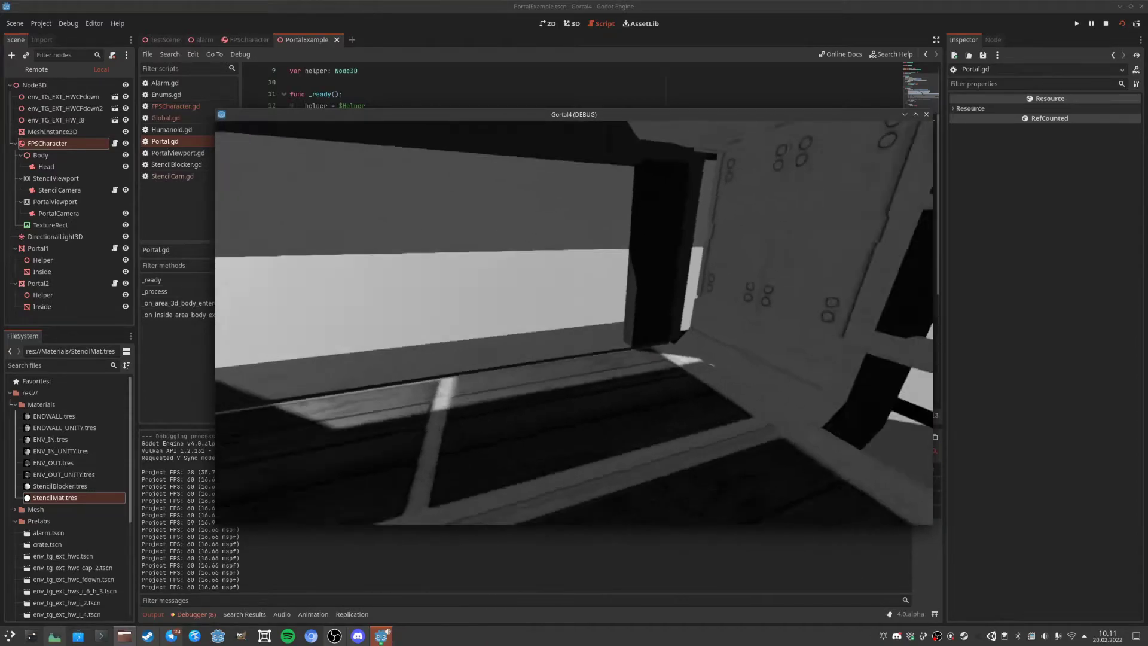
pyautogui.press('d')
pyautogui.press('w')
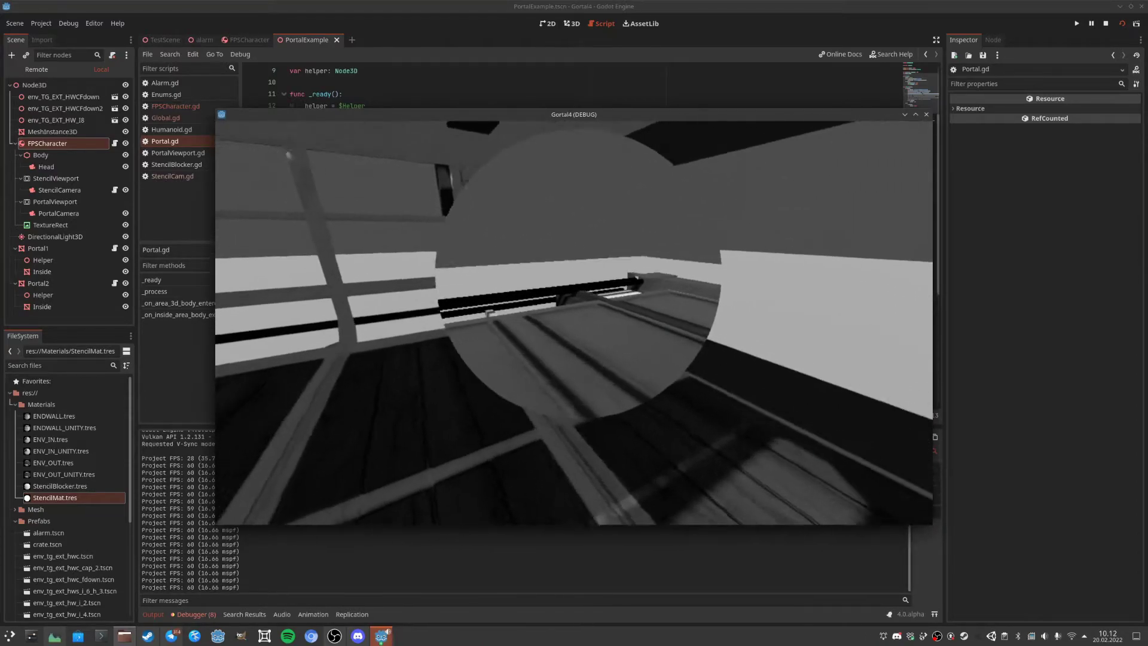
pyautogui.press('s')
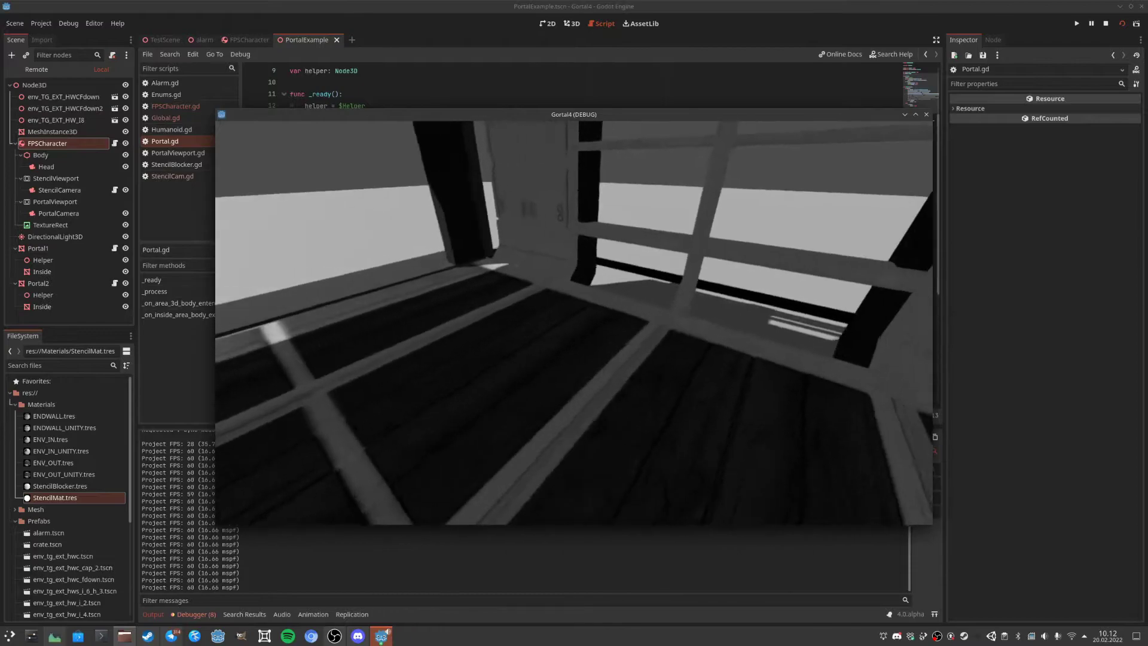
pyautogui.press('w')
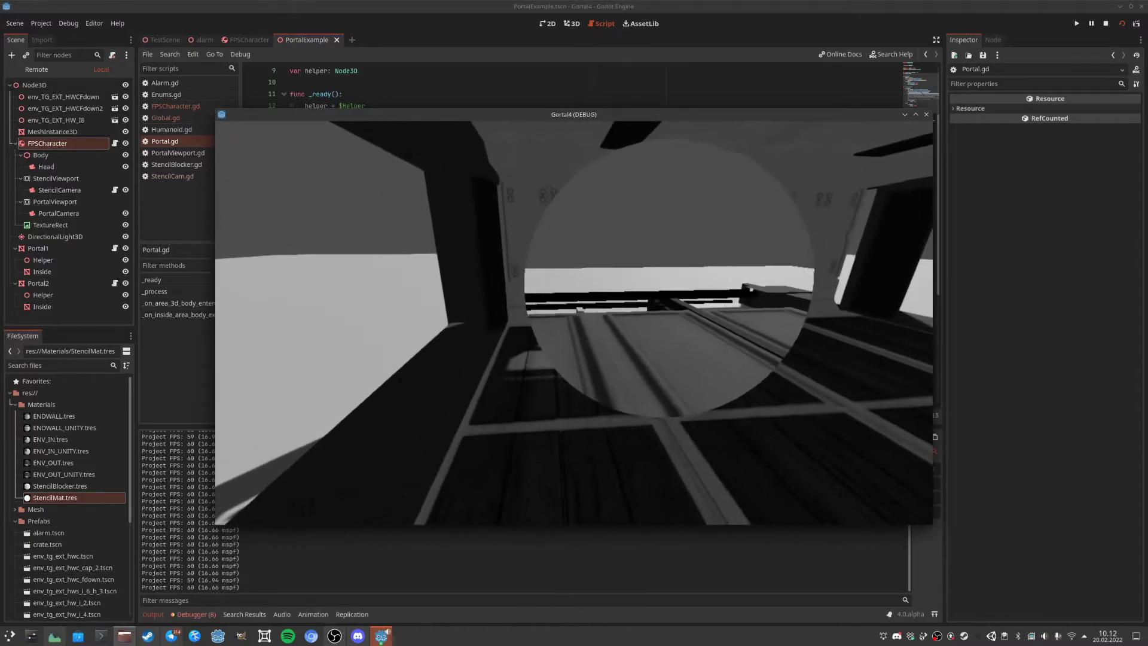
# Examine the portal's rendered image and edges from near and far in the running scene, and close the game window.
pyautogui.press('w')
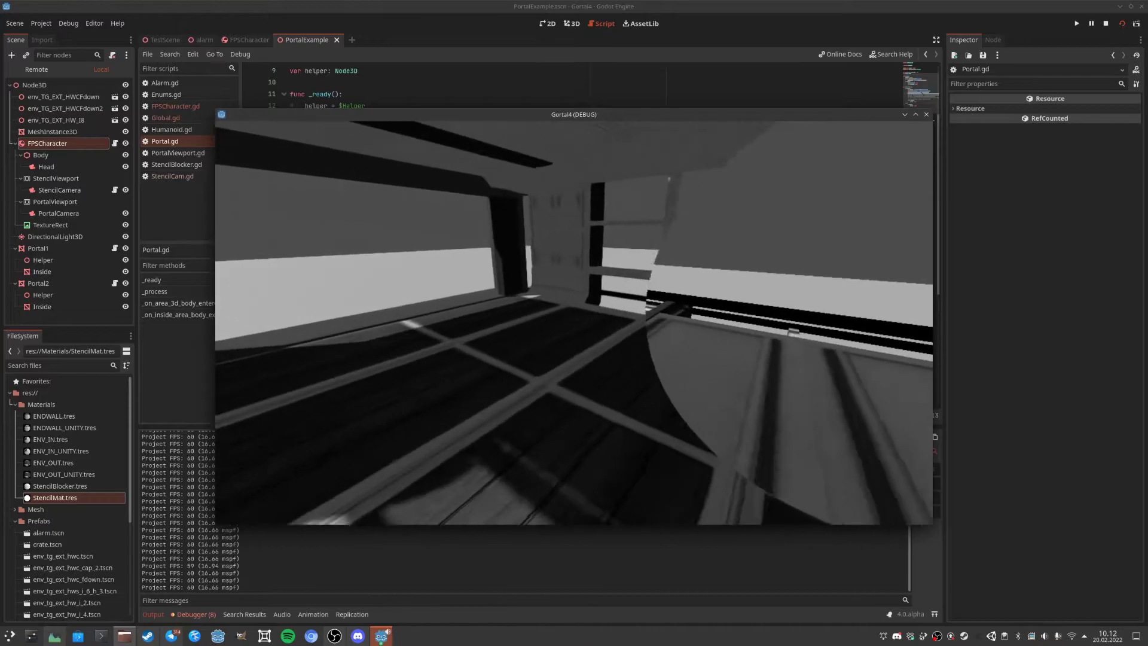
pyautogui.press('a')
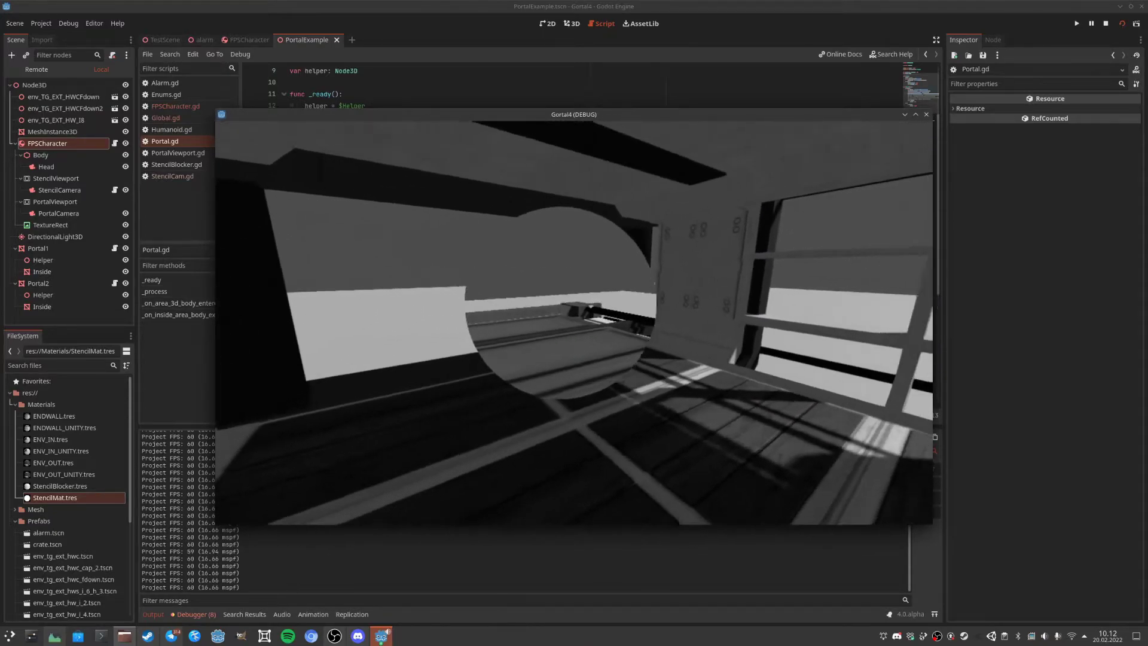
pyautogui.press('a')
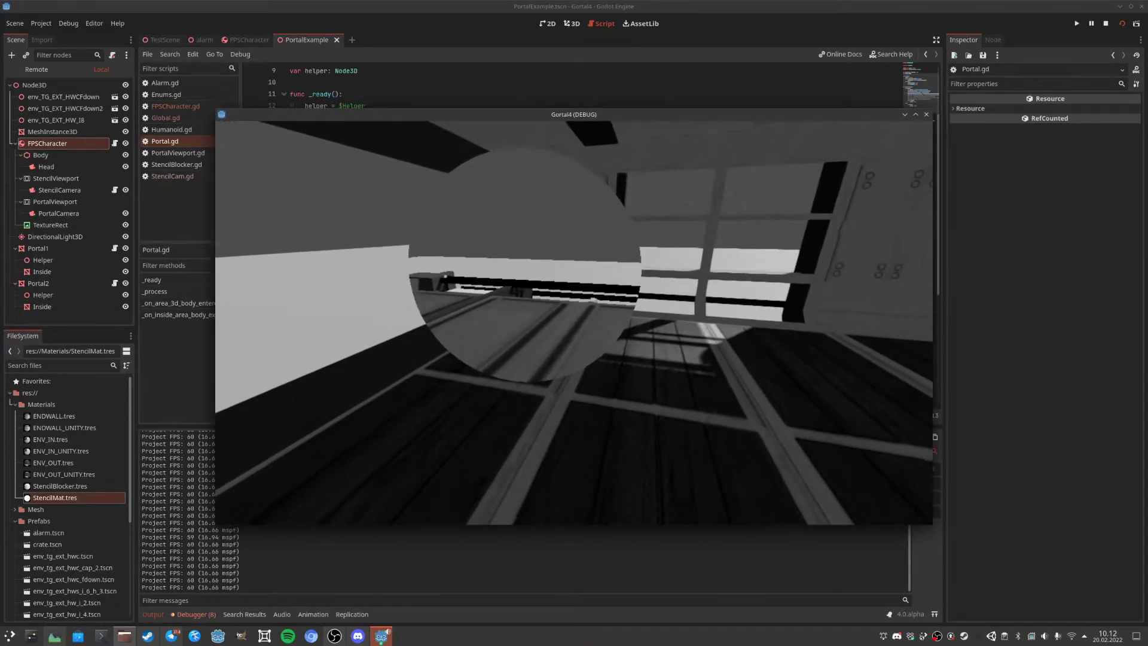
pyautogui.press('w')
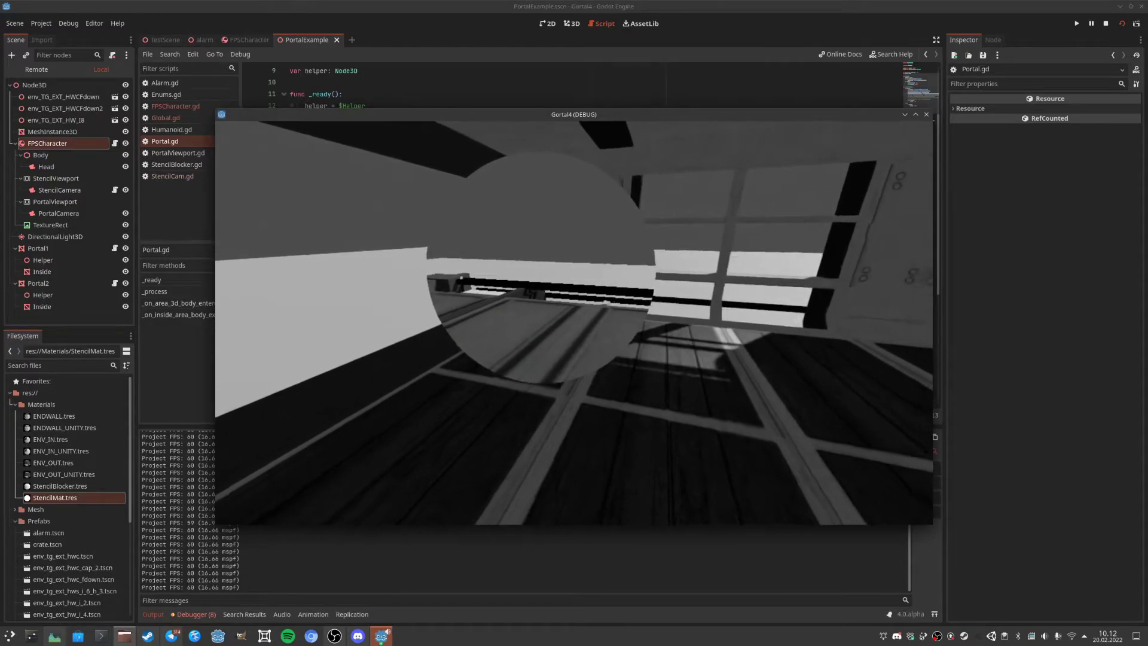
pyautogui.press('s')
pyautogui.press('w')
pyautogui.press('a')
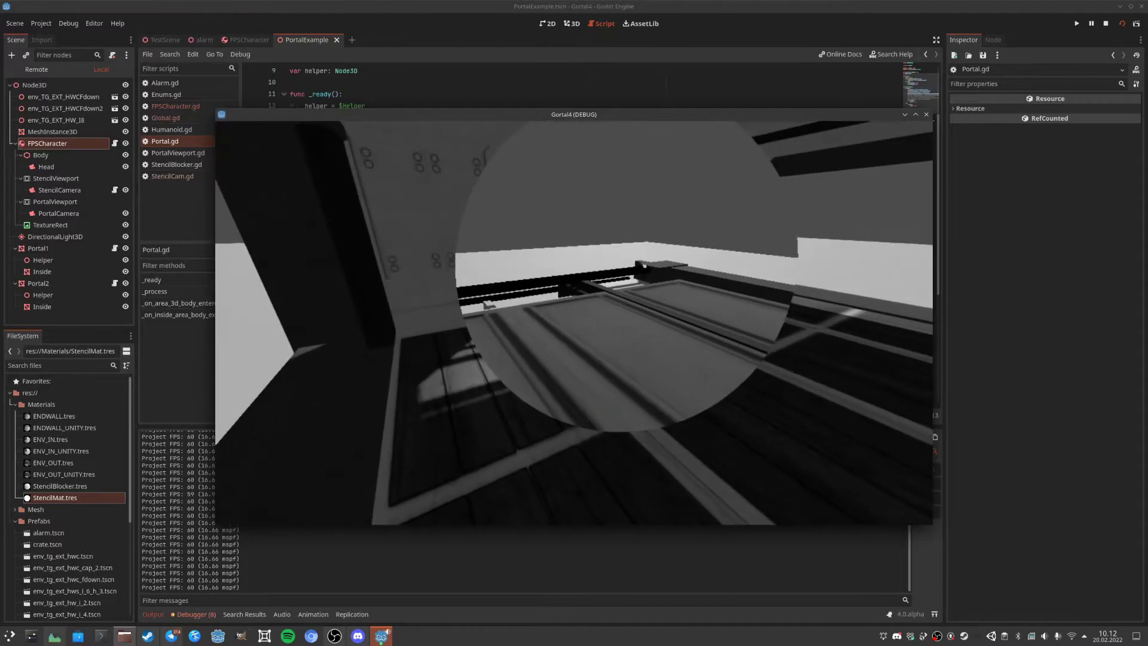
pyautogui.press('w')
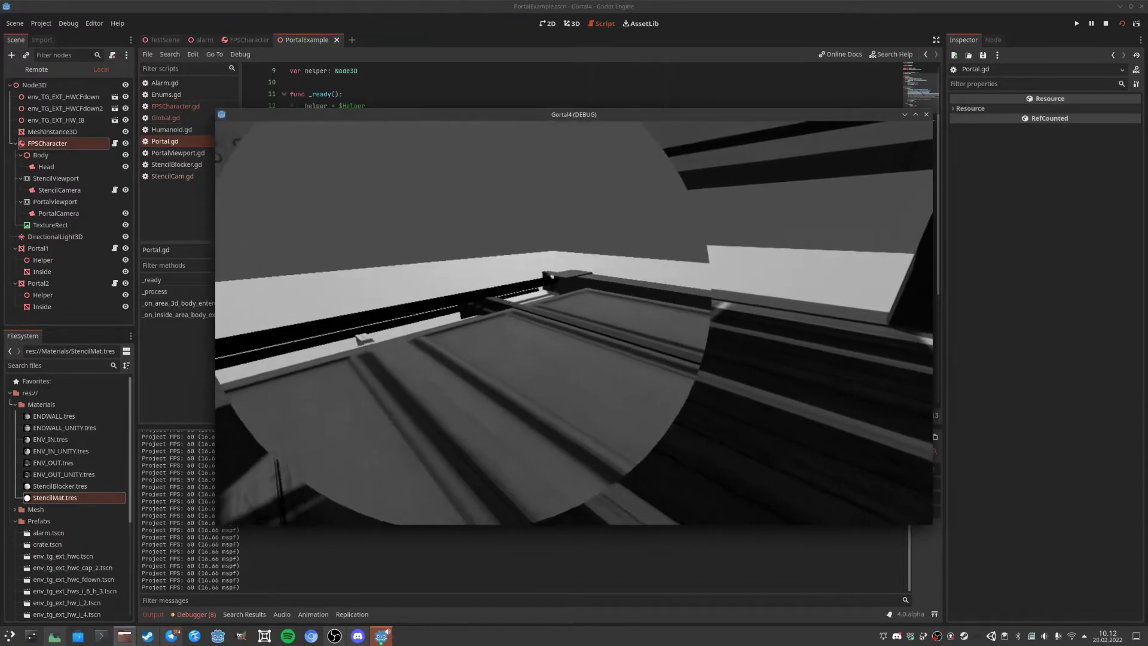
pyautogui.press('w')
pyautogui.press('d')
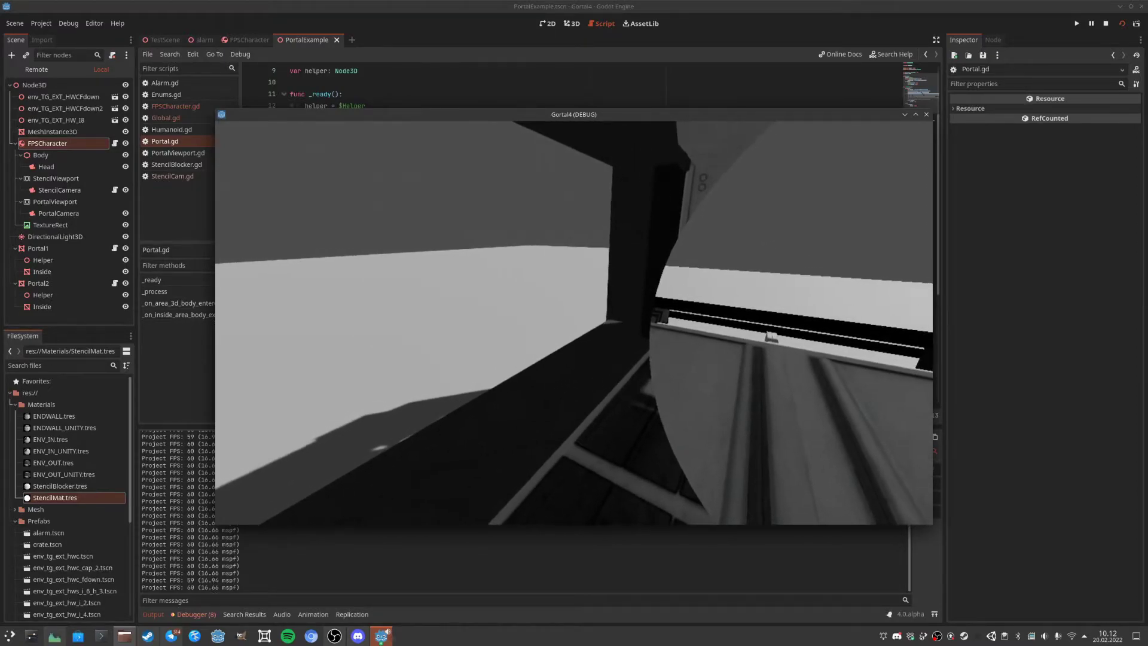
pyautogui.press('w')
pyautogui.press('d')
pyautogui.press('s')
pyautogui.press('a')
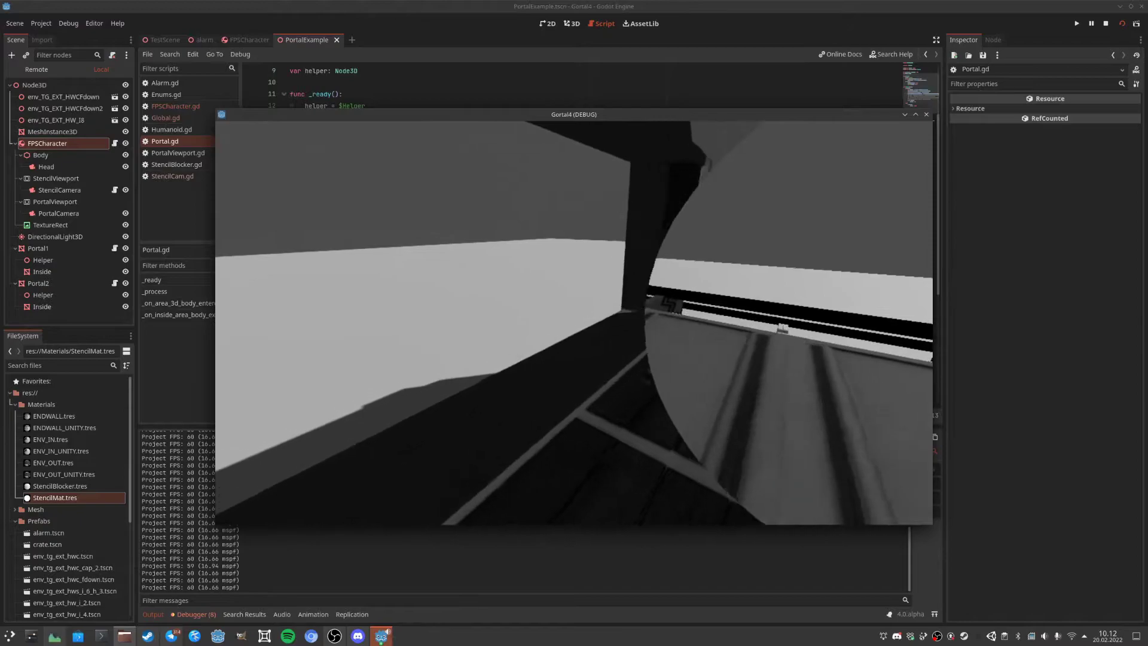
pyautogui.press('d')
pyautogui.press('w')
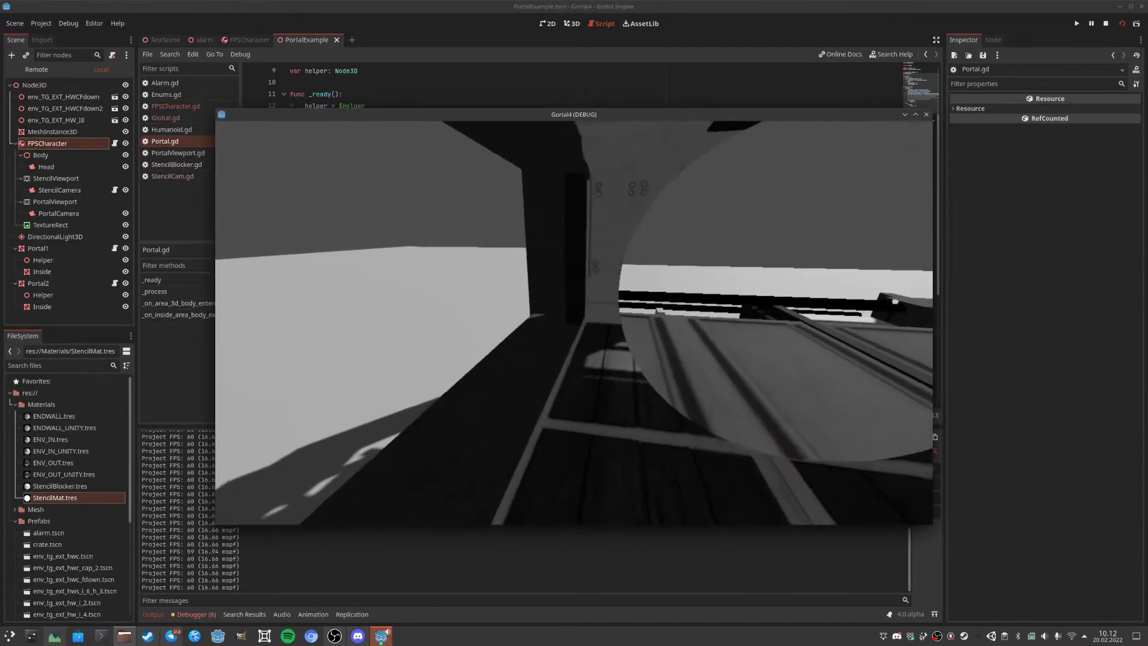
pyautogui.press('s')
pyautogui.press('d')
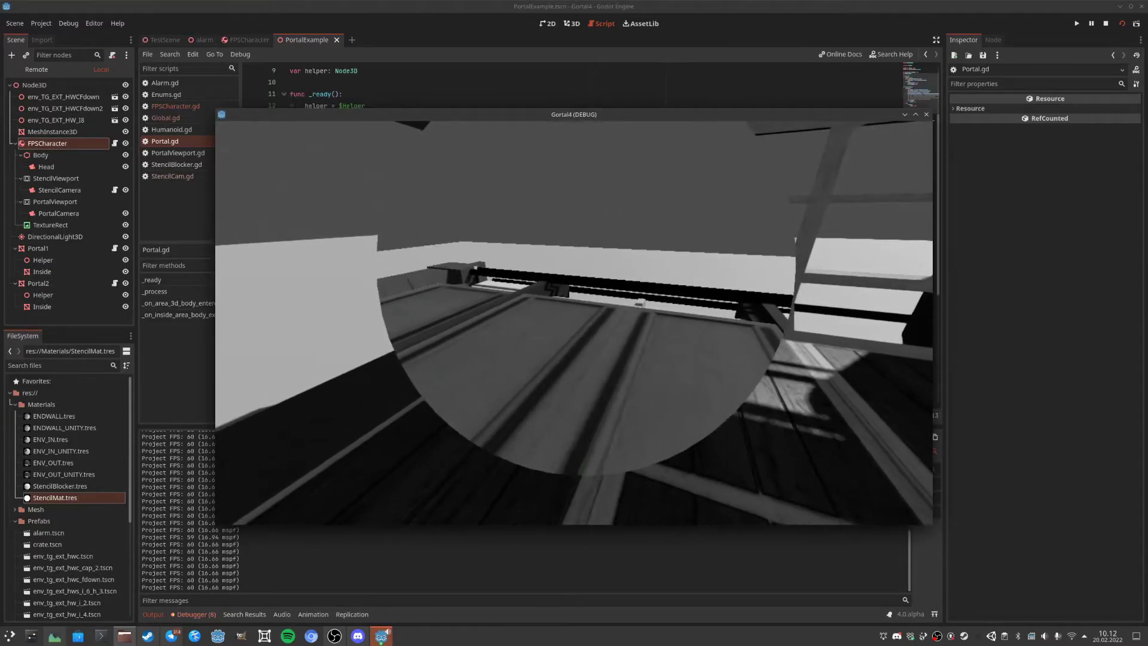
pyautogui.press('w')
pyautogui.press('Escape')
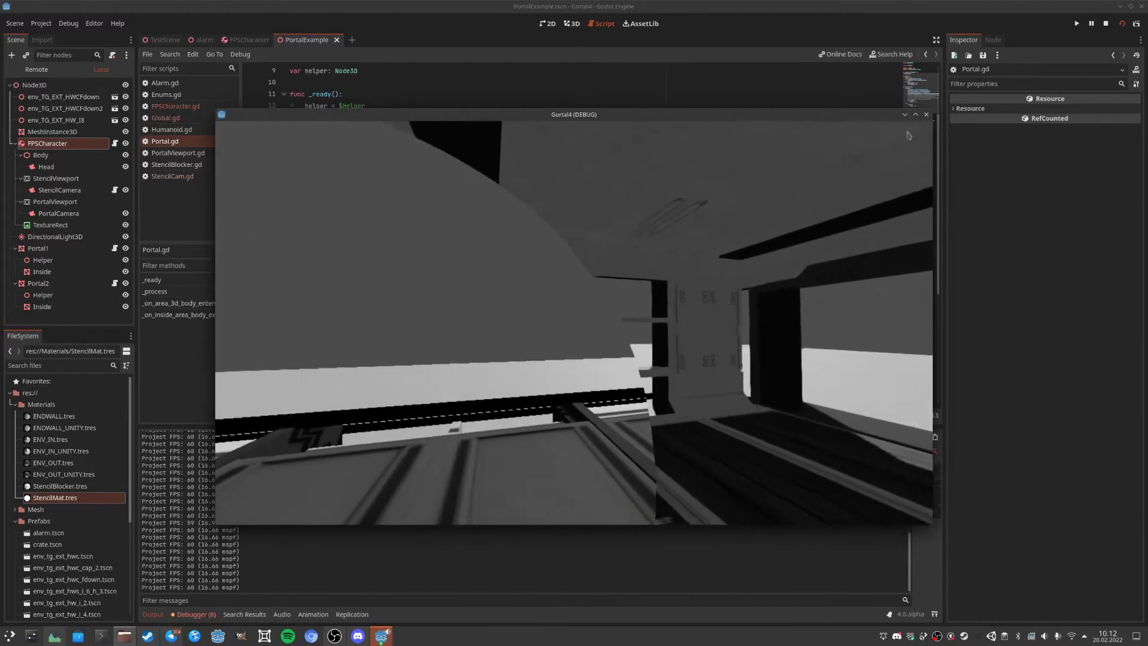
pyautogui.click(926, 114)
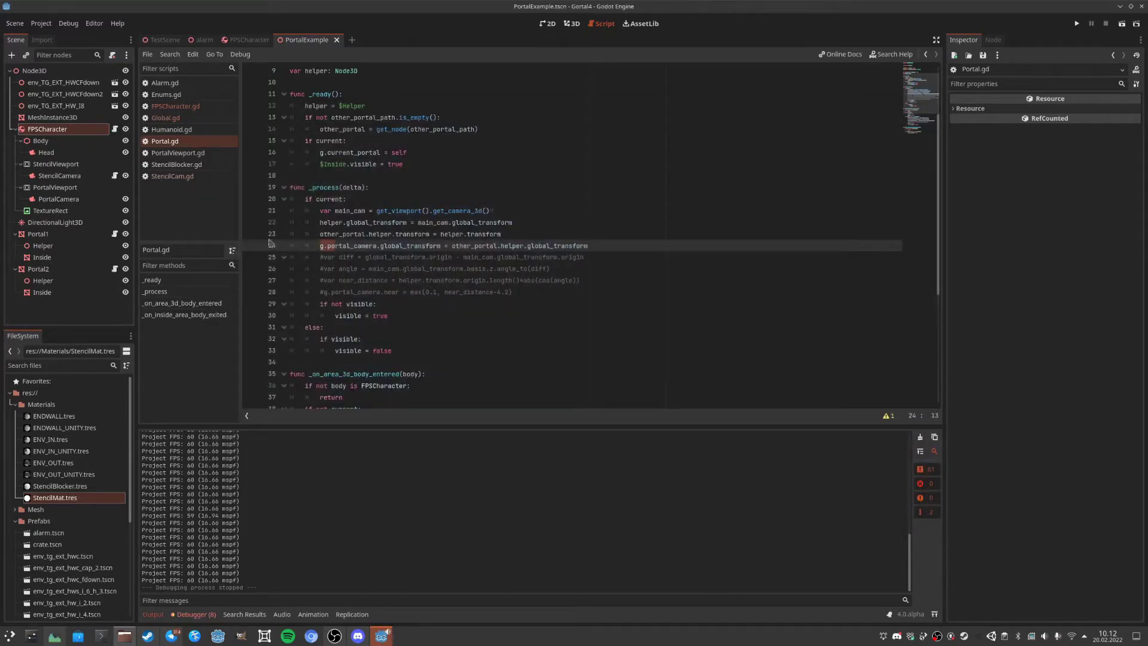
# Set the PortalViewport's screen-space anti-aliasing under its rendering properties to FXAA (Fast).
pyautogui.click(55, 188)
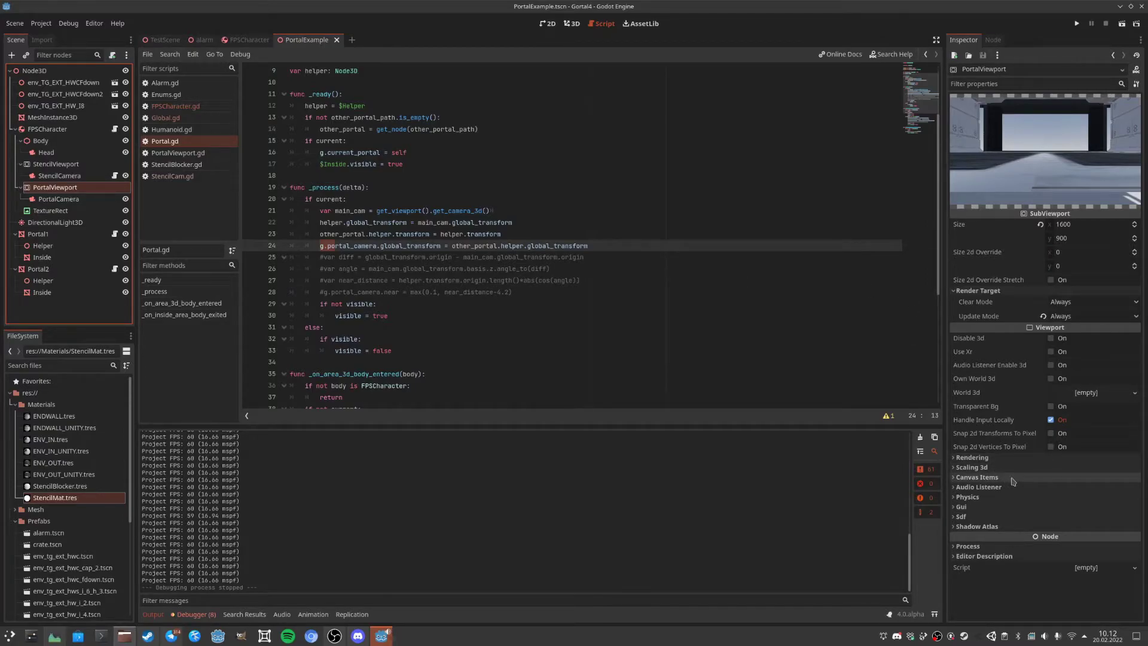
pyautogui.click(1001, 458)
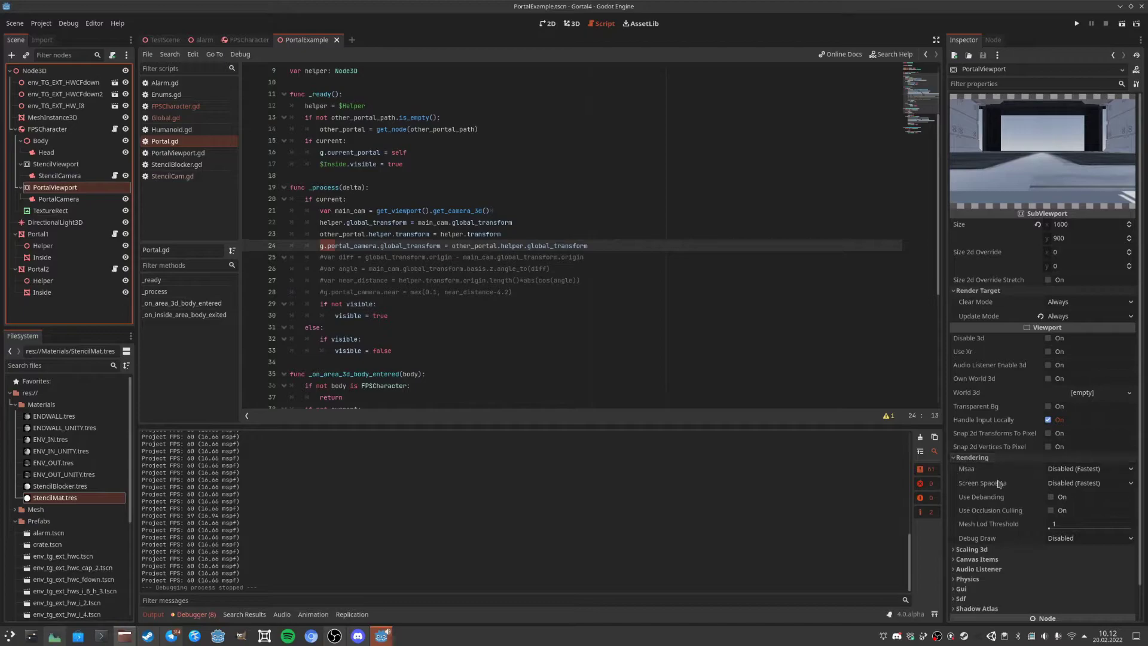
pyautogui.click(1069, 484)
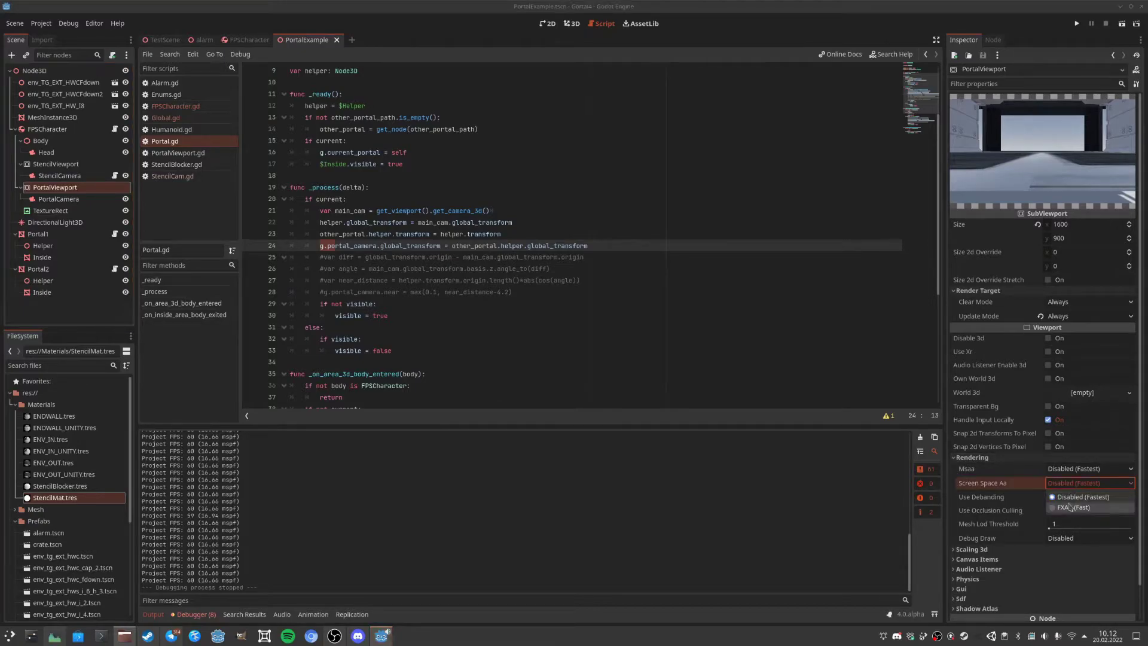
pyautogui.click(1070, 508)
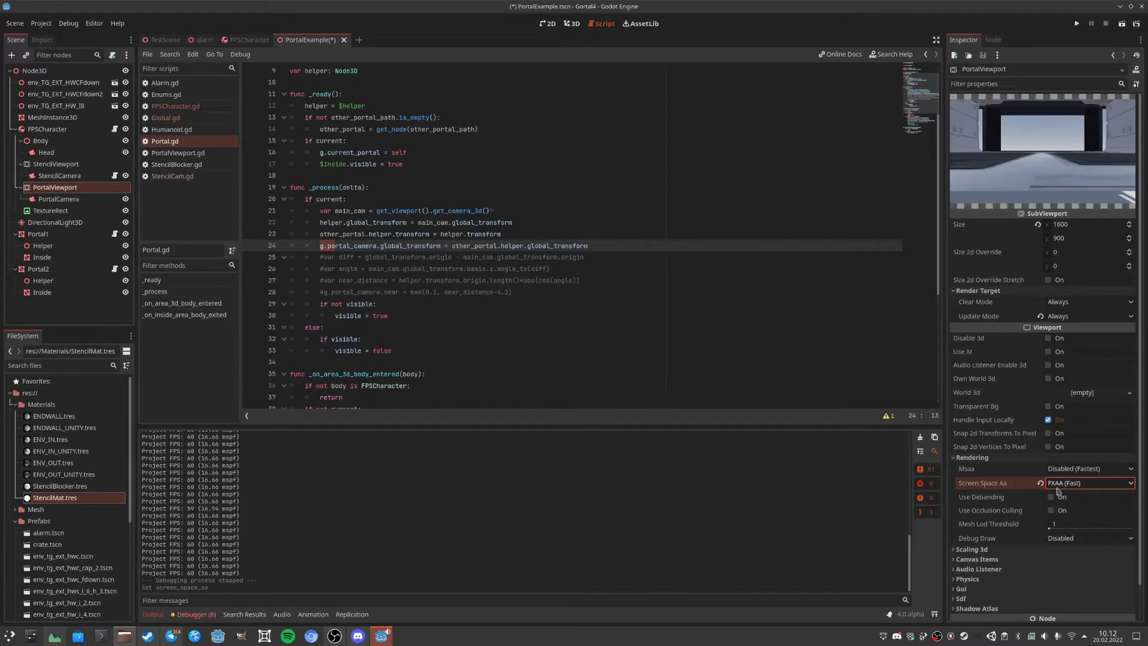
# Run the PortalExample scene and circle the portal from both sides to examine its anti-aliased image and edges.
pyautogui.click(1123, 25)
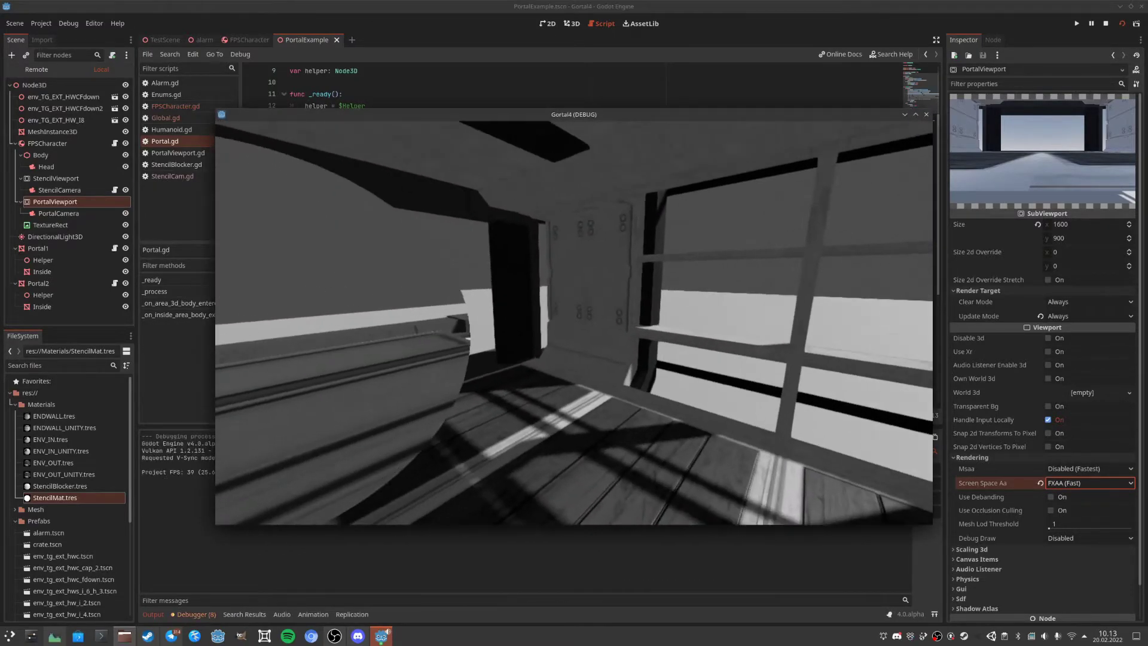
pyautogui.press('w')
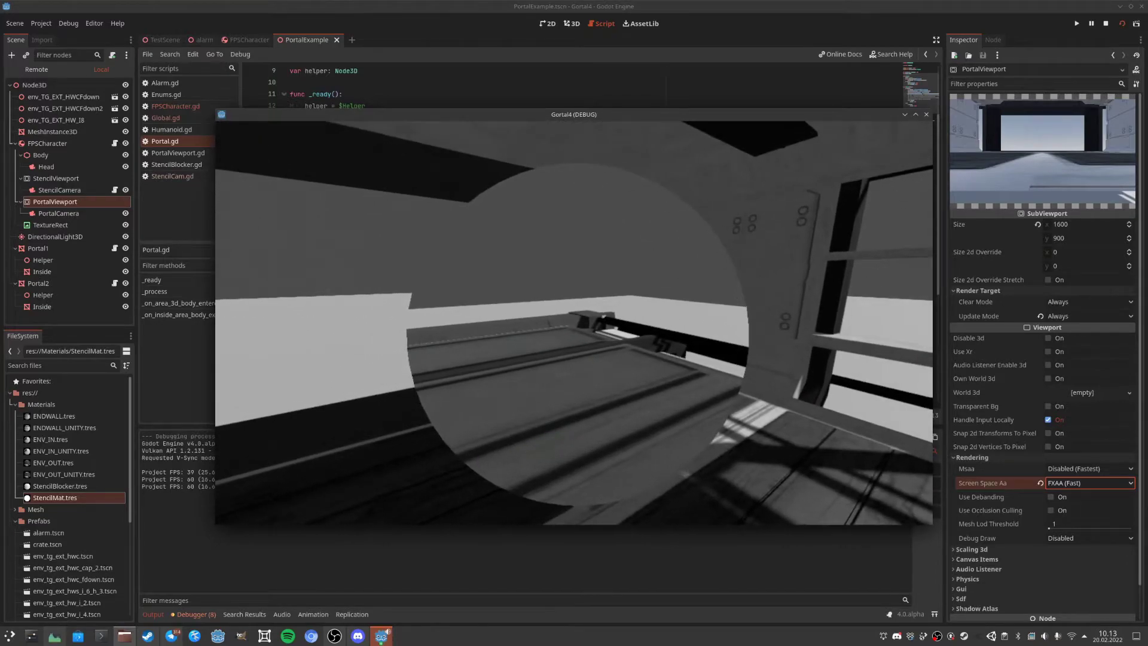
pyautogui.press('a')
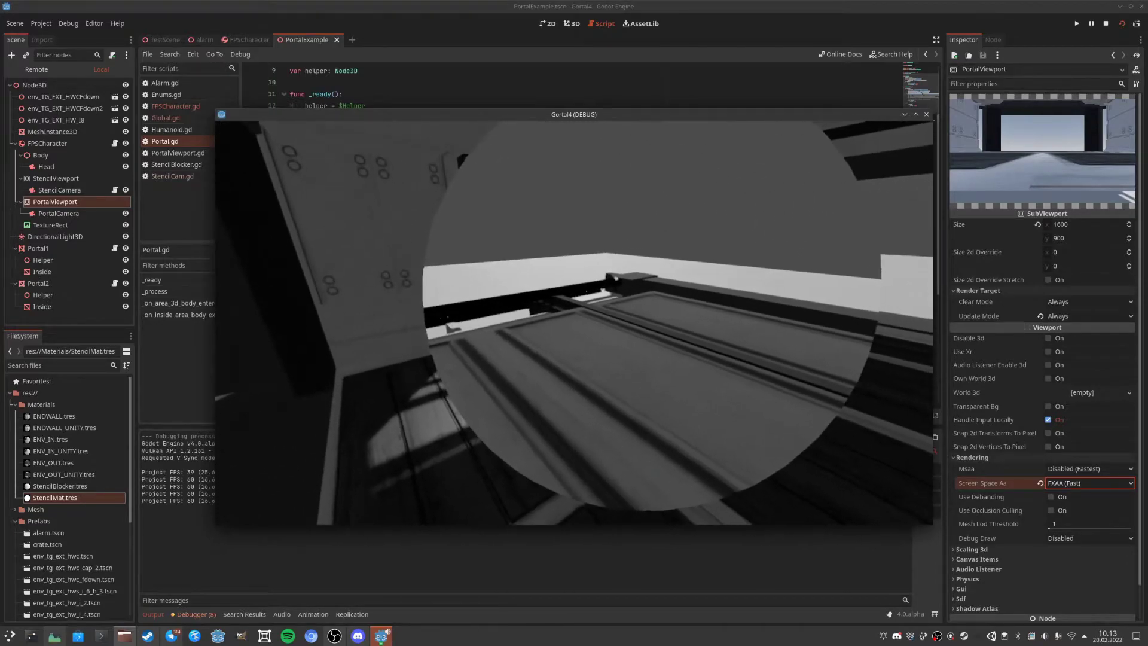
pyautogui.press('d')
pyautogui.press('d')
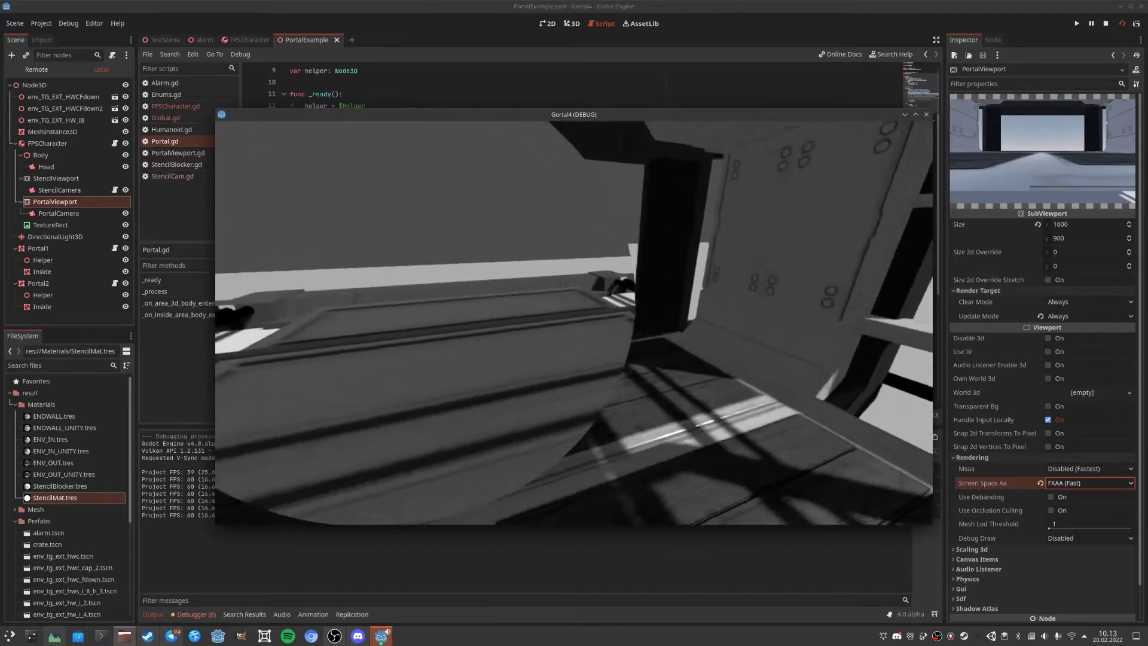
pyautogui.press('d')
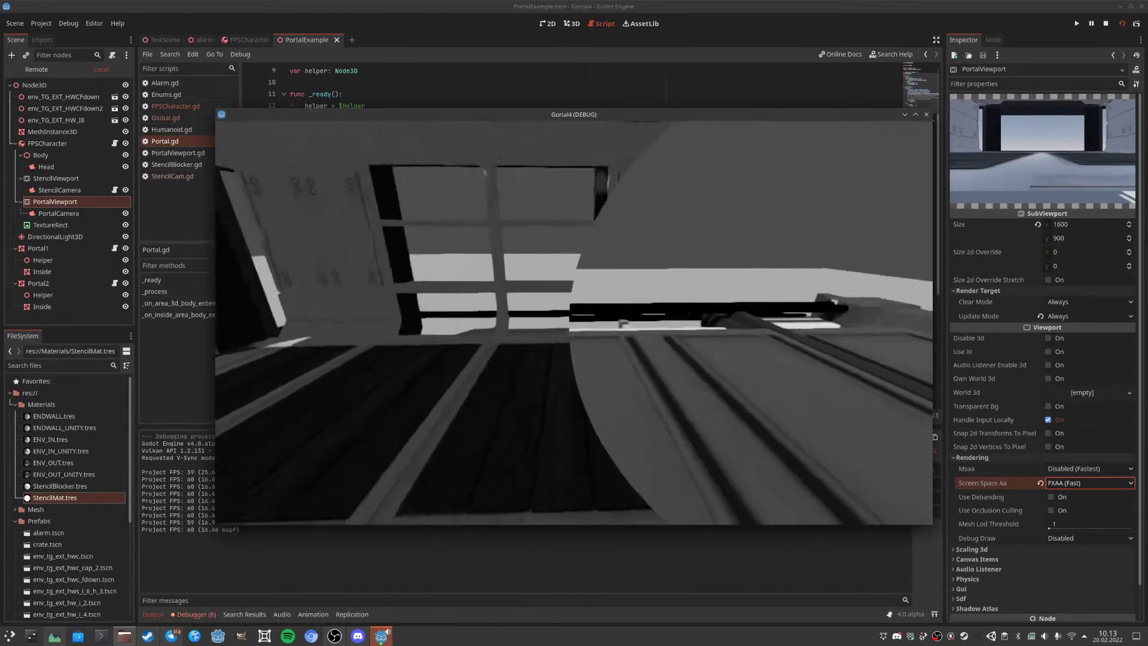
pyautogui.press('a')
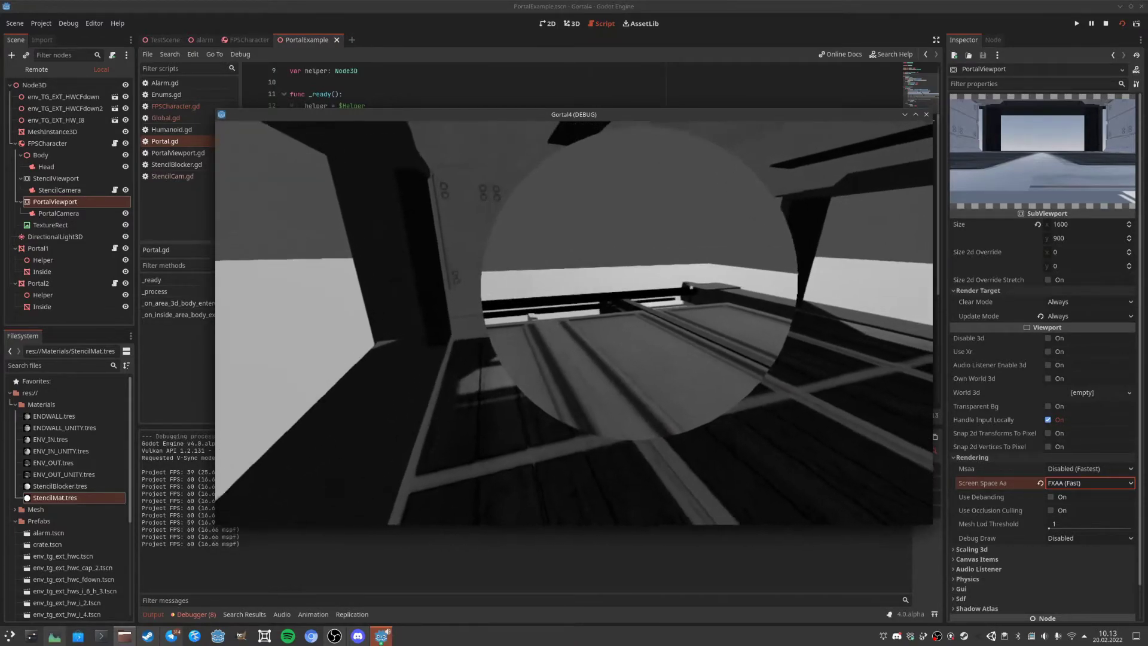
pyautogui.press('a')
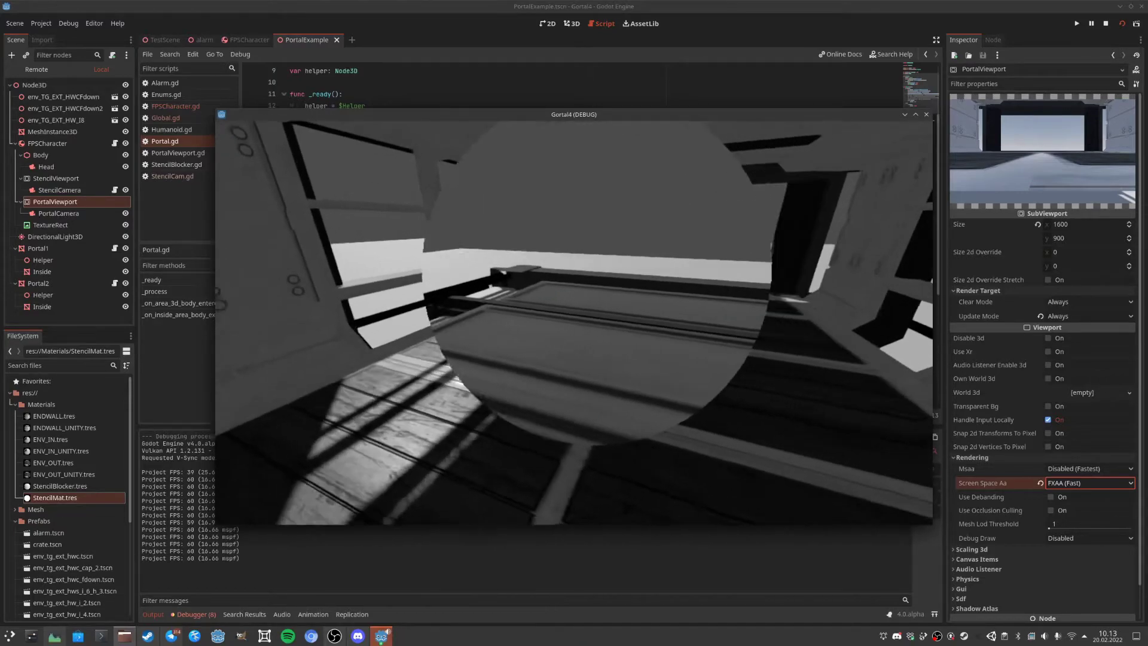
pyautogui.press('w')
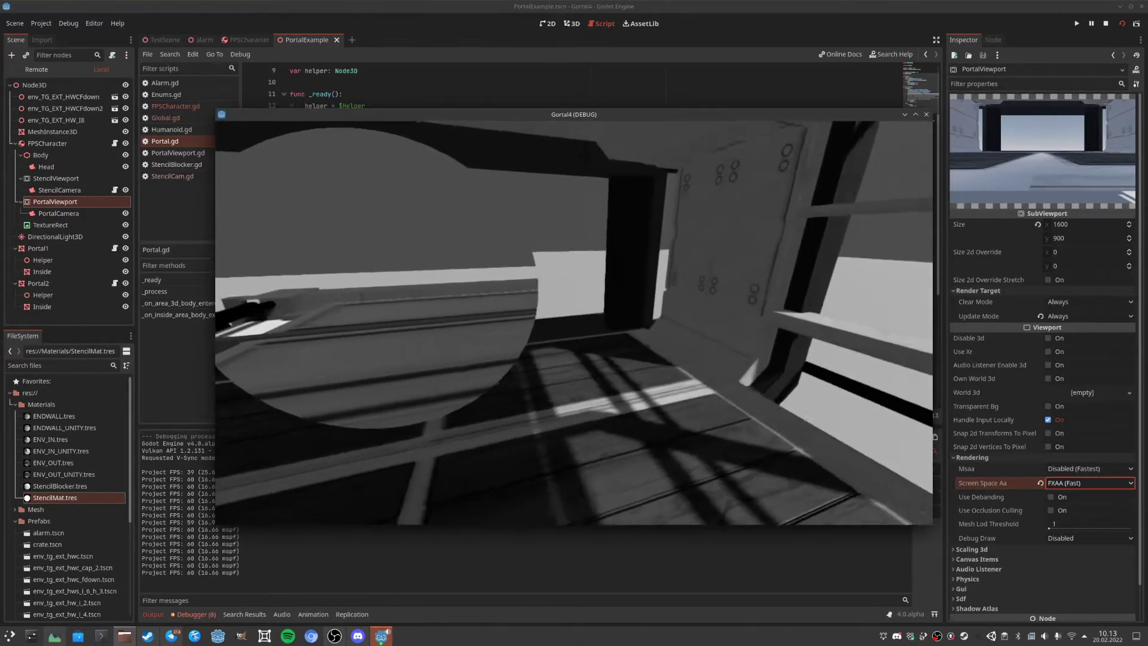
# Approach and back away from the portal in the running scene, comparing its image with the surrounding room.
pyautogui.press('w')
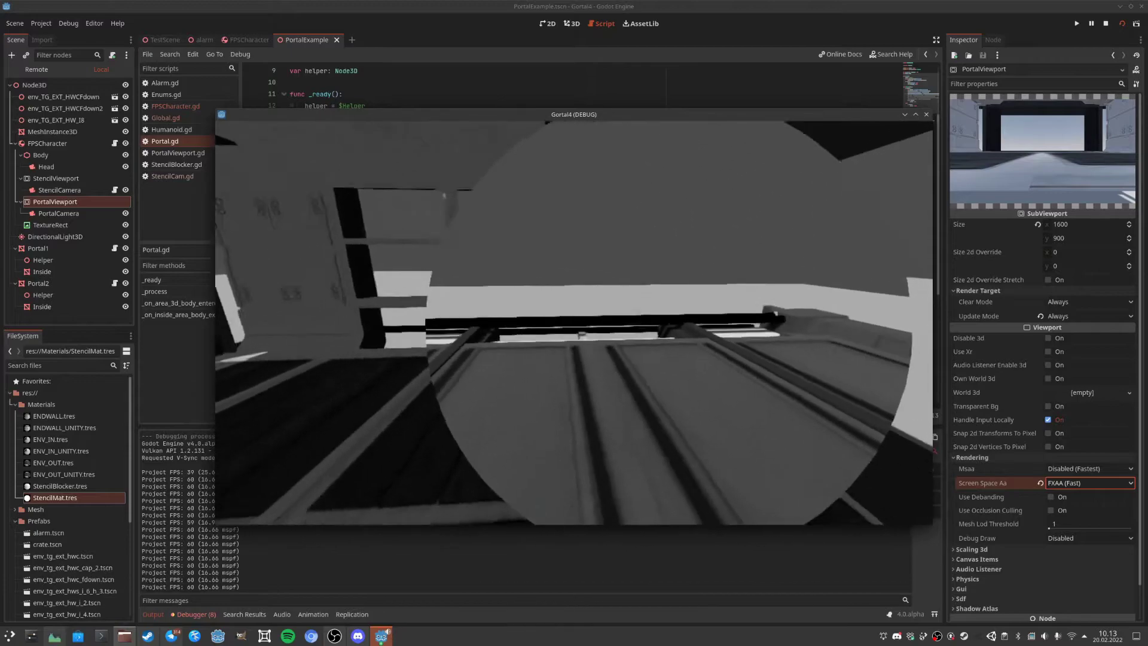
pyautogui.press('s')
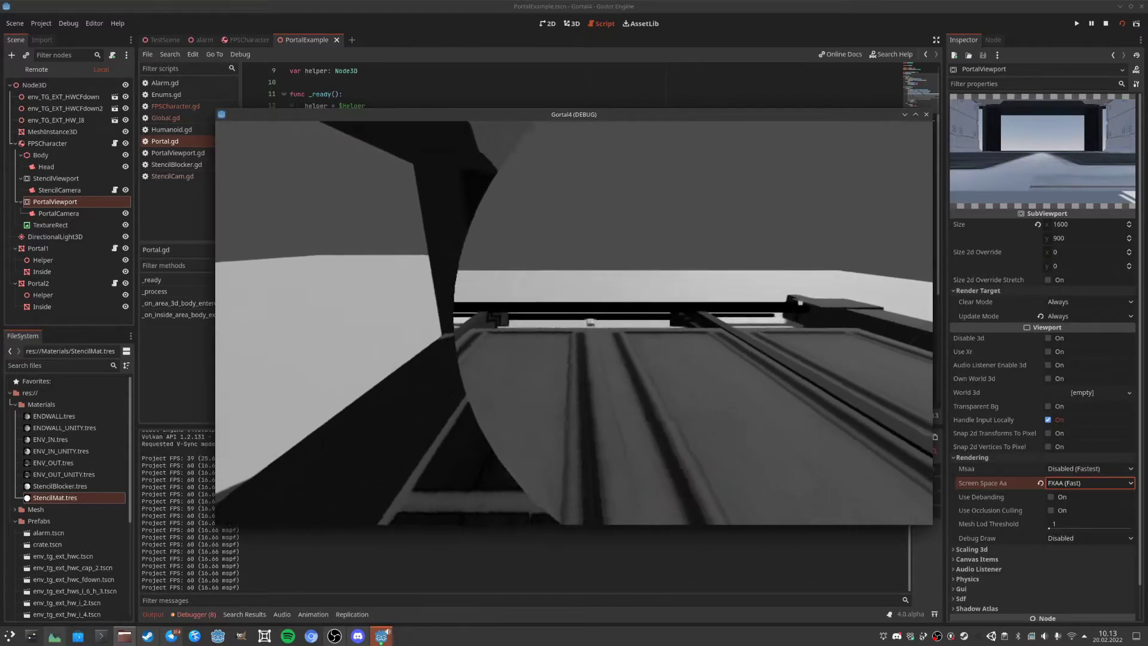
pyautogui.press('w')
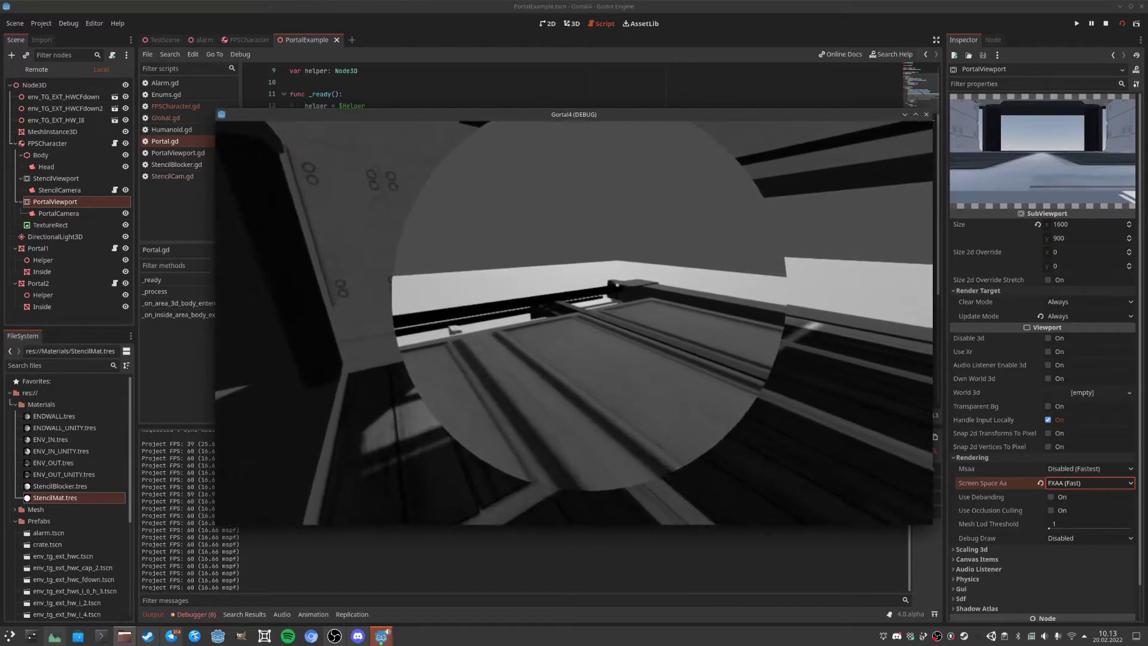
pyautogui.press('d')
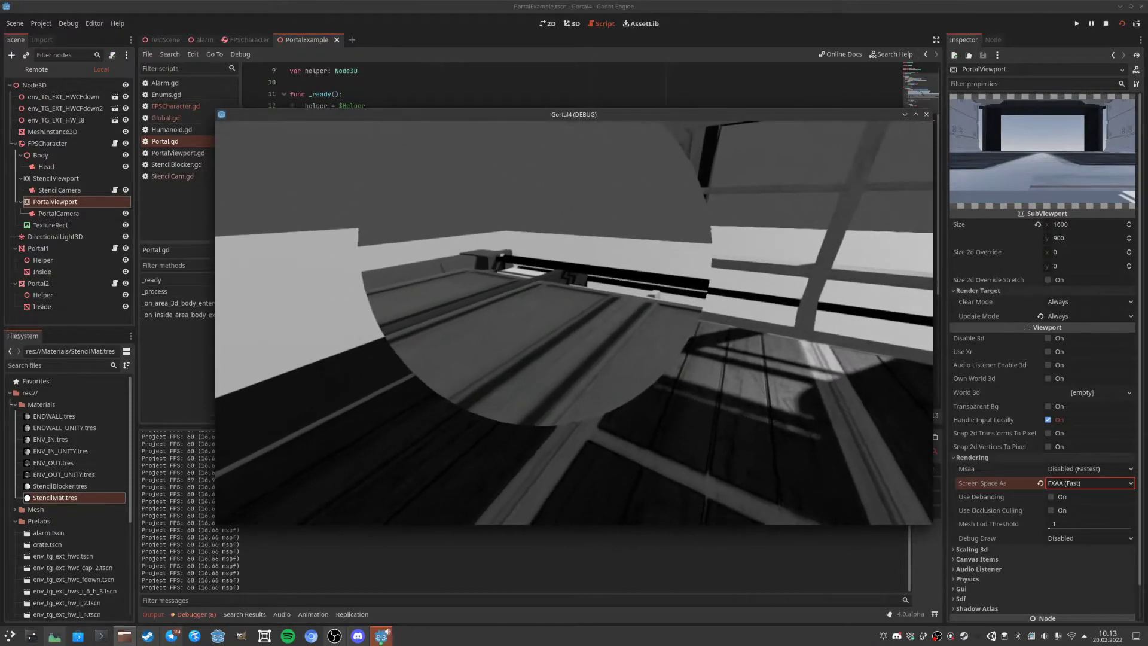
pyautogui.press('w')
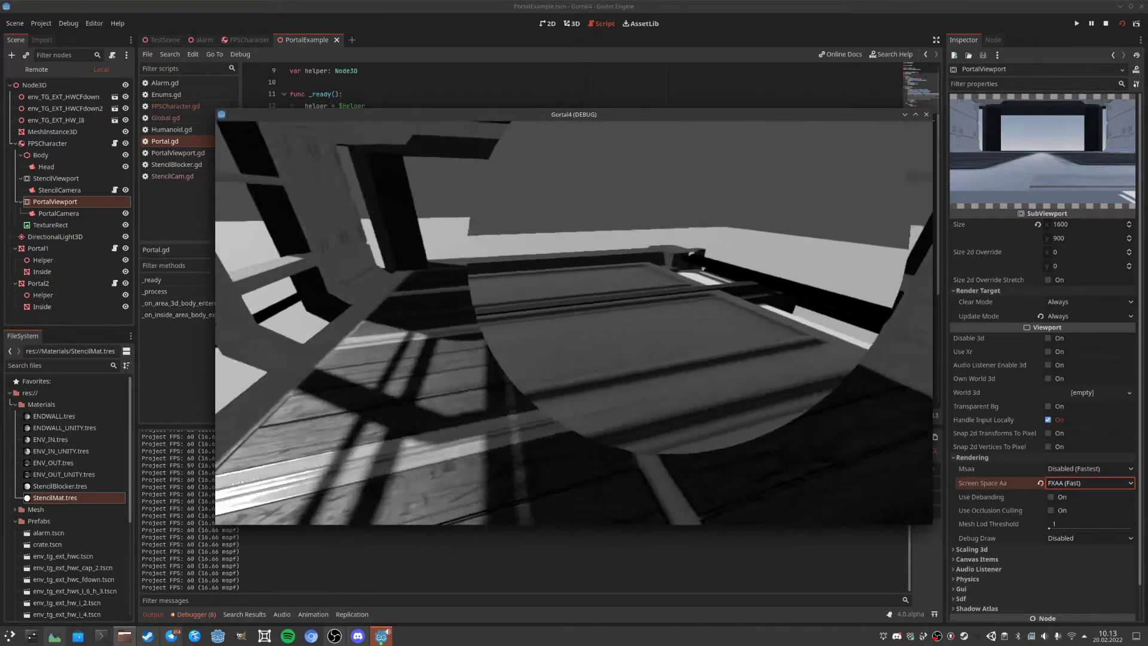
pyautogui.press('w')
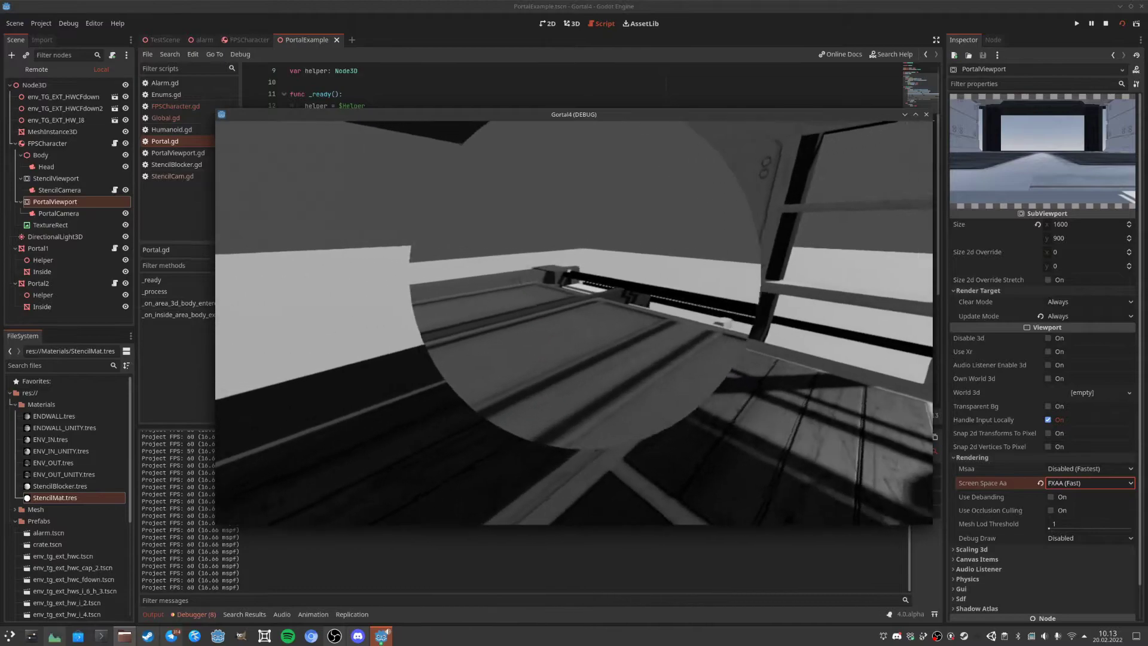
pyautogui.press('a')
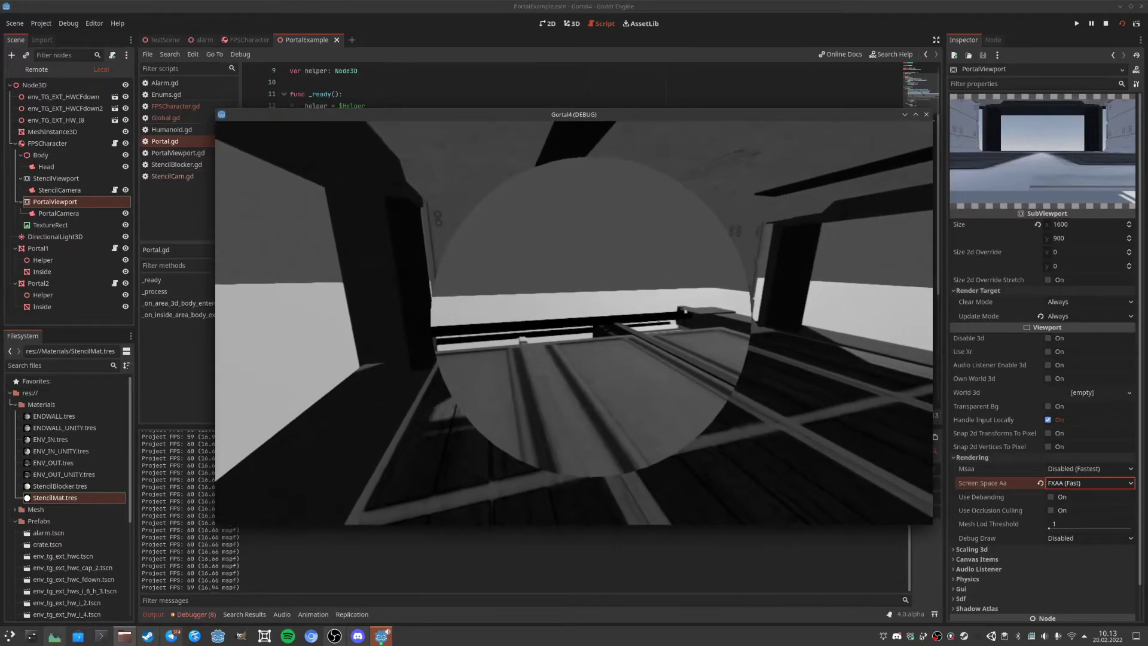
pyautogui.press('w')
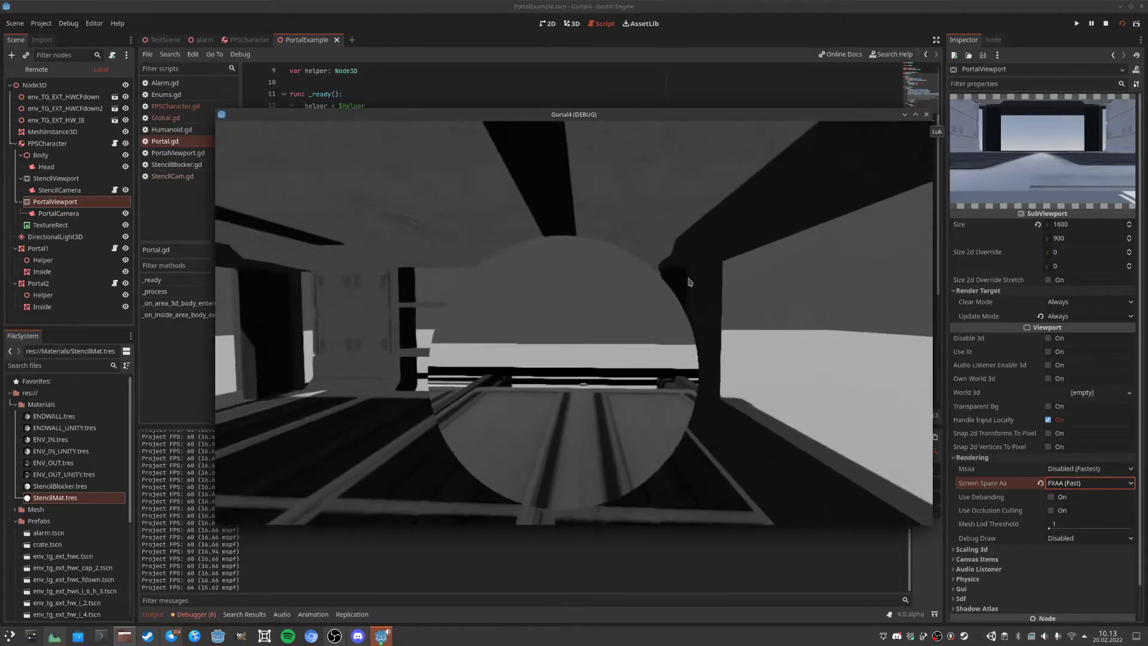
# Walk past the portal and out of the room onto the ground plane, and close the game window.
pyautogui.press('d')
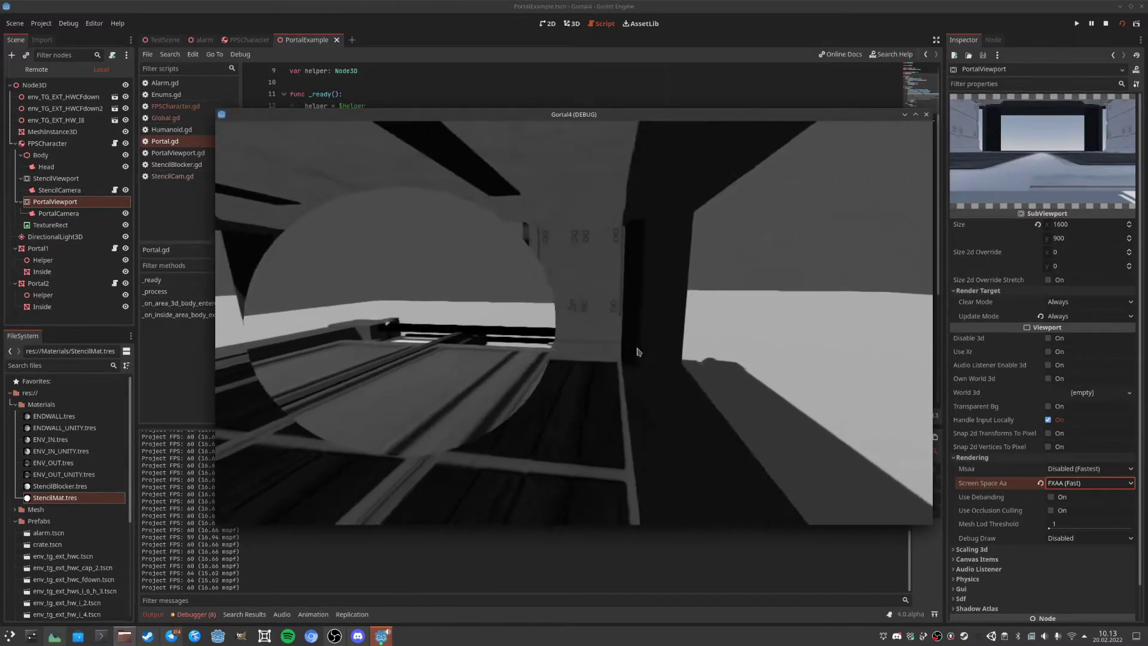
pyautogui.press('a')
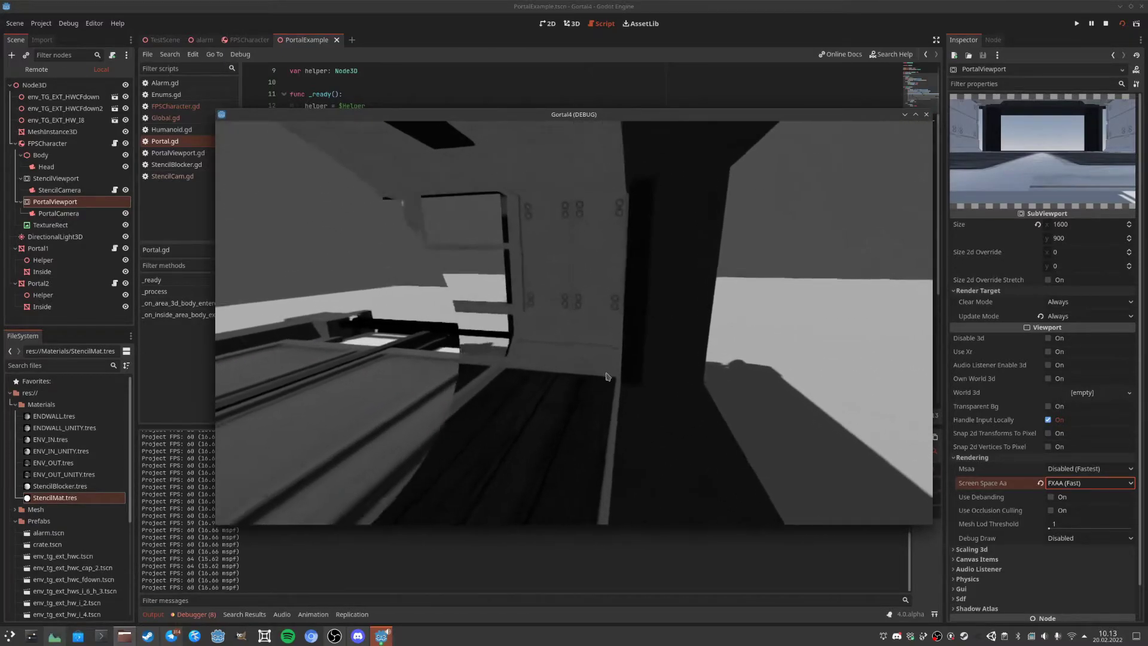
pyautogui.press('d')
pyautogui.press('w')
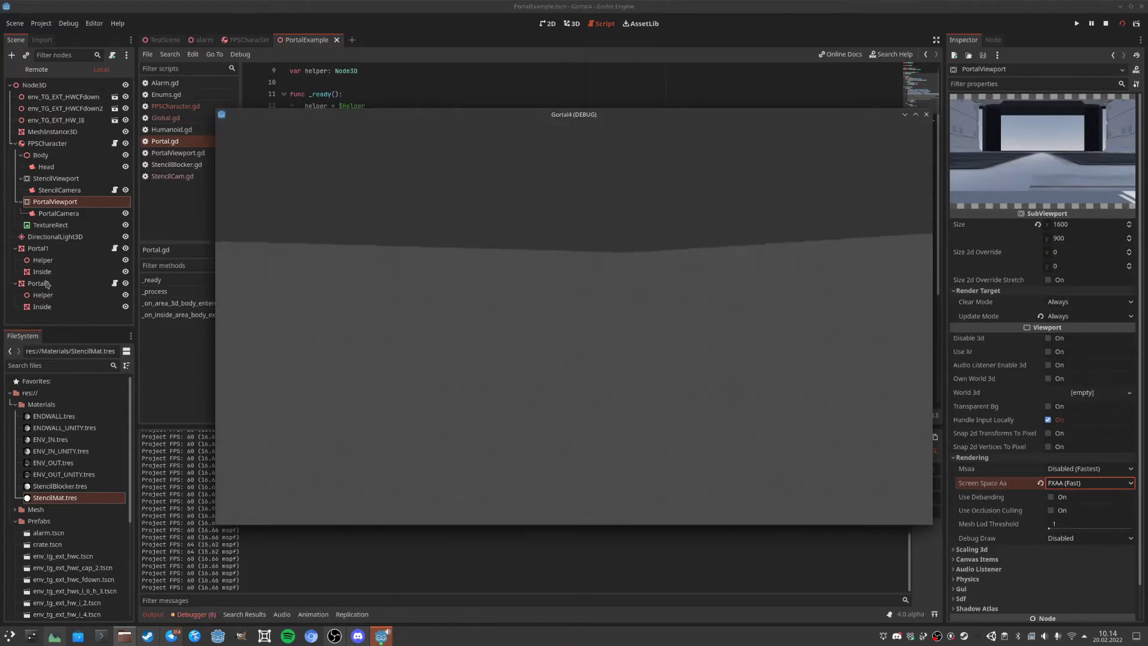
pyautogui.press('Escape')
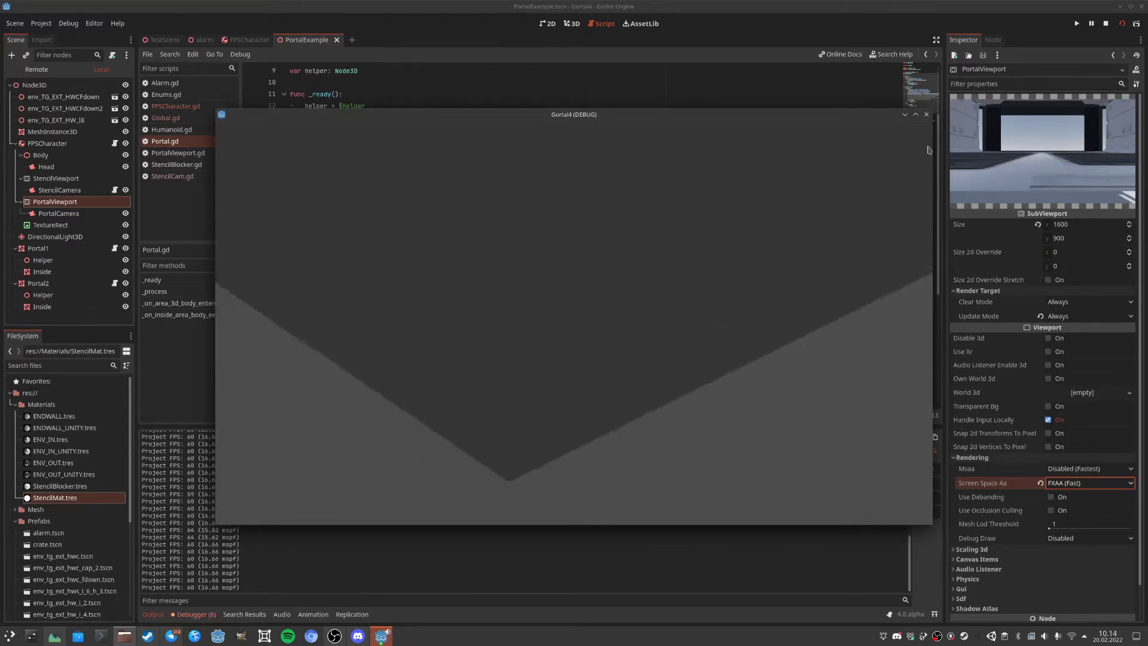
pyautogui.click(926, 114)
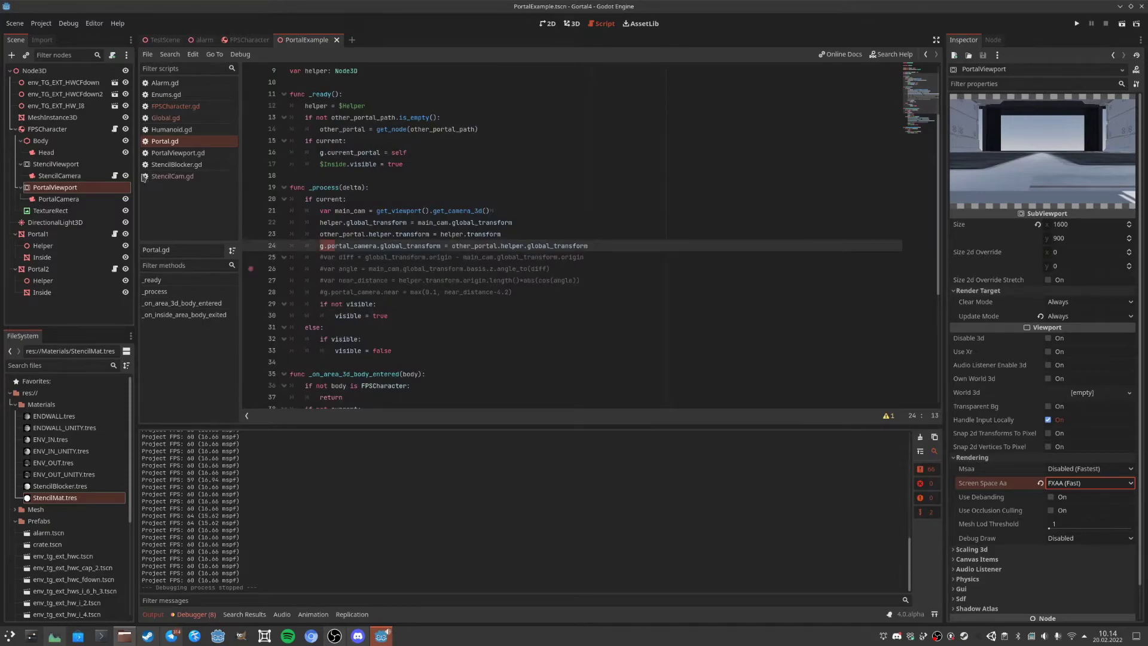
# Create a static trimesh collision body for the MeshInstance3D ground plane.
pyautogui.click(61, 118)
pyautogui.click(427, 55)
pyautogui.click(445, 67)
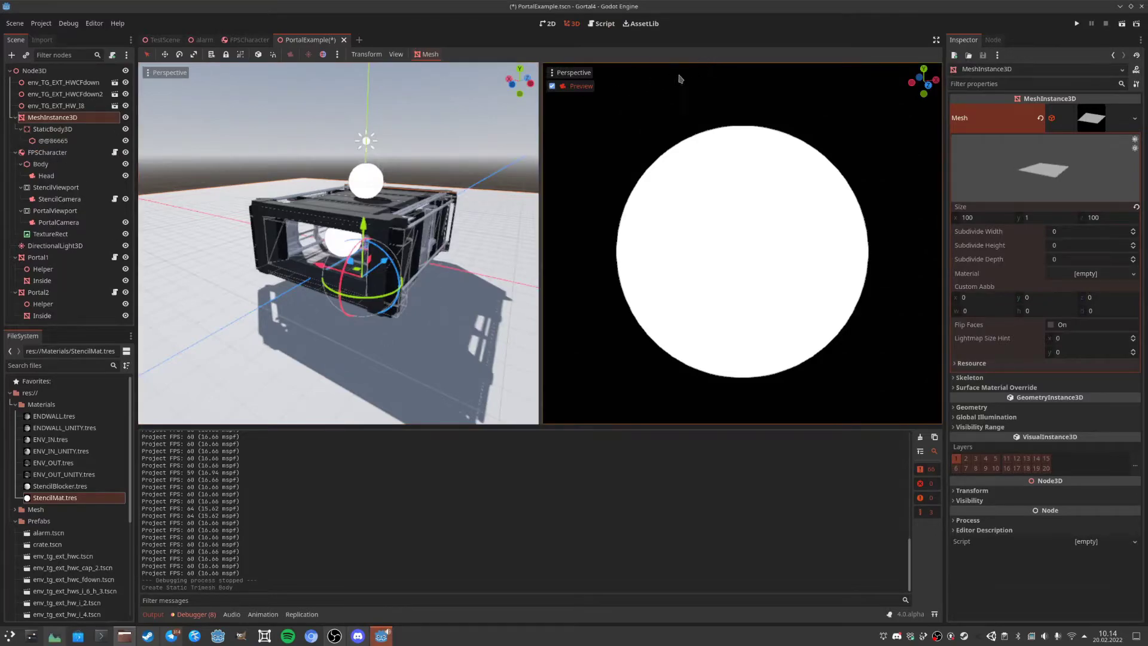
# Run the PortalExample scene, walk out onto the ground and circle the structure to examine the portal from outside.
pyautogui.press('F6')
pyautogui.press('w')
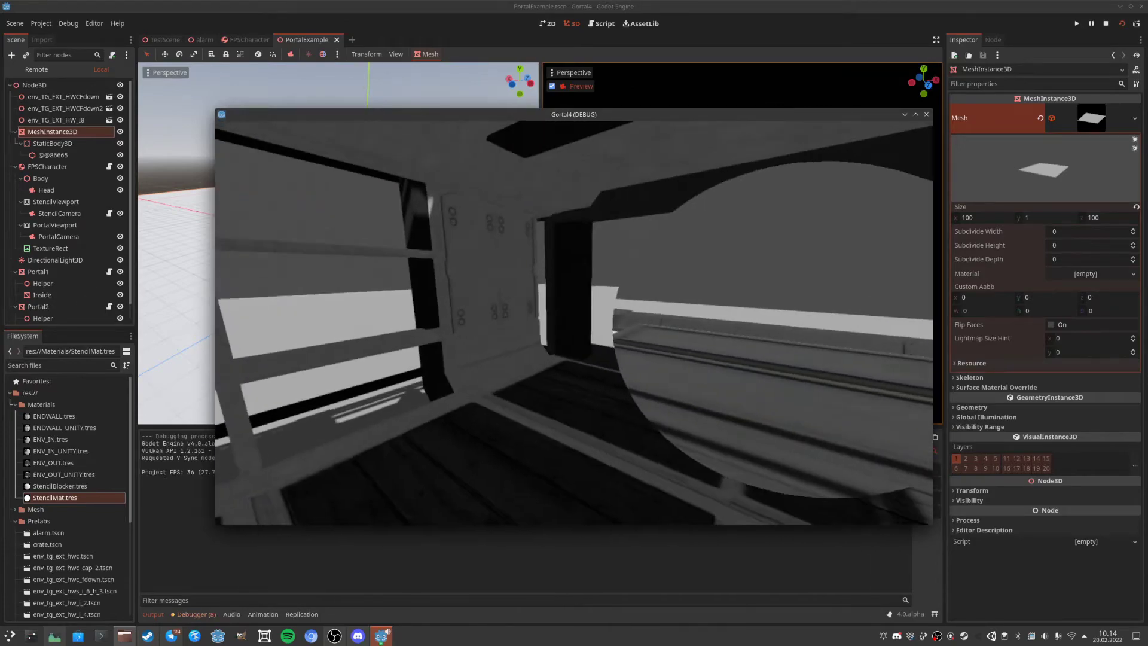
pyautogui.press('w')
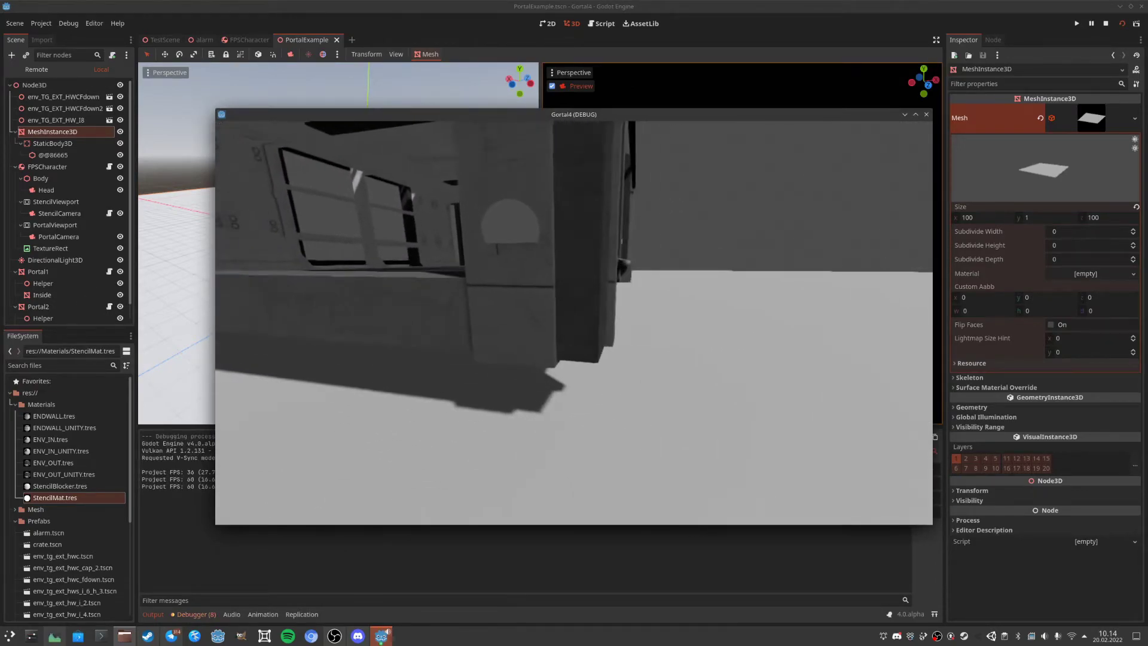
pyautogui.press('d')
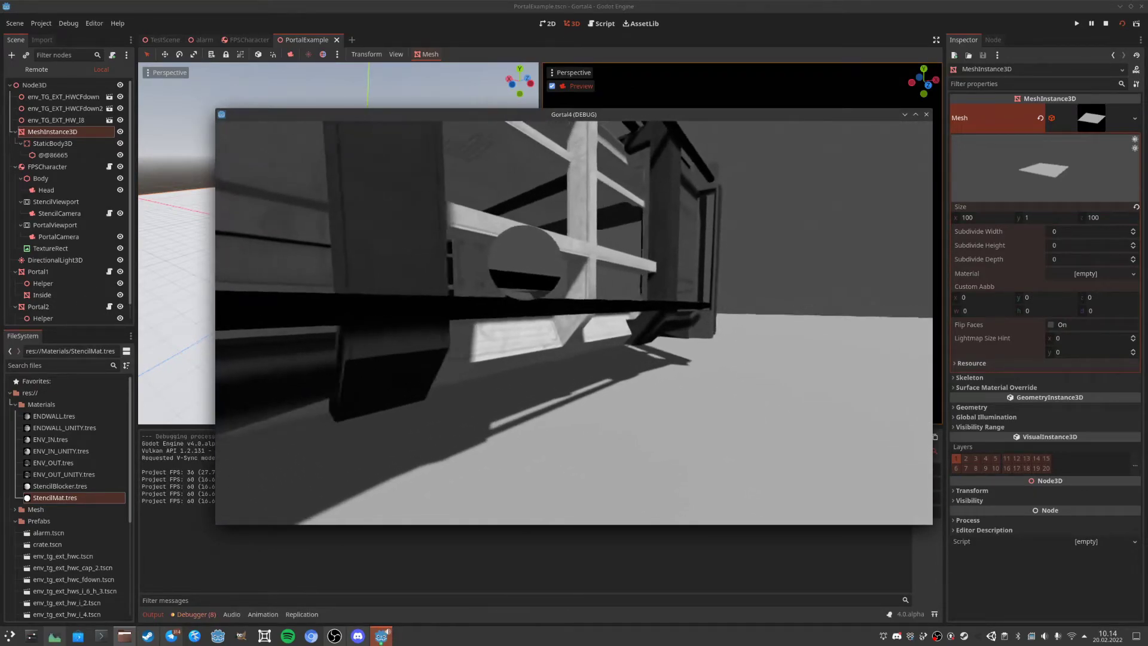
pyautogui.press('d')
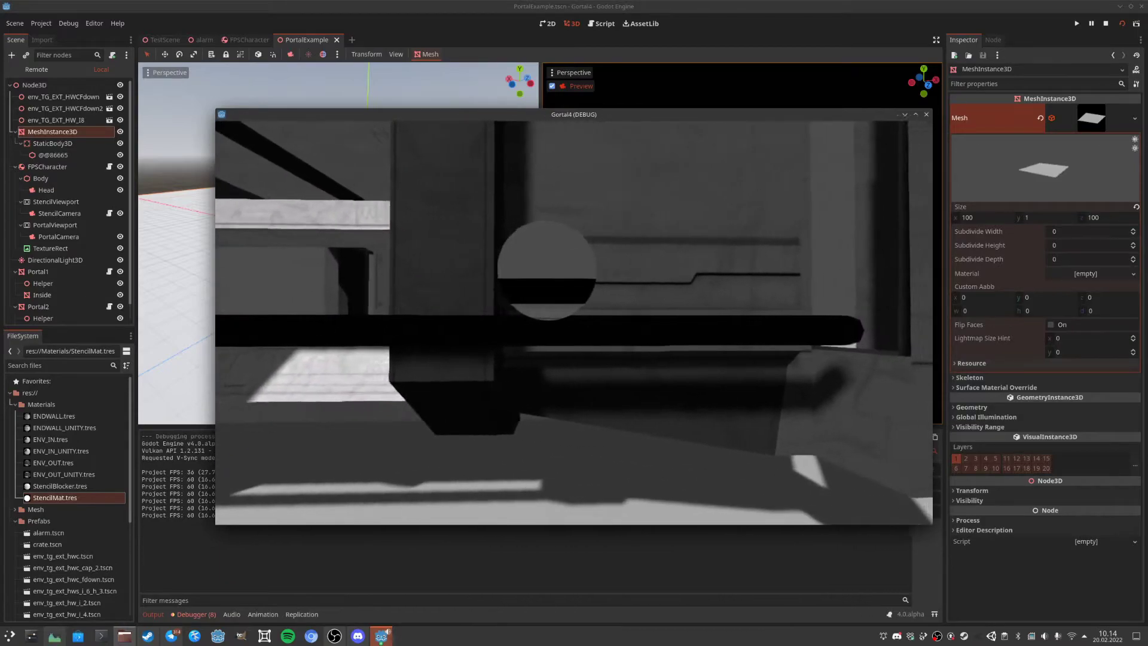
pyautogui.press('w')
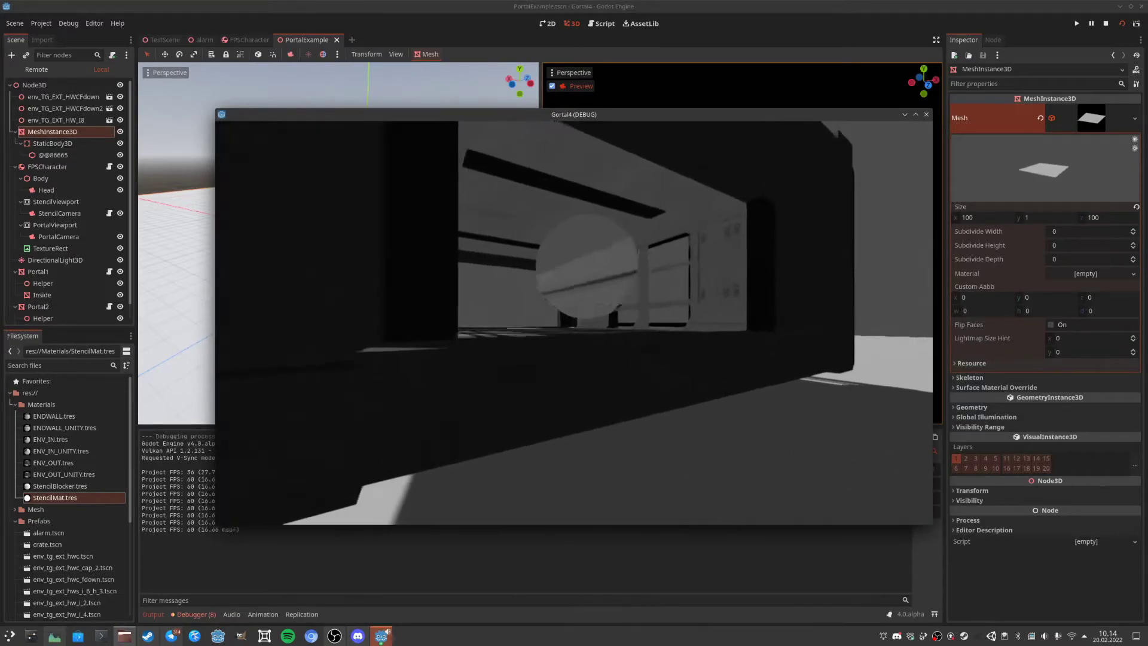
pyautogui.press('s')
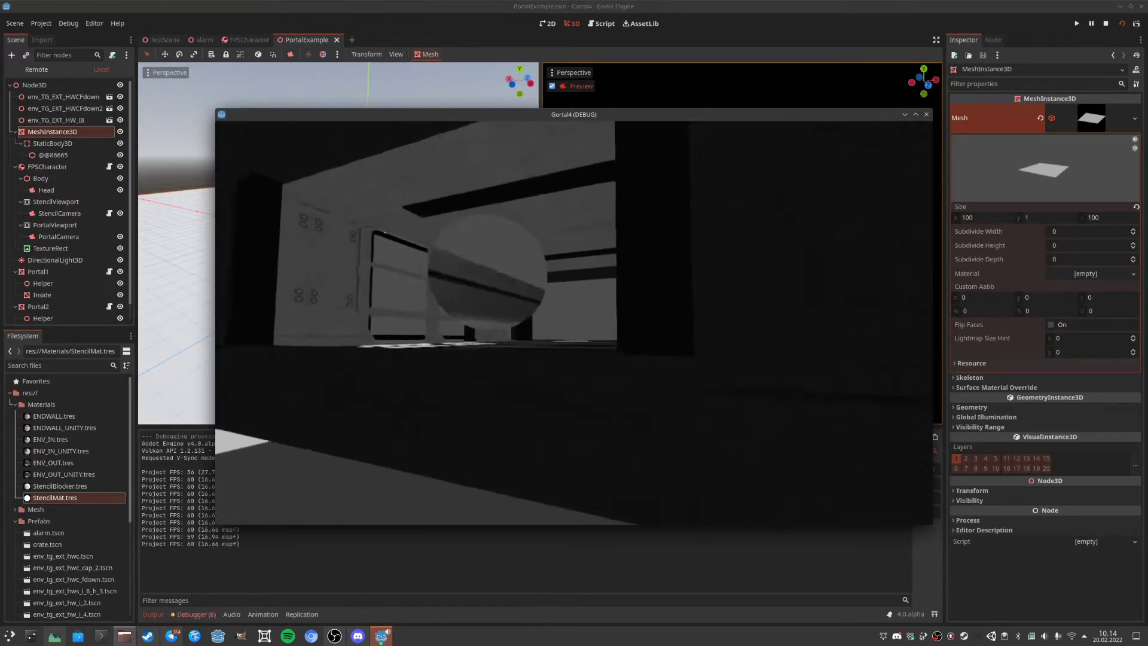
pyautogui.press('d')
pyautogui.press('d')
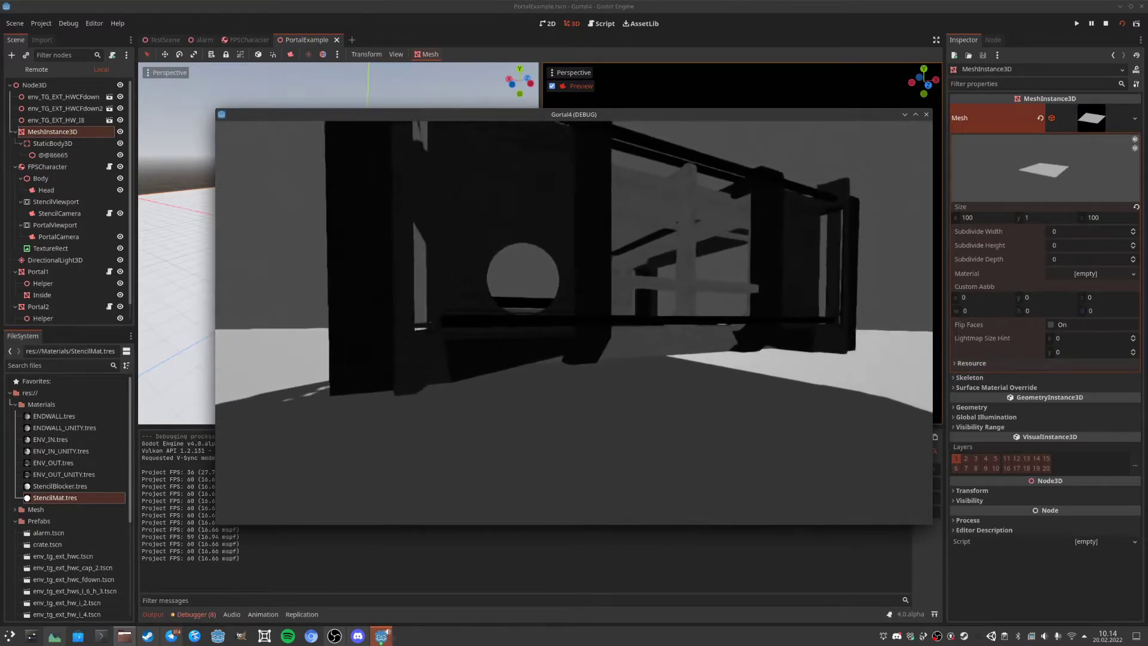
# Move up to the structure's open end and along its outer walls to check how the portal draws through them.
pyautogui.press('w')
pyautogui.press('w')
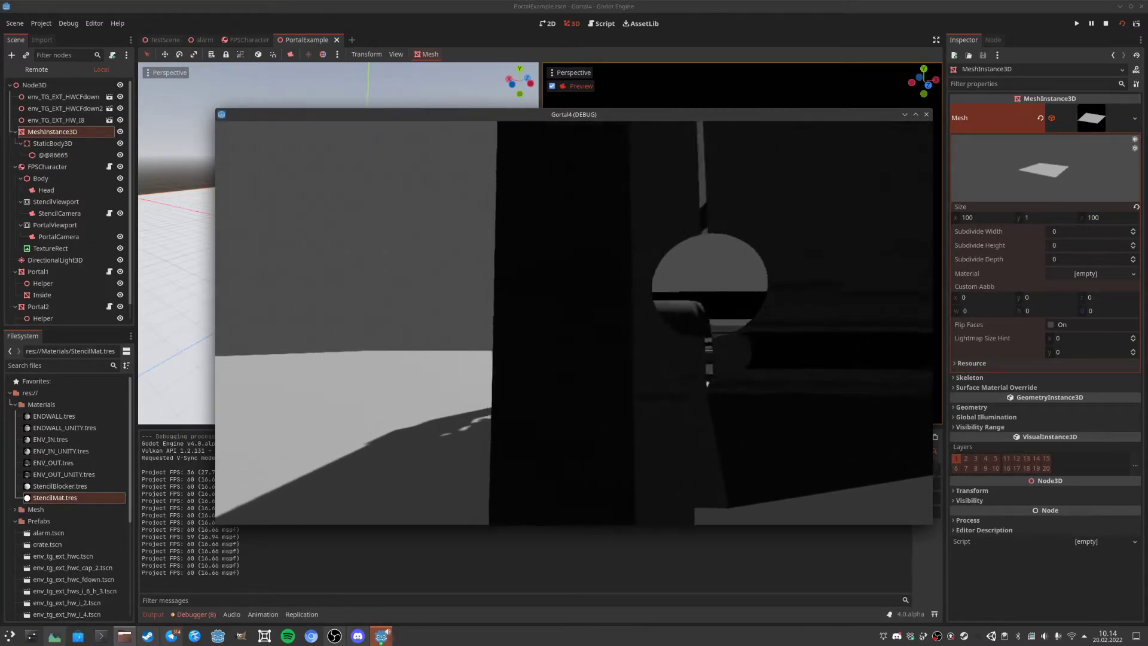
pyautogui.press('w')
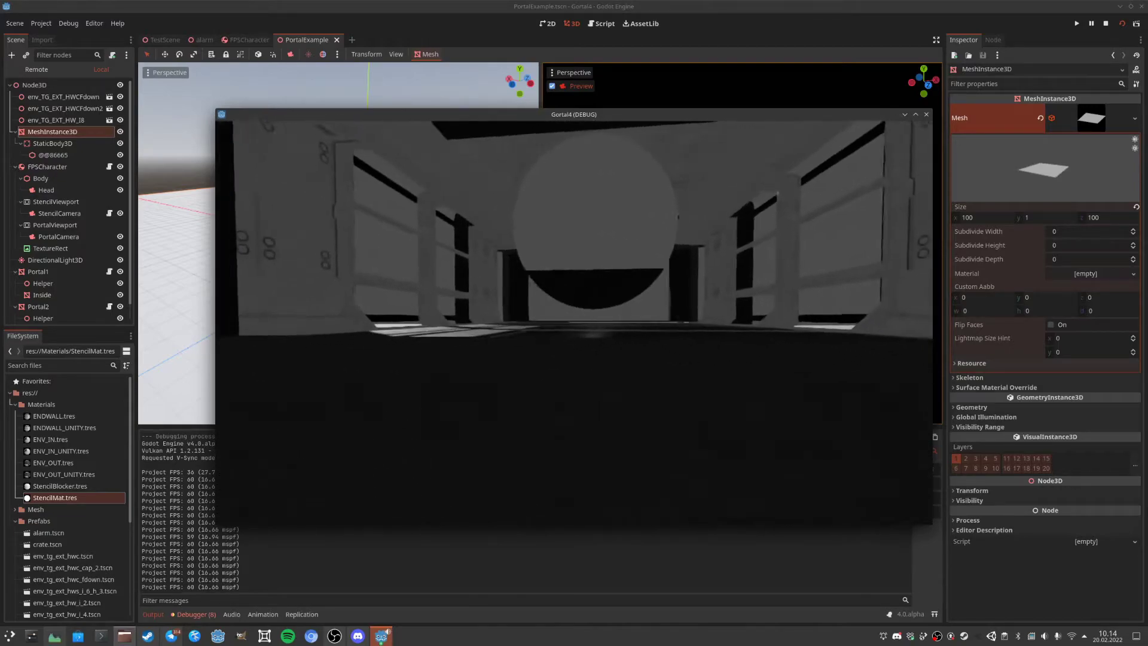
pyautogui.press('a')
pyautogui.press('a')
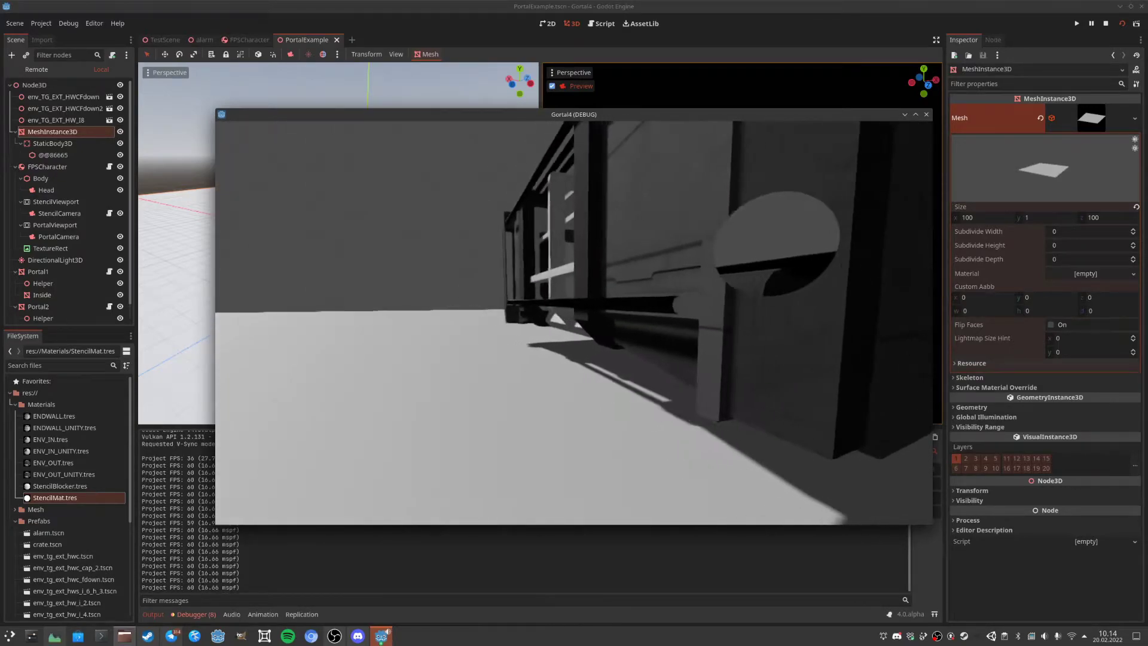
pyautogui.press('s')
pyautogui.press('w')
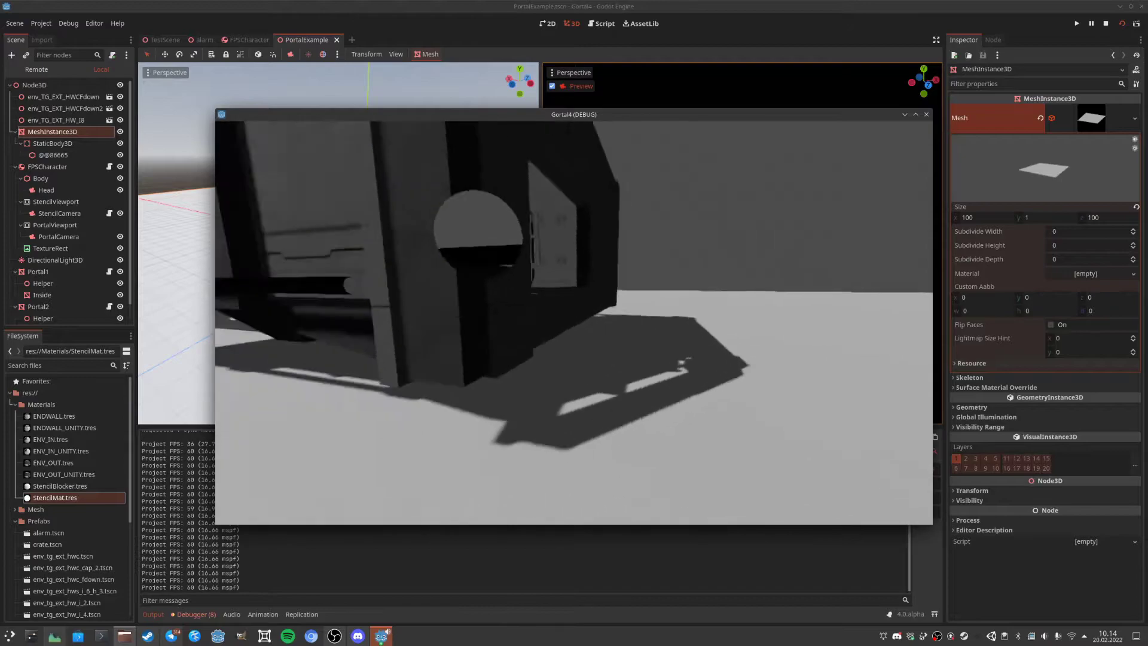
pyautogui.press('w')
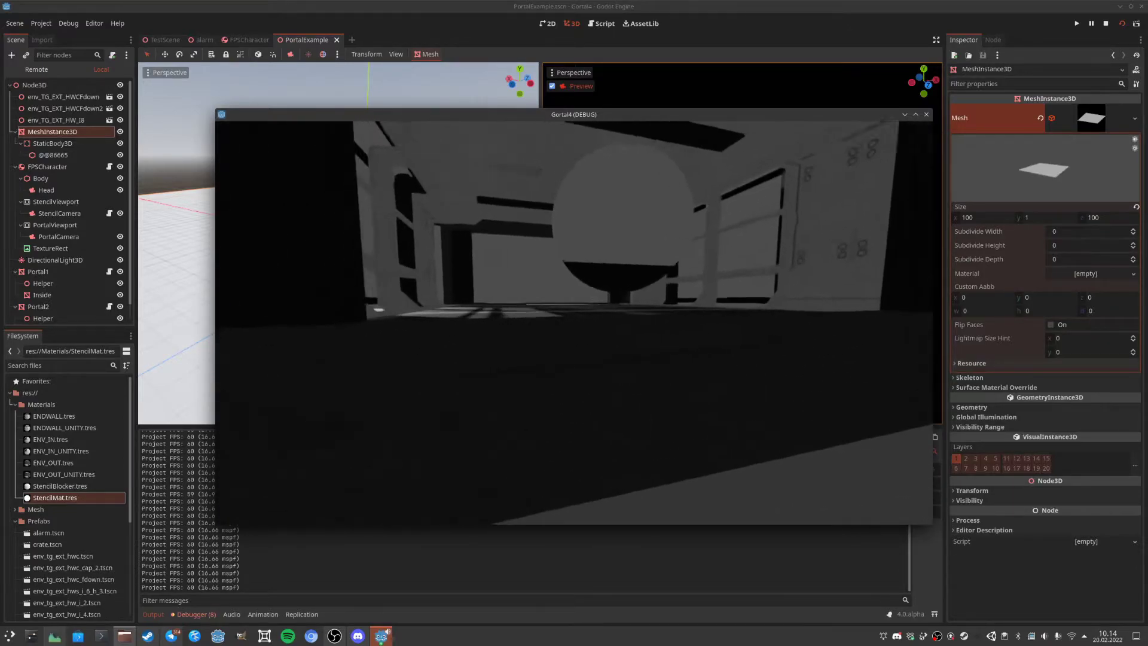
pyautogui.press('s')
pyautogui.press('w')
pyautogui.press('w')
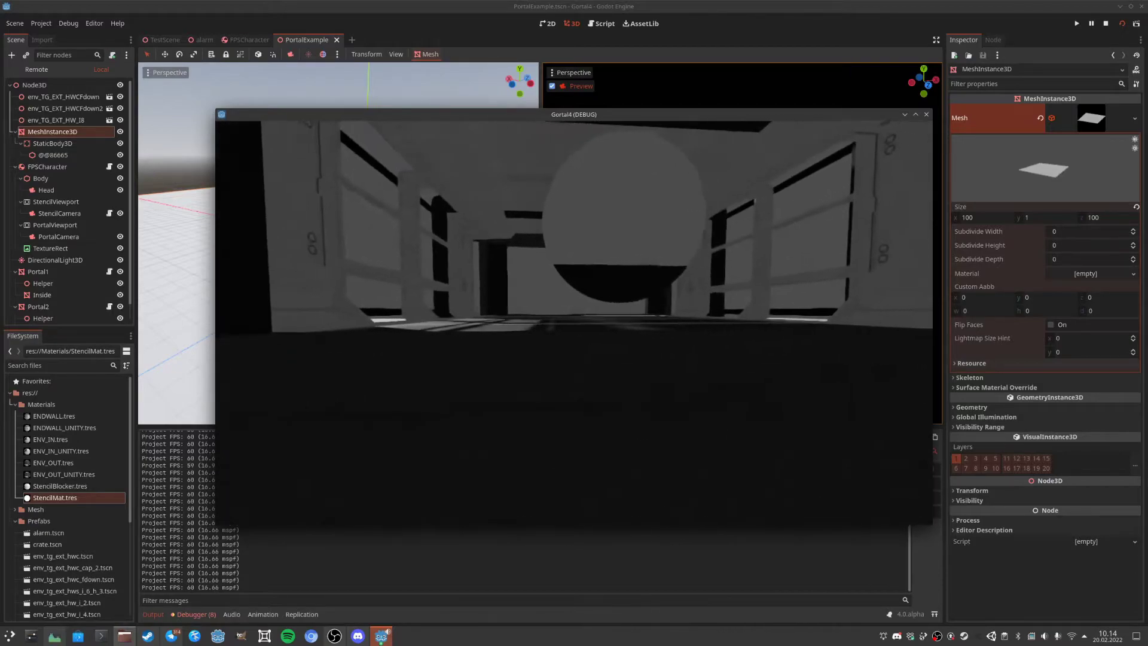
# Back away from the structure's open end, check the portal through its outer wall, and close the game window.
pyautogui.press('s')
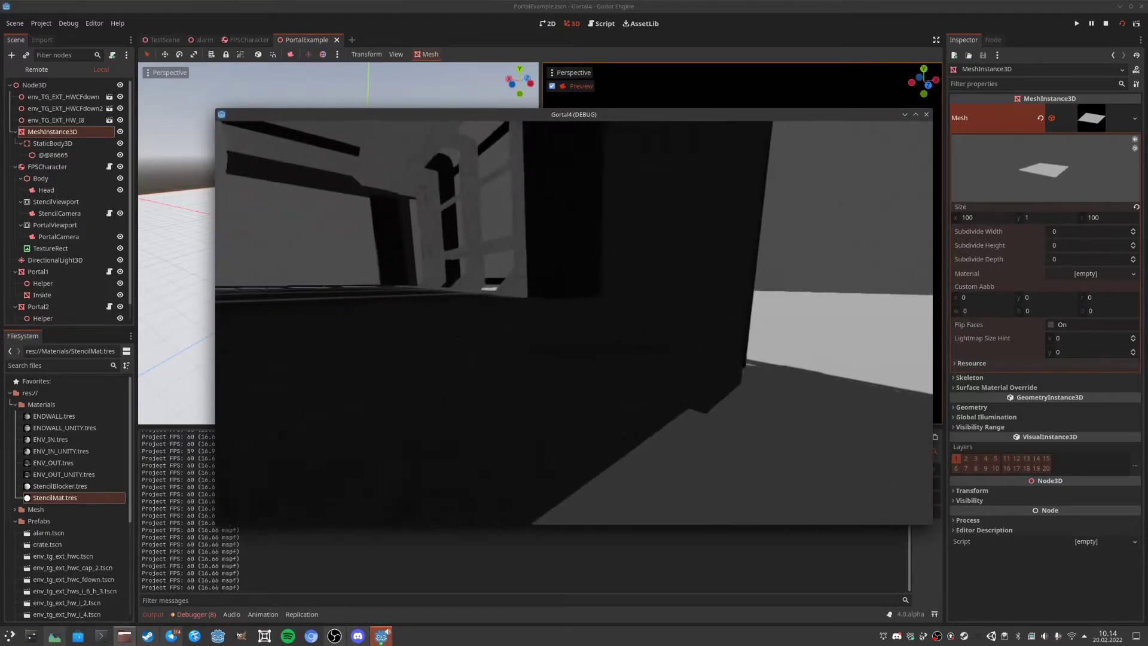
pyautogui.press('w')
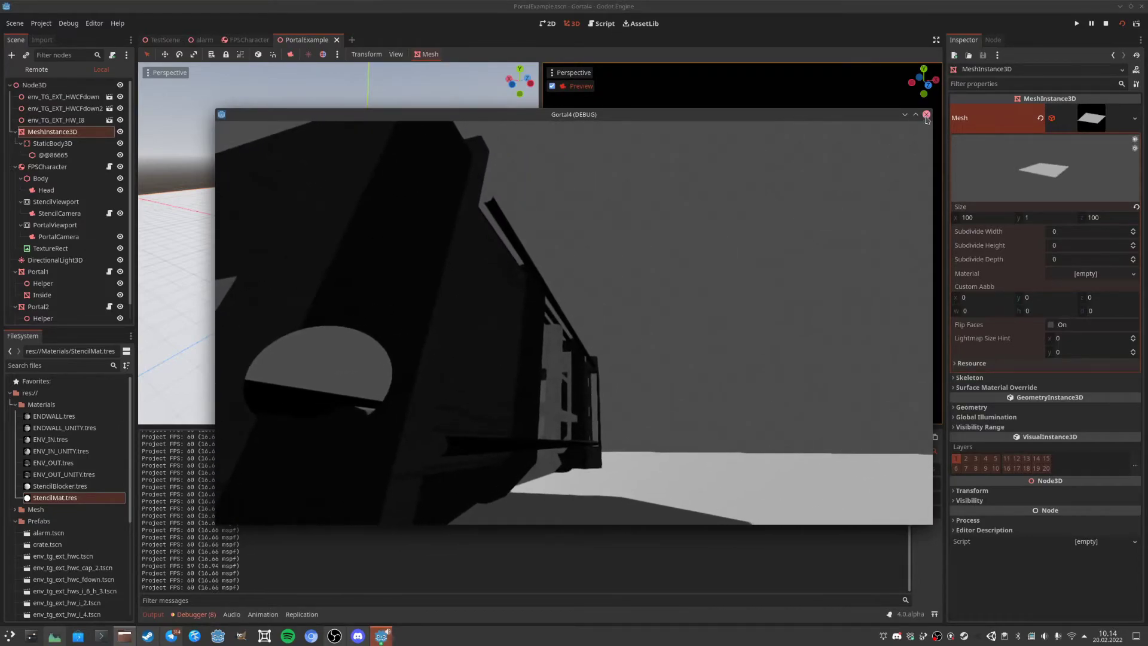
pyautogui.click(926, 114)
# Run the PortalExample scene again, walk out of the room to view the structure from outside, and close the game window.
pyautogui.scroll(3, 384, 281)
pyautogui.moveTo(384, 281); pyautogui.dragTo(329, 207, button='middle')
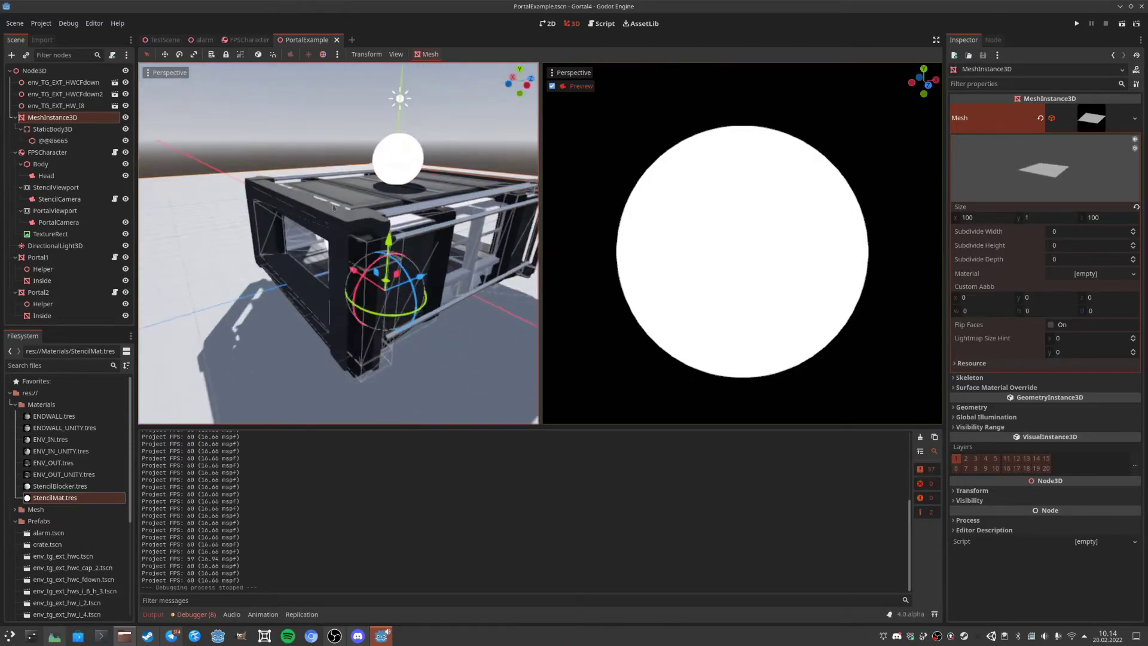
pyautogui.click(329, 207)
pyautogui.click(1123, 23)
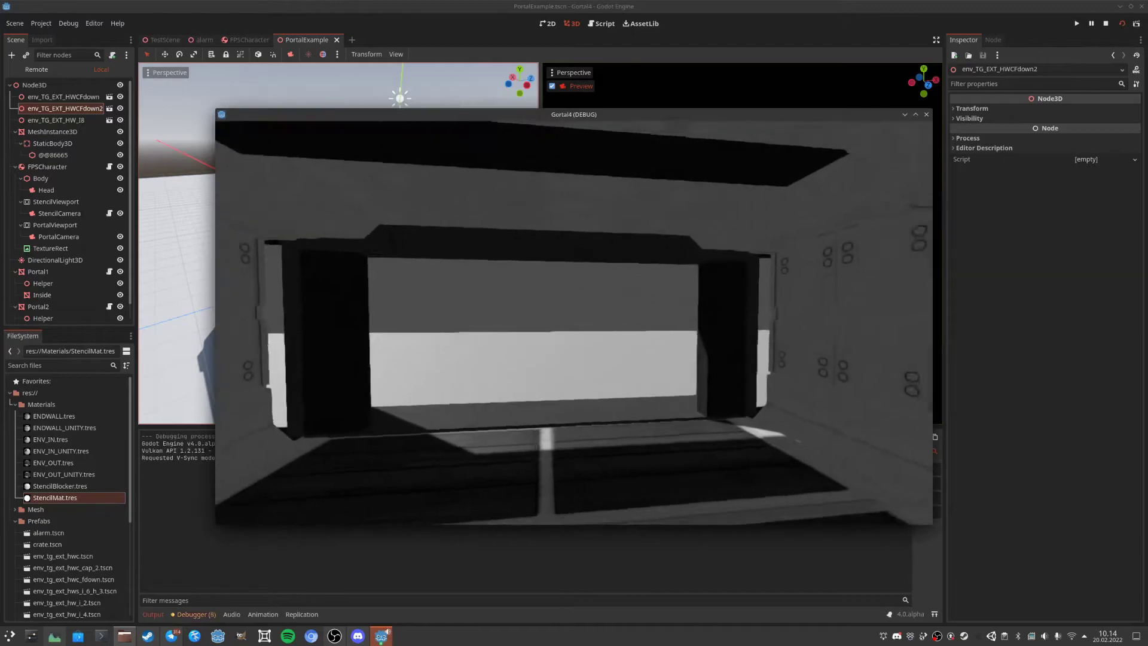
pyautogui.press('w')
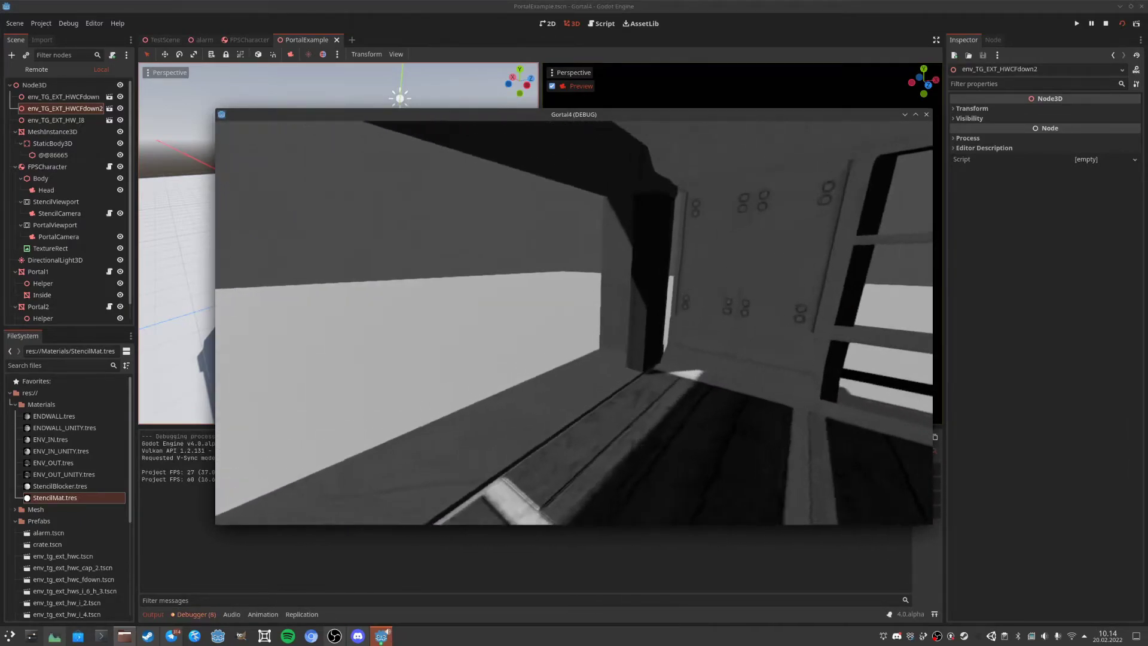
pyautogui.press('w')
pyautogui.press('w')
pyautogui.press('Escape')
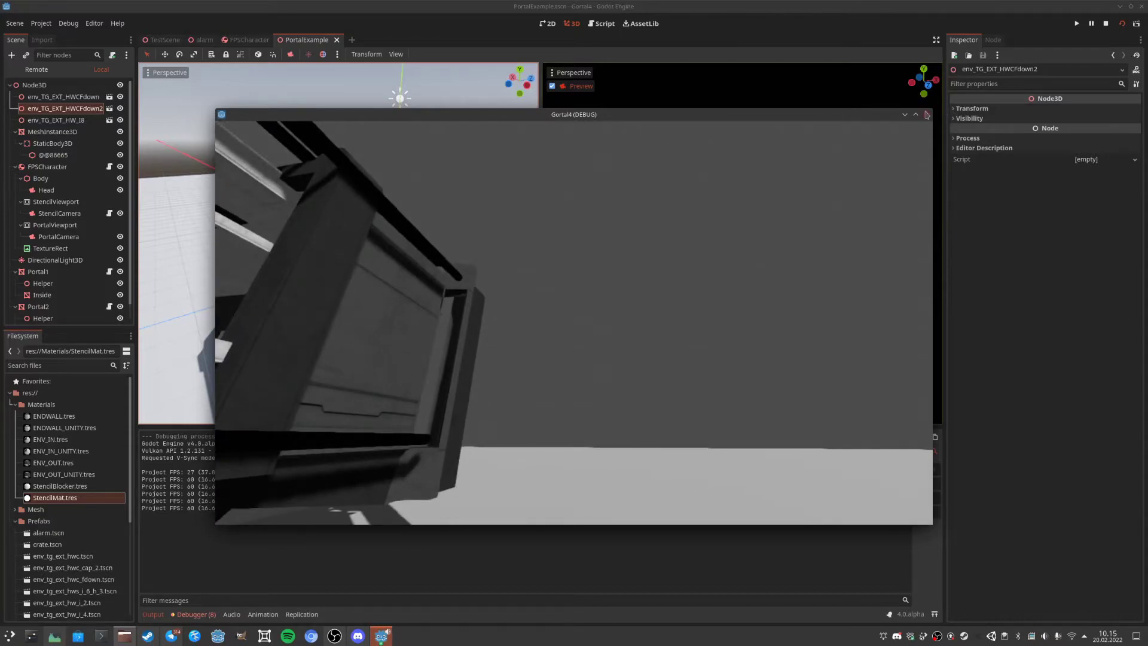
pyautogui.click(927, 115)
# Examine the structure in the editor and review the properties of DirectionalLight3D and StencilCamera.
pyautogui.moveTo(366, 235); pyautogui.dragTo(272, 243, button='middle')
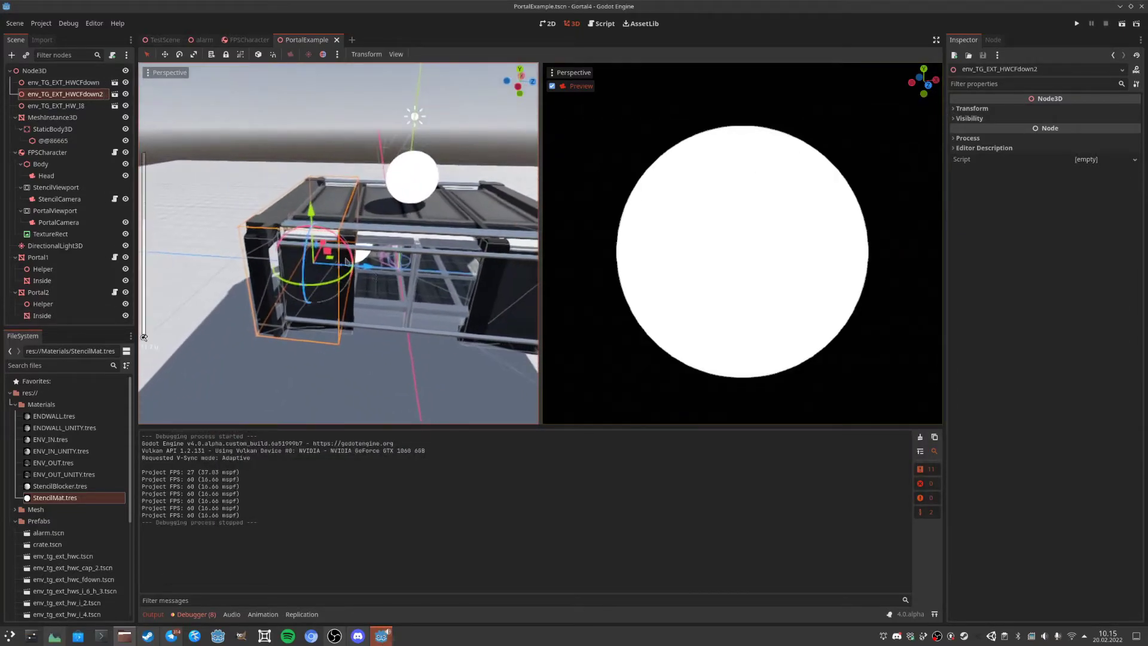
pyautogui.scroll(-4, 372, 289)
pyautogui.scroll(2, 379, 289)
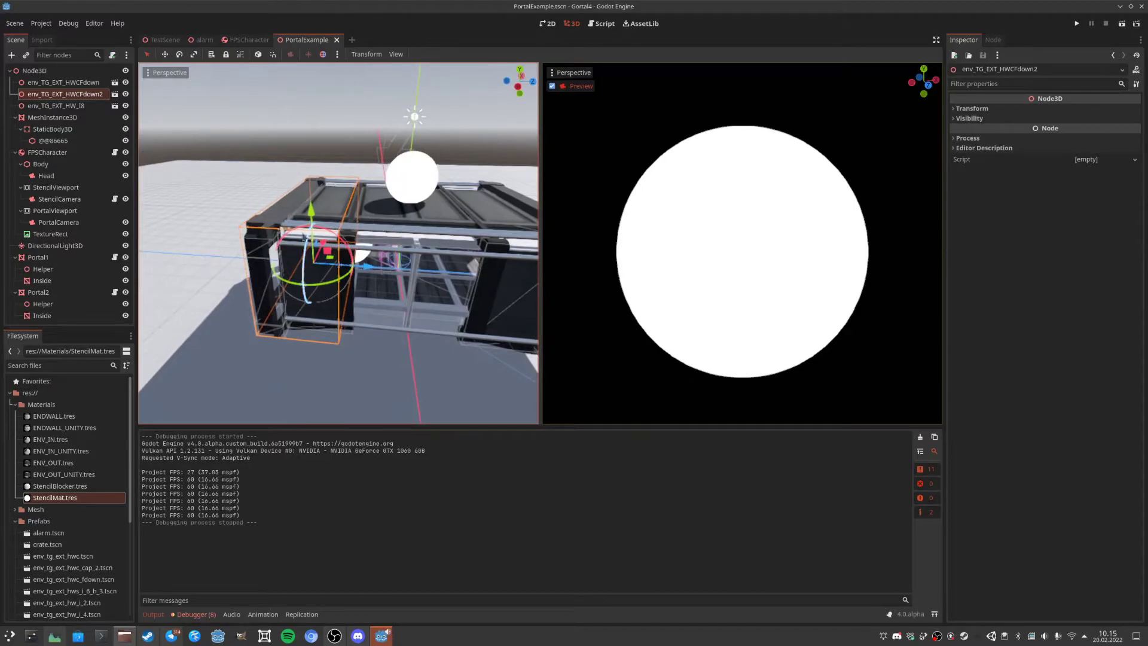
pyautogui.click(389, 324)
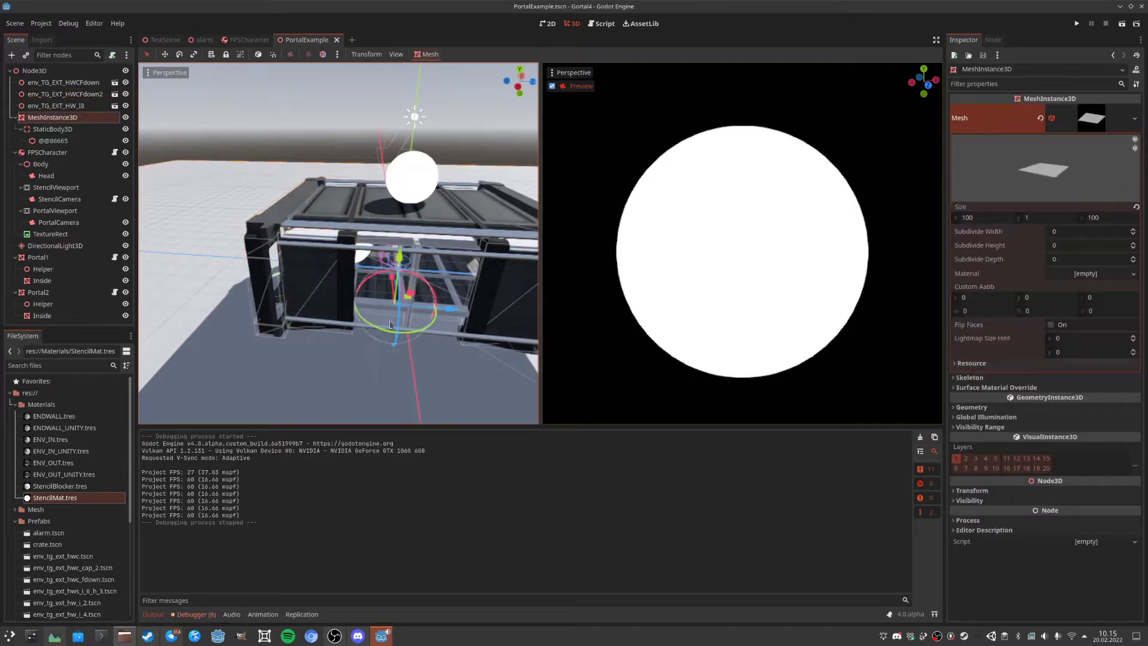
pyautogui.click(464, 228)
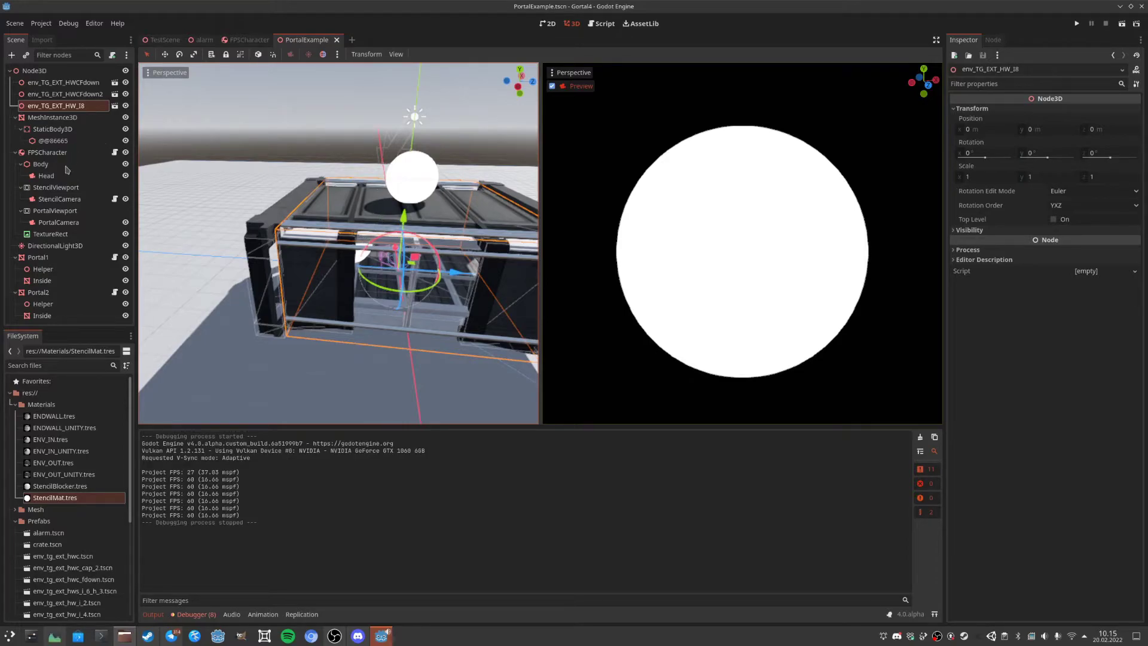
pyautogui.click(55, 246)
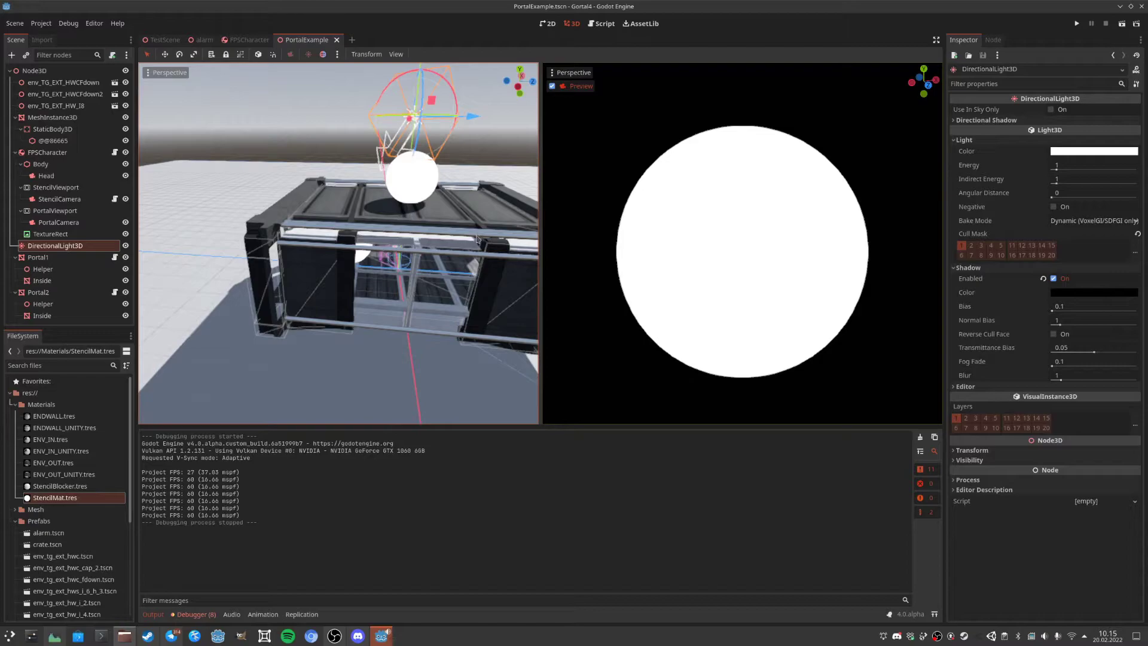
pyautogui.click(59, 199)
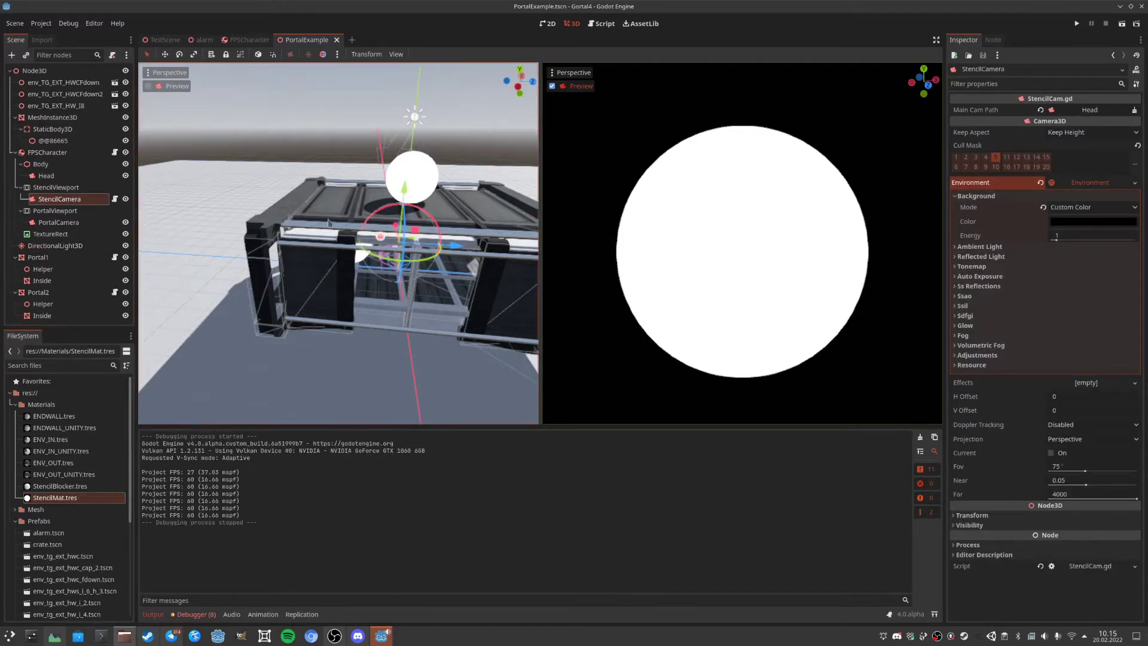
# Open the env_TG_EXT_HW_I8 instance's own scene in the editor and bring its room model into view.
pyautogui.click(459, 233)
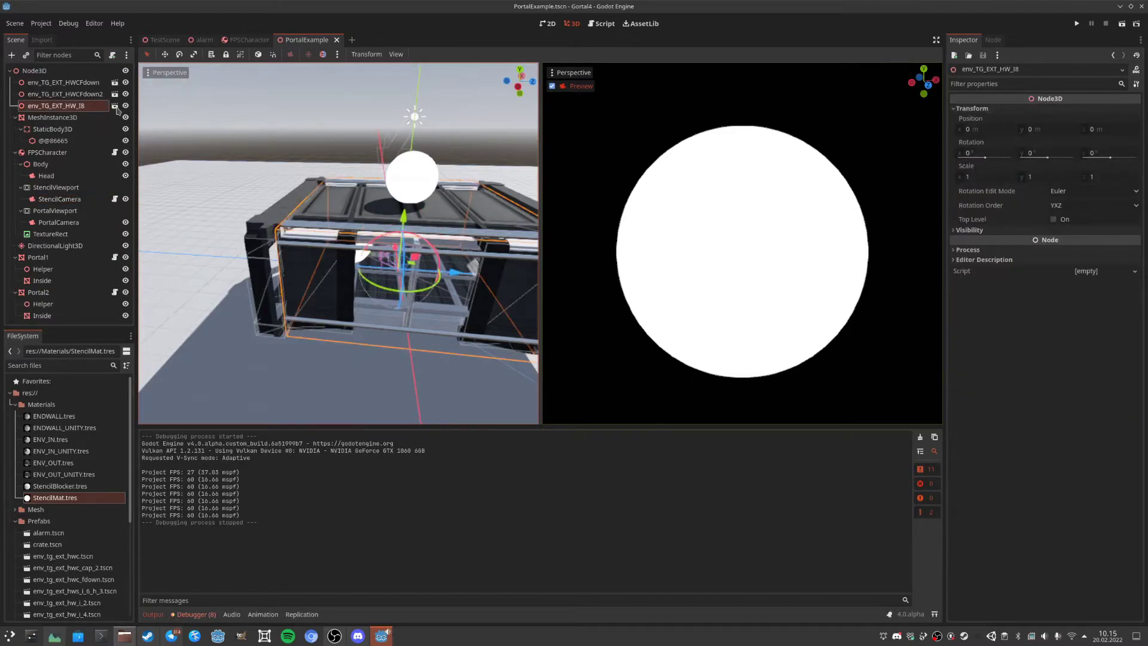
pyautogui.click(114, 105)
pyautogui.scroll(-5, 573, 244)
pyautogui.moveTo(556, 239); pyautogui.dragTo(412, 237, button='middle')
pyautogui.scroll(4, 573, 244)
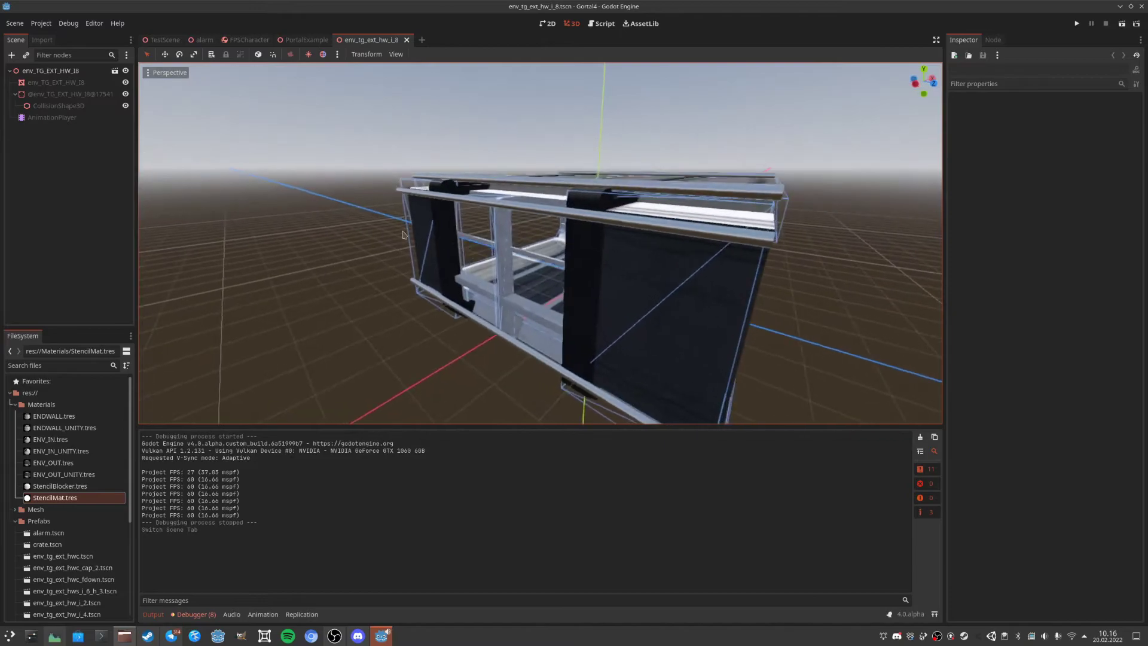
# Copy the env_TG_EXT_HW_I8 mesh node and paste the copy under the scene's root node.
pyautogui.click(51, 84)
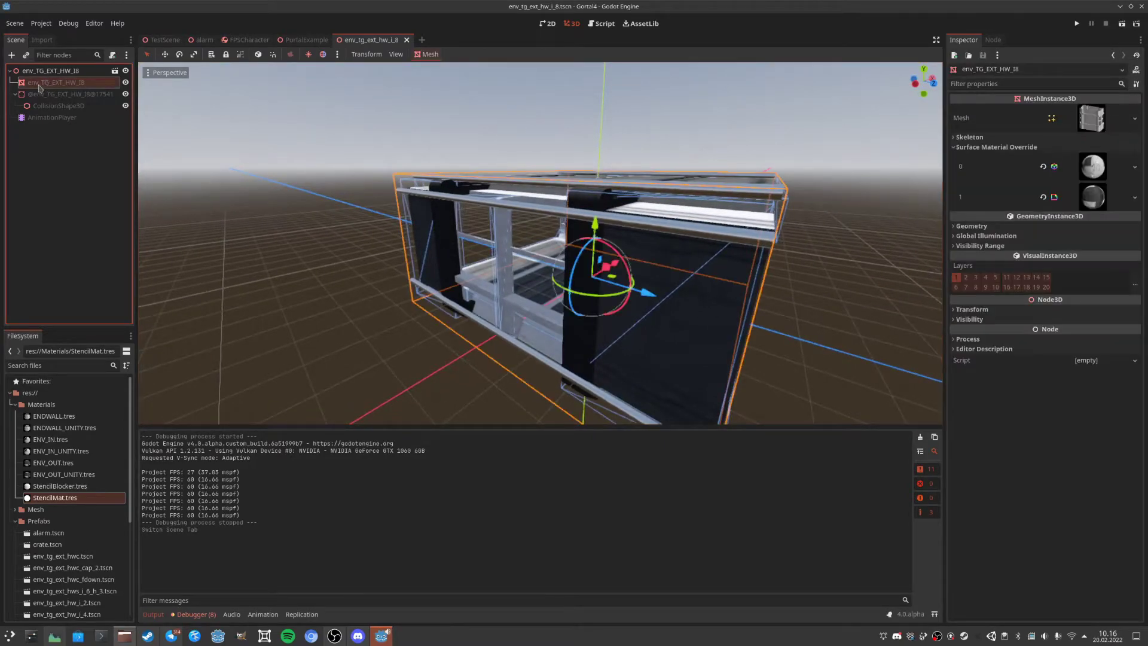
pyautogui.moveTo(318, 172); pyautogui.dragTo(278, 166, button='middle')
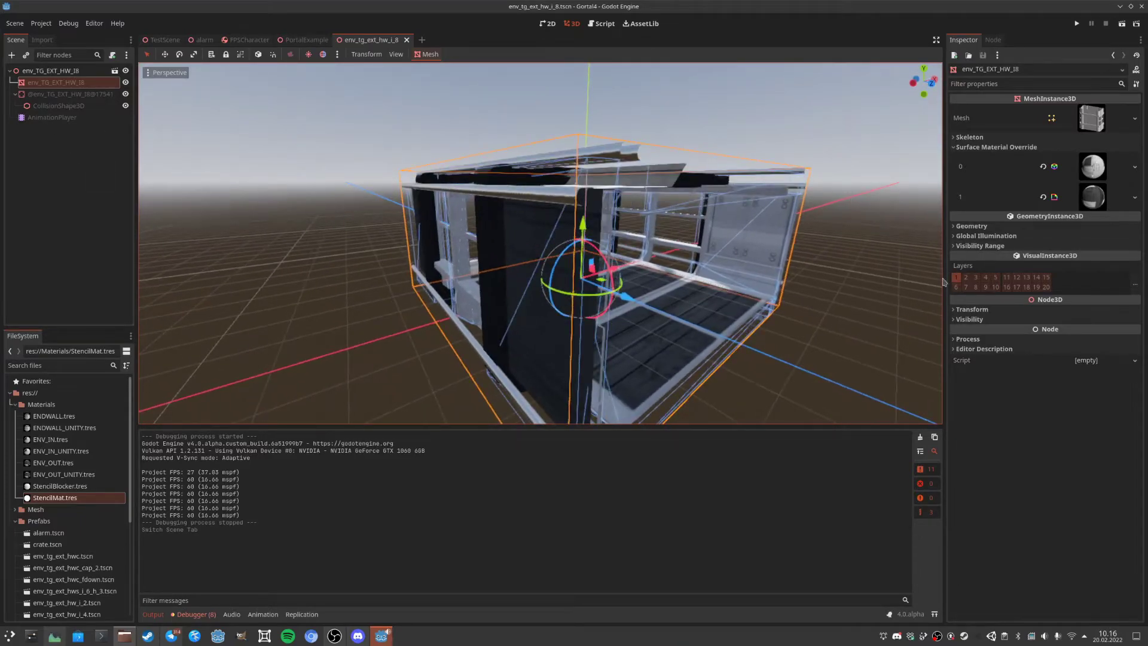
pyautogui.click(53, 72)
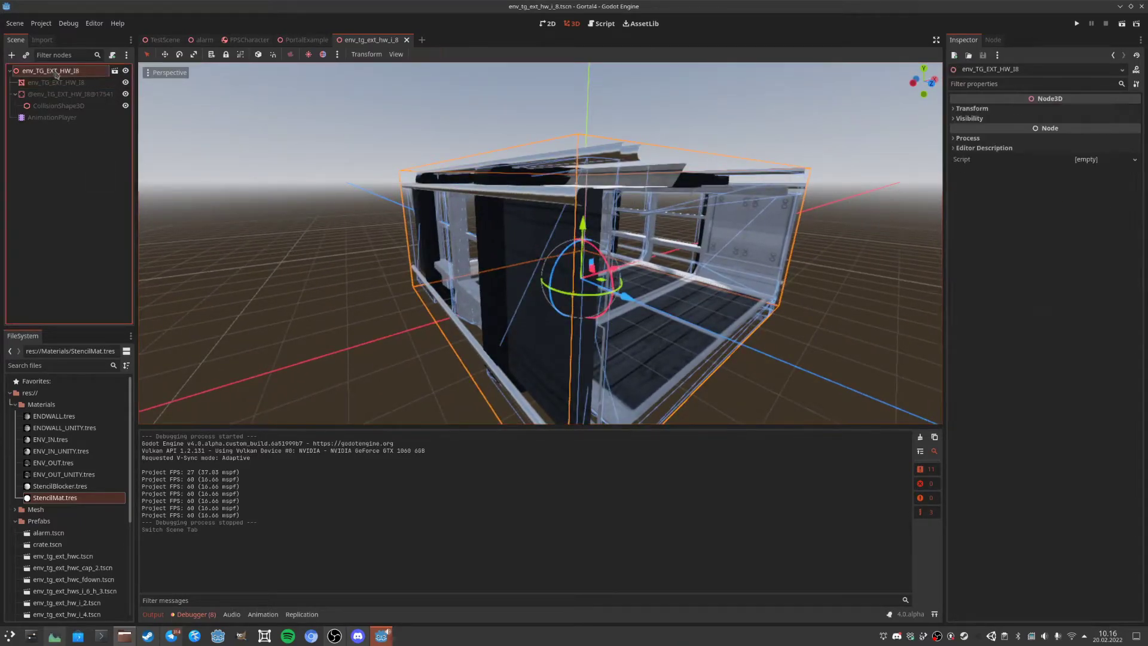
pyautogui.rightClick(54, 72)
pyautogui.click(59, 130)
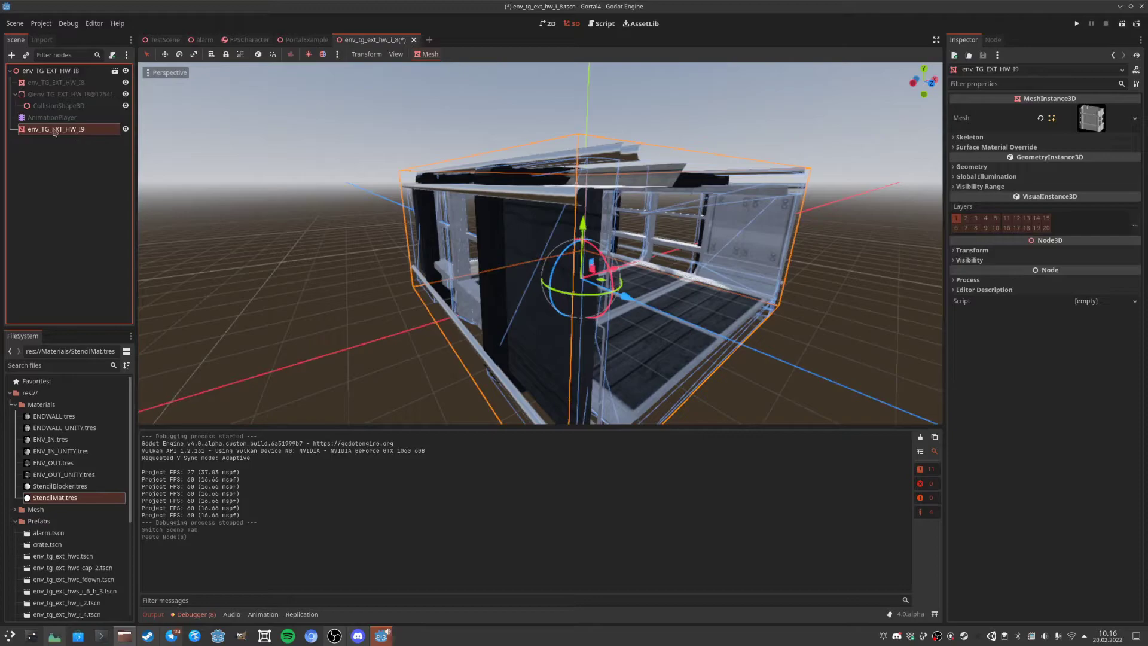
pyautogui.click(66, 157)
pyautogui.click(69, 130)
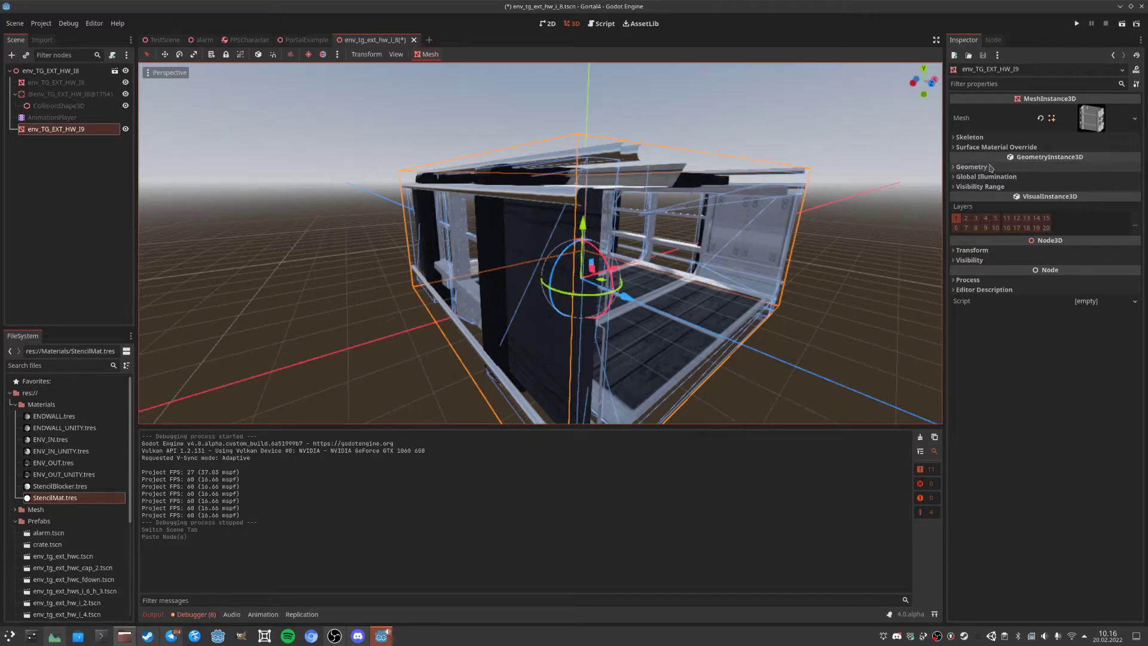
# Clear both surface material overrides, 0 and 1, on the pasted mesh copy.
pyautogui.click(1004, 147)
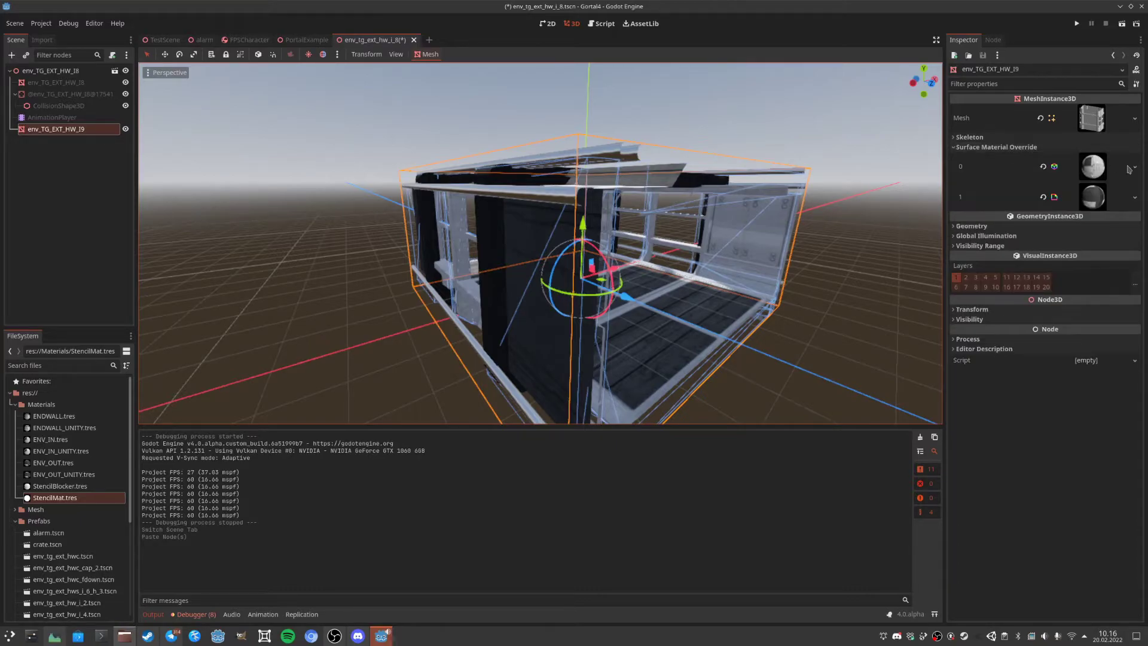
pyautogui.click(1043, 166)
pyautogui.click(1043, 172)
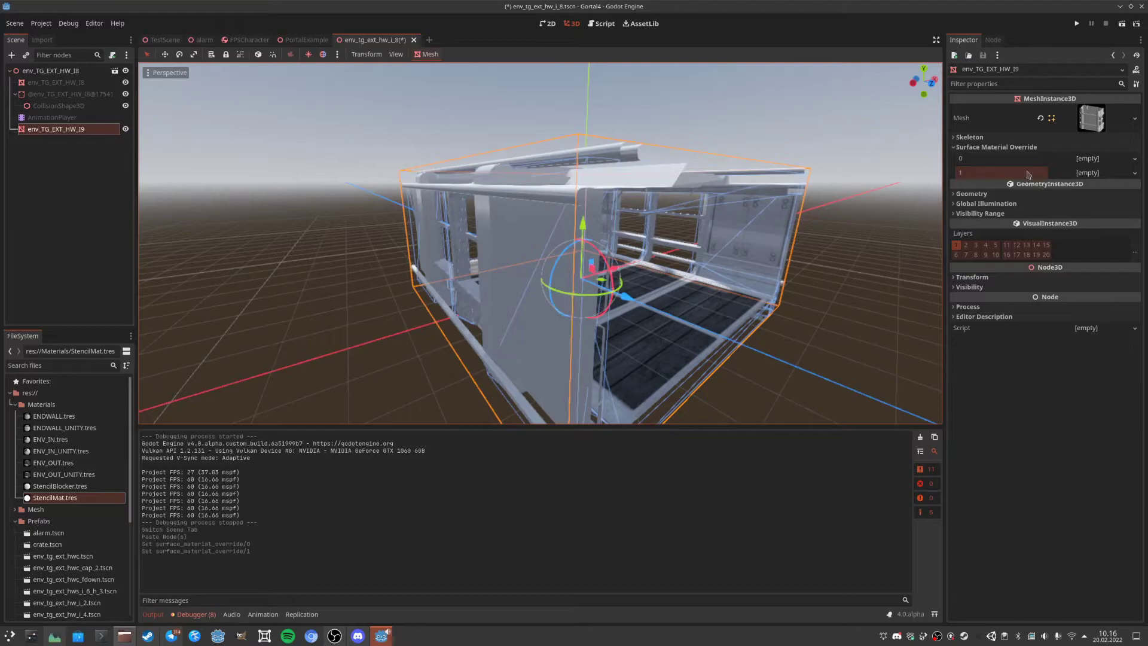
# Put the mesh copy on render layer 5 only, inspect it from several sides, and save the scene.
pyautogui.click(995, 245)
pyautogui.click(955, 245)
pyautogui.moveTo(609, 238); pyautogui.dragTo(679, 181, button='middle')
pyautogui.moveTo(624, 263); pyautogui.dragTo(660, 168, button='middle')
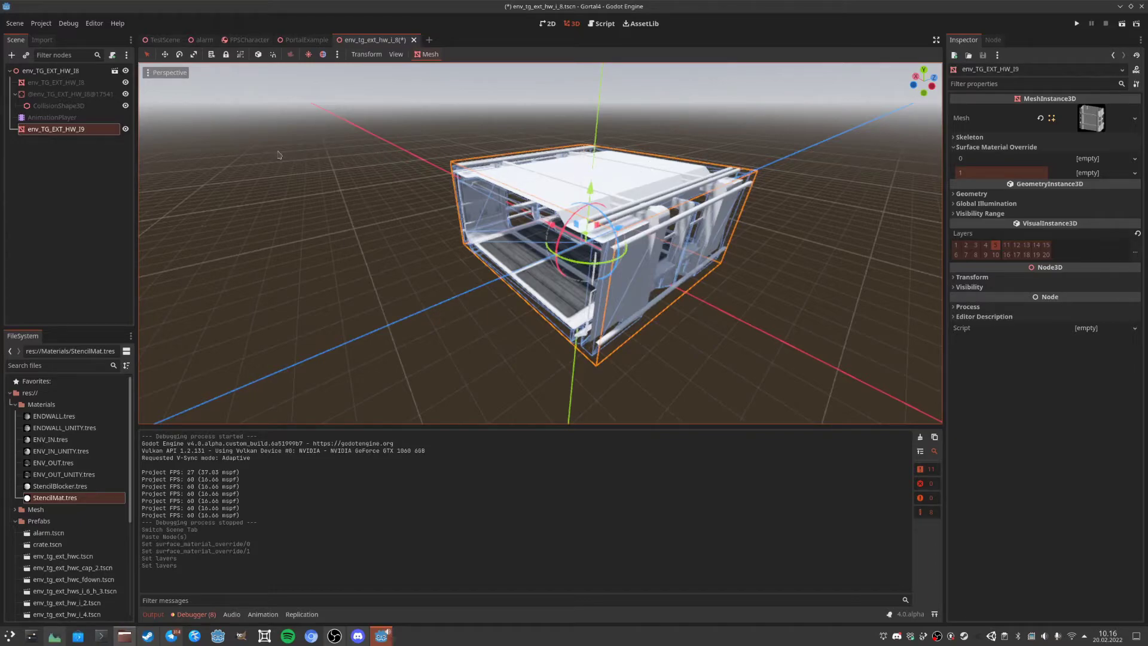
pyautogui.moveTo(518, 191); pyautogui.dragTo(520, 183, button='middle')
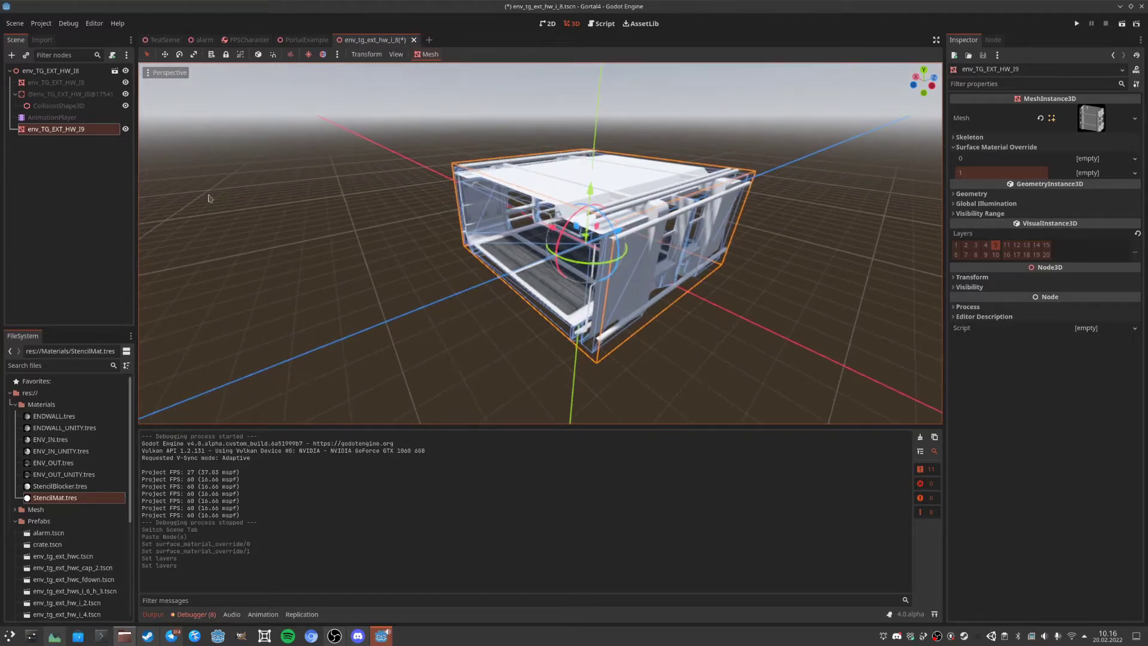
pyautogui.scroll(6, 305, 197)
pyautogui.moveTo(466, 209); pyautogui.dragTo(377, 242, button='middle')
pyautogui.scroll(-6, 454, 225)
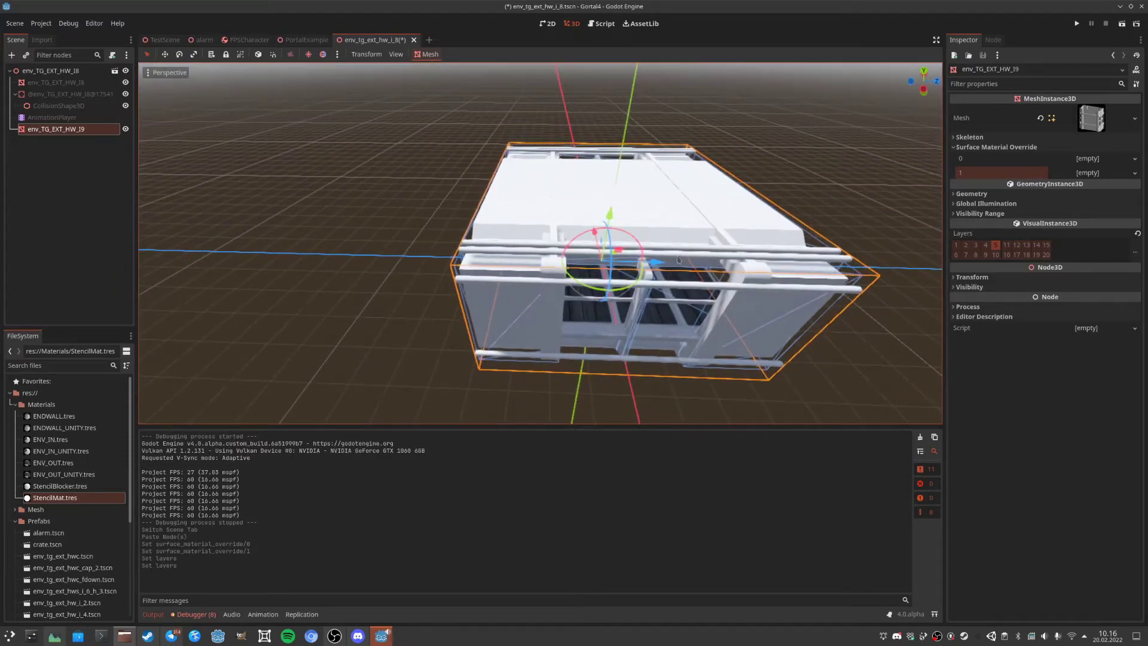
pyautogui.hotkey('ctrl', 's')
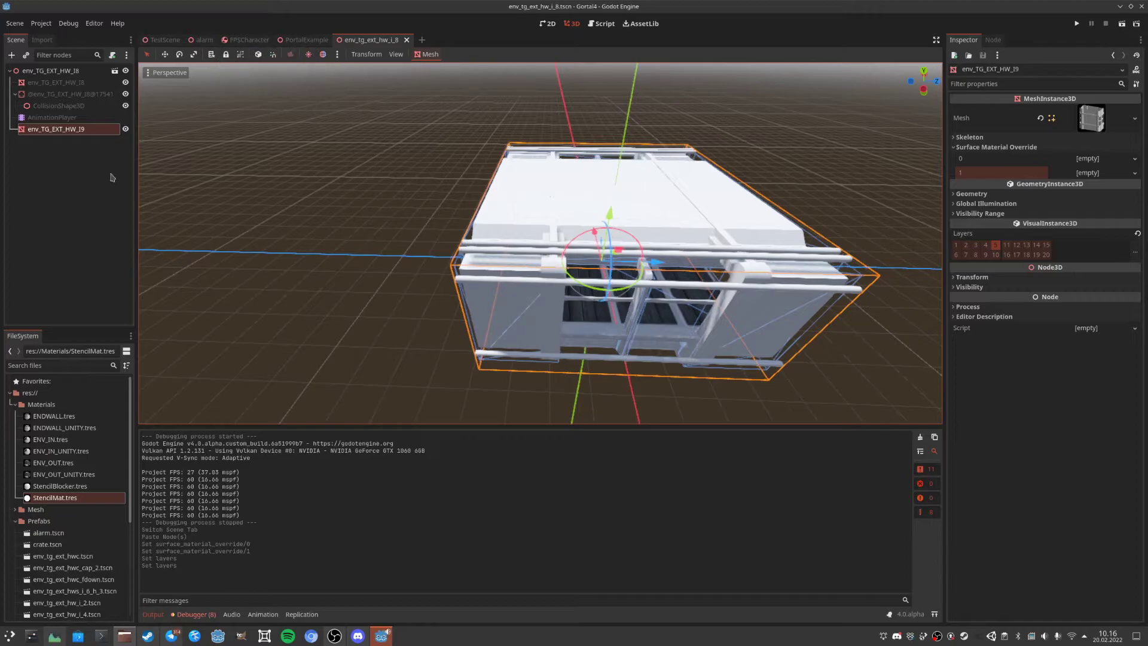
# Attach the existing StencilBlocker.gd script from res://Scripts/Effects to the mesh copy and look at its _ready function.
pyautogui.rightClick(73, 130)
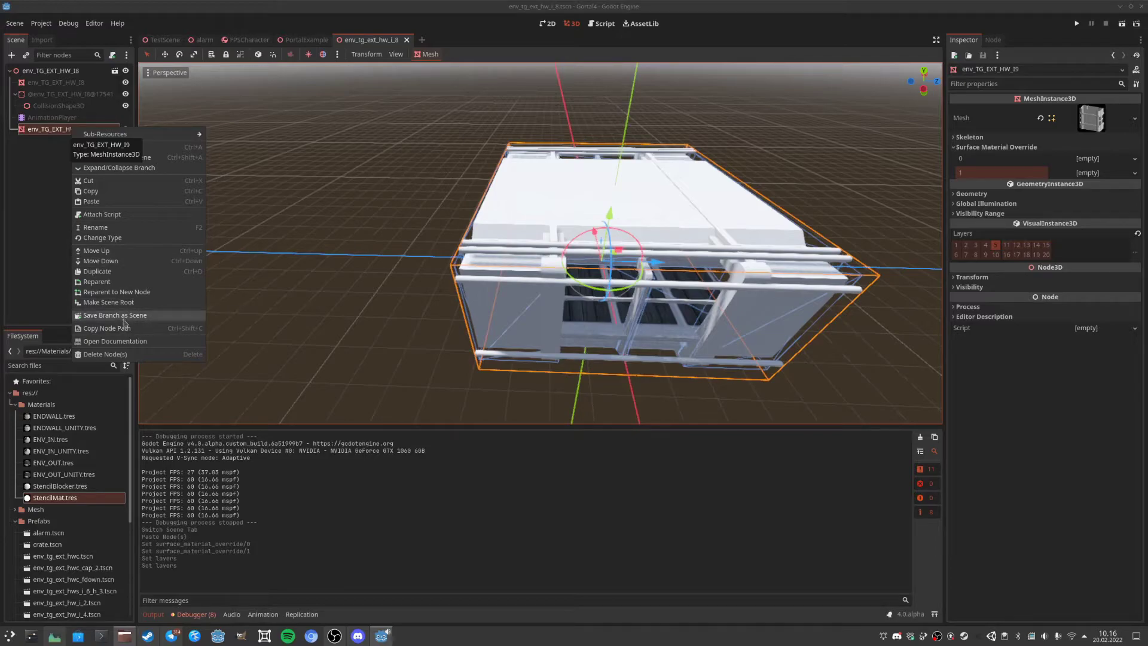
pyautogui.click(102, 214)
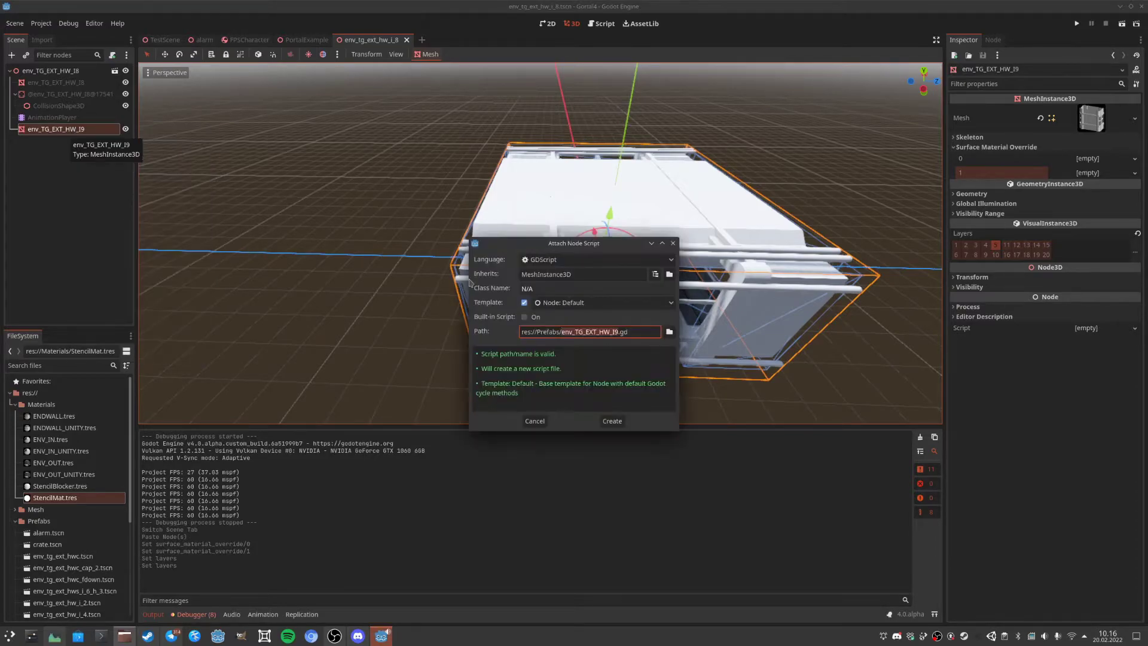
pyautogui.click(668, 332)
pyautogui.click(371, 189)
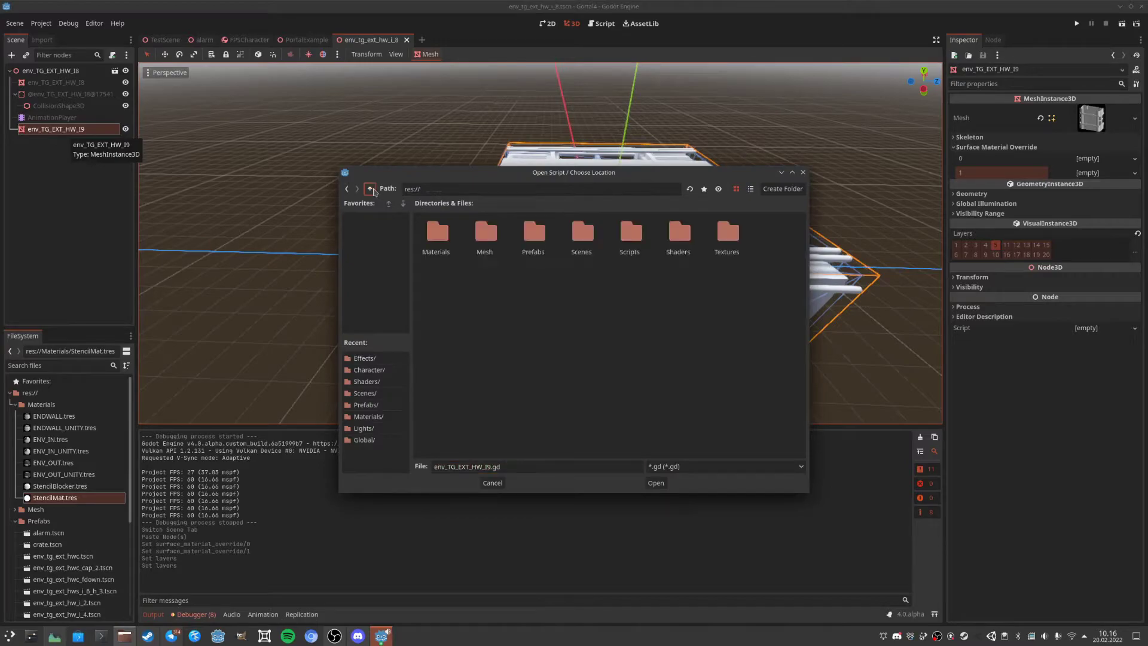
pyautogui.doubleClick(619, 244)
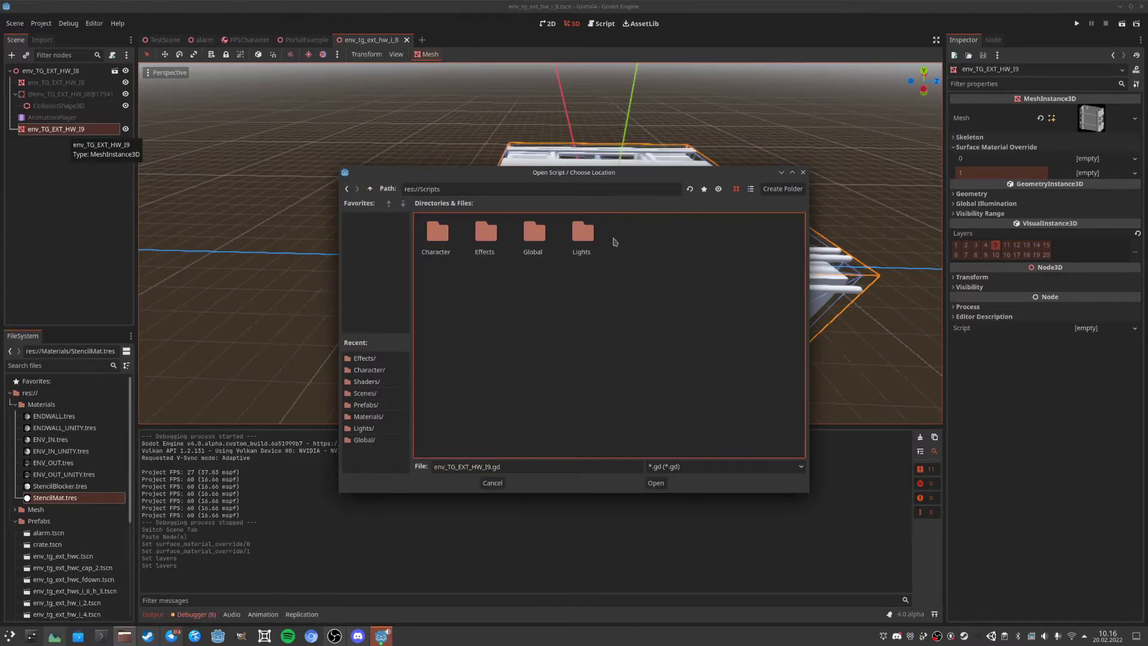
pyautogui.doubleClick(483, 236)
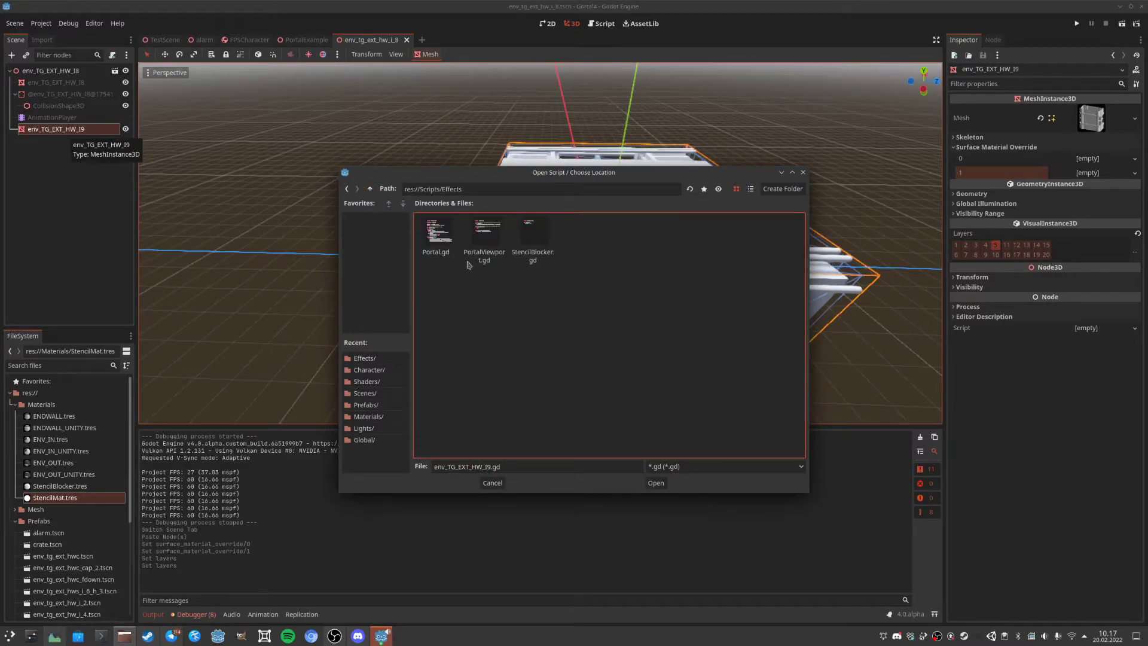
pyautogui.click(536, 239)
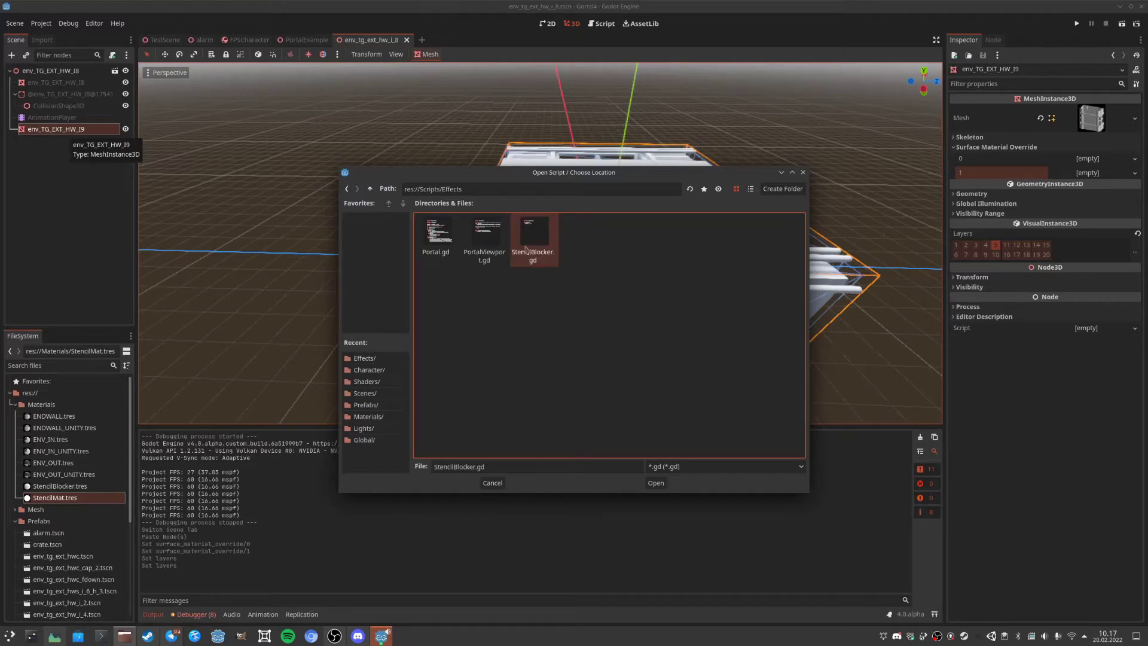
pyautogui.doubleClick(540, 235)
pyautogui.click(622, 416)
pyautogui.click(331, 105)
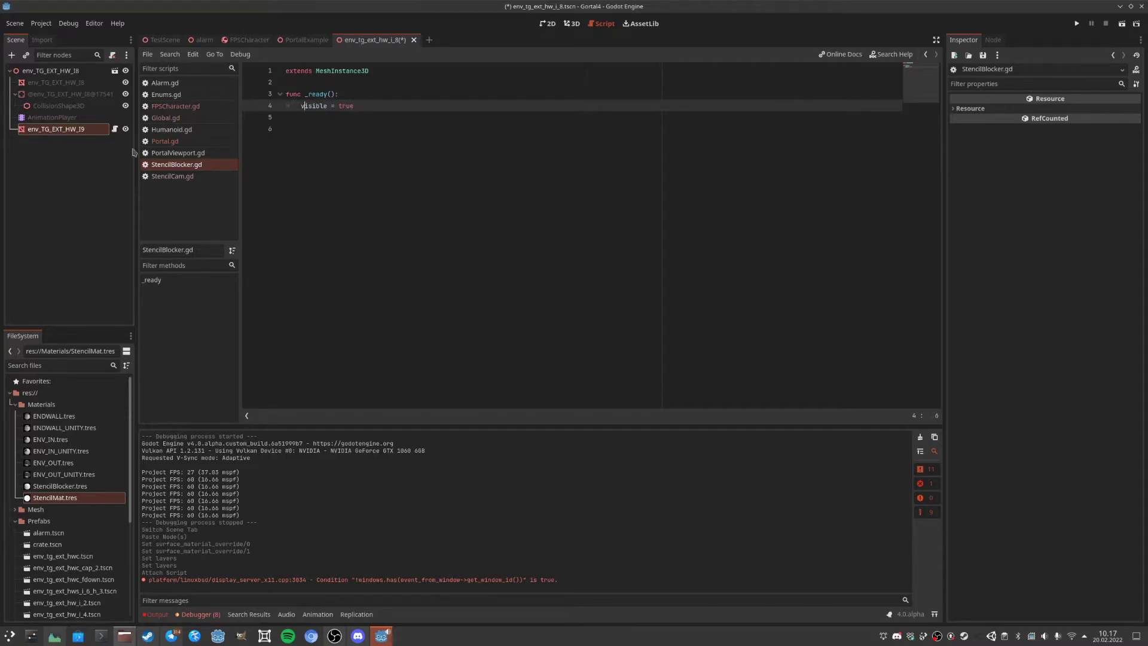
# Hide the mesh copy in the editor so that only the original textured room is drawn.
pyautogui.click(54, 73)
pyautogui.click(126, 129)
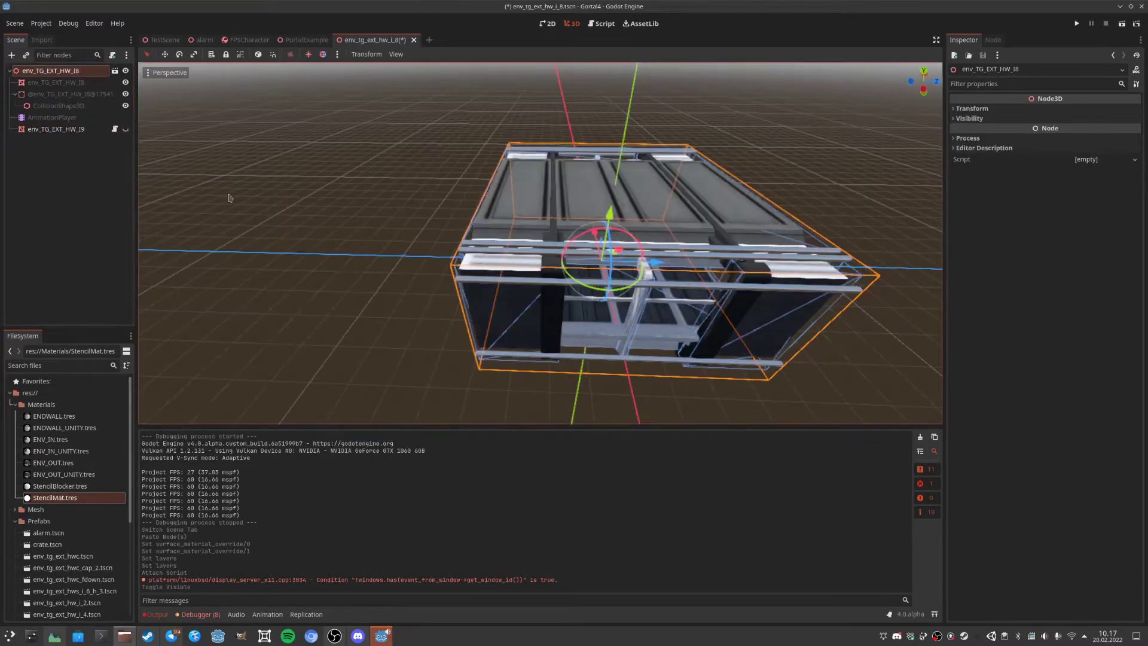
pyautogui.click(43, 128)
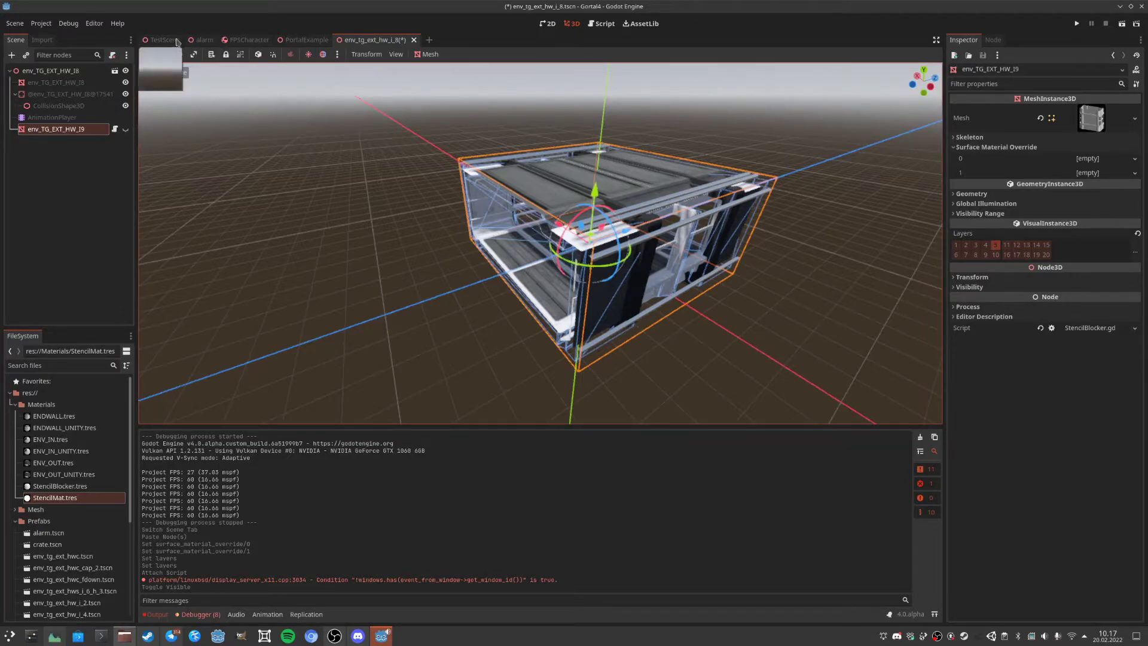
# Run the PortalExample scene, walk around and outside the textured room to check how its walls occlude the portal, and stop the run.
pyautogui.click(305, 40)
pyautogui.click(1122, 24)
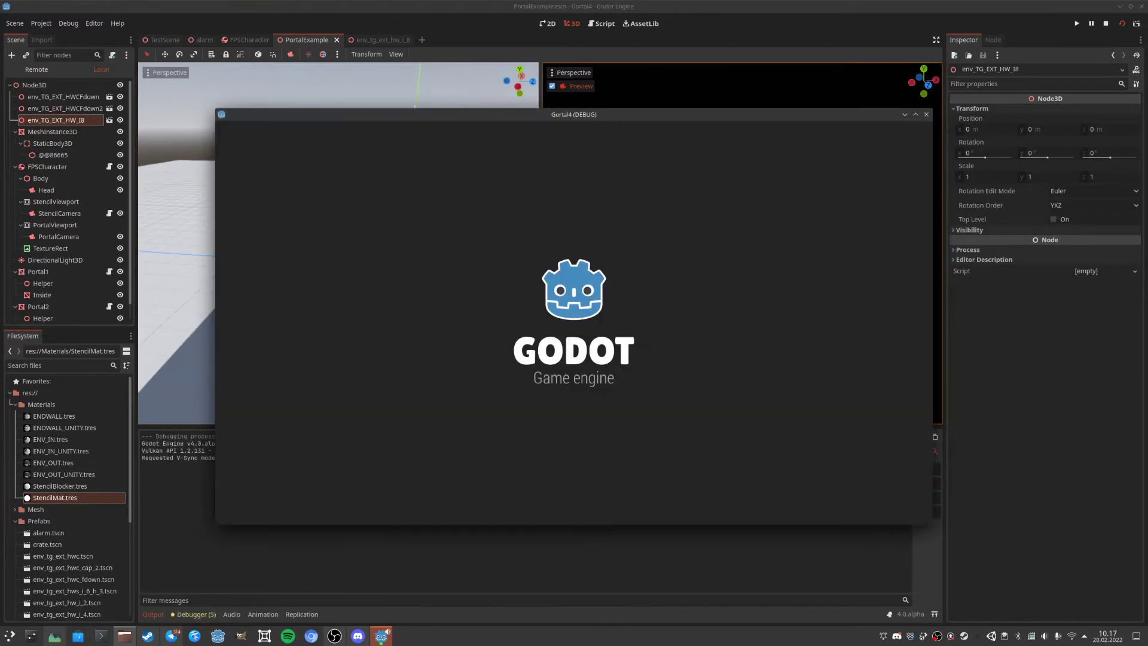
pyautogui.press('w')
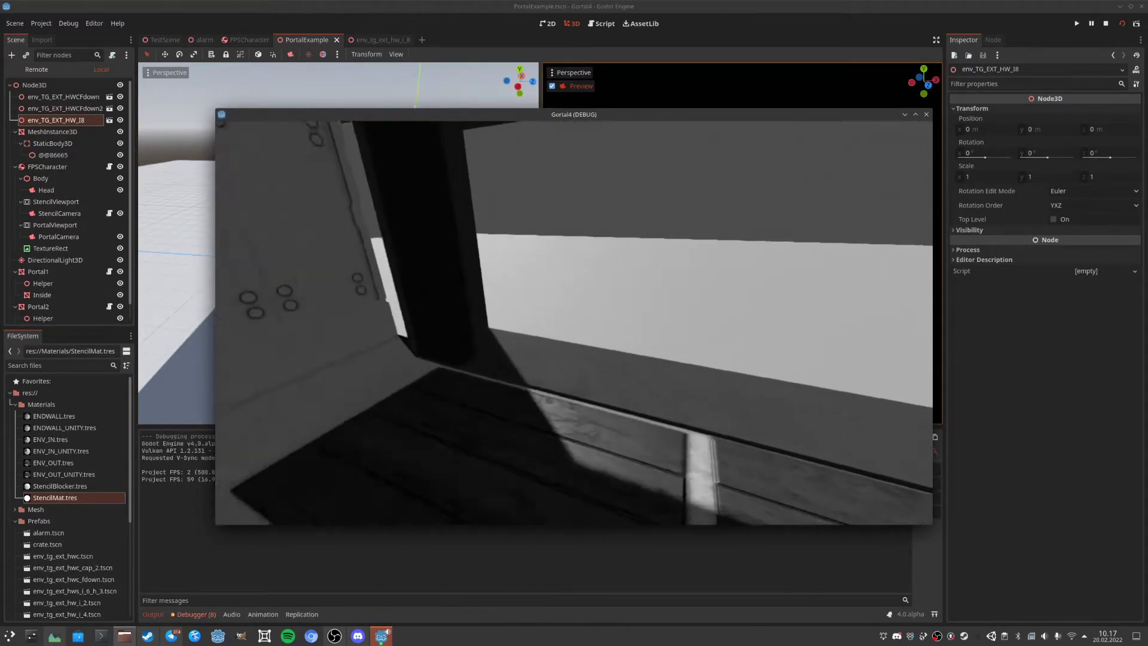
pyautogui.press('w')
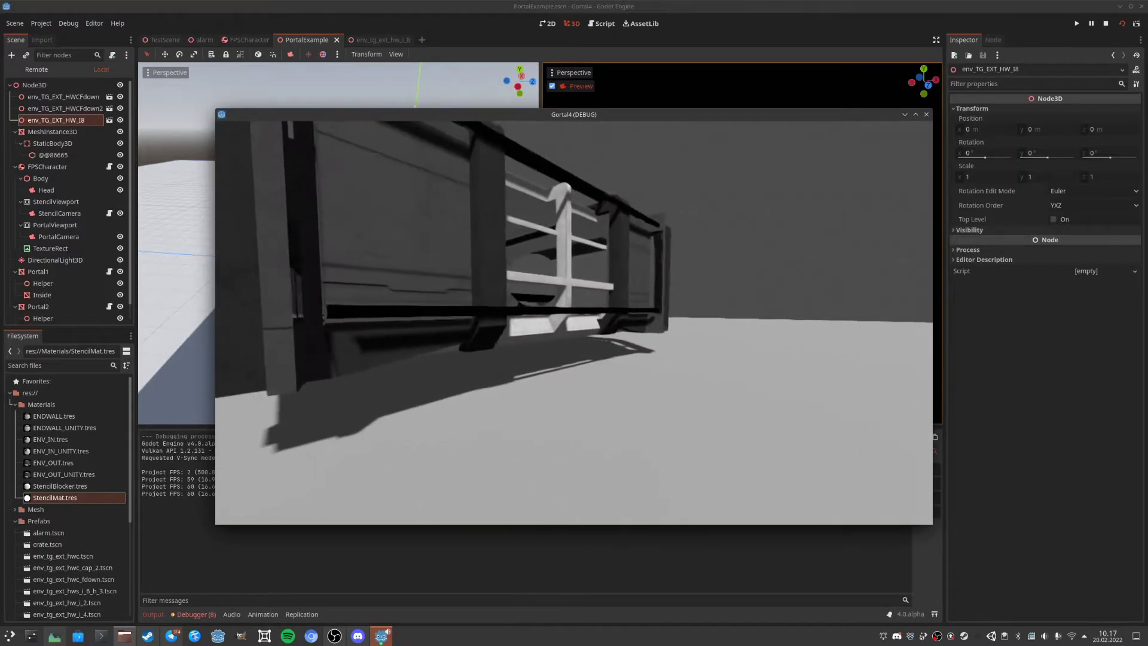
pyautogui.press('a')
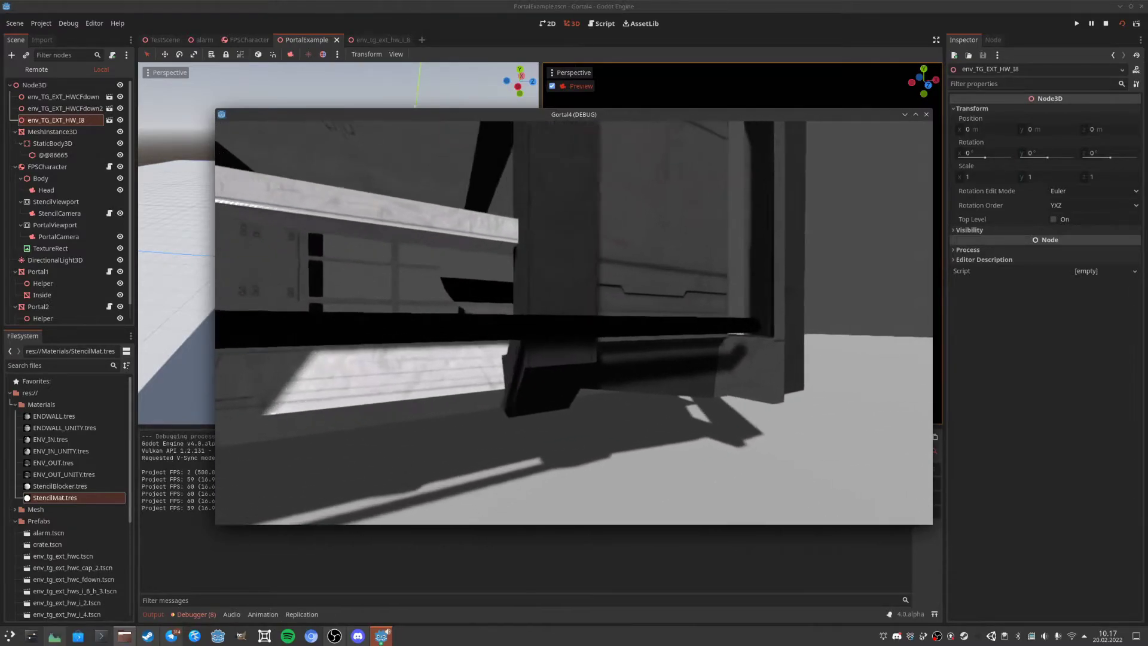
pyautogui.press('d')
pyautogui.press('d')
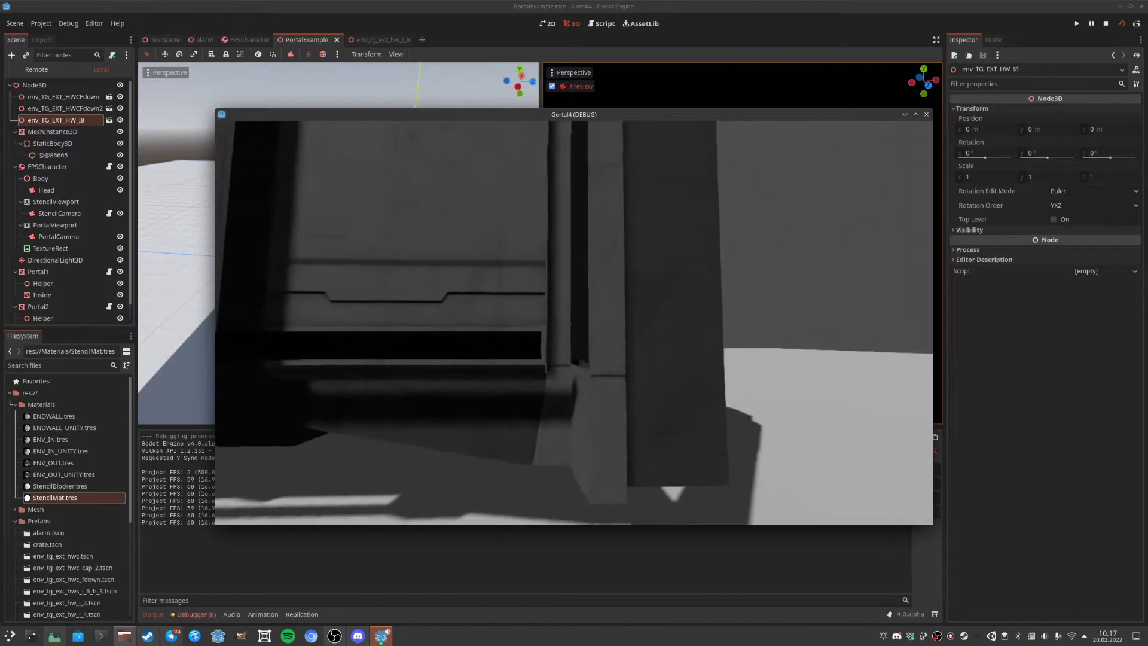
pyautogui.press('a')
pyautogui.press('a')
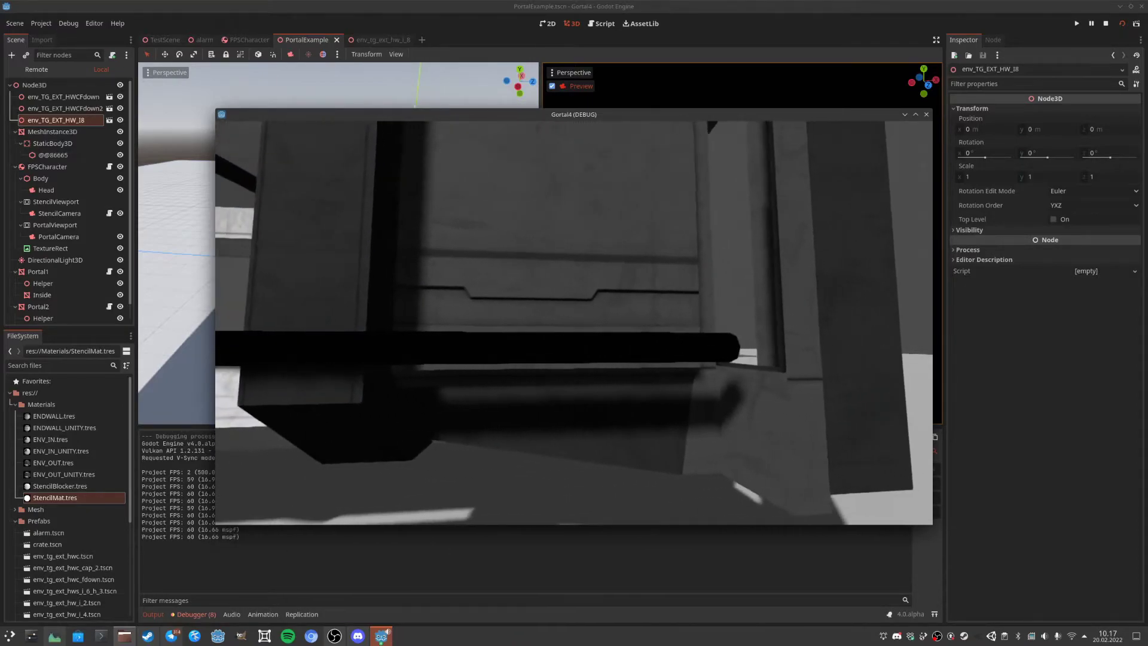
pyautogui.press('d')
pyautogui.press('d')
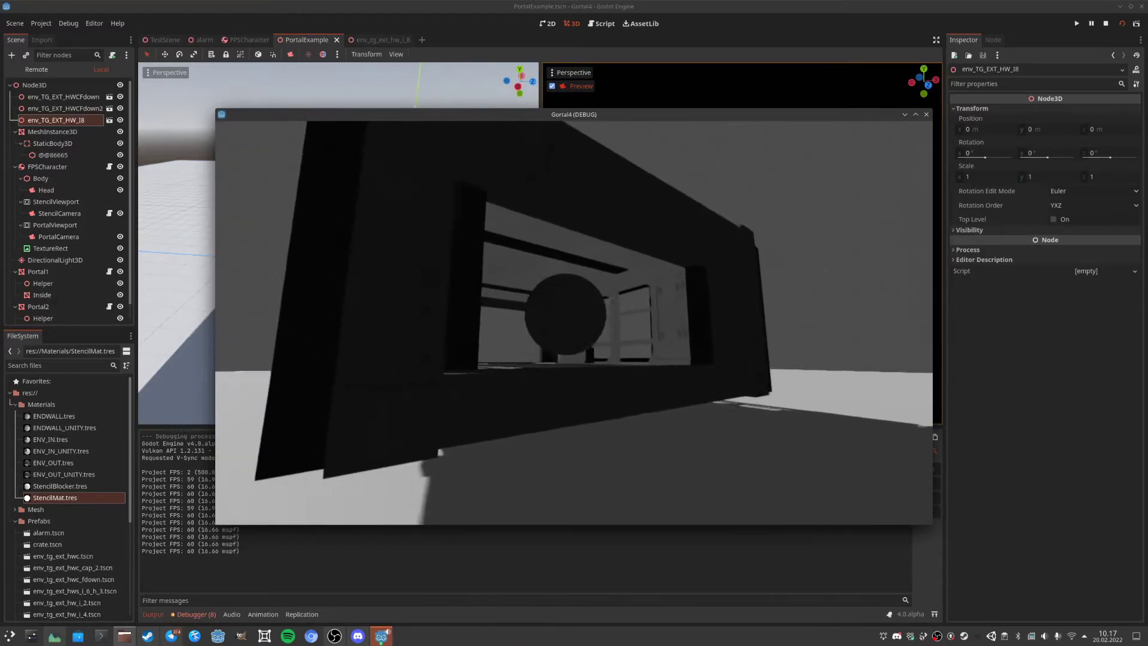
pyautogui.press('a')
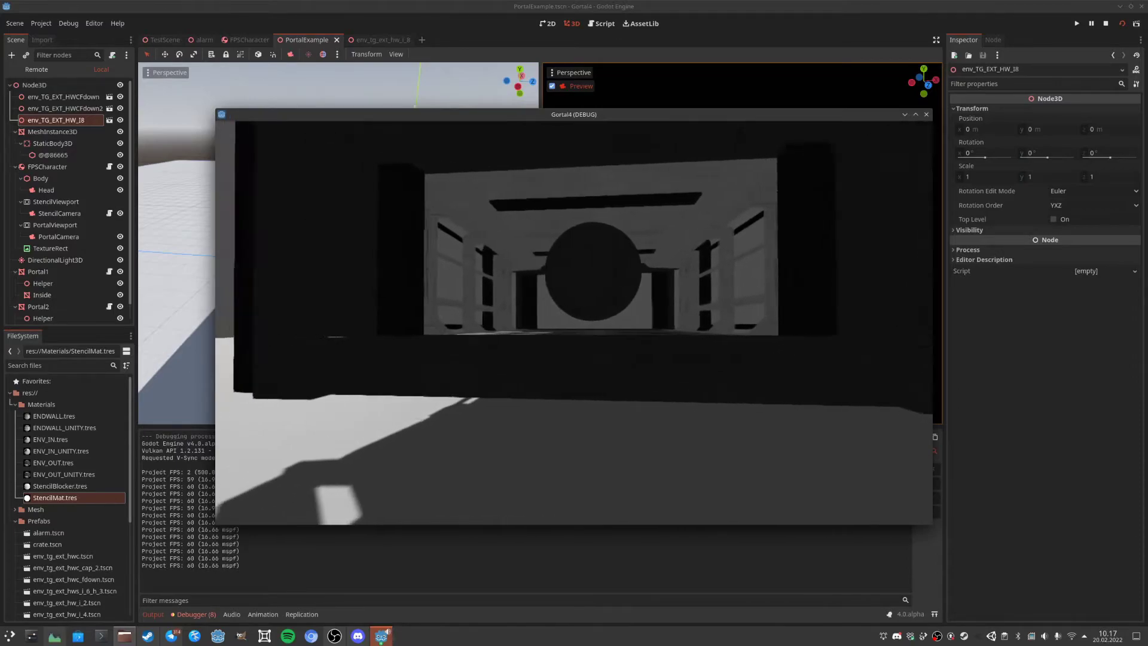
pyautogui.press('a')
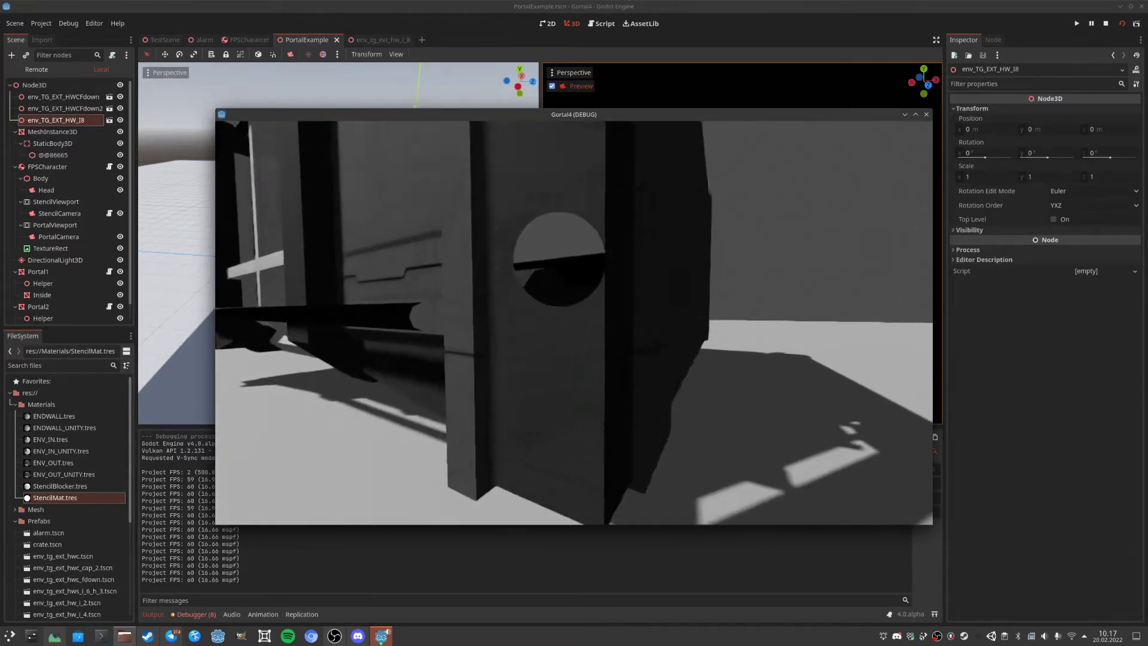
pyautogui.press('a')
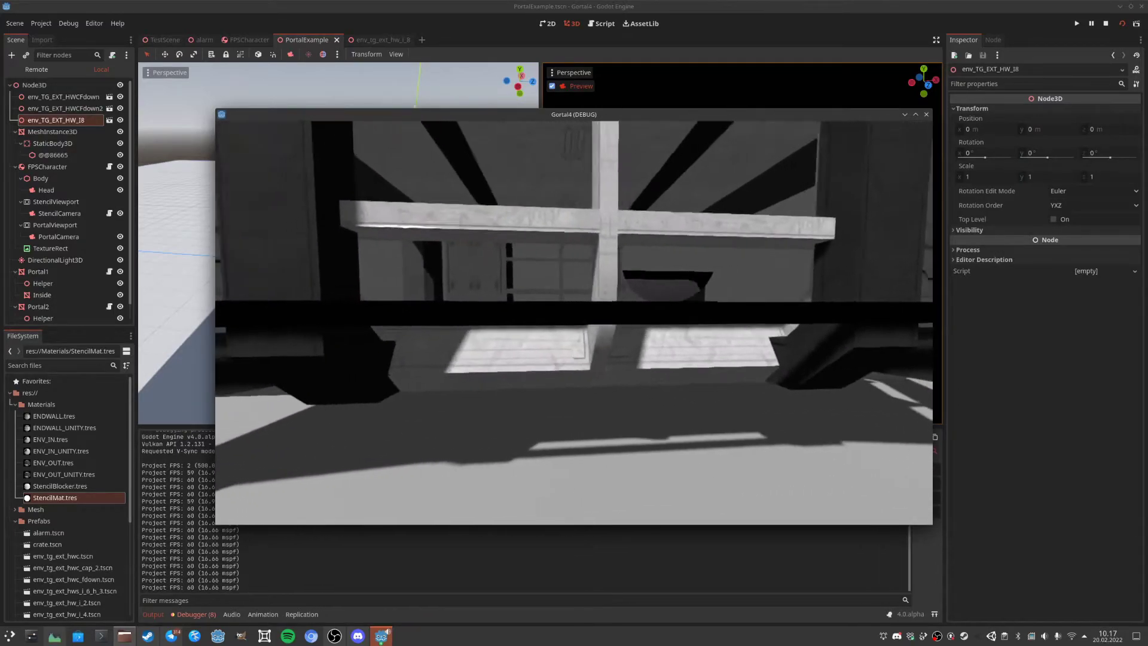
pyautogui.press('Escape')
pyautogui.click(926, 114)
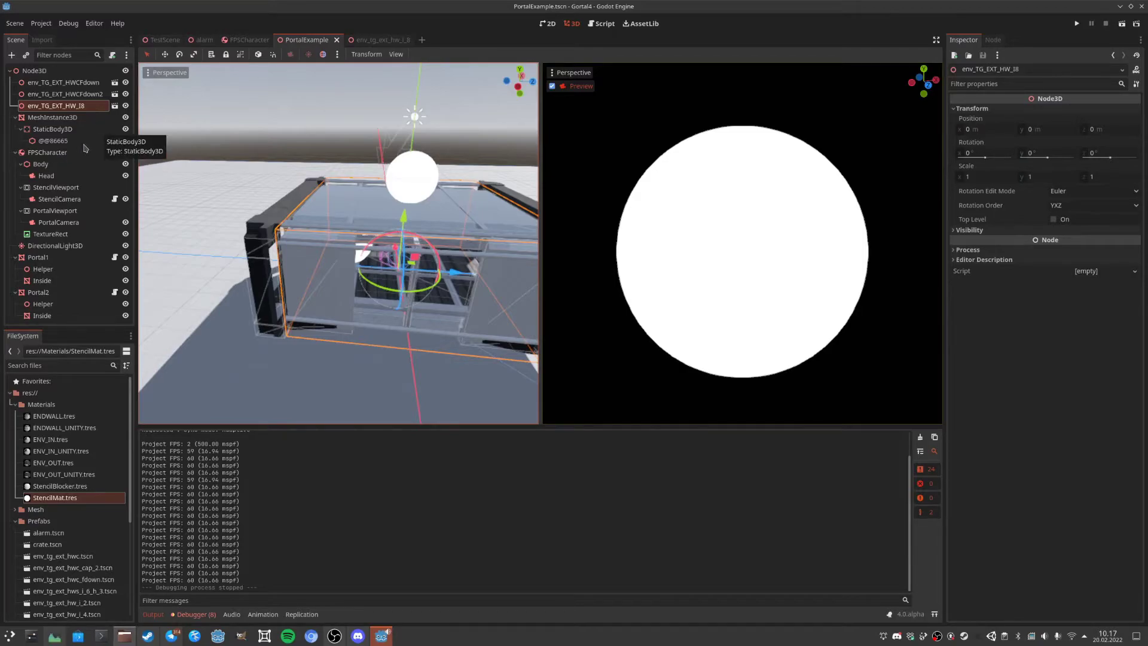
# Toggle the mesh copy's visibility in env_tg_ext_hw_i_8 on and back off, save that scene, and return to PortalExample.
pyautogui.scroll(3, 235, 242)
pyautogui.moveTo(263, 245); pyautogui.dragTo(348, 192, button='middle')
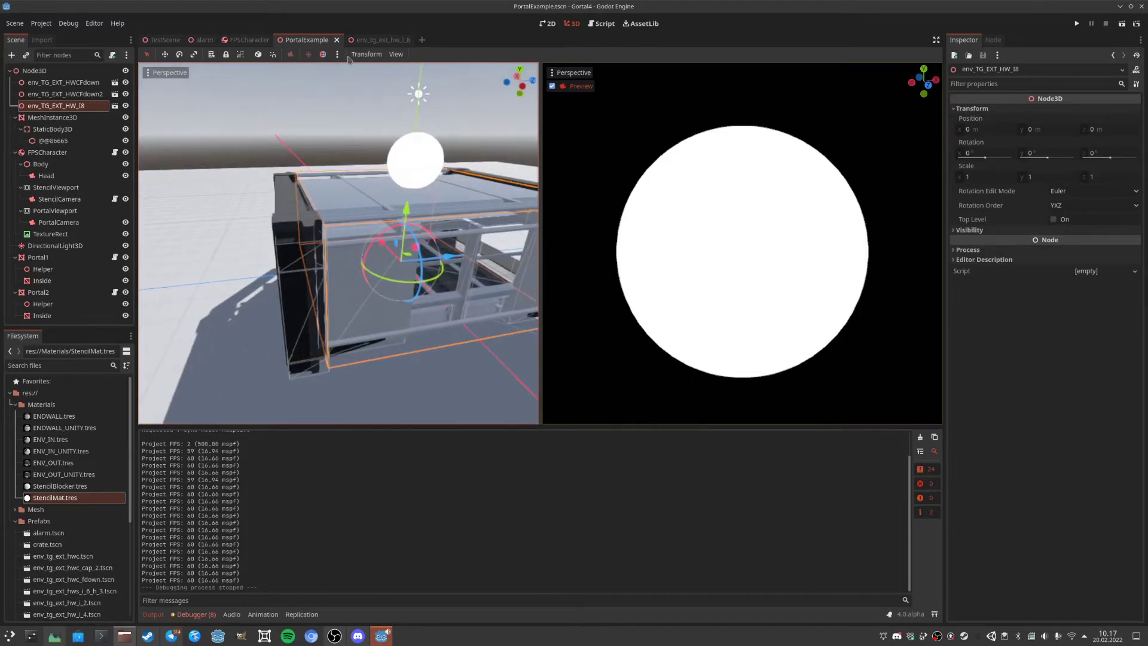
pyautogui.hotkey('ctrl', 'Tab')
pyautogui.doubleClick(128, 130)
pyautogui.hotkey('ctrl', 's')
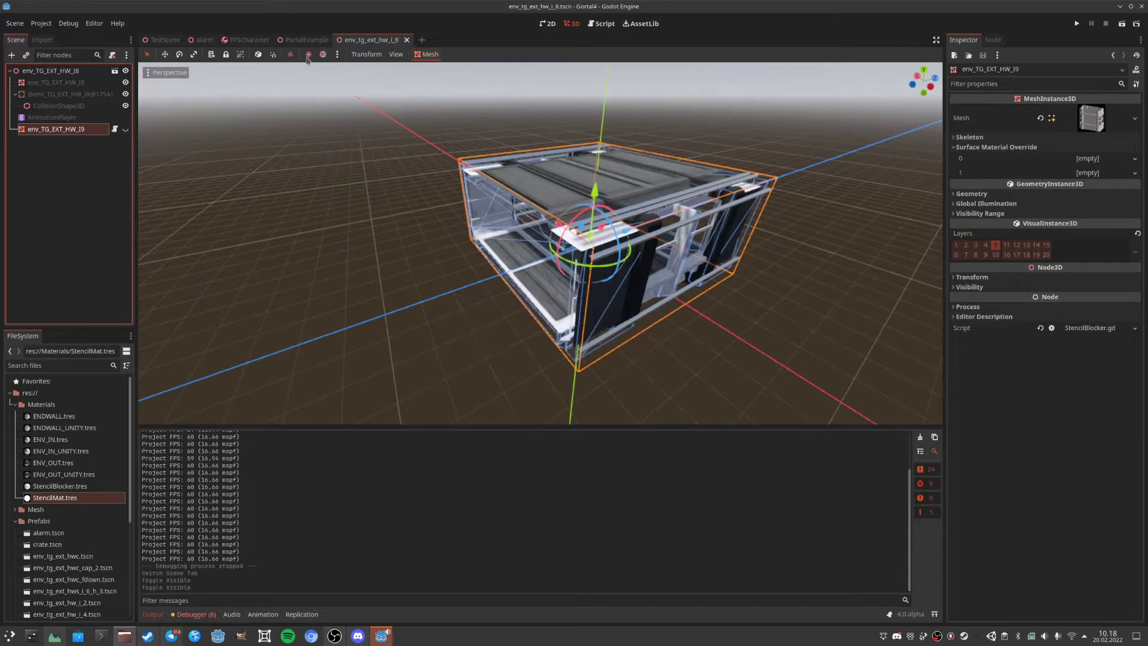
pyautogui.click(299, 40)
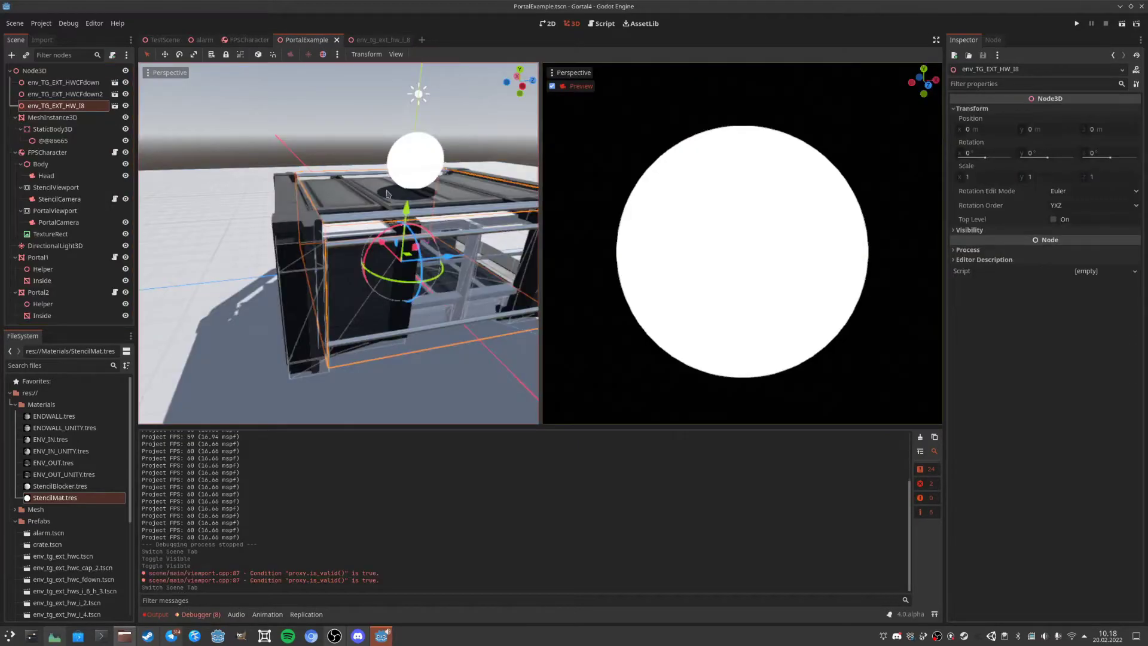
# Open the env_TG_EXT_HWCFdown2 instance's source scene and paste a copy of its mesh under the root node.
pyautogui.moveTo(379, 236); pyautogui.dragTo(327, 229, button='middle')
pyautogui.scroll(-4, 272, 225)
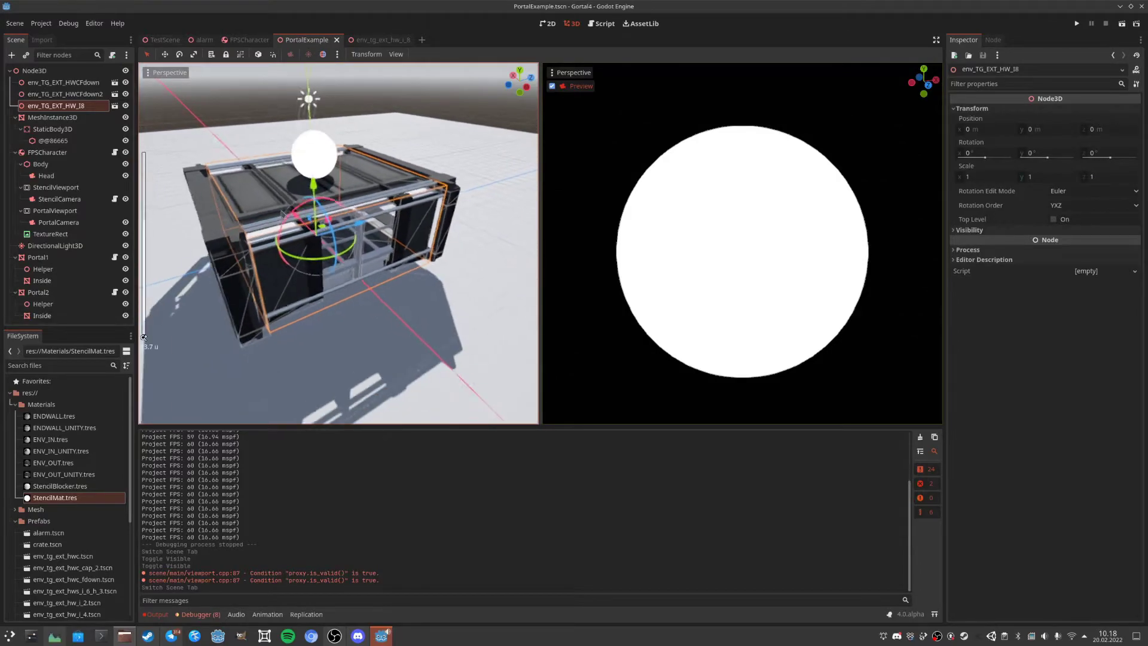
pyautogui.click(226, 217)
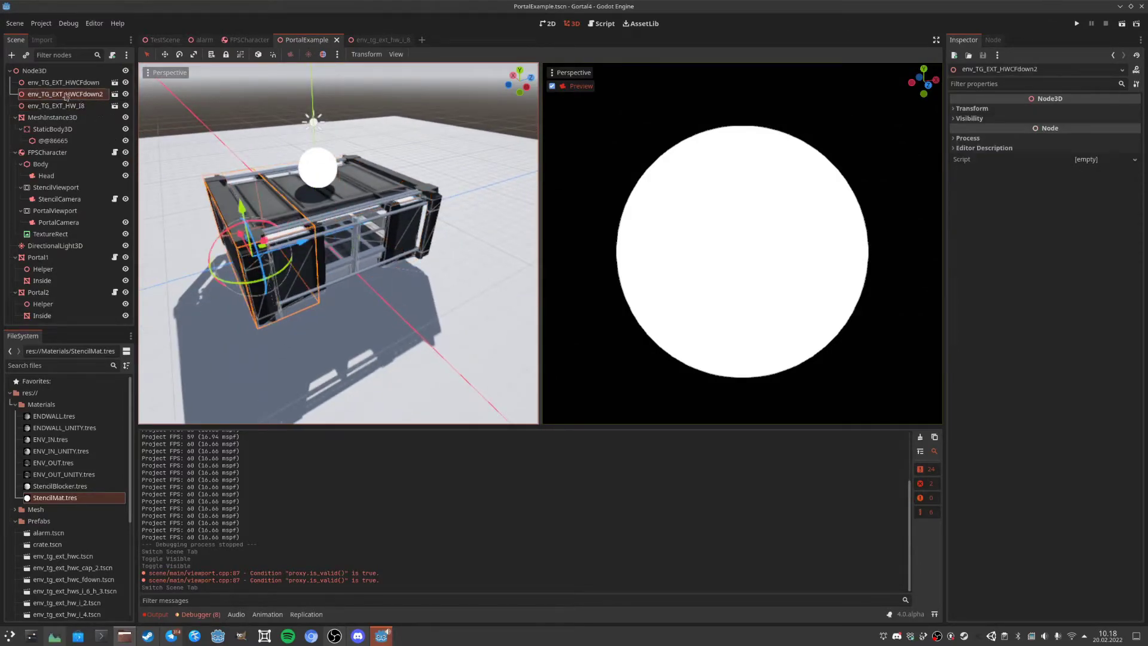
pyautogui.click(114, 95)
pyautogui.click(49, 82)
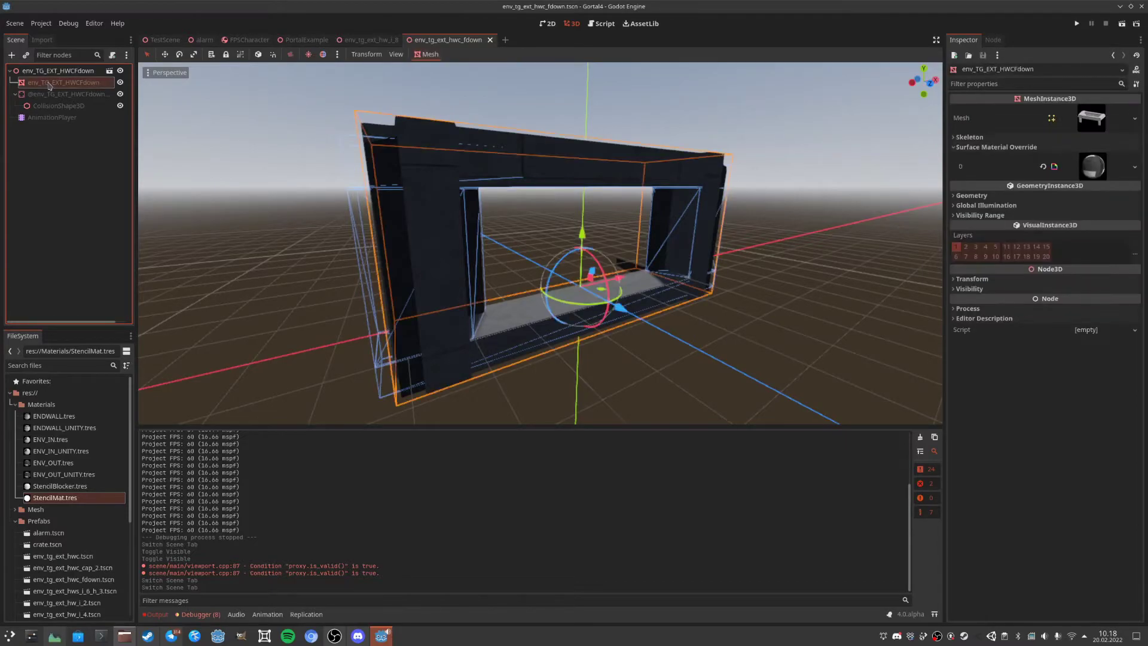
pyautogui.rightClick(55, 72)
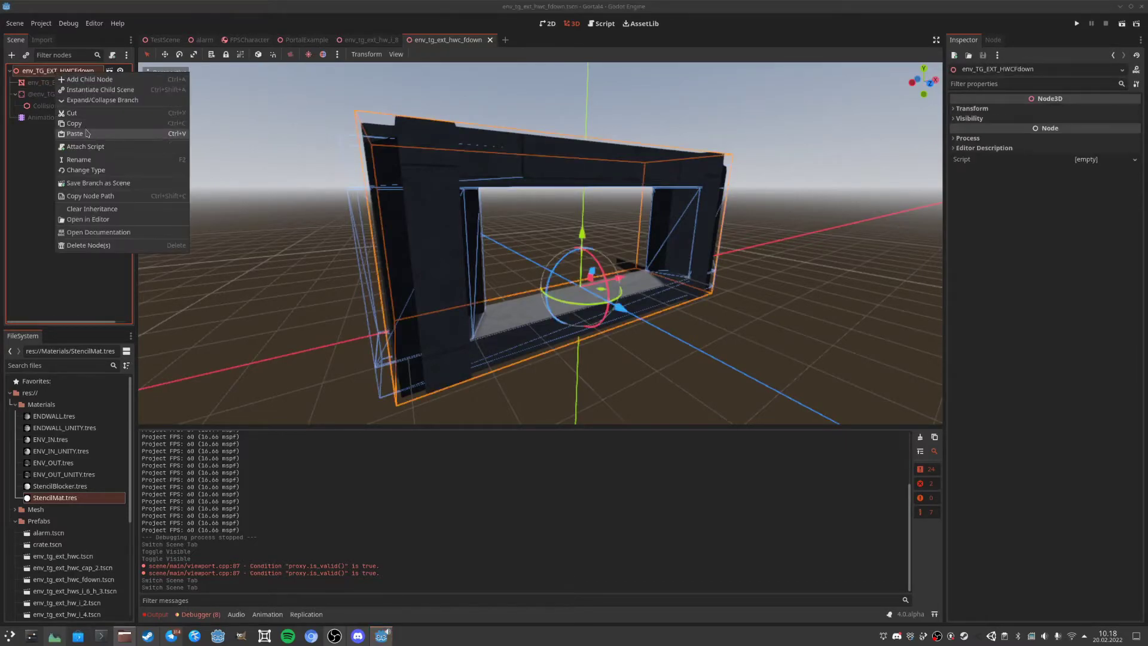
pyautogui.click(75, 133)
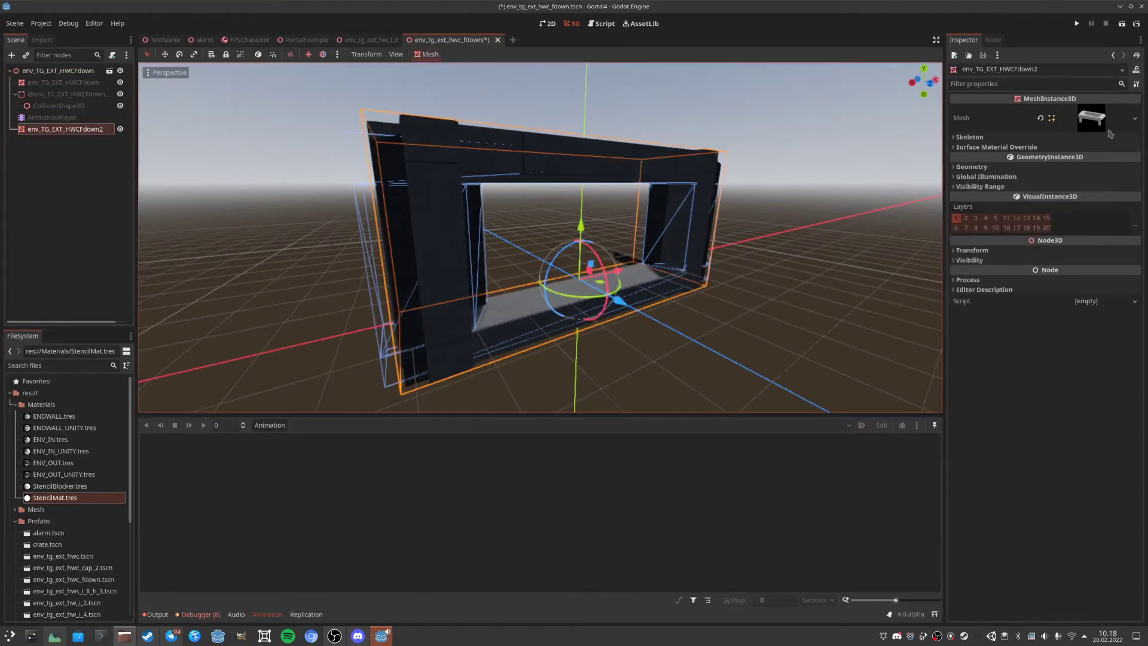
# Clear surface material override 0 on the pasted frame mesh and put it on render layer 5 only.
pyautogui.click(994, 147)
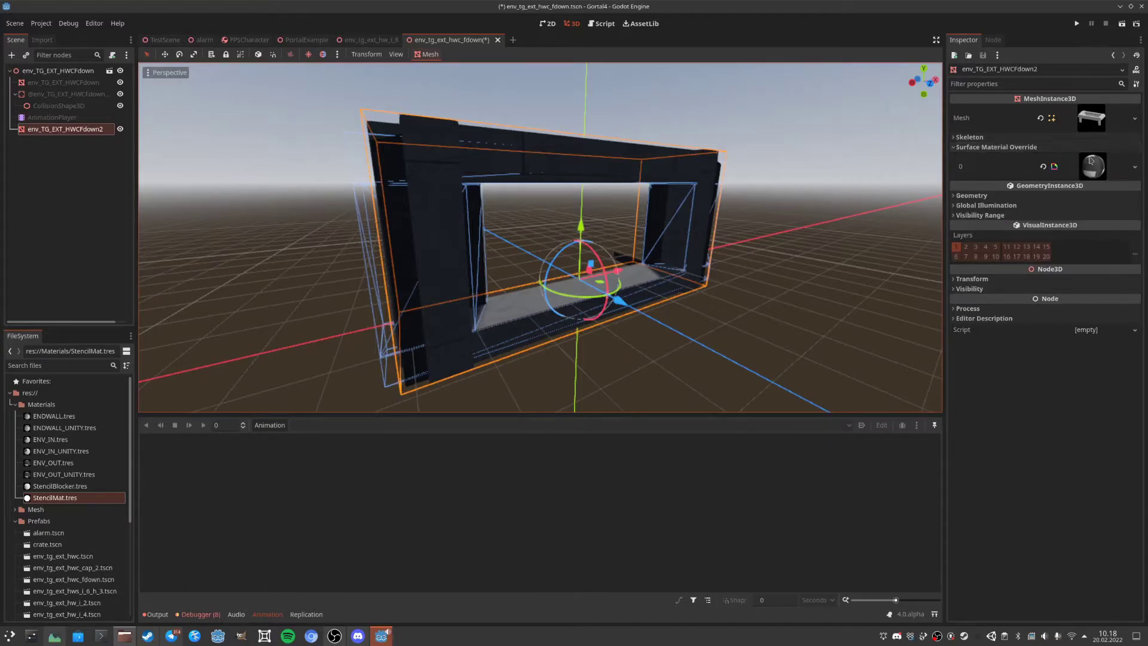
pyautogui.click(1043, 168)
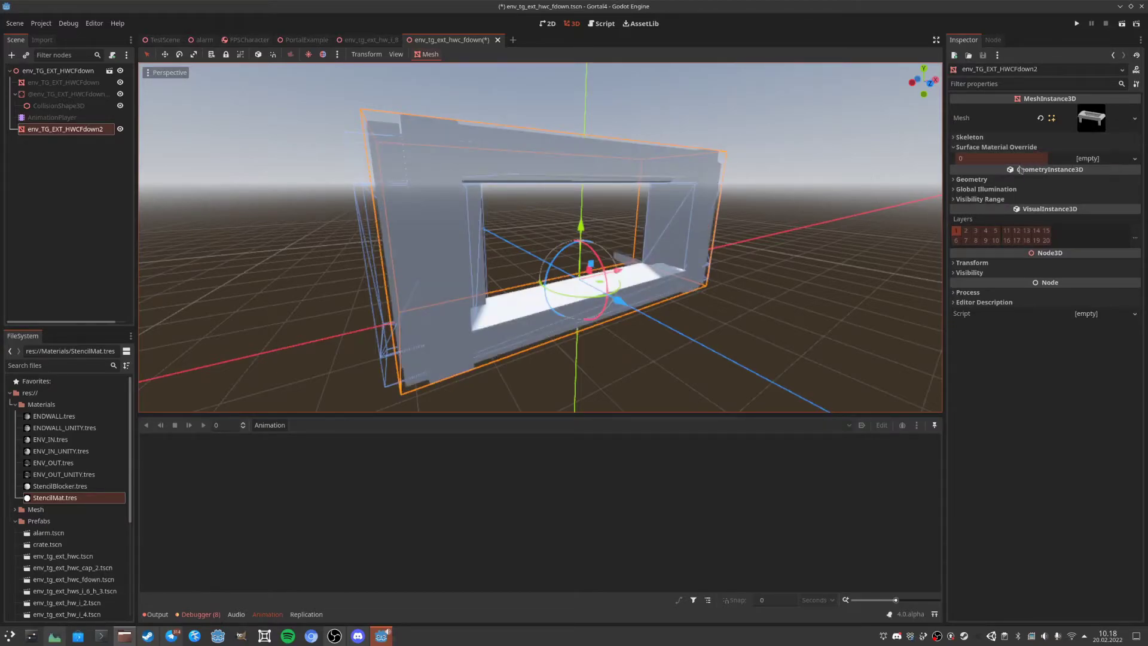
pyautogui.hotkey('ctrl', 's')
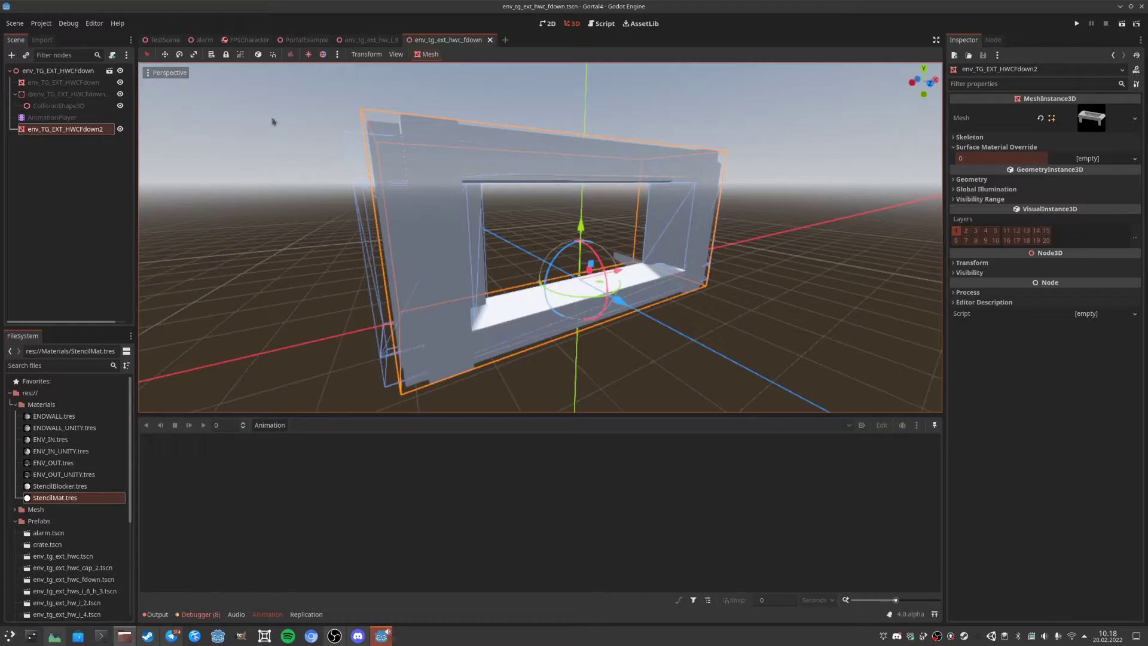
pyautogui.click(994, 230)
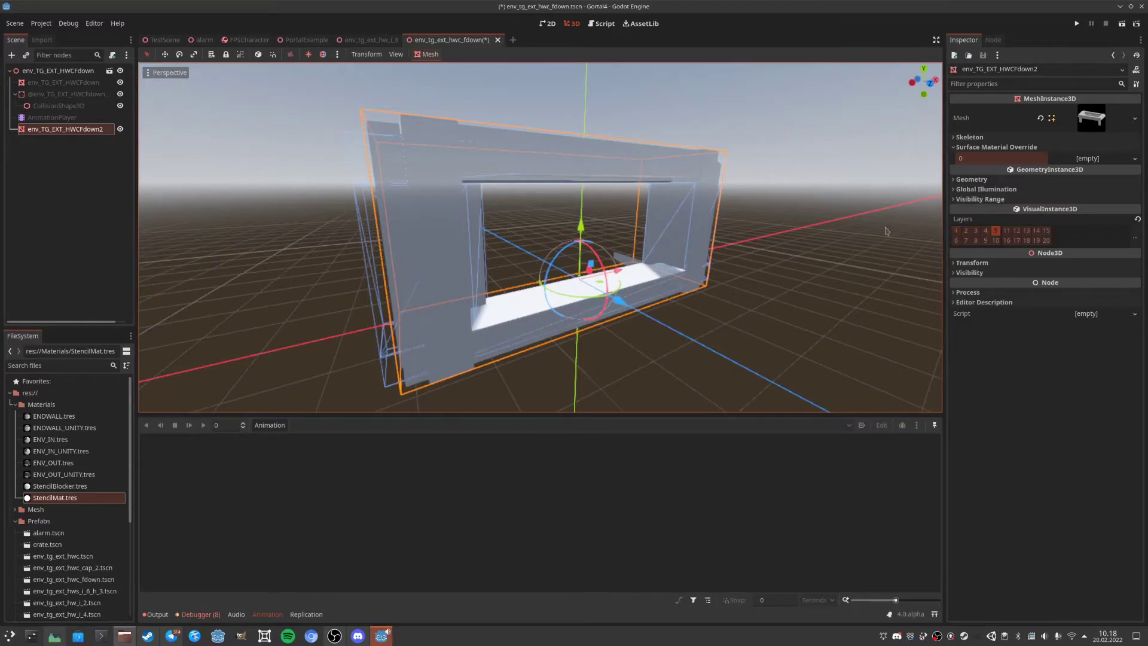
# Hide the frame's mesh copy, attach StencilBlocker.gd from res://Scripts/Effects to it, and save and close the prefab scenes.
pyautogui.rightClick(110, 132)
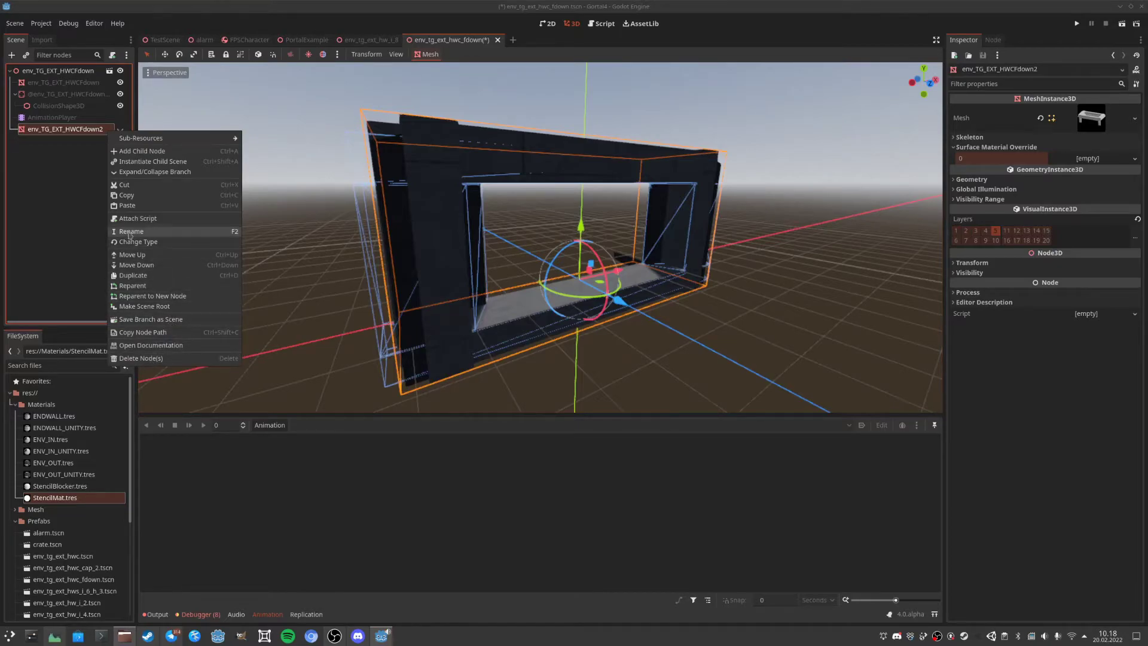
pyautogui.click(145, 218)
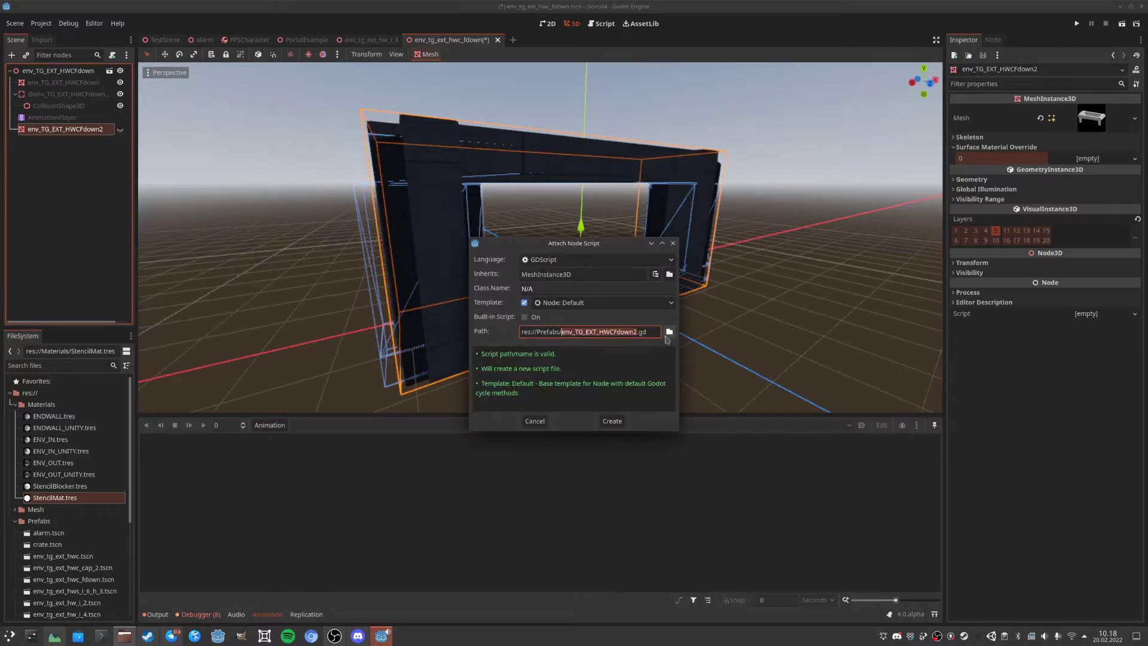
pyautogui.click(371, 189)
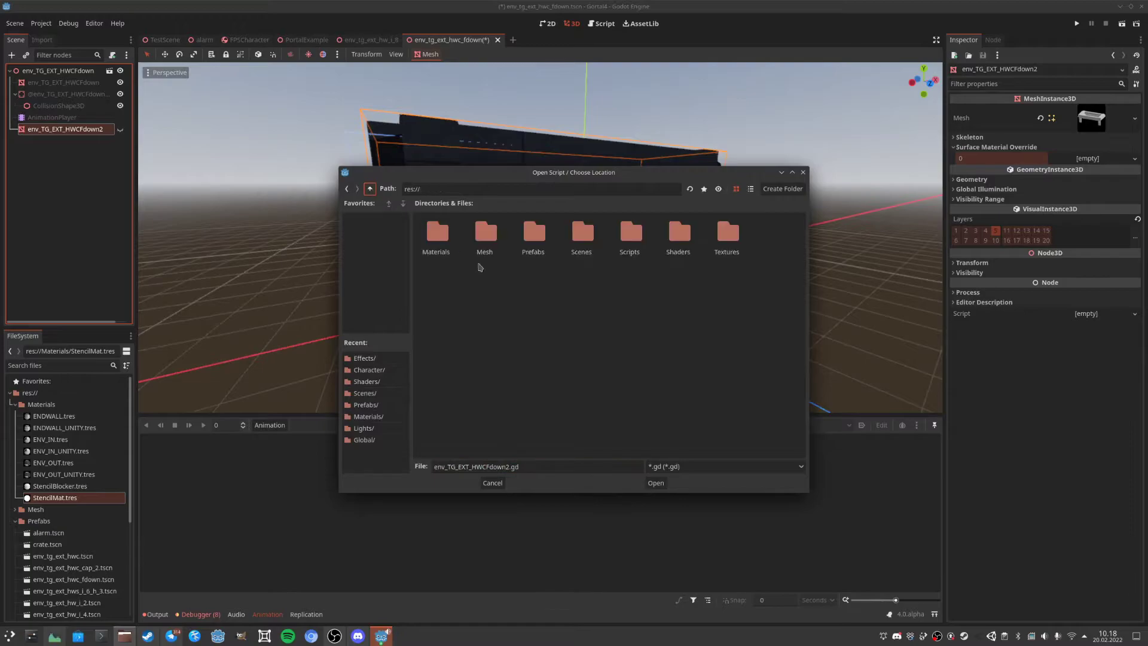
pyautogui.doubleClick(631, 234)
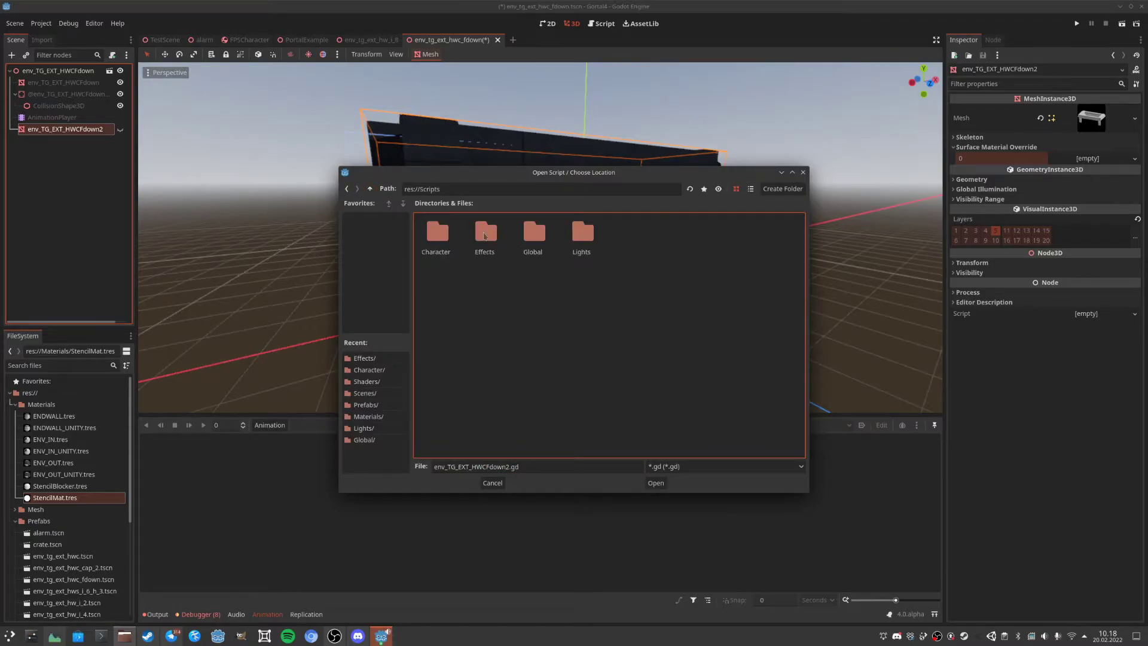
pyautogui.doubleClick(485, 235)
pyautogui.doubleClick(527, 233)
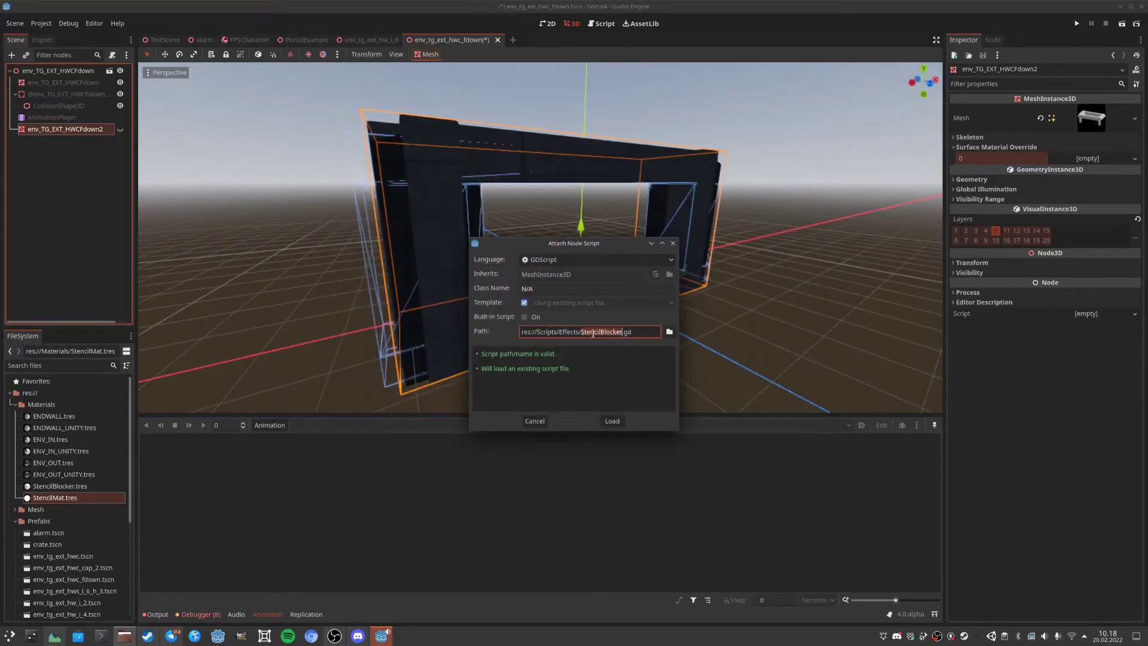
pyautogui.click(611, 421)
pyautogui.hotkey('ctrl', 's')
pyautogui.click(498, 39)
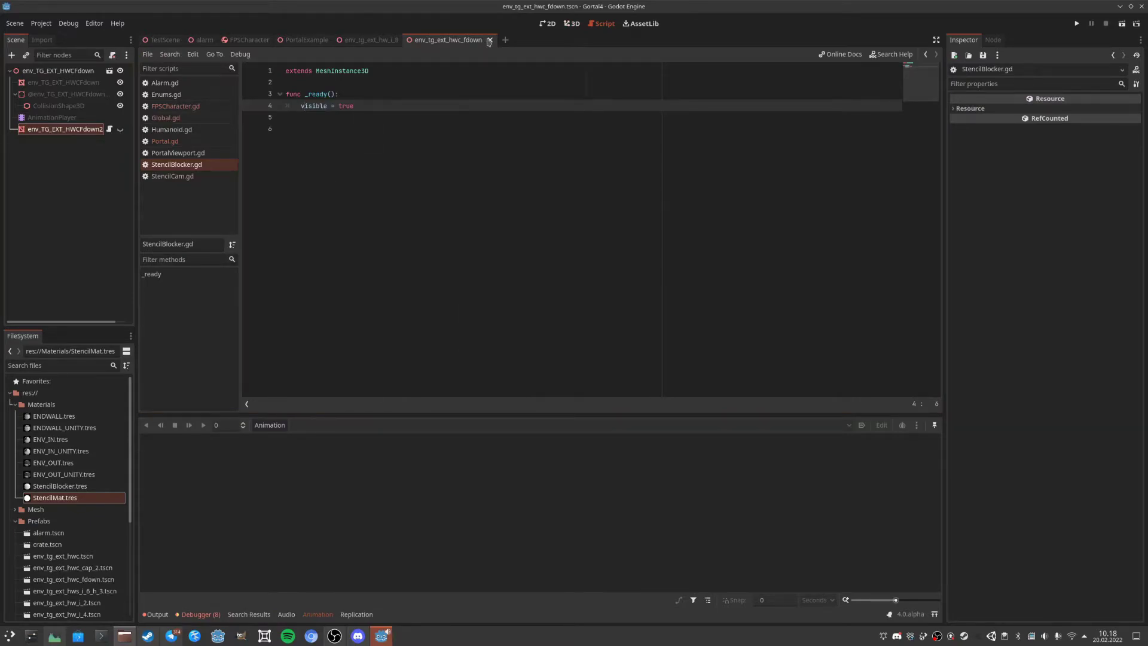
pyautogui.click(408, 40)
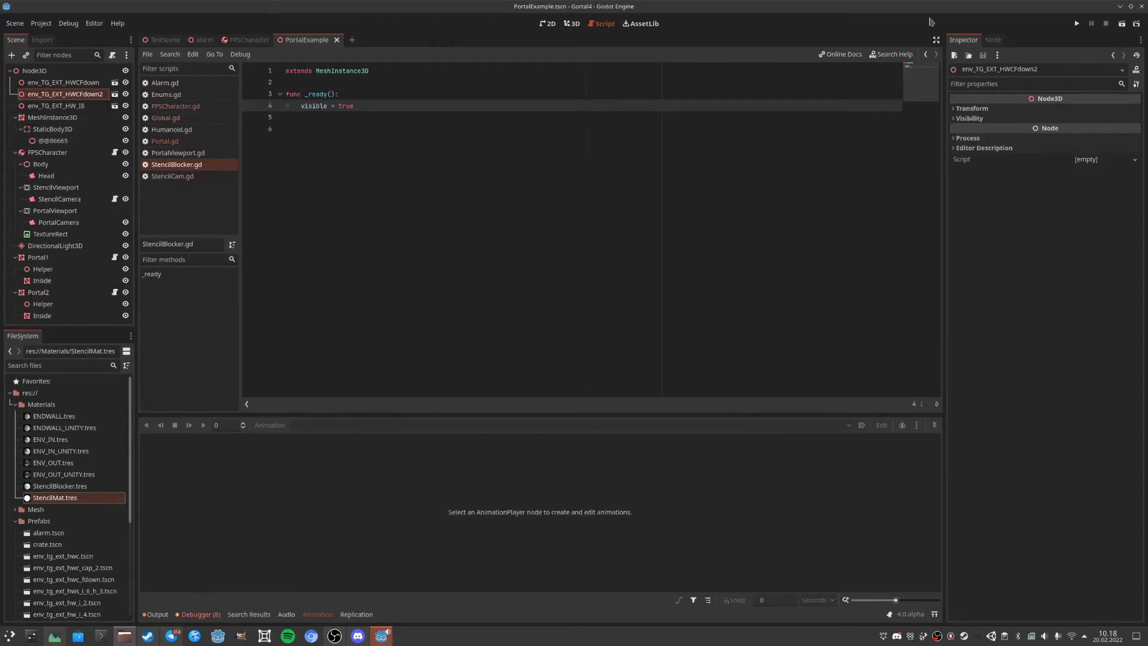
# Run the PortalExample scene, walk around the room walls to check how they occlude the portal, and close the game.
pyautogui.press('F6')
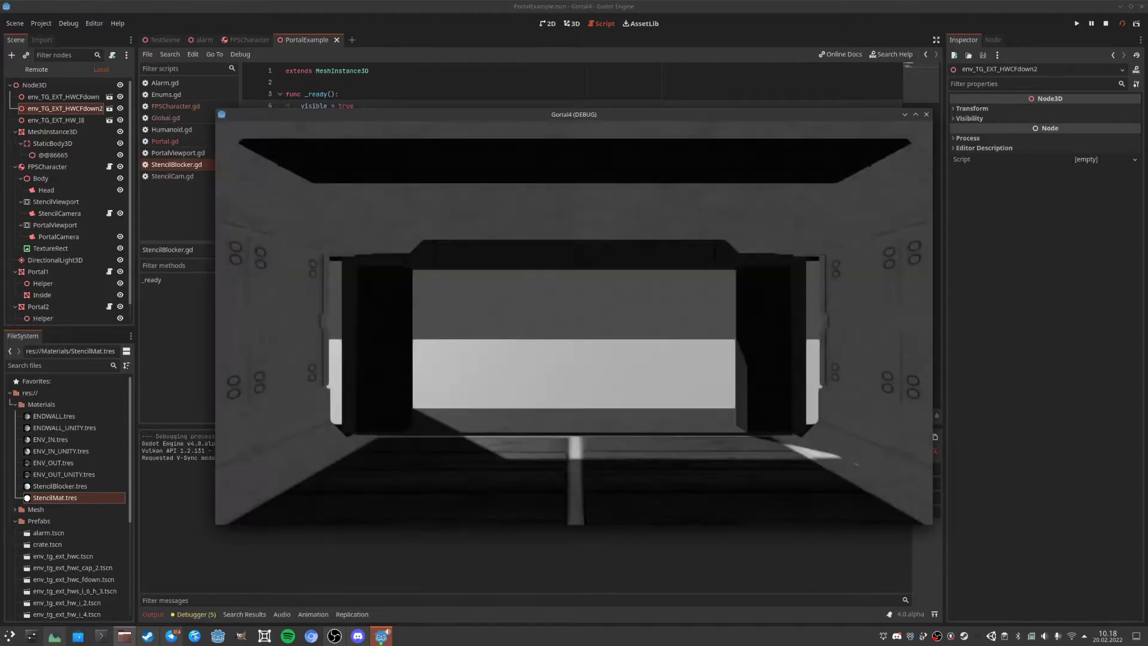
pyautogui.press('w')
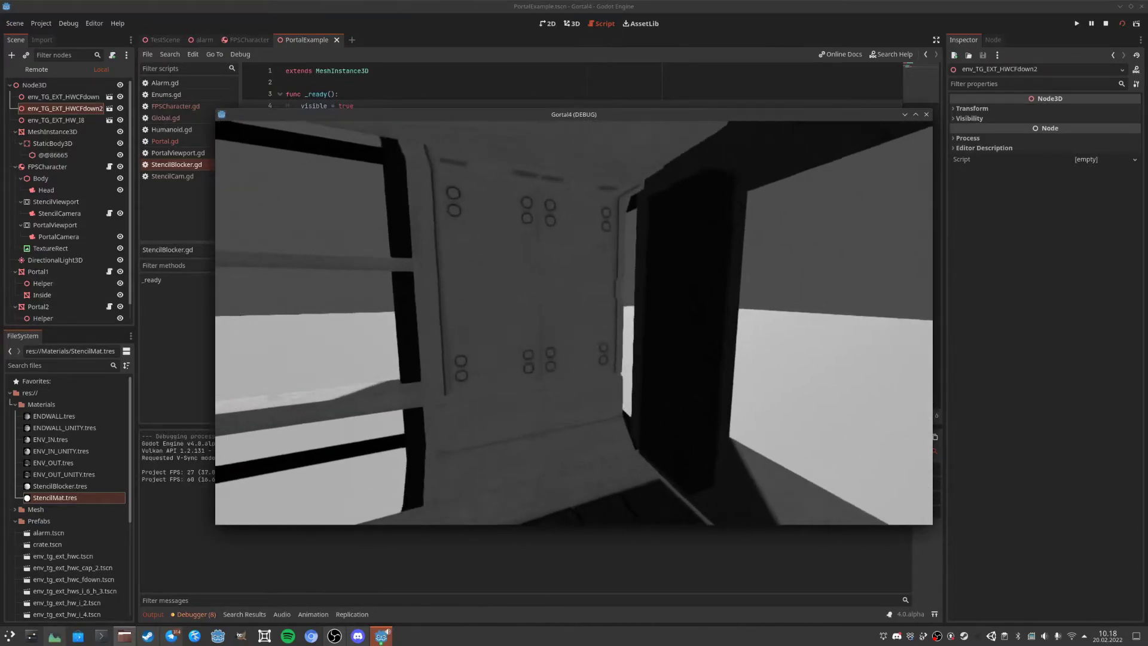
pyautogui.press('w')
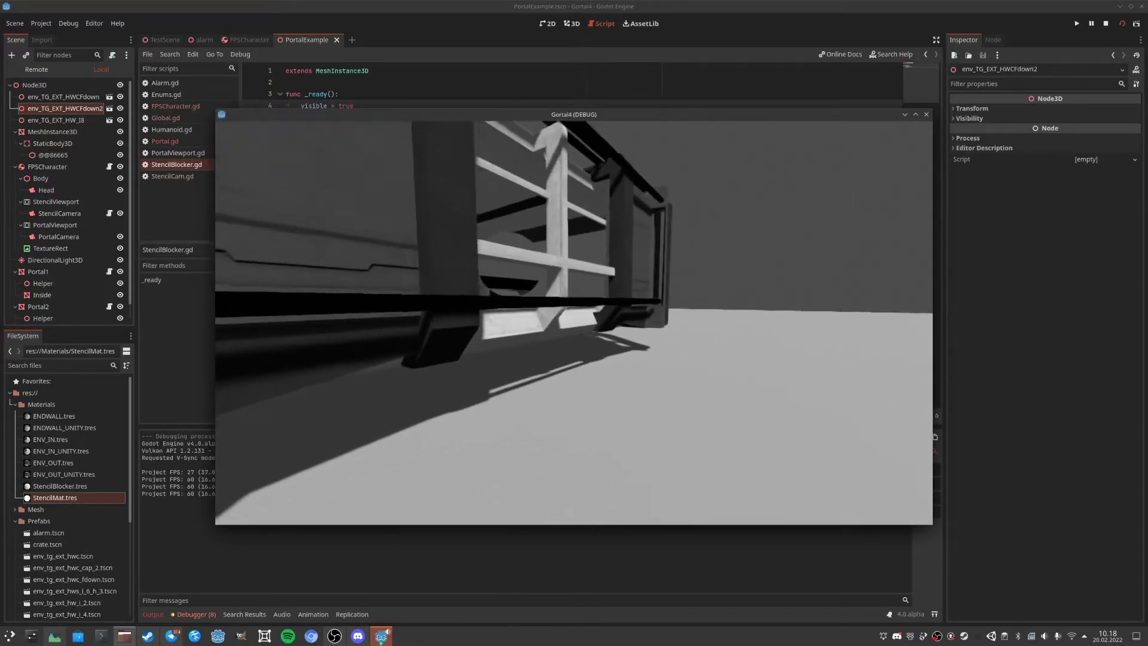
pyautogui.press('w')
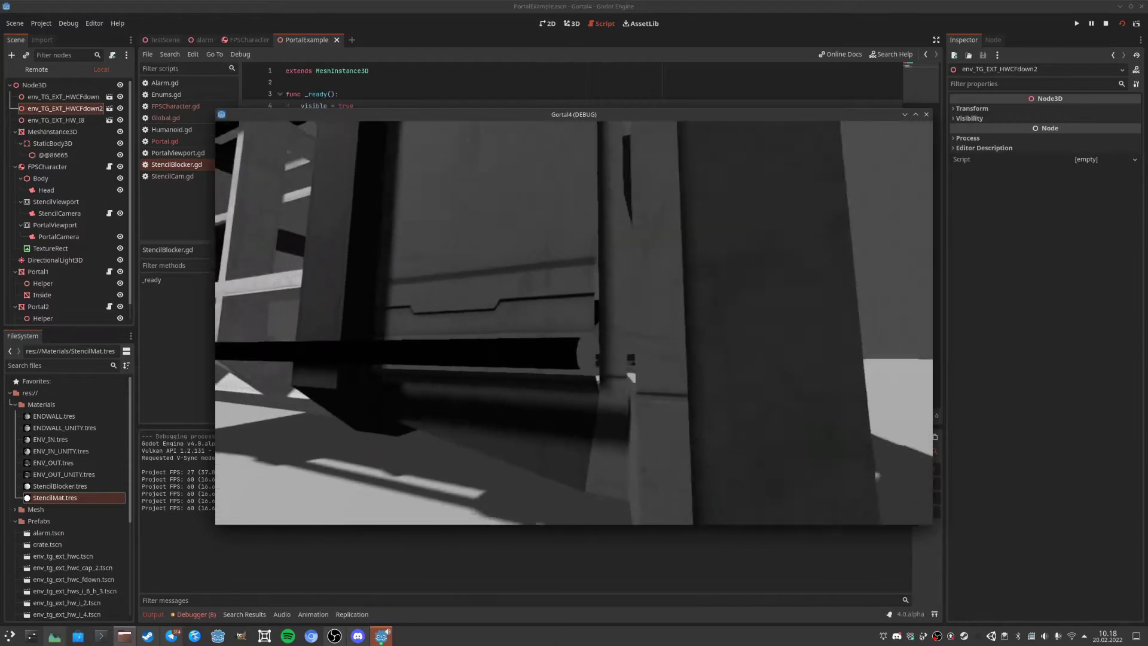
pyautogui.press('w')
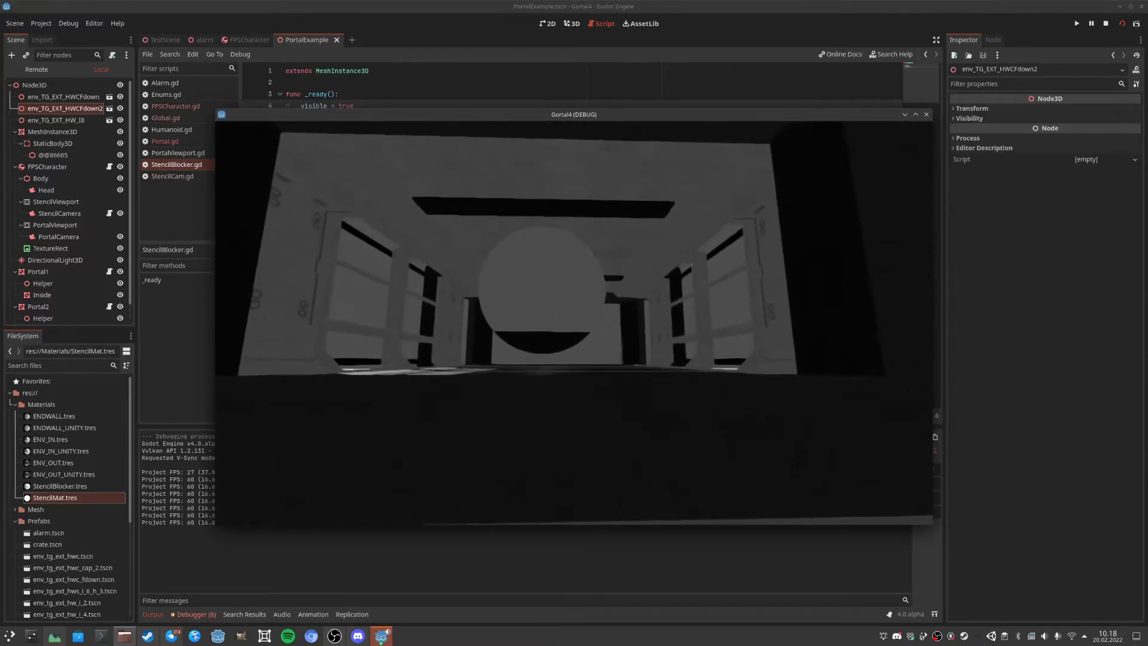
pyautogui.press('a')
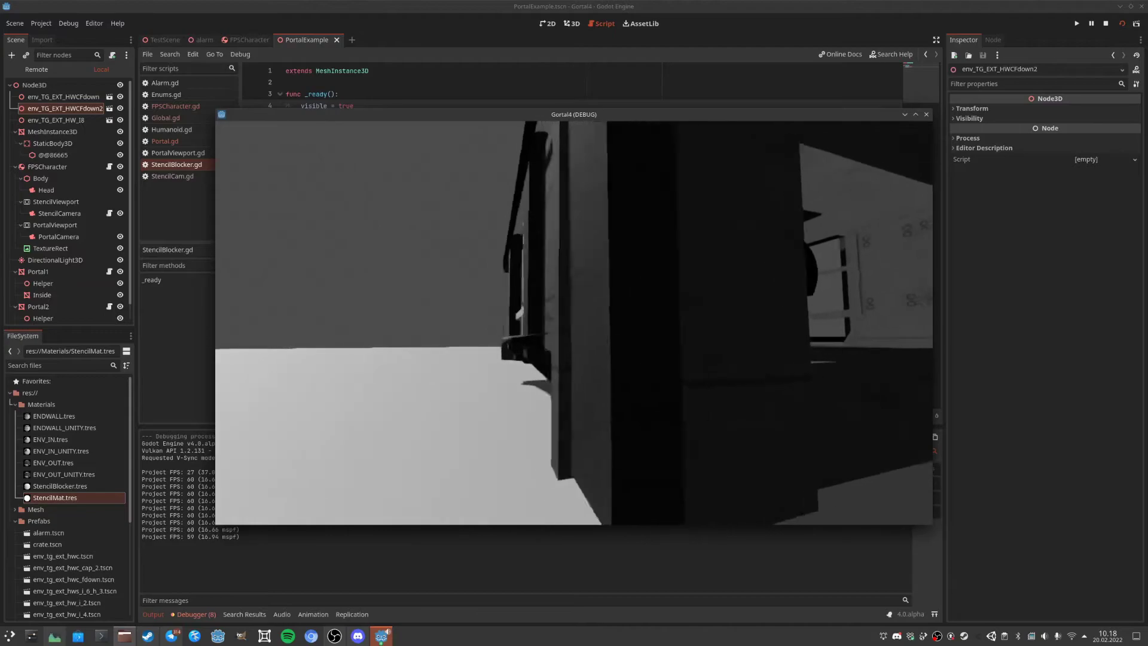
pyautogui.press('Escape')
pyautogui.click(927, 114)
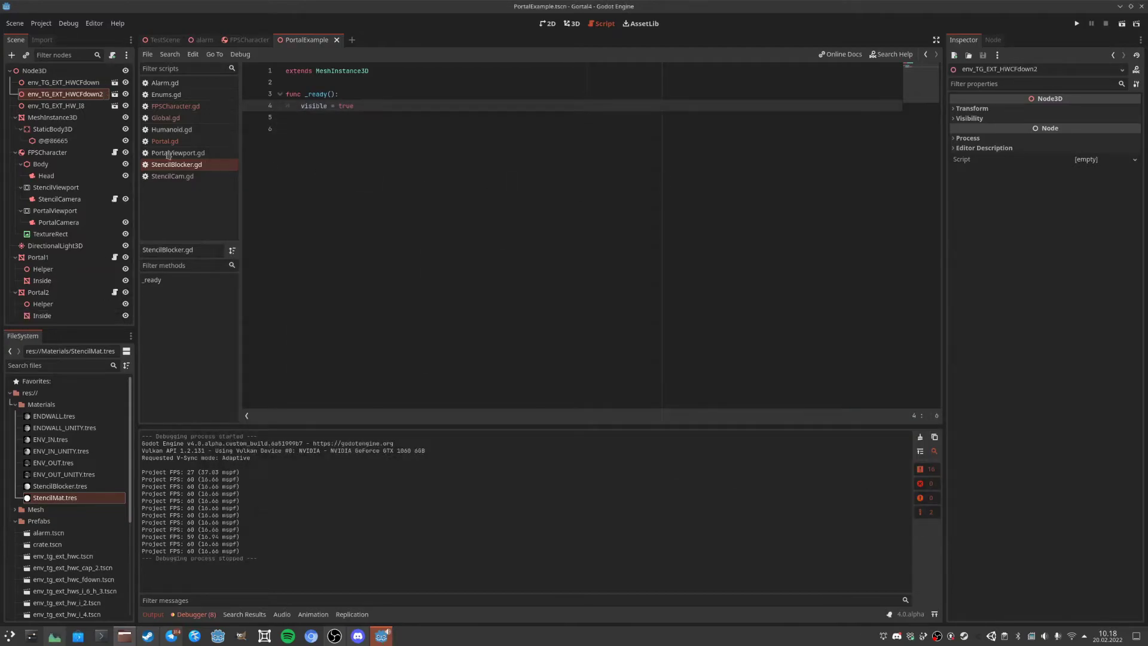
# Collapse the MeshInstance3D, FPSCharacter and Portal1 branches and add a WorldEnvironment node under the root Node3D.
pyautogui.click(16, 118)
pyautogui.click(16, 129)
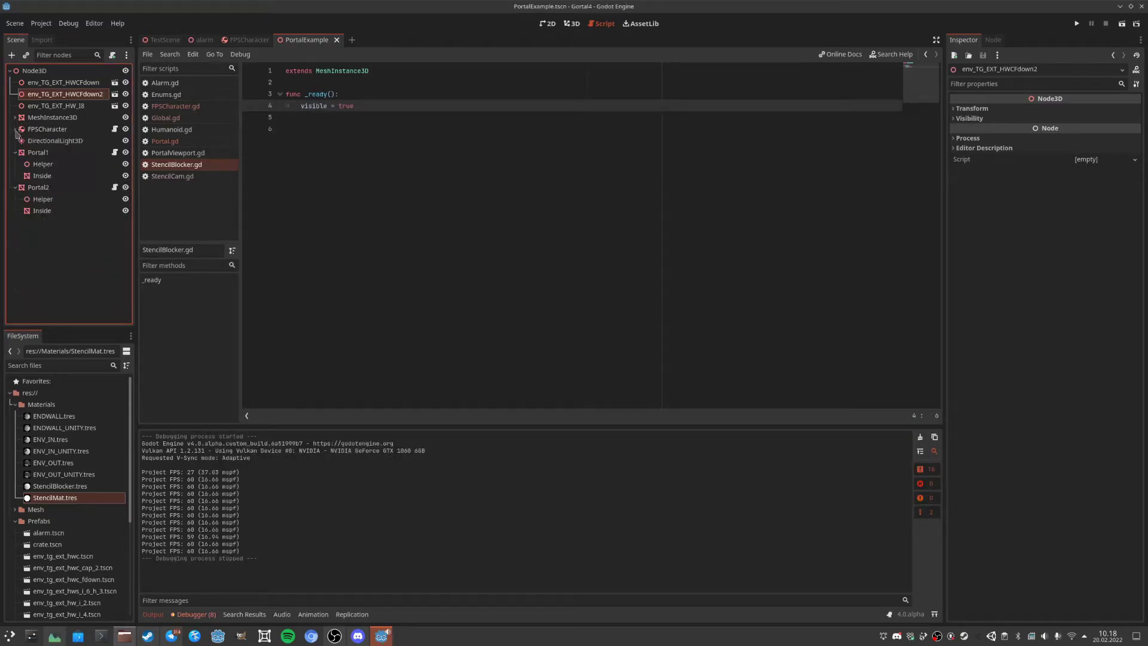
pyautogui.click(16, 152)
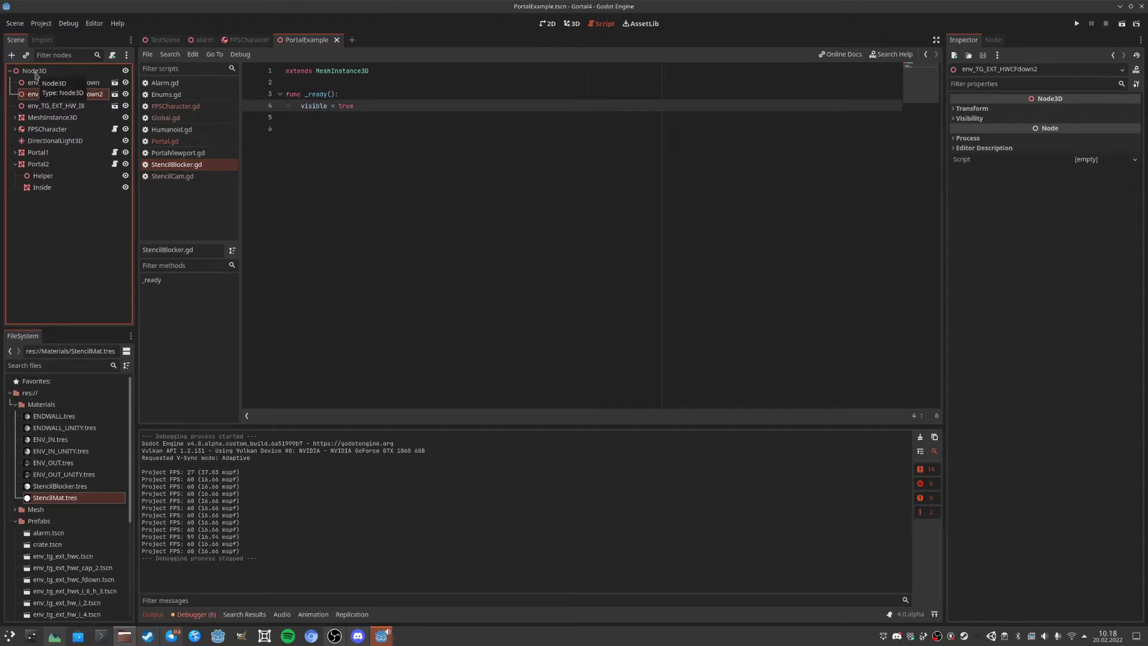
pyautogui.click(34, 71)
pyautogui.rightClick(34, 73)
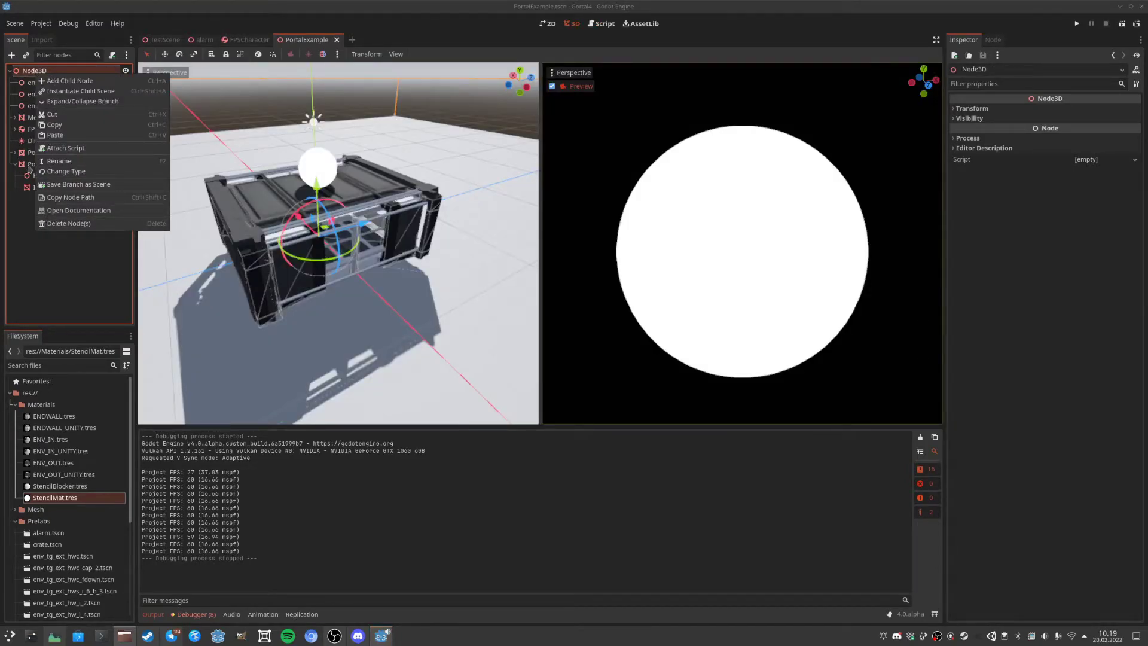
pyautogui.click(58, 82)
pyautogui.write('e')
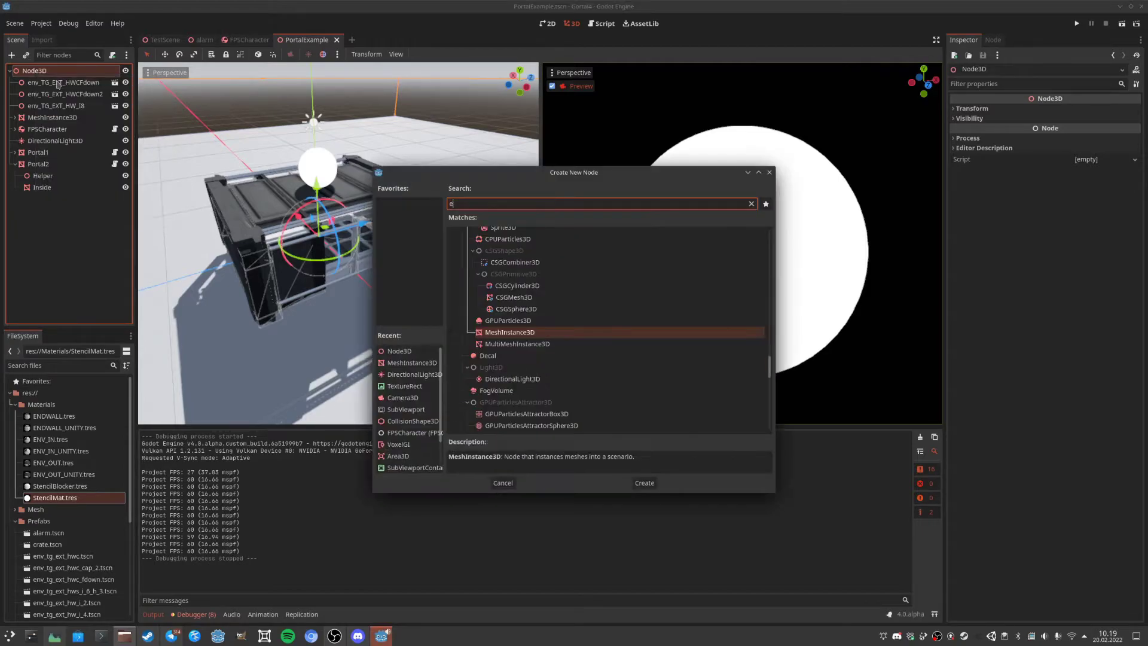
pyautogui.write('n')
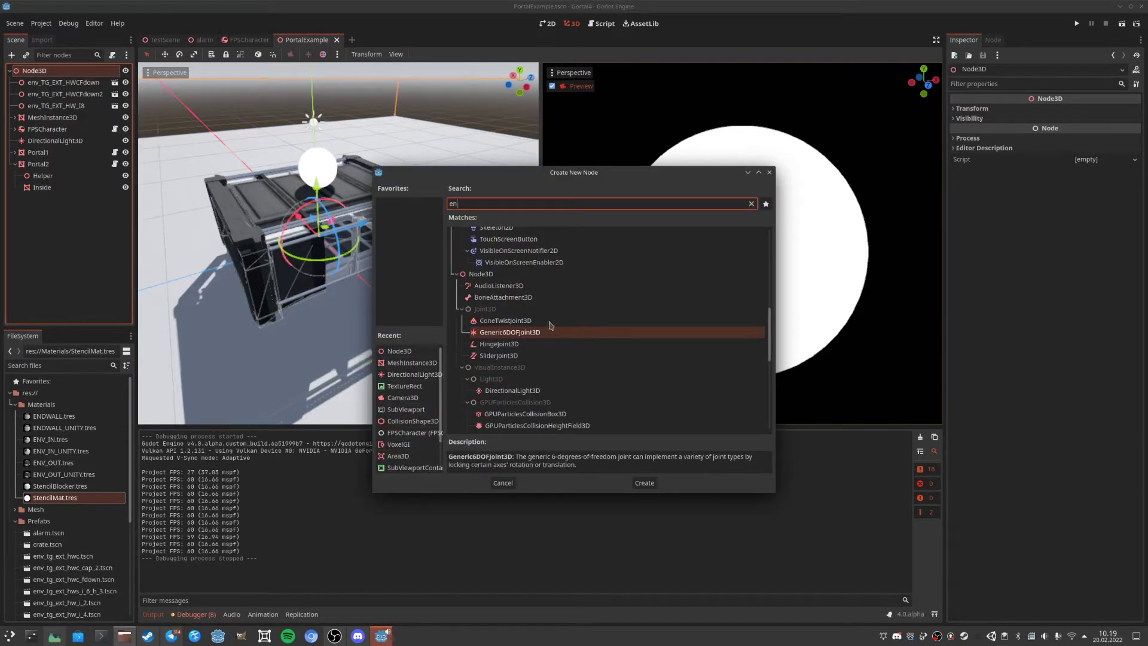
pyautogui.scroll(5, 538, 383)
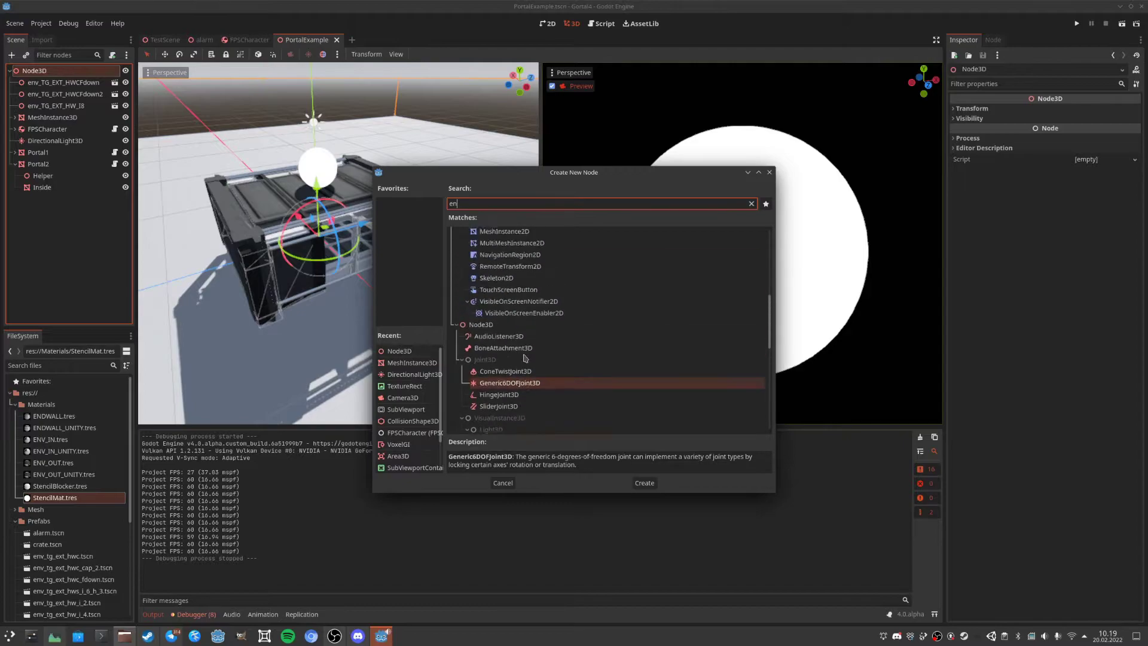
pyautogui.write('e')
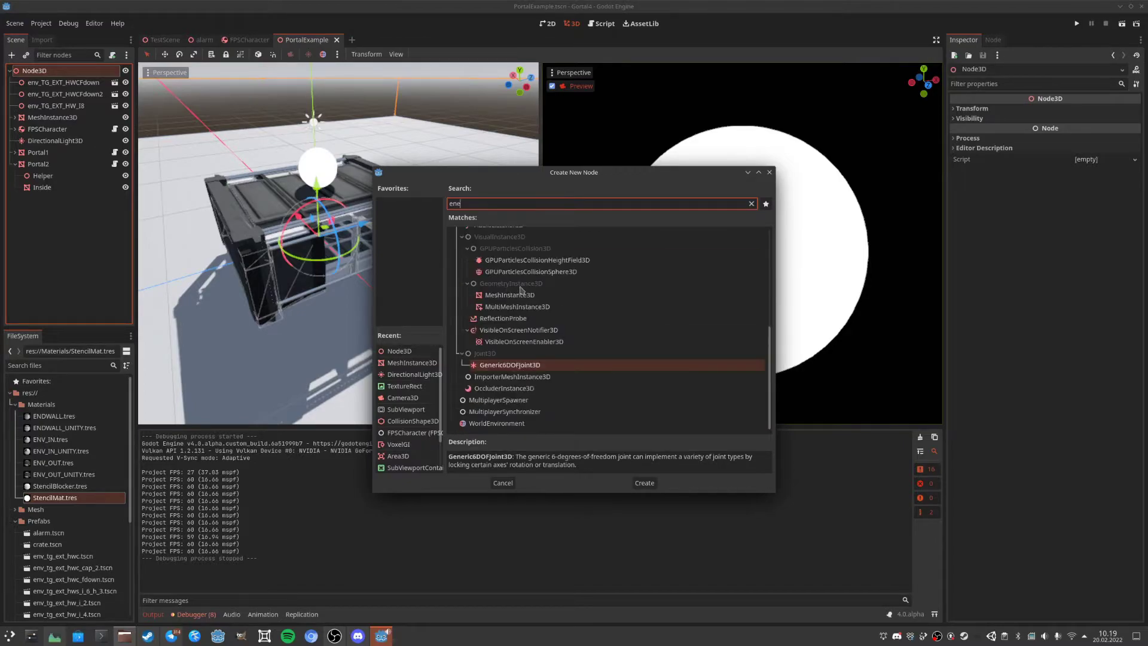
pyautogui.press('BackSpace')
pyautogui.write('v')
pyautogui.doubleClick(508, 247)
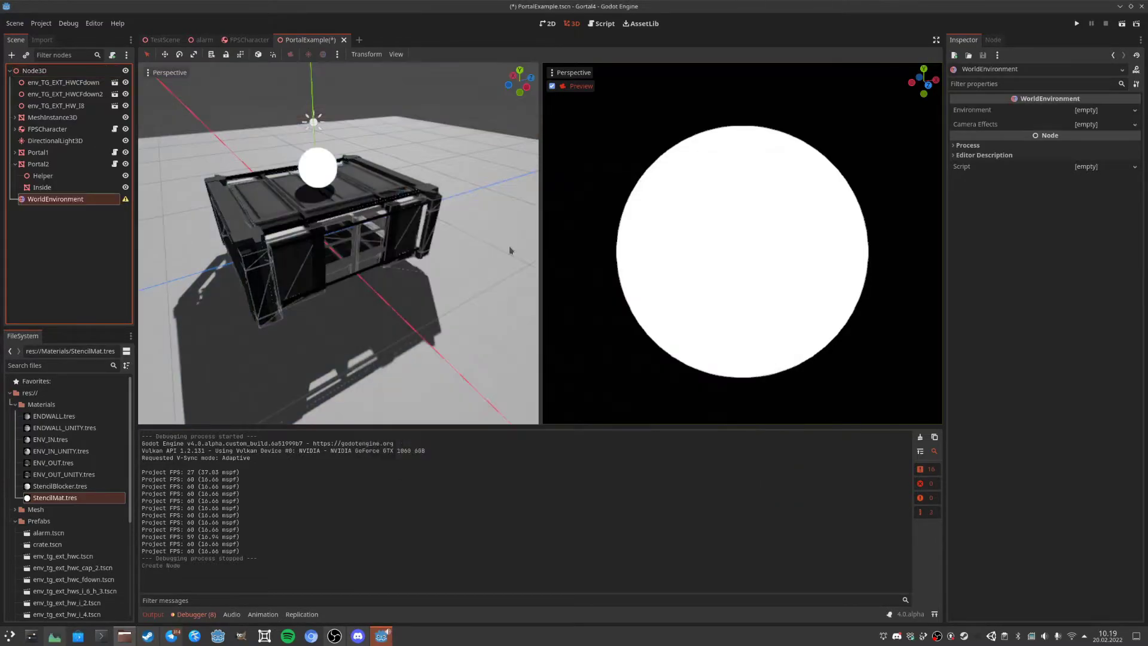
# Give the WorldEnvironment node a new Environment resource and set its background mode to Sky.
pyautogui.click(1134, 110)
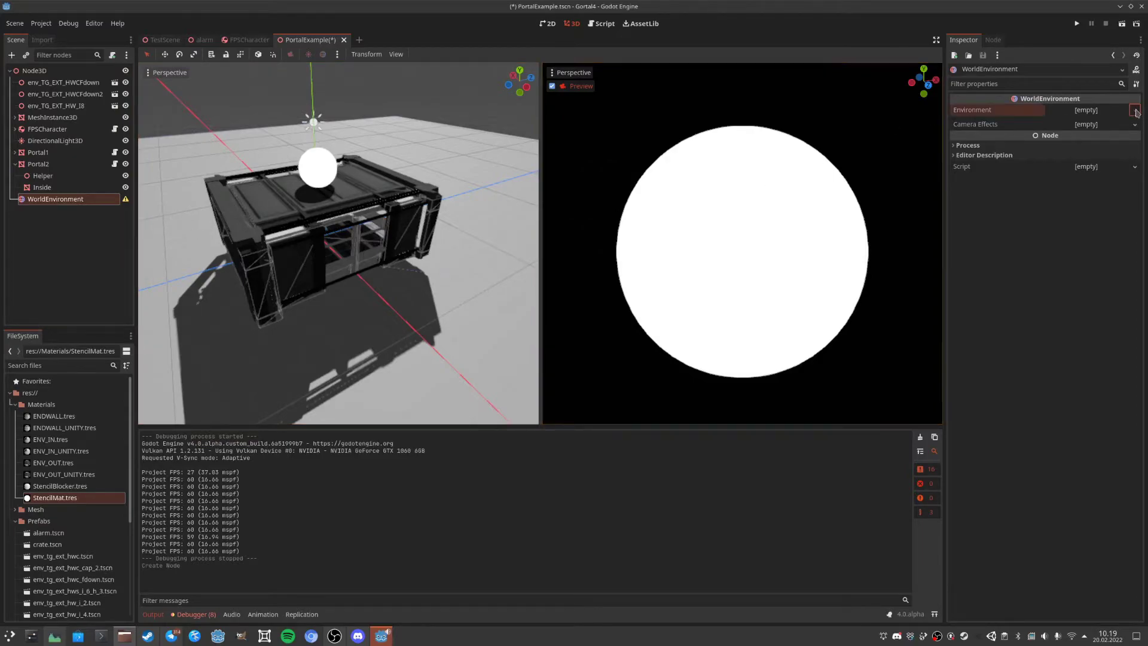
pyautogui.click(1135, 110)
pyautogui.click(1103, 124)
pyautogui.click(976, 124)
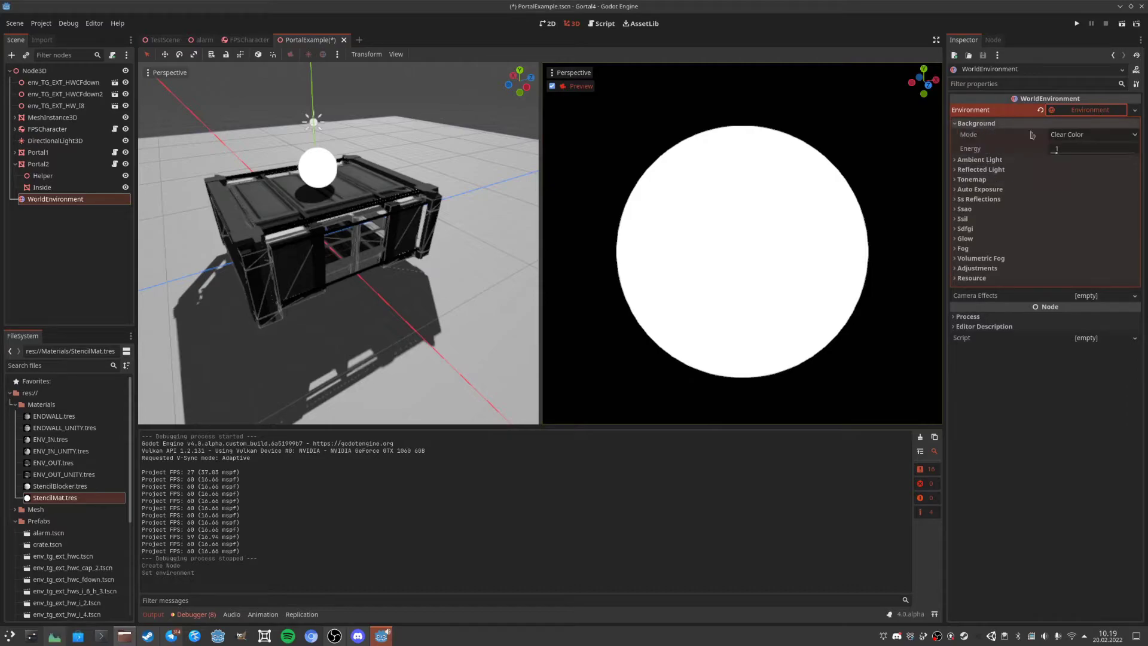
pyautogui.click(1093, 134)
pyautogui.click(1073, 170)
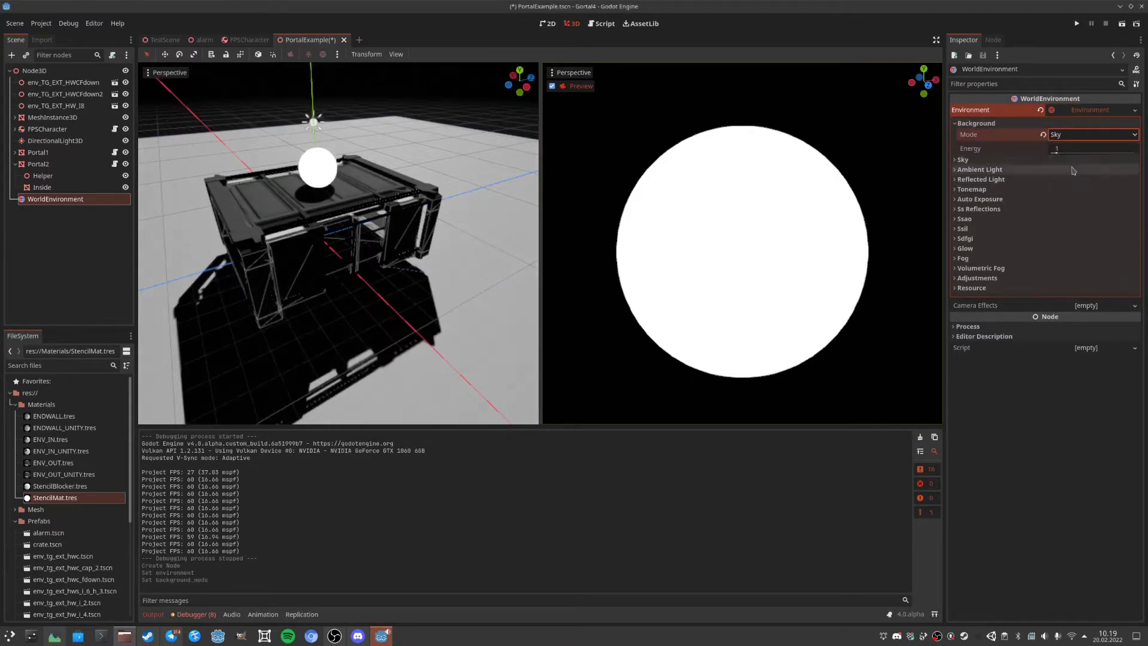
pyautogui.click(1071, 137)
pyautogui.click(1065, 169)
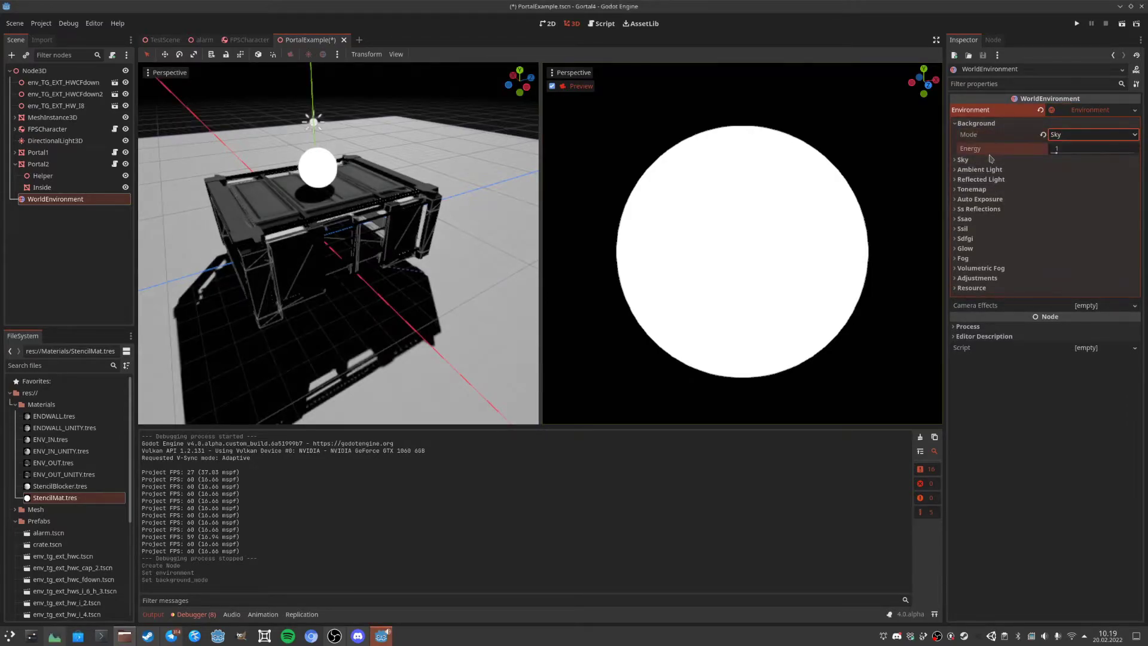
# Create a new Sky for the environment with a PhysicalSkyMaterial as its sky material, and save the scene.
pyautogui.click(963, 160)
pyautogui.click(1134, 171)
pyautogui.click(1133, 171)
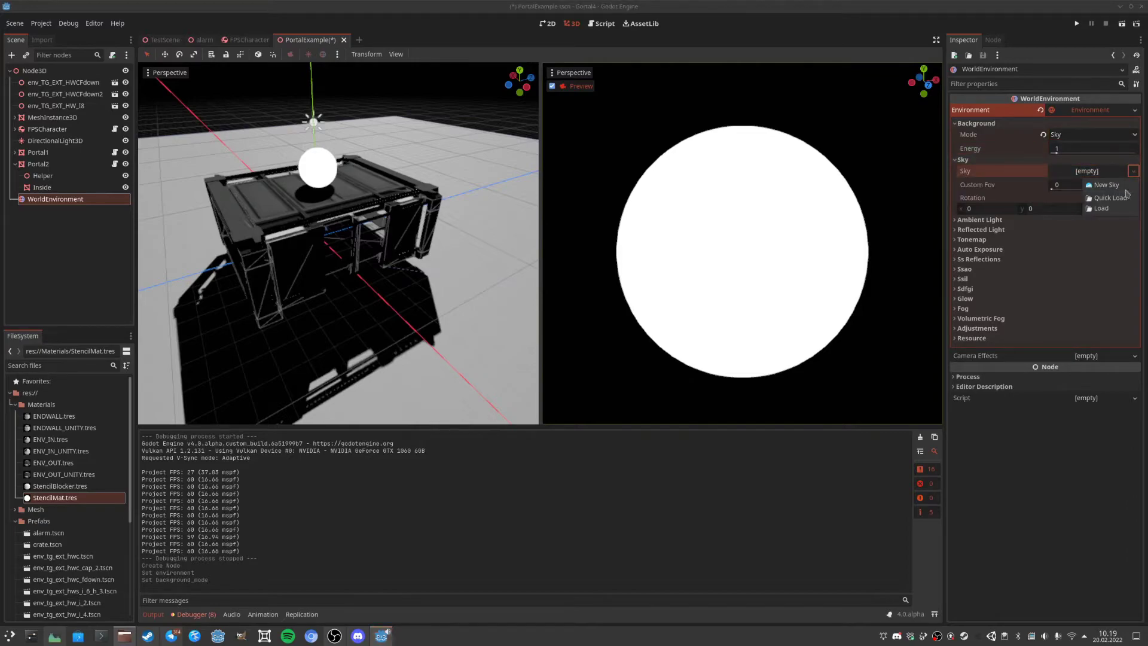
pyautogui.click(1106, 185)
pyautogui.click(1132, 186)
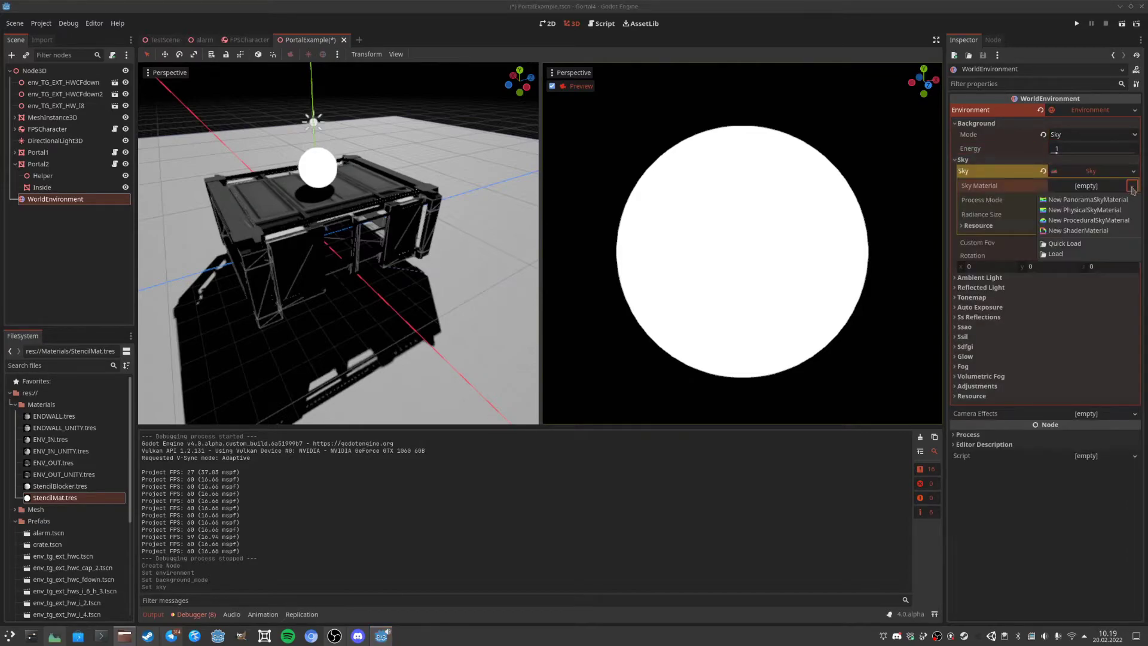
pyautogui.click(1122, 211)
pyautogui.moveTo(389, 177); pyautogui.dragTo(361, 110, button='middle')
pyautogui.hotkey('ctrl', 's')
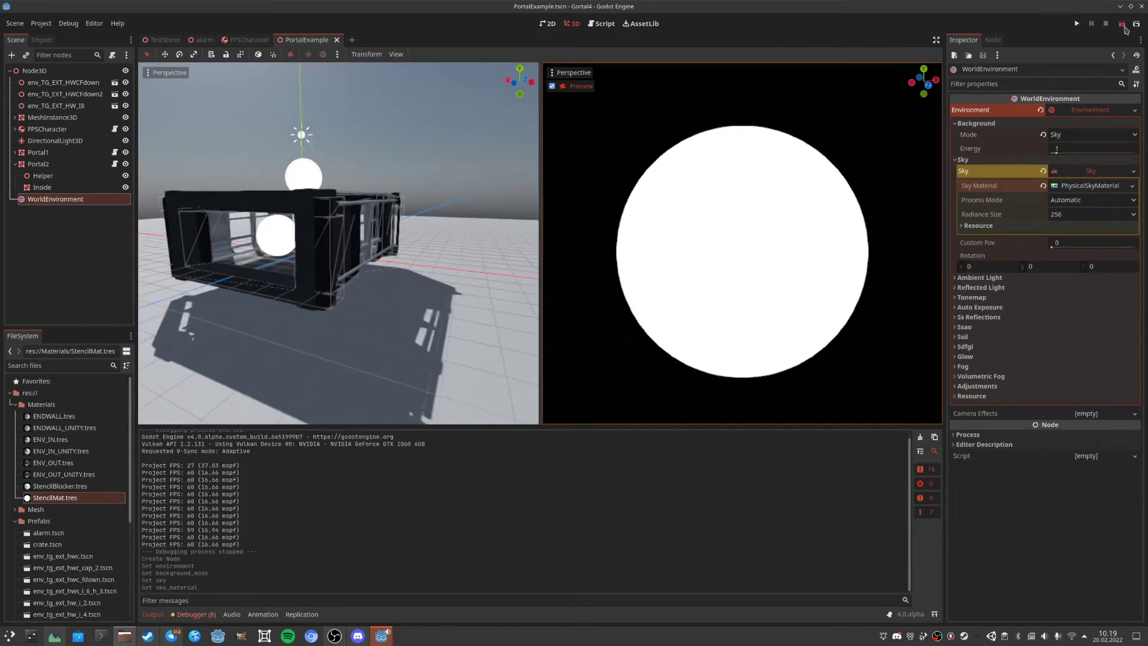
# Run the scene with the new sky, inspect the portal from inside and outside the room, and close the game.
pyautogui.press('F6')
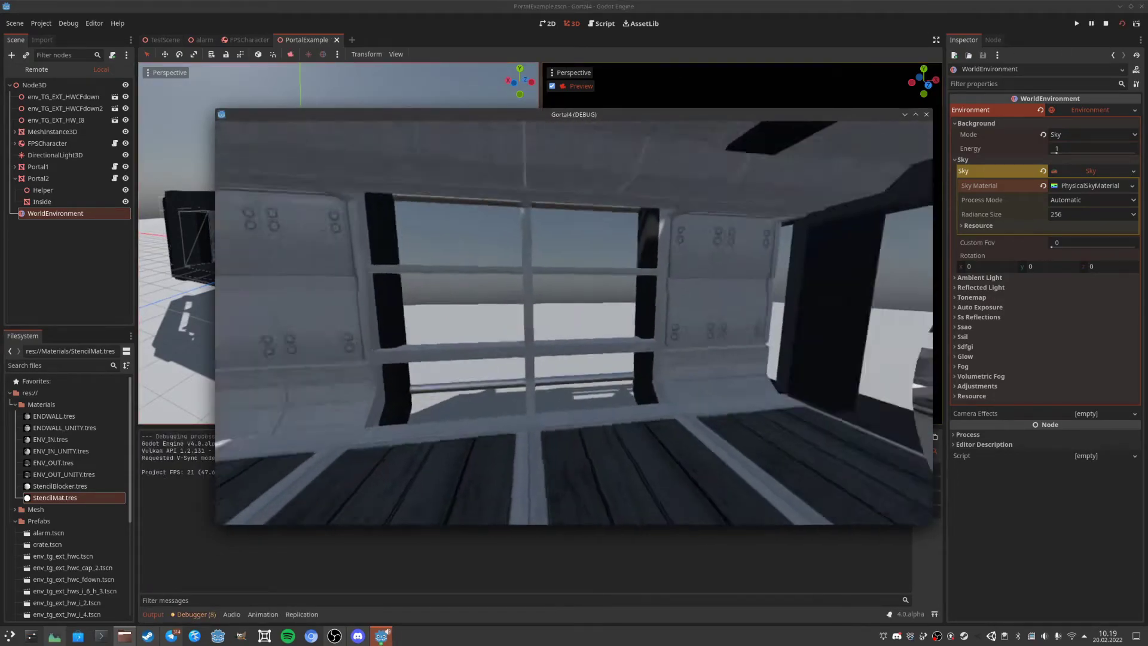
pyautogui.press('w')
pyautogui.press('a')
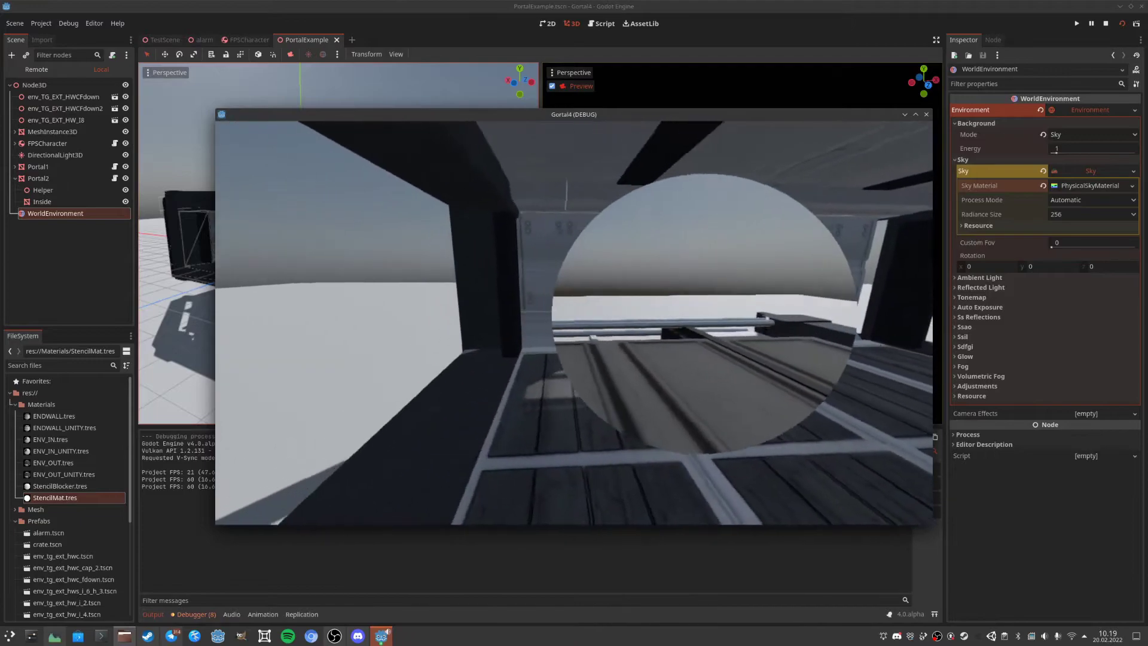
pyautogui.press('s')
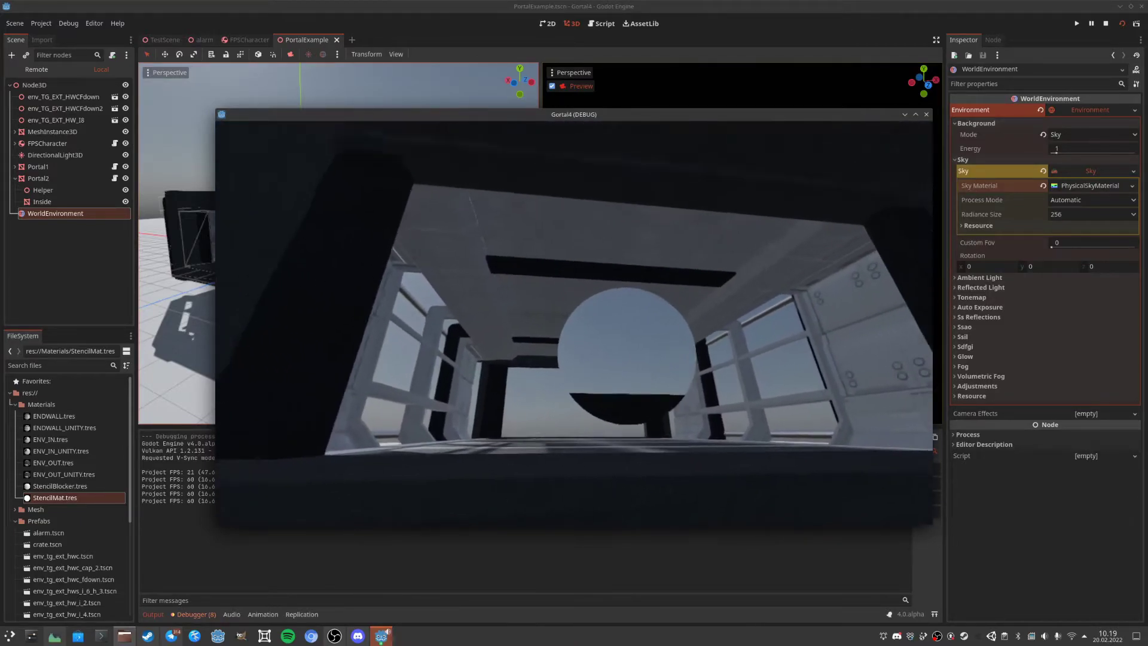
pyautogui.press('a')
pyautogui.press('a')
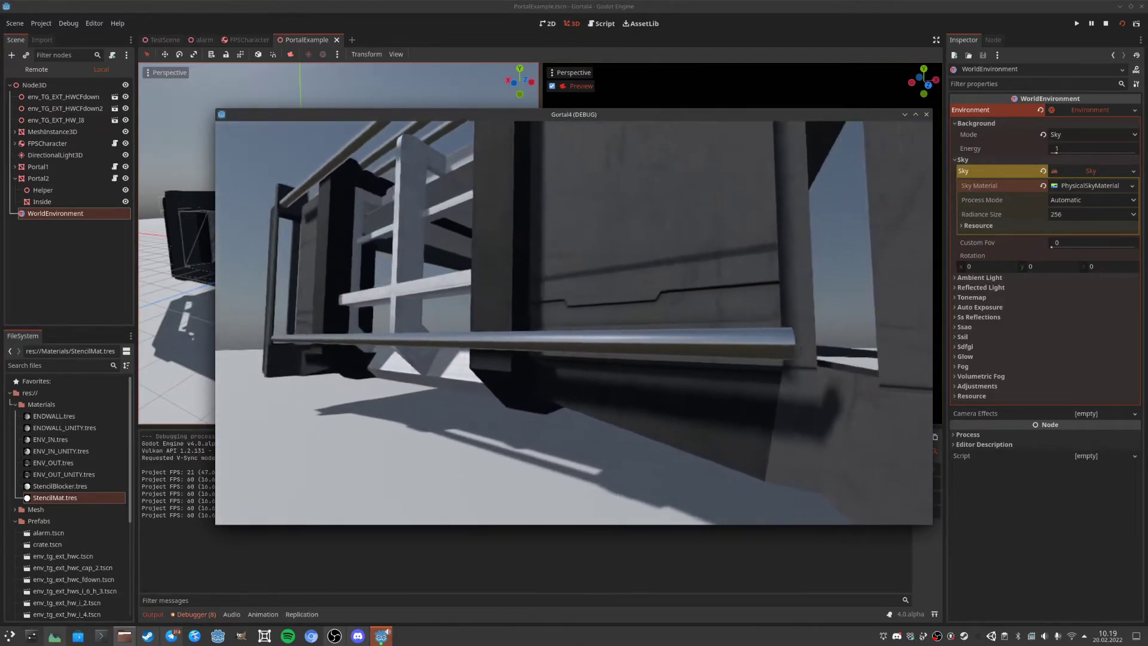
pyautogui.press('w')
pyautogui.press('d')
pyautogui.press('w')
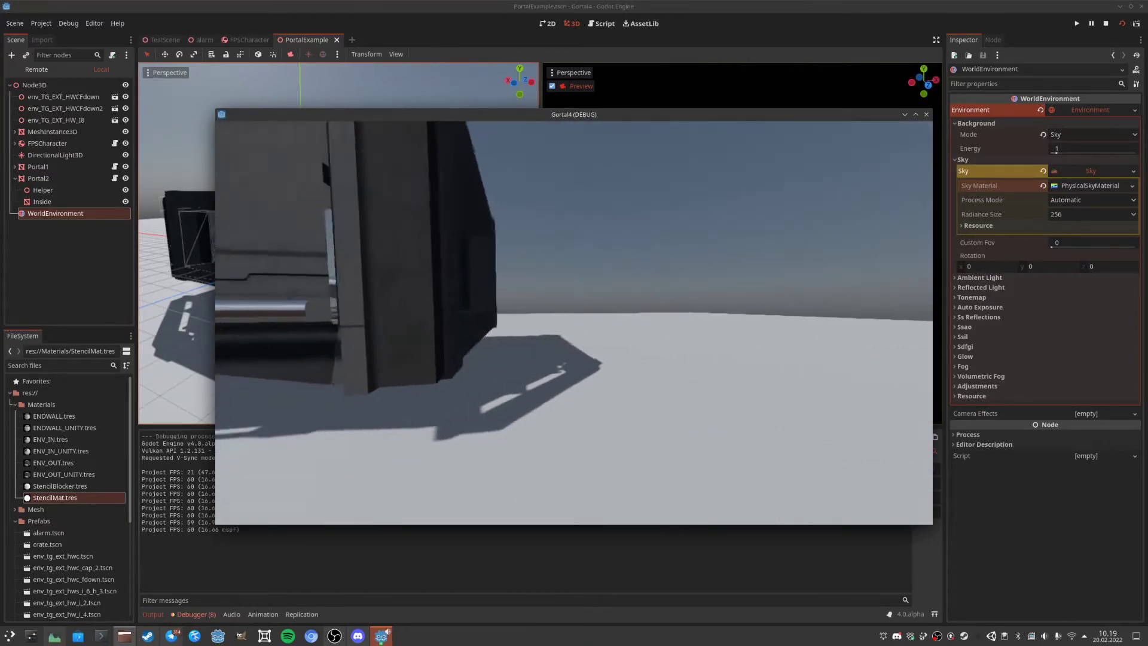
pyautogui.press('d')
pyautogui.press('w')
pyautogui.press('Escape')
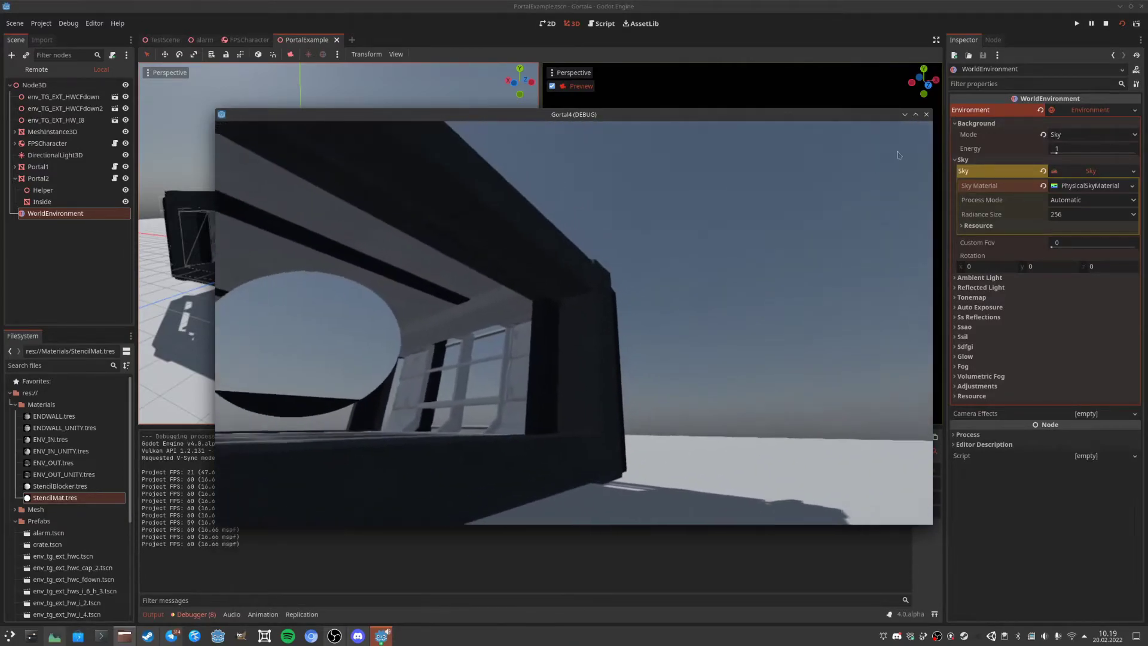
pyautogui.click(926, 115)
# Set the StencilViewport's screen space anti-aliasing to FXAA (Fast) in its rendering settings.
pyautogui.scroll(10, 304, 282)
pyautogui.moveTo(308, 283); pyautogui.dragTo(415, 287, button='middle')
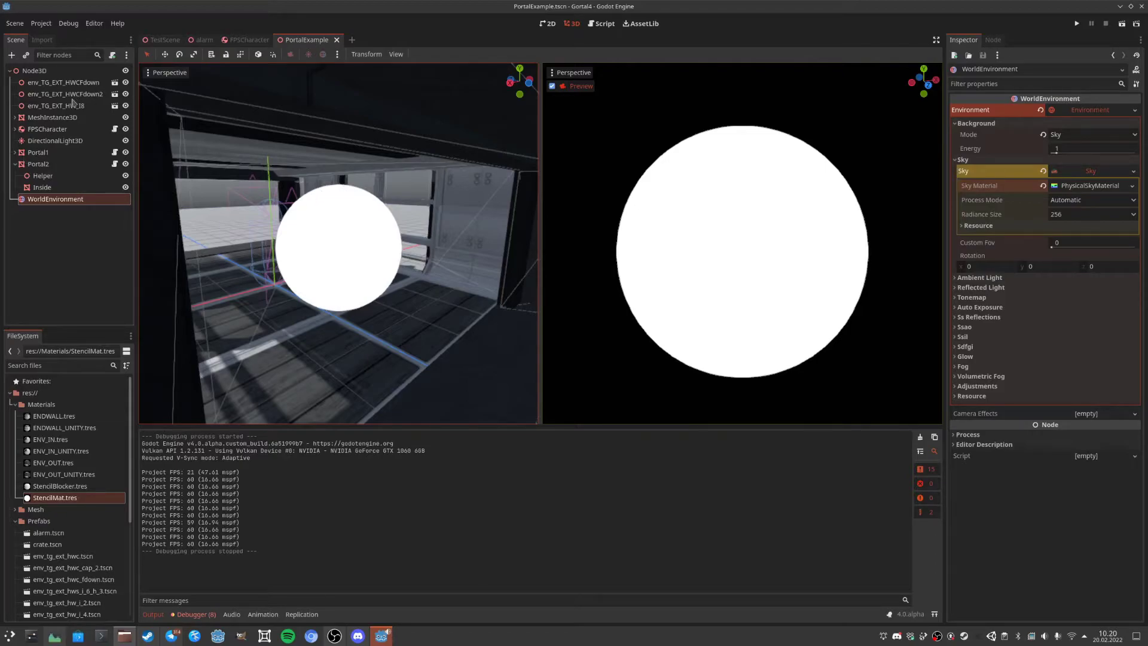
pyautogui.click(15, 129)
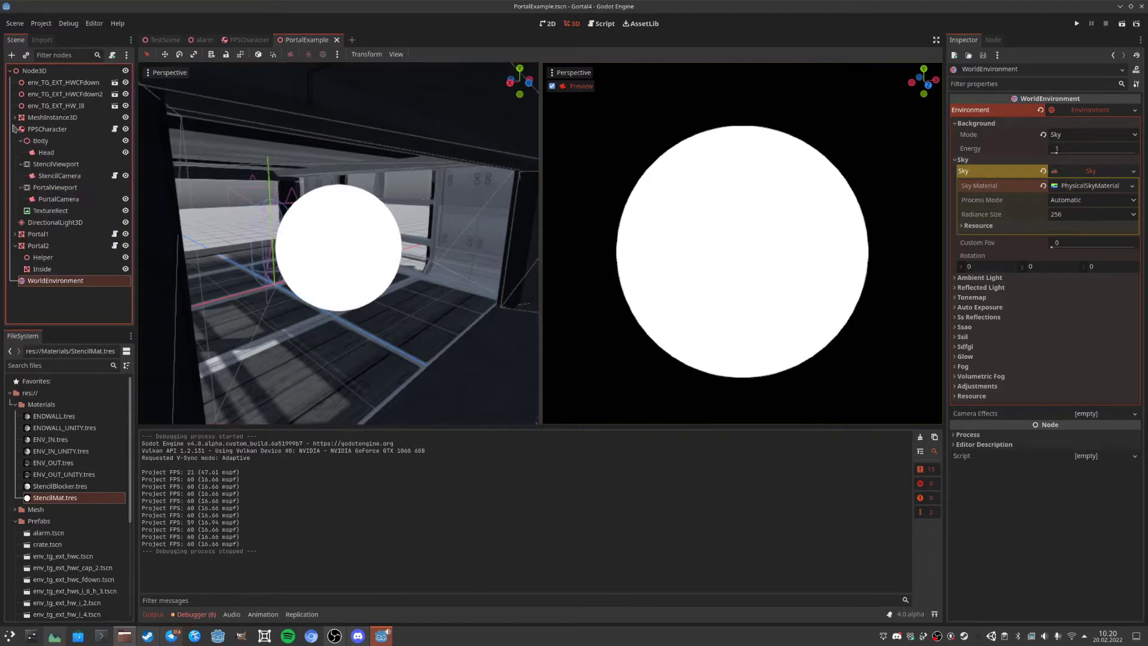
pyautogui.click(48, 165)
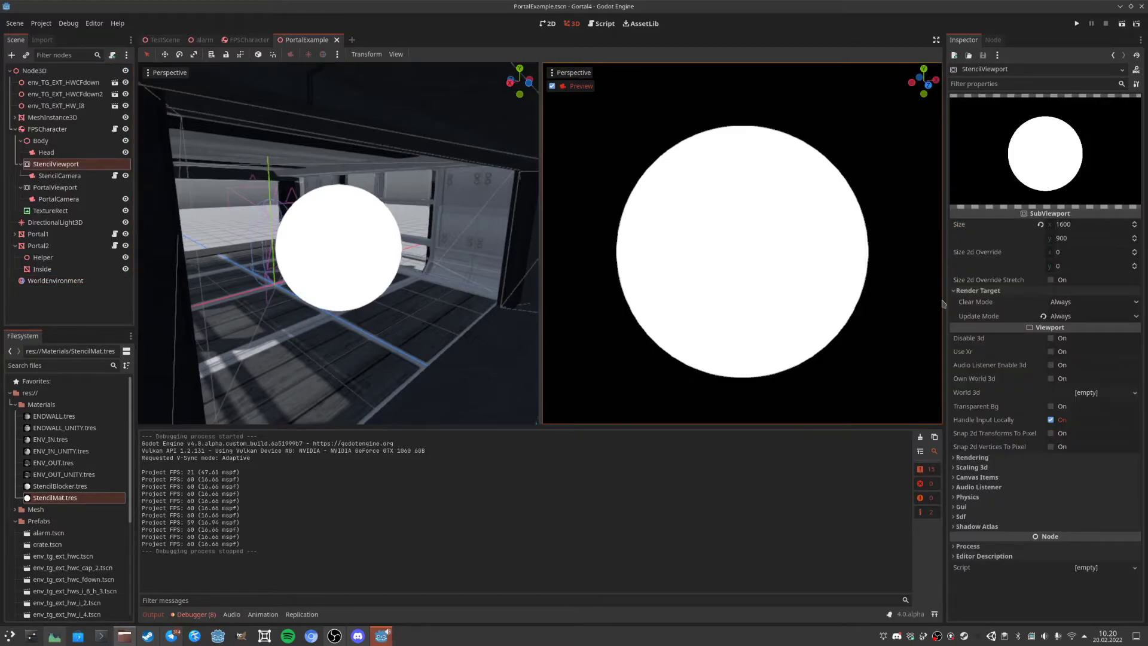
pyautogui.click(985, 458)
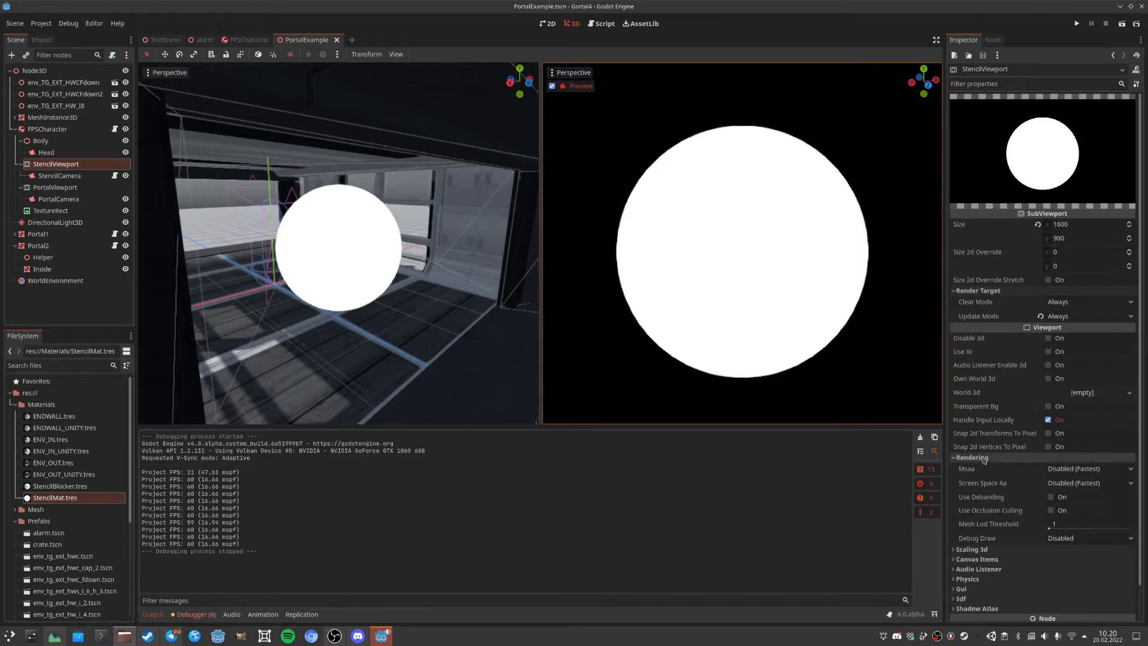
pyautogui.click(1084, 483)
pyautogui.click(1070, 510)
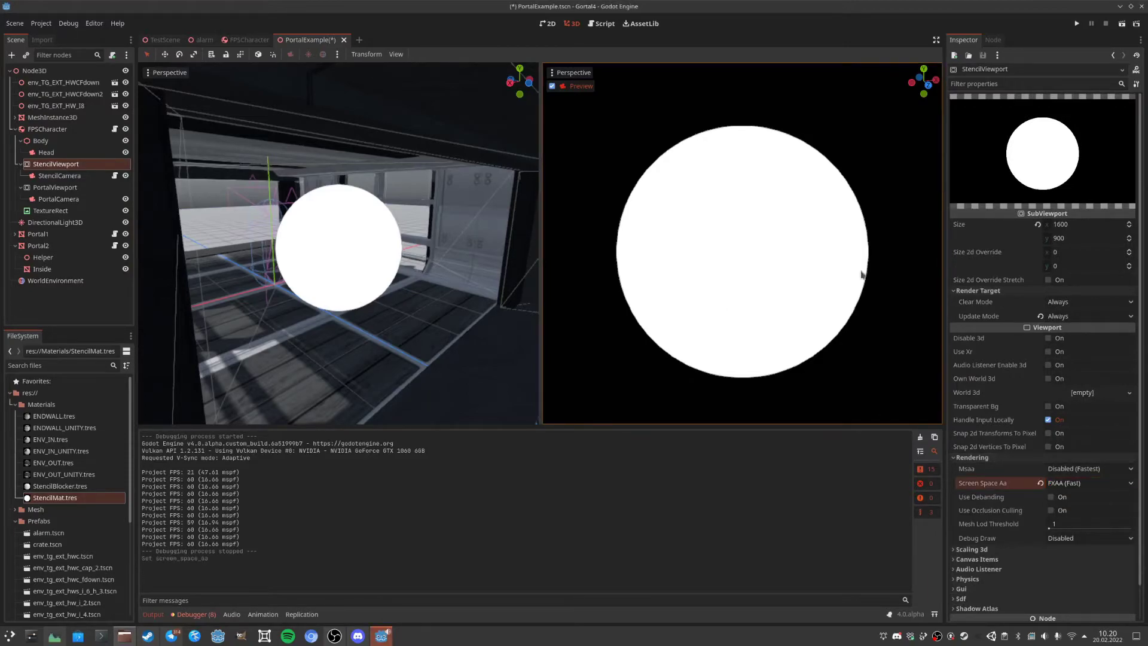
# Run the PortalExample scene with FXAA enabled, inspect the portal's edges from several angles, and close the game.
pyautogui.press('F5')
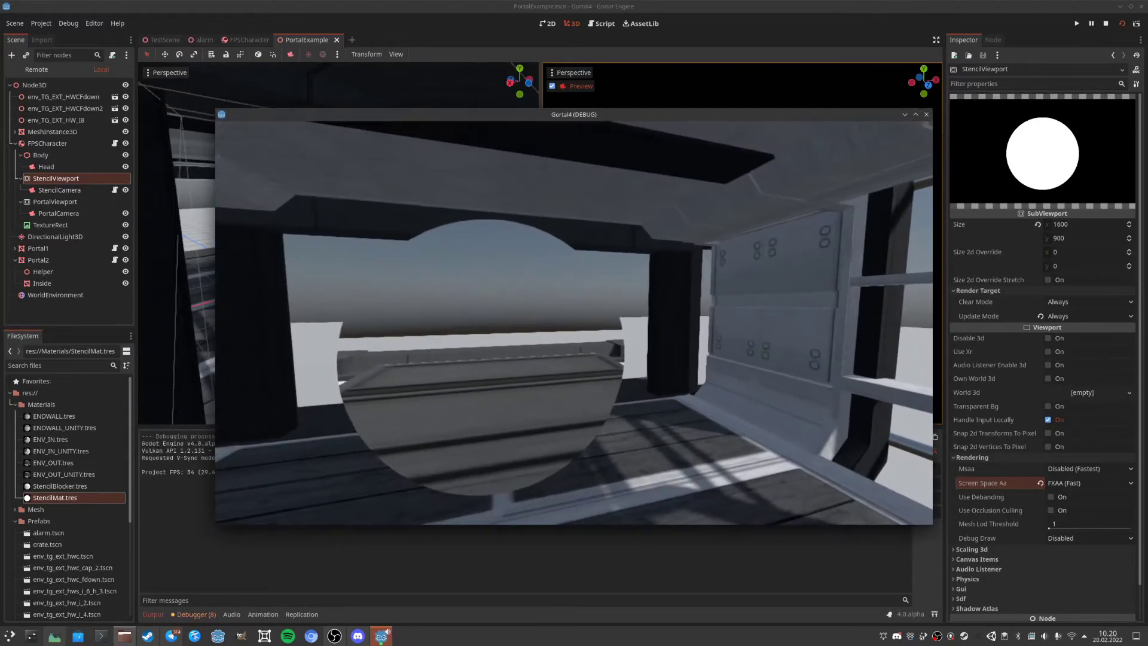
pyautogui.press('w')
pyautogui.press('s')
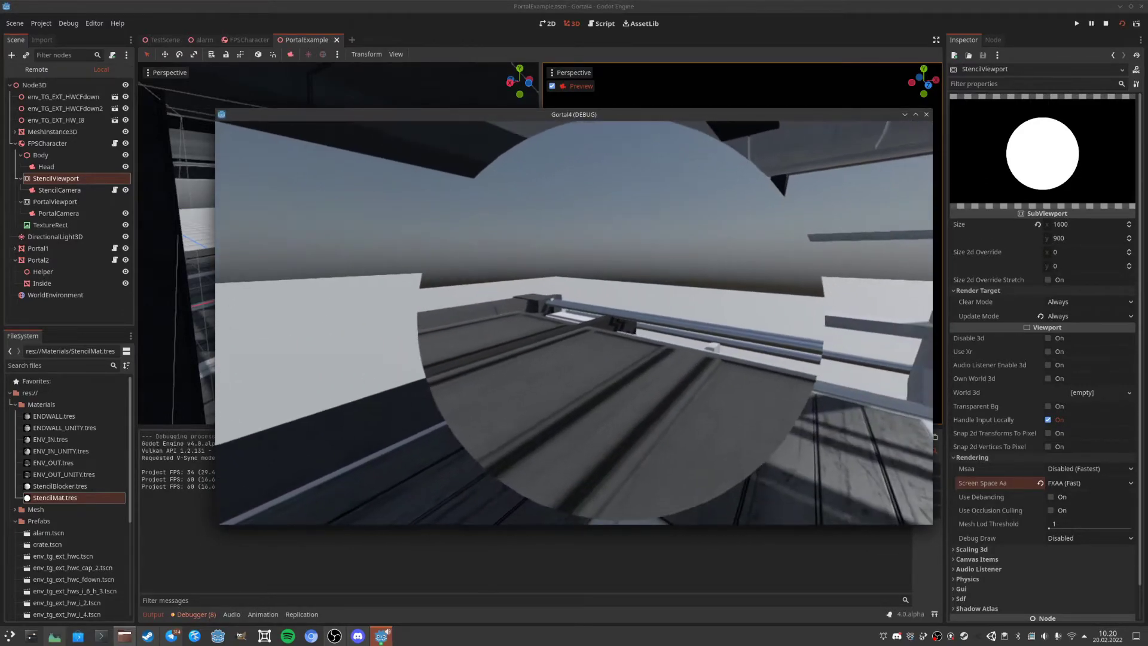
pyautogui.press('a')
pyautogui.press('a')
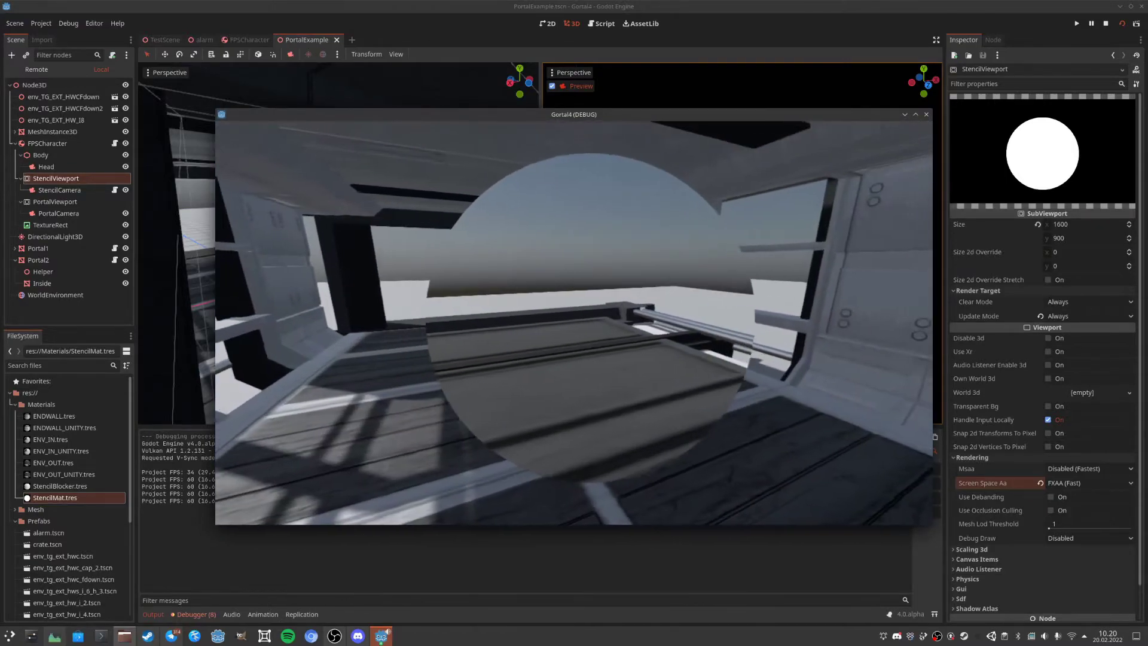
pyautogui.press('a')
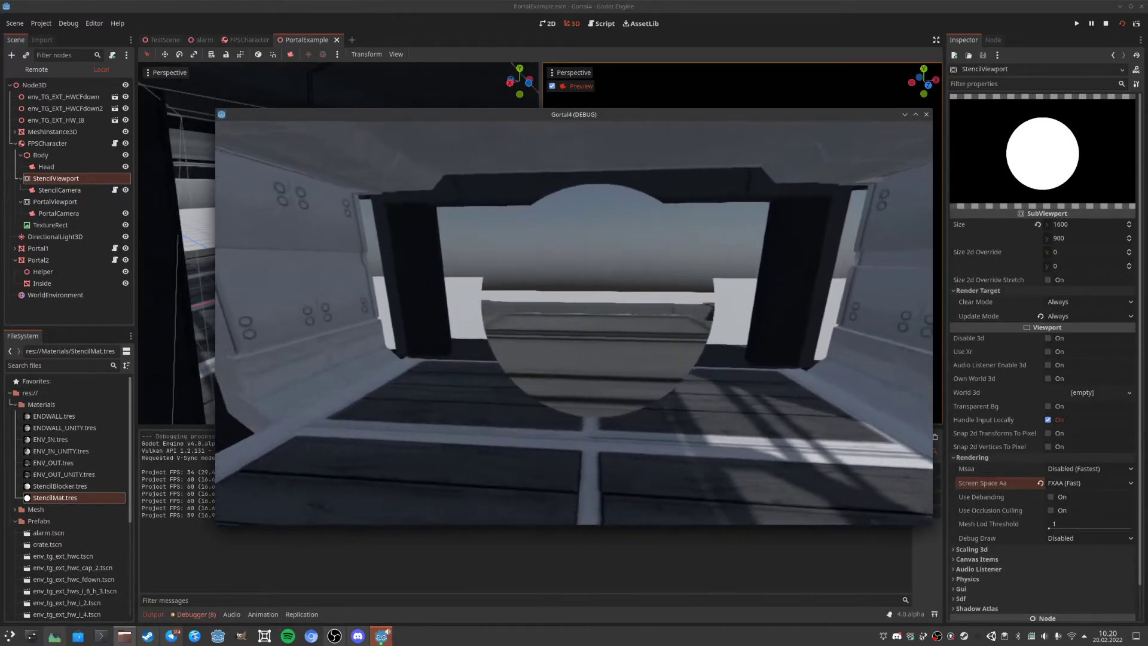
pyautogui.press('Escape')
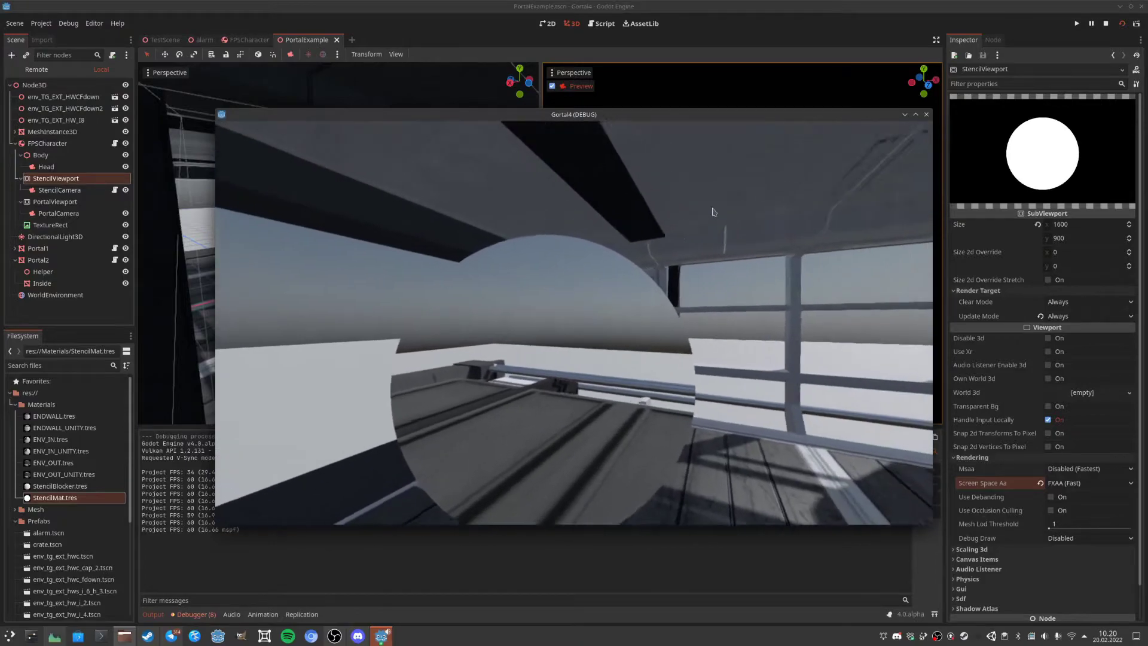
pyautogui.click(927, 114)
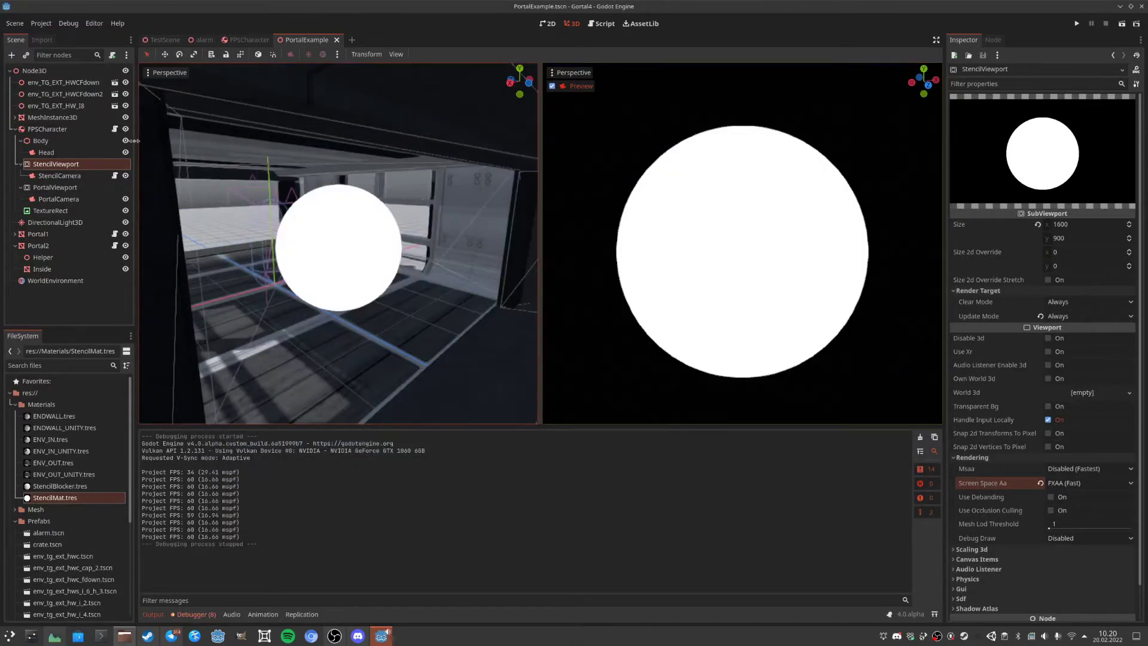
# Switch to the TestScene, run it for comparison, and stop the run.
pyautogui.click(169, 39)
pyautogui.click(1121, 26)
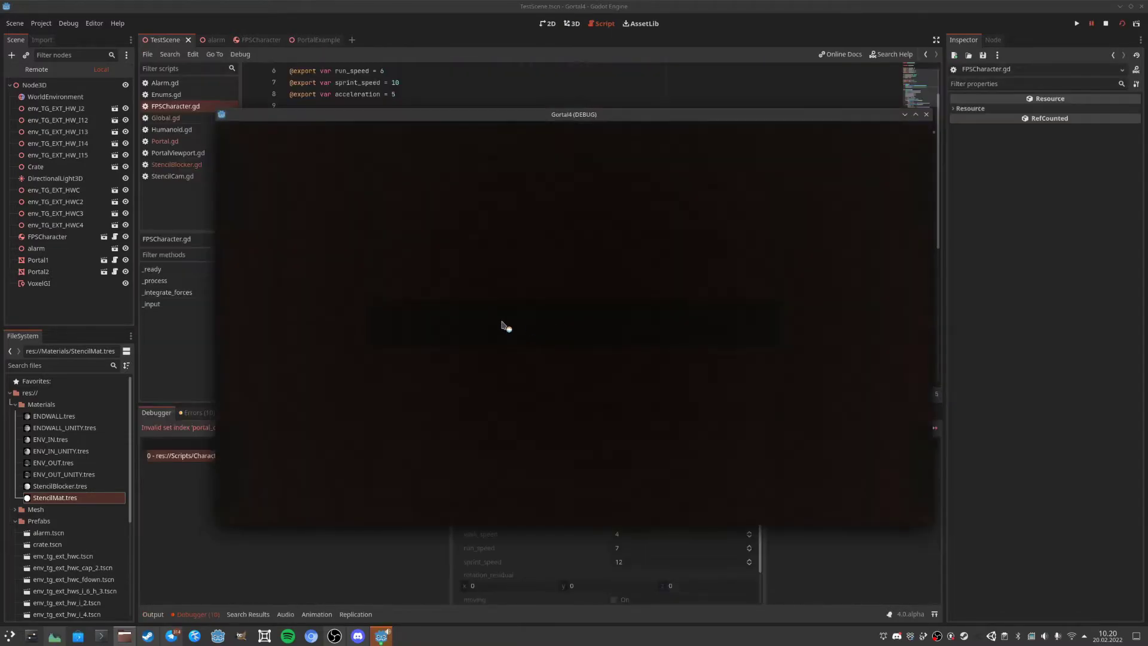
pyautogui.click(1105, 24)
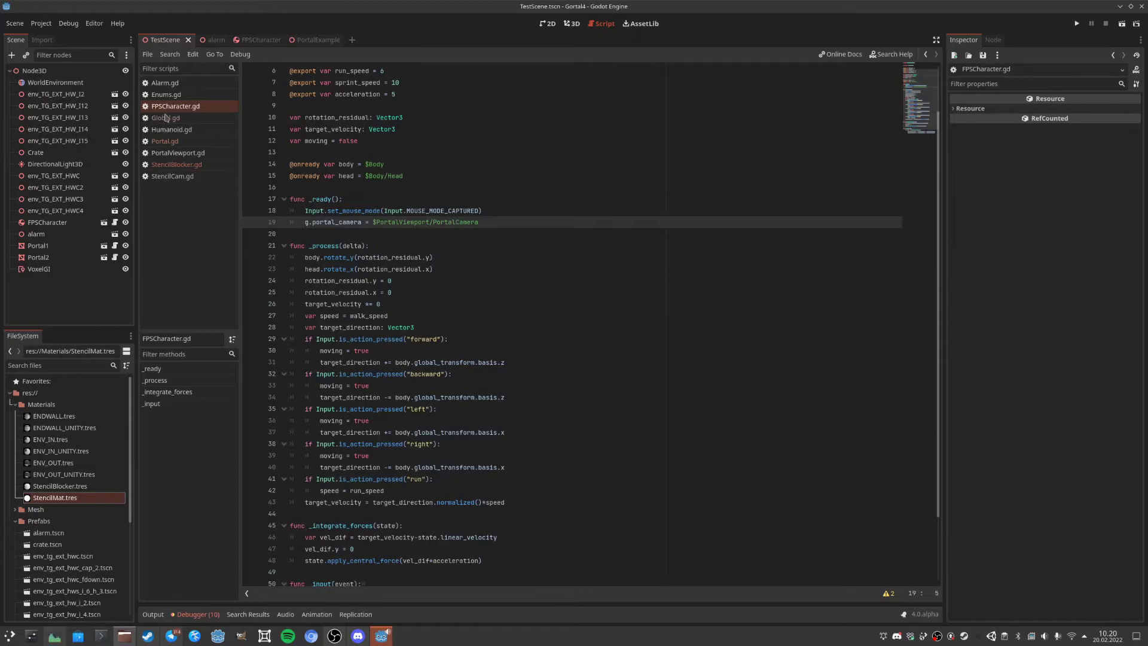
# Open the FPSCharacter scene, rename the StencilCam node to StencilCamera, and save the scene.
pyautogui.click(104, 222)
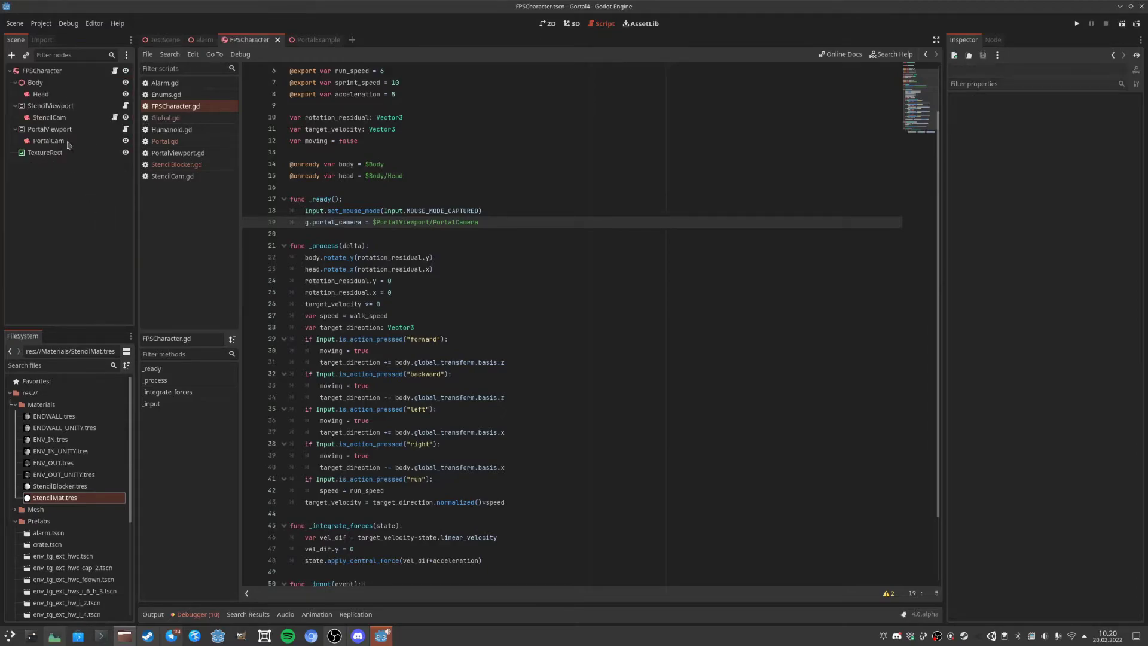
pyautogui.click(73, 118)
pyautogui.doubleClick(74, 116)
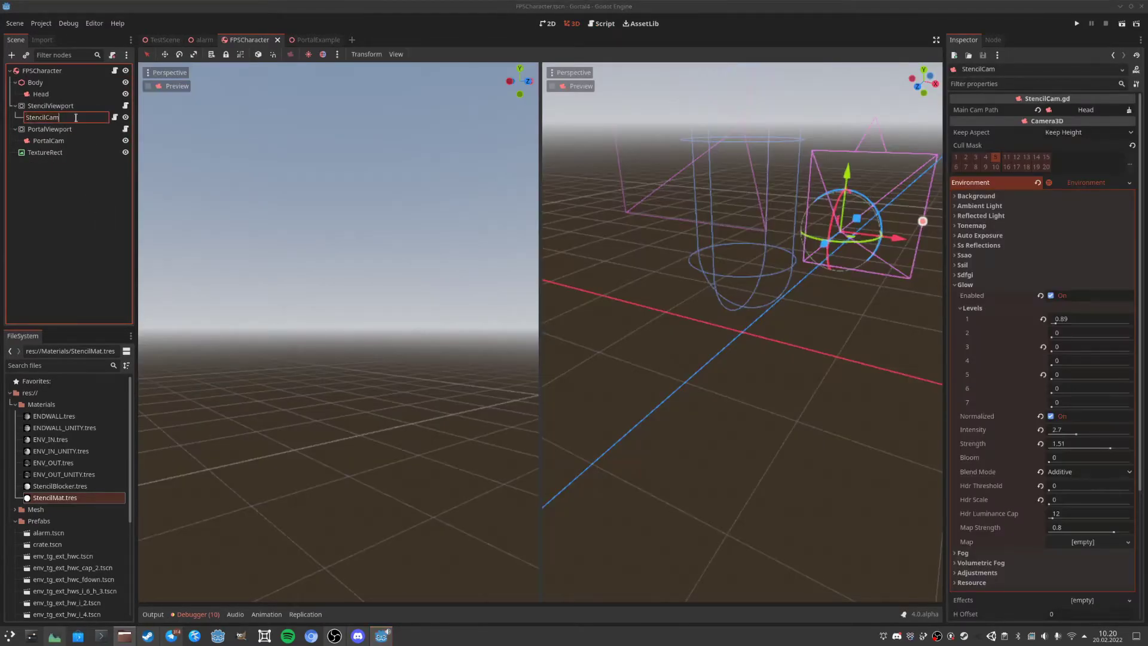
pyautogui.write('era')
pyautogui.click(87, 142)
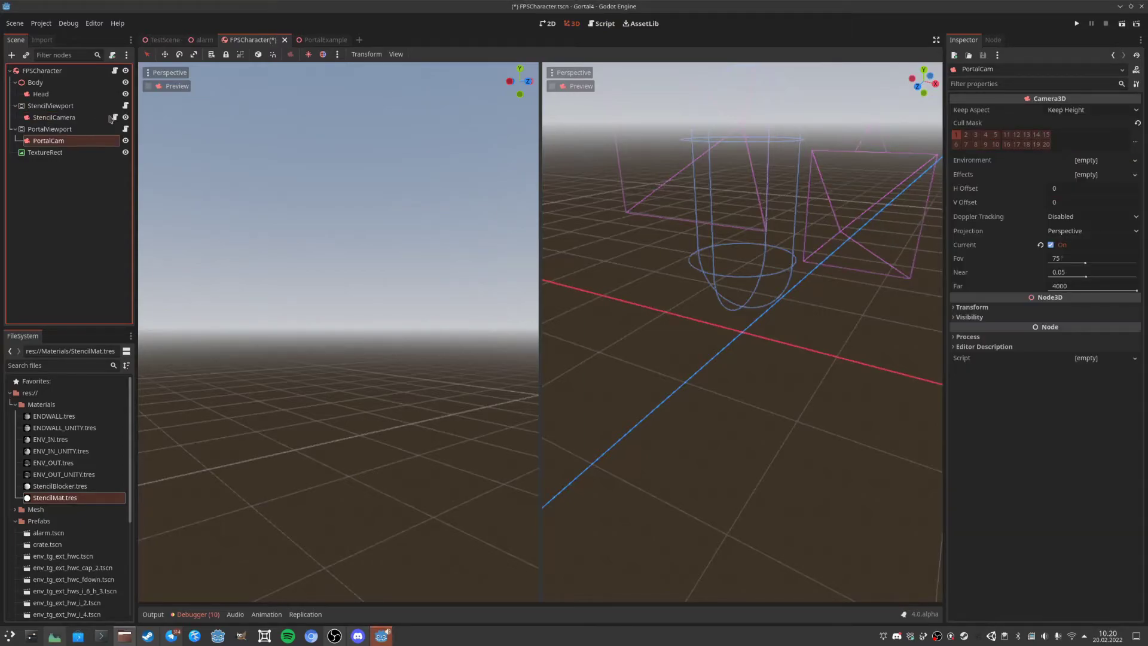
pyautogui.hotkey('ctrl', 's')
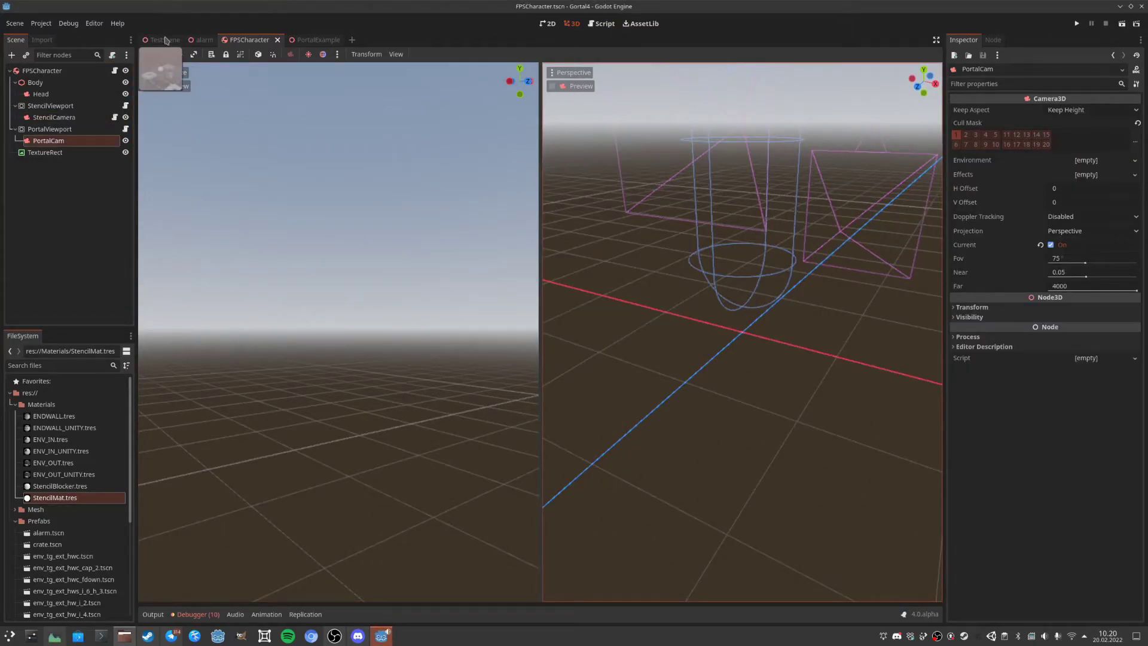
# Run the TestScene again, check the PortalCamera node path in FPSCharacter.gd's _ready function against the available nodes, and stop the run.
pyautogui.click(163, 39)
pyautogui.press('F5')
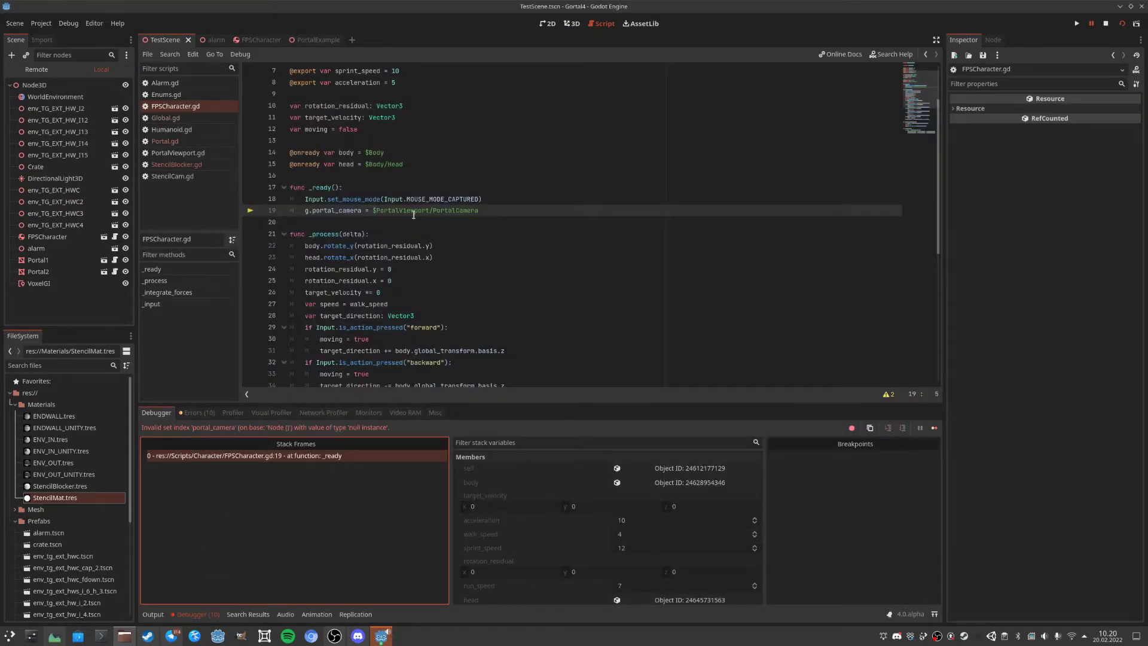
pyautogui.doubleClick(464, 211)
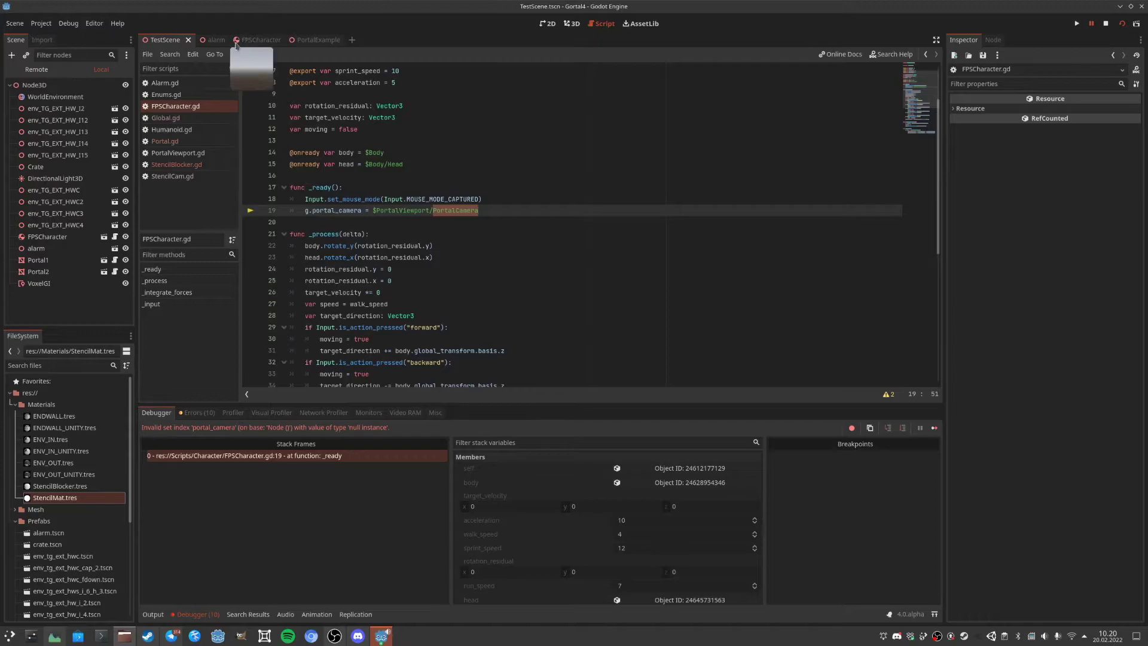
pyautogui.click(451, 209)
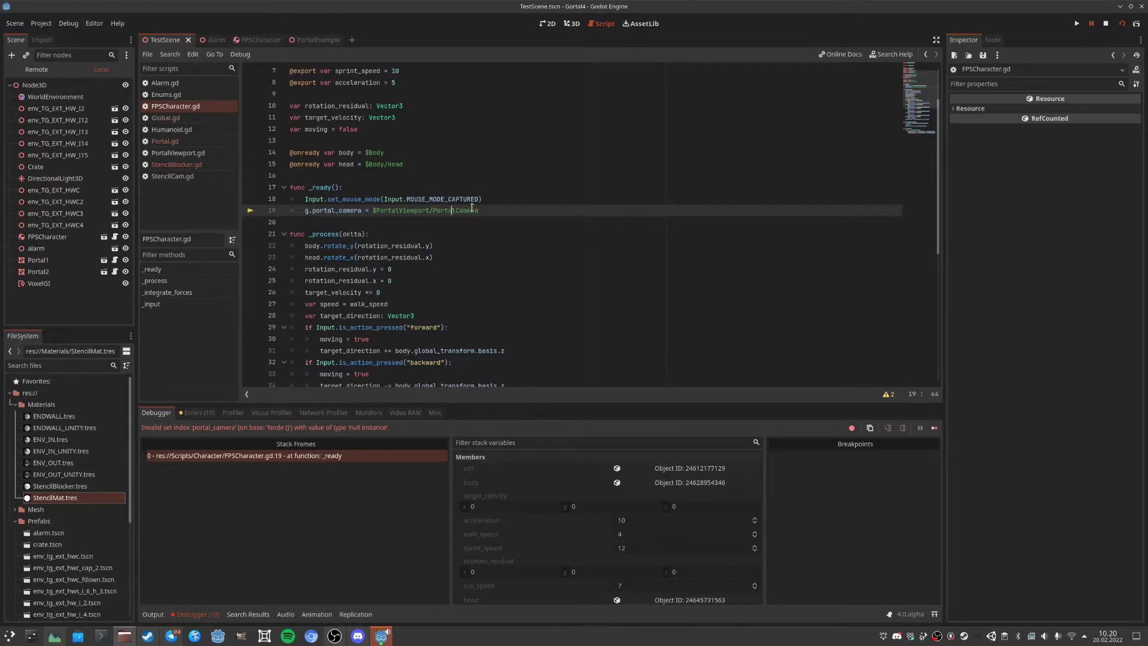
pyautogui.hotkey('ctrl', 'space')
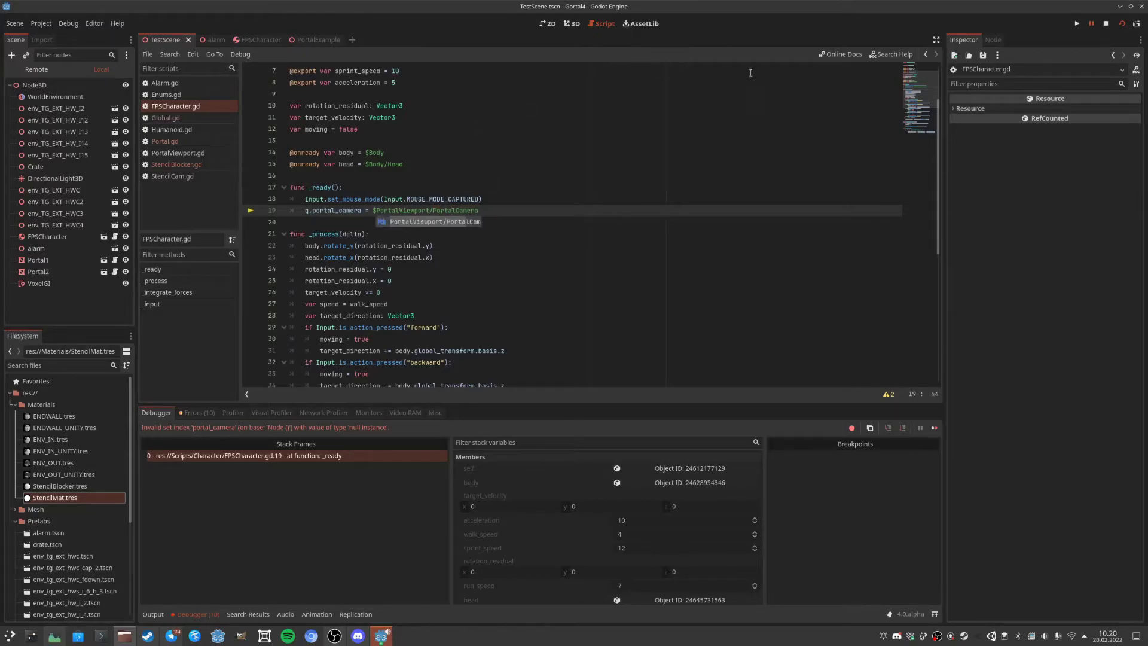
pyautogui.click(1106, 24)
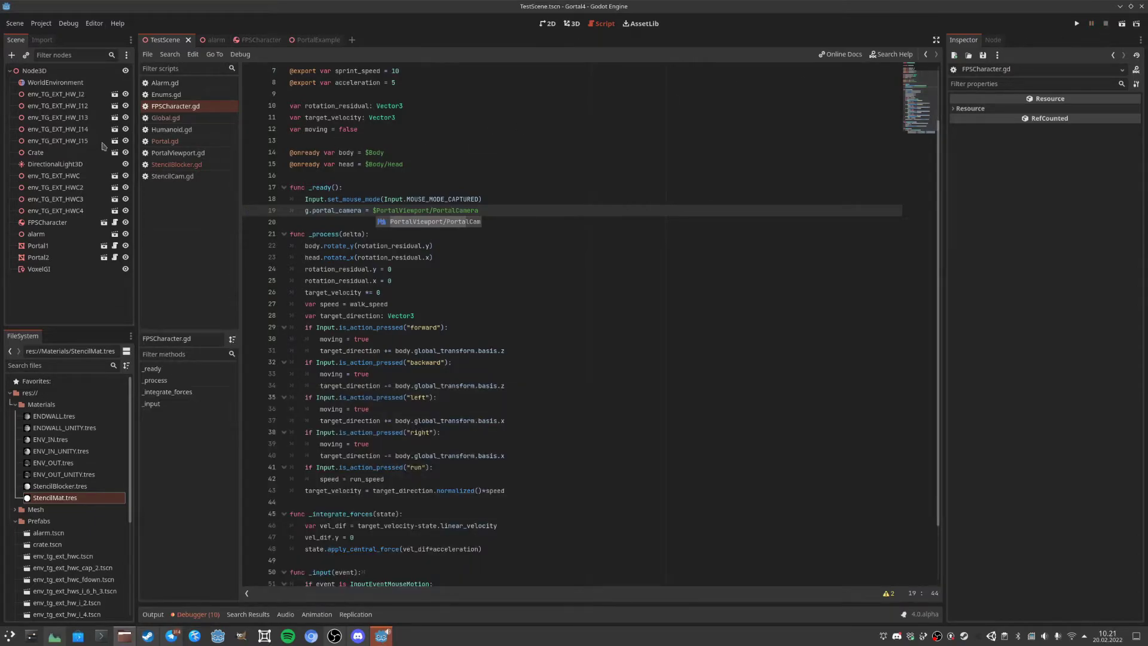
# Rename the PortalCam node in the FPSCharacter scene to PortalCamera and save the scene.
pyautogui.click(104, 222)
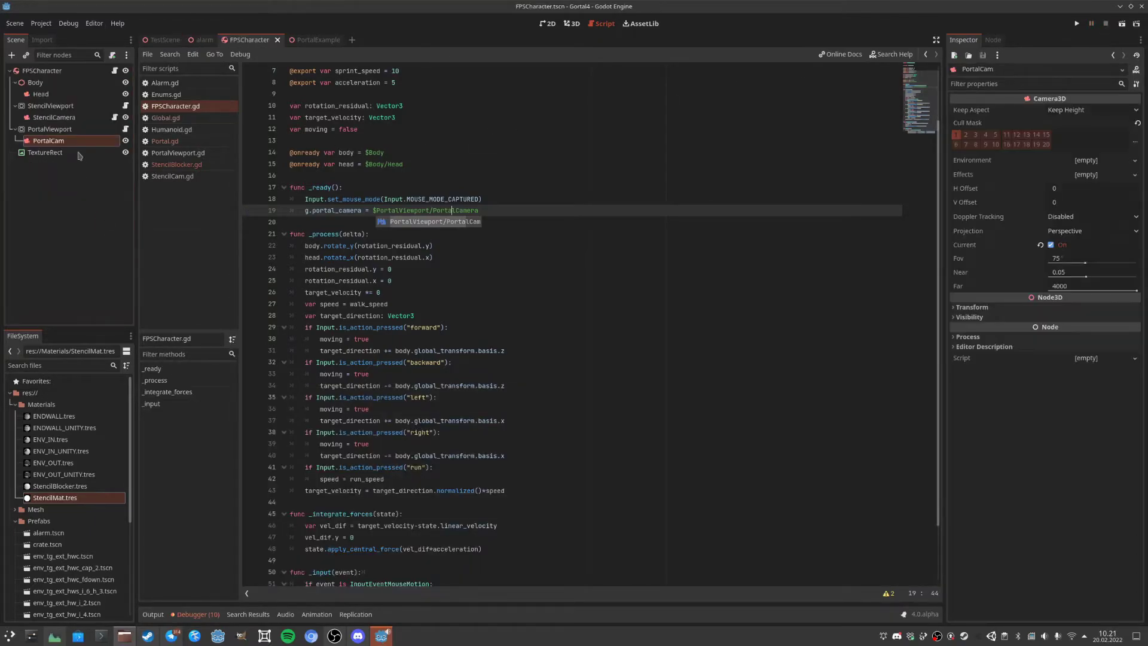
pyautogui.click(69, 145)
pyautogui.click(72, 141)
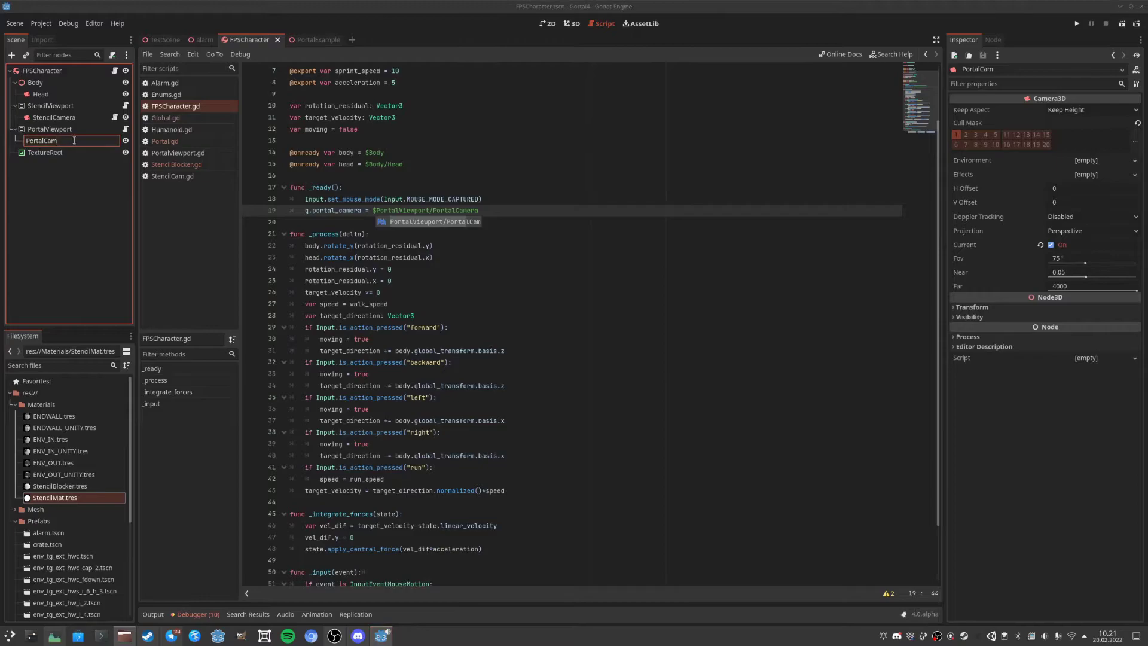
pyautogui.click(74, 169)
pyautogui.hotkey('ctrl', 's')
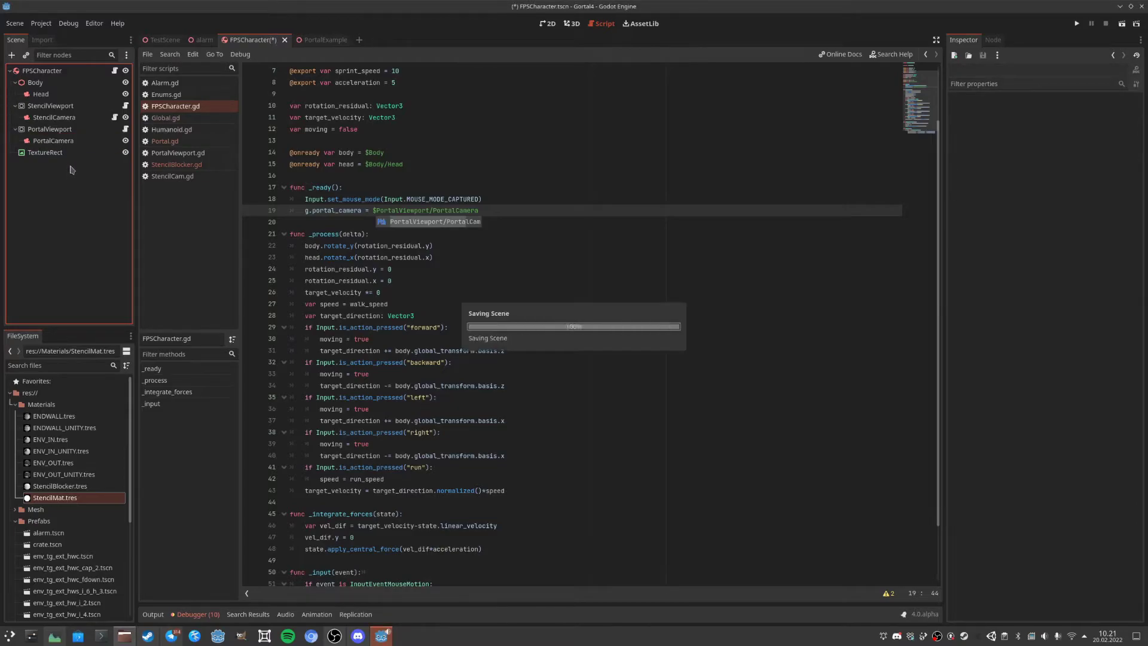
# Run the TestScene, walk around the portal to examine its soft edges up close and from a distance, and close the game.
pyautogui.click(161, 40)
pyautogui.click(1122, 24)
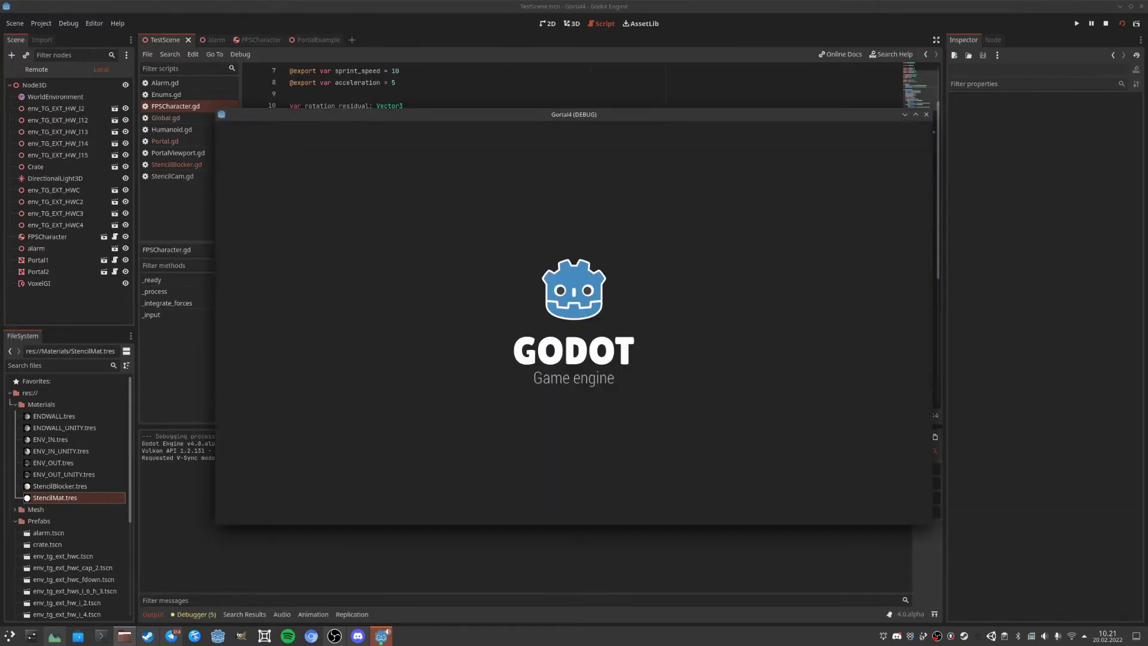
pyautogui.press('w')
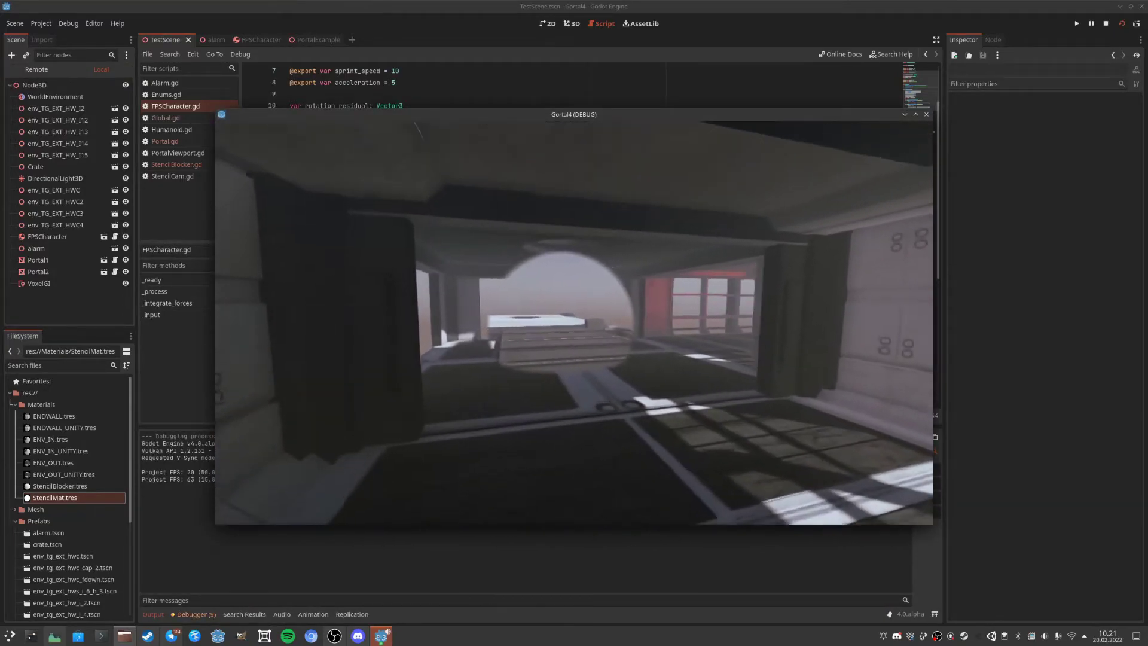
pyautogui.press('w')
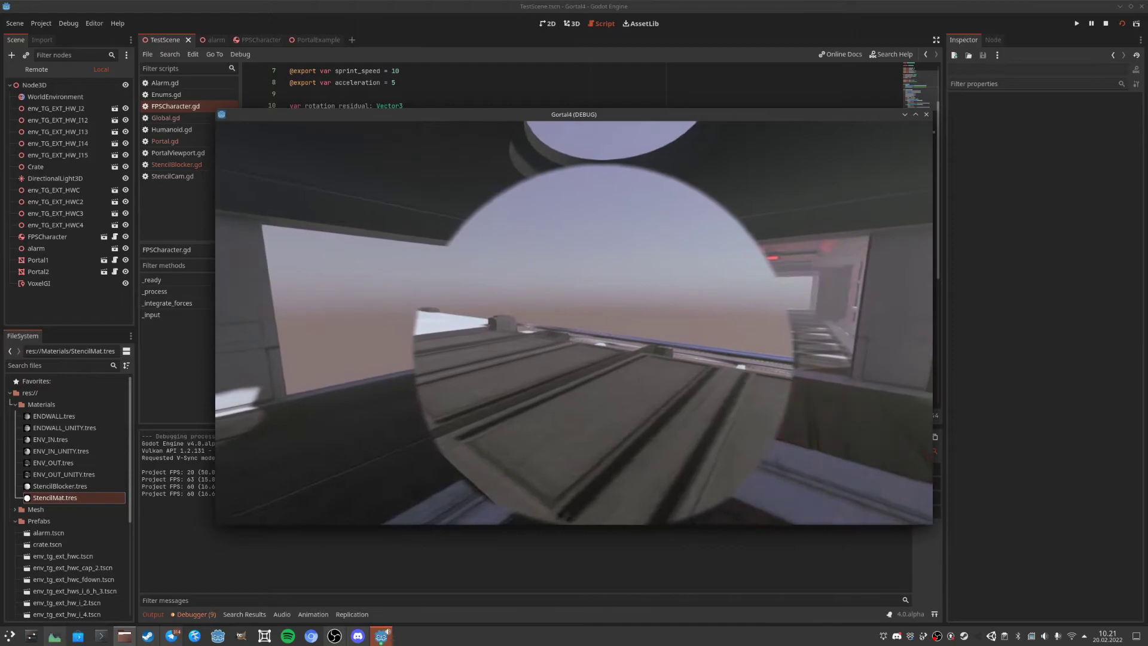
pyautogui.press('a')
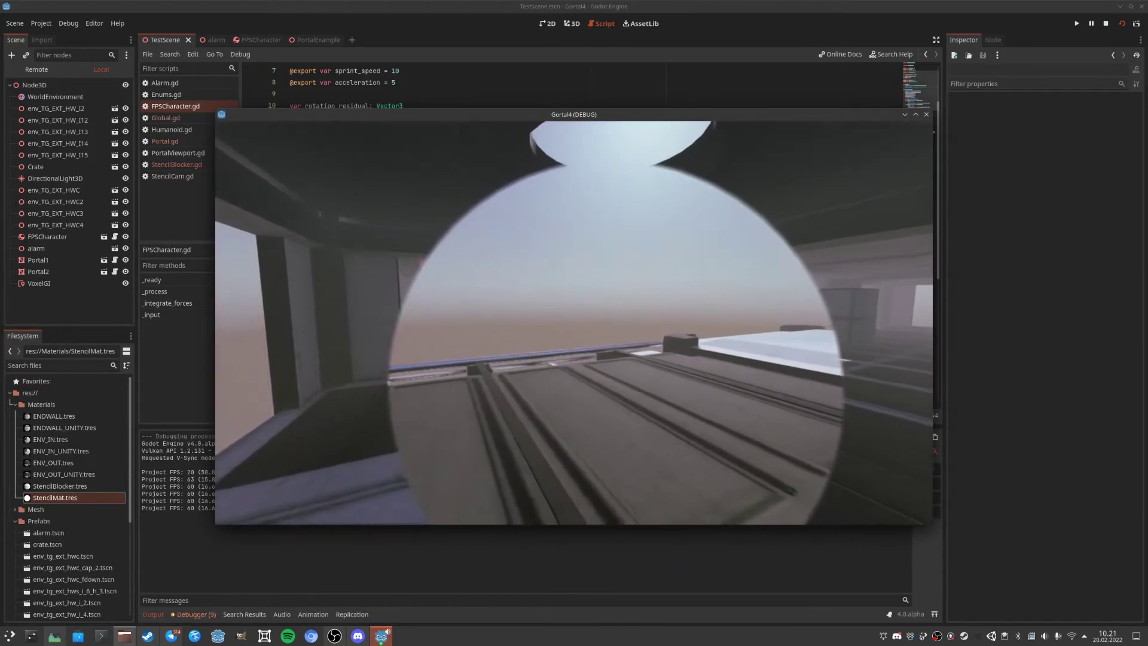
pyautogui.press('d')
pyautogui.press('s')
pyautogui.press('s')
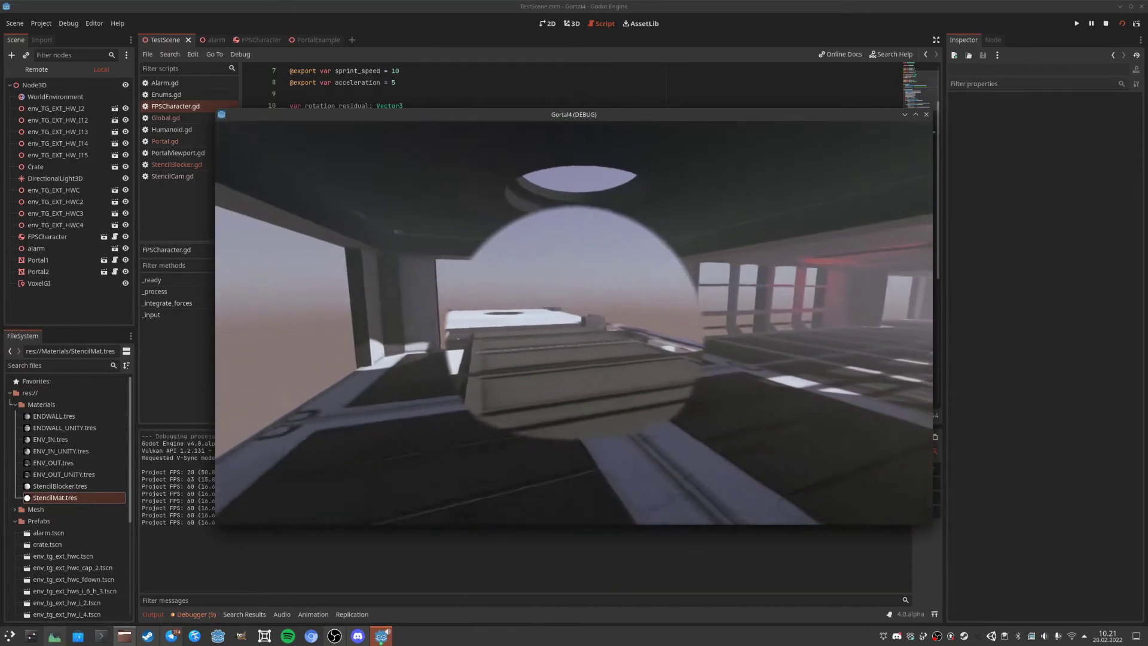
pyautogui.press('w')
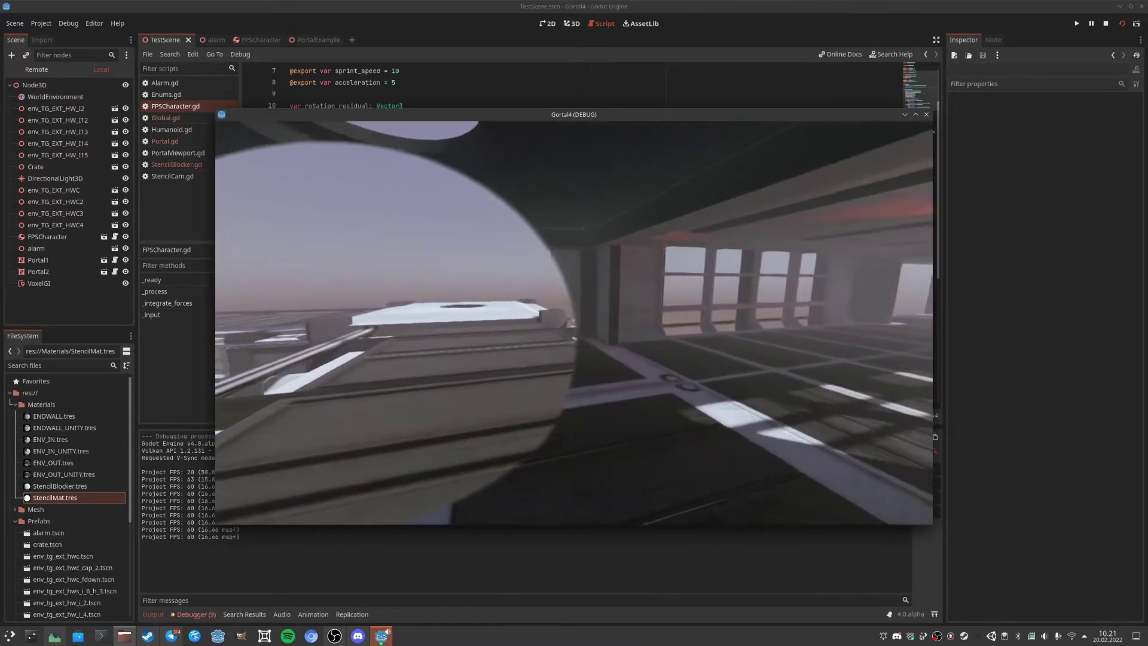
pyautogui.press('s')
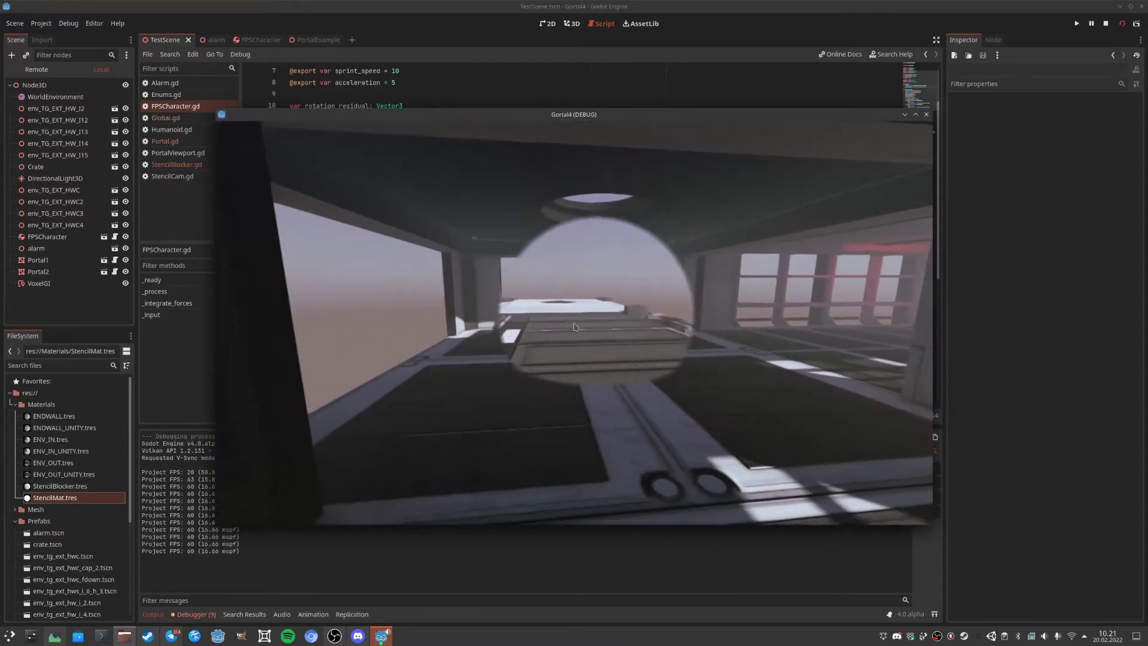
pyautogui.press('Escape')
pyautogui.click(926, 115)
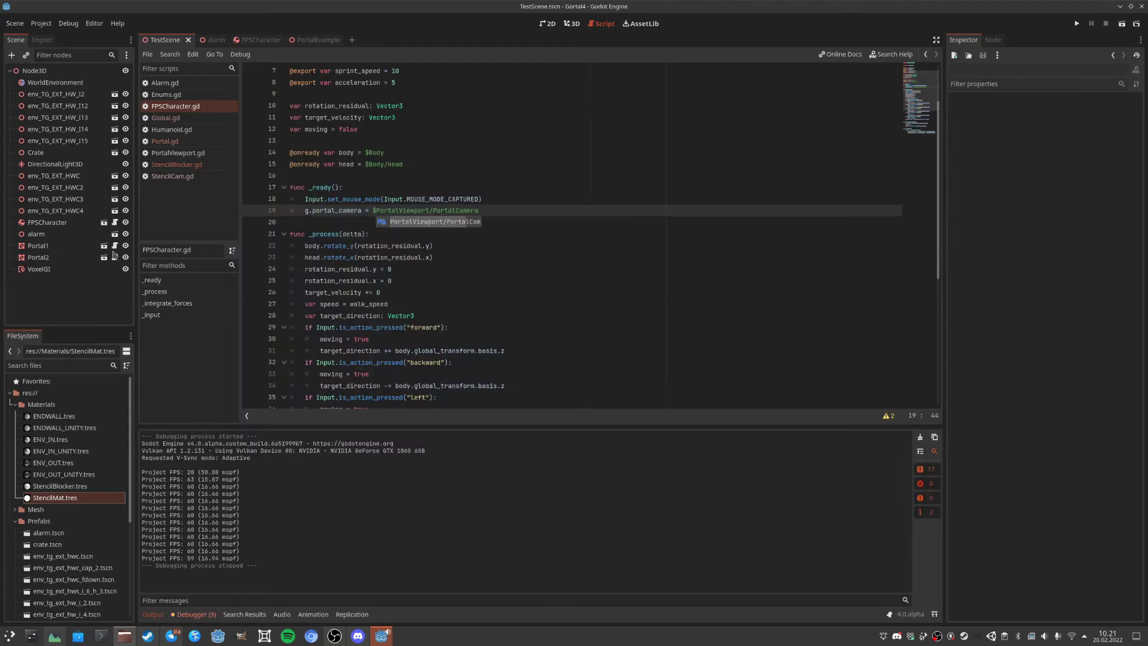
# Enable Glow in the environment of the PortalExample scene's StencilCamera.
pyautogui.click(310, 41)
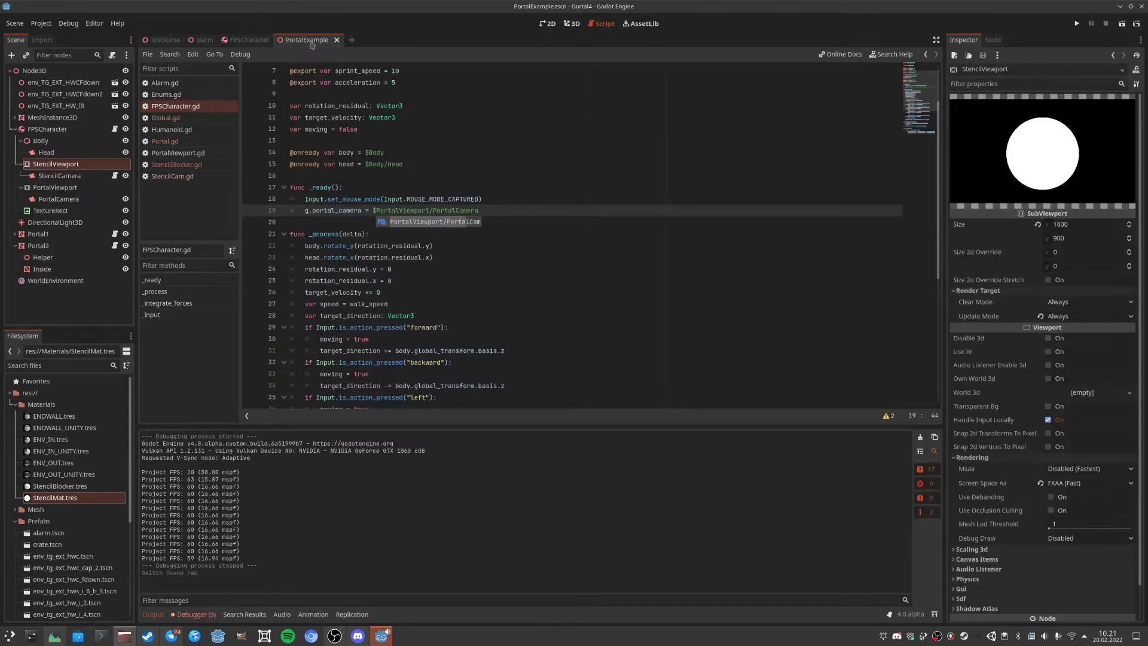
pyautogui.click(52, 190)
pyautogui.click(57, 166)
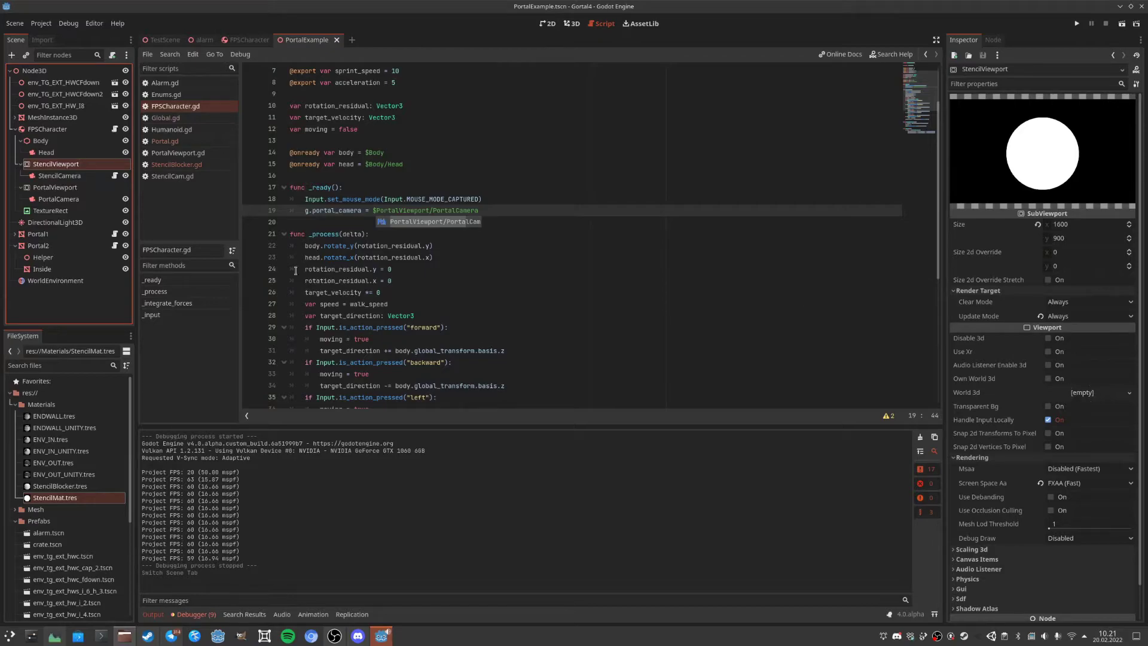
pyautogui.click(58, 177)
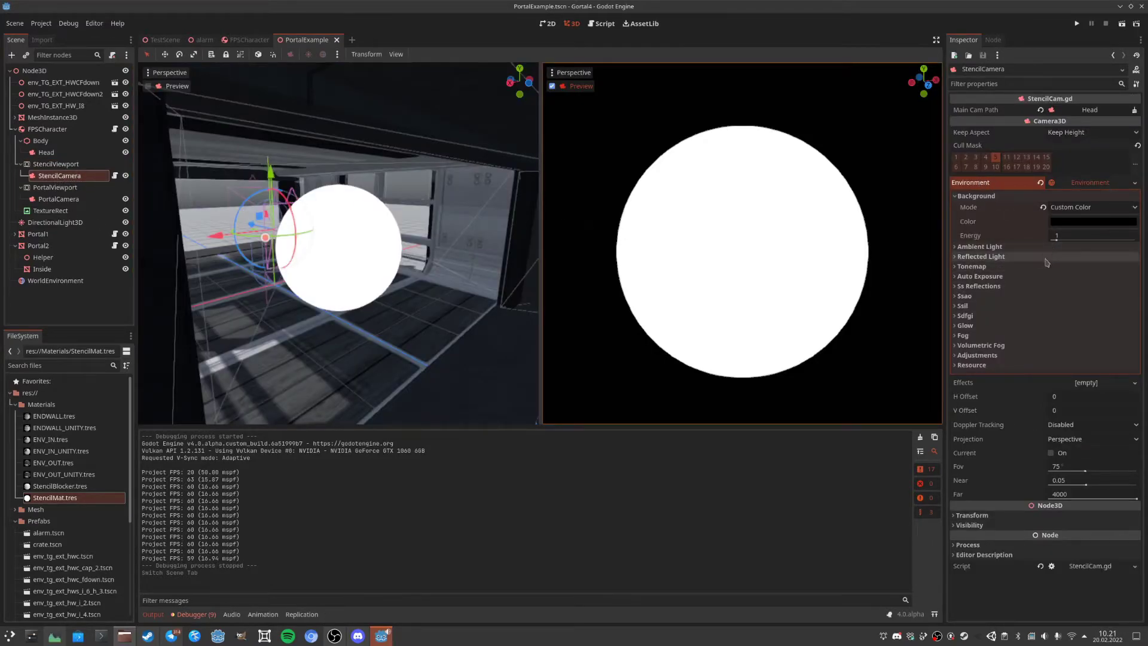
pyautogui.click(983, 326)
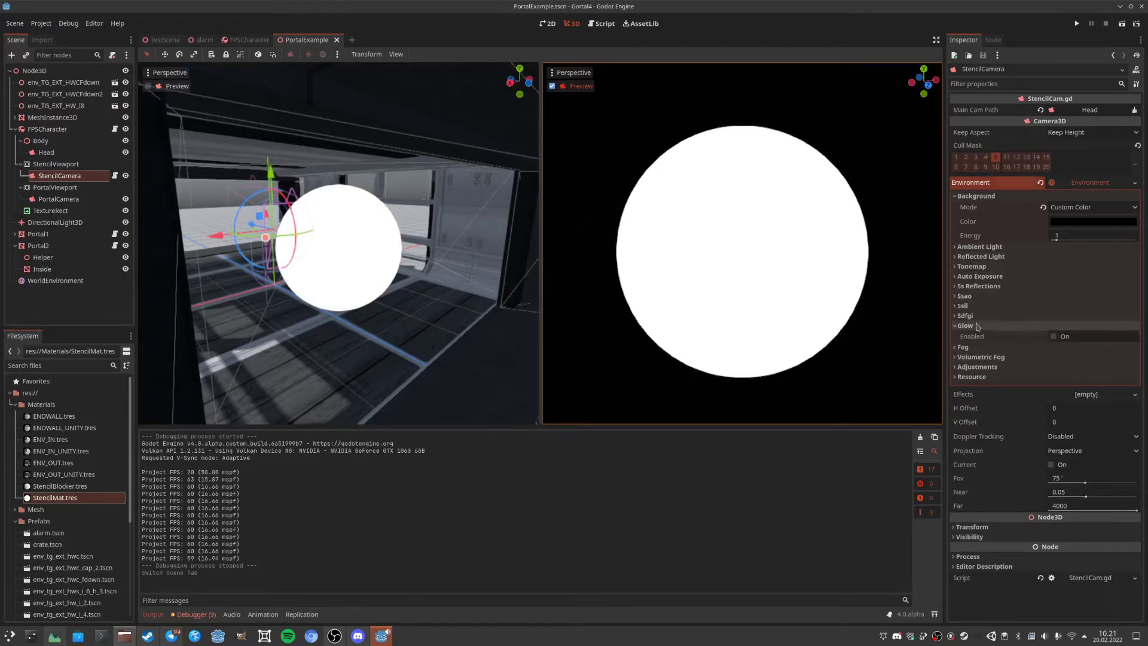
pyautogui.click(1054, 336)
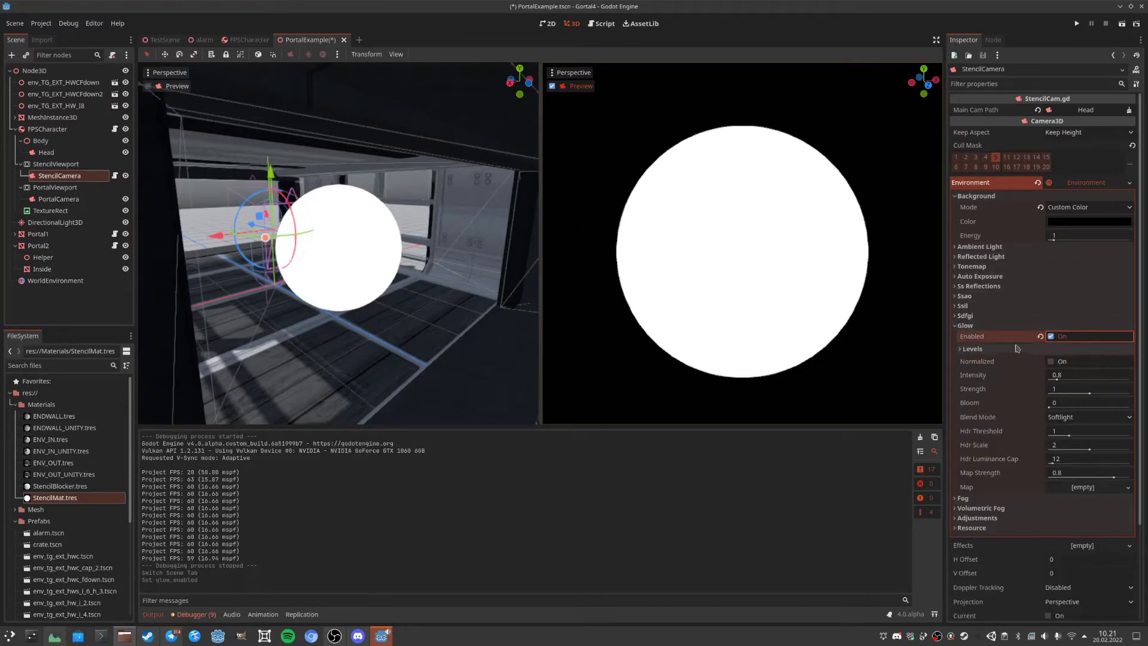
# Set the StencilCamera's glow level 1 to 0.64, level 2 to 0.38, and levels 3 and 5 to 0.
pyautogui.click(990, 351)
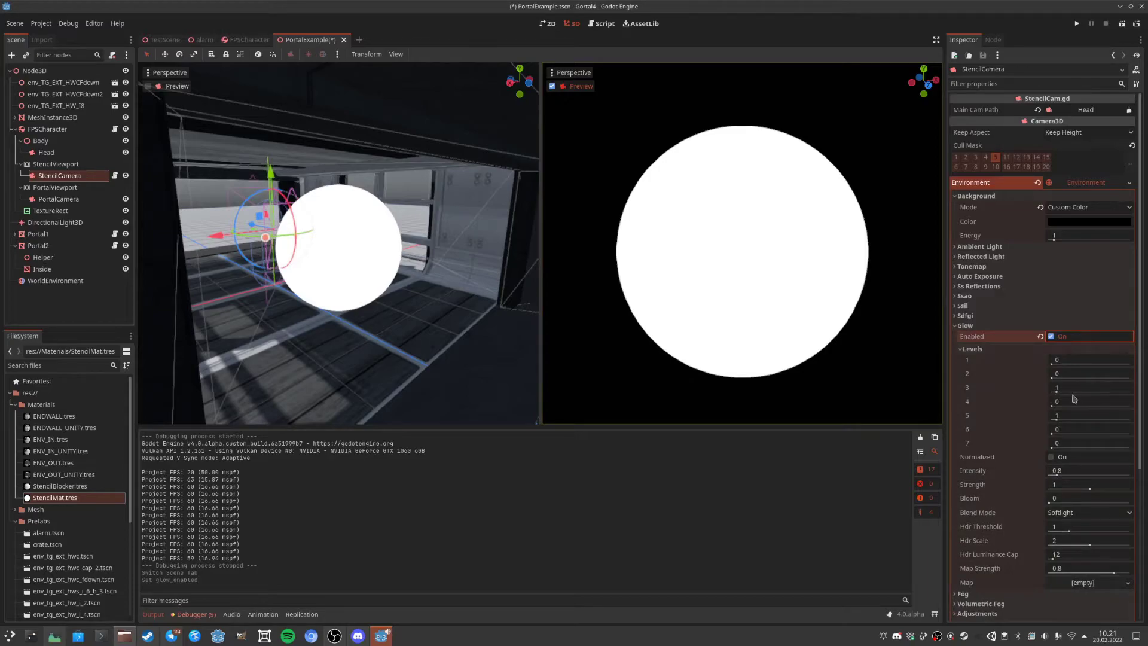
pyautogui.moveTo(1069, 424); pyautogui.dragTo(1122, 363)
pyautogui.moveTo(1055, 375)
pyautogui.mouseDown()
pyautogui.moveTo(1081, 375)
pyautogui.moveTo(1054, 379)
pyautogui.mouseUp()
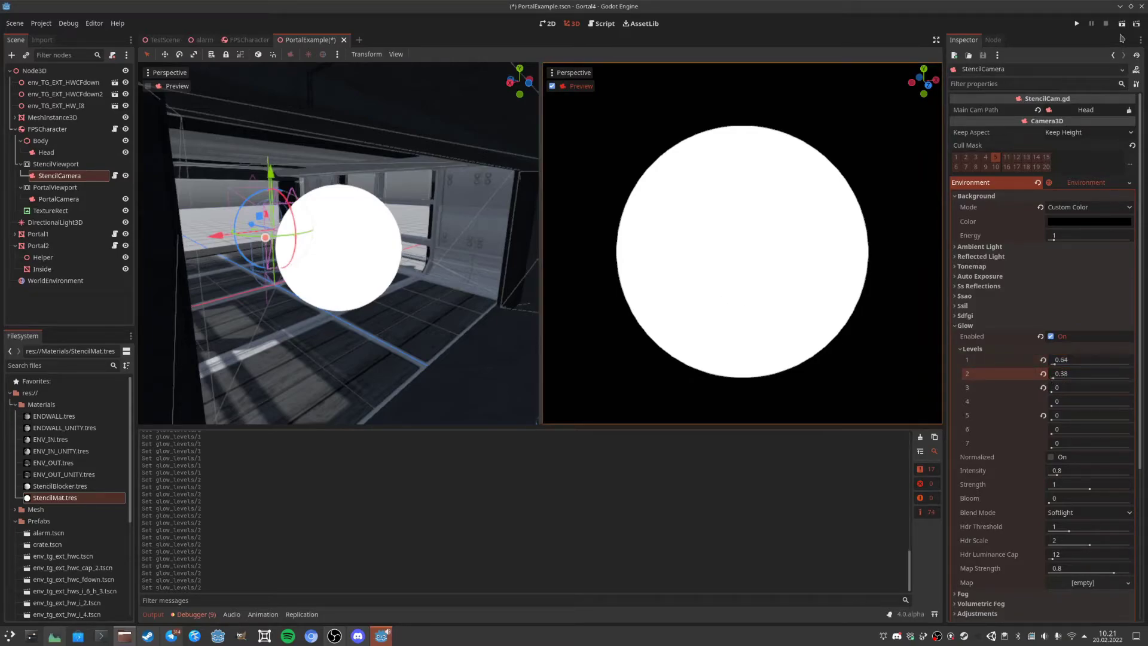
# Run the PortalExample scene, check the portal's edge softness up close, and close the game.
pyautogui.press('F5')
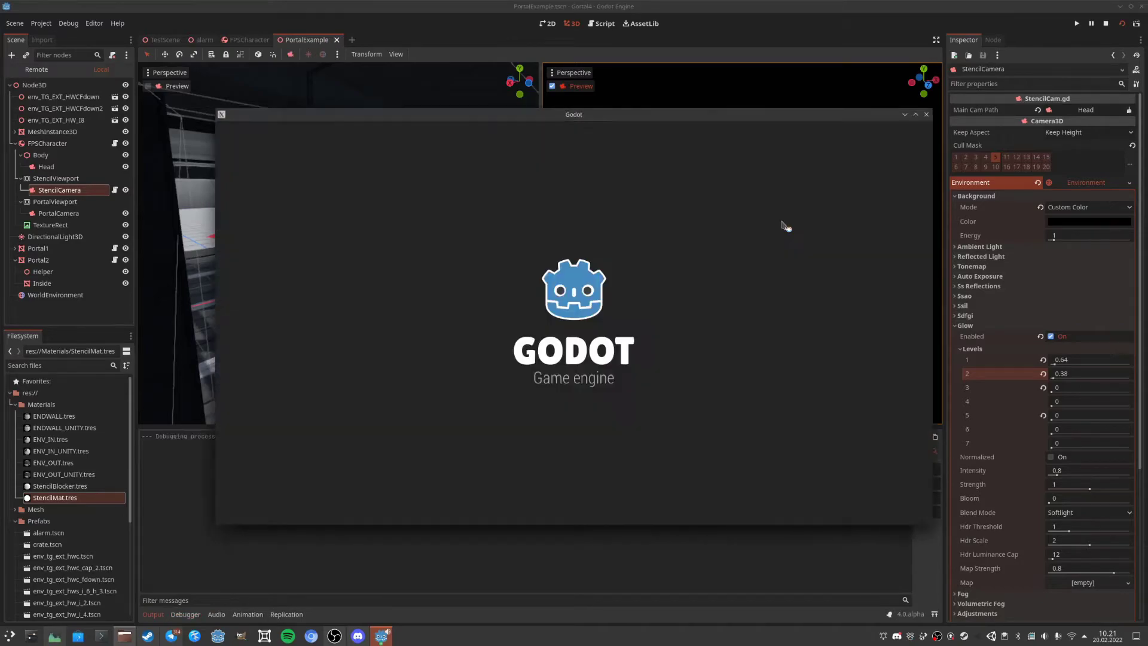
pyautogui.press('w')
pyautogui.press('a')
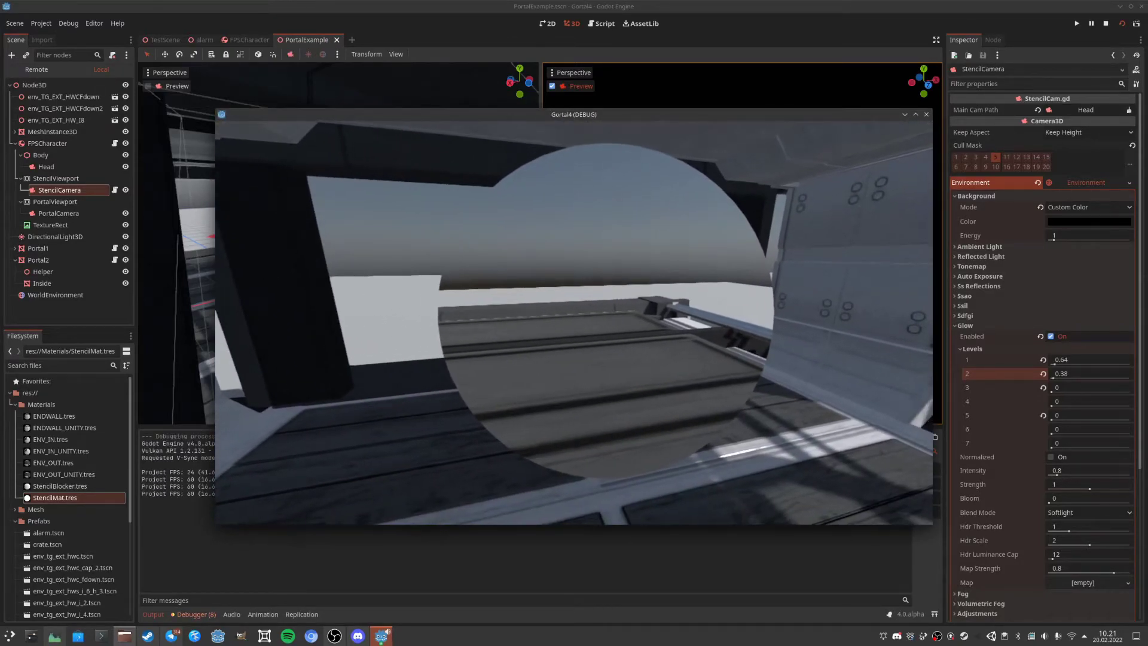
pyautogui.press('Escape')
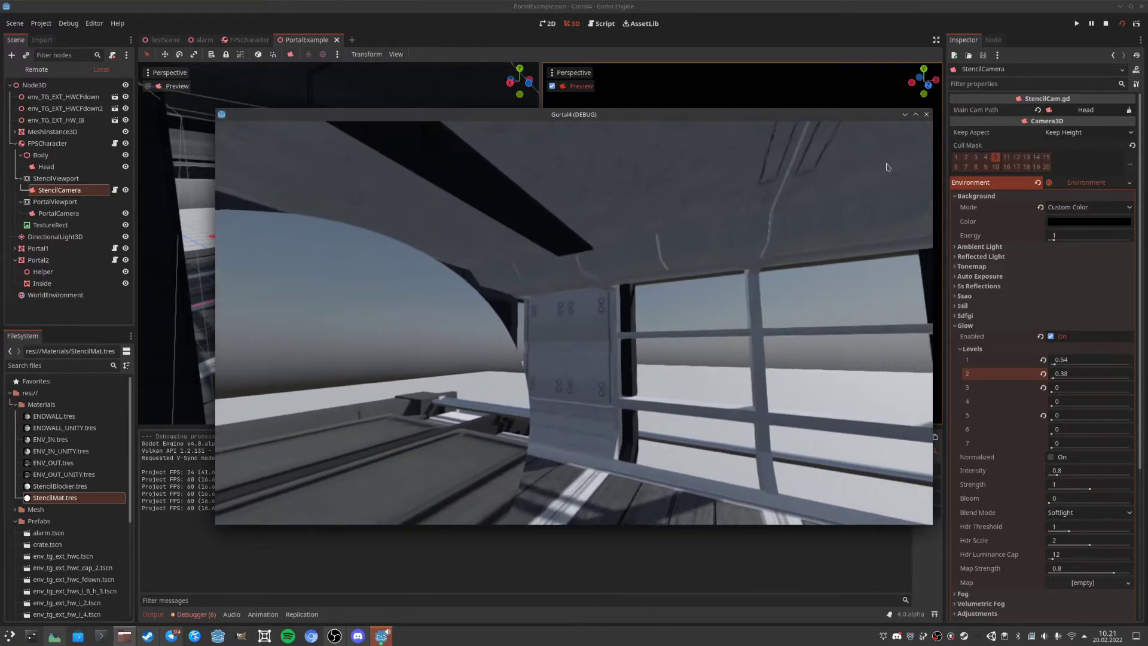
pyautogui.click(926, 114)
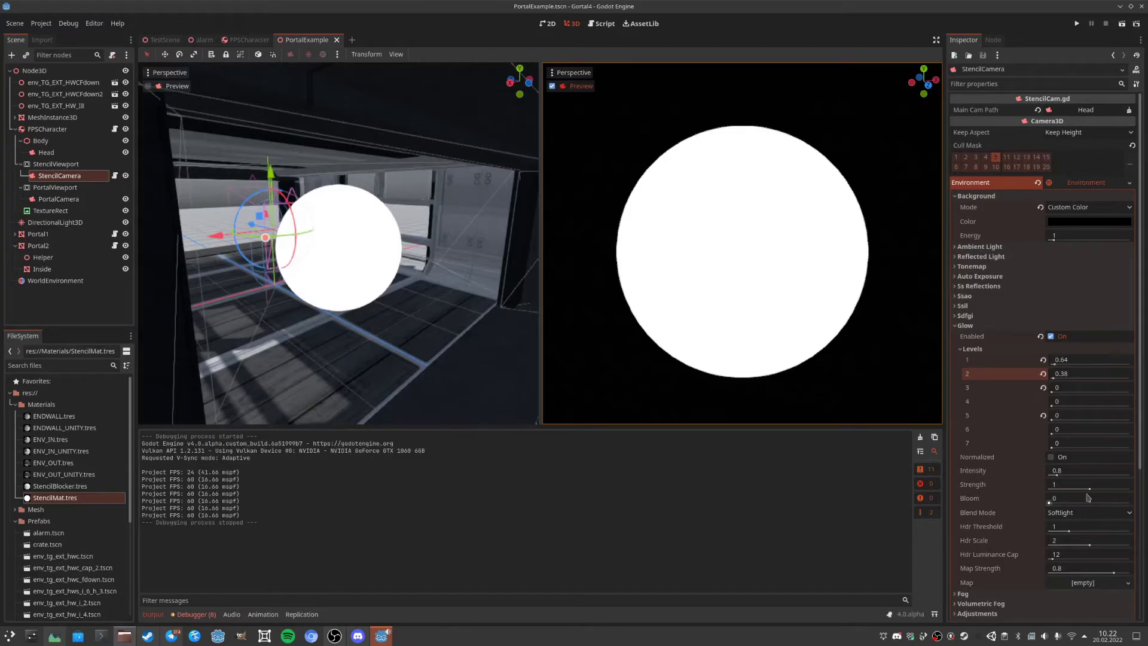
# Set the StencilCamera's glow intensity to 8, strength to 2 and blend mode to Additive.
pyautogui.moveTo(1062, 472); pyautogui.dragTo(1093, 473)
pyautogui.moveTo(1090, 485); pyautogui.dragTo(1102, 485)
pyautogui.click(1087, 514)
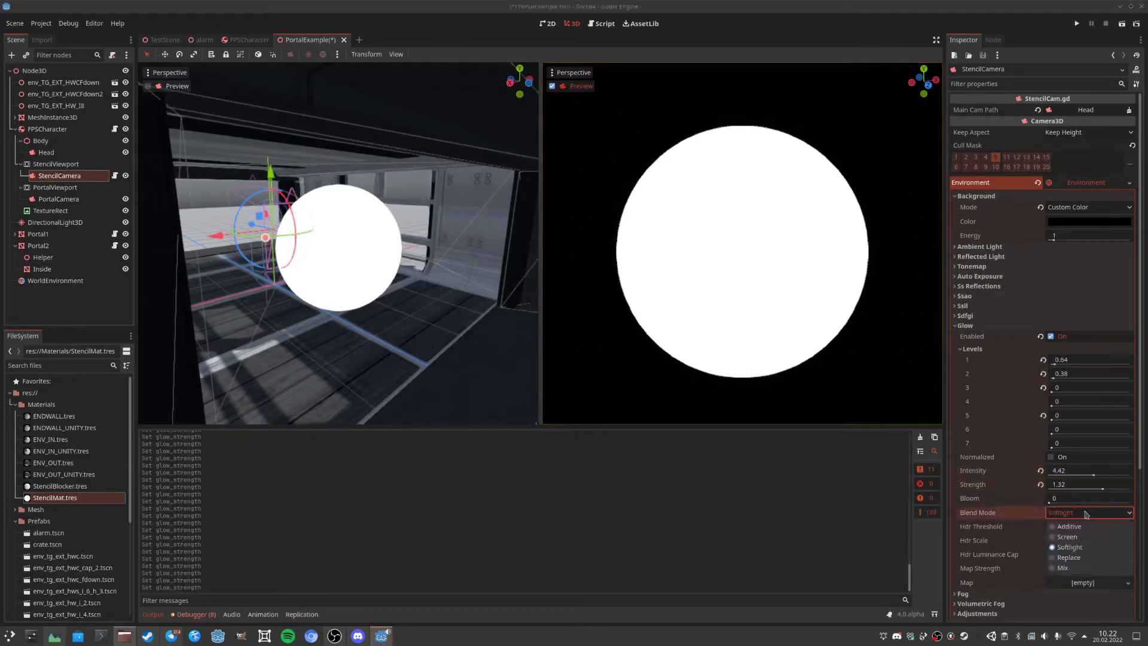
pyautogui.click(1086, 527)
pyautogui.moveTo(1102, 485); pyautogui.dragTo(1128, 475)
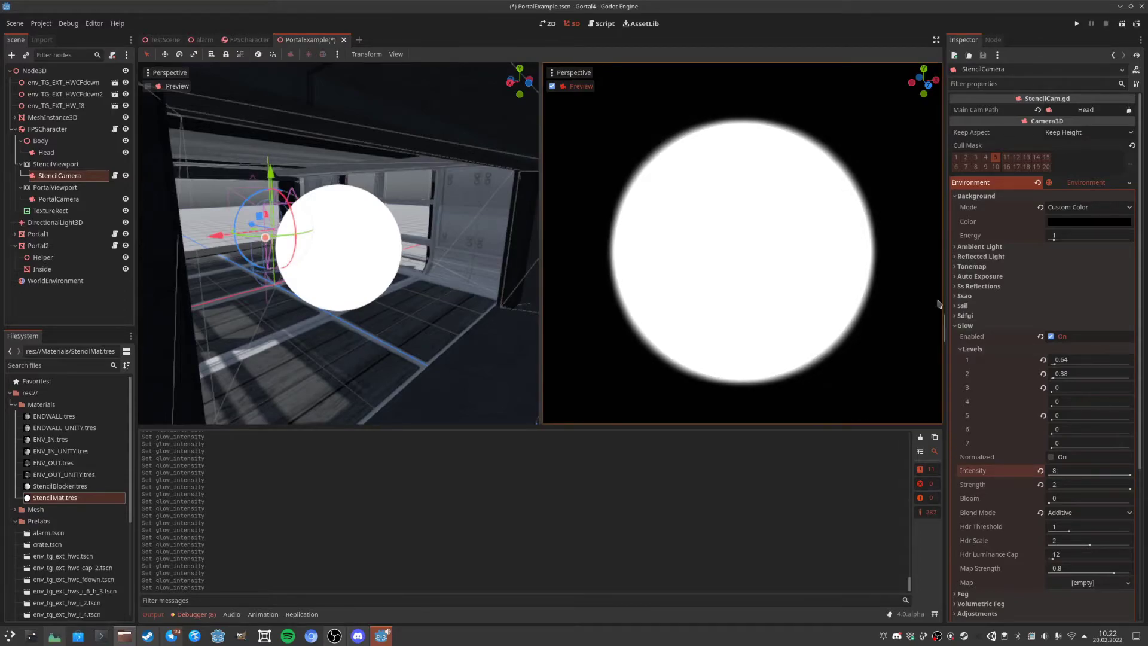
# Run the PortalExample scene again and circle the portal to examine its softened edges from several angles.
pyautogui.press('F5')
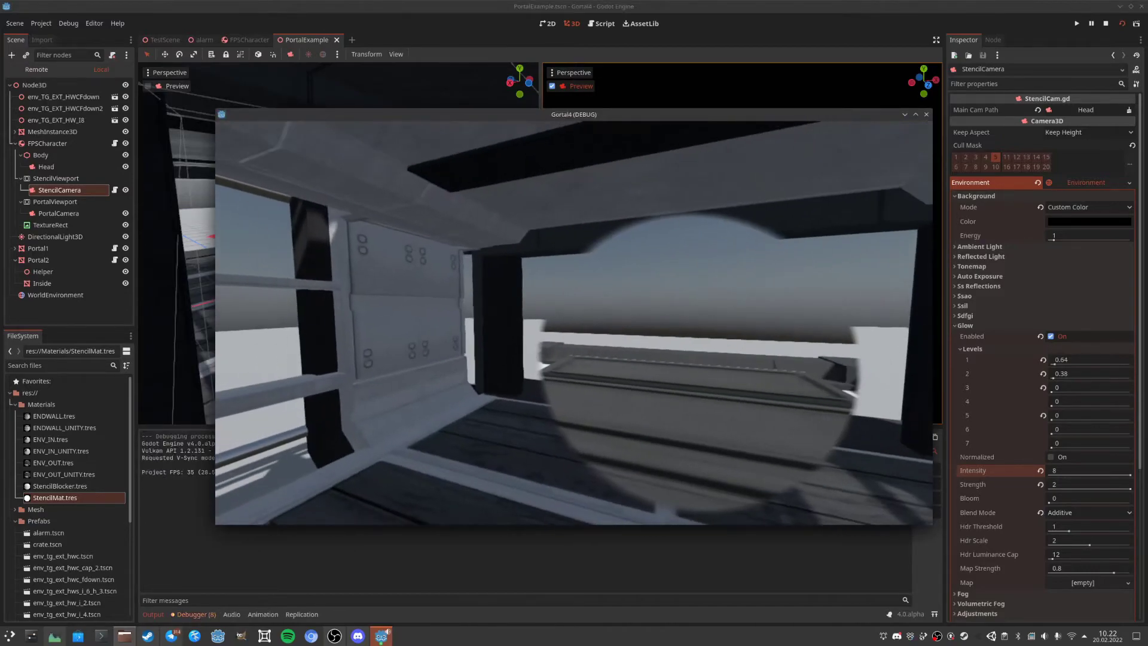
pyautogui.press('a')
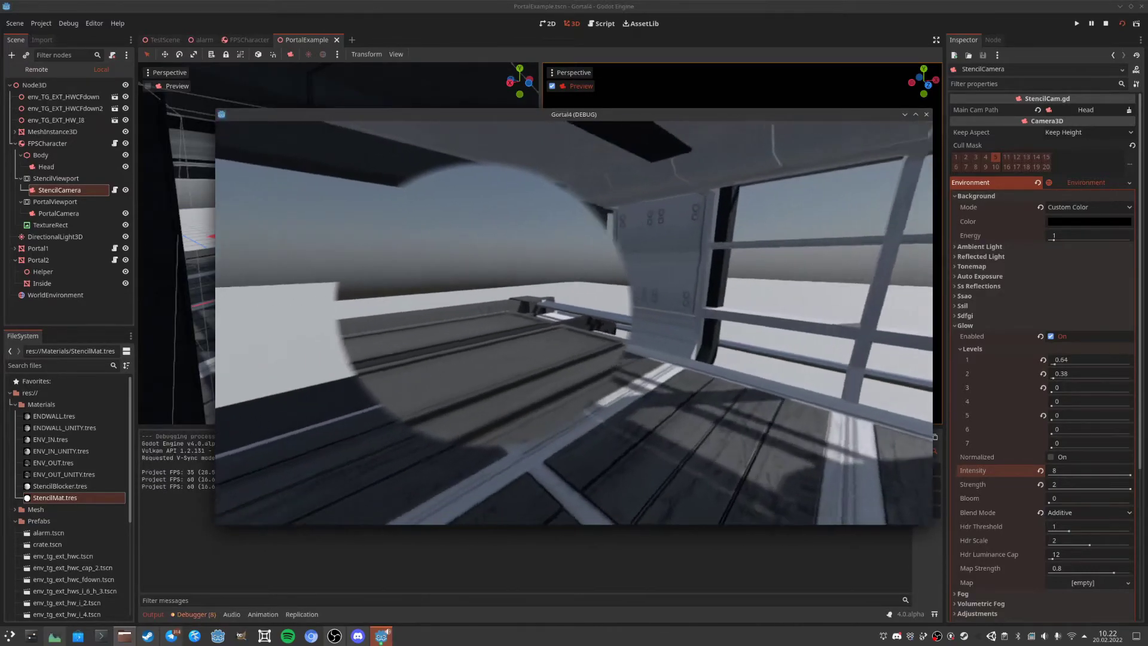
pyautogui.press('d')
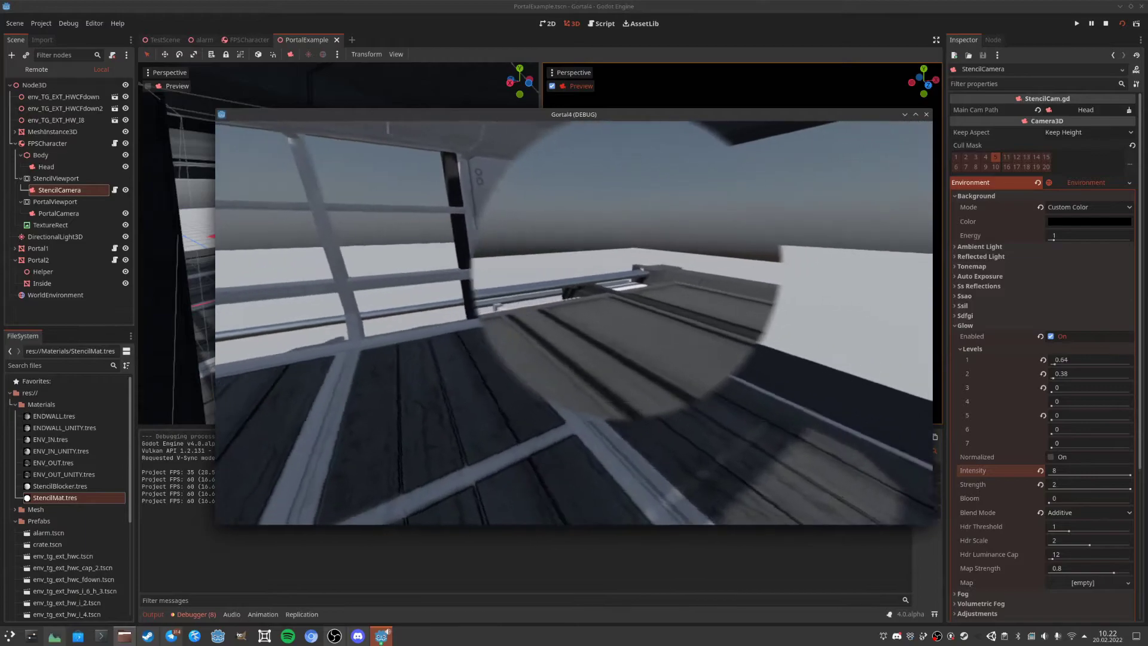
pyautogui.press('d')
pyautogui.press('a')
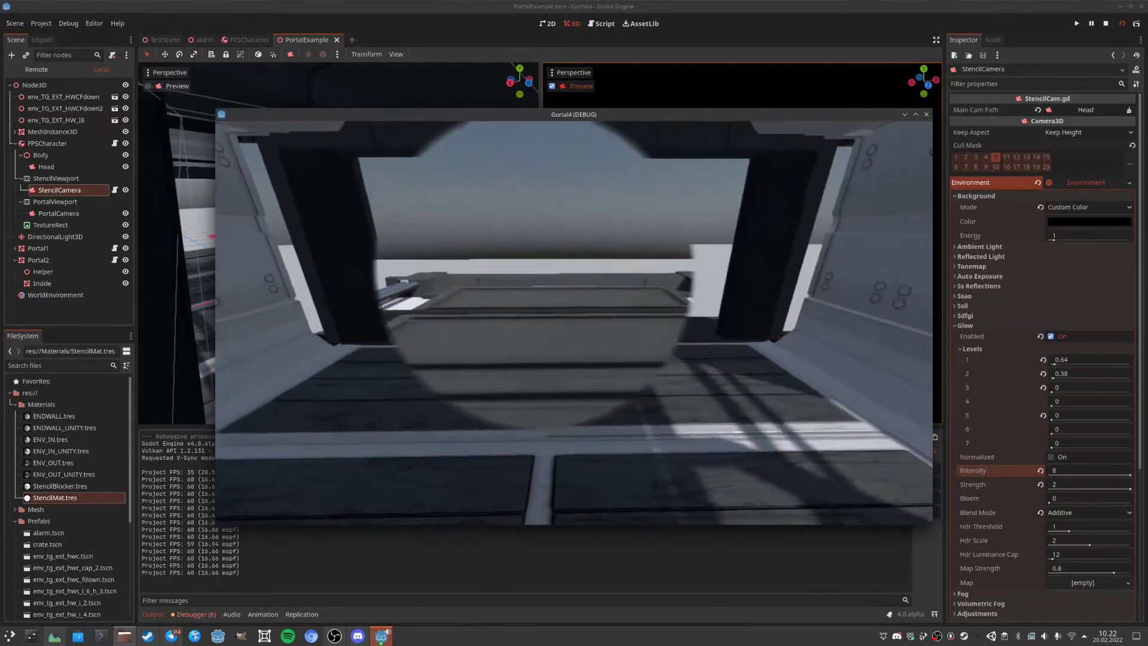
pyautogui.press('a')
pyautogui.press('a')
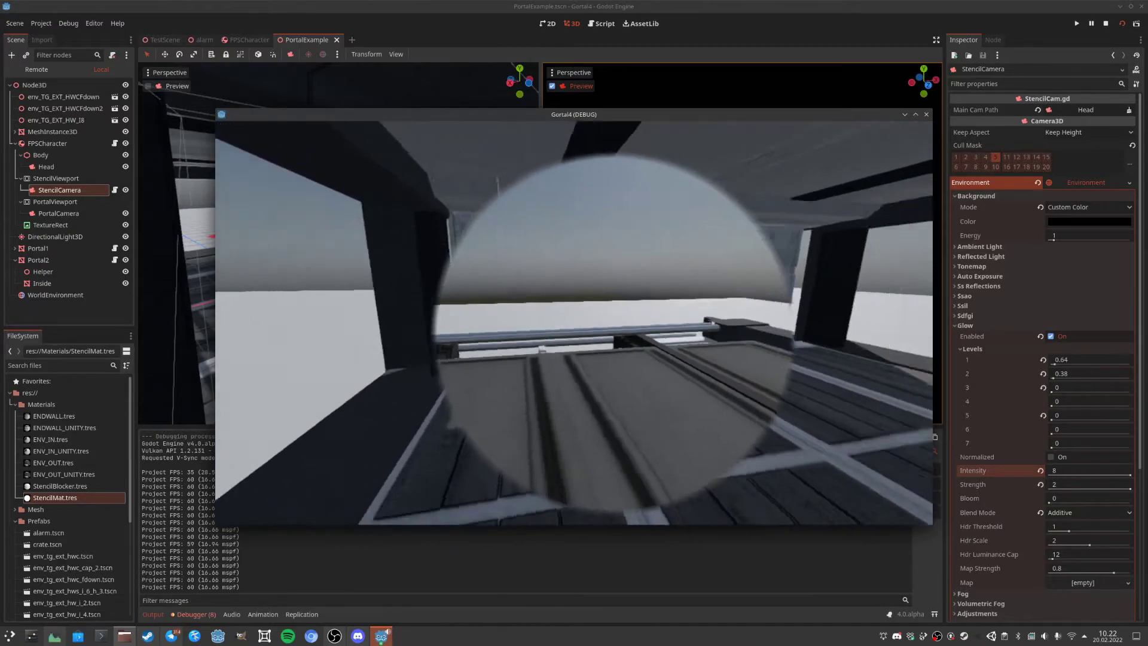
pyautogui.press('a')
pyautogui.press('a')
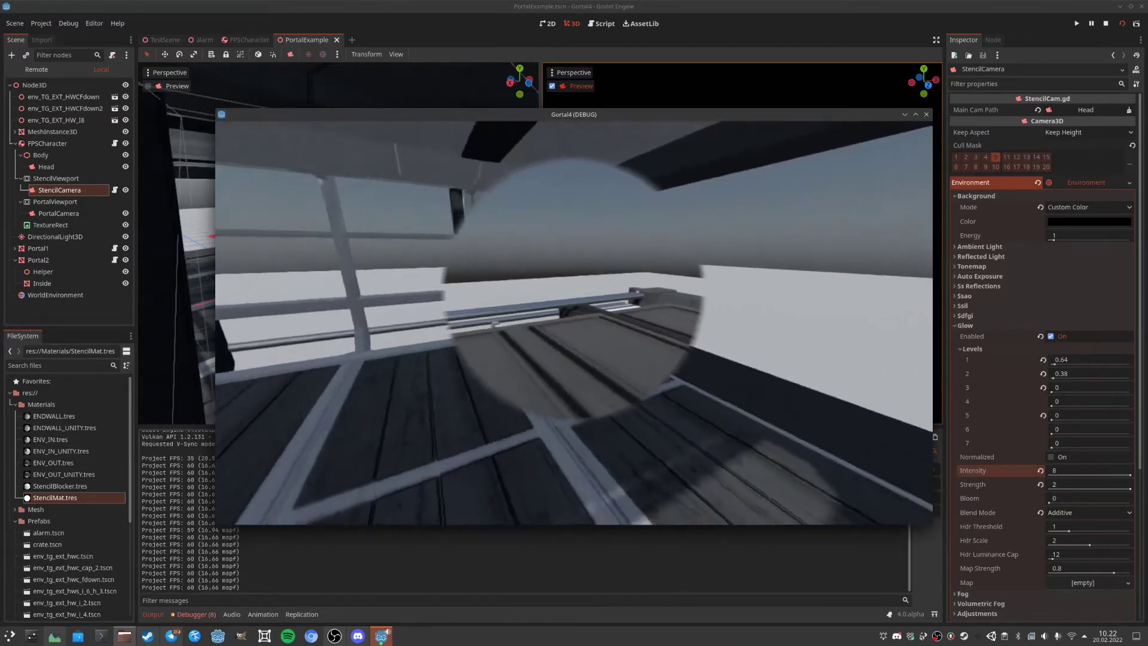
pyautogui.press('a')
pyautogui.press('a')
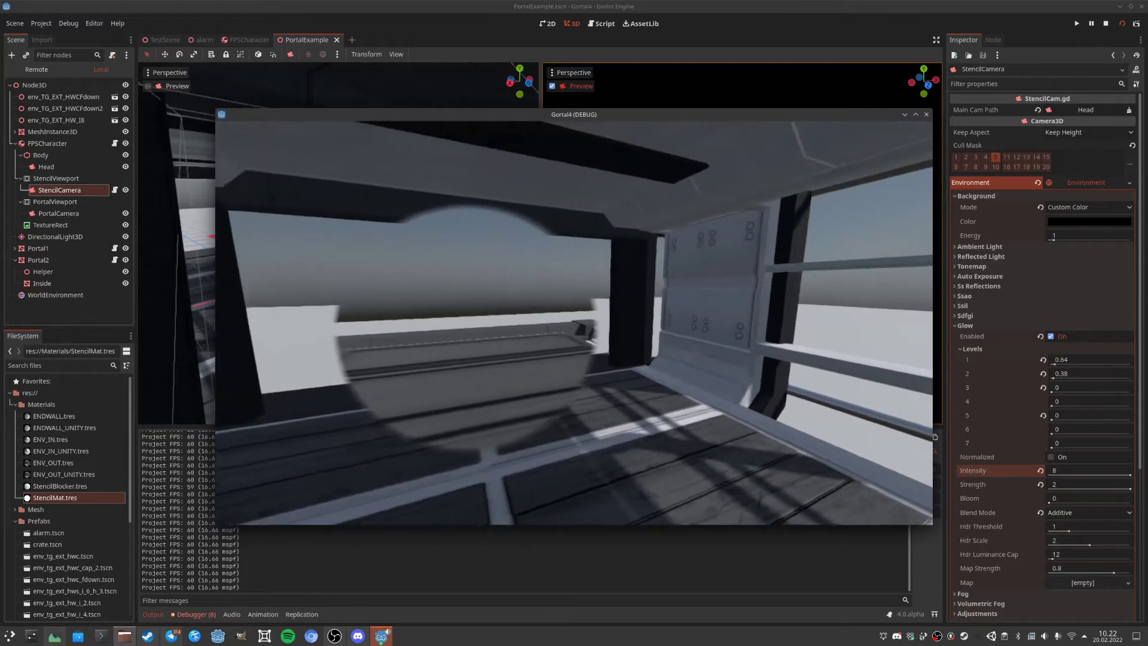
pyautogui.press('w')
pyautogui.press('a')
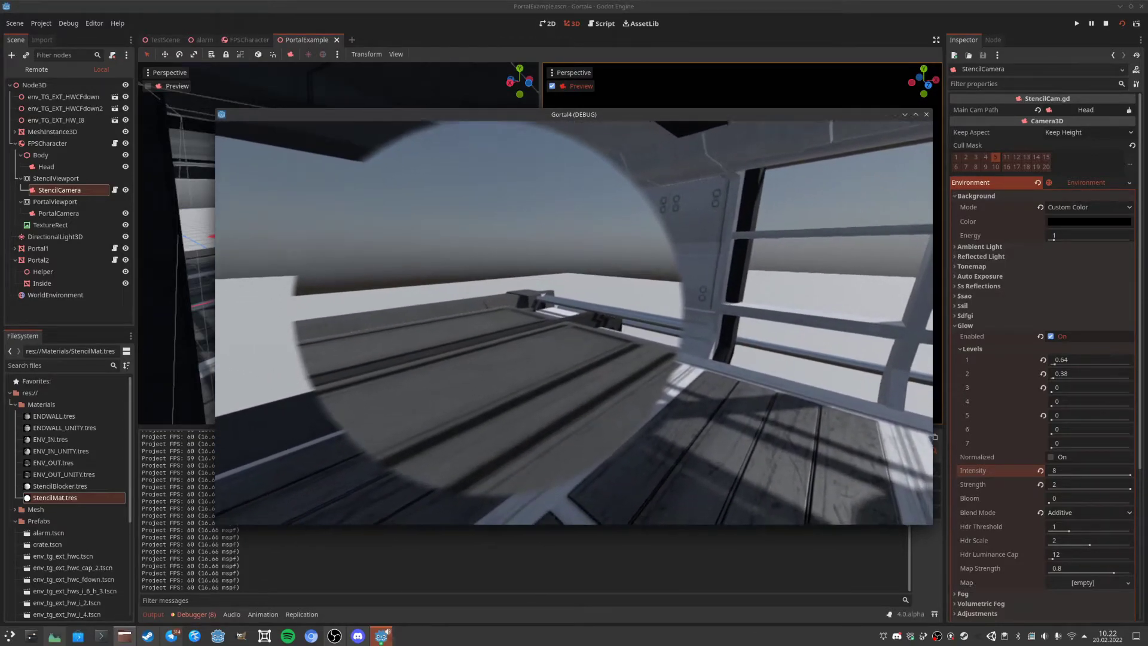
# Walk up to the portal and sidestep back and forth across its rim to examine the edge blending at close range.
pyautogui.press('w')
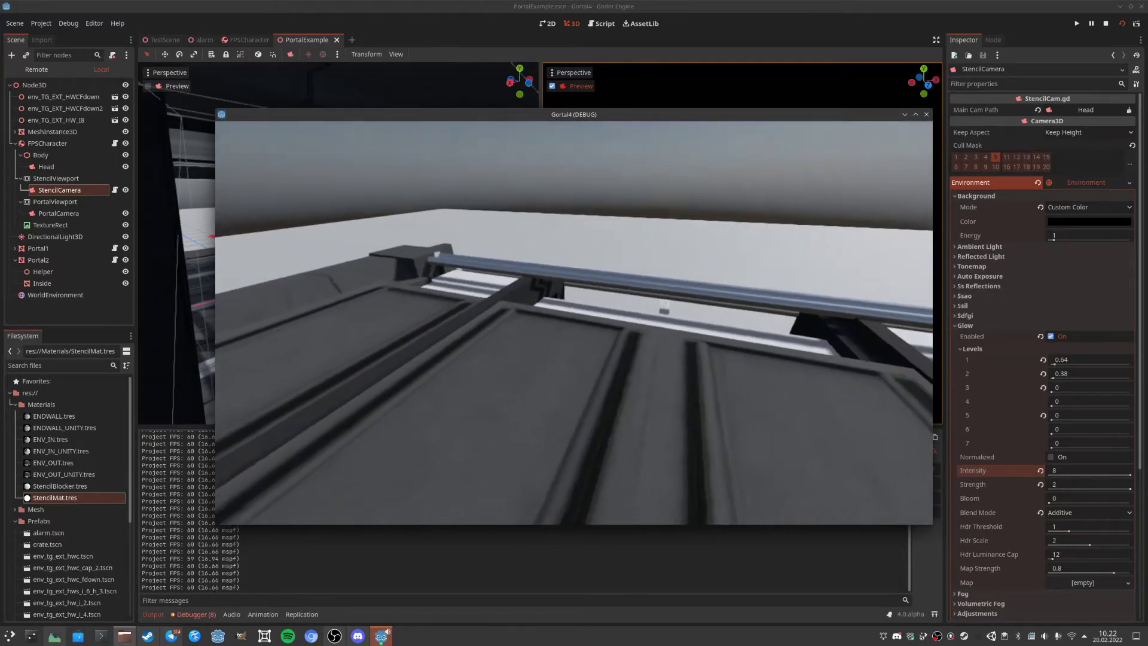
pyautogui.press('a')
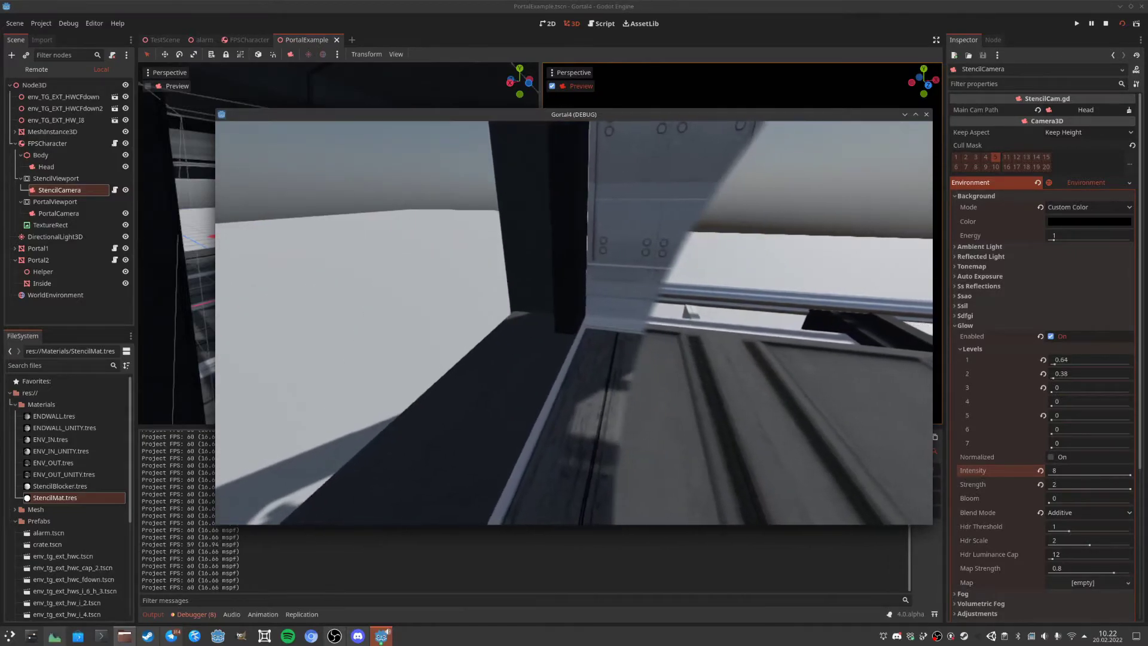
pyautogui.press('d')
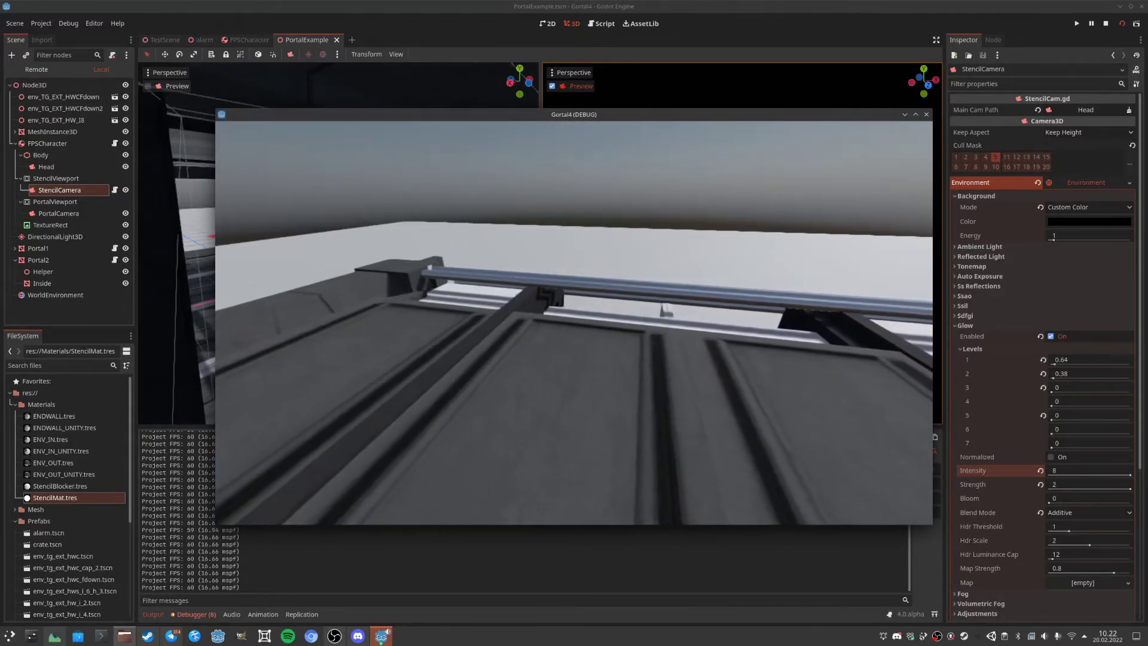
pyautogui.press('a')
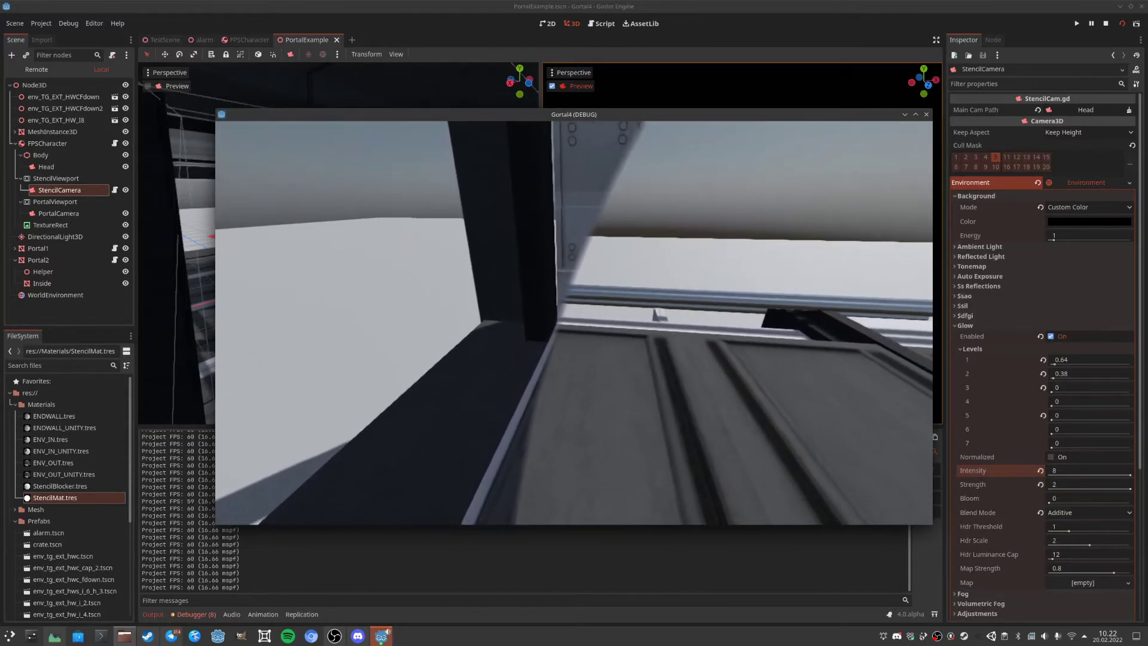
pyautogui.press('d')
pyautogui.press('a')
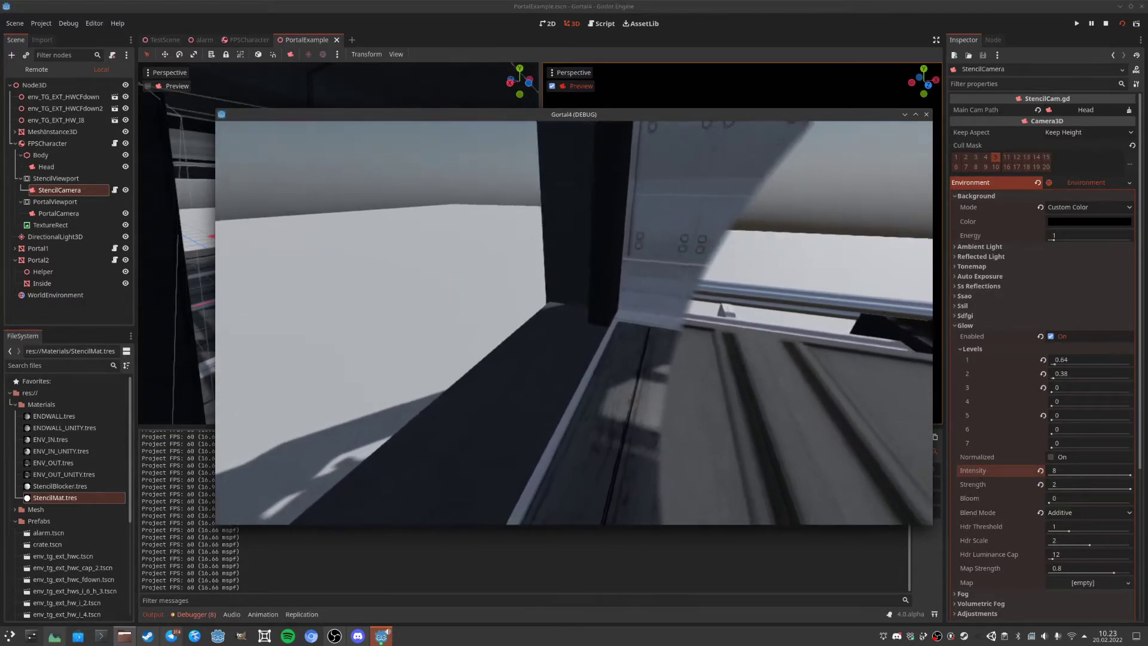
pyautogui.press('d')
pyautogui.press('a')
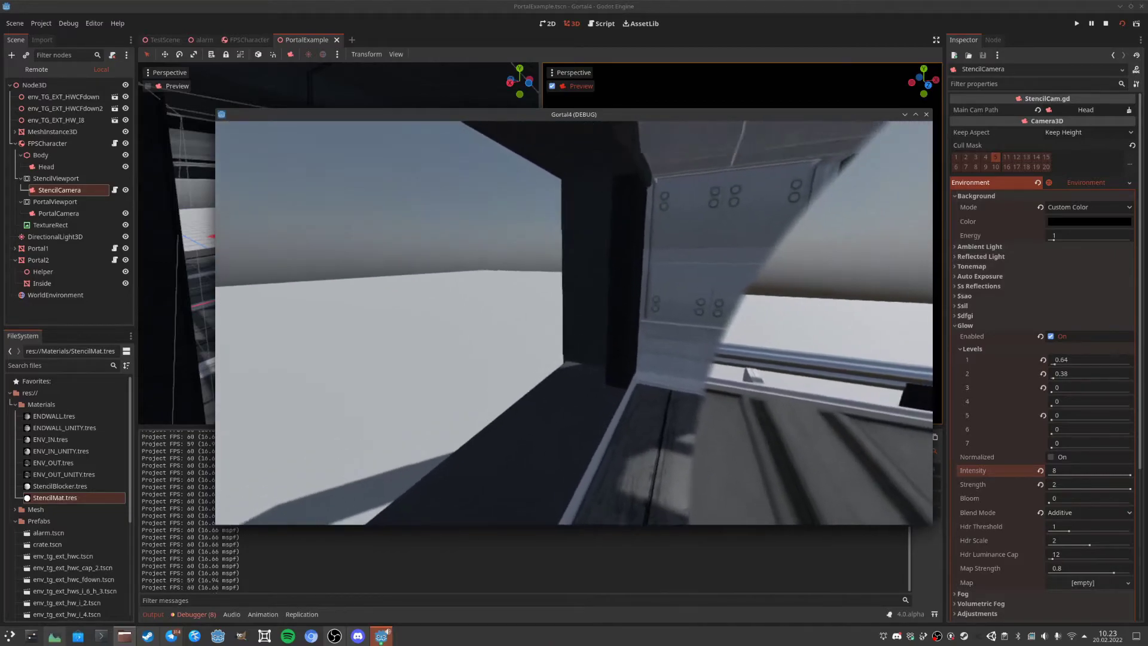
pyautogui.press('d')
pyautogui.press('a')
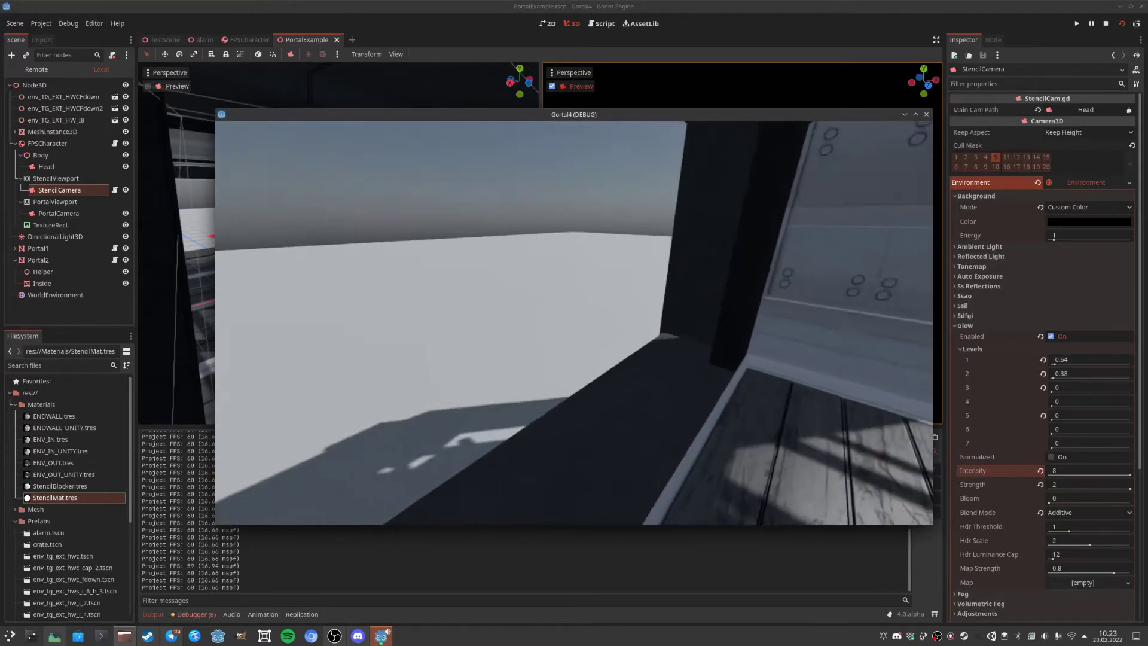
# Back away from the portal and move around it to compare its edges near and far inside the corridor.
pyautogui.press('s')
pyautogui.press('w')
pyautogui.press('d')
pyautogui.press('w')
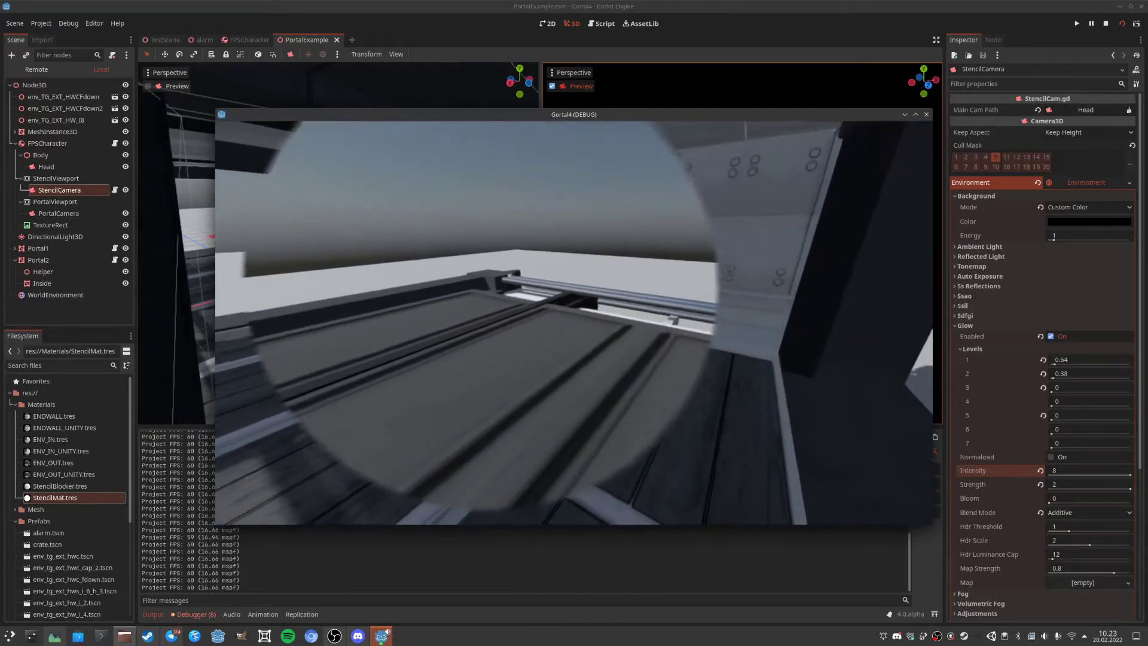
pyautogui.press('s')
pyautogui.press('a')
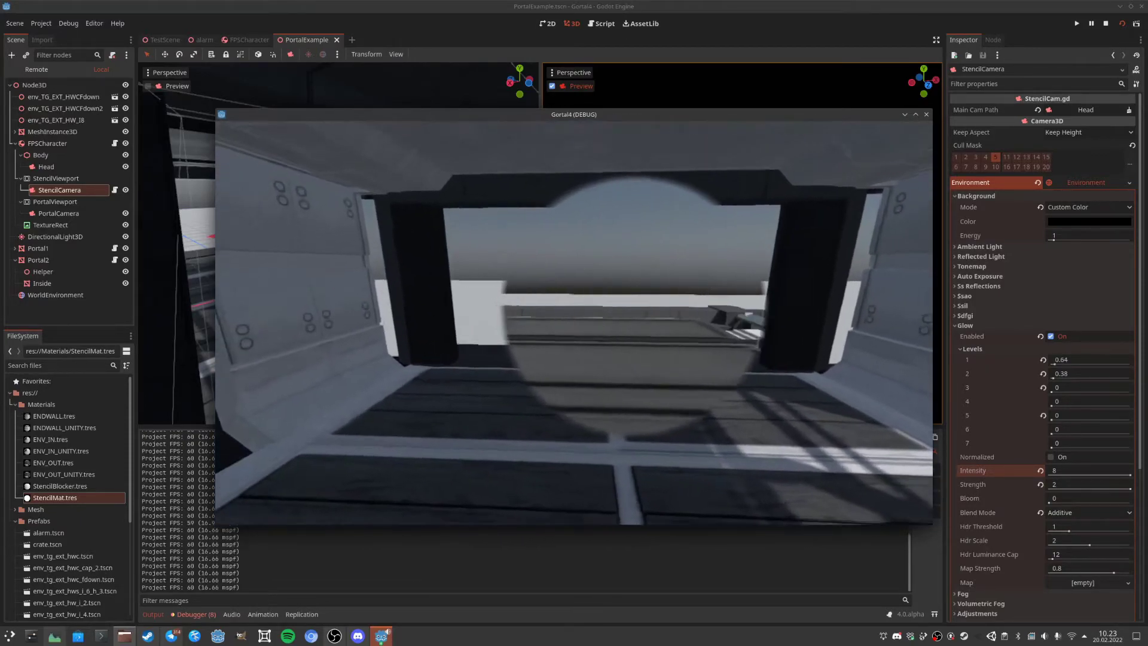
pyautogui.press('d')
pyautogui.press('a')
pyautogui.press('w')
pyautogui.press('a')
pyautogui.press('s')
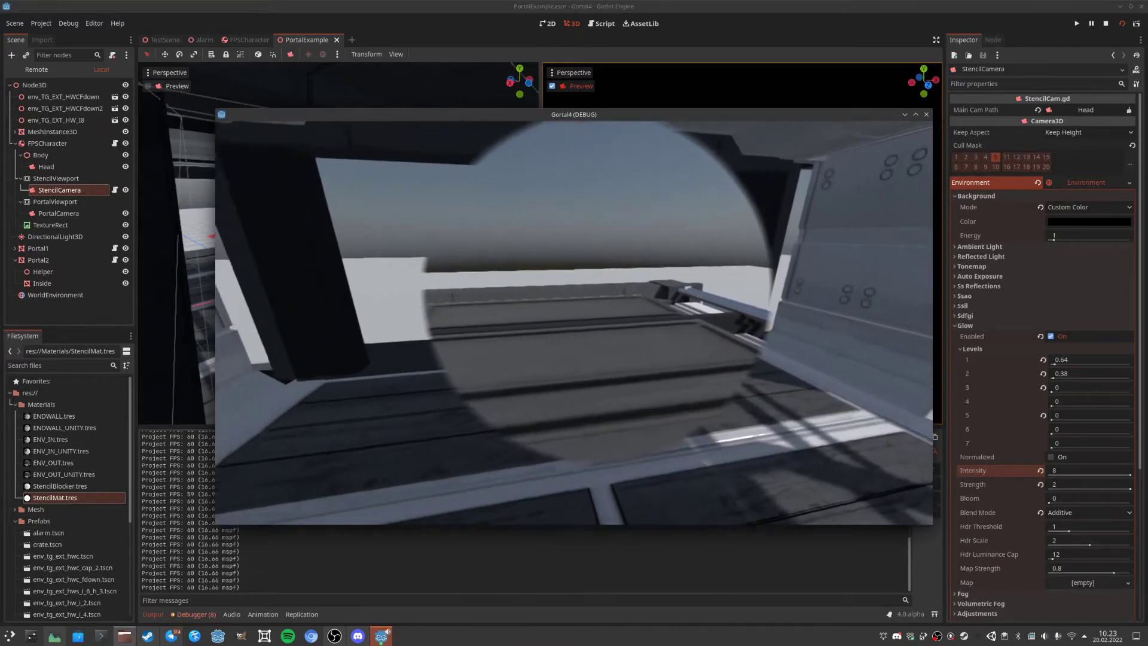
# Approach and back away from the portal repeatedly to examine how its soft edge behaves at the crossing point.
pyautogui.press('w')
pyautogui.press('s')
pyautogui.press('w')
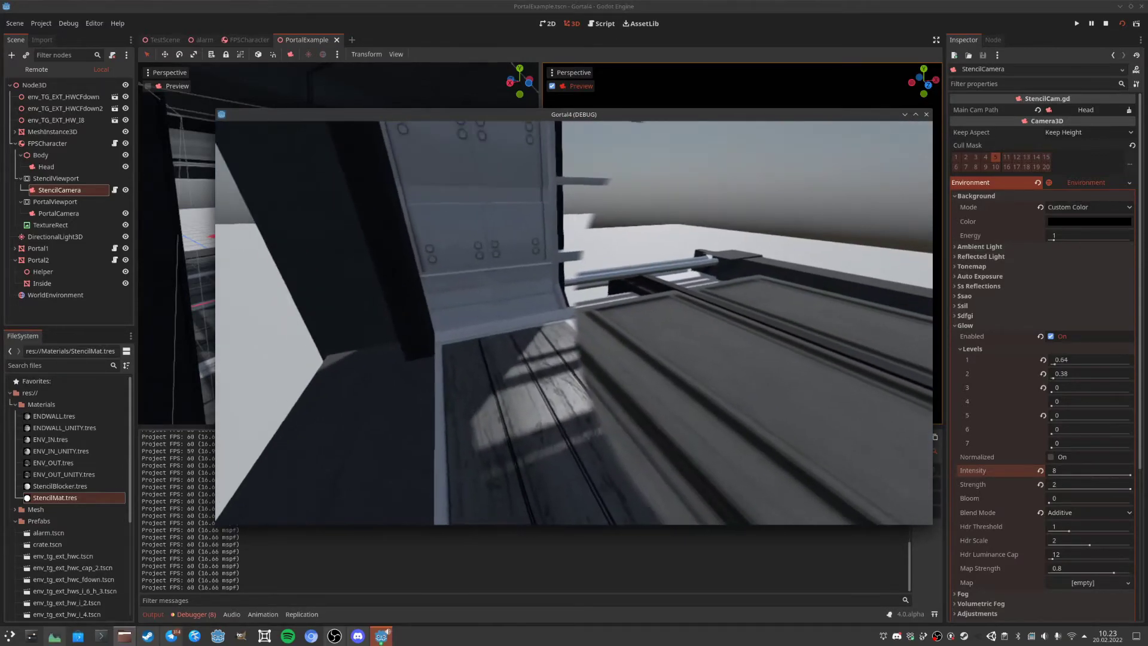
pyautogui.press('w')
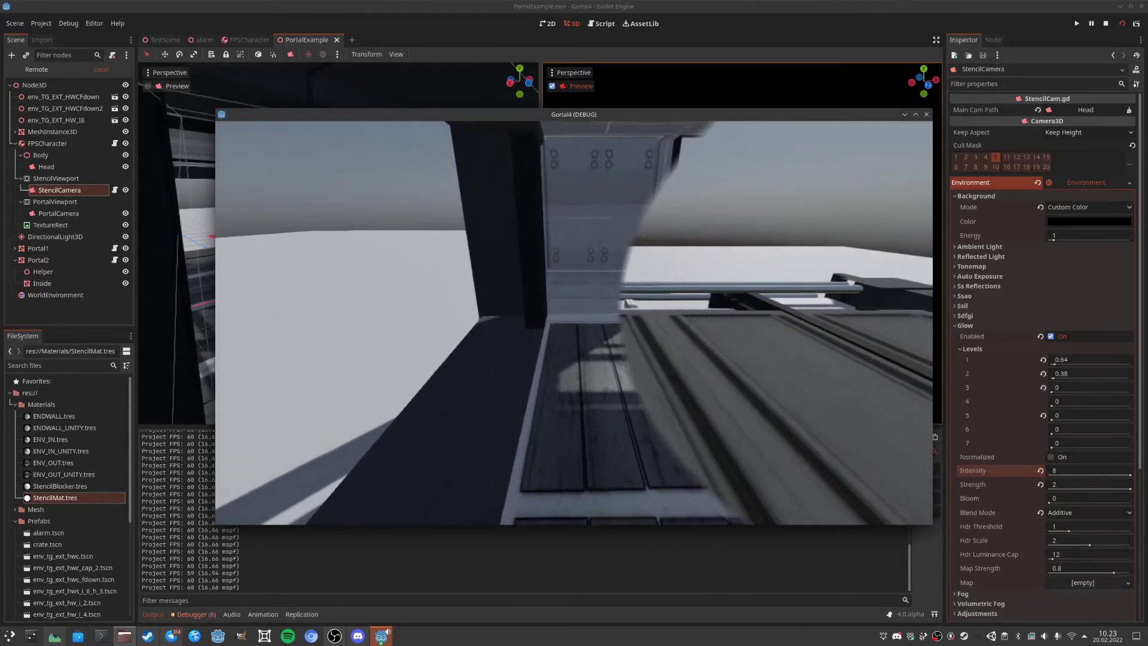
pyautogui.press('d')
pyautogui.press('s')
pyautogui.press('w')
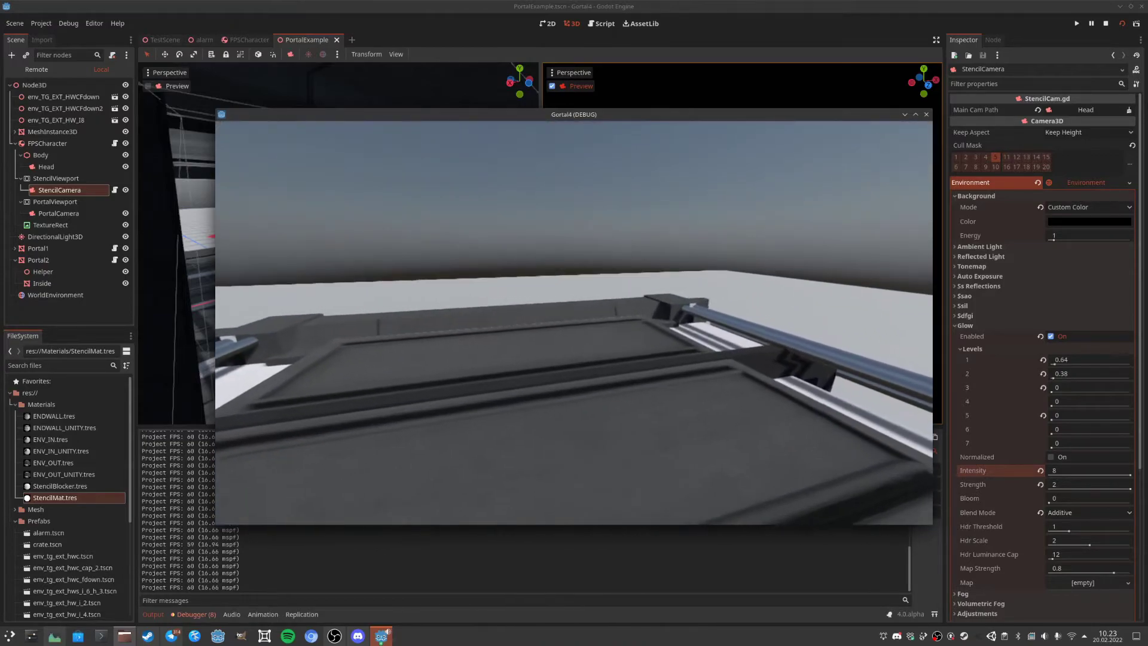
pyautogui.press('s')
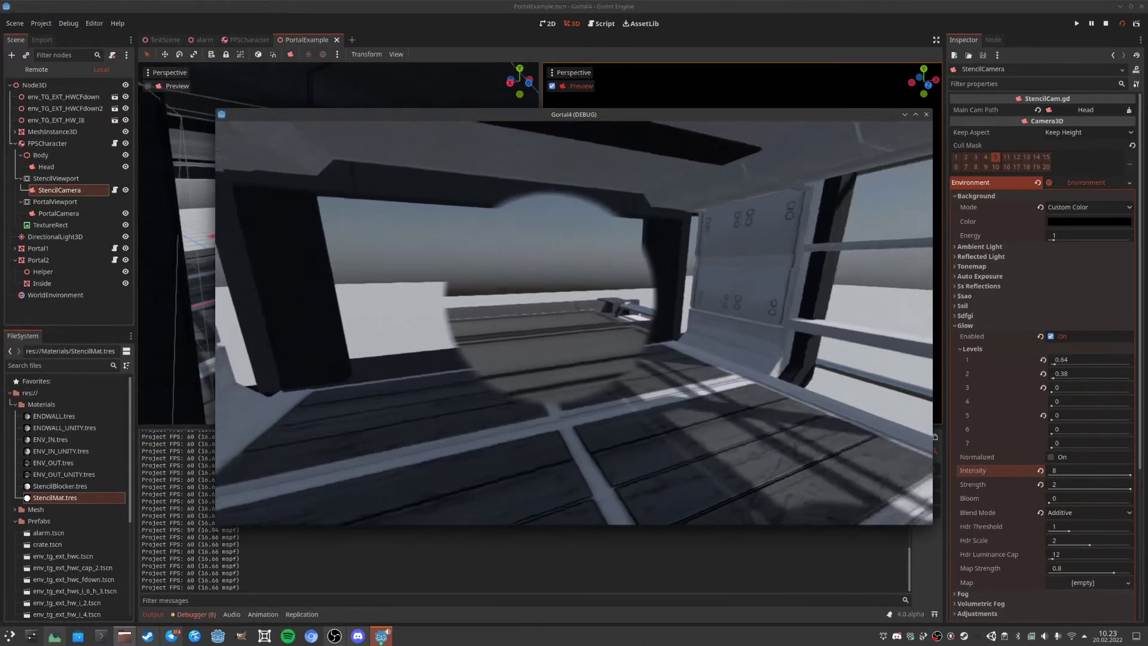
pyautogui.press('w')
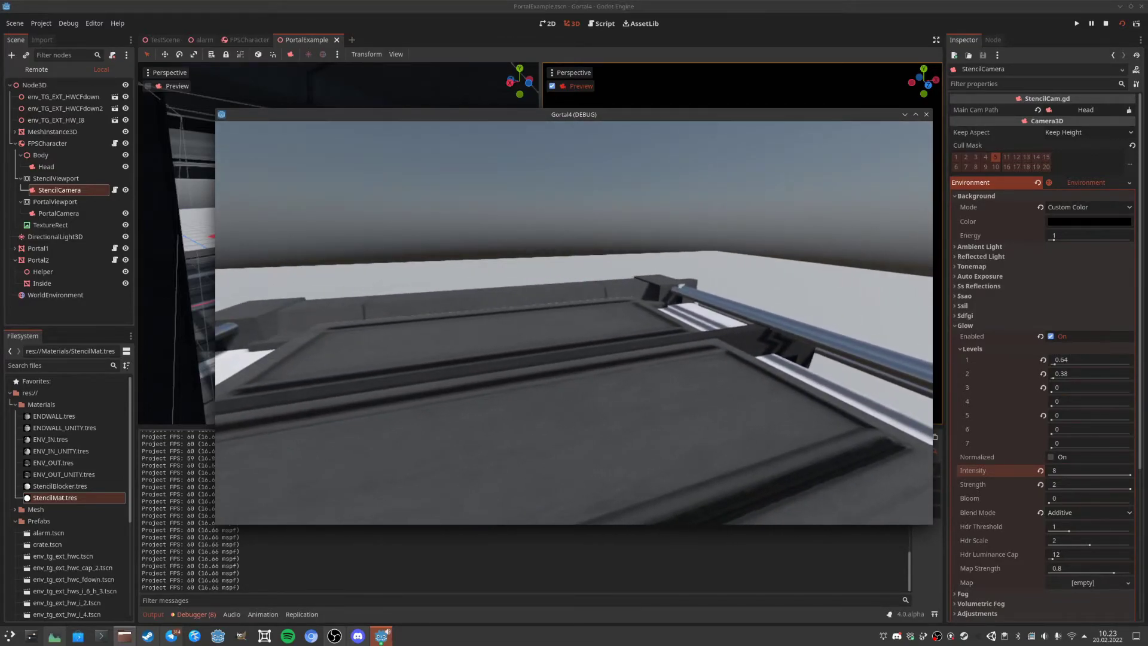
pyautogui.press('s')
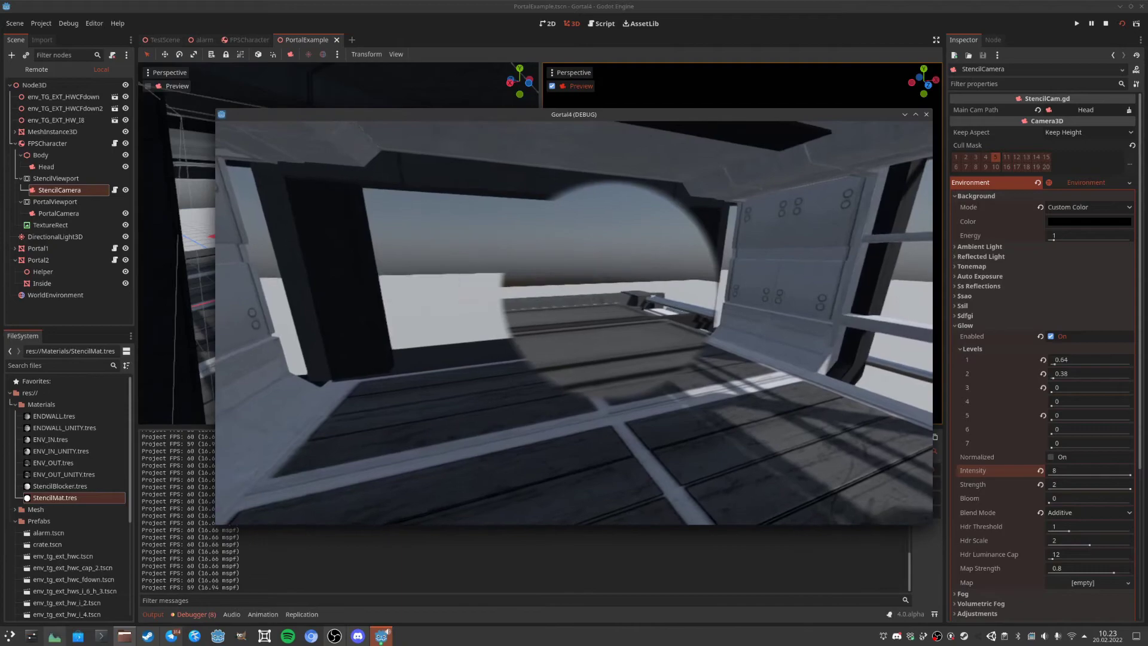
pyautogui.press('w')
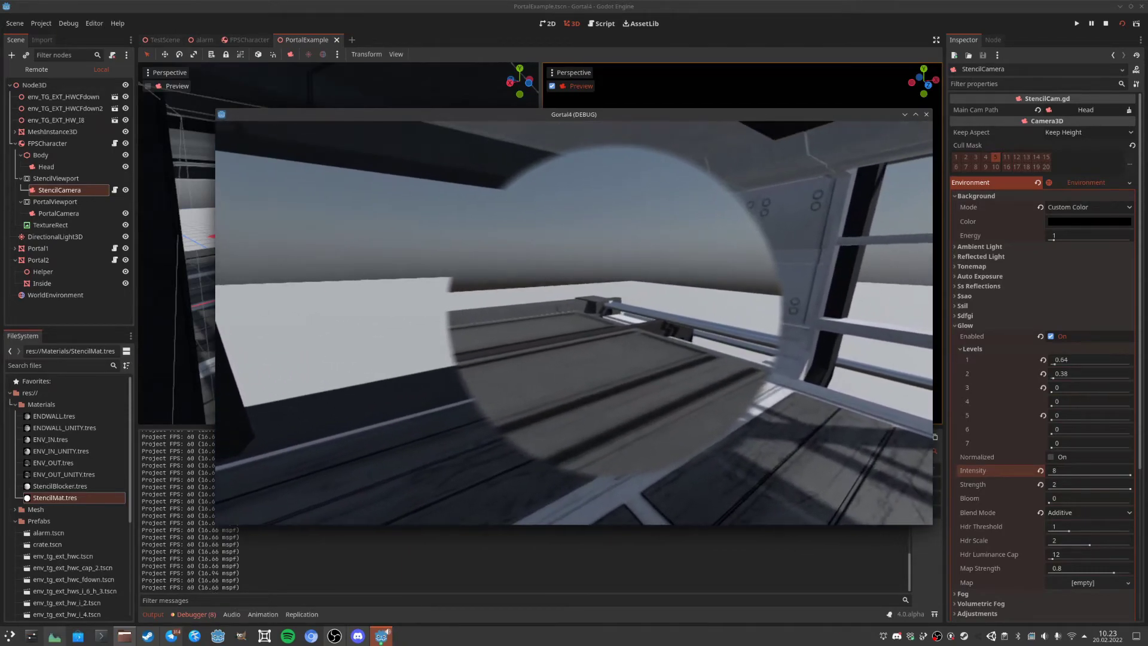
pyautogui.press('s')
pyautogui.press('w')
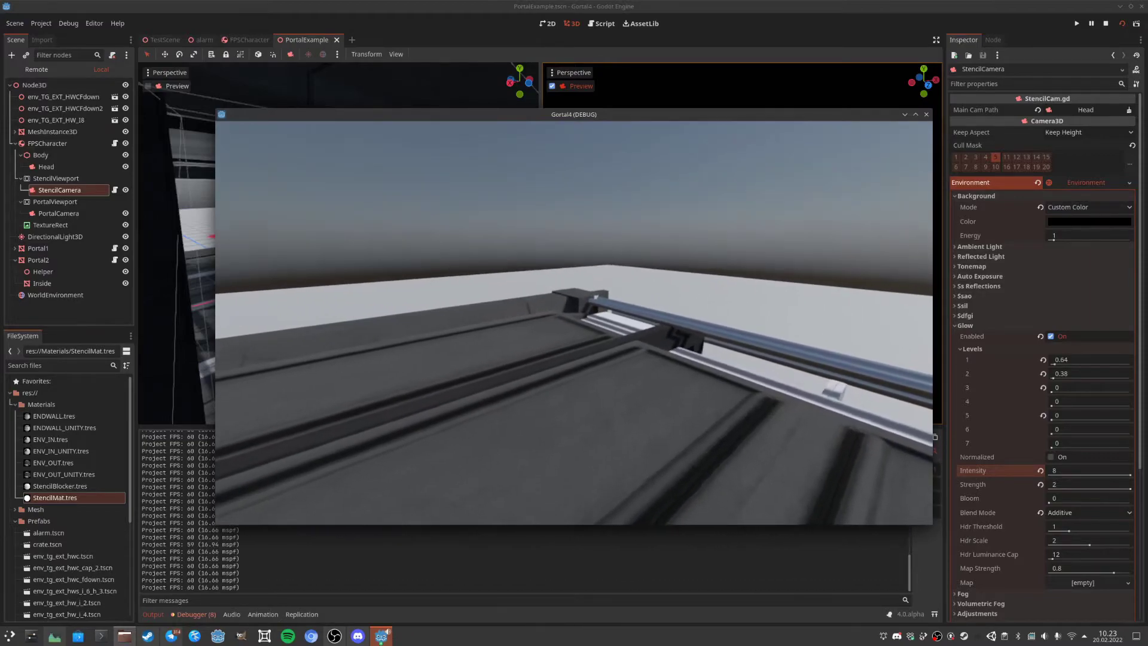
pyautogui.press('s')
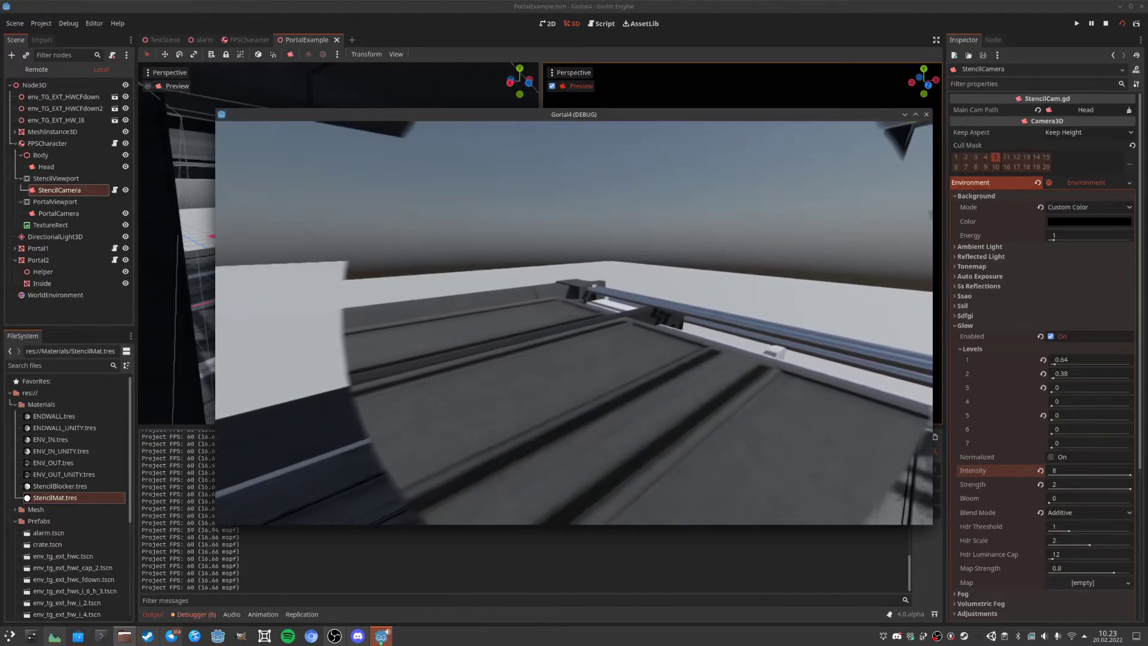
pyautogui.press('w')
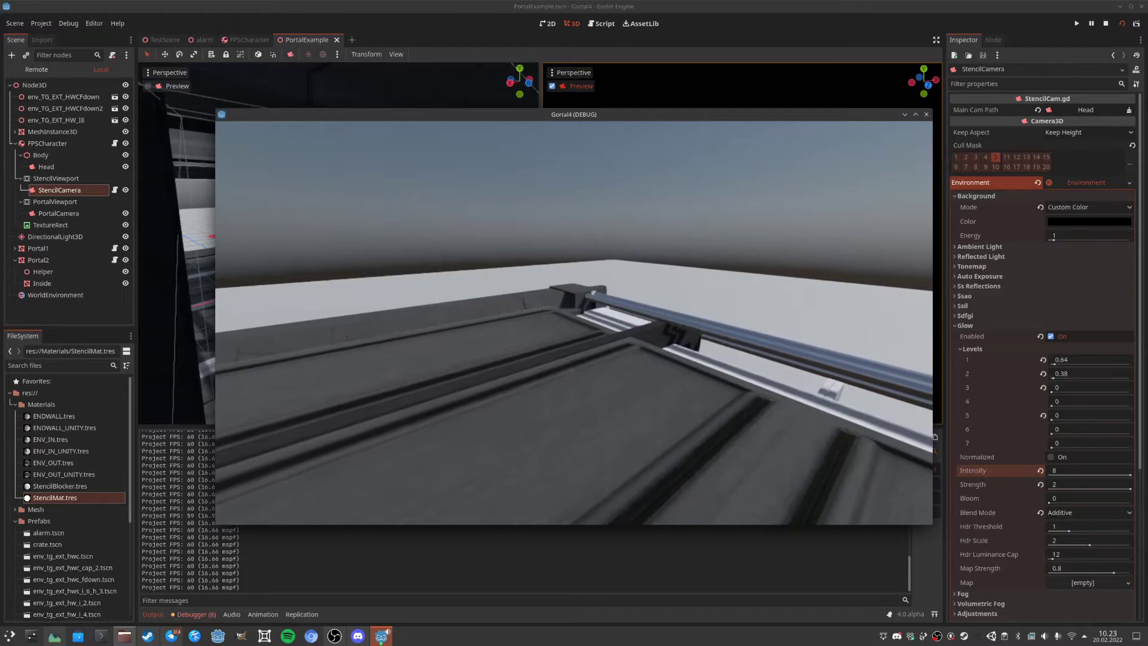
pyautogui.press('s')
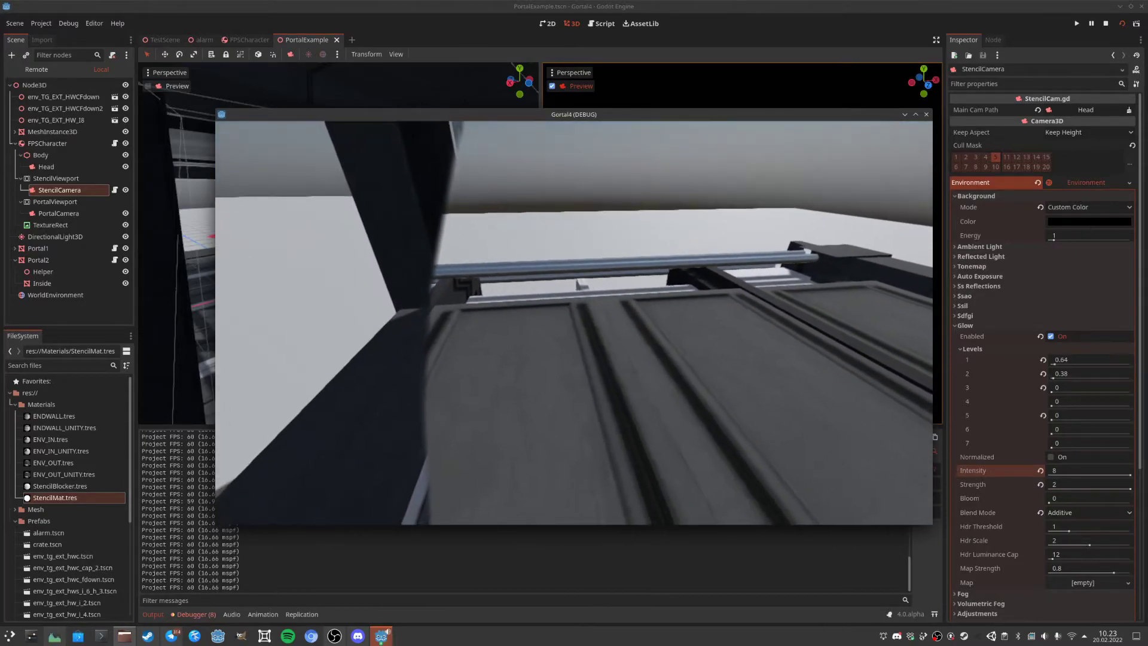
# Back away from the portal, move around and through it to check its soft edges from both sides, and close the running game.
pyautogui.press('s')
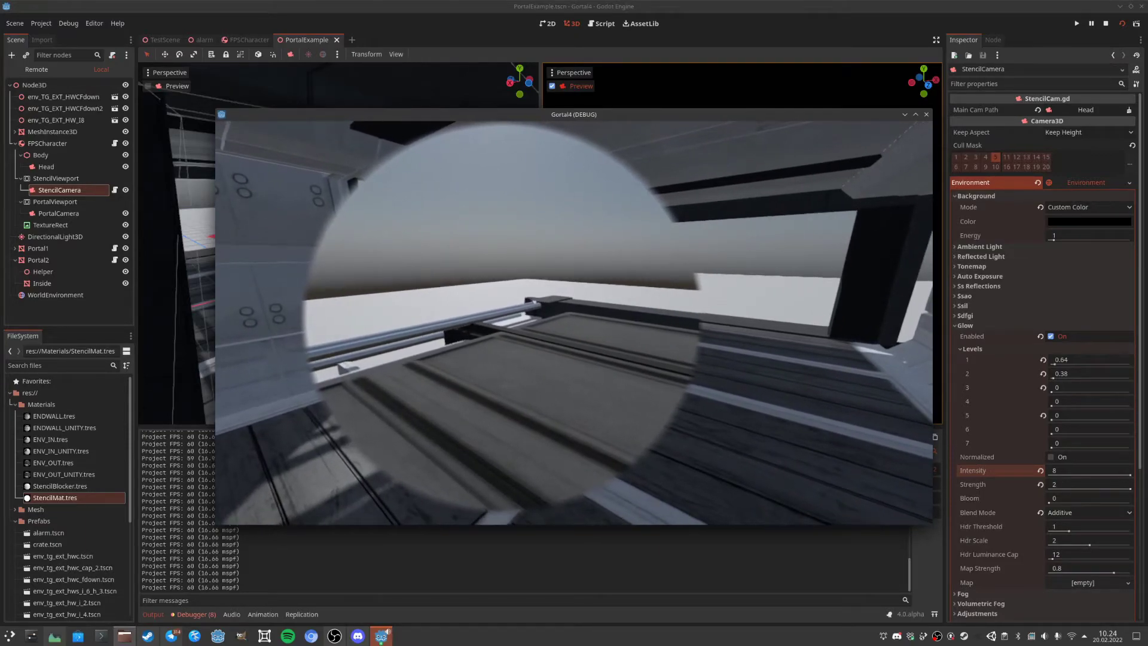
pyautogui.press('d')
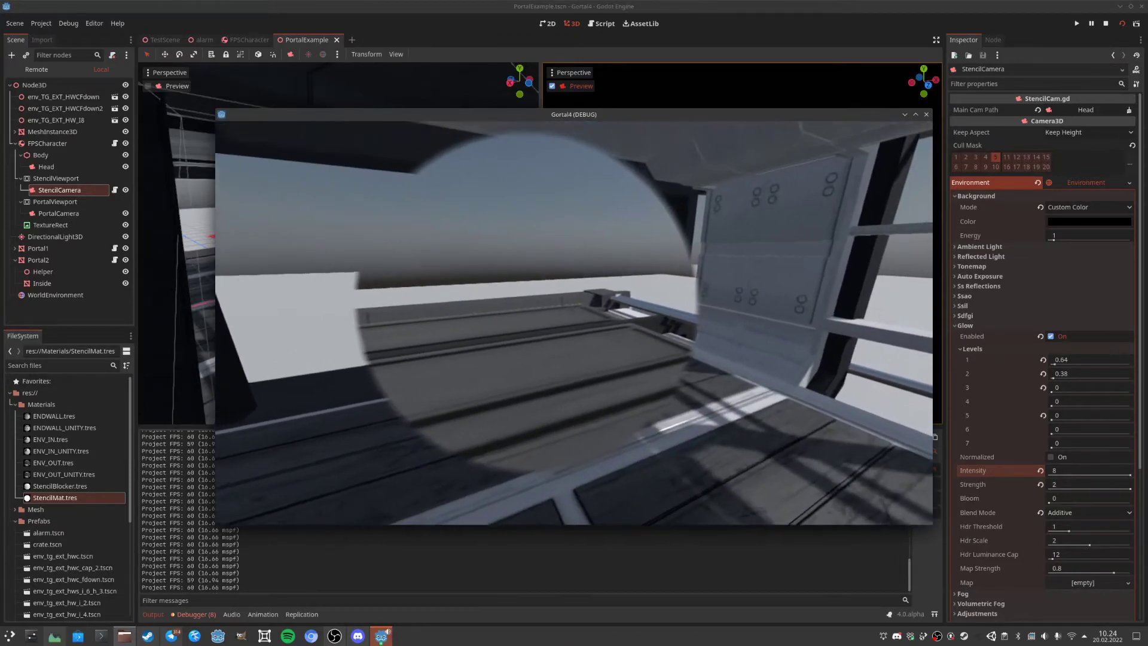
pyautogui.press('w')
pyautogui.press('s')
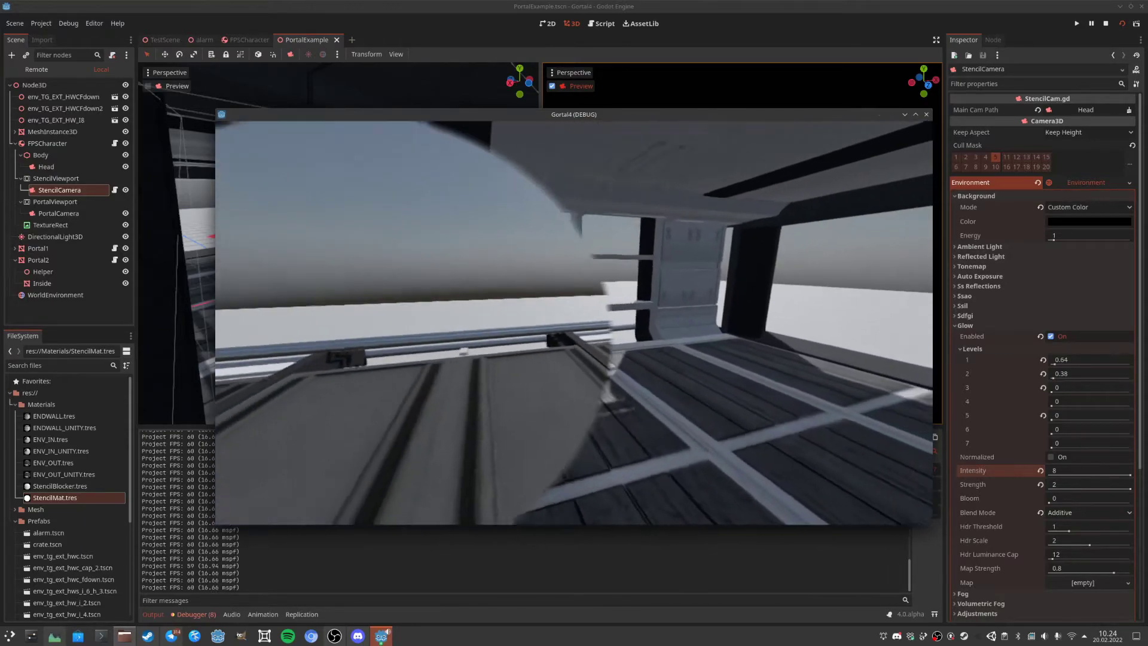
pyautogui.press('w')
pyautogui.press('Escape')
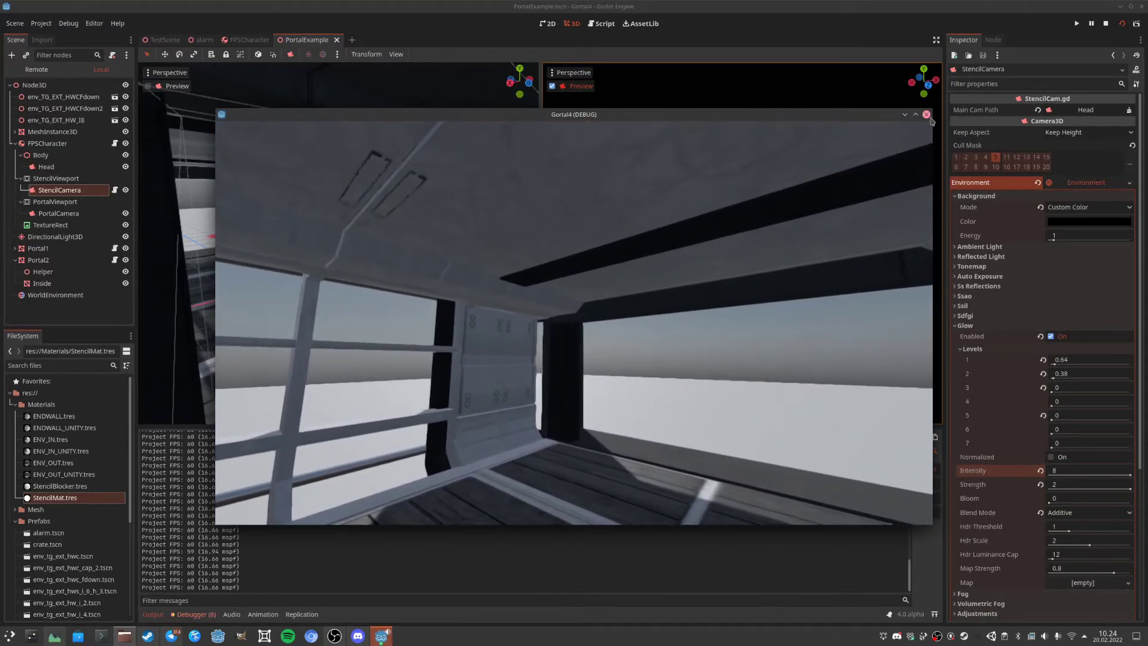
pyautogui.click(929, 117)
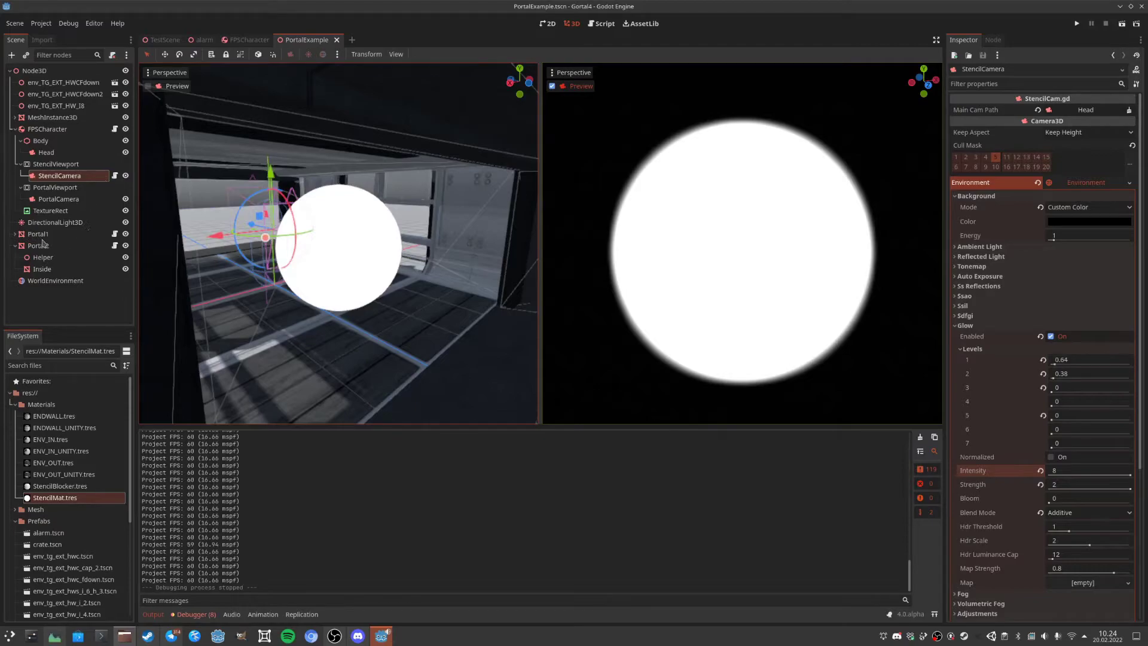
# Save the Portal1 branch, including its Helper and Inside children, as the scene PortalExample.tscn in the Prefabs folder.
pyautogui.click(16, 237)
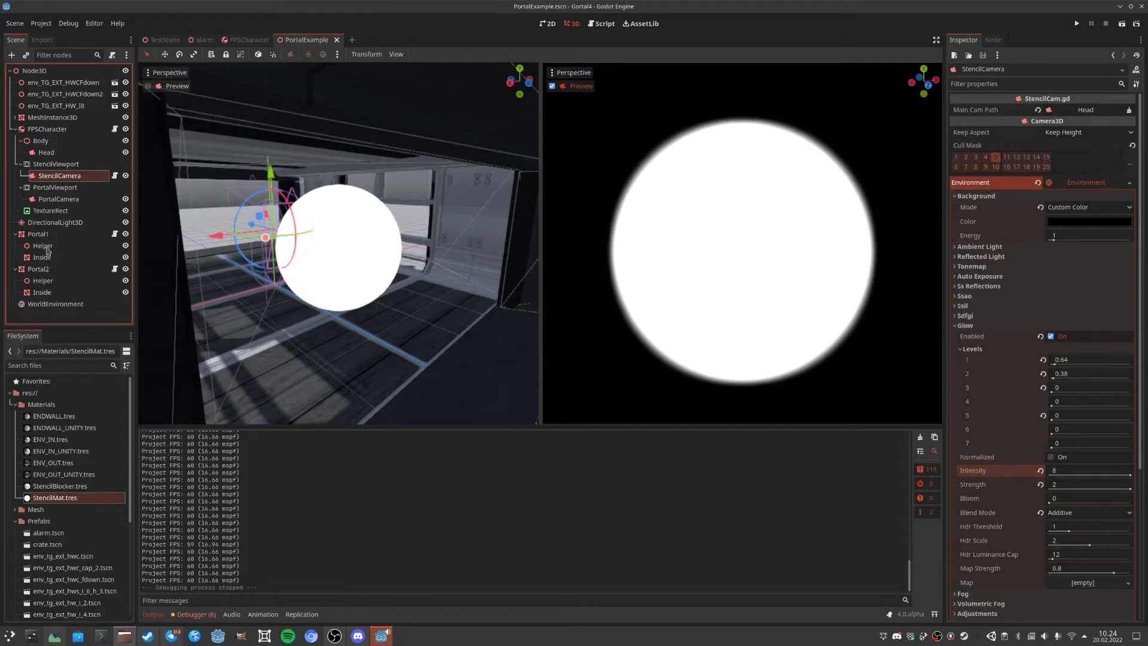
pyautogui.click(39, 234)
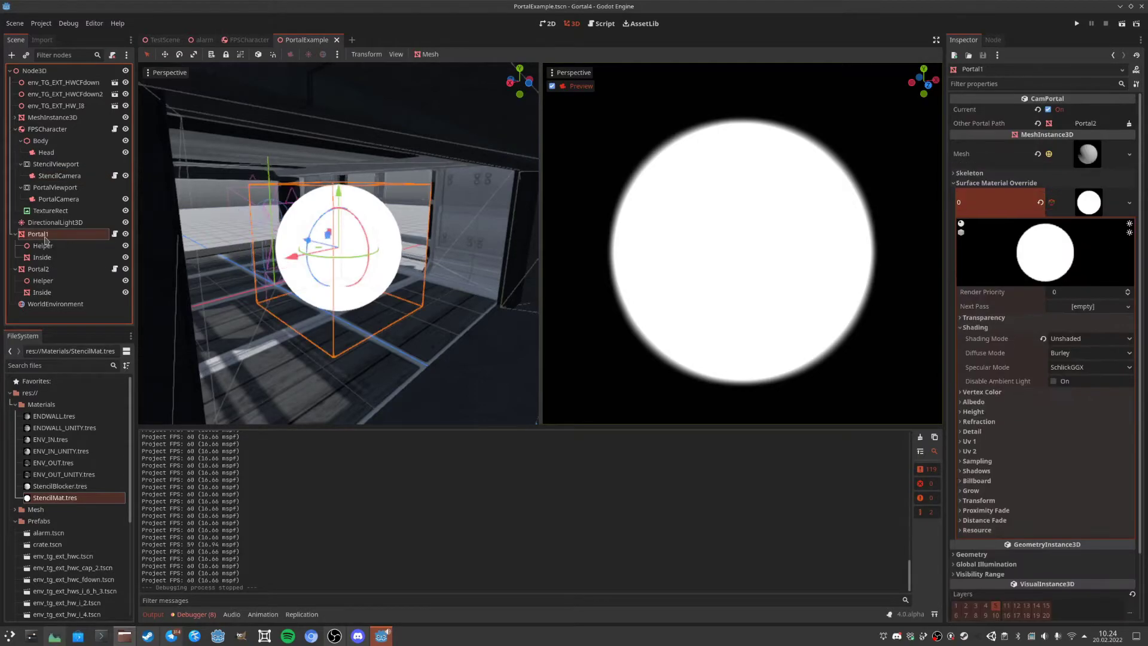
pyautogui.rightClick(52, 235)
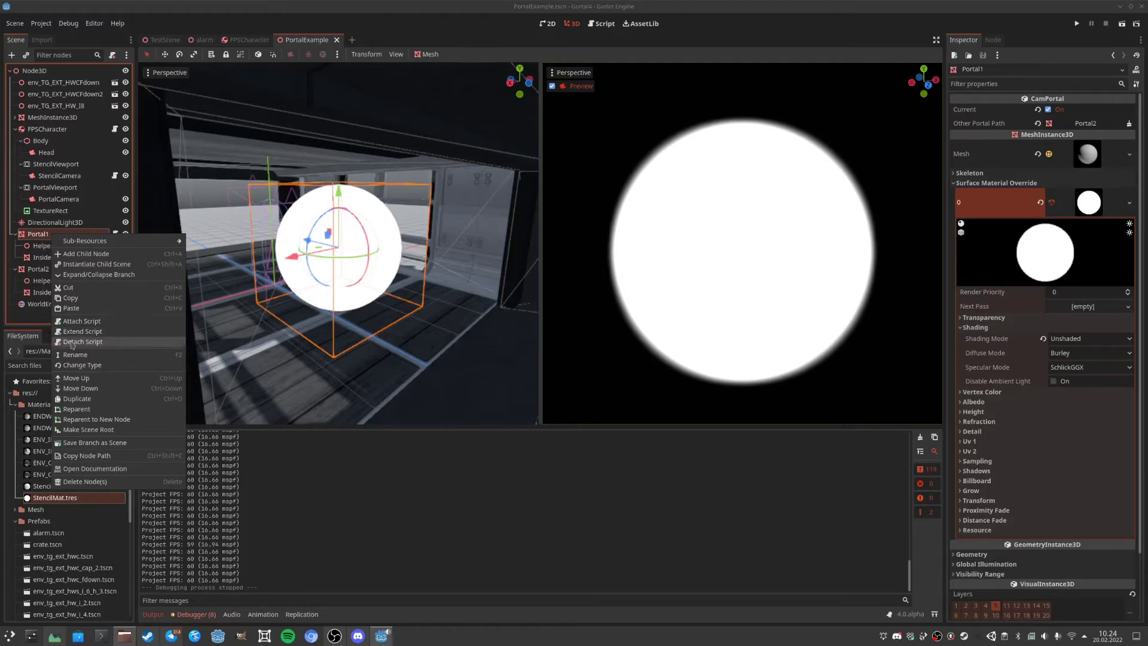
pyautogui.click(107, 443)
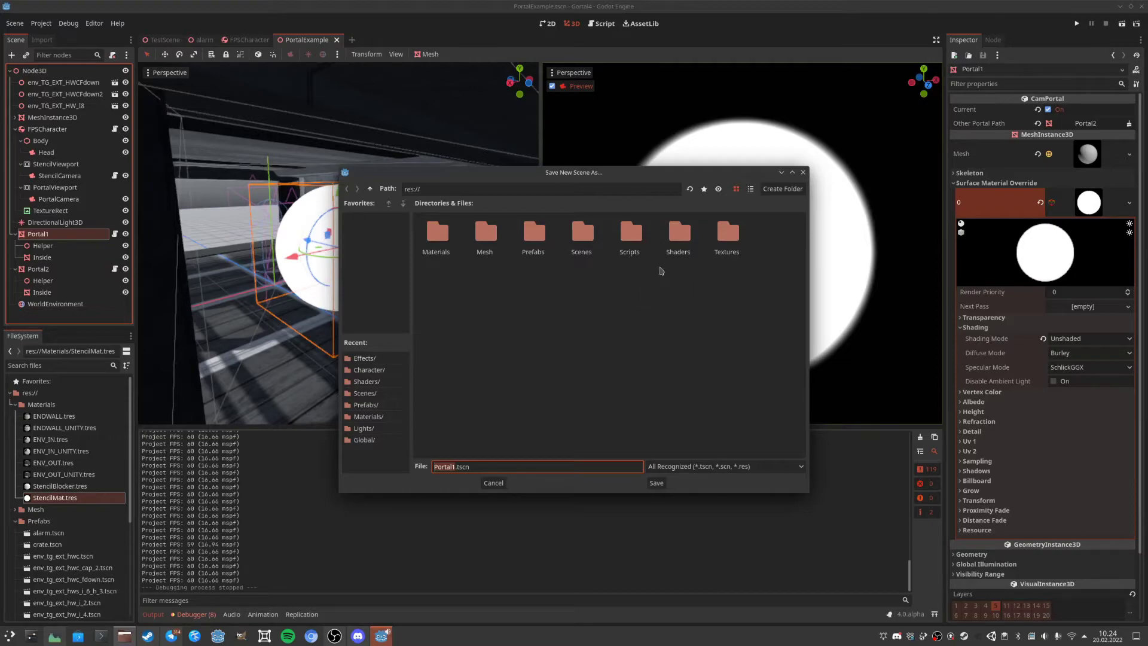
pyautogui.doubleClick(542, 245)
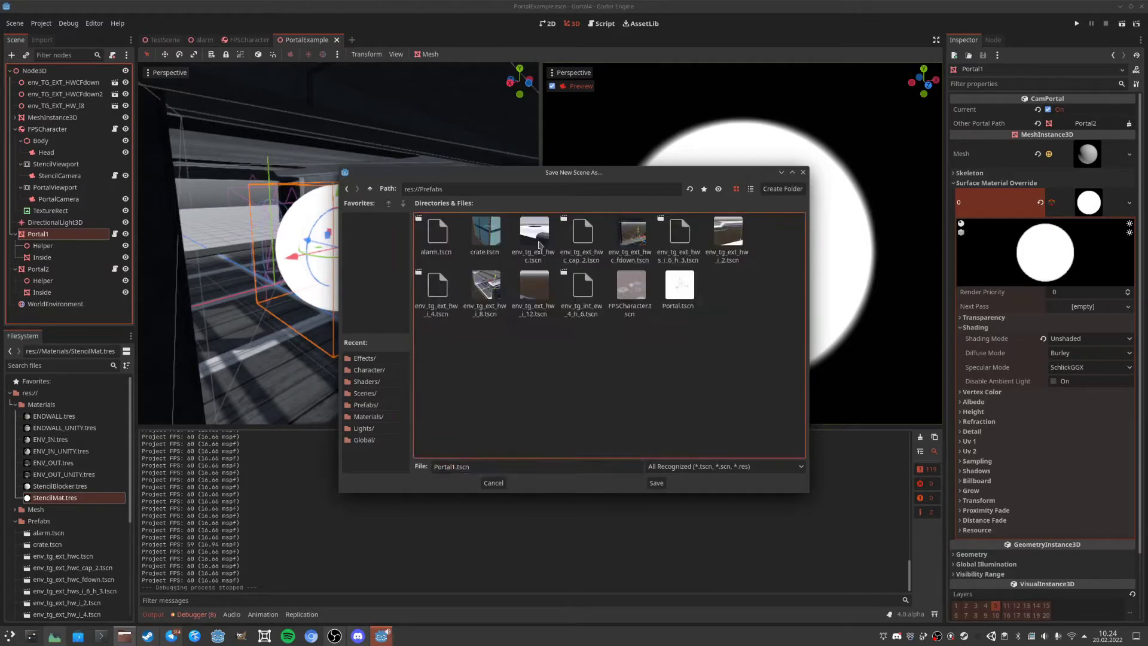
pyautogui.press('Tab')
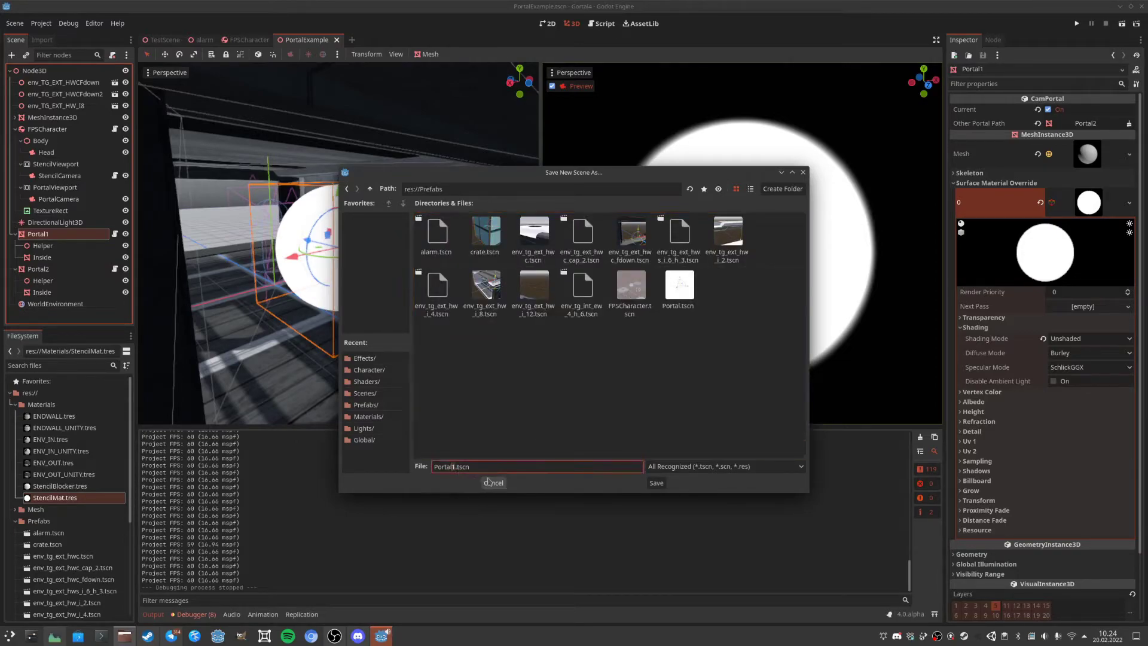
pyautogui.press('Delete')
pyautogui.write('Example')
pyautogui.click(644, 484)
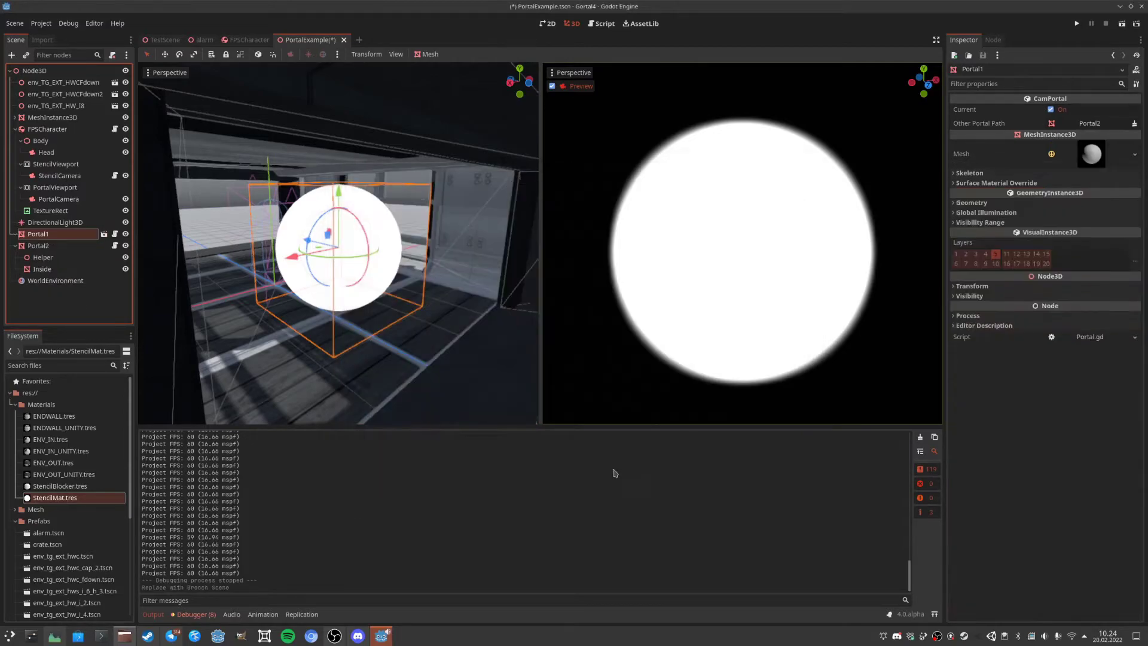
# Delete the Portal2 node together with its children from the scene.
pyautogui.click(66, 246)
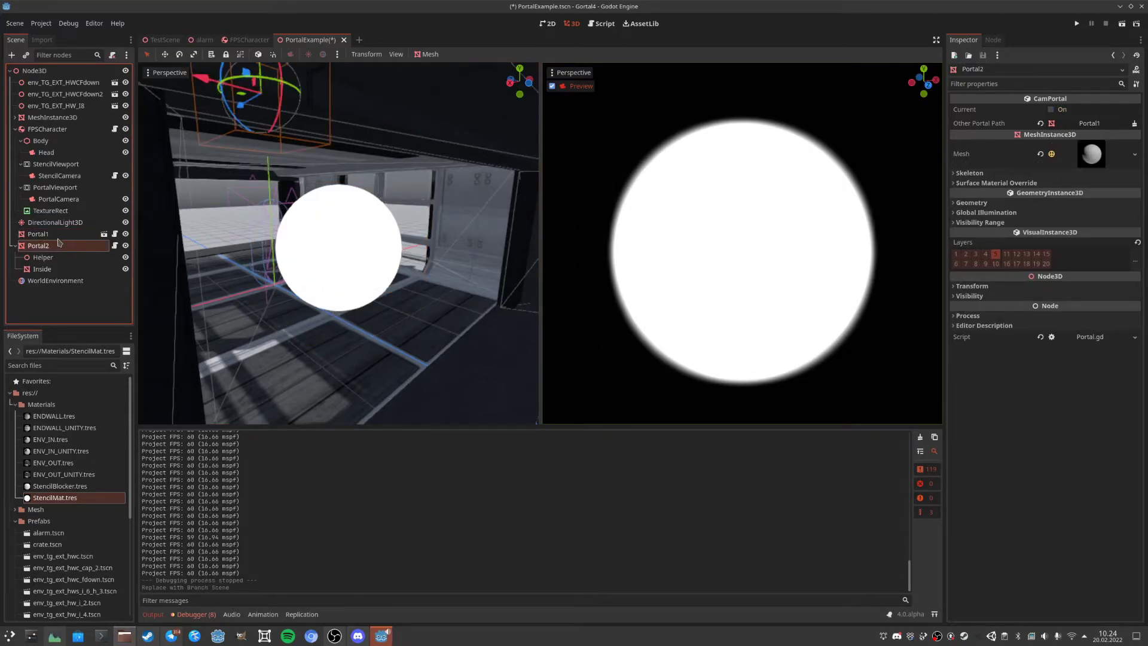
pyautogui.press('Delete')
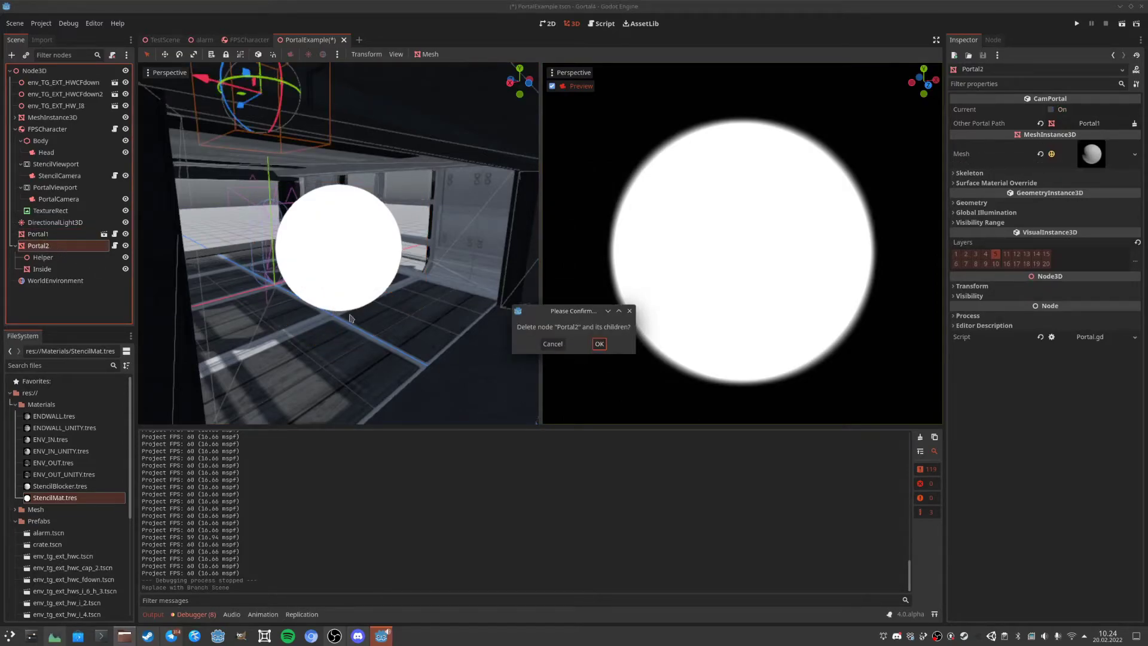
# Delete the Portal2 node with its children and replace it with a duplicate of the Portal1 instance.
pyautogui.click(598, 346)
pyautogui.click(68, 235)
pyautogui.hotkey('ctrl', 'd')
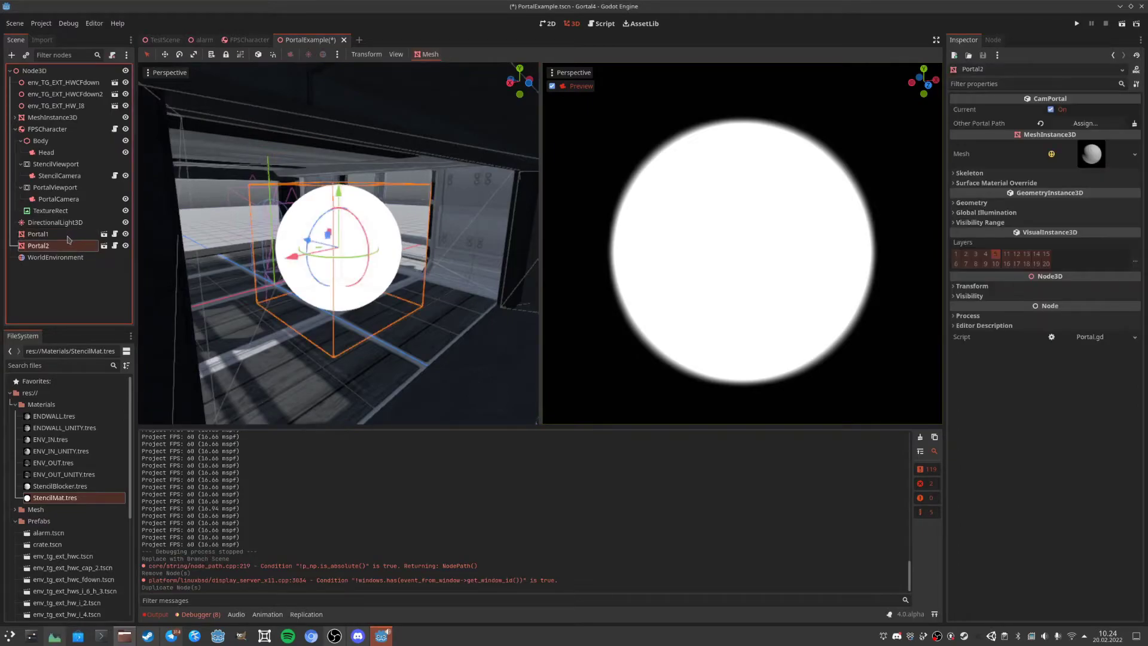
# Compare the Current and Other Portal Path properties of Portal1 and Portal2, and look into Portal1's source scene.
pyautogui.click(52, 236)
pyautogui.click(47, 246)
pyautogui.click(76, 234)
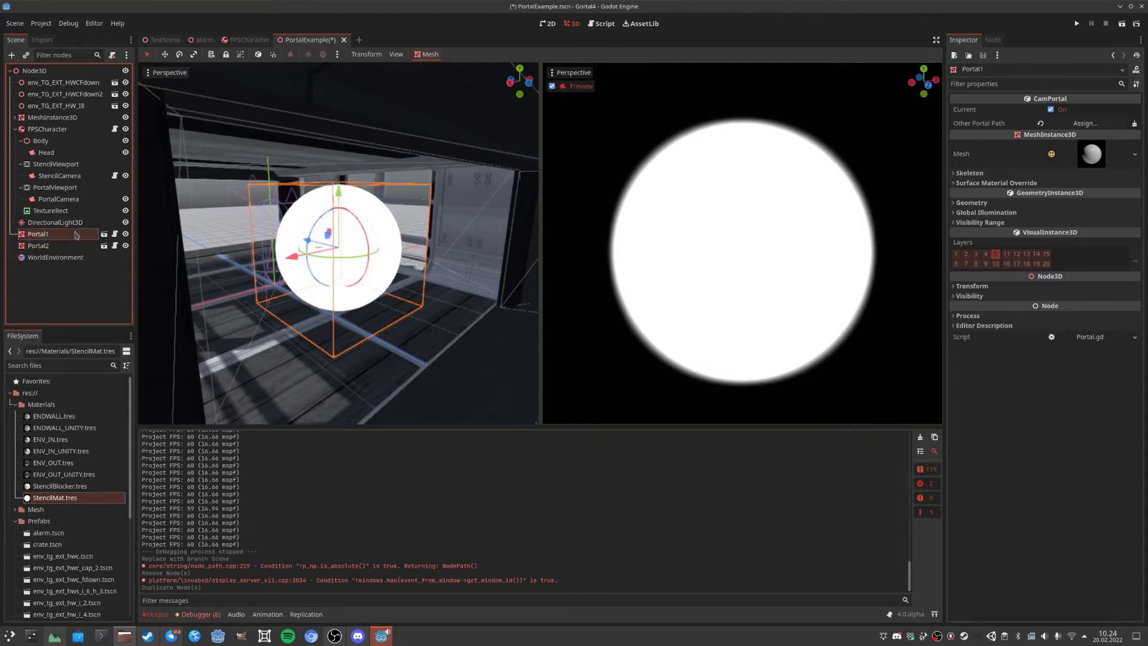
pyautogui.click(54, 245)
pyautogui.click(92, 236)
pyautogui.click(104, 234)
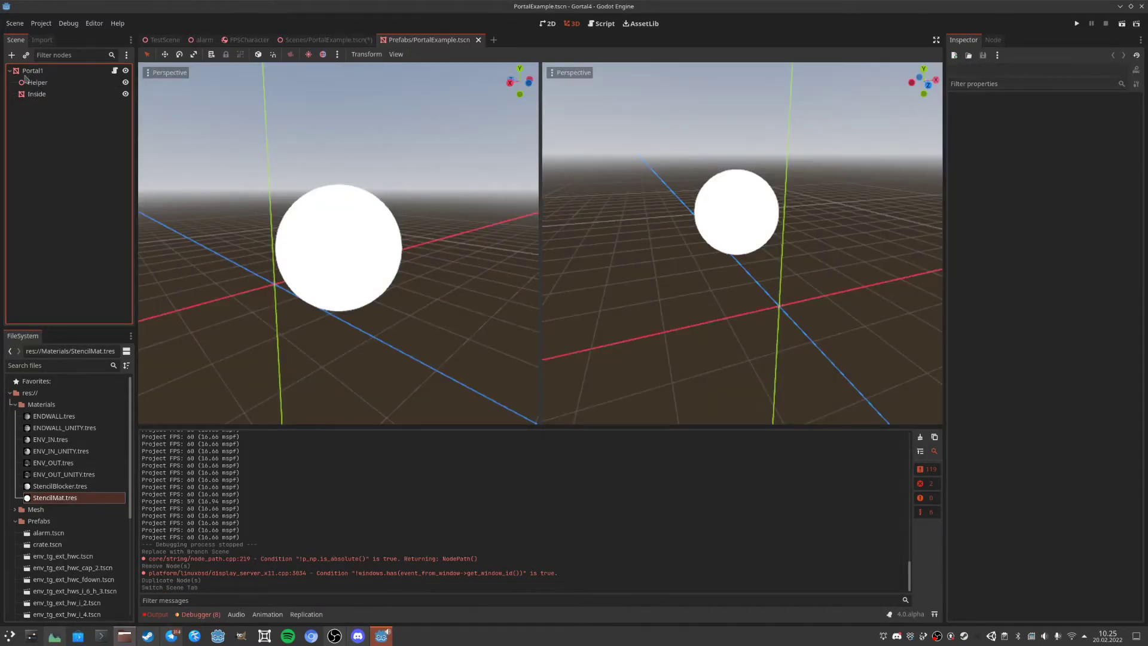
pyautogui.click(326, 40)
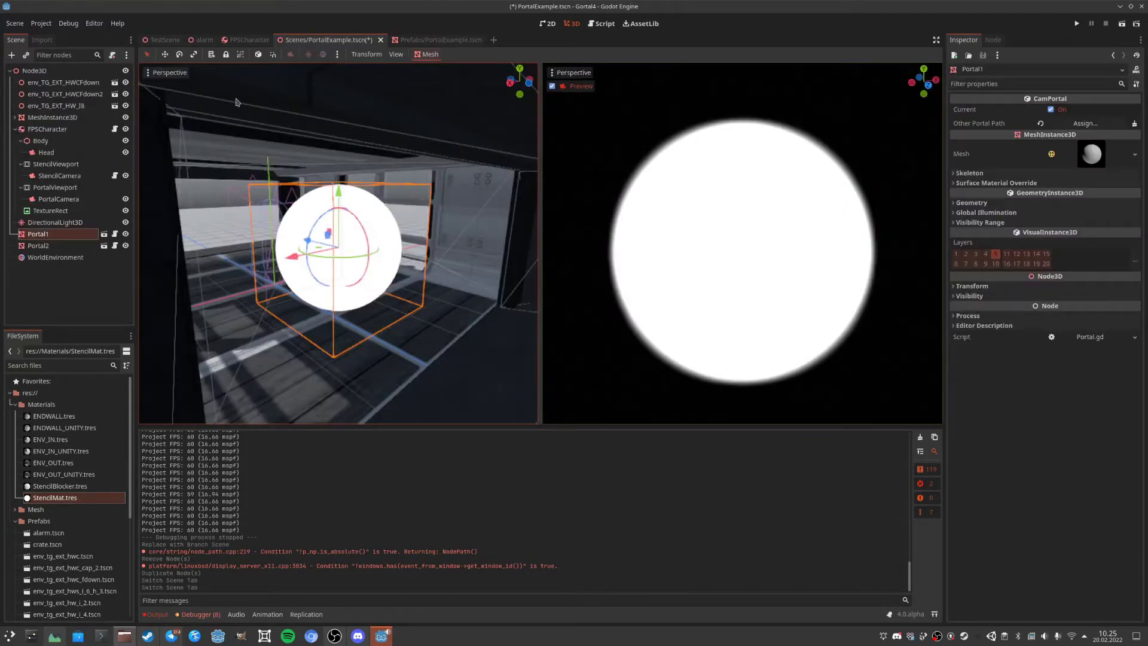
pyautogui.click(40, 249)
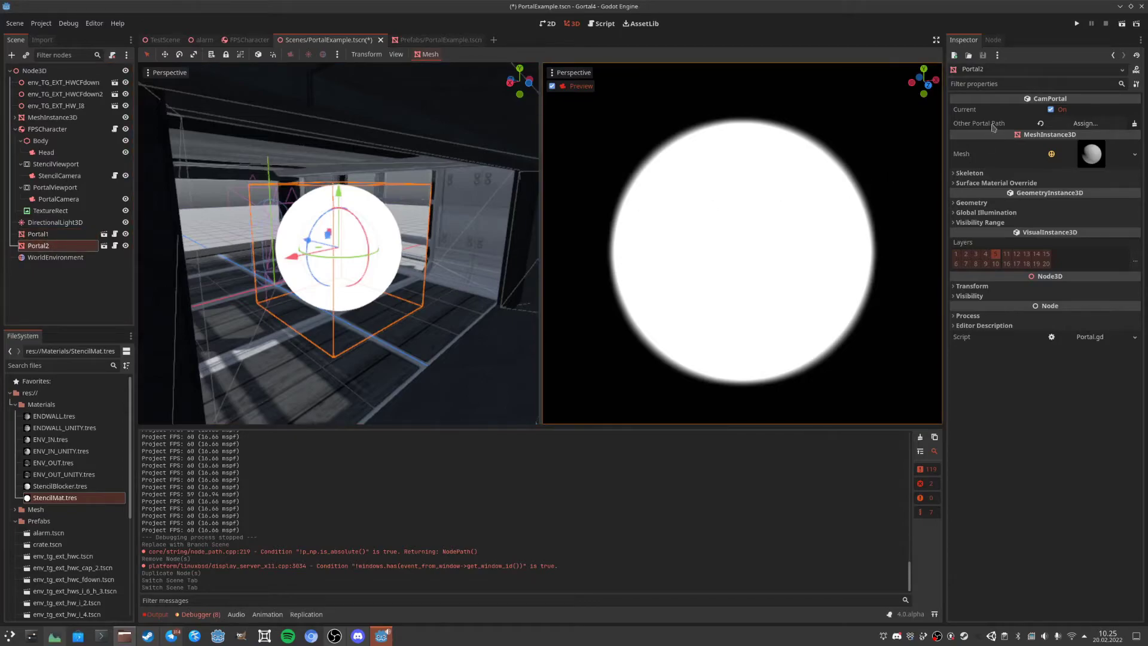
pyautogui.click(40, 234)
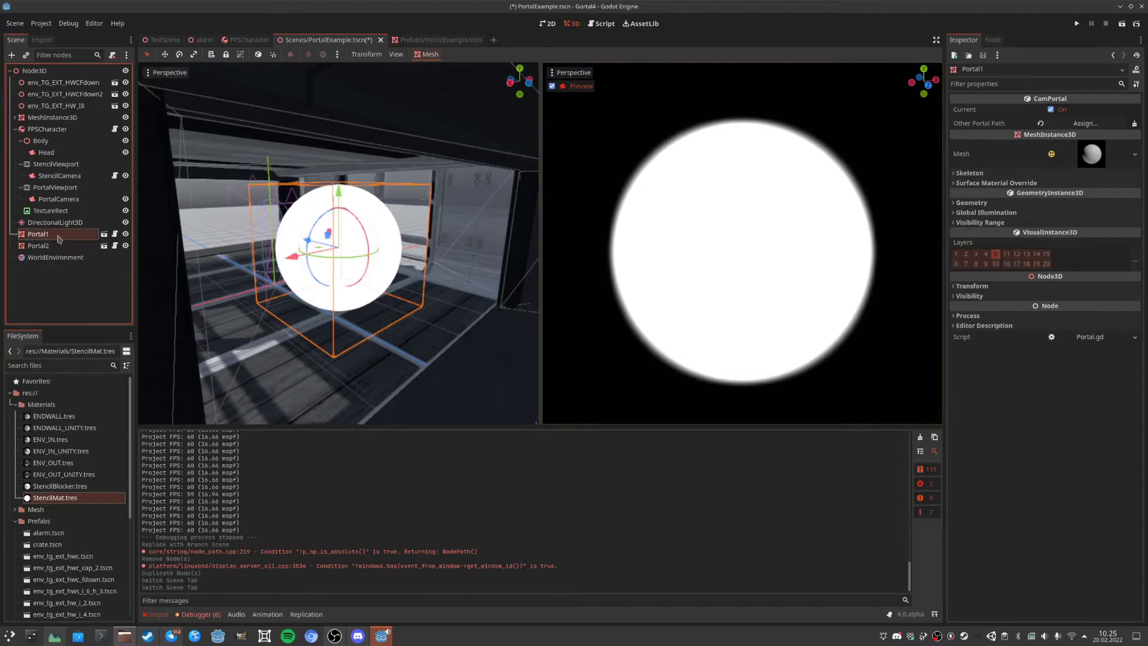
pyautogui.click(48, 247)
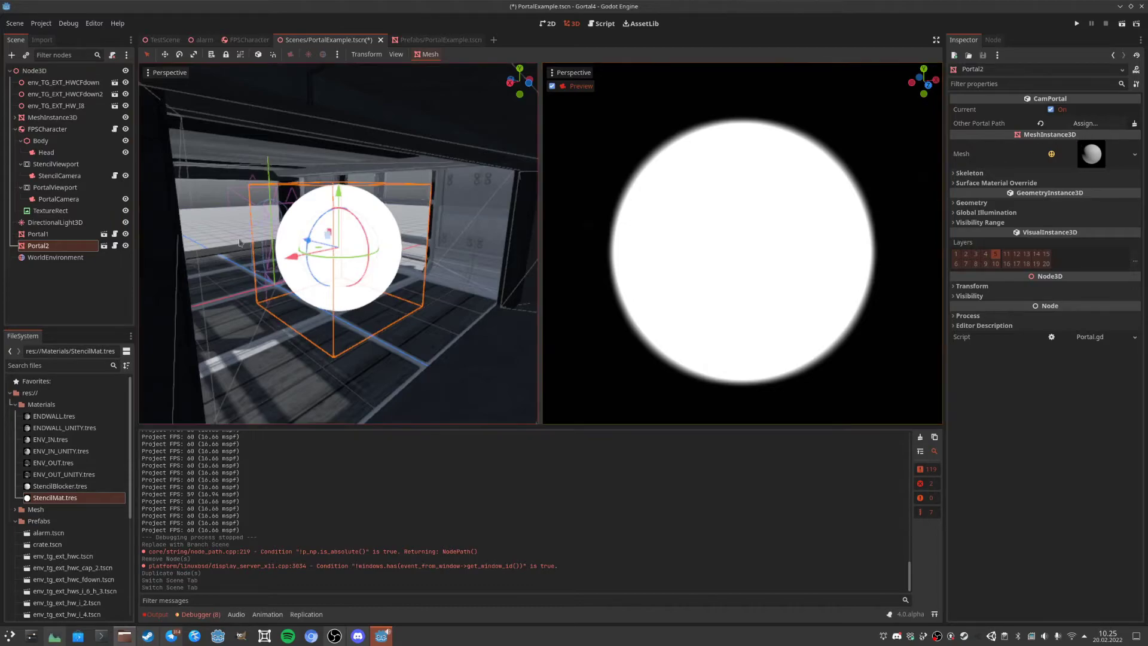
# Set the Current property off for Portal2 and on for Portal1.
pyautogui.click(55, 236)
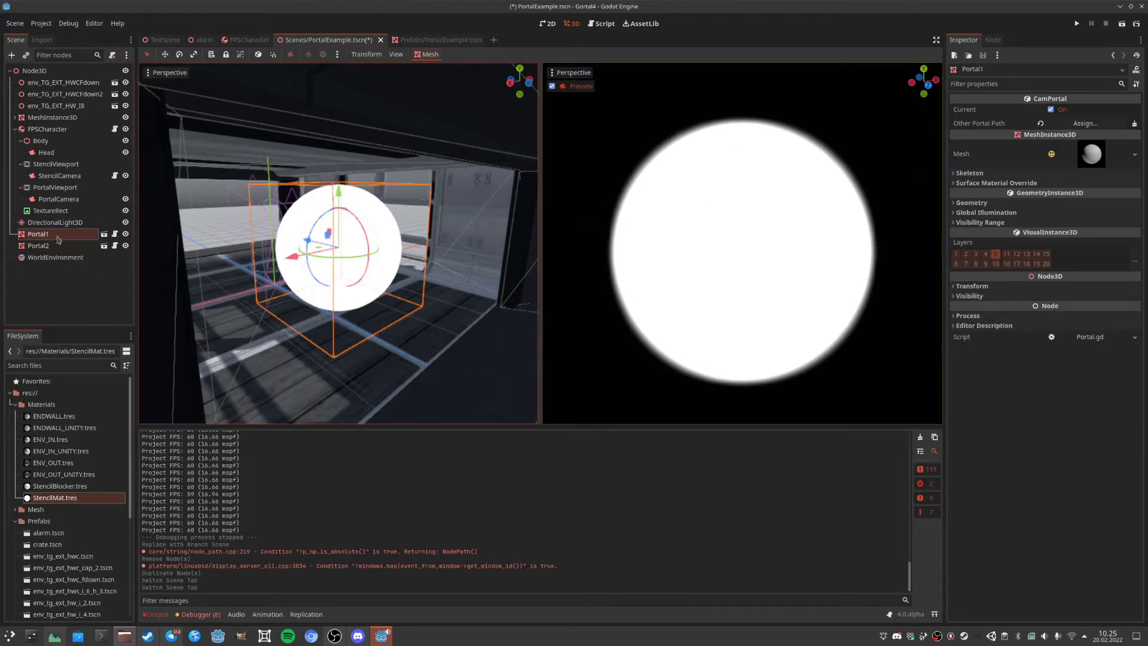
pyautogui.click(1050, 109)
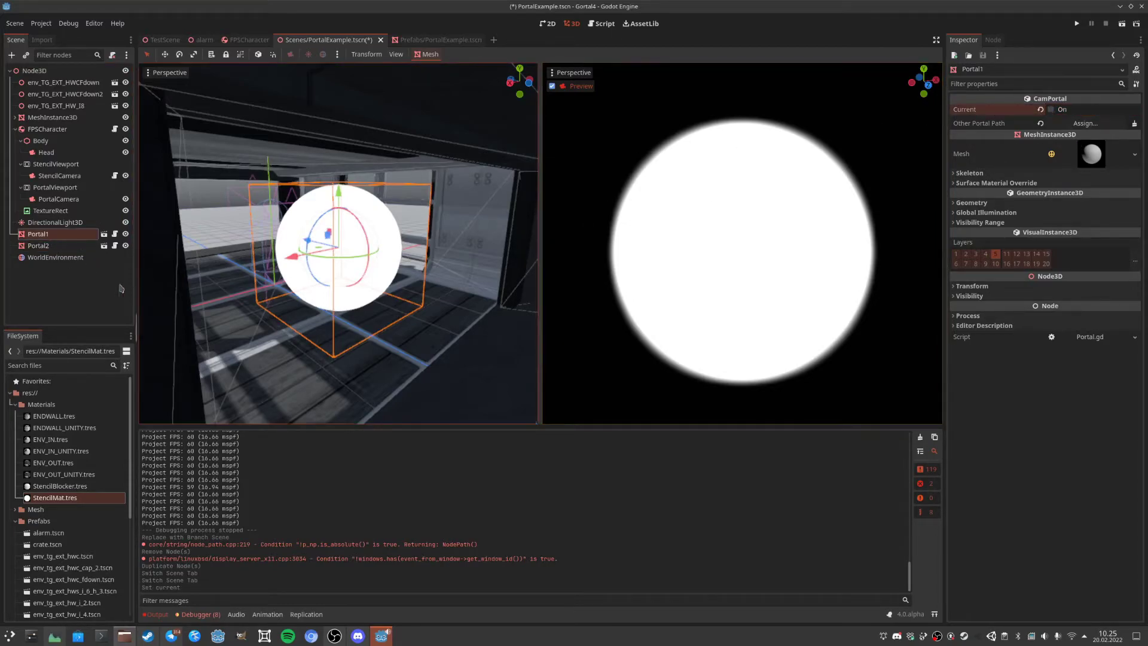
pyautogui.click(50, 245)
pyautogui.click(1051, 109)
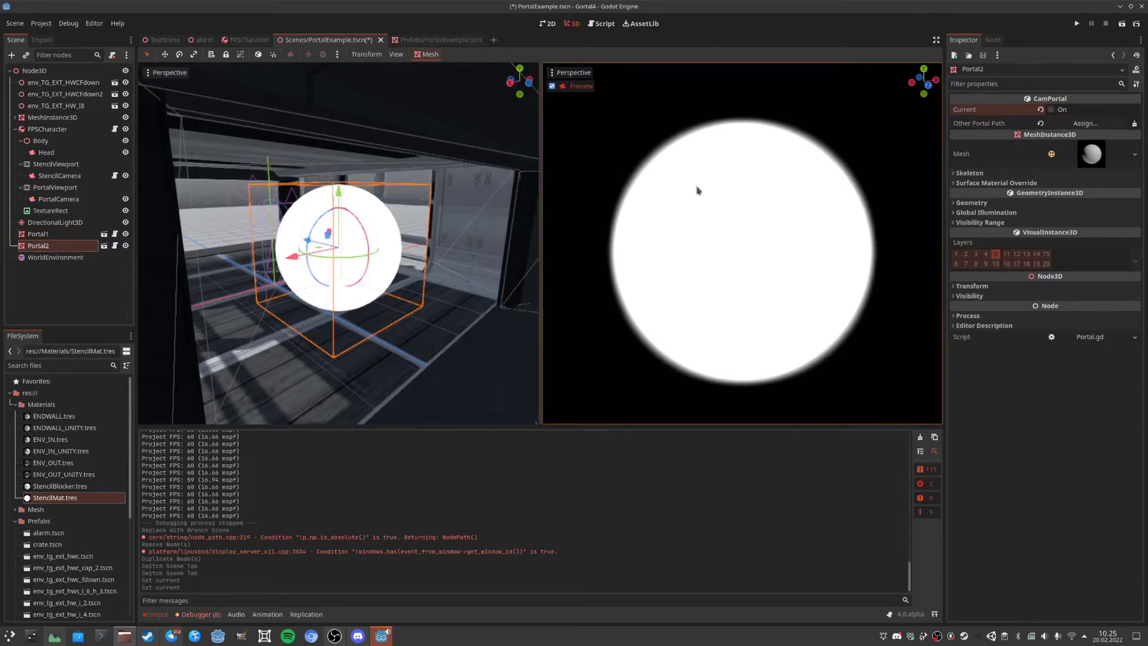
pyautogui.click(55, 233)
pyautogui.click(1051, 110)
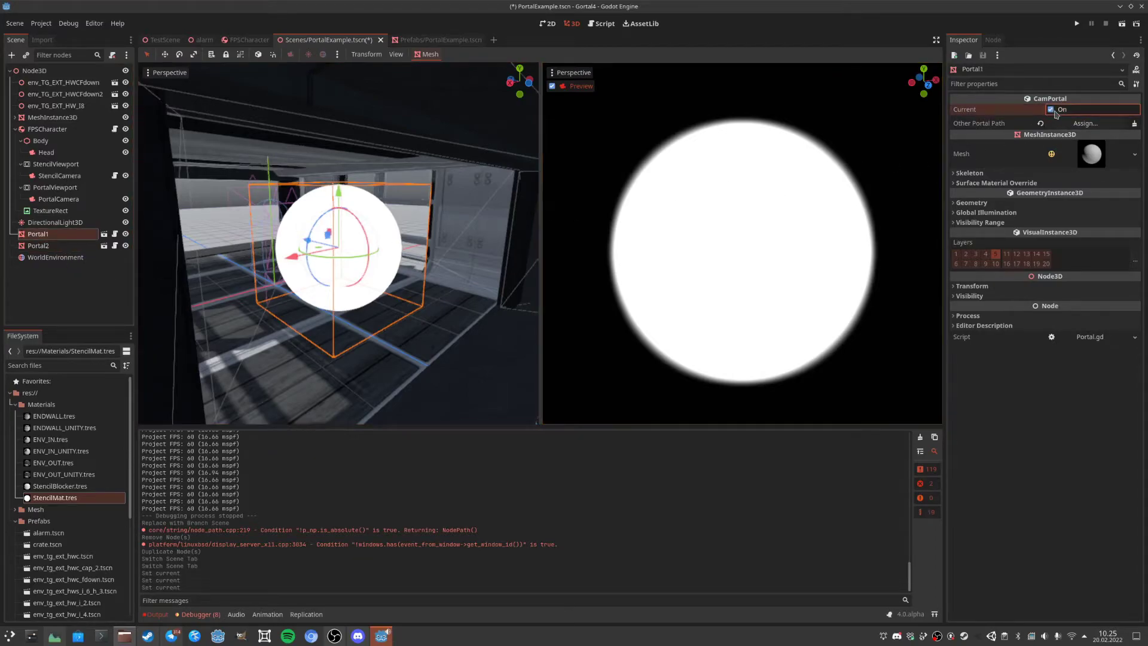
# Link the two portals by assigning Portal2 as Portal1's Other Portal Path and Portal1 as Portal2's.
pyautogui.click(1070, 123)
pyautogui.click(525, 402)
pyautogui.click(605, 479)
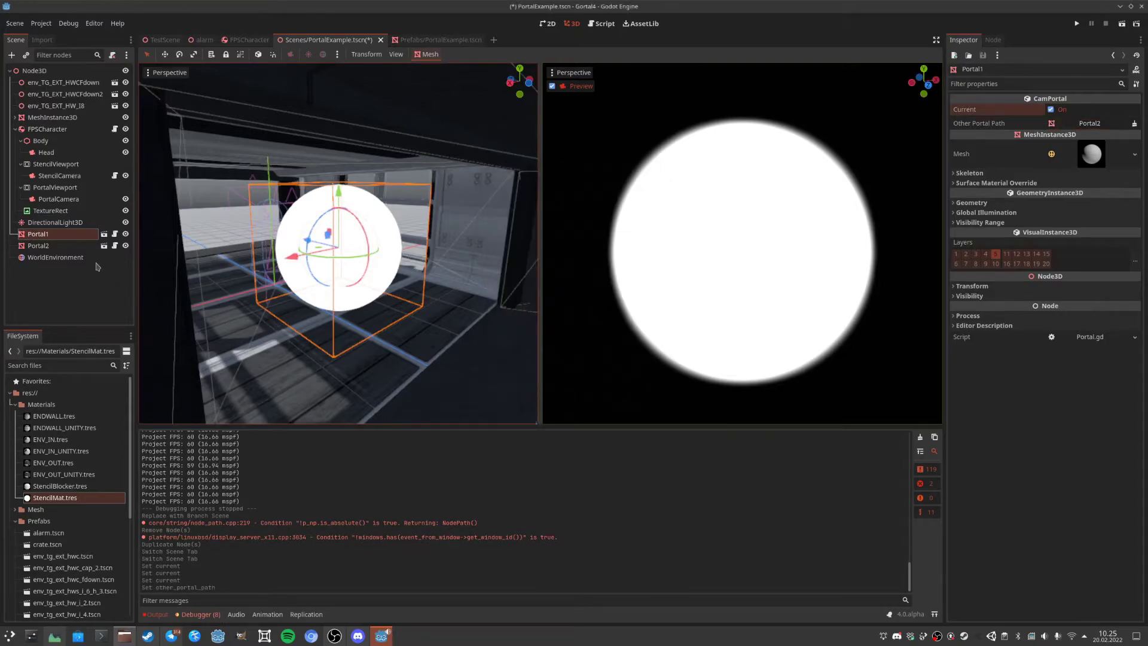
pyautogui.click(66, 249)
pyautogui.click(1085, 123)
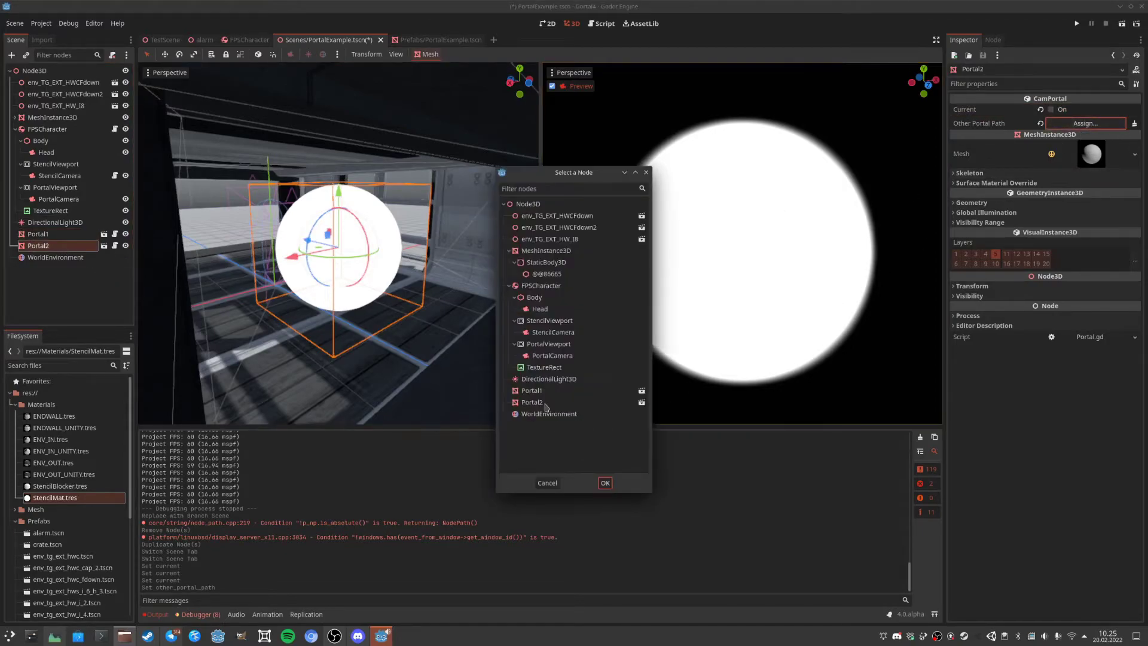
pyautogui.doubleClick(529, 390)
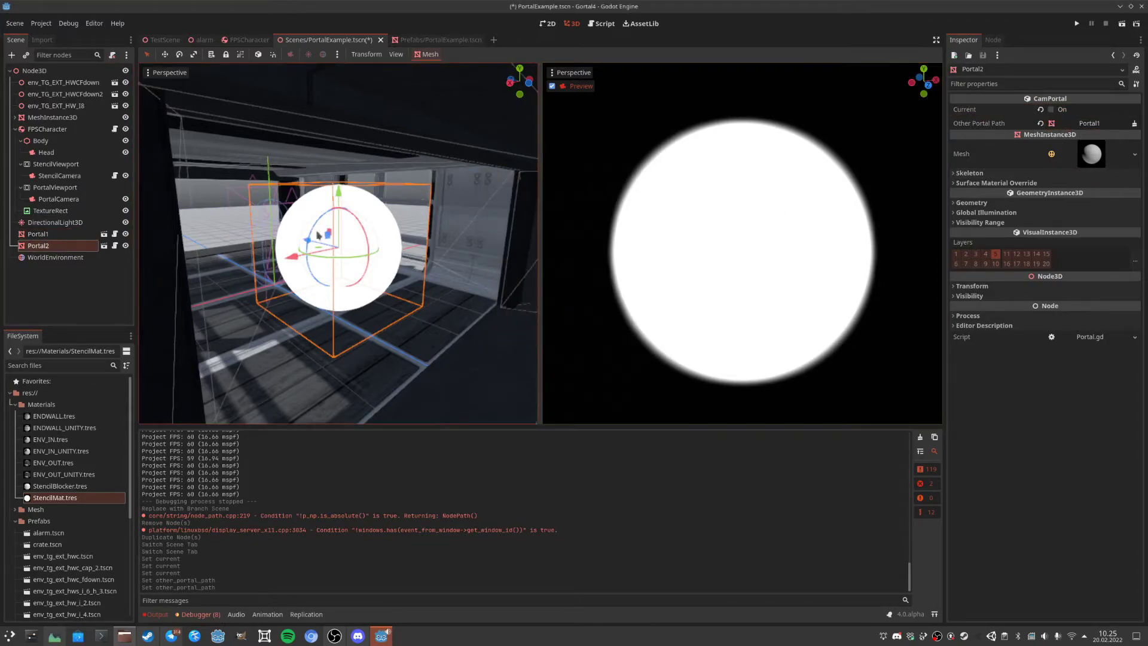
# Save the scene, run it to test the portals, and close the game window.
pyautogui.hotkey('ctrl', 's')
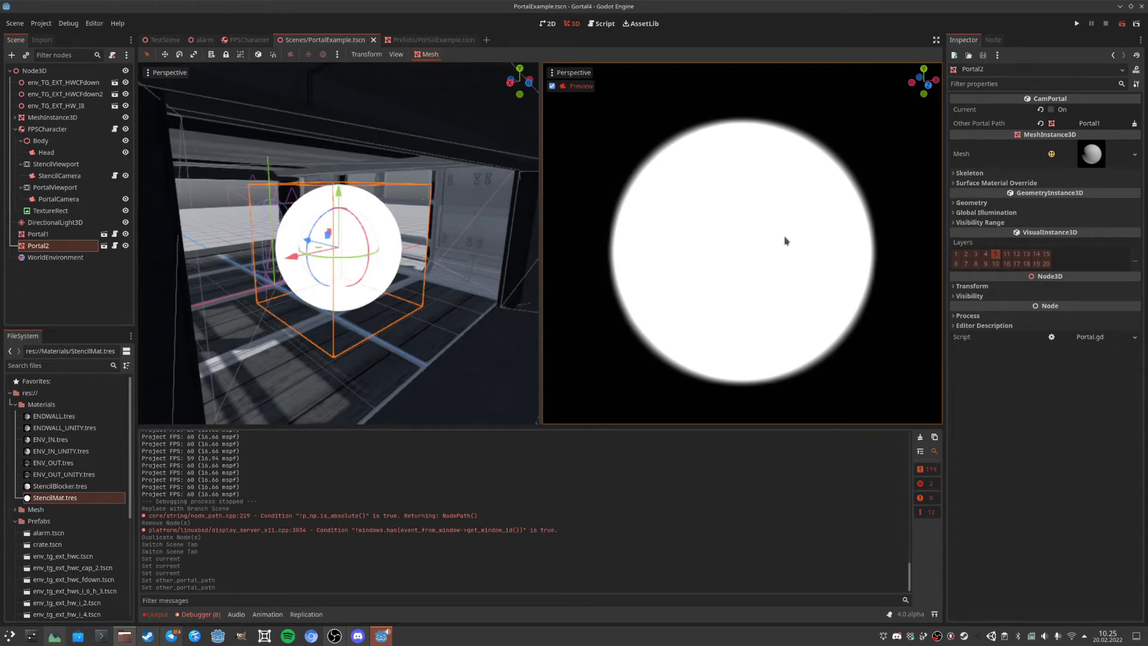
pyautogui.press('F6')
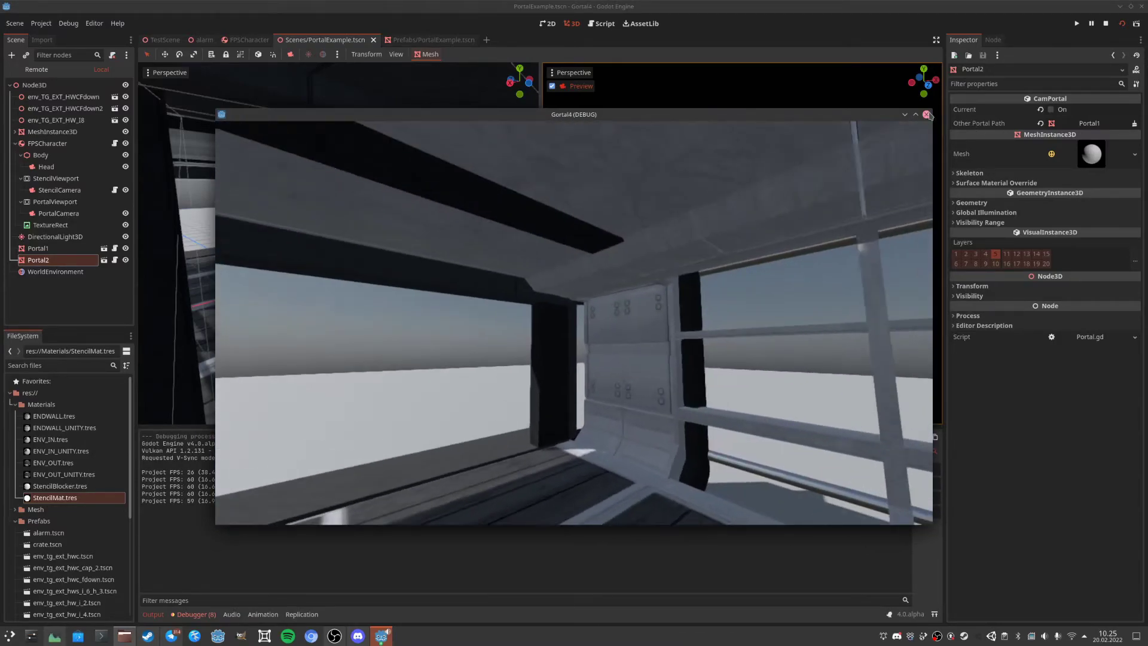
pyautogui.click(926, 115)
# Reapply the Current property by toggling it, ending with it on for Portal1 and off for Portal2.
pyautogui.click(51, 236)
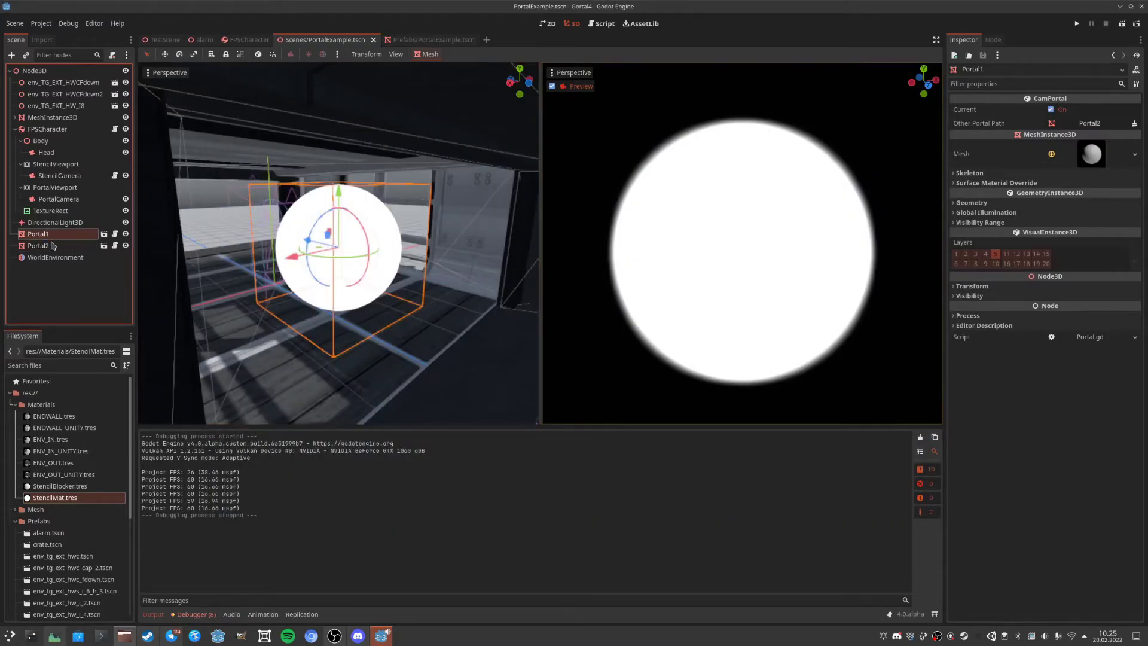
pyautogui.click(1050, 109)
pyautogui.click(1050, 110)
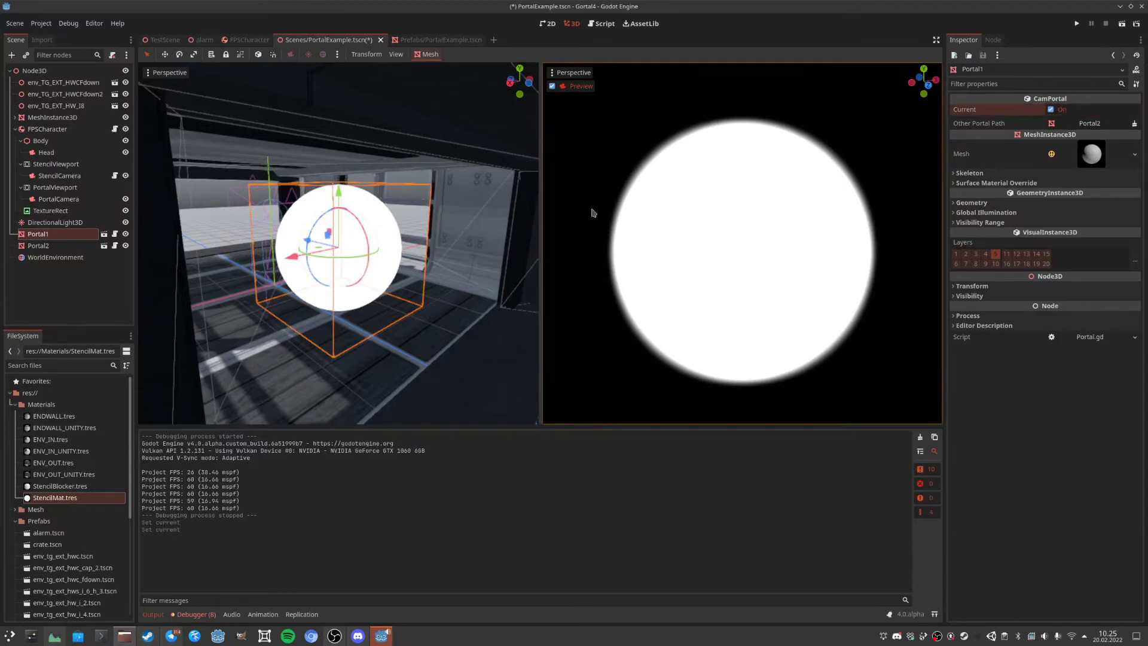
pyautogui.click(52, 247)
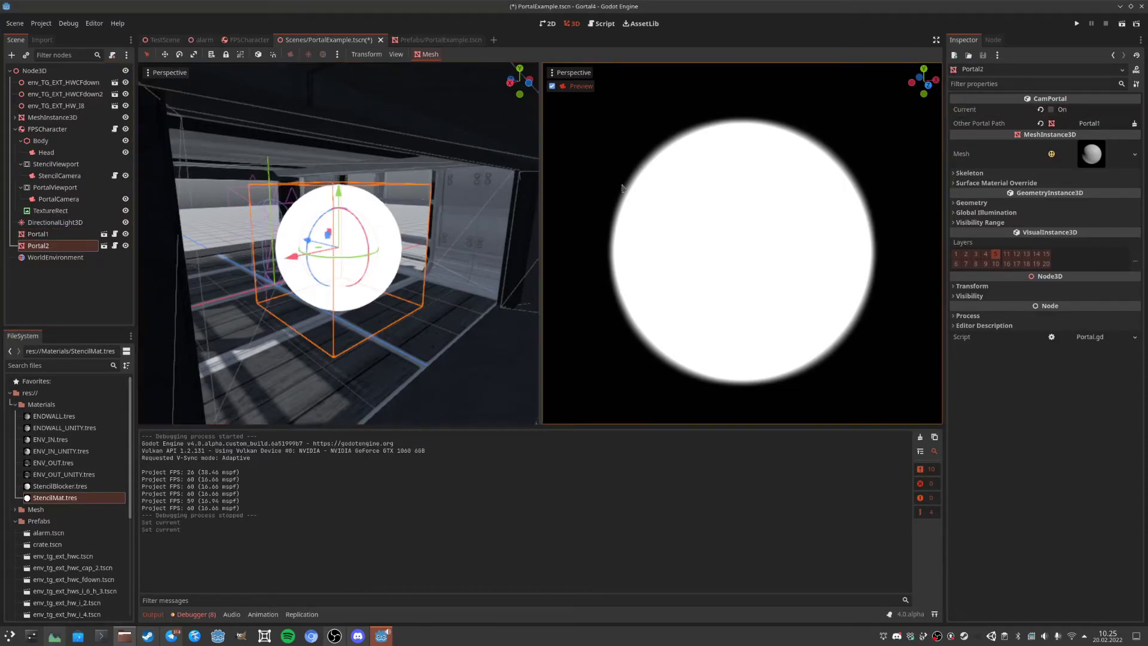
pyautogui.click(1051, 110)
# Save the PortalExample scene and test it with the reapplied Current settings, then close the game window.
pyautogui.hotkey('ctrl', 's')
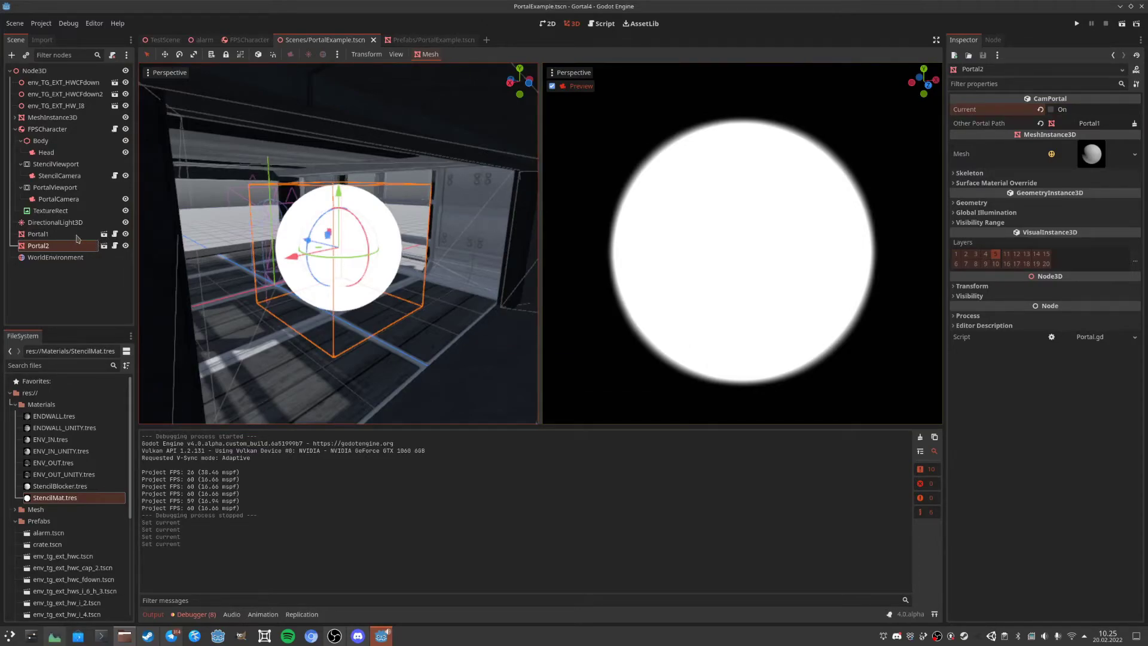
pyautogui.click(1122, 24)
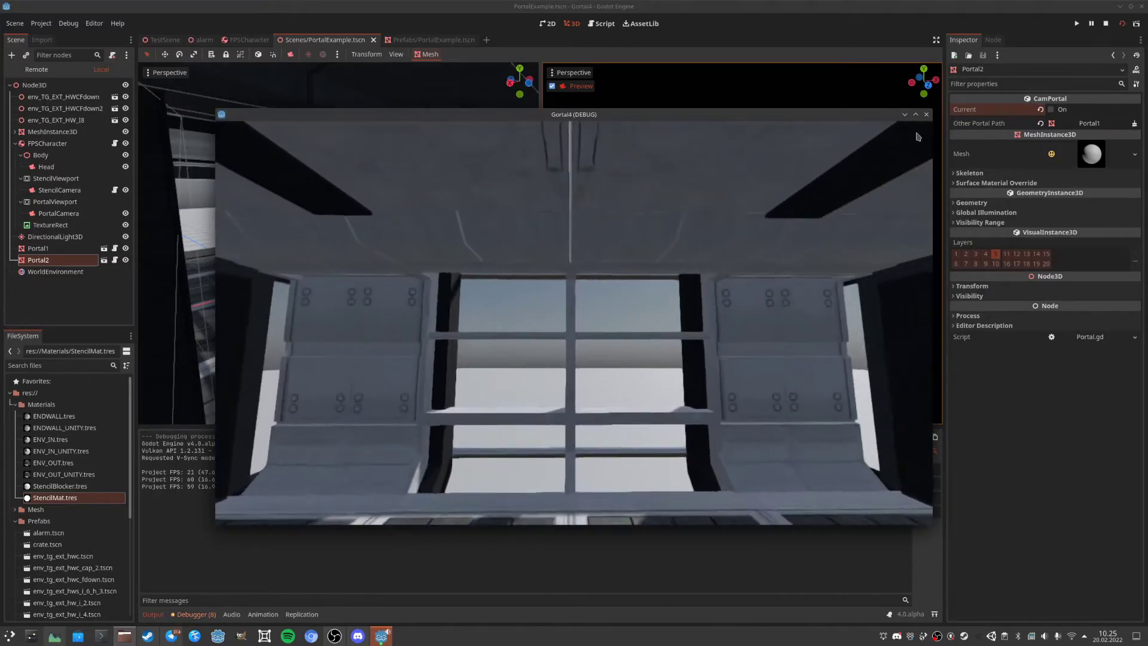
pyautogui.click(926, 114)
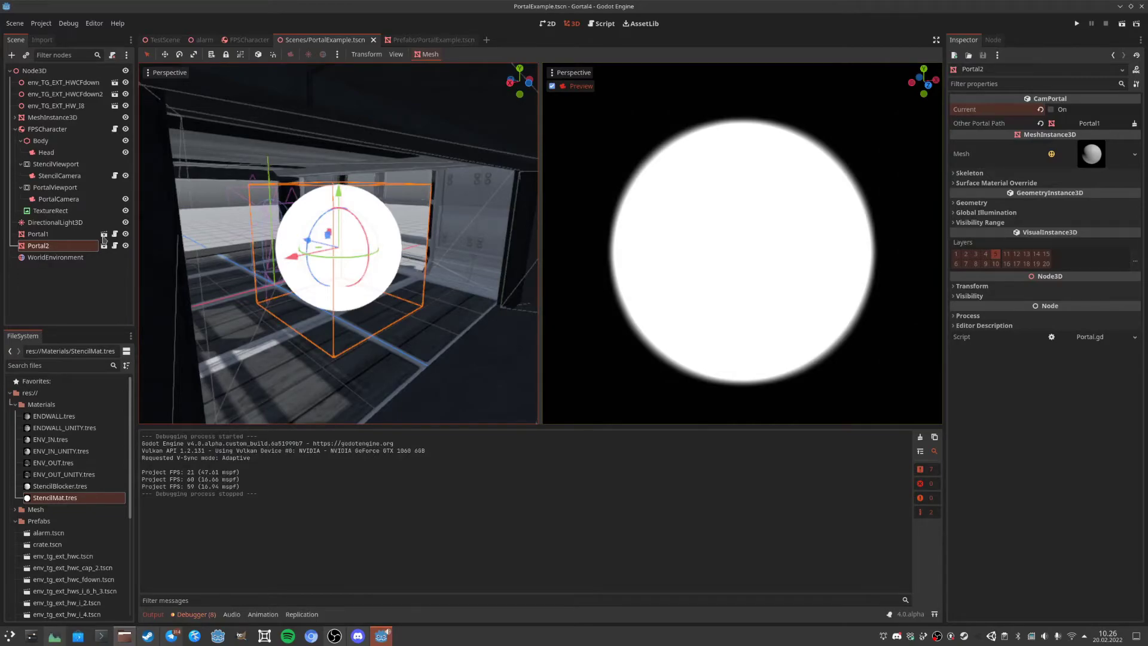
# Open Portal1's source scene and rename its root node to Portal.
pyautogui.click(105, 234)
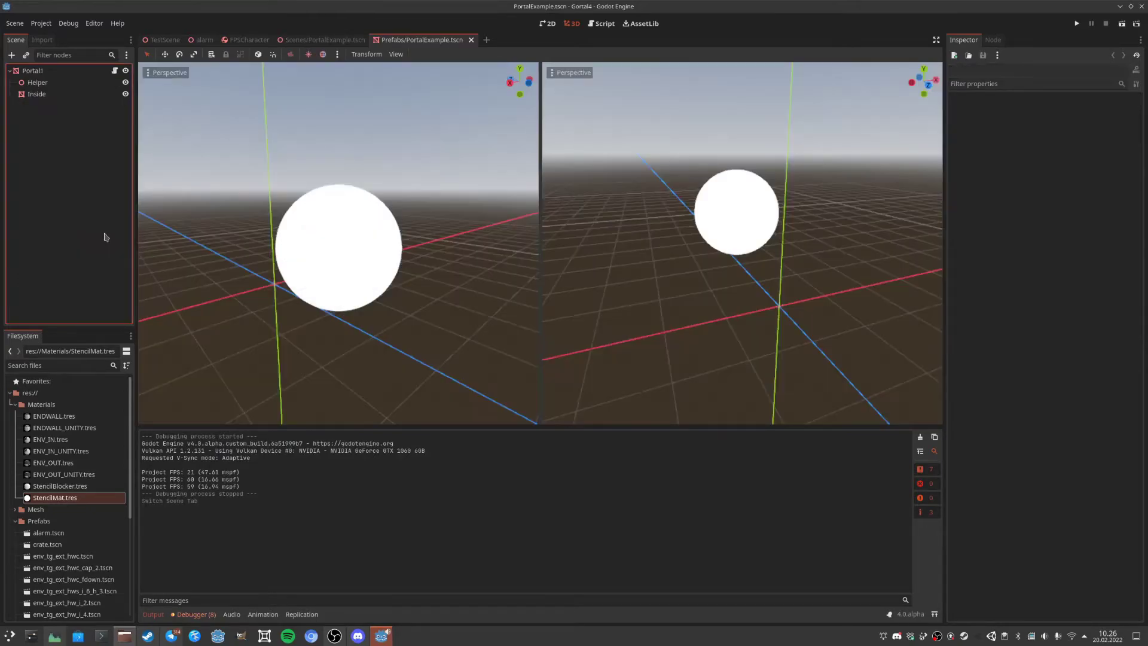
pyautogui.click(37, 94)
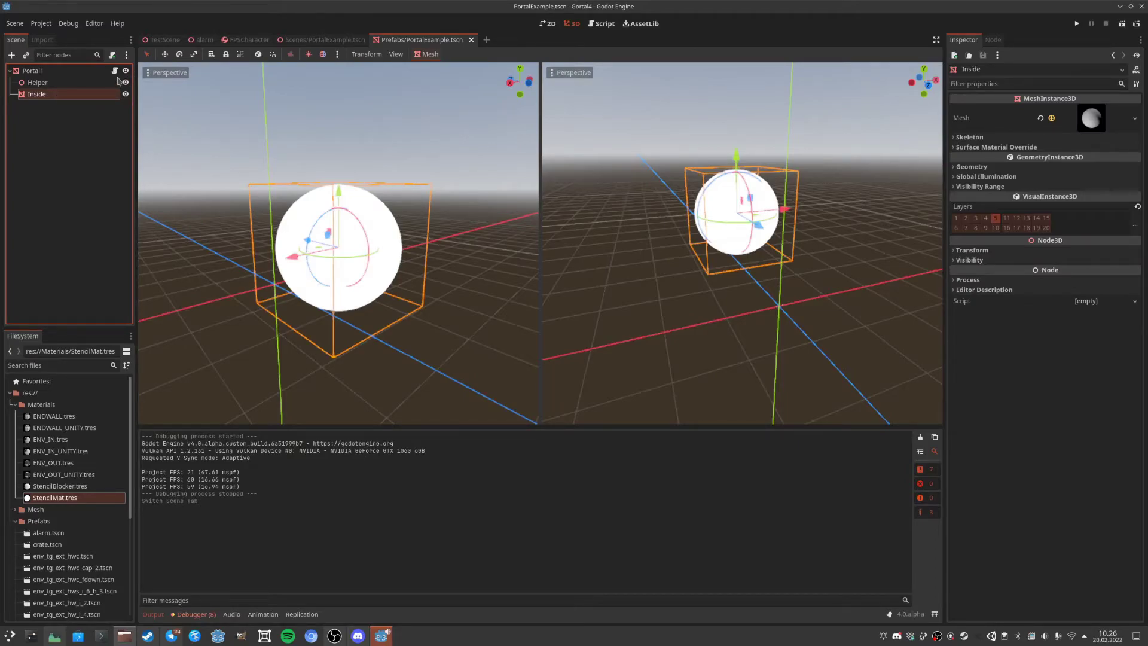
pyautogui.click(72, 70)
pyautogui.press('Return')
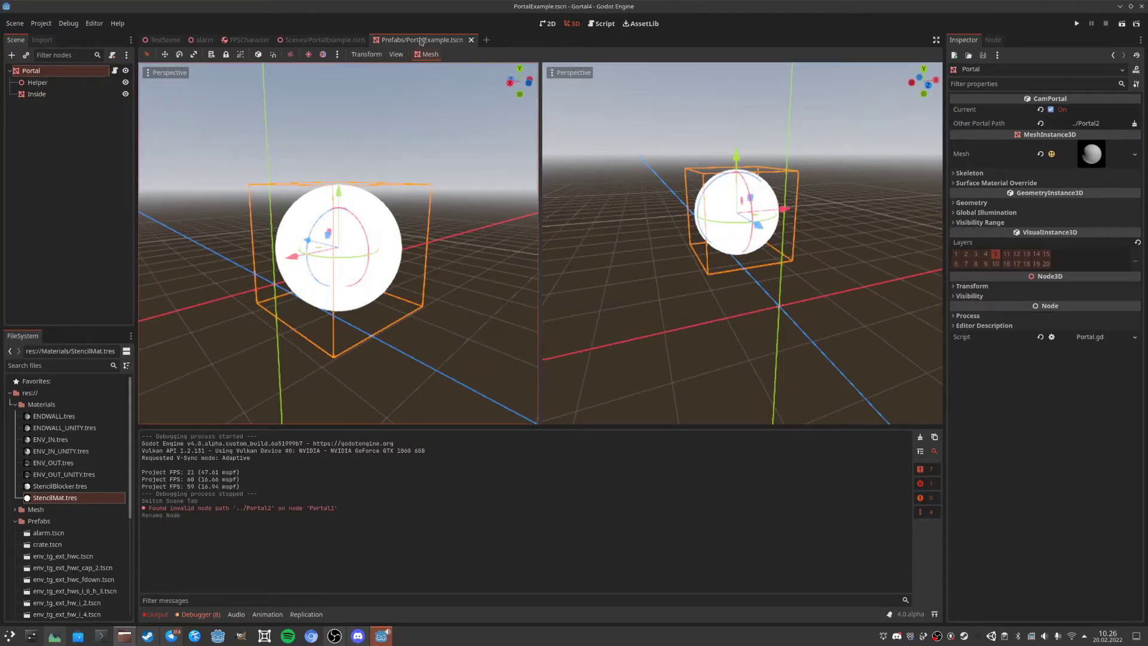
# Return to the main PortalExample scene and examine the portals, StencilCamera, both viewports and the TextureRect.
pyautogui.click(302, 40)
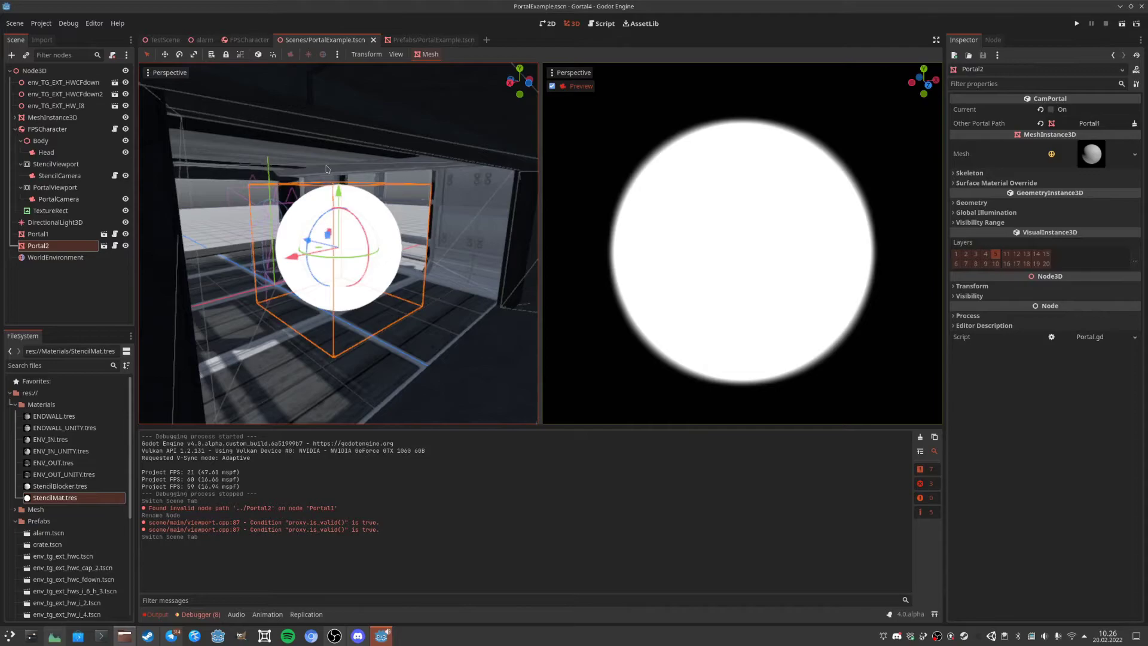
pyautogui.click(83, 238)
pyautogui.click(81, 247)
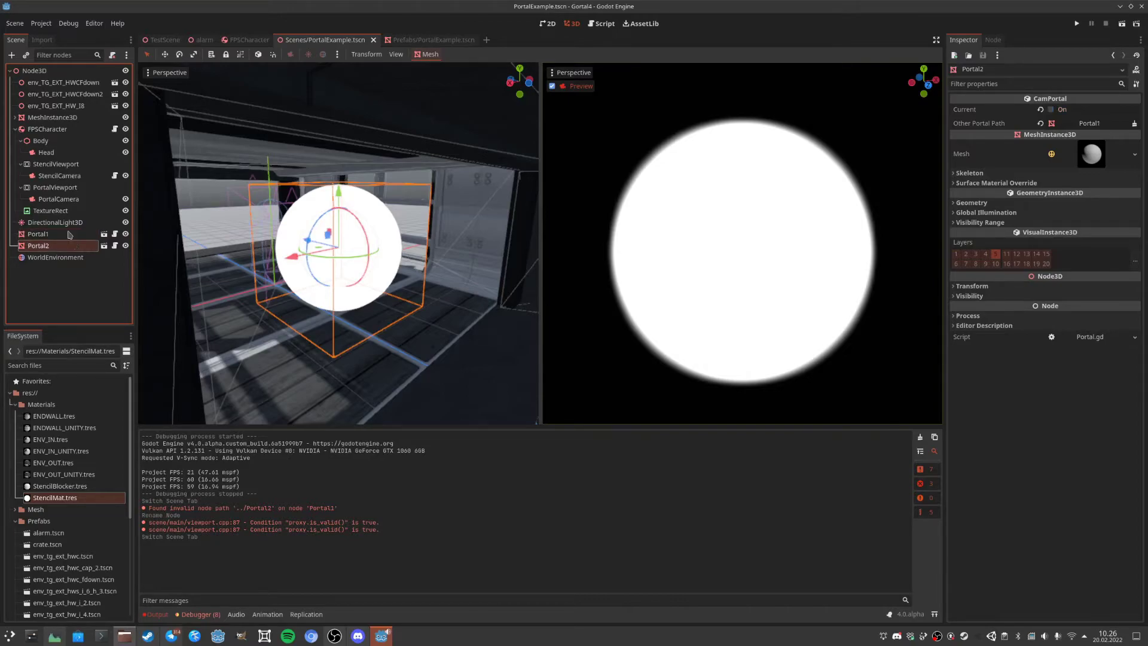
pyautogui.click(65, 175)
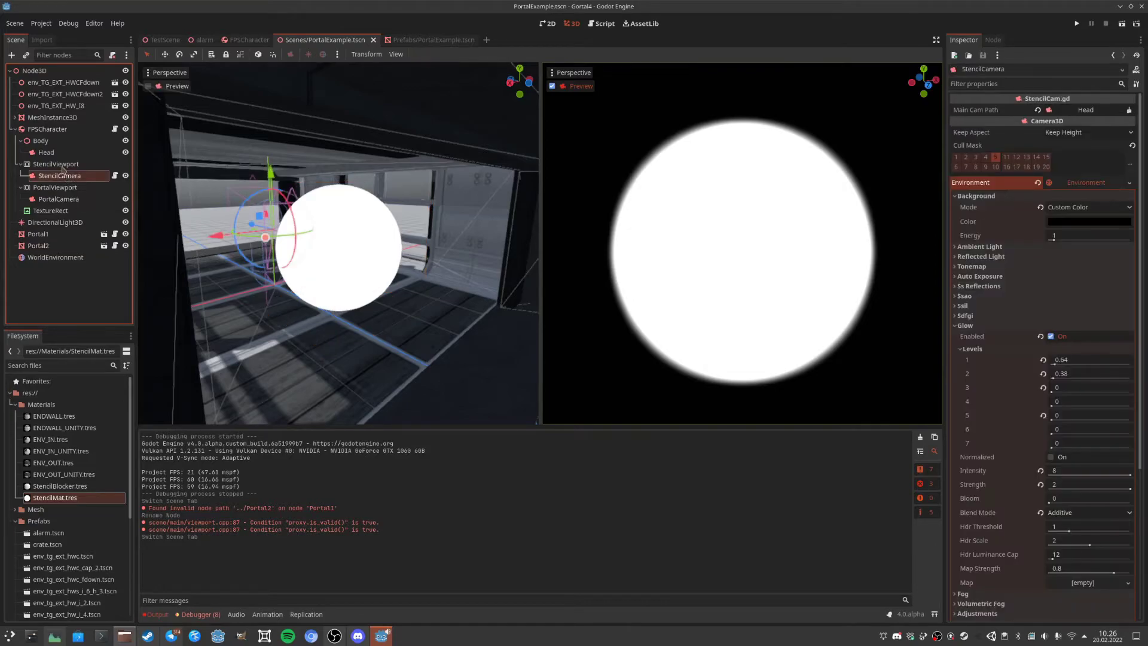
pyautogui.click(53, 188)
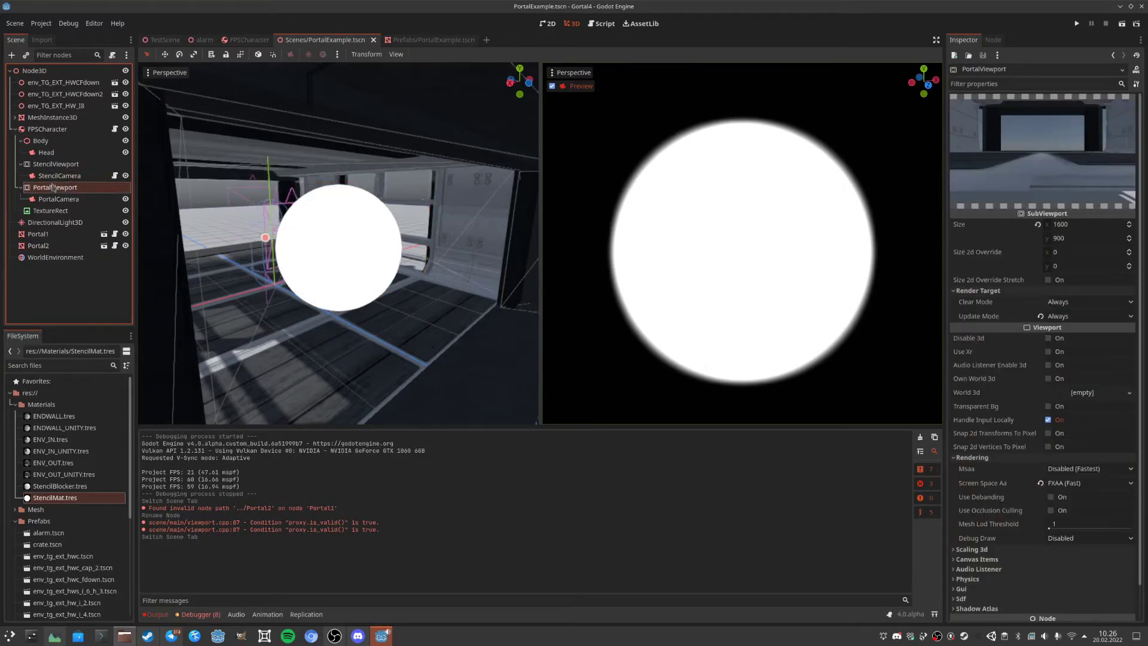
pyautogui.click(50, 212)
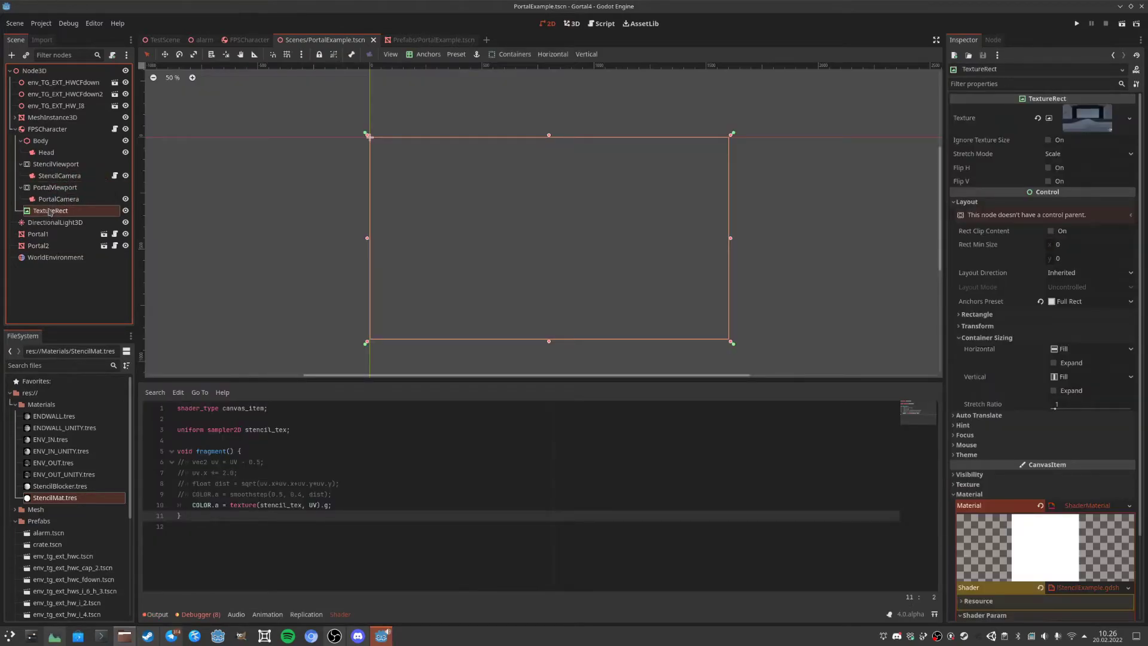
pyautogui.click(54, 188)
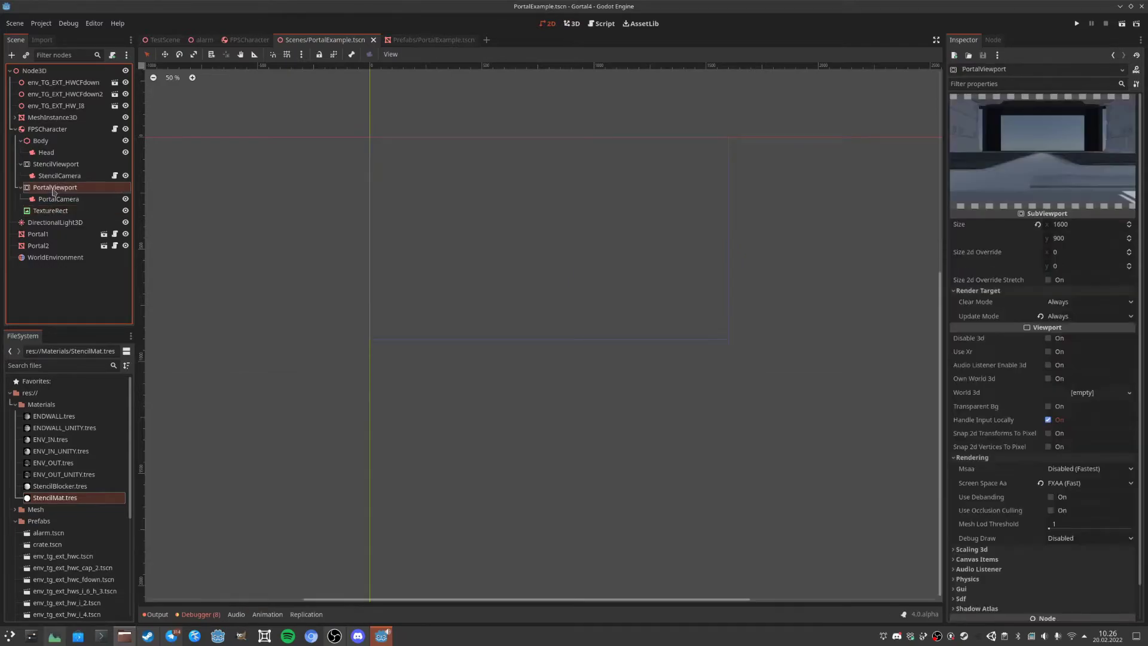
pyautogui.click(59, 165)
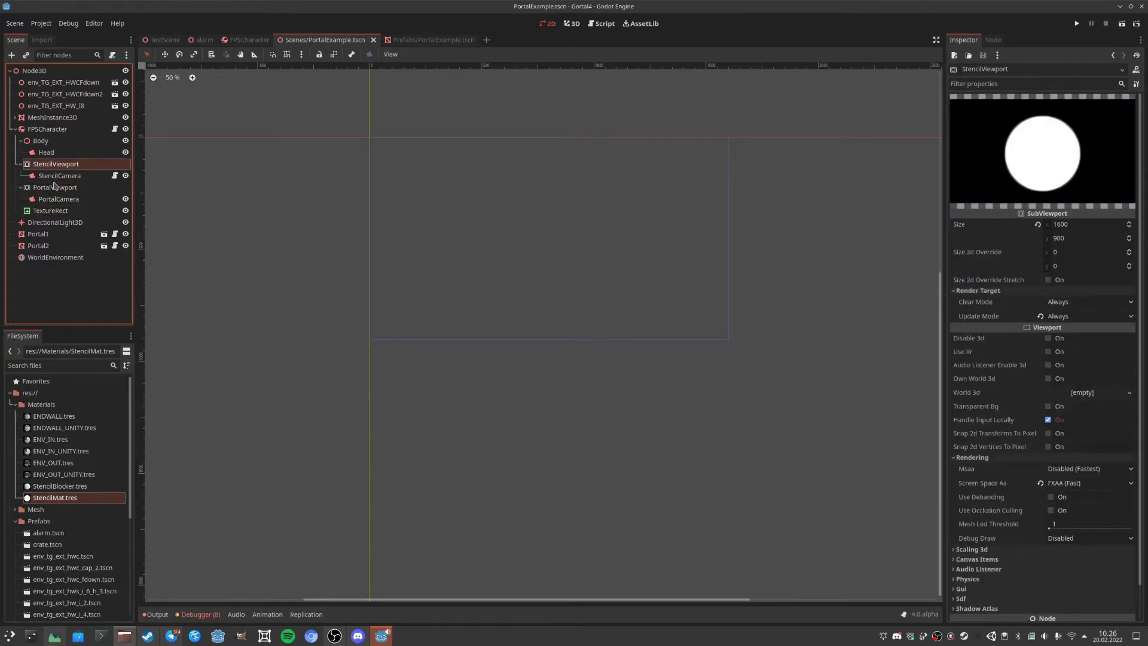
# Check the properties of Portal1 and Portal2 and open their Portal.gd script.
pyautogui.click(45, 235)
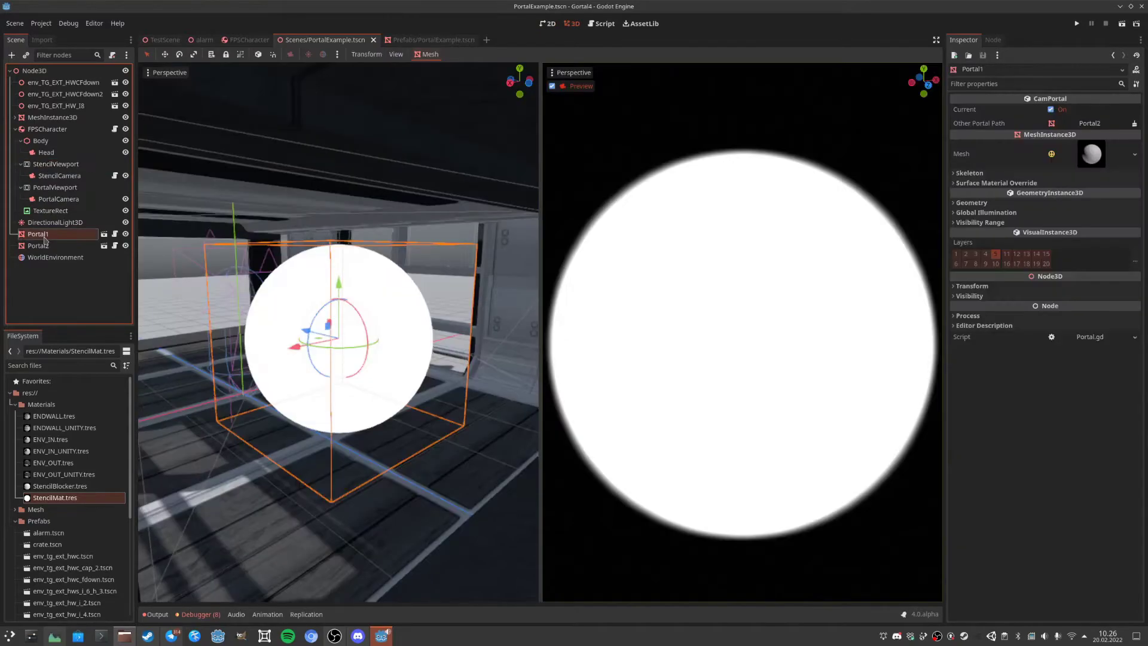
pyautogui.click(42, 246)
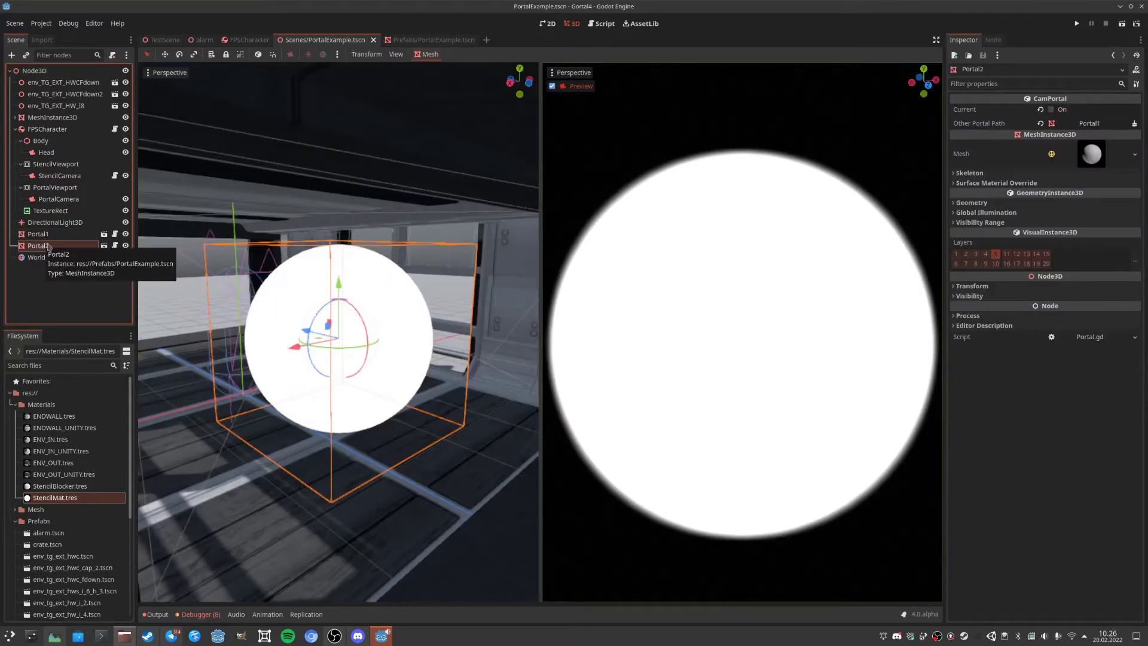
pyautogui.click(115, 234)
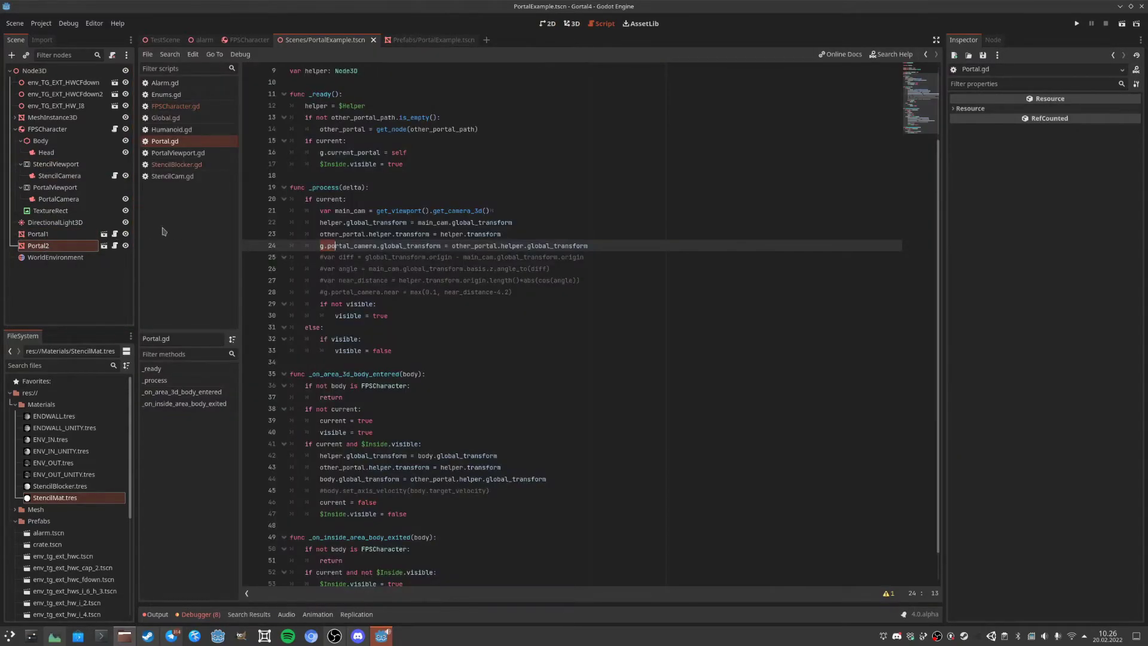
# Read through the Portal.gd script, look at the nodes of Portal1's source scene, and return to the main PortalExample scene.
pyautogui.scroll(2, 381, 188)
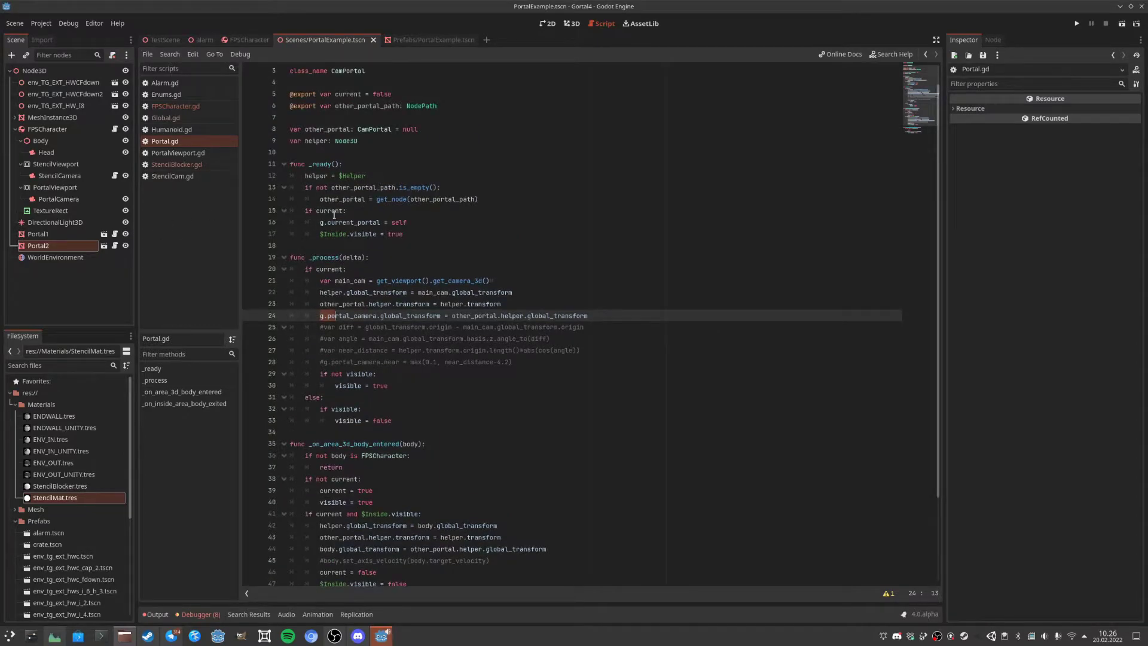
pyautogui.click(104, 234)
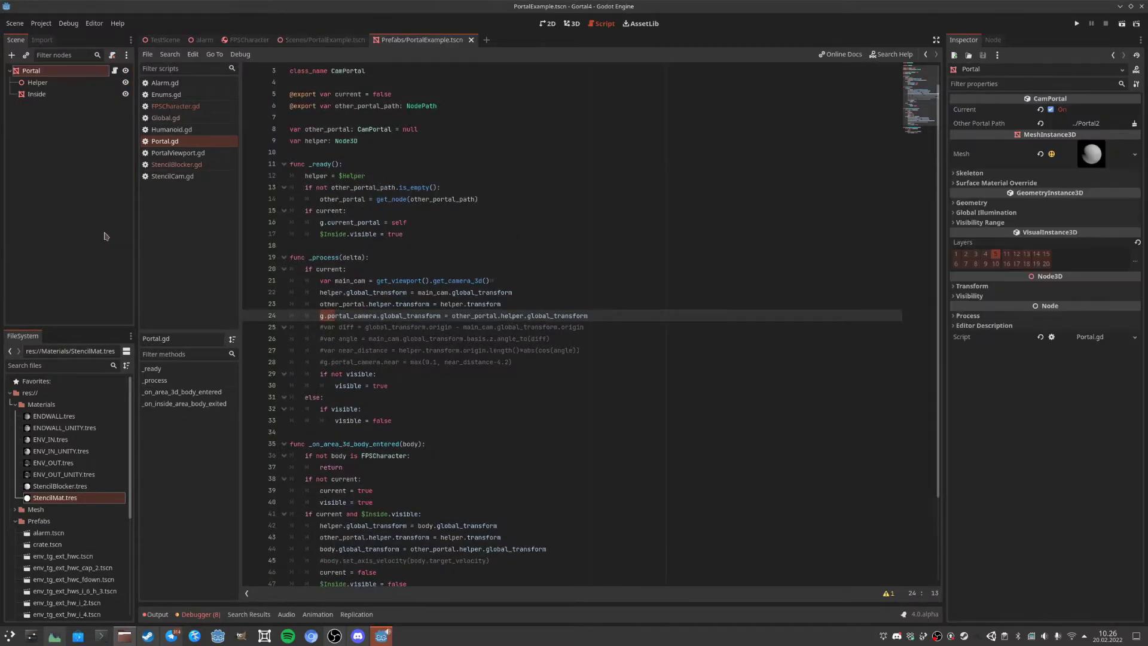
pyautogui.click(45, 85)
pyautogui.click(44, 73)
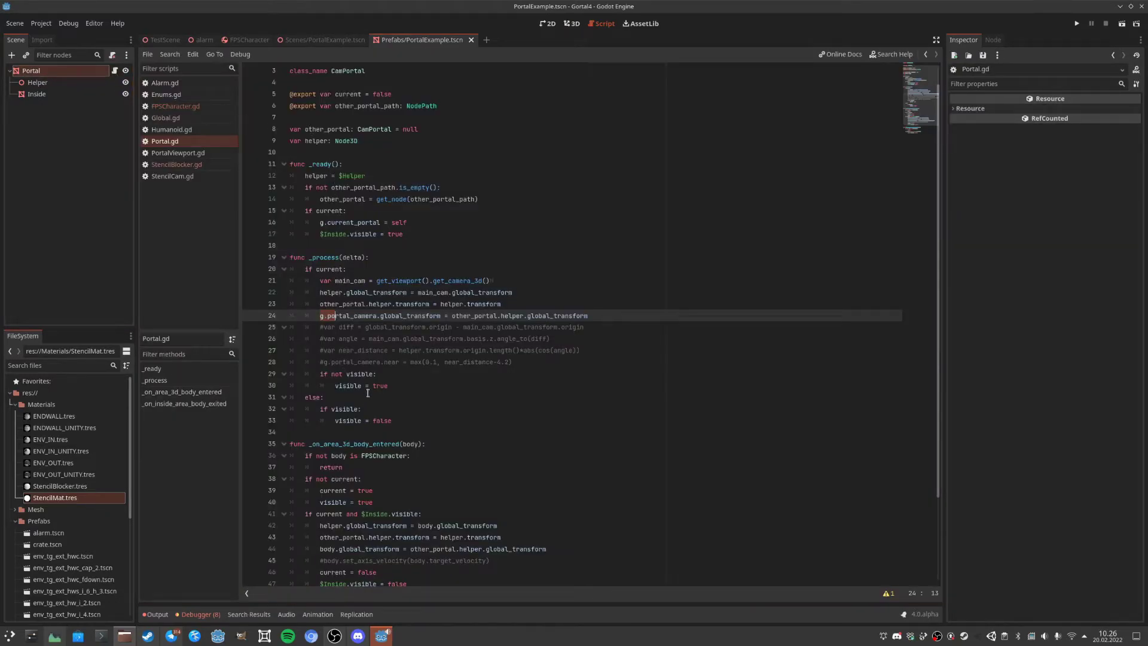
pyautogui.scroll(-3, 369, 403)
pyautogui.scroll(4, 369, 401)
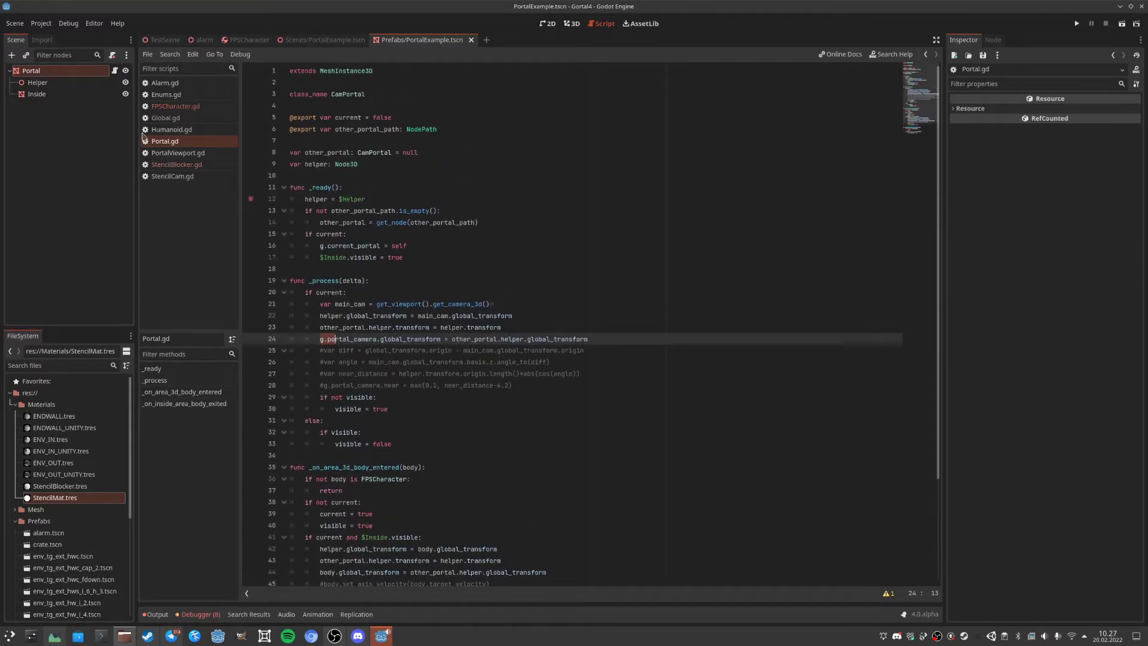
pyautogui.click(325, 40)
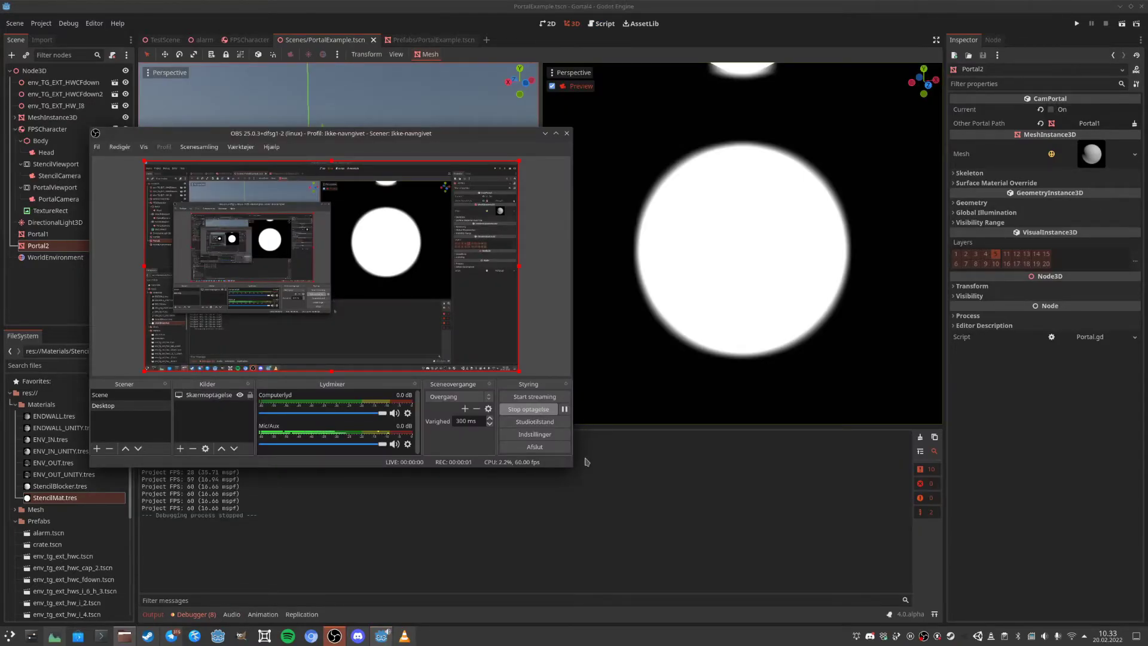
pyautogui.click(606, 484)
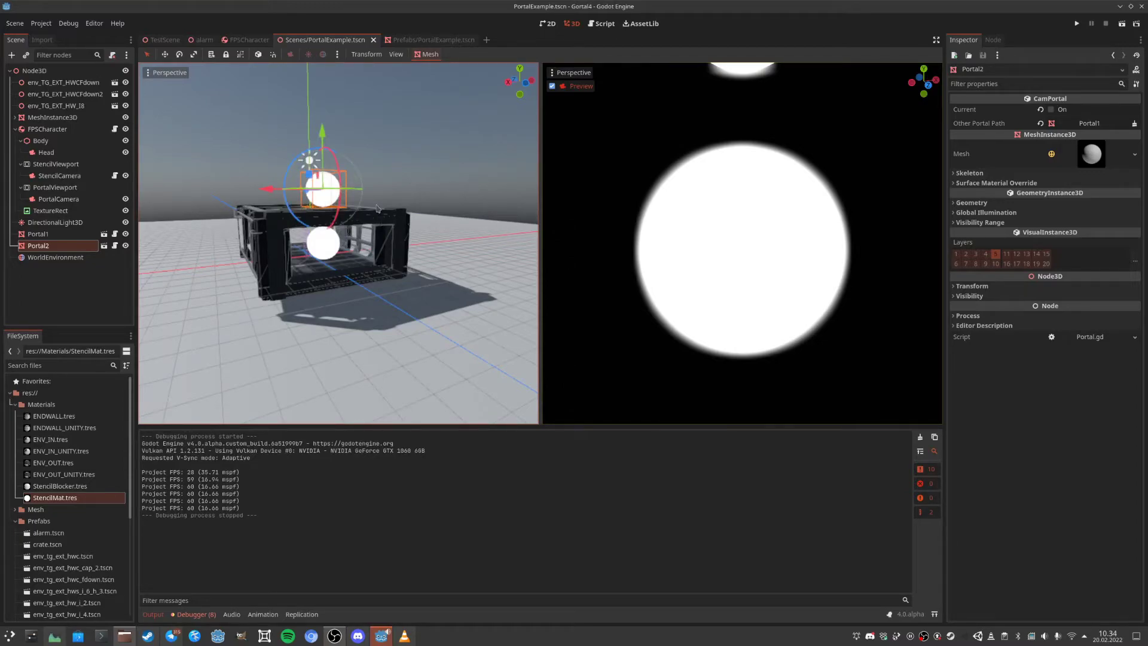
# Undo Portal2's last move, test-run the scene with the portals at the same position, and close the game window.
pyautogui.hotkey('ctrl', 'z')
pyautogui.scroll(4, 376, 208)
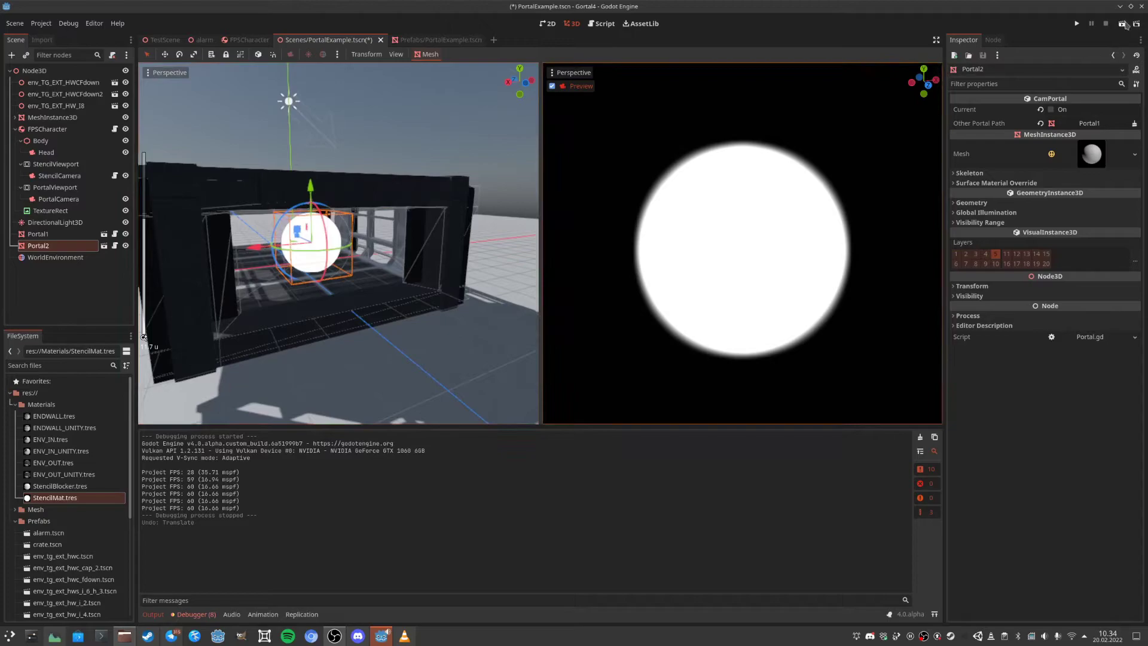
pyautogui.press('F5')
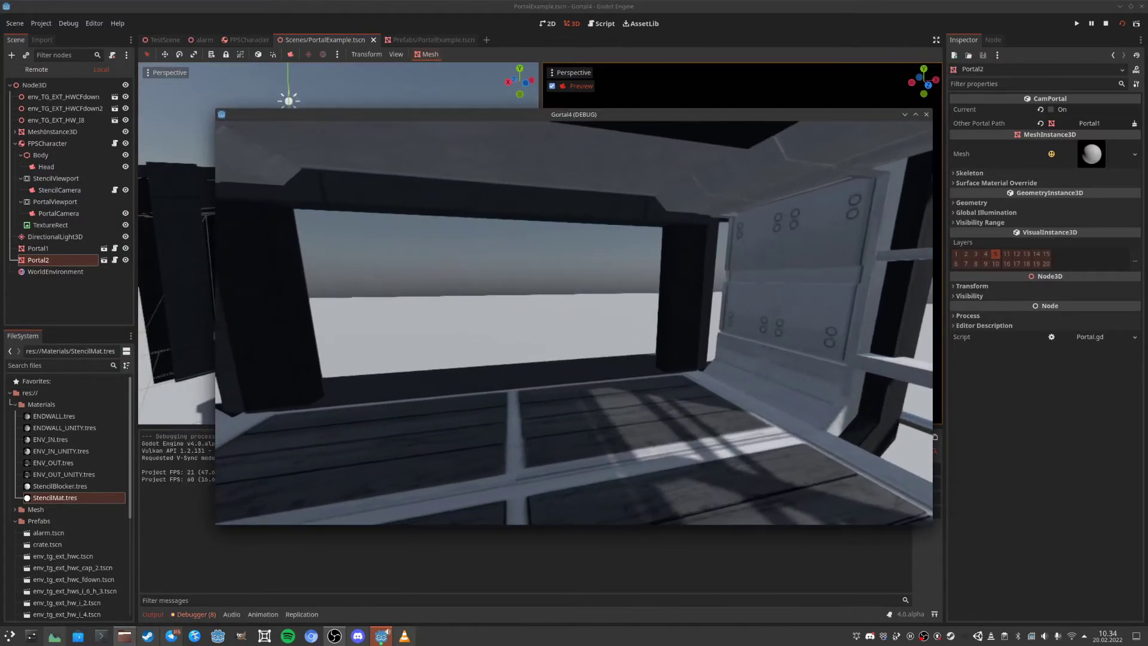
pyautogui.press('Escape')
pyautogui.click(926, 114)
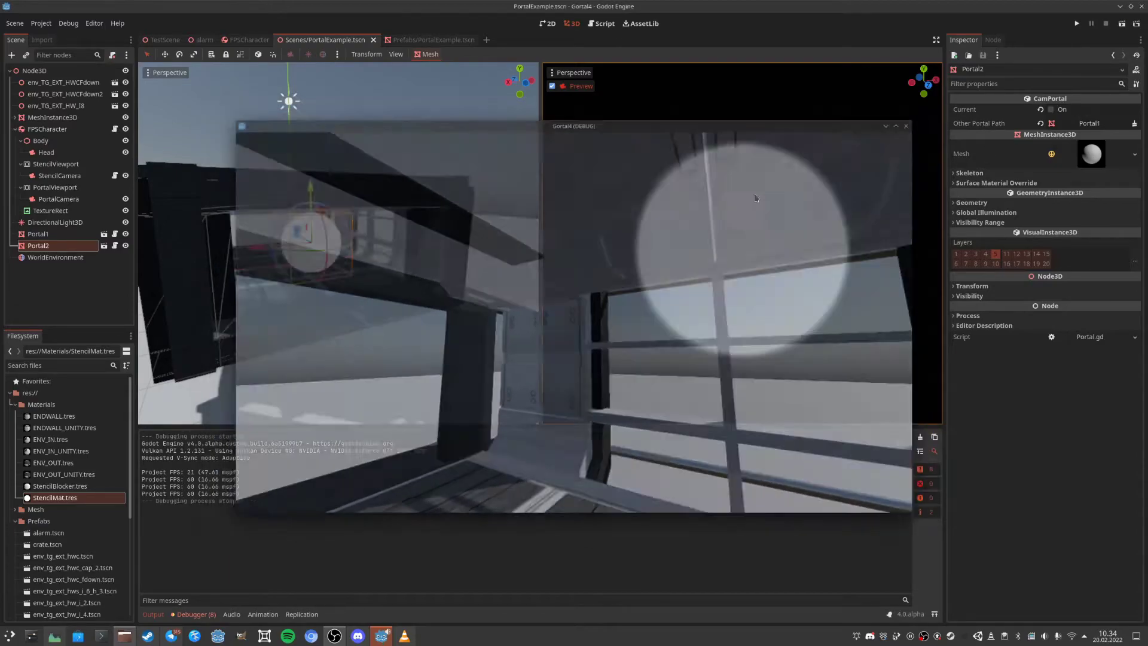
# Check the properties of Portal1 and Portal2, and move Portal2 straight up above the roof of the module.
pyautogui.click(45, 237)
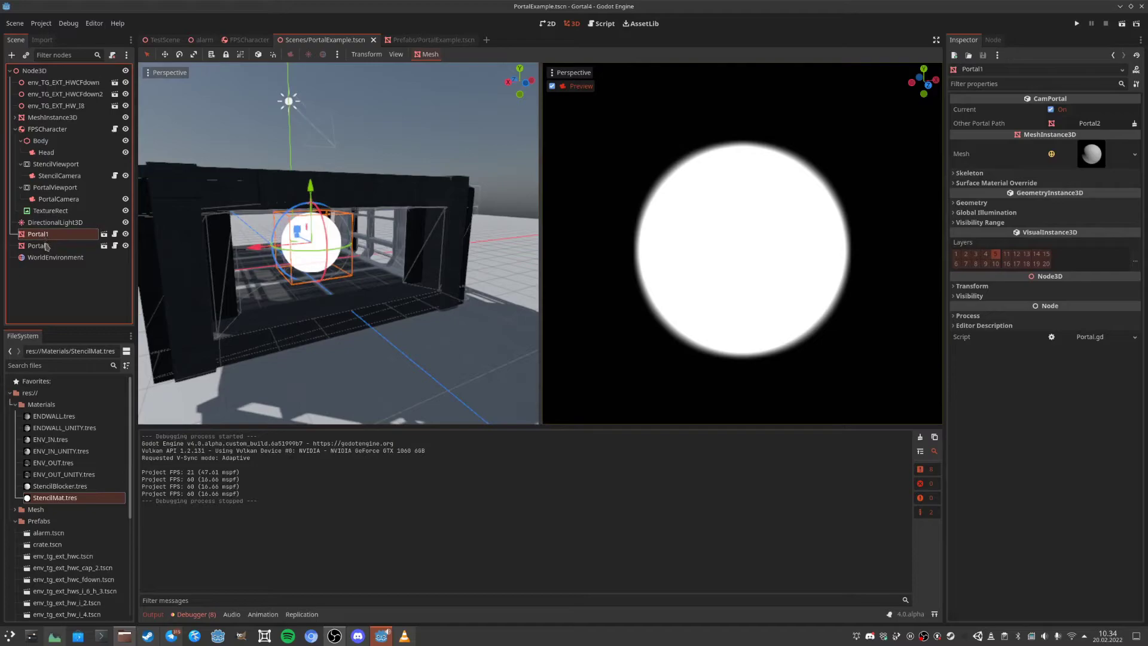
pyautogui.click(38, 245)
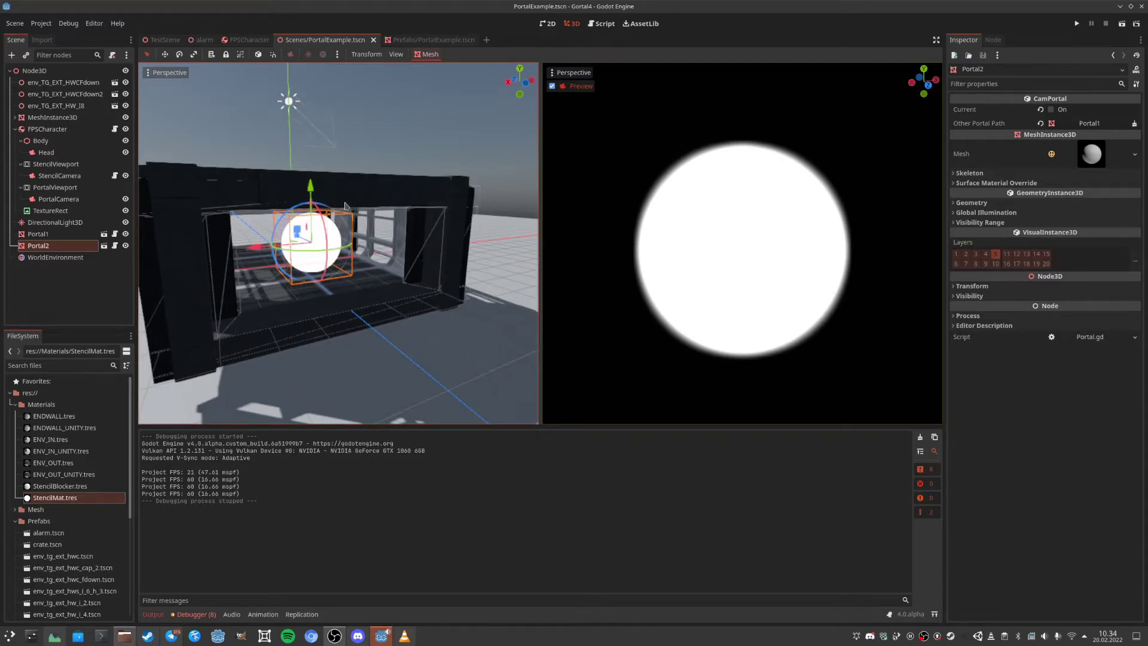
pyautogui.moveTo(351, 205); pyautogui.dragTo(402, 254, button='middle')
pyautogui.moveTo(338, 207); pyautogui.dragTo(359, 90)
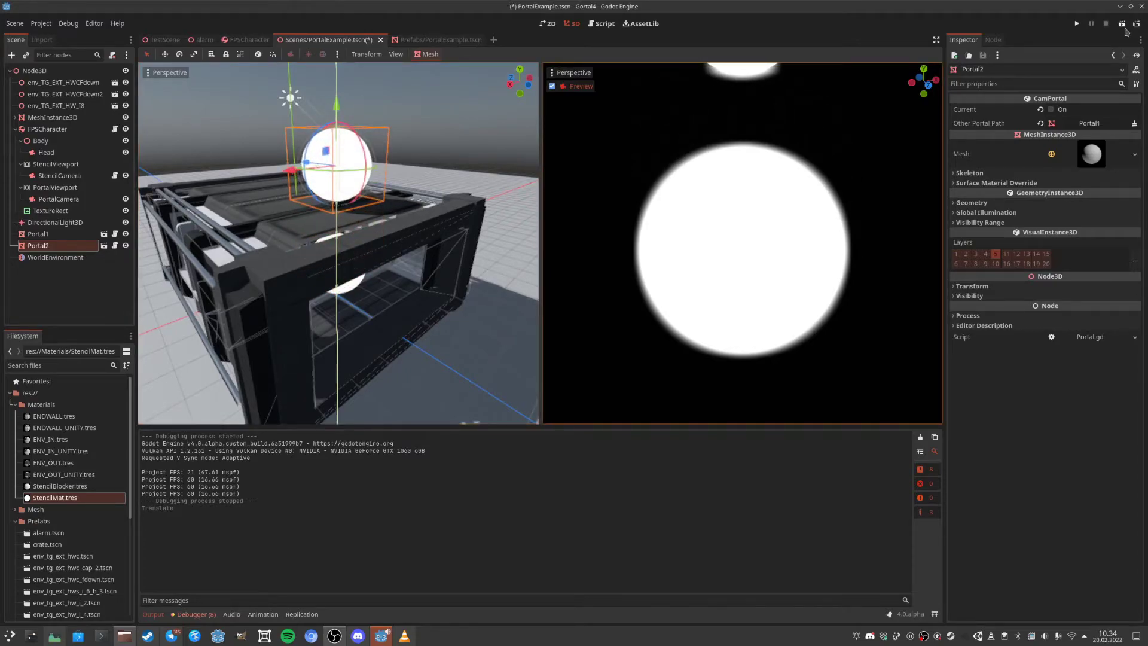
# Run the scene, walk around the portal to view the rooftop through it from several angles, and close the game window.
pyautogui.press('F5')
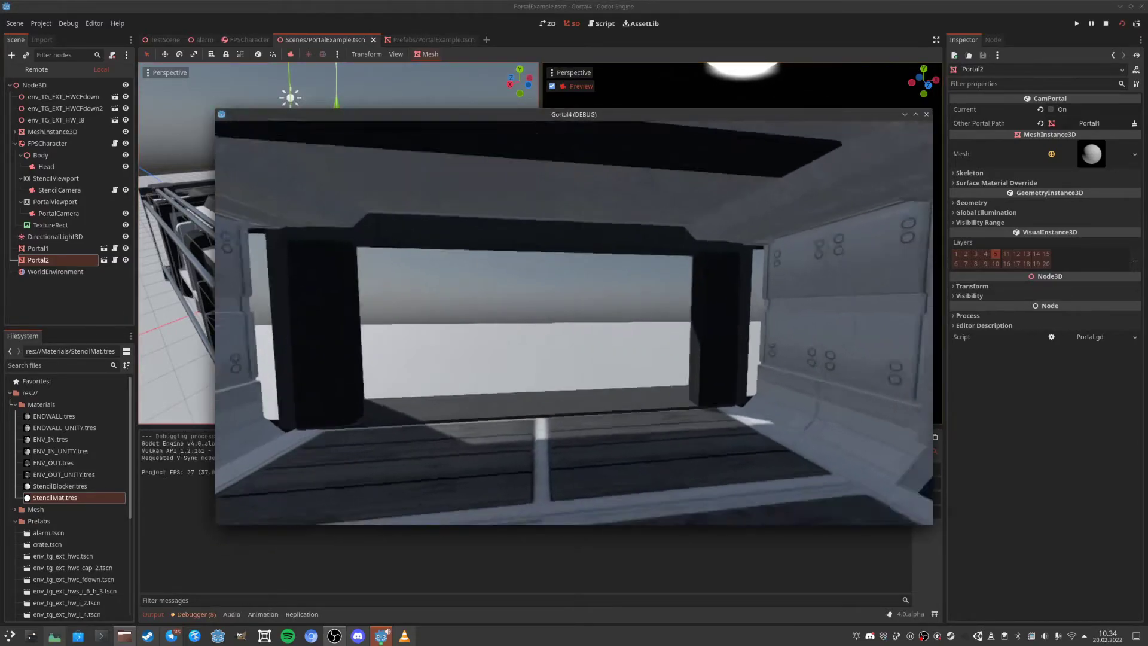
pyautogui.press('w')
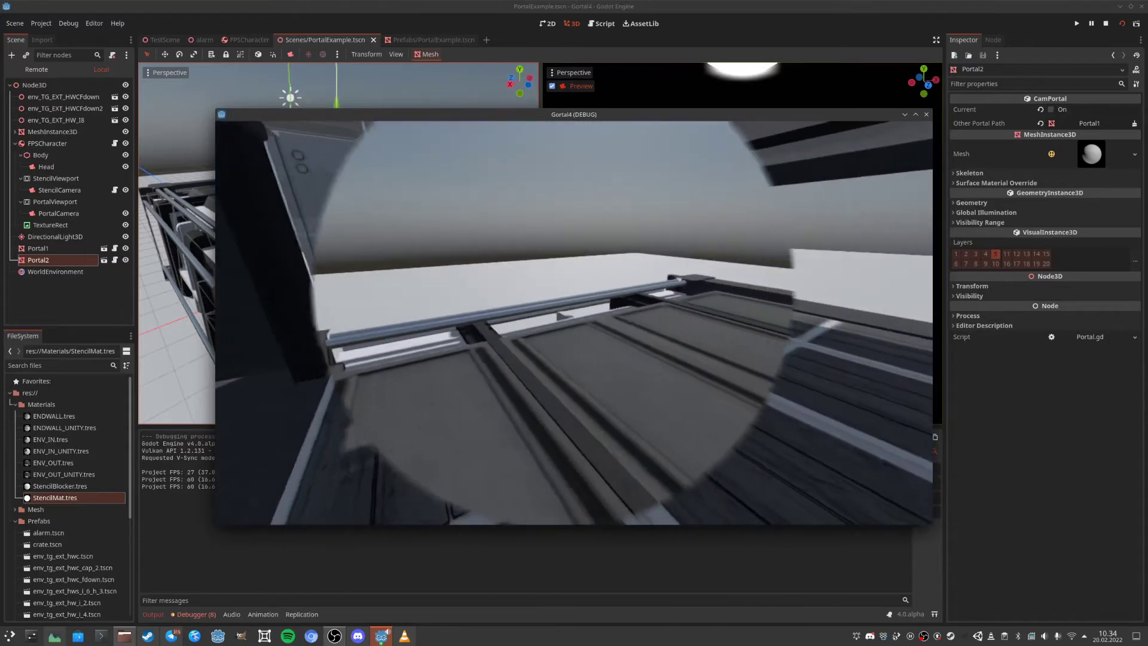
pyautogui.press('d')
pyautogui.press('a')
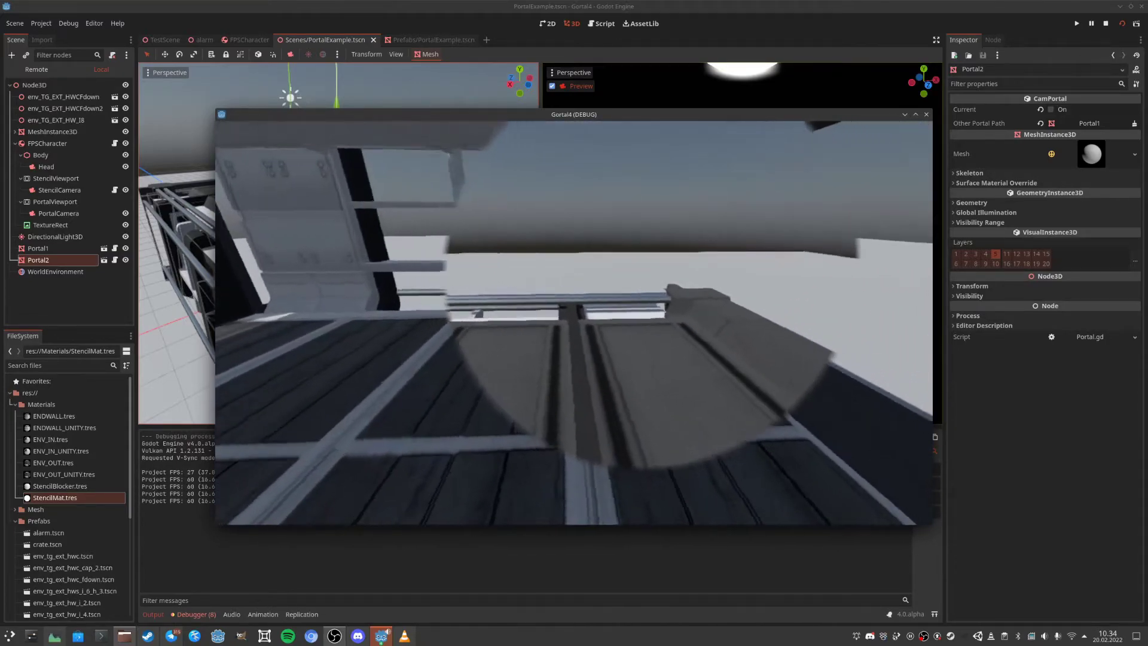
pyautogui.press('a')
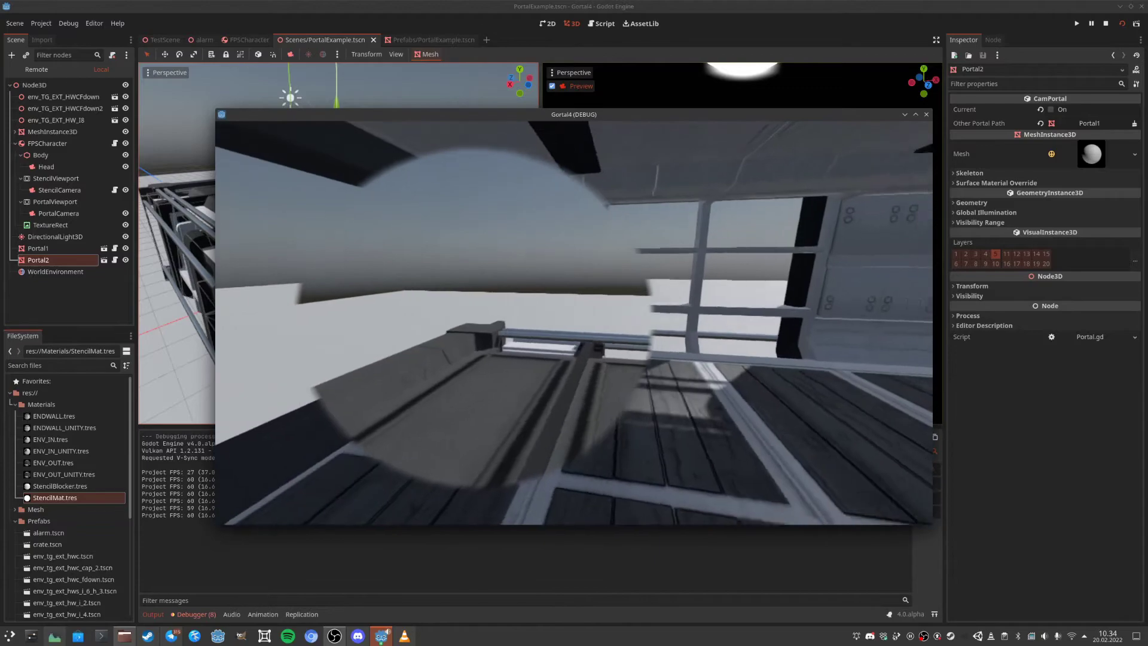
pyautogui.press('Escape')
pyautogui.click(926, 114)
# Tilt Portal2 in the viewport by rotating it freehand about two different axes.
pyautogui.moveTo(519, 248)
pyautogui.mouseDown(button='middle')
pyautogui.moveTo(504, 243)
pyautogui.moveTo(531, 262)
pyautogui.mouseUp(button='middle')
pyautogui.moveTo(374, 222); pyautogui.dragTo(402, 230)
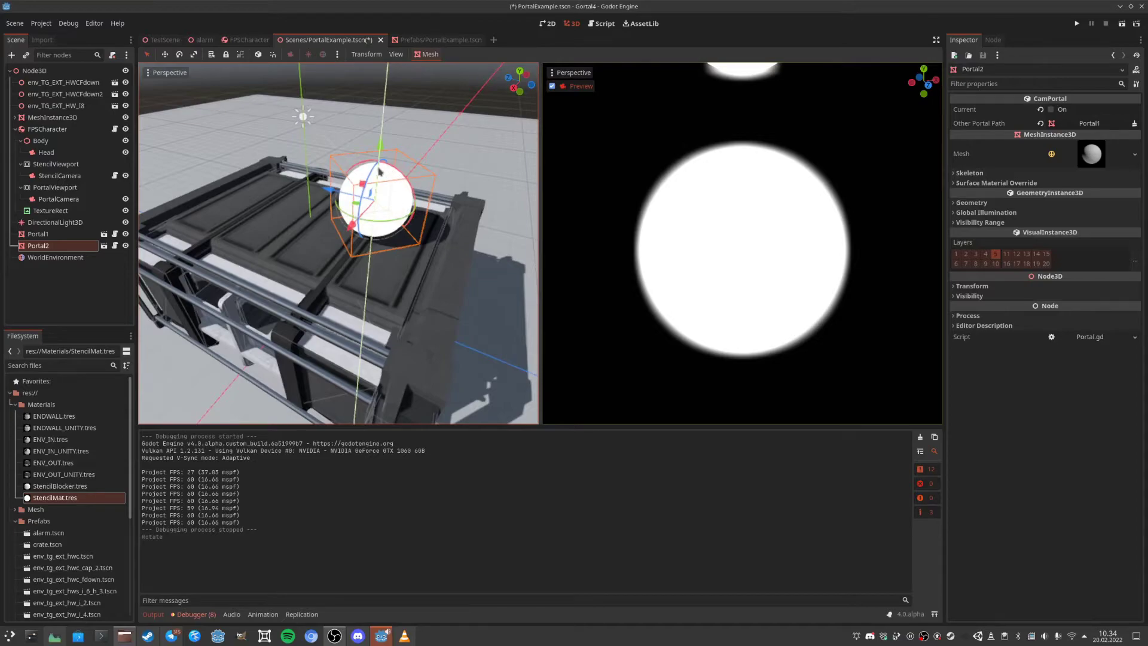
pyautogui.moveTo(389, 164); pyautogui.dragTo(378, 142)
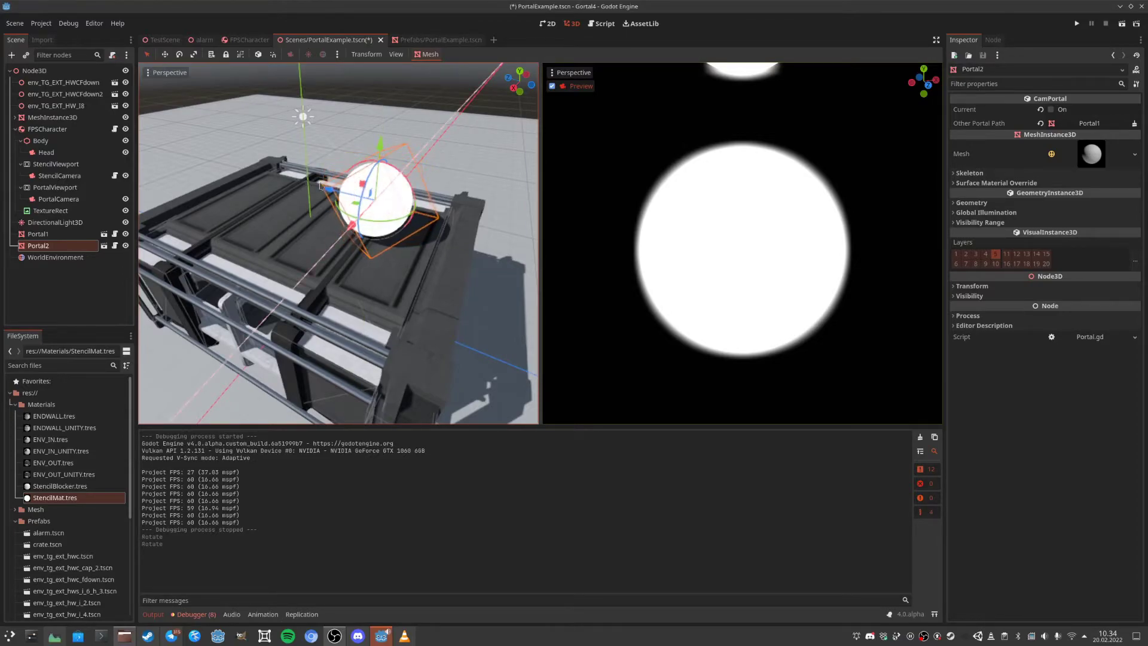
# Run the scene with the rotated Portal2, walk around and through the portal to inspect the tilted view, and close the game.
pyautogui.click(1121, 24)
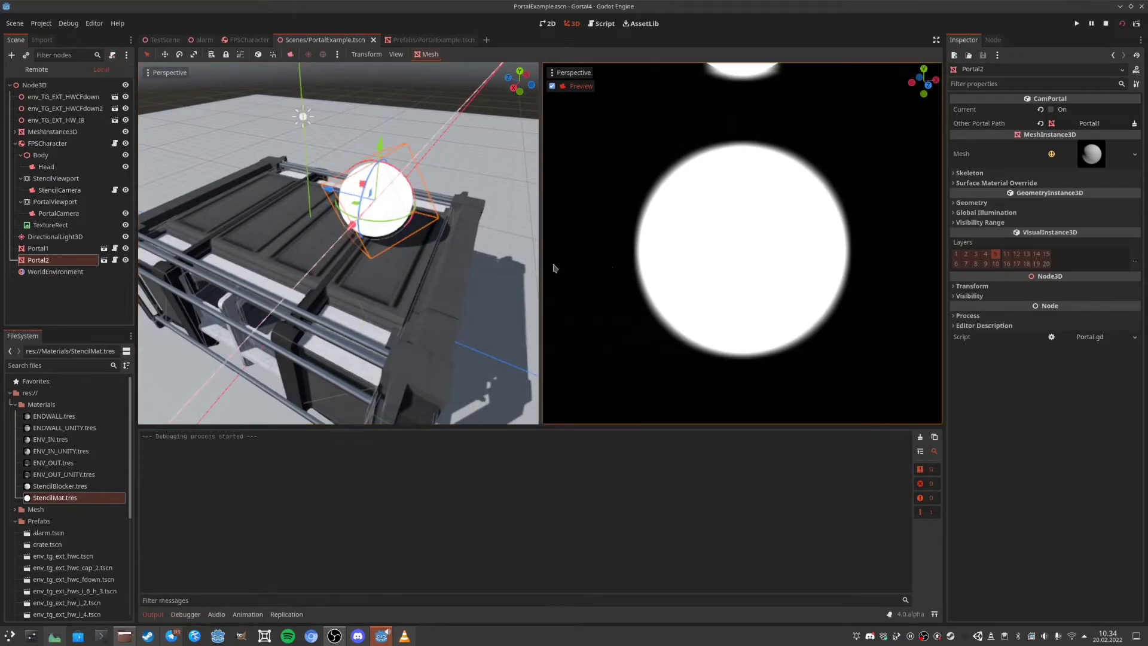
pyautogui.press('w')
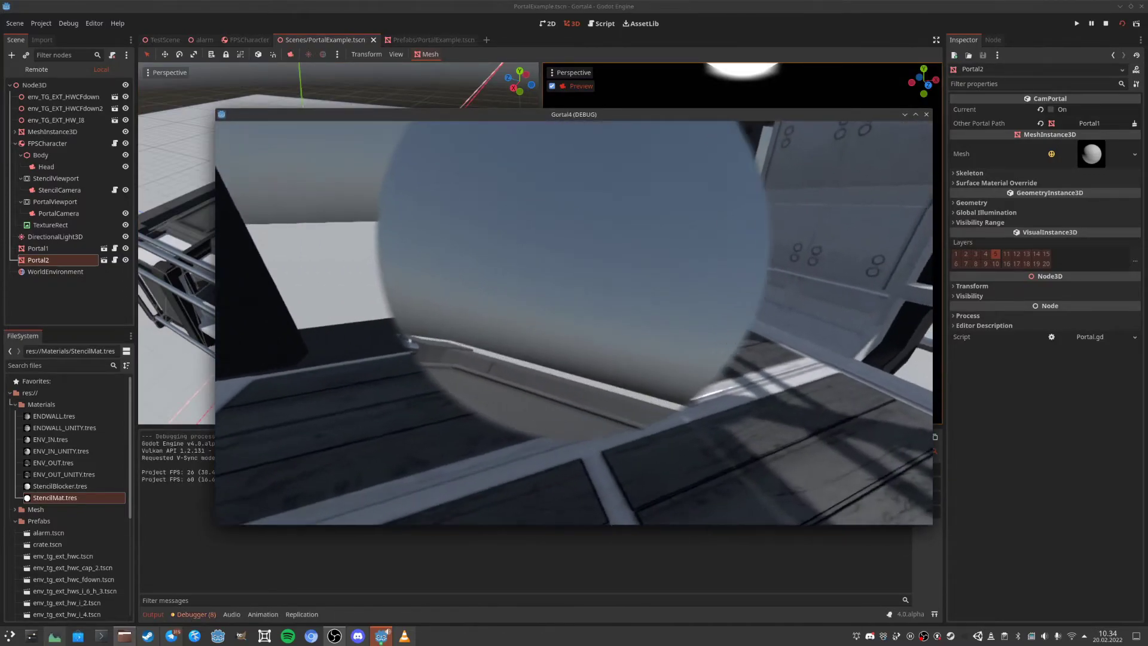
pyautogui.press('a')
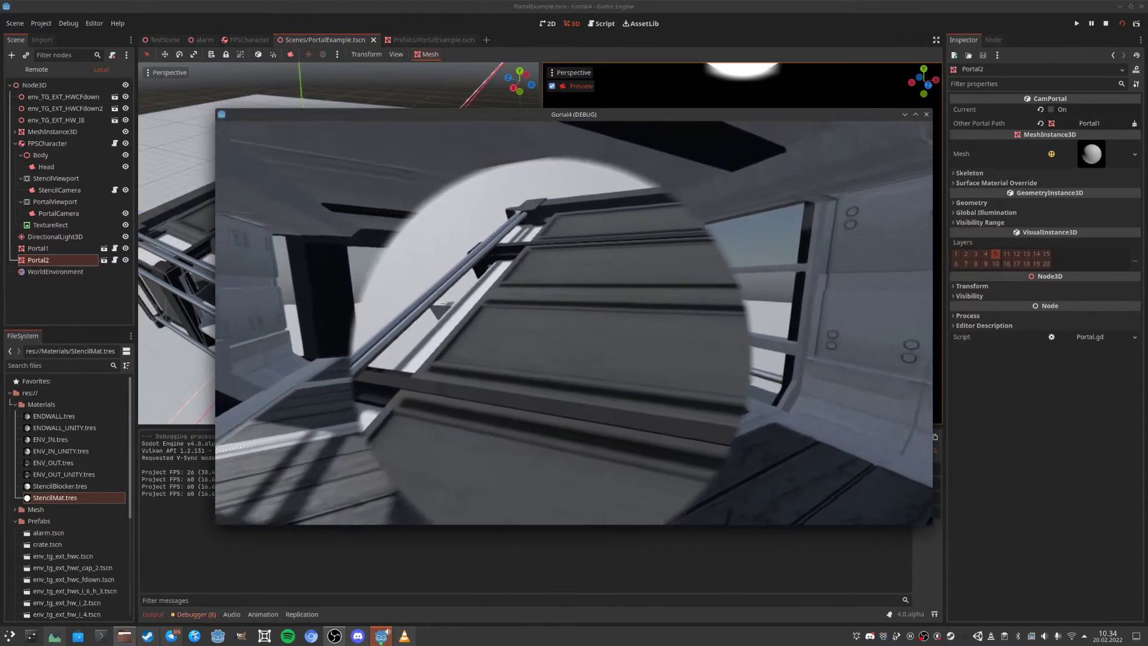
pyautogui.press('a')
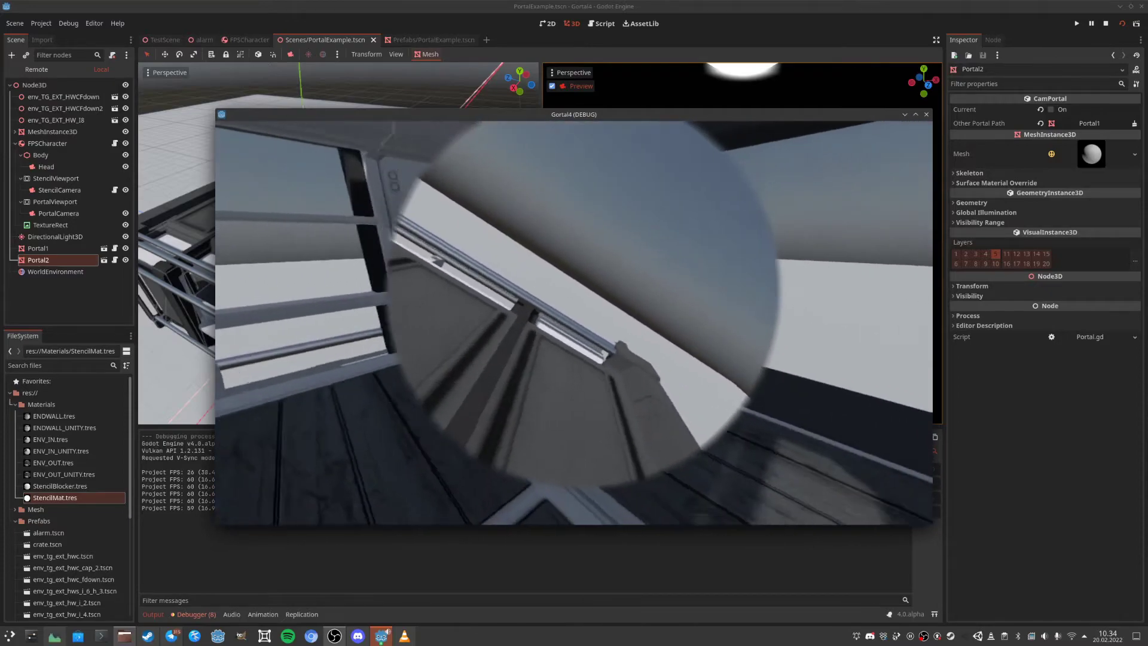
pyautogui.press('a')
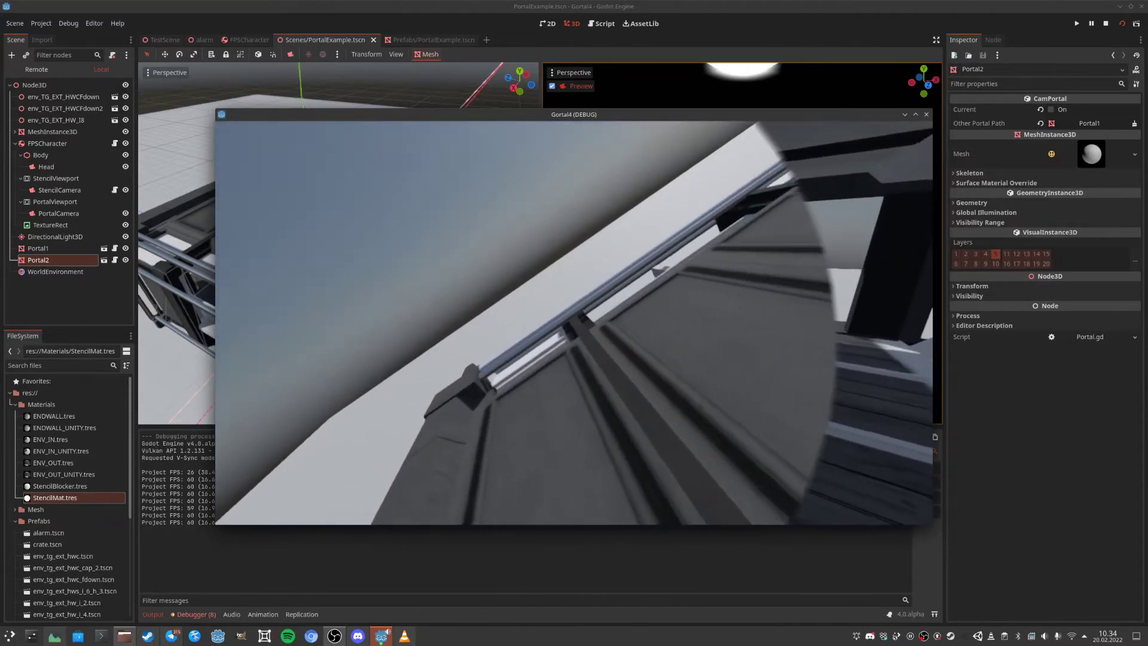
pyautogui.press('a')
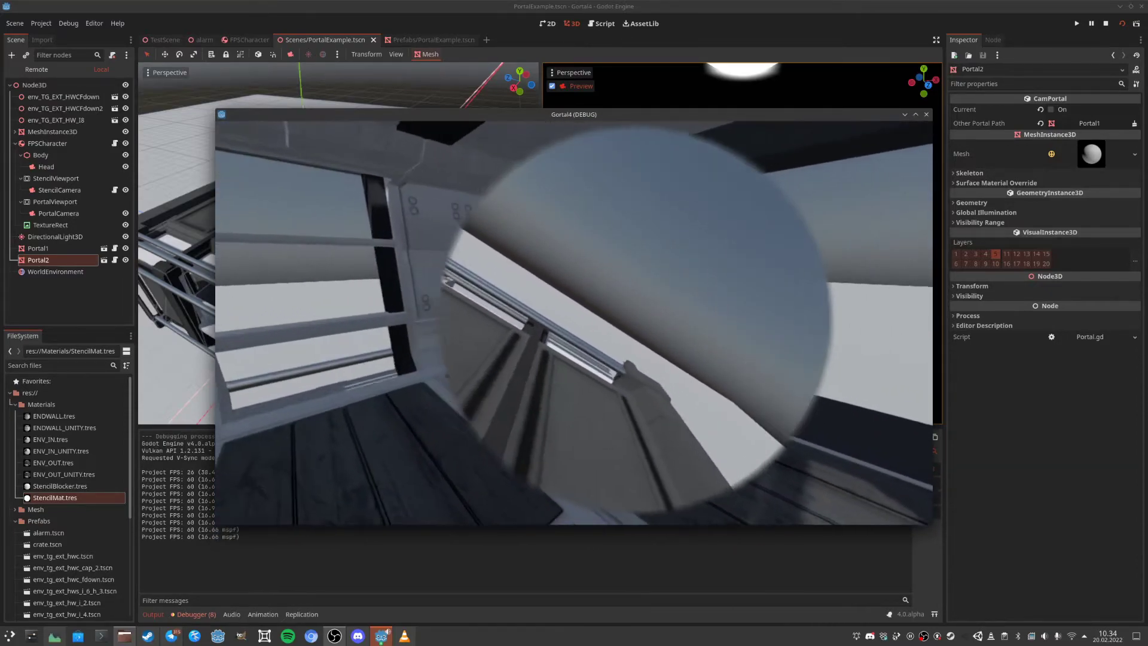
pyautogui.press('w')
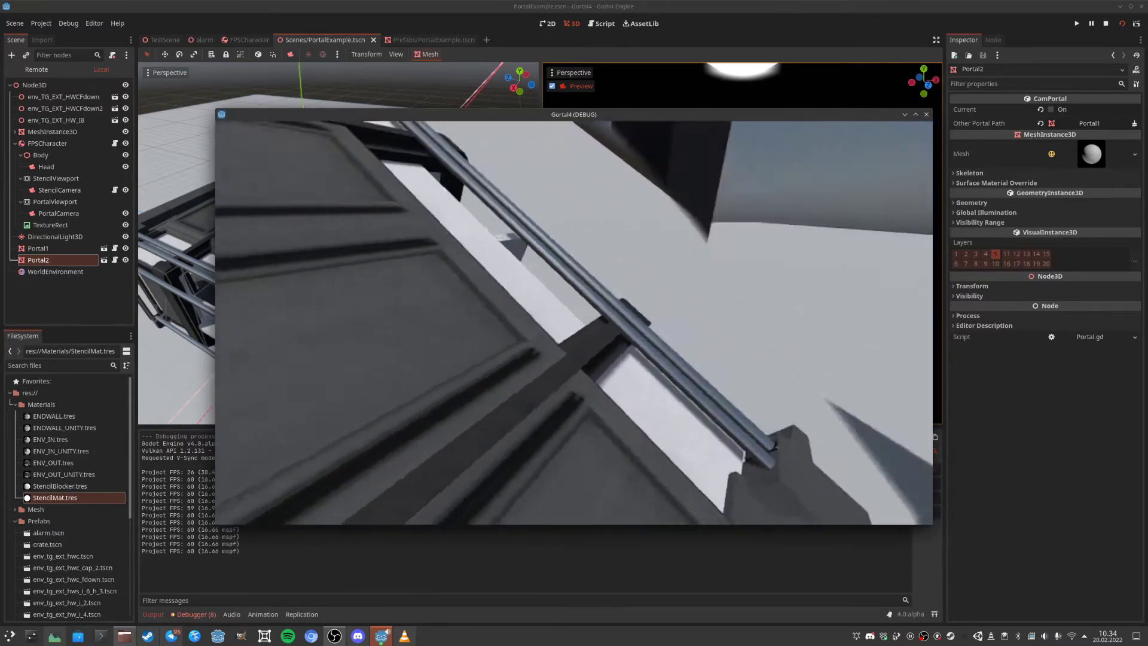
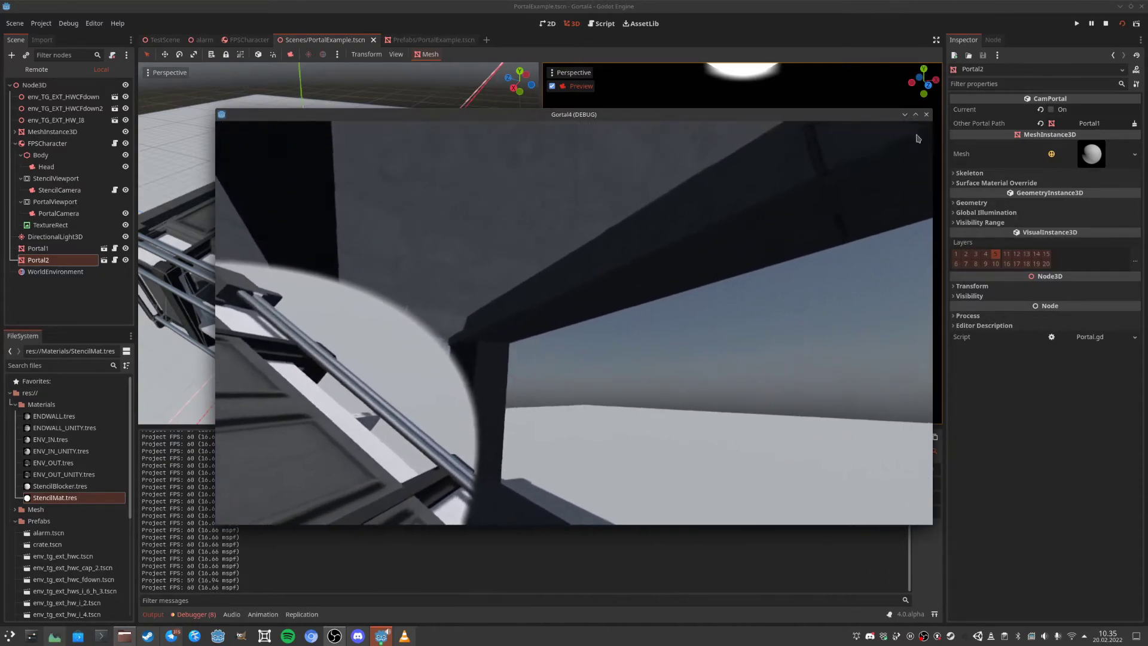
pyautogui.click(926, 114)
# Undo both rotations of Portal2.
pyautogui.hotkey('ctrl', 'z')
pyautogui.hotkey('ctrl', 'z')
pyautogui.scroll(-5, 399, 269)
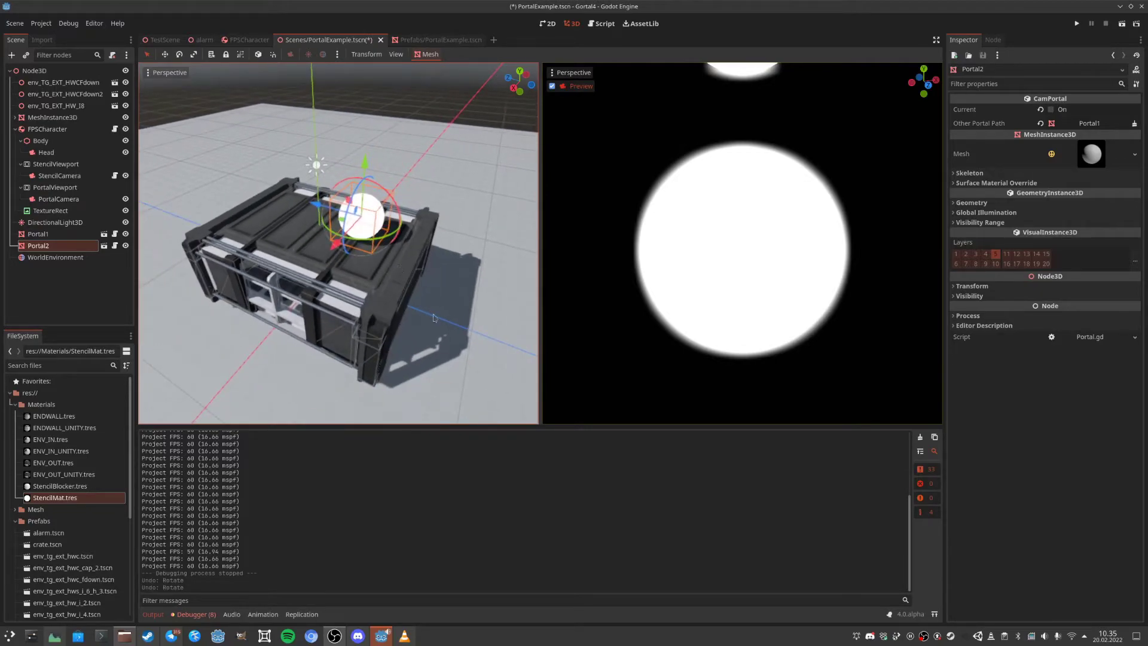
pyautogui.moveTo(402, 296); pyautogui.dragTo(295, 265, button='middle')
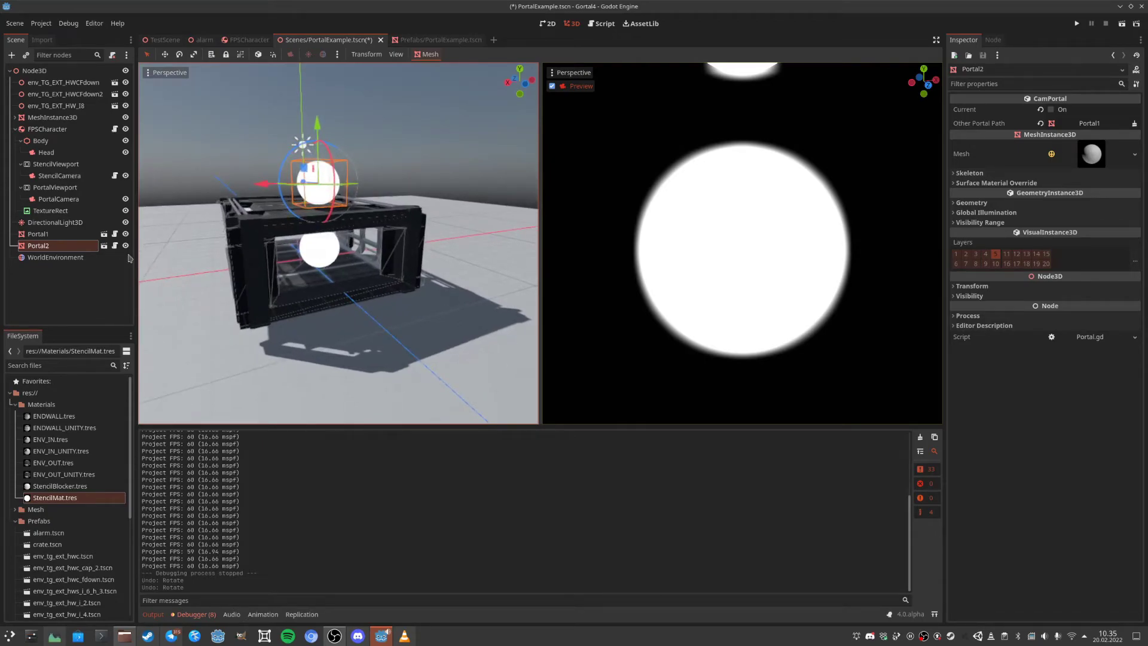
# Switch to the portal prefab scene and add an Area3D node as a child of the Portal root.
pyautogui.hotkey('ctrl', 'Tab')
pyautogui.click(40, 82)
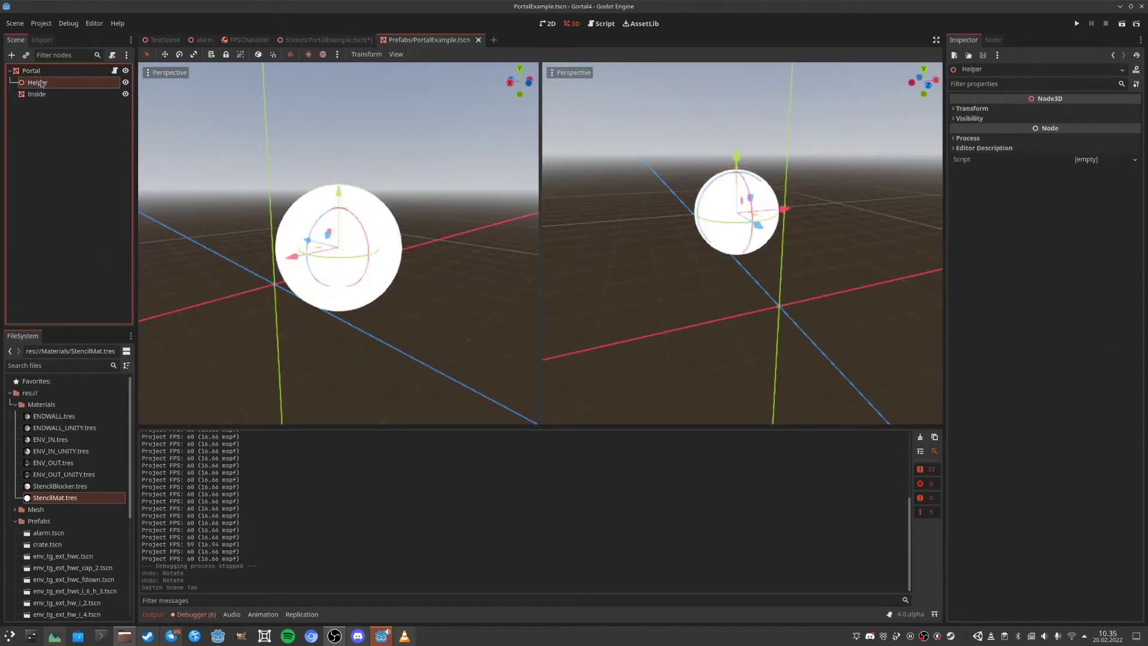
pyautogui.click(37, 93)
pyautogui.click(36, 69)
pyautogui.rightClick(36, 69)
pyautogui.click(59, 91)
pyautogui.write('area')
pyautogui.click(490, 329)
pyautogui.doubleClick(489, 327)
# Rename the new Area3D node to TransferArea.
pyautogui.scroll(5, 276, 250)
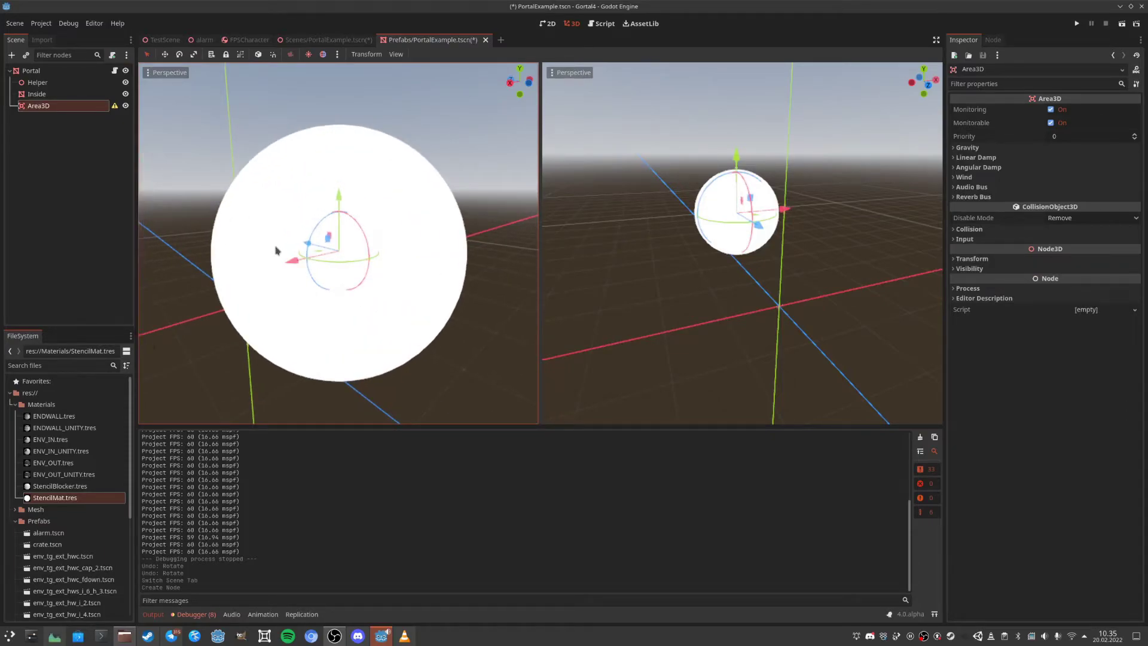
pyautogui.click(60, 110)
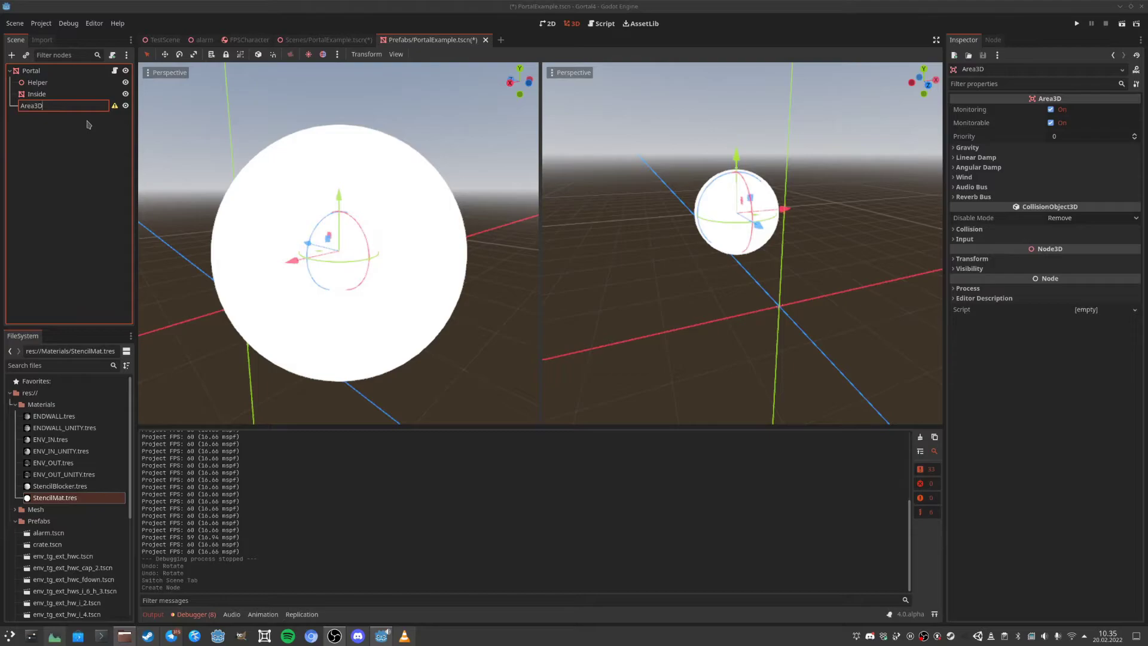
pyautogui.write('Transfer')
pyautogui.press('Return')
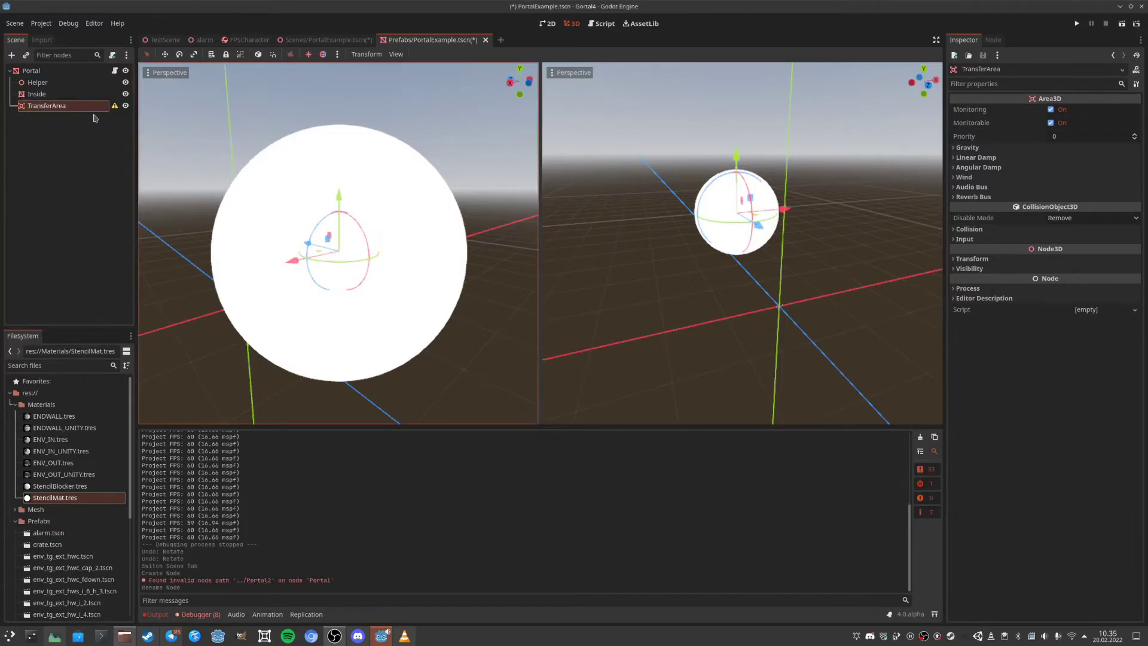
# Add a CollisionShape3D node as a child of TransferArea.
pyautogui.rightClick(69, 107)
pyautogui.click(93, 116)
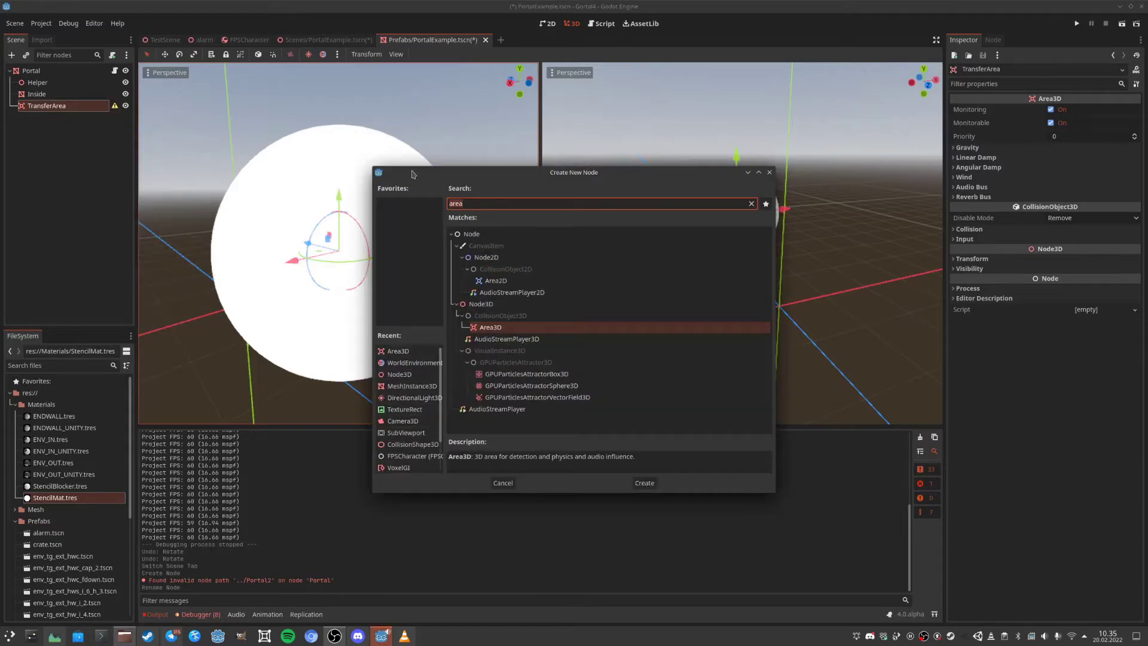
pyautogui.write('col')
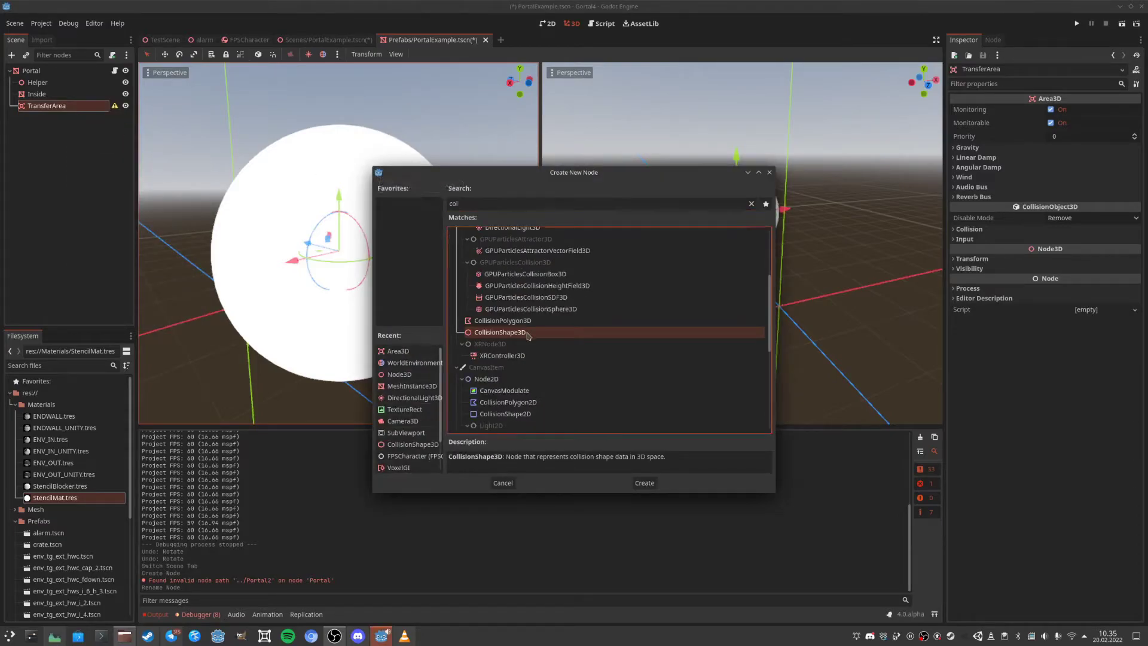
pyautogui.press('Return')
# Give the TransferArea's CollisionShape3D a new SphereShape3D and shrink its radius to well inside the portal mesh.
pyautogui.click(1135, 111)
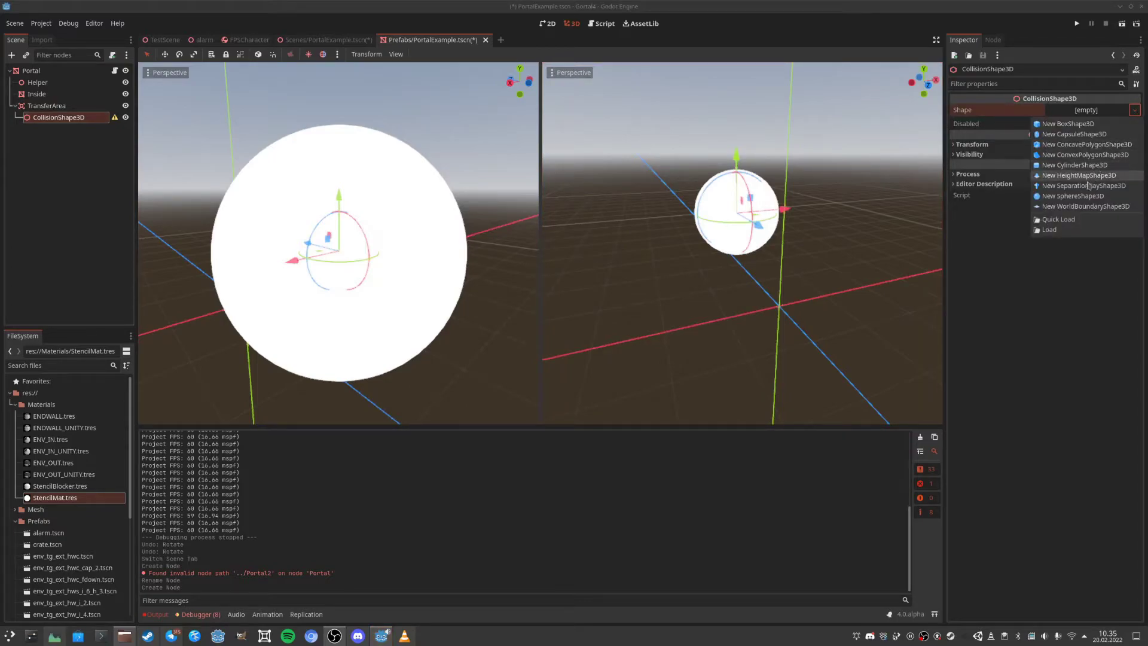
pyautogui.click(1073, 196)
pyautogui.scroll(5, 389, 241)
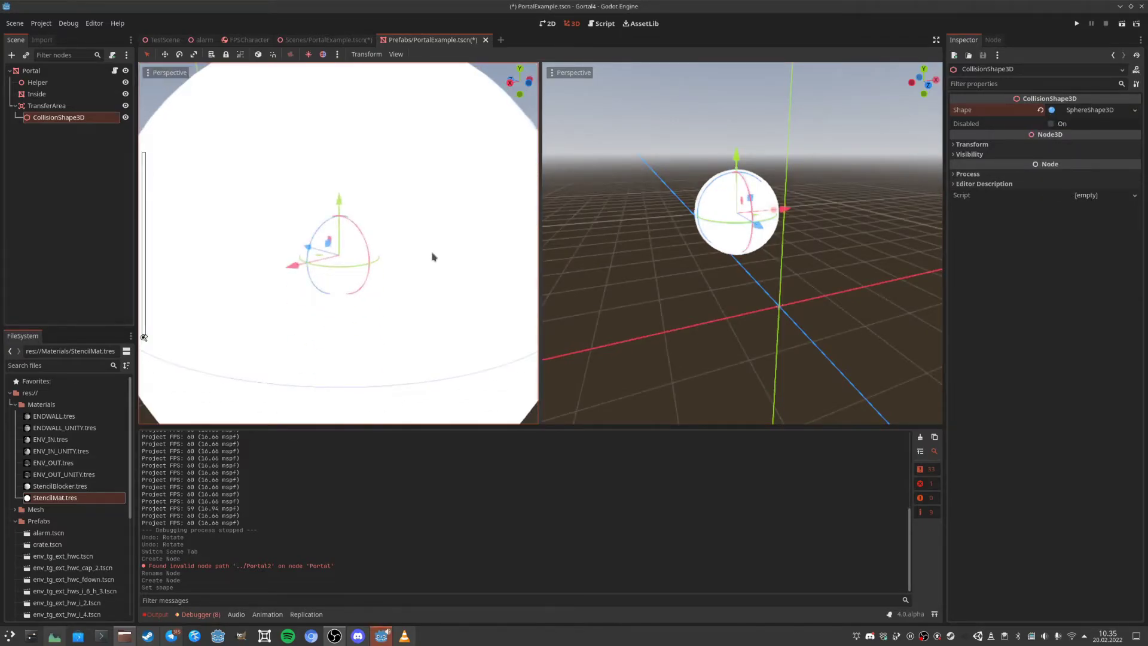
pyautogui.scroll(-6, 433, 257)
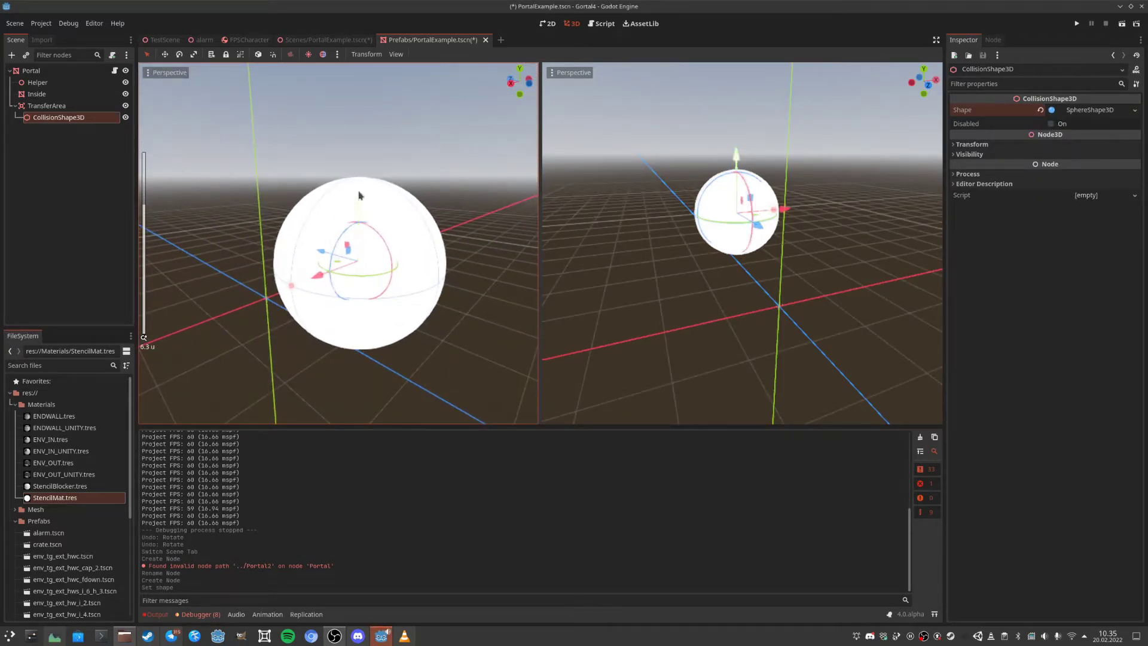
pyautogui.moveTo(293, 292); pyautogui.dragTo(342, 282)
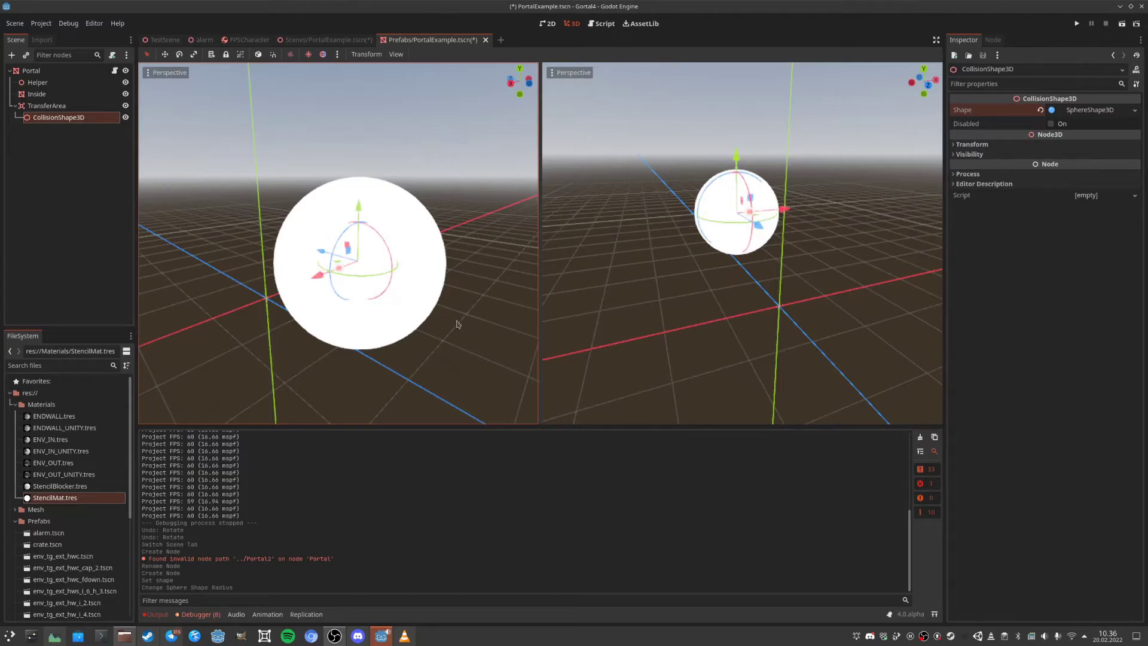
pyautogui.scroll(-2, 348, 283)
pyautogui.scroll(6, 350, 286)
pyautogui.scroll(-4, 353, 290)
pyautogui.scroll(-3, 356, 268)
pyautogui.scroll(3, 351, 272)
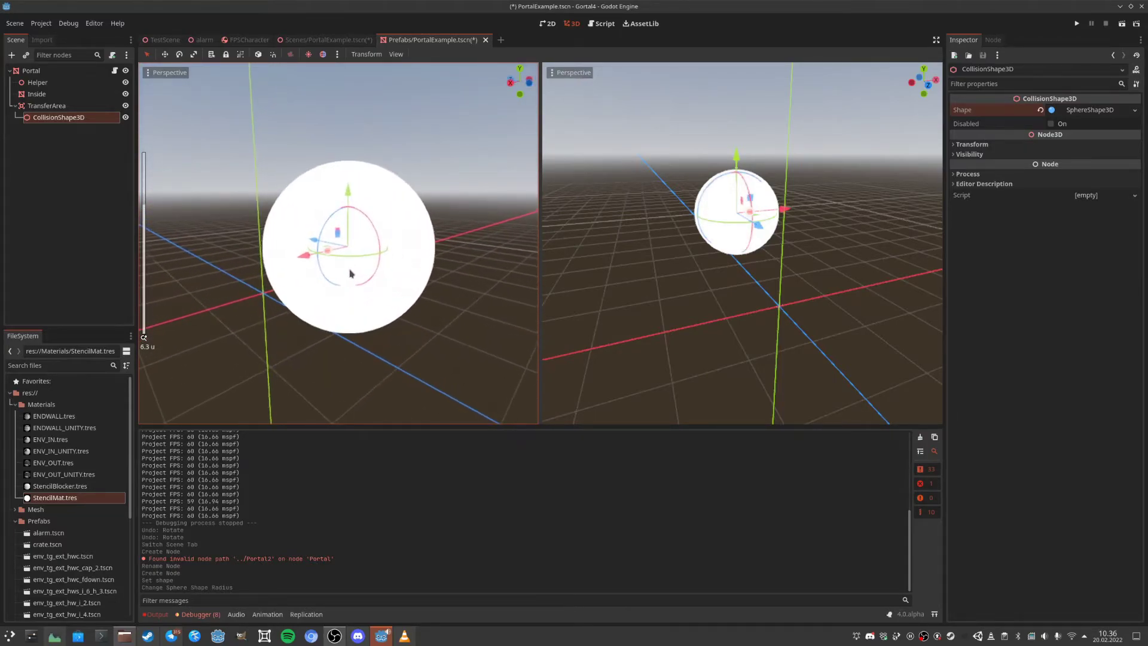
pyautogui.scroll(2, 353, 275)
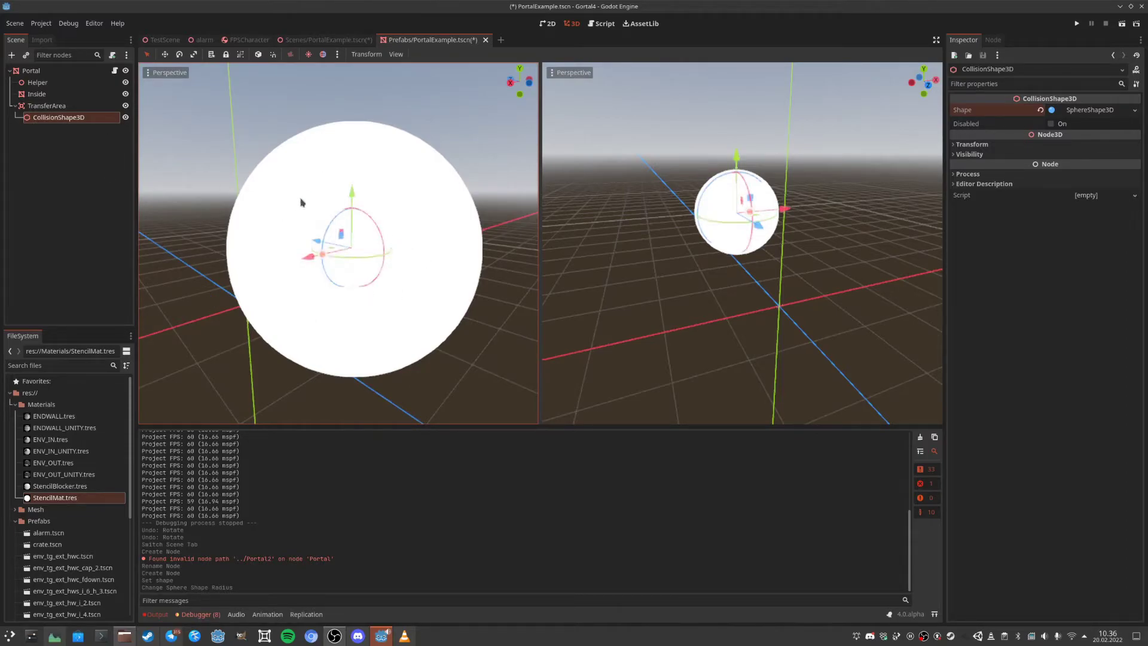
# Set the Portal root's sphere mesh to radius 2 and height 4.
pyautogui.click(43, 83)
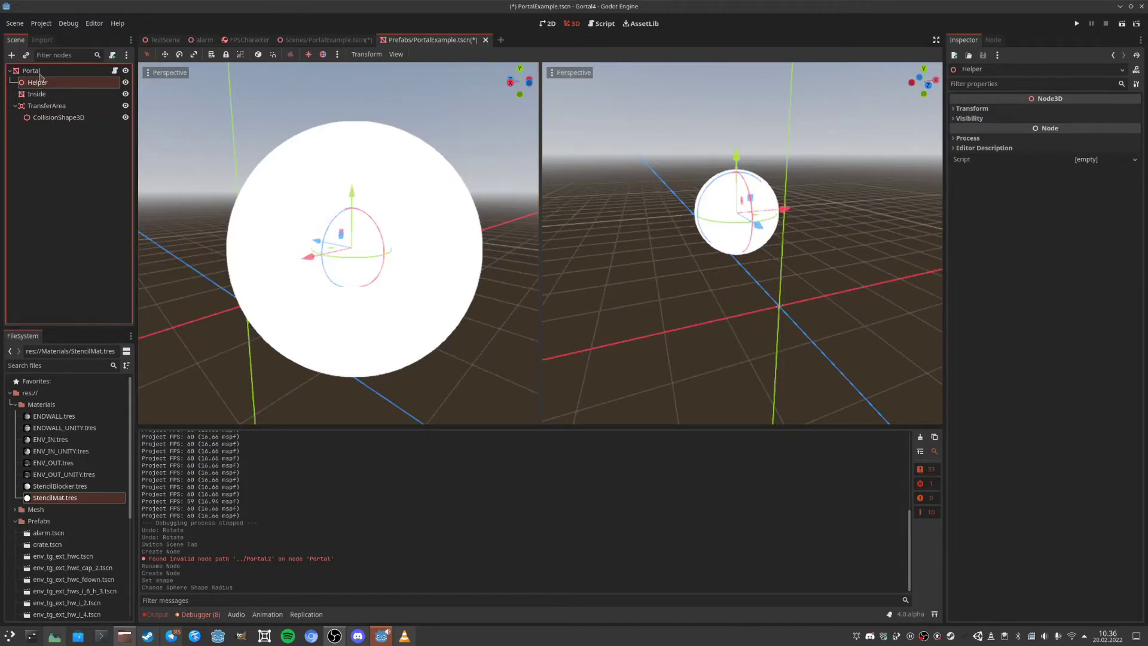
pyautogui.click(39, 73)
pyautogui.click(1091, 156)
pyautogui.click(1074, 243)
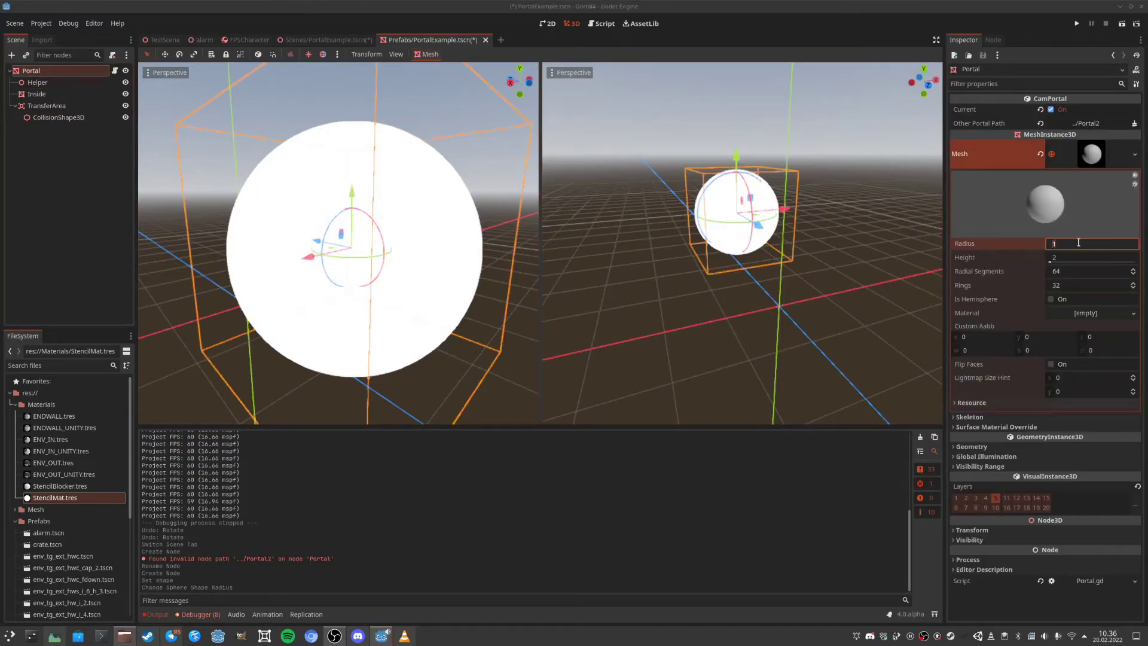
pyautogui.press('Return')
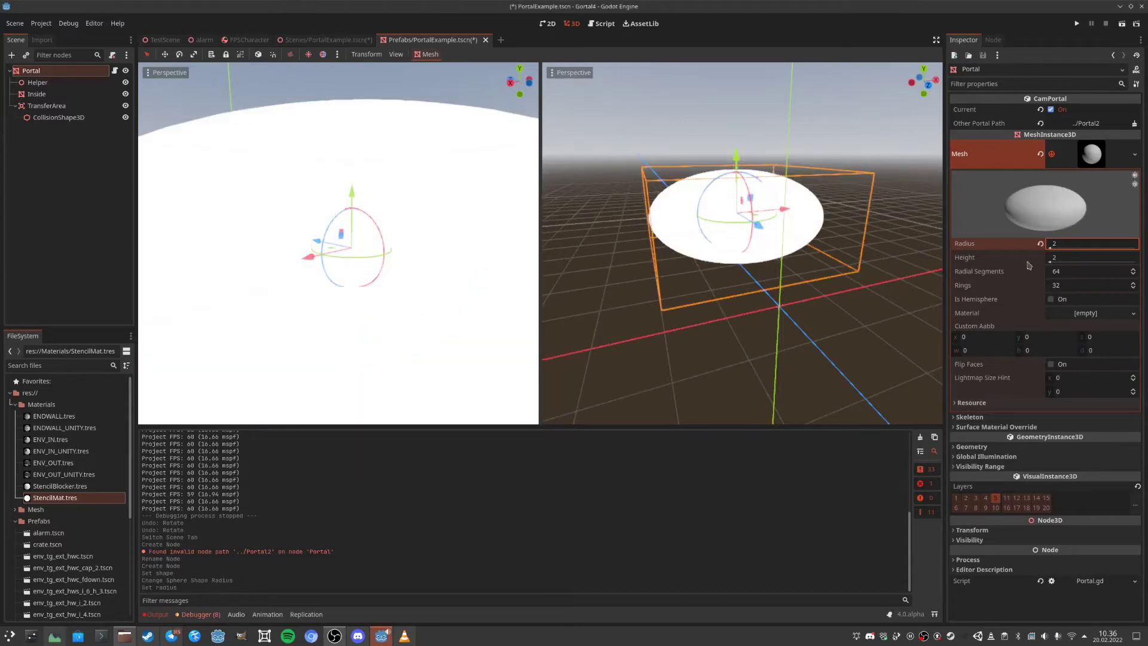
pyautogui.click(1070, 258)
pyautogui.write('4')
pyautogui.press('Return')
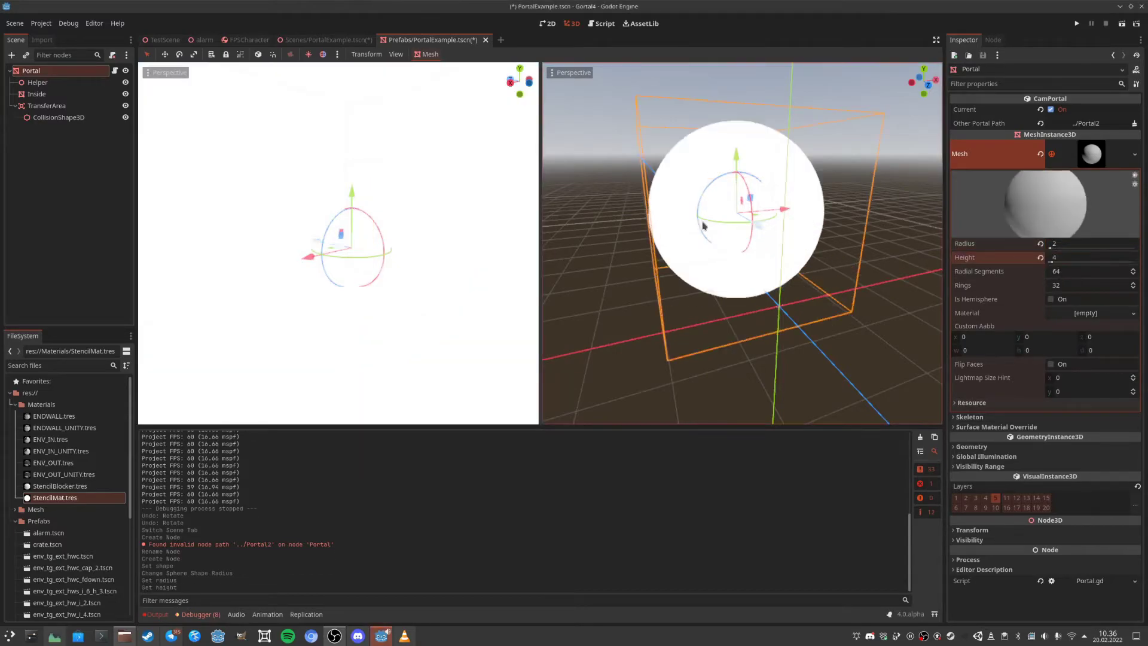
# Set the Inside node's sphere mesh to radius 2 and height 4.
pyautogui.click(42, 95)
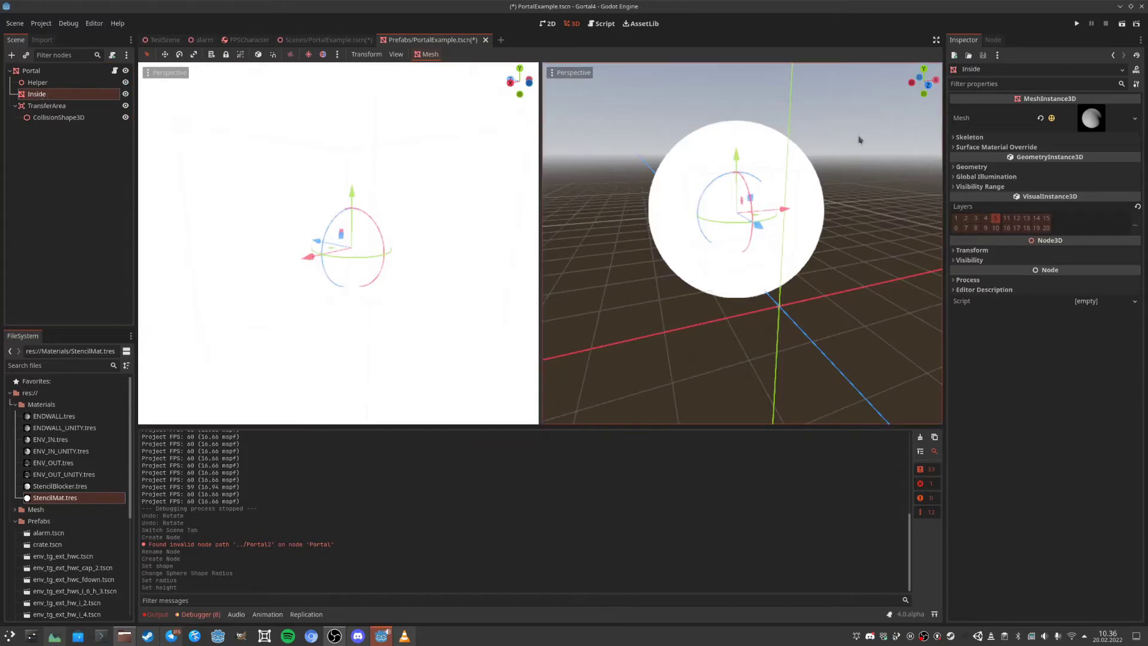
pyautogui.click(1082, 122)
pyautogui.click(1068, 209)
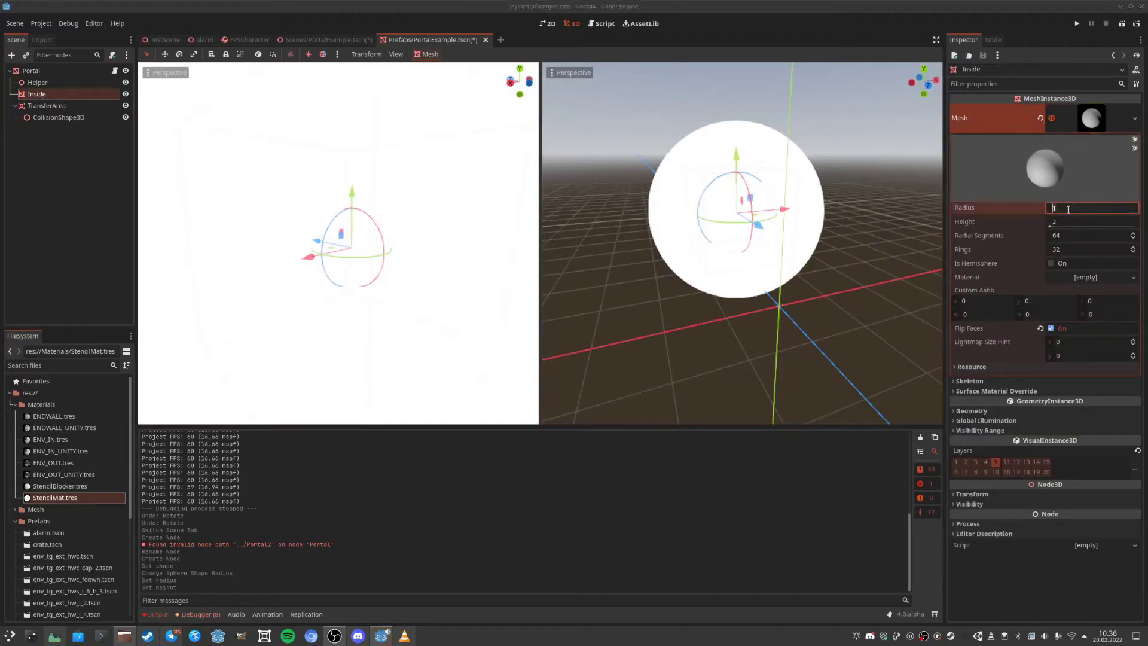
pyautogui.write('2')
pyautogui.press('Return')
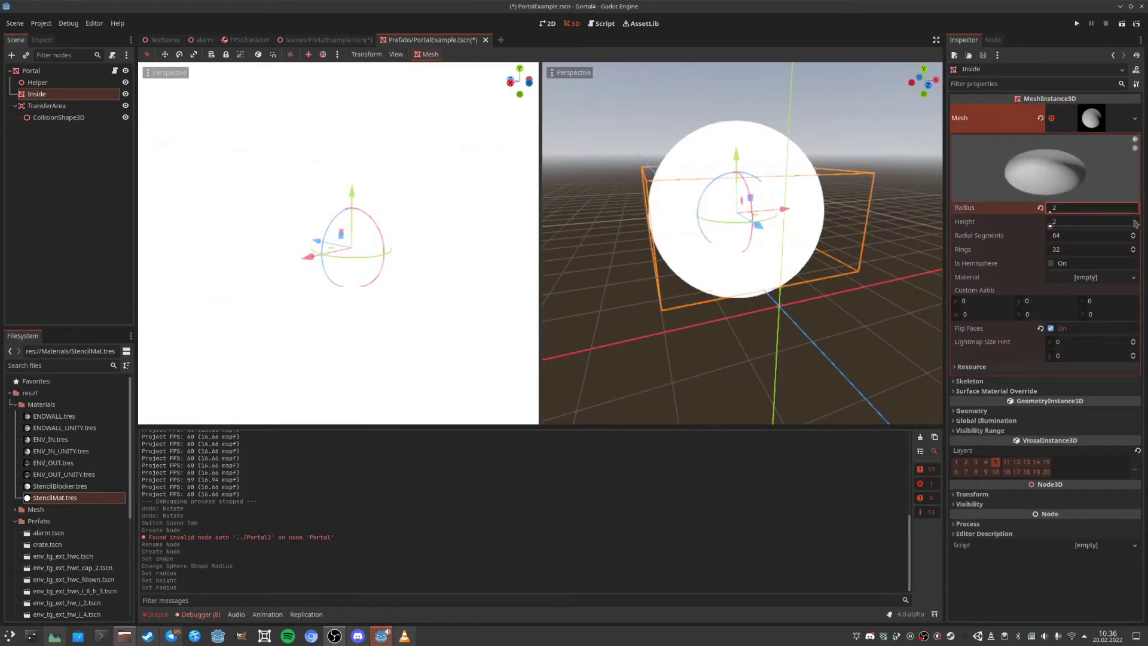
pyautogui.click(1114, 222)
pyautogui.write('4')
pyautogui.press('Return')
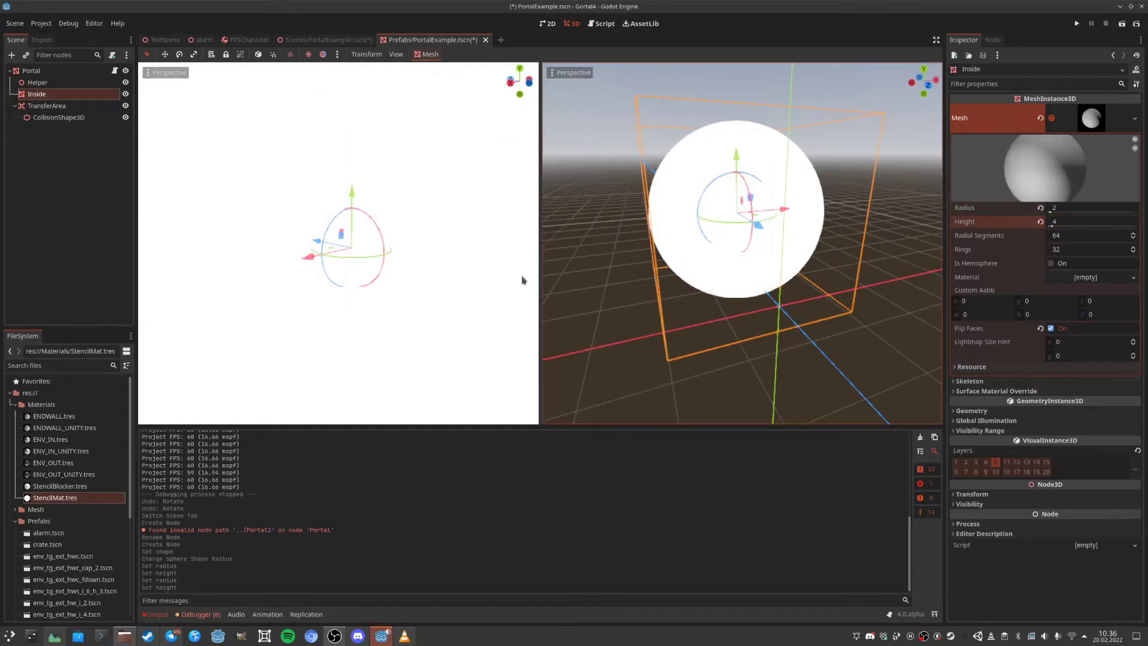
pyautogui.scroll(-5, 385, 256)
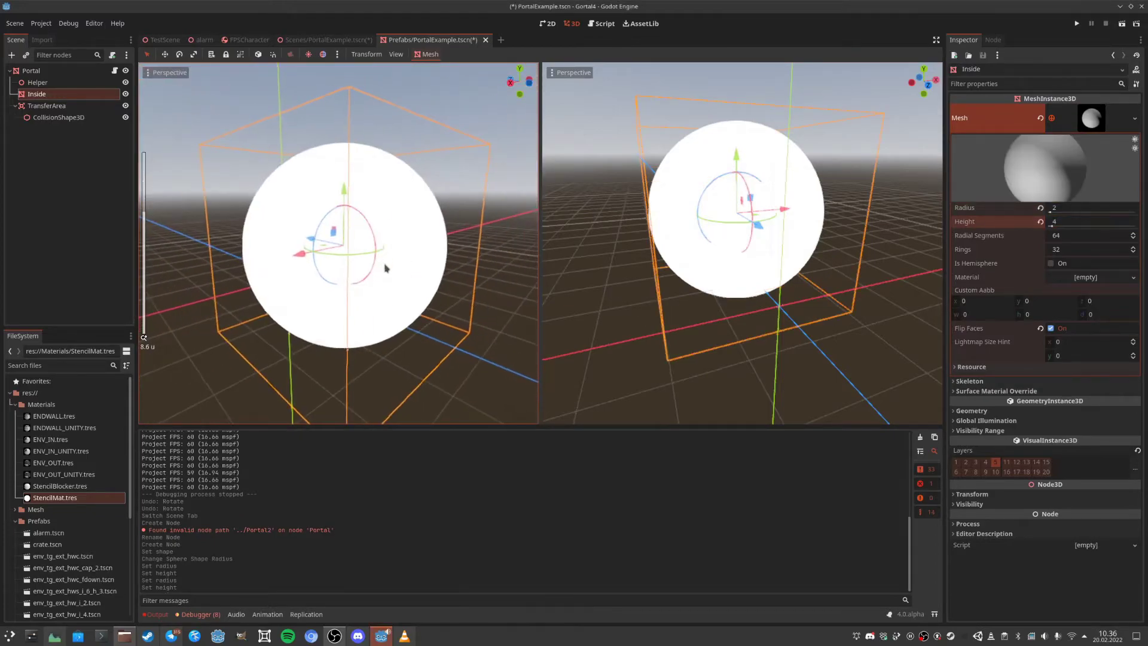
# Switch to the PortalExample scene, save it and run it.
pyautogui.click(328, 39)
pyautogui.scroll(10, 316, 236)
pyautogui.moveTo(315, 238)
pyautogui.mouseDown(button='middle')
pyautogui.moveTo(351, 223)
pyautogui.moveTo(329, 230)
pyautogui.mouseUp(button='middle')
pyautogui.hotkey('ctrl', 's')
pyautogui.click(1122, 24)
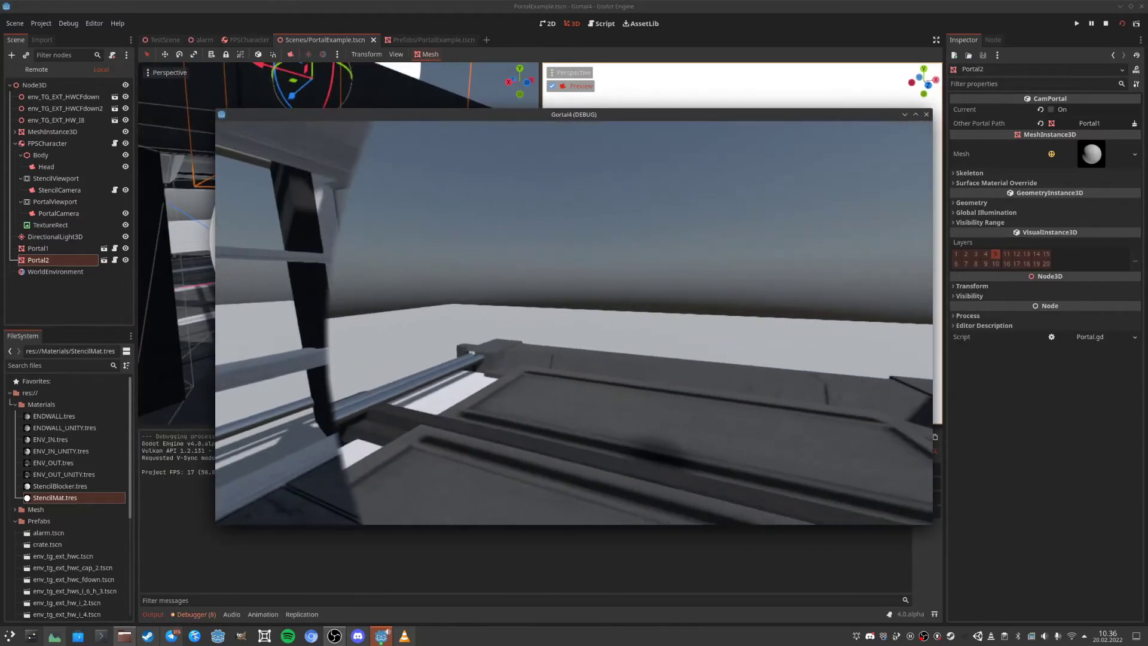
# Walk around in the running game to examine the view through the enlarged portals, and close the game.
pyautogui.press('s')
pyautogui.press('w')
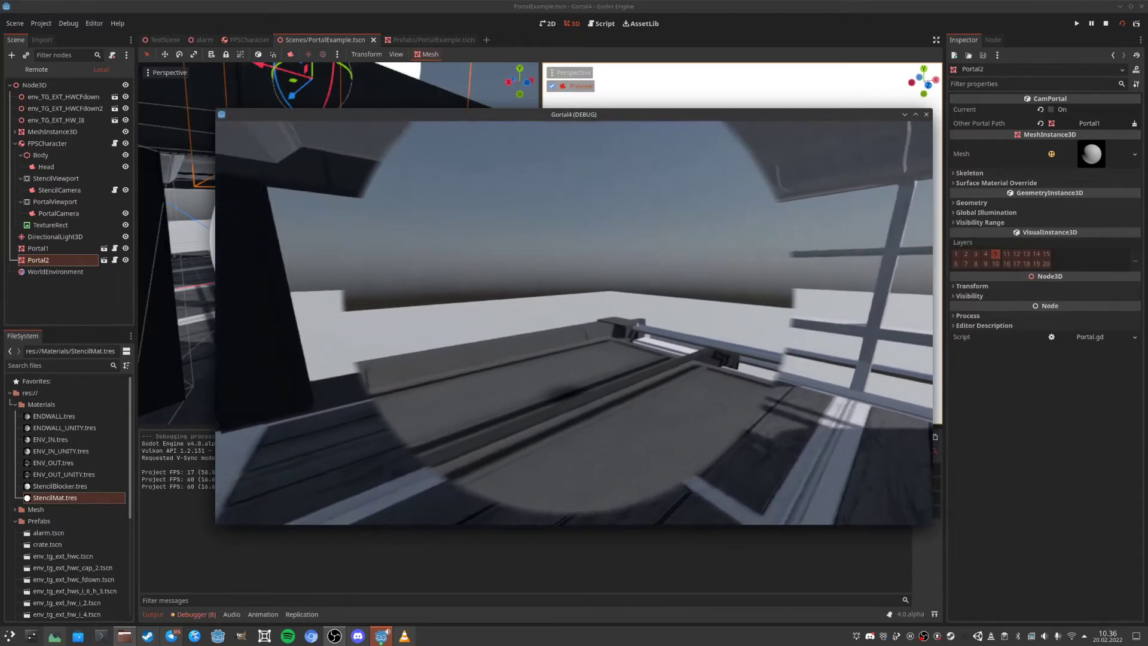
pyautogui.press('w')
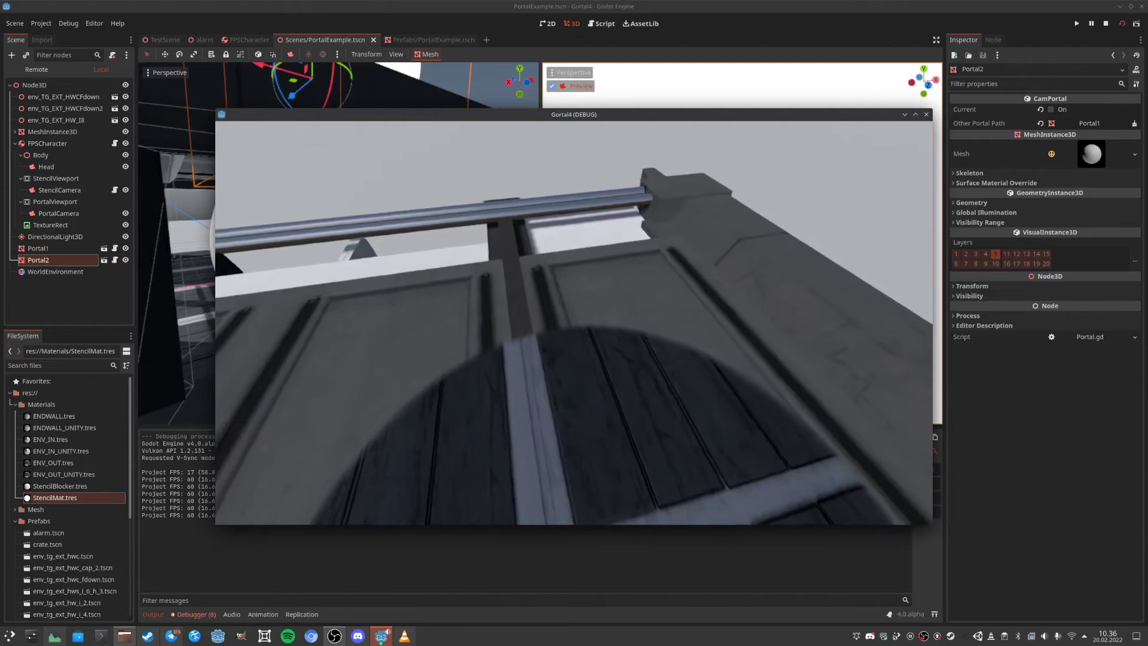
pyautogui.press('s')
pyautogui.press('w')
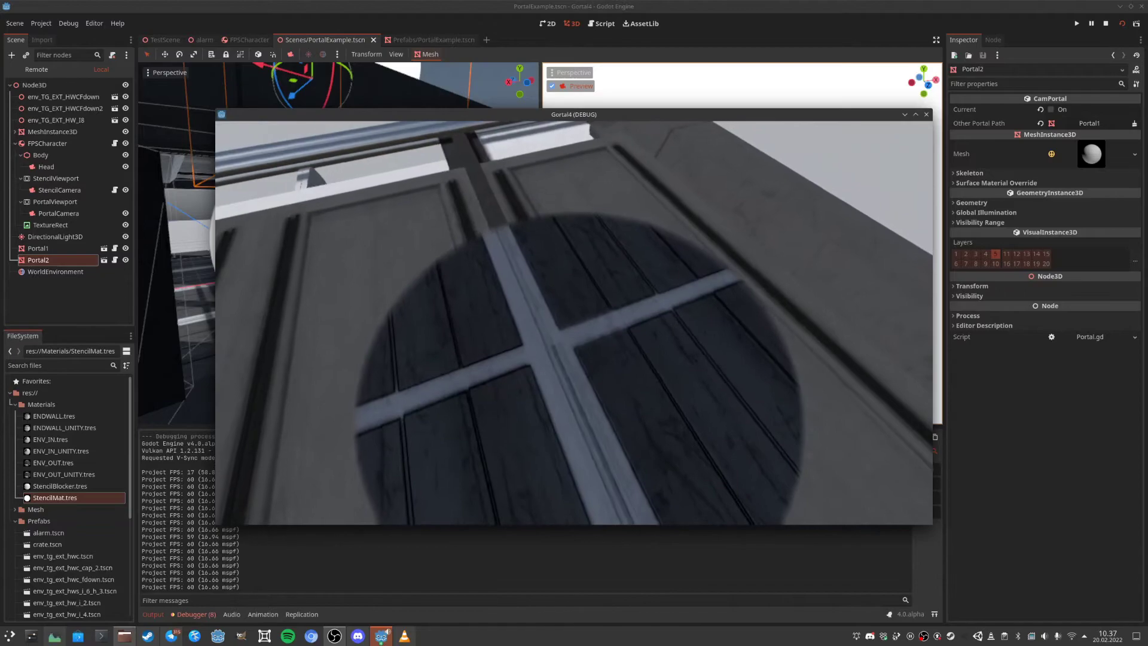
pyautogui.press('w')
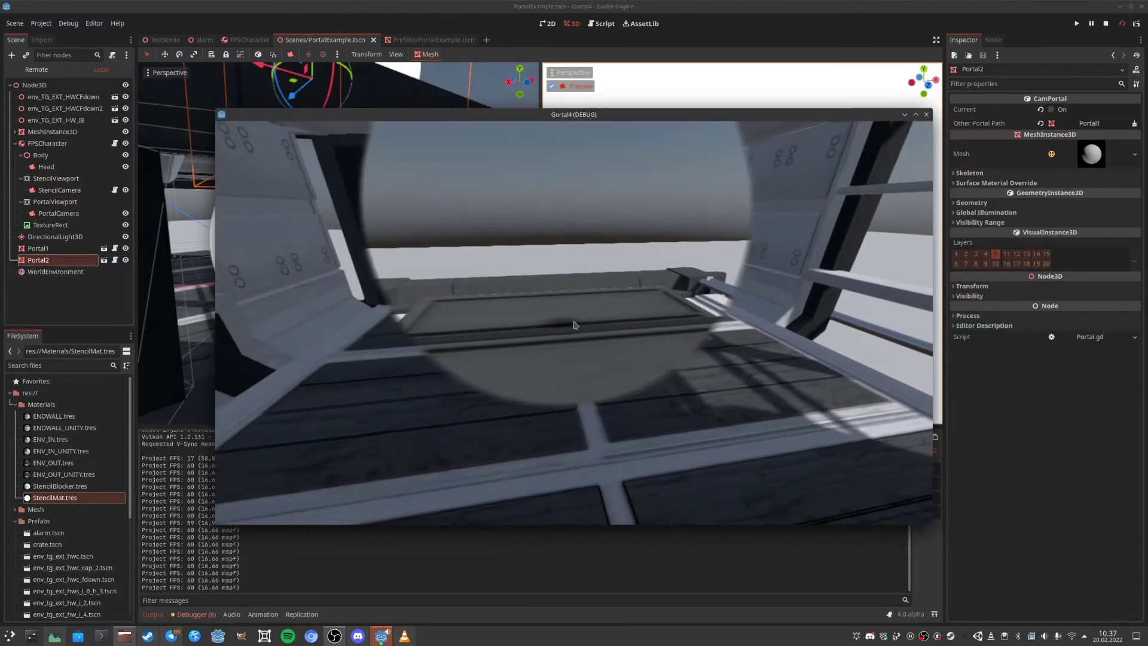
pyautogui.press('Escape')
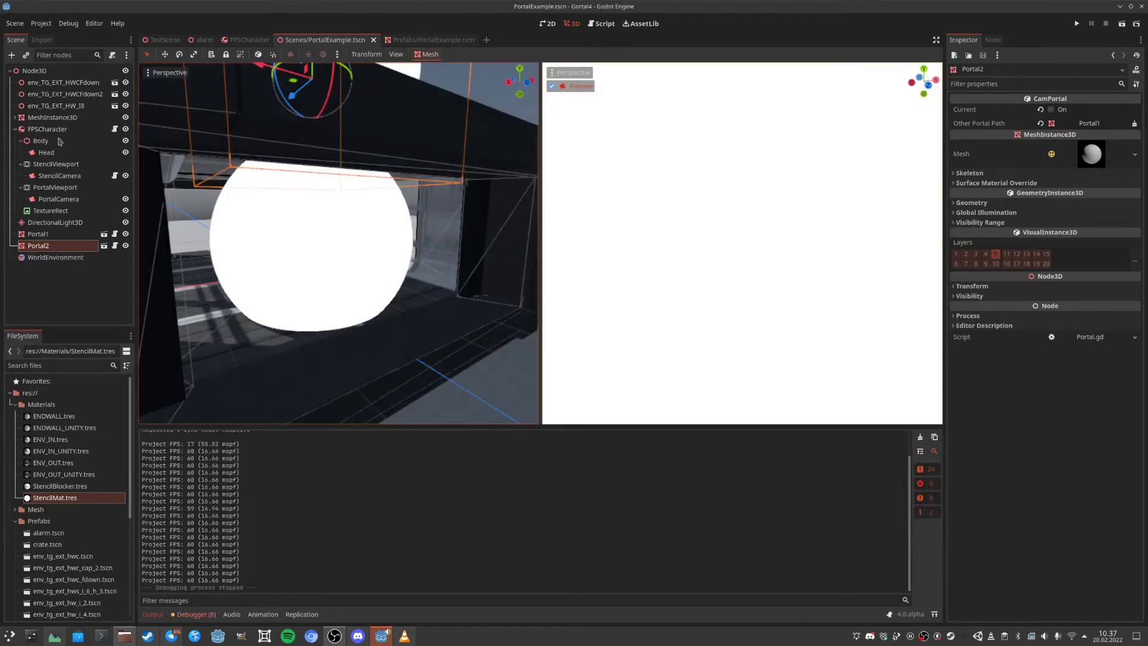
# Return to the portal prefab scene and add a MeshInstance3D node as a child of Inside.
pyautogui.click(440, 42)
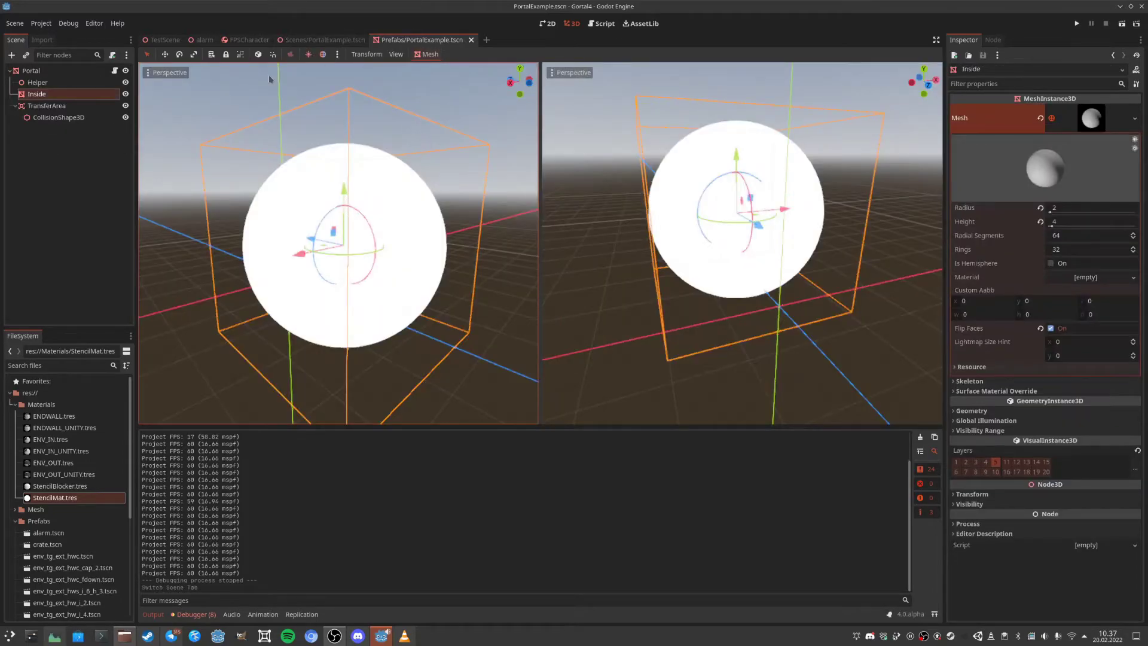
pyautogui.rightClick(43, 99)
pyautogui.click(66, 115)
pyautogui.write('col')
pyautogui.press('BackSpace')
pyautogui.press('BackSpace')
pyautogui.press('BackSpace')
pyautogui.write('me')
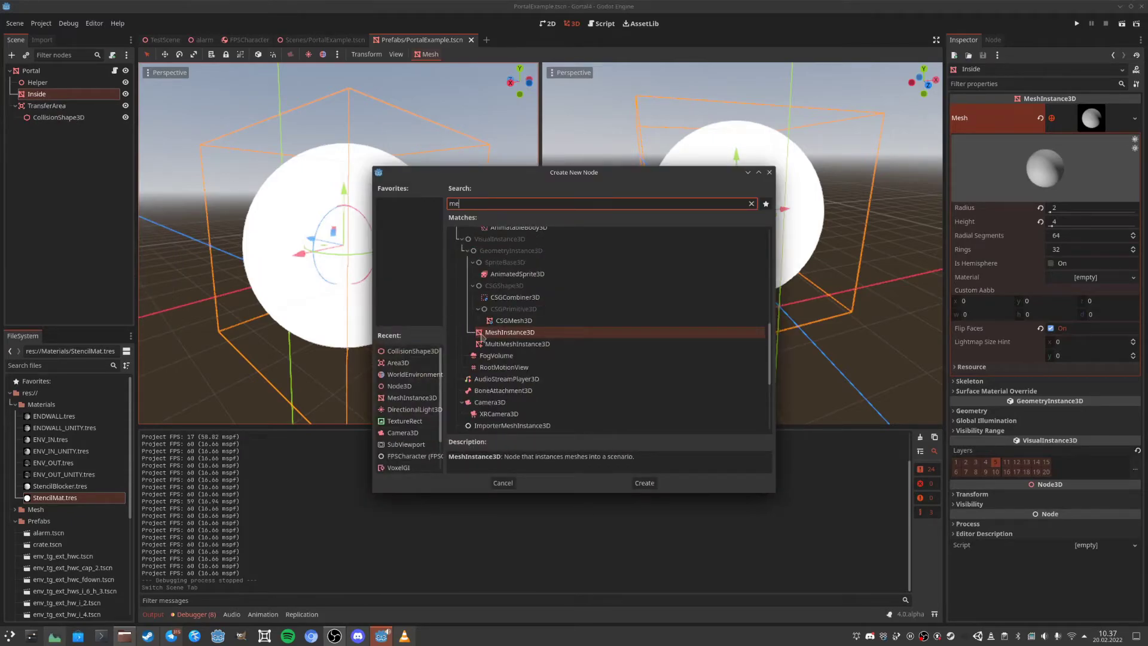
pyautogui.doubleClick(509, 333)
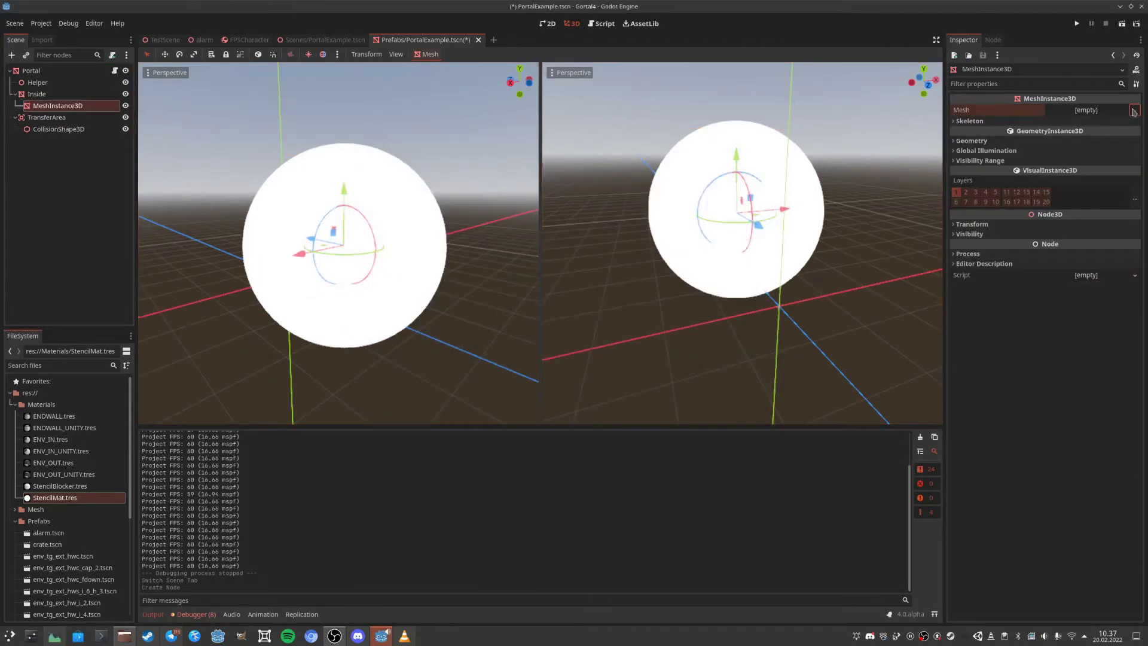
# Assign a new CylinderMesh to the MeshInstance3D and widen its top radius to about 1.98.
pyautogui.click(1134, 111)
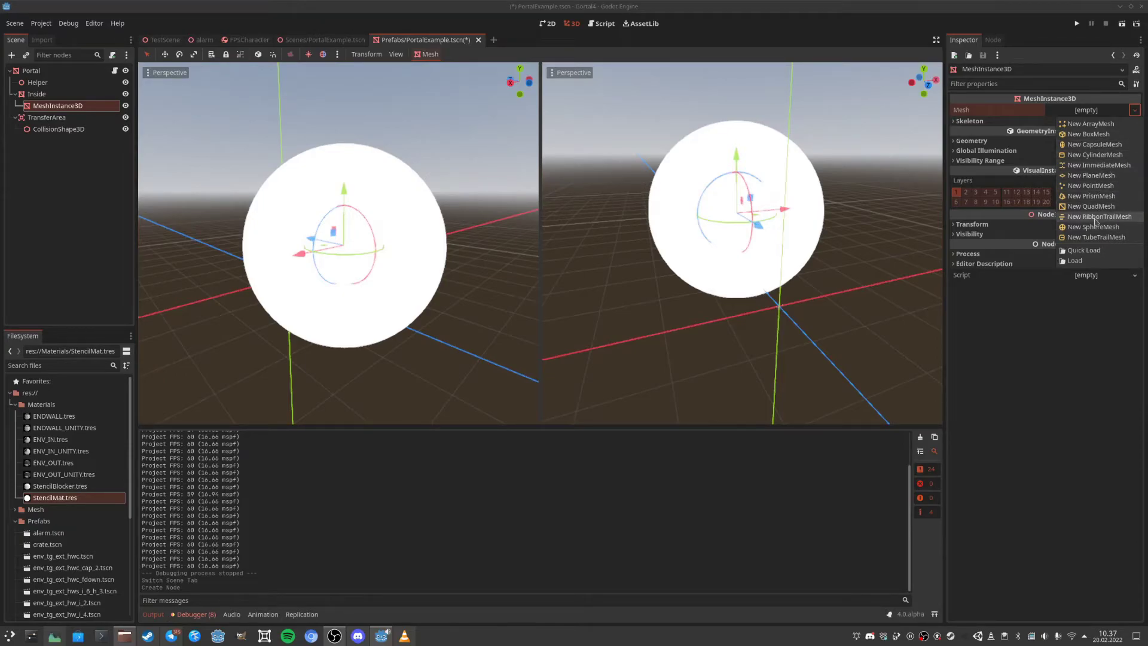
pyautogui.click(1097, 155)
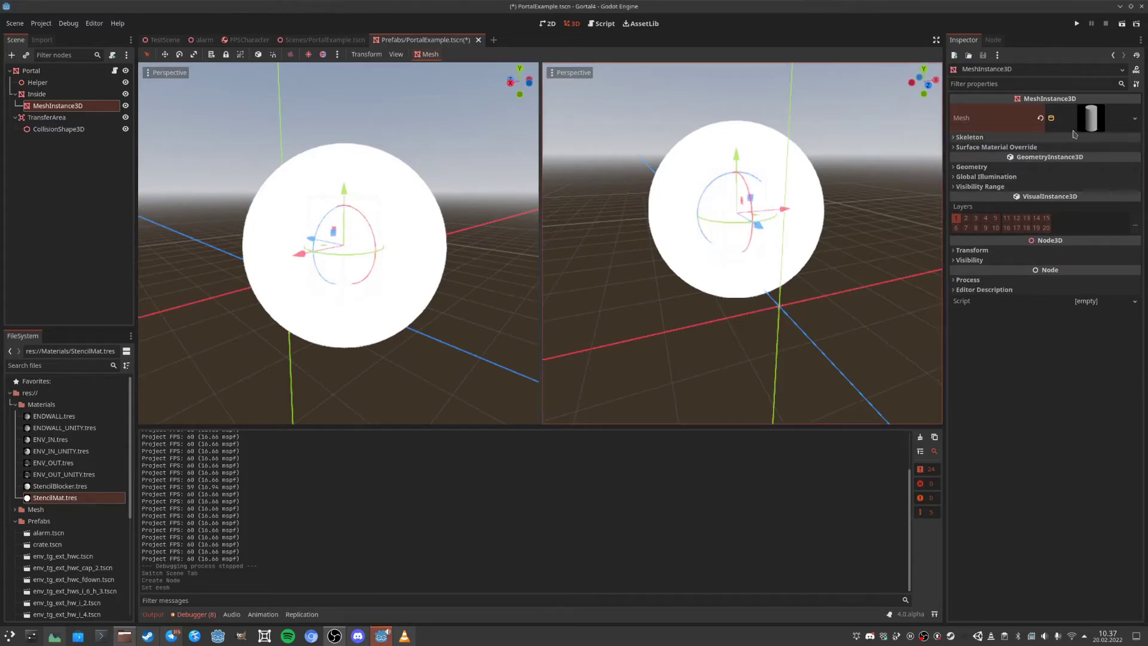
pyautogui.click(1097, 122)
pyautogui.moveTo(1080, 217); pyautogui.dragTo(1126, 216)
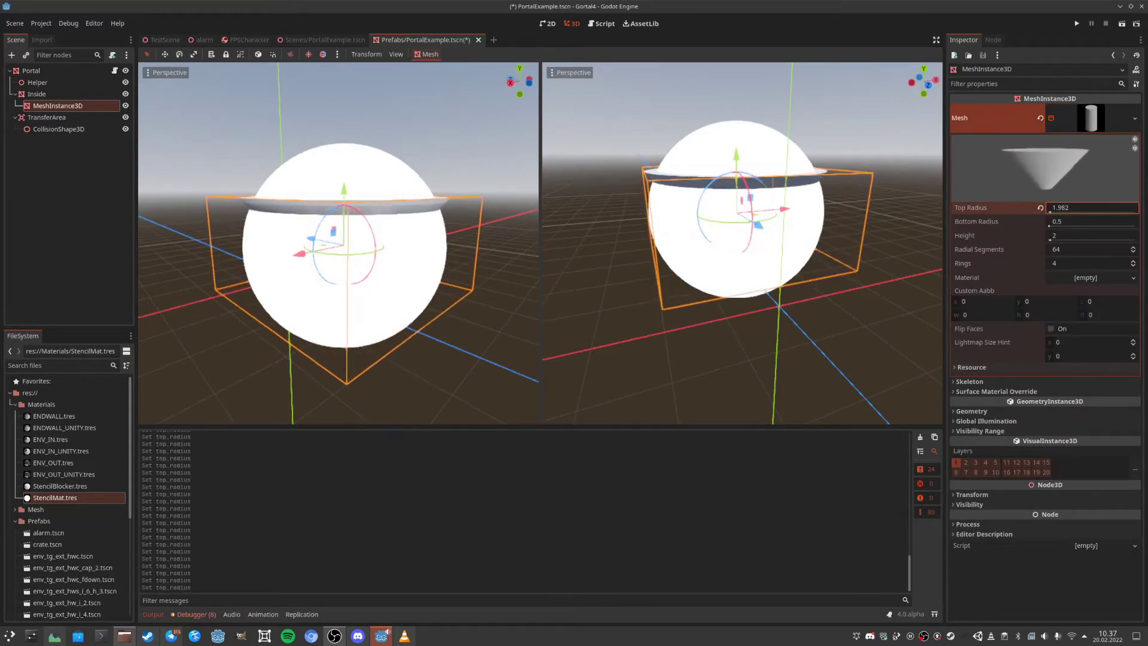
# Lower the cylinder mesh so its rim crosses the lower half of the portal sphere and set its top radius to 1.899.
pyautogui.moveTo(744, 157); pyautogui.dragTo(755, 228)
pyautogui.scroll(5, 728, 205)
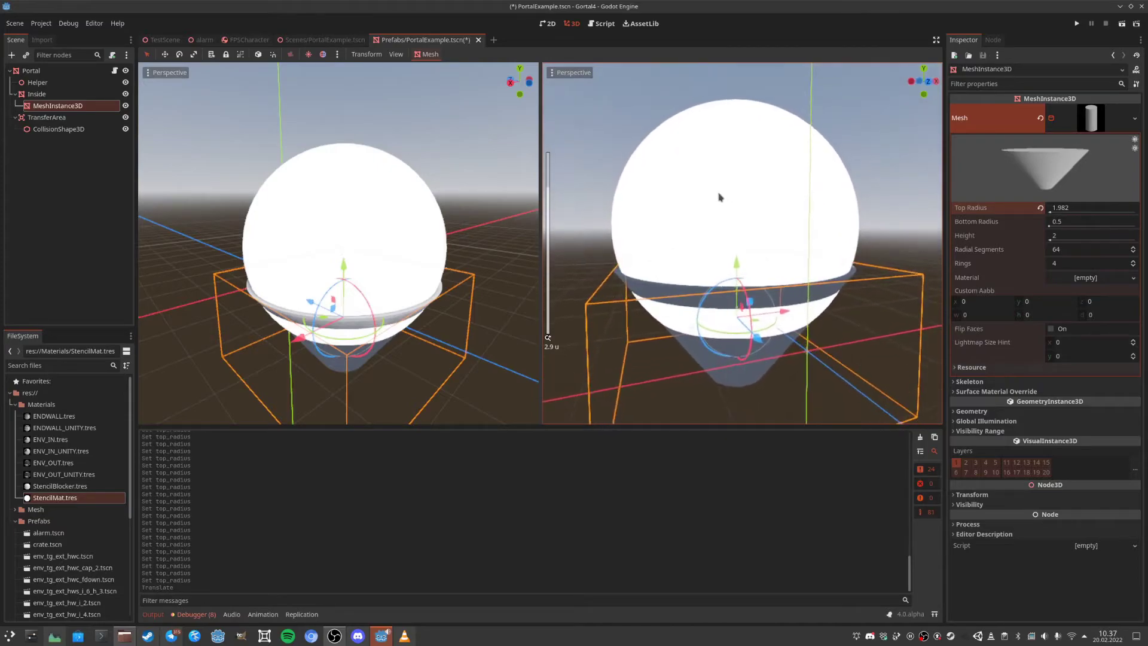
pyautogui.moveTo(1053, 213)
pyautogui.mouseDown()
pyautogui.moveTo(1040, 214)
pyautogui.moveTo(1050, 215)
pyautogui.mouseUp()
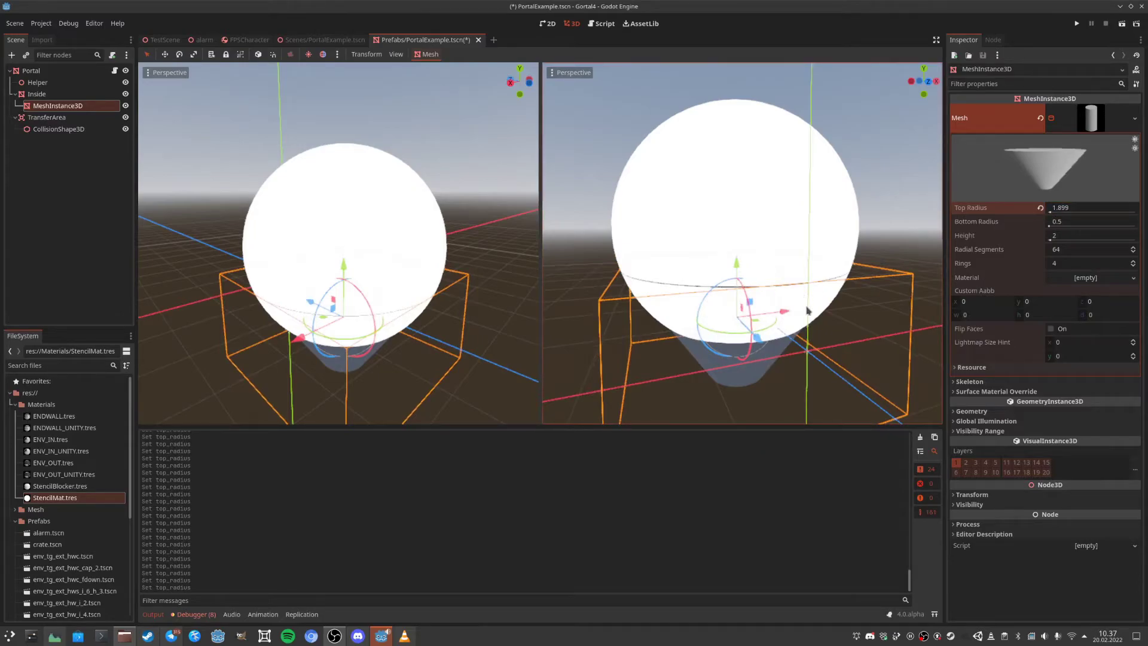
# Flatten the cylinder mesh into a disc by setting its height to 0.1.
pyautogui.moveTo(837, 284); pyautogui.dragTo(844, 241, button='middle')
pyautogui.moveTo(810, 281); pyautogui.dragTo(775, 248, button='middle')
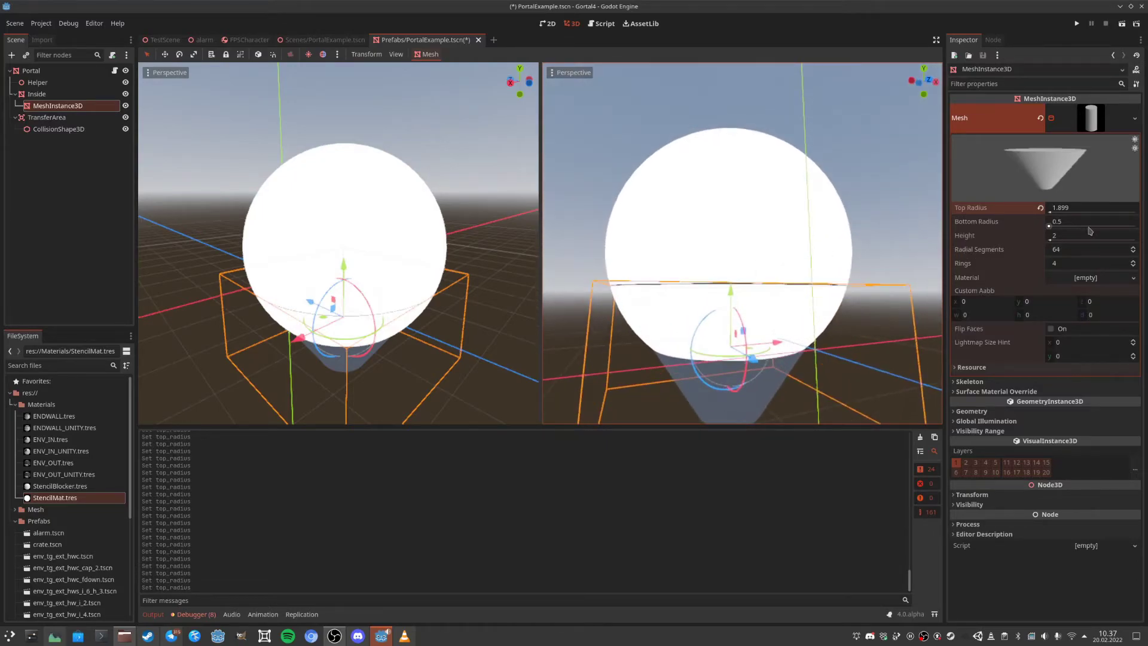
pyautogui.moveTo(1053, 237); pyautogui.dragTo(1053, 240)
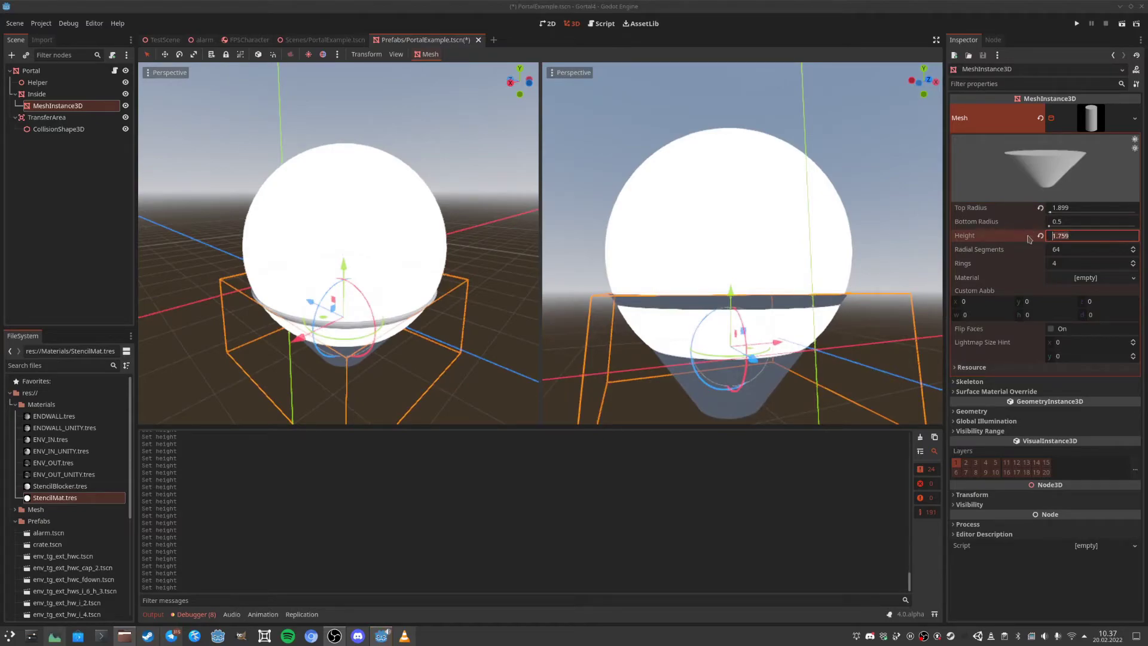
pyautogui.write('0.1')
pyautogui.press('Return')
# Raise the flattened disc so its edge meets the portal sphere's surface just below the centre, checking the fit up close.
pyautogui.moveTo(732, 289); pyautogui.dragTo(748, 244)
pyautogui.moveTo(750, 244); pyautogui.dragTo(763, 295, button='middle')
pyautogui.moveTo(723, 193); pyautogui.dragTo(723, 192)
pyautogui.moveTo(722, 191); pyautogui.dragTo(669, 189, button='middle')
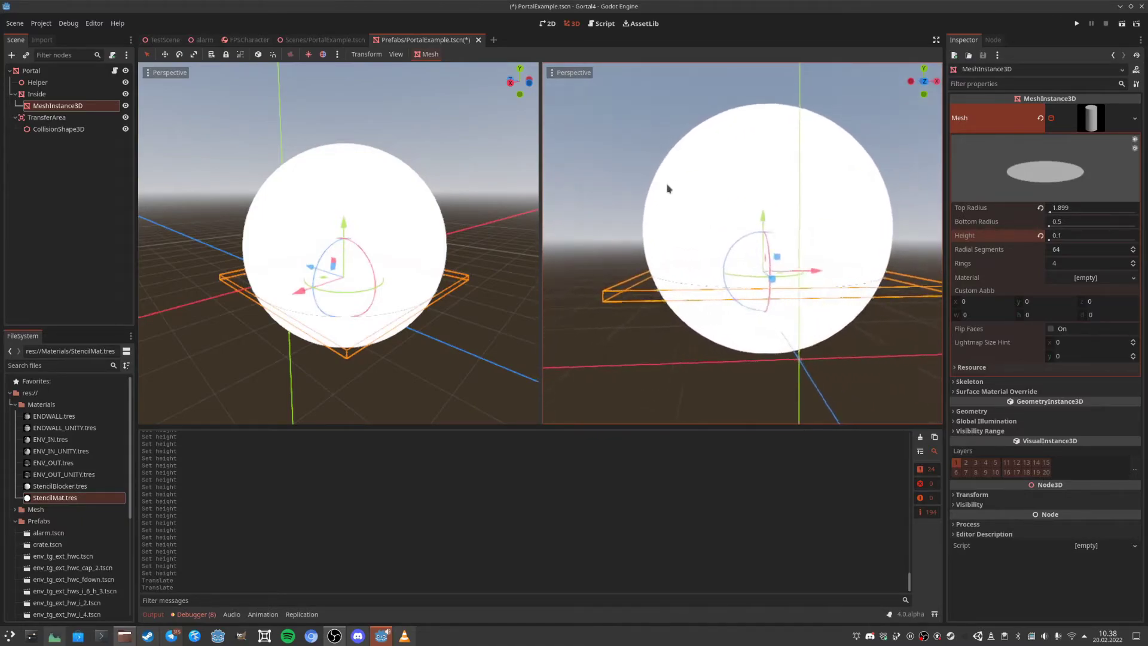
pyautogui.scroll(10, 704, 285)
pyautogui.moveTo(694, 239); pyautogui.dragTo(577, 257, button='middle')
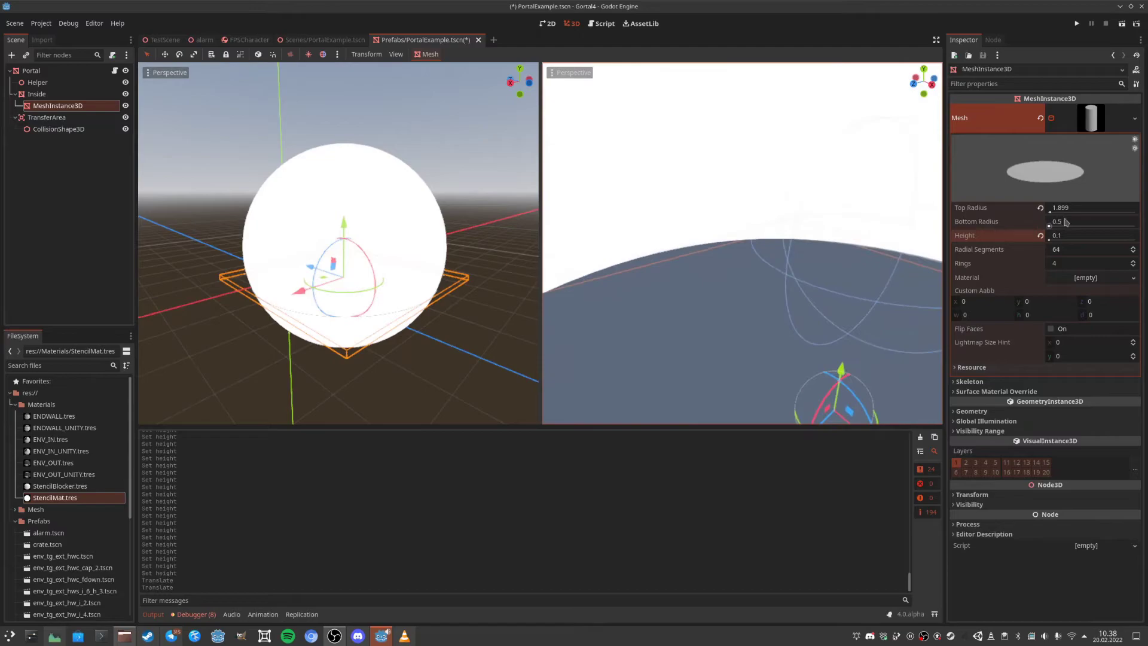
# Override the flattened disc's surface material with StencilMat.tres, check the portal sphere from inside and outside, and save the prefab.
pyautogui.click(1092, 129)
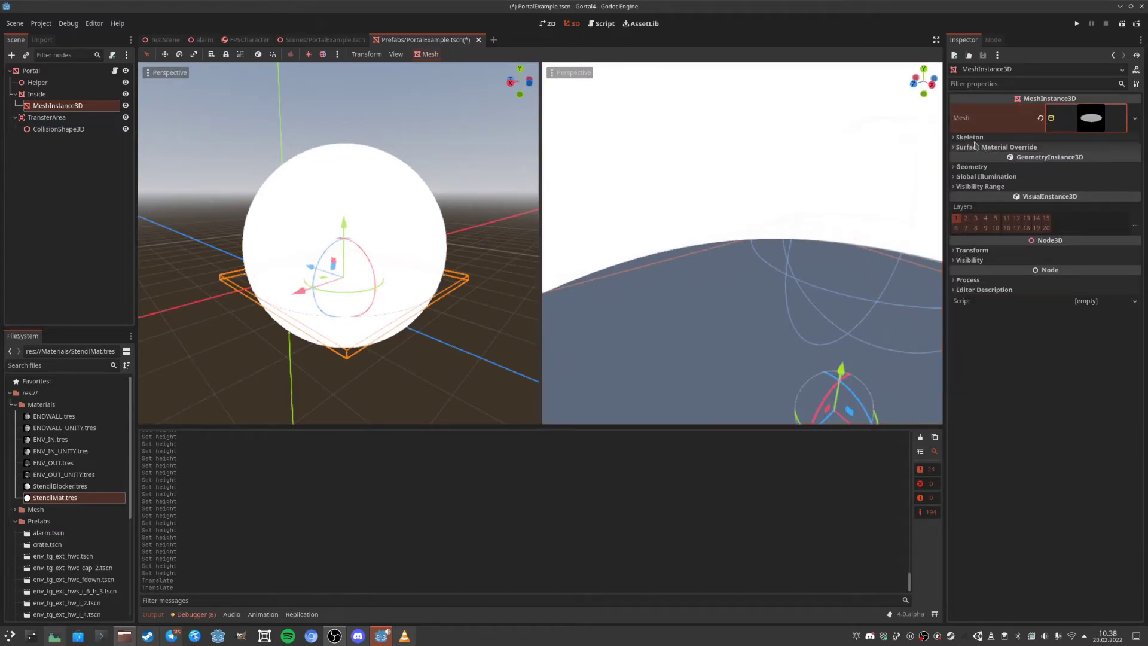
pyautogui.click(992, 148)
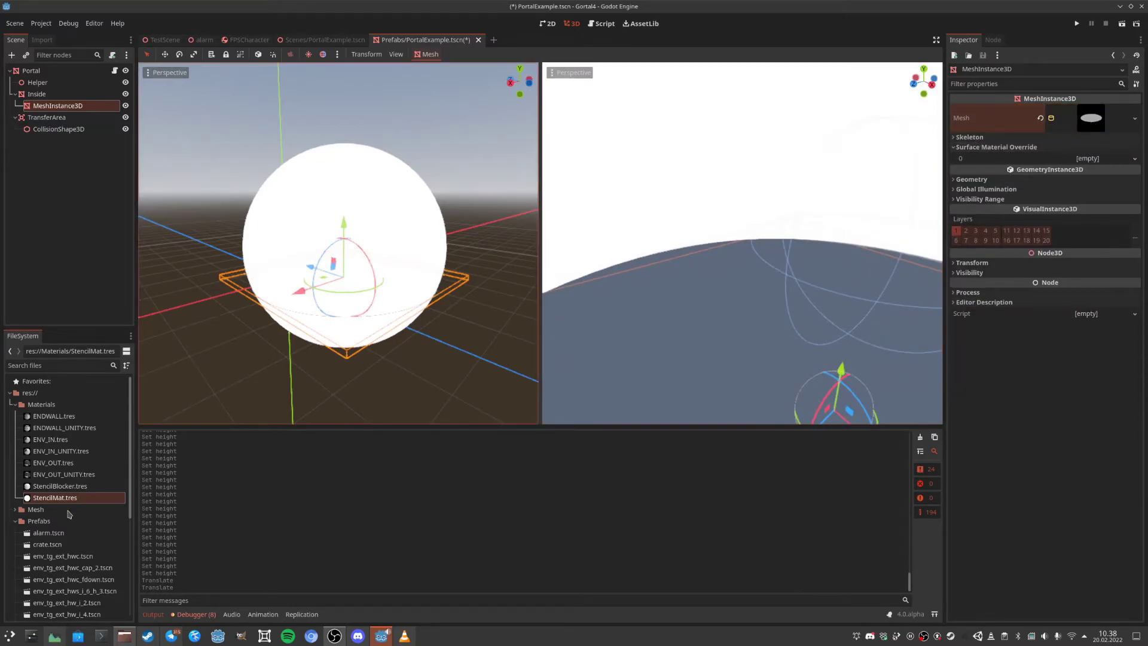
pyautogui.moveTo(50, 504); pyautogui.dragTo(930, 282)
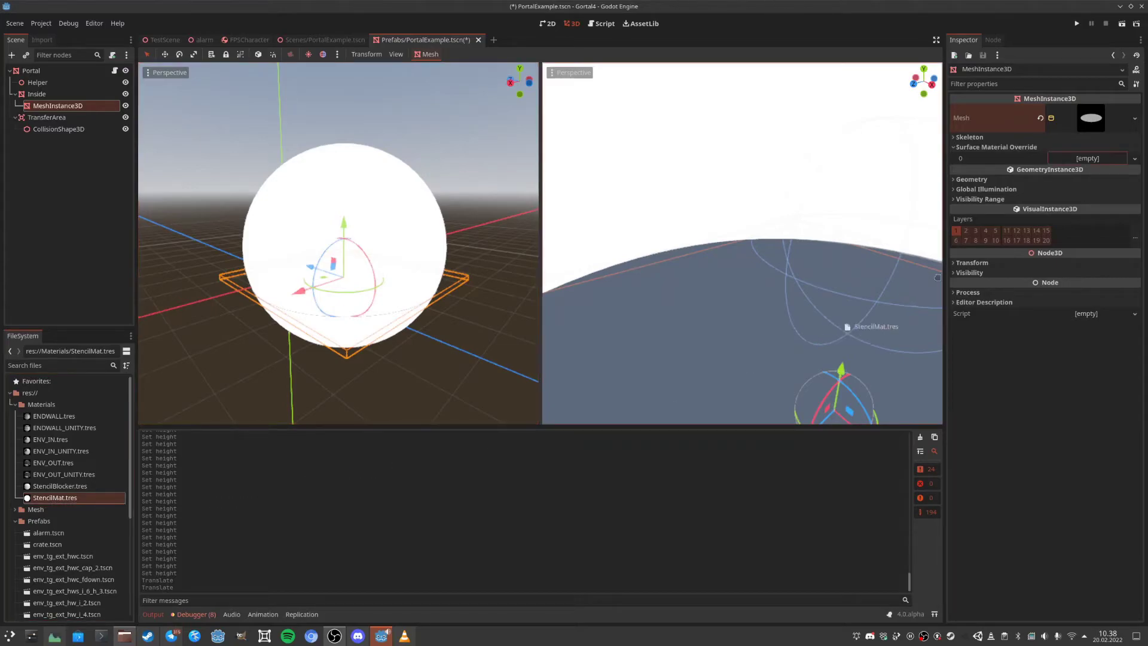
pyautogui.moveTo(1077, 164); pyautogui.dragTo(1077, 164)
pyautogui.scroll(-5, 715, 256)
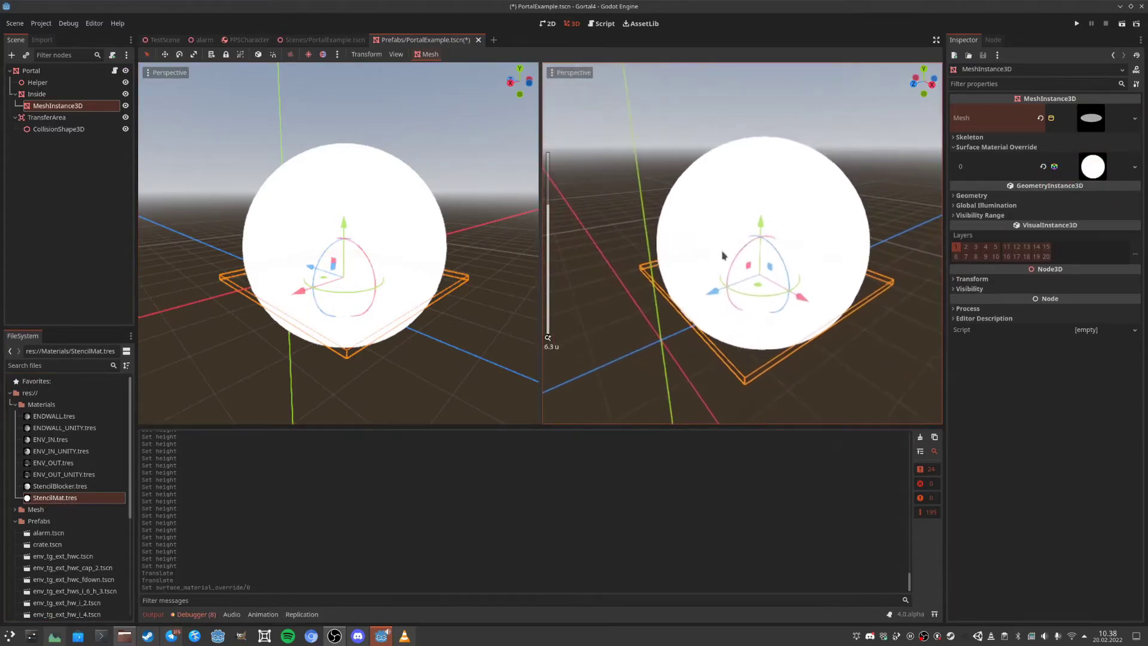
pyautogui.scroll(10, 769, 248)
pyautogui.moveTo(769, 249); pyautogui.dragTo(742, 249, button='middle')
pyautogui.scroll(-9, 663, 249)
pyautogui.scroll(5, 766, 254)
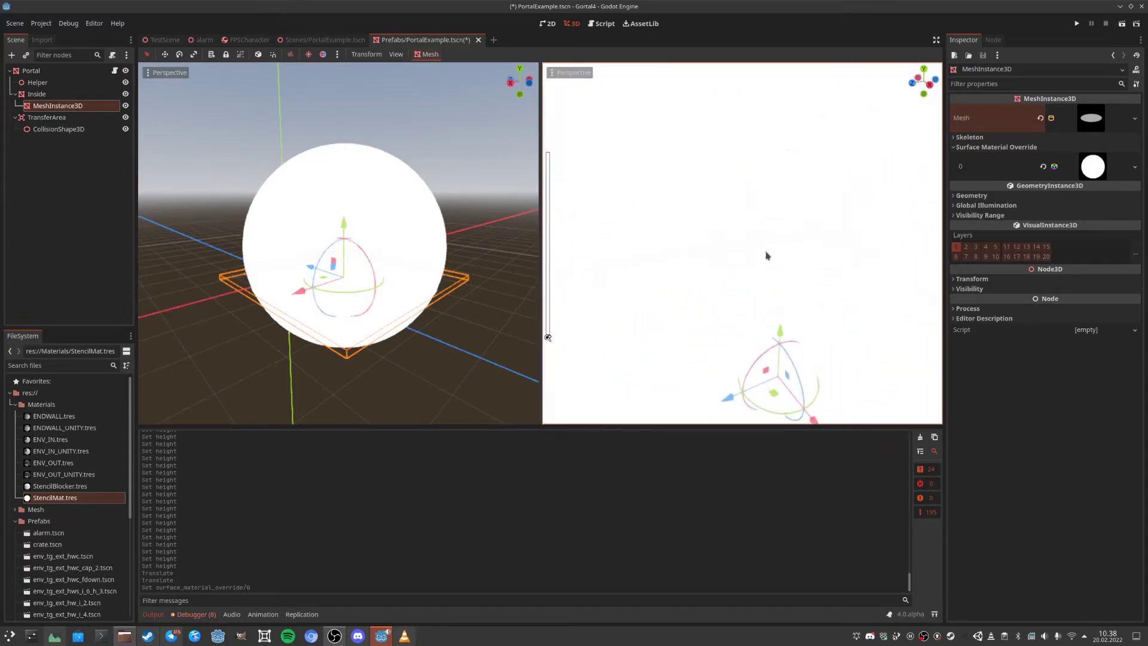
pyautogui.scroll(-5, 770, 251)
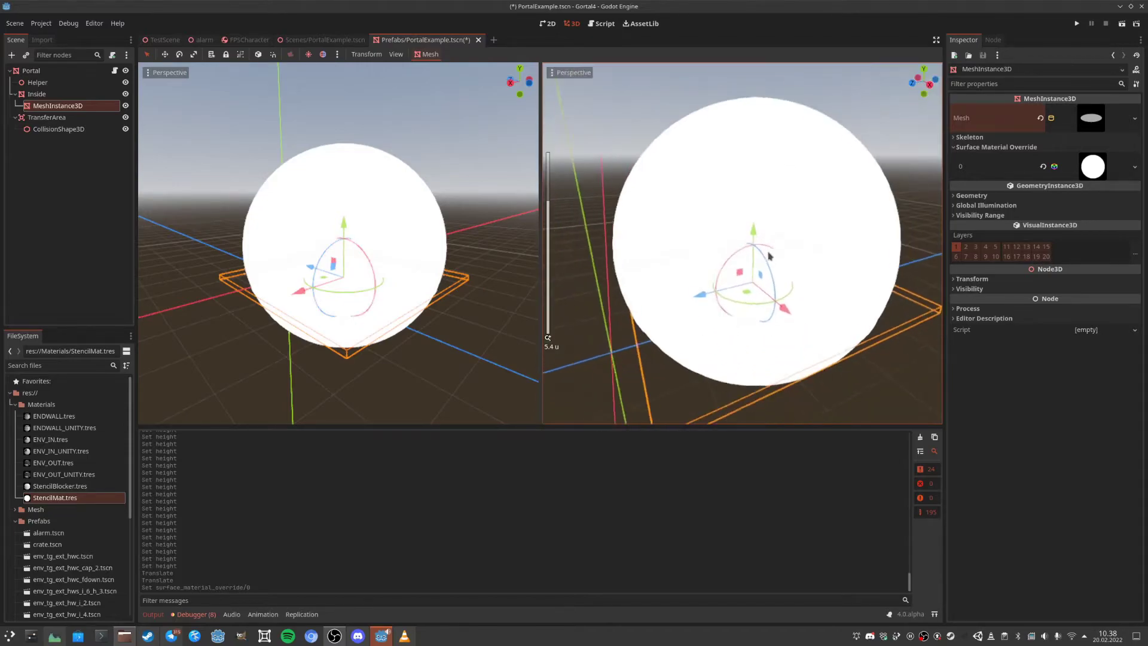
pyautogui.hotkey('ctrl', 's')
# Run the Scenes/PortalExample scene, walk in and out of the portal sphere to check its floor, and stop the game.
pyautogui.click(307, 41)
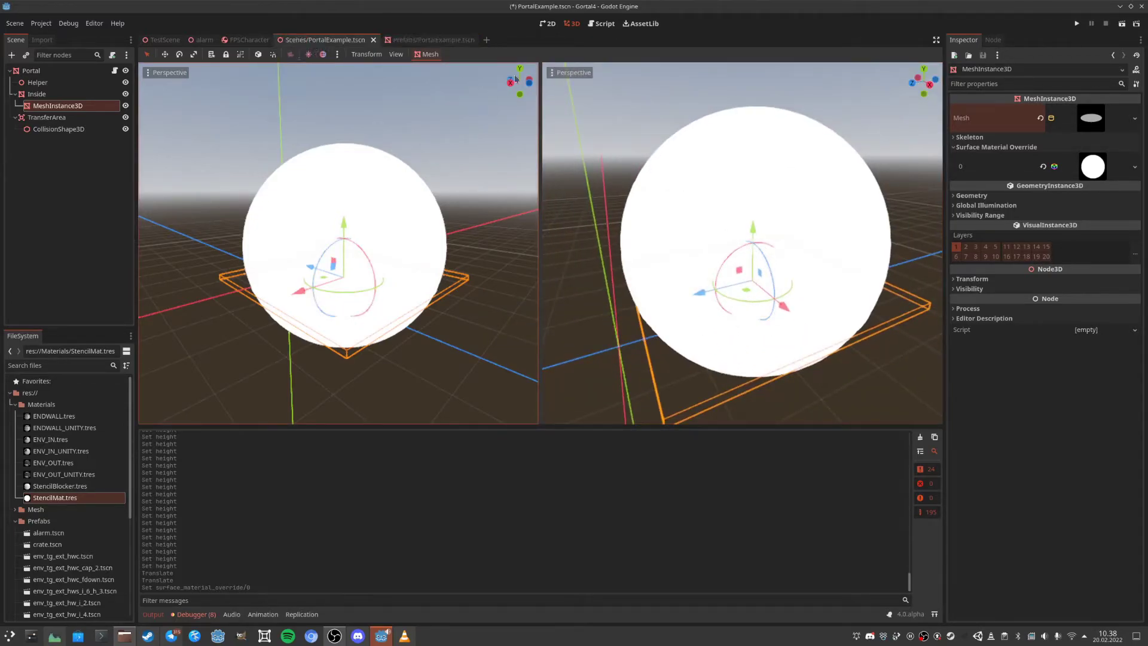
pyautogui.press('F6')
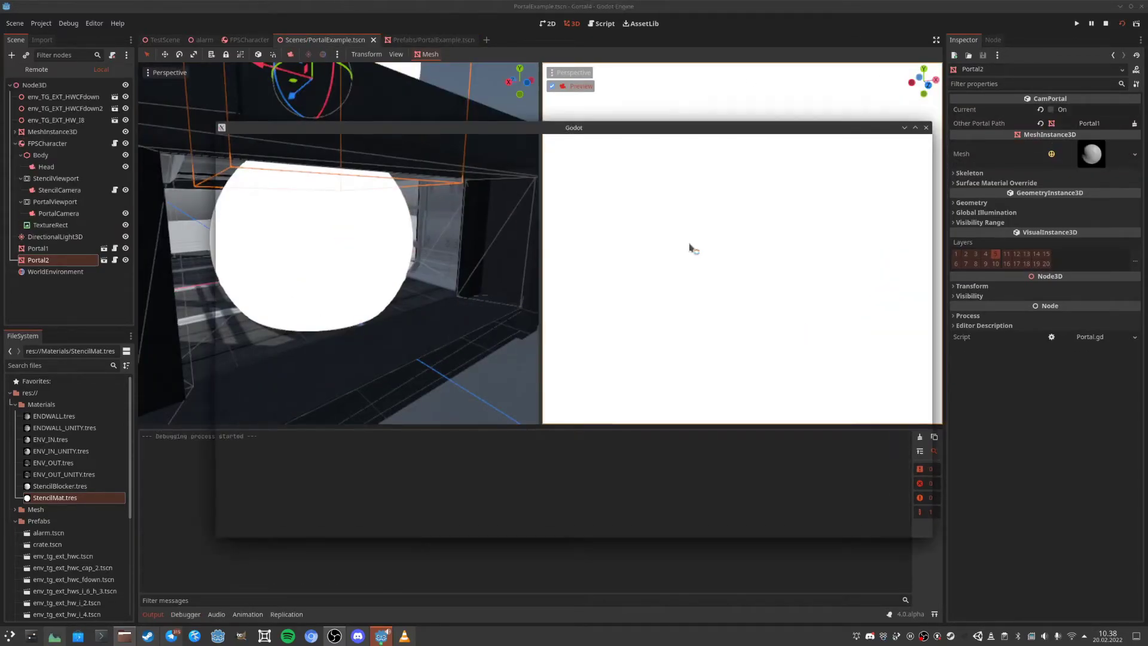
pyautogui.press('s')
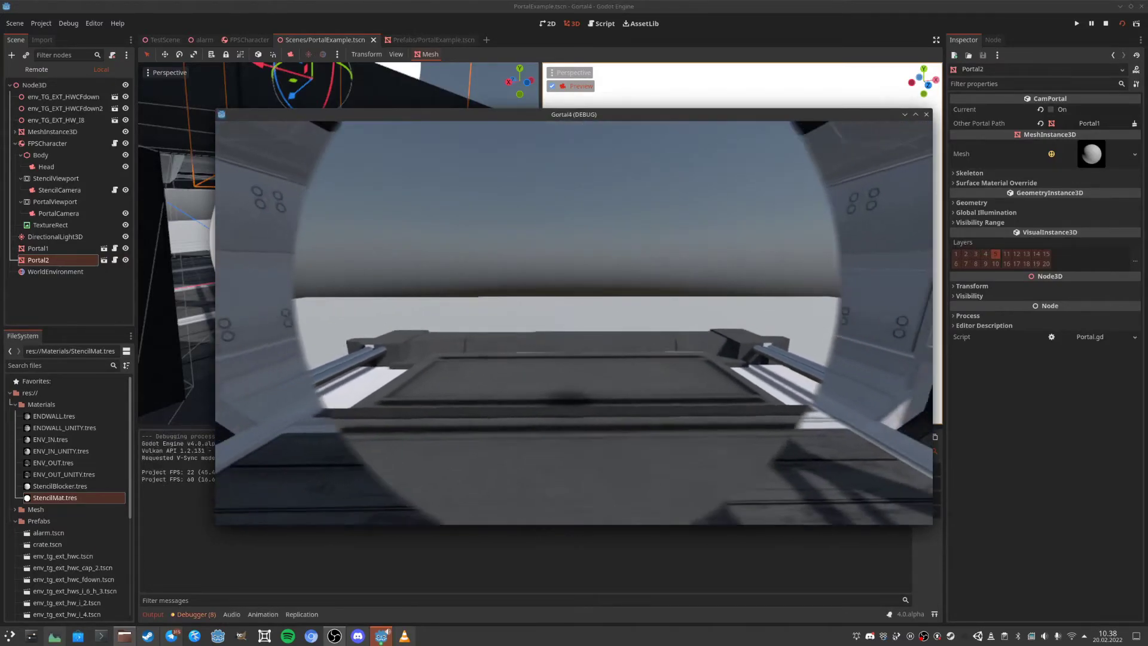
pyautogui.press('w')
pyautogui.press('w')
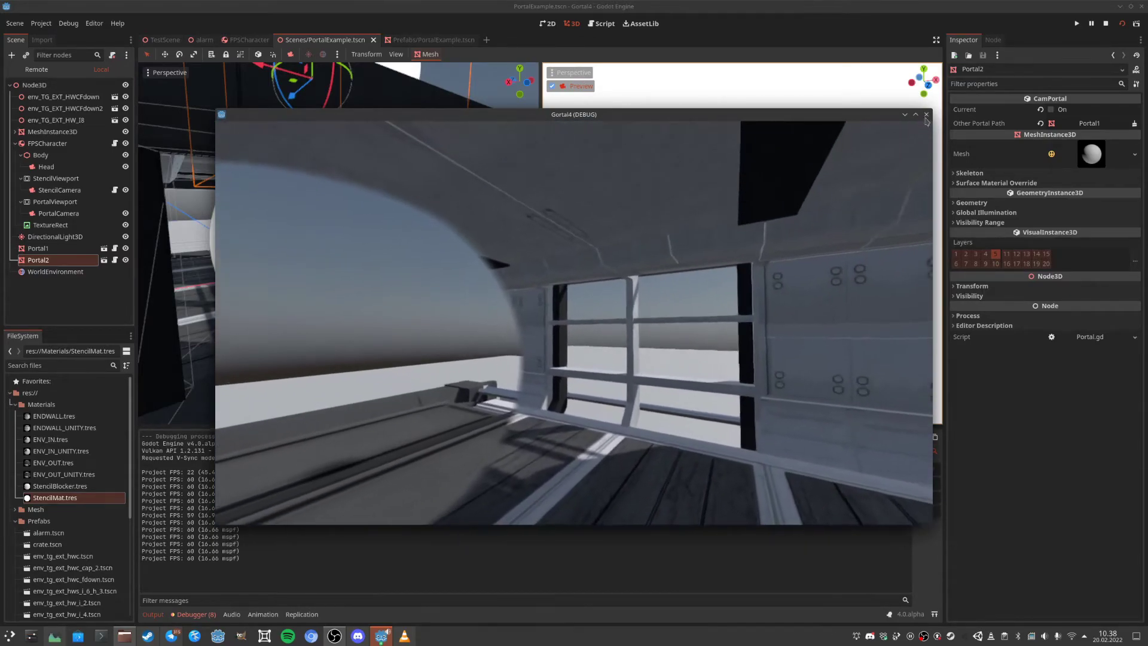
pyautogui.press('F8')
# In the portal prefab, rename the MeshInstance3D under Inside to PortalFloor.
pyautogui.click(448, 39)
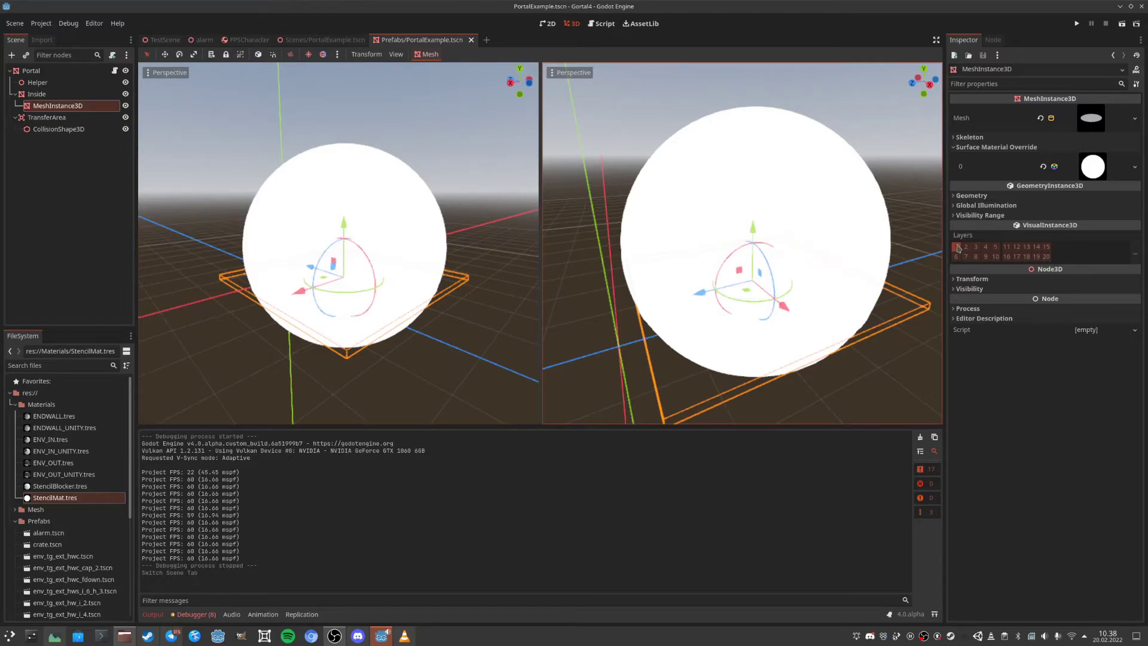
pyautogui.click(38, 95)
pyautogui.click(49, 106)
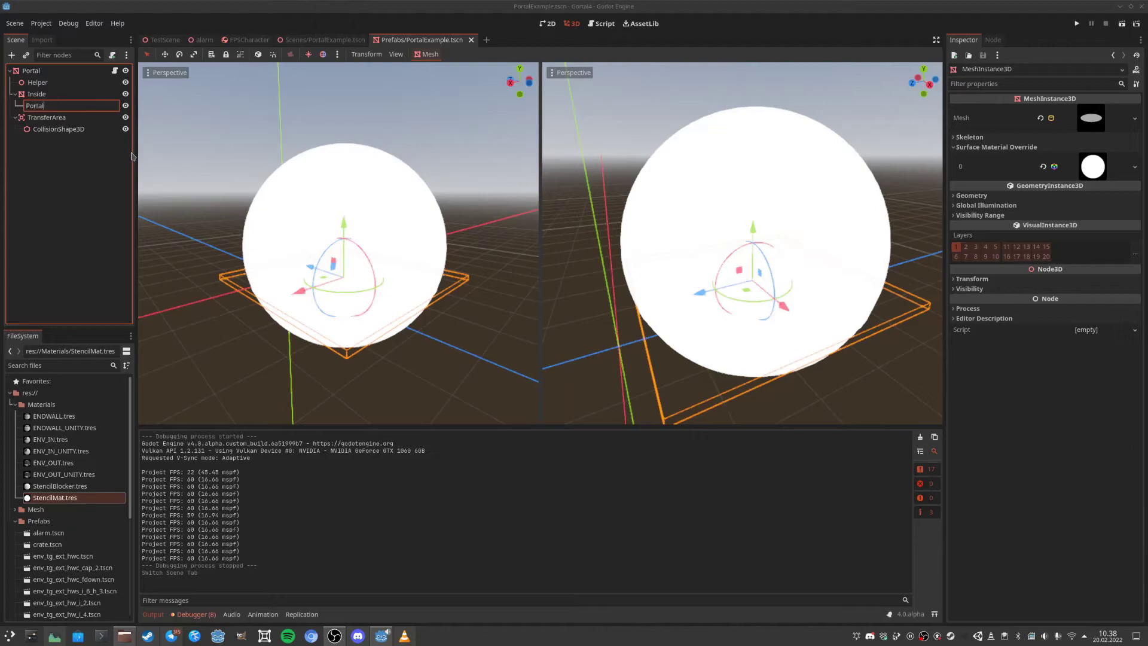
pyautogui.write('PortalFloor')
pyautogui.press('Return')
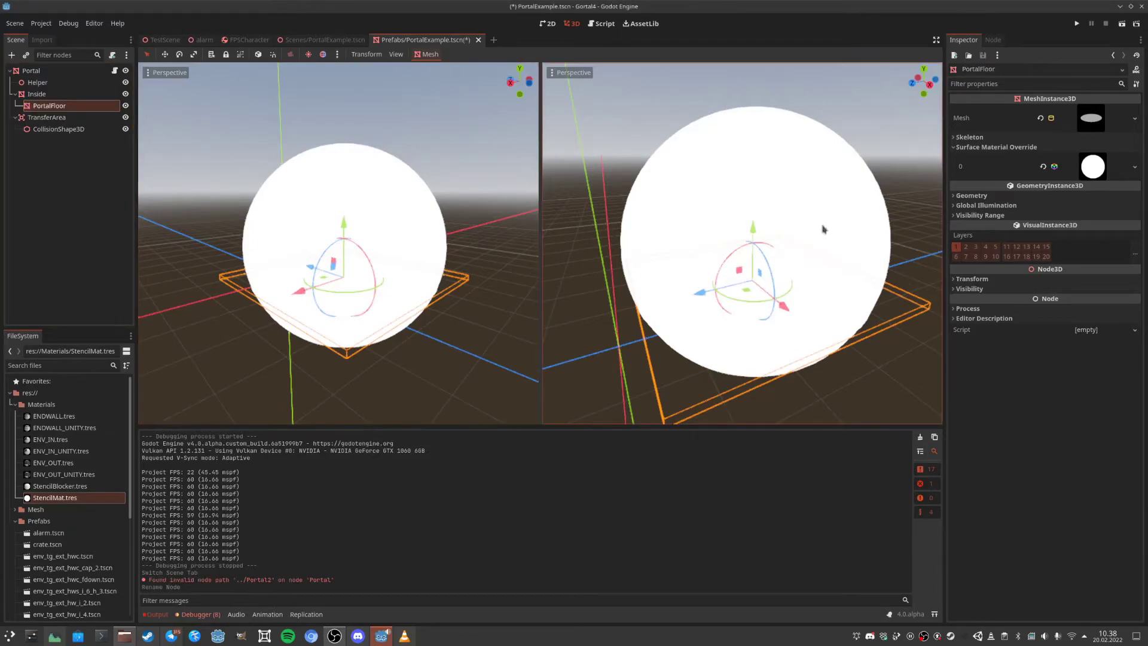
# Move PortalFloor from visual layer 1 to visual layer 5 and save the prefab.
pyautogui.click(956, 247)
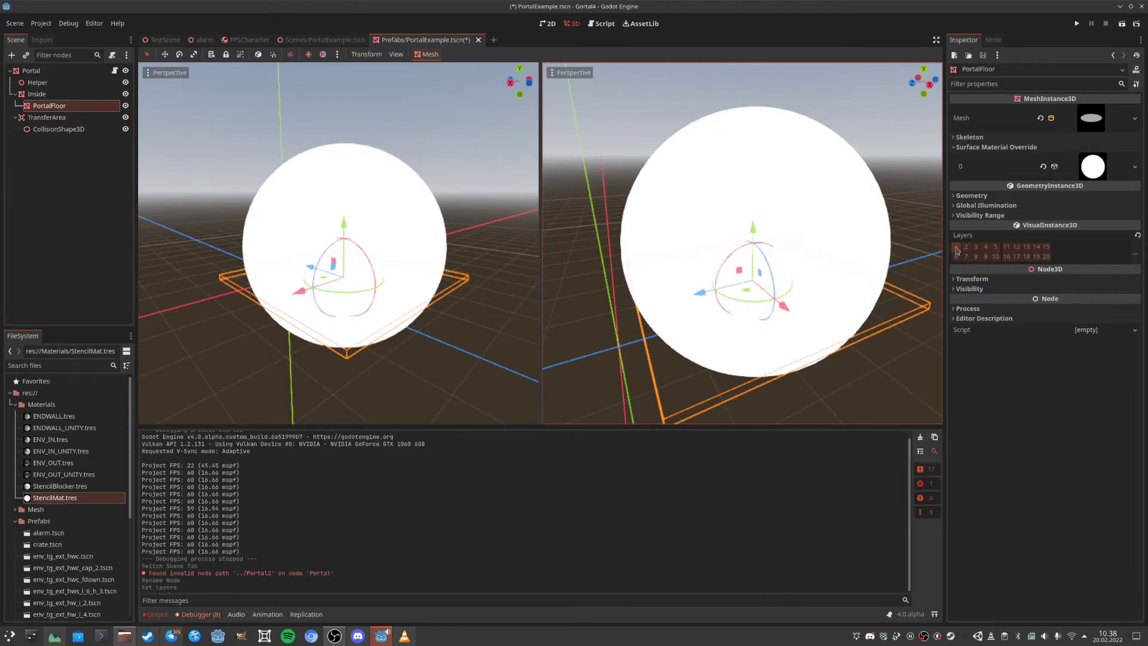
pyautogui.click(995, 247)
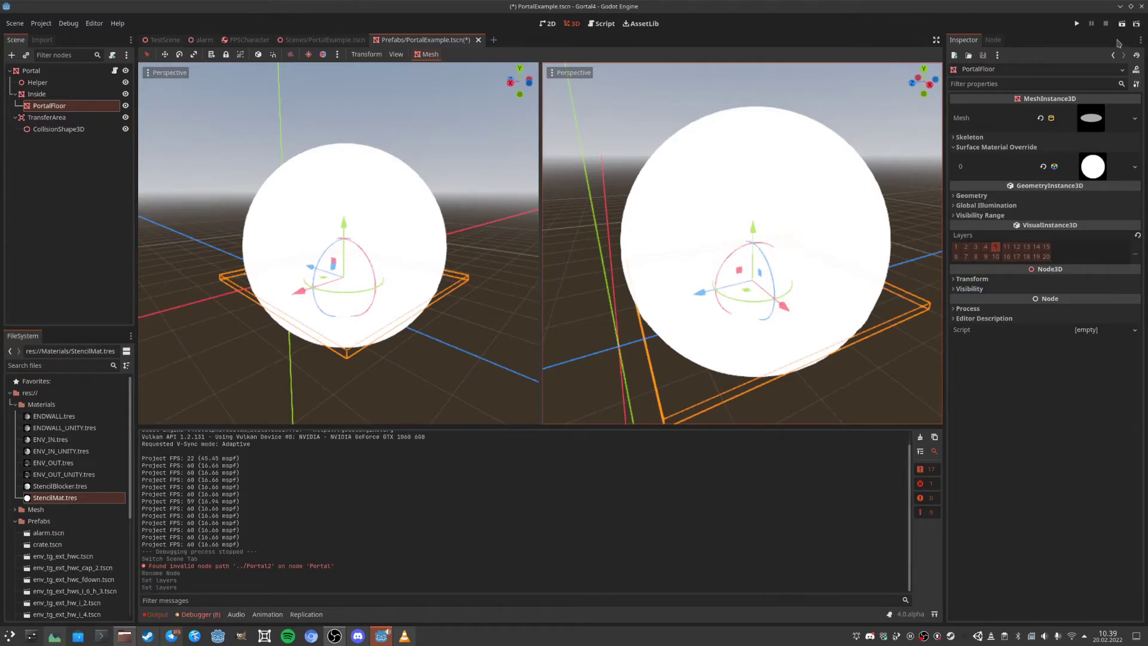
pyautogui.hotkey('ctrl', 's')
# Run Scenes/PortalExample again, walk repeatedly through the portal while looking around inside it, and close the game.
pyautogui.hotkey('ctrl', 'Tab')
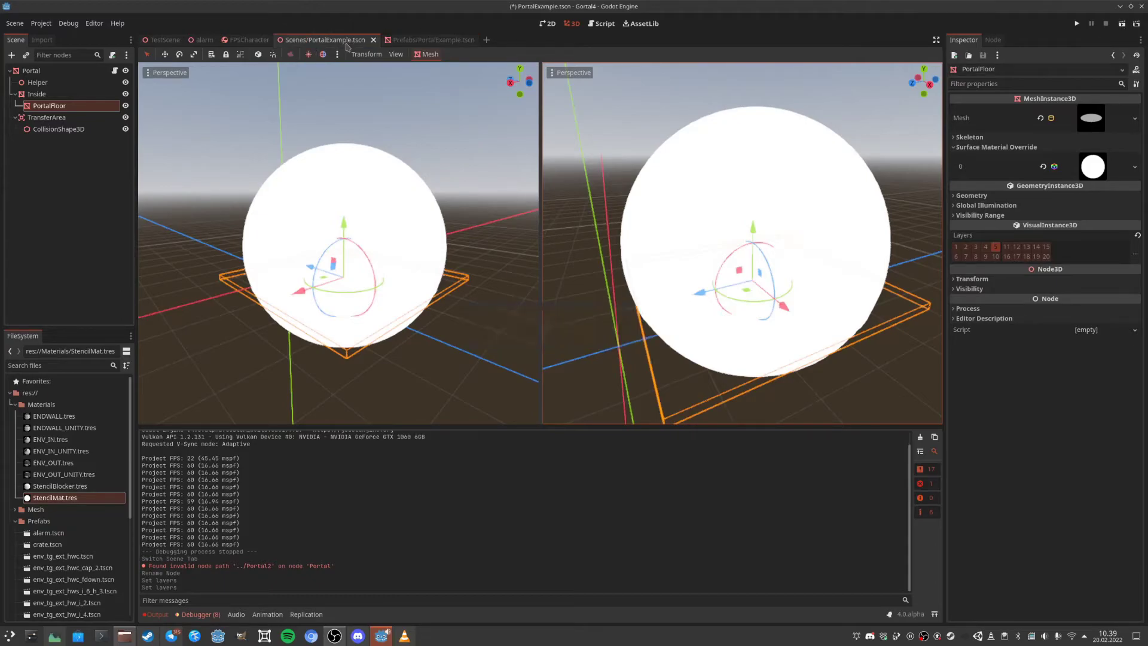
pyautogui.press('F6')
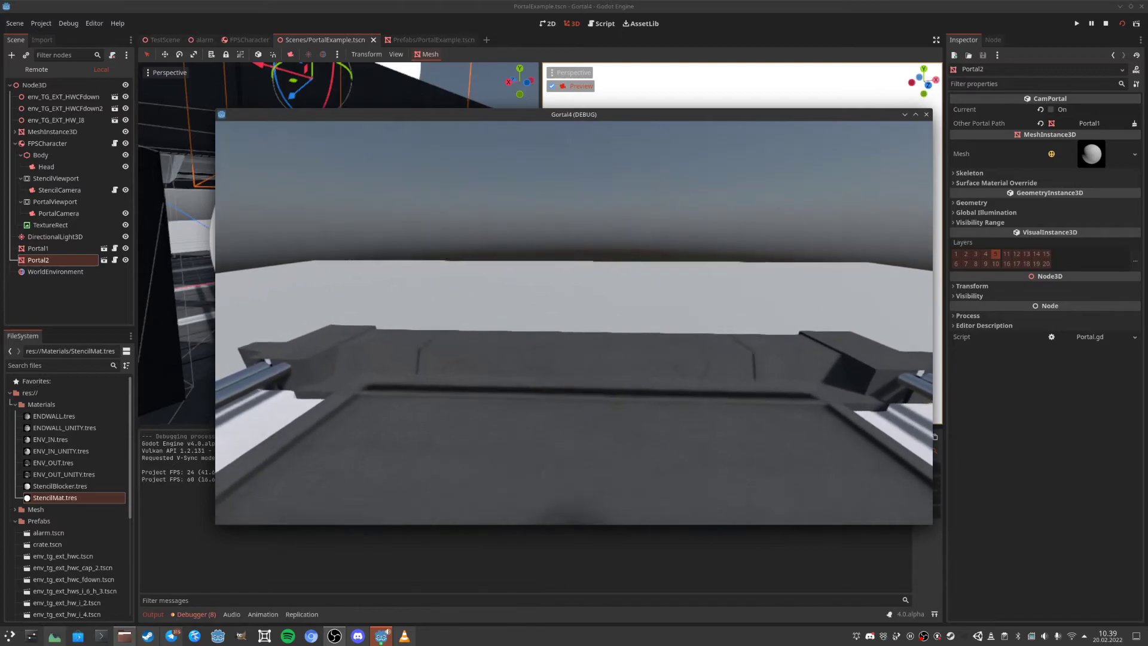
pyautogui.press('s')
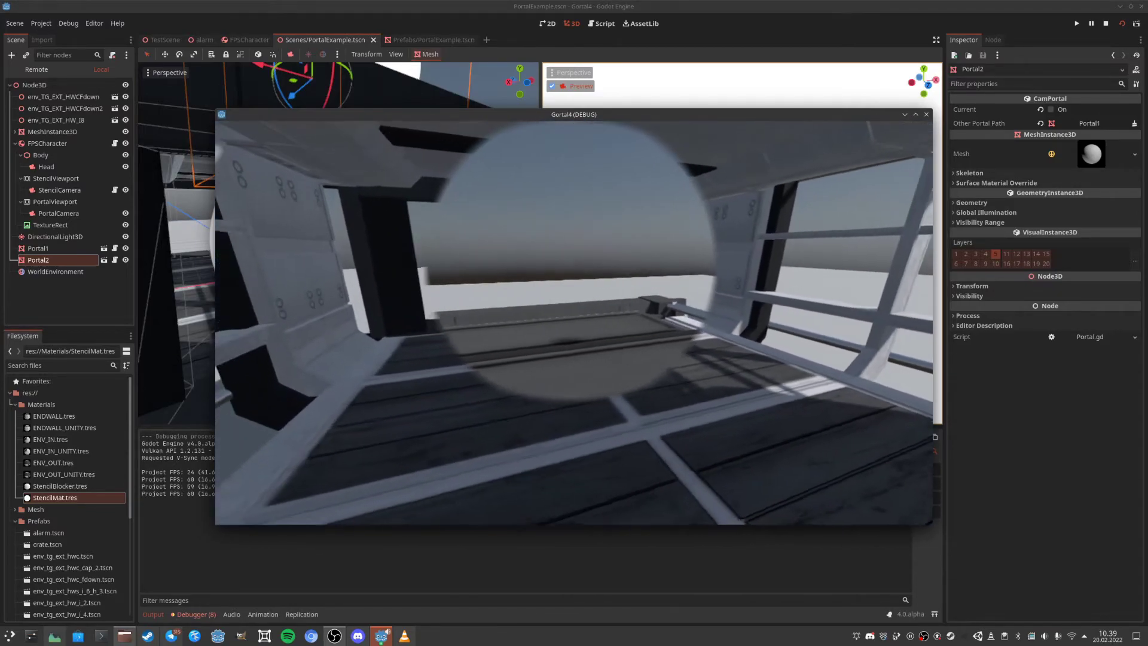
pyautogui.press('w')
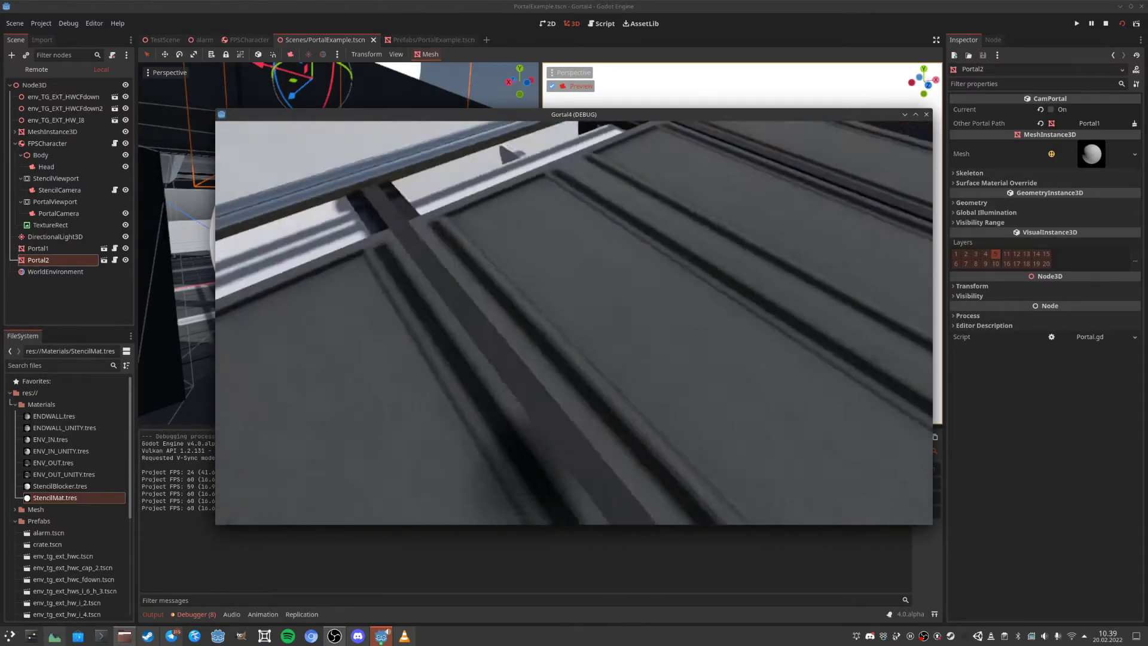
pyautogui.press('w')
pyautogui.press('s')
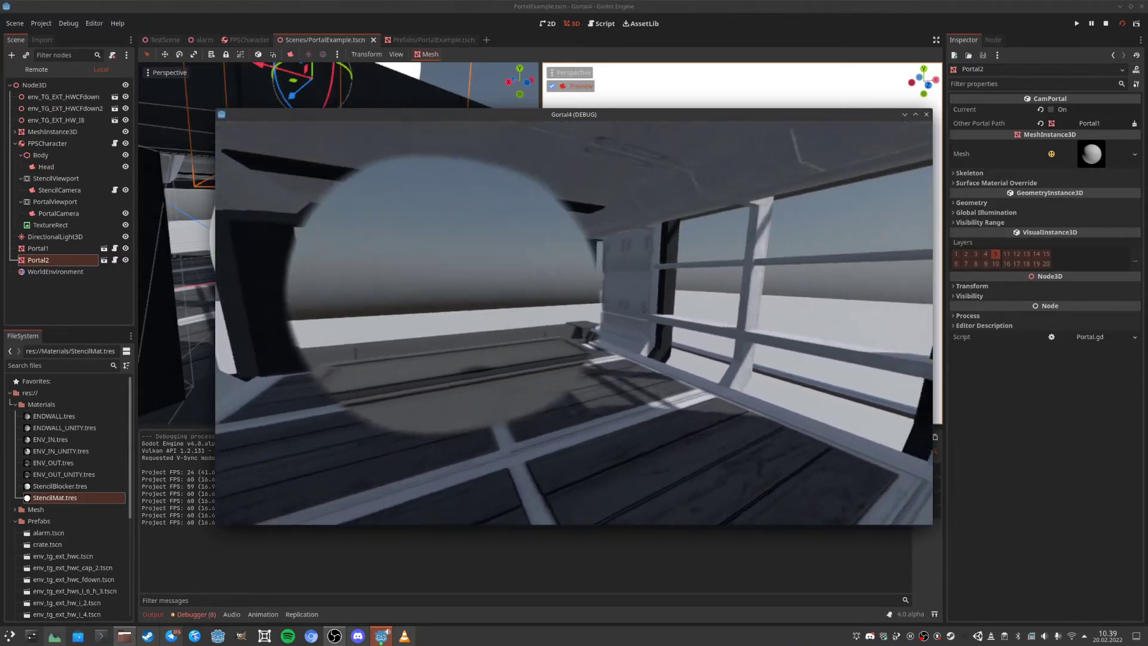
pyautogui.press('w')
pyautogui.press('w')
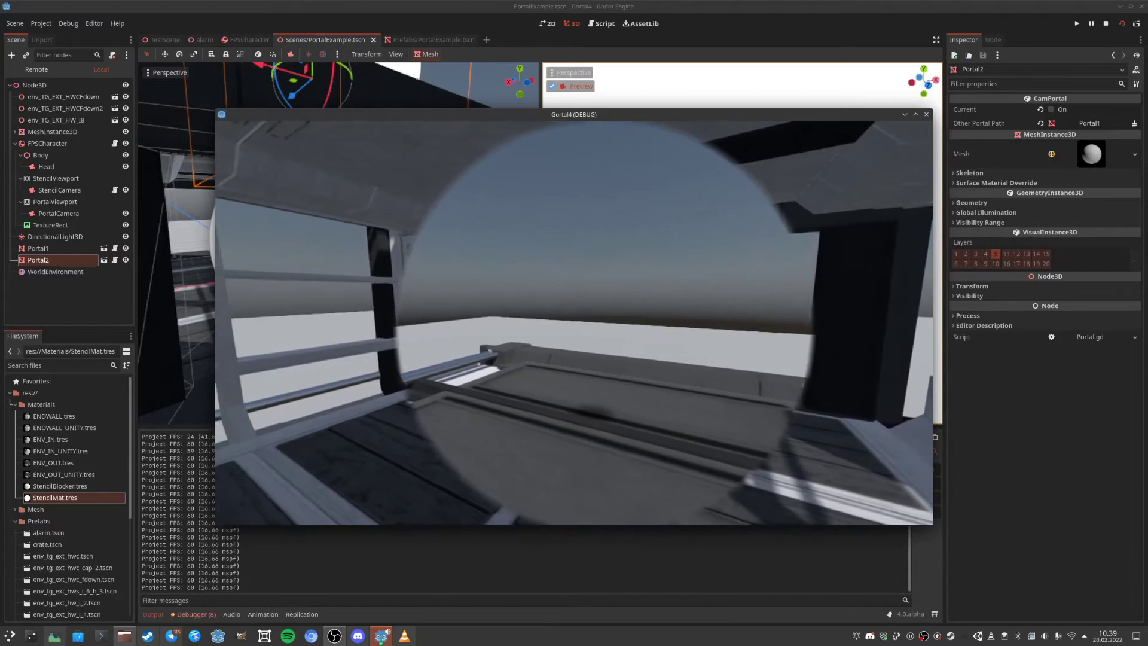
pyautogui.press('a')
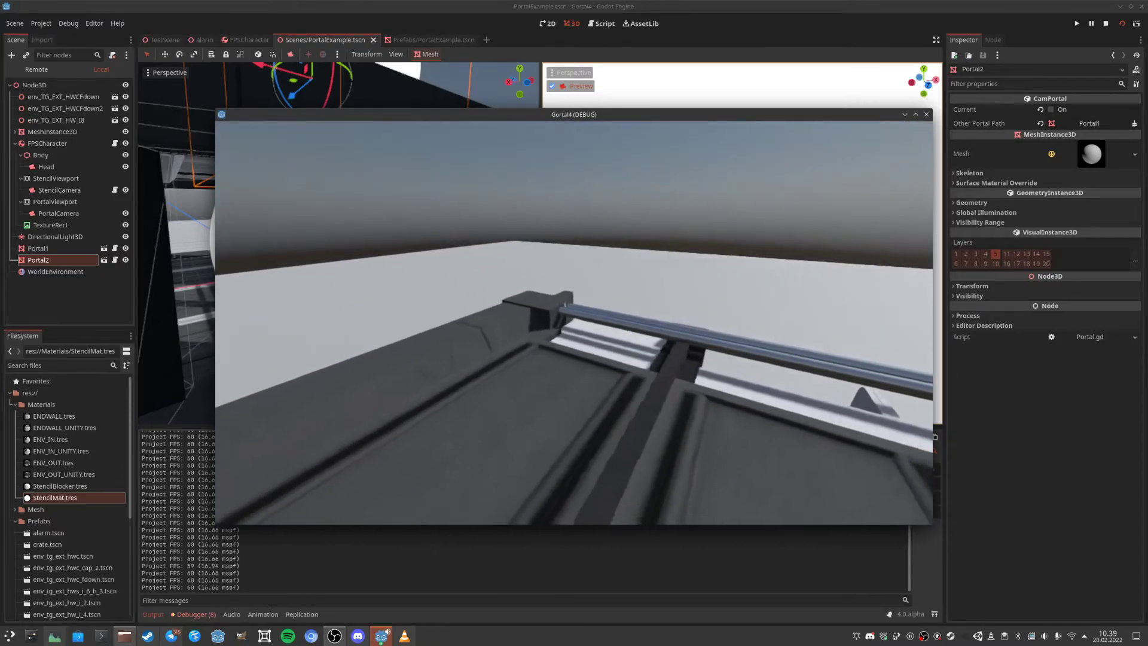
pyautogui.press('s')
pyautogui.press('w')
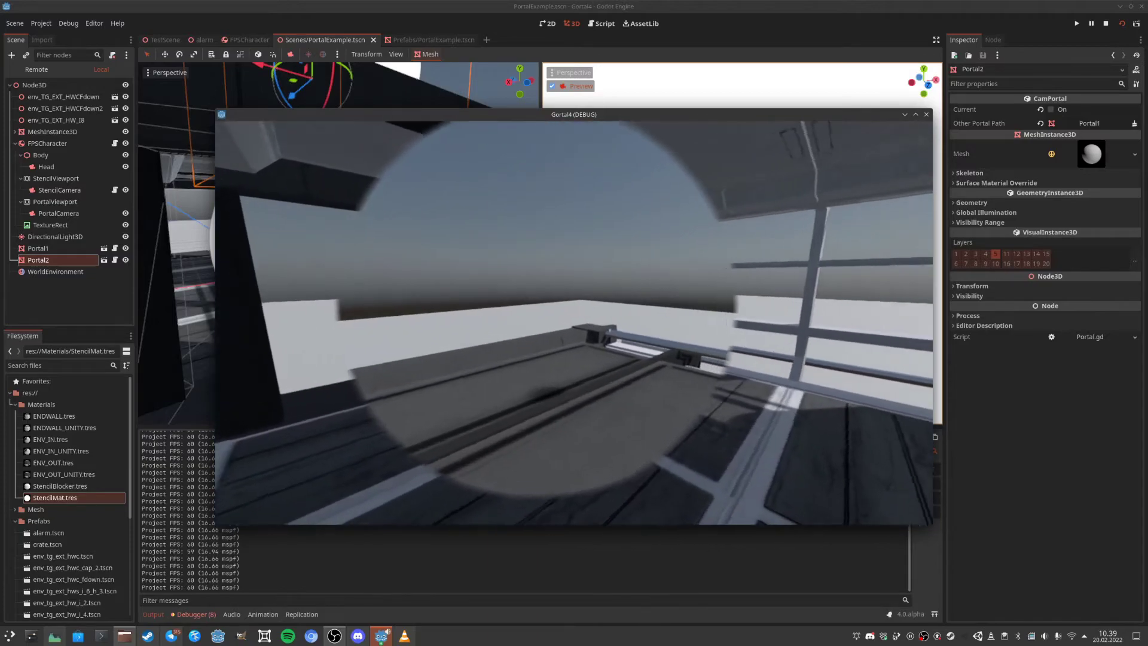
pyautogui.press('w')
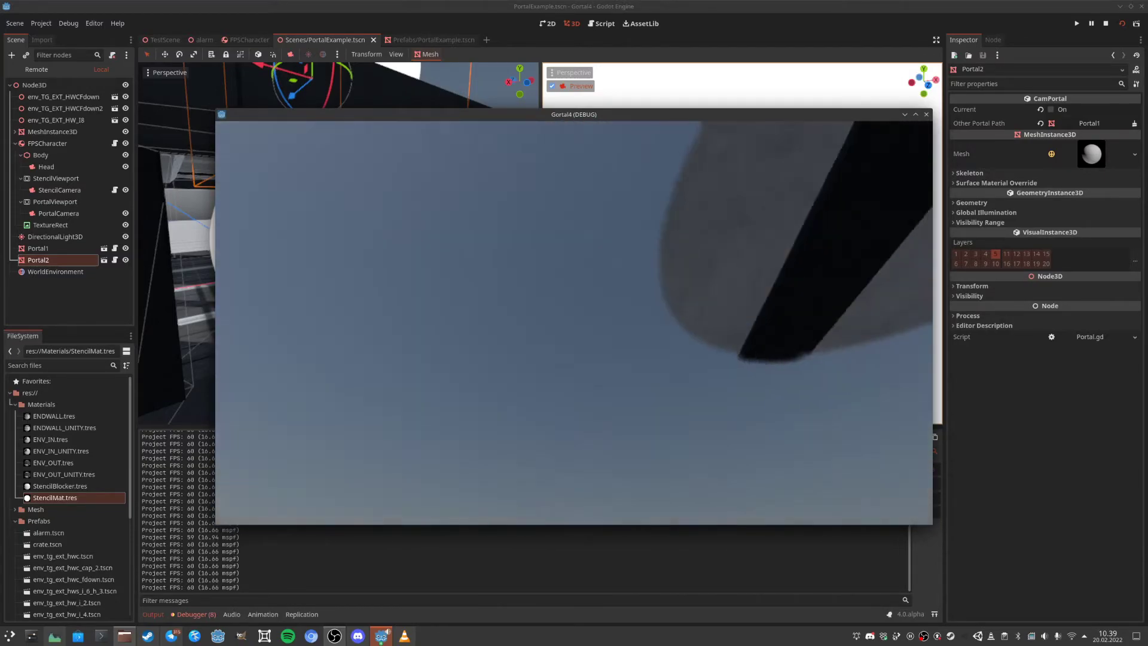
pyautogui.press('w')
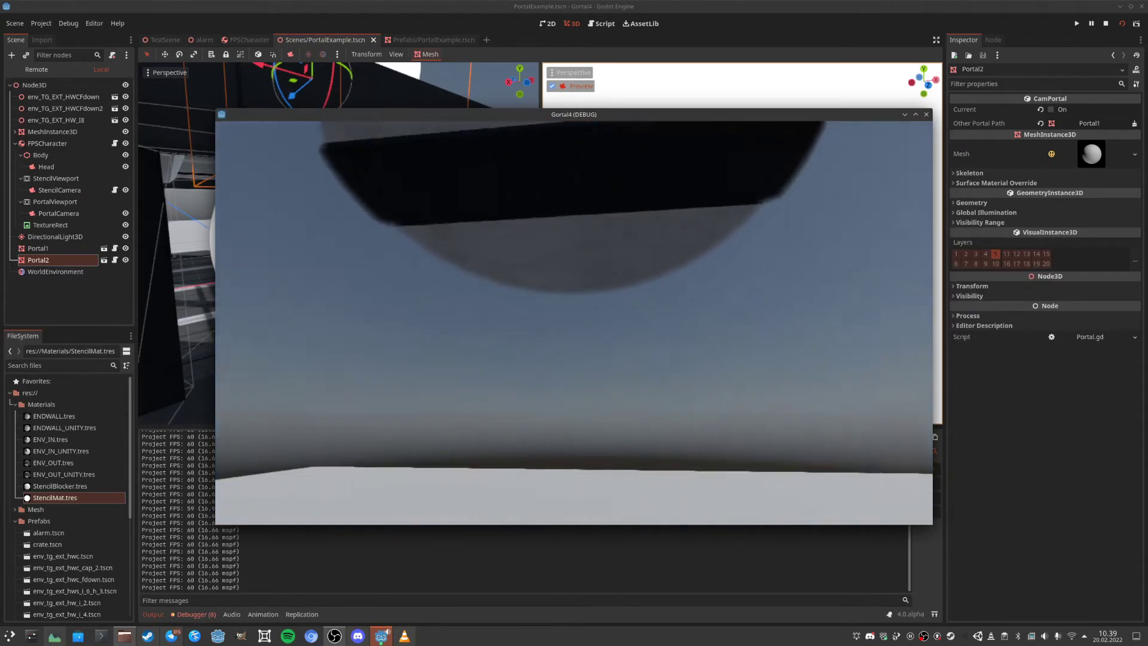
pyautogui.press('s')
pyautogui.press('Escape')
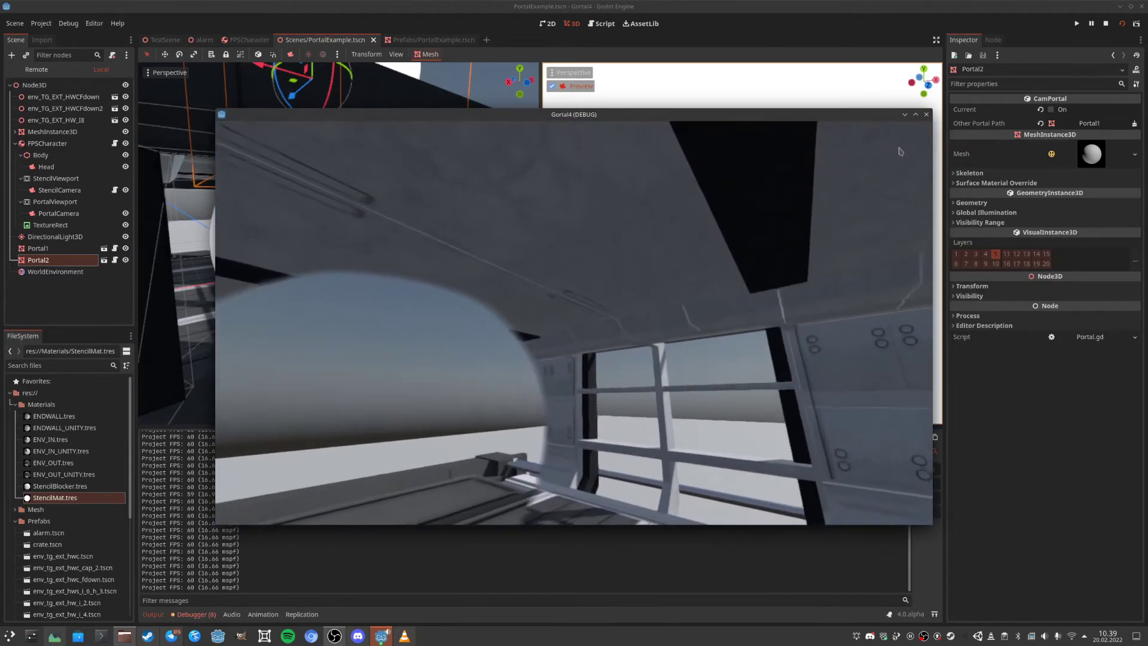
pyautogui.click(926, 115)
# Select TransferArea in the prefab, return to Scenes/PortalExample and lower Portal1 along its vertical axis within the corridor.
pyautogui.click(407, 40)
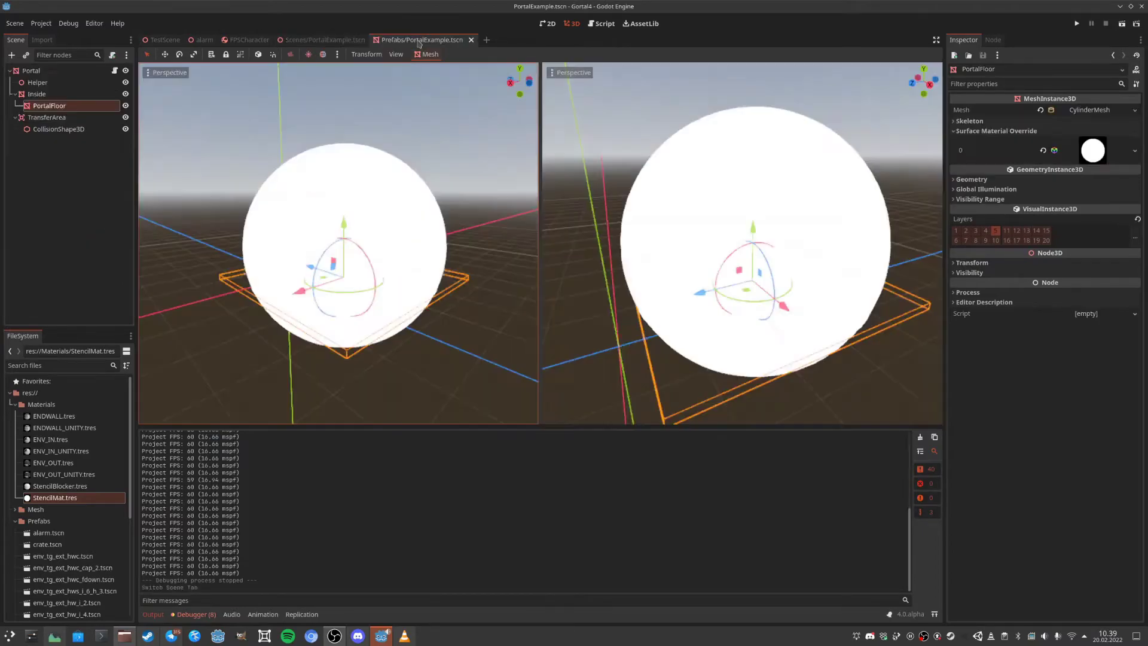
pyautogui.click(44, 119)
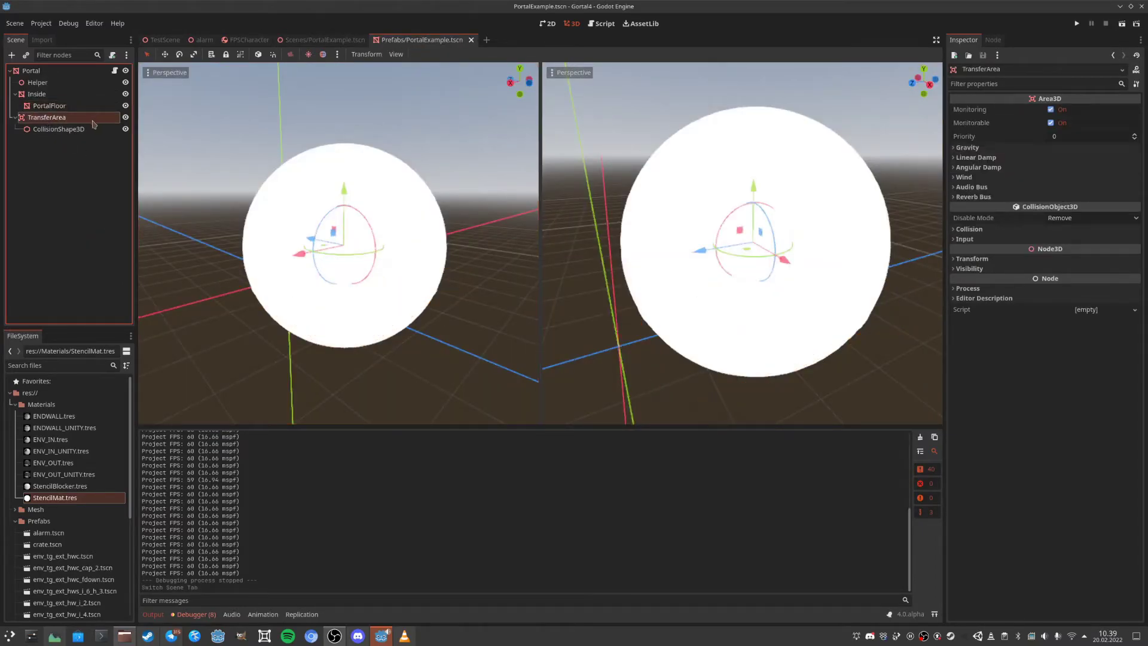
pyautogui.click(311, 40)
pyautogui.scroll(-5, 351, 251)
pyautogui.moveTo(351, 251); pyautogui.dragTo(205, 227, button='middle')
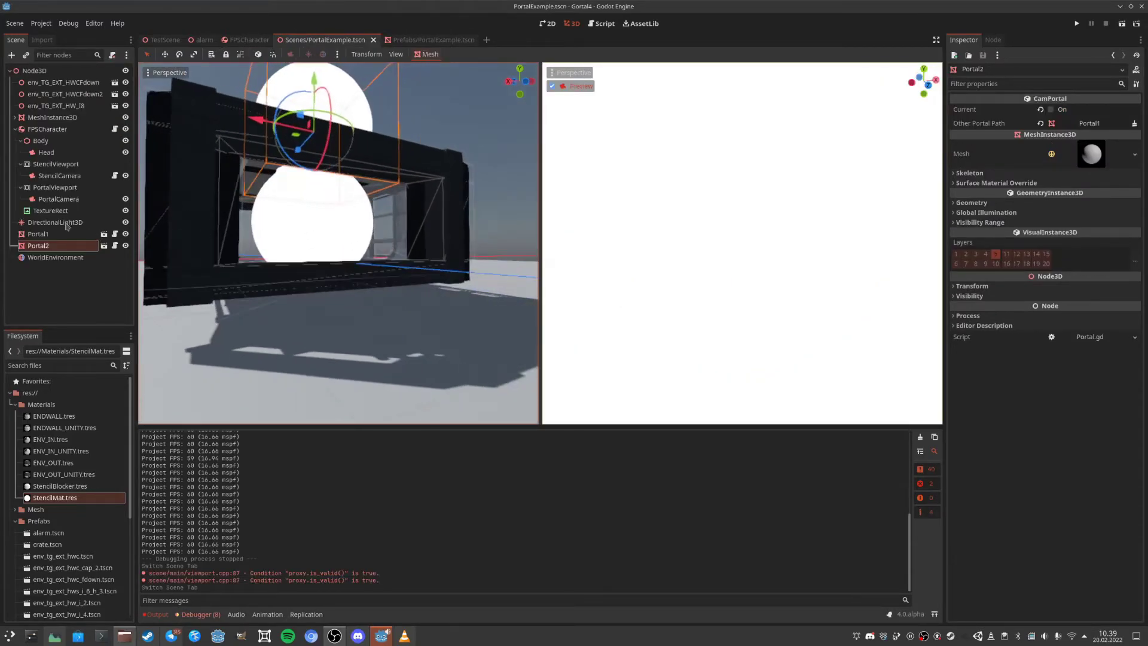
pyautogui.click(38, 233)
pyautogui.moveTo(313, 153); pyautogui.dragTo(311, 183)
pyautogui.moveTo(311, 182); pyautogui.dragTo(428, 205, button='middle')
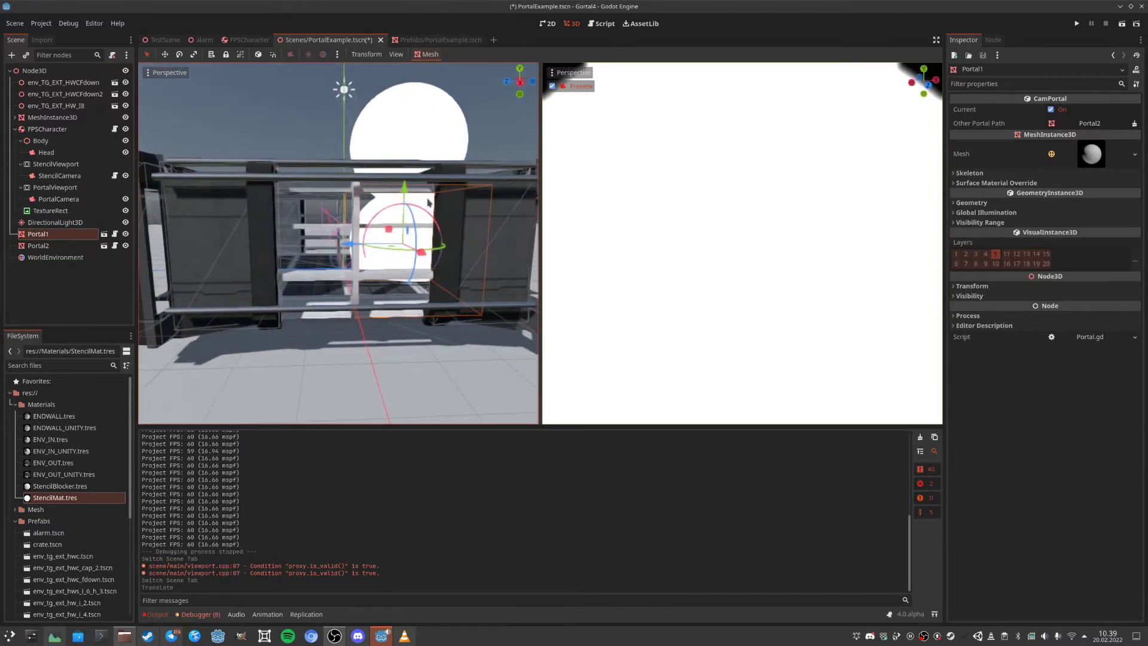
# Shift Portal2 horizontally along its Z axis above the corridor, away from the spot over Portal1.
pyautogui.click(52, 246)
pyautogui.moveTo(314, 156); pyautogui.dragTo(372, 186, button='middle')
pyautogui.moveTo(369, 177); pyautogui.dragTo(224, 179)
pyautogui.moveTo(261, 159); pyautogui.dragTo(547, 141, button='middle')
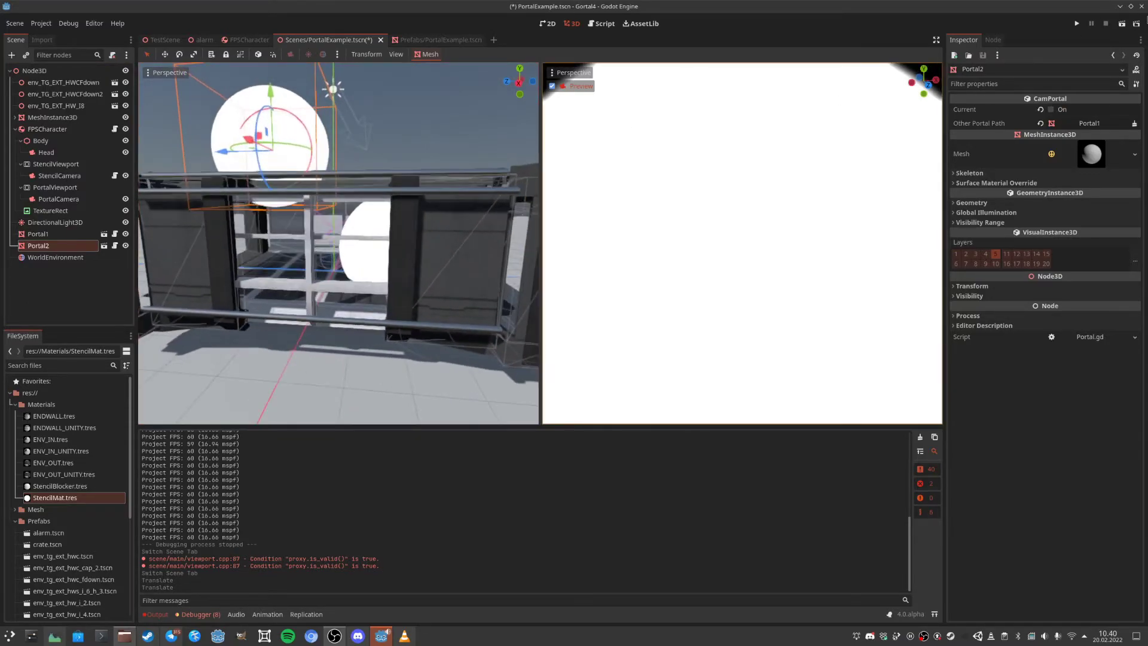
# Run the scene to check the repositioned portals while walking around, close the game and return to the portal prefab.
pyautogui.press('F6')
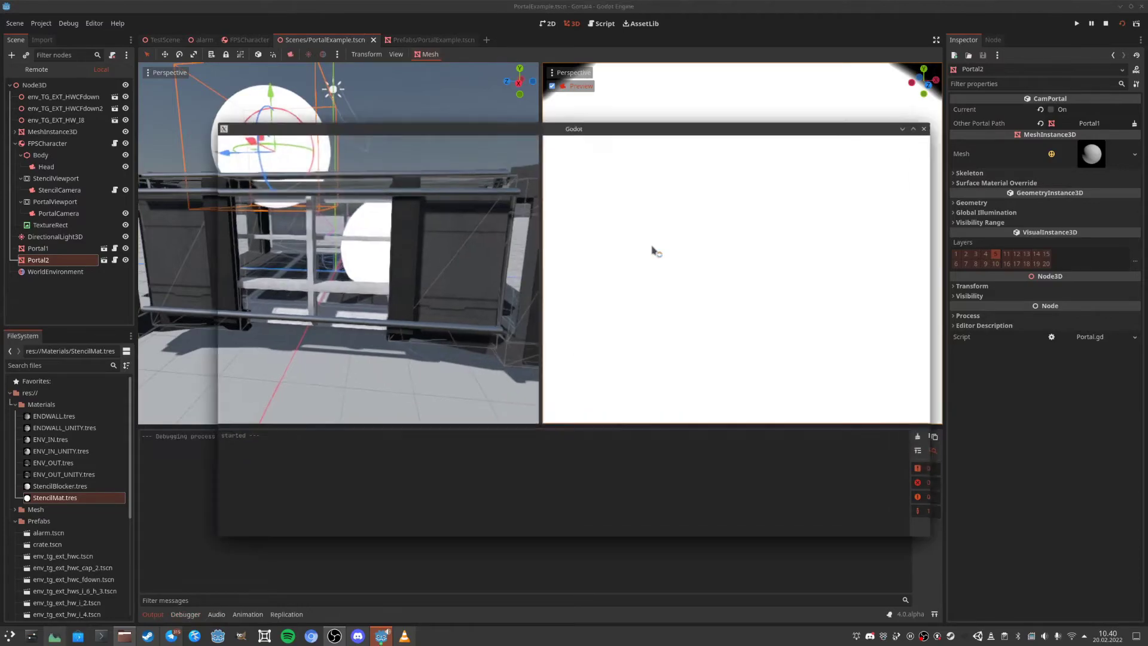
pyautogui.press('s')
pyautogui.press('w')
pyautogui.press('s')
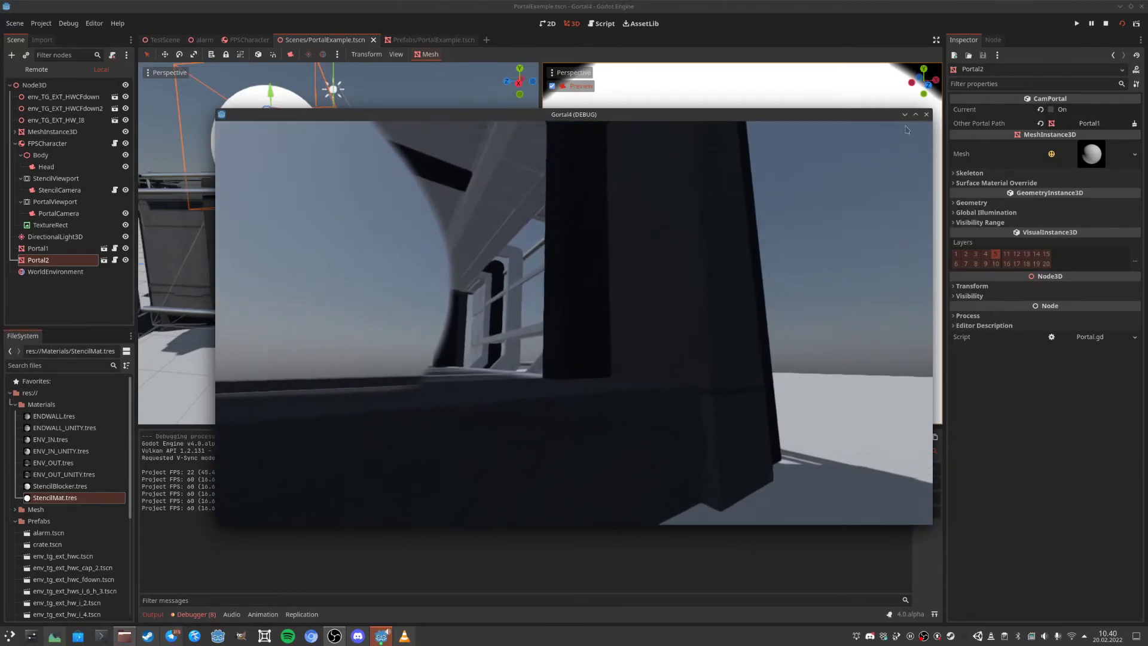
pyautogui.click(927, 114)
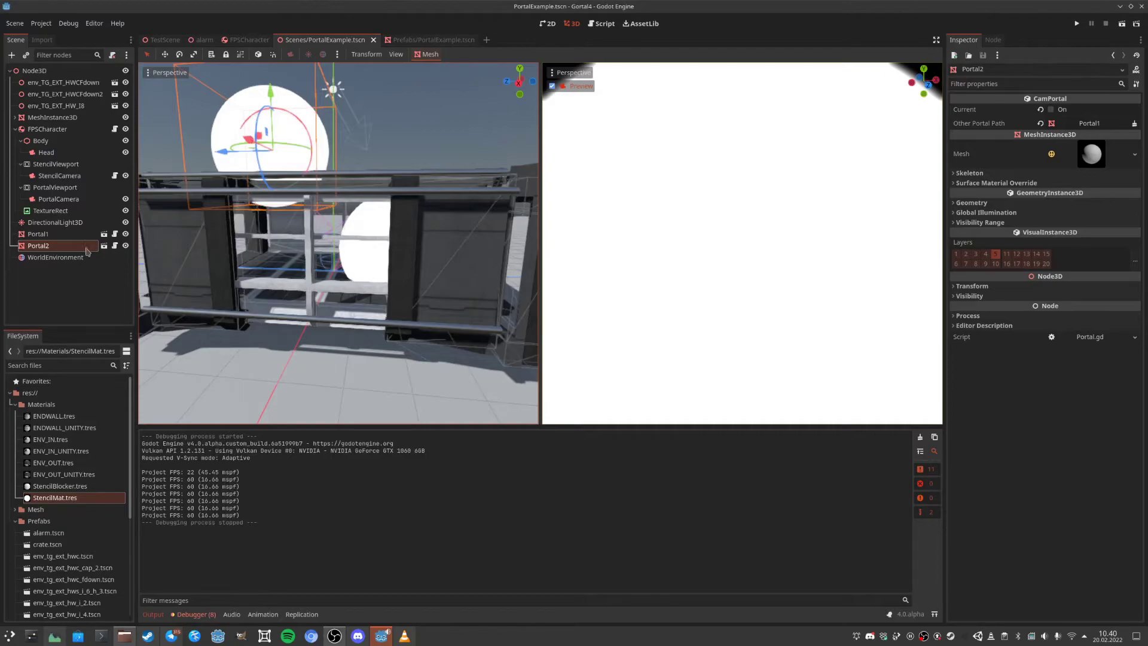
pyautogui.hotkey('ctrl', 'Tab')
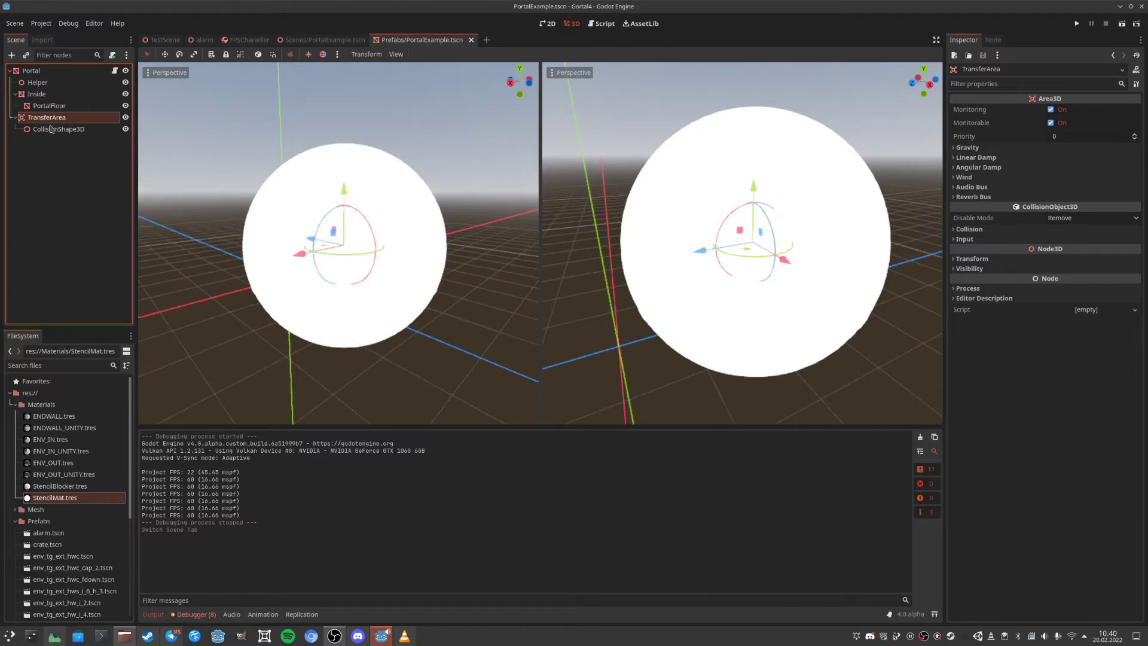
# Open the Portal node's script and copy the method name _on_area_3d_body_entered.
pyautogui.click(116, 72)
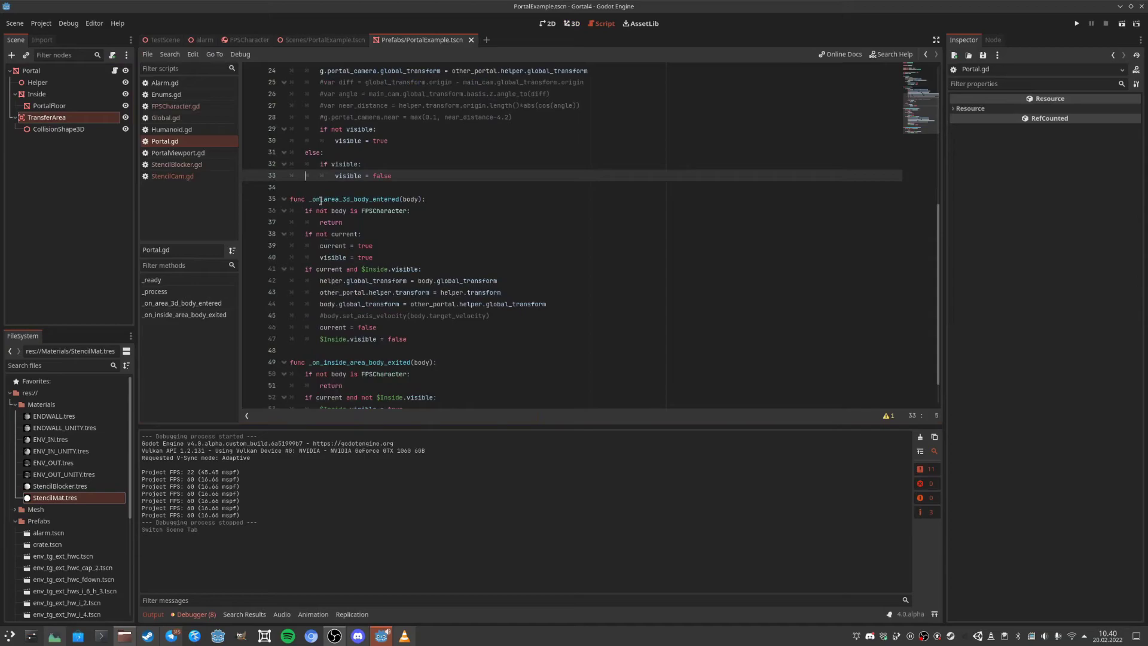
pyautogui.doubleClick(380, 198)
pyautogui.hotkey('ctrl', 'c')
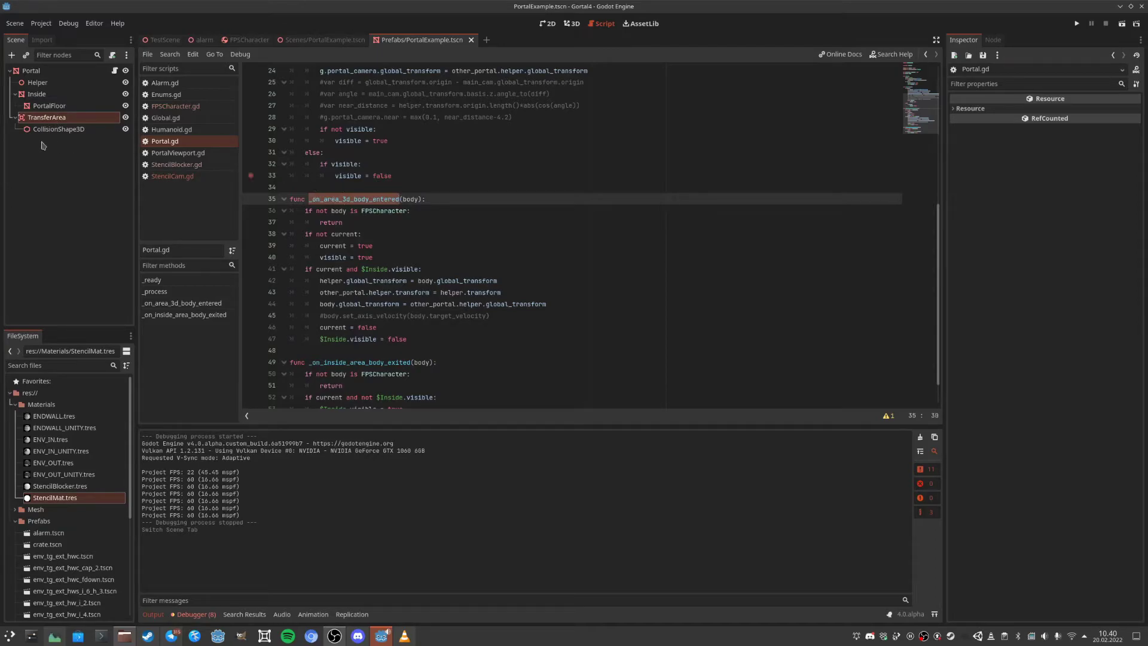
# Connect TransferArea's body_entered signal to the Portal node, using the copied _on_area_3d_body_entered as the receiver method.
pyautogui.click(53, 119)
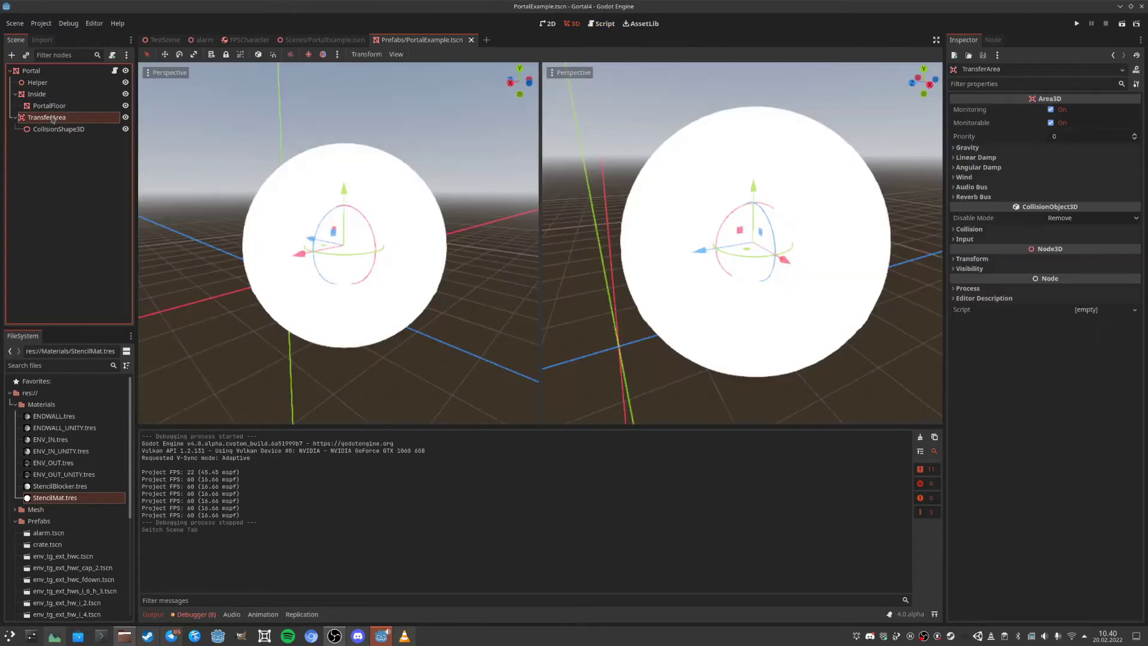
pyautogui.click(993, 39)
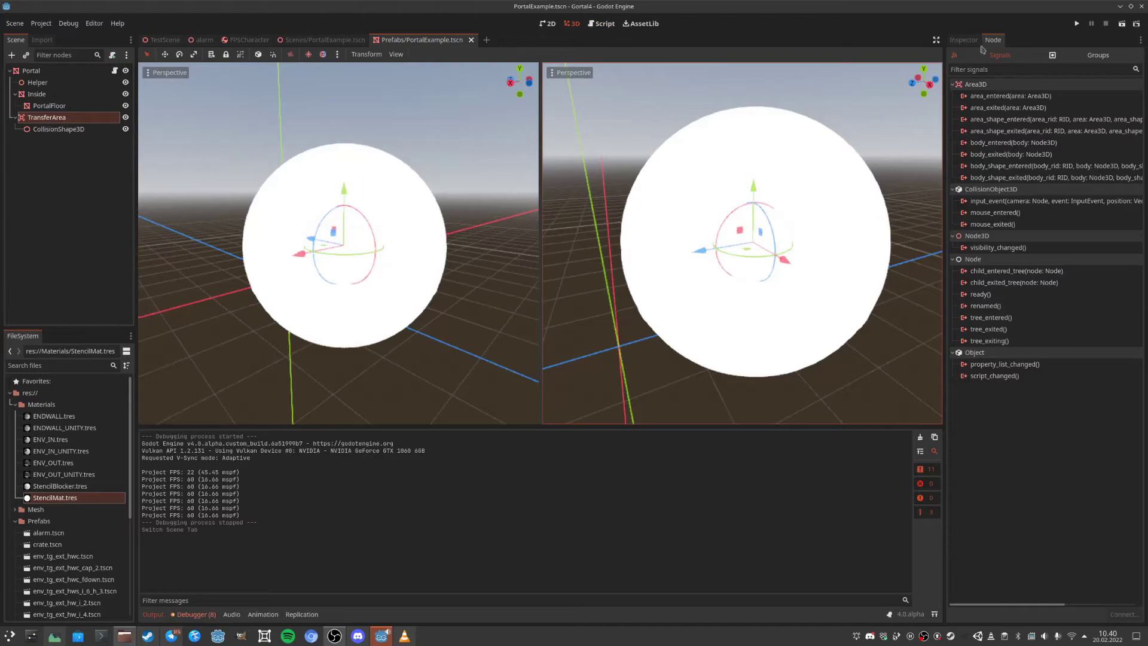
pyautogui.doubleClick(996, 145)
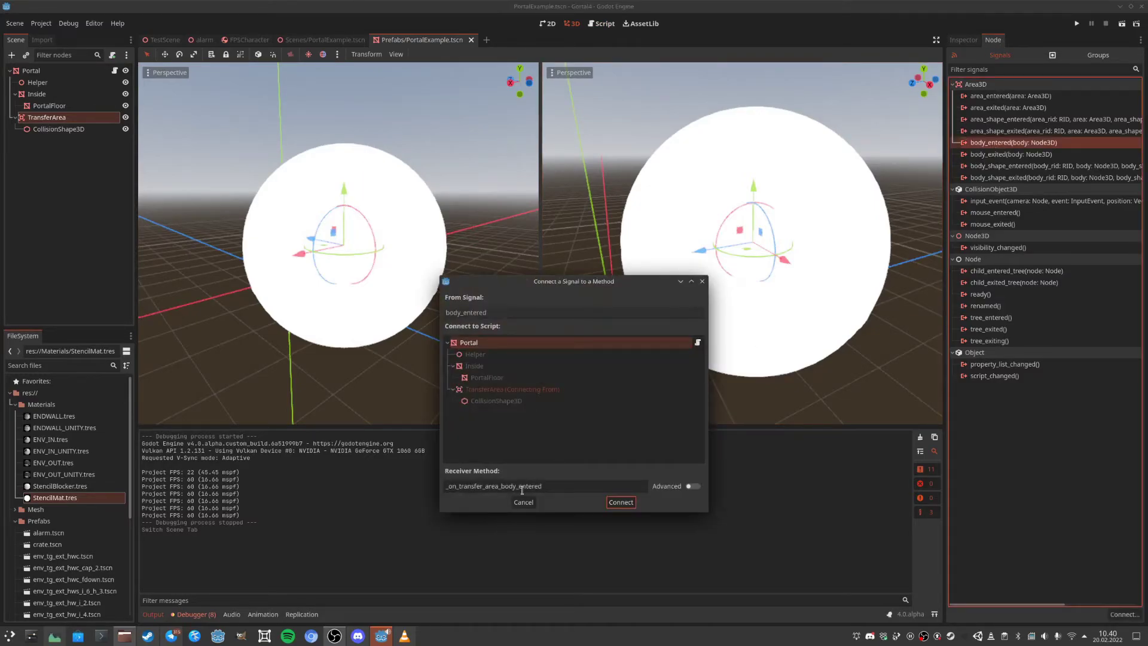
pyautogui.doubleClick(481, 487)
pyautogui.hotkey('ctrl', 'v')
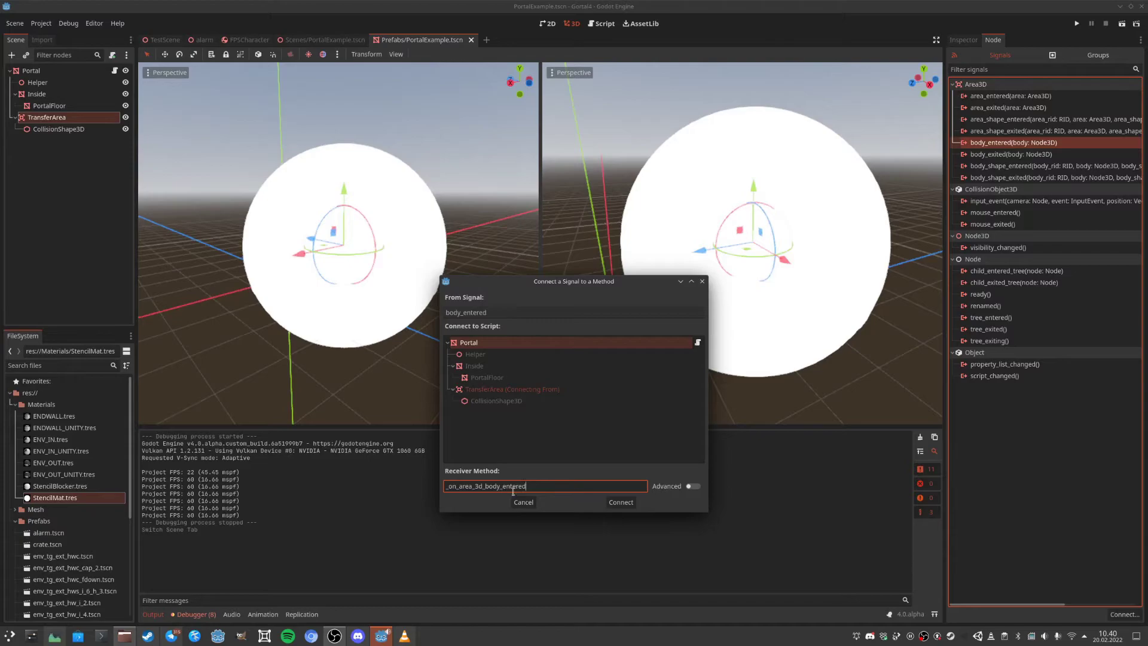
pyautogui.click(621, 502)
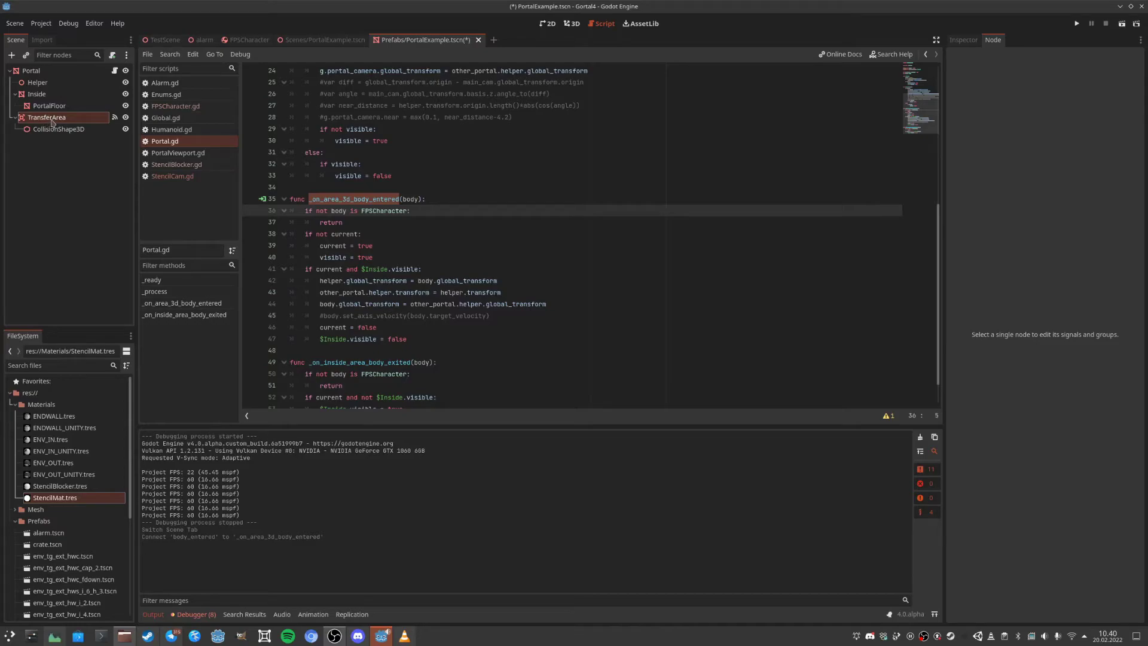
# Examine the FPSCharacter check and the current and $Inside.visible conditions in _on_area_3d_body_entered.
pyautogui.click(346, 213)
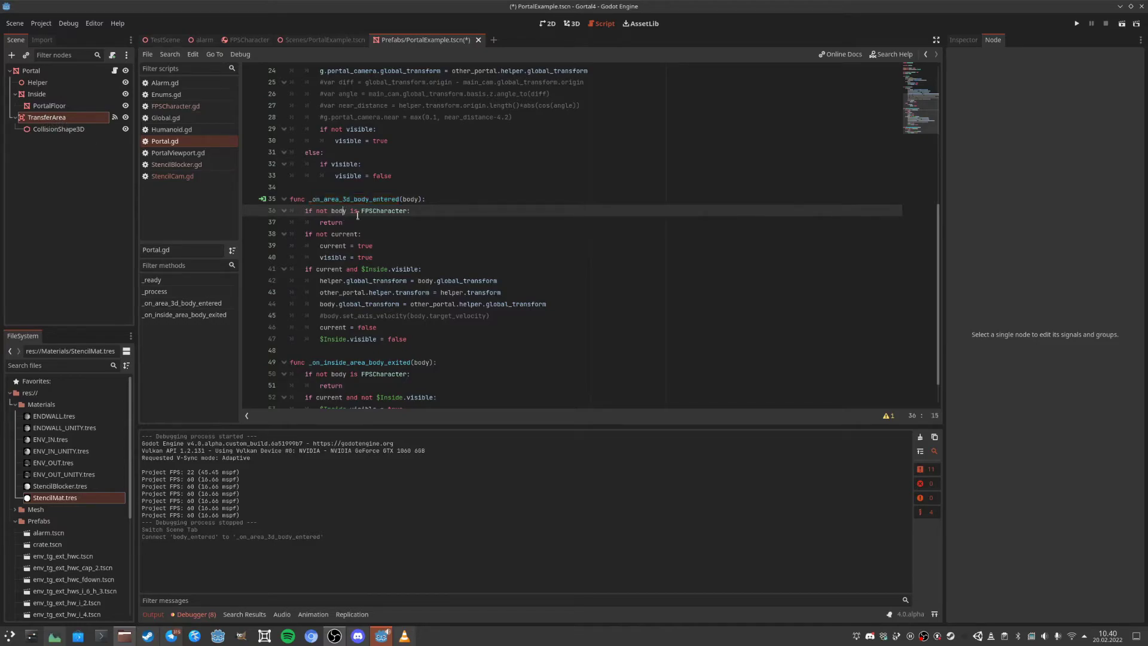
pyautogui.scroll(-1, 347, 218)
pyautogui.moveTo(301, 177); pyautogui.dragTo(414, 177)
pyautogui.click(376, 187)
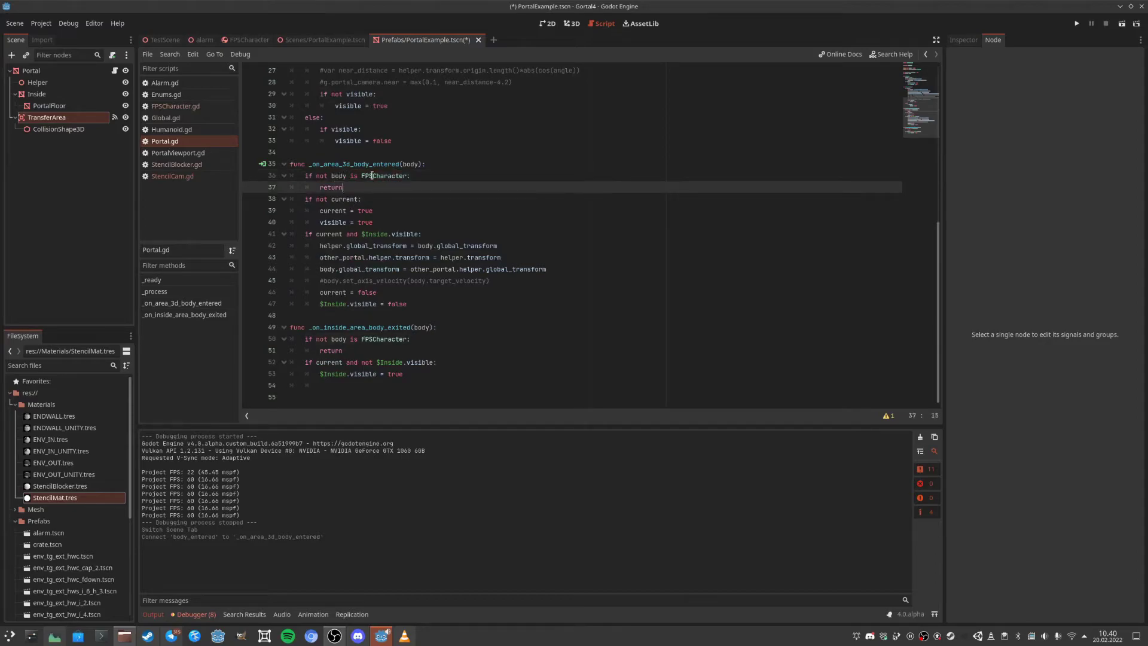
pyautogui.click(386, 177)
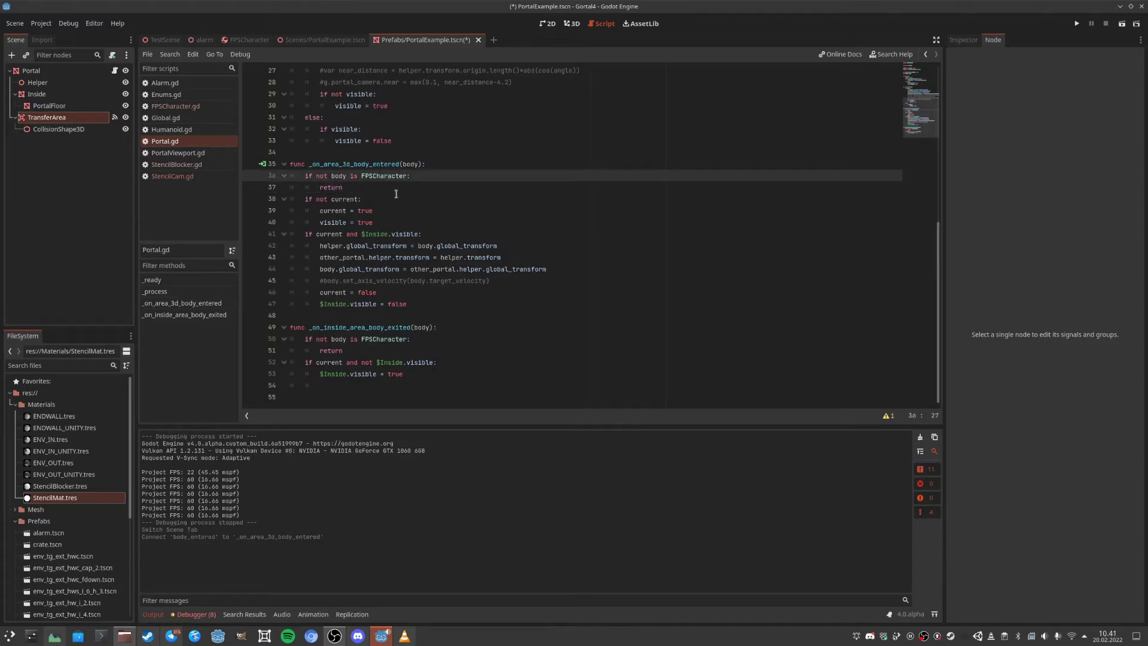
pyautogui.click(346, 200)
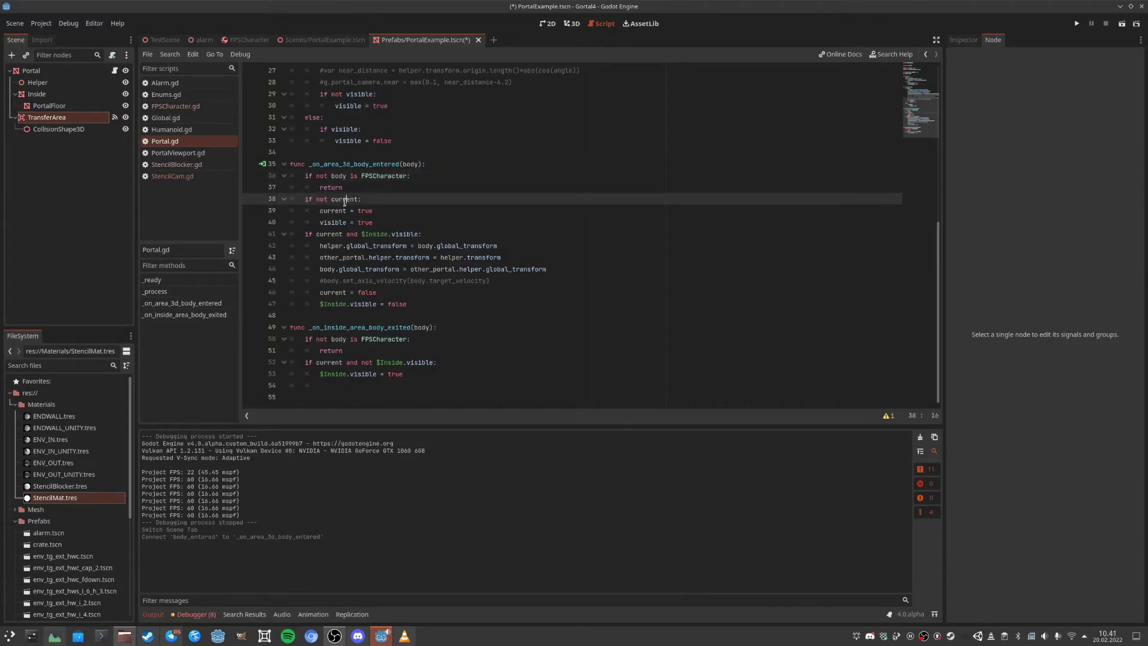
pyautogui.moveTo(306, 199); pyautogui.dragTo(362, 199)
pyautogui.click(367, 198)
pyautogui.click(311, 246)
pyautogui.click(304, 234)
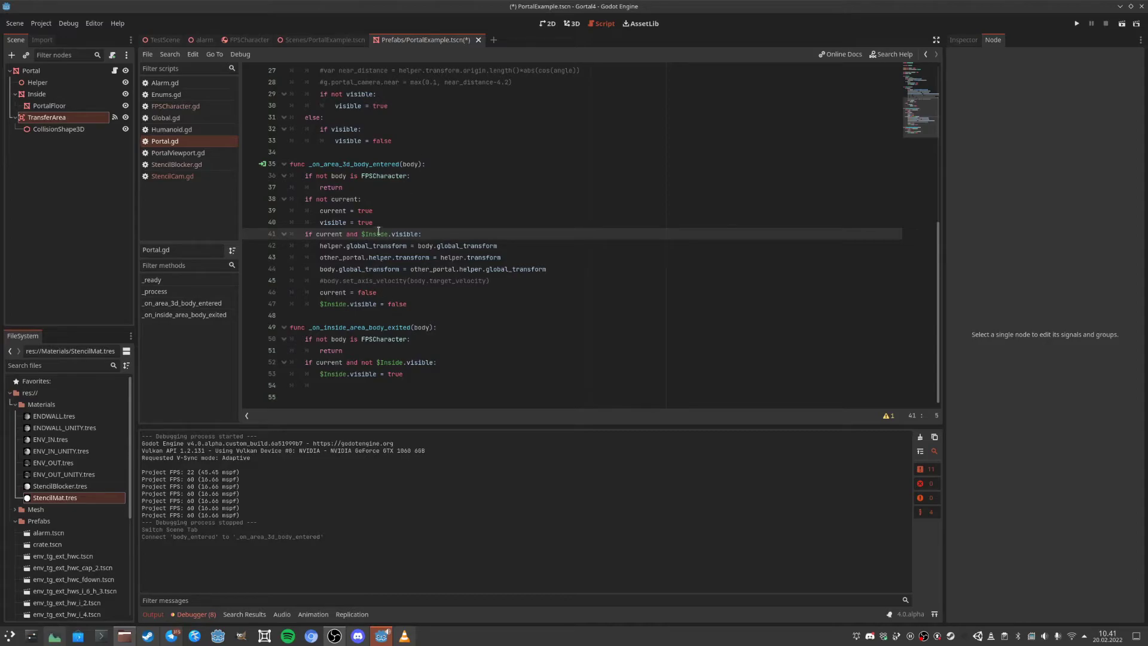
pyautogui.moveTo(361, 233); pyautogui.dragTo(417, 235)
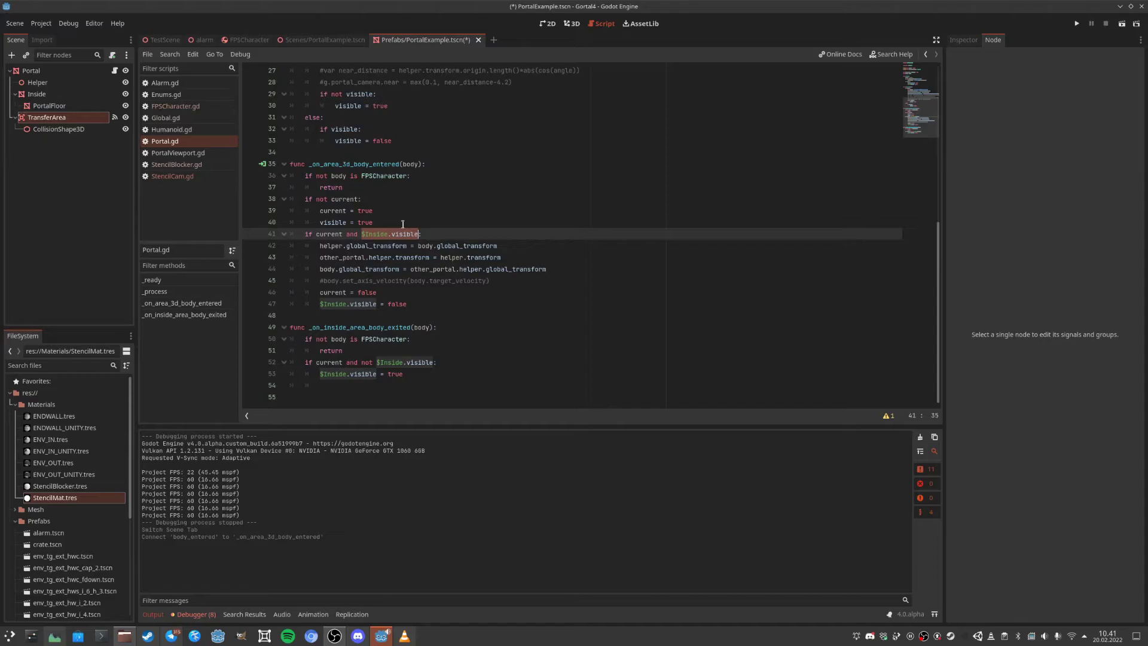
pyautogui.click(457, 218)
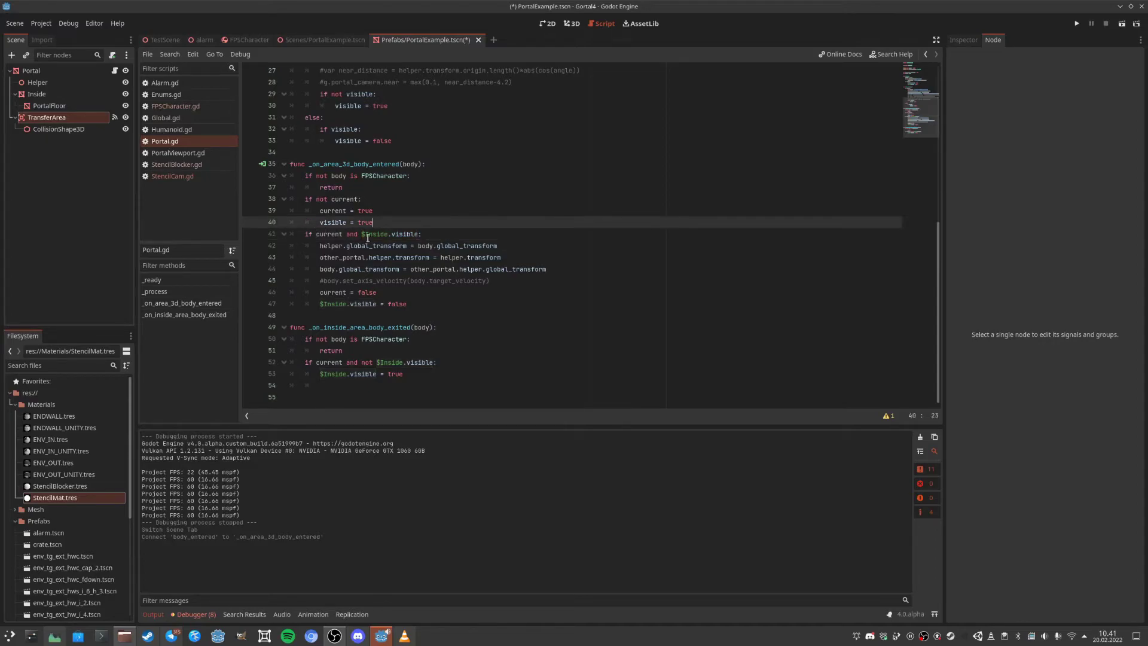
# Review the three lines that pass the body's transform through helper and other_portal.helper back to the body.
pyautogui.click(328, 245)
pyautogui.moveTo(321, 246); pyautogui.dragTo(381, 246)
pyautogui.click(380, 245)
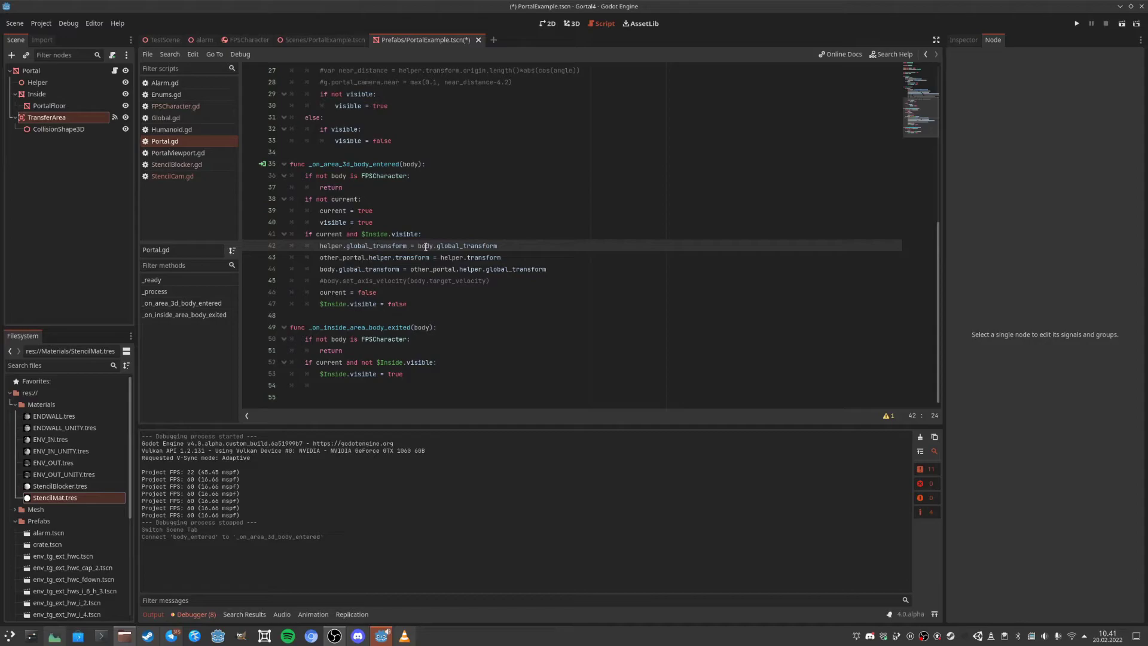
pyautogui.click(333, 246)
pyautogui.doubleClick(356, 250)
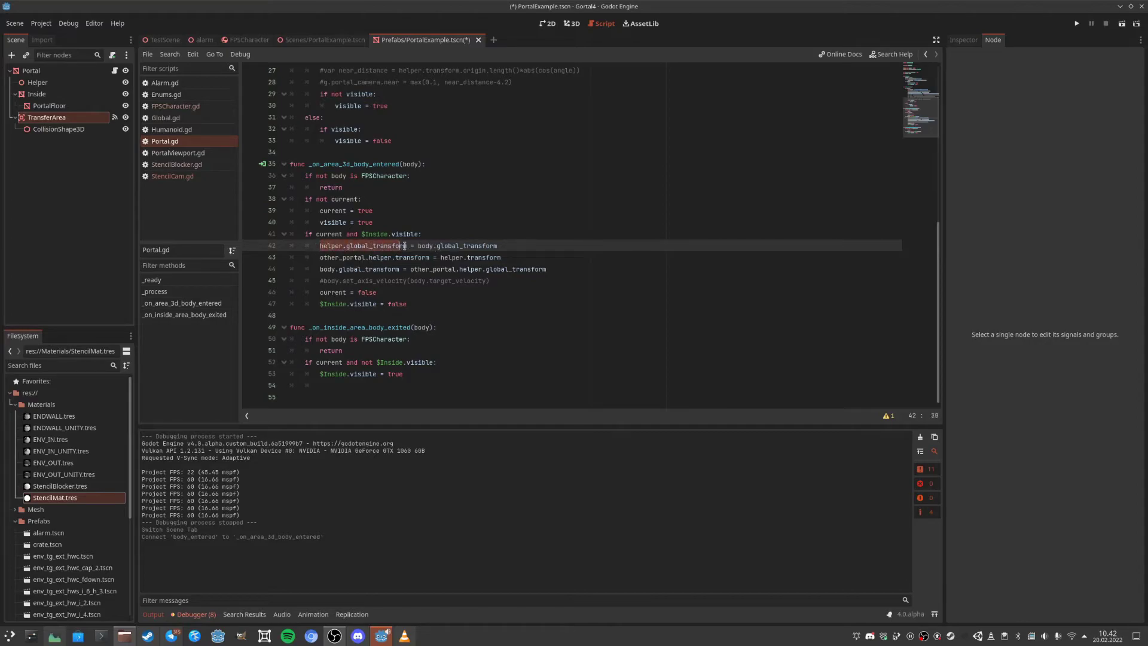
pyautogui.click(316, 245)
pyautogui.moveTo(413, 246); pyautogui.dragTo(498, 244)
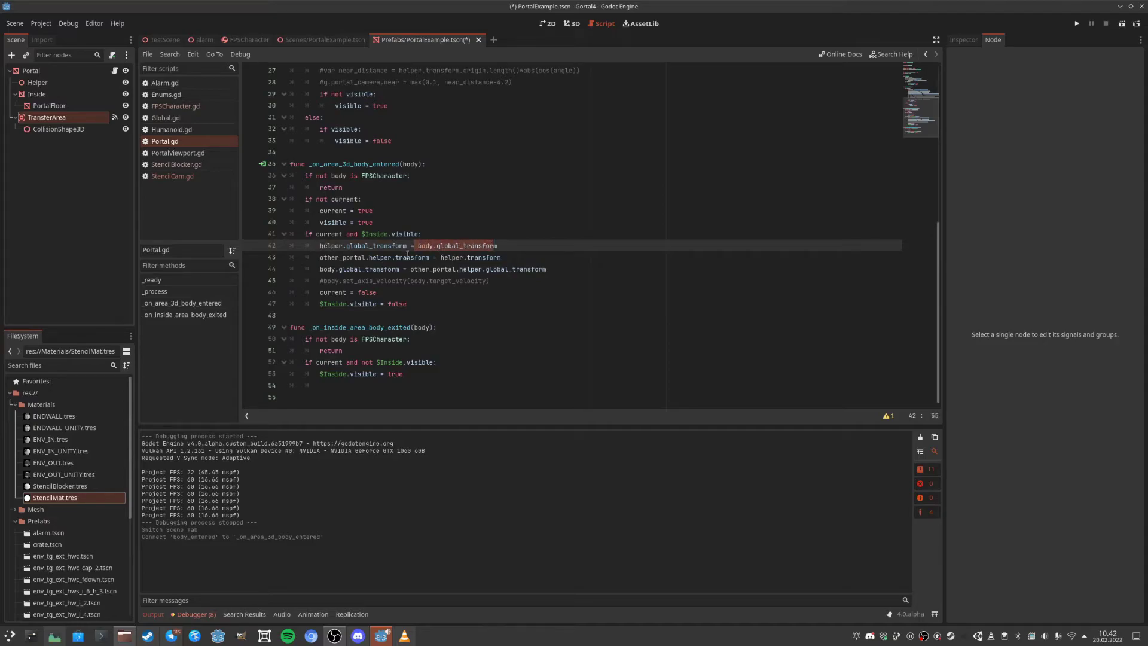
pyautogui.click(341, 258)
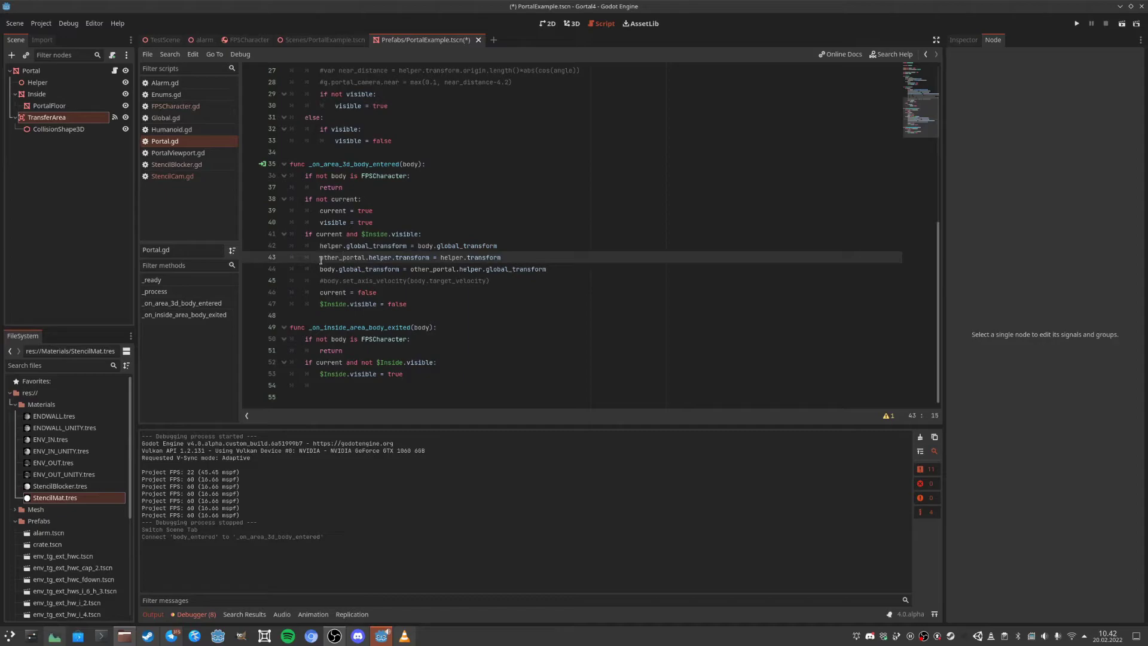
pyautogui.click(384, 257)
pyautogui.click(457, 258)
pyautogui.moveTo(441, 257); pyautogui.dragTo(501, 257)
pyautogui.click(503, 257)
pyautogui.click(489, 258)
pyautogui.click(344, 281)
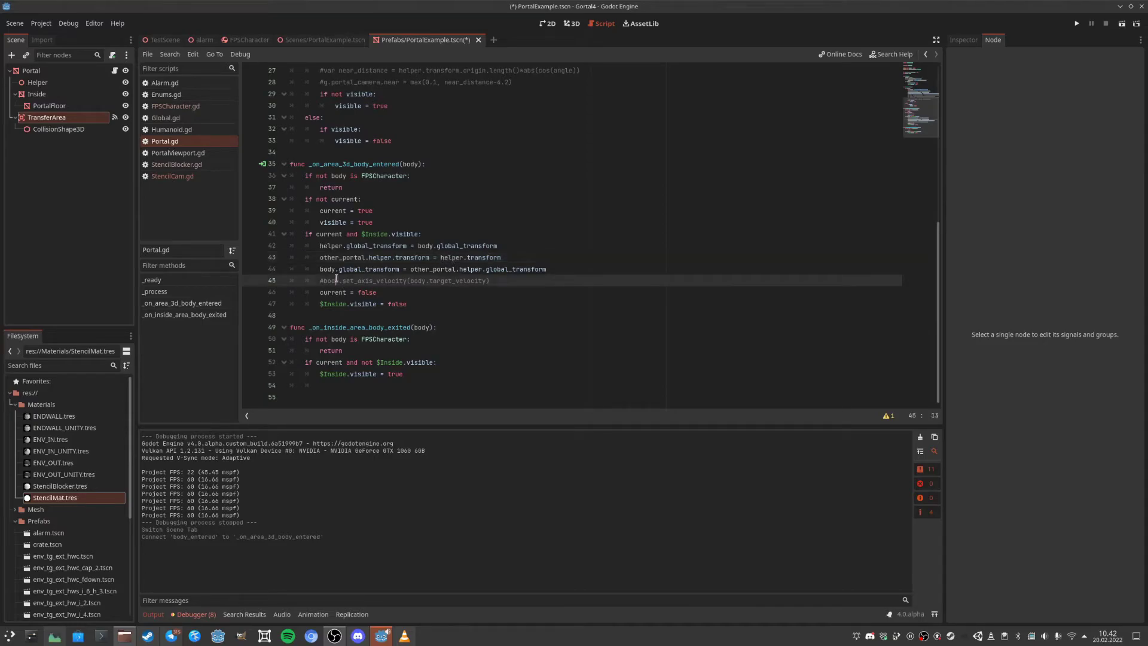
pyautogui.doubleClick(336, 270)
pyautogui.moveTo(320, 269); pyautogui.dragTo(551, 270)
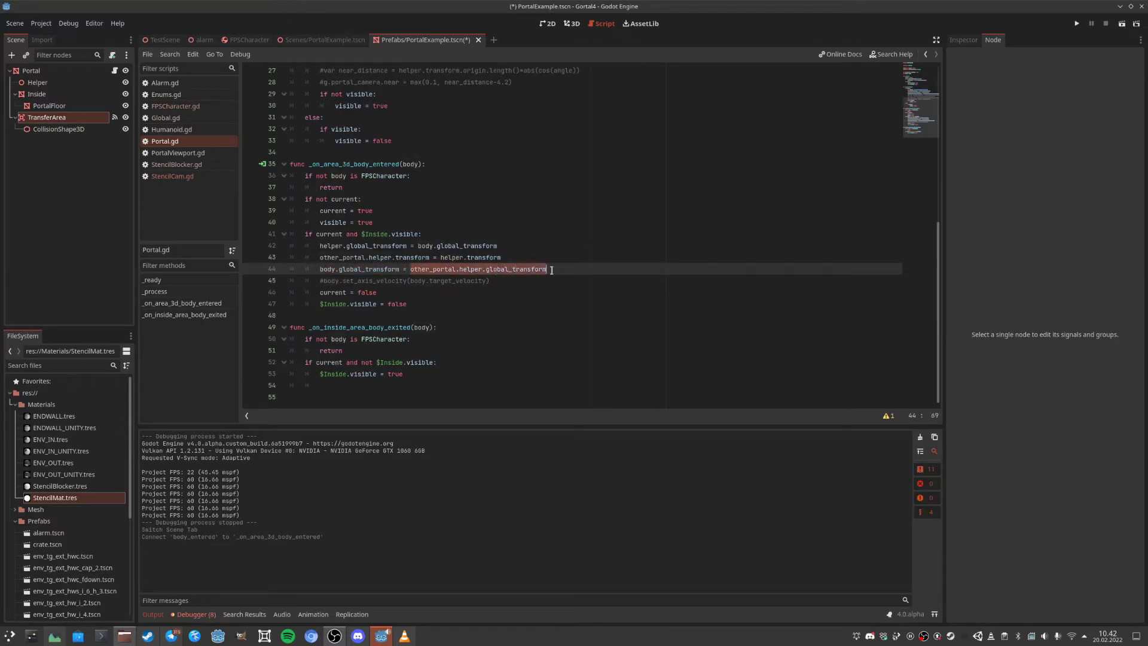
pyautogui.click(429, 272)
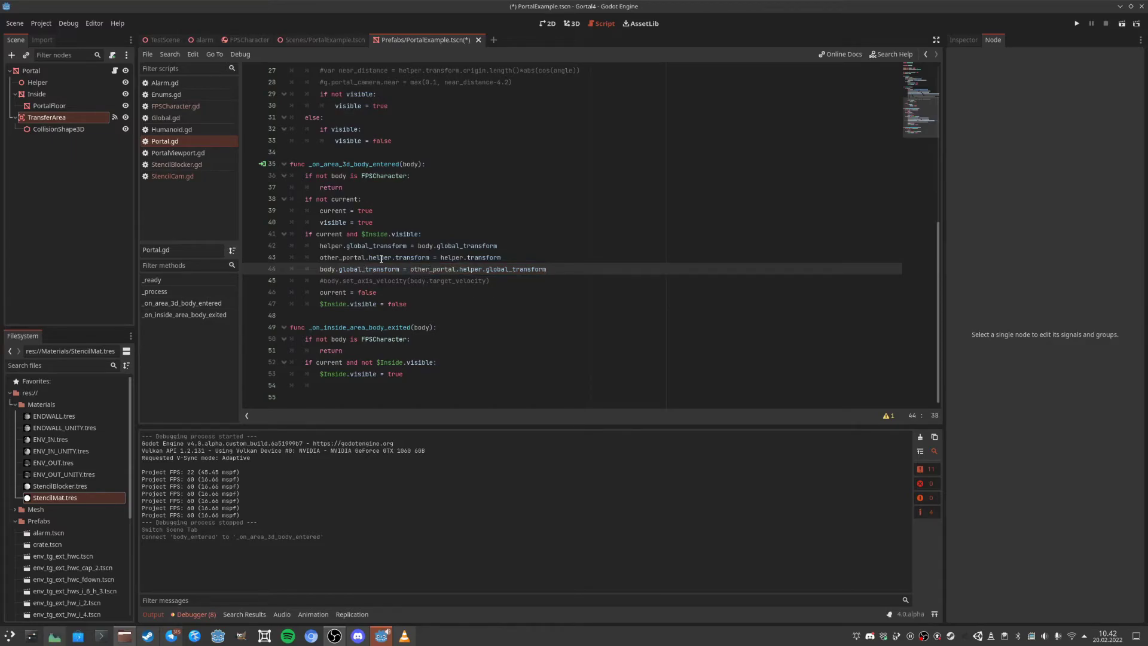
# Review the closing lines of _on_area_3d_body_entered that reset current and $Inside.visible to false.
pyautogui.press('Down')
pyautogui.press('Down')
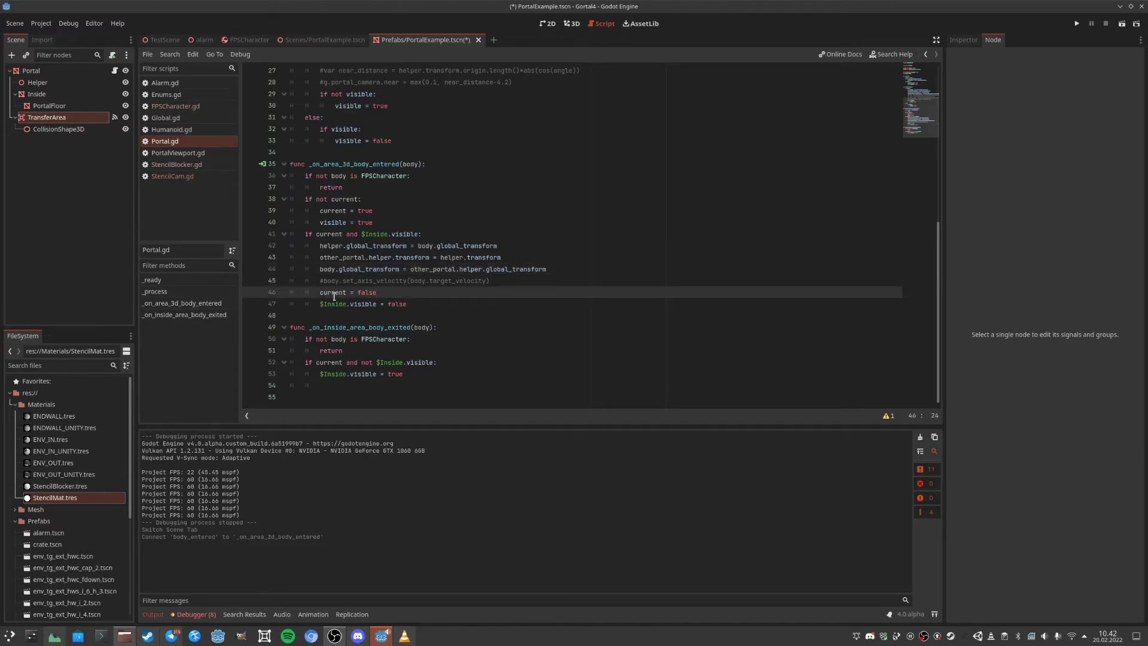
pyautogui.moveTo(320, 292); pyautogui.dragTo(377, 292)
pyautogui.click(362, 304)
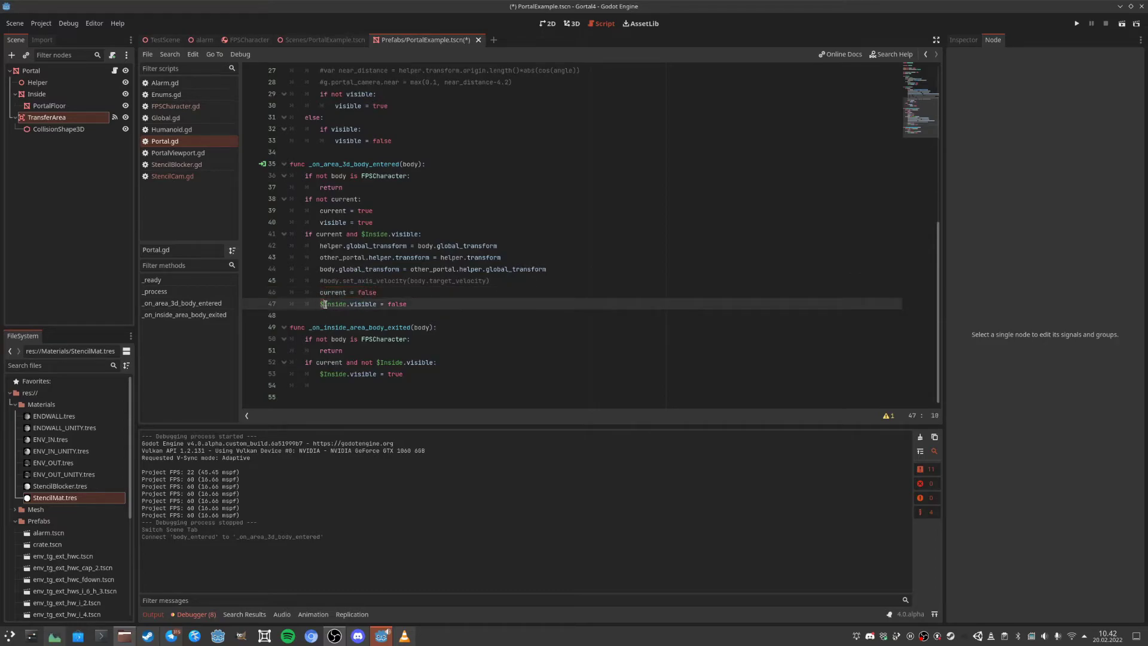
pyautogui.scroll(3, 409, 314)
pyautogui.scroll(-3, 409, 316)
pyautogui.moveTo(315, 292); pyautogui.dragTo(378, 304)
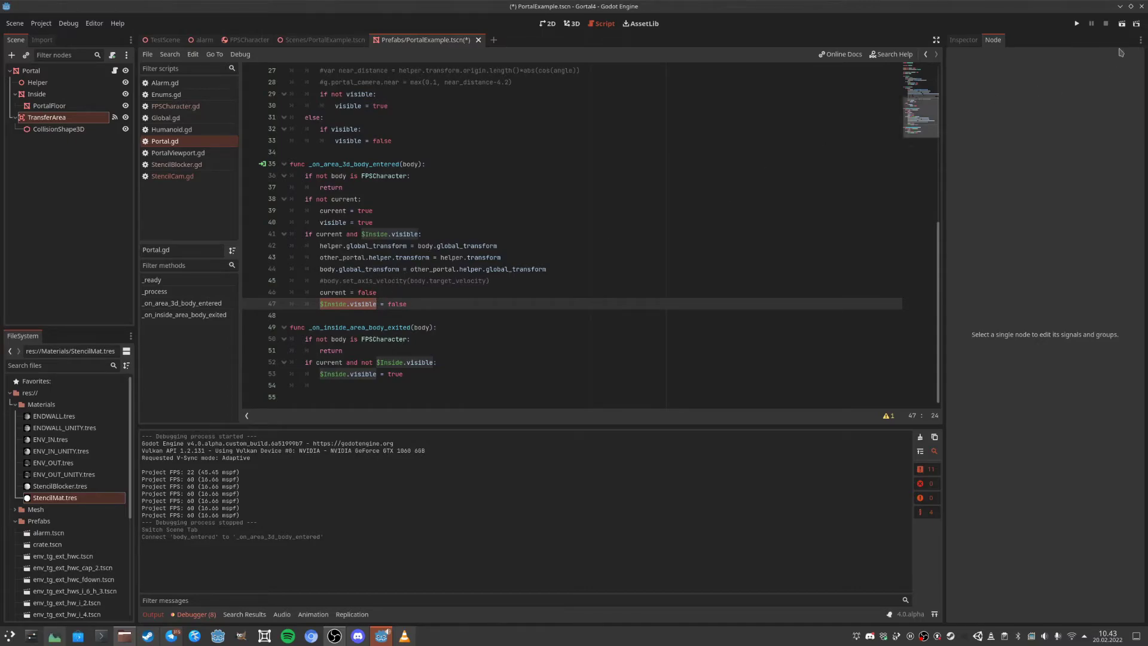
# Run the portal prefab scene, stop it, and switch to Scenes/PortalExample.
pyautogui.click(1122, 24)
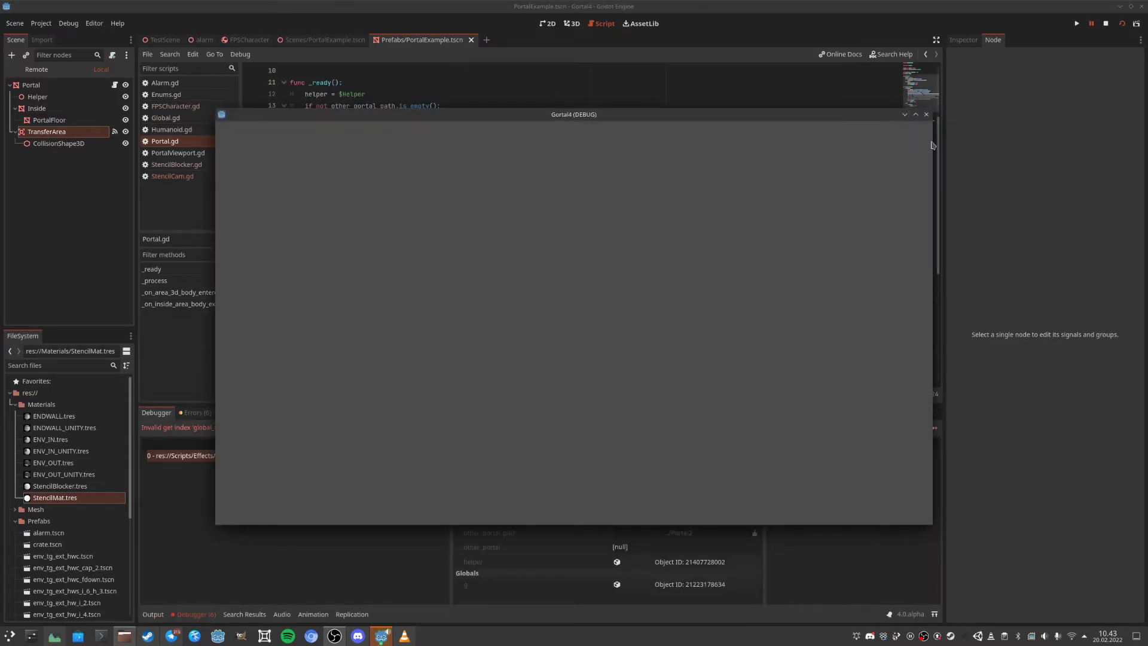
pyautogui.click(1105, 24)
pyautogui.click(338, 40)
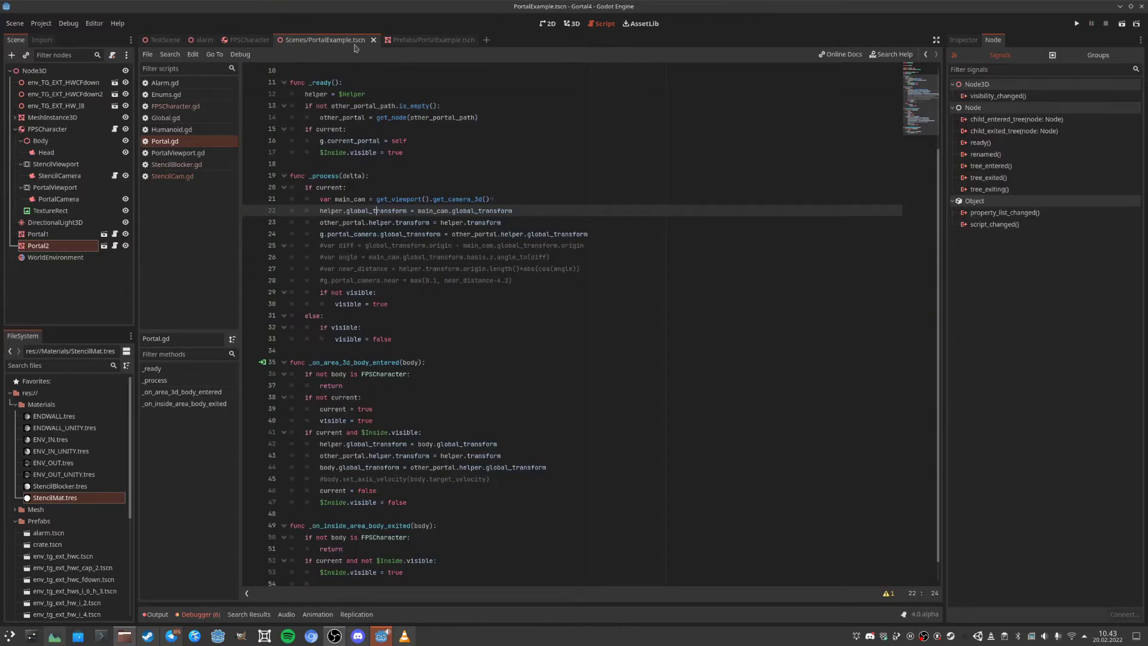
# Run Scenes/PortalExample, walk back and forth through the portal to test teleporting, close the game and return to _on_area_3d_body_entered in the script.
pyautogui.click(1128, 25)
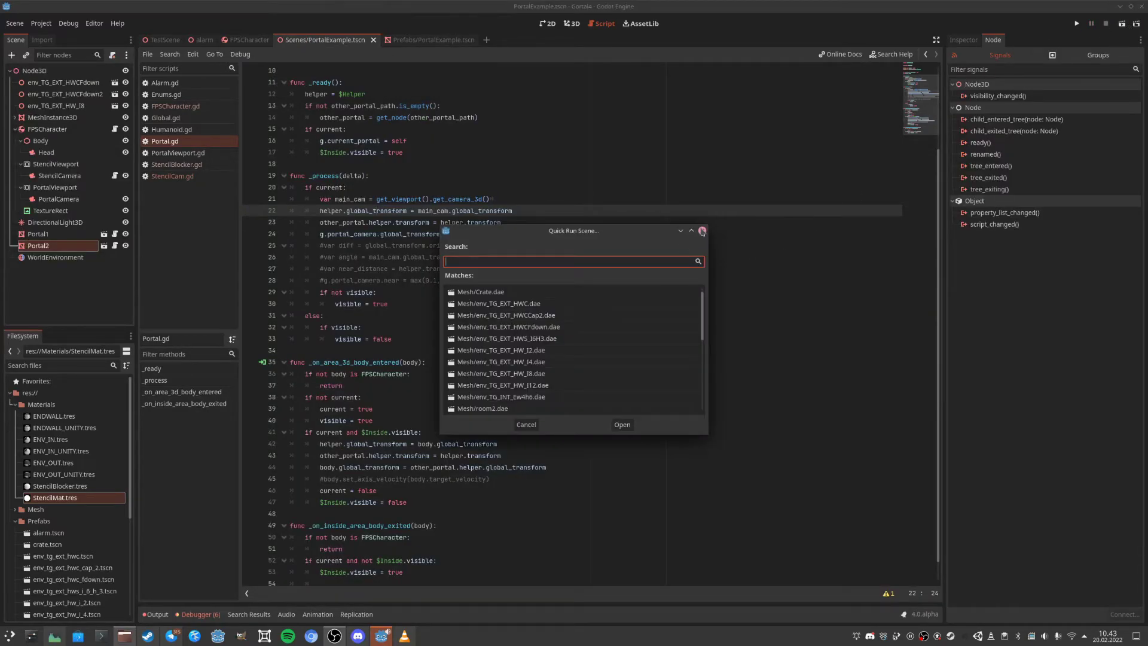
pyautogui.press('Escape')
pyautogui.click(1122, 24)
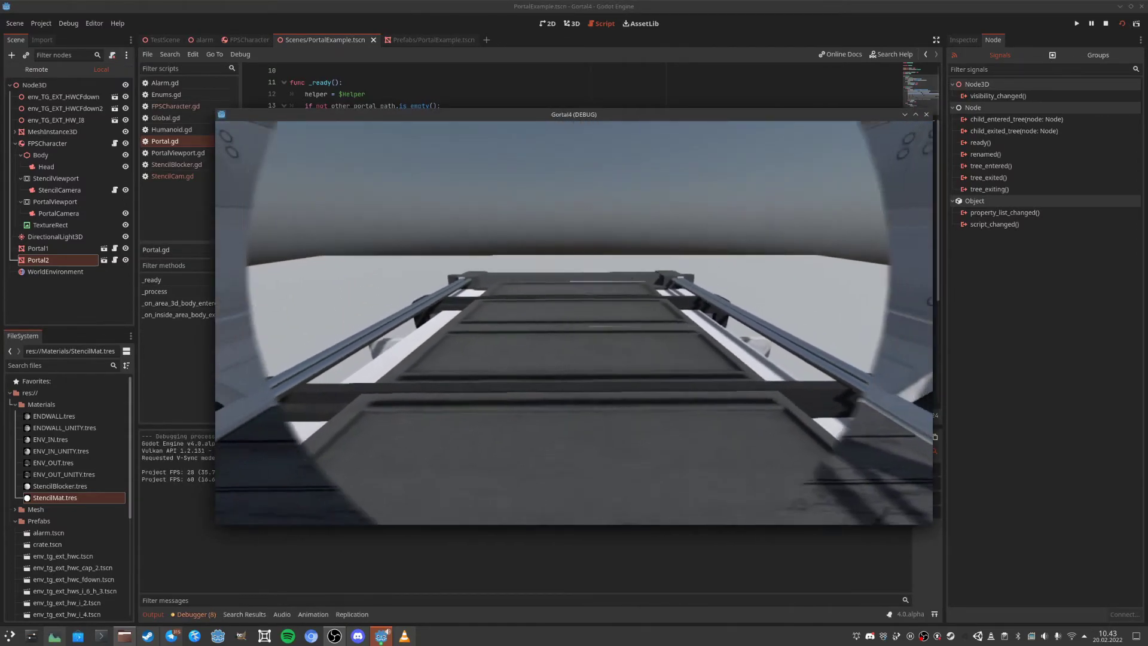
pyautogui.press('s')
pyautogui.press('w')
pyautogui.press('w')
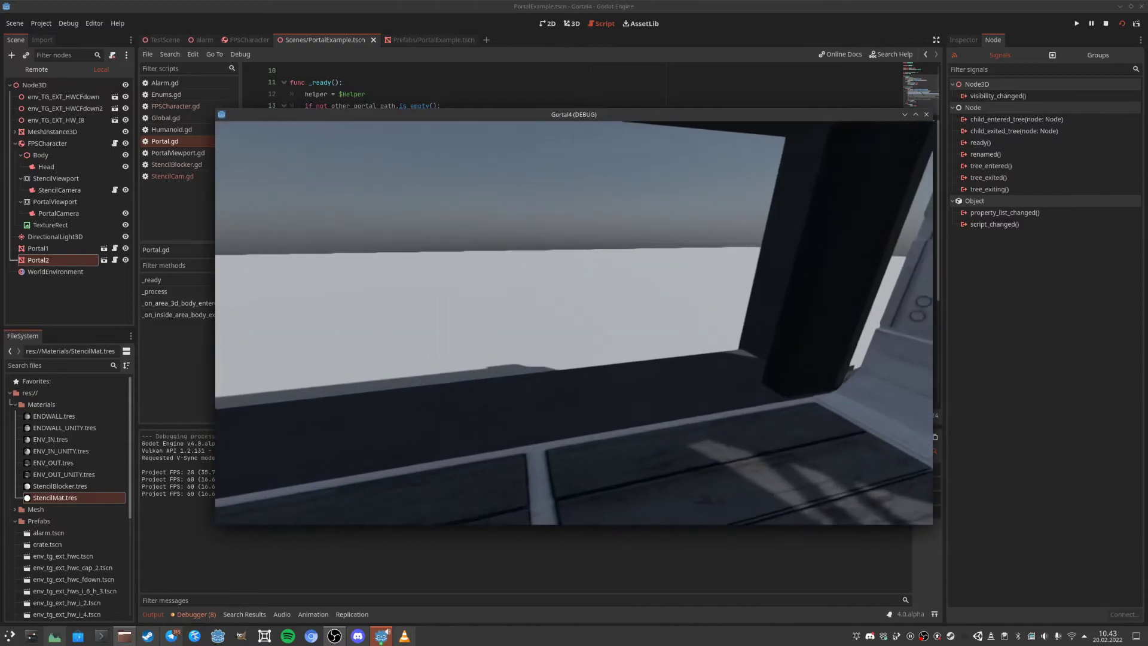
pyautogui.press('s')
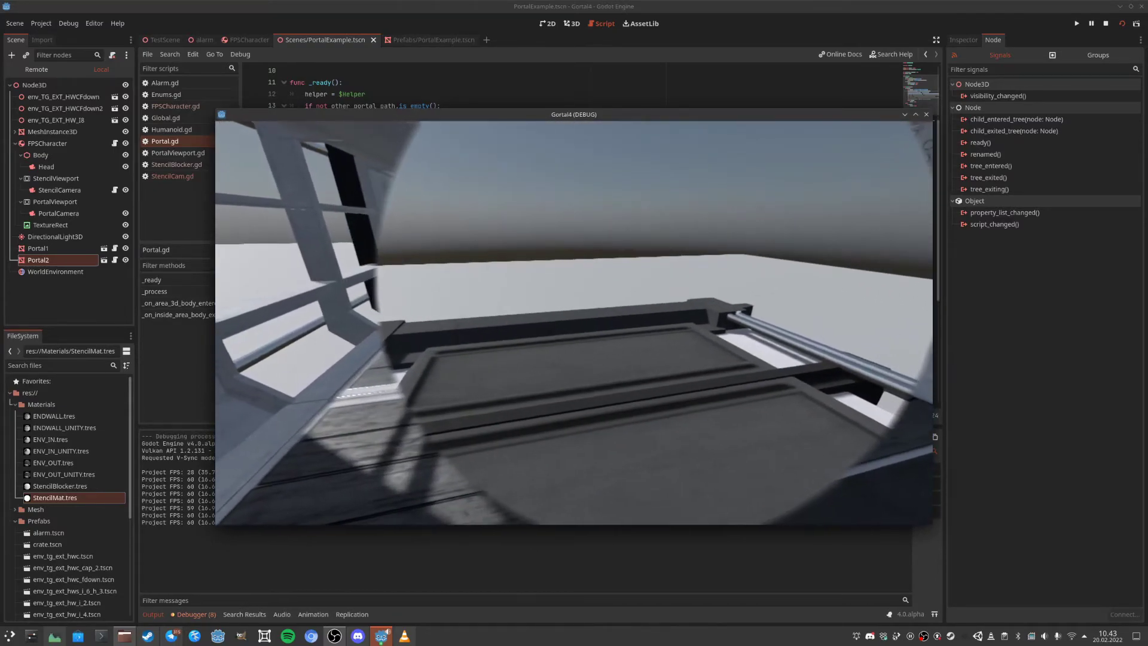
pyautogui.press('w')
pyautogui.press('w')
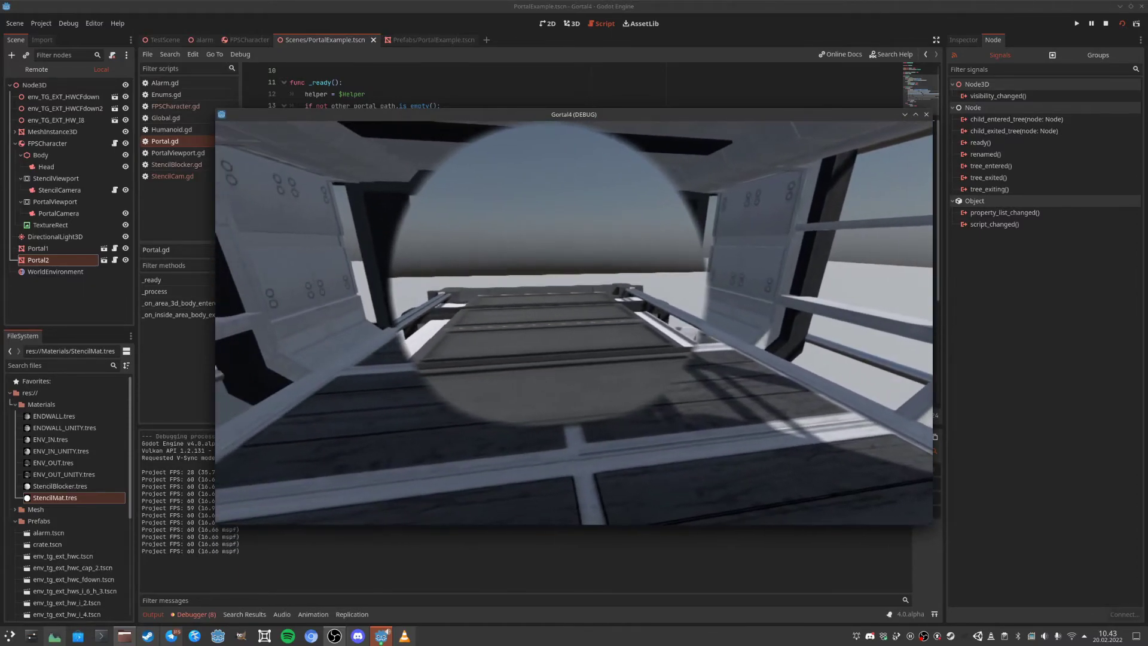
pyautogui.press('w')
pyautogui.press('w')
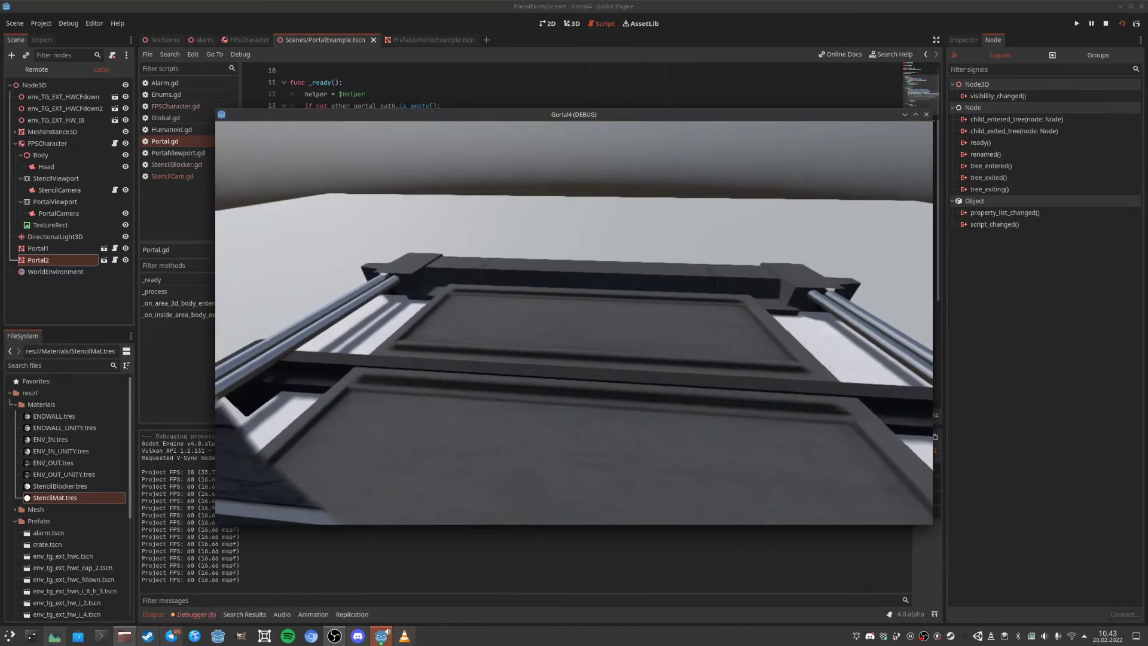
pyautogui.press('s')
pyautogui.press('Escape')
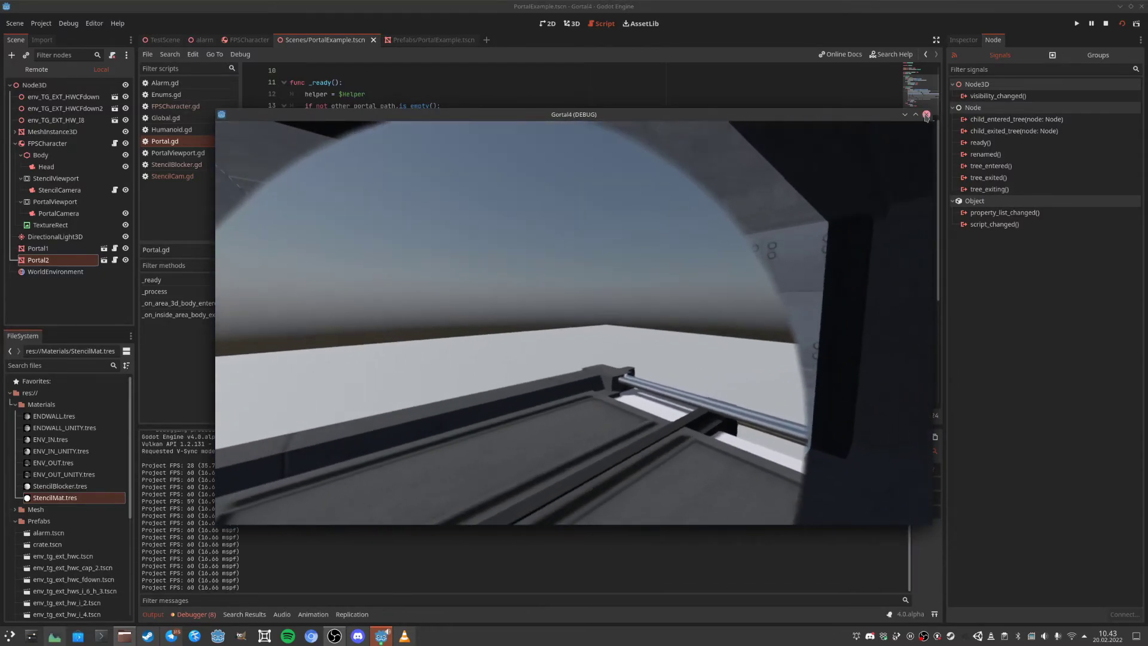
pyautogui.click(926, 114)
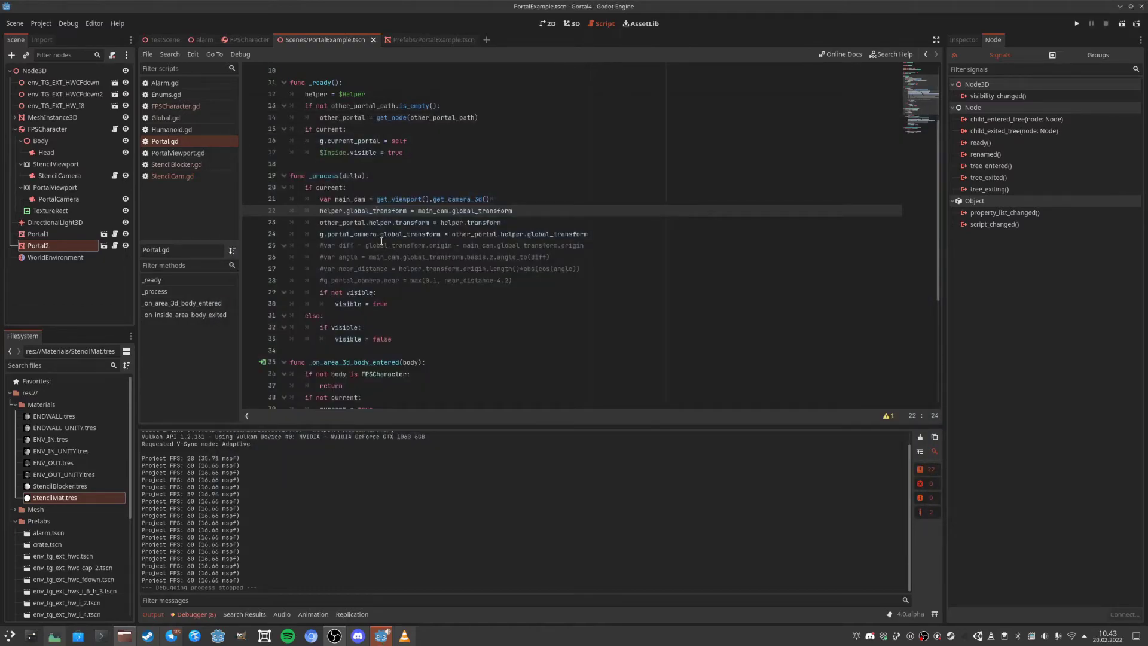
pyautogui.scroll(-5, 303, 193)
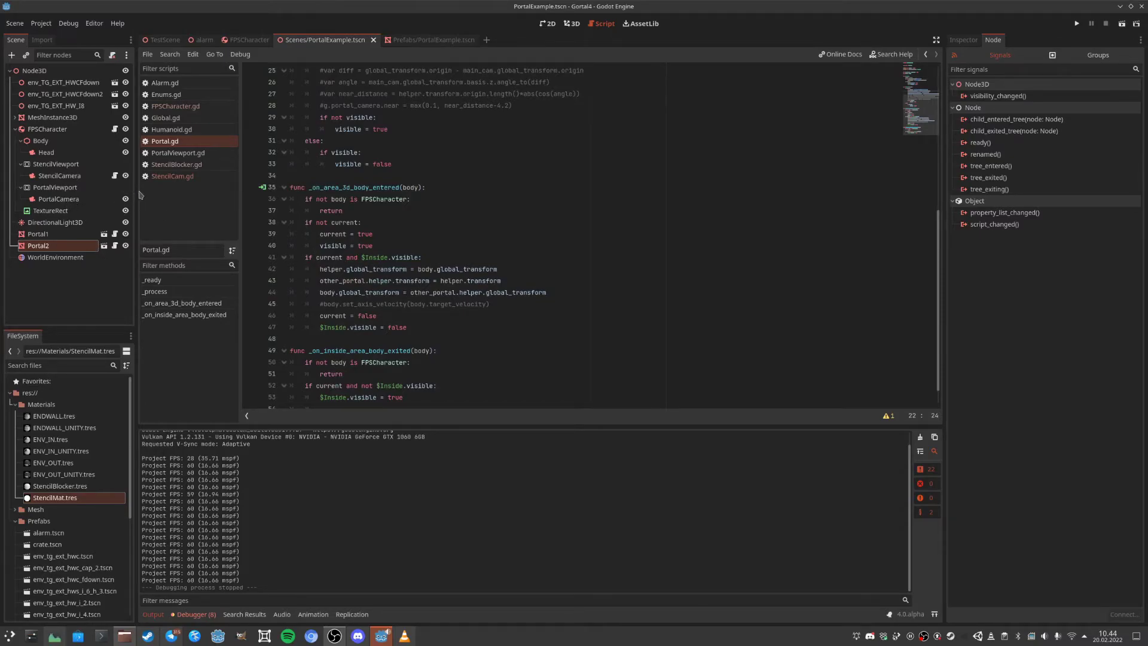
# Set a breakpoint at the "if current and $Inside.visible" check on line 41, then run the game and walk into the portal.
pyautogui.click(251, 257)
pyautogui.click(795, 171)
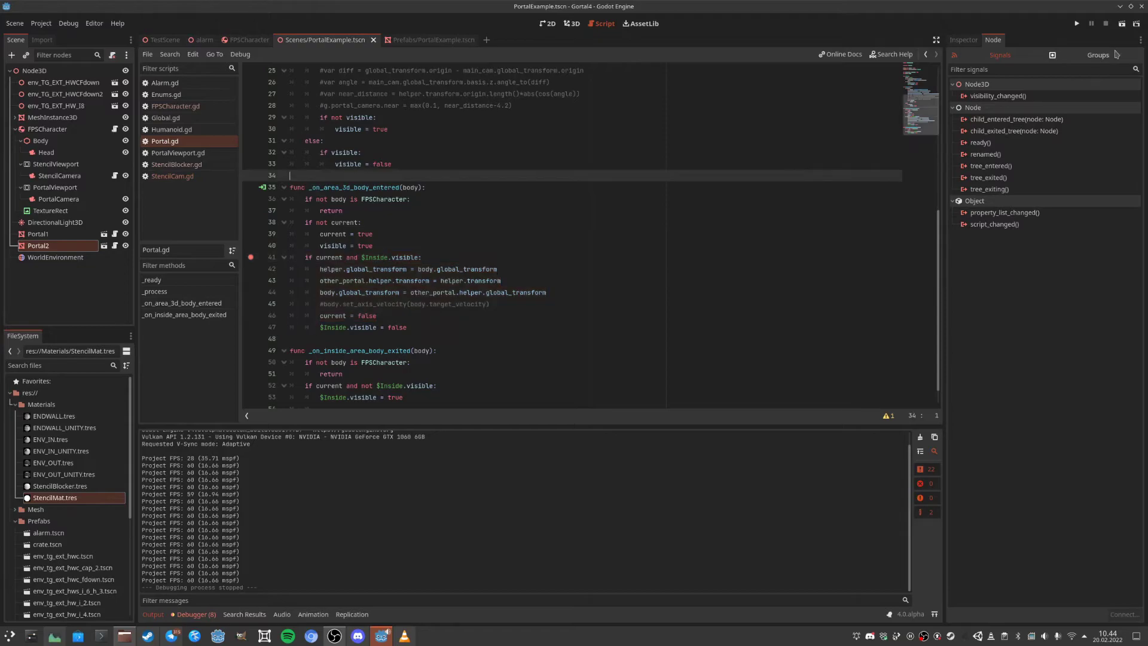
pyautogui.press('F5')
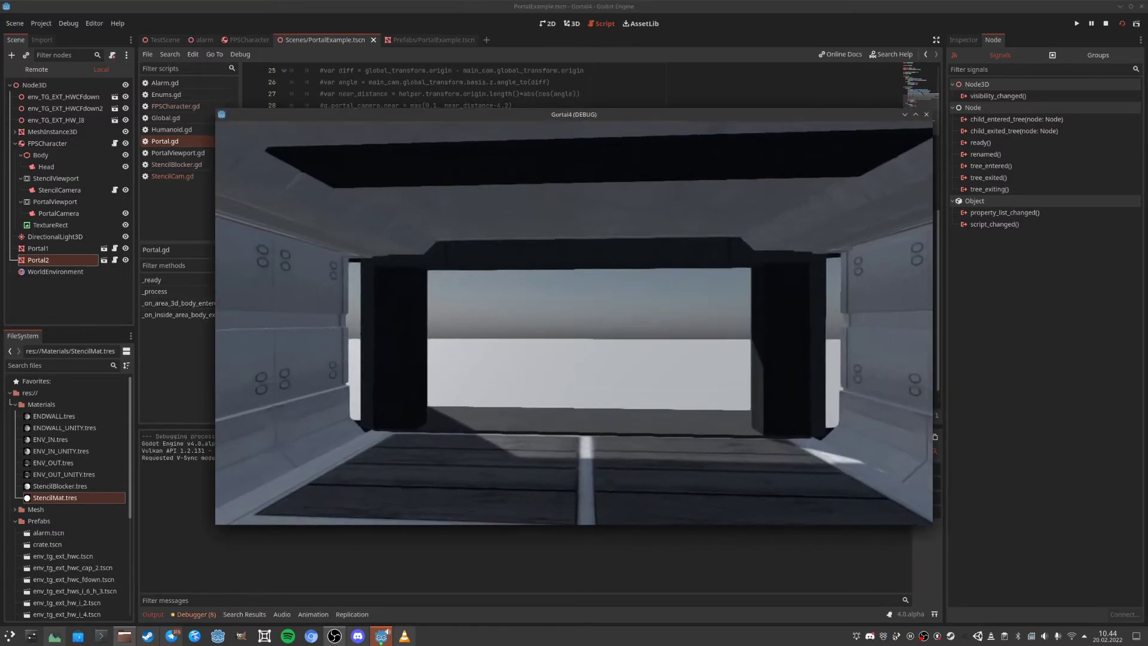
pyautogui.press('w')
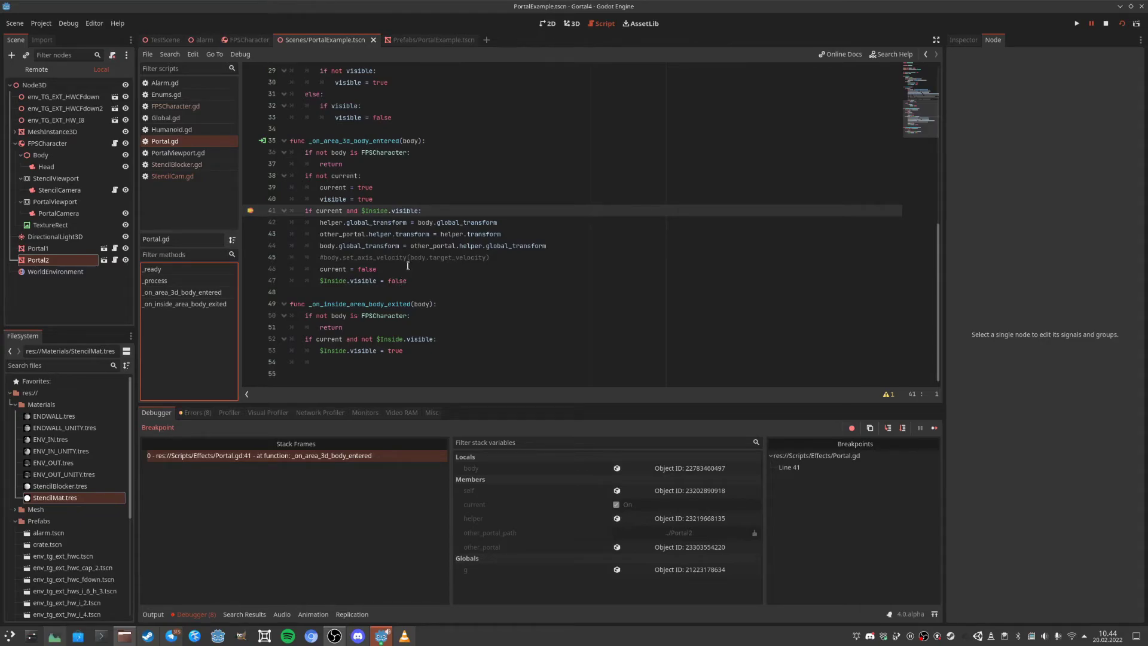
# Step over the teleport code line by line from the line 41 breakpoint to the $Inside.visible = false line.
pyautogui.press('F10')
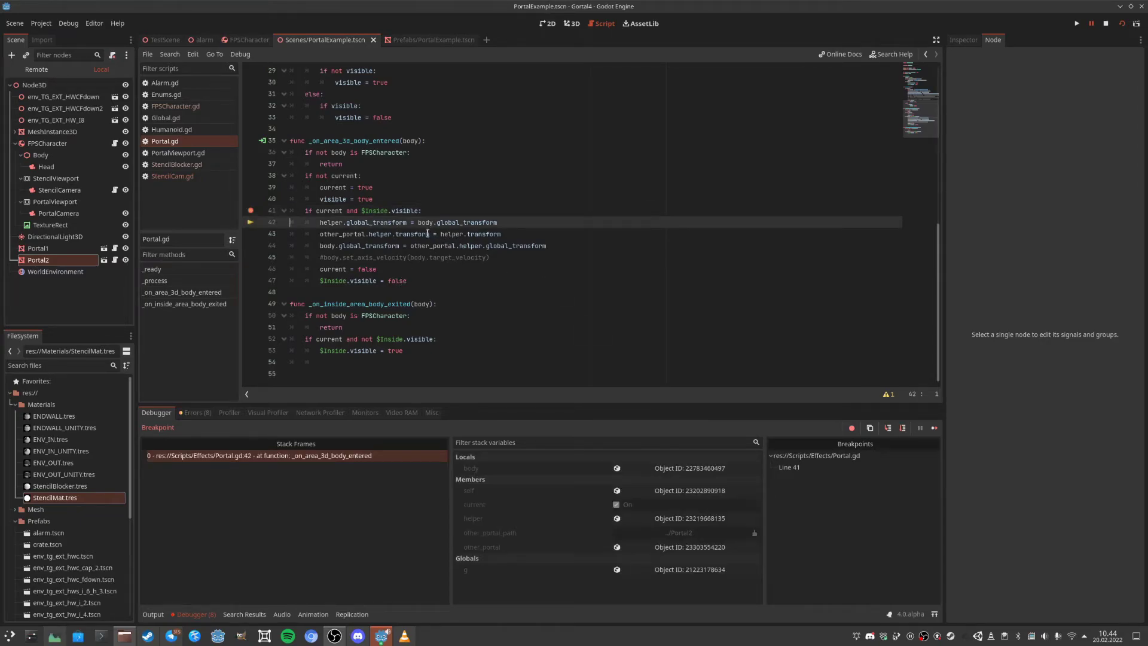
pyautogui.press('F10')
pyautogui.press('F10')
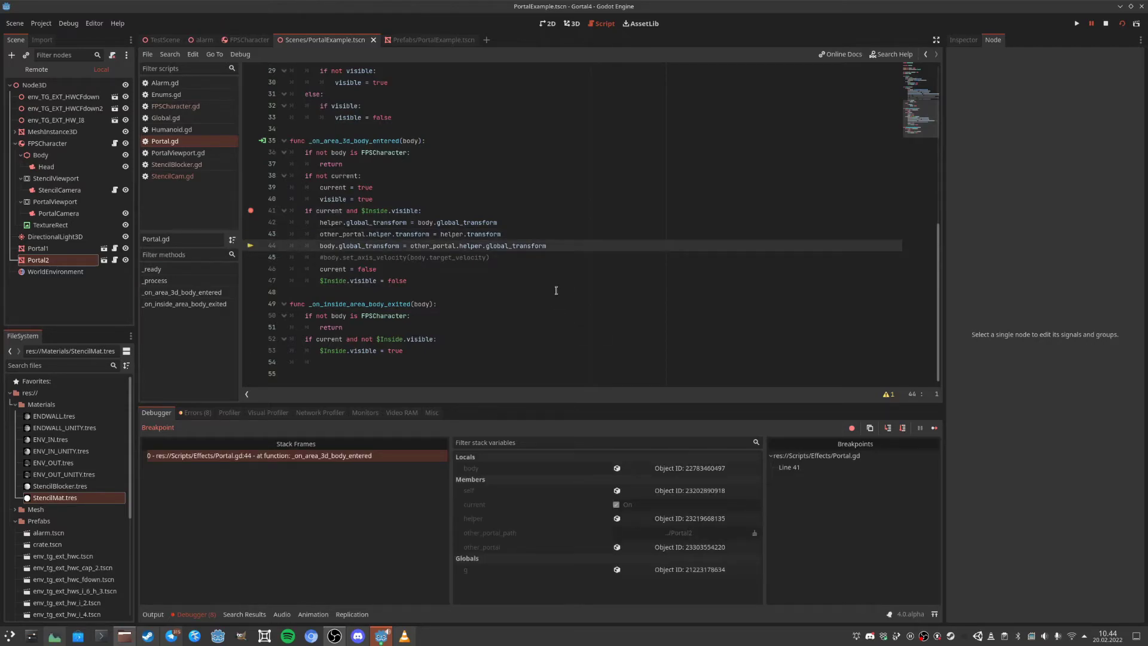
pyautogui.press('F10')
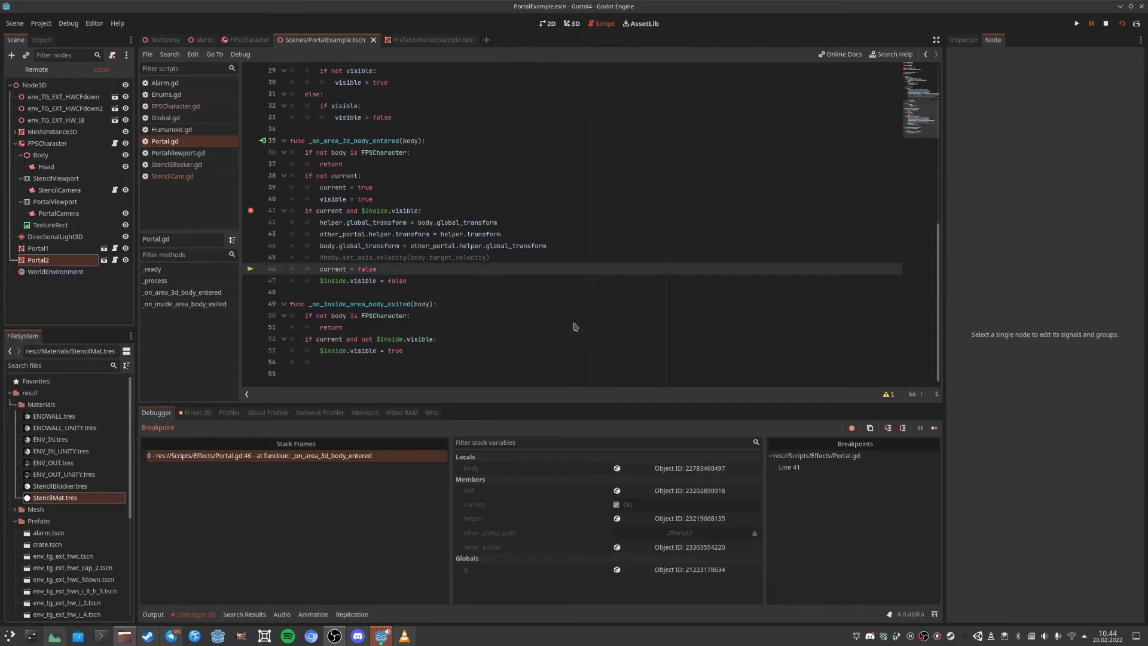
pyautogui.press('F10')
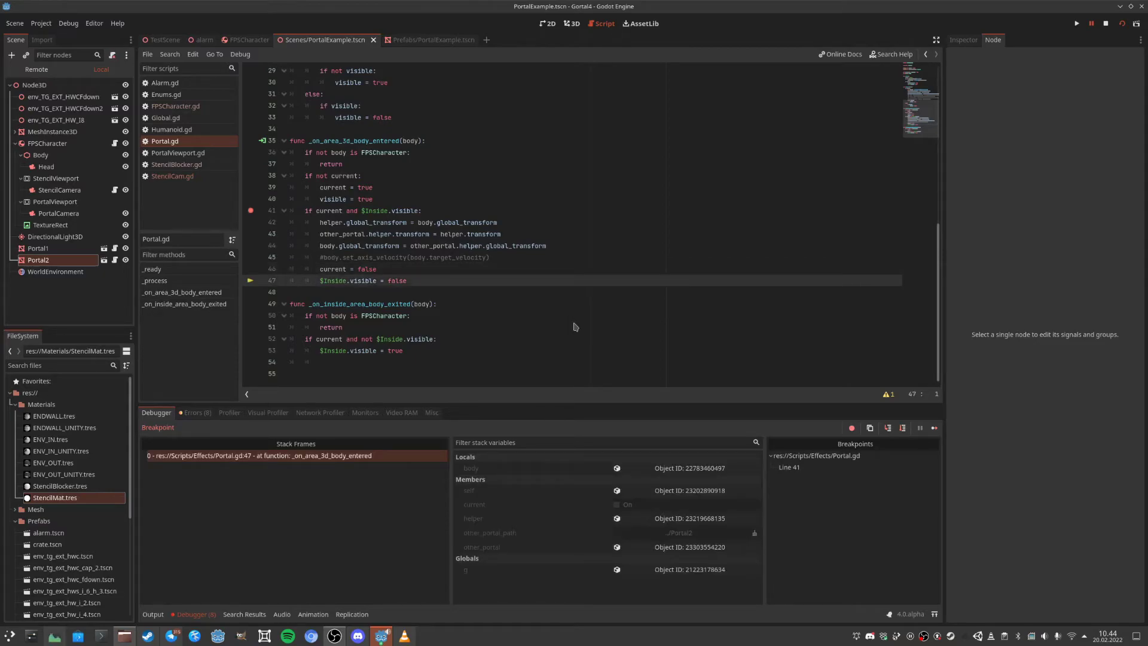
# Continue to the next breakpoint hit, step over the teleport code again until _on_area_3d_body_entered ends, and stop the game.
pyautogui.click(934, 428)
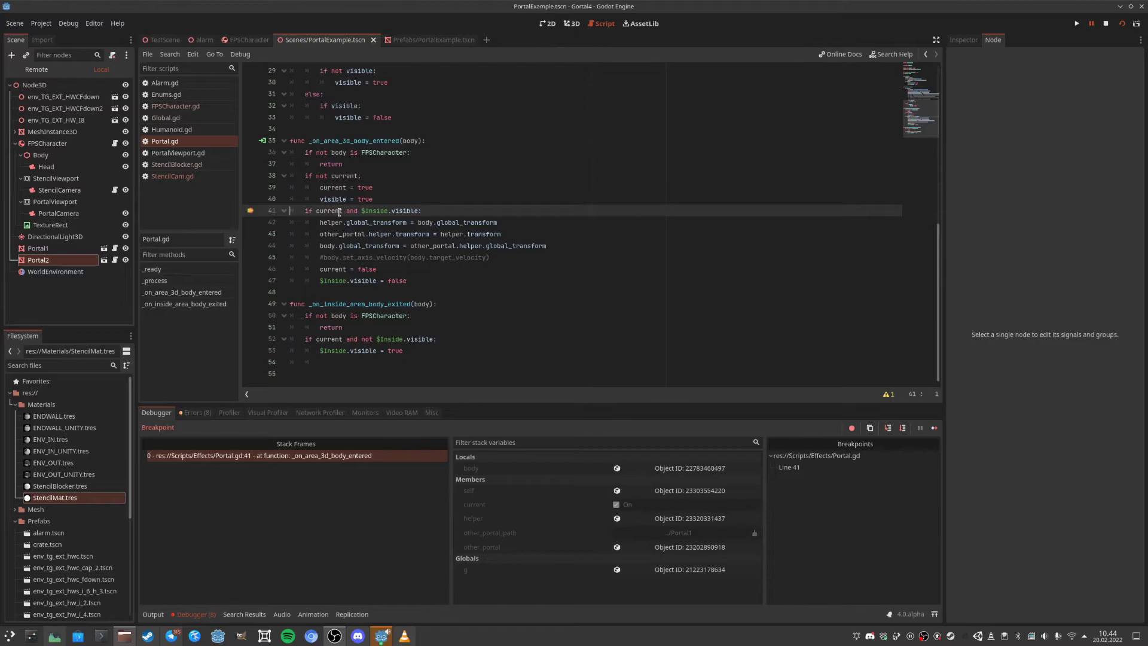
pyautogui.press('F10')
pyautogui.press('F10')
pyautogui.press('F10')
pyautogui.press('F10')
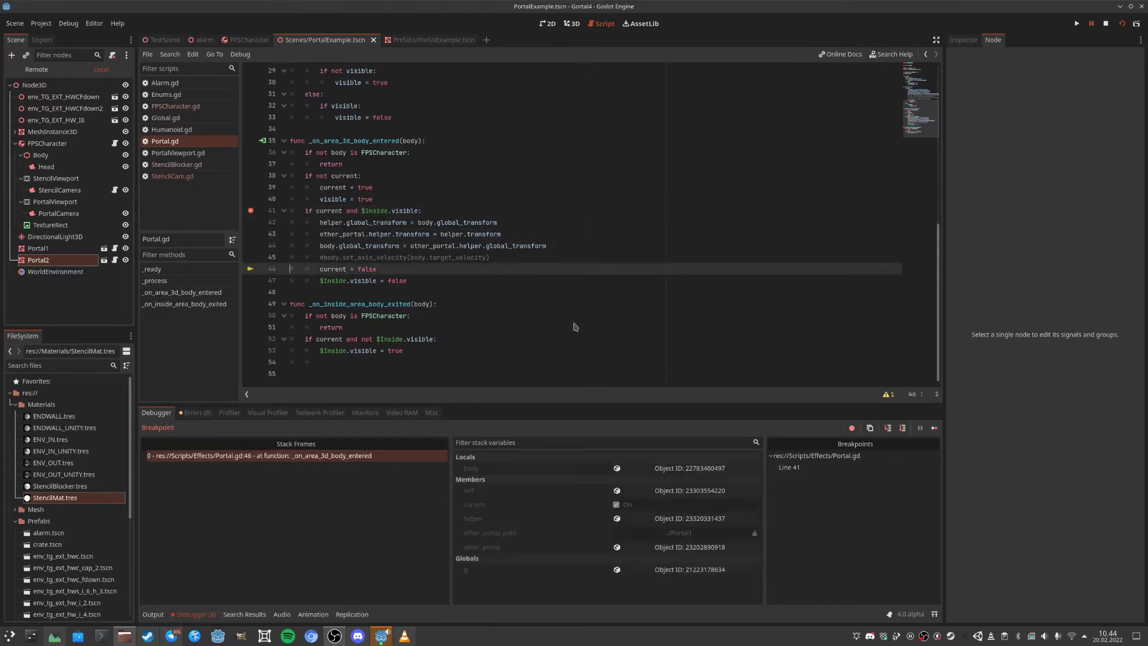
pyautogui.press('F10')
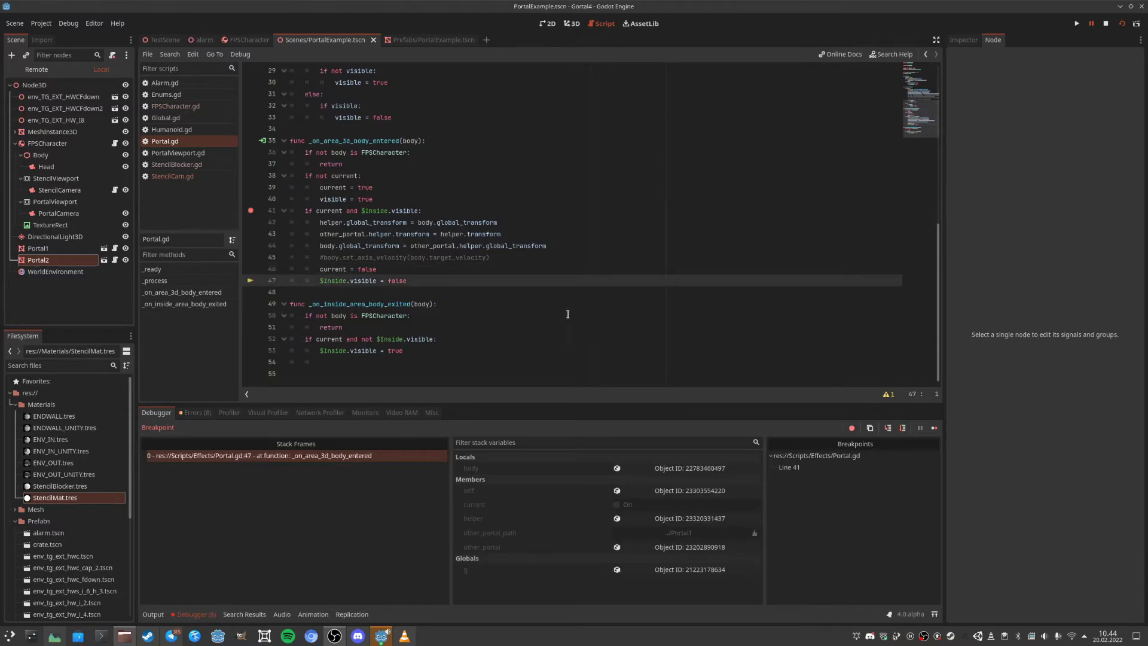
pyautogui.press('F10')
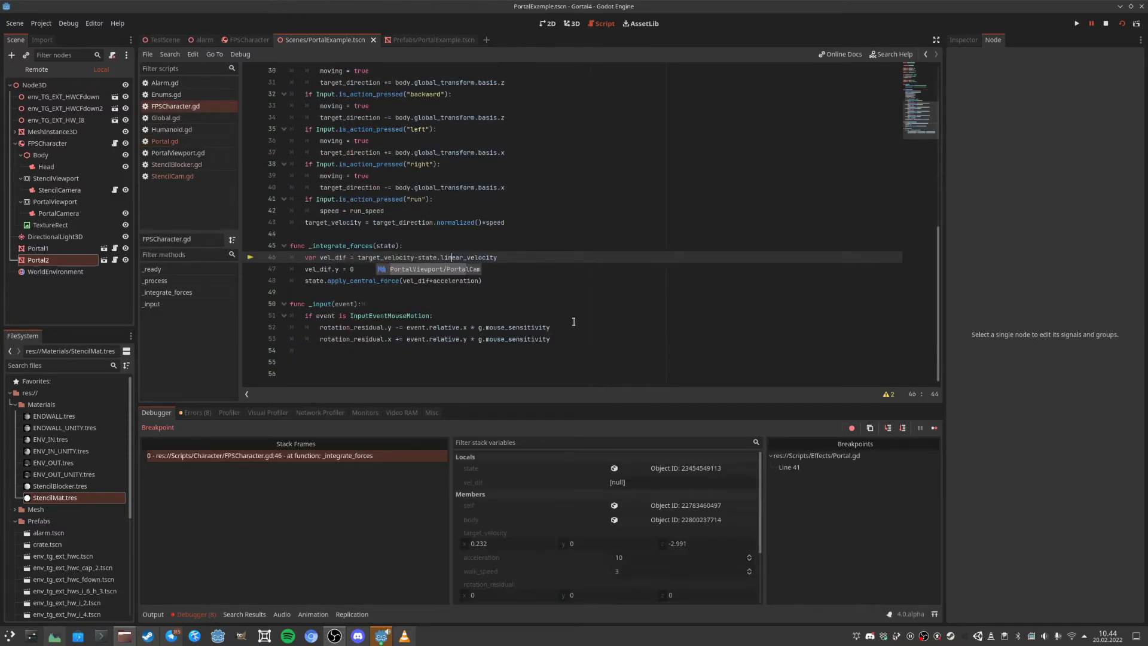
pyautogui.click(1105, 23)
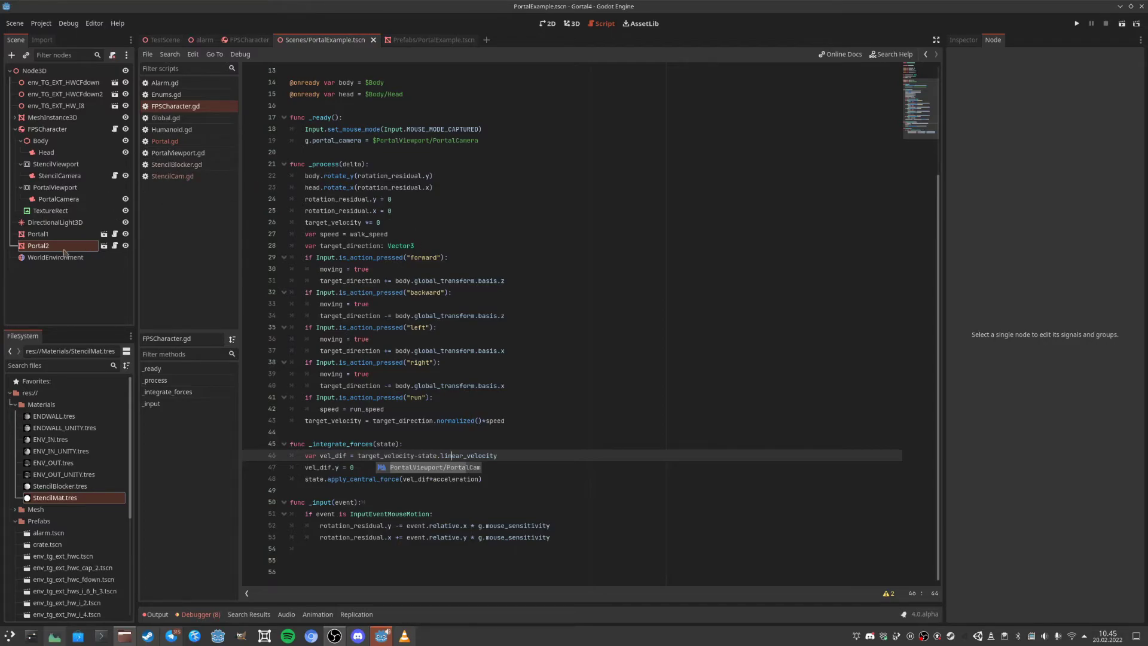
# Open Portal2's prefab scene, hide the Inside node by default, and save the prefab.
pyautogui.click(104, 246)
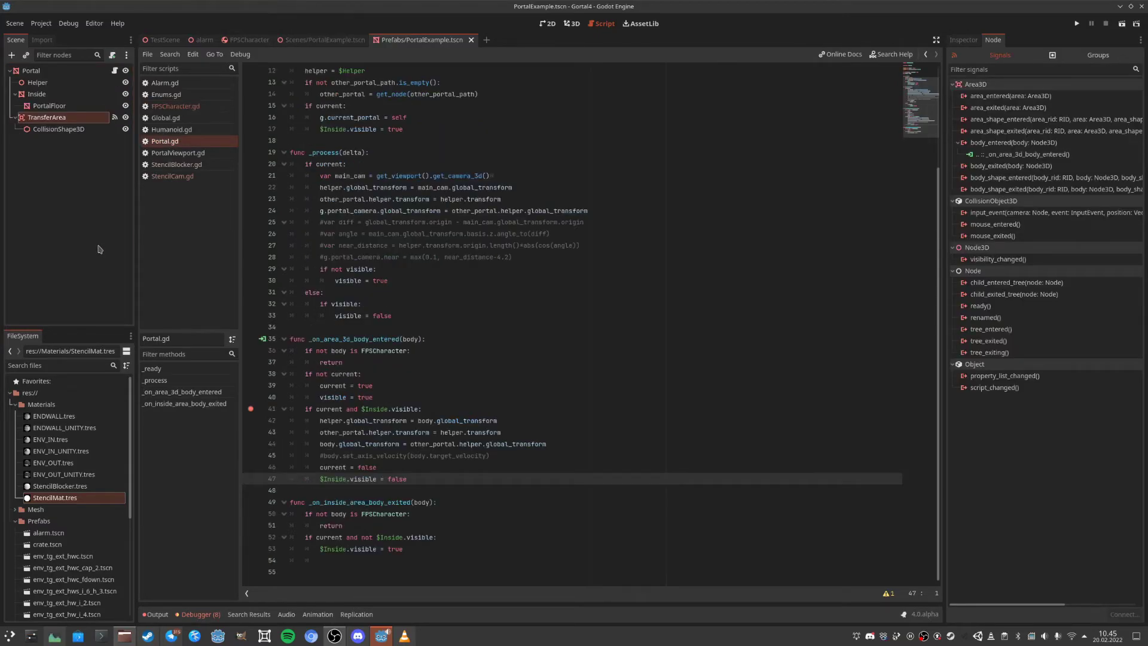
pyautogui.scroll(4, 383, 213)
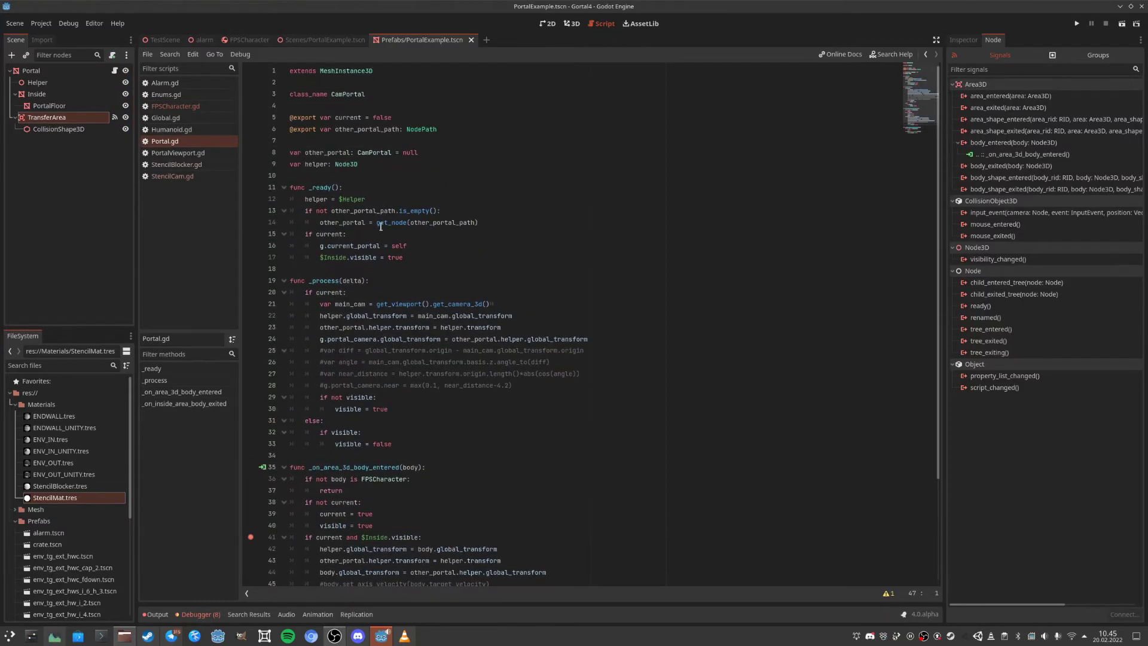
pyautogui.click(35, 96)
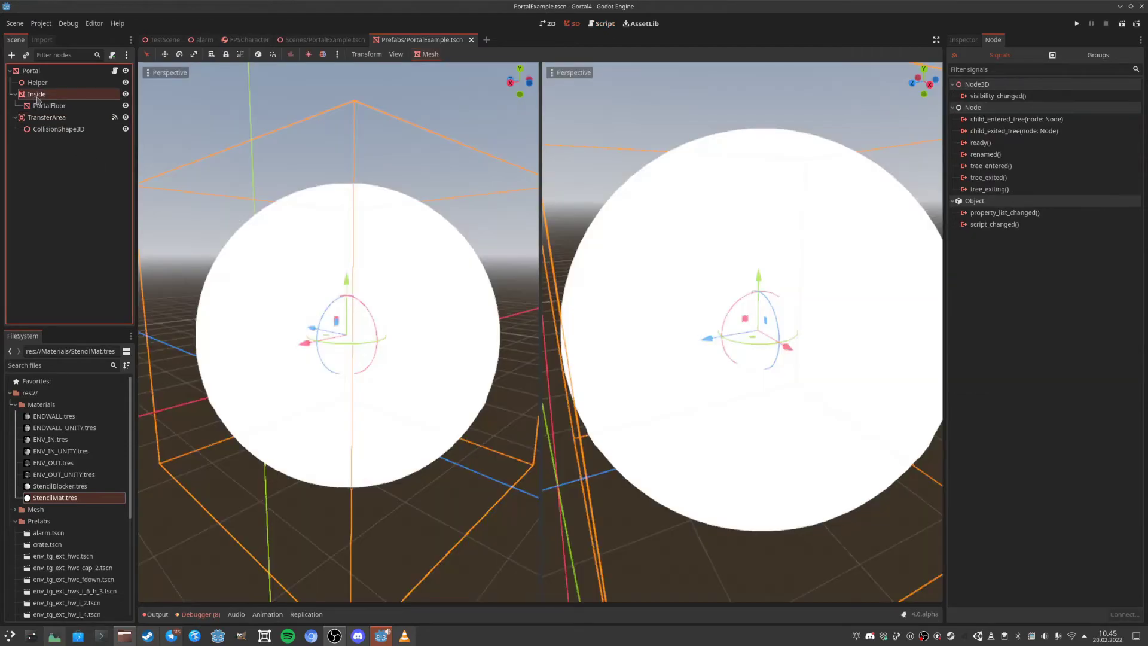
pyautogui.click(126, 94)
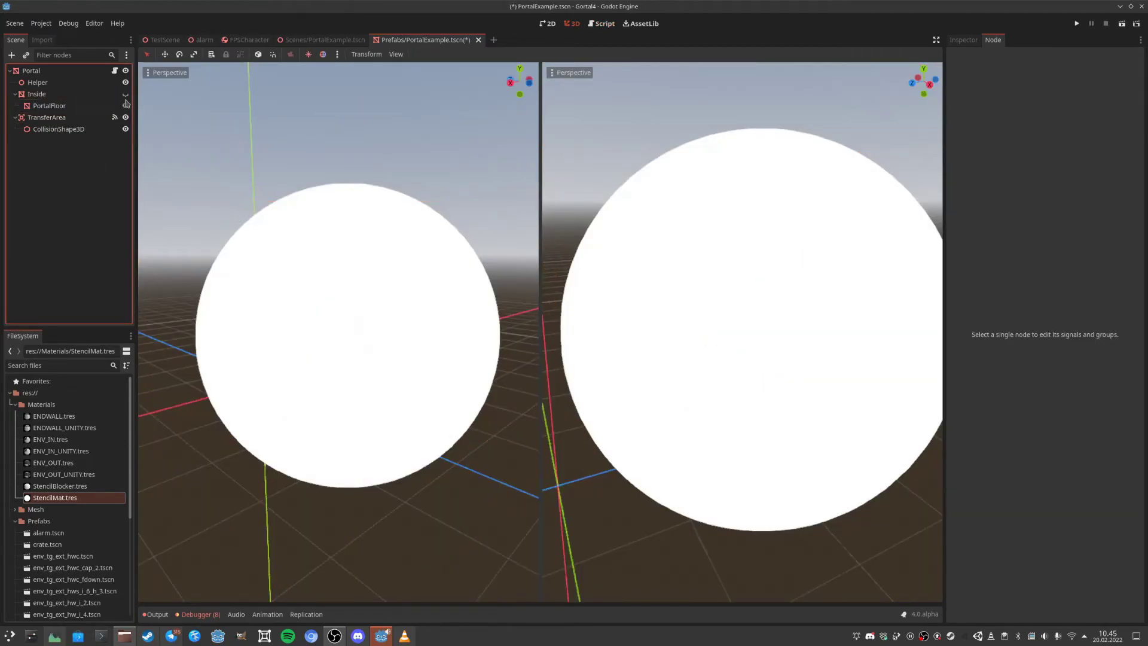
pyautogui.hotkey('ctrl', 's')
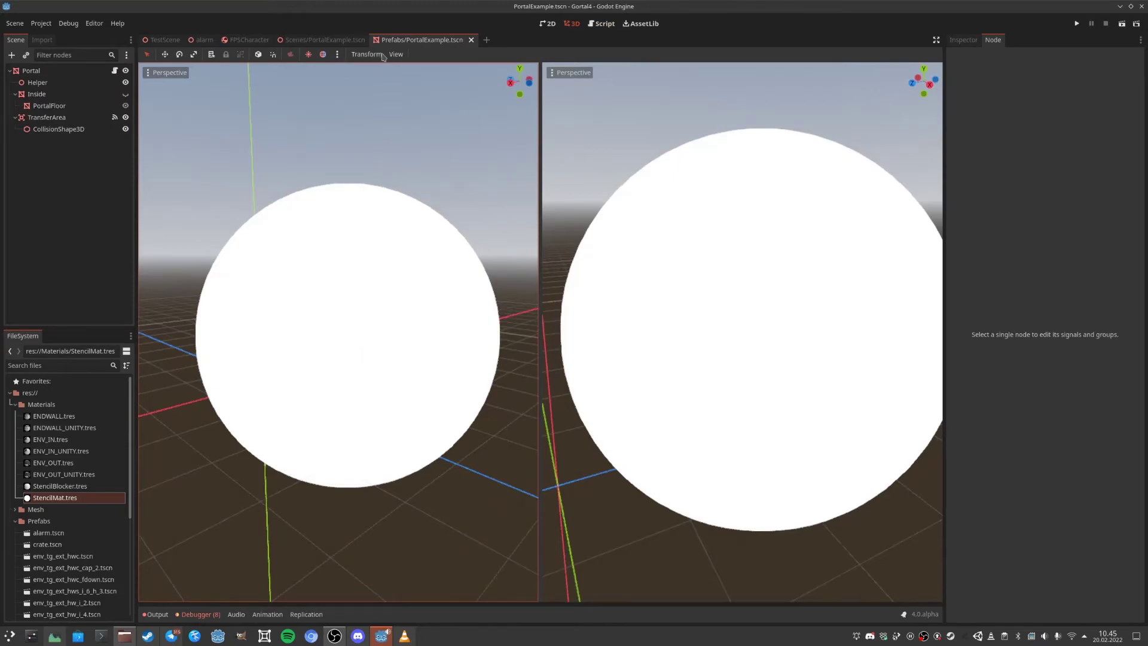
# Run Scenes/PortalExample, walk into the portal, remove the line 41 breakpoint from Portal.gd and resume execution.
pyautogui.click(325, 40)
pyautogui.press('F5')
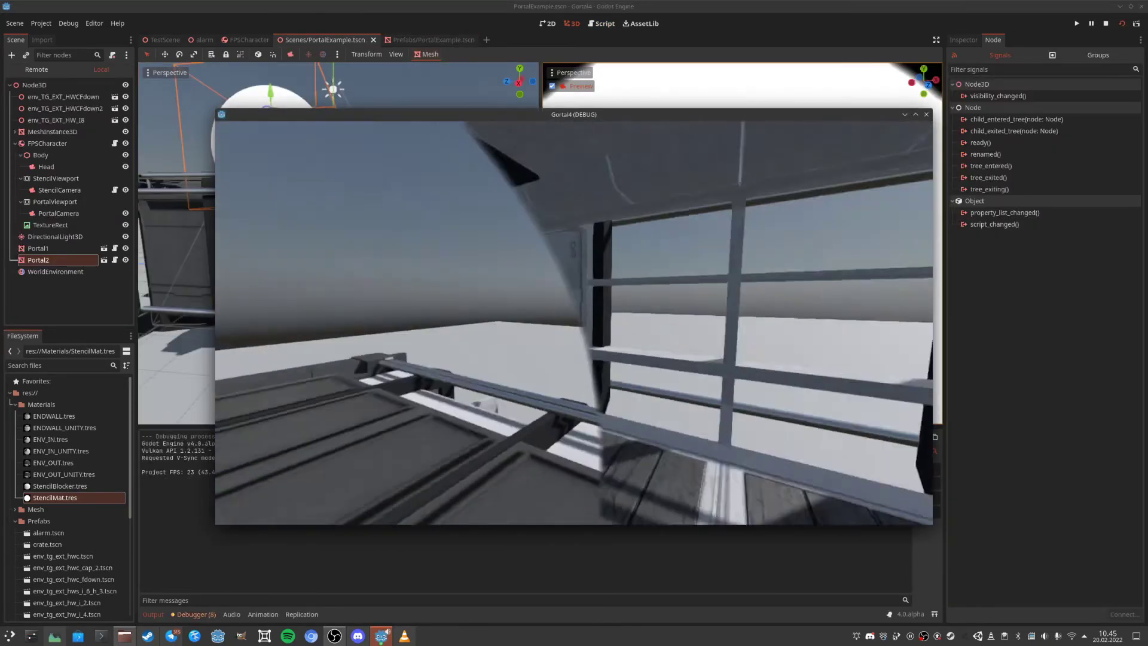
pyautogui.press('w')
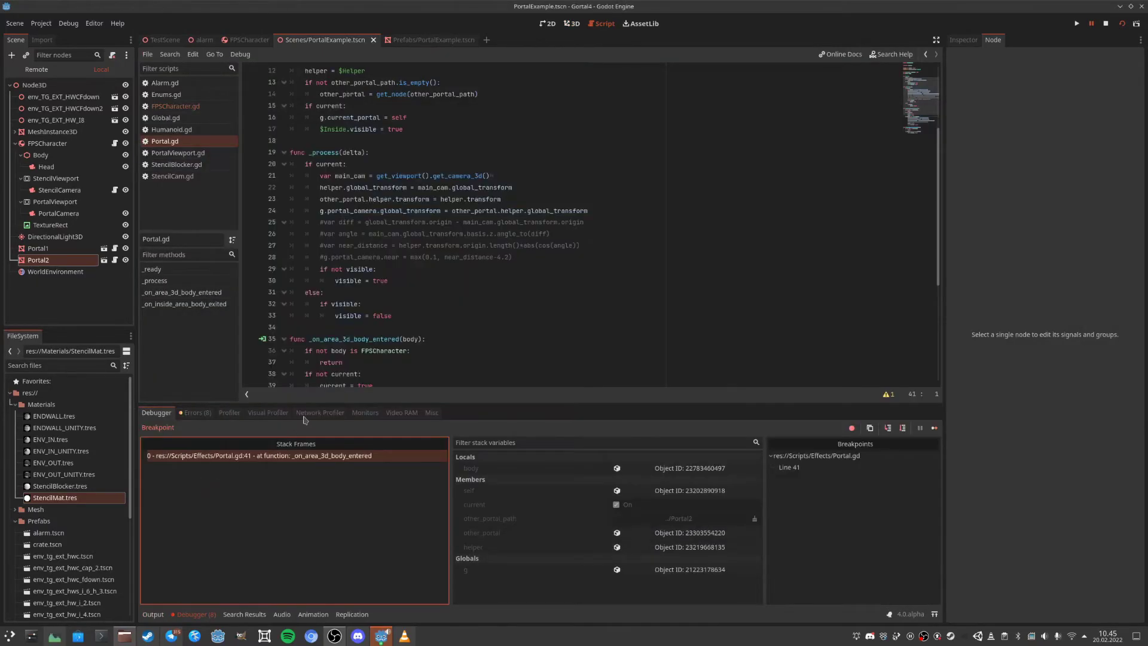
pyautogui.click(261, 457)
pyautogui.click(250, 211)
pyautogui.click(933, 427)
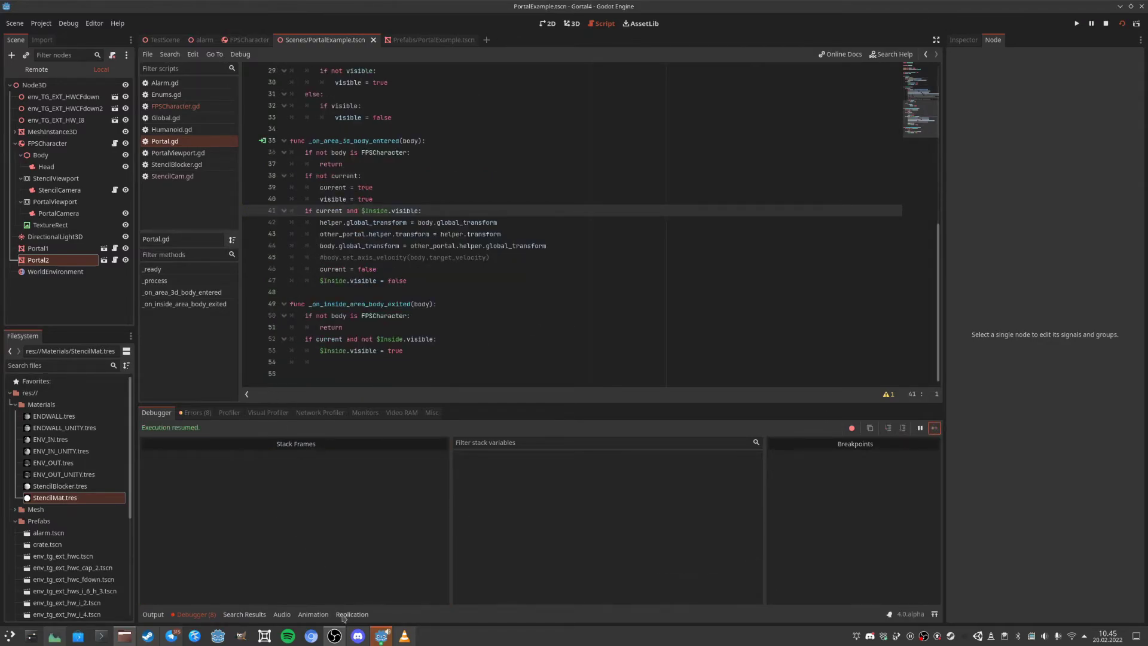
# Return to the running game and walk forward and backward through the portal to test teleporting.
pyautogui.click(381, 636)
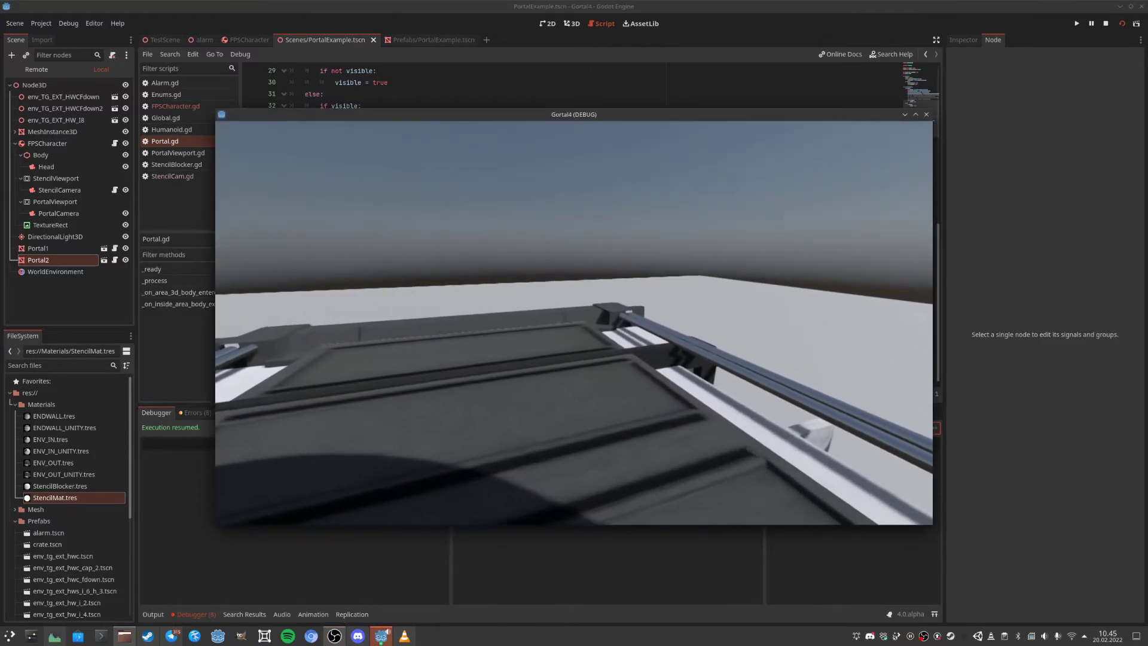
pyautogui.press('s')
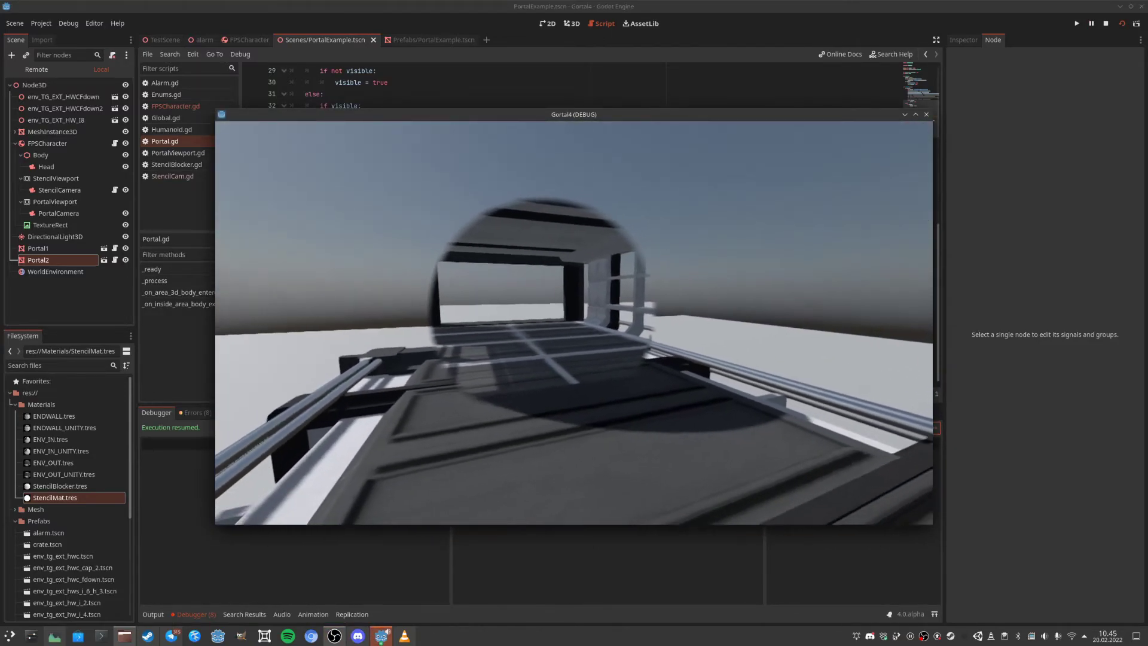
pyautogui.press('w')
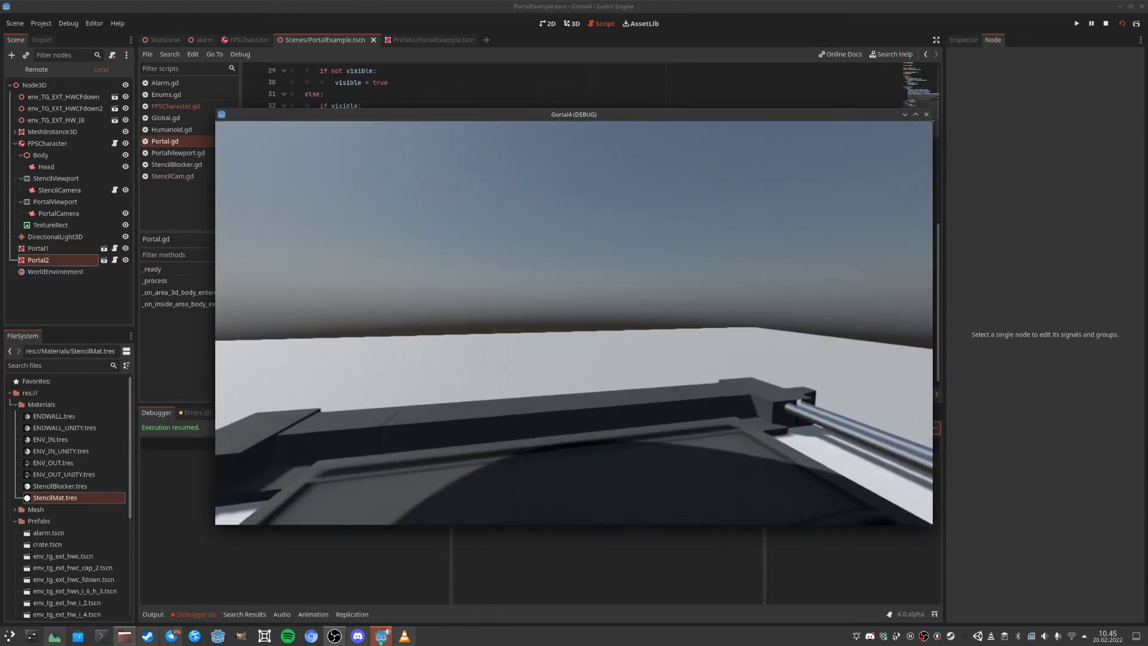
pyautogui.press('w')
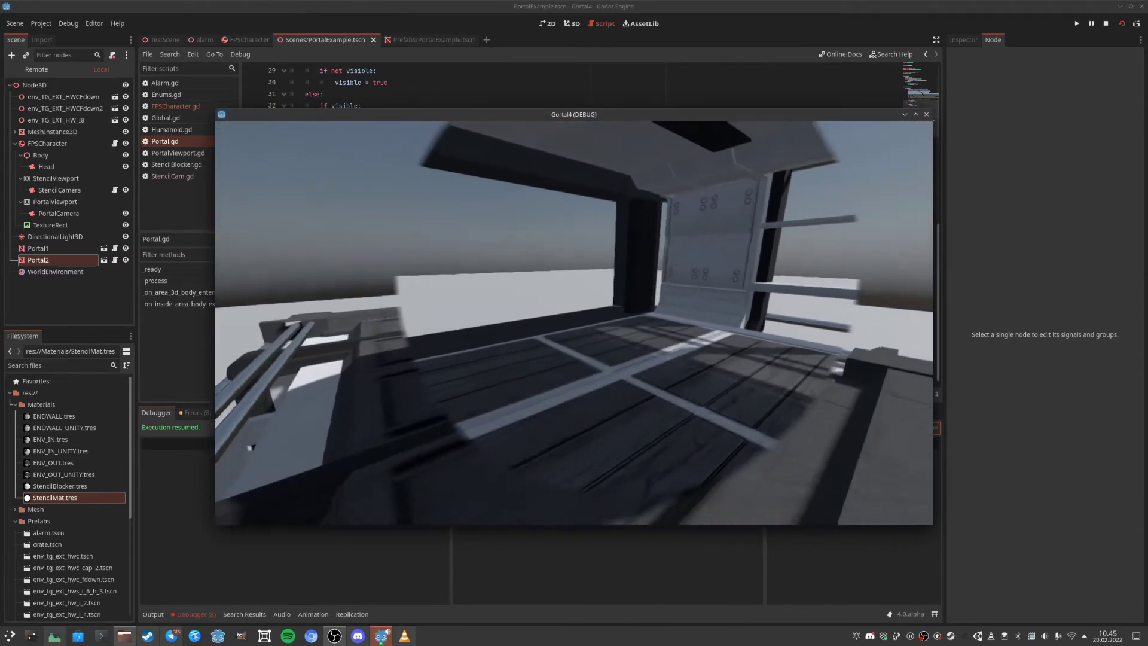
pyautogui.press('s')
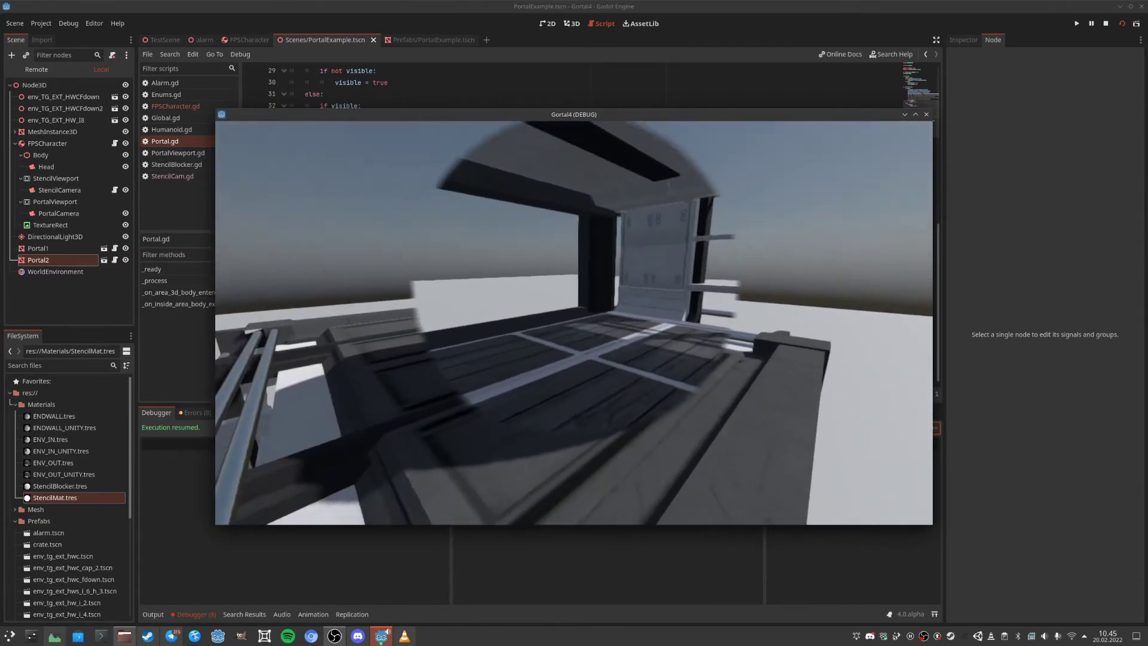
pyautogui.press('w')
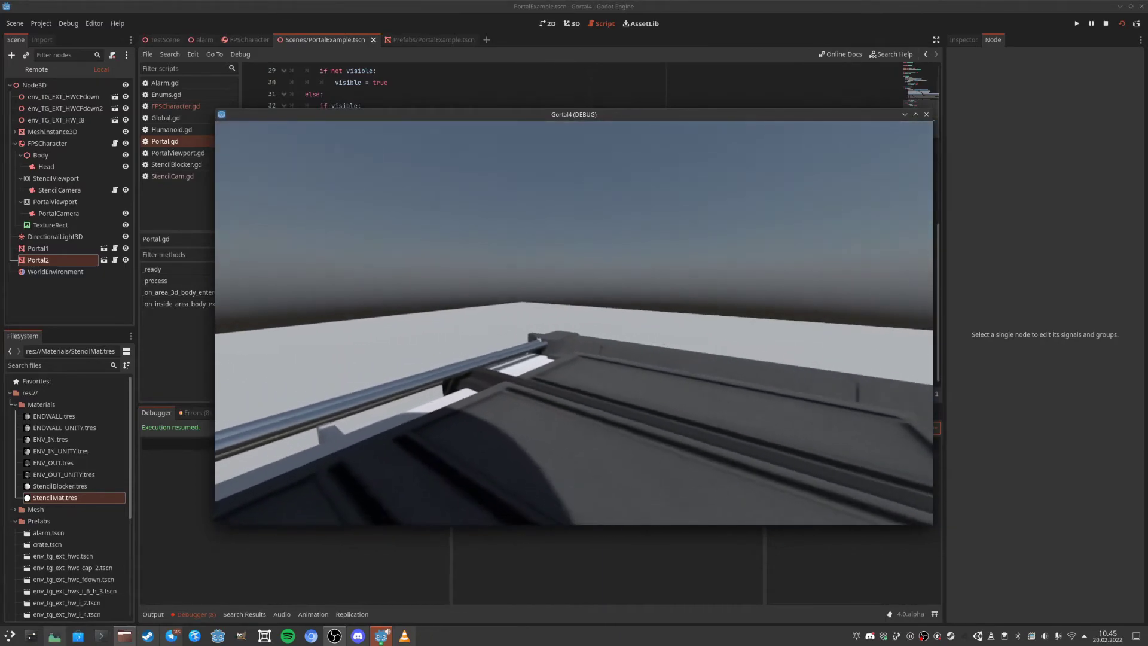
pyautogui.press('s')
pyautogui.press('w')
pyautogui.press('w')
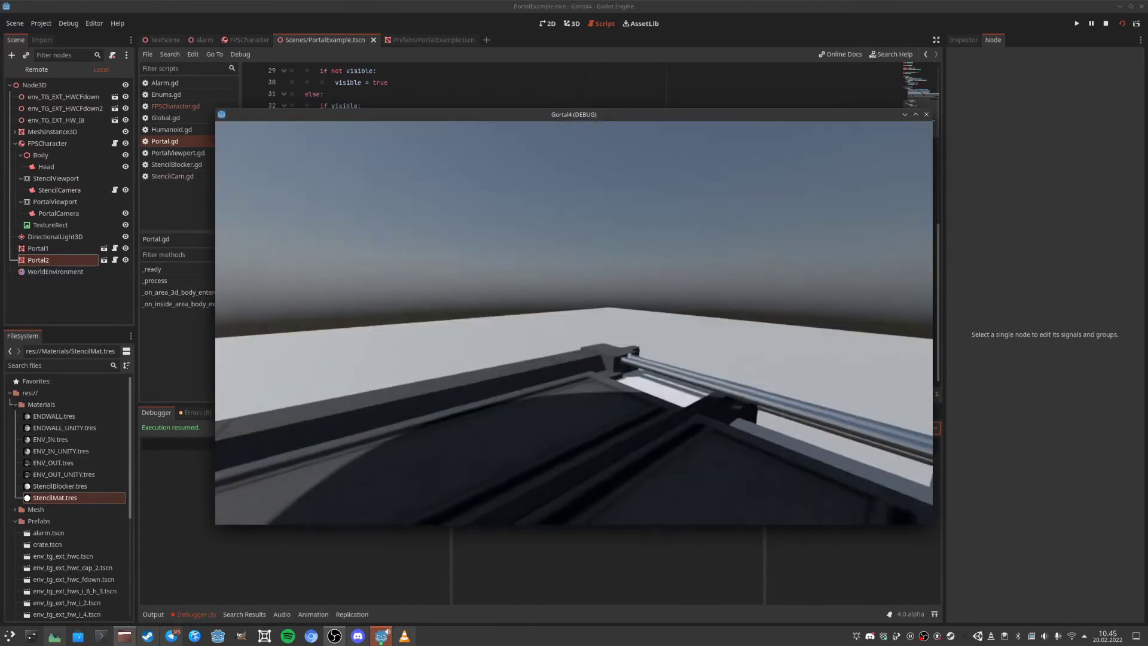
# Strafe side to side around the portal in the running game to check its view and teleporting from different angles, and release the game's mouse capture.
pyautogui.press('a')
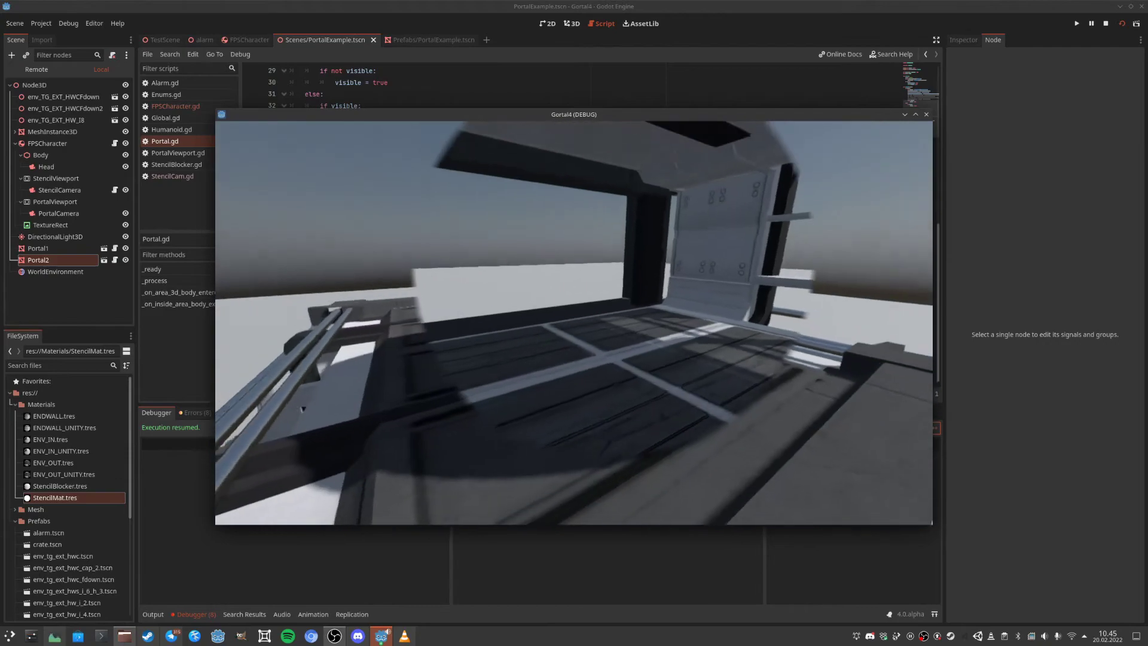
pyautogui.press('a')
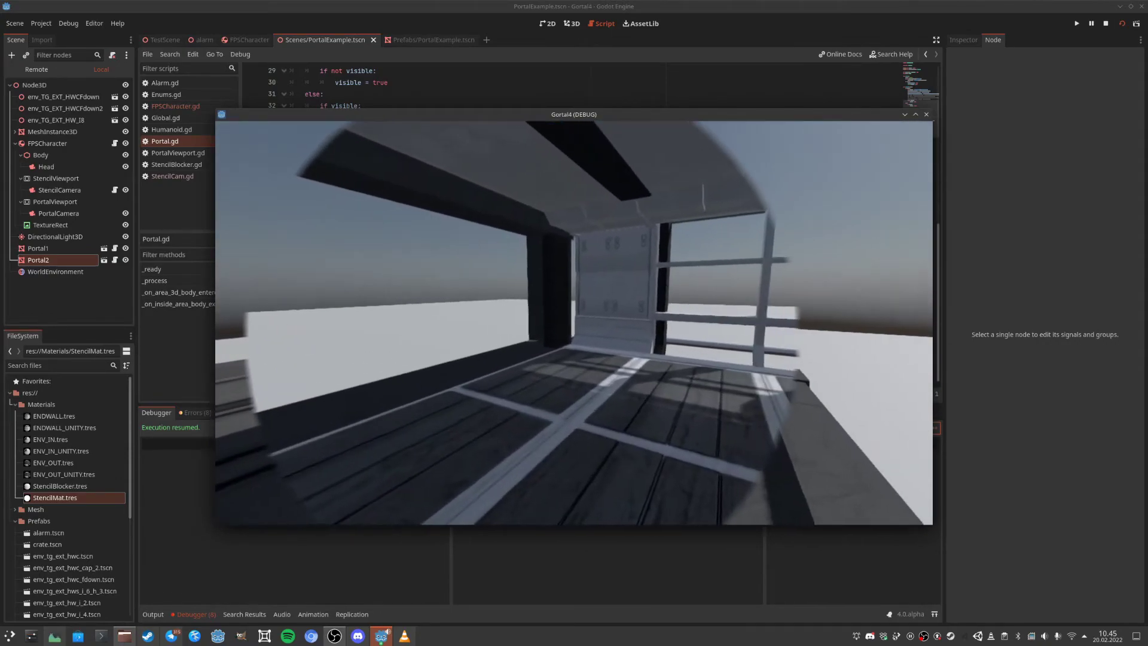
pyautogui.press('a')
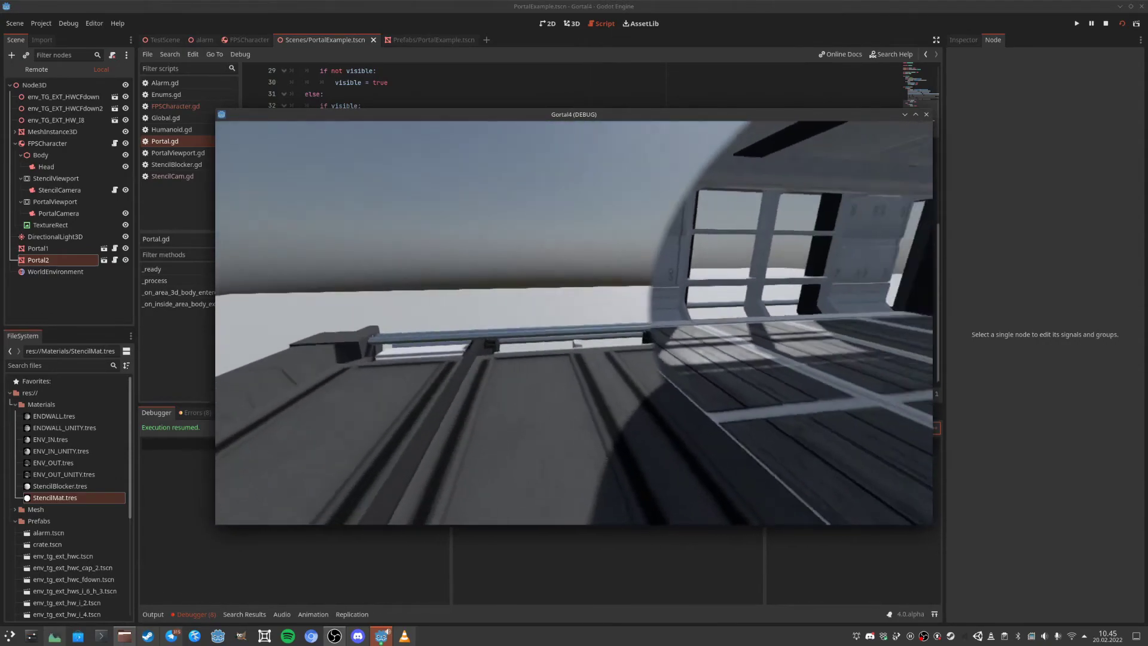
pyautogui.press('d')
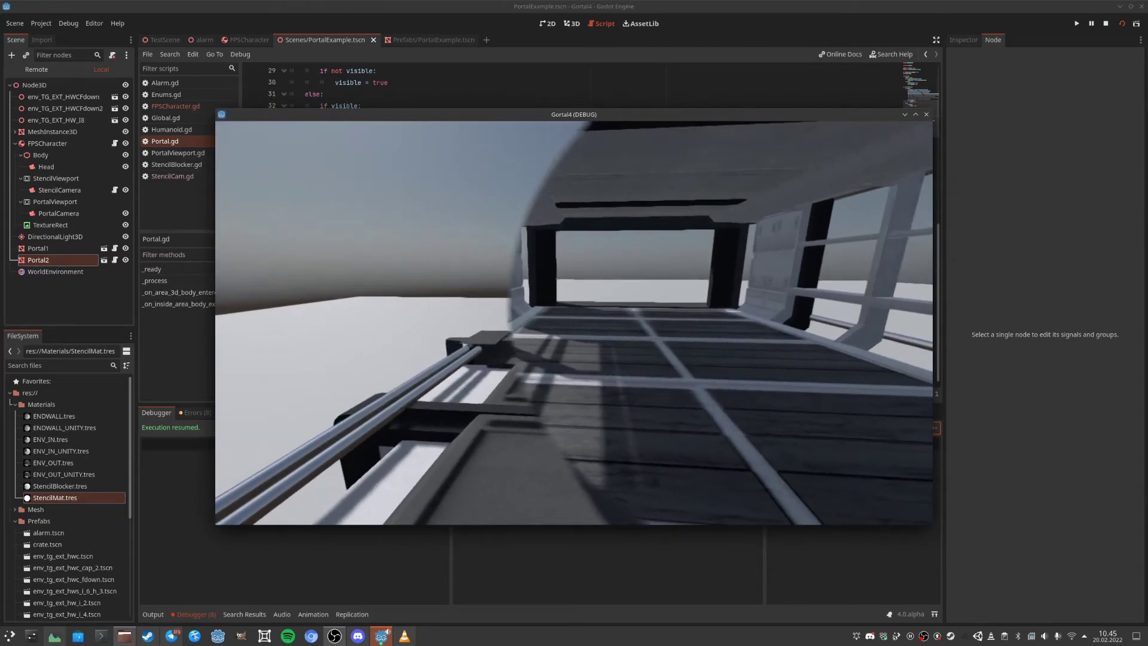
pyautogui.press('d')
pyautogui.press('a')
pyautogui.press('a')
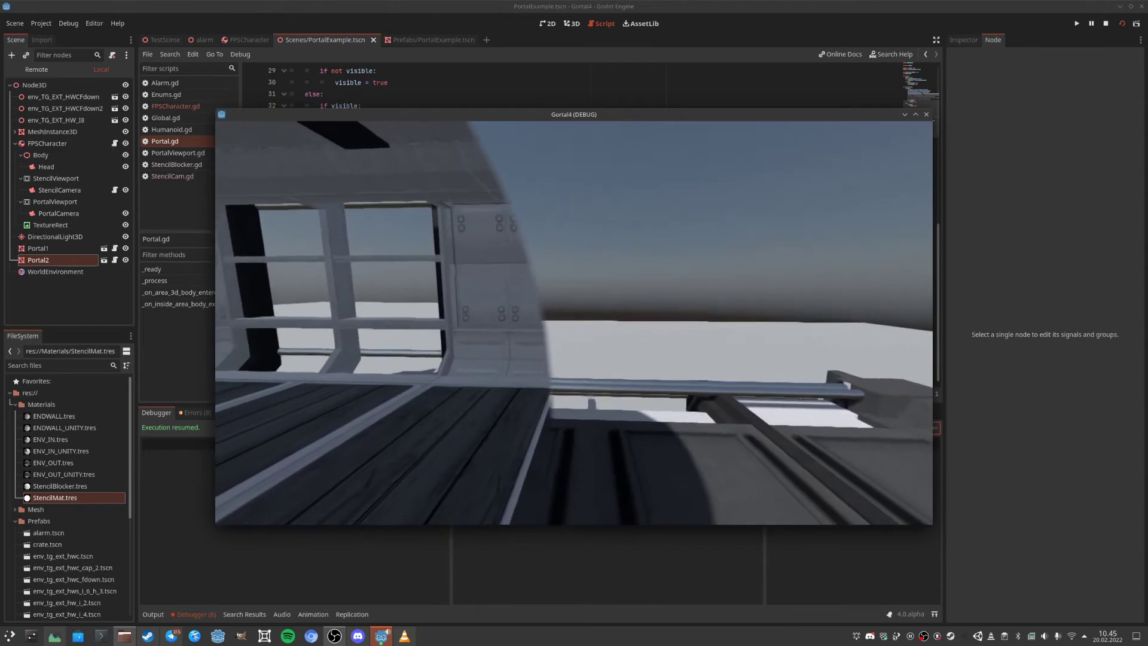
pyautogui.press('d')
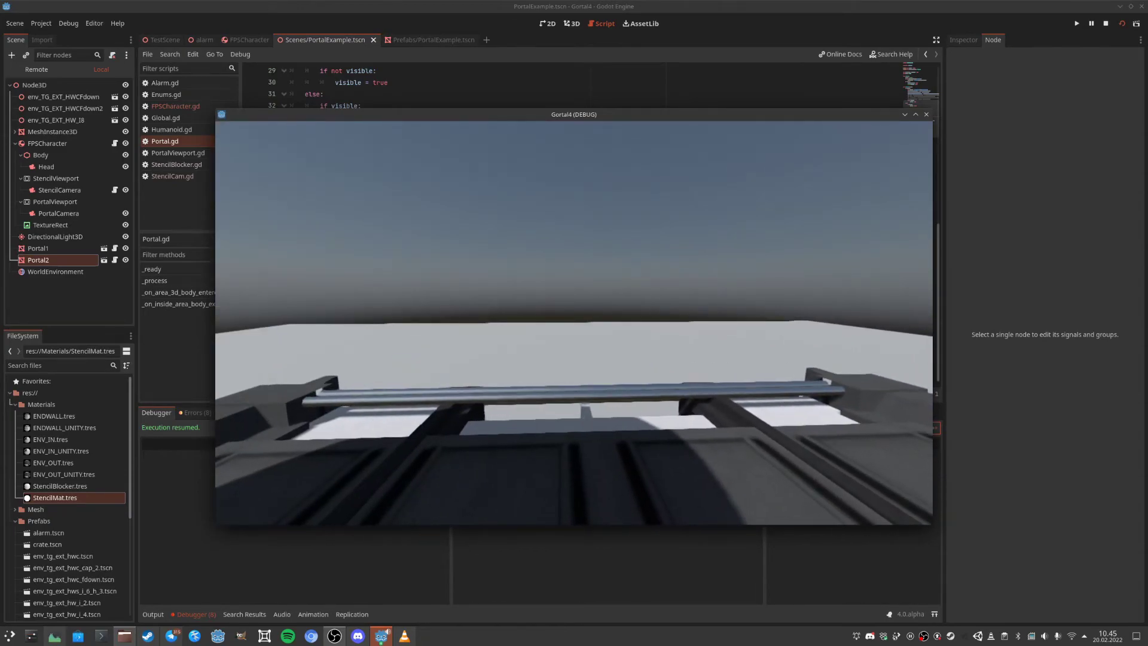
pyautogui.press('a')
pyautogui.press('d')
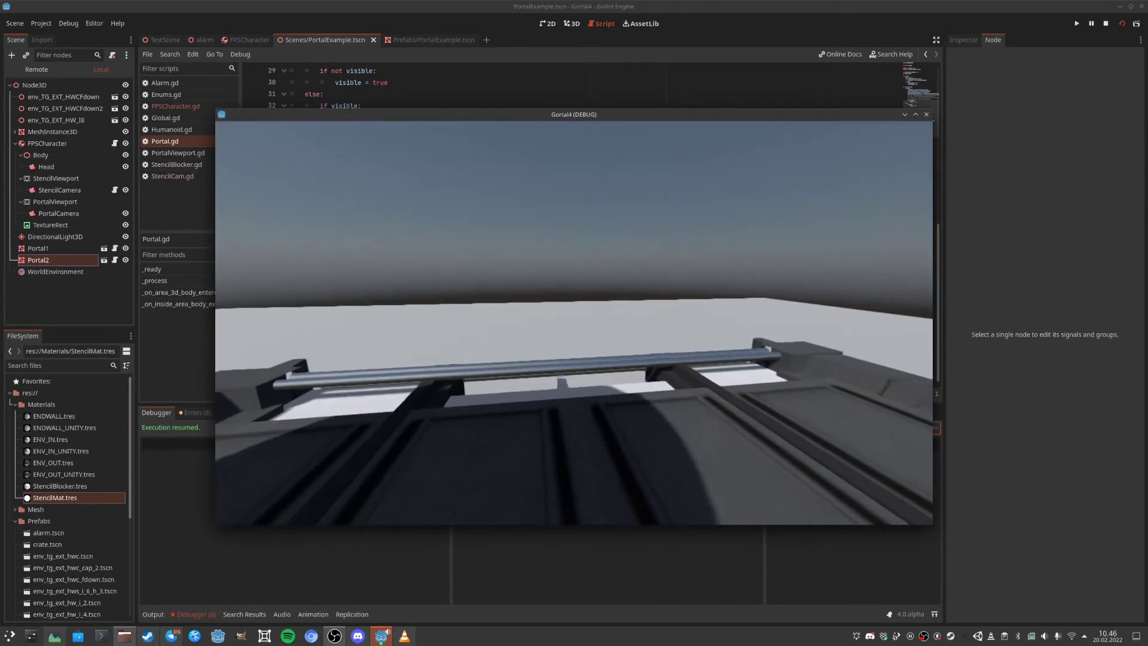
pyautogui.press('a')
pyautogui.press('d')
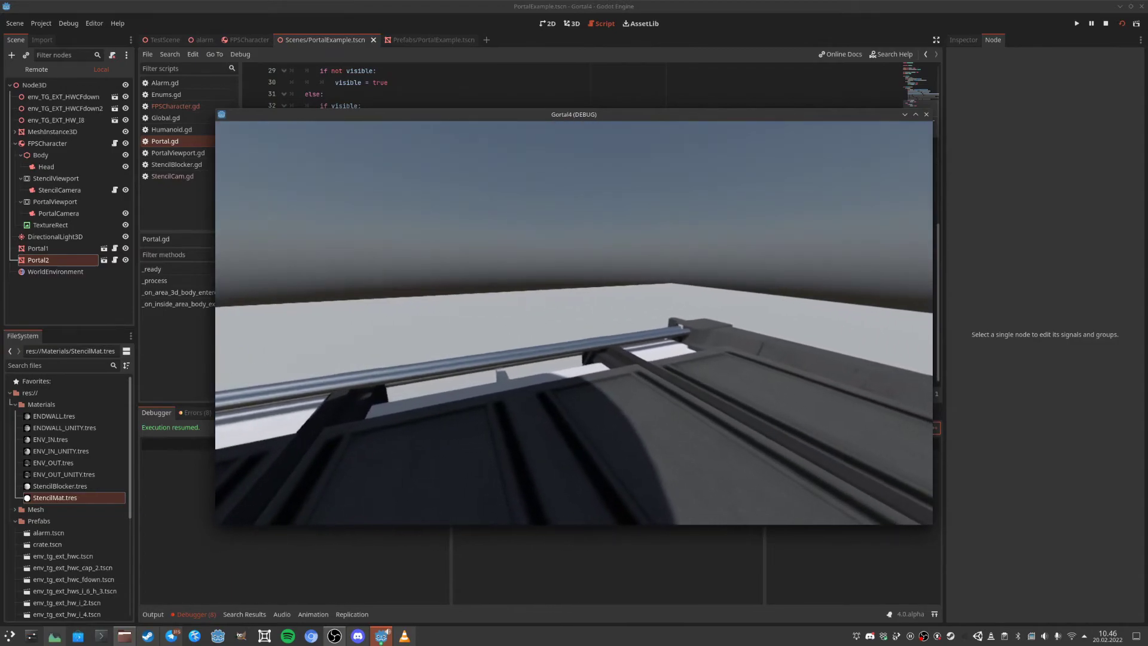
pyautogui.press('a')
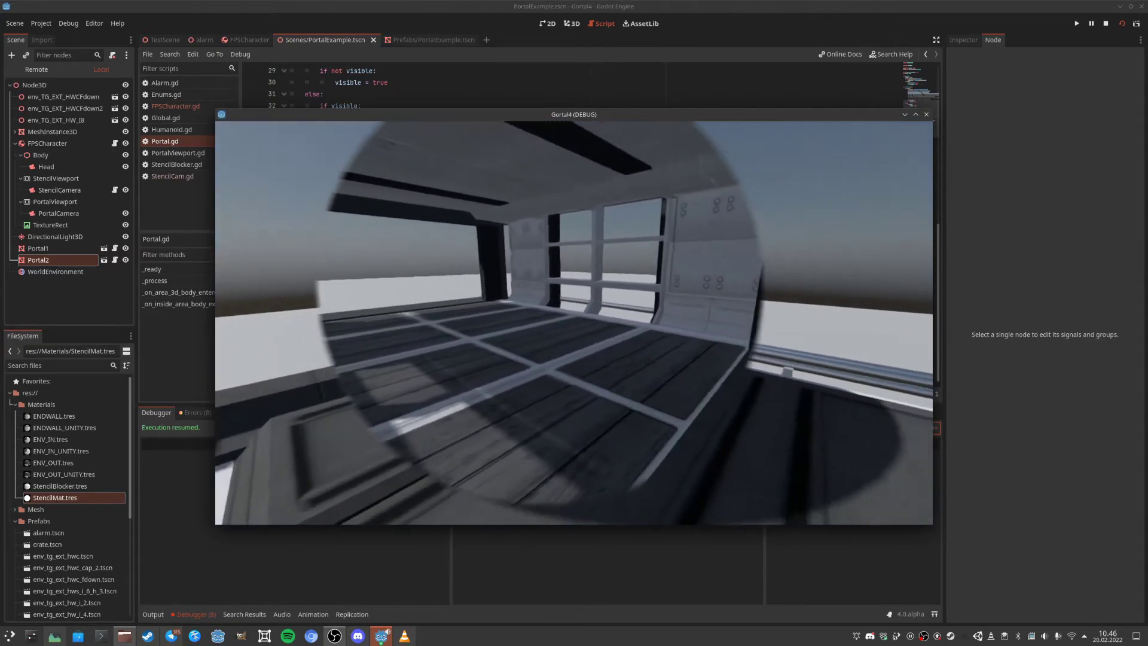
pyautogui.press('a')
pyautogui.press('d')
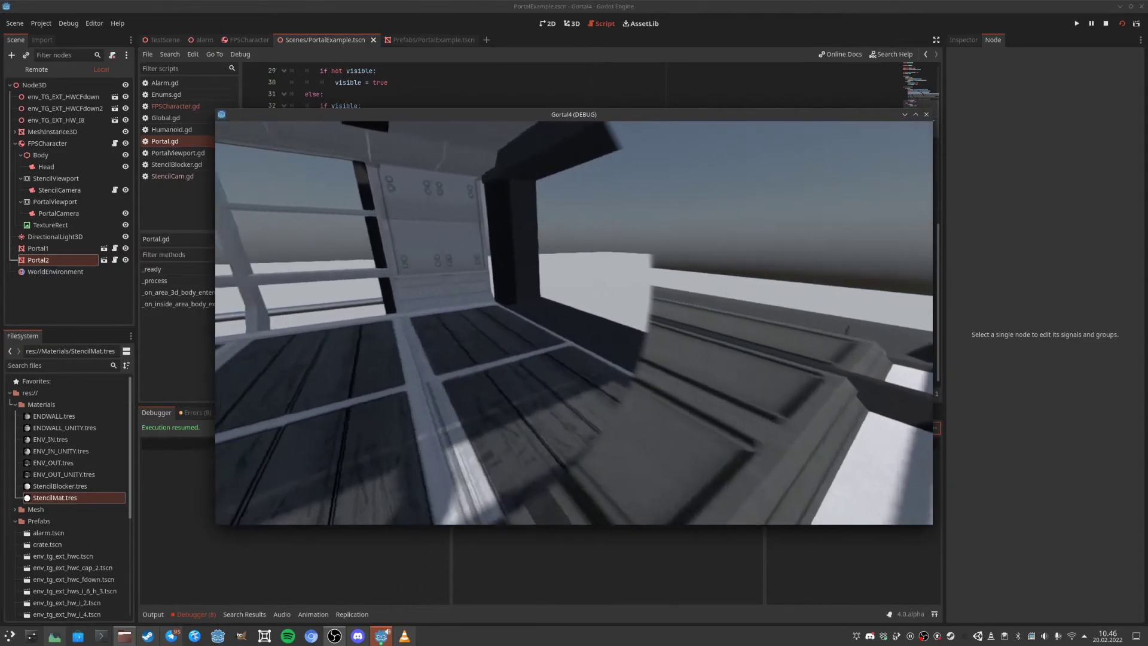
pyautogui.press('s')
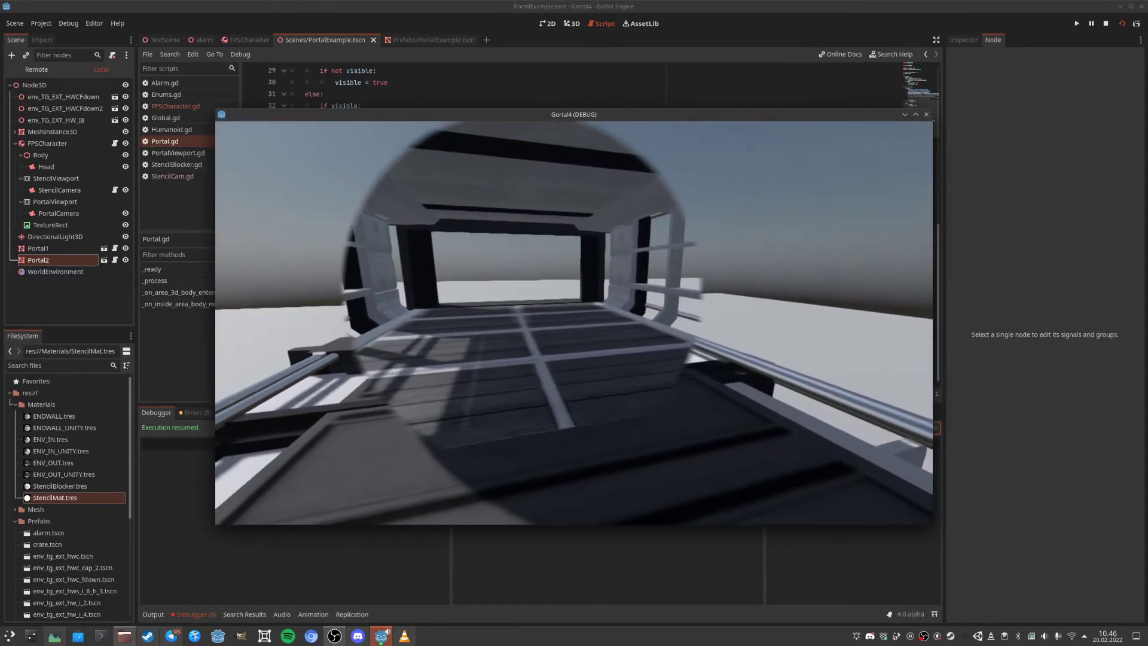
pyautogui.press('Escape')
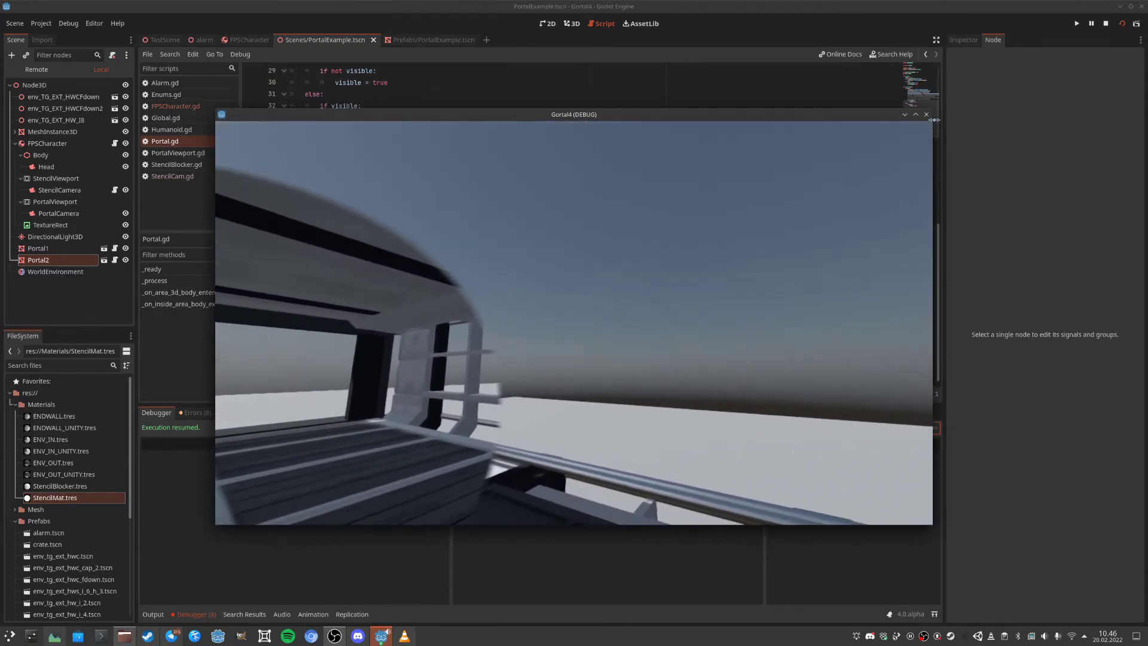
# Close the running game and open Portal2's prefab scene for editing.
pyautogui.click(926, 114)
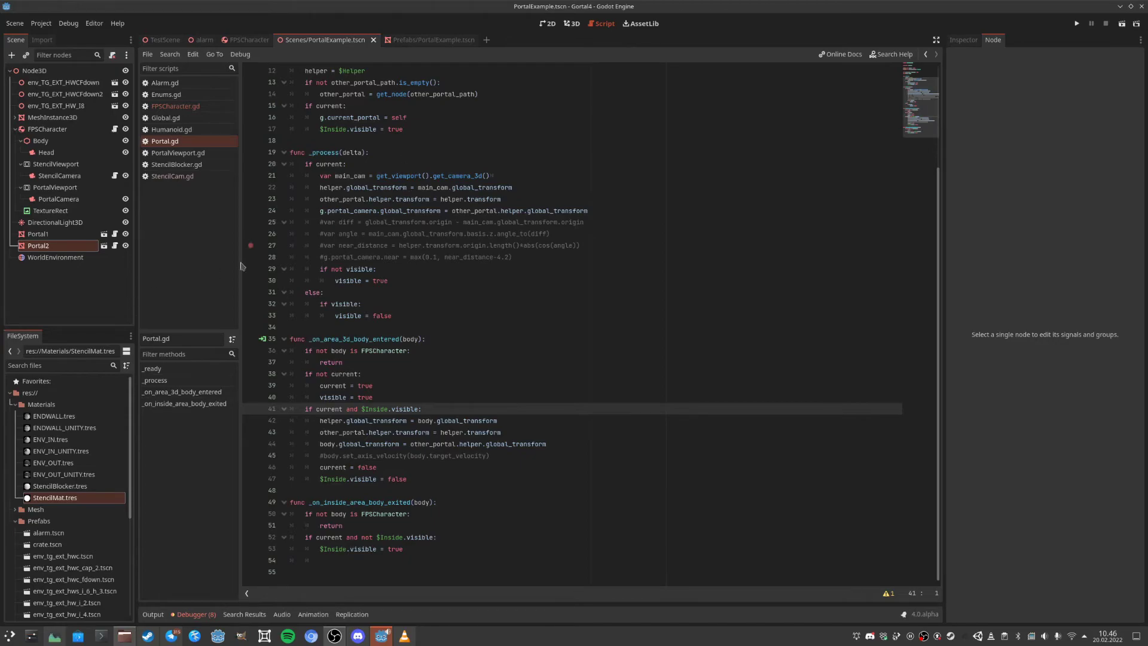
pyautogui.click(105, 246)
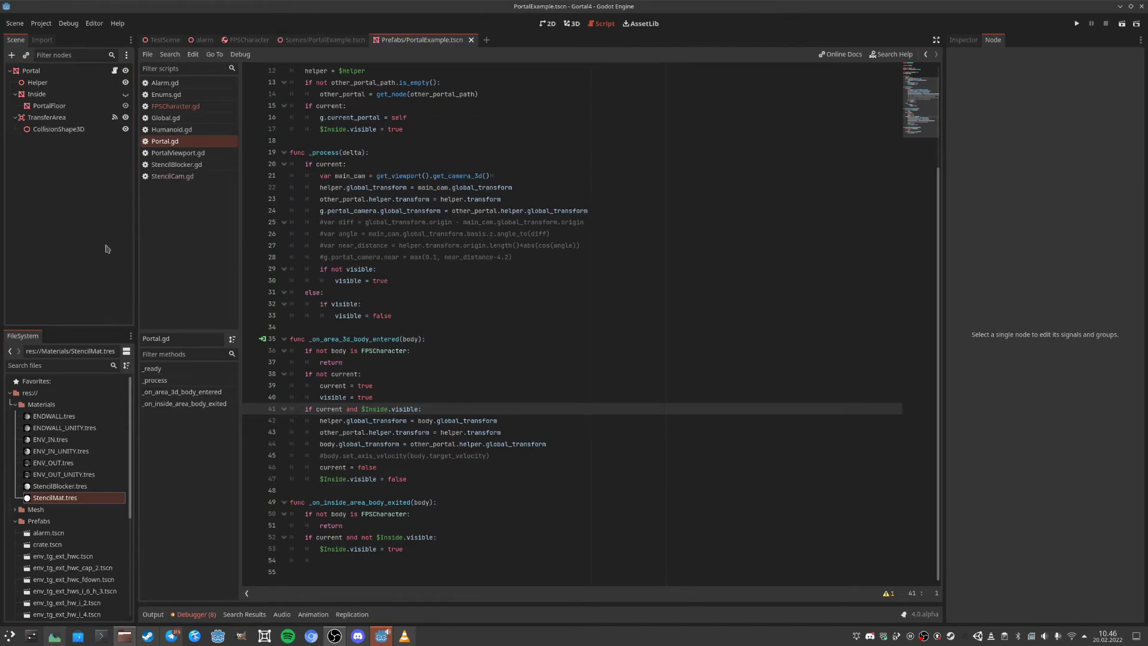
pyautogui.click(50, 94)
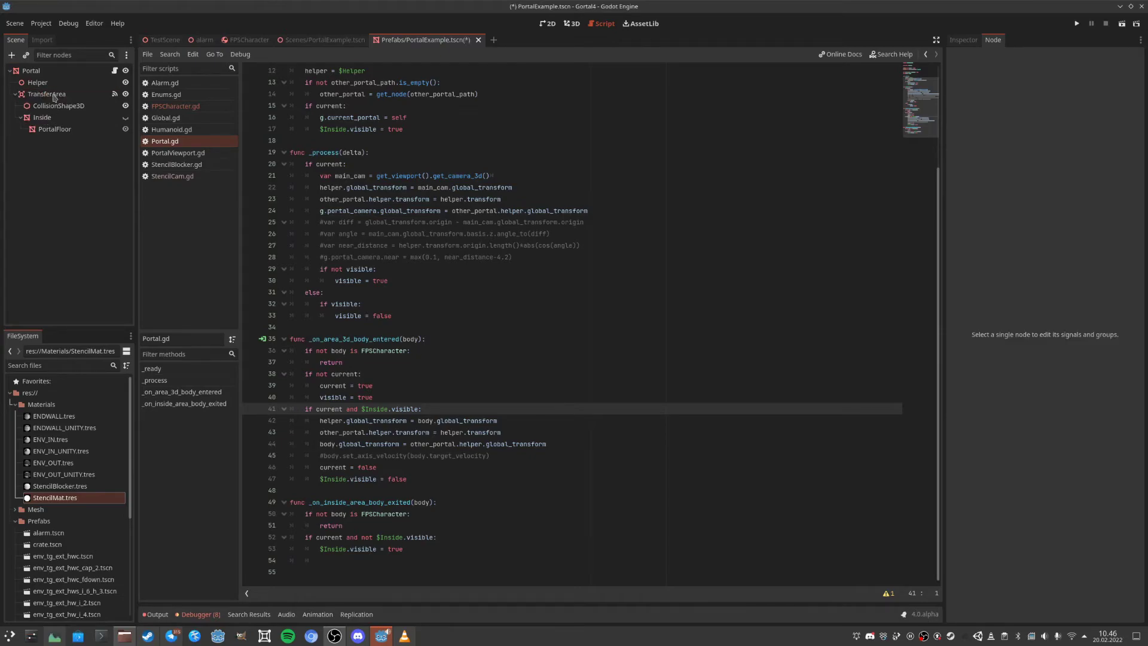
pyautogui.hotkey('ctrl', 'z')
pyautogui.click(54, 98)
pyautogui.hotkey('ctrl', 'z')
pyautogui.click(41, 150)
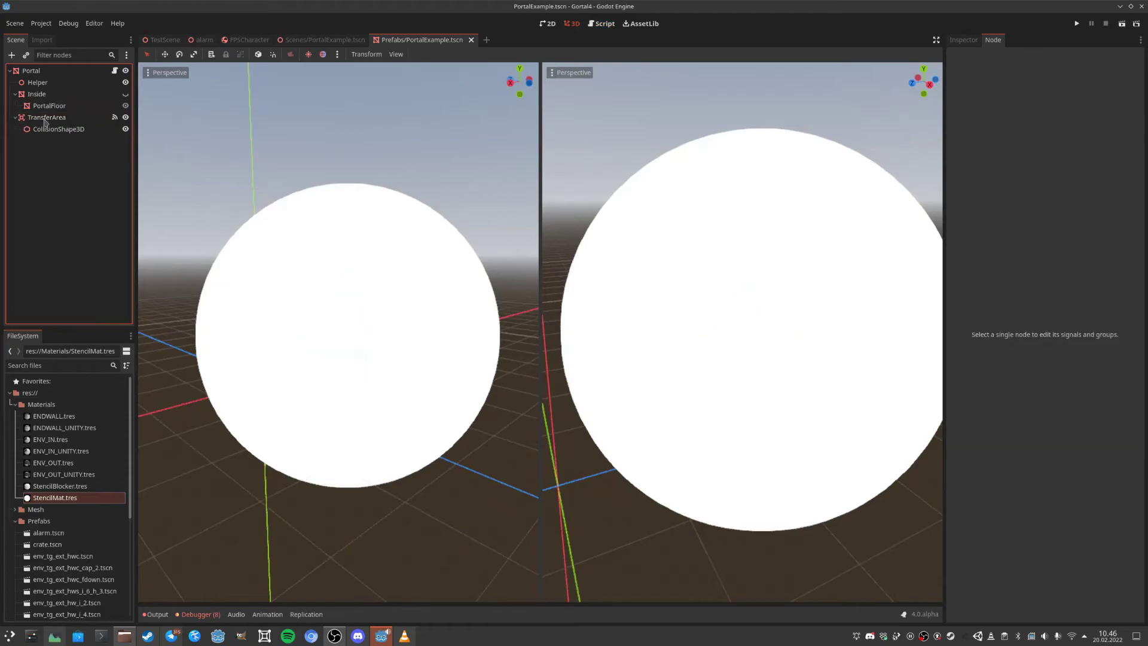
# Add an Area3D node as a child of the Portal root node.
pyautogui.click(46, 72)
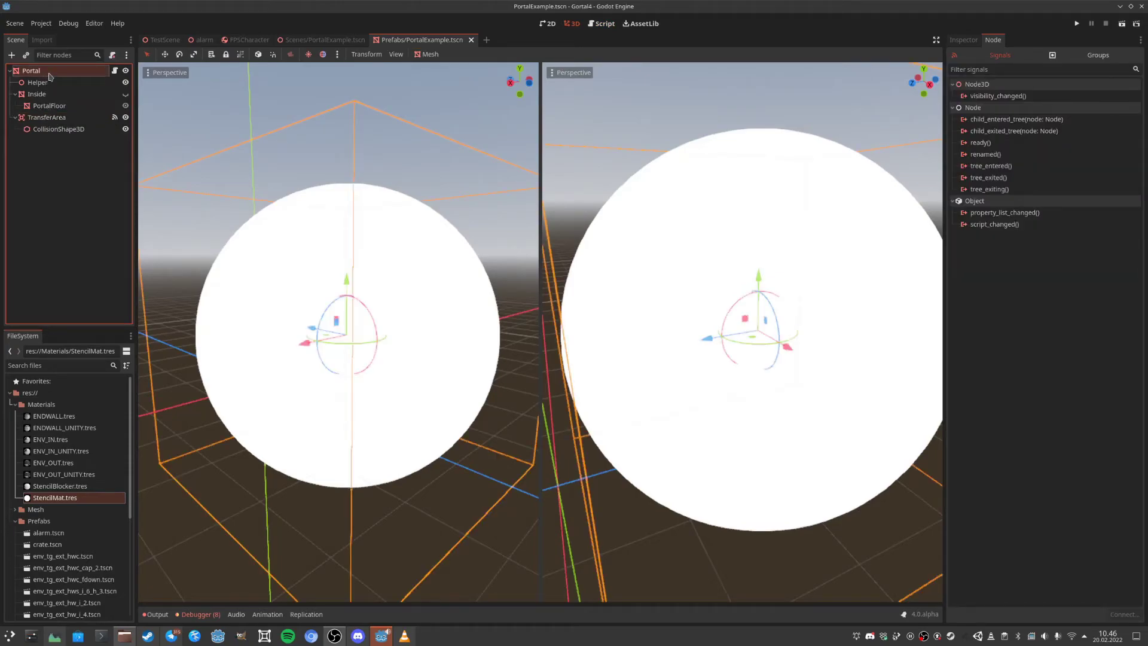
pyautogui.rightClick(50, 73)
pyautogui.click(42, 118)
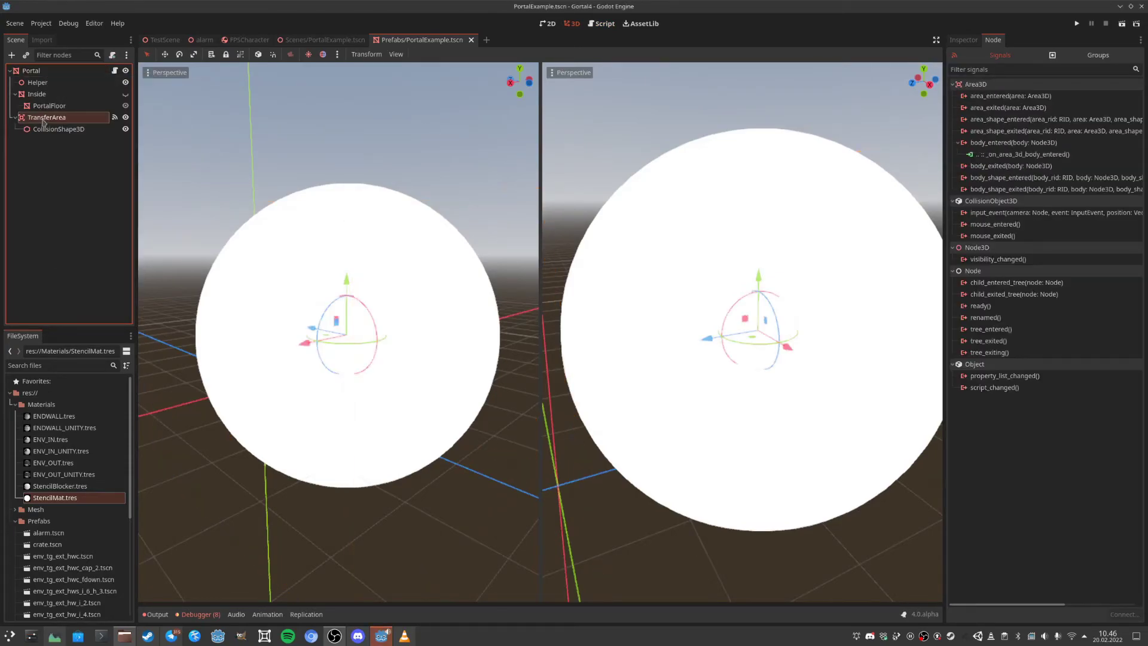
pyautogui.click(51, 73)
pyautogui.rightClick(50, 72)
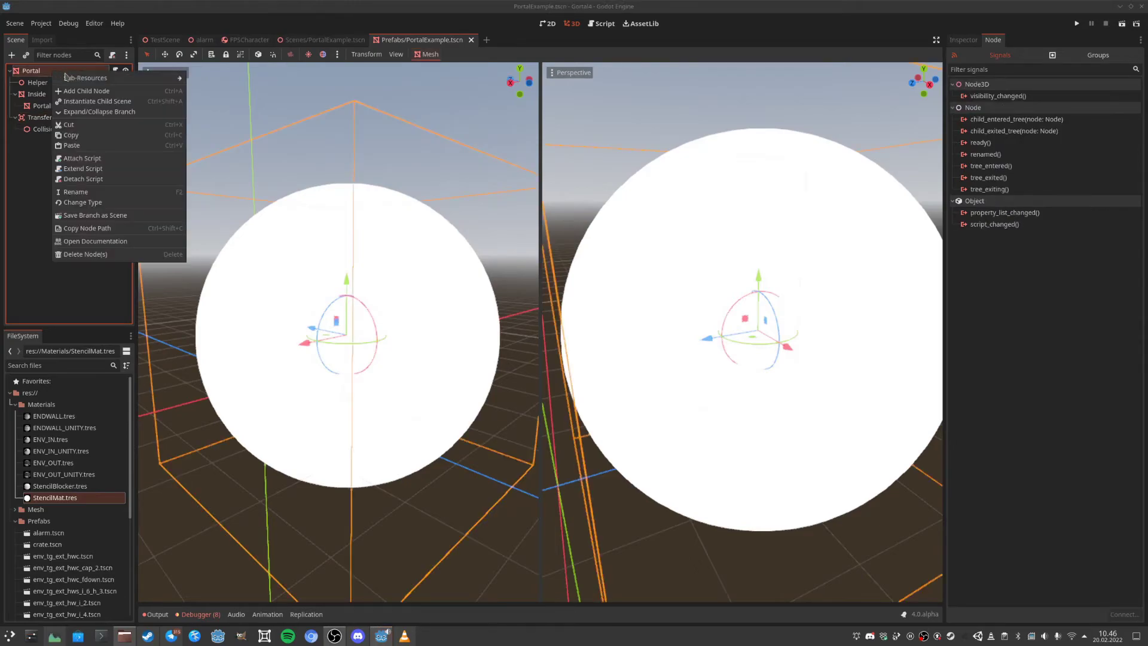
pyautogui.click(90, 91)
pyautogui.write('area')
pyautogui.doubleClick(485, 326)
# Add a CollisionShape3D child to the new Area3D and assign it a new SphereShape3D.
pyautogui.rightClick(44, 141)
pyautogui.click(77, 146)
pyautogui.write('col')
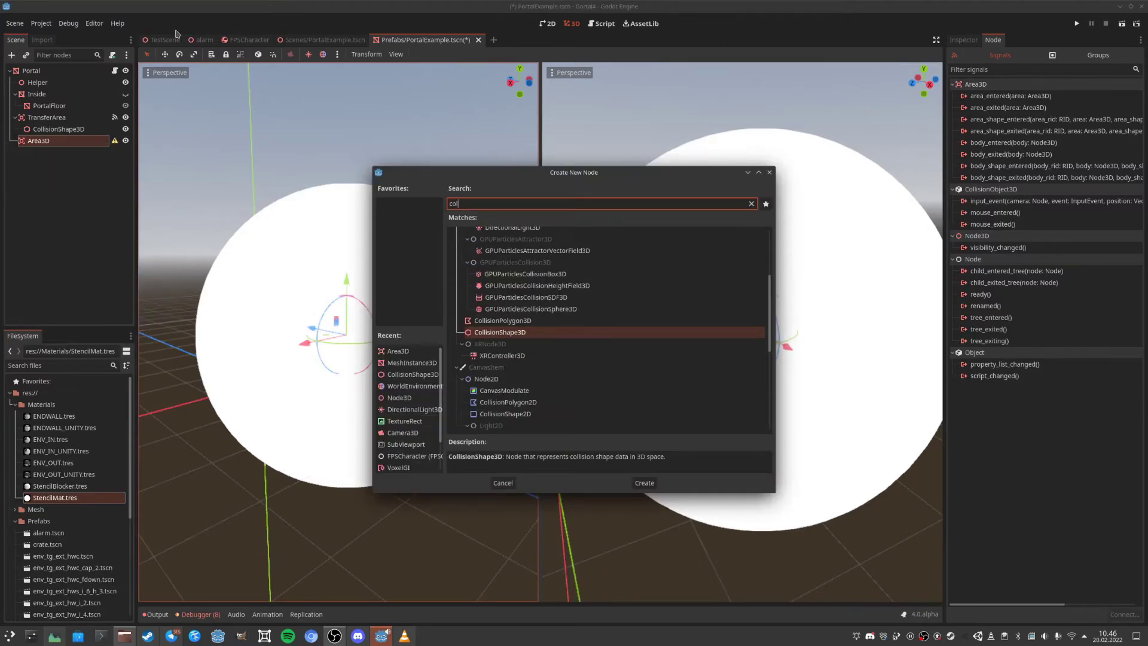
pyautogui.doubleClick(504, 333)
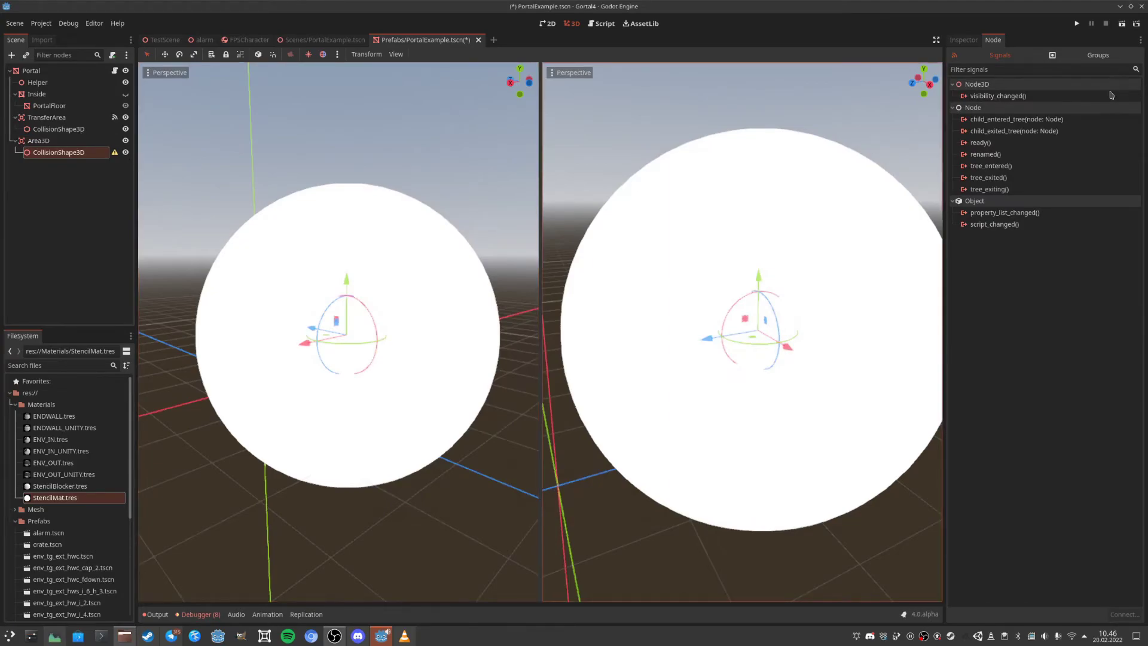
pyautogui.click(963, 41)
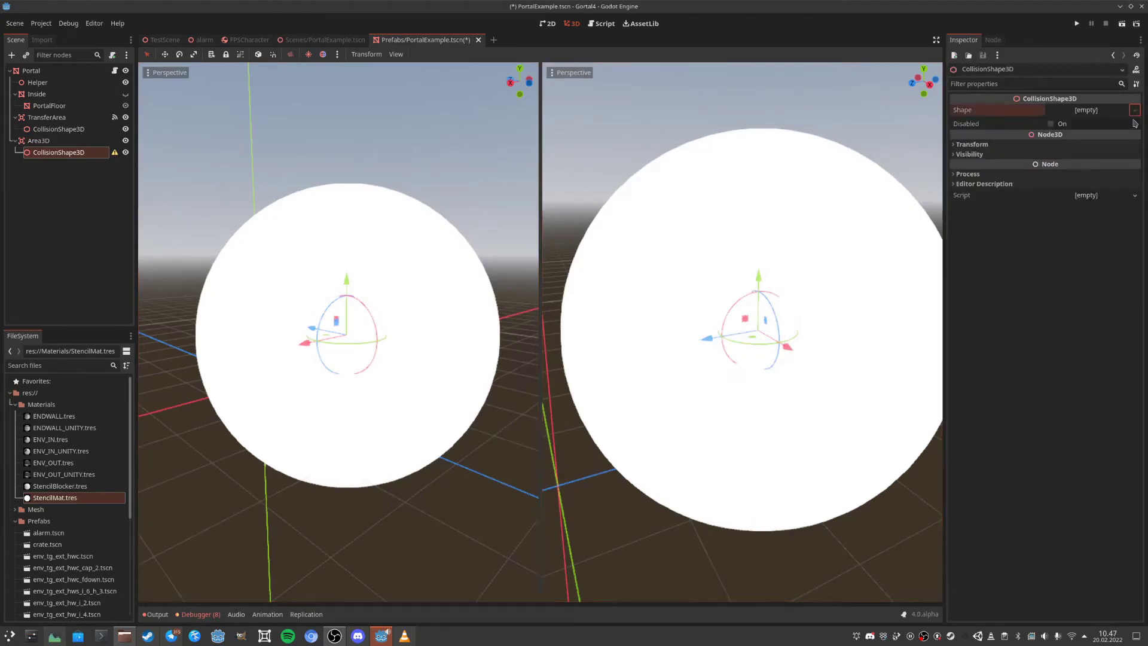
pyautogui.click(1134, 110)
pyautogui.click(1067, 196)
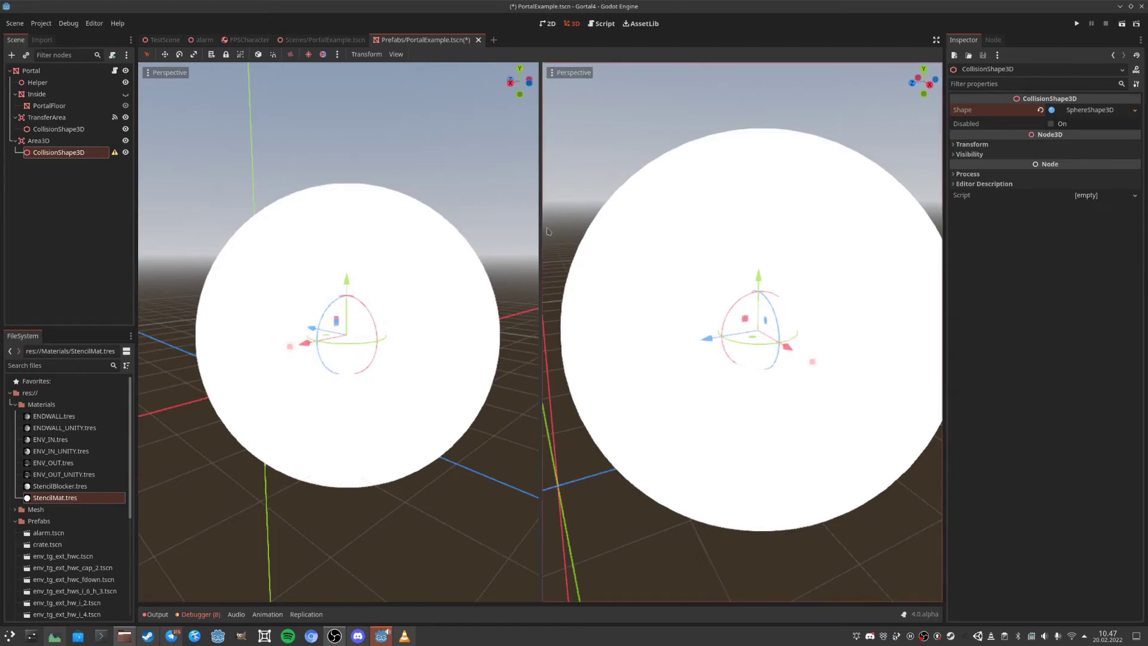
# Enlarge the new area's sphere collision shape in the 3D view, keeping it smaller than the portal sphere.
pyautogui.scroll(-3, 396, 296)
pyautogui.scroll(5, 396, 296)
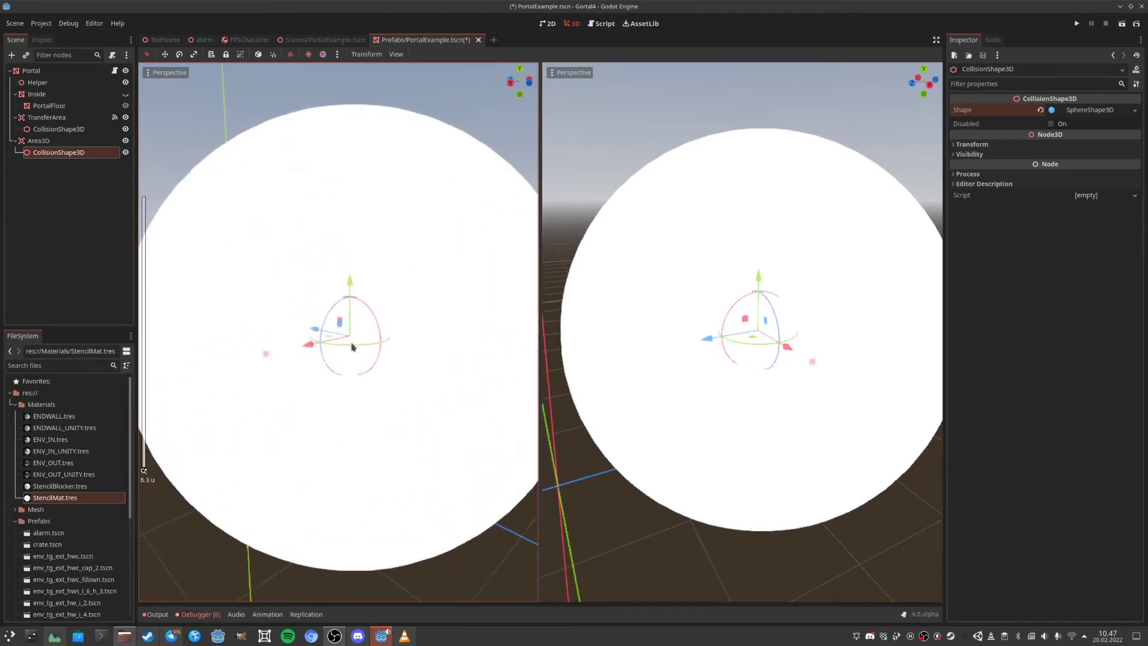
pyautogui.moveTo(396, 296); pyautogui.dragTo(299, 360, button='right')
pyautogui.press('s')
pyautogui.press('s')
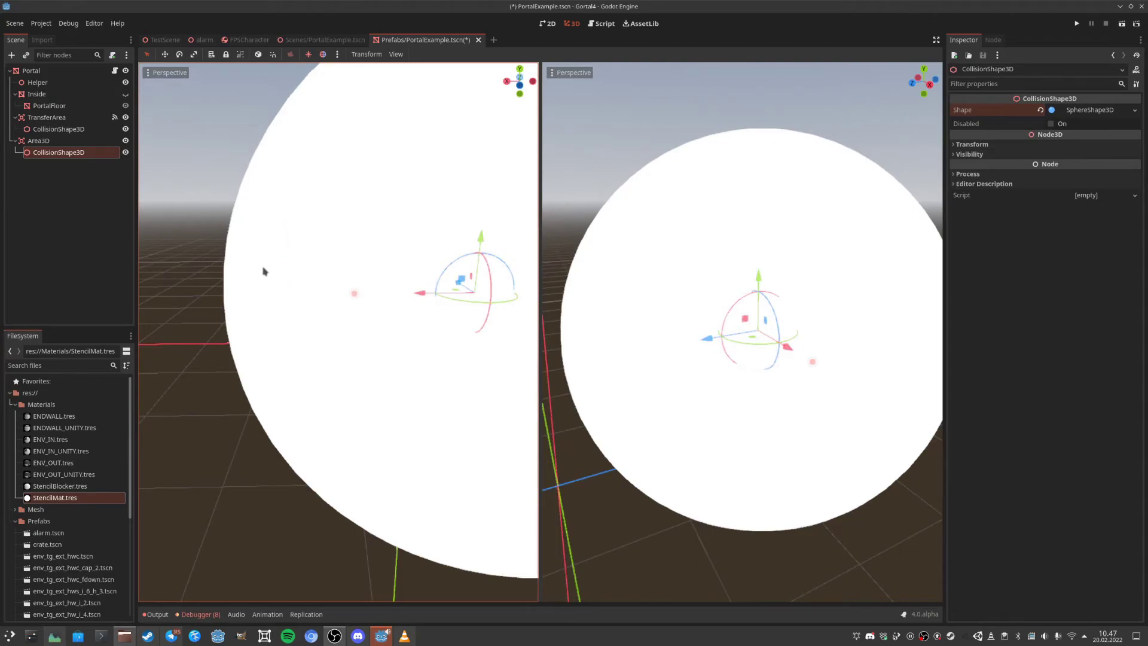
pyautogui.scroll(-3, 299, 278)
pyautogui.moveTo(342, 304); pyautogui.dragTo(327, 314)
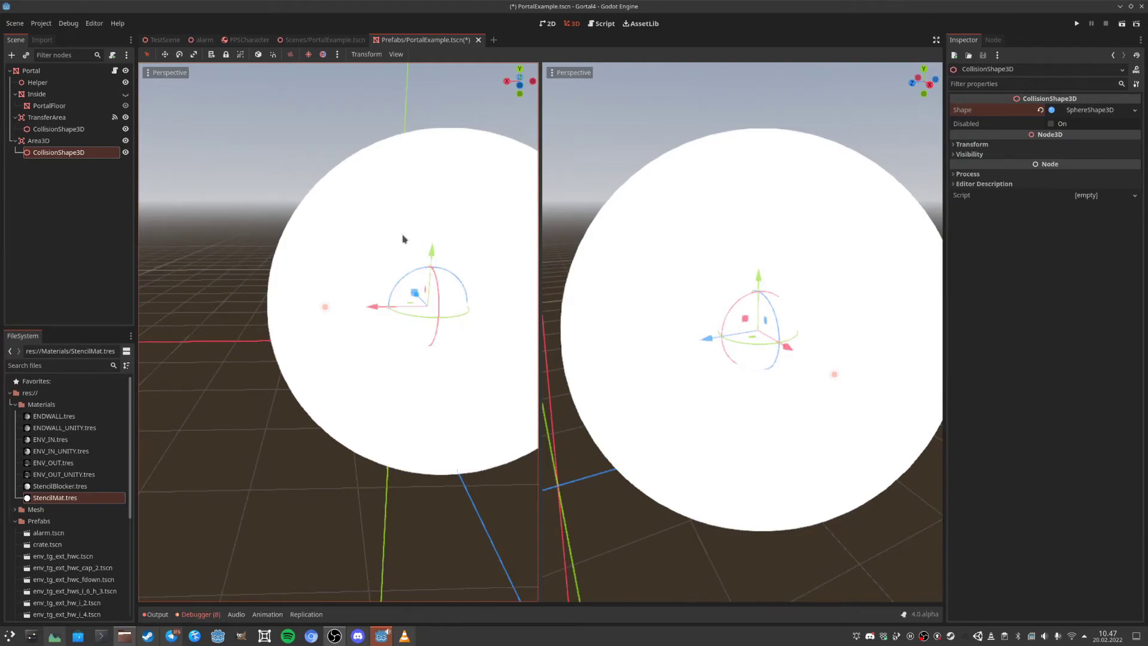
# Rename the new Area3D node to InsideArea.
pyautogui.click(39, 141)
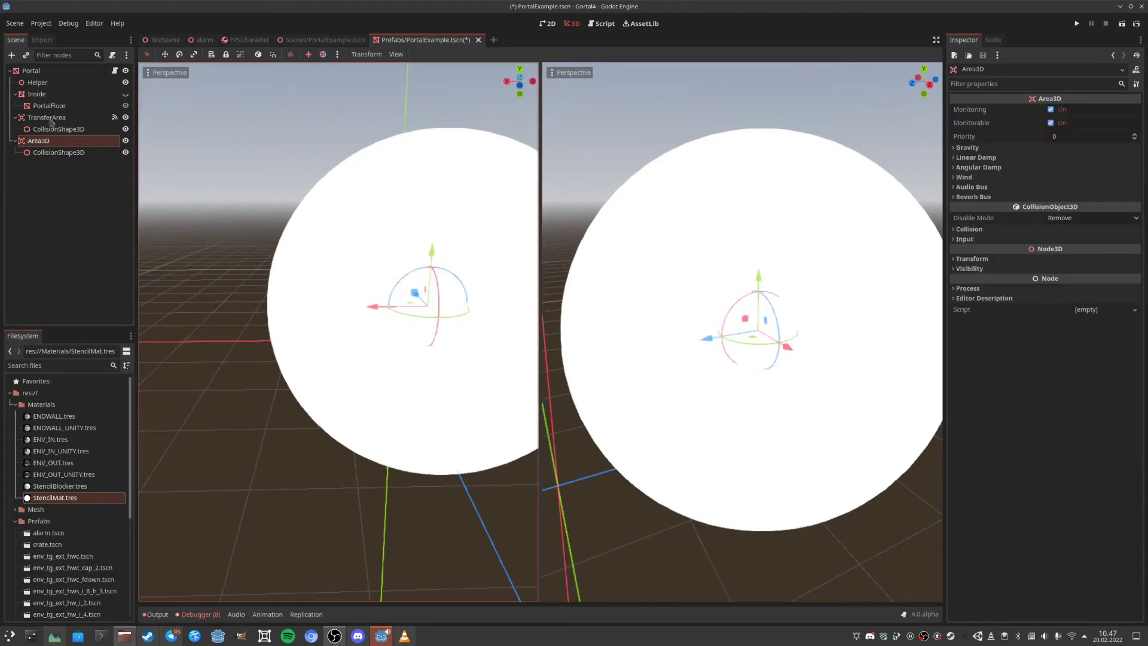
pyautogui.click(42, 141)
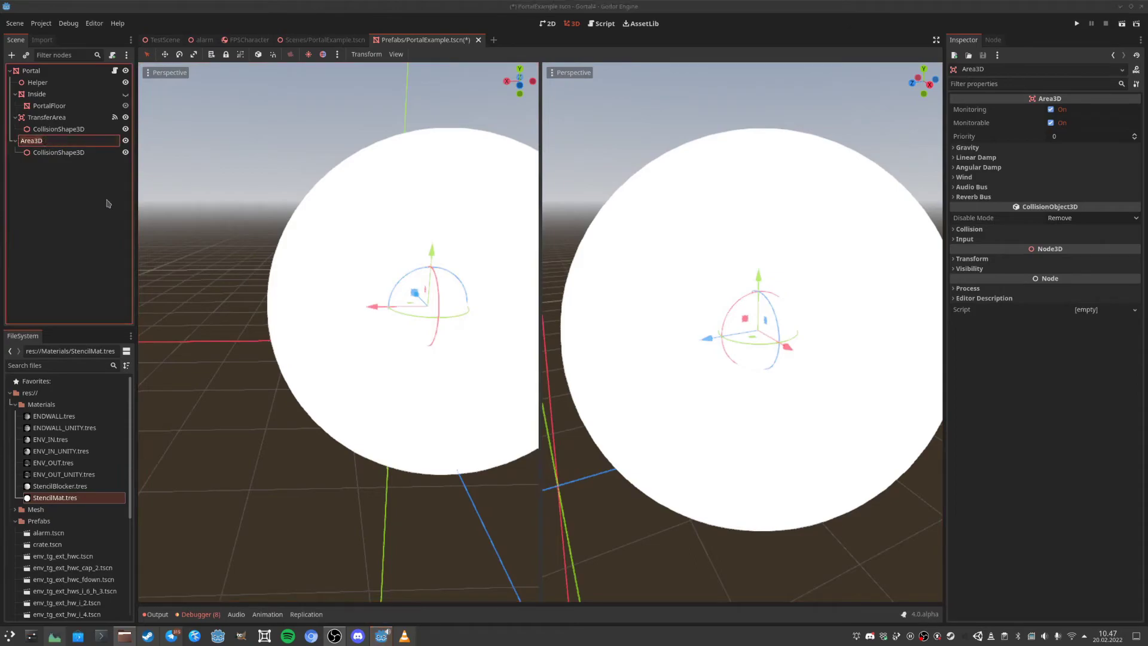
pyautogui.press('BackSpace')
pyautogui.write('InsideArea')
pyautogui.press('Return')
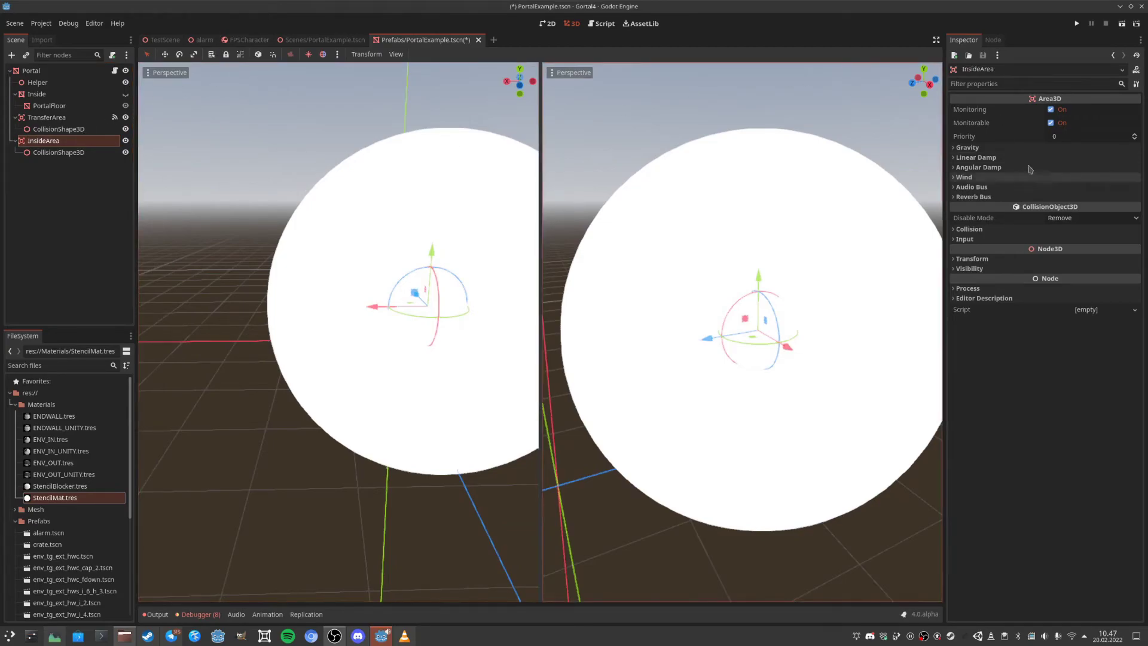
# Connect InsideArea's body_exited signal to the Portal node's existing _on_inside_area_body_exited function, reusing the name from the script.
pyautogui.click(993, 40)
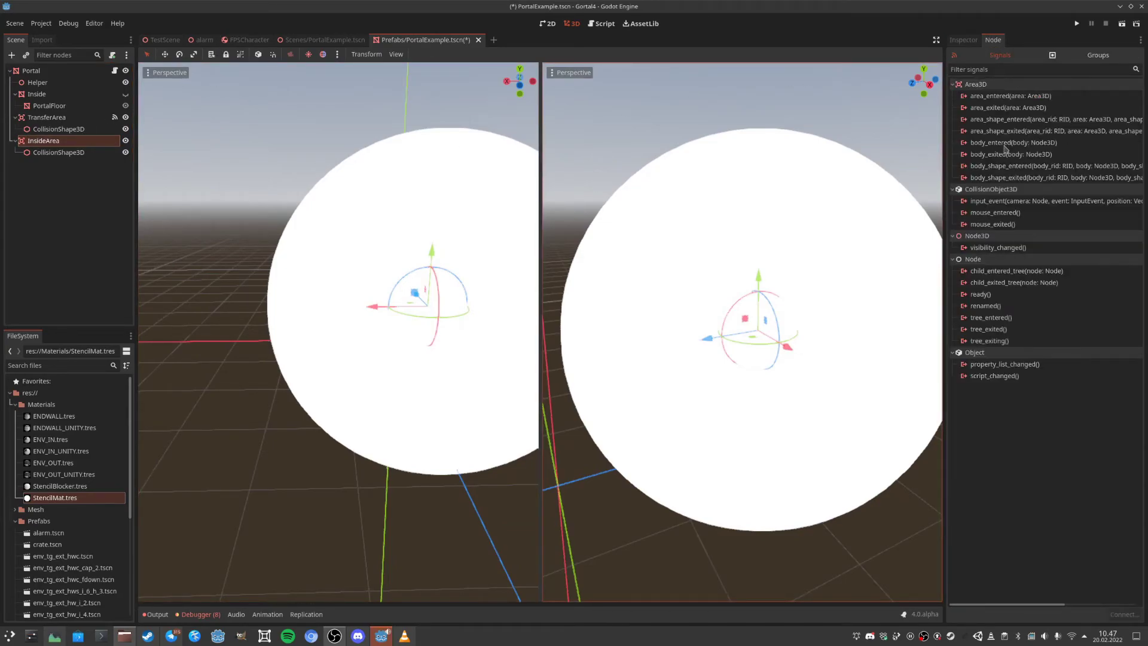
pyautogui.click(114, 71)
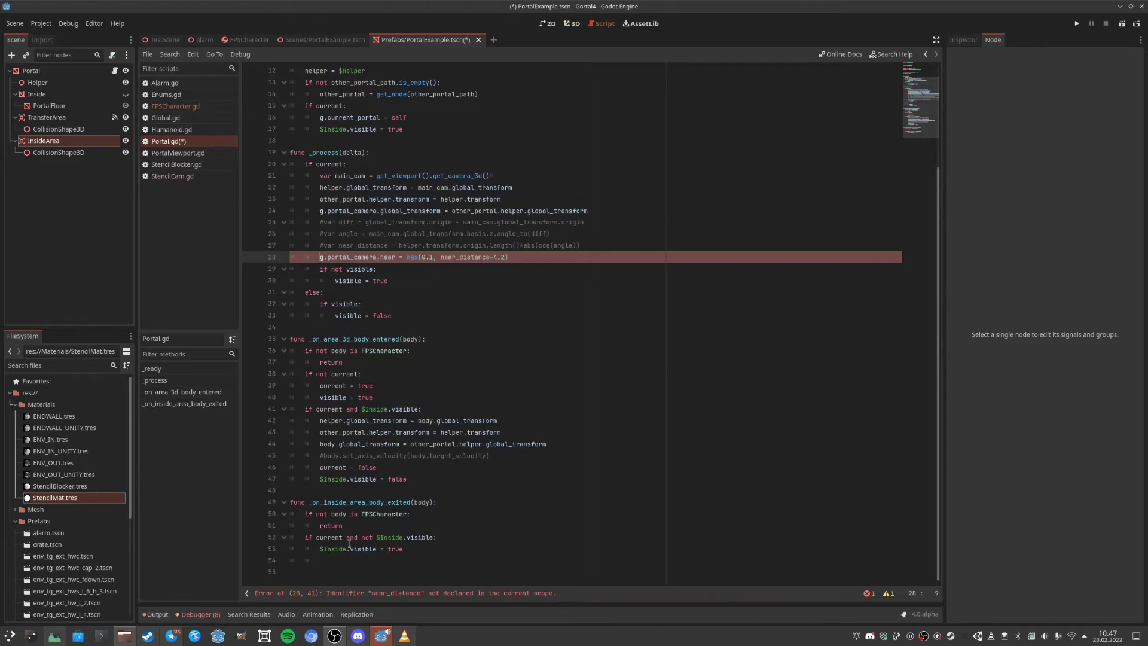
pyautogui.click(337, 501)
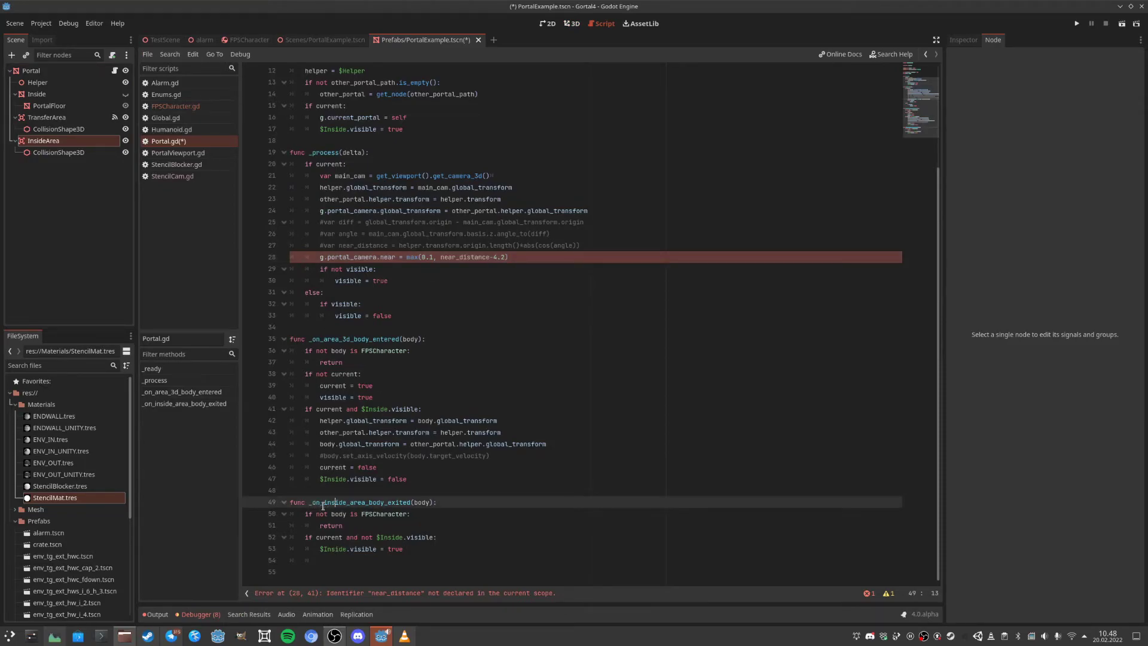
pyautogui.doubleClick(398, 501)
pyautogui.hotkey('ctrl', 'c')
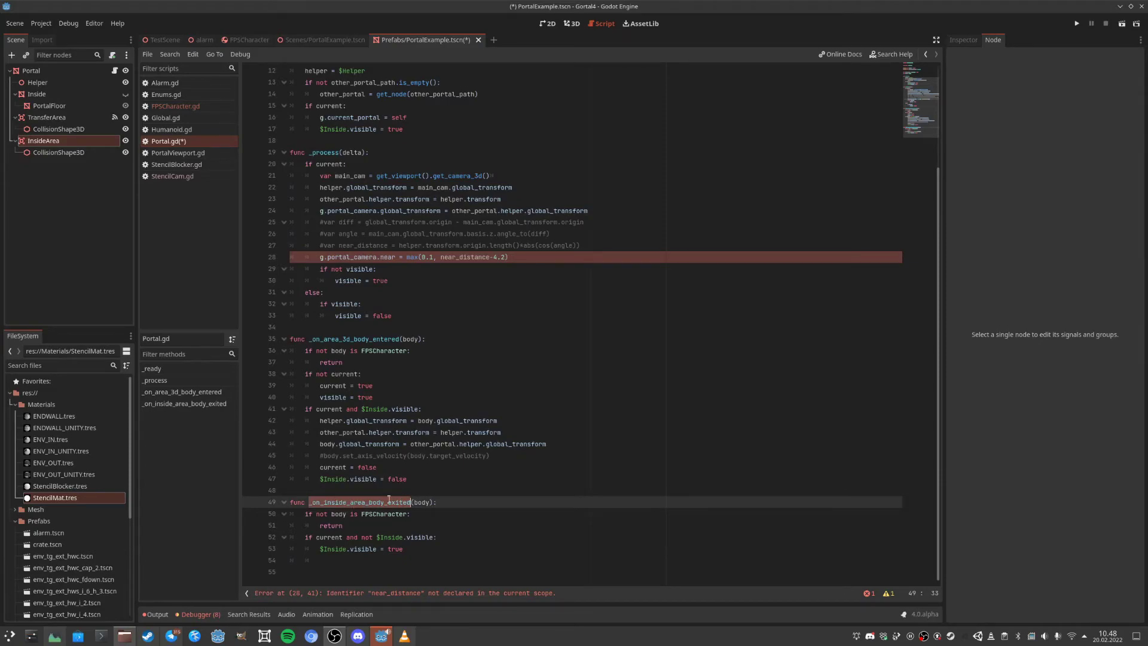
pyautogui.click(322, 514)
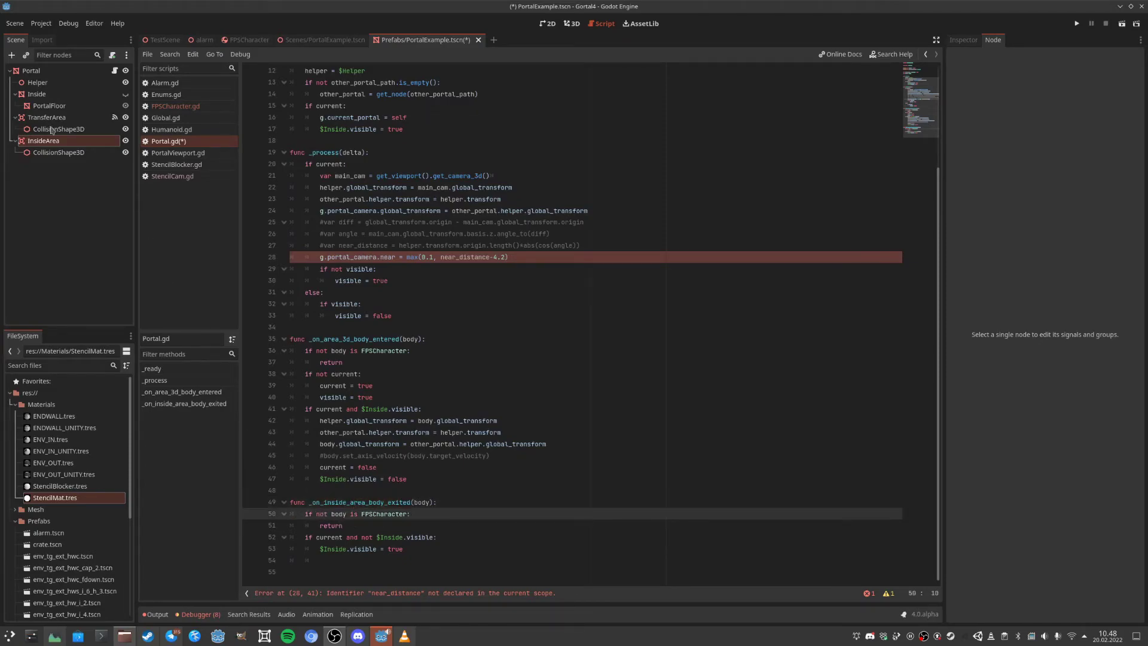
pyautogui.click(47, 144)
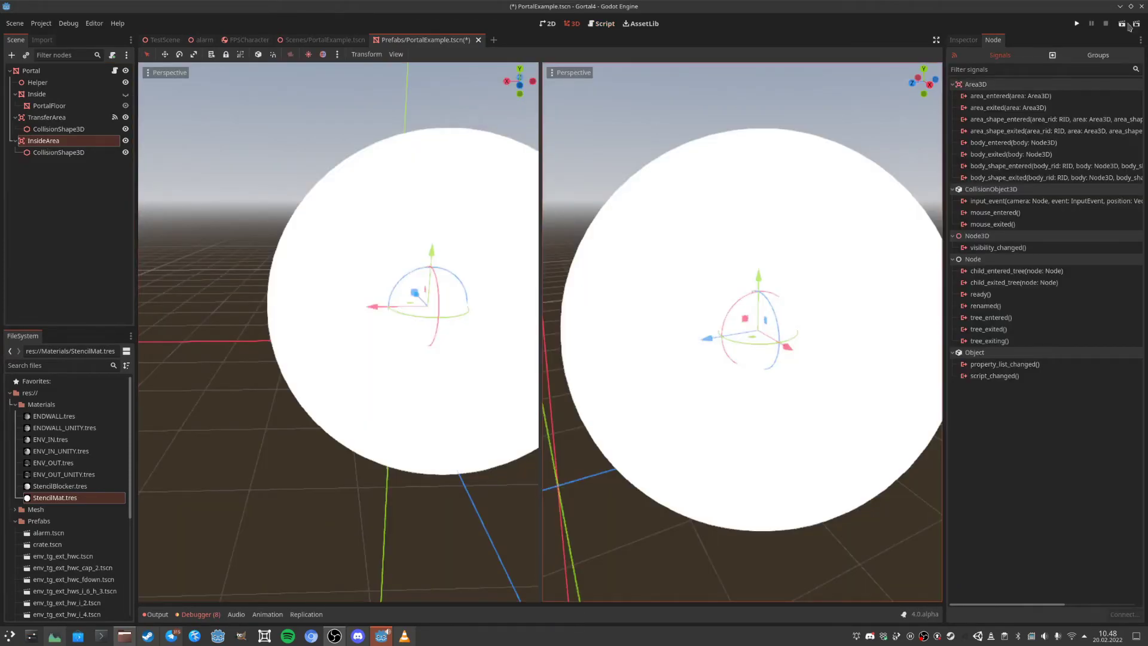
pyautogui.doubleClick(999, 154)
pyautogui.moveTo(543, 488); pyautogui.dragTo(392, 472)
pyautogui.hotkey('ctrl', 'v')
pyautogui.click(620, 502)
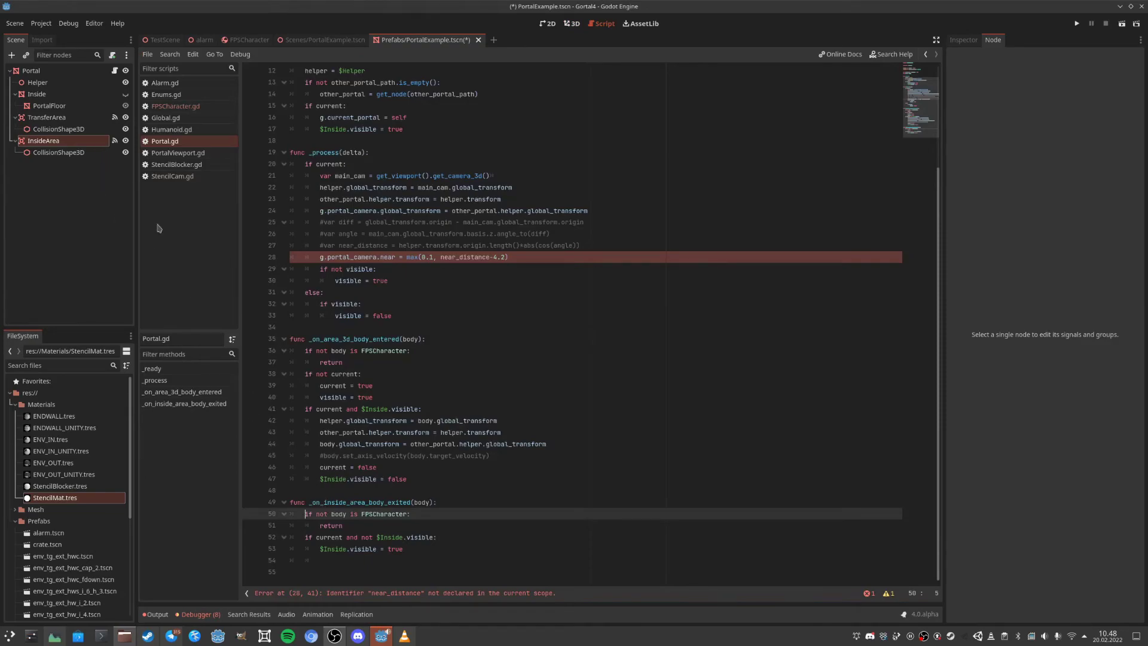
# Comment out the g.portal_camera.near line in the Portal script's _process function and save the changes.
pyautogui.hotkey('ctrl', 'F2')
pyautogui.click(111, 73)
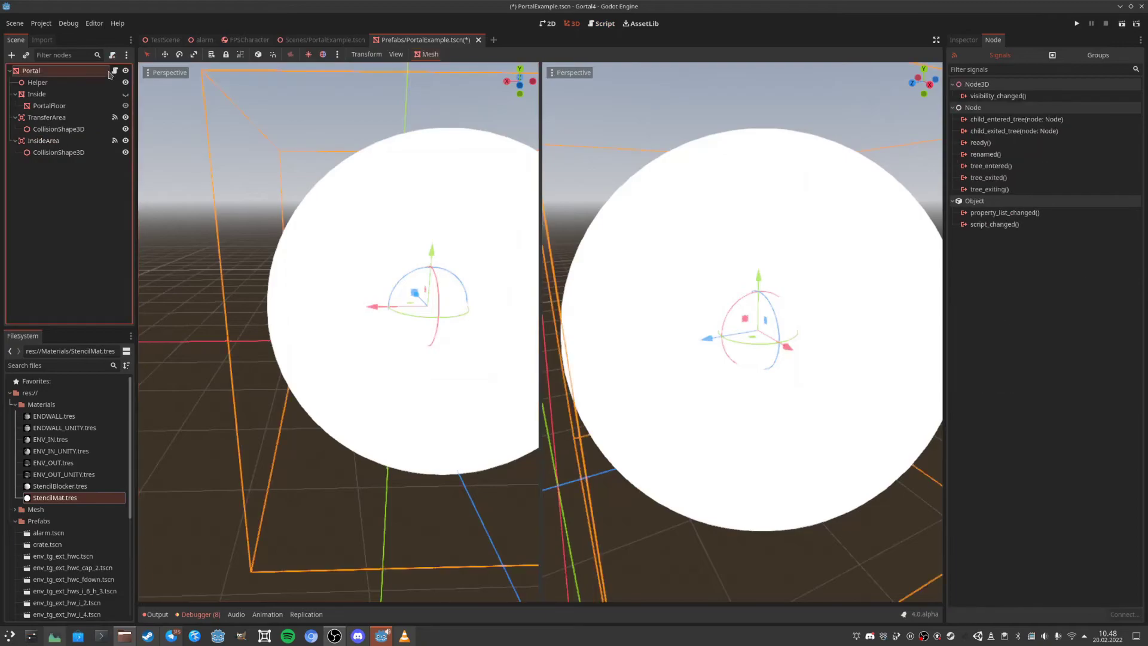
pyautogui.click(113, 71)
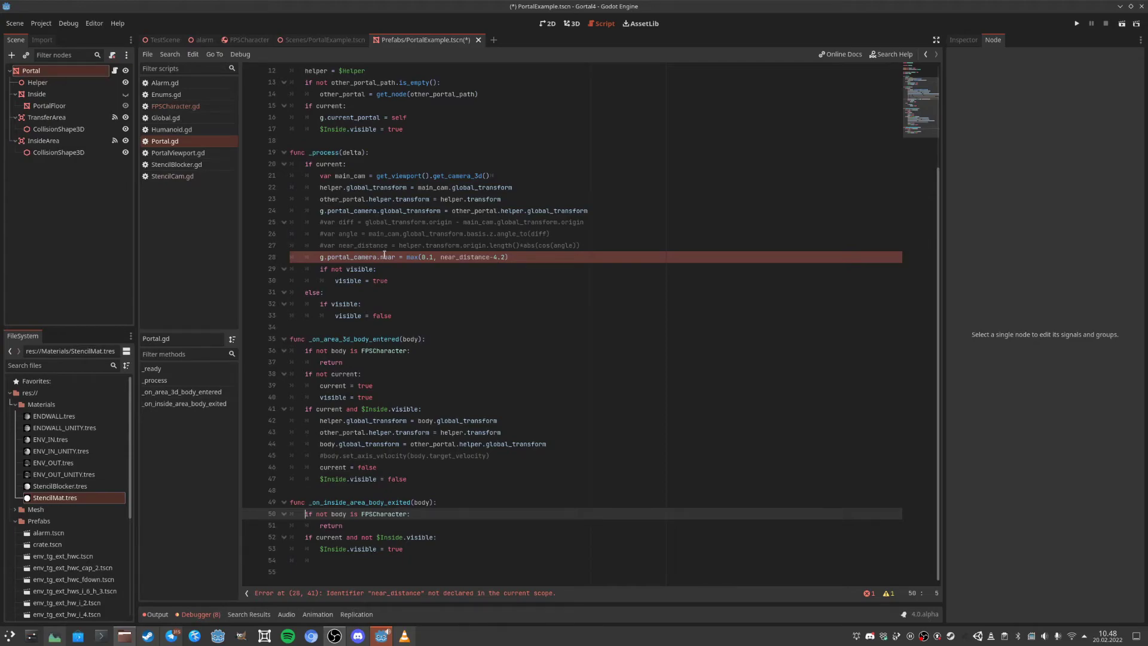
pyautogui.click(320, 256)
pyautogui.write('/')
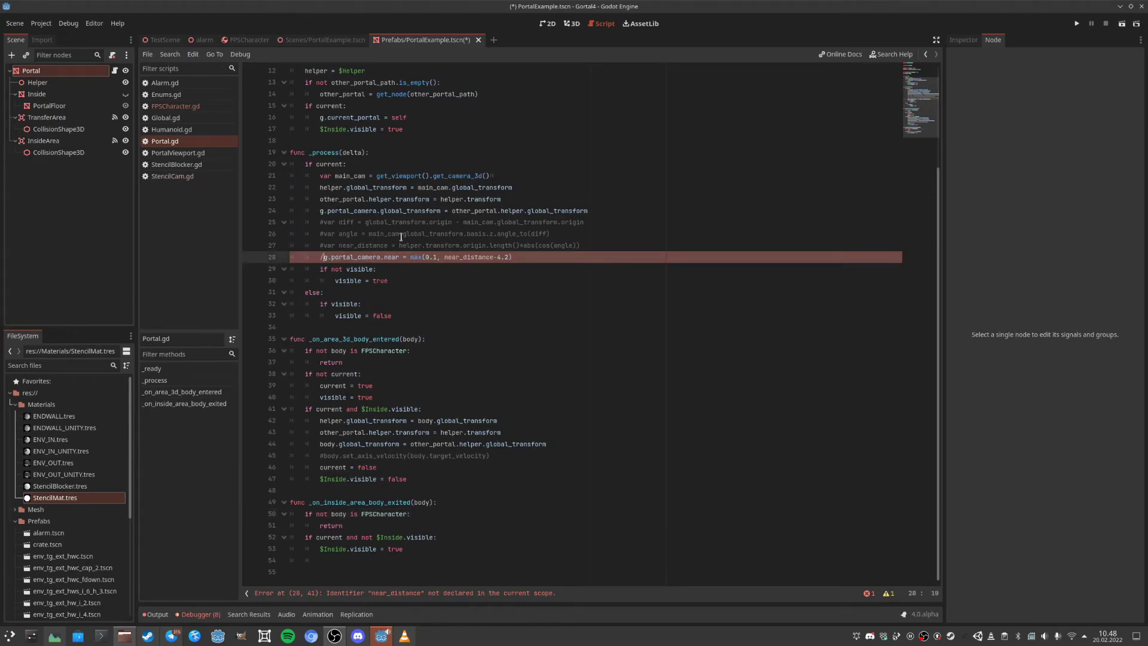
pyautogui.press('BackSpace')
pyautogui.write('#')
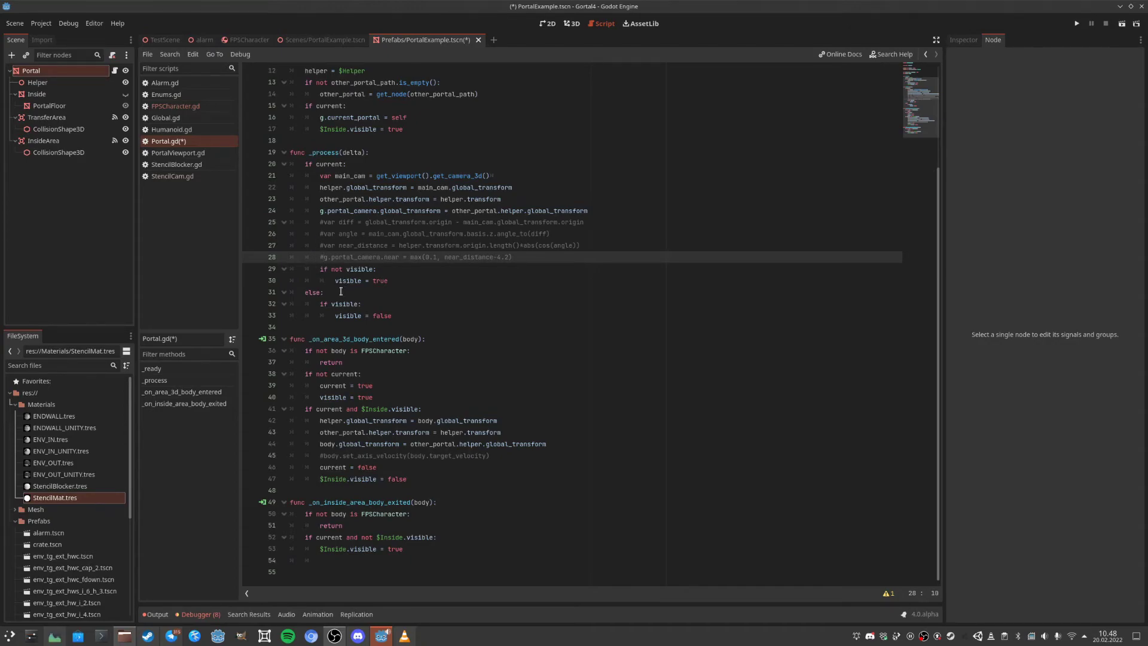
pyautogui.hotkey('ctrl', 's')
# Run the Scenes/PortalExample scene and walk the character forward through the portal.
pyautogui.click(311, 40)
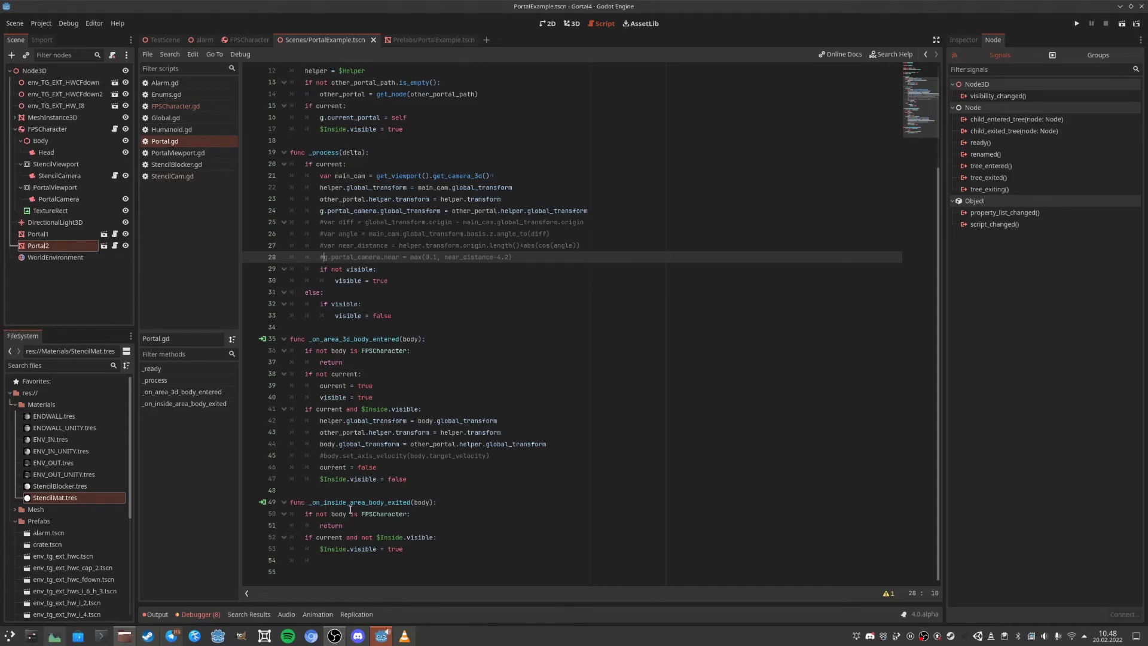
pyautogui.click(368, 520)
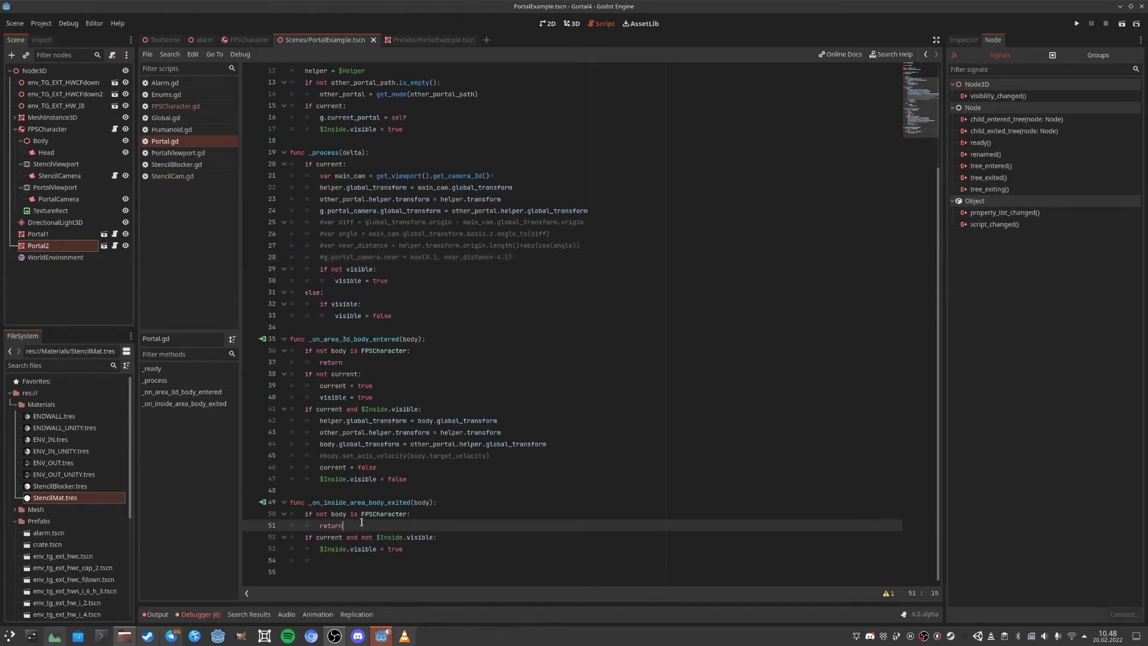
pyautogui.click(306, 538)
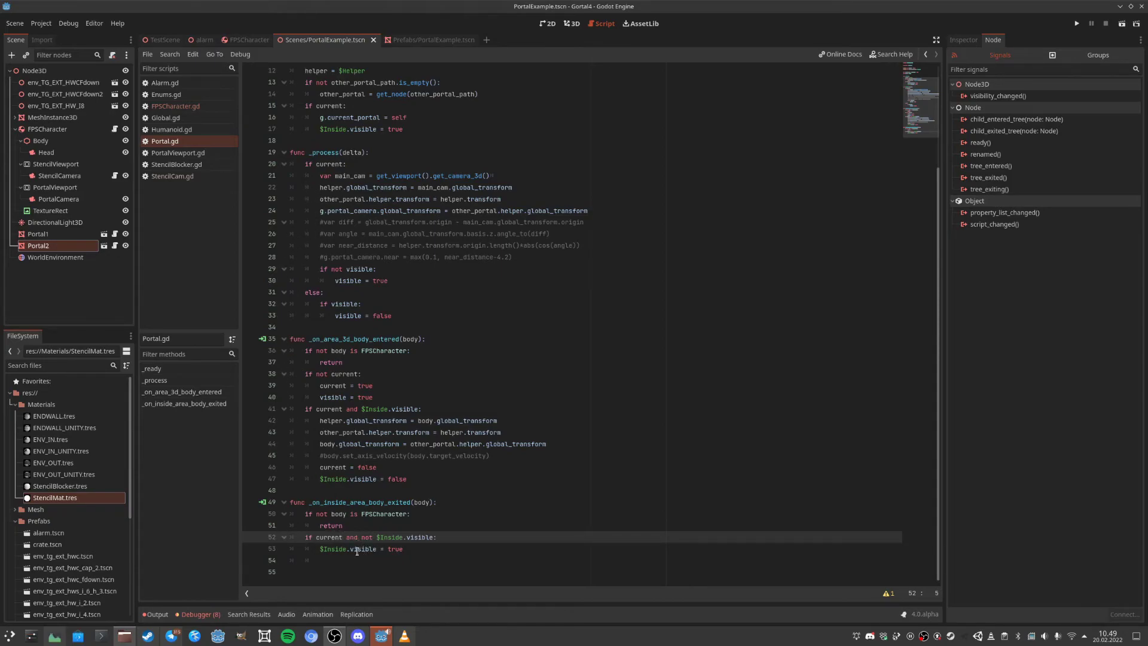
pyautogui.click(1121, 24)
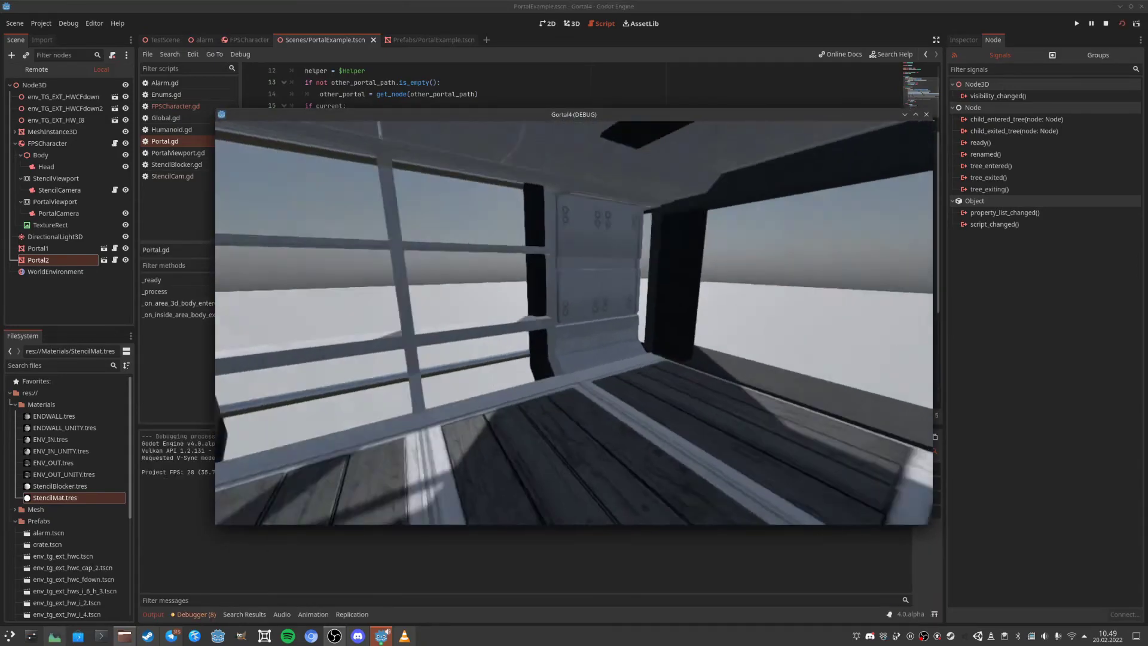
pyautogui.press('s')
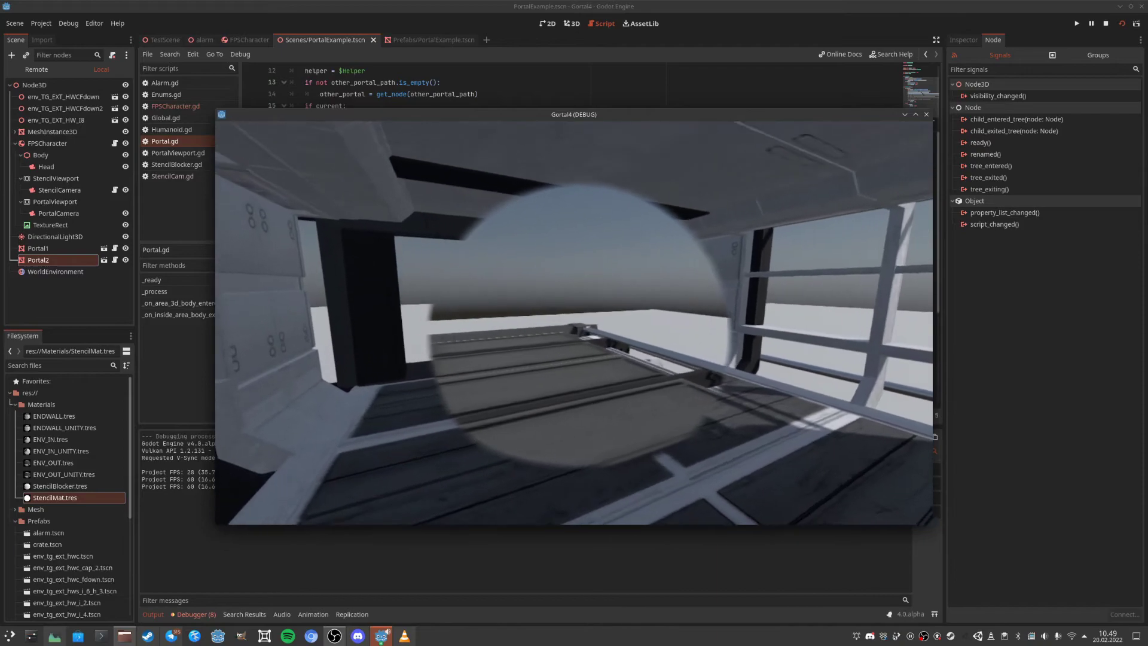
pyautogui.press('w')
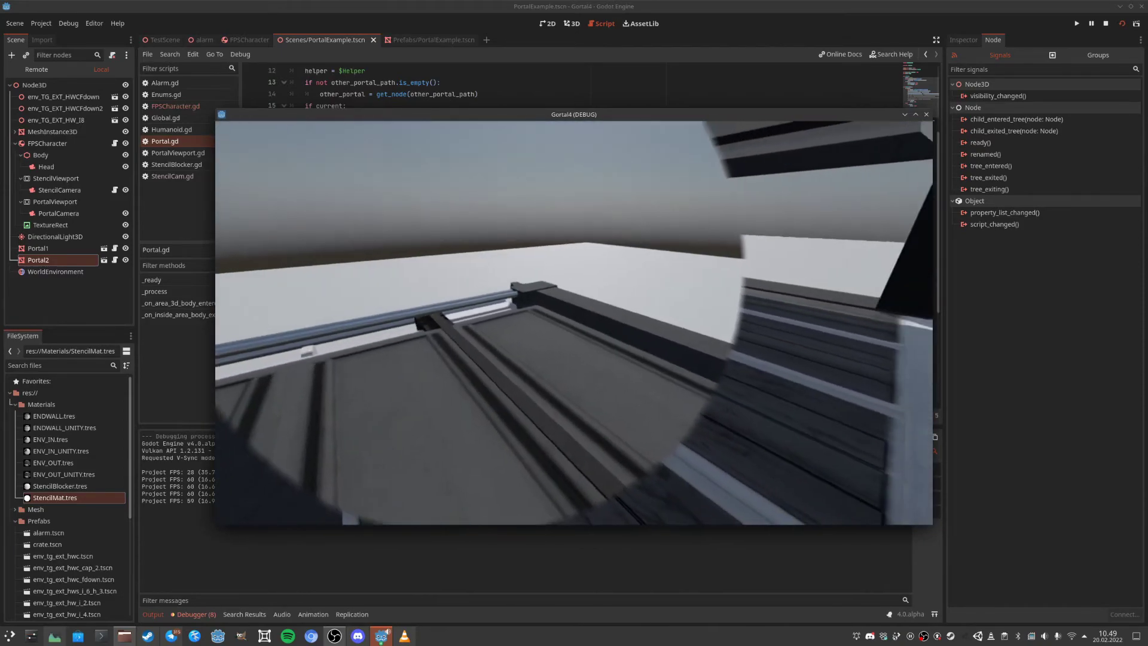
pyautogui.press('w')
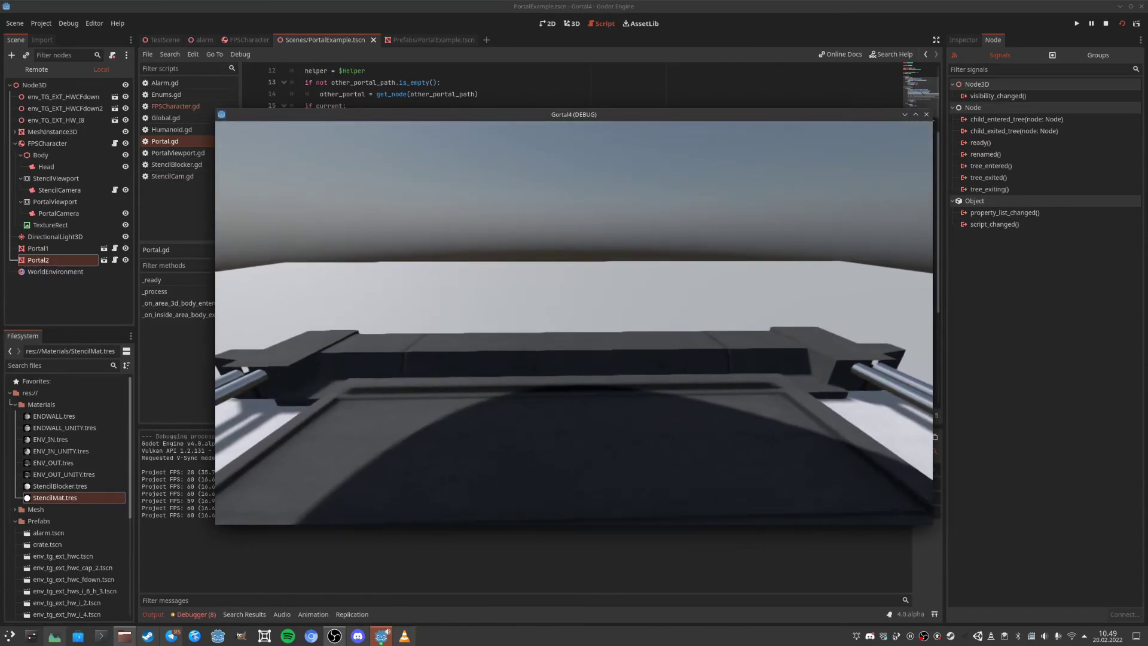
# Strafe the character repeatedly back and forth across the portal boundary to test teleporting in both directions.
pyautogui.press('a')
pyautogui.press('d')
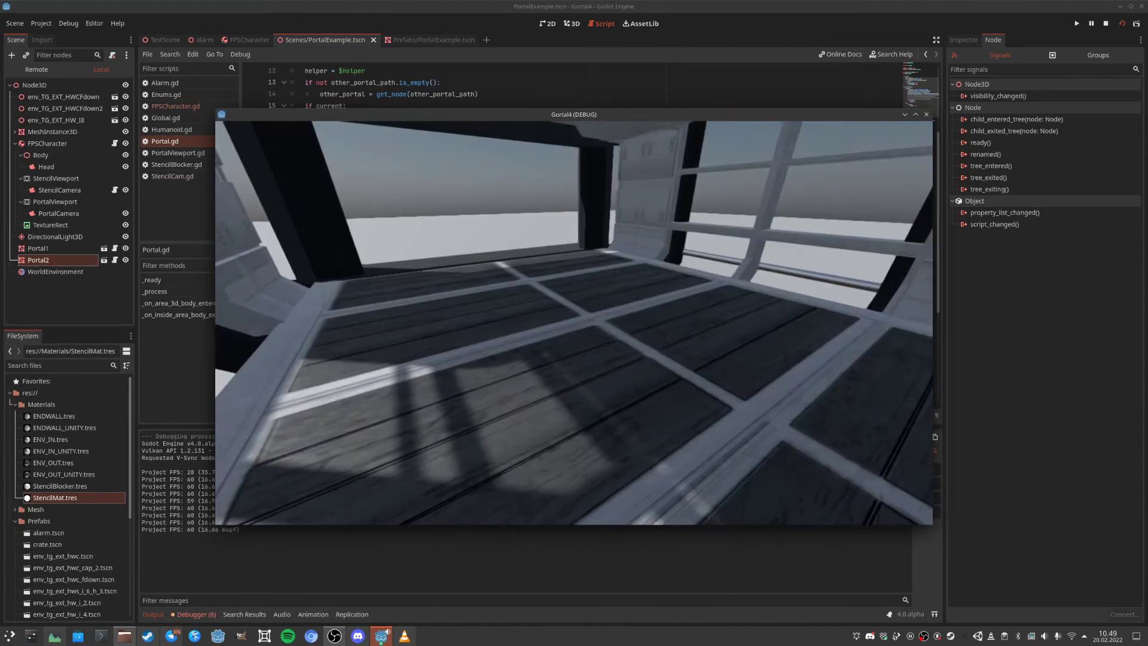
pyautogui.press('a')
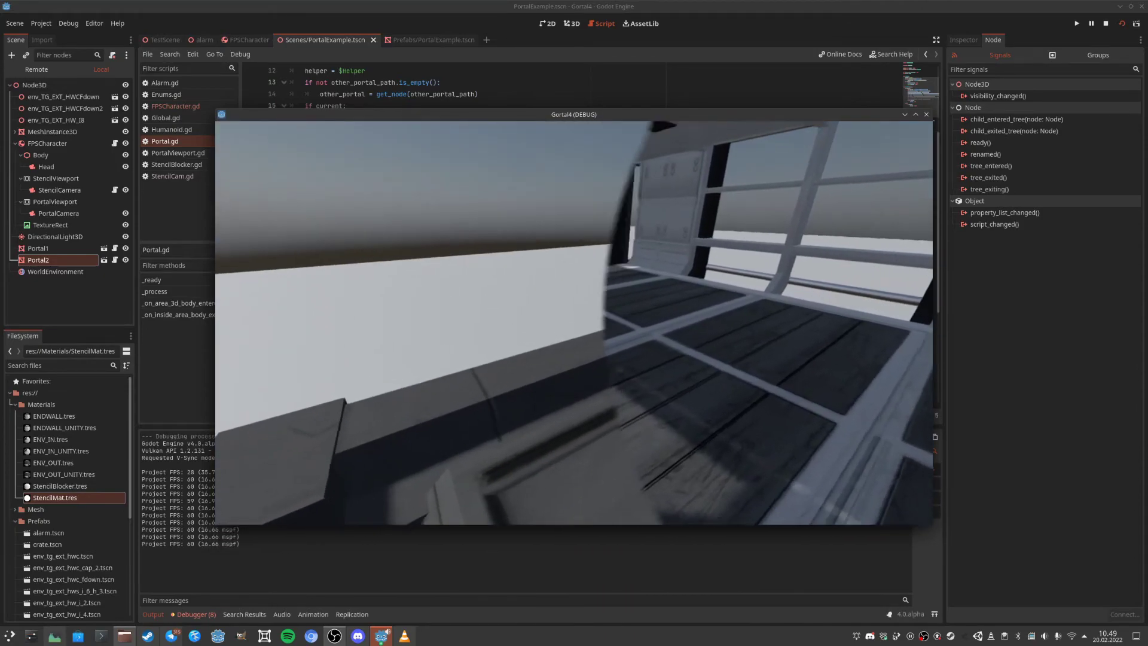
pyautogui.press('d')
pyautogui.press('a')
pyautogui.press('d')
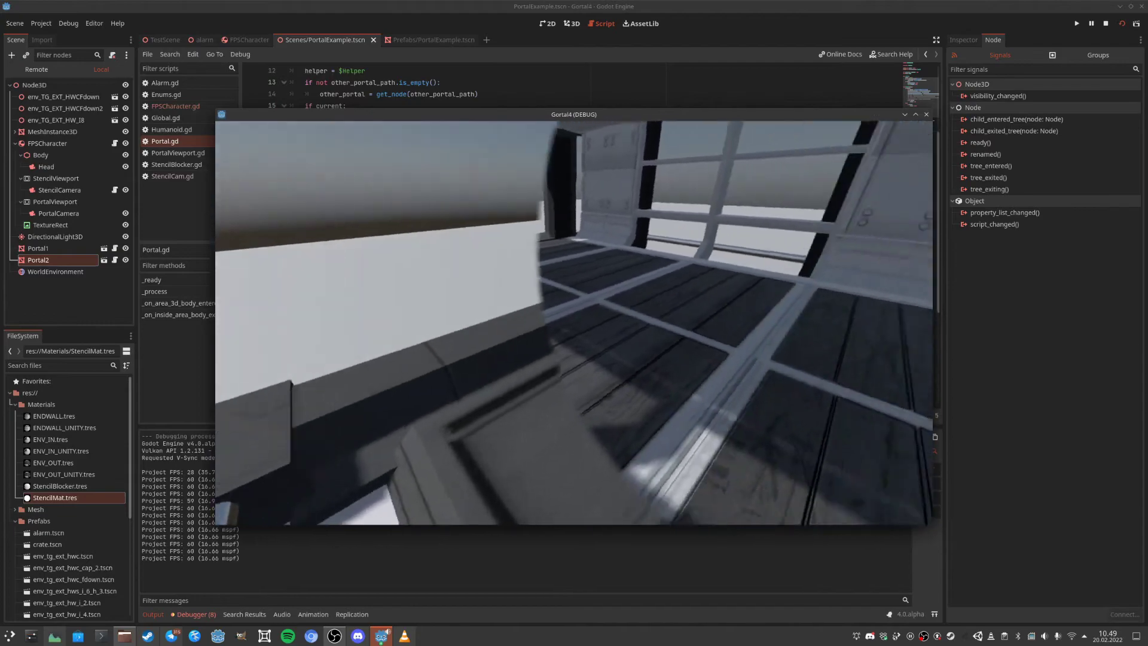
pyautogui.press('a')
pyautogui.press('d')
pyautogui.press('a')
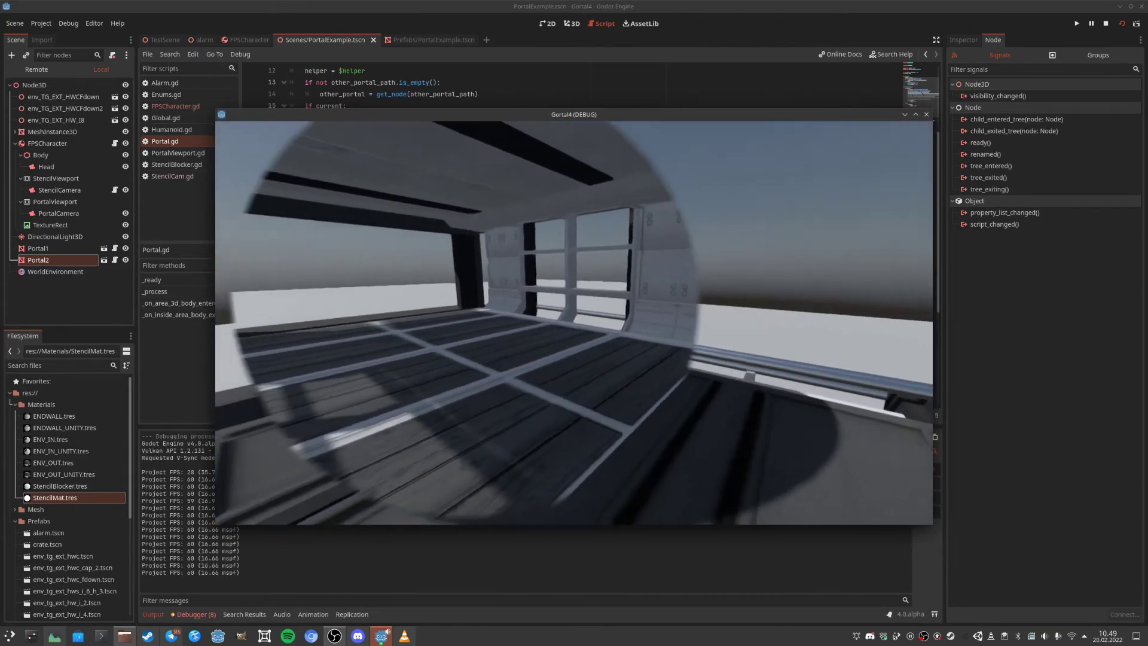
pyautogui.press('d')
pyautogui.press('w')
pyautogui.press('a')
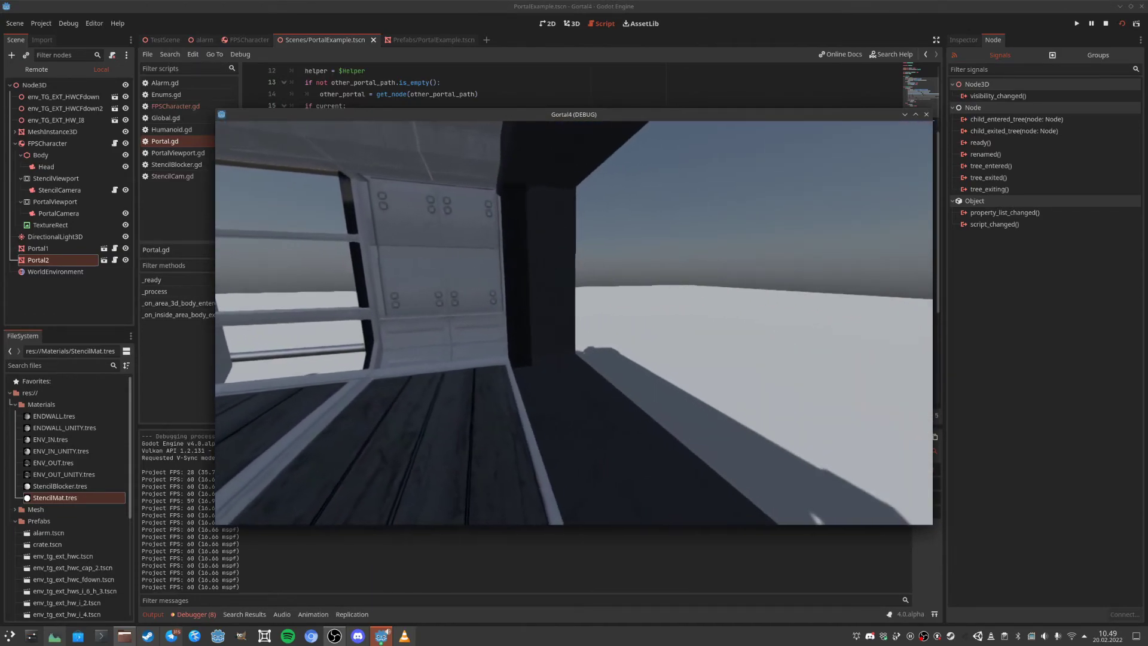
pyautogui.press('d')
pyautogui.press('a')
pyautogui.press('d')
pyautogui.press('a')
pyautogui.press('d')
pyautogui.press('a')
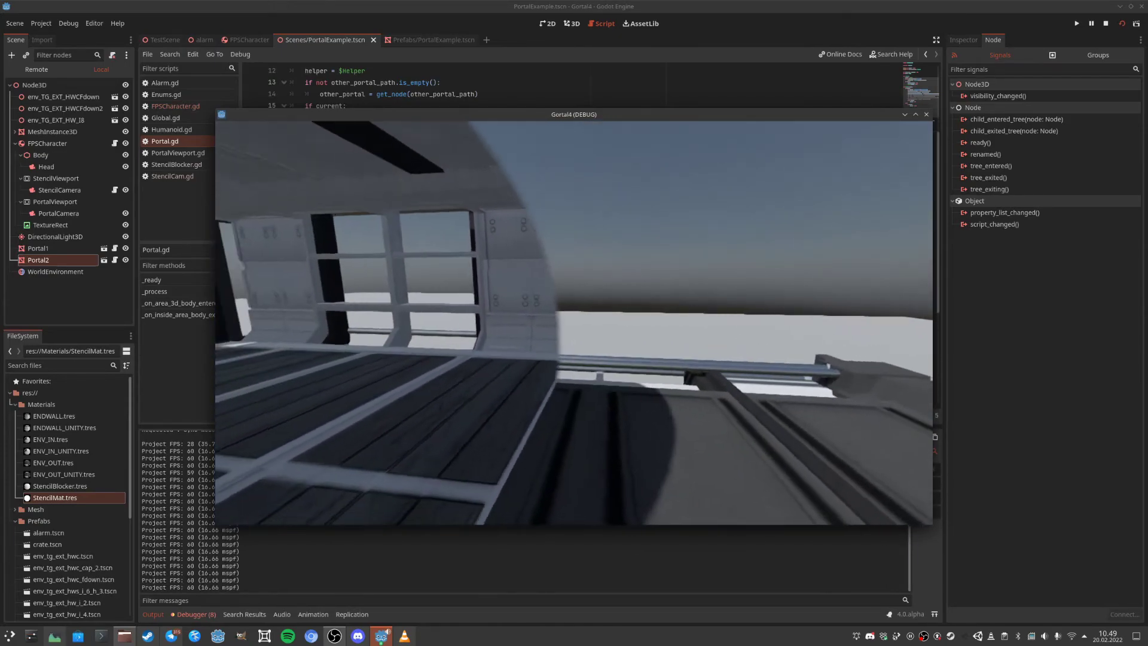
pyautogui.press('d')
pyautogui.press('a')
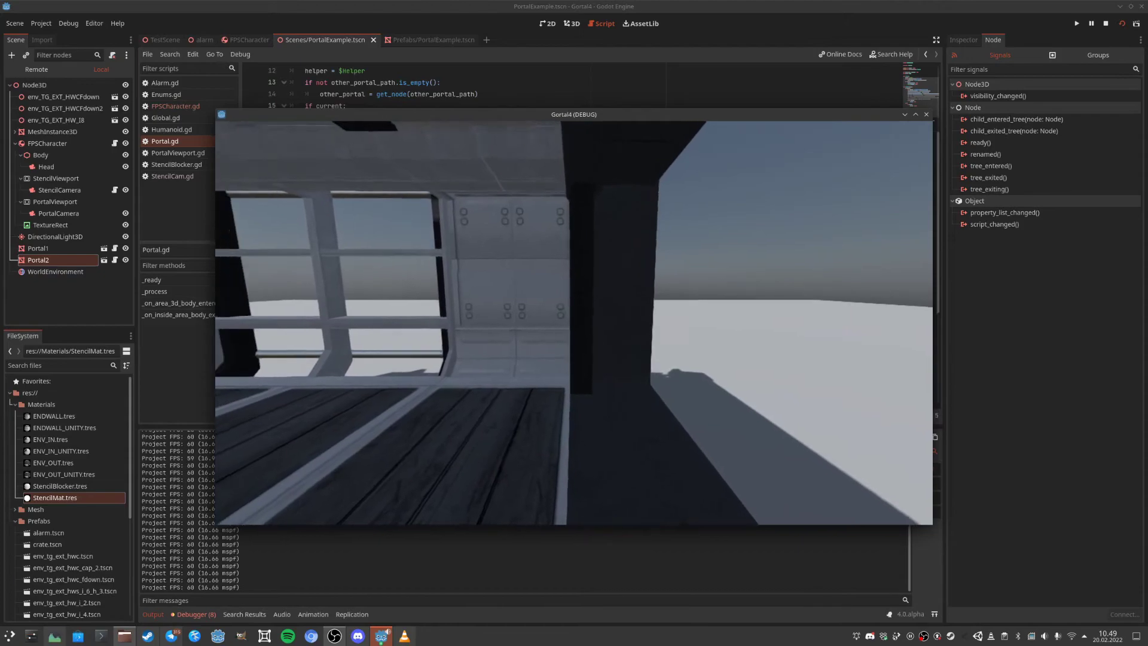
pyautogui.press('d')
pyautogui.press('a')
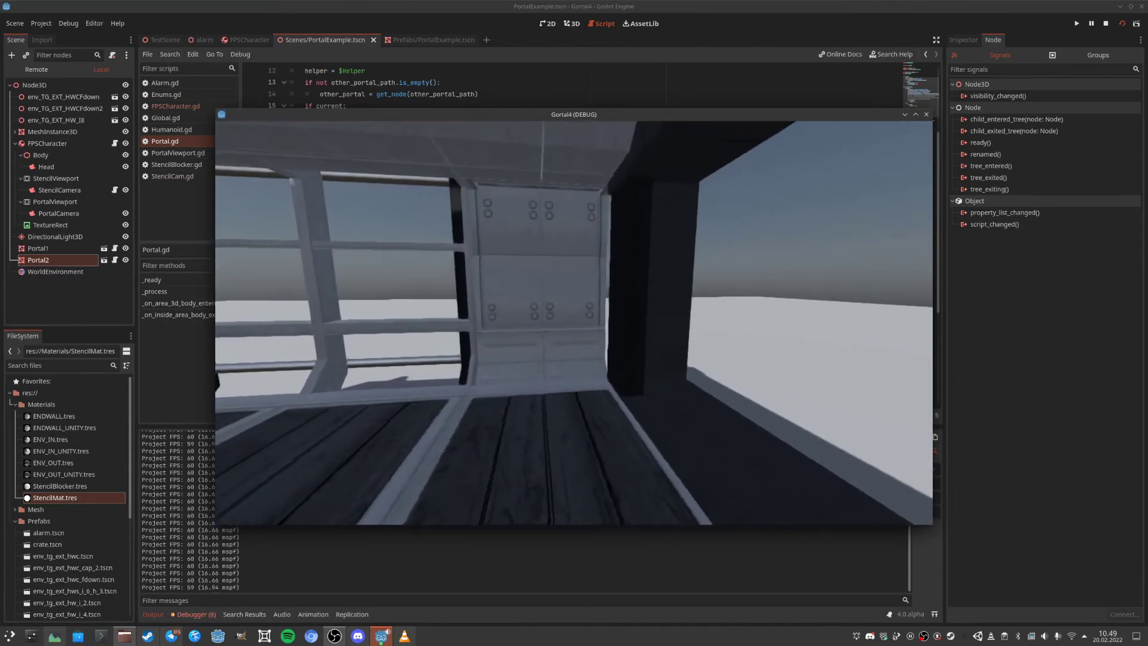
pyautogui.press('a')
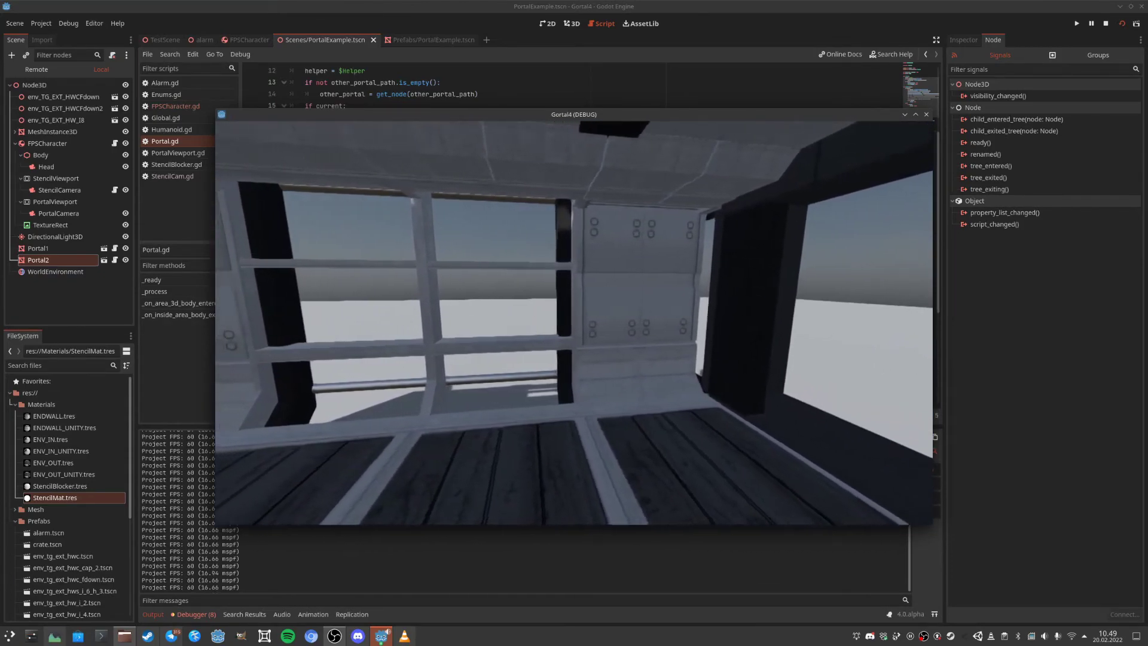
pyautogui.press('a')
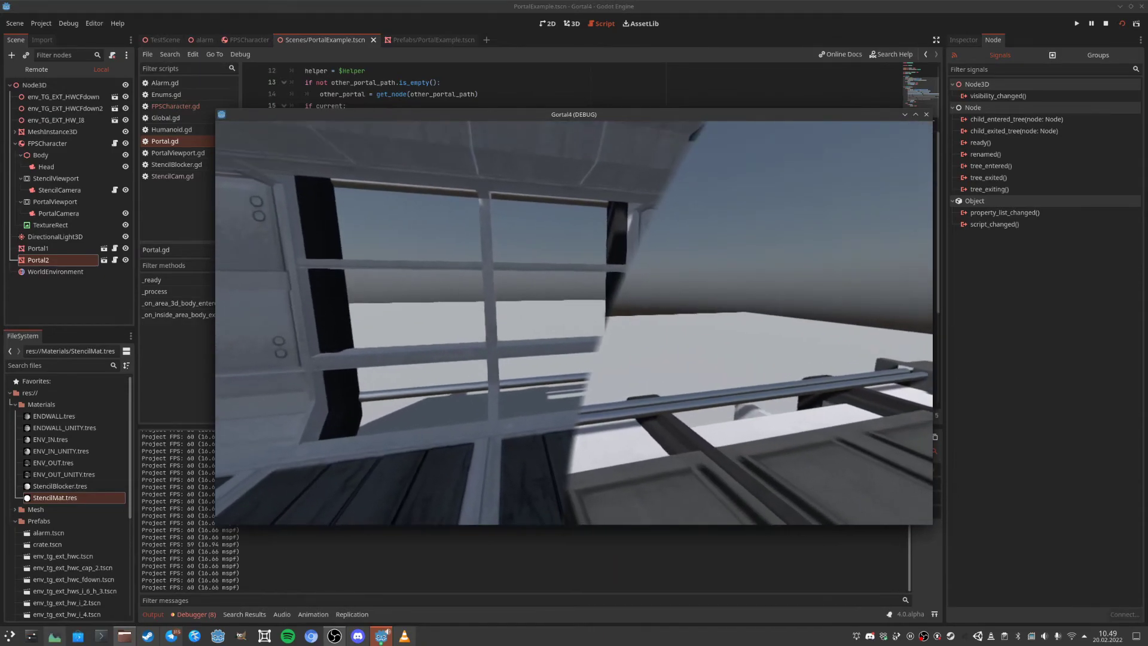
pyautogui.press('d')
pyautogui.press('a')
pyautogui.press('d')
pyautogui.press('a')
pyautogui.press('d')
pyautogui.press('a')
pyautogui.press('d')
pyautogui.press('a')
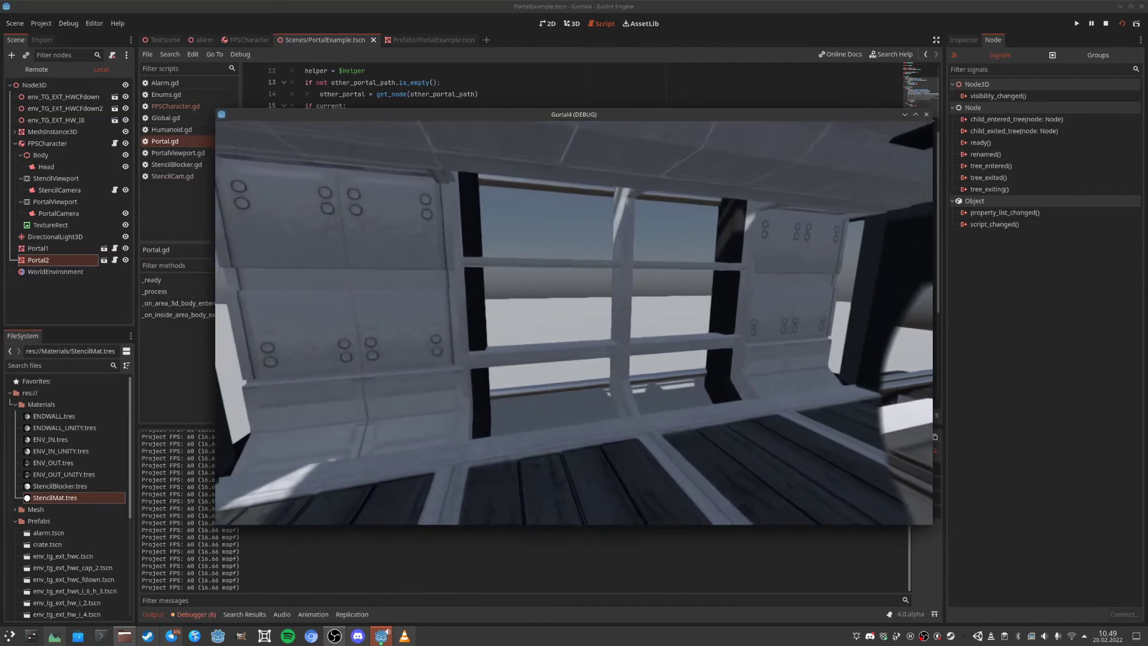
pyautogui.press('d')
pyautogui.press('a')
pyautogui.press('d')
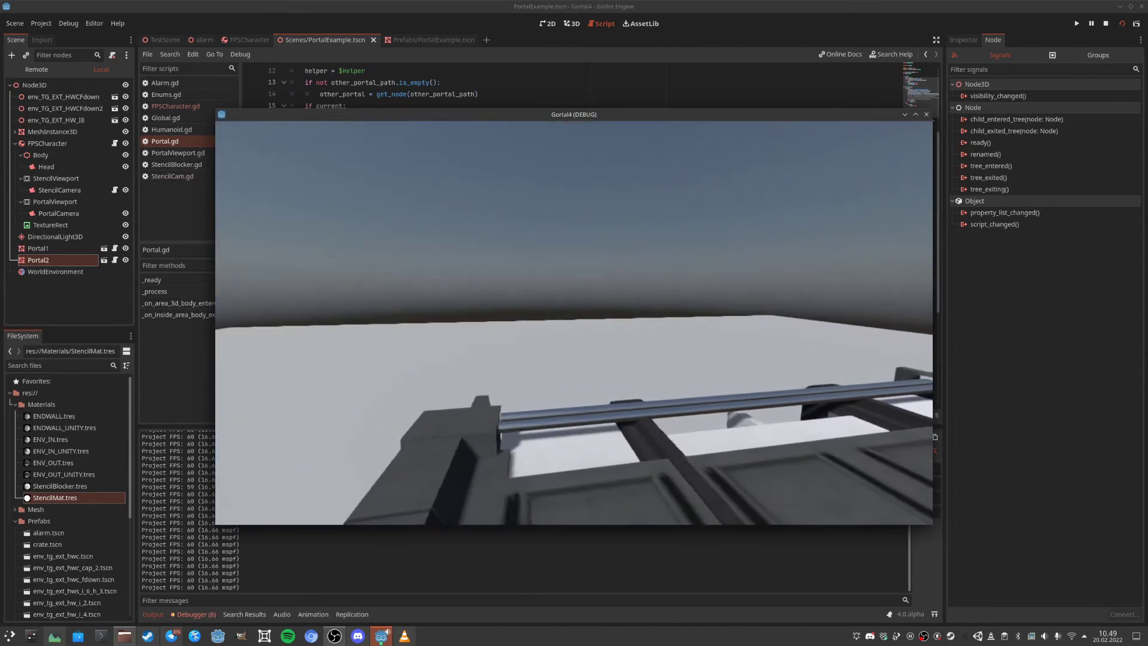
# Test further portal crossings by moving the character backward, sideways and forward from different viewing angles.
pyautogui.press('s')
pyautogui.press('a')
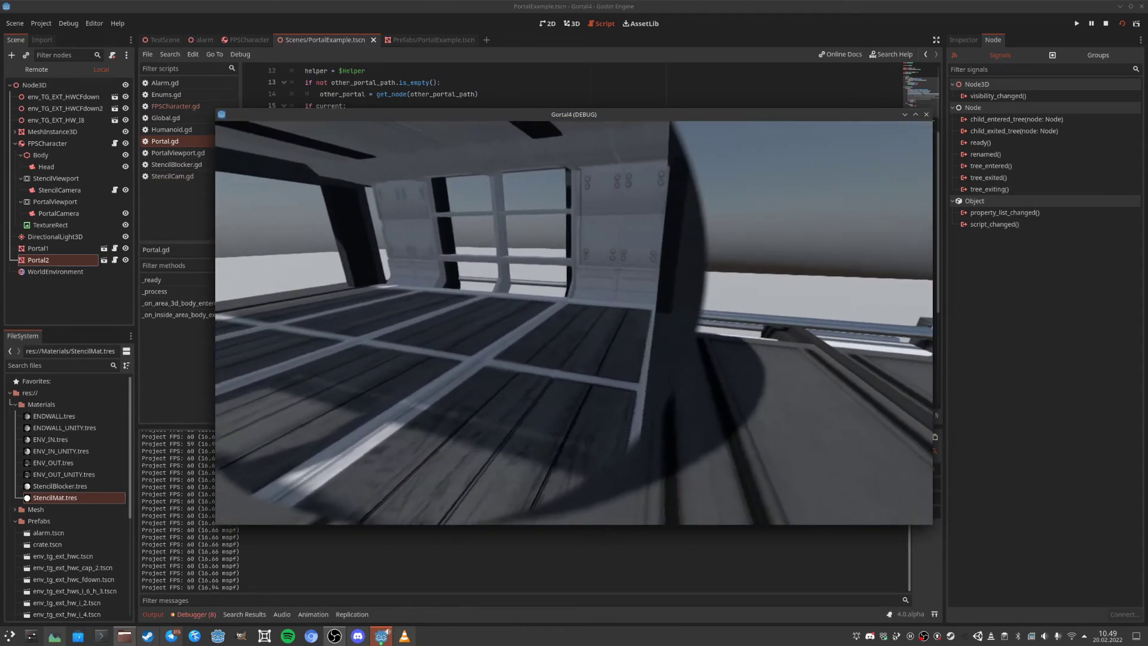
pyautogui.press('a')
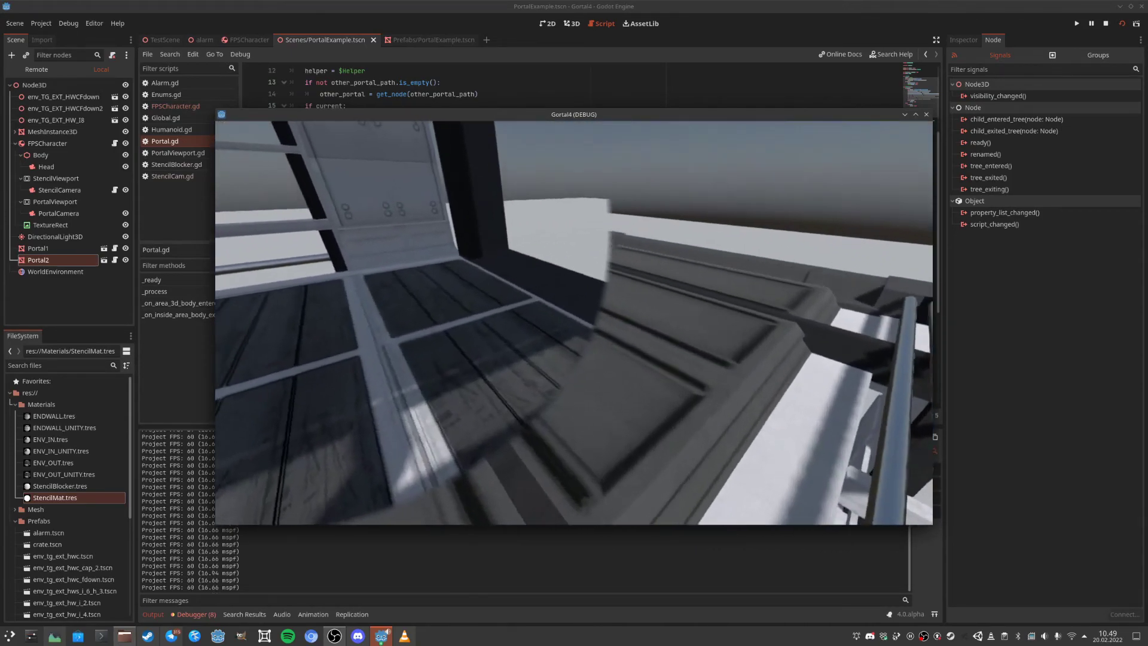
pyautogui.press('a')
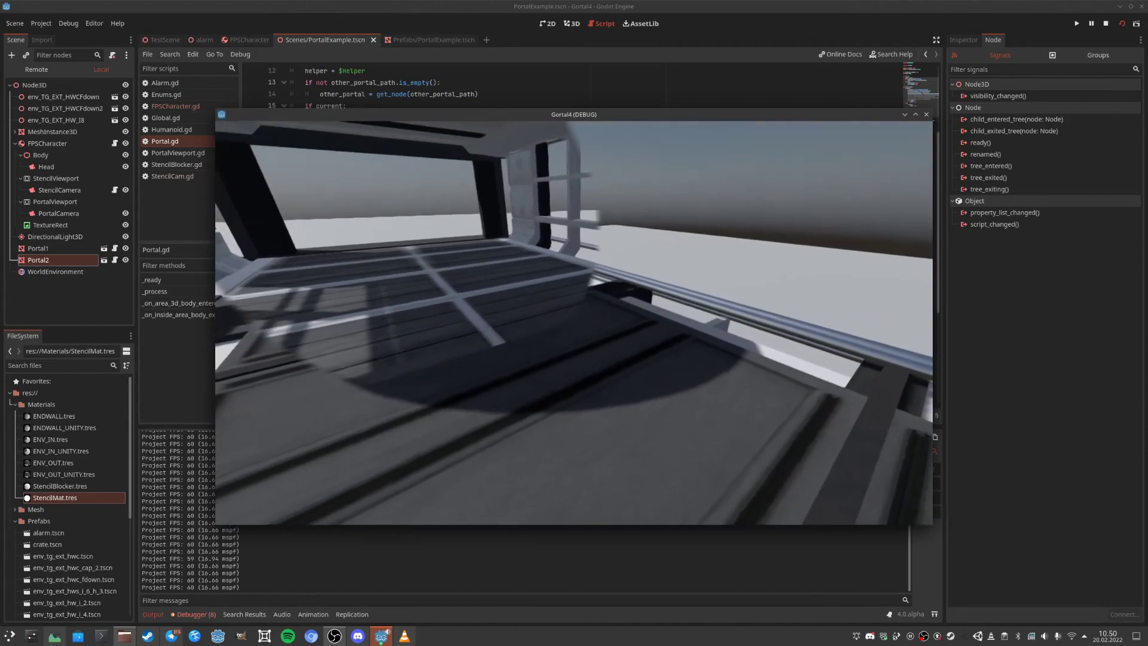
pyautogui.press('w')
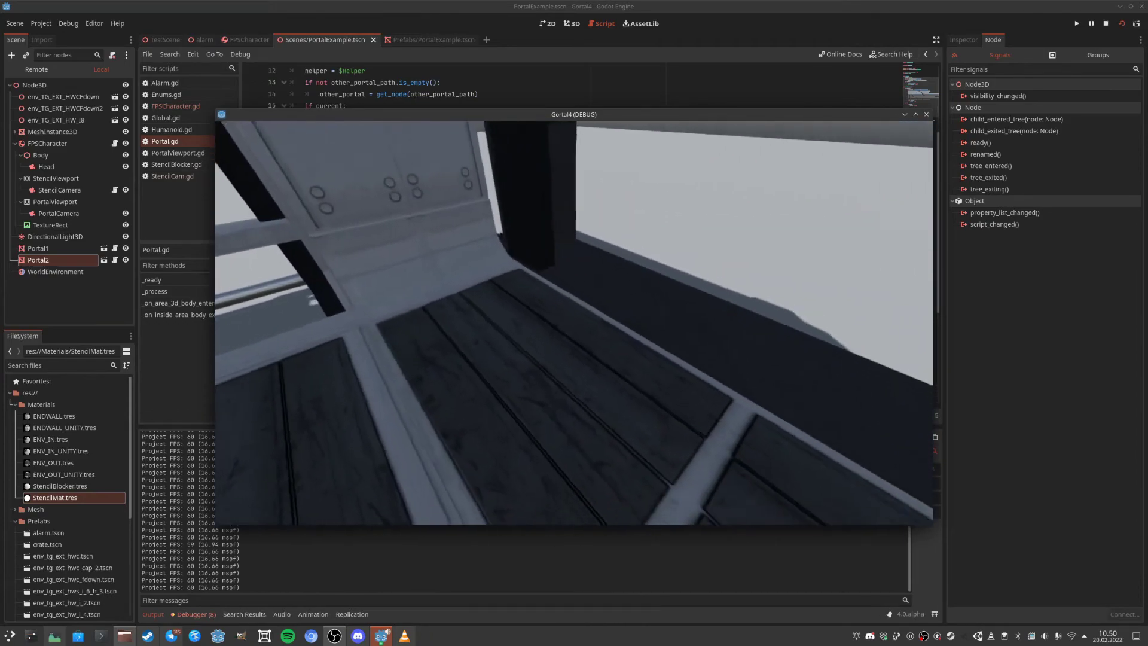
pyautogui.press('s')
pyautogui.press('w')
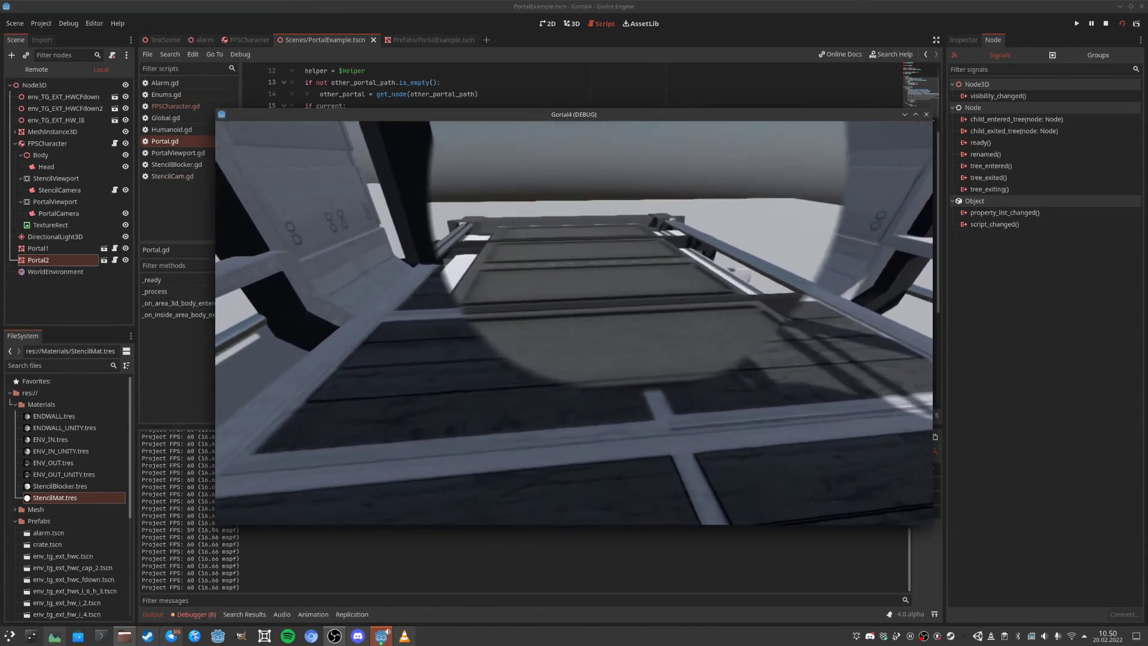
# Walk the character backward and forward across the portal boundary once more, and stop the running scene.
pyautogui.press('s')
pyautogui.press('w')
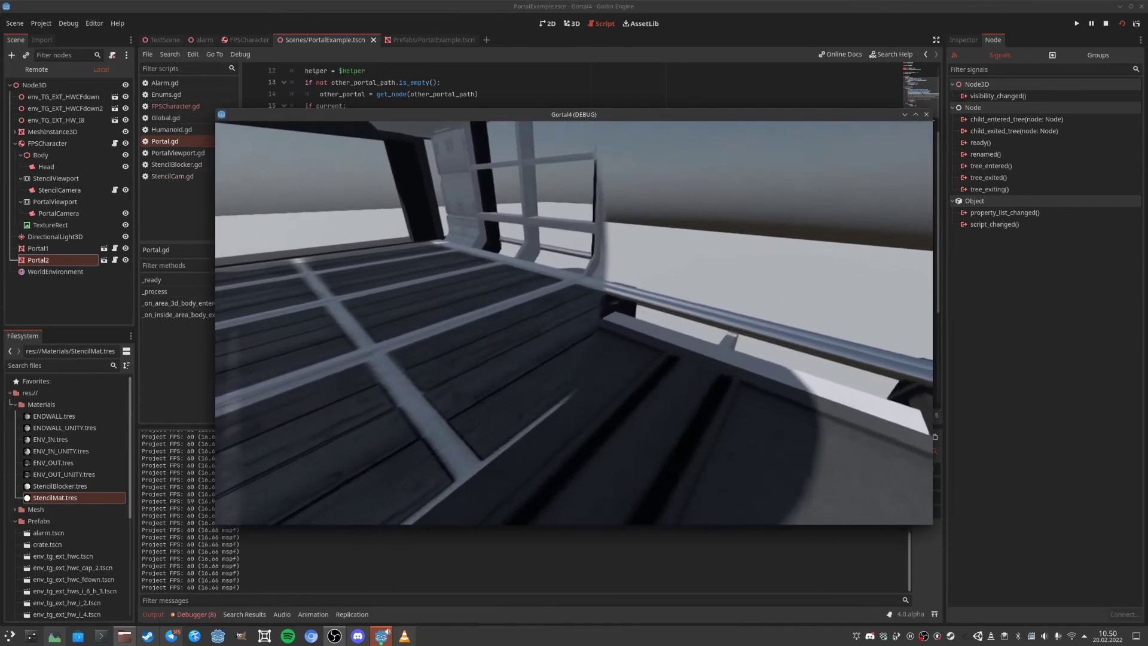
pyautogui.press('s')
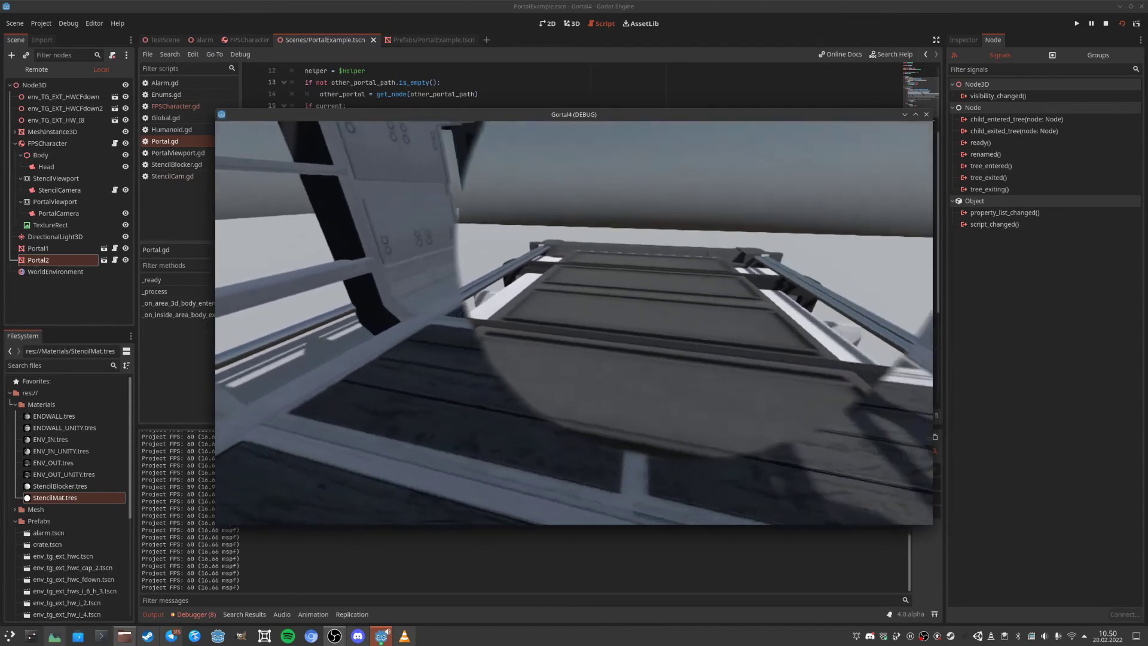
pyautogui.press('Escape')
pyautogui.press('Escape')
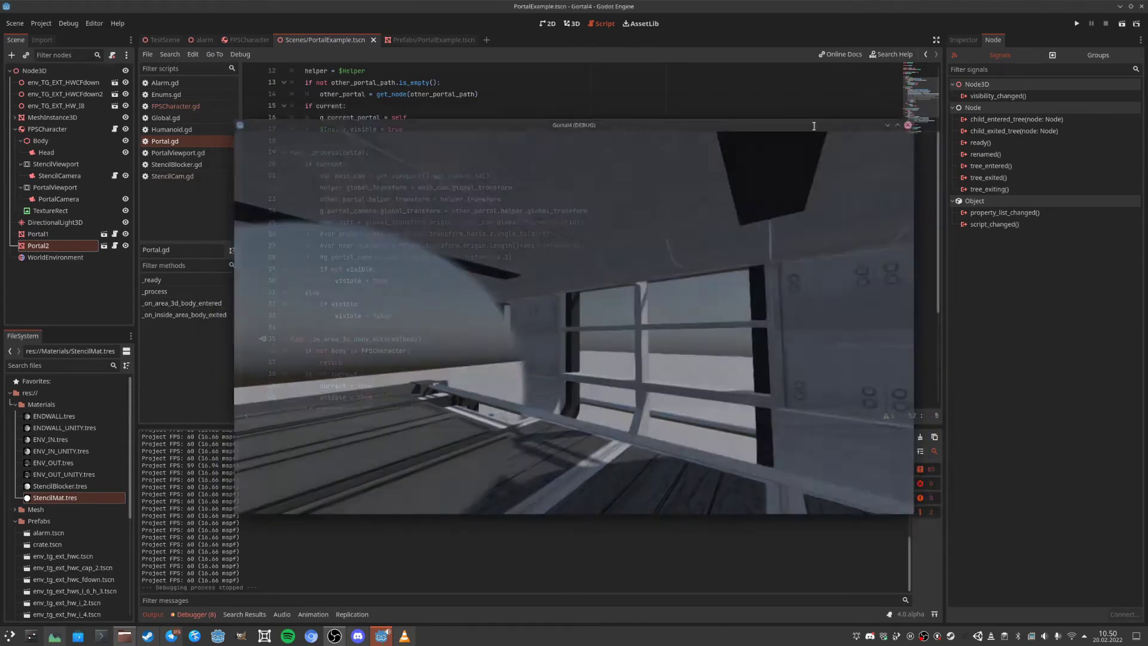
# In the Prefabs/PortalExample scene, set Cast Shadow to Off for the Portal, Inside and PortalFloor meshes together.
pyautogui.click(412, 40)
pyautogui.click(43, 117)
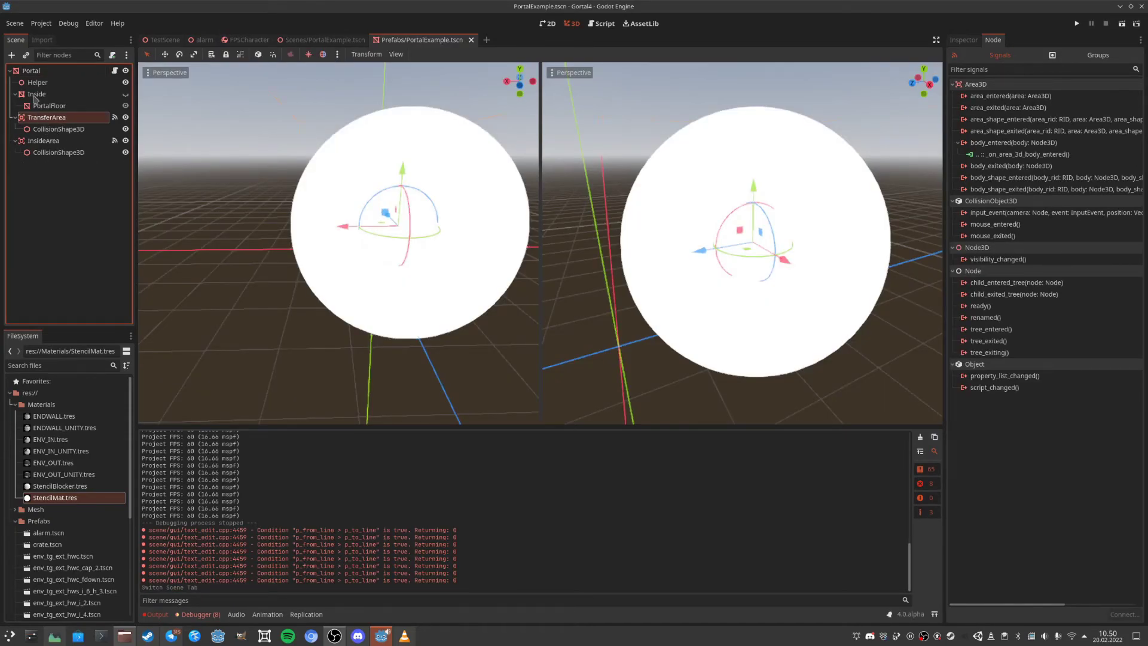
pyautogui.click(35, 97)
pyautogui.keyDown('ctrl'); pyautogui.click(39, 108); pyautogui.keyUp('ctrl')
pyautogui.keyDown('ctrl'); pyautogui.click(36, 73); pyautogui.keyUp('ctrl')
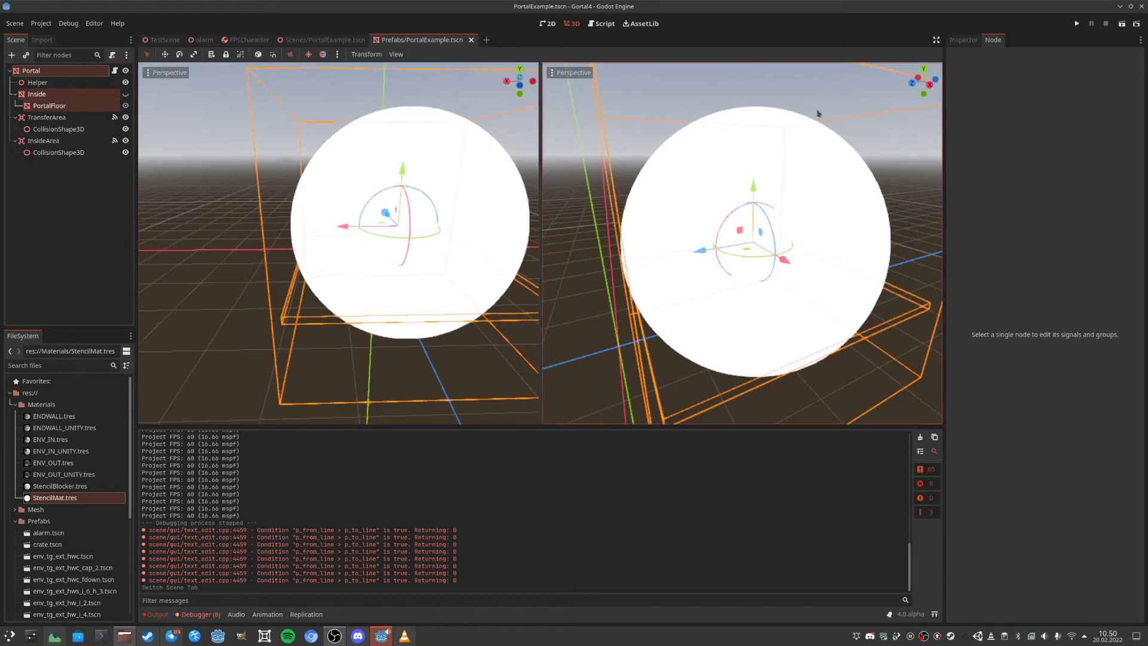
pyautogui.click(963, 41)
pyautogui.click(971, 167)
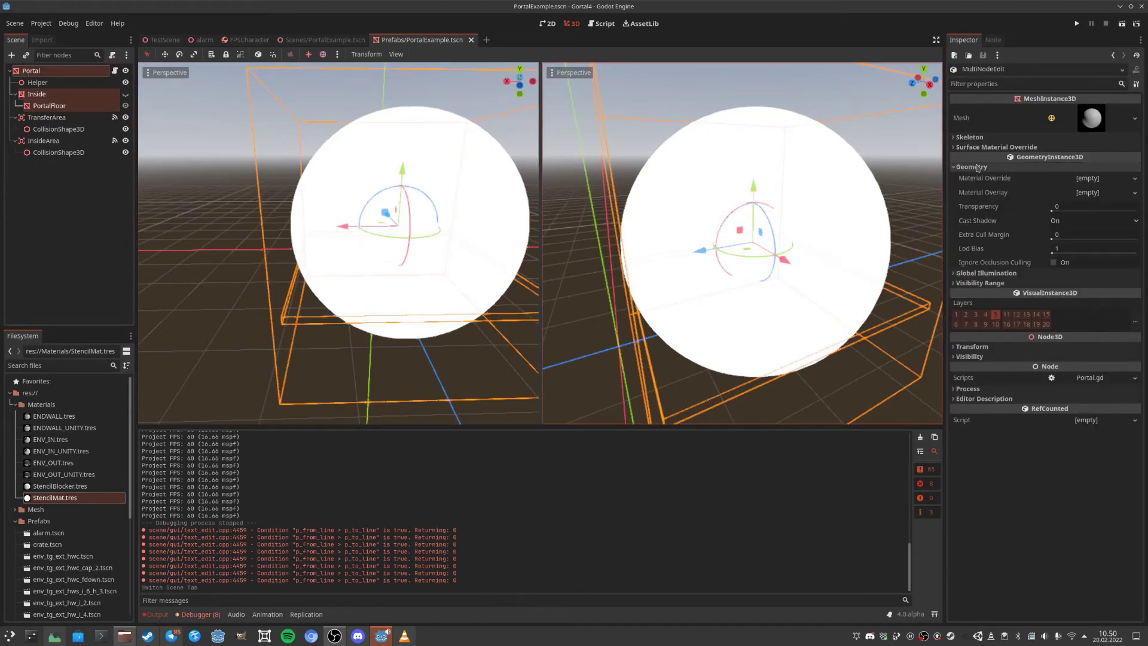
pyautogui.click(1075, 222)
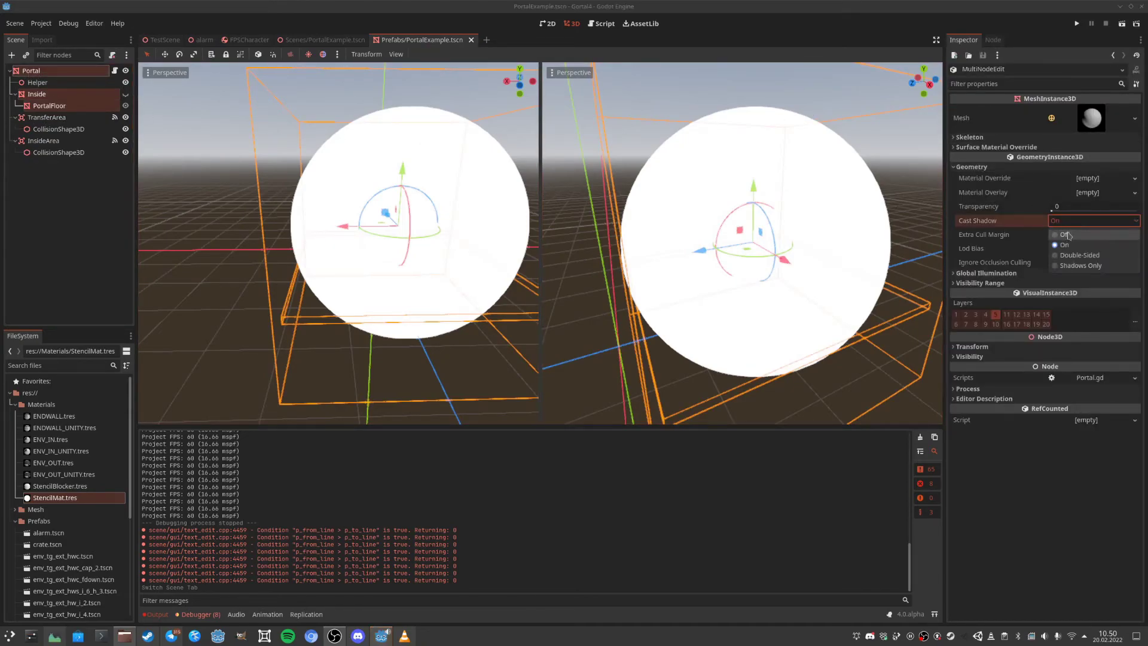
pyautogui.click(1065, 235)
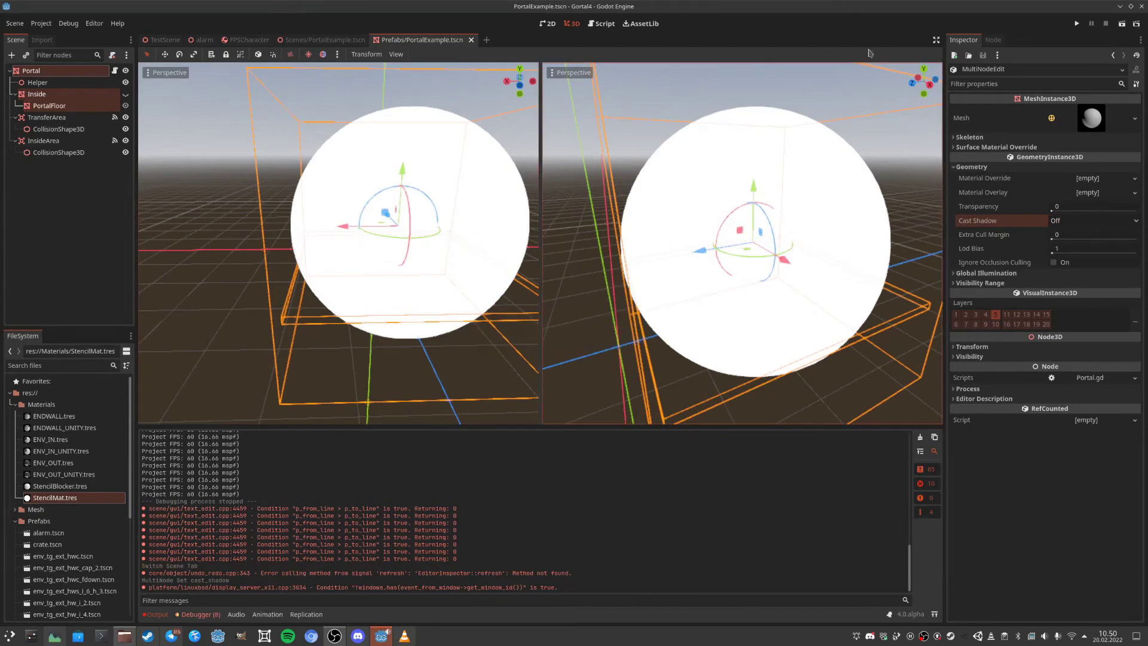
# Run the Scenes/PortalExample scene and walk the character forward through the portal several times to check the shadows.
pyautogui.click(325, 40)
pyautogui.click(1121, 24)
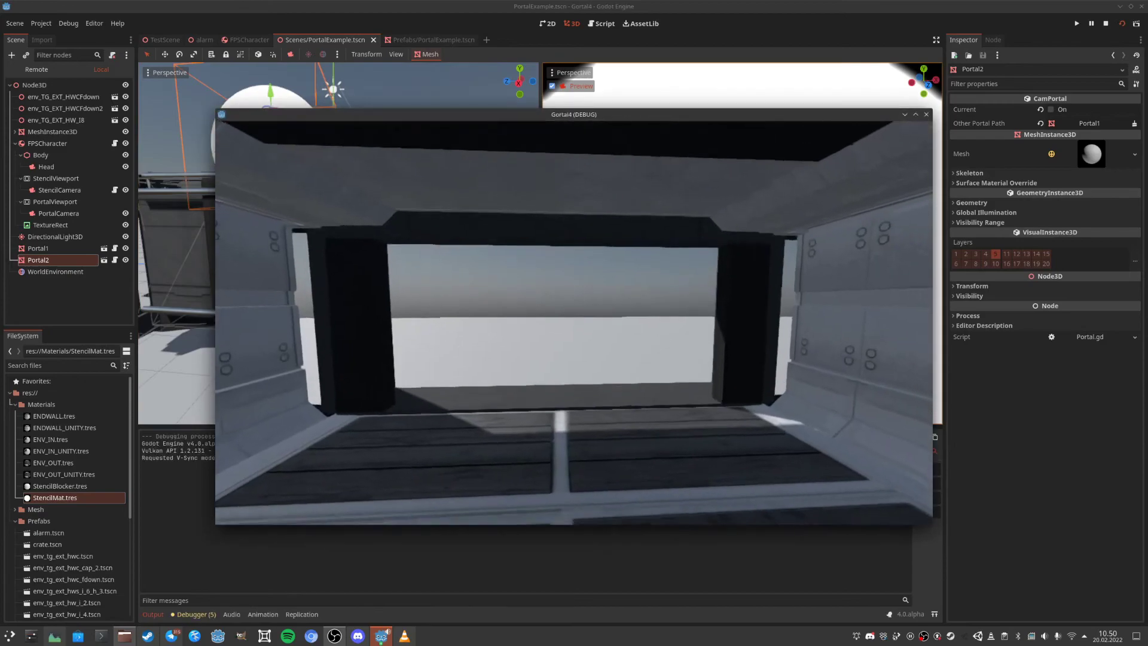
pyautogui.press('w')
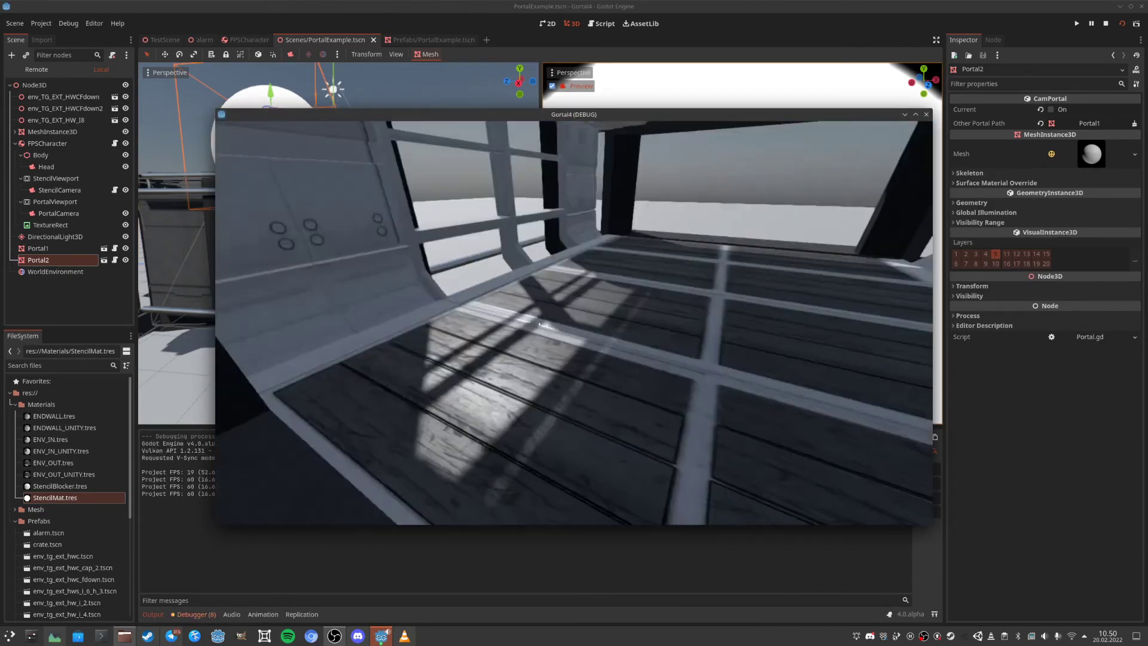
pyautogui.press('w')
pyautogui.press('w')
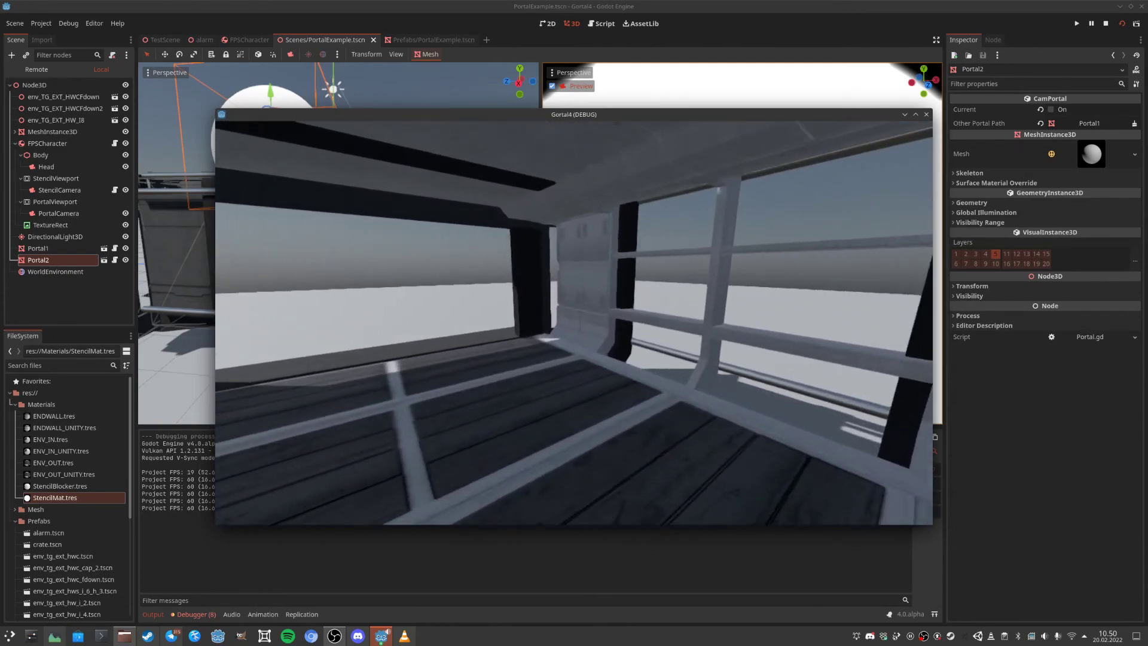
pyautogui.press('w')
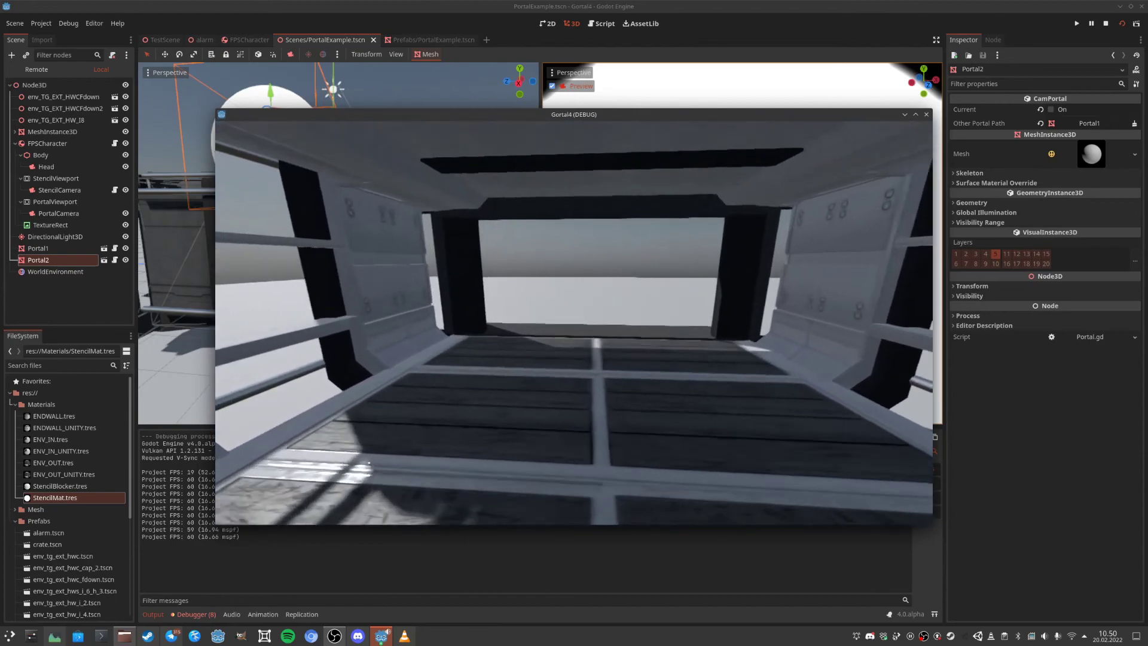
pyautogui.press('w')
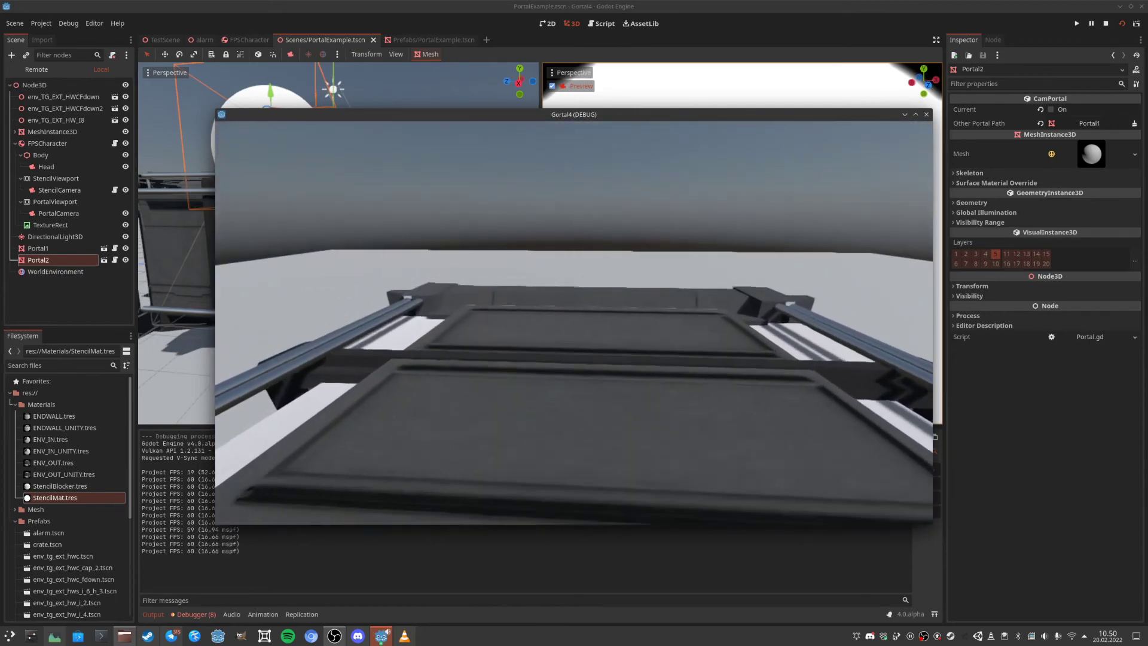
pyautogui.press('w')
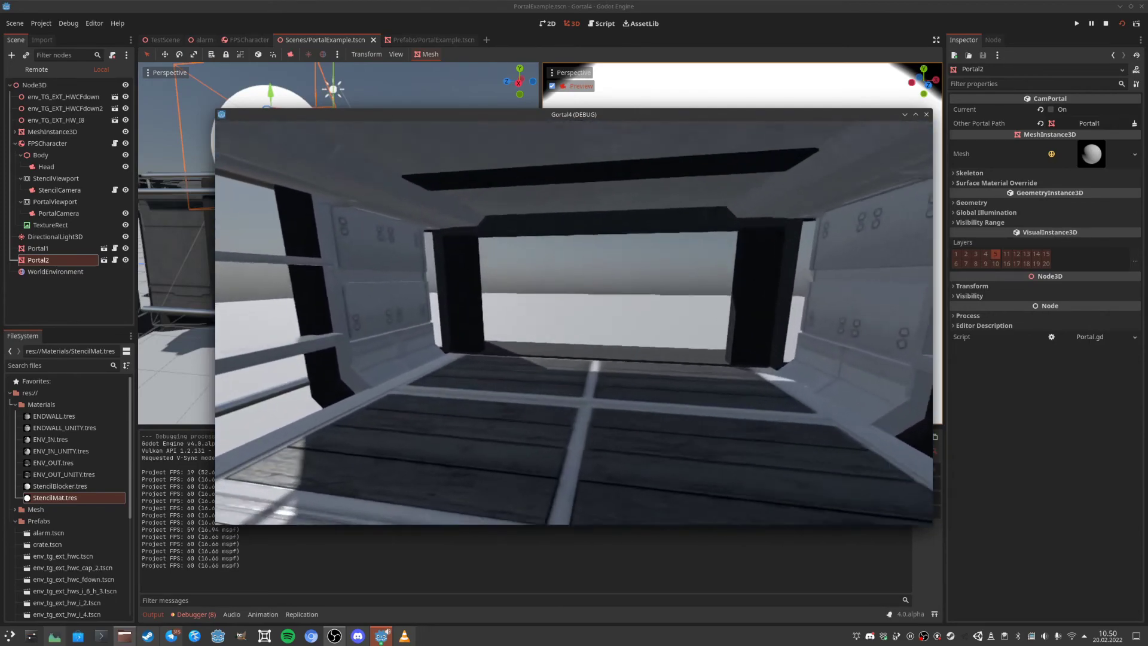
pyautogui.press('w')
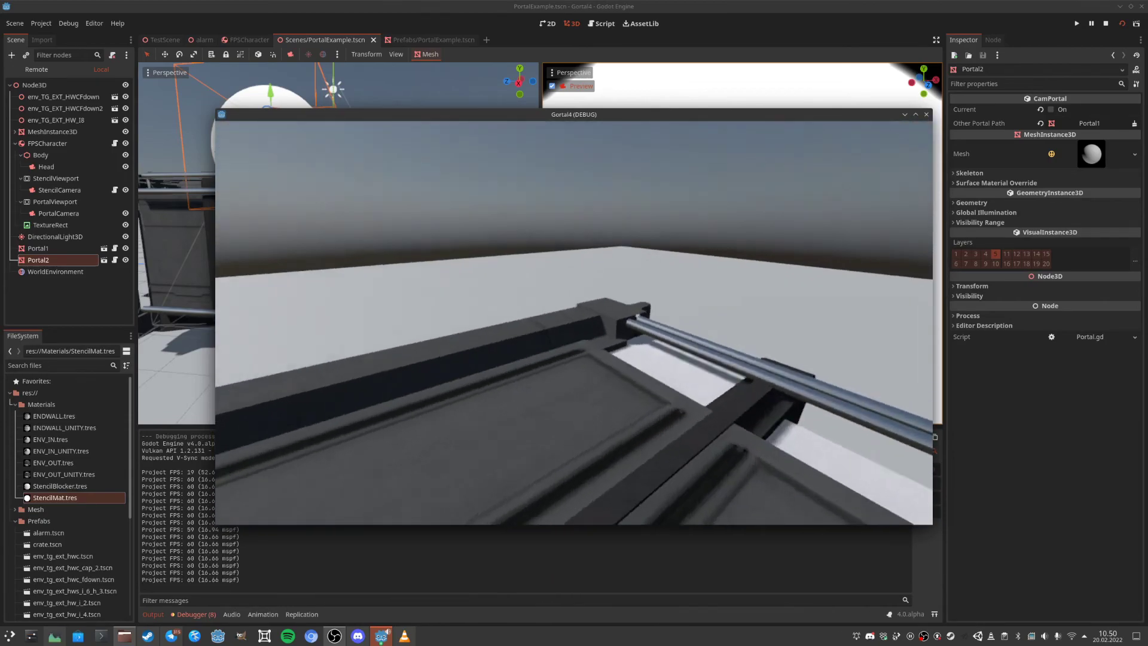
# Move the character backward, forward and sideways around the portal edge to examine how both sides line up.
pyautogui.press('s')
pyautogui.press('a')
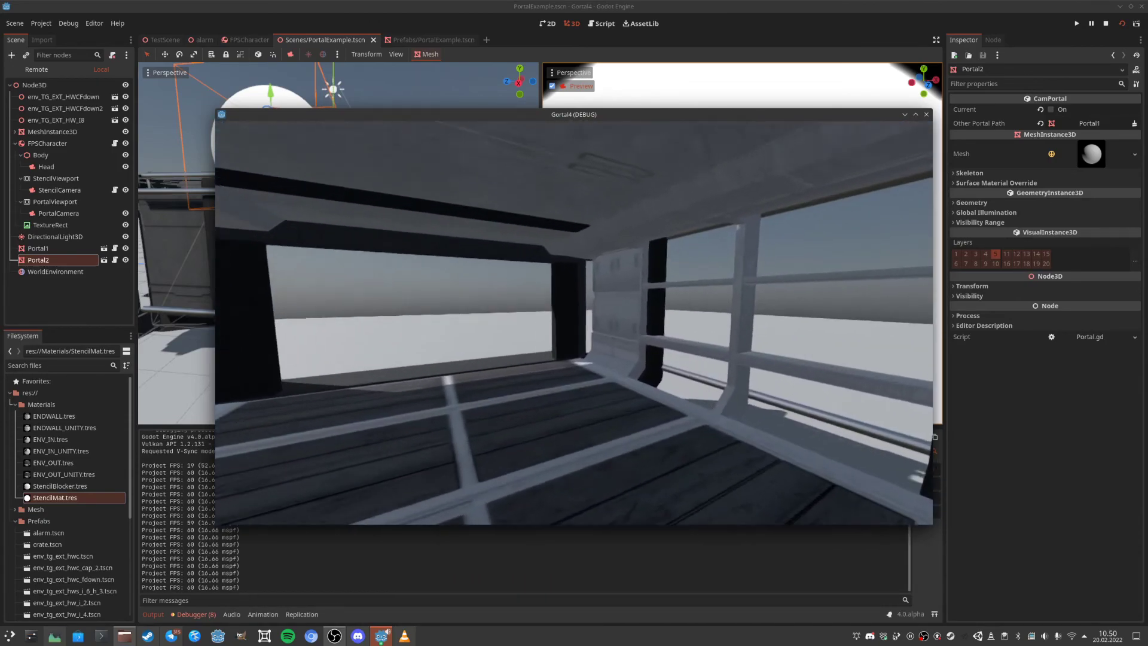
pyautogui.press('w')
pyautogui.press('a')
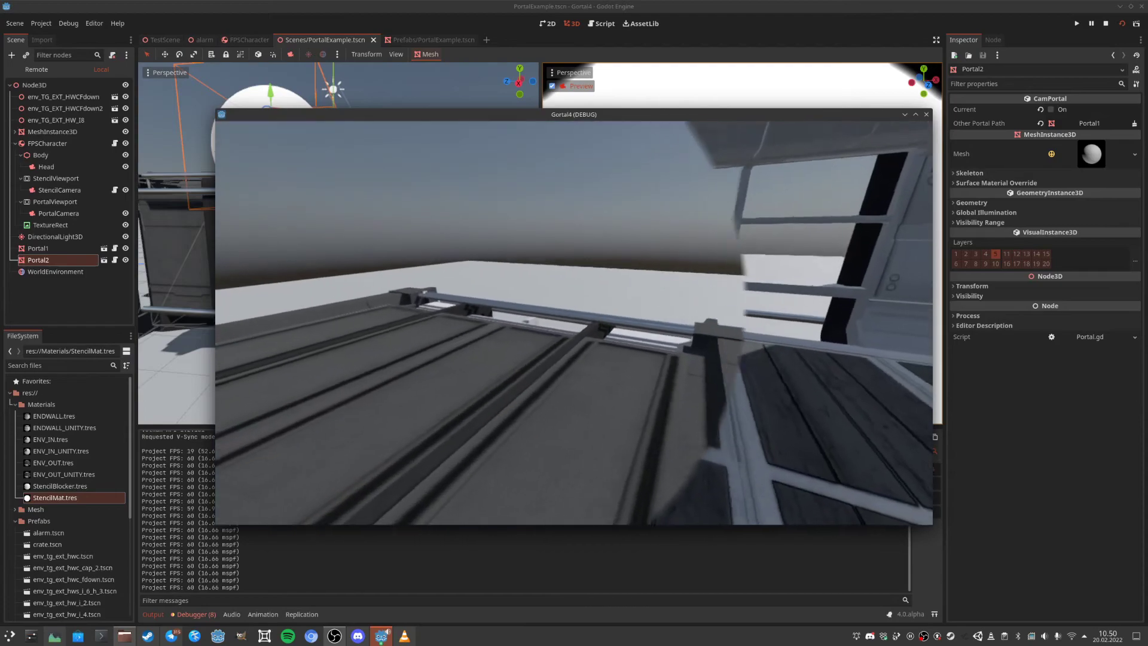
pyautogui.press('a')
pyautogui.press('a')
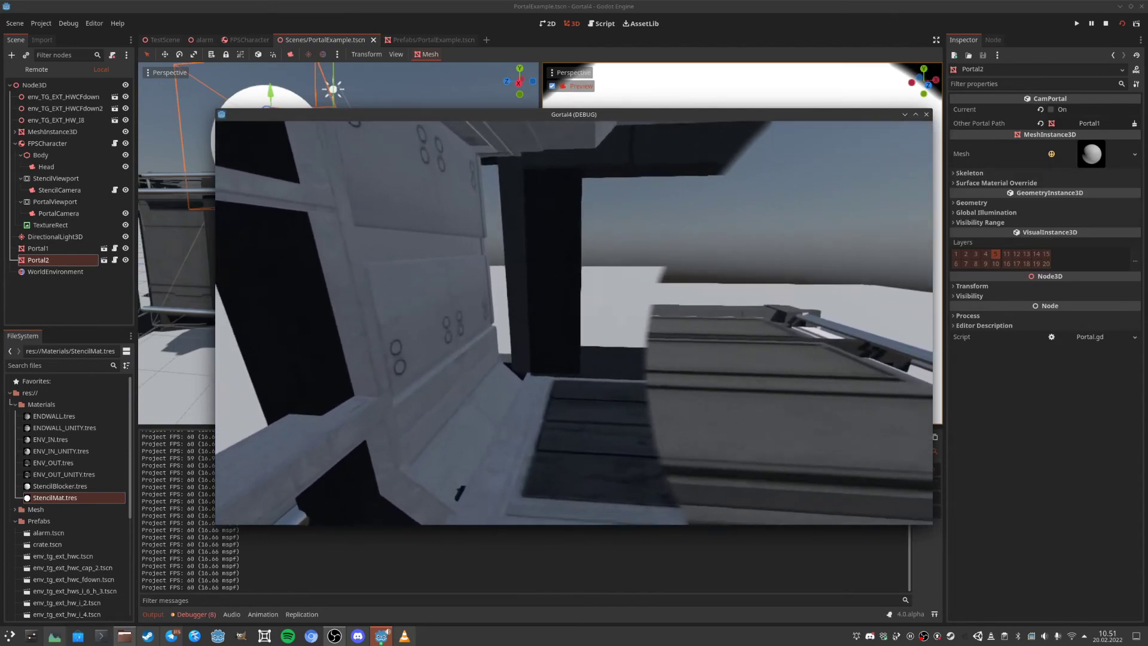
pyautogui.press('d')
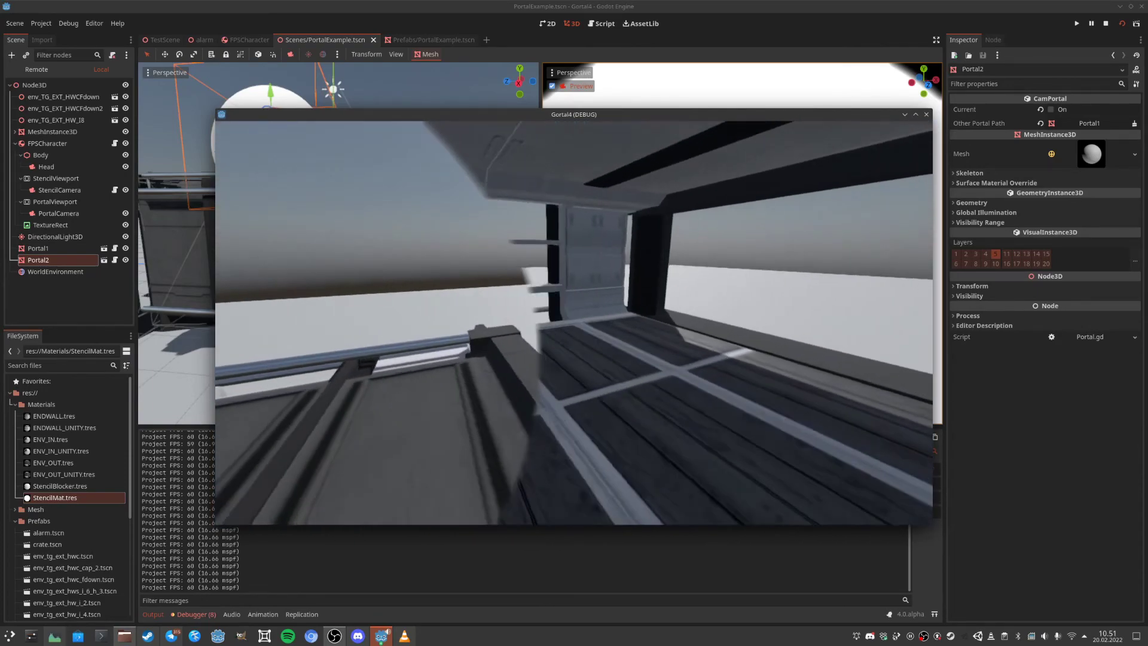
# Cross the portal boundary backward and forward from further viewing angles, and close the running game.
pyautogui.press('s')
pyautogui.press('w')
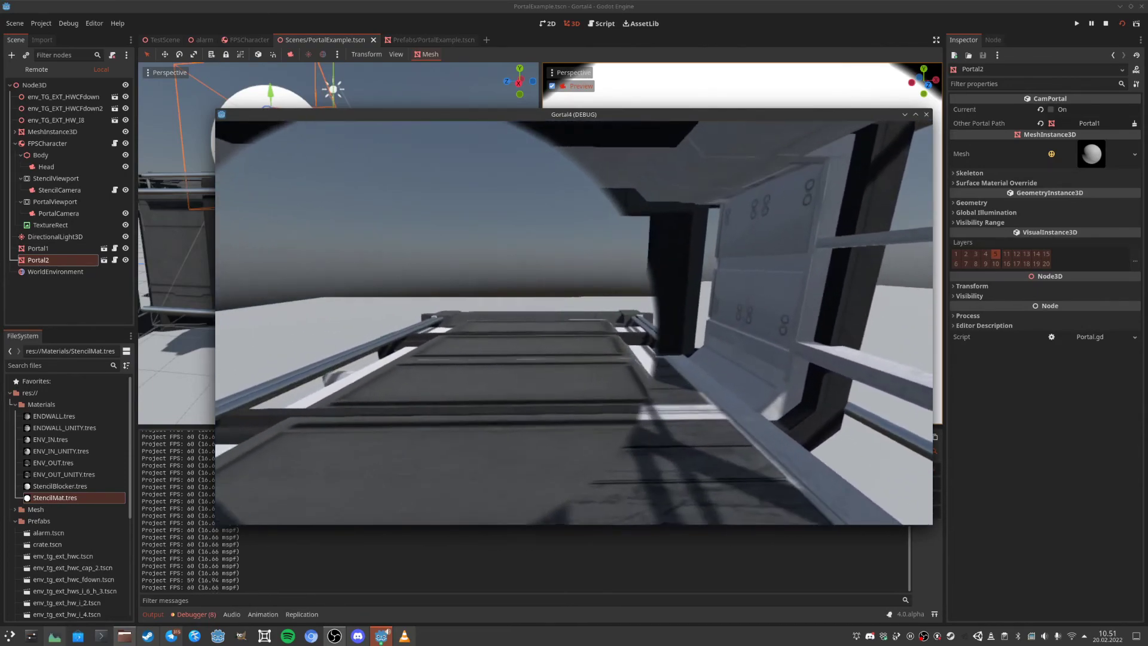
pyautogui.press('s')
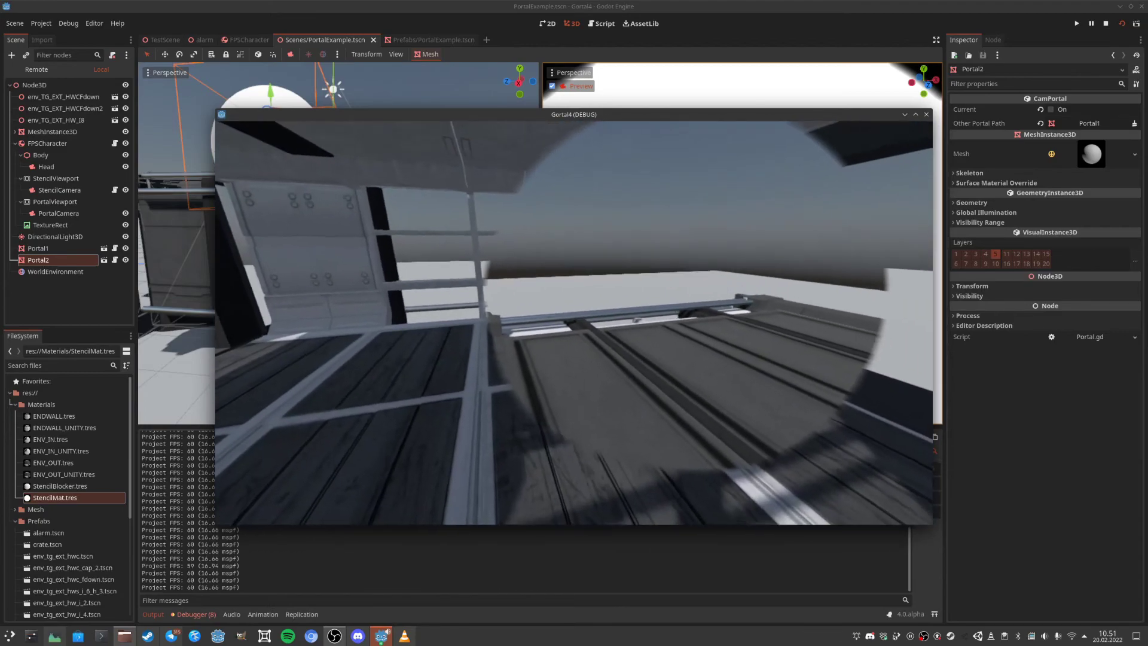
pyautogui.press('w')
pyautogui.press('d')
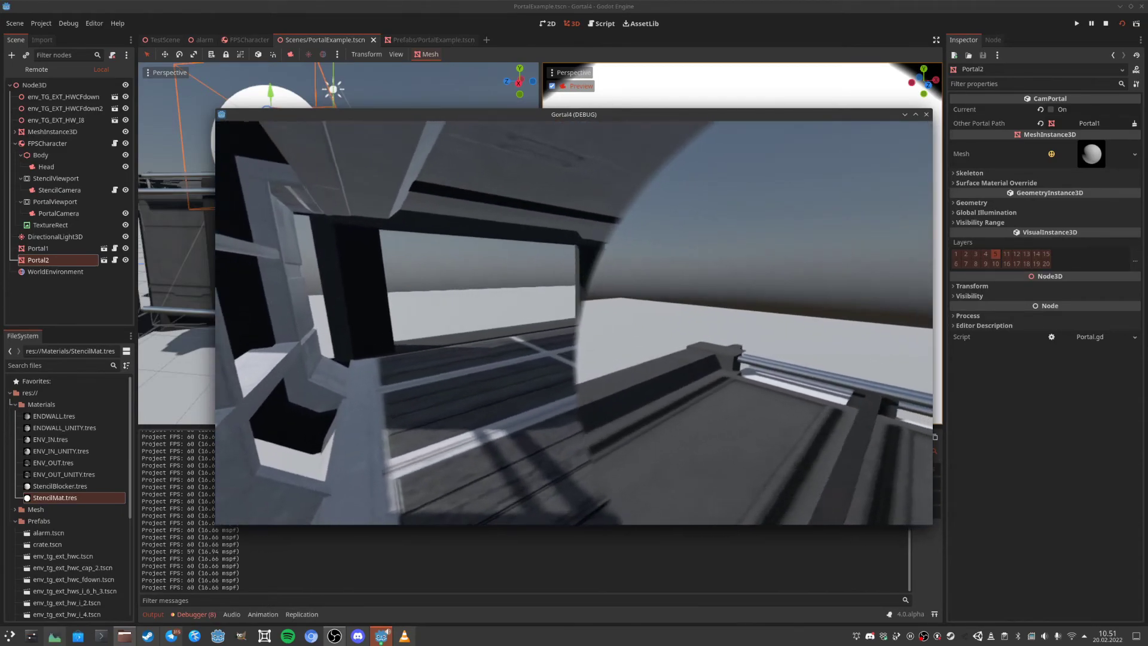
pyautogui.press('w')
pyautogui.press('s')
pyautogui.press('Escape')
pyautogui.click(926, 115)
# Examine the rendering Scaling 3D options in the project settings, including the scale value, and close the settings.
pyautogui.click(41, 23)
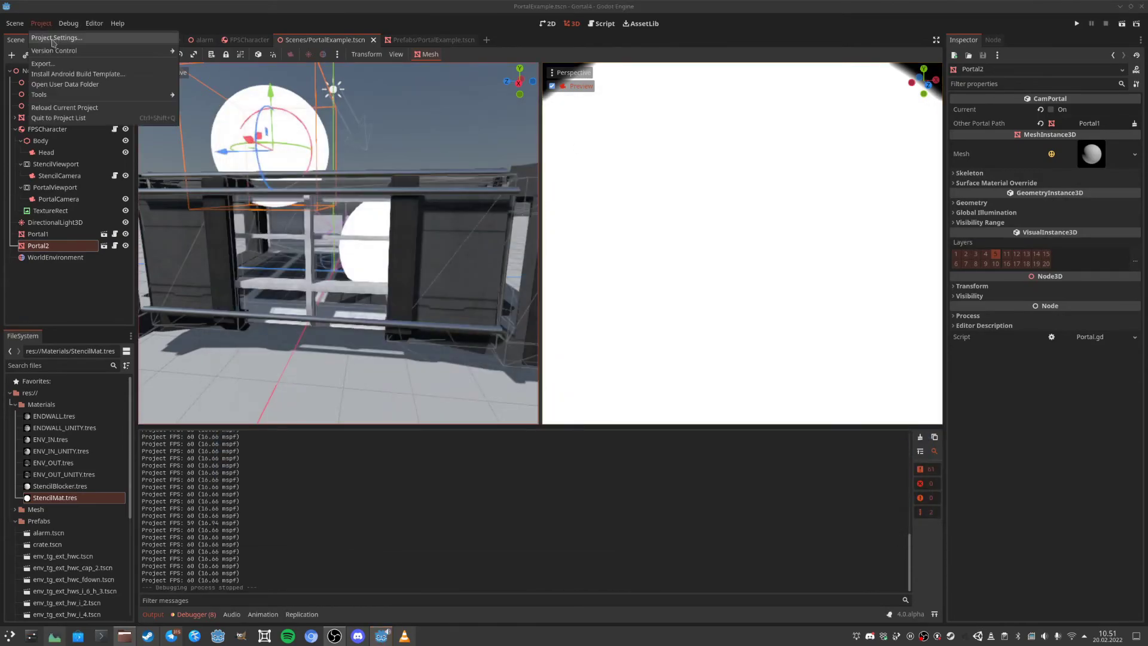
pyautogui.click(54, 37)
pyautogui.click(257, 279)
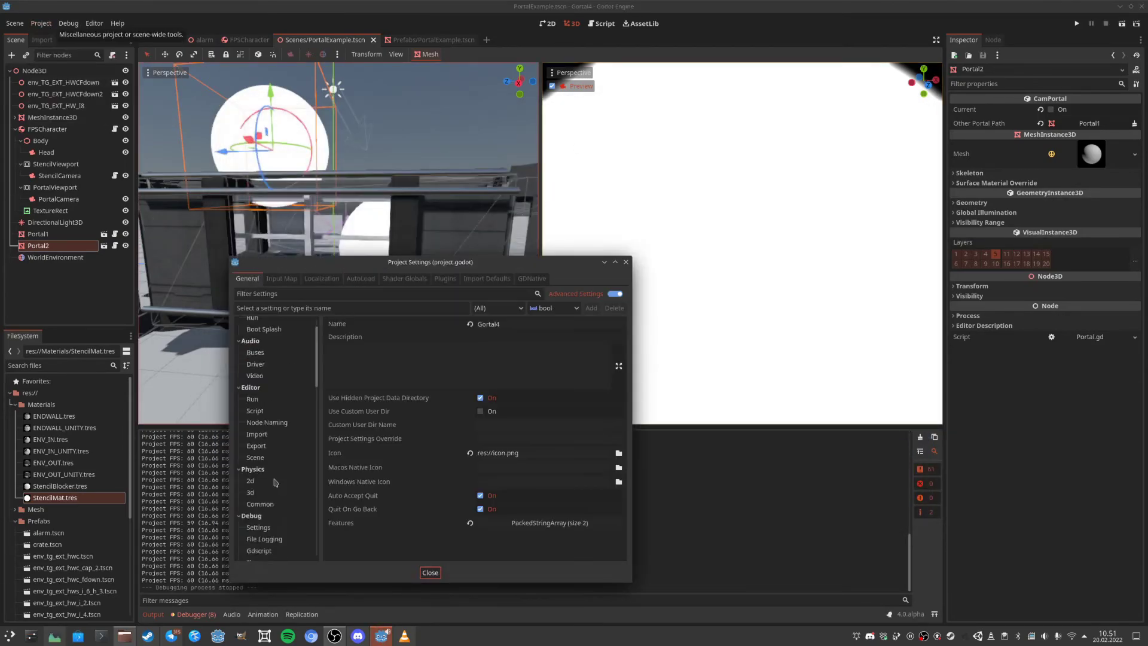
pyautogui.scroll(-10, 299, 452)
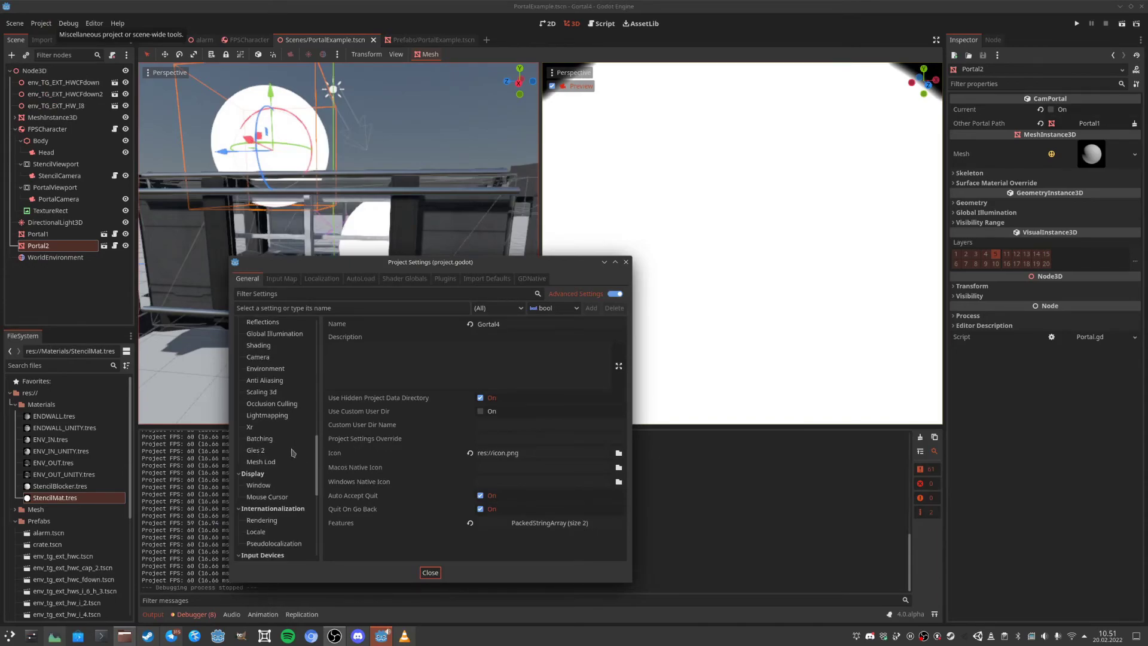
pyautogui.click(265, 392)
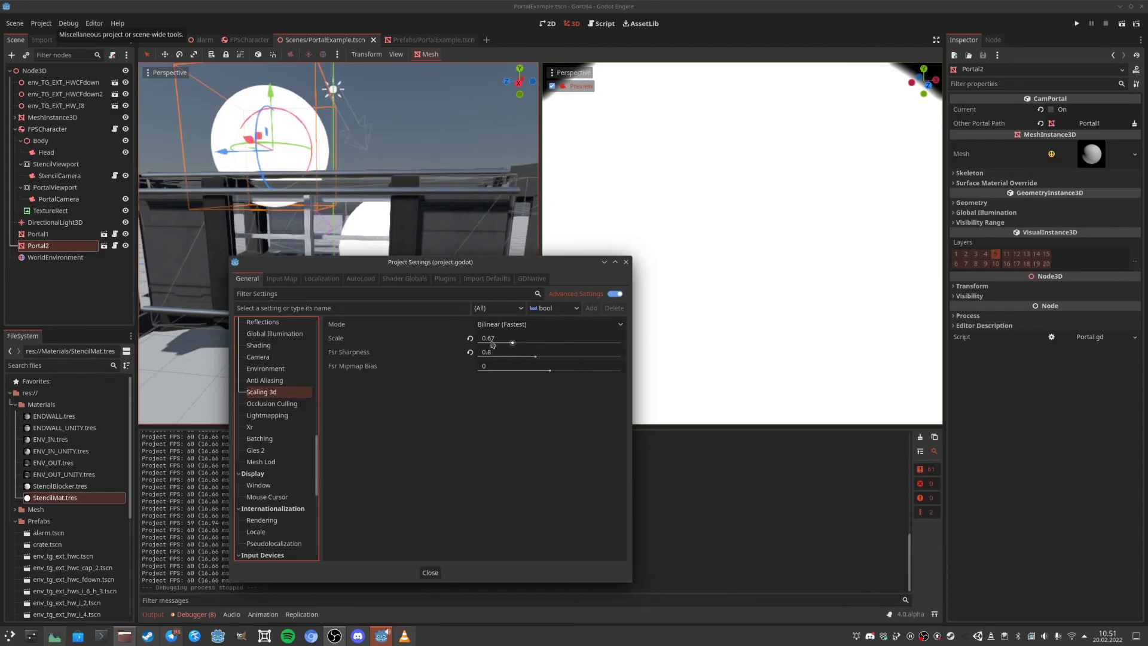
pyautogui.moveTo(493, 344)
pyautogui.click(436, 574)
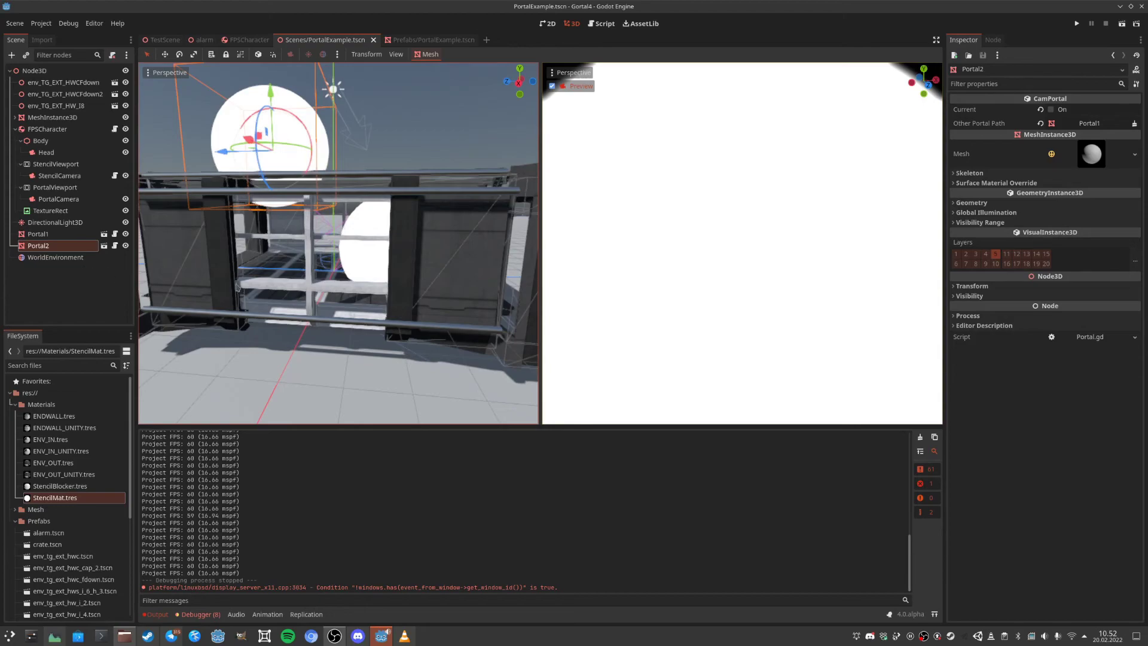
# Look over the portal example scene, and inspect the VoxelGI node and the lighting in TestScene.
pyautogui.scroll(-6, 229, 287)
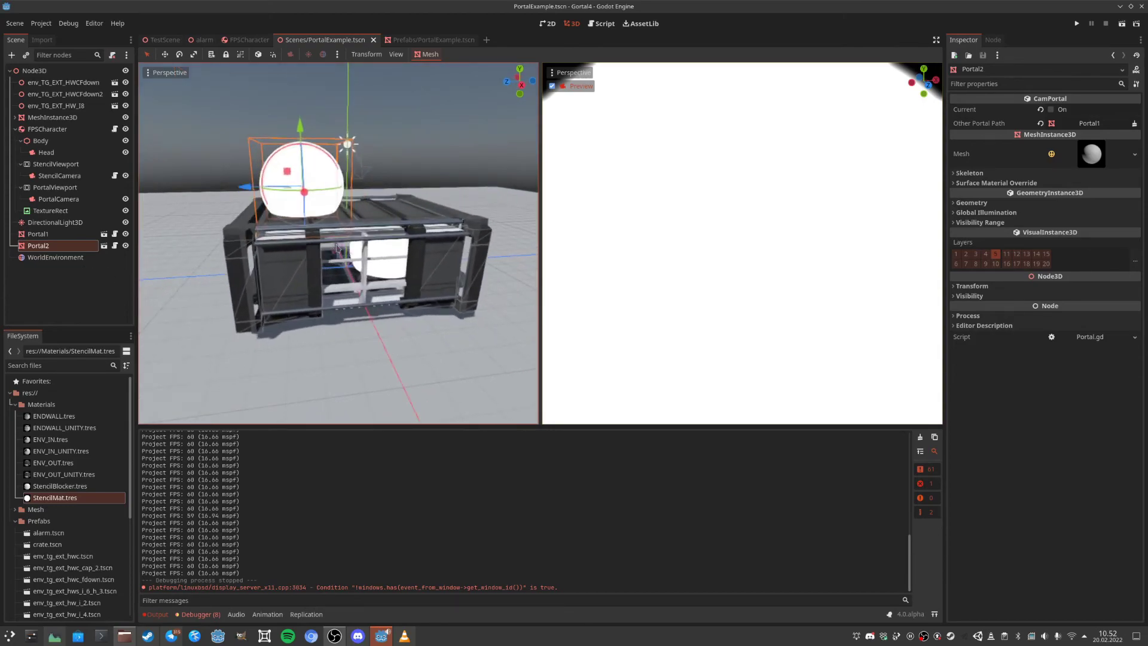
pyautogui.scroll(4, 332, 285)
pyautogui.scroll(3, 330, 285)
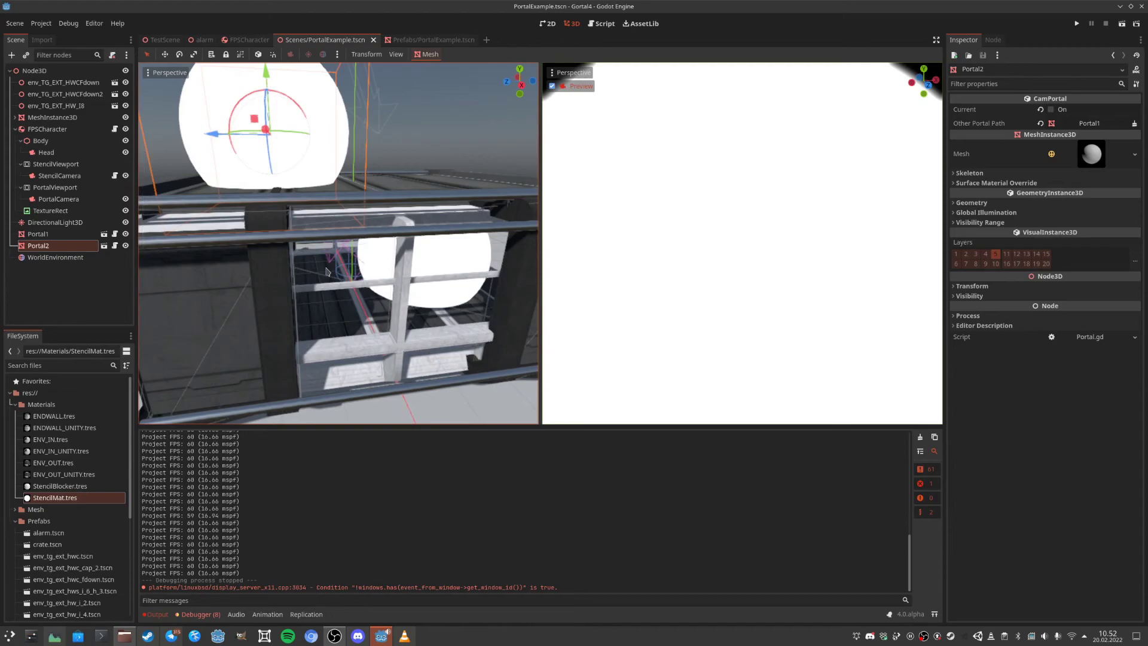
pyautogui.click(162, 39)
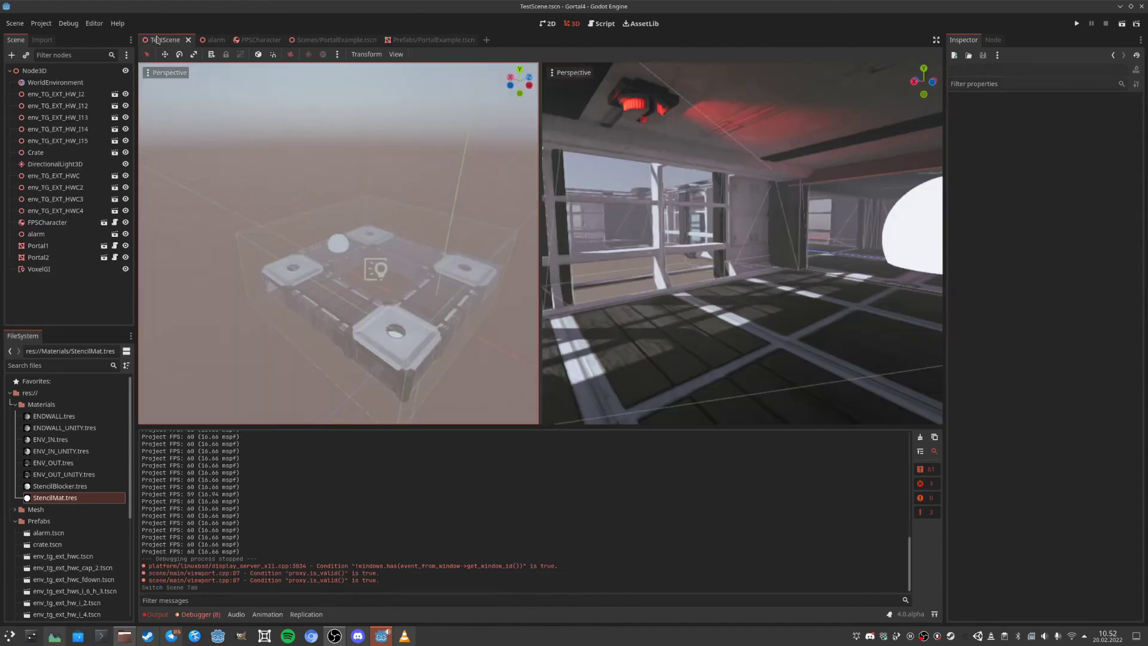
pyautogui.click(51, 272)
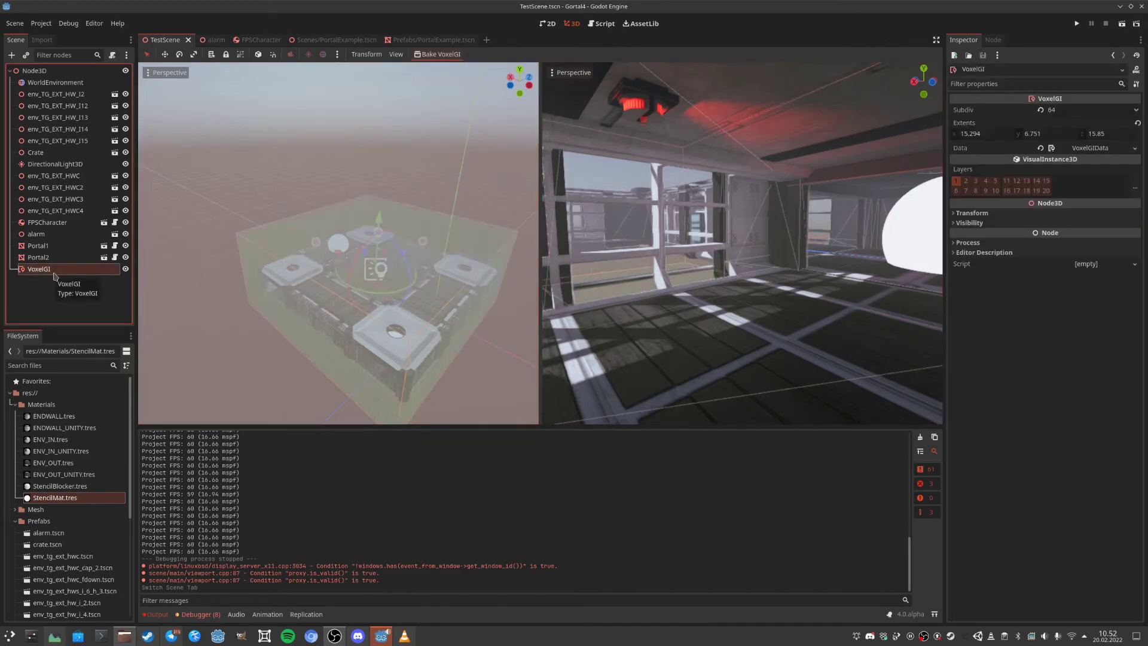
pyautogui.moveTo(632, 272); pyautogui.dragTo(781, 263, button='middle')
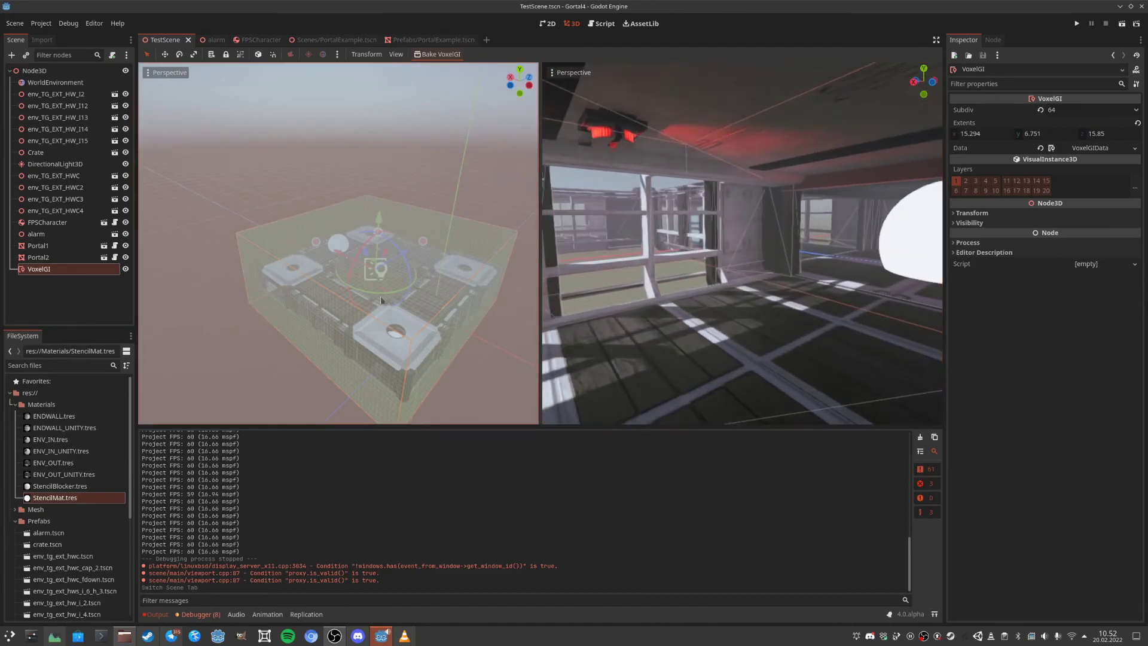
# Run TestScene and walk the character through the corridors to the portal to examine the lighting and the view through it.
pyautogui.click(1122, 24)
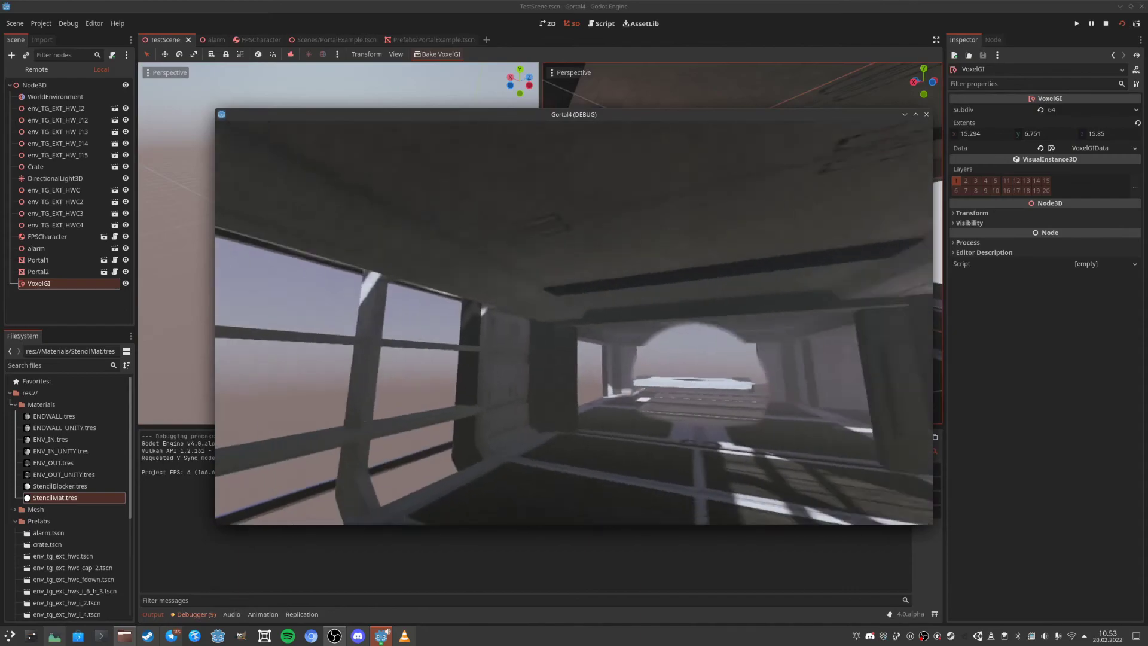
pyautogui.press('w')
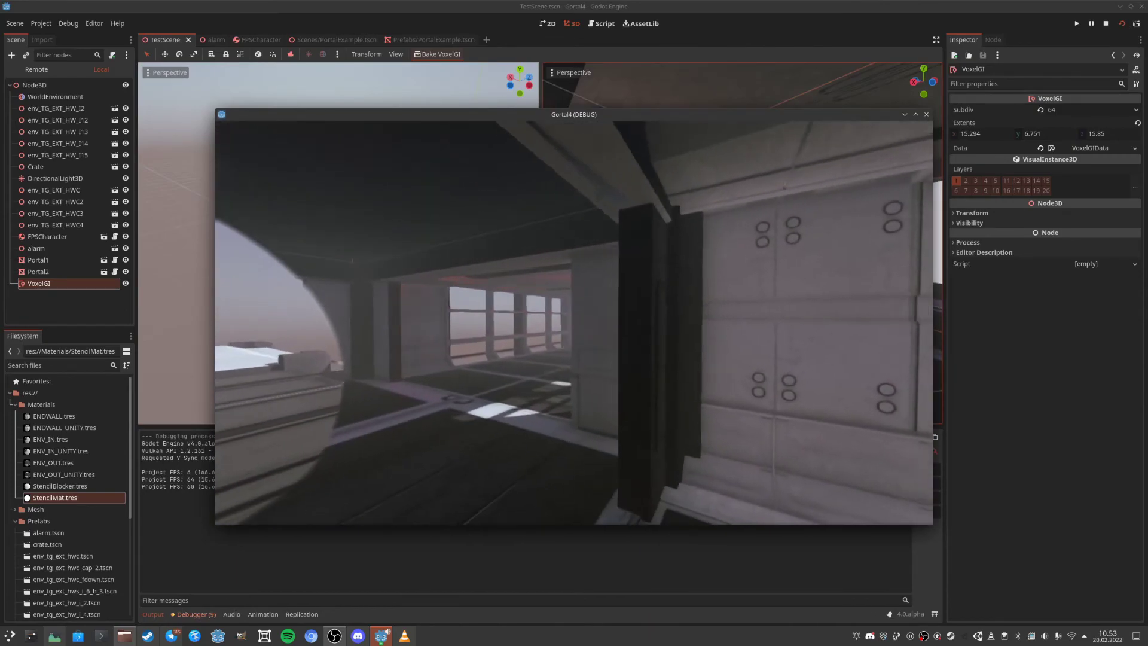
pyautogui.press('w')
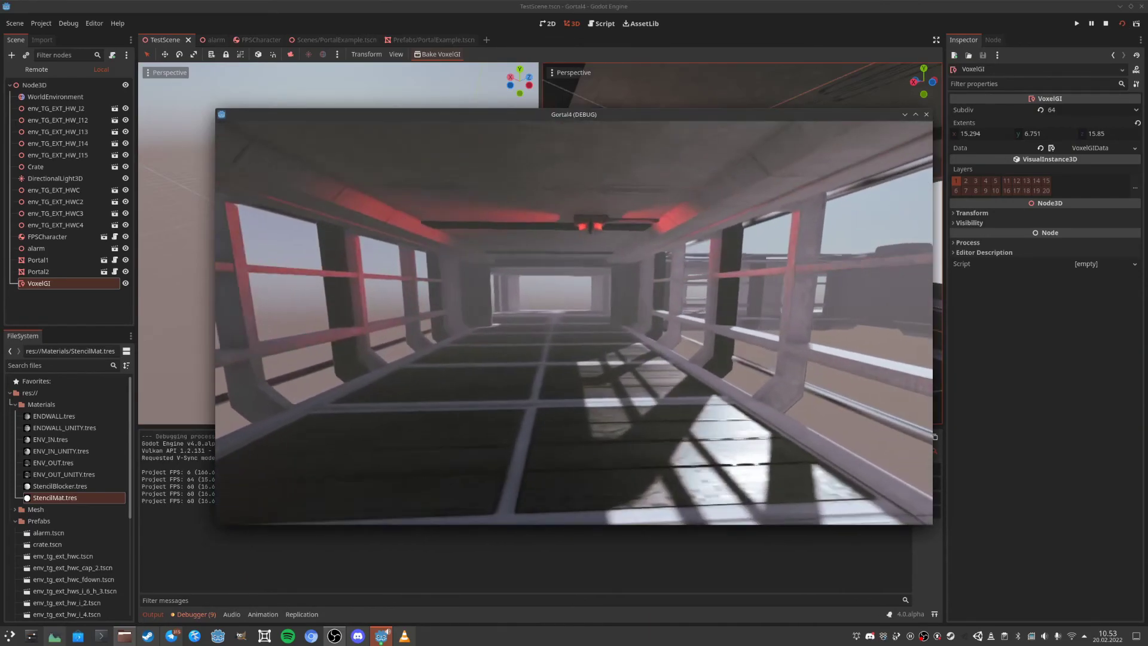
pyautogui.press('w')
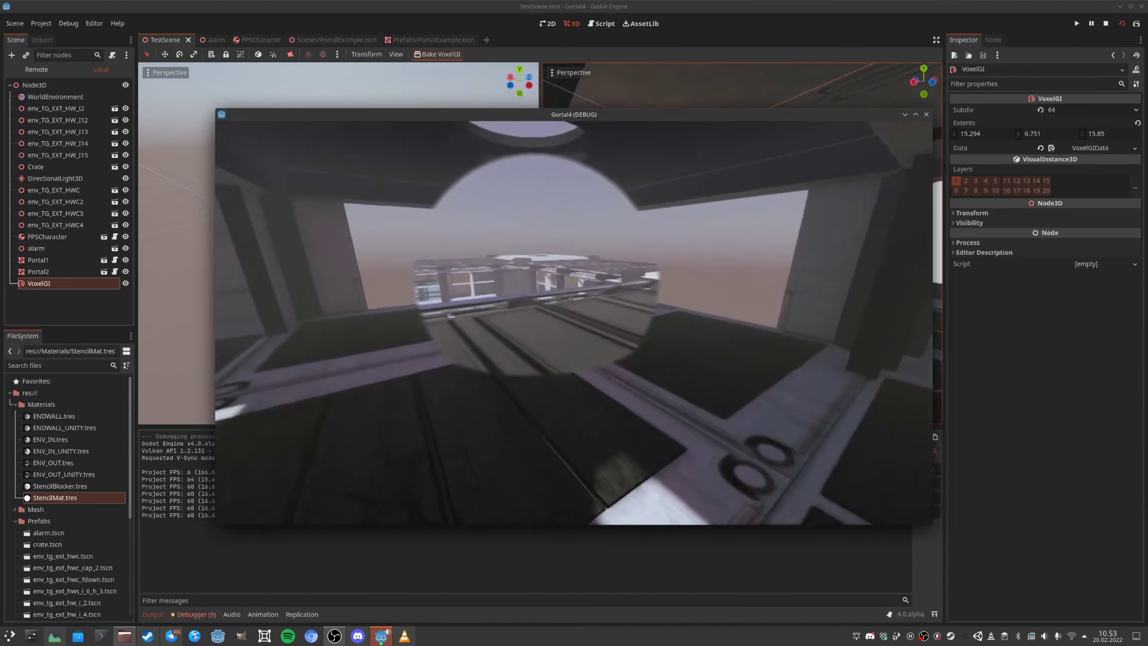
pyautogui.press('Escape')
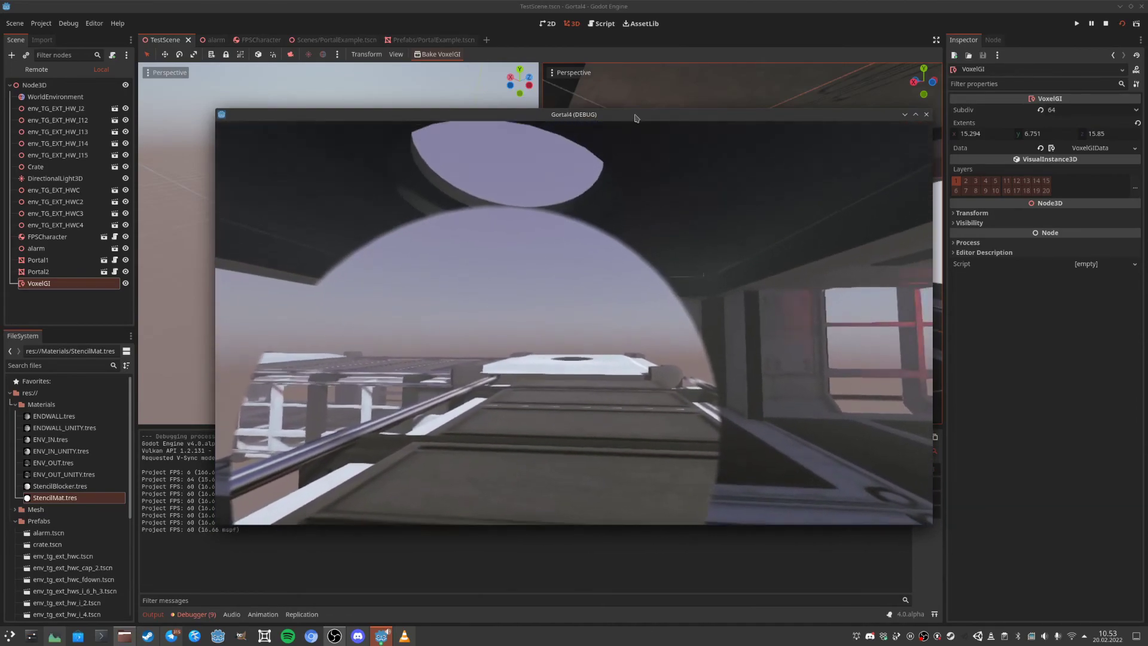
# Enlarge the game view to look around the corridors at full size, restore the window, and close the game.
pyautogui.doubleClick(636, 116)
pyautogui.click(596, 196)
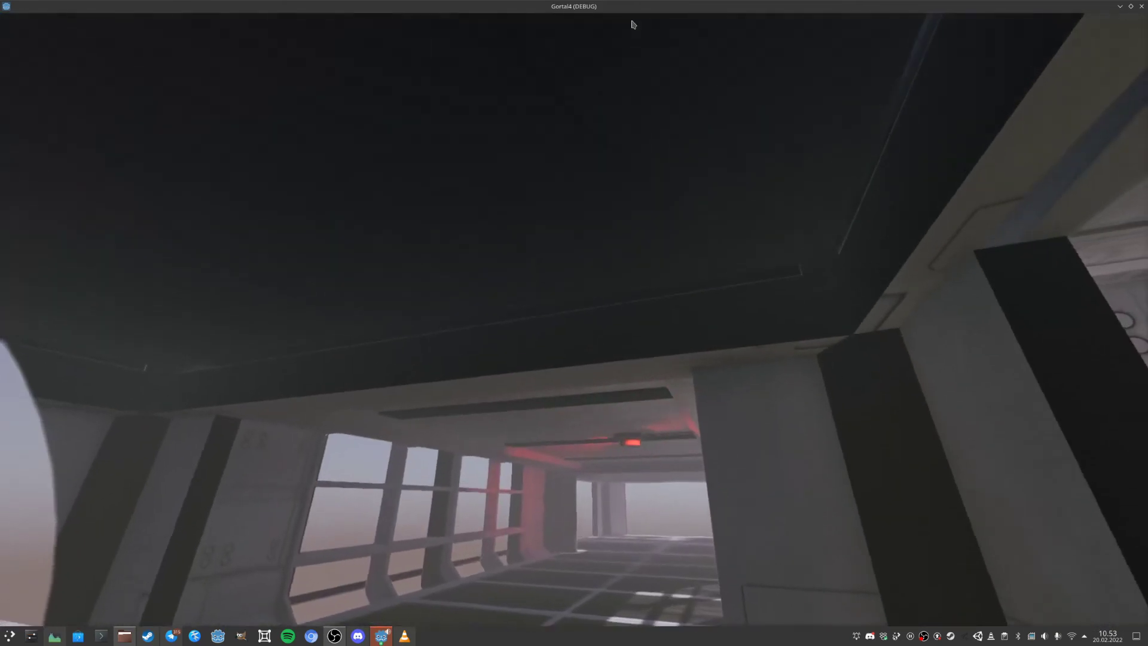
pyautogui.moveTo(629, 7); pyautogui.dragTo(575, 130)
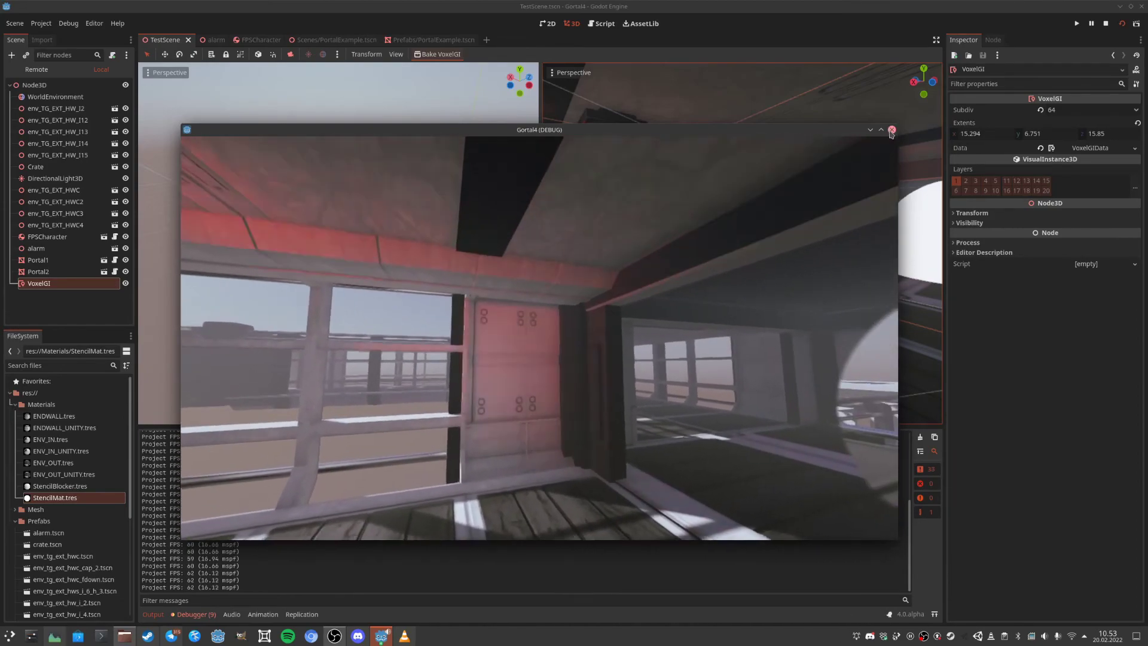
pyautogui.click(892, 130)
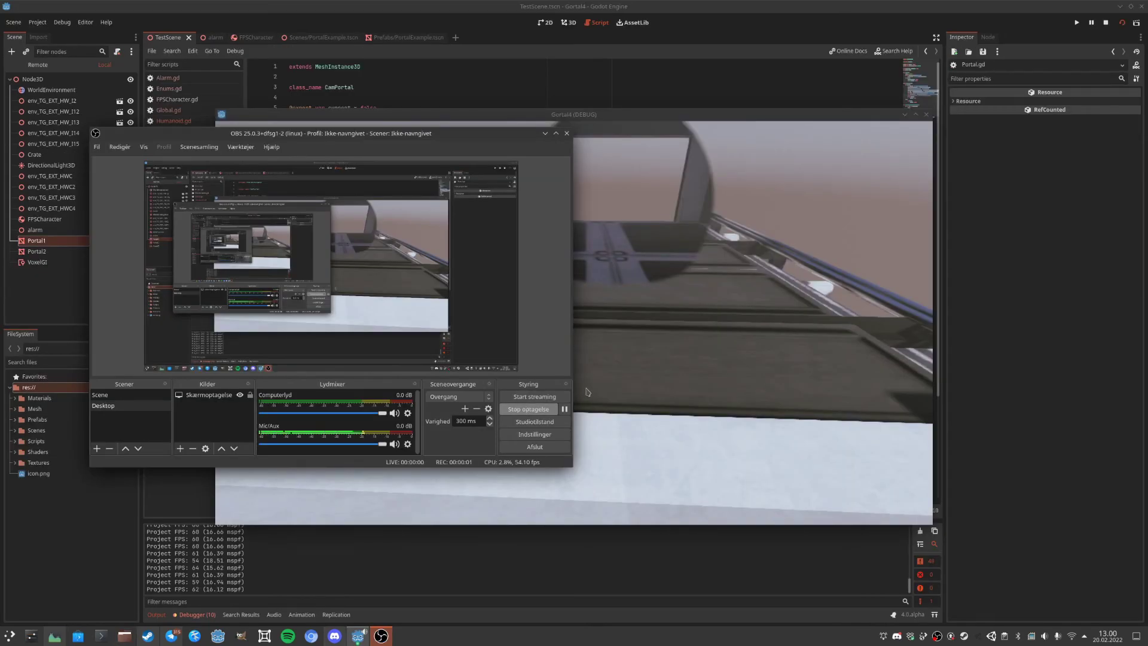
# Resume control of the running game, move sideways around the rooftop portal, and back away from it.
pyautogui.click(621, 278)
pyautogui.press('w')
pyautogui.press('a')
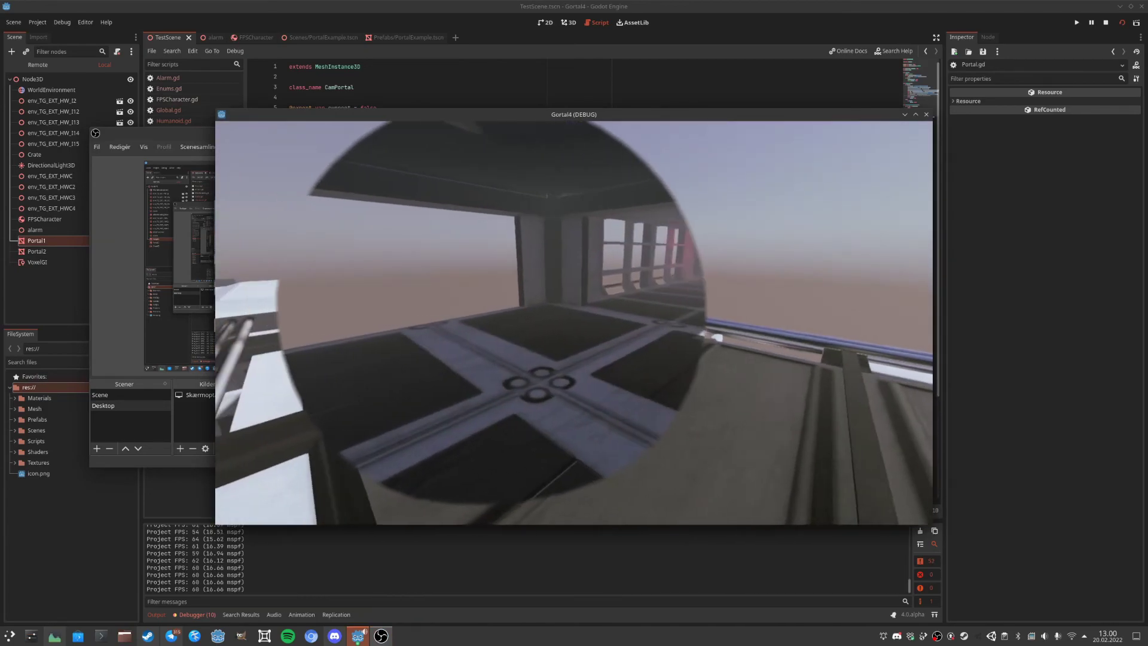
pyautogui.press('d')
pyautogui.press('a')
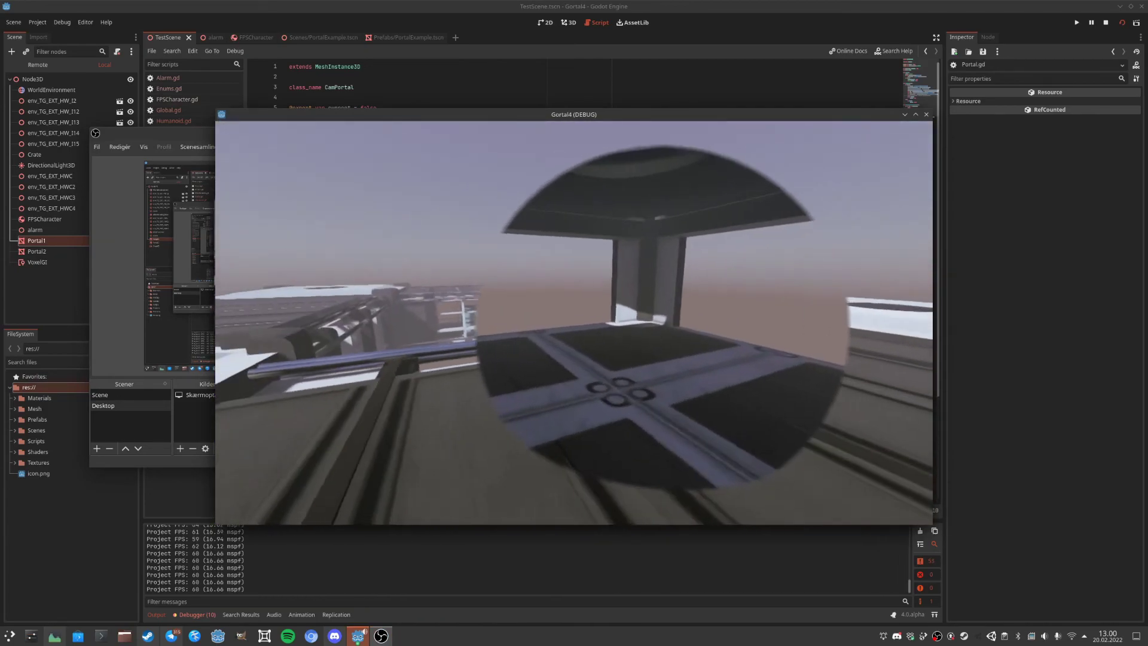
pyautogui.press('s')
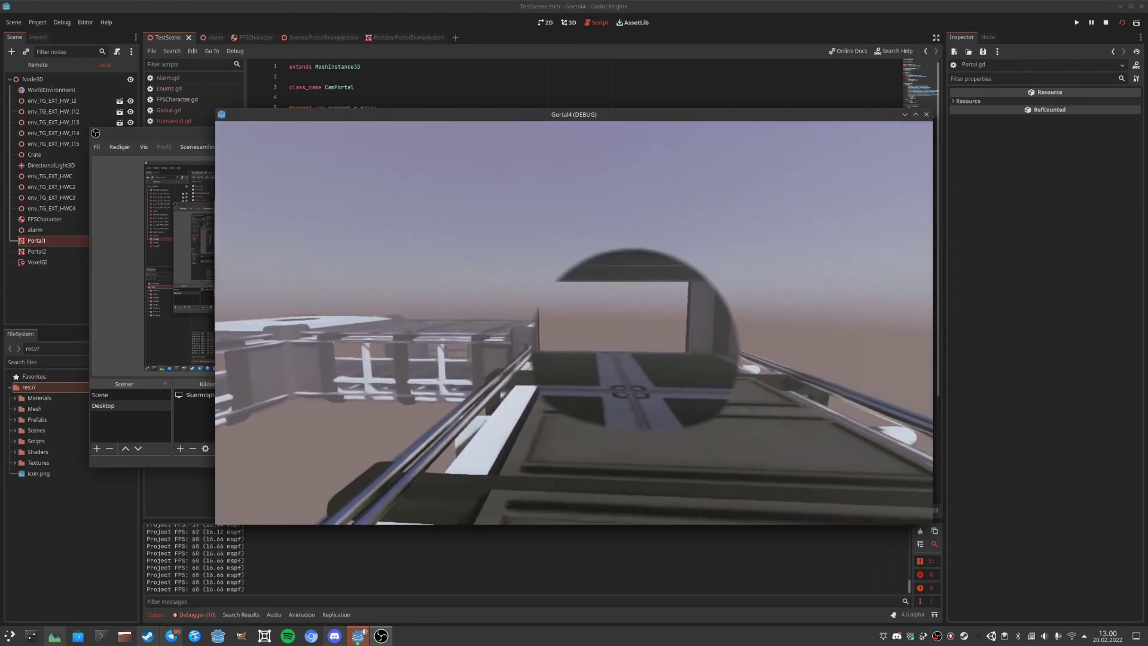
# Move forward, backward and sideways on the roof to compare the portal's image from a distance and from an oblique angle.
pyautogui.press('w')
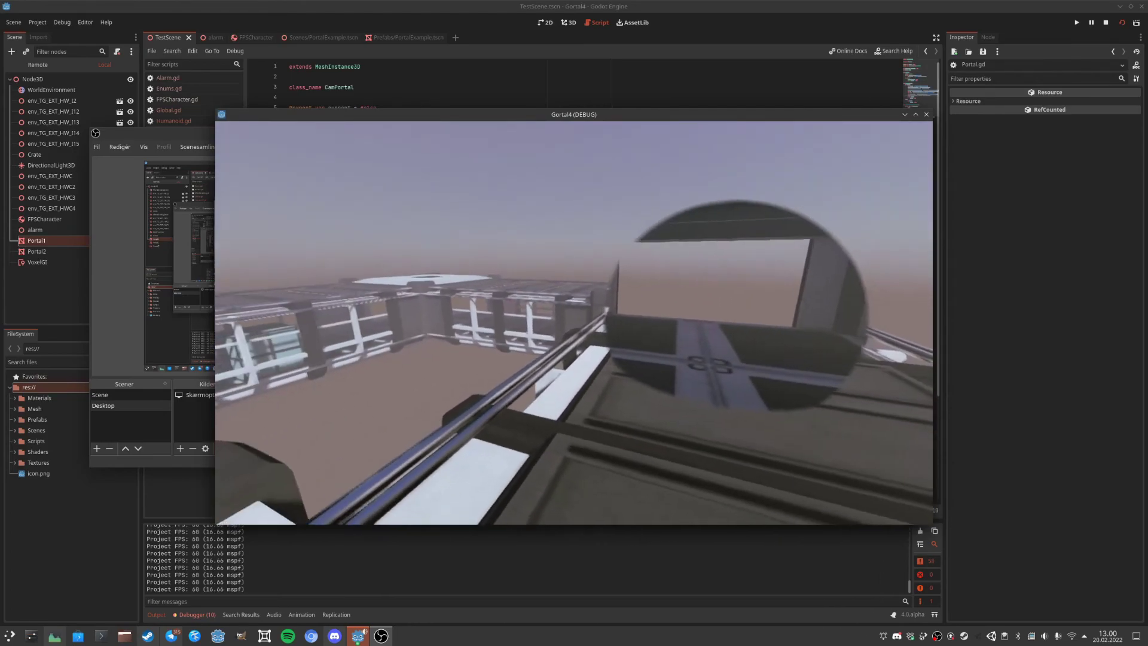
pyautogui.press('s')
pyautogui.press('w')
pyautogui.press('s')
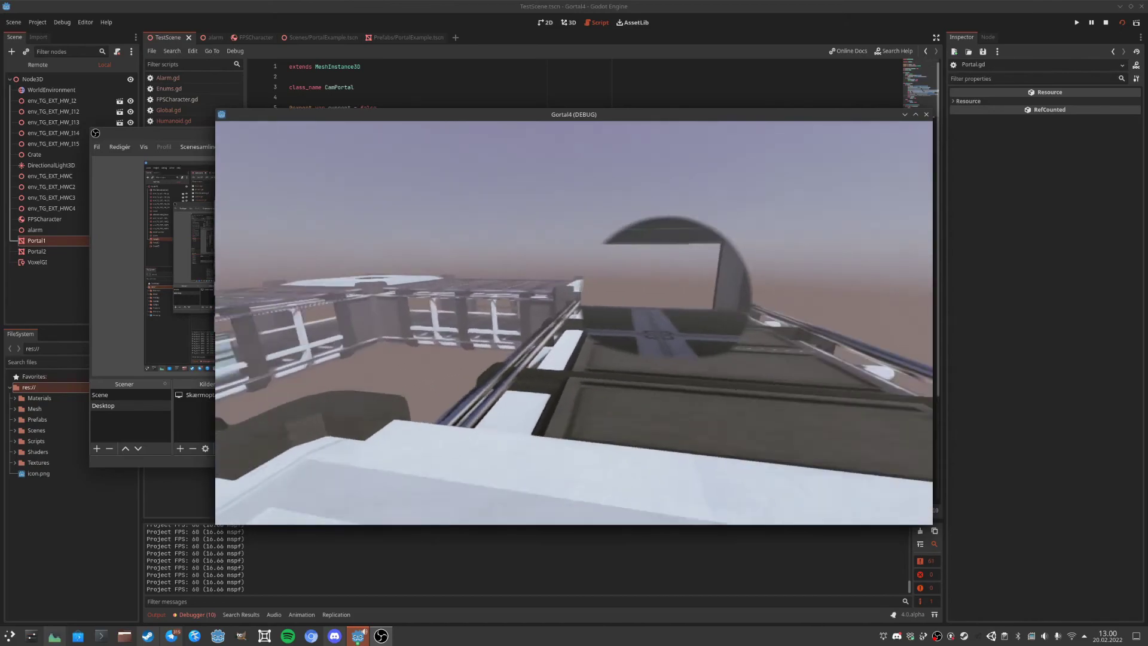
pyautogui.press('a')
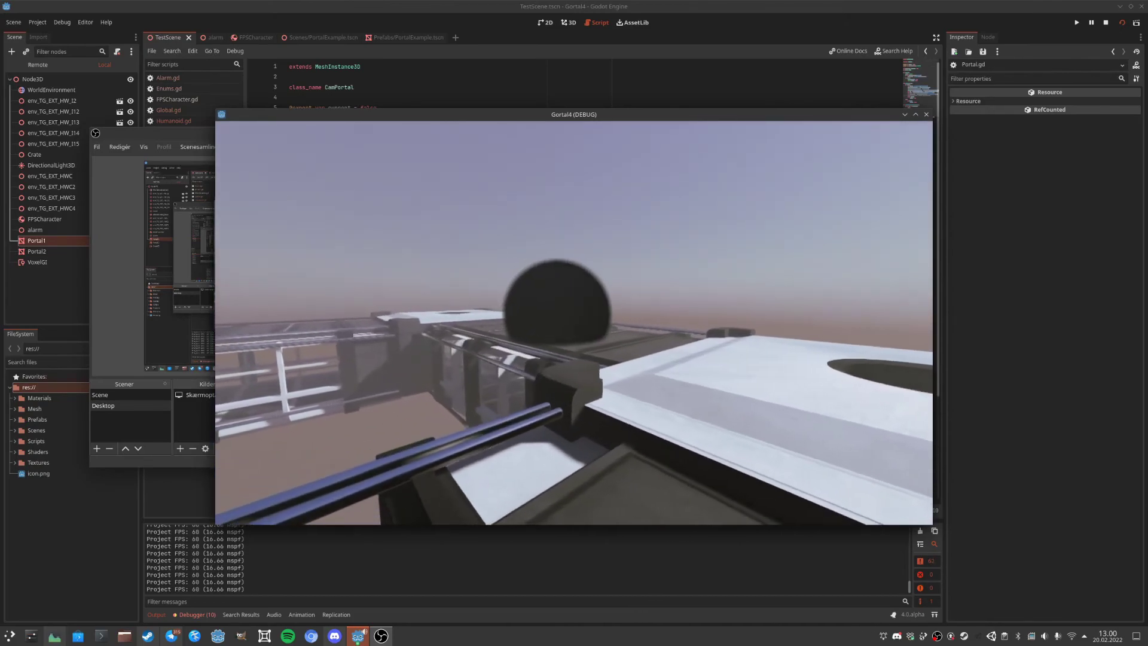
pyautogui.press('d')
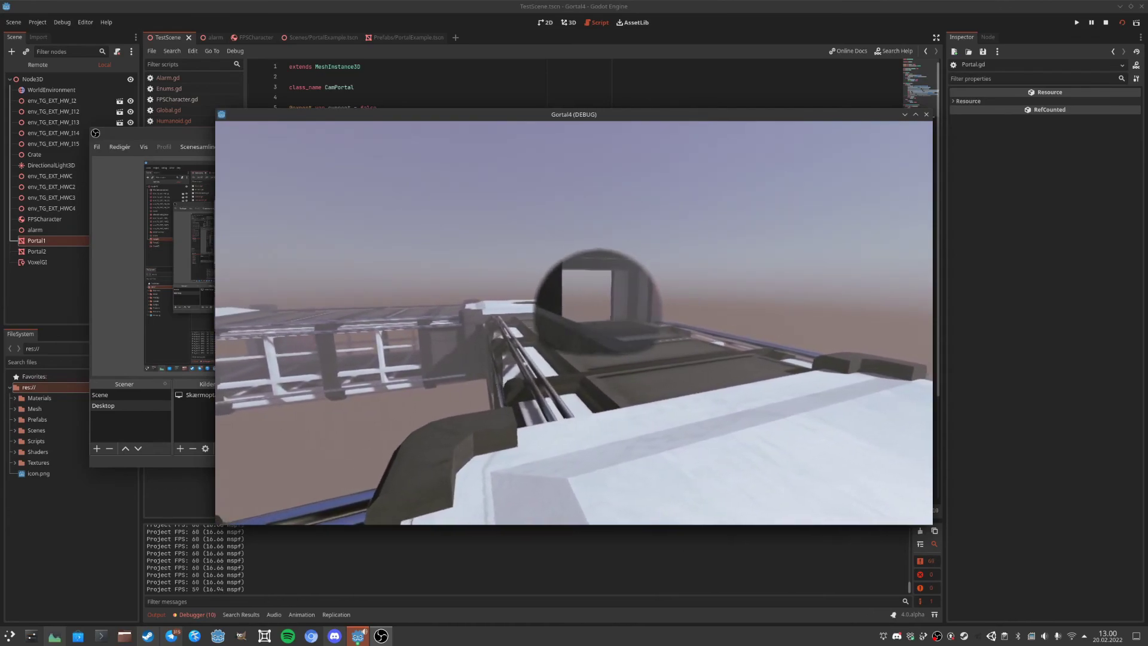
pyautogui.press('d')
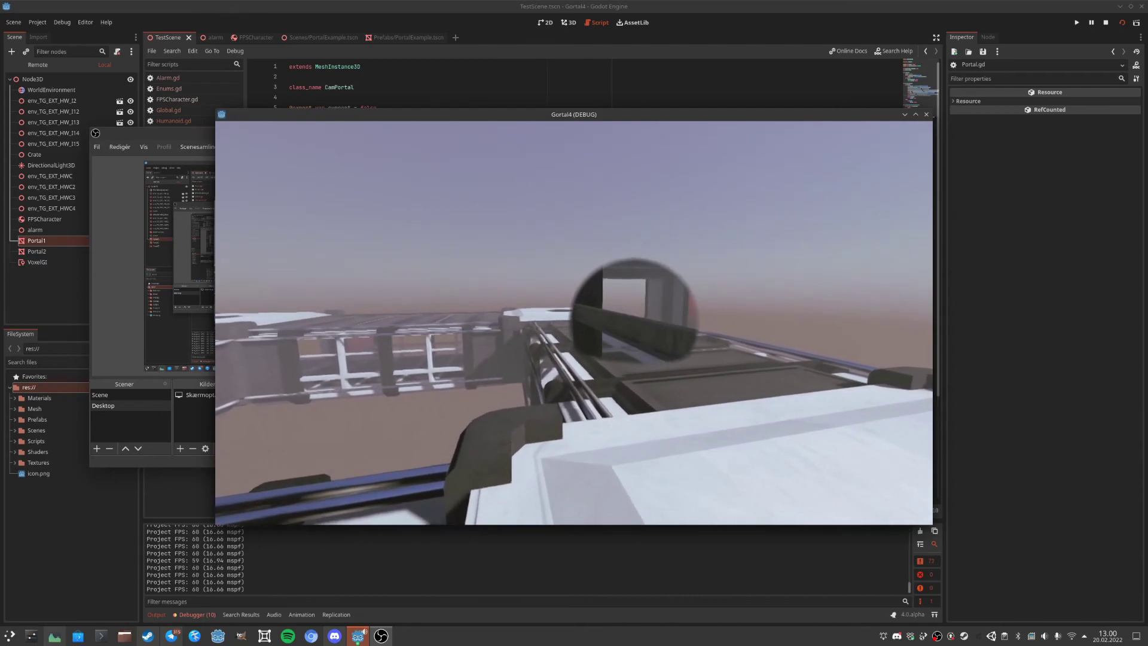
# Shift around the roof corner to recheck where the portal view is blocked, approach the portal, and close the game.
pyautogui.press('w')
pyautogui.press('s')
pyautogui.press('a')
pyautogui.press('d')
pyautogui.press('w')
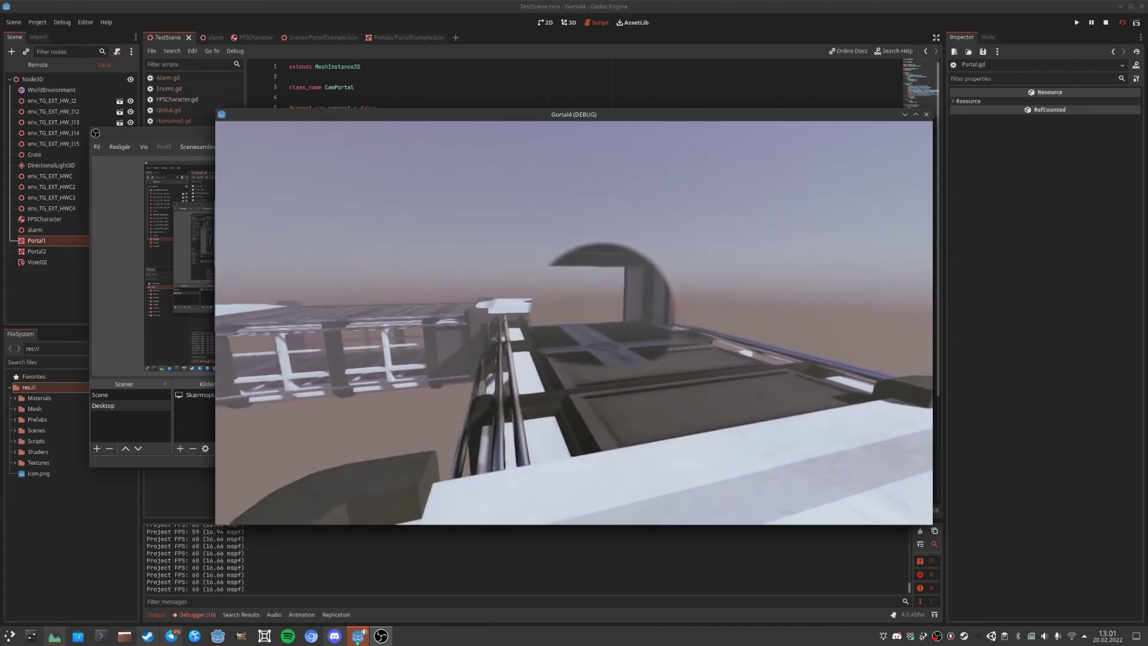
pyautogui.press('w')
pyautogui.press('d')
pyautogui.press('Escape')
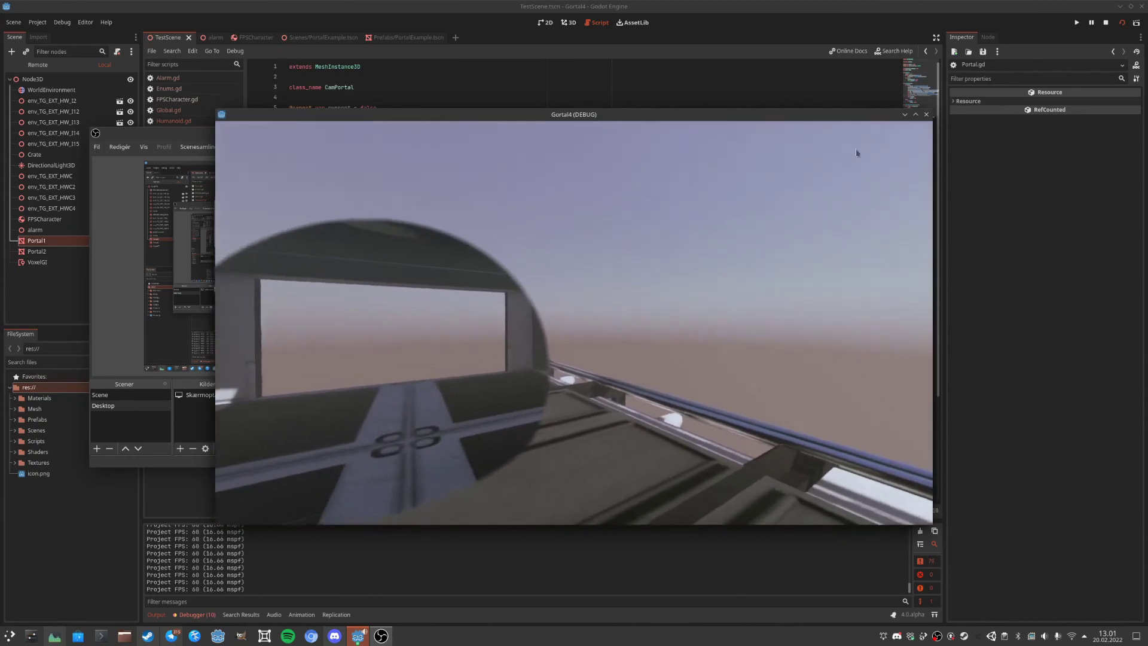
pyautogui.click(925, 115)
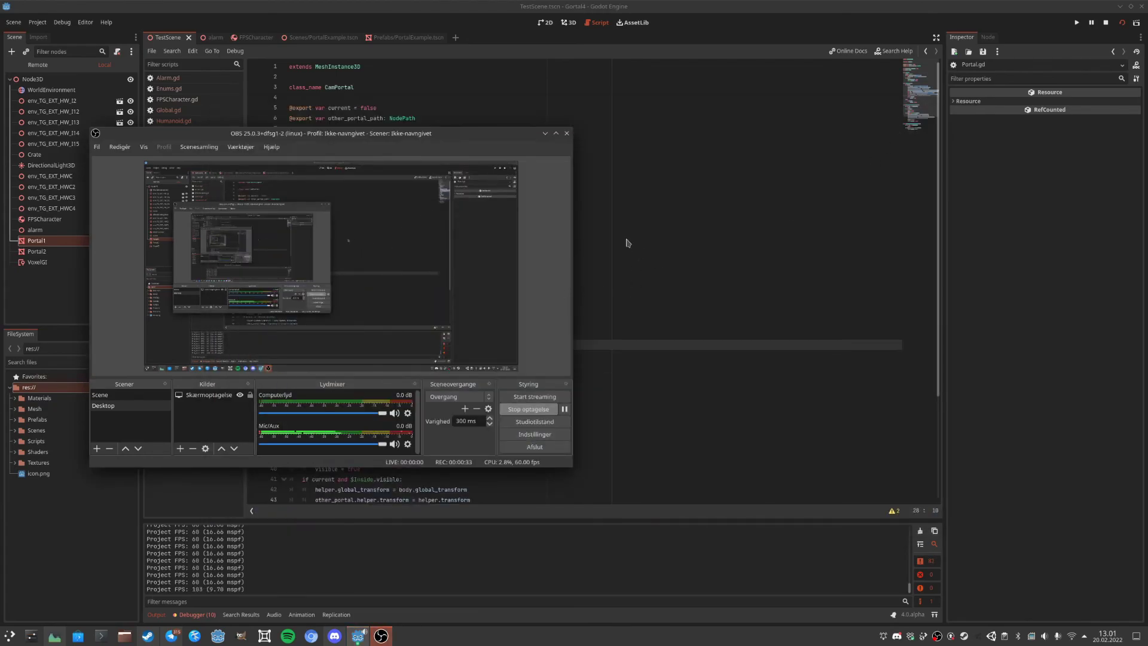
# In Portal.gd, comment out the *abs(cos(angle)) factor at the end of the near_distance line.
pyautogui.click(586, 180)
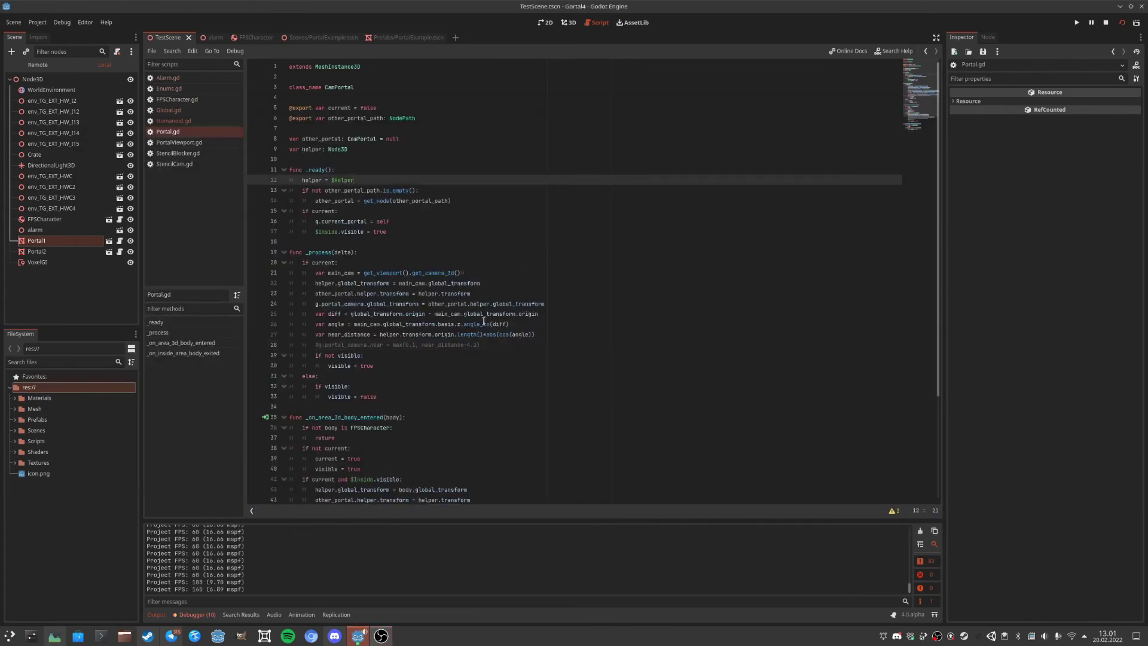
pyautogui.click(363, 335)
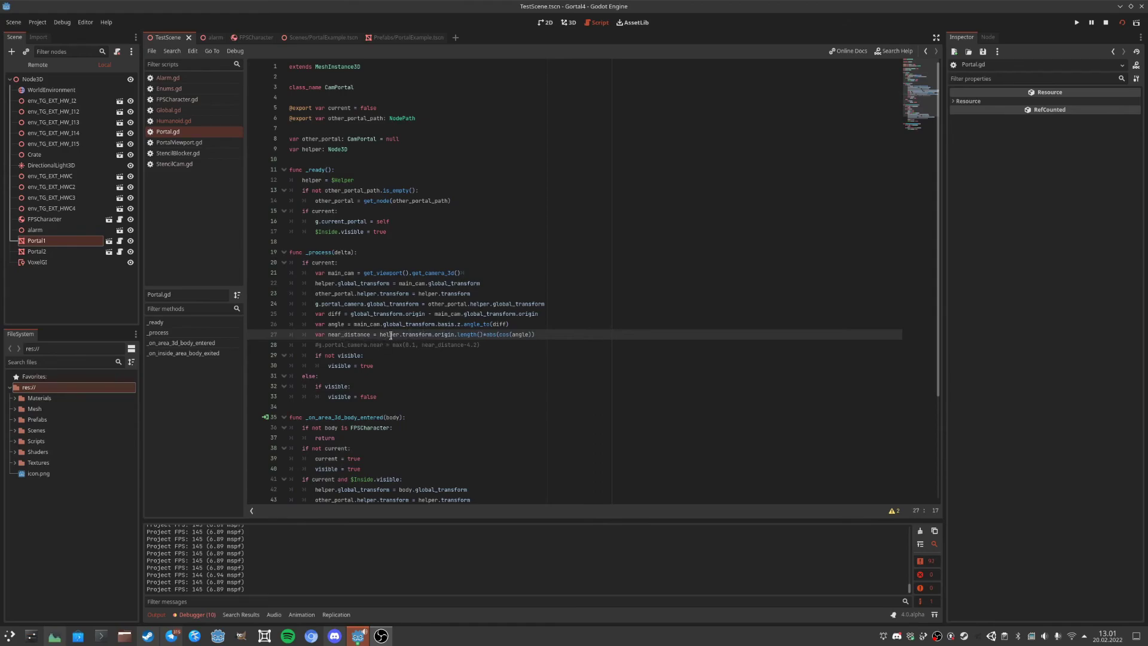
pyautogui.moveTo(386, 333); pyautogui.dragTo(443, 334)
pyautogui.click(446, 334)
pyautogui.write(')')
# Restart TestScene, go through the portal onto the roof, examine it from the far side angle, and close the game.
pyautogui.click(1106, 23)
pyautogui.click(1121, 23)
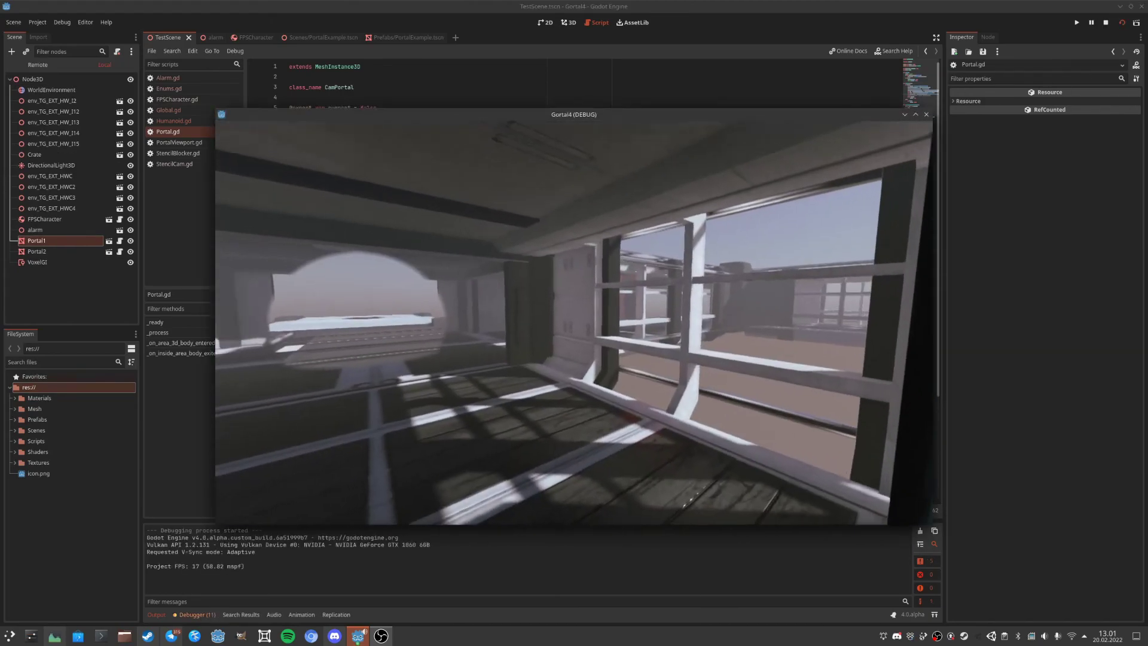
pyautogui.press('w')
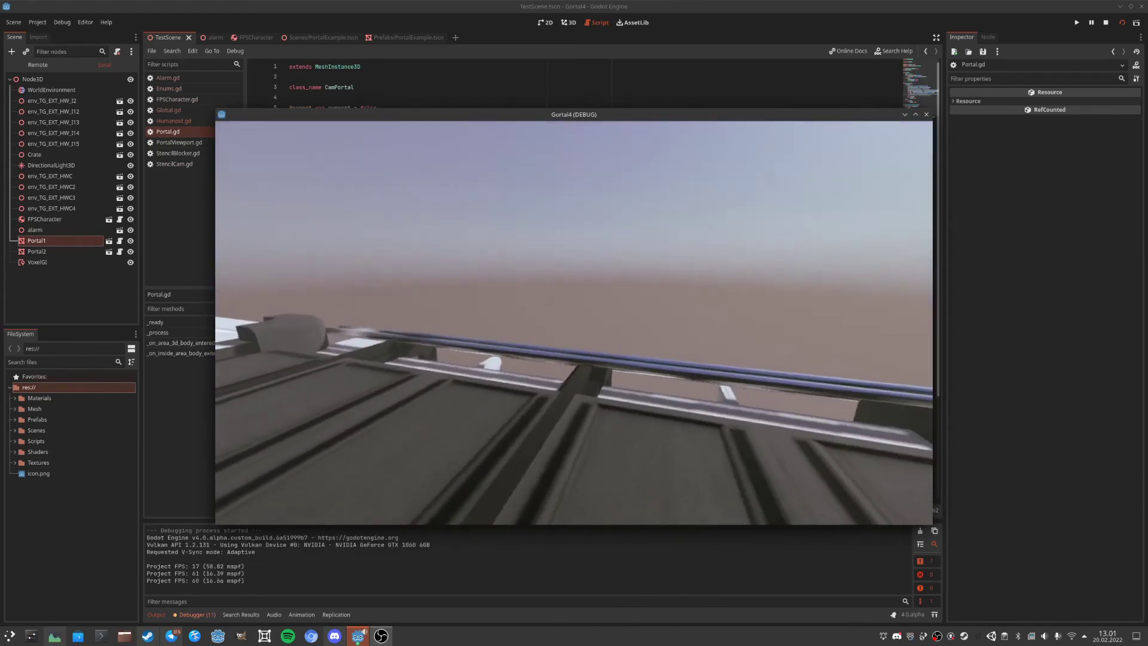
pyautogui.press('s')
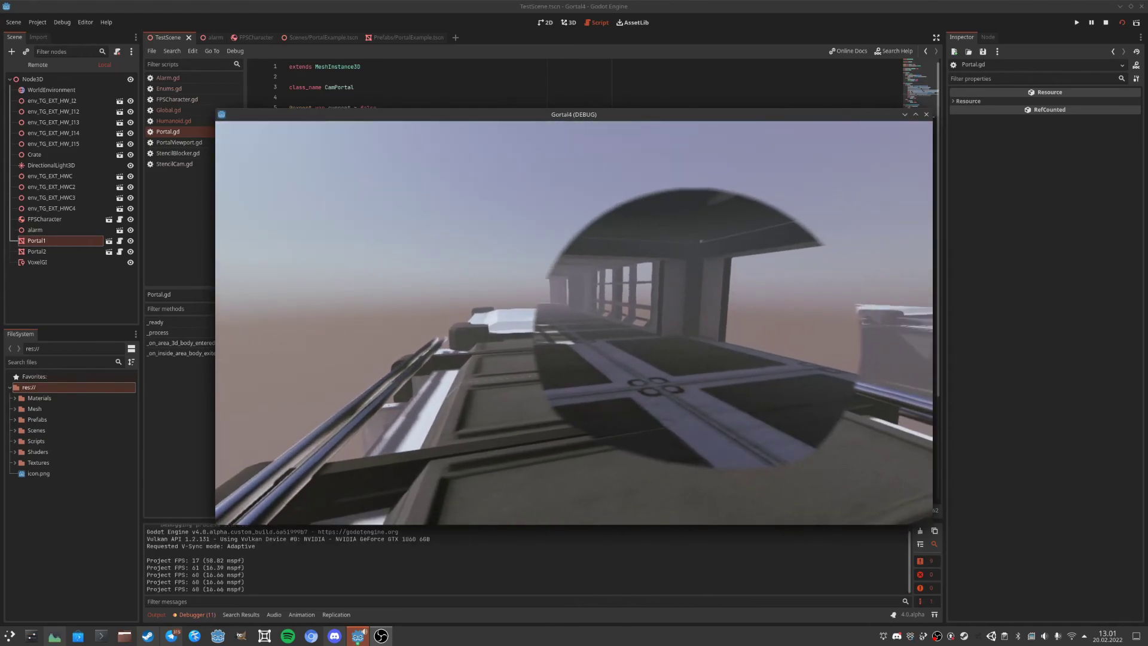
pyautogui.press('w')
pyautogui.press('a')
pyautogui.press('s')
pyautogui.press('a')
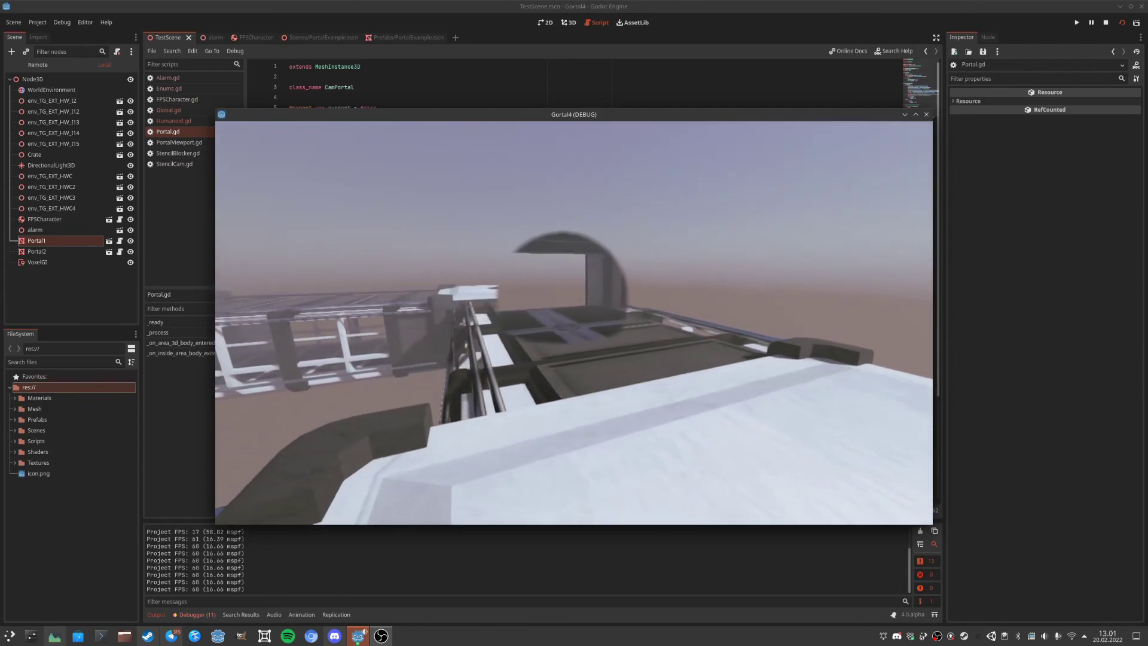
pyautogui.press('a')
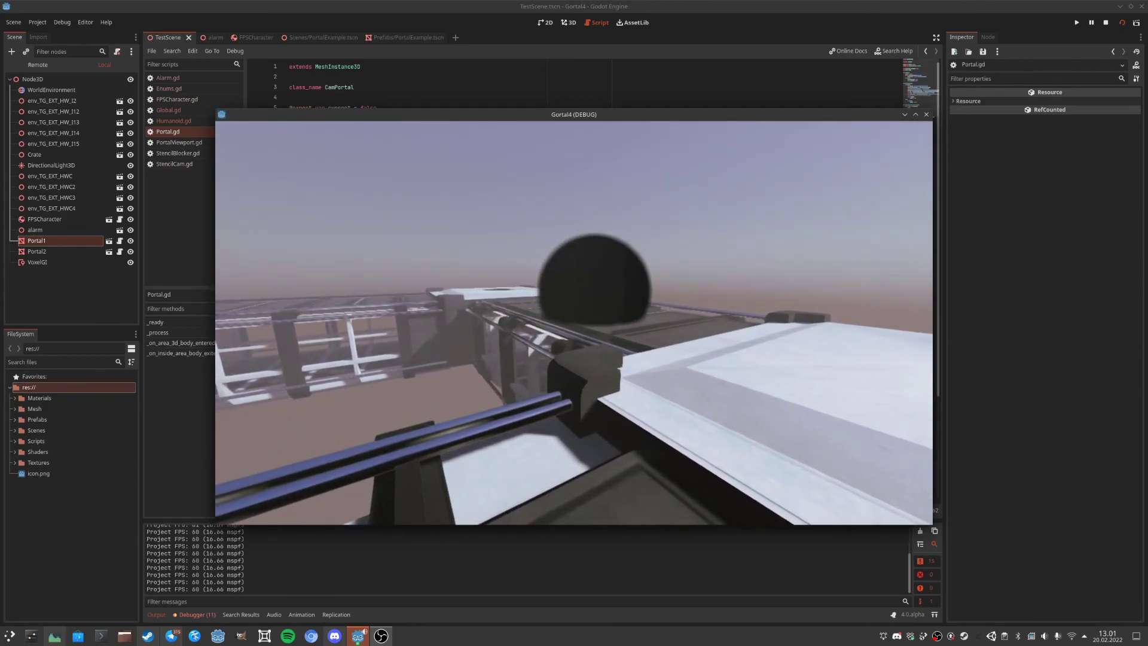
pyautogui.press('Escape')
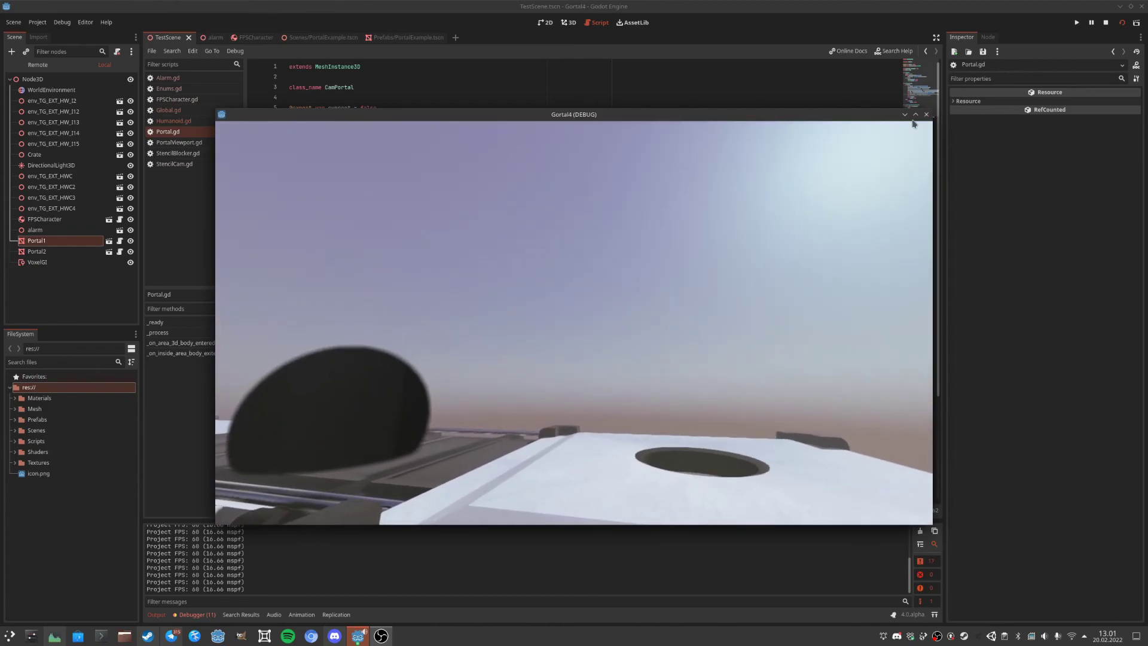
pyautogui.click(926, 114)
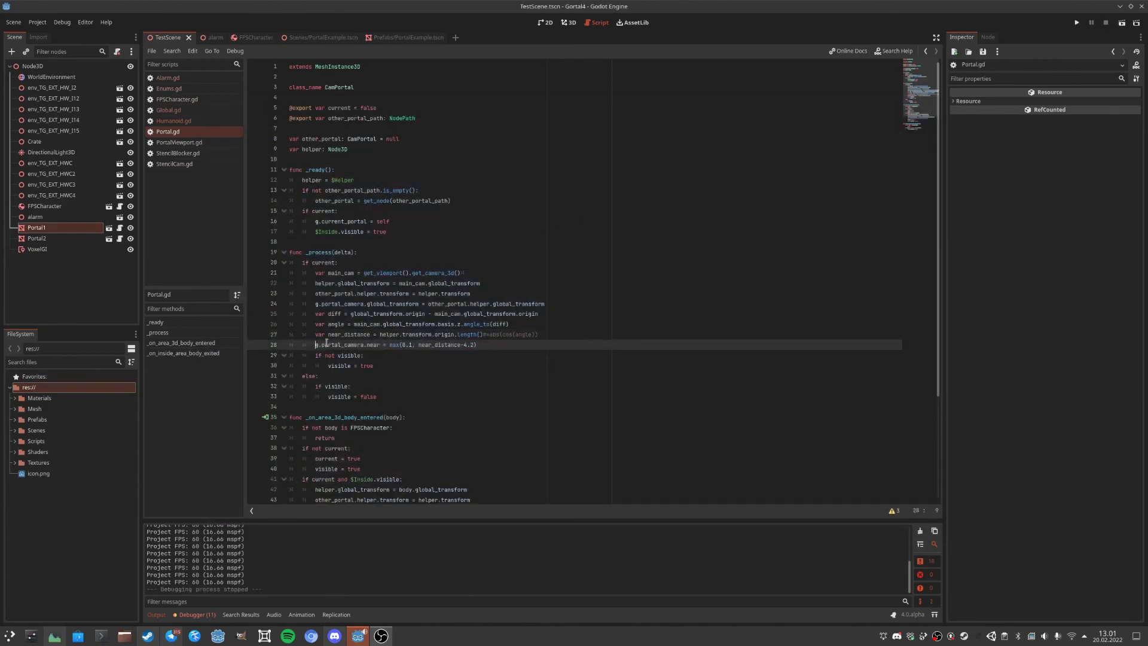
# Run TestScene again and walk the character through the portal and across the roof.
pyautogui.click(1121, 23)
pyautogui.press('w')
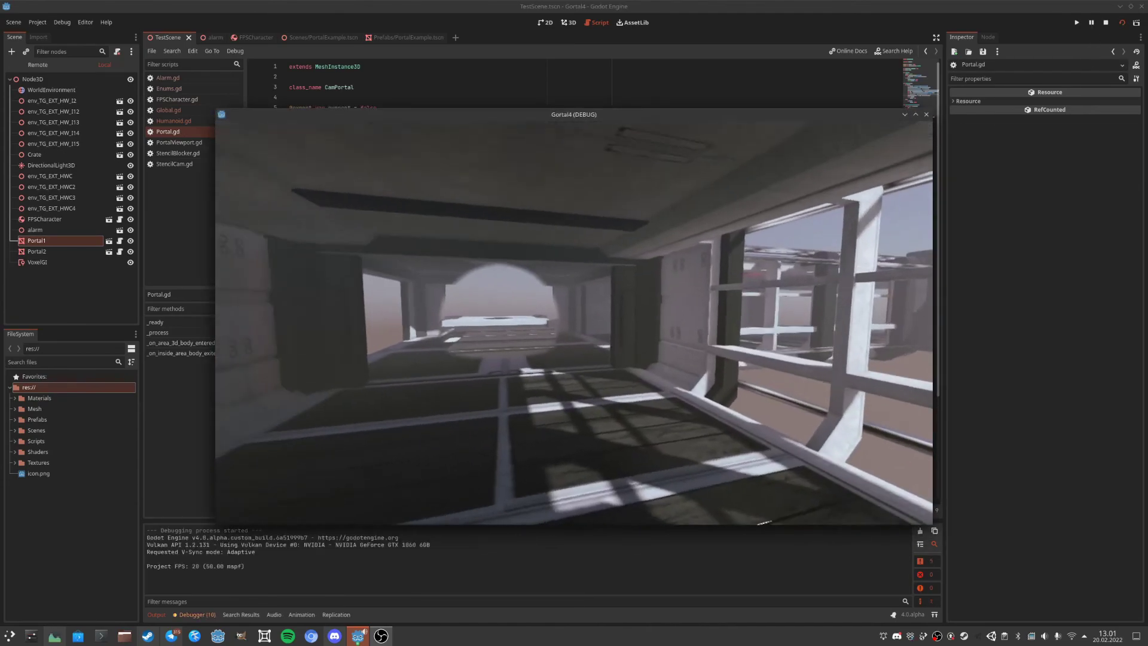
pyautogui.press('w')
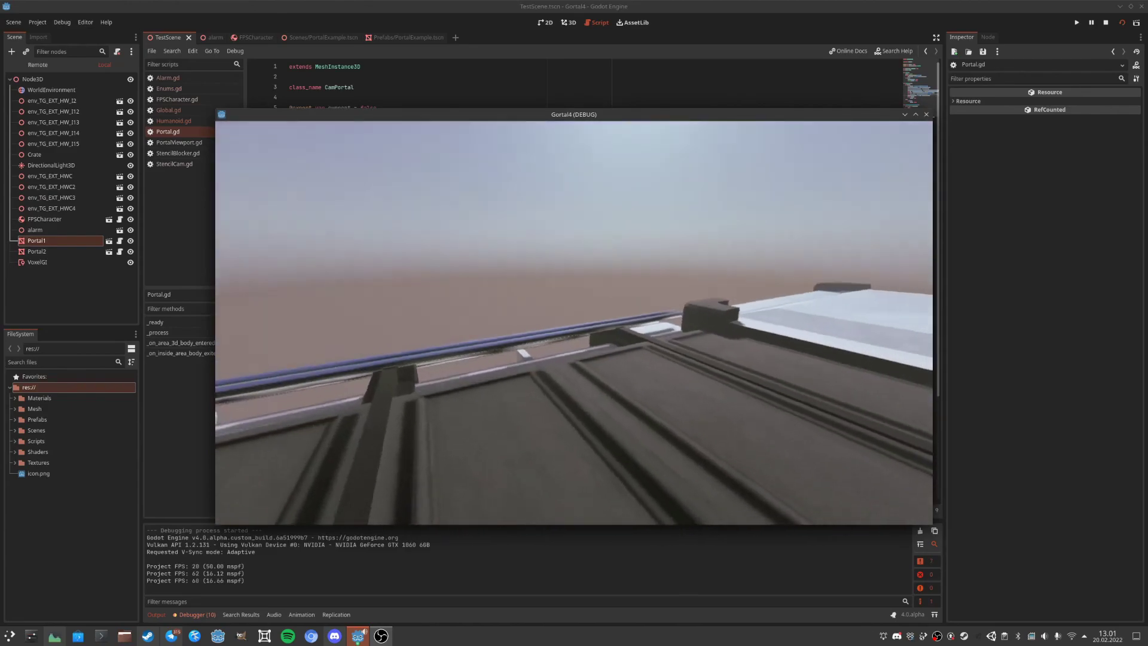
pyautogui.press('w')
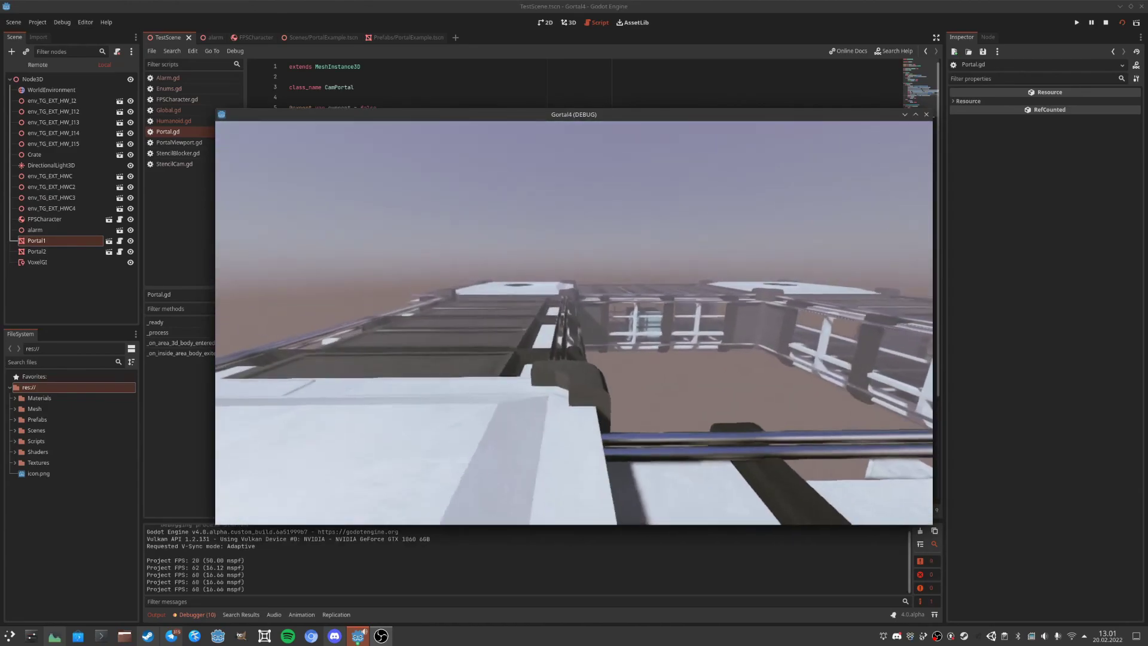
# Examine the portal from the oblique roof position, then cross the roof and walk up close to it.
pyautogui.press('s')
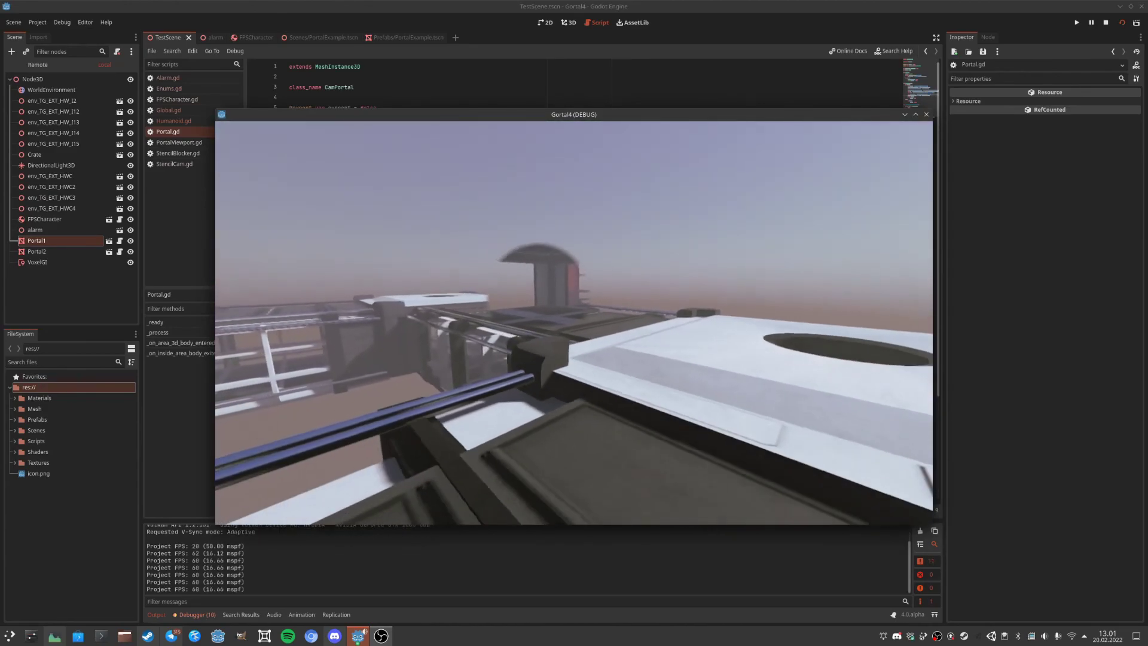
pyautogui.press('s')
pyautogui.press('d')
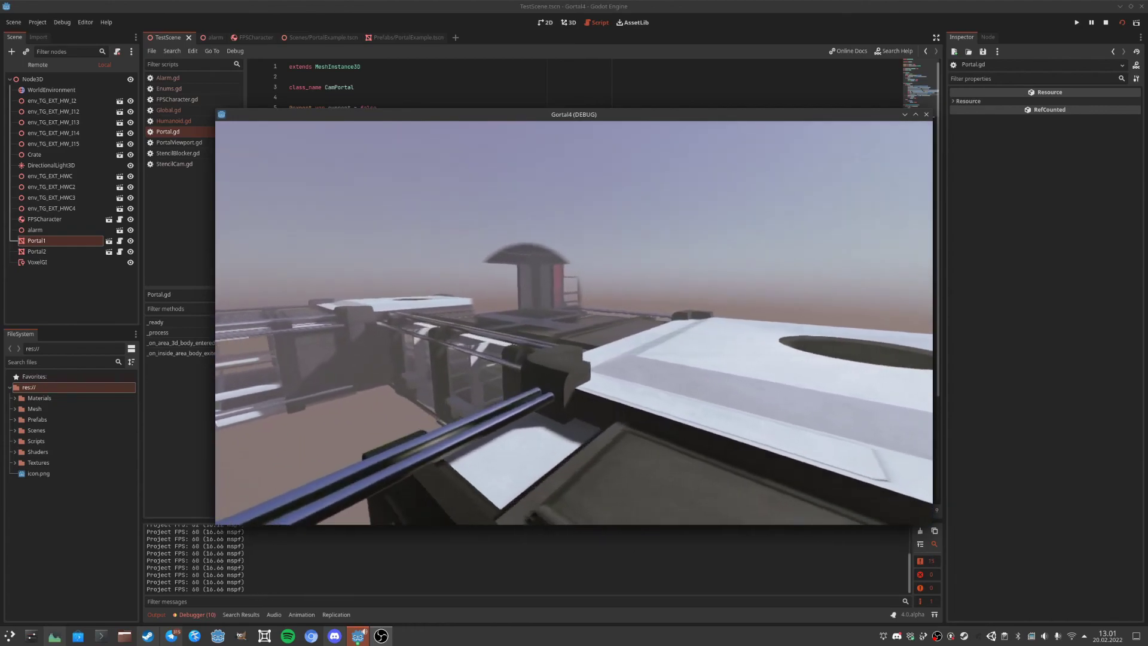
pyautogui.press('w')
pyautogui.press('space')
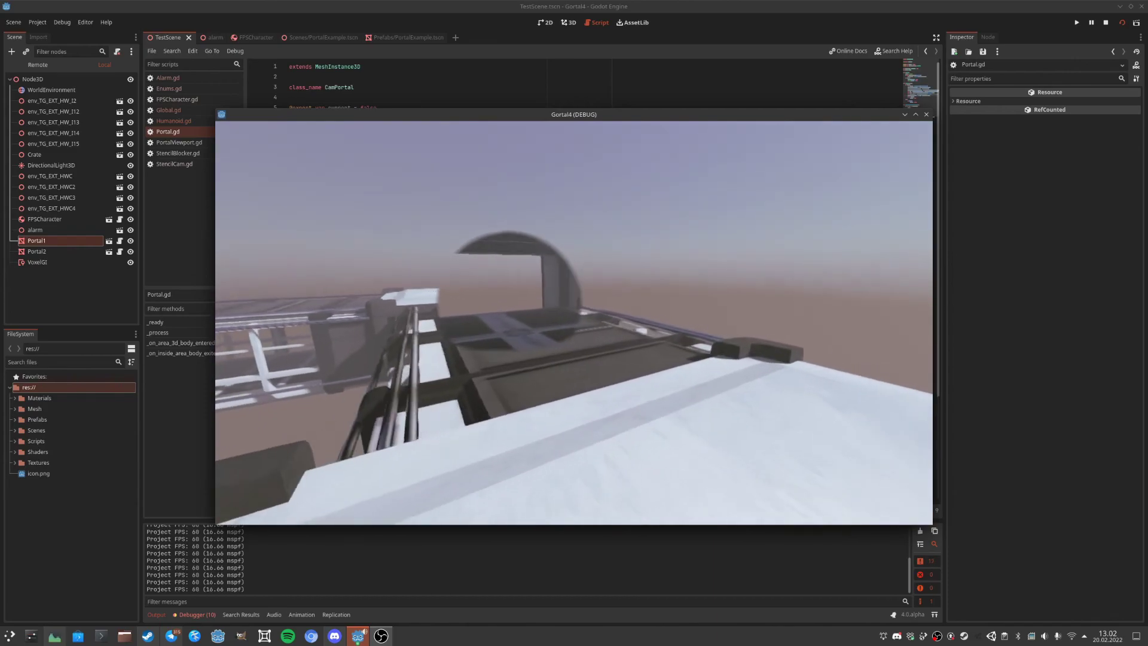
pyautogui.press('w')
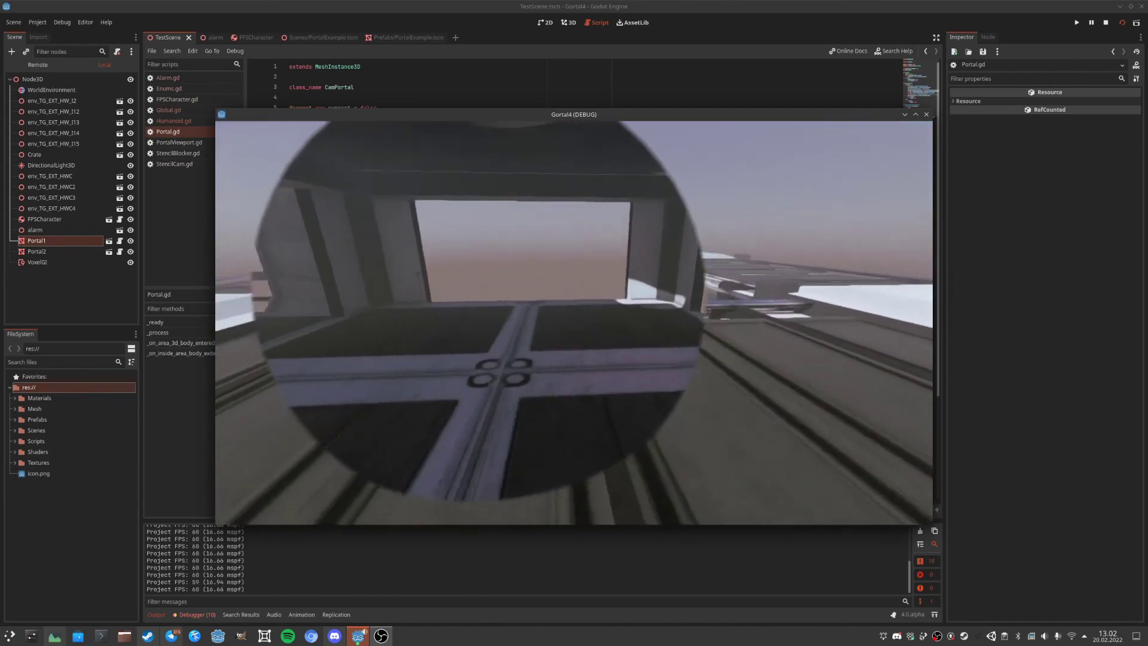
# Examine the portal from farther along the roof and from an oblique angle, and close the game.
pyautogui.press('w')
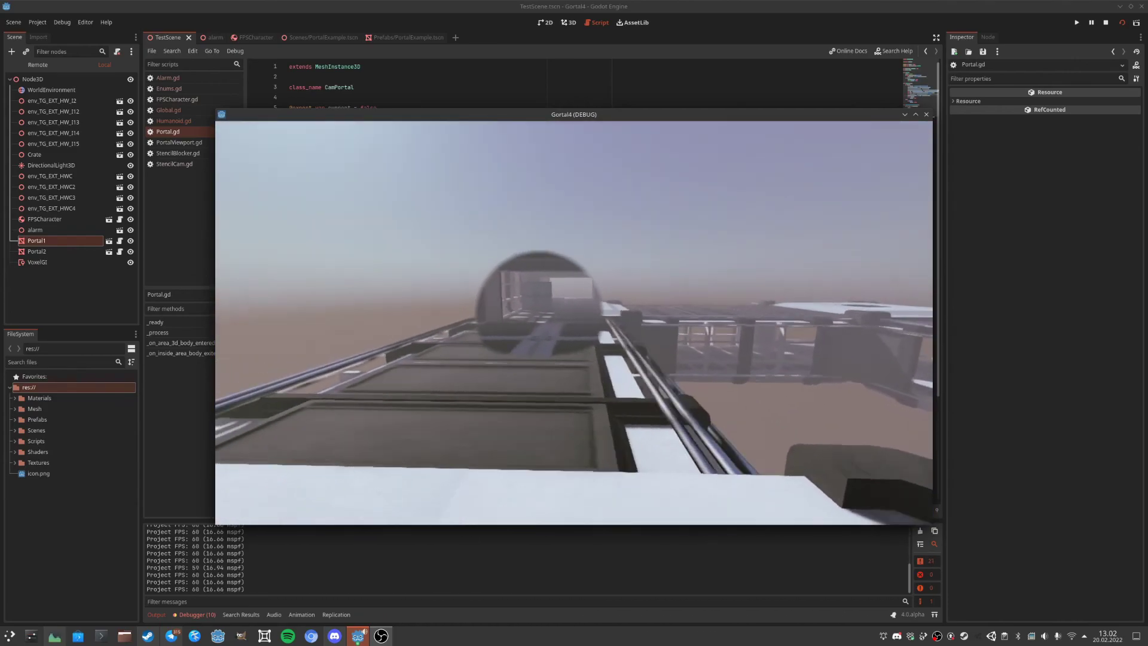
pyautogui.press('s')
pyautogui.press('d')
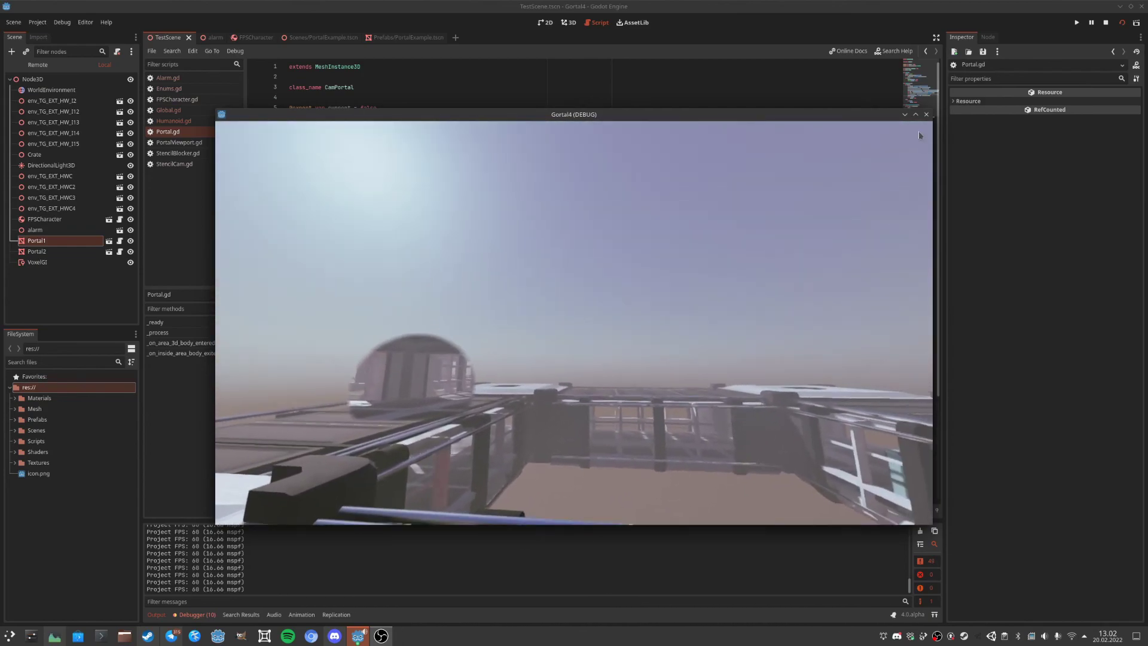
pyautogui.click(926, 114)
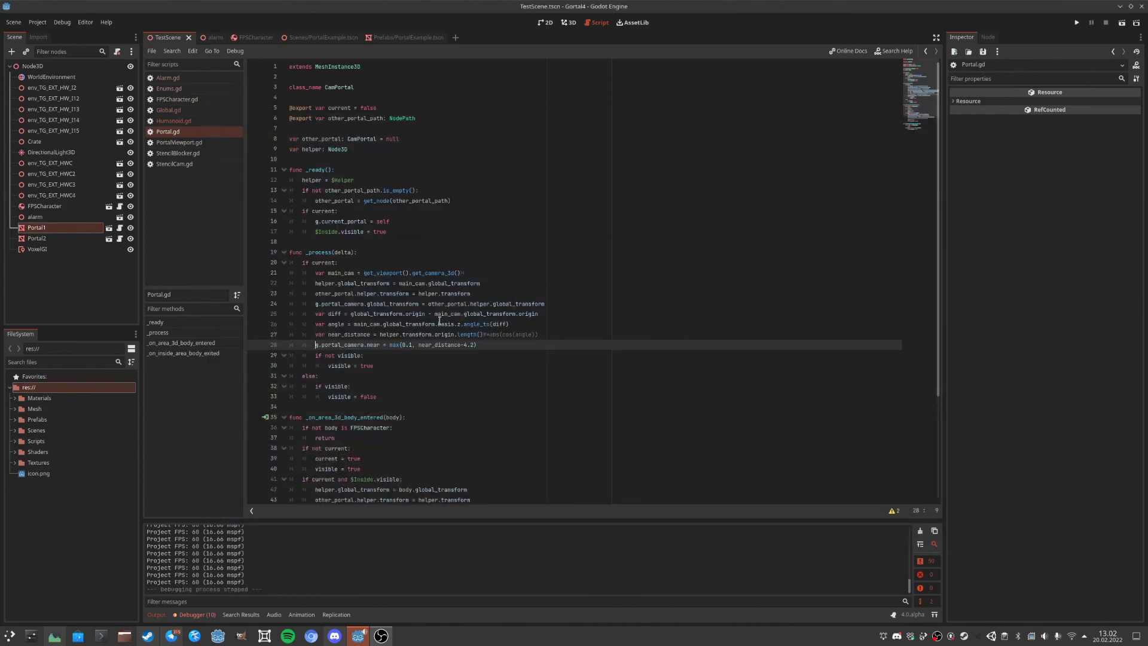
# Uncomment the *abs(cos(angle)) factor at the end of the near_distance line in Portal.gd and run TestScene.
pyautogui.click(490, 334)
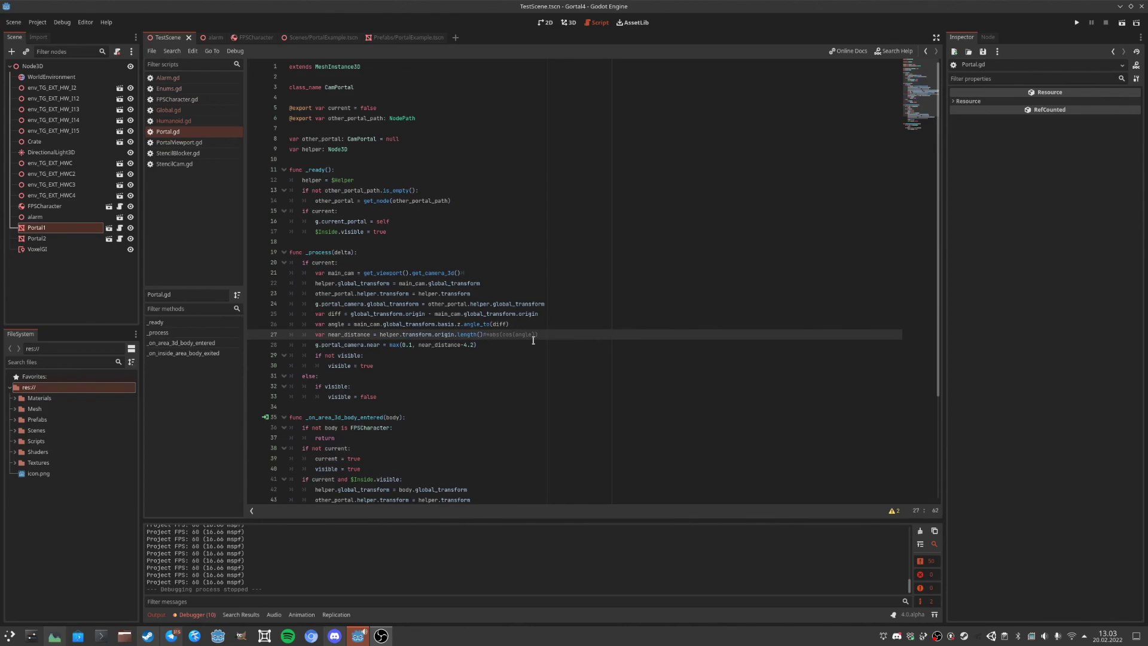
pyautogui.click(1121, 23)
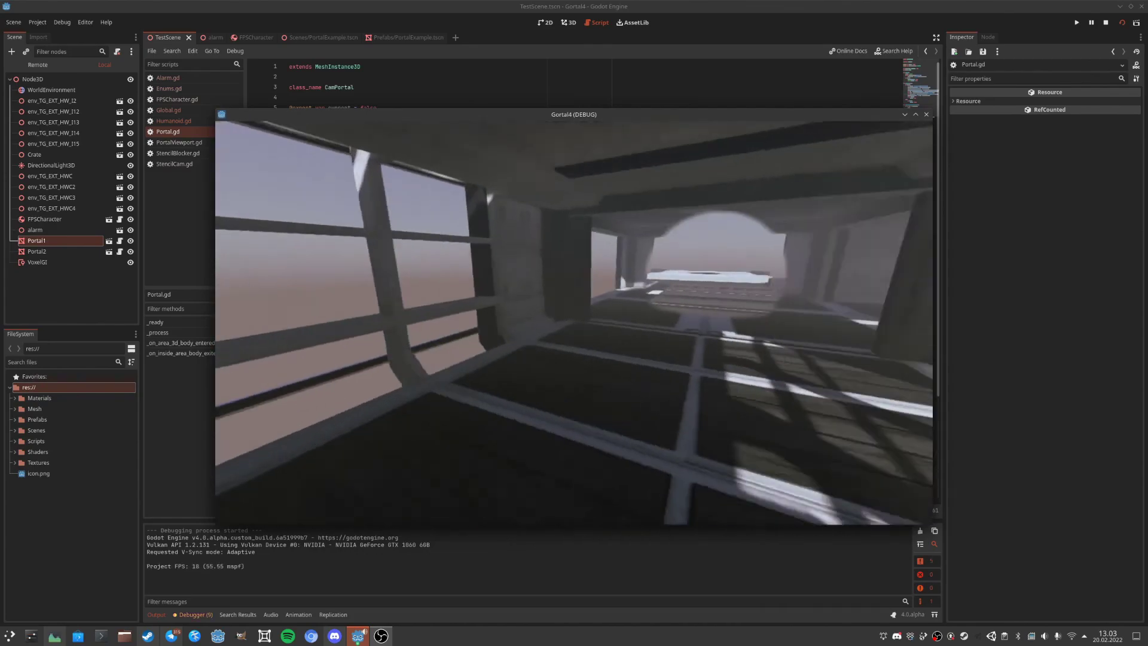
# Walk the character through the portal onto the roof and inspect the portal from the far corners while approaching it again.
pyautogui.press('w')
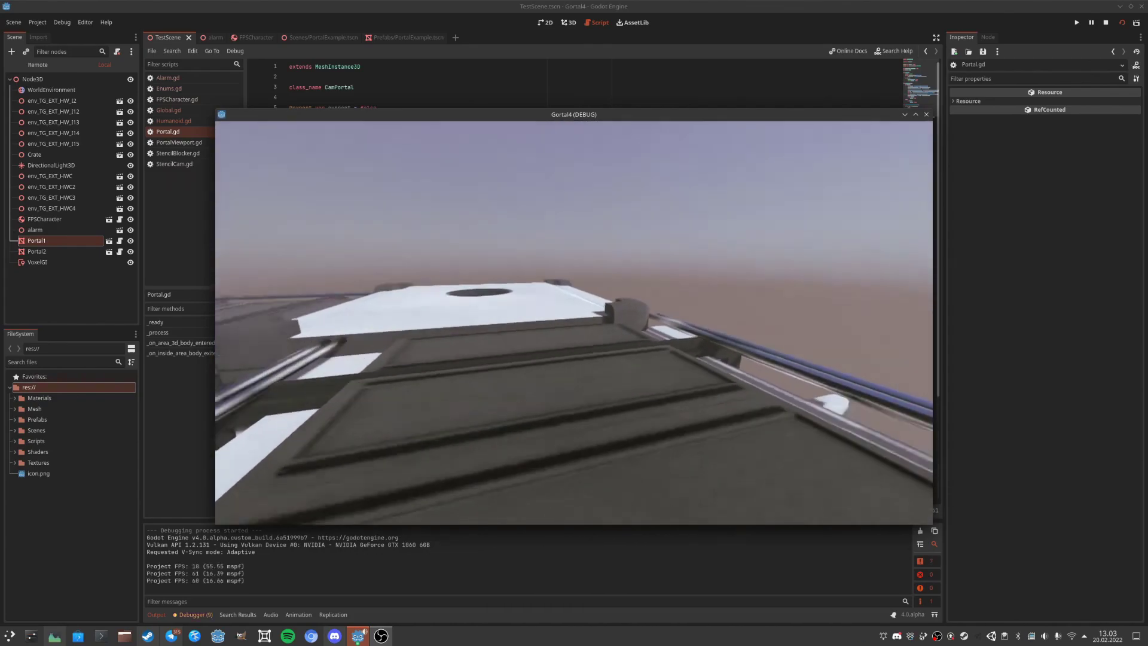
pyautogui.press('w')
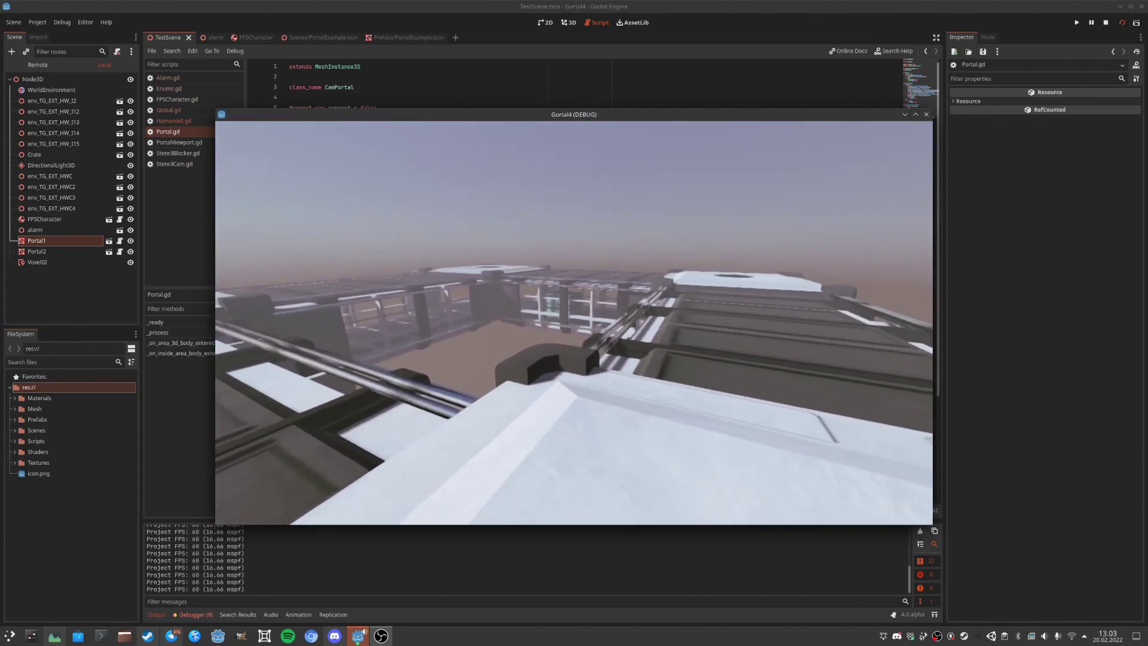
pyautogui.press('d')
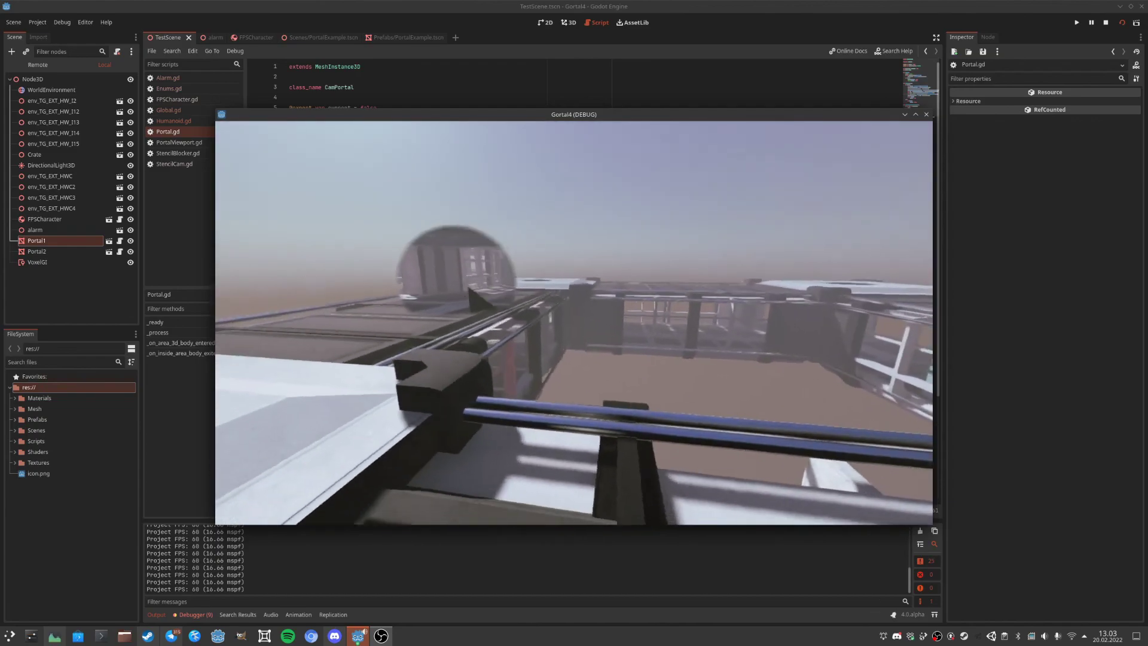
pyautogui.press('s')
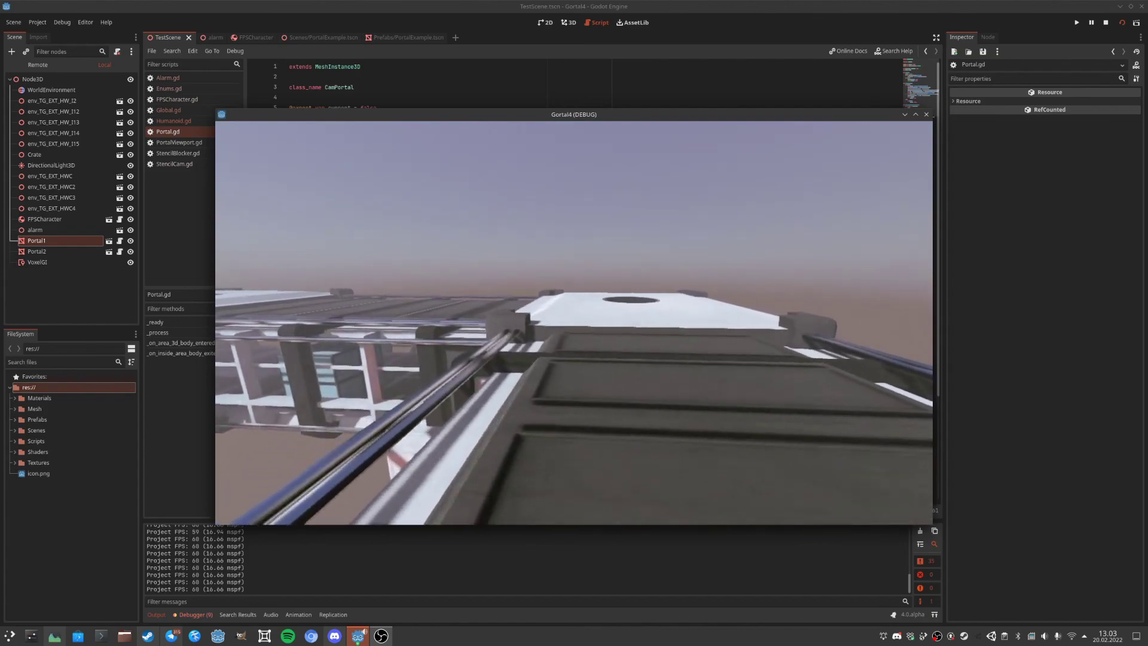
pyautogui.press('a')
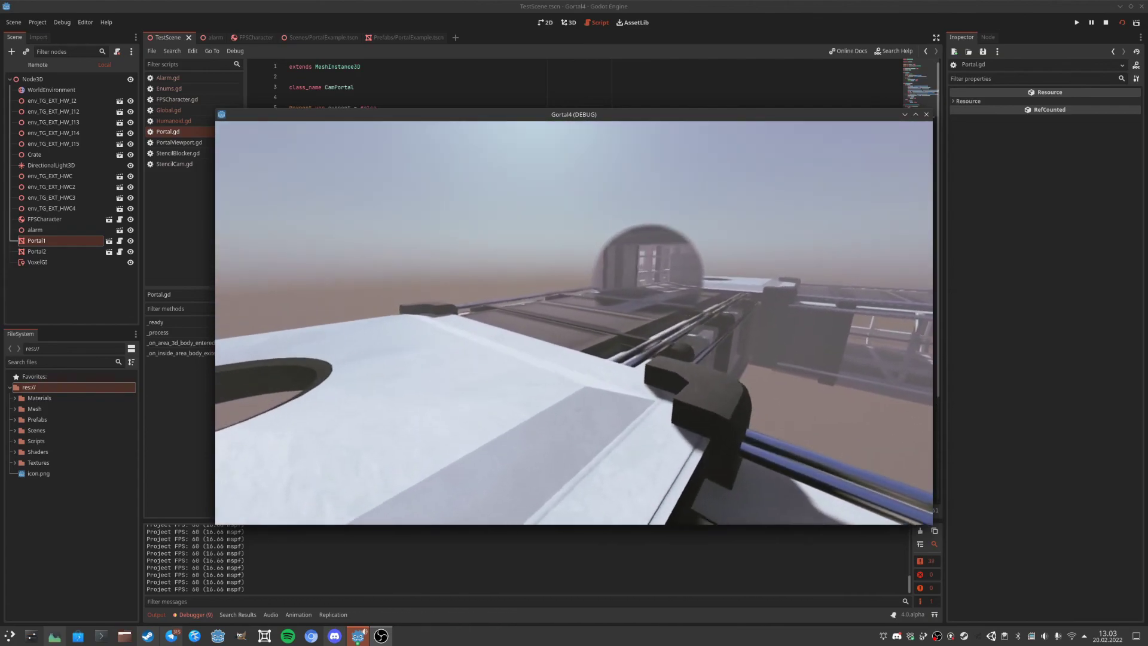
pyautogui.press('w')
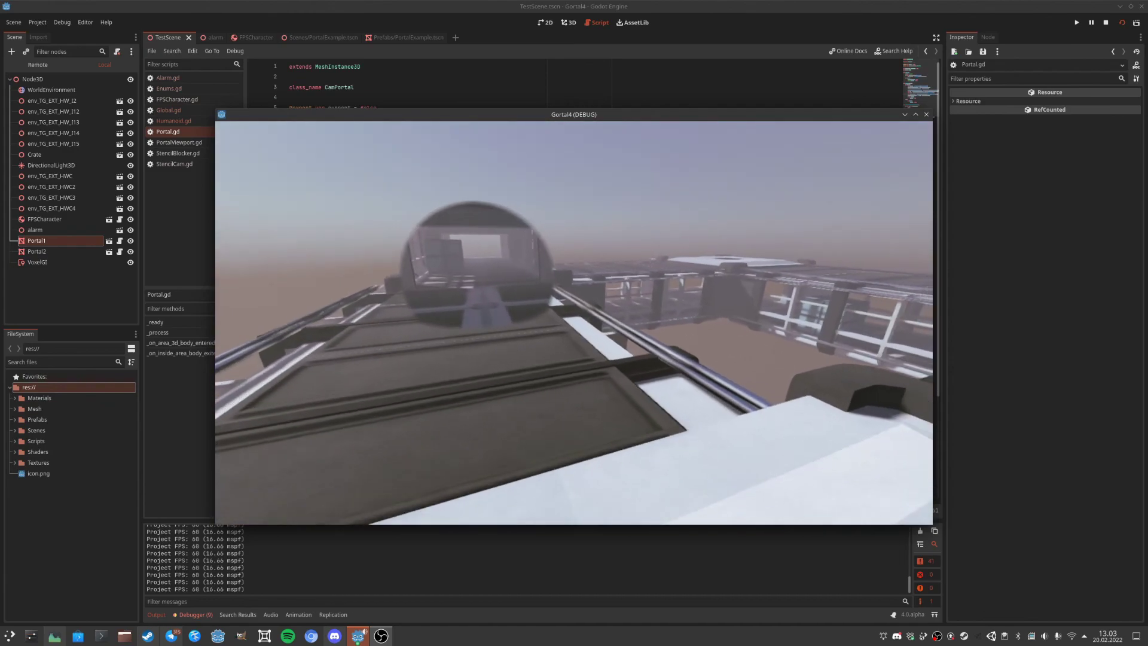
pyautogui.press('w')
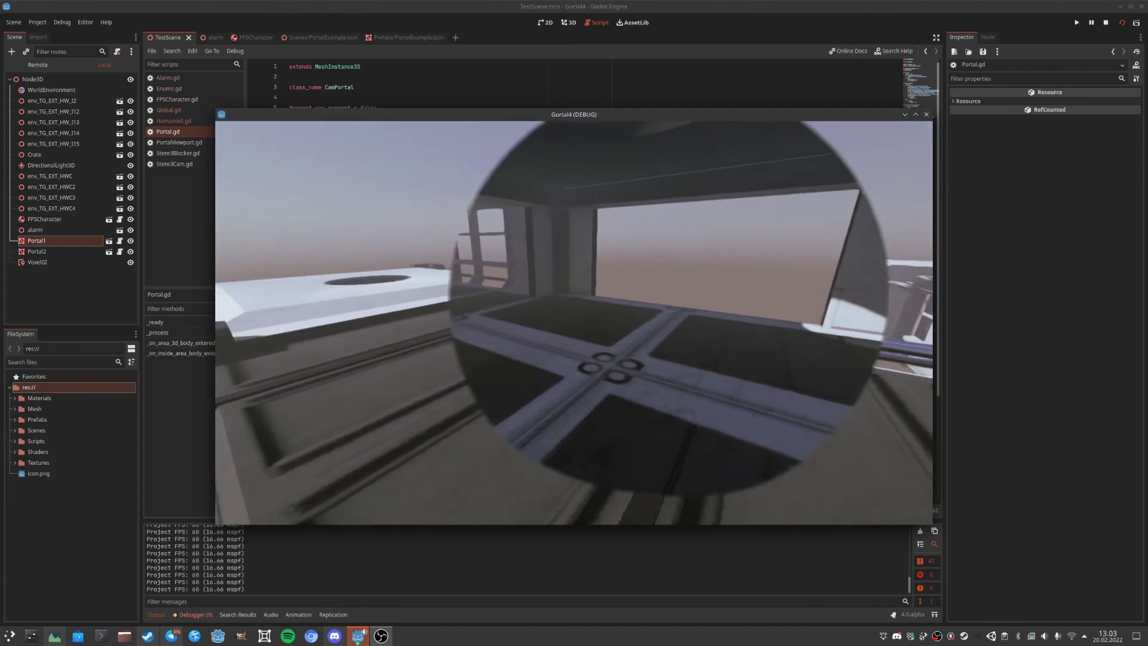
# Circle the portal on the roof and examine its clipping from several side angles, both far away and up close.
pyautogui.press('a')
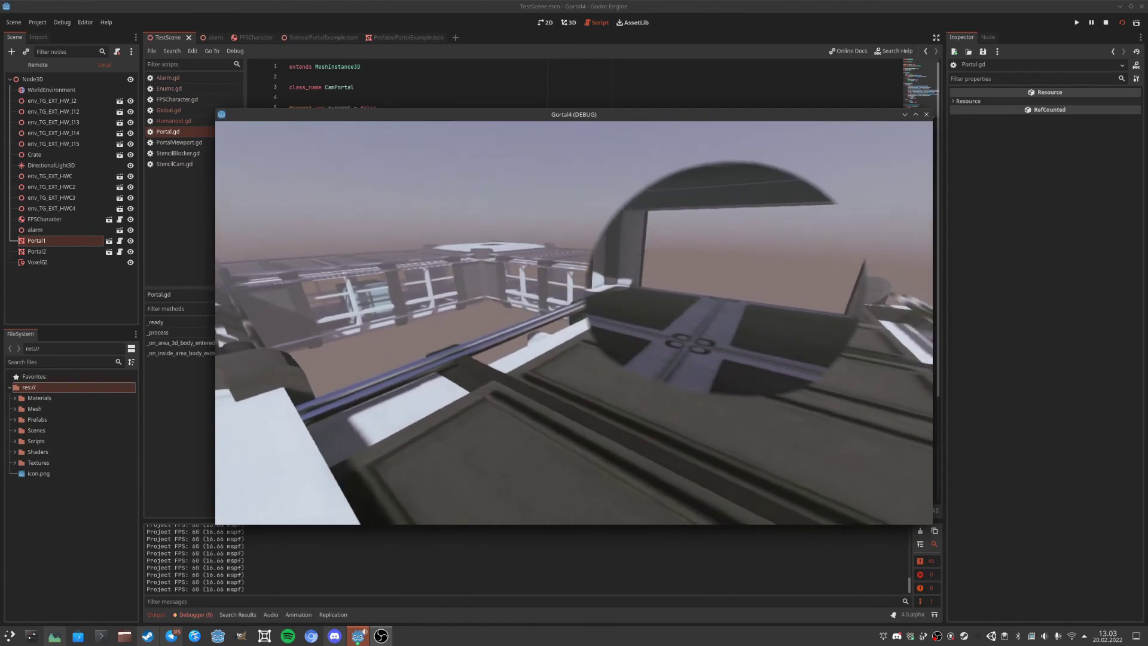
pyautogui.press('a')
pyautogui.press('s')
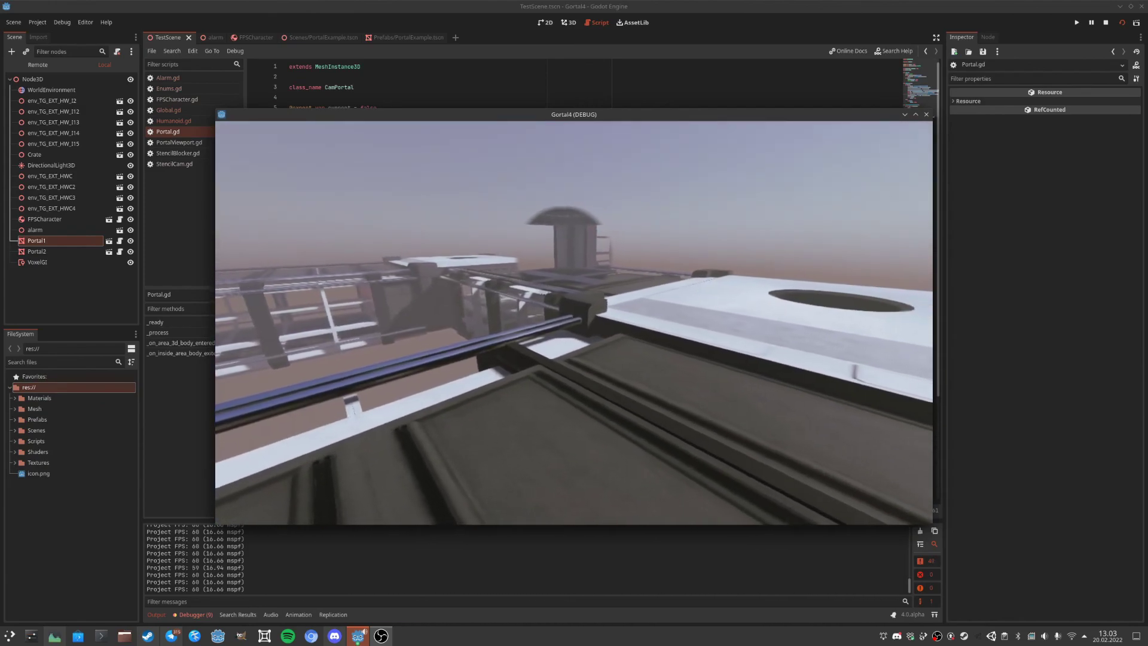
pyautogui.press('w')
pyautogui.press('d')
pyautogui.press('a')
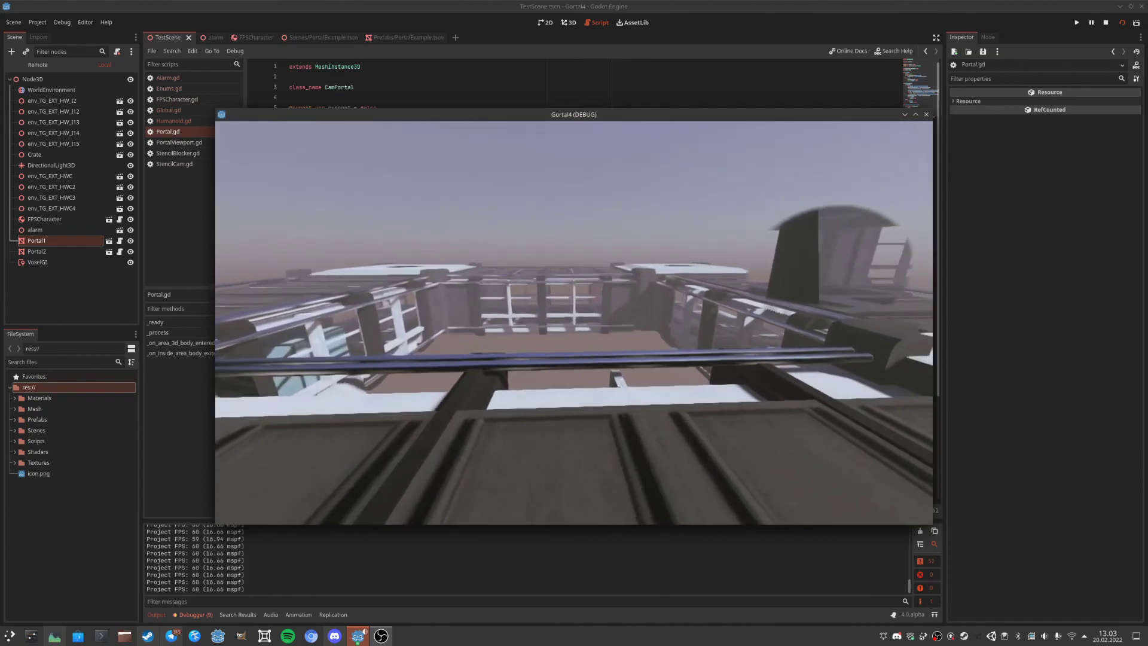
pyautogui.press('w')
pyautogui.press('d')
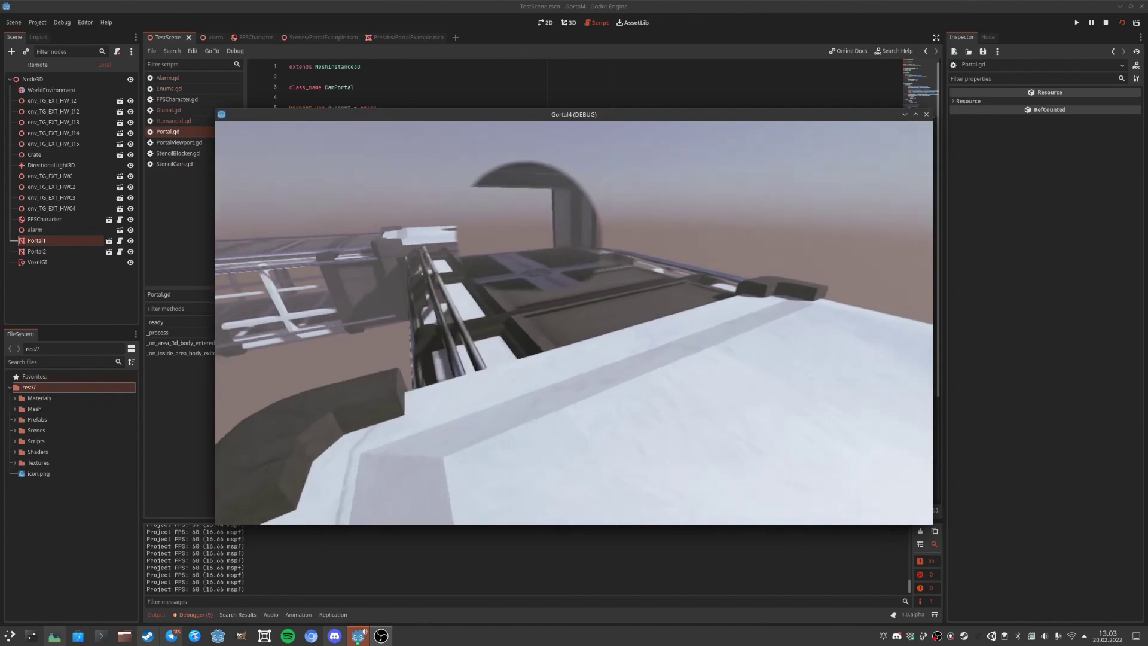
pyautogui.press('w')
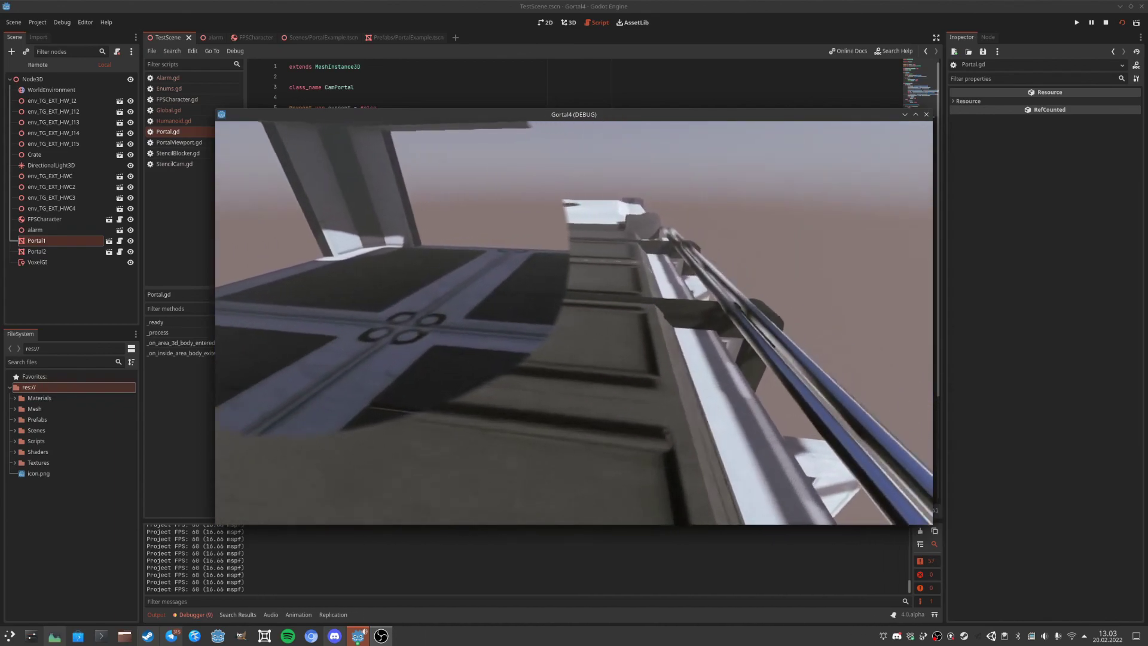
pyautogui.press('d')
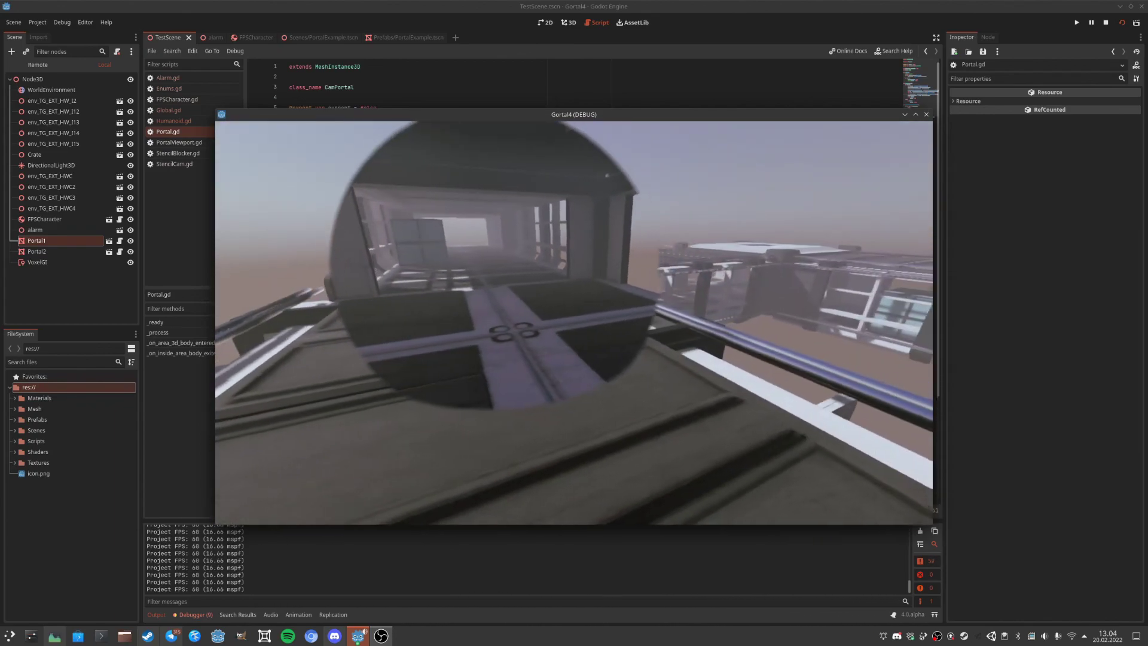
# Go back through the portal into the corridor, examine it from the inside at different angles, and close the game.
pyautogui.press('w')
pyautogui.press('s')
pyautogui.press('w')
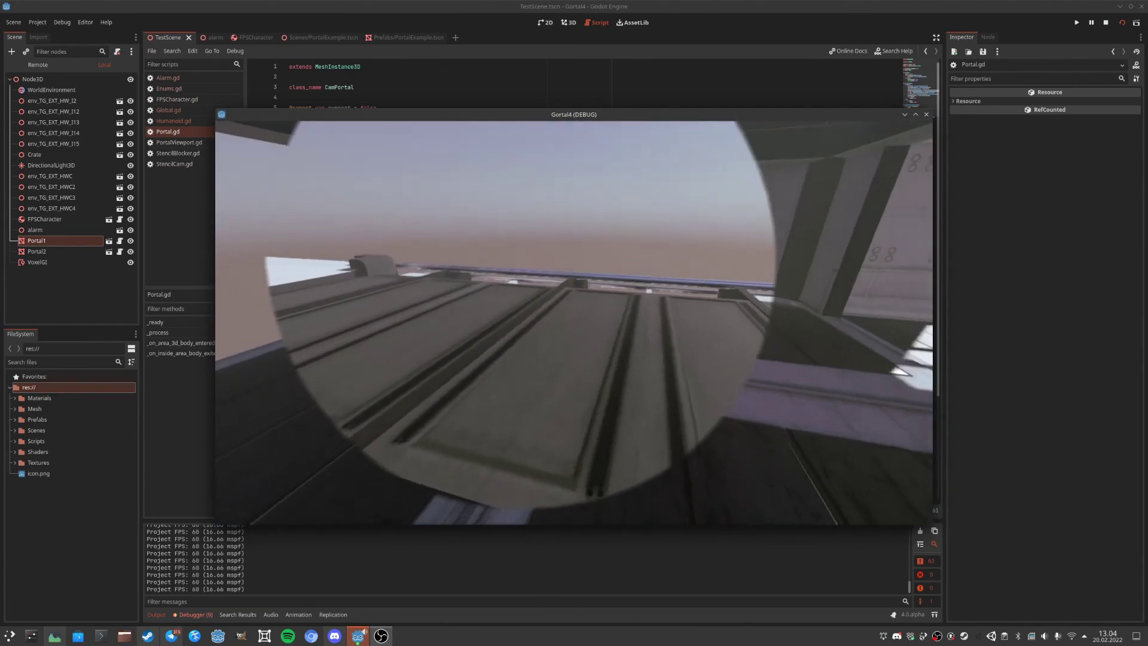
pyautogui.press('d')
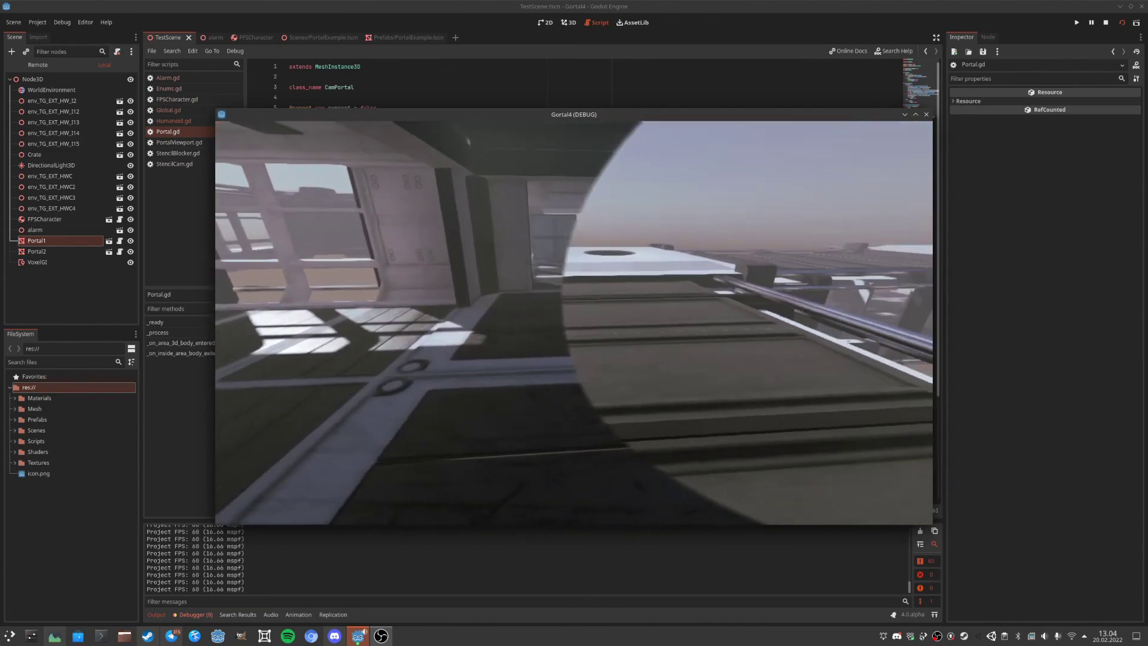
pyautogui.press('a')
pyautogui.press('w')
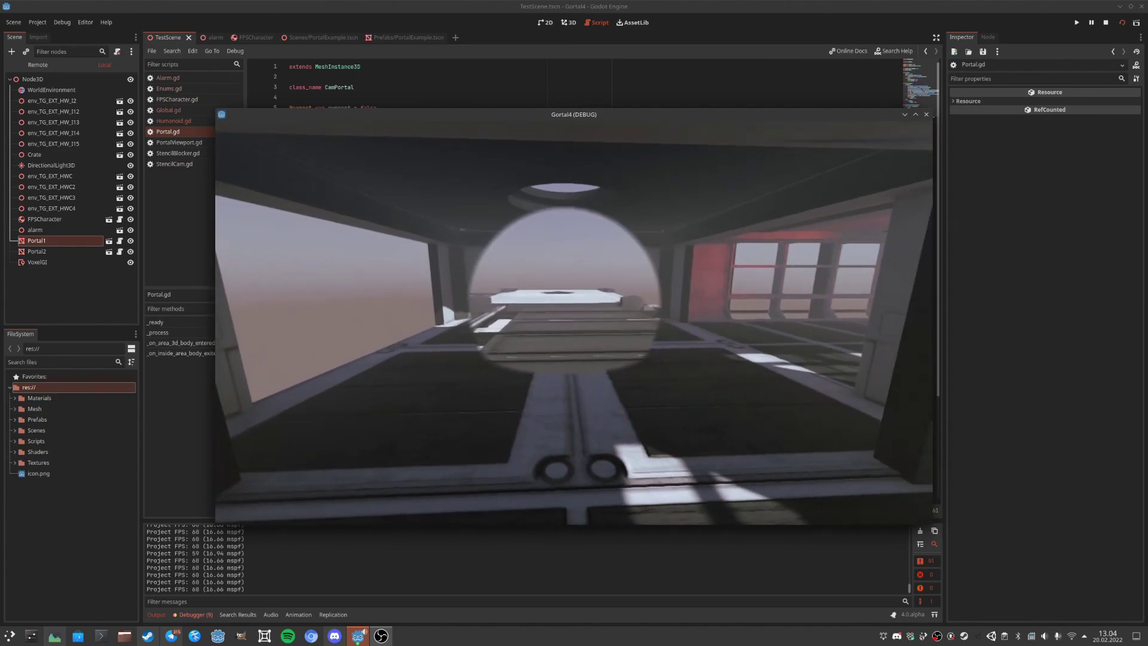
pyautogui.press('Escape')
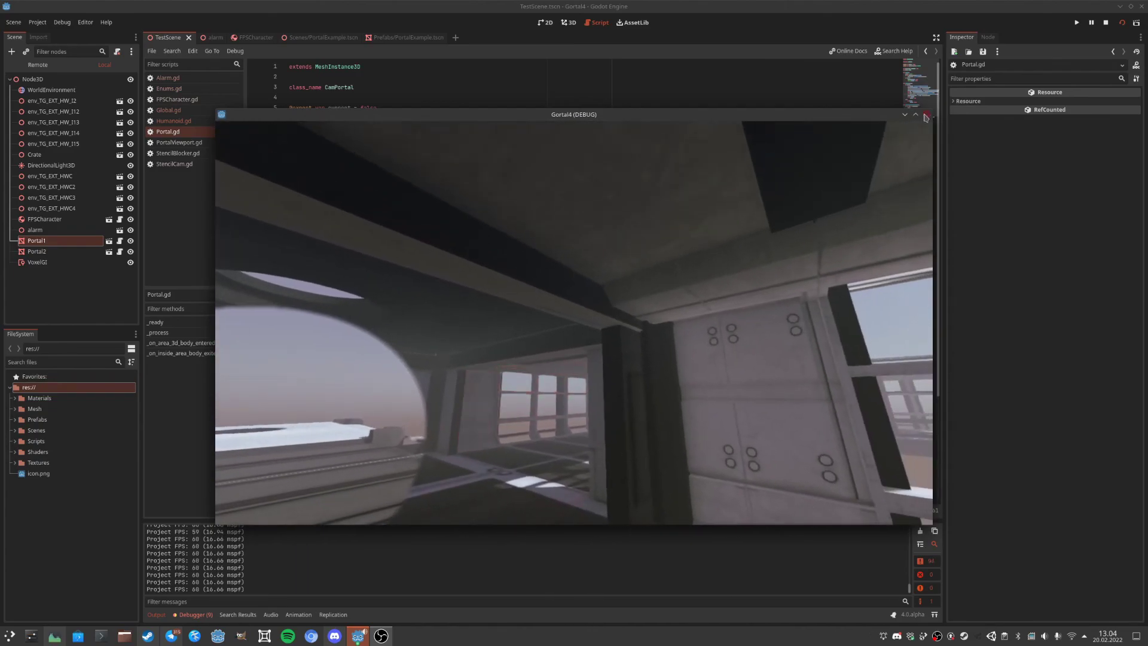
pyautogui.click(927, 115)
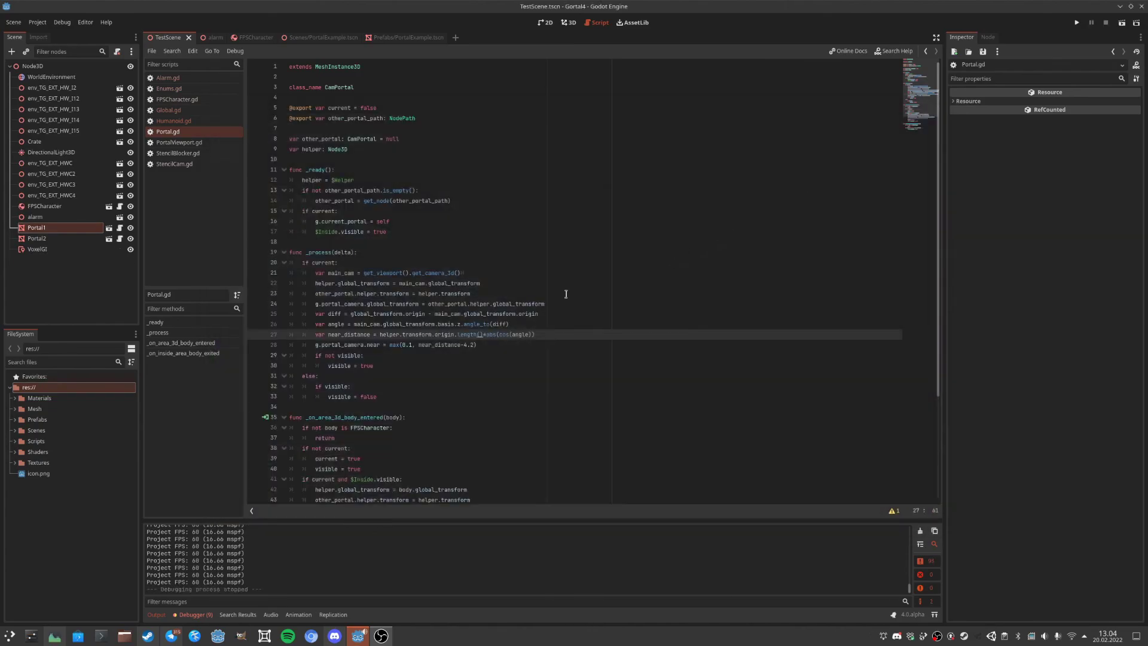